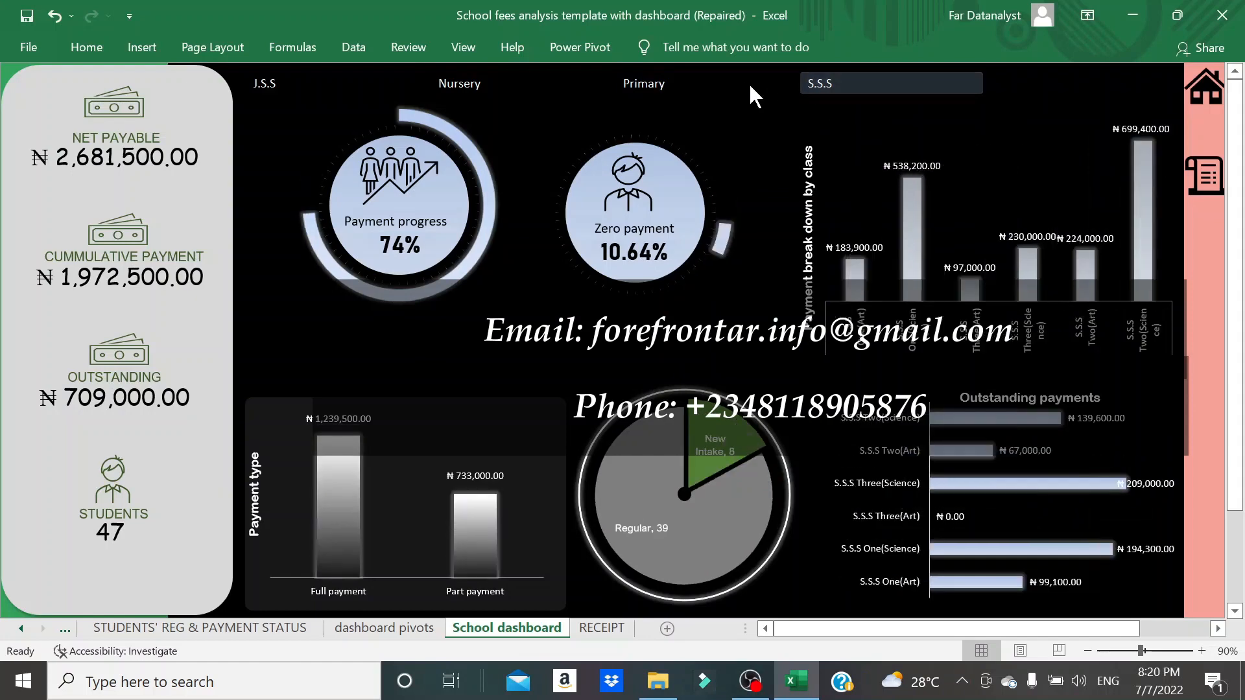
# - Filter the school dashboard to the Primary, Nursery and J.S.S sections one after another
pyautogui.click(698, 83)
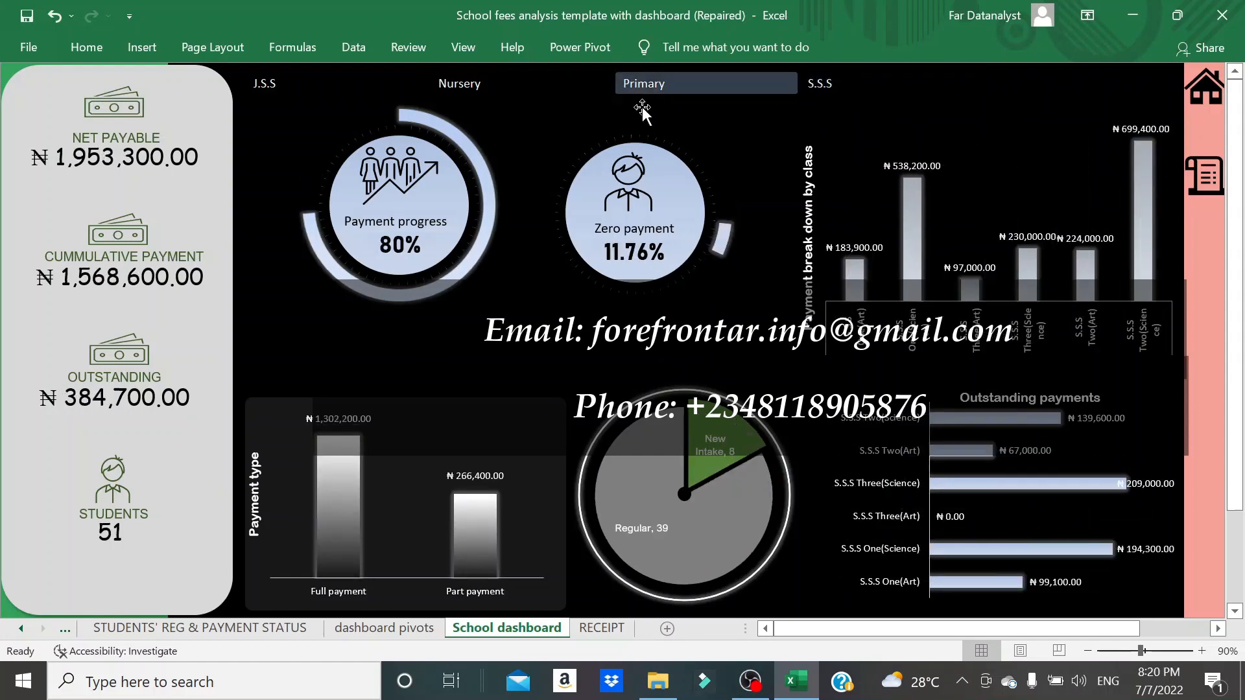
pyautogui.scroll(2, 986, 486)
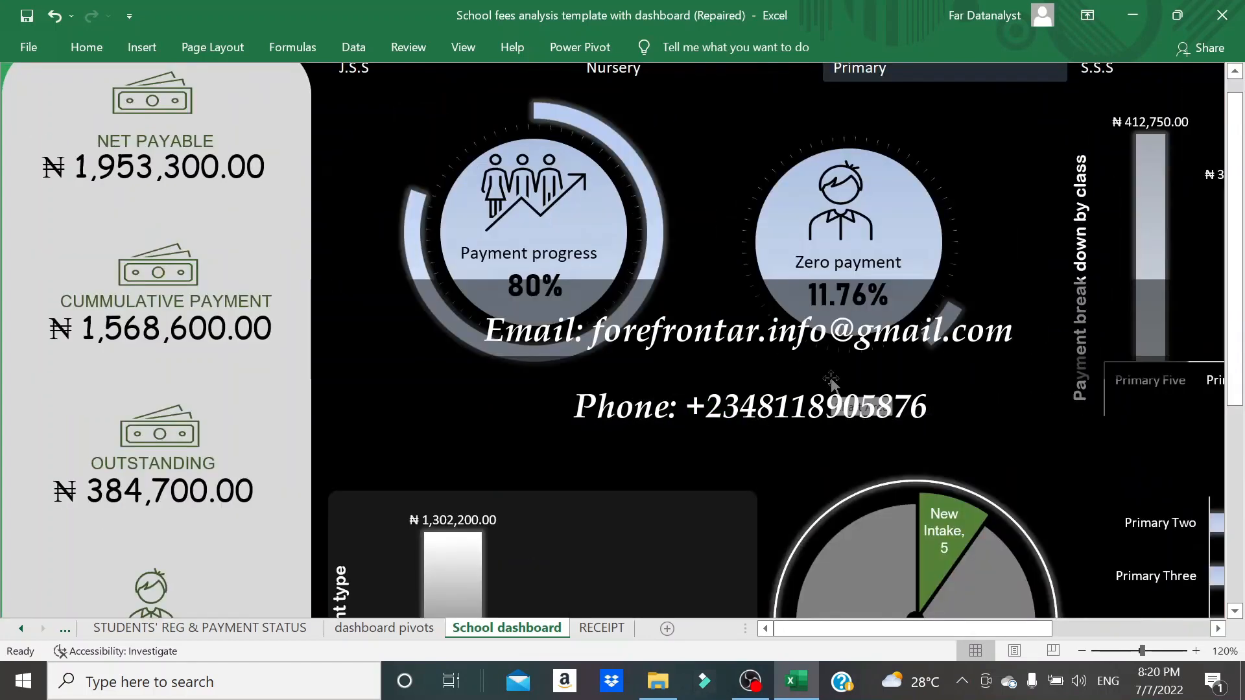
pyautogui.scroll(1, 809, 322)
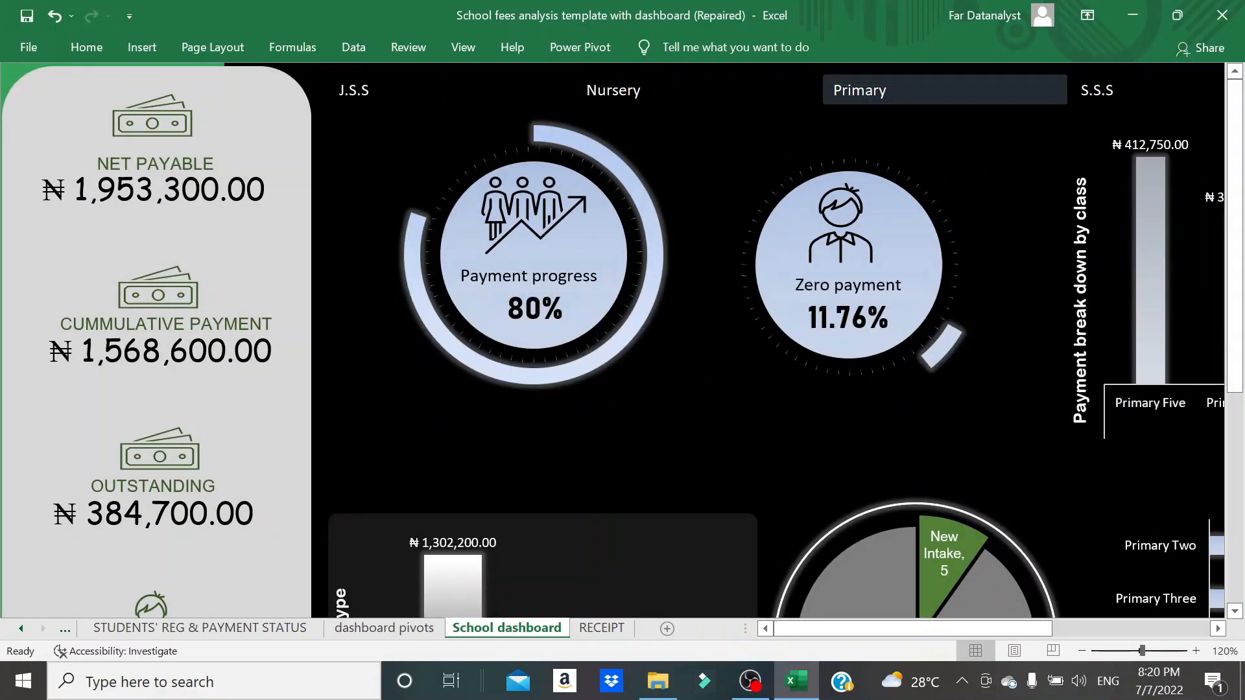
pyautogui.click(690, 87)
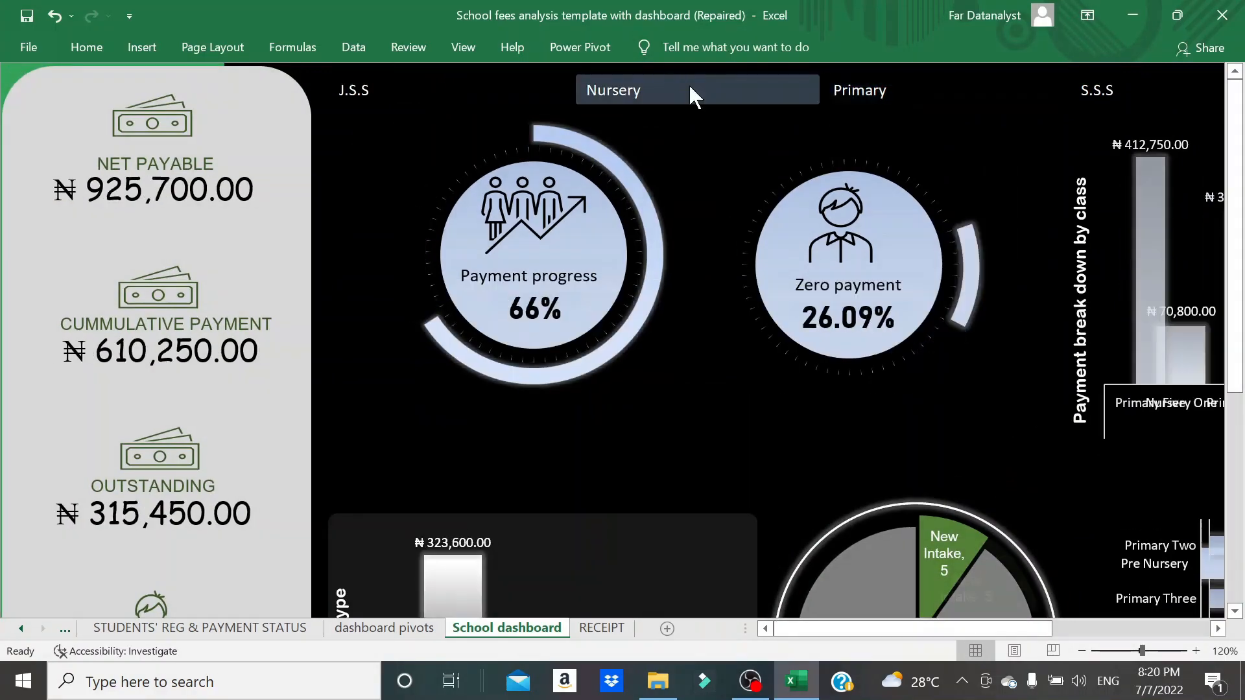
pyautogui.click(350, 90)
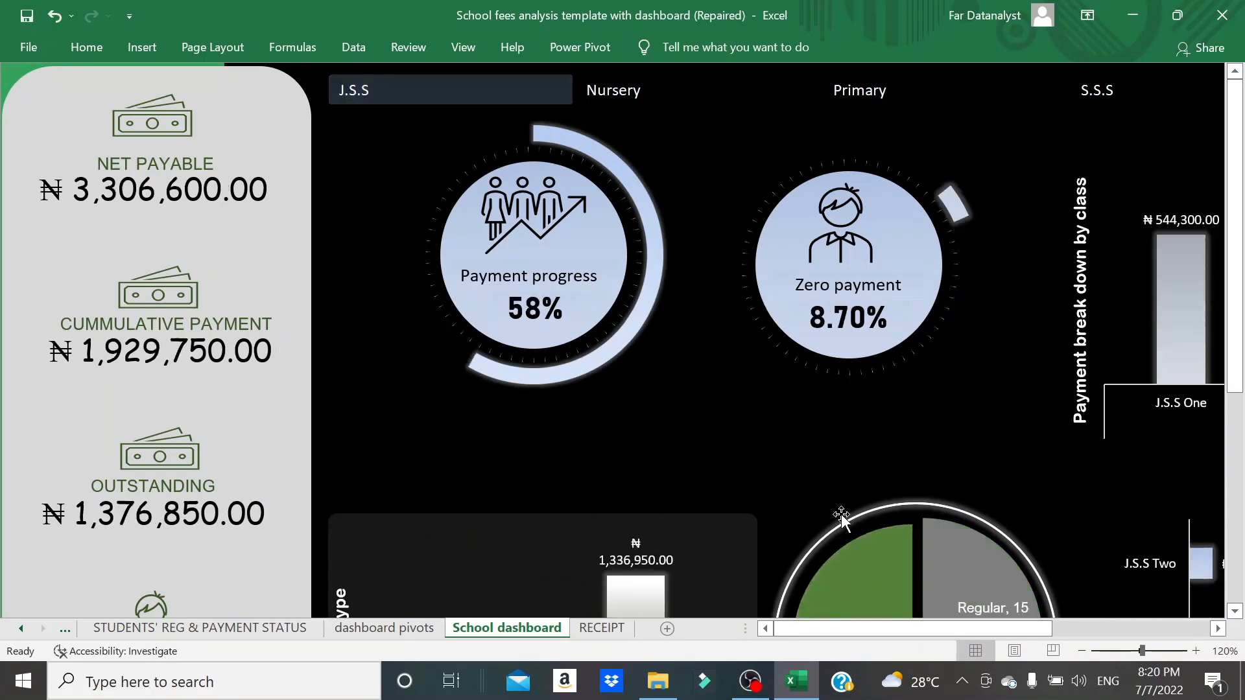
# - Examine the J.S.S charts for payment breakdown by class and outstanding payments on the dashboard
pyautogui.moveTo(830, 632); pyautogui.dragTo(1039, 641)
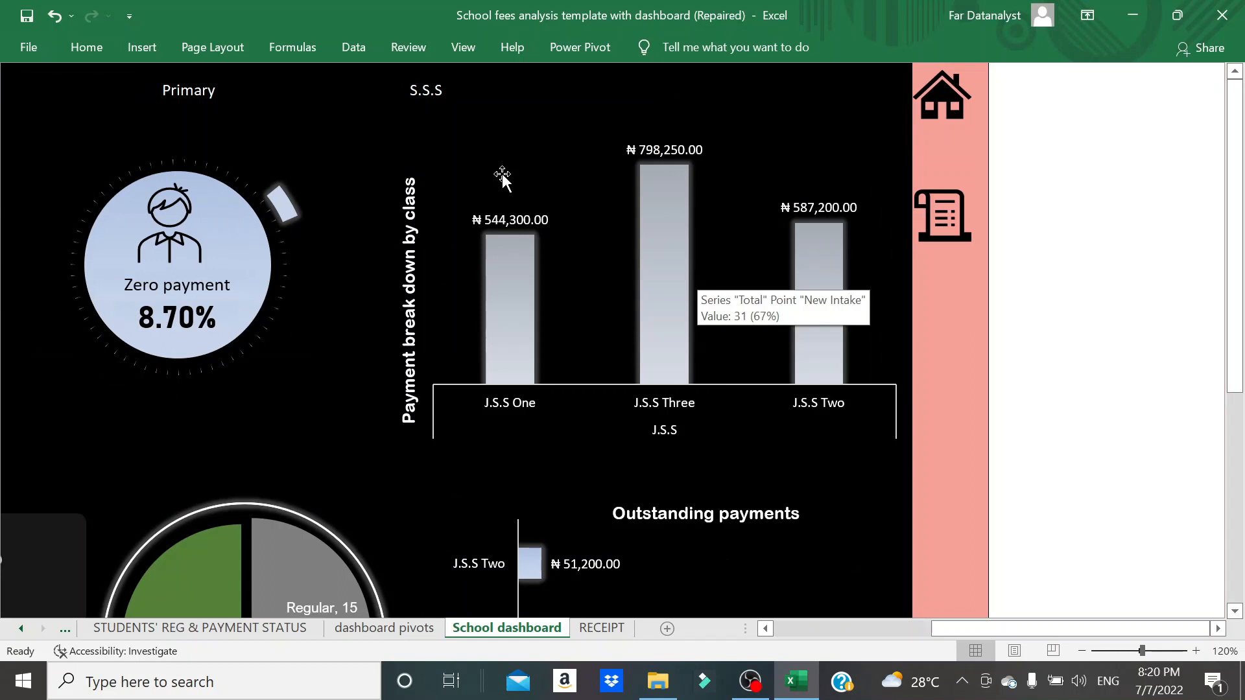
pyautogui.click(765, 629)
pyautogui.click(766, 628)
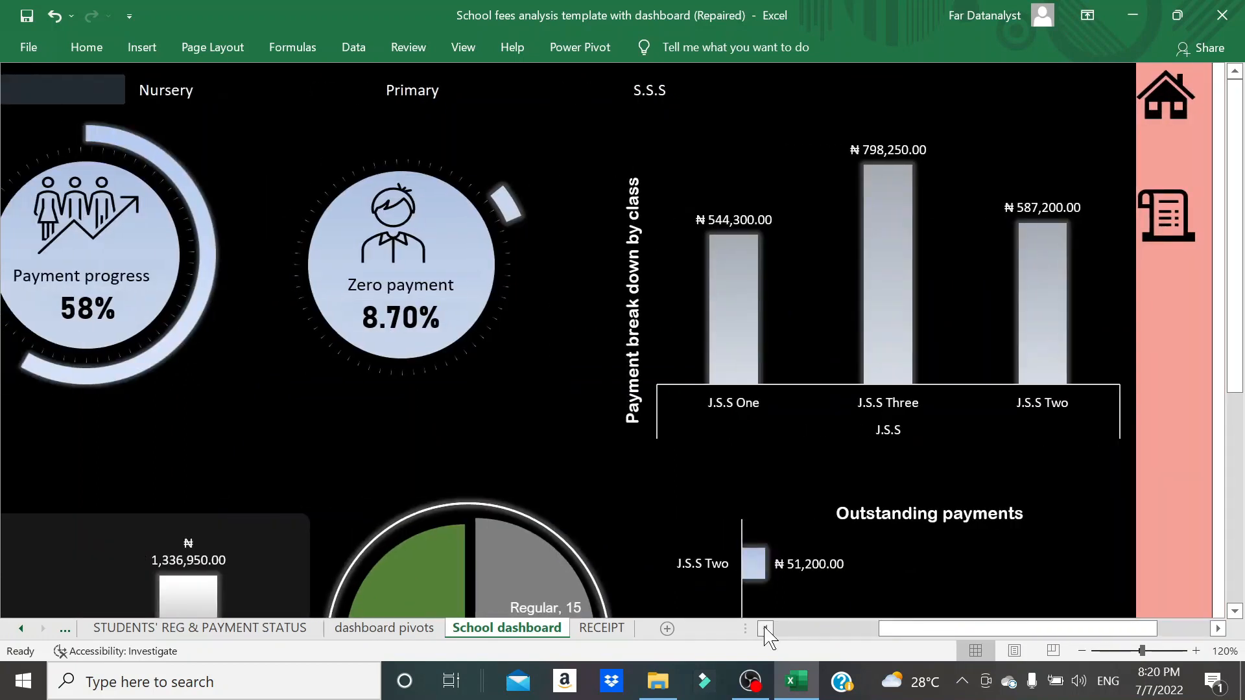
pyautogui.click(765, 629)
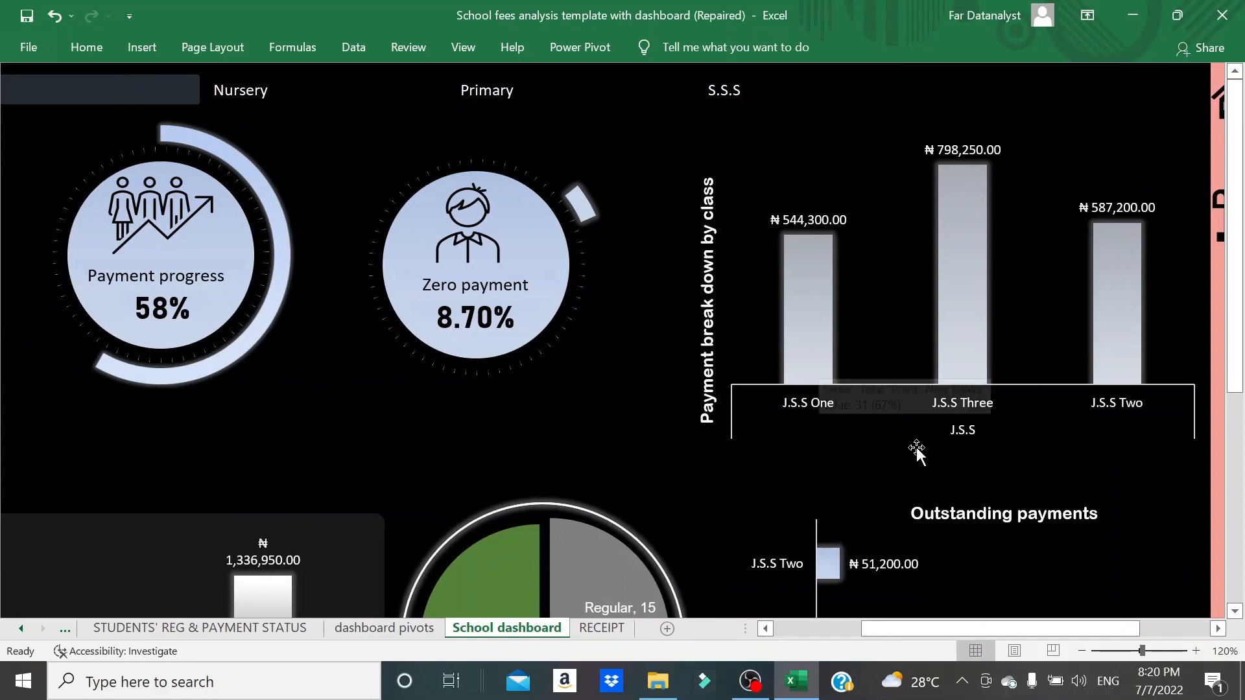
pyautogui.click(1218, 628)
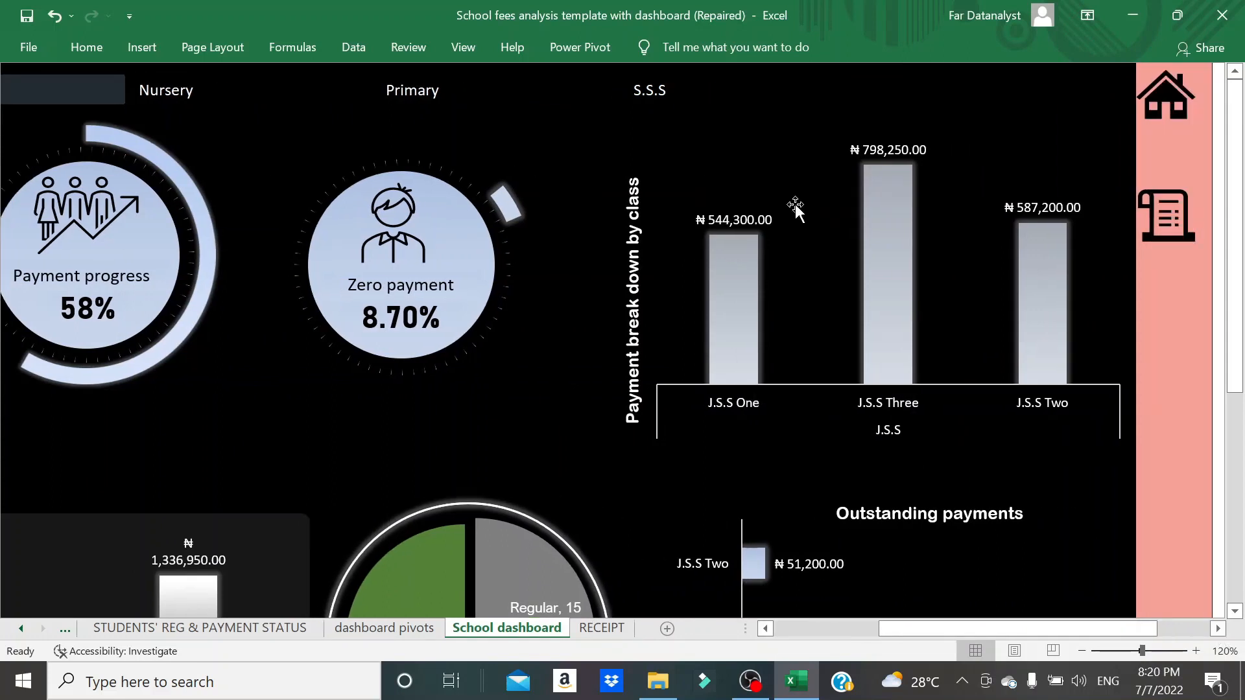
# - Switch the dashboard filter to S.S.S and on to Primary, and examine the outstanding payments chart for the Primary classes
pyautogui.click(668, 91)
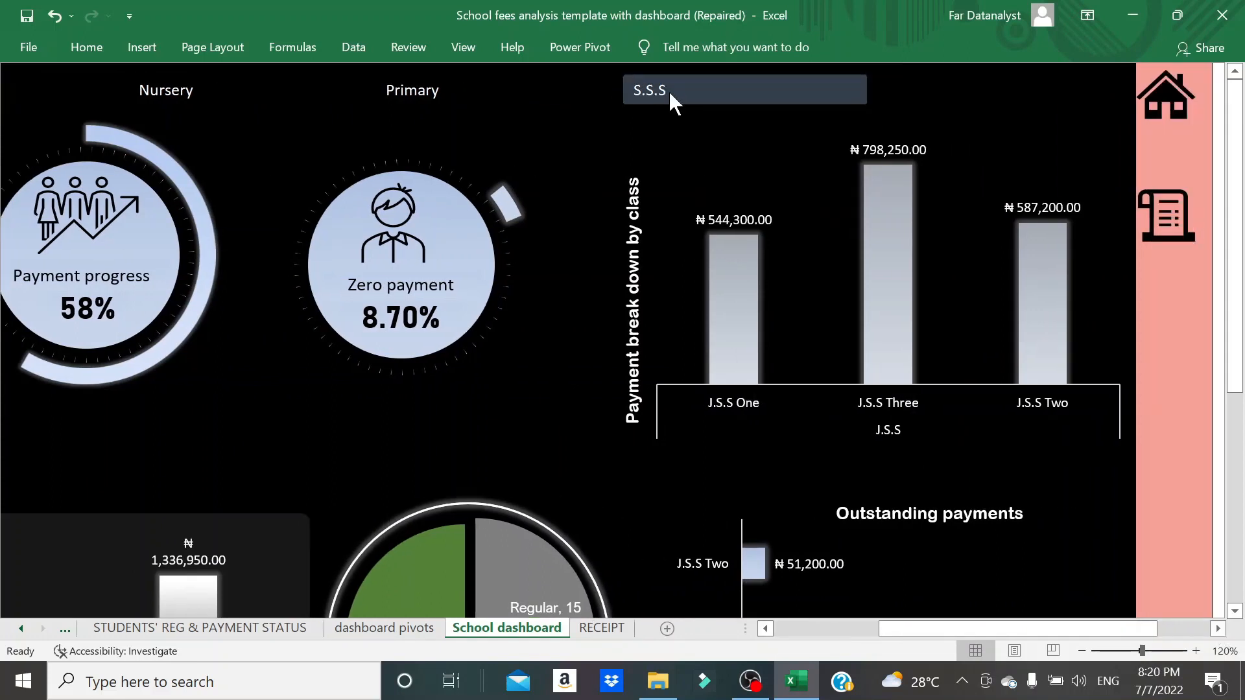
pyautogui.click(453, 86)
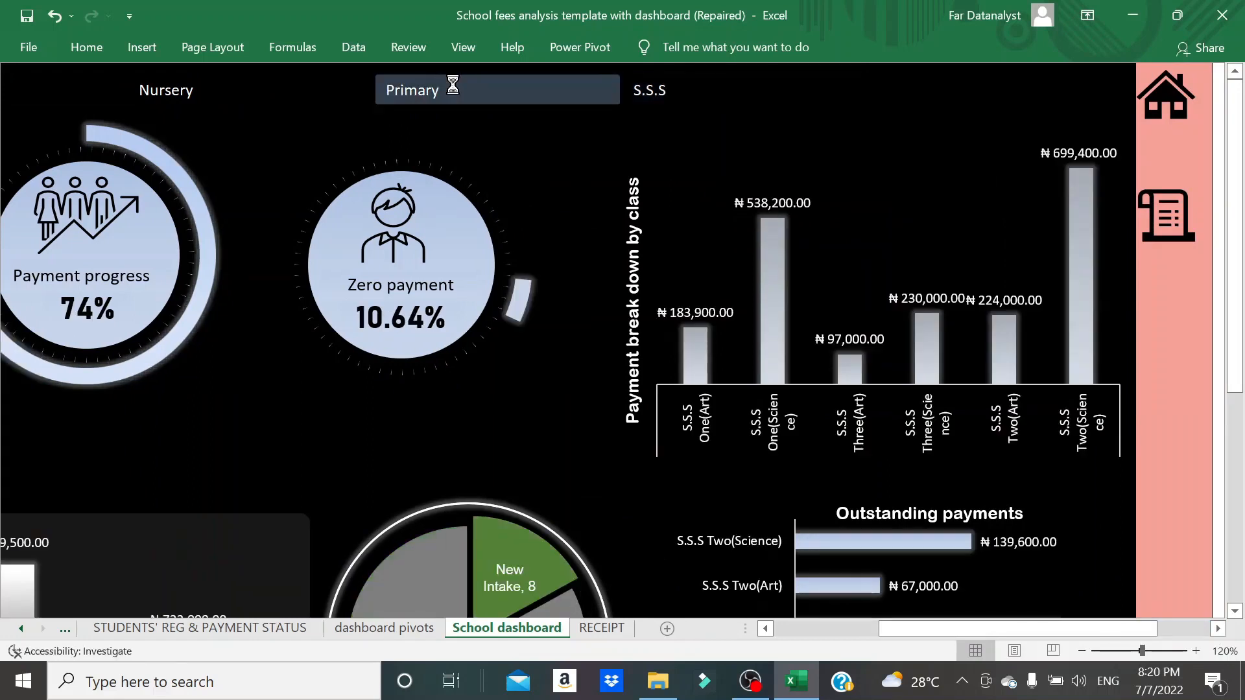
pyautogui.click(1234, 611)
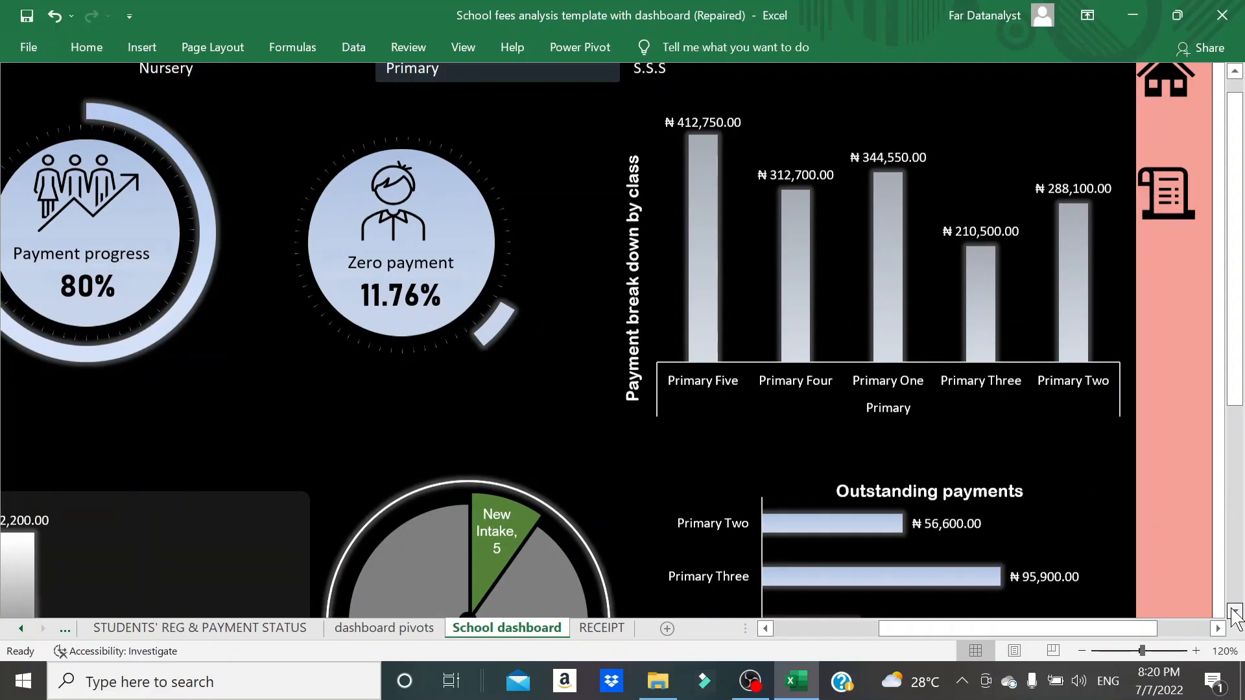
pyautogui.click(1234, 610)
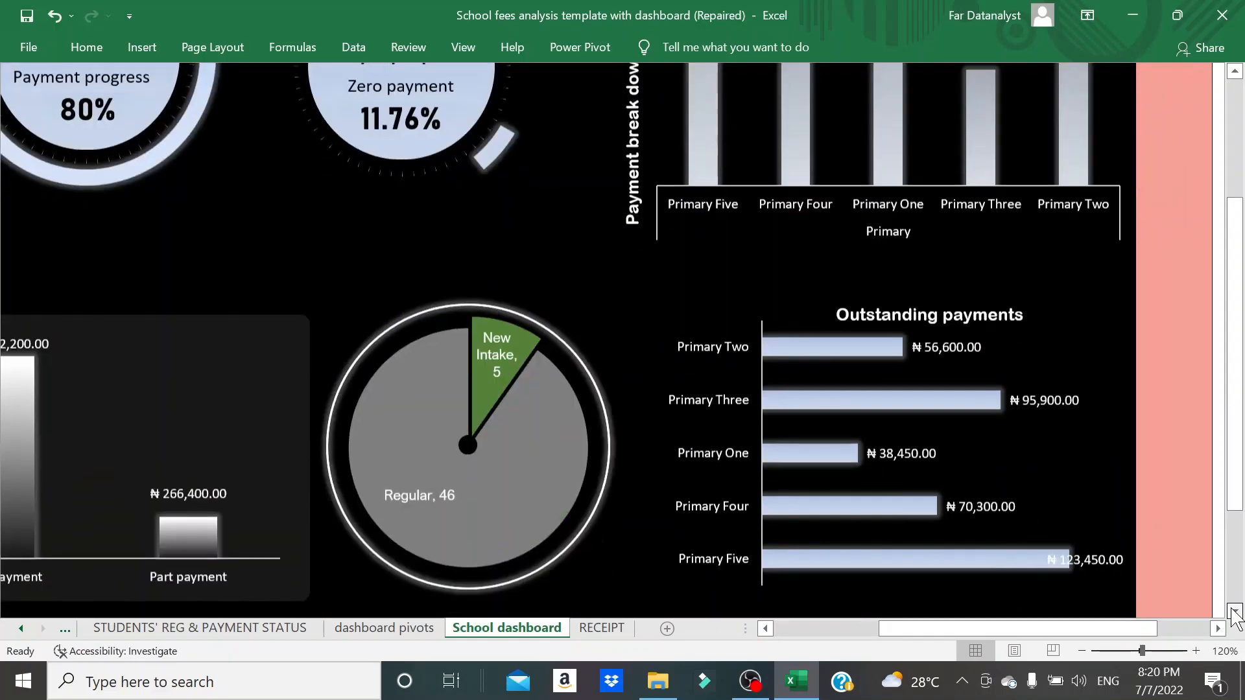
pyautogui.click(1232, 610)
# - Examine the Primary payment type, student intake and outstanding payments charts, and go to the home sheet
pyautogui.moveTo(1009, 629); pyautogui.dragTo(888, 635)
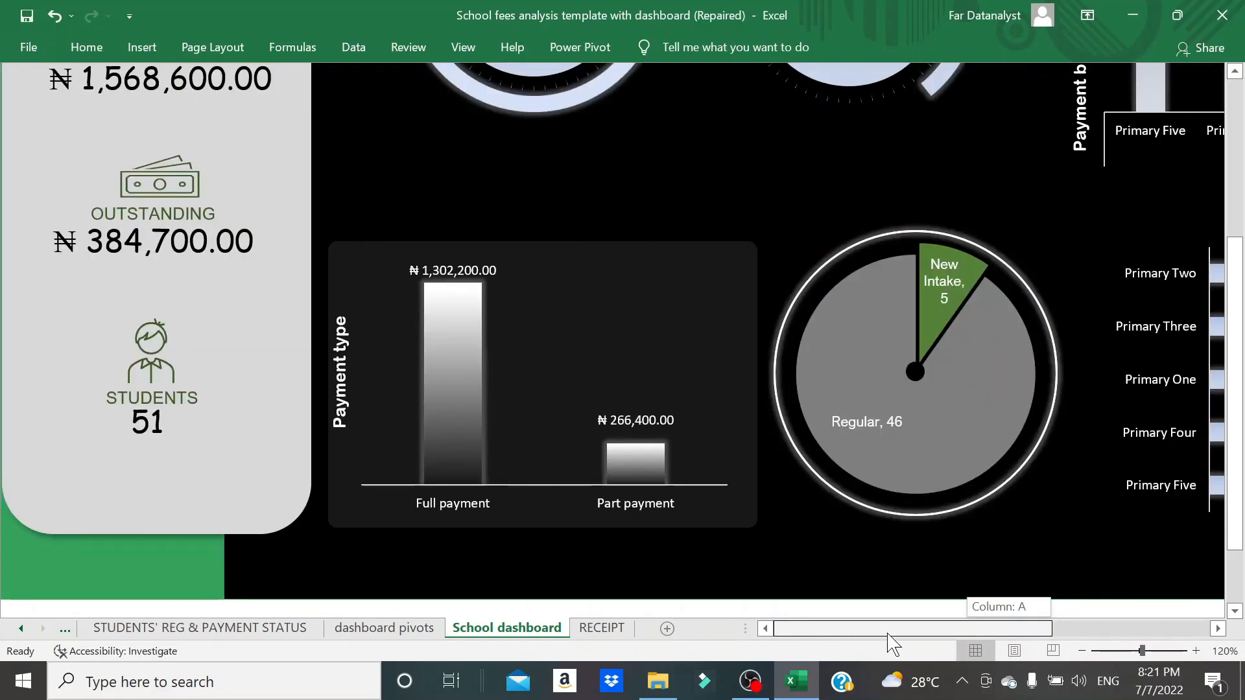
pyautogui.moveTo(889, 639); pyautogui.dragTo(1041, 635)
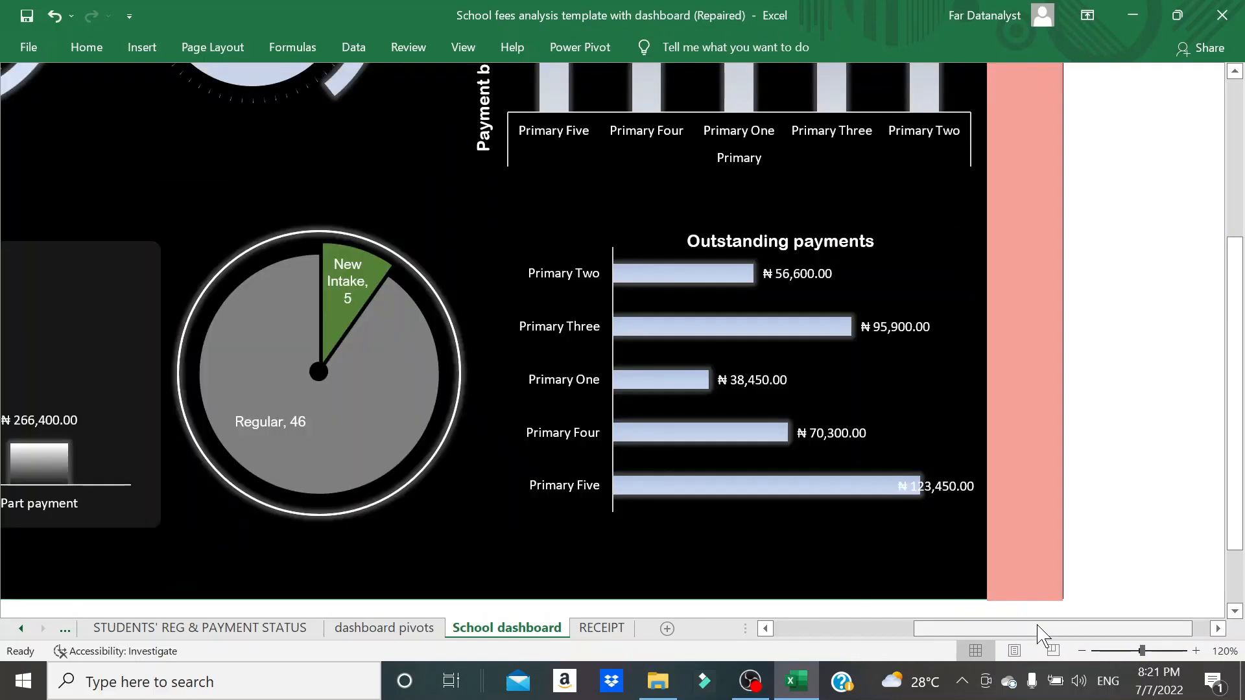
pyautogui.moveTo(1238, 435); pyautogui.dragTo(1238, 321)
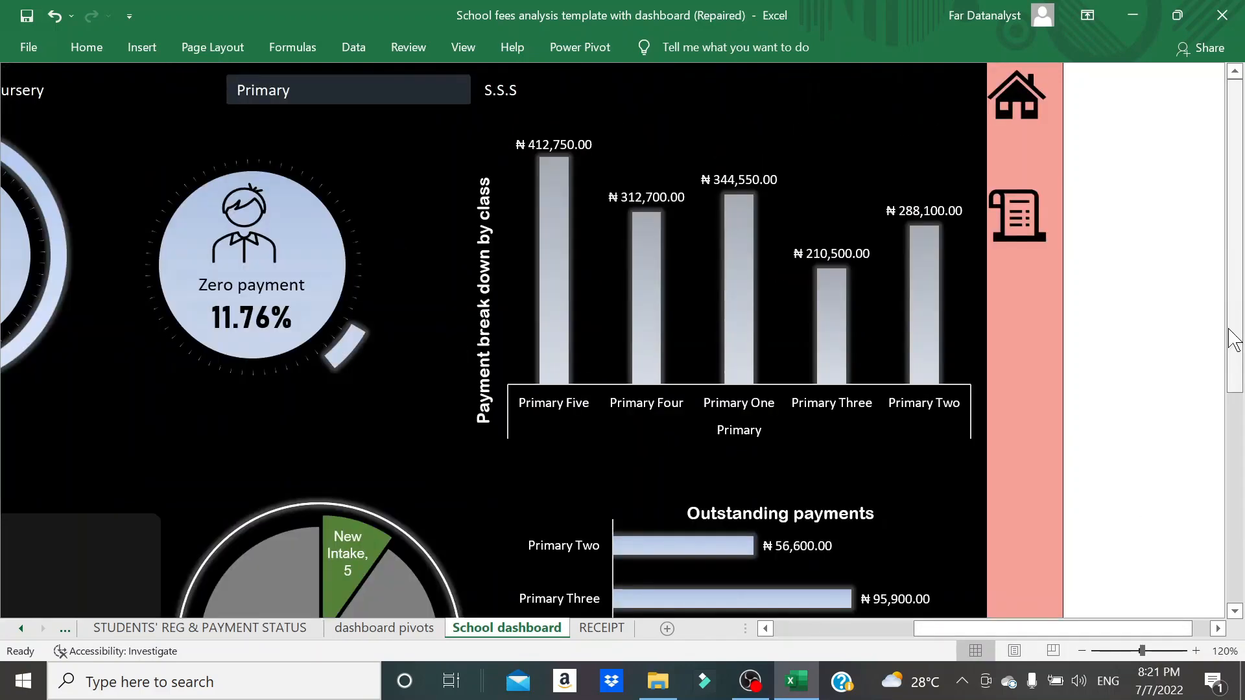
pyautogui.click(1018, 105)
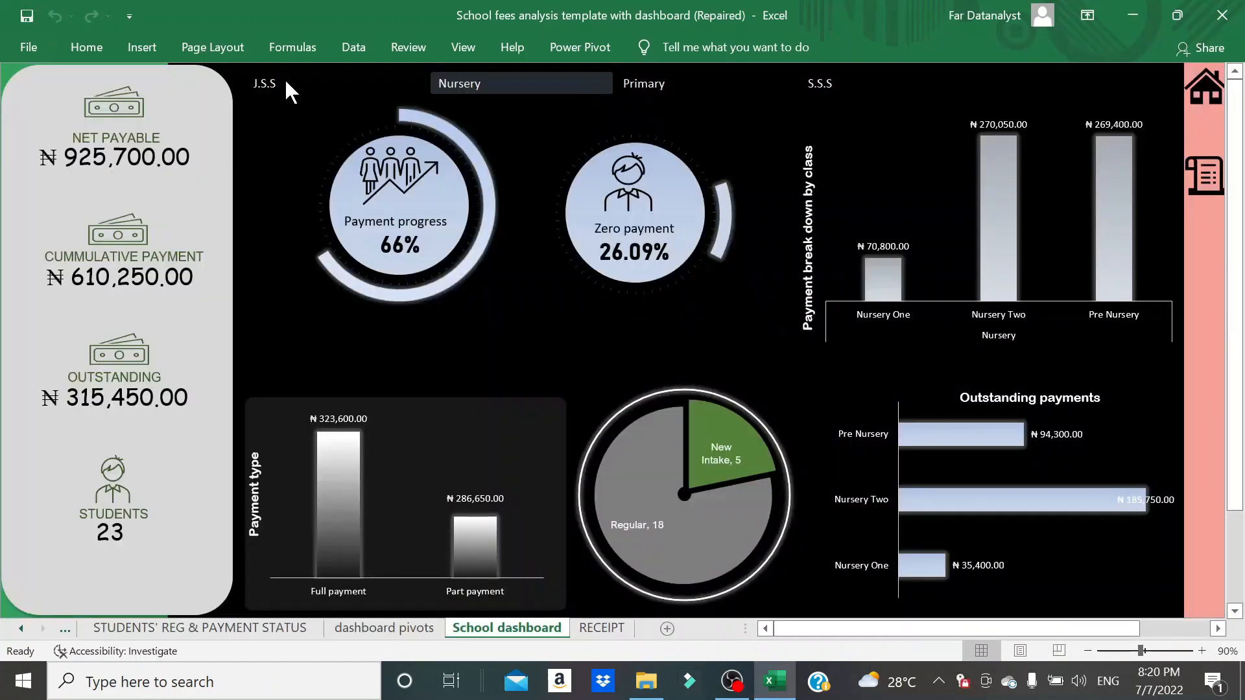
# - Filter the school dashboard by section in the order J.S.S, Nursery, Primary, S.S.S, Primary and Nursery
pyautogui.click(286, 83)
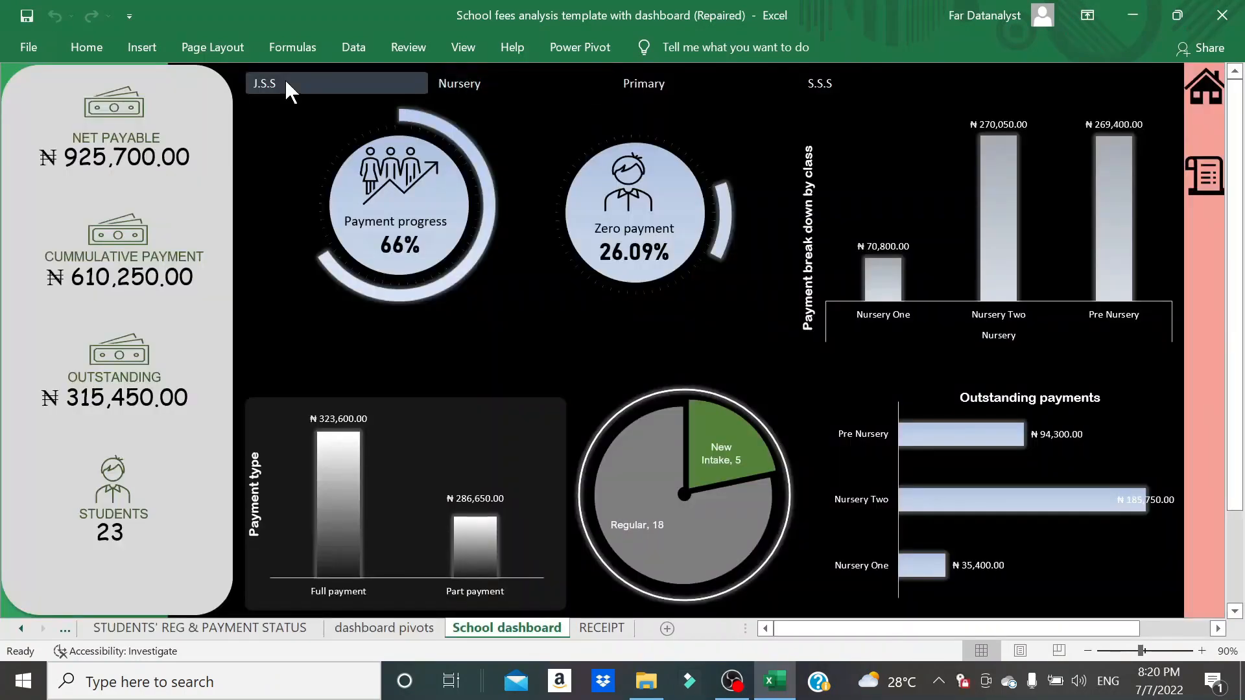
pyautogui.click(286, 82)
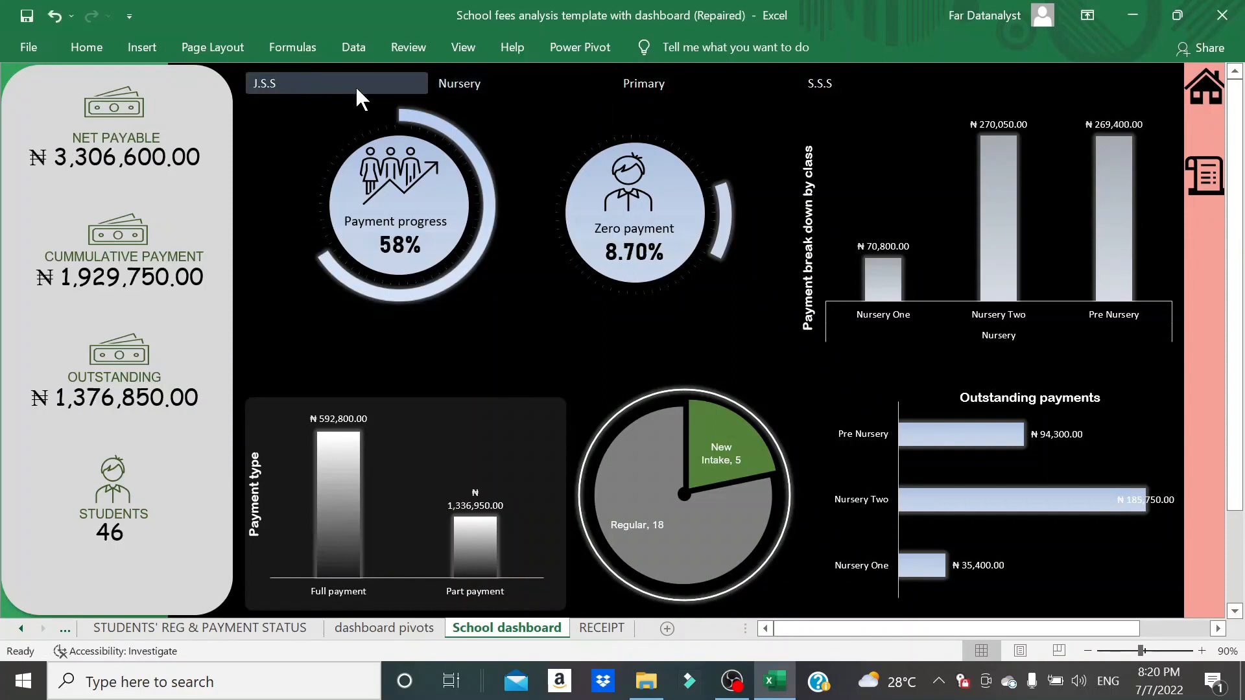
pyautogui.click(446, 90)
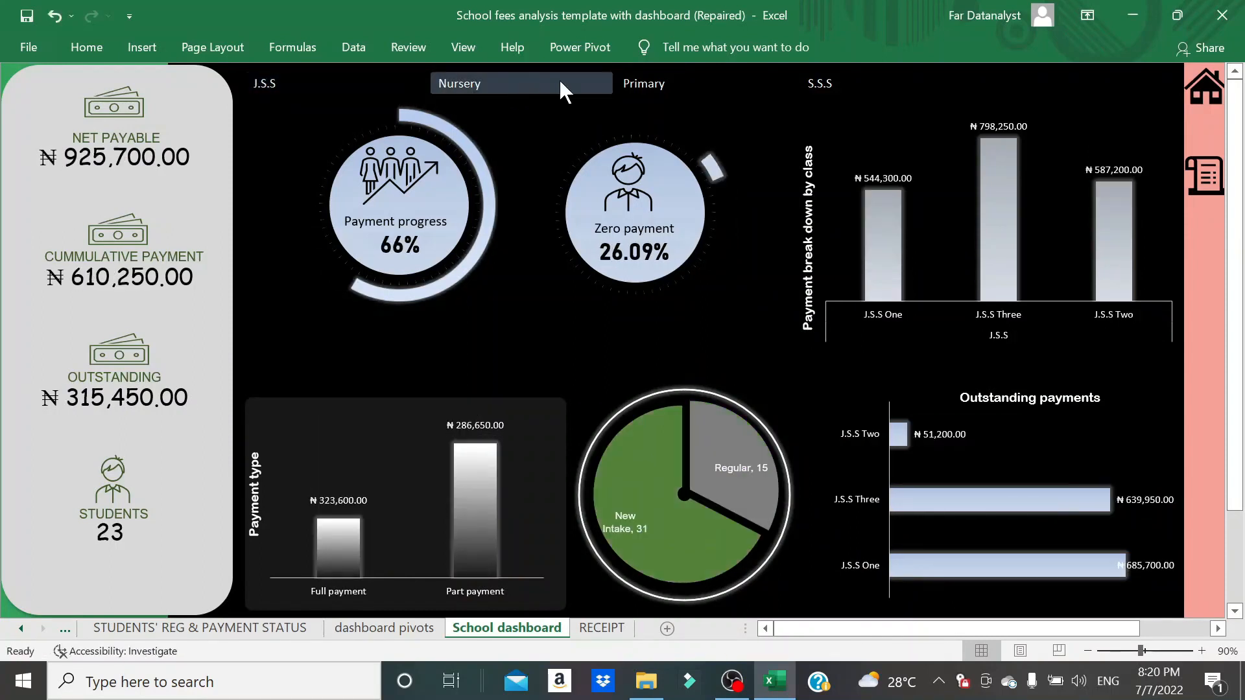
pyautogui.click(710, 85)
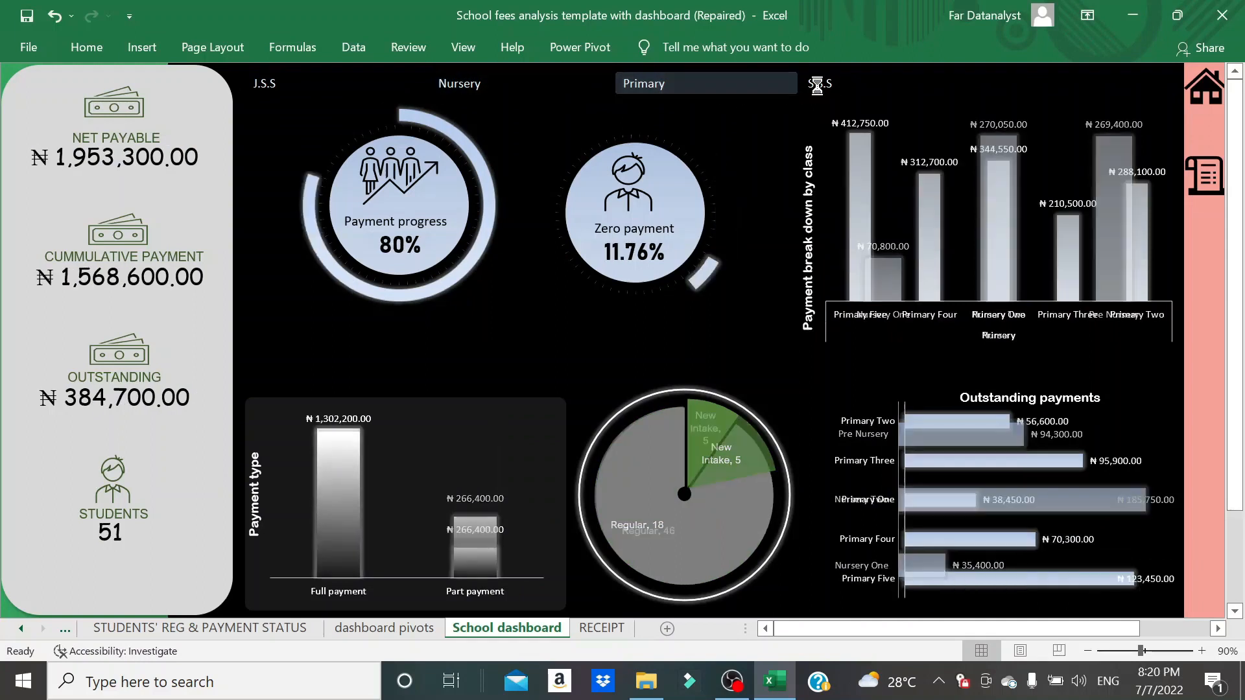
pyautogui.click(818, 85)
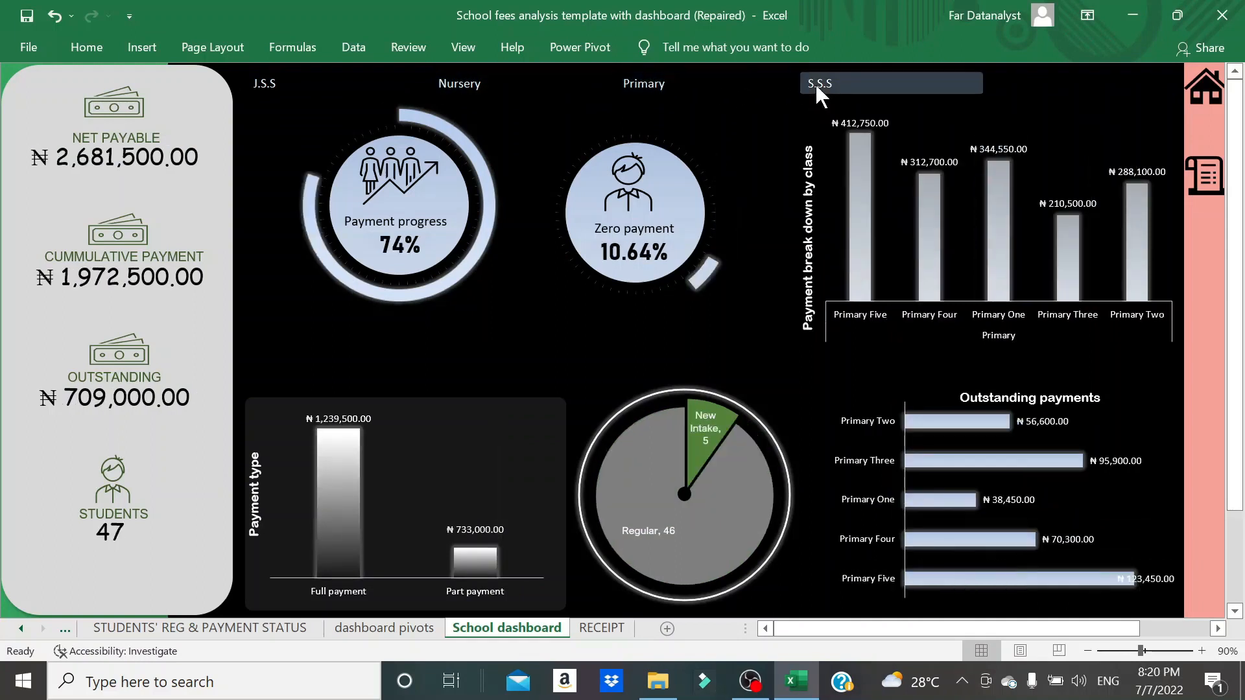
pyautogui.click(697, 83)
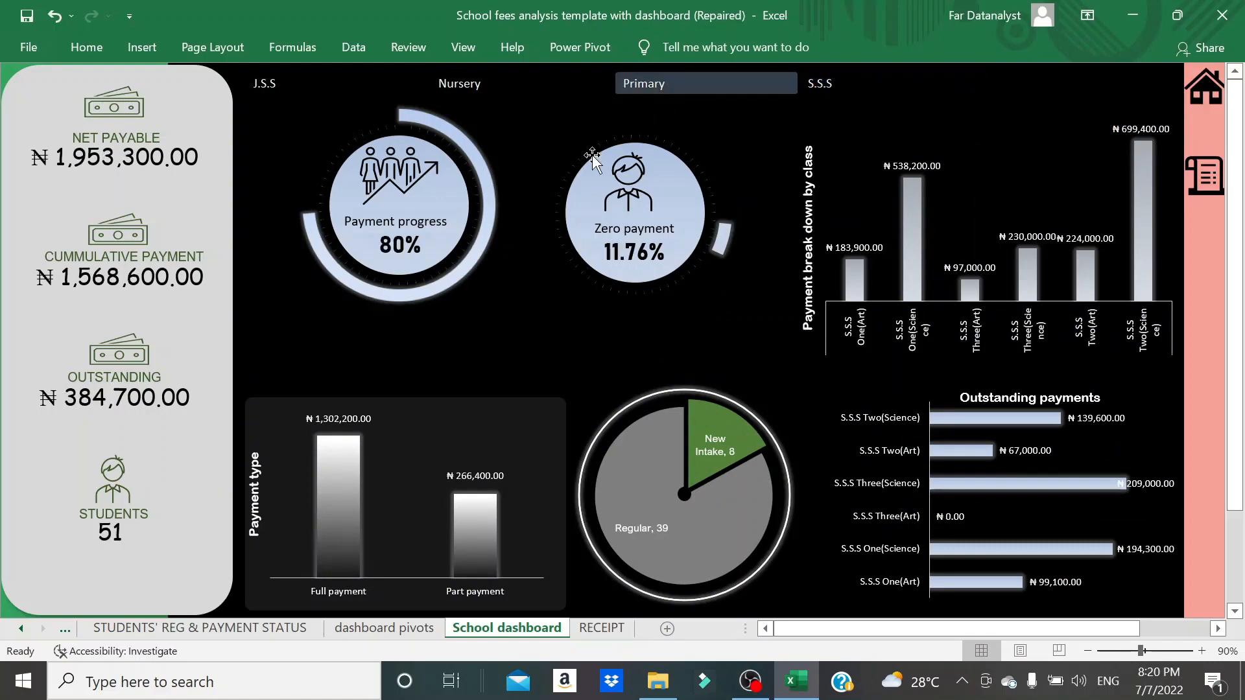
pyautogui.keyDown('ctrl'); pyautogui.scroll(2, 830, 376); pyautogui.keyUp('ctrl')
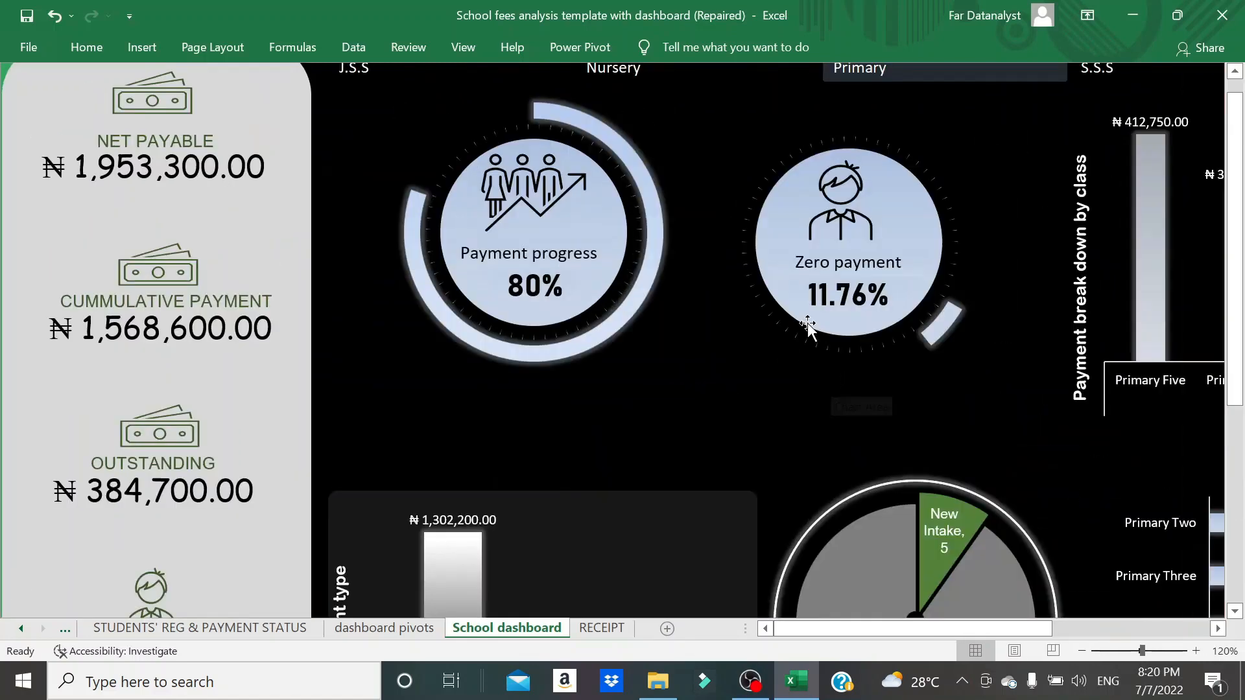
pyautogui.scroll(1, 807, 328)
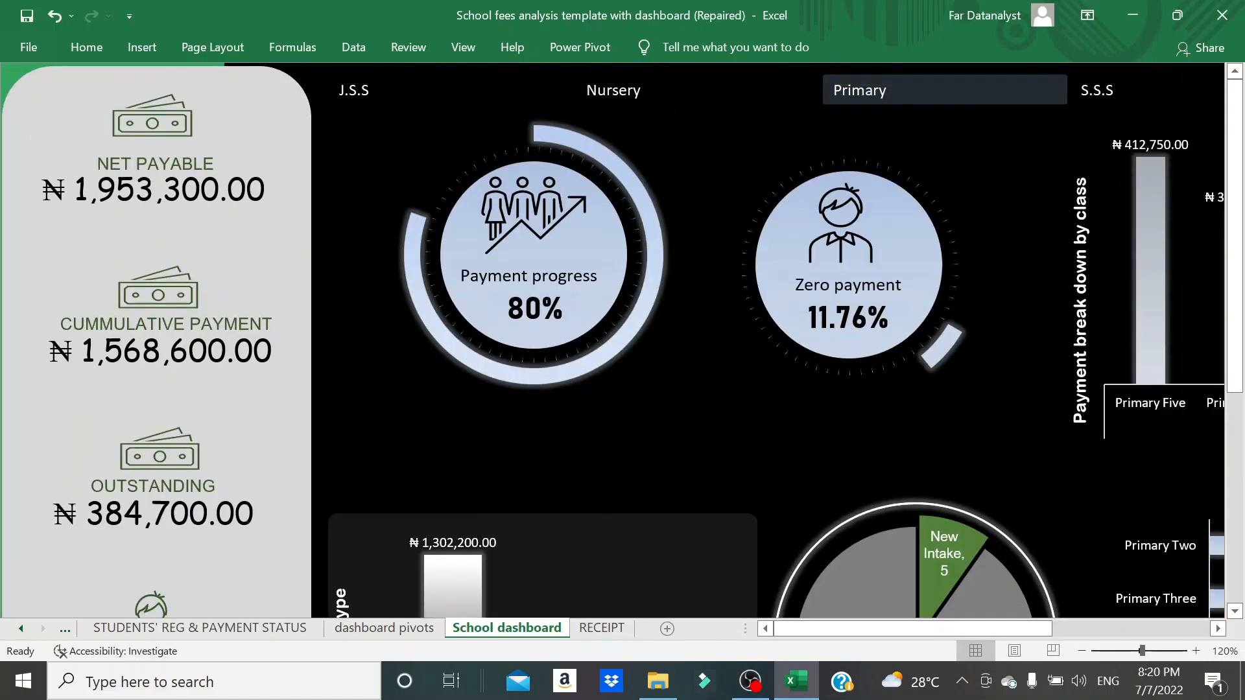
pyautogui.click(691, 87)
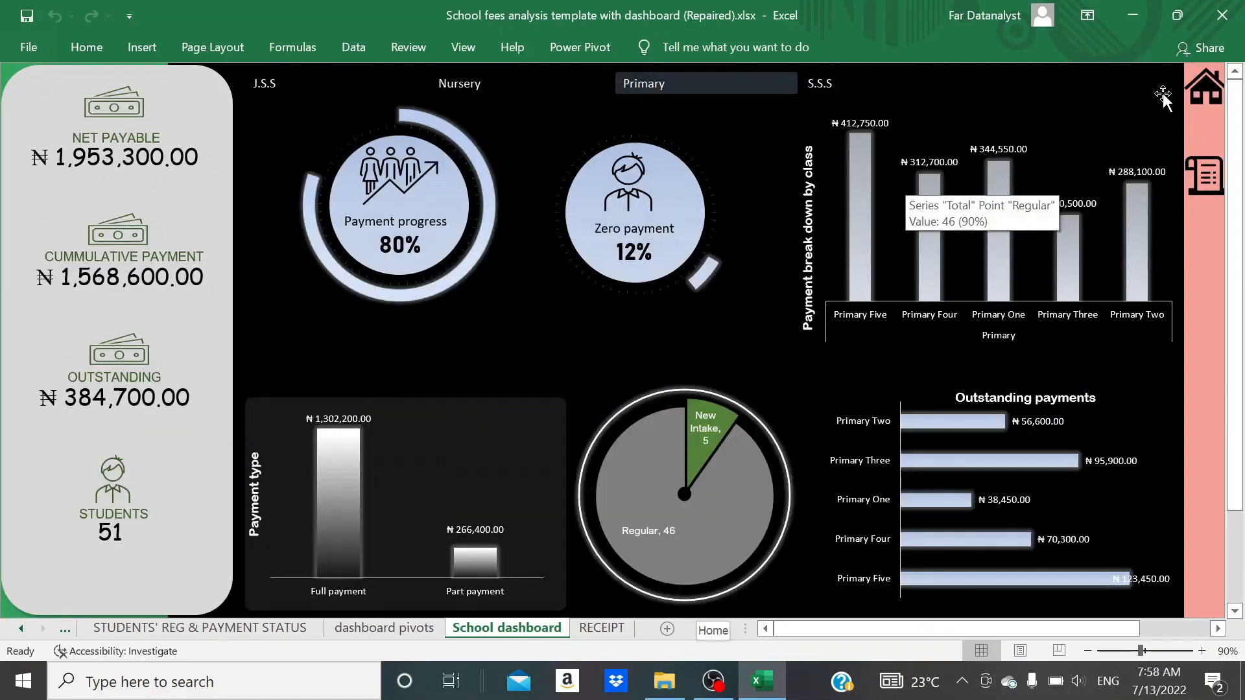
# - Open the students register from the home sheet, check its section and class columns, and return to the home sheet
pyautogui.click(1201, 91)
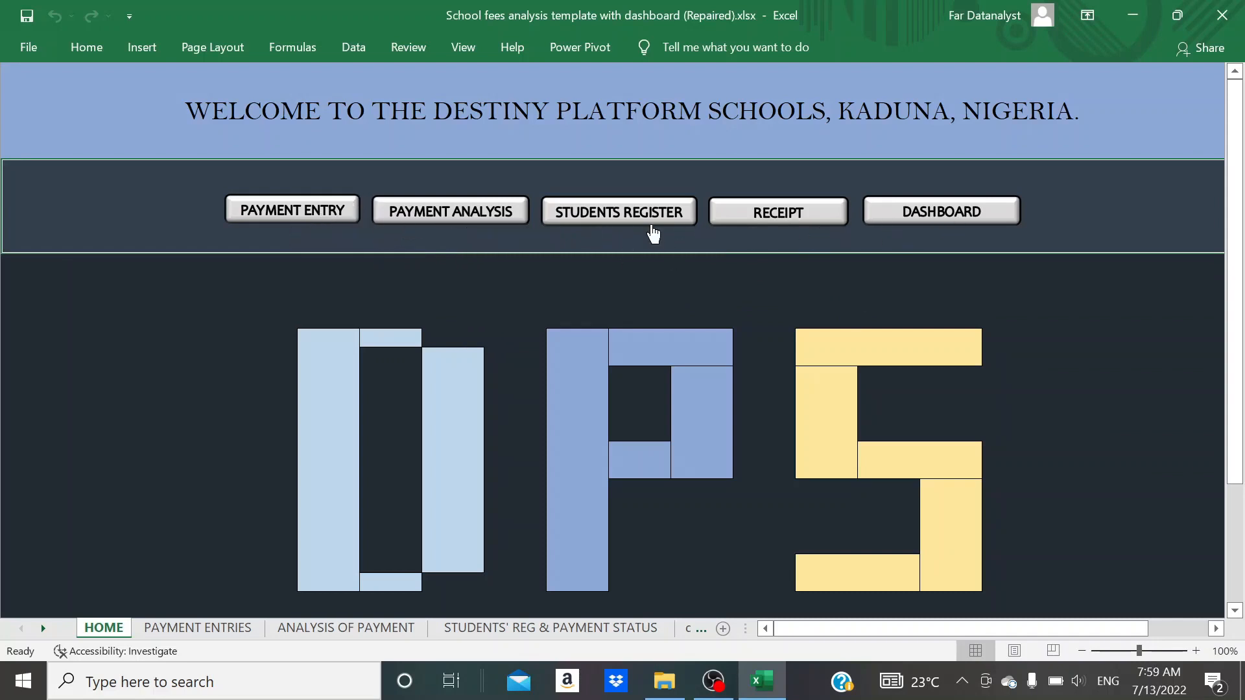
pyautogui.click(601, 214)
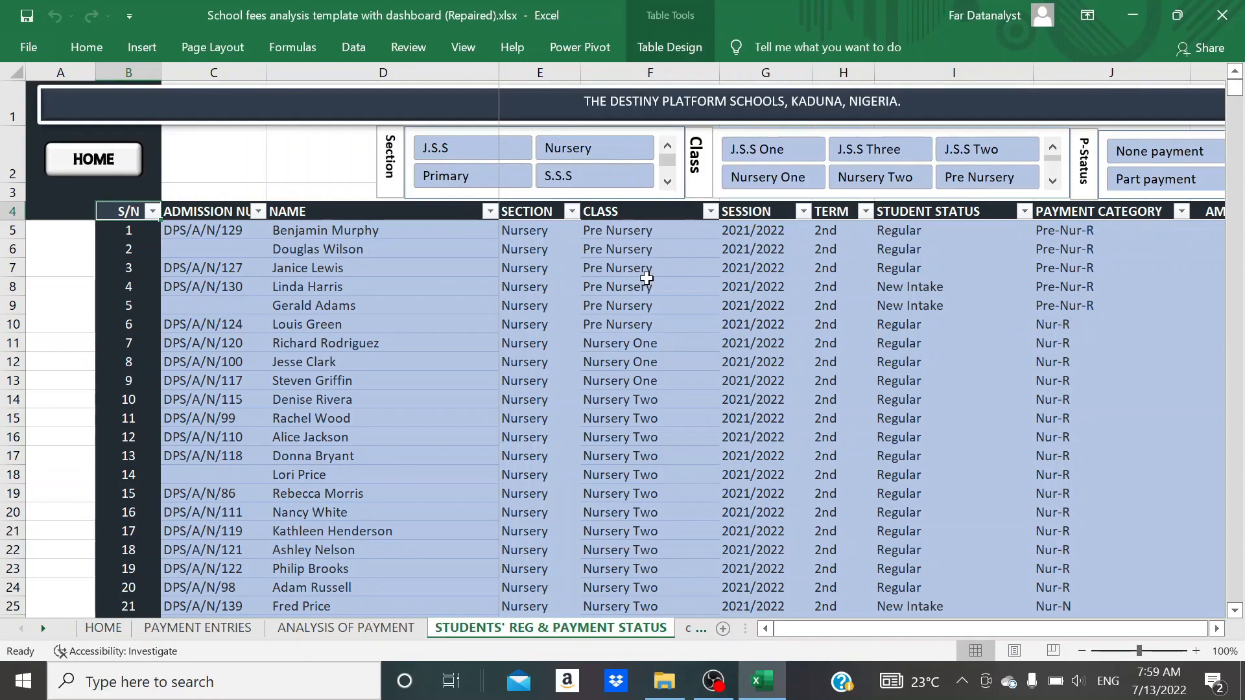
pyautogui.hscroll(3, 647, 278)
pyautogui.hscroll(-3, 646, 278)
pyautogui.click(544, 288)
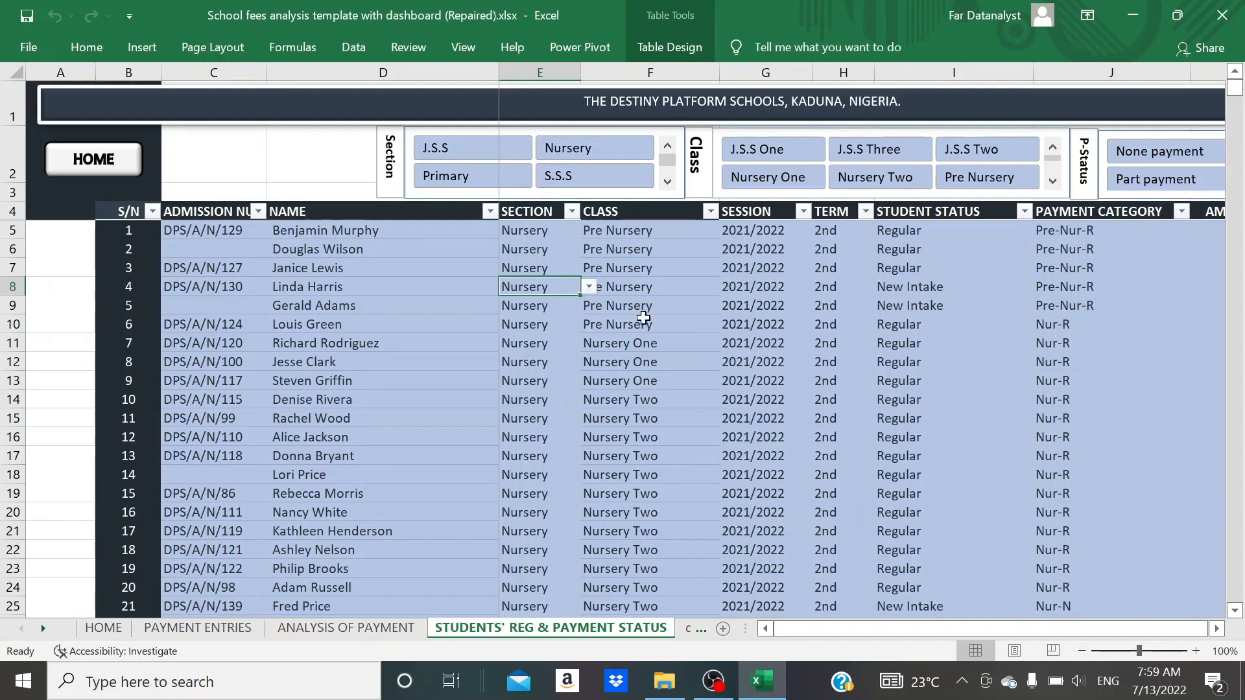
pyautogui.click(668, 318)
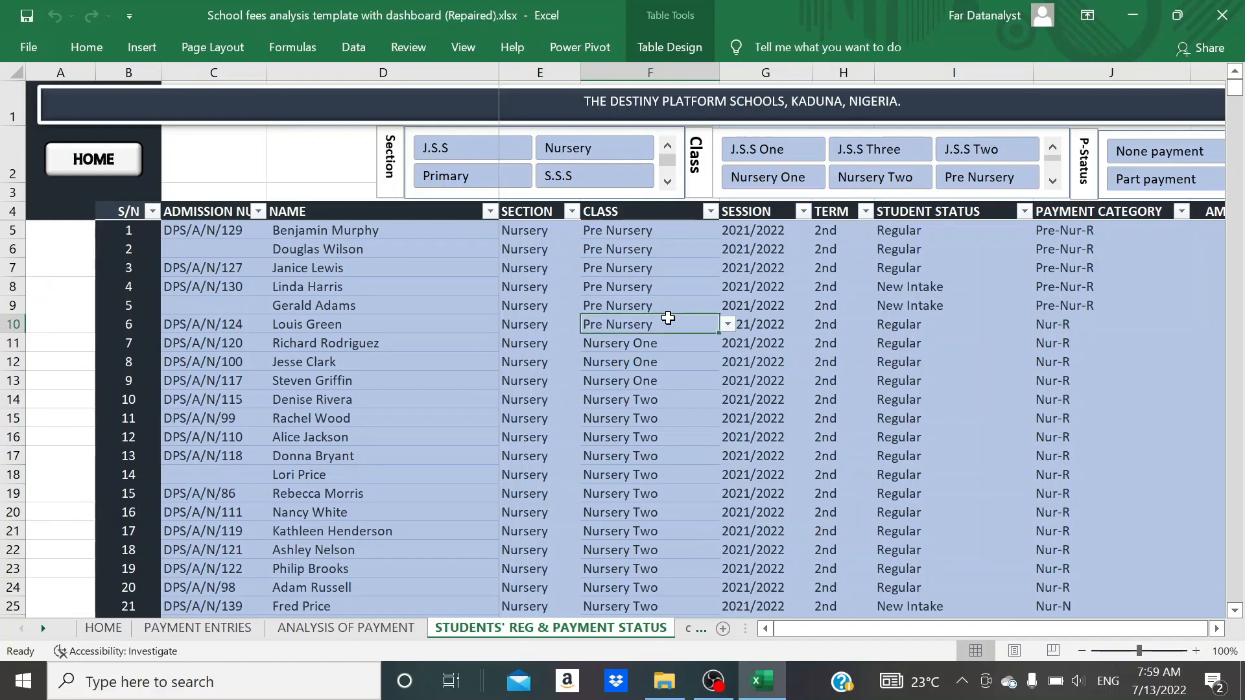
pyautogui.click(113, 166)
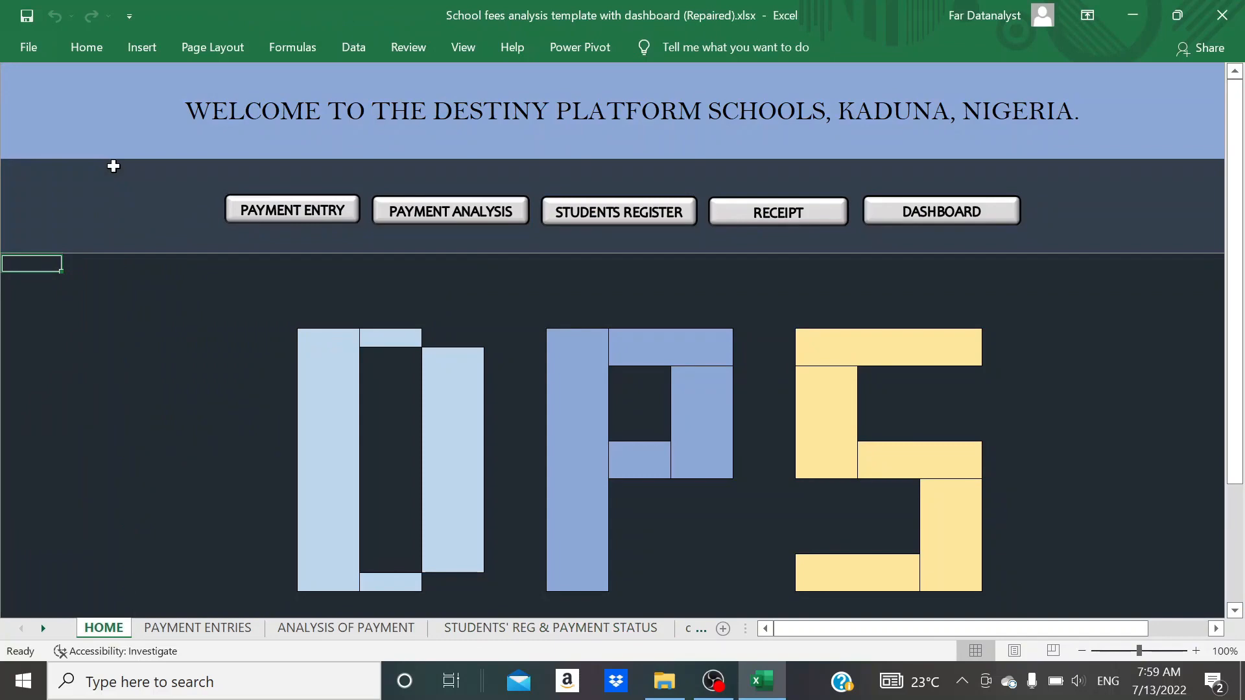
# - View the payment entry sheet and the payment analysis sheet, returning to the home sheet after each
pyautogui.click(292, 216)
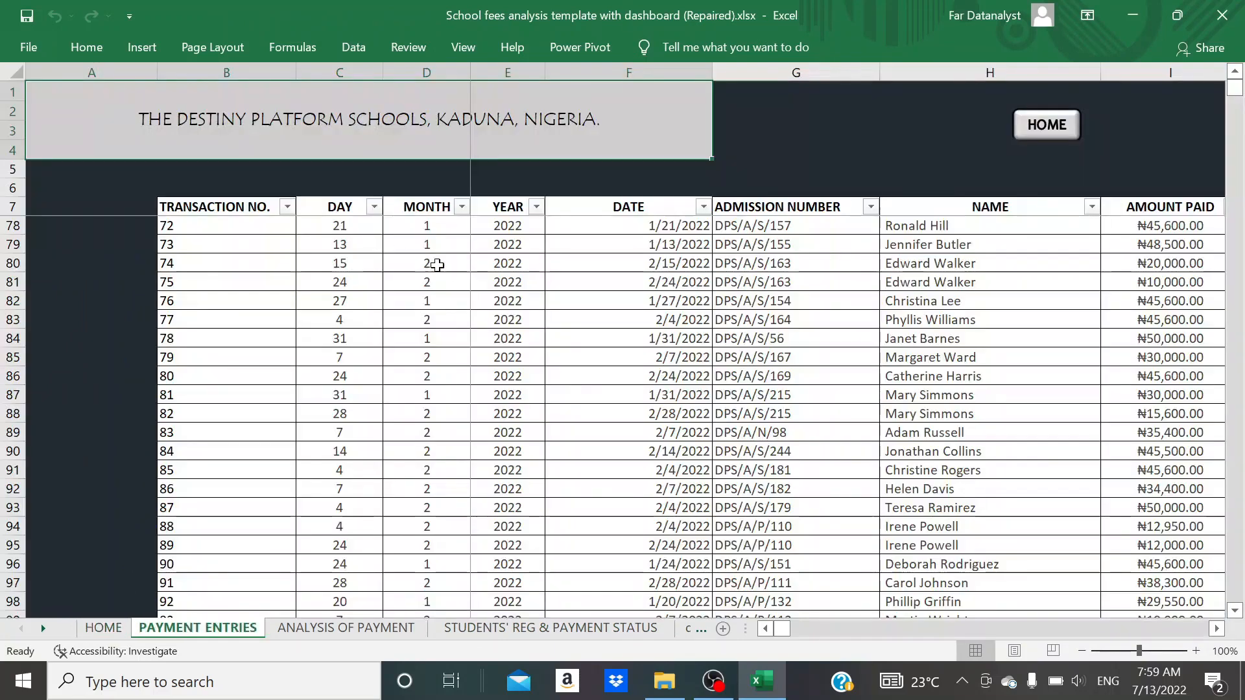
pyautogui.click(1046, 130)
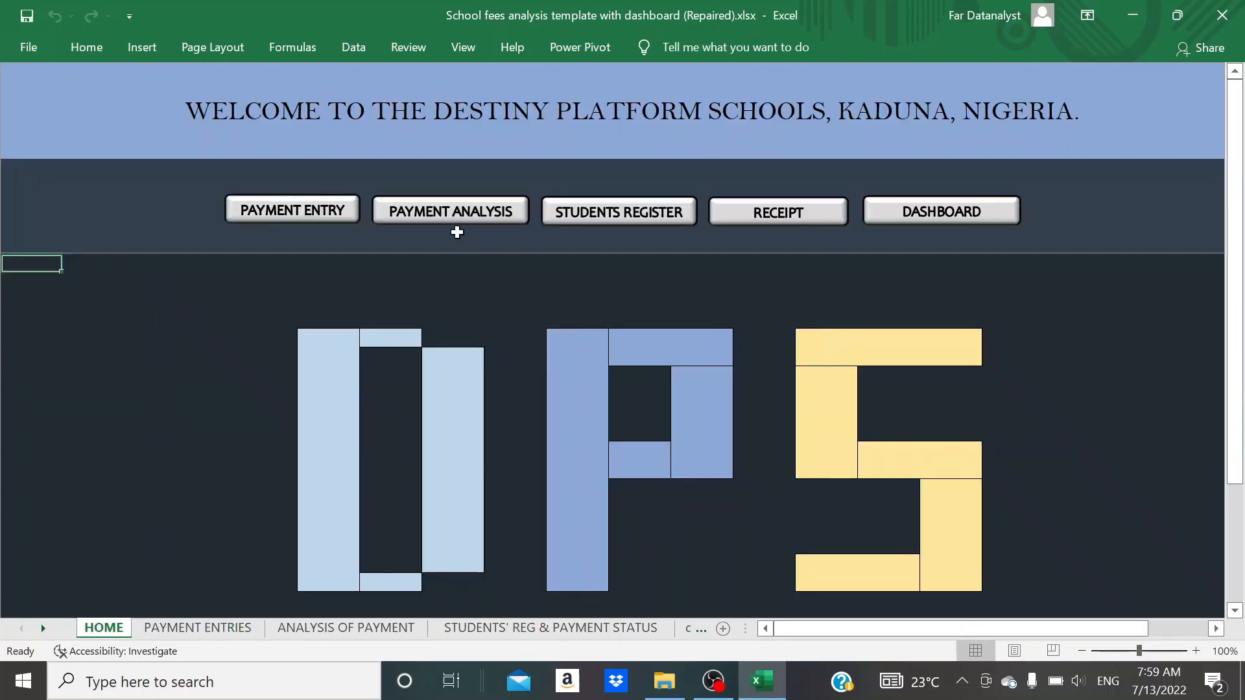
pyautogui.click(452, 221)
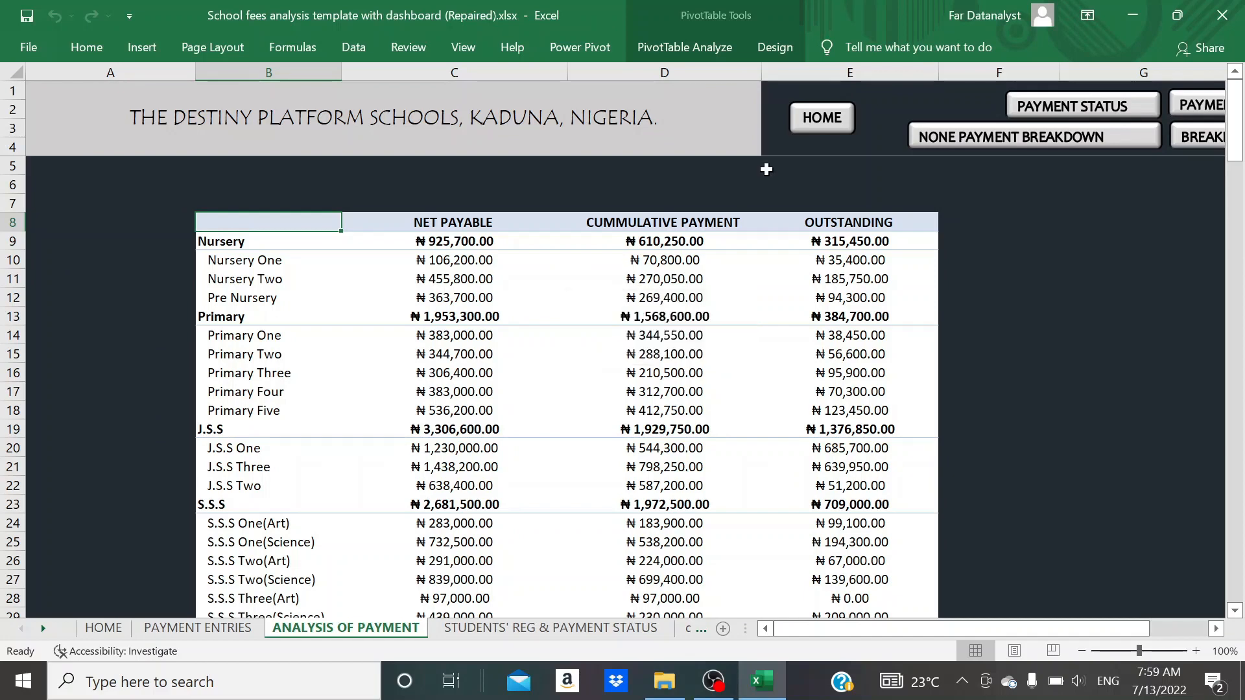
pyautogui.click(818, 120)
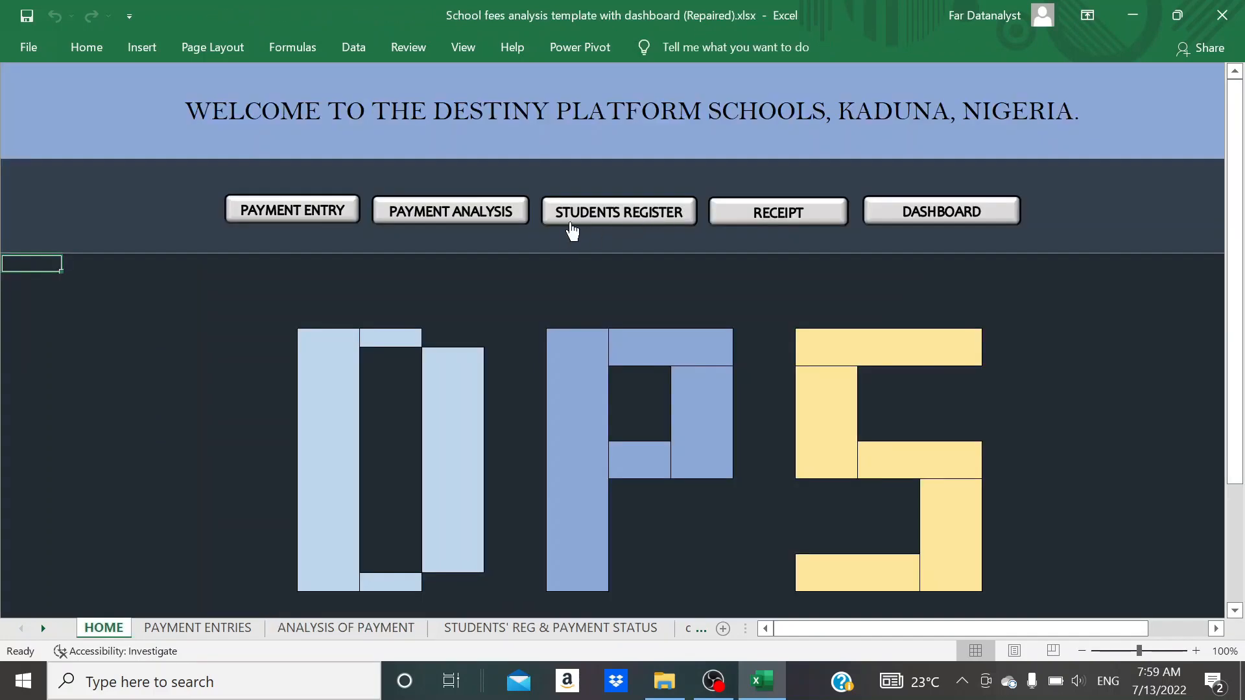
# - Fill in the first fees receipt by entering a student's registration number, and go back through the home sheet to the dashboard
pyautogui.click(769, 214)
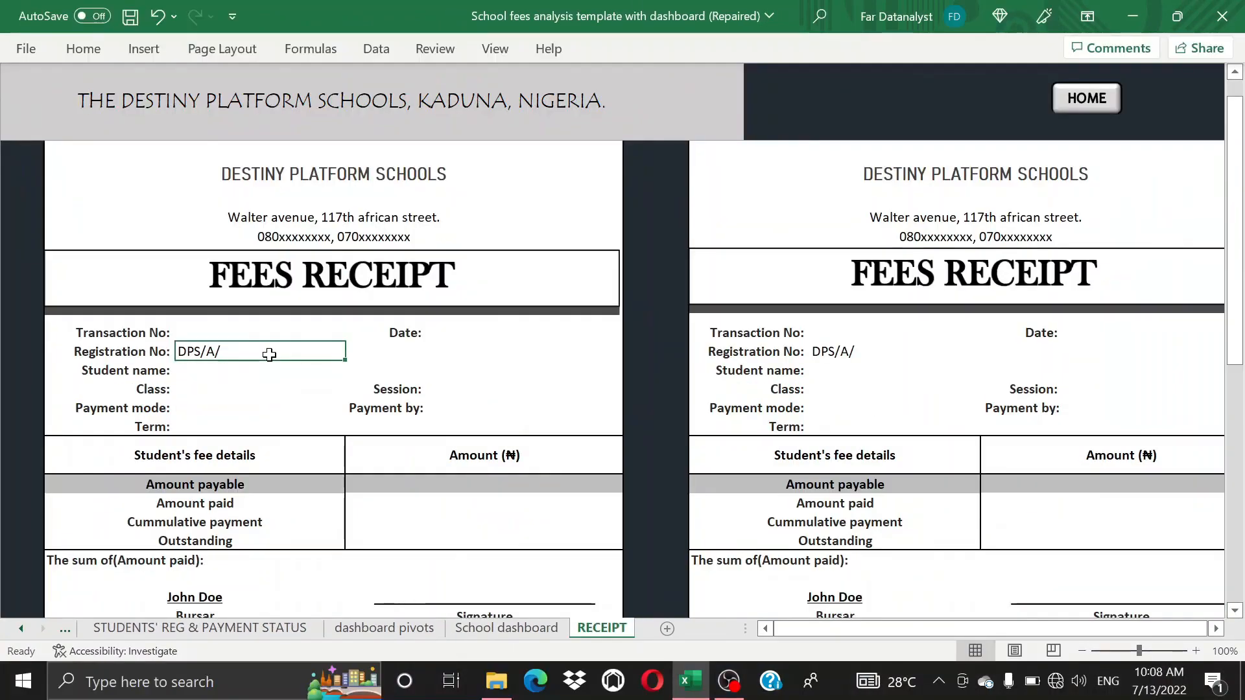
pyautogui.doubleClick(269, 354)
pyautogui.write('N/129')
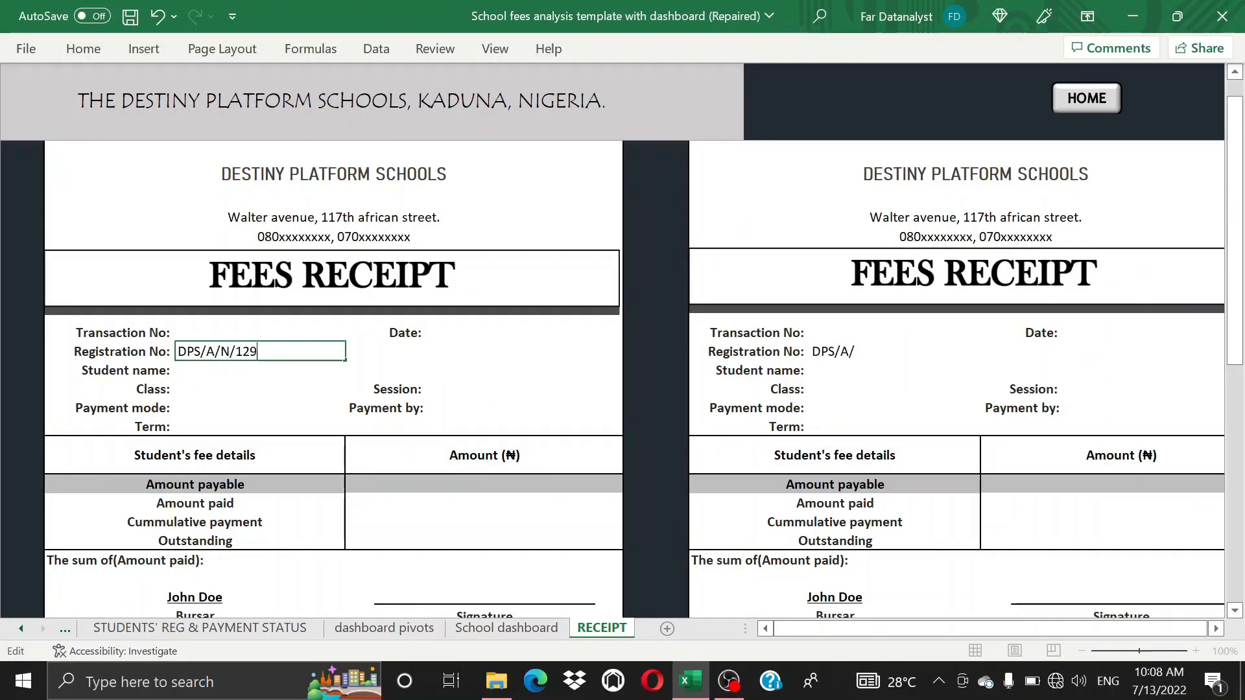
pyautogui.press('Return')
pyautogui.scroll(-1, 353, 358)
pyautogui.click(298, 361)
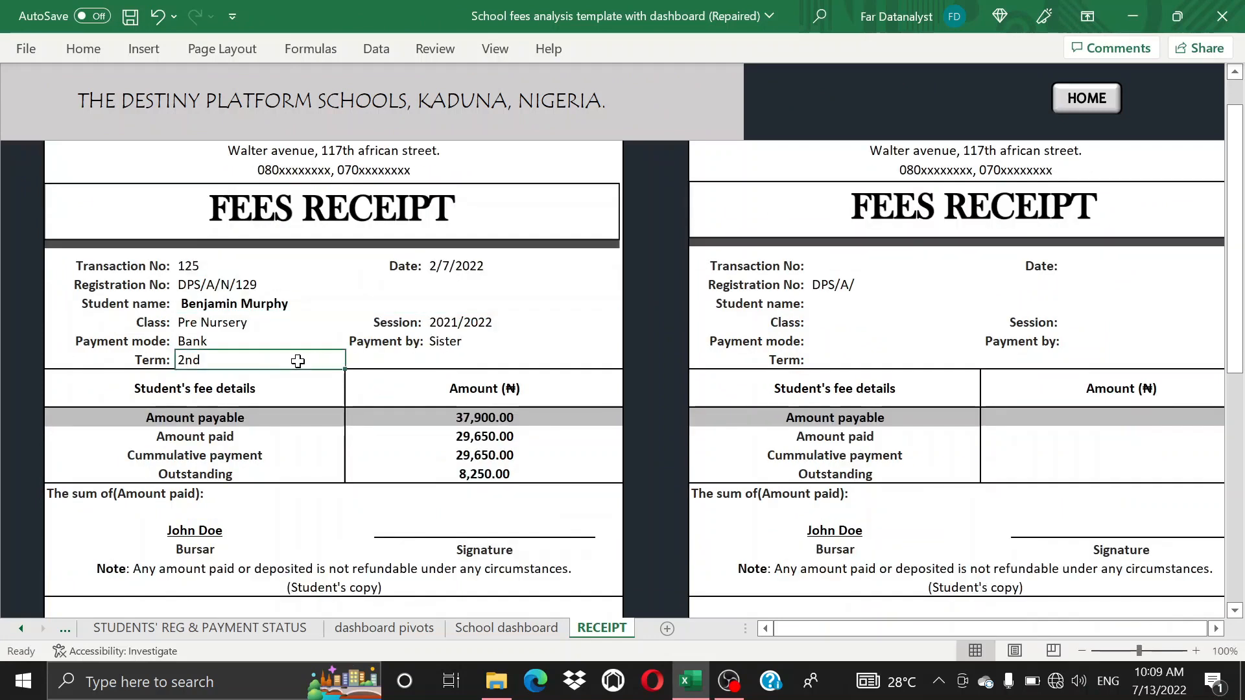
pyautogui.scroll(-1, 302, 389)
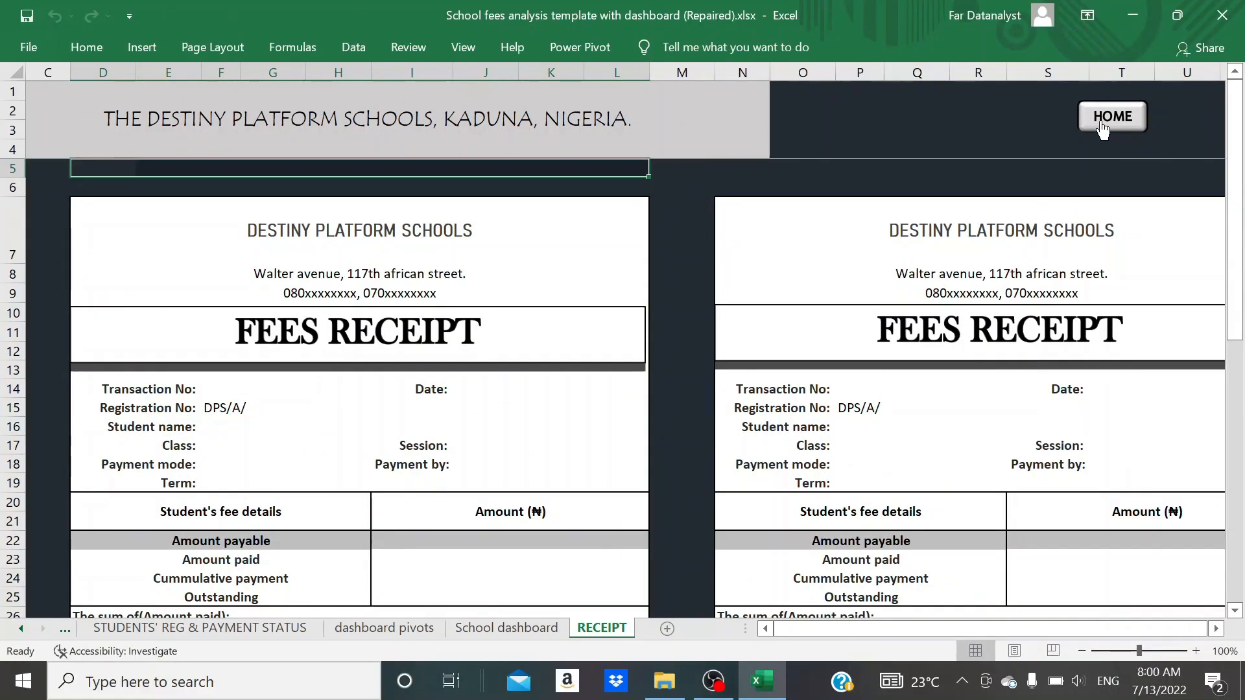
pyautogui.click(1106, 120)
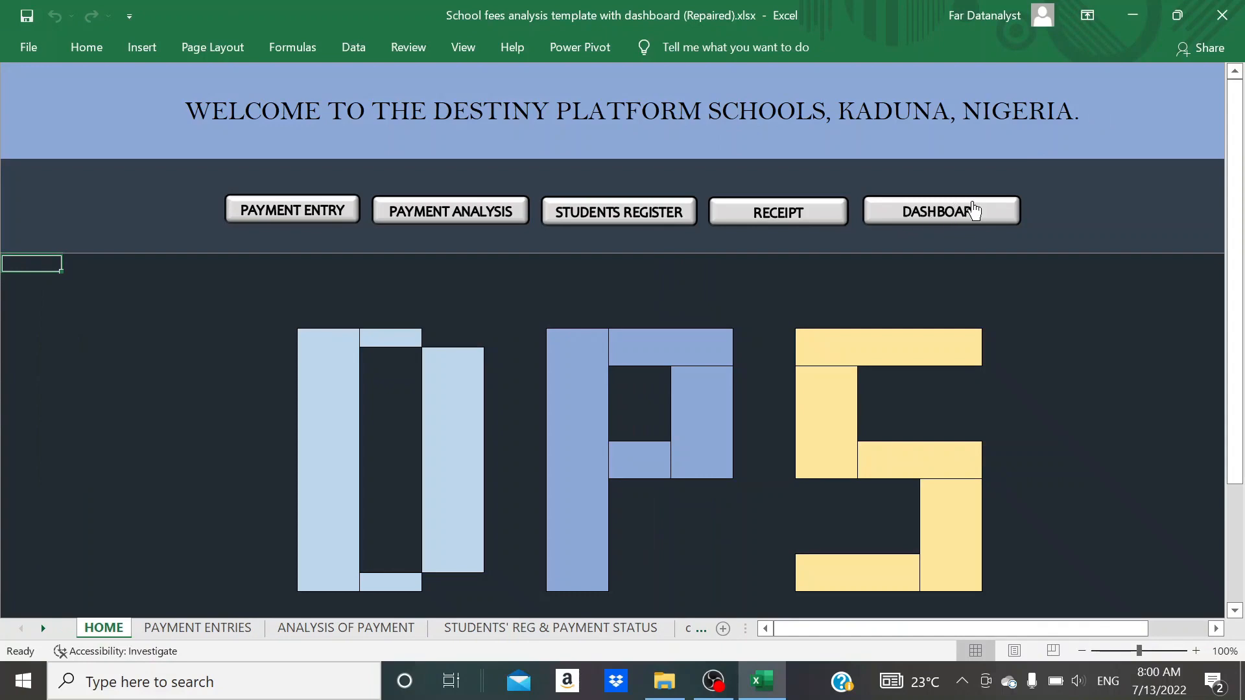
pyautogui.click(915, 211)
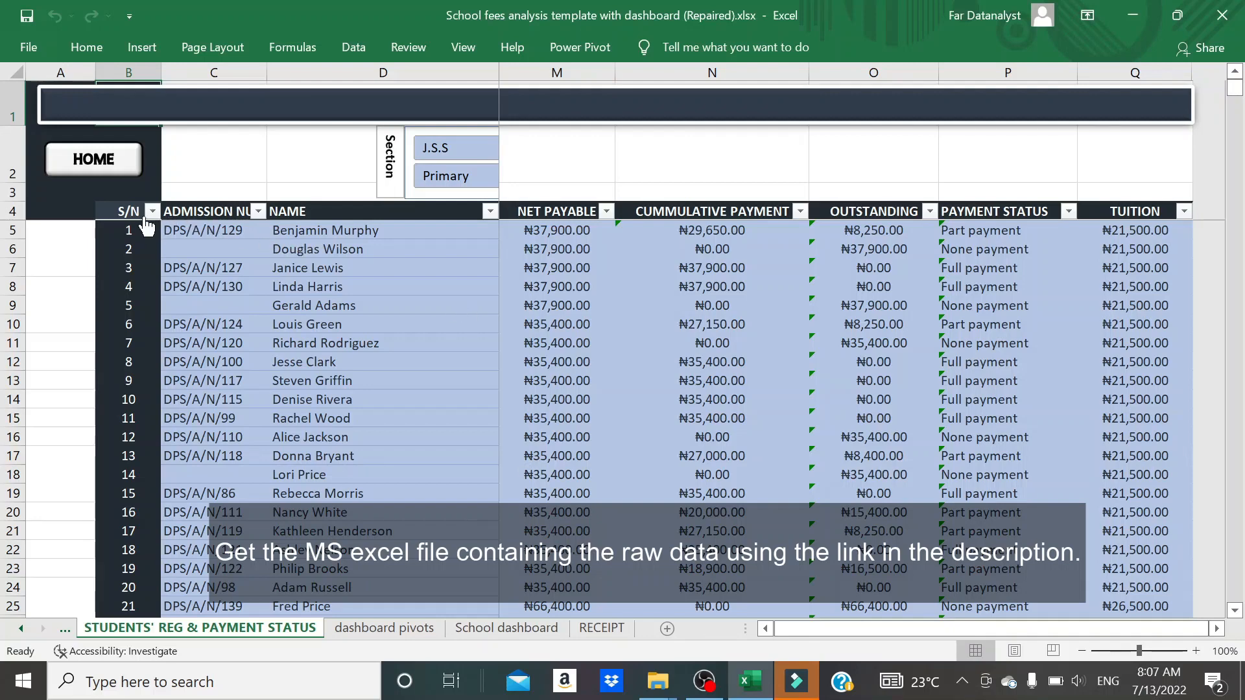
# - Copy the students register table from its header row down to serial number 167, across all columns from S/N to TUITION
pyautogui.moveTo(122, 210); pyautogui.dragTo(1222, 245)
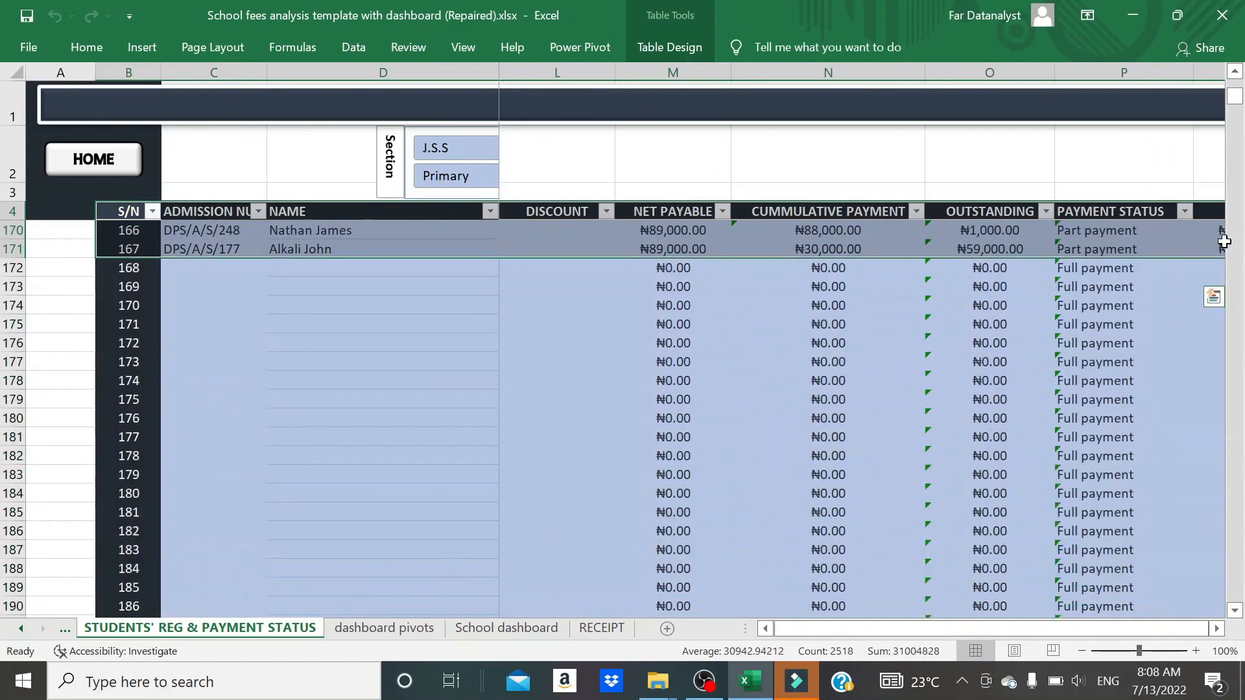
pyautogui.hotkey('ctrl', 'c')
pyautogui.scroll(3, 755, 520)
pyautogui.hscroll(1, 755, 520)
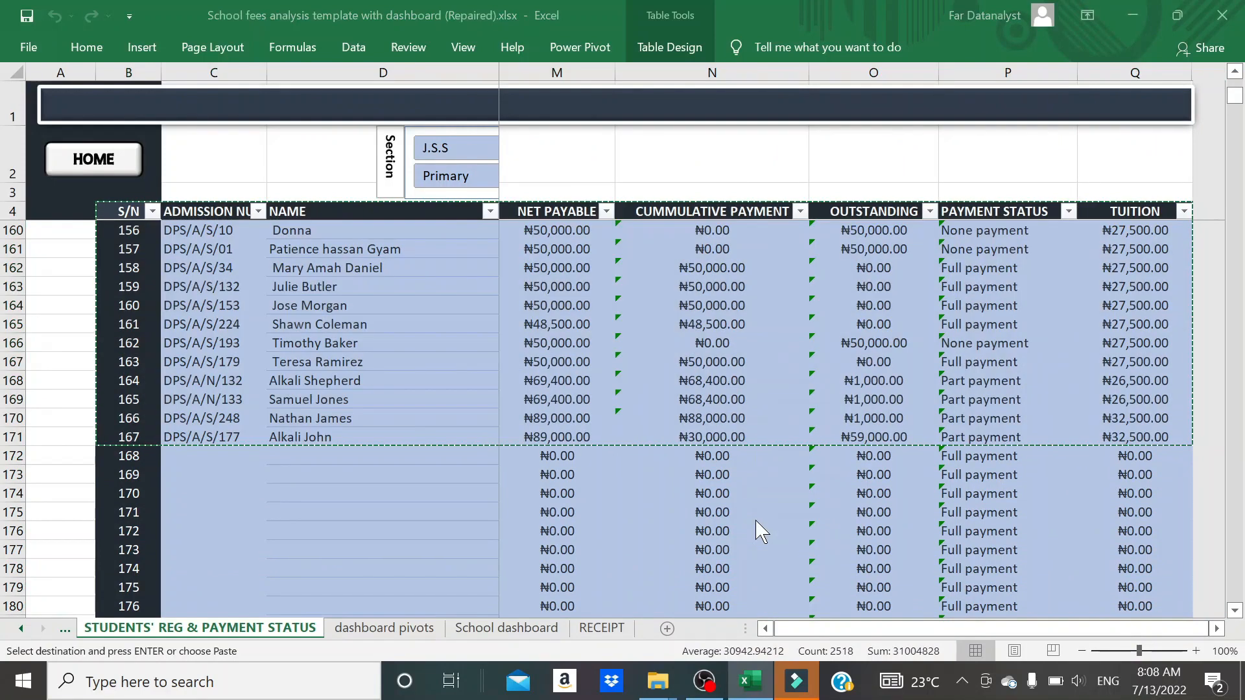
# - Create a blank workbook and paste the copied register into it as values only, starting at cell B3
pyautogui.hotkey('ctrl', 'n')
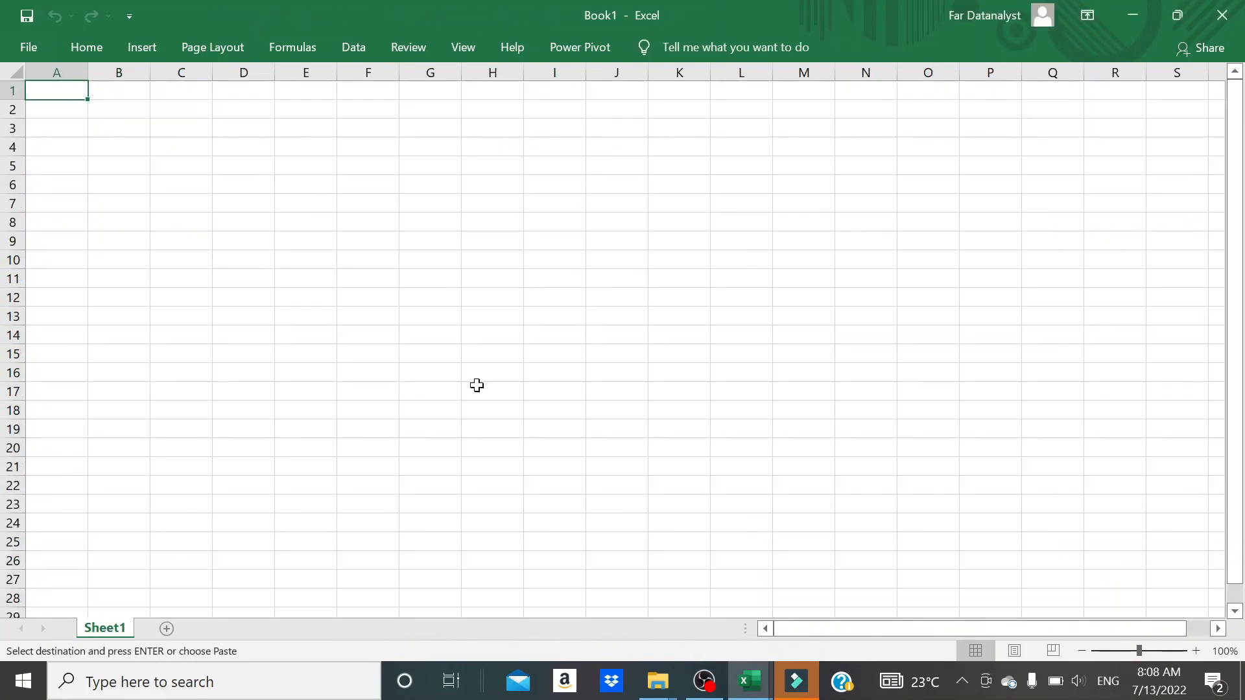
pyautogui.click(118, 131)
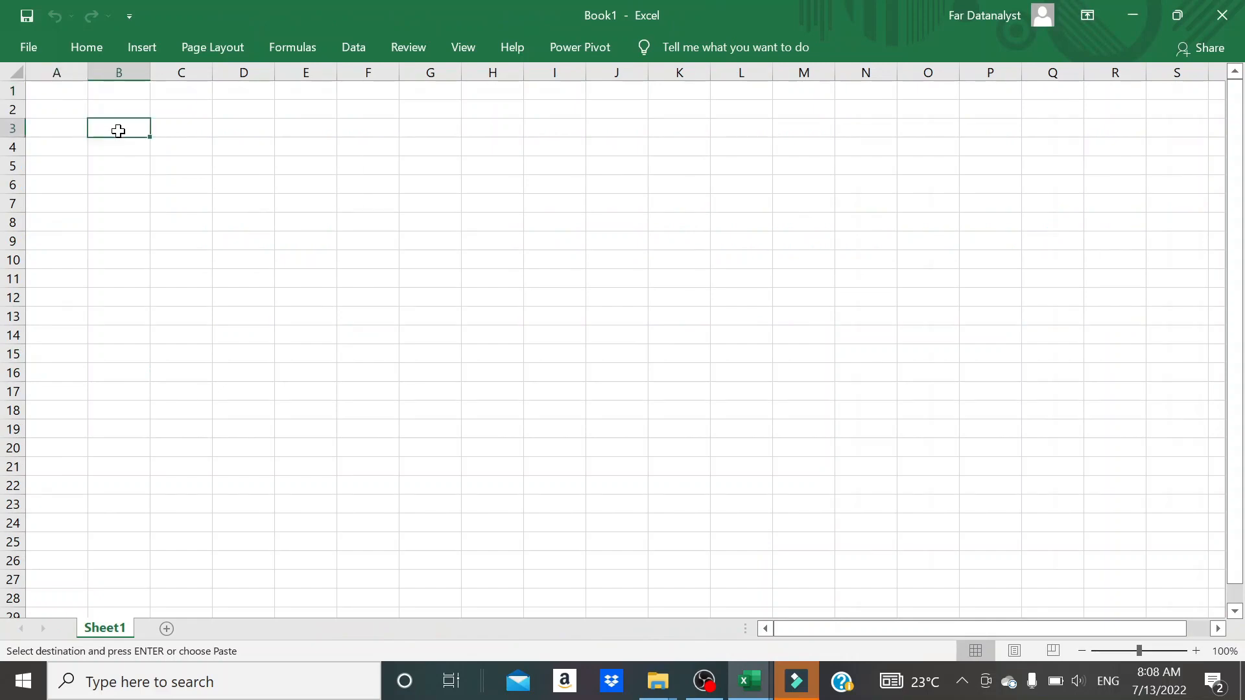
pyautogui.hotkey('ctrl', 'v')
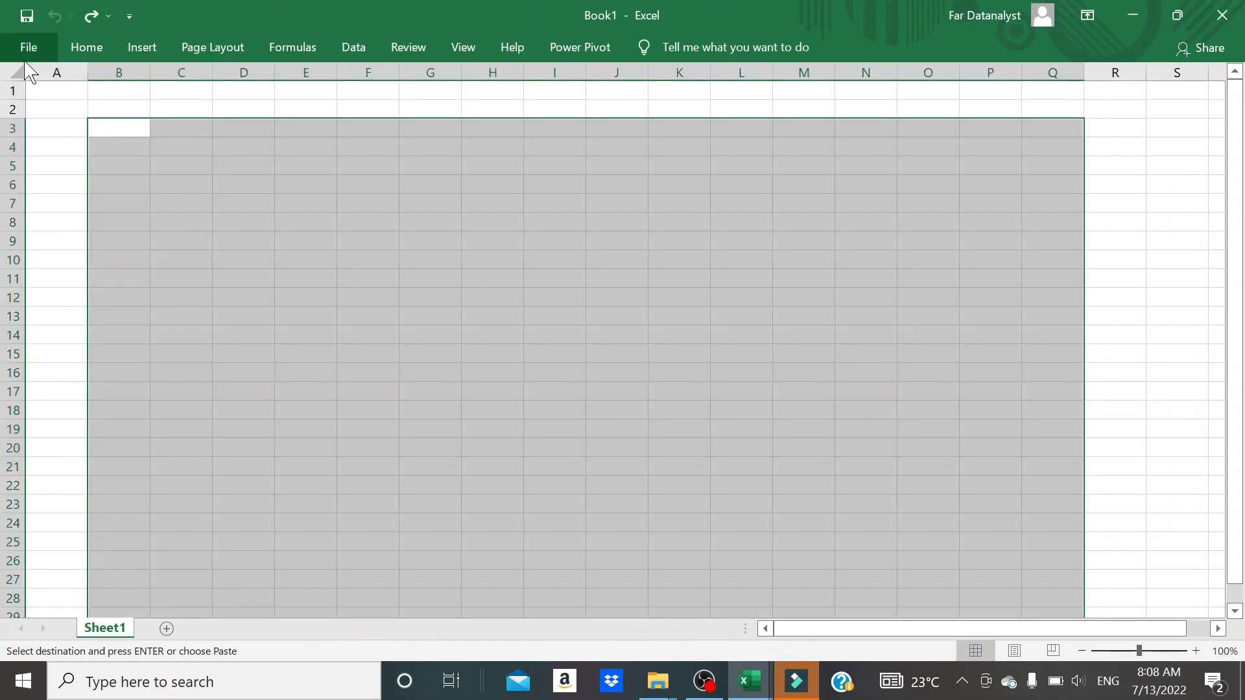
pyautogui.click(86, 47)
pyautogui.click(27, 119)
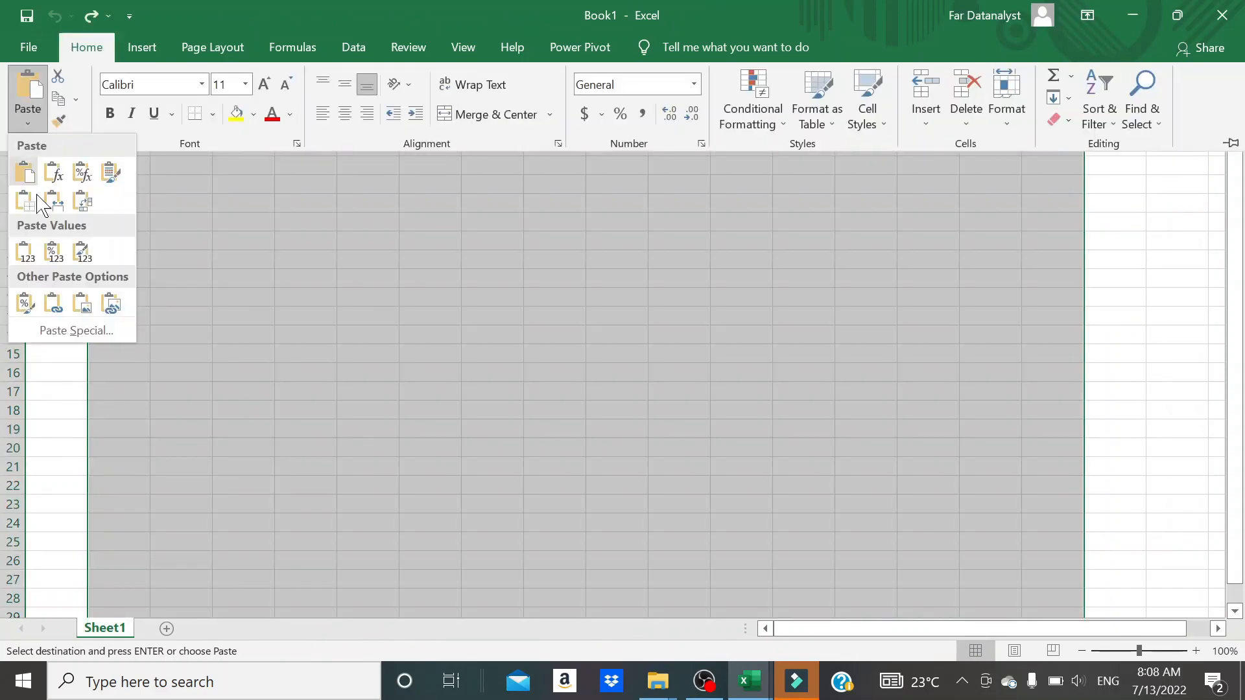
pyautogui.click(23, 250)
# - Auto-fit the widths of columns C to P to the pasted register data
pyautogui.doubleClick(211, 67)
pyautogui.doubleClick(1091, 67)
pyautogui.doubleClick(1029, 67)
pyautogui.doubleClick(967, 67)
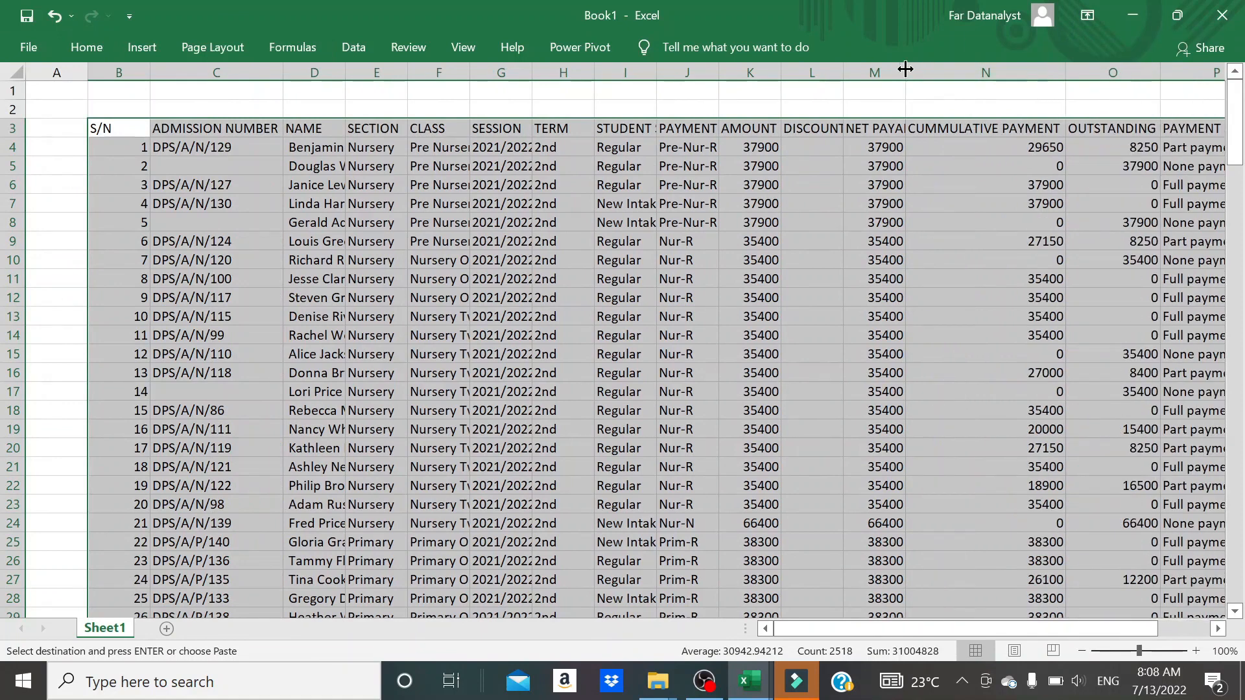
pyautogui.doubleClick(905, 67)
pyautogui.doubleClick(842, 67)
pyautogui.doubleClick(782, 67)
pyautogui.doubleClick(718, 68)
pyautogui.doubleClick(656, 67)
pyautogui.doubleClick(594, 67)
pyautogui.doubleClick(532, 67)
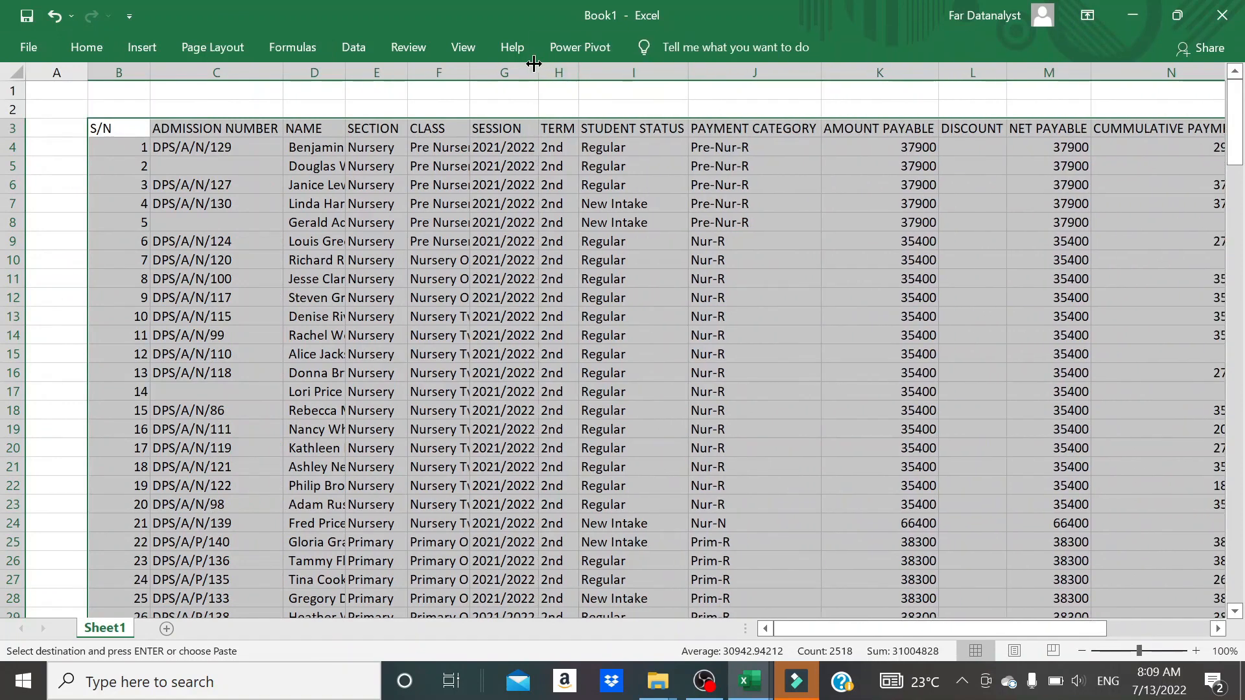
pyautogui.doubleClick(470, 68)
pyautogui.doubleClick(408, 67)
pyautogui.doubleClick(345, 67)
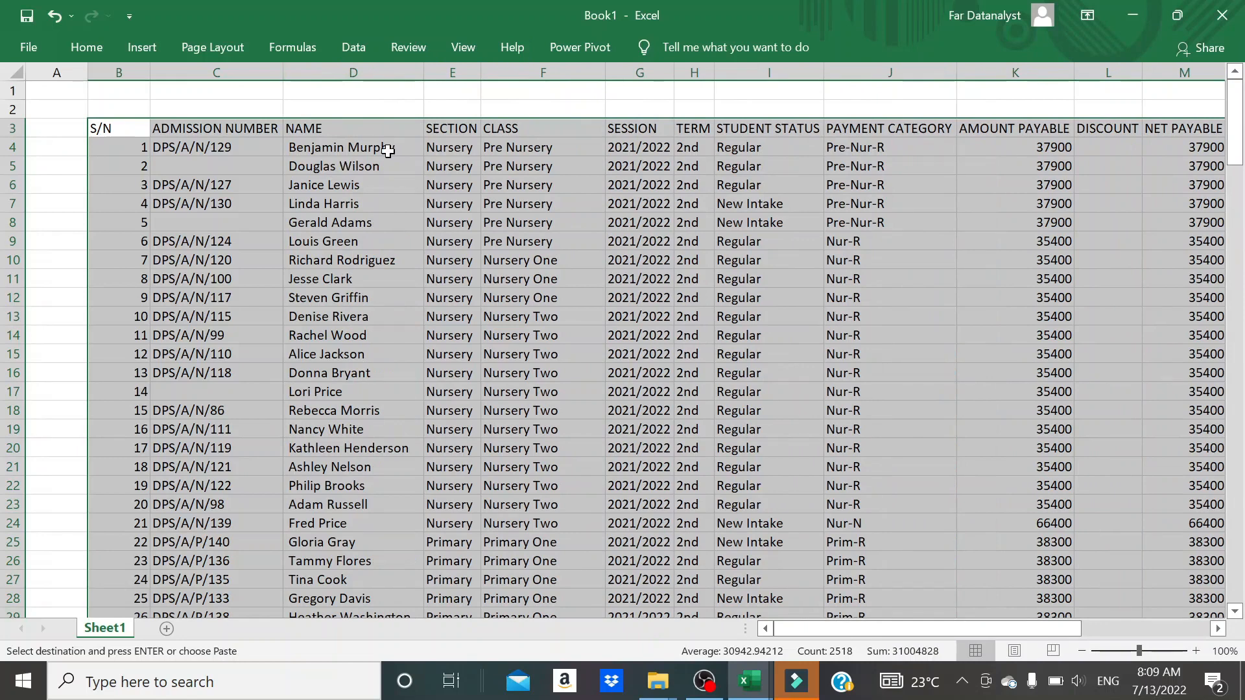
# - Convert the register range B3:Q170 into a table that has headers
pyautogui.hotkey('ctrl', 't')
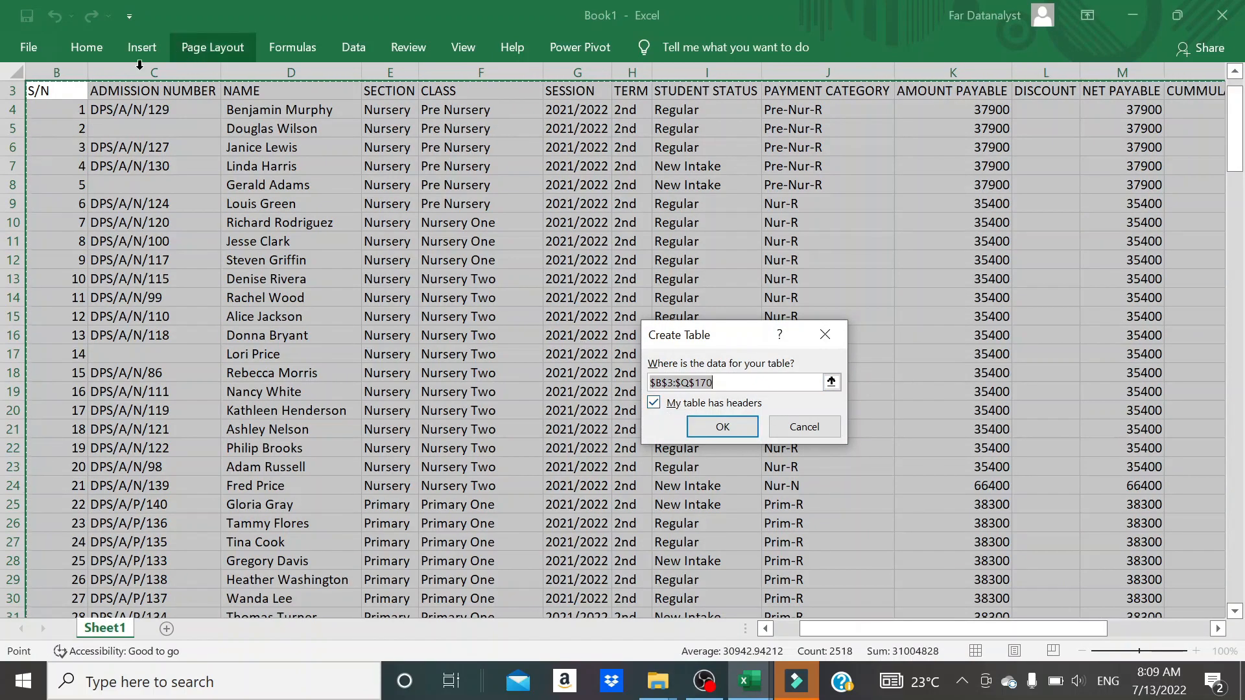
pyautogui.click(722, 427)
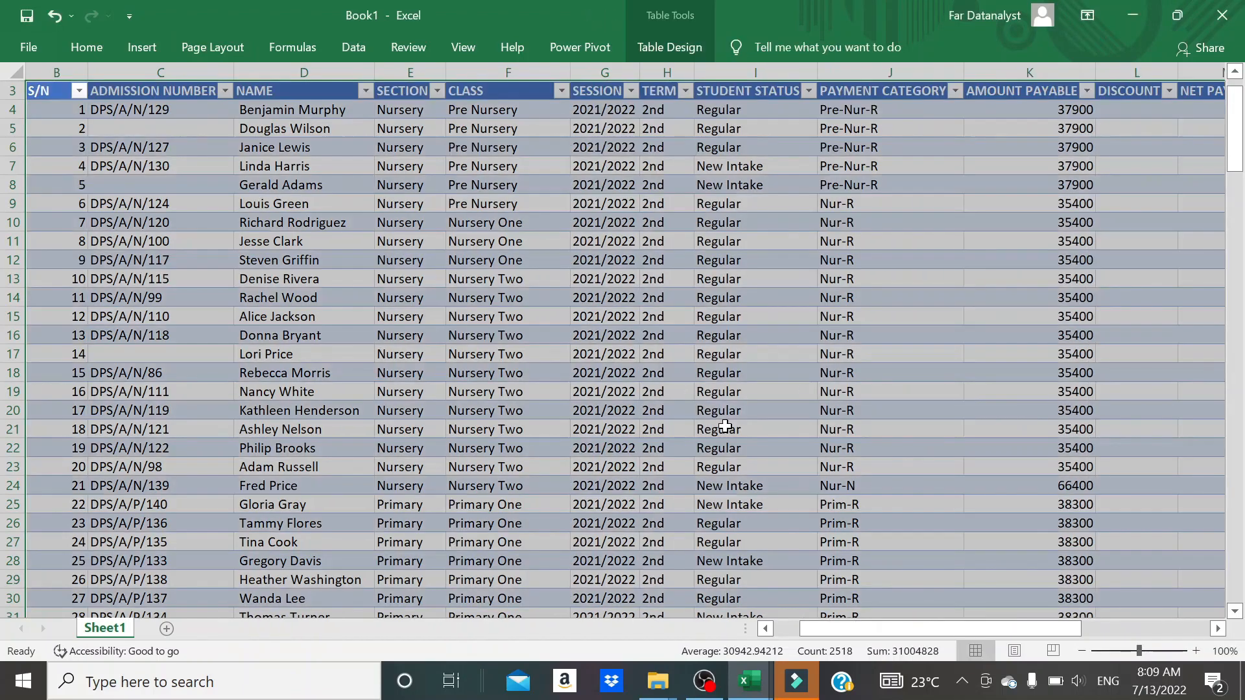
pyautogui.scroll(1, 724, 426)
pyautogui.hscroll(-1, 405, 398)
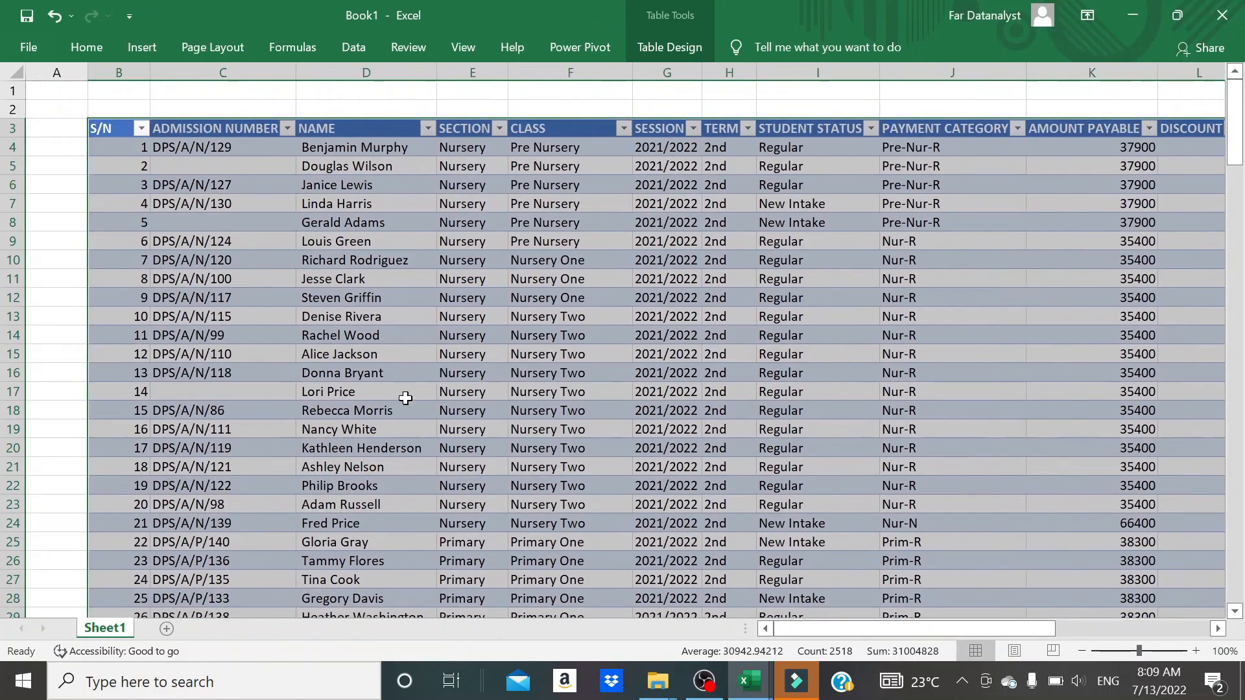
# - Insert a PivotTable from the students register's Table1 on the existing Dashboard pivots sheet at D4:F4
pyautogui.click(277, 287)
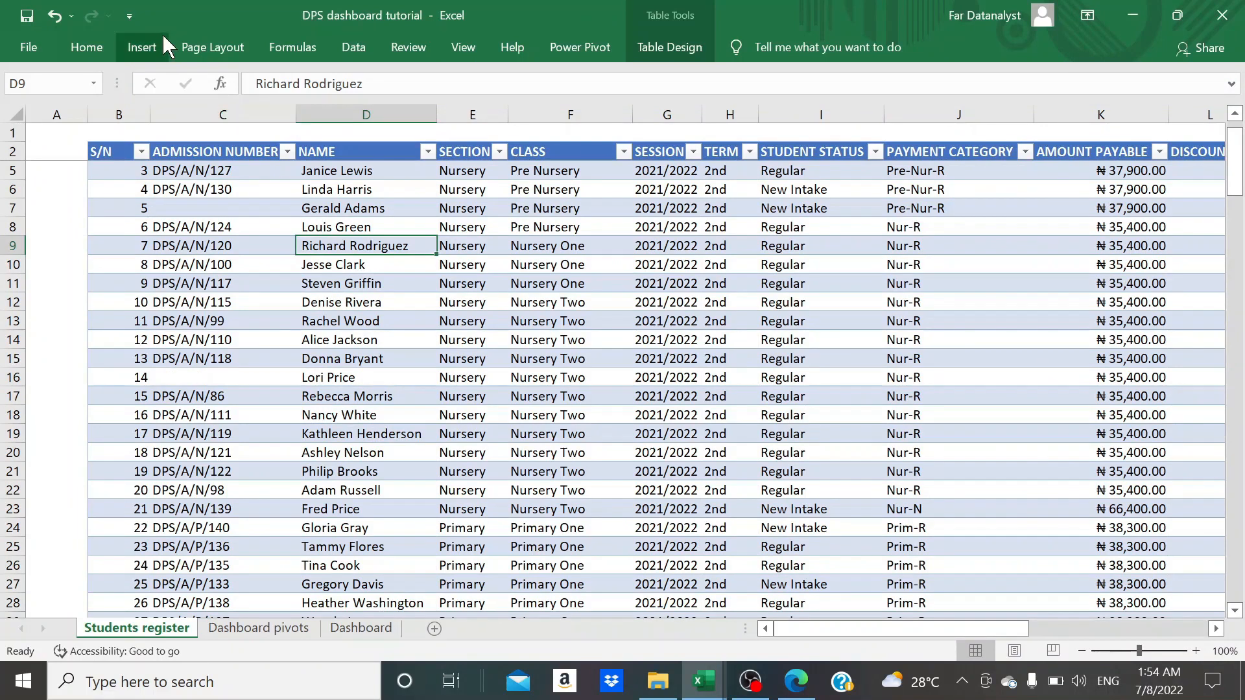
pyautogui.click(132, 48)
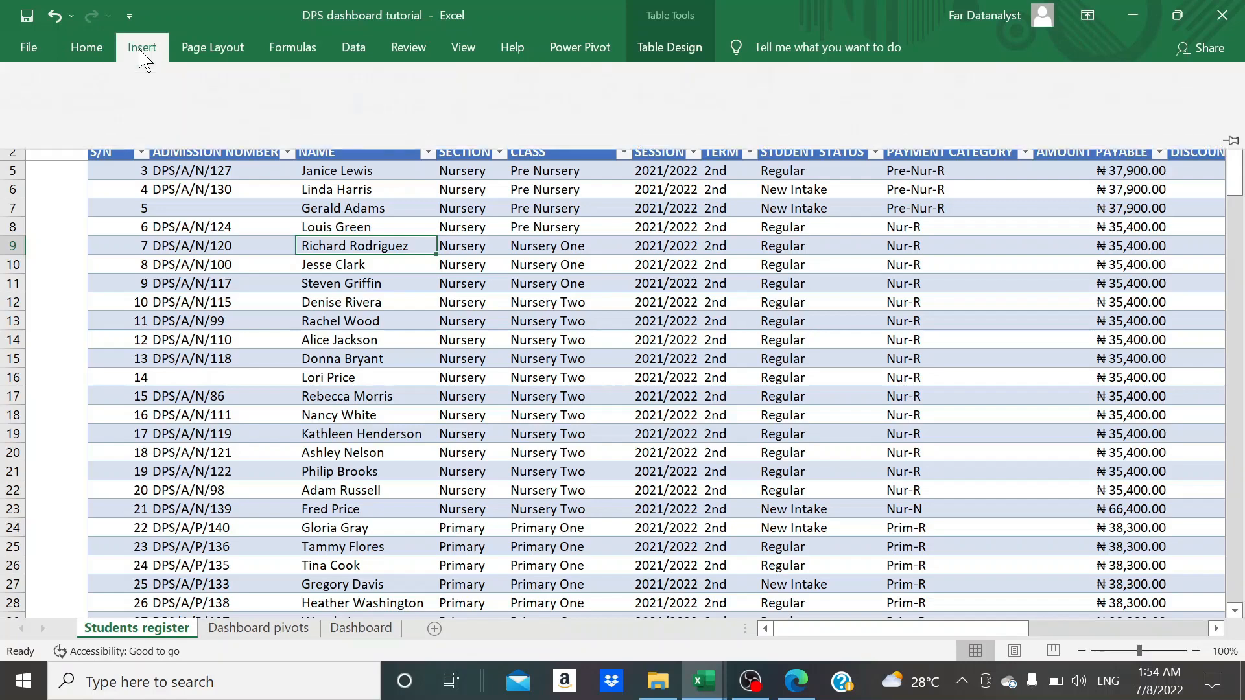
pyautogui.click(47, 119)
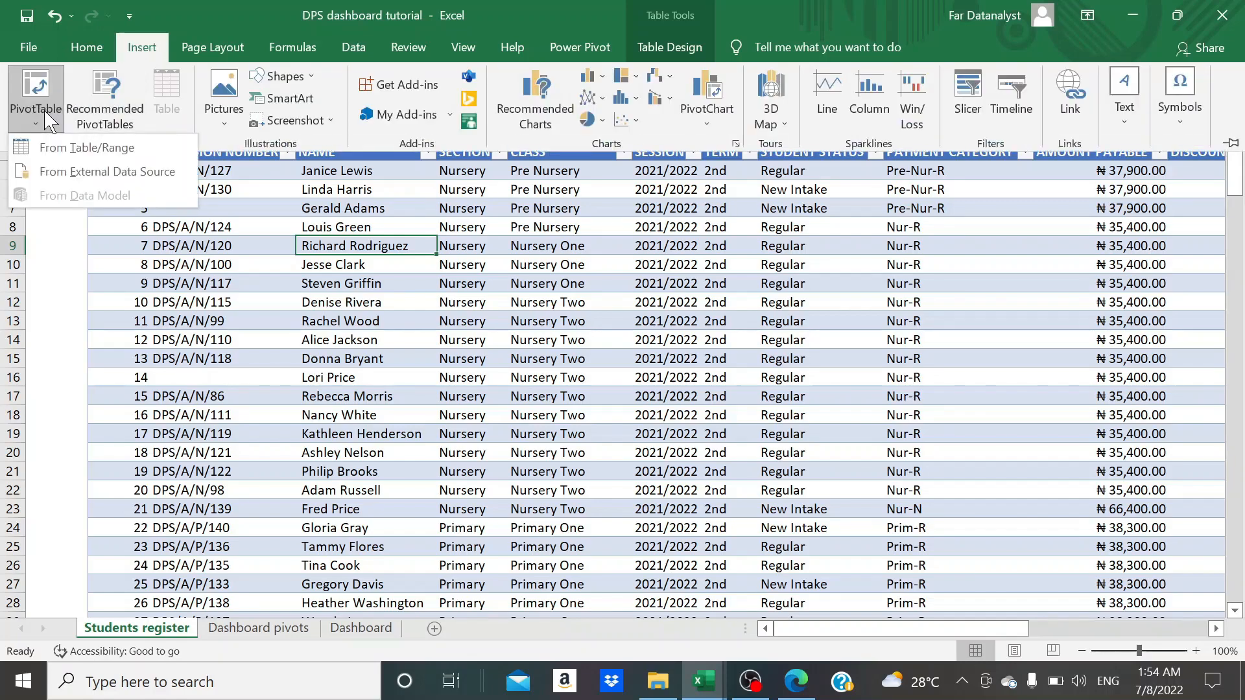
pyautogui.click(73, 148)
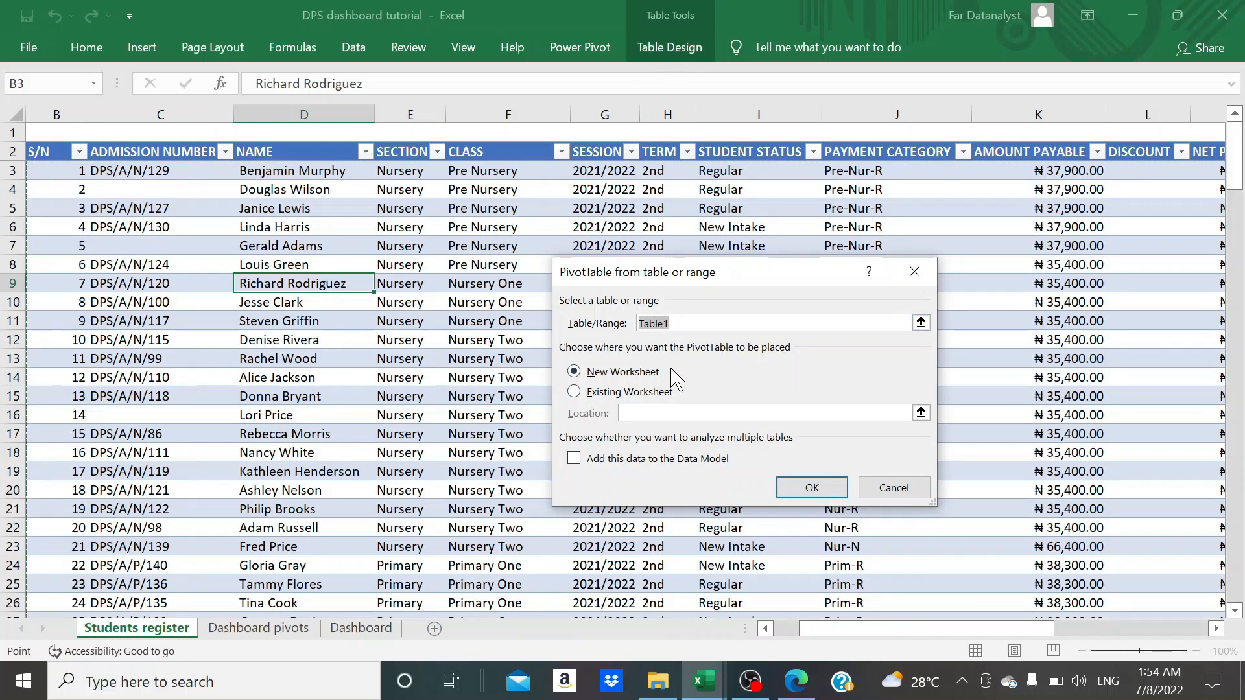
pyautogui.click(575, 395)
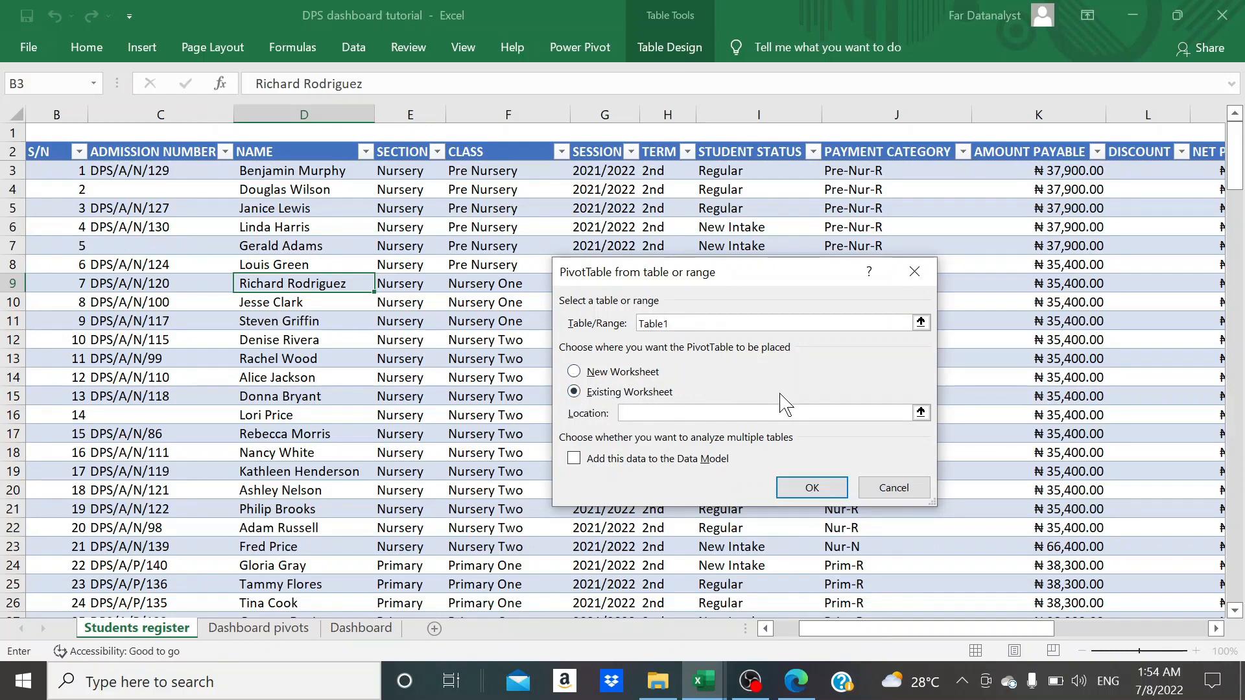
pyautogui.click(920, 413)
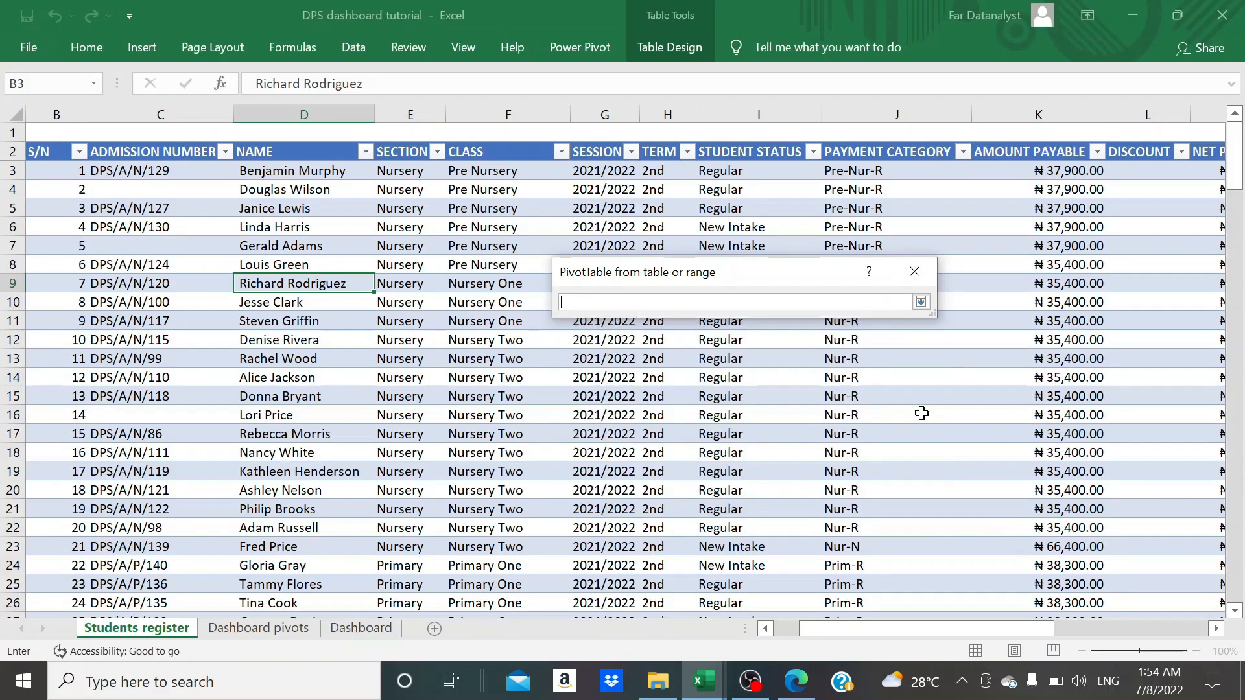
pyautogui.click(264, 634)
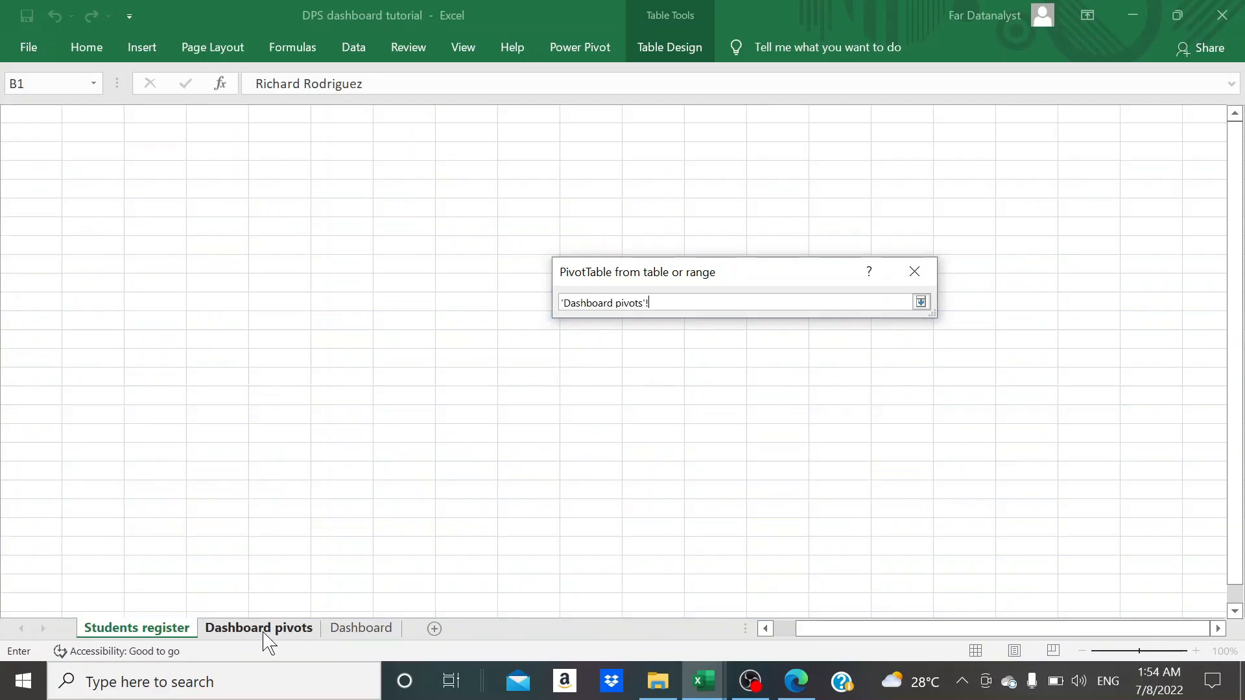
pyautogui.click(150, 170)
pyautogui.hotkey('shift', 'Right')
pyautogui.hotkey('shift', 'Right')
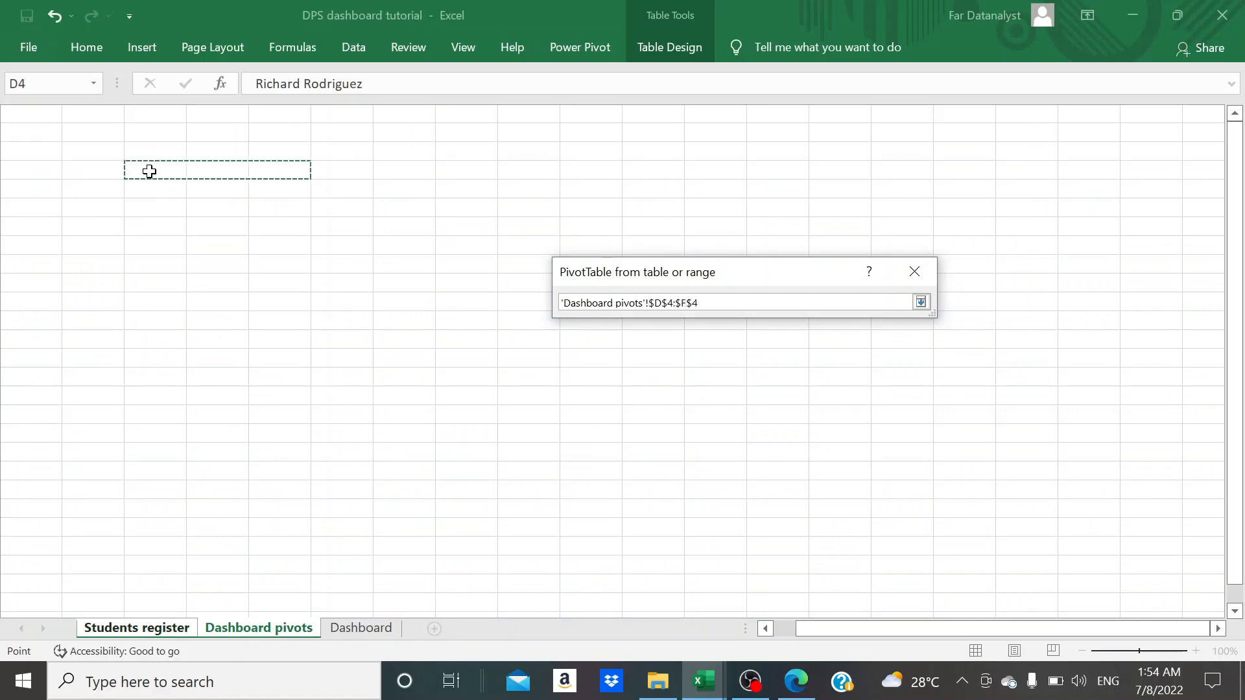
pyautogui.click(921, 302)
pyautogui.click(825, 488)
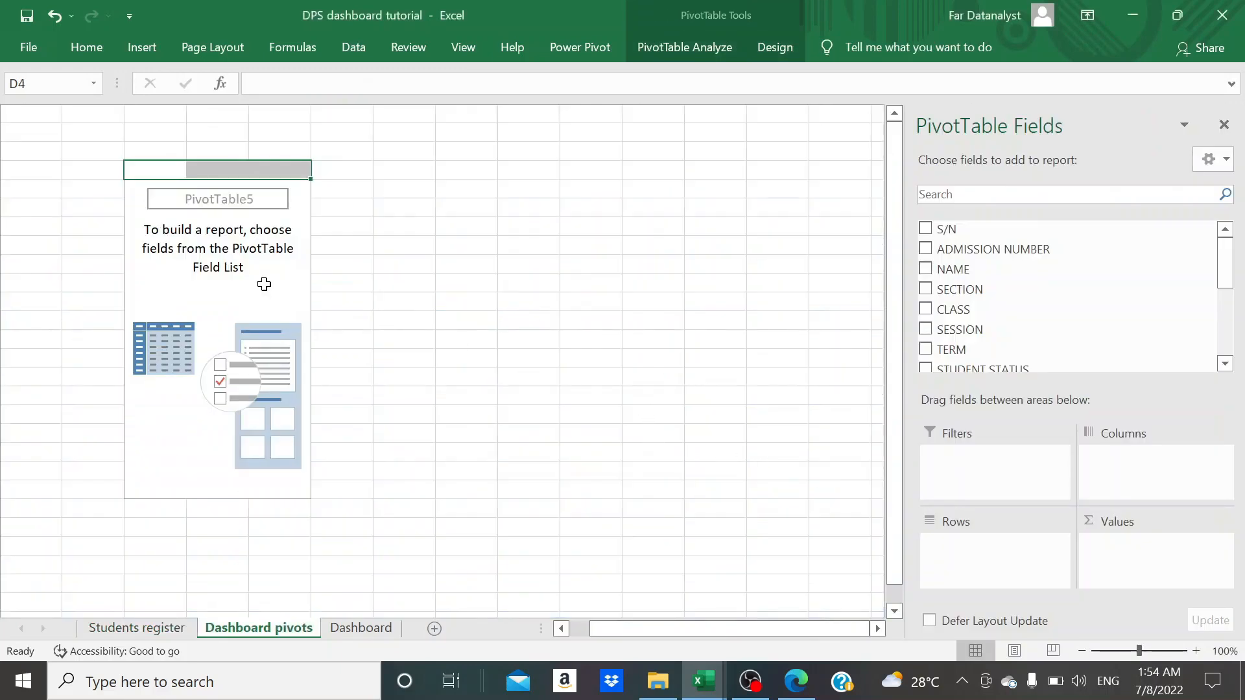
pyautogui.click(264, 285)
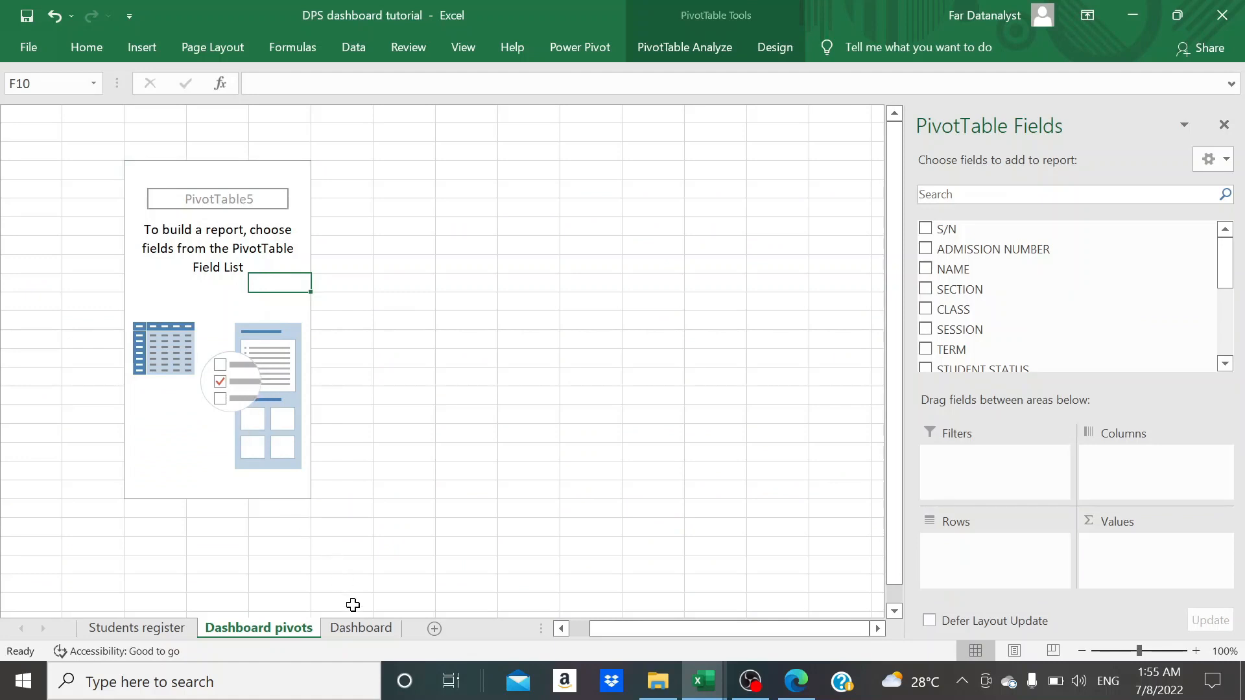
# - Draw a background rectangle about 5.69 inches high and 17.79 inches wide over the Dashboard sheet
pyautogui.click(363, 628)
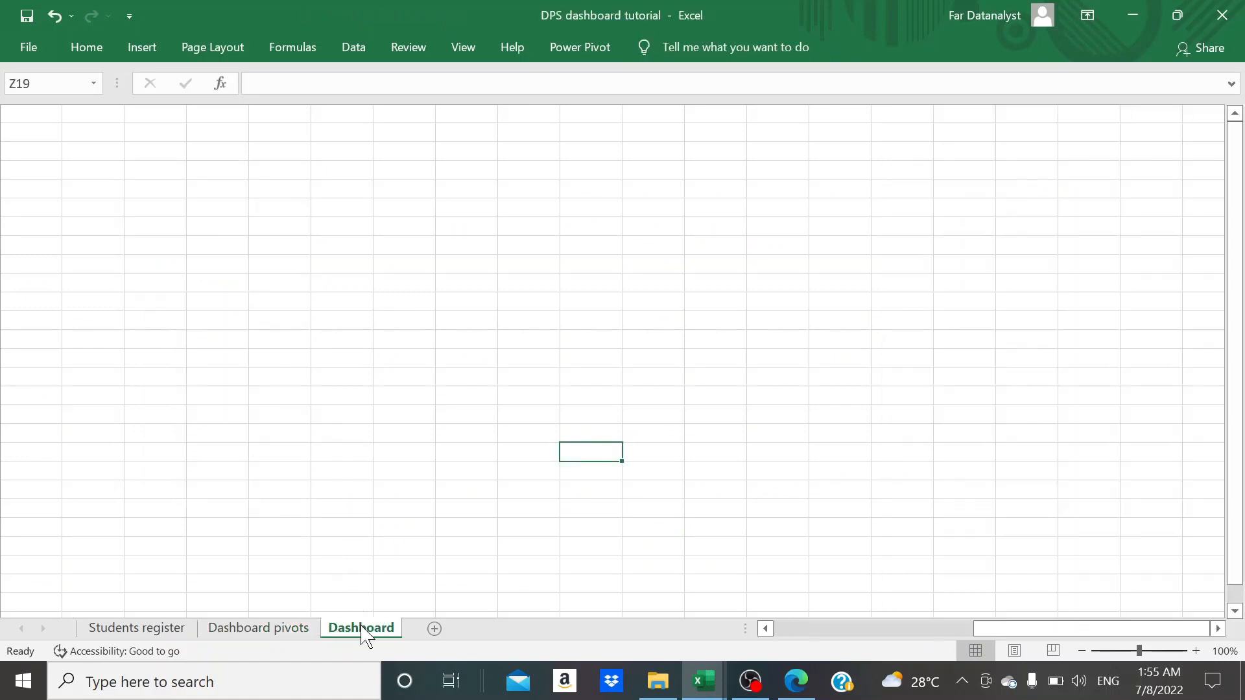
pyautogui.click(145, 52)
pyautogui.click(303, 79)
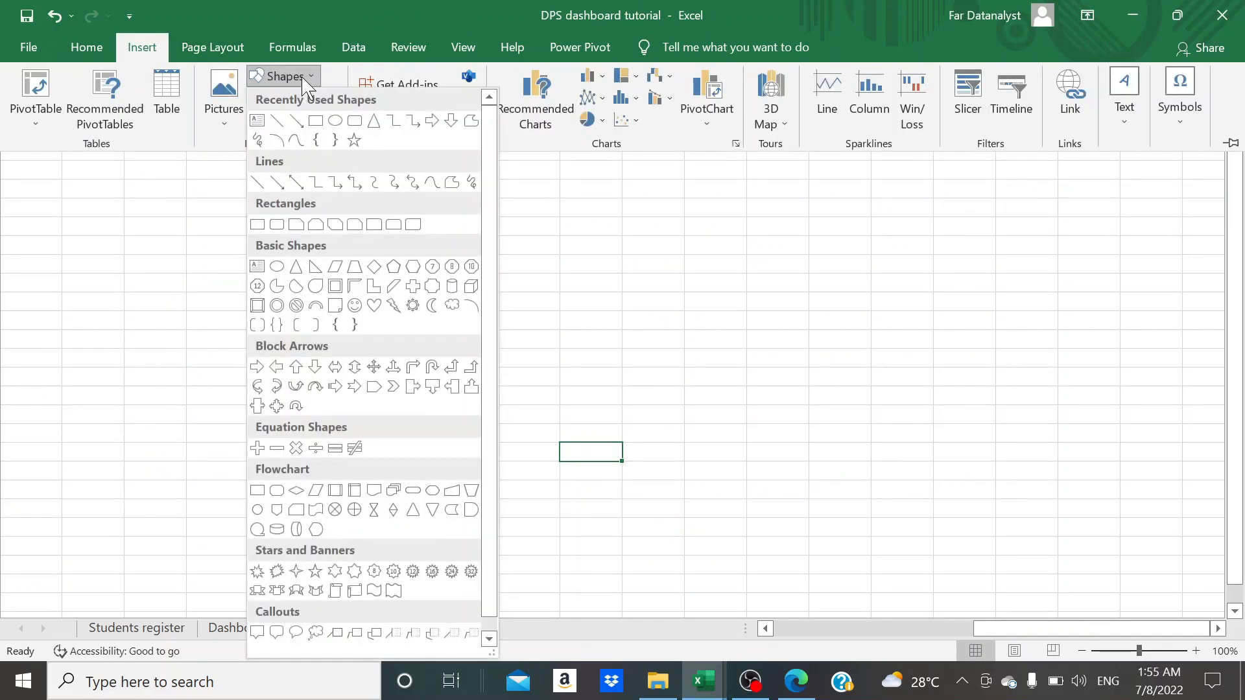
pyautogui.click(315, 121)
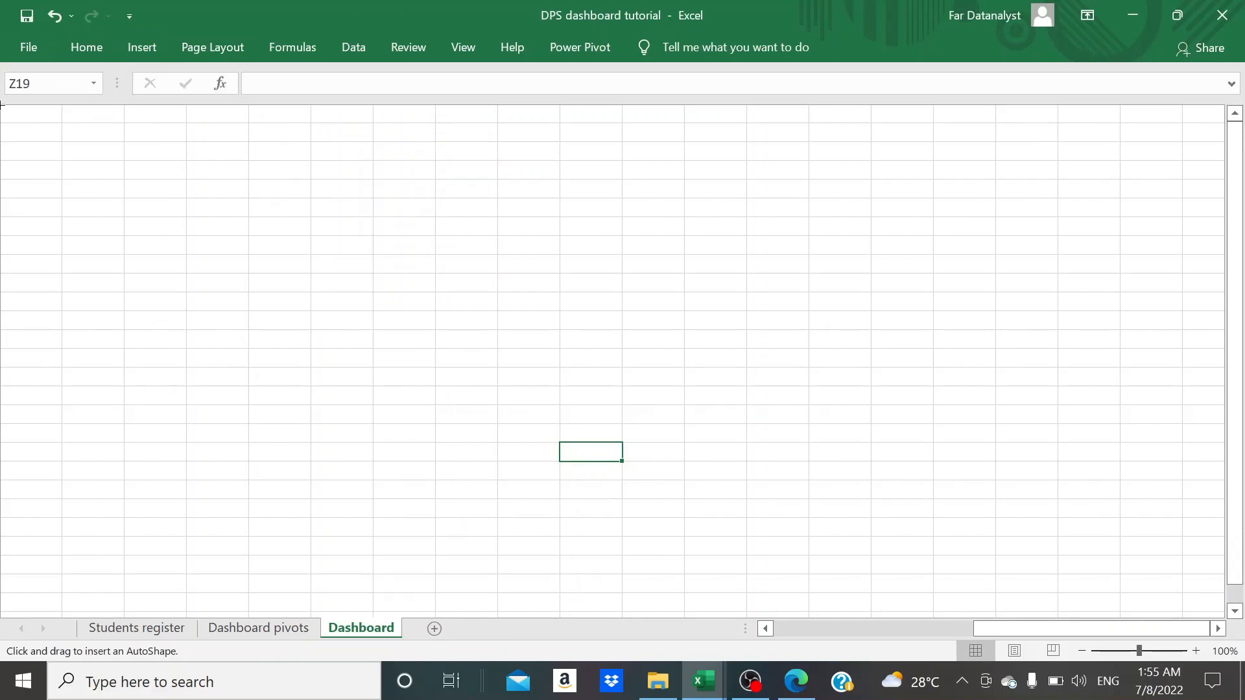
pyautogui.moveTo(1, 105)
pyautogui.mouseDown()
pyautogui.moveTo(1225, 397)
pyautogui.moveTo(1225, 627)
pyautogui.mouseUp()
pyautogui.hscroll(-8, 1100, 586)
pyautogui.moveTo(1100, 586); pyautogui.dragTo(59, 302)
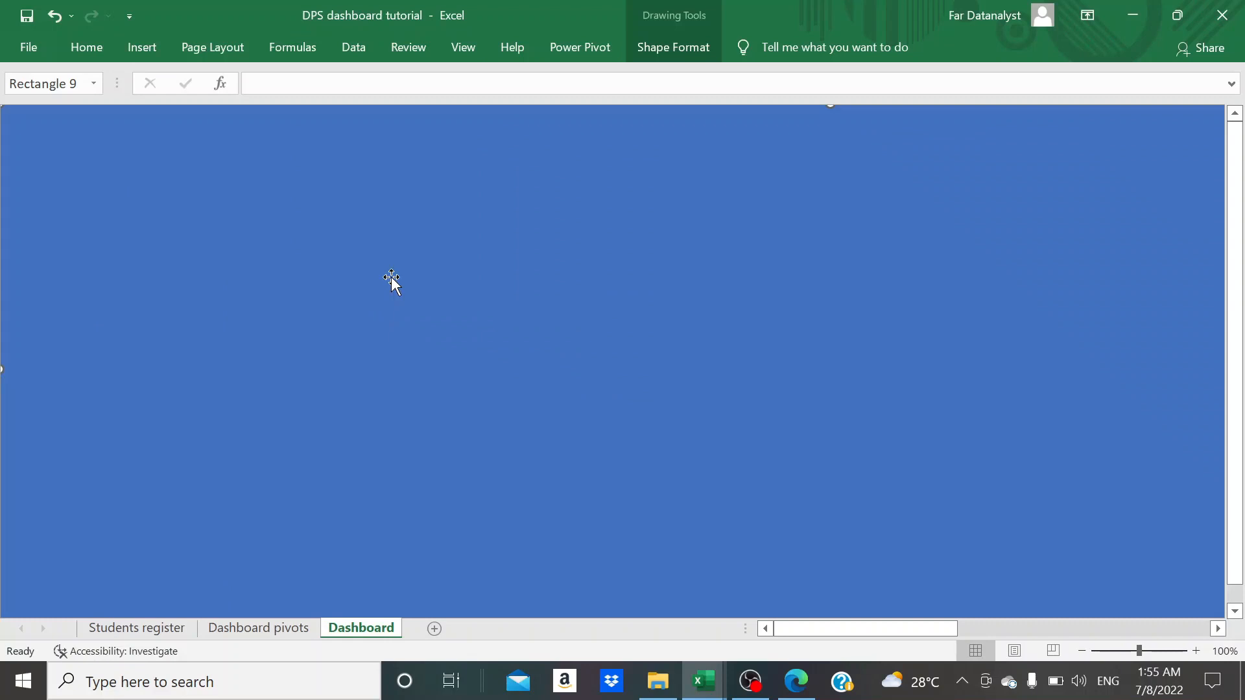
# - Remove the outline of the large background rectangle on the Dashboard sheet
pyautogui.click(675, 52)
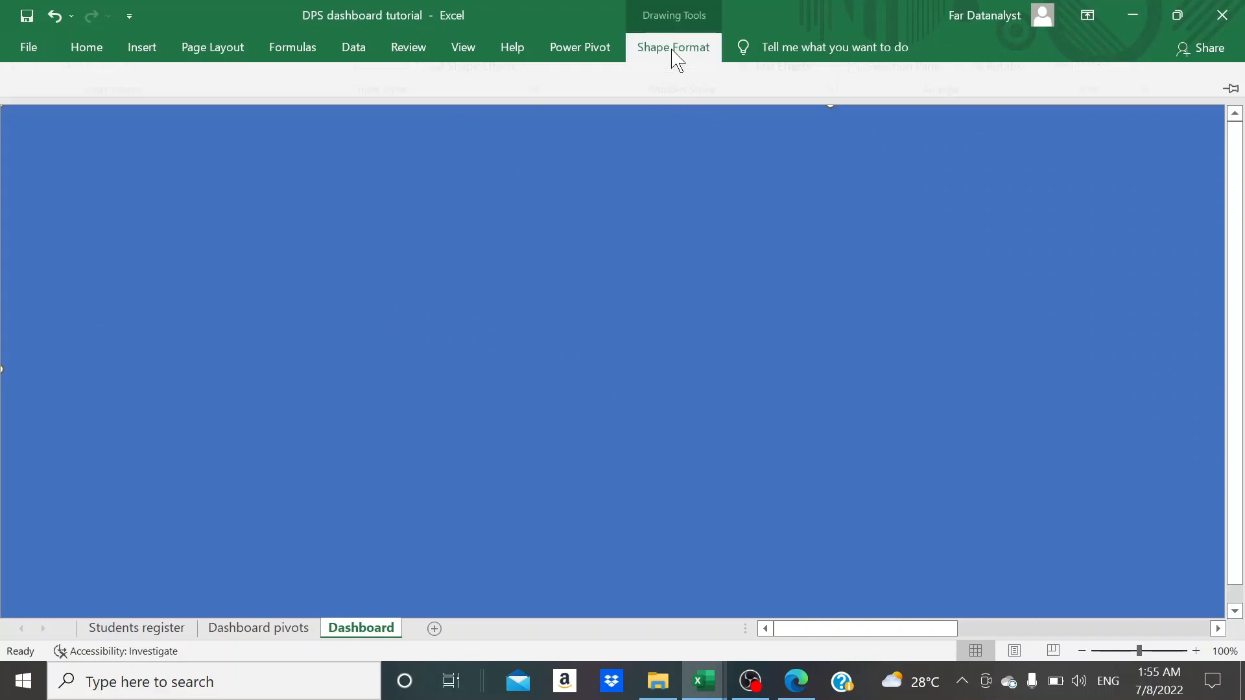
pyautogui.click(536, 99)
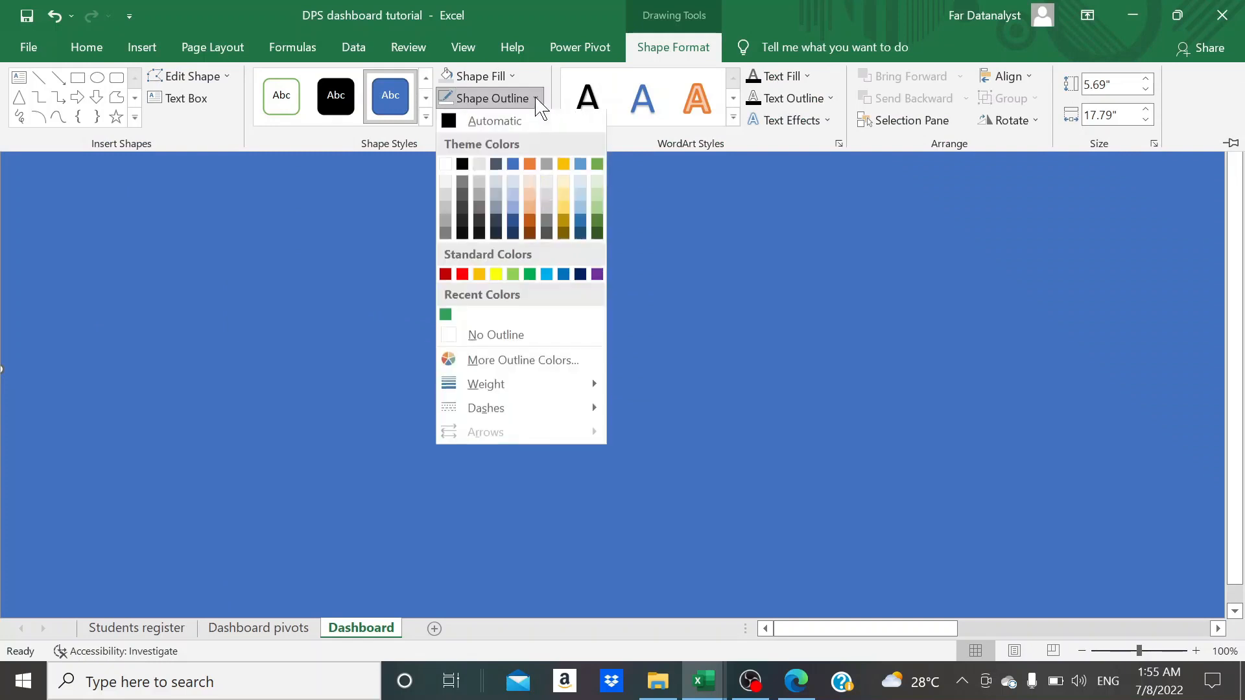
pyautogui.click(519, 337)
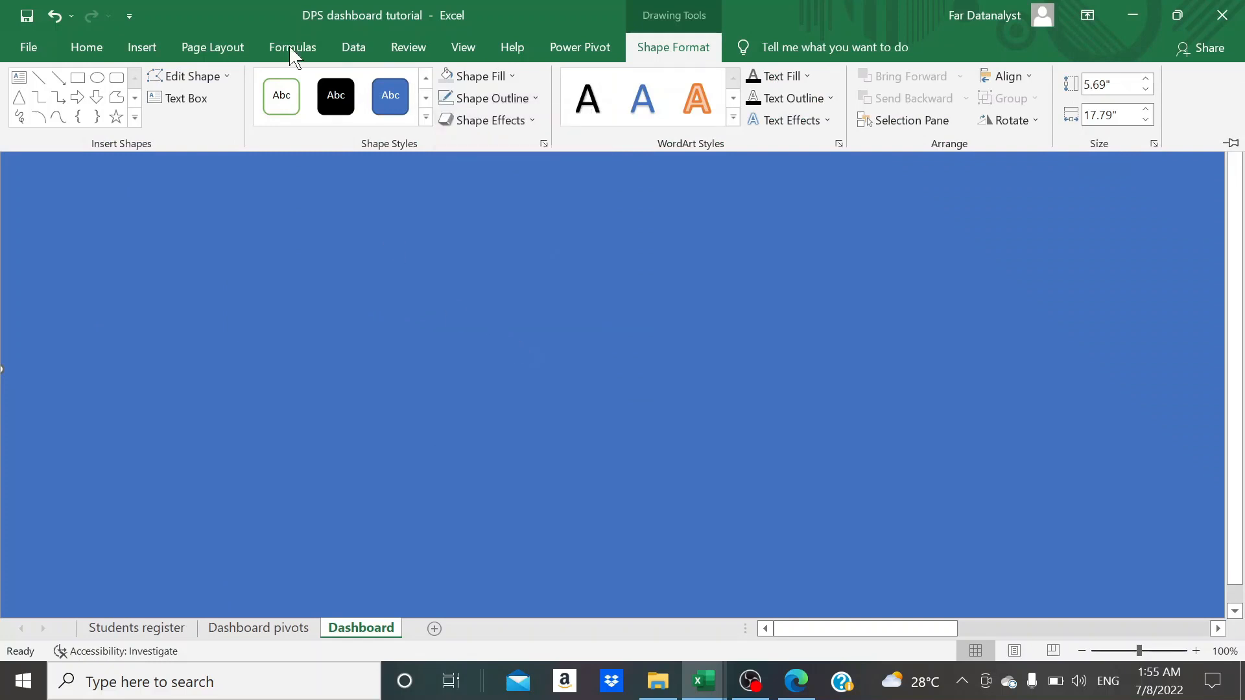
# - Fill the large background rectangle on the Dashboard sheet with the custom colour #34A25A
pyautogui.click(86, 48)
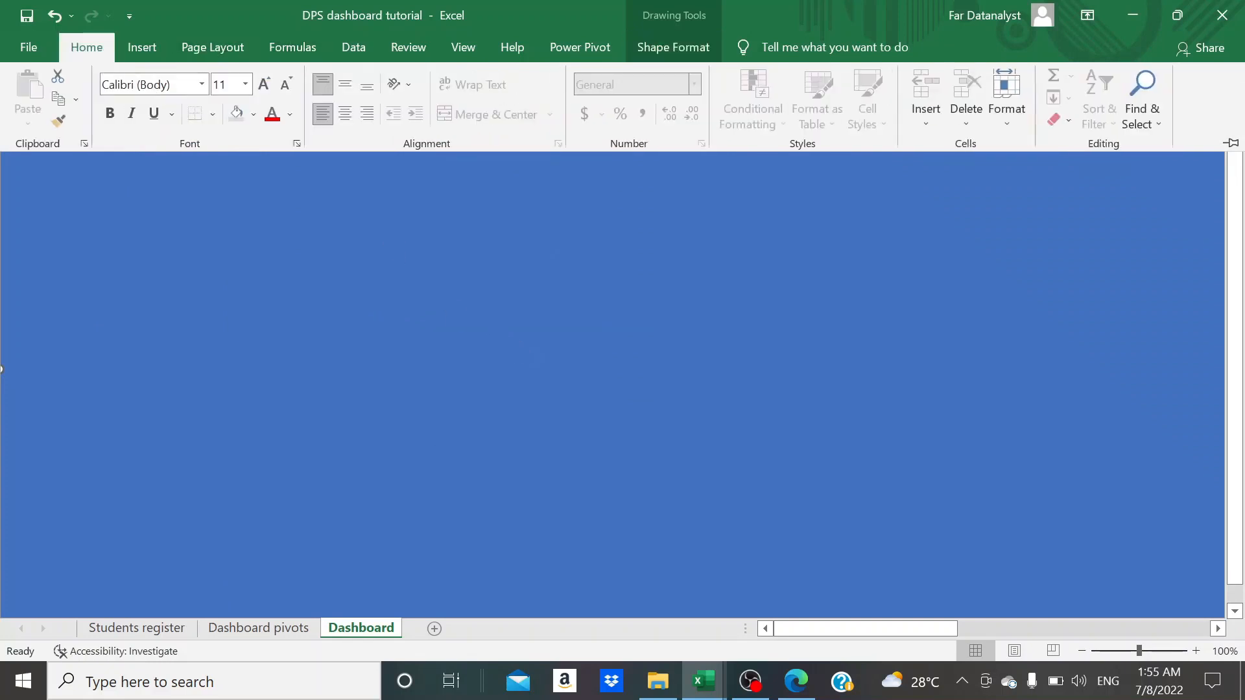
pyautogui.click(253, 115)
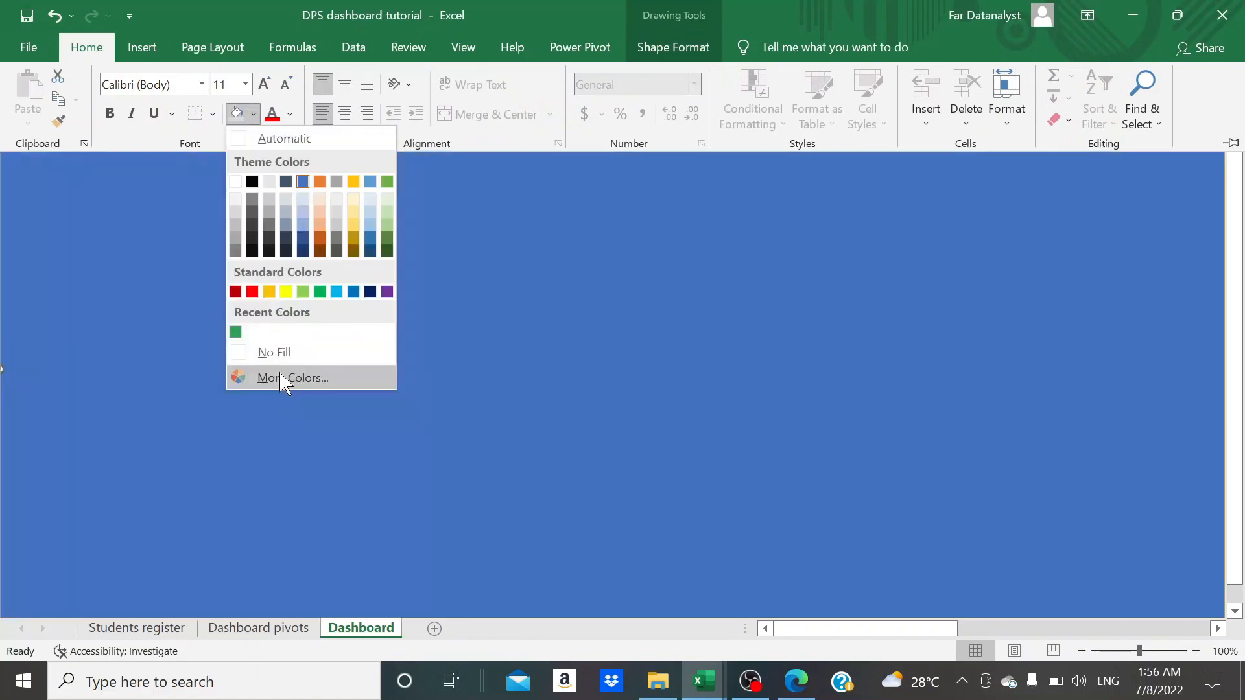
pyautogui.click(283, 379)
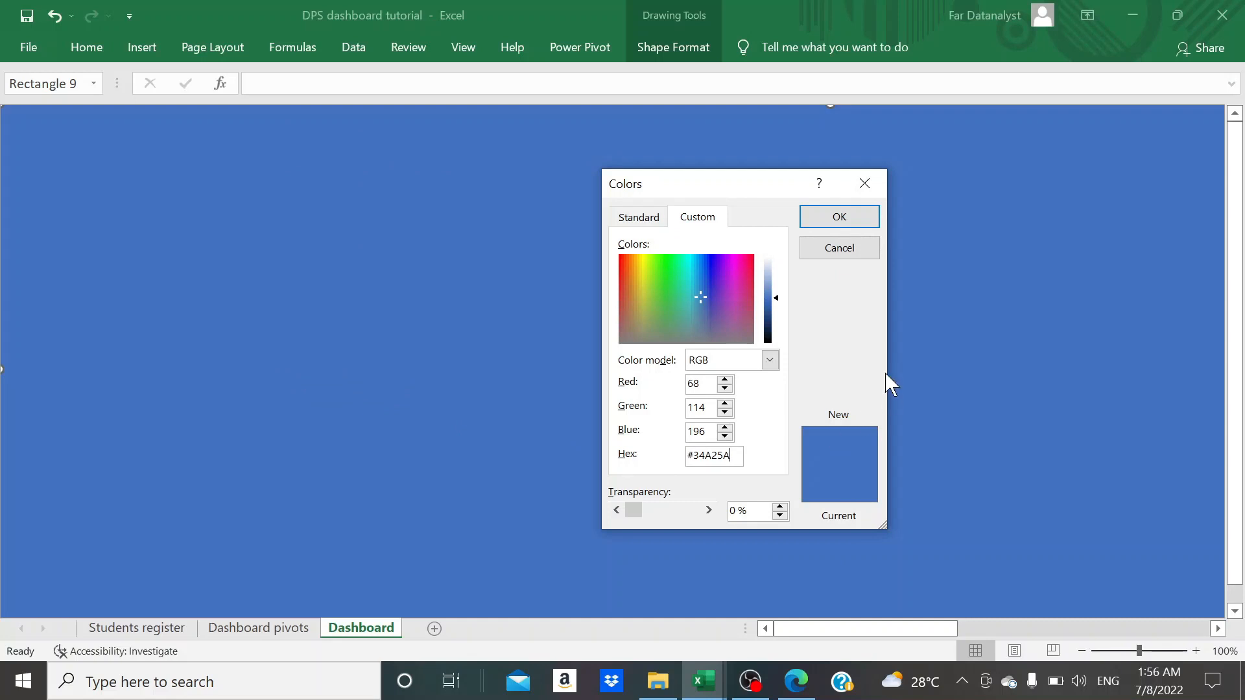
pyautogui.click(846, 219)
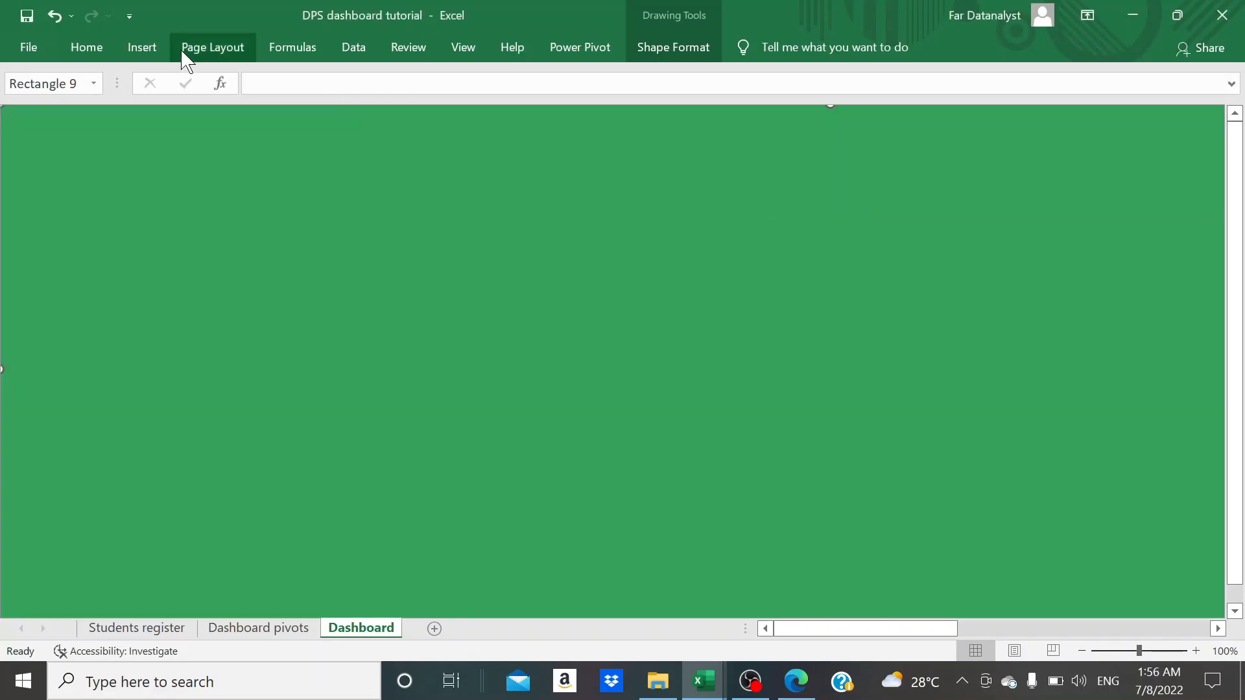
# - Draw a second rectangle about 6.44 inches high and 11.06 inches wide over the green background, leaving a strip along its left edge
pyautogui.click(151, 48)
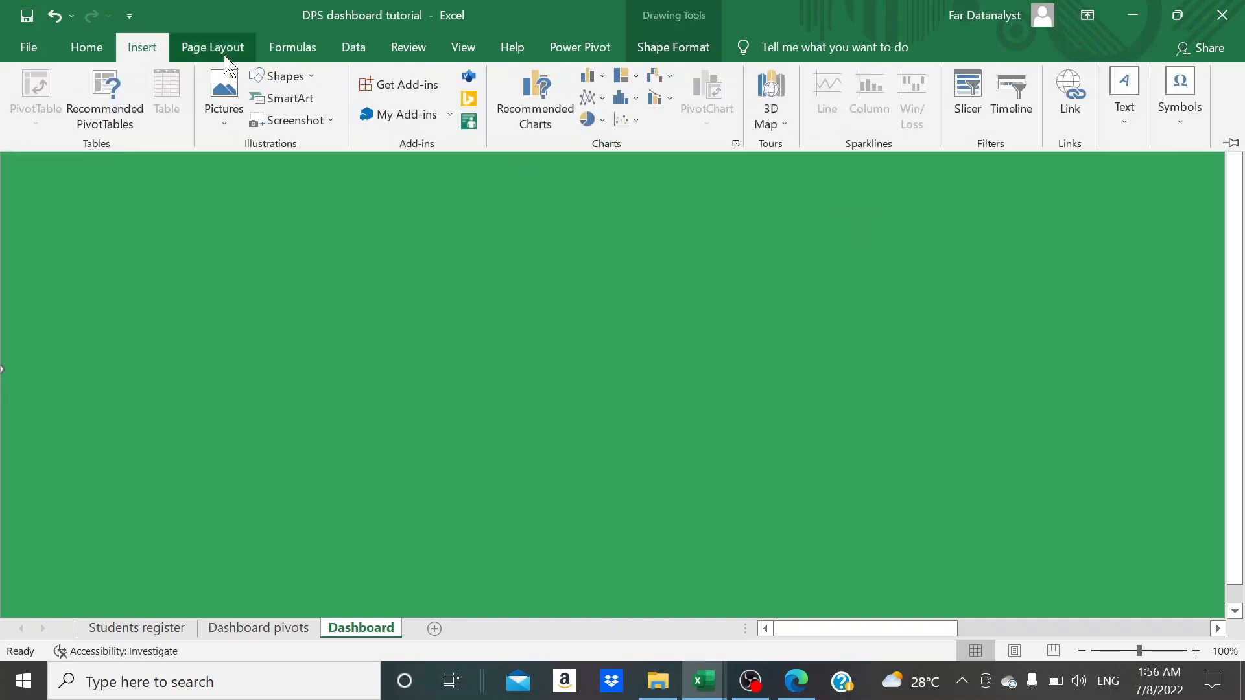
pyautogui.click(309, 79)
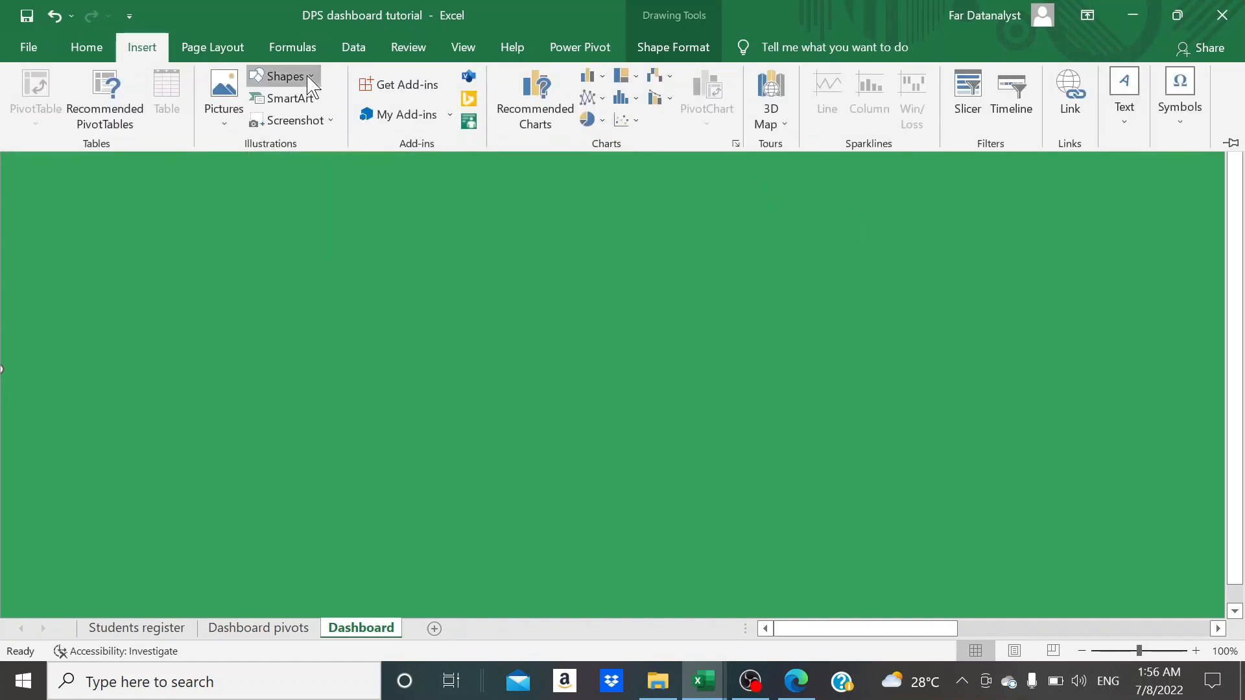
pyautogui.click(318, 119)
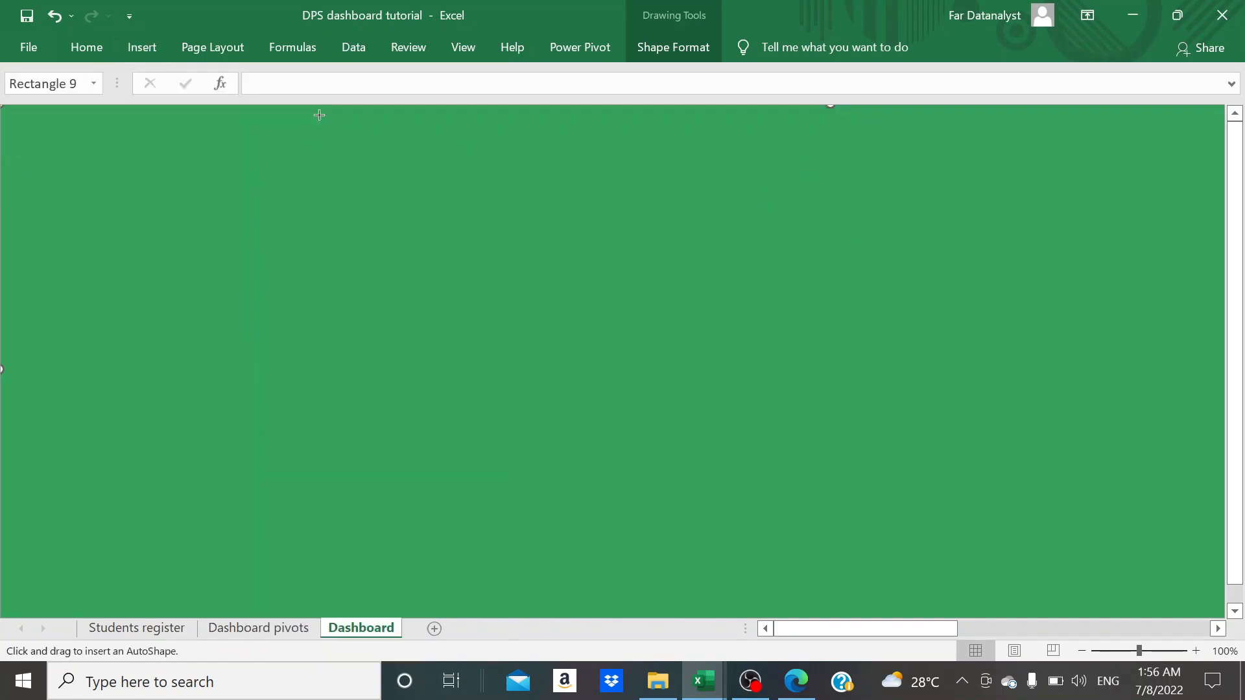
pyautogui.moveTo(211, 106); pyautogui.dragTo(1222, 616)
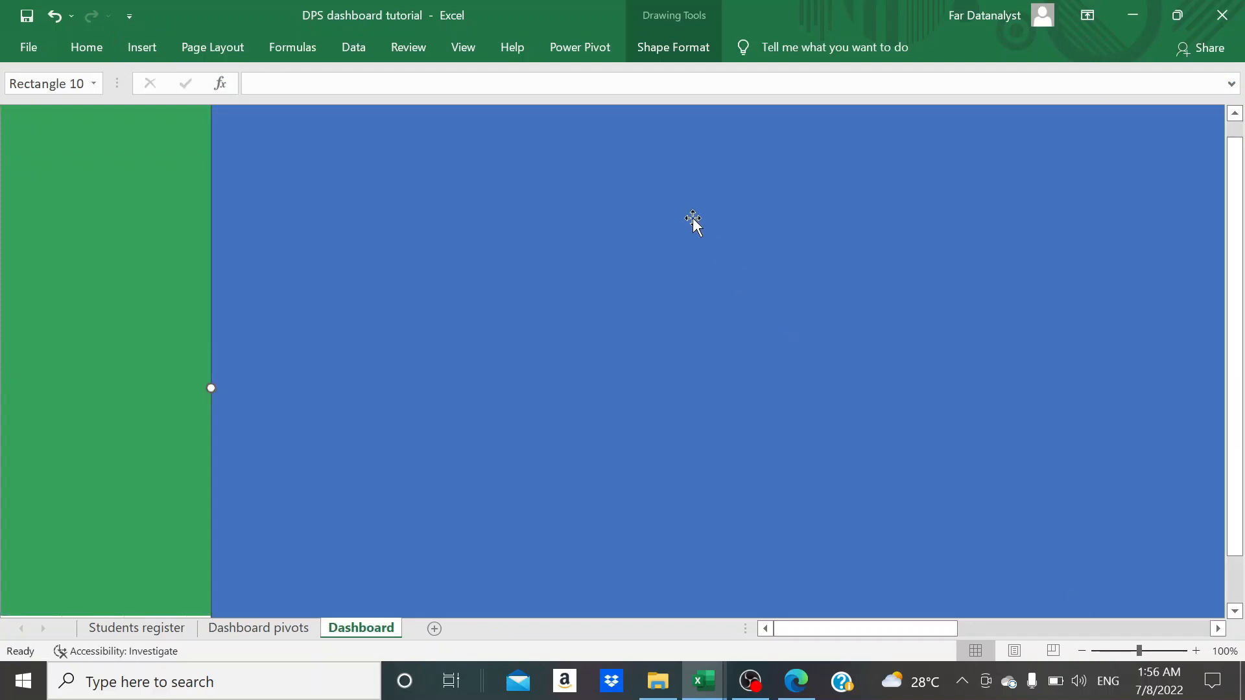
# - Remove the outline of the second rectangle lying on the green background
pyautogui.click(684, 57)
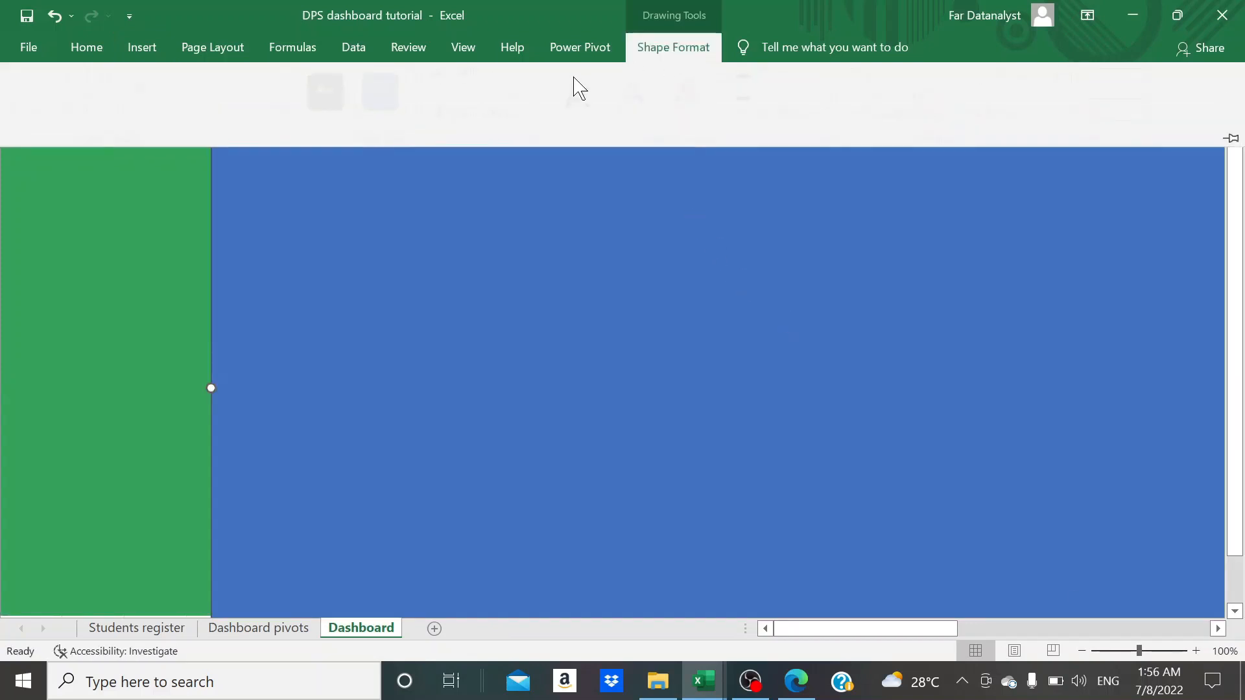
pyautogui.click(536, 107)
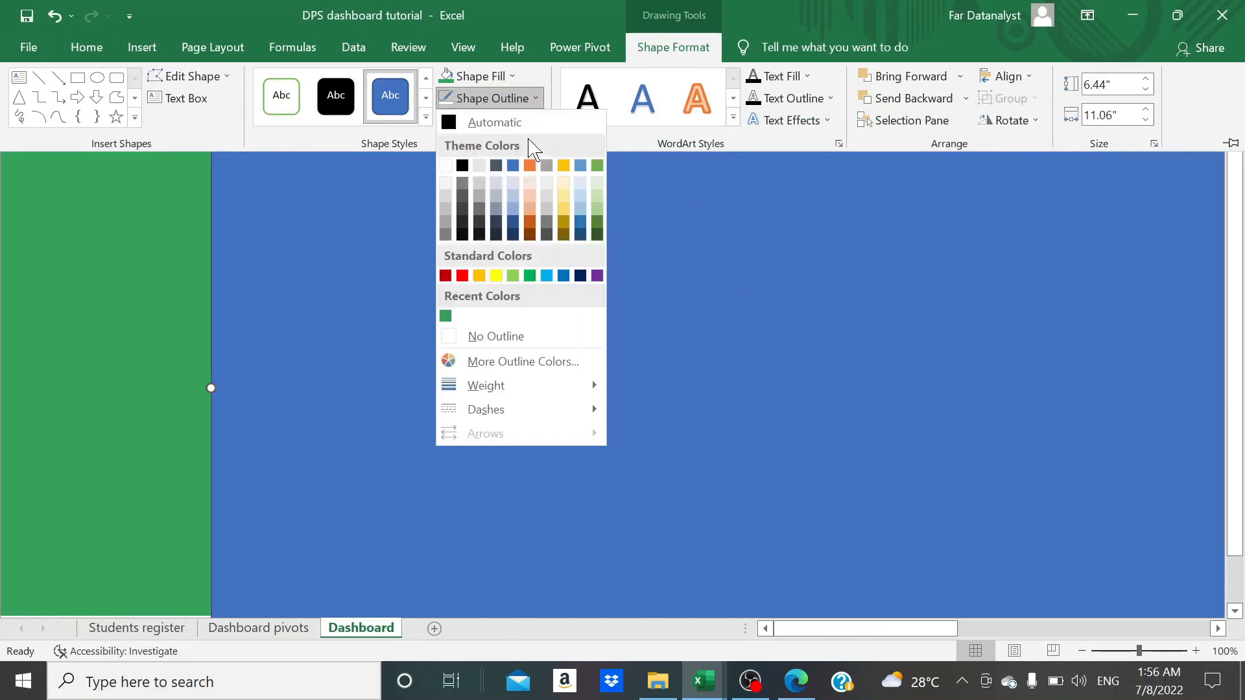
pyautogui.click(499, 335)
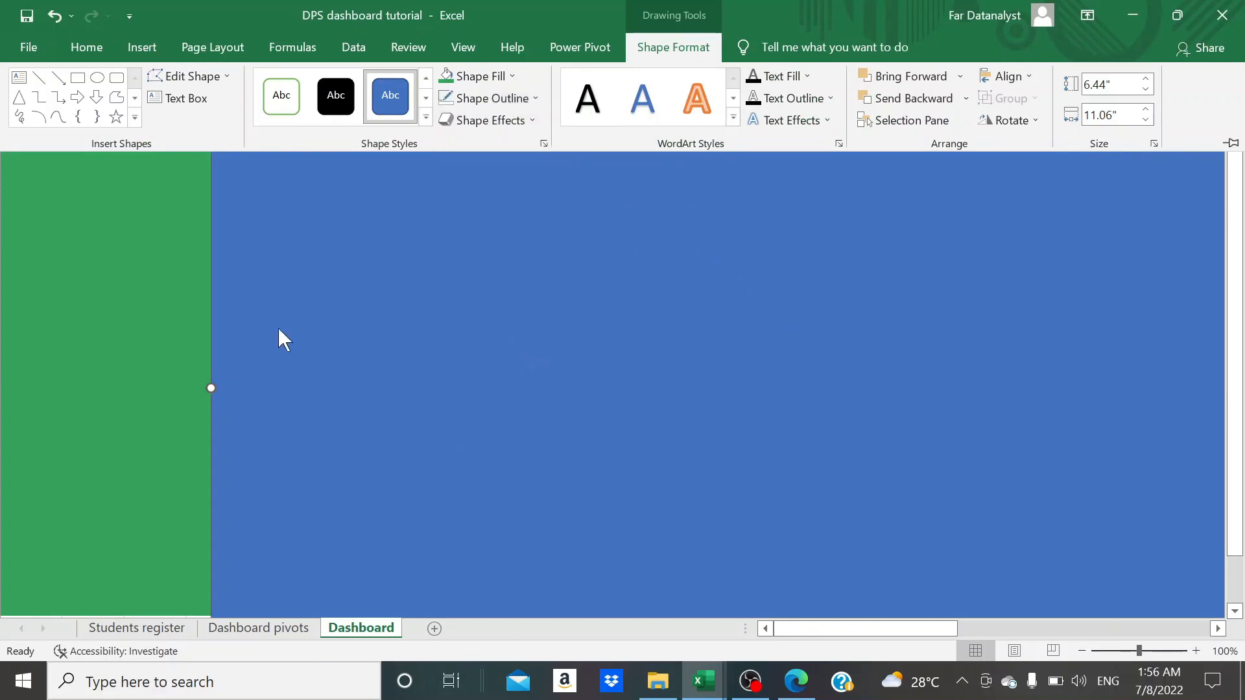
pyautogui.hotkey('ctrl', 'F1')
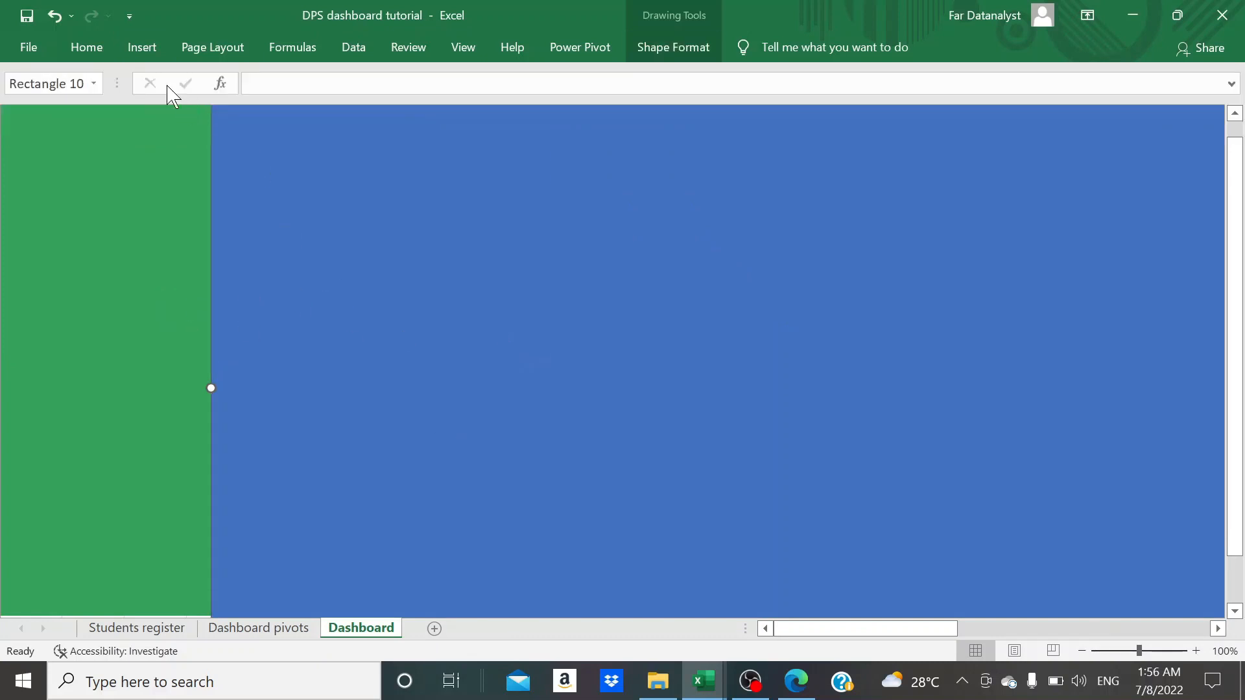
# - Fill the second rectangle beside the green strip with solid black
pyautogui.click(104, 49)
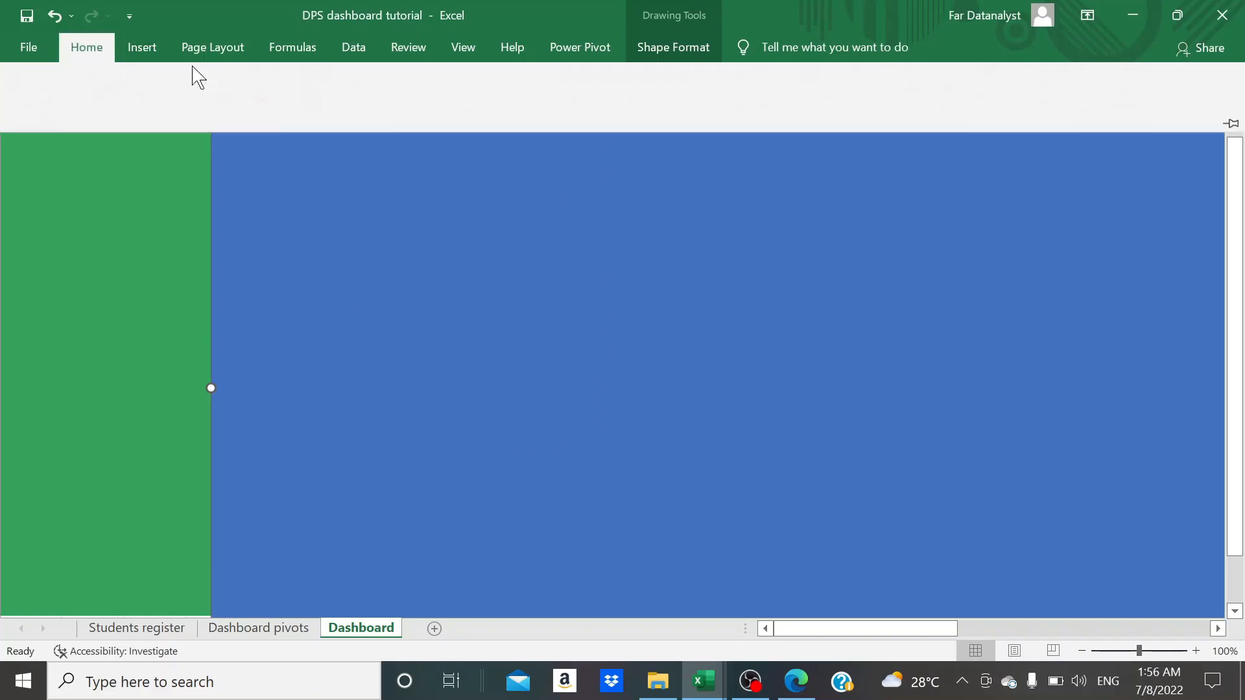
pyautogui.click(255, 115)
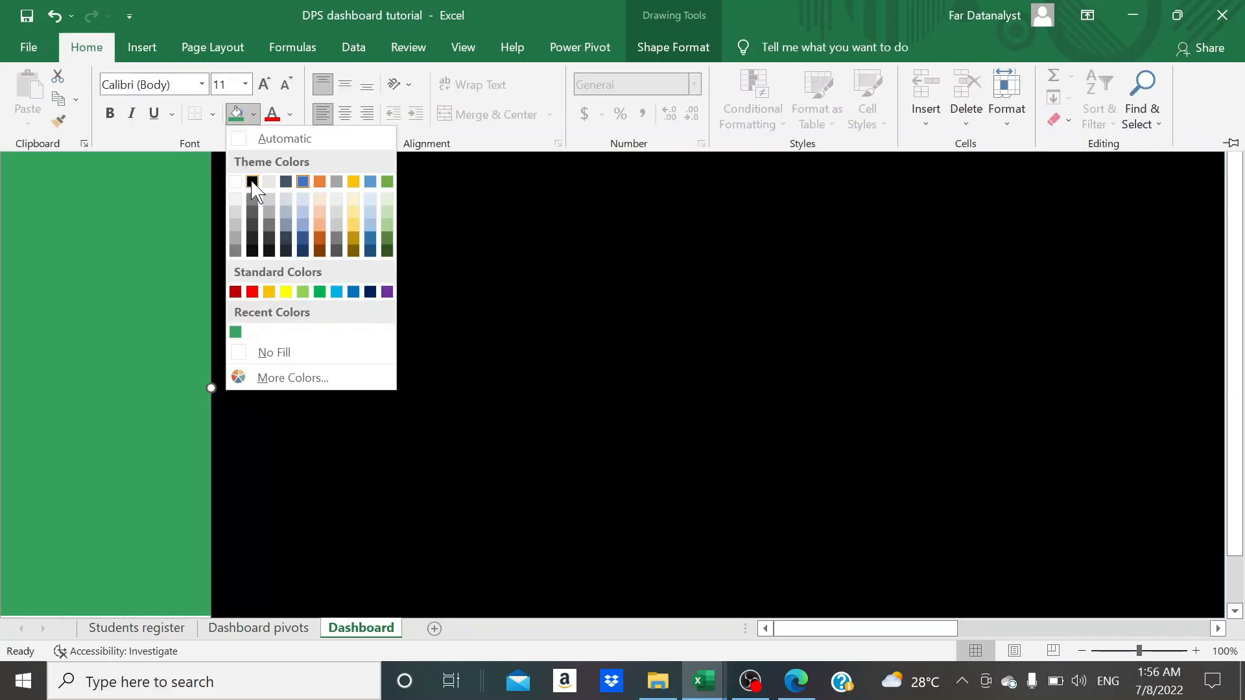
pyautogui.click(252, 181)
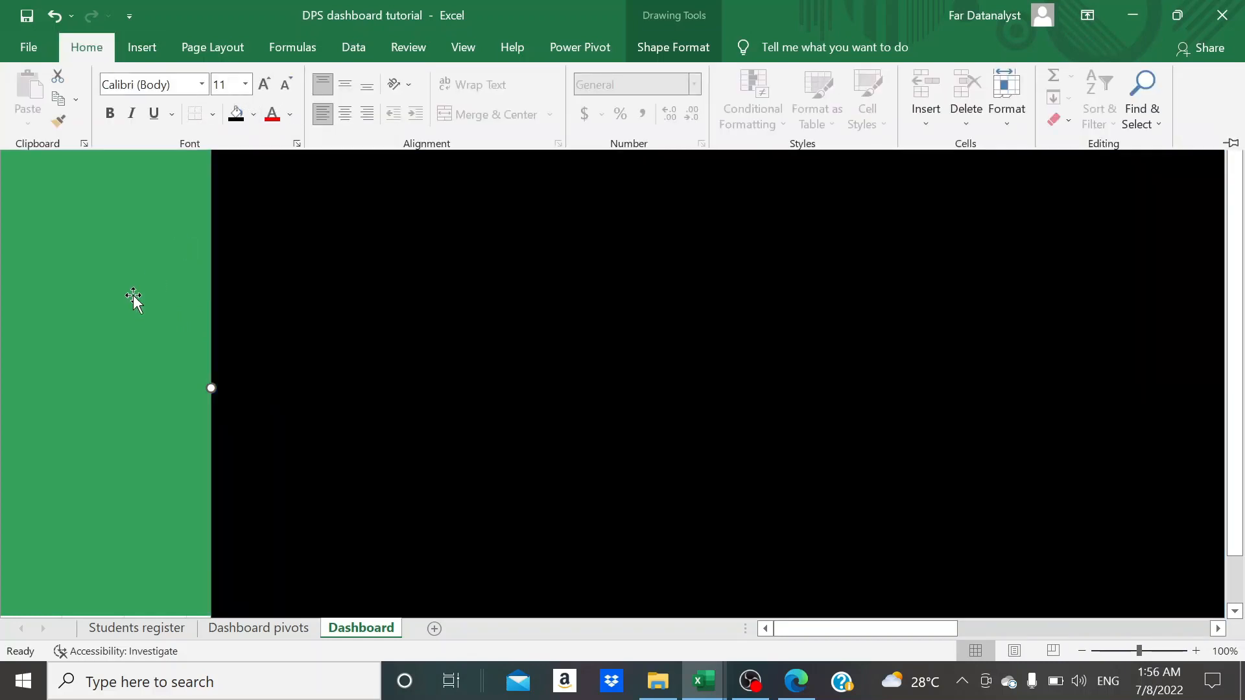
pyautogui.click(419, 231)
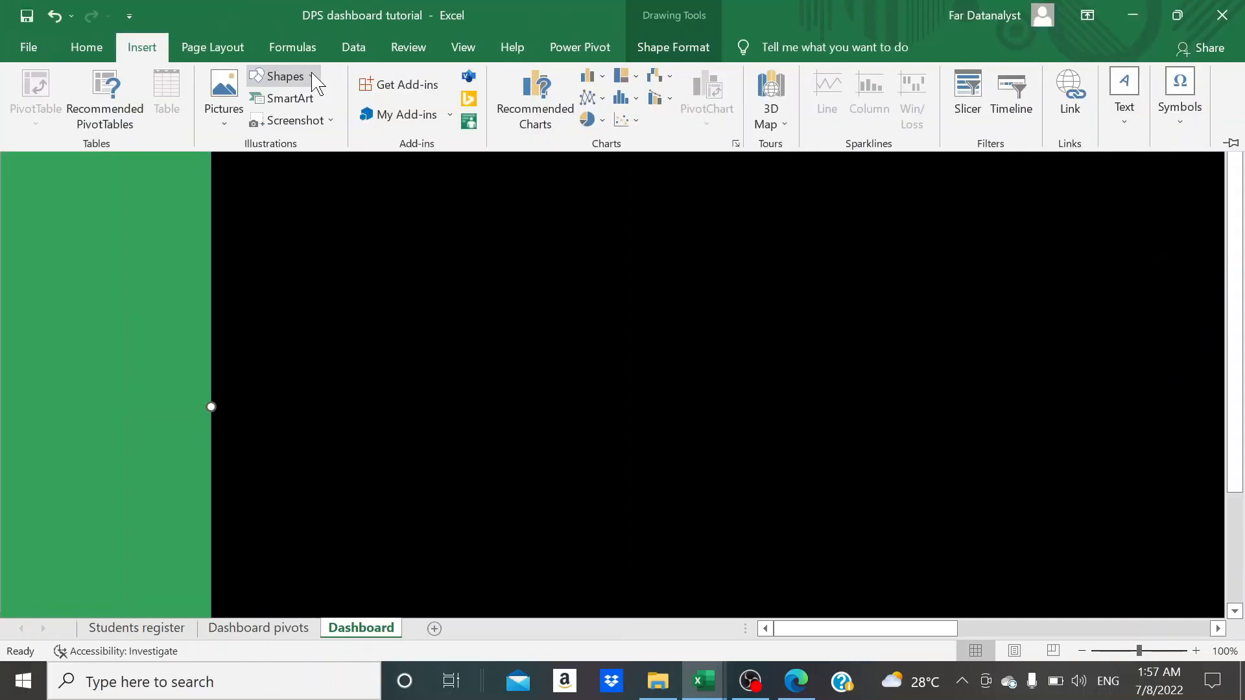
# - Draw a rounded rectangle about 5.34 inches high and 3.05 inches wide over the green strip, overlapping the black rectangle's edge
pyautogui.click(314, 79)
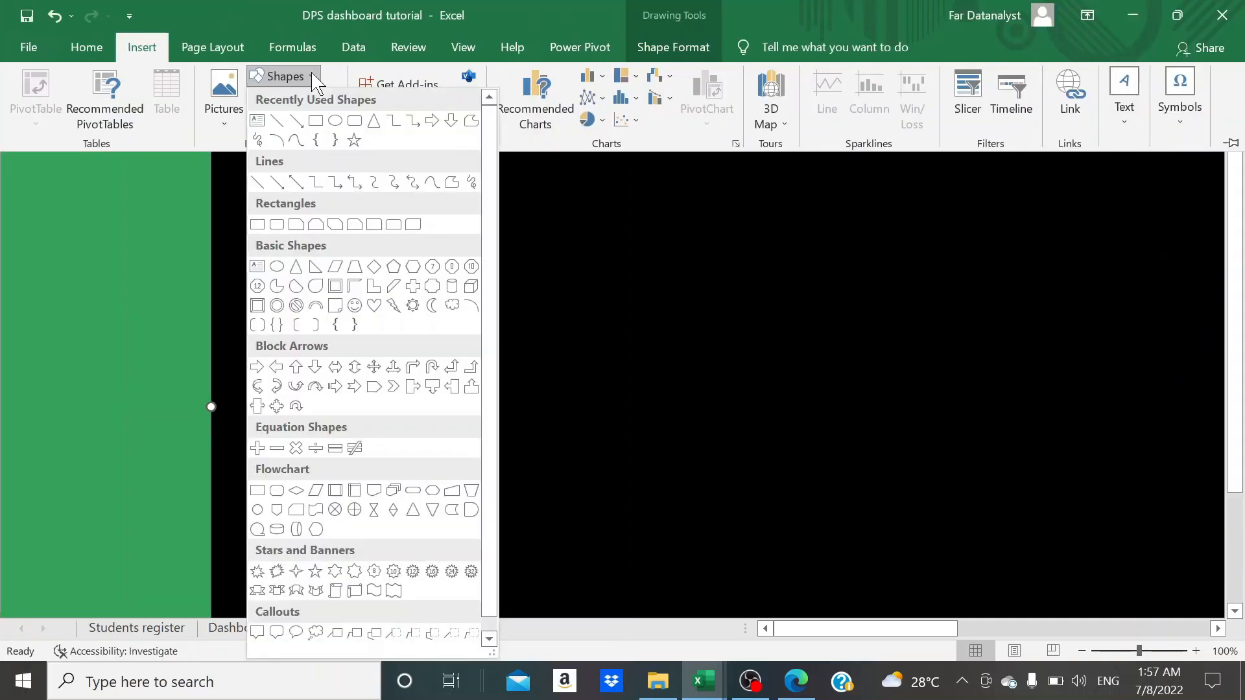
pyautogui.click(279, 227)
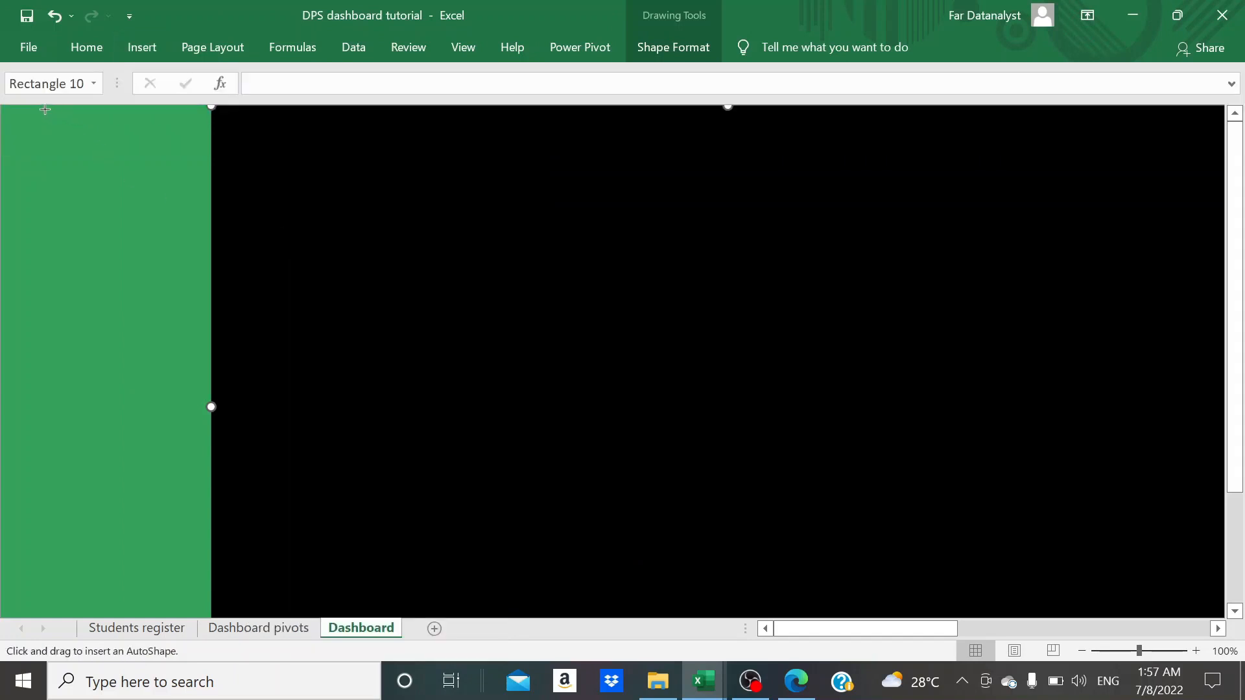
pyautogui.moveTo(74, 114); pyautogui.dragTo(305, 603)
pyautogui.moveTo(250, 438); pyautogui.dragTo(181, 439)
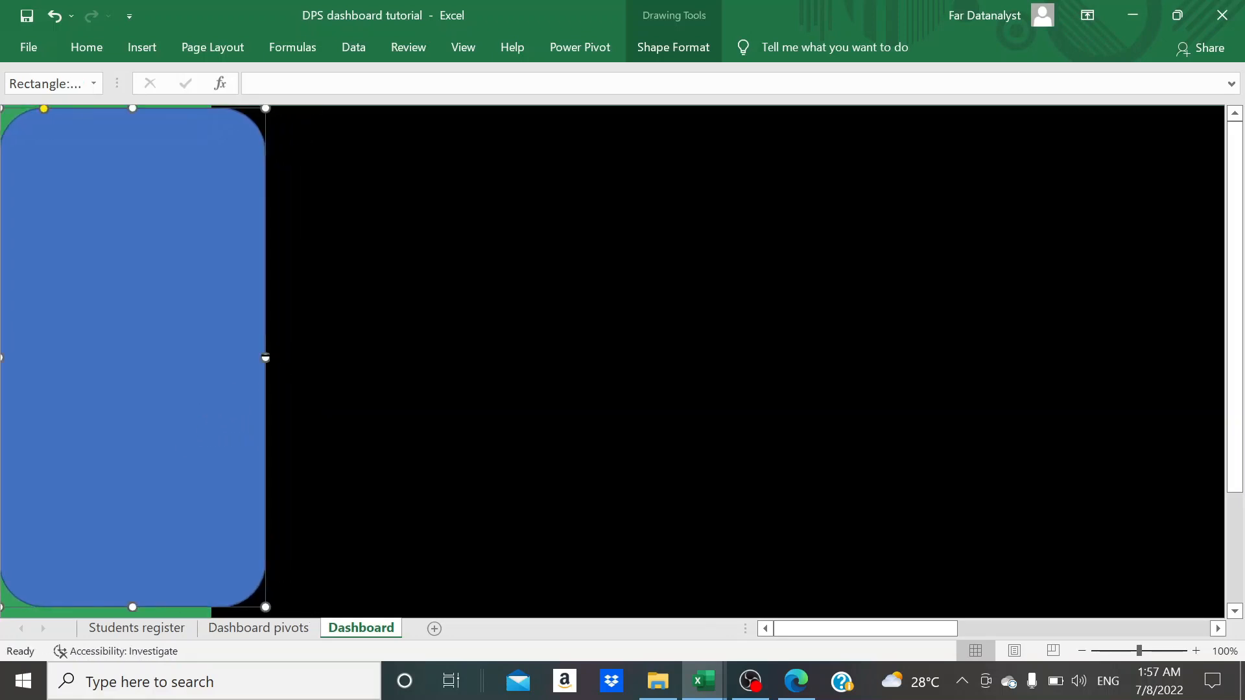
pyautogui.moveTo(265, 357); pyautogui.dragTo(285, 358)
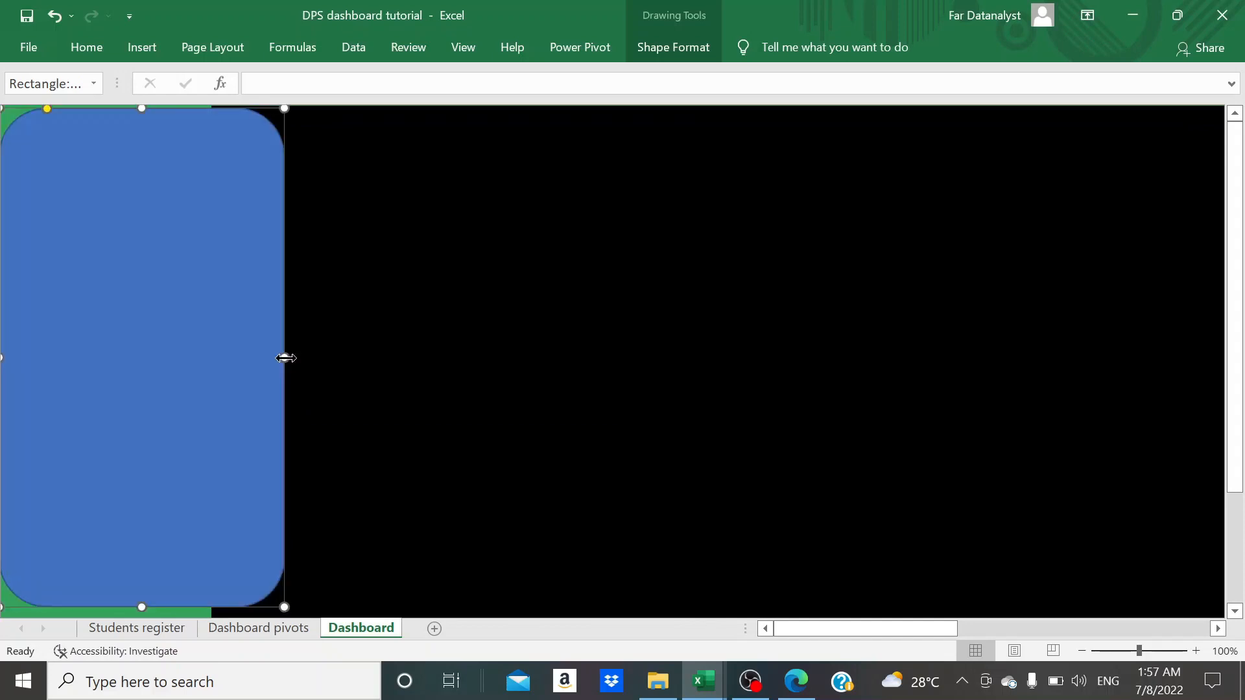
pyautogui.click(363, 353)
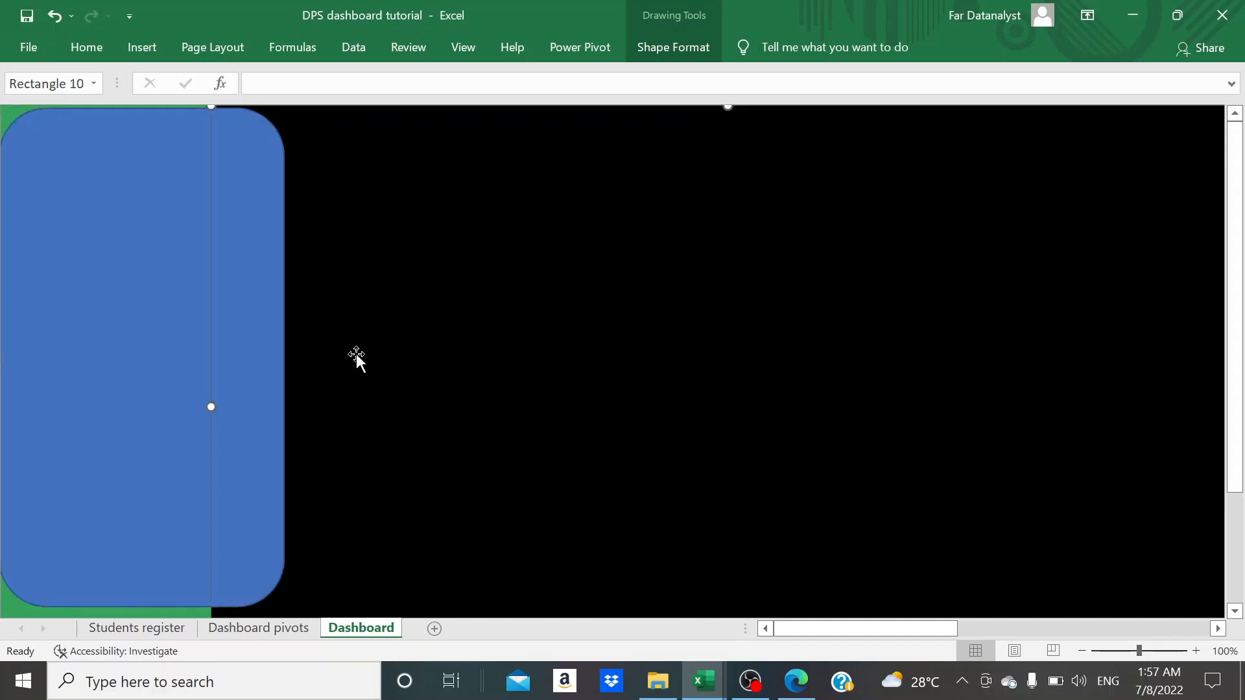
# - Remove the outline of the rounded rectangle over the green strip
pyautogui.click(177, 332)
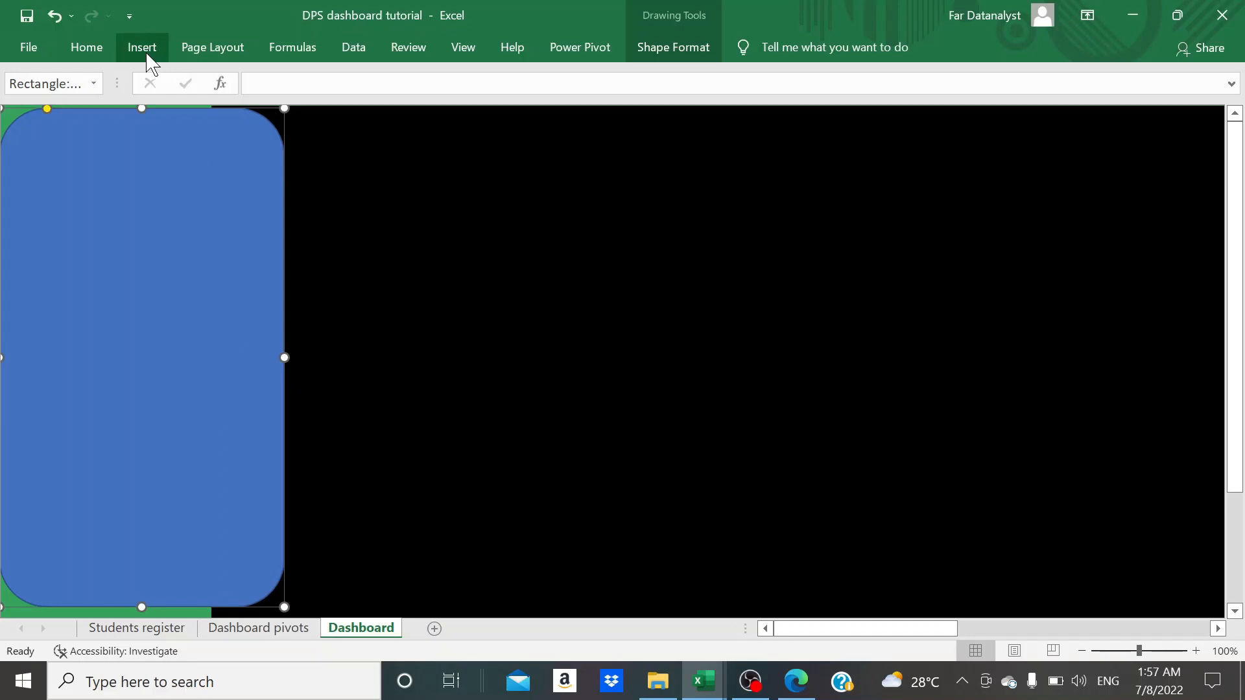
pyautogui.click(678, 58)
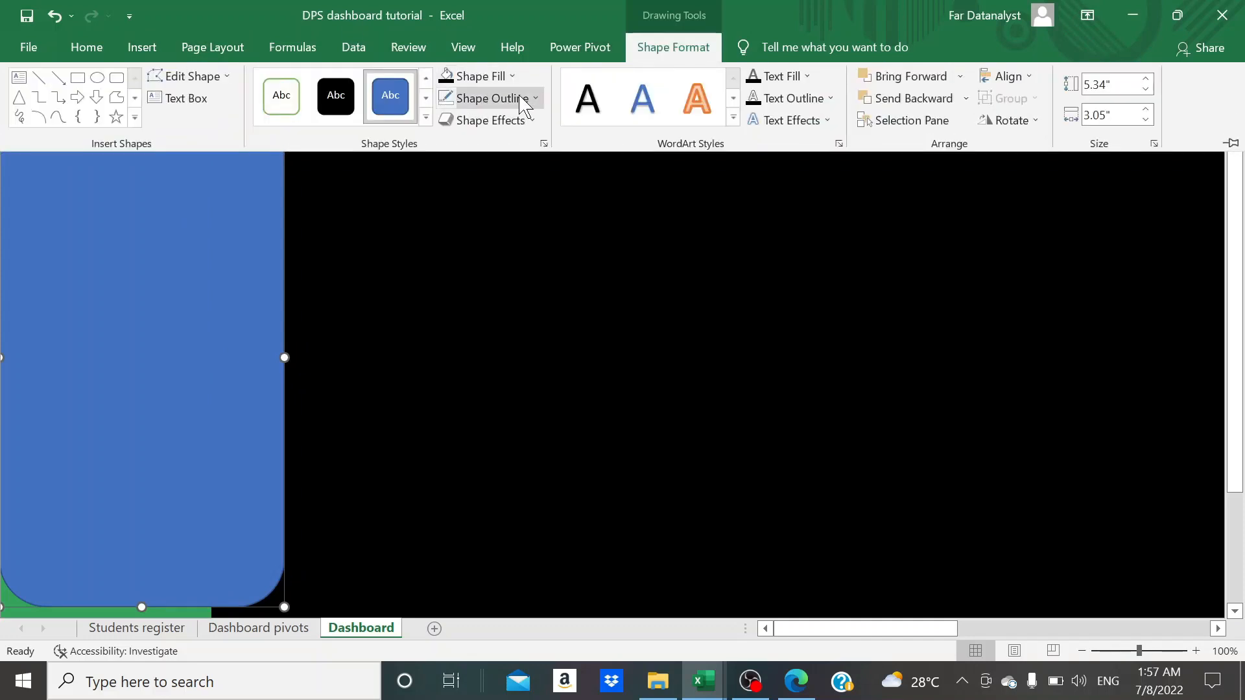
pyautogui.click(522, 99)
pyautogui.click(480, 336)
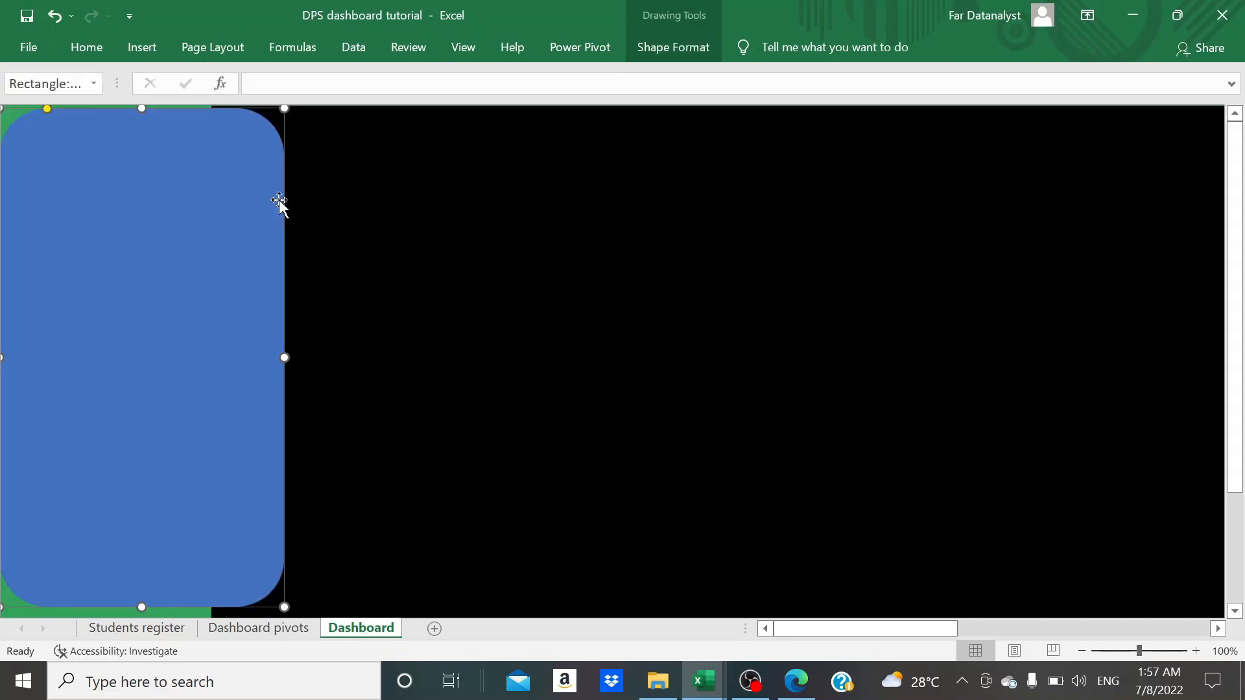
# - Fill the rounded rectangle with the theme colour Blue-Gray, Text 2, Lighter 80%
pyautogui.click(99, 50)
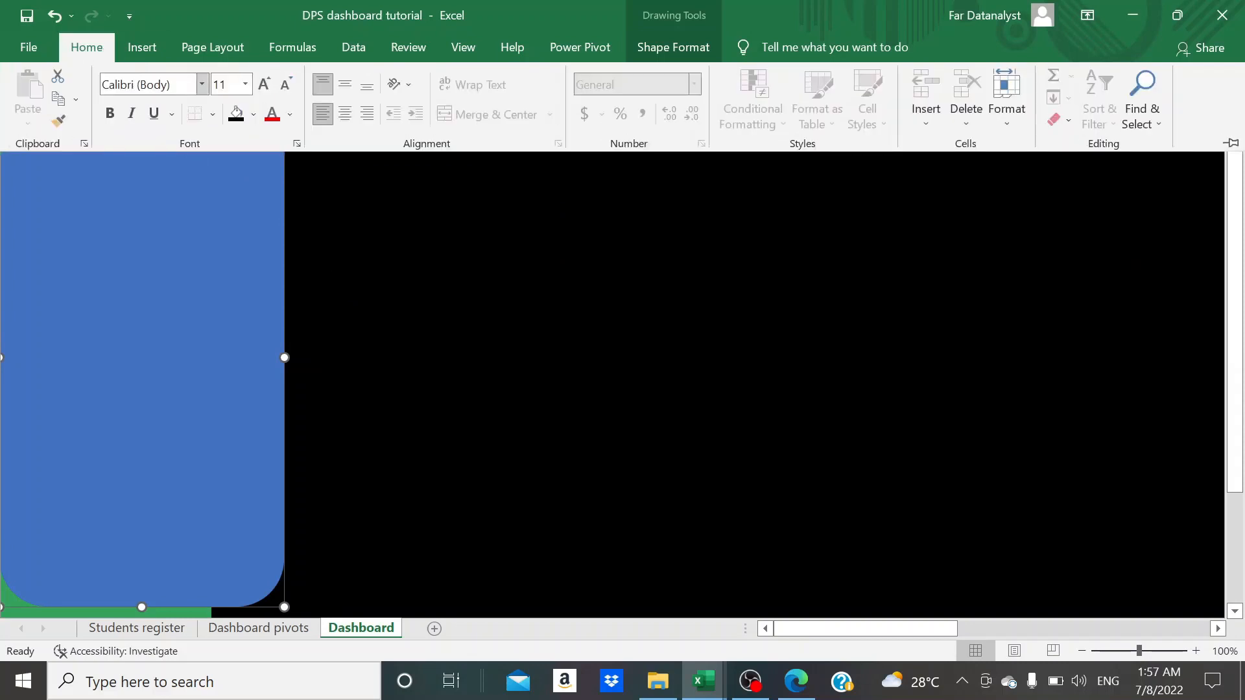
pyautogui.click(255, 114)
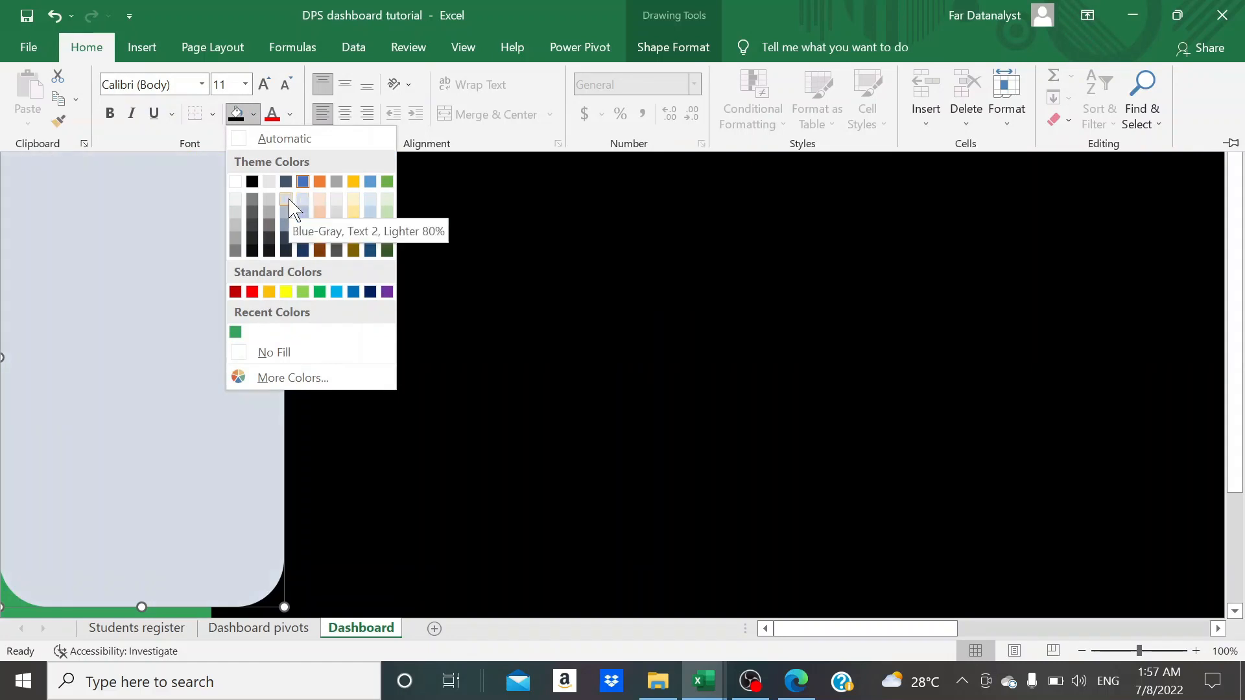
pyautogui.click(287, 199)
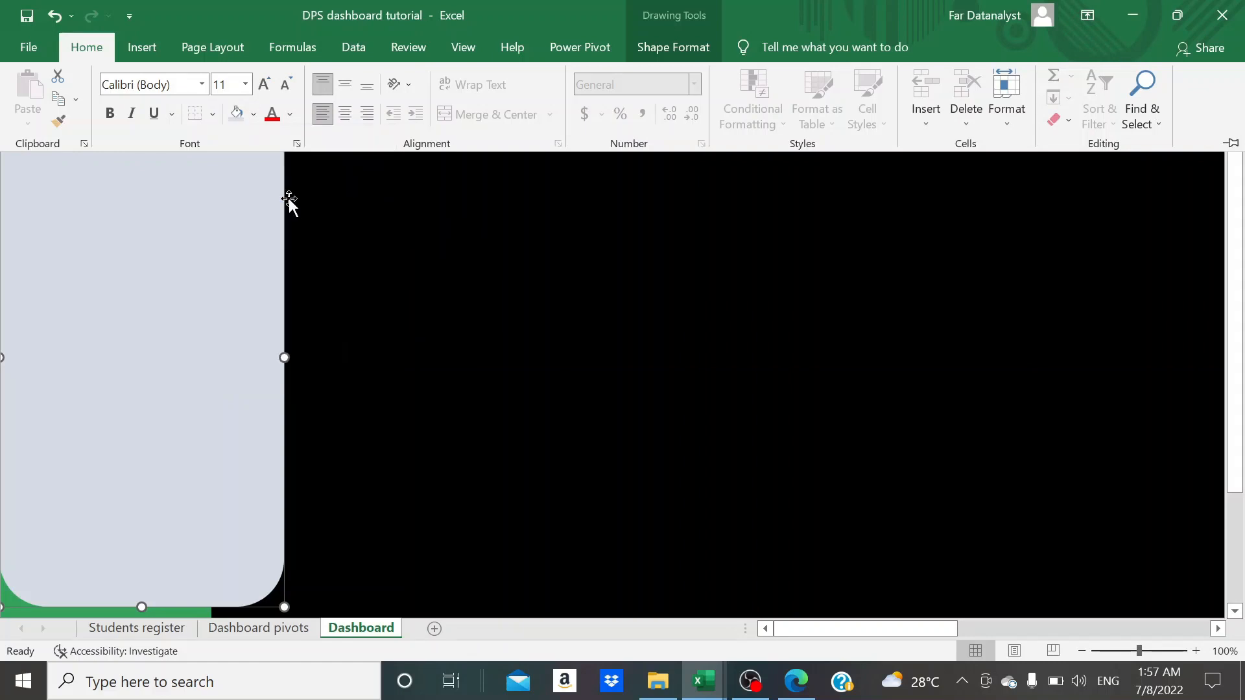
pyautogui.hotkey('ctrl', 'F1')
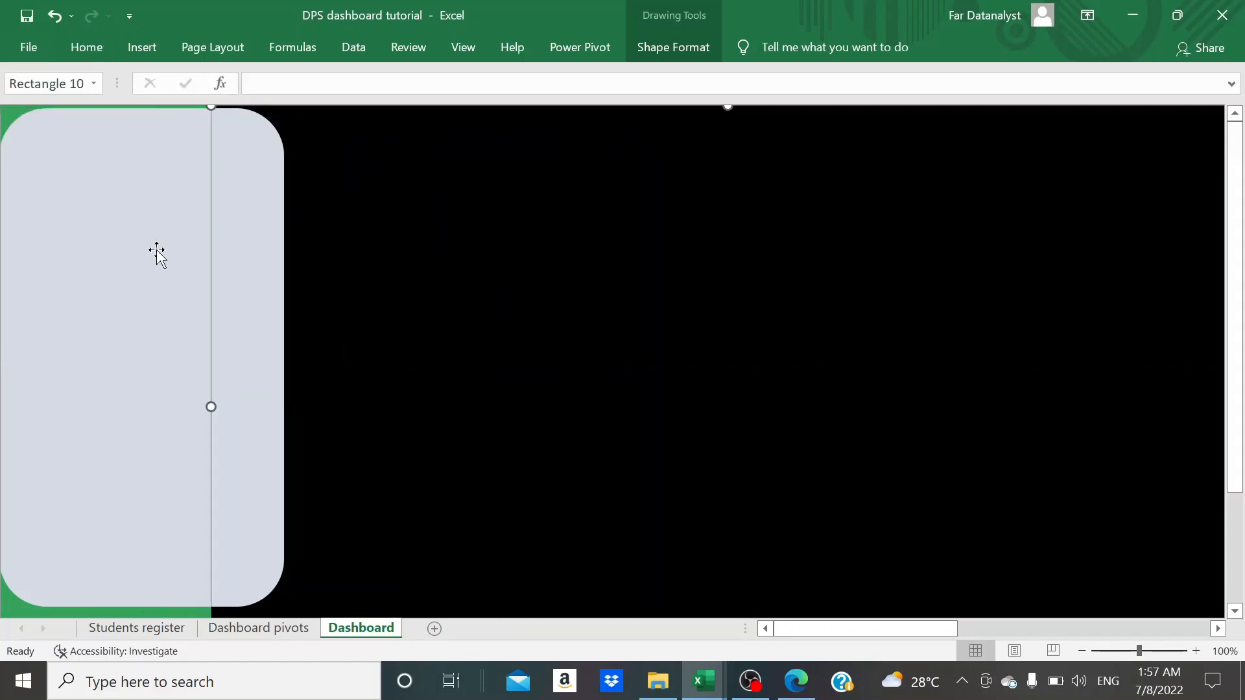
pyautogui.click(434, 270)
pyautogui.click(195, 251)
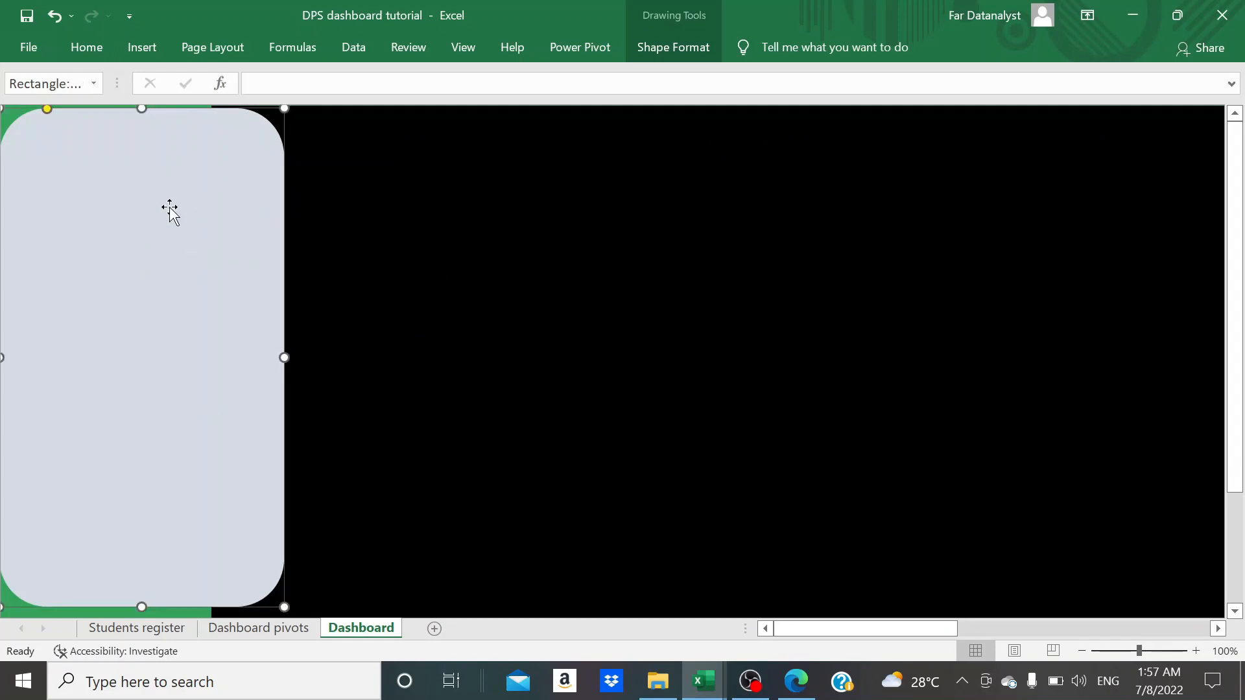
pyautogui.click(142, 48)
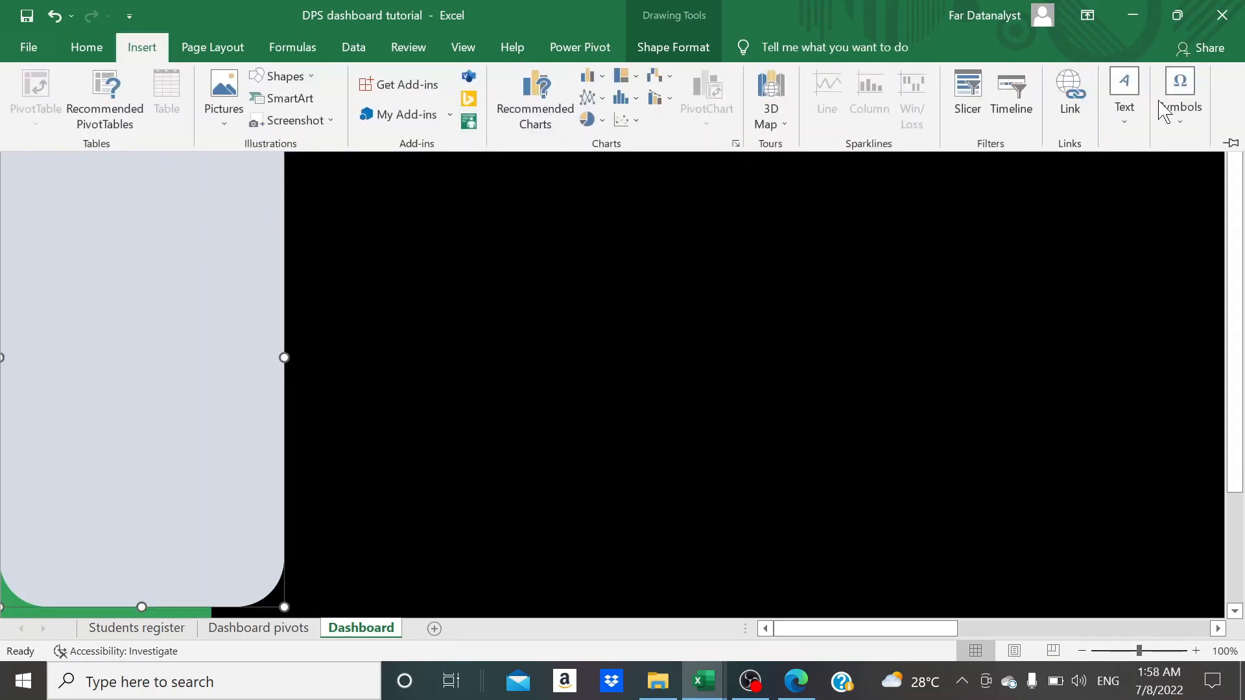
pyautogui.click(826, 271)
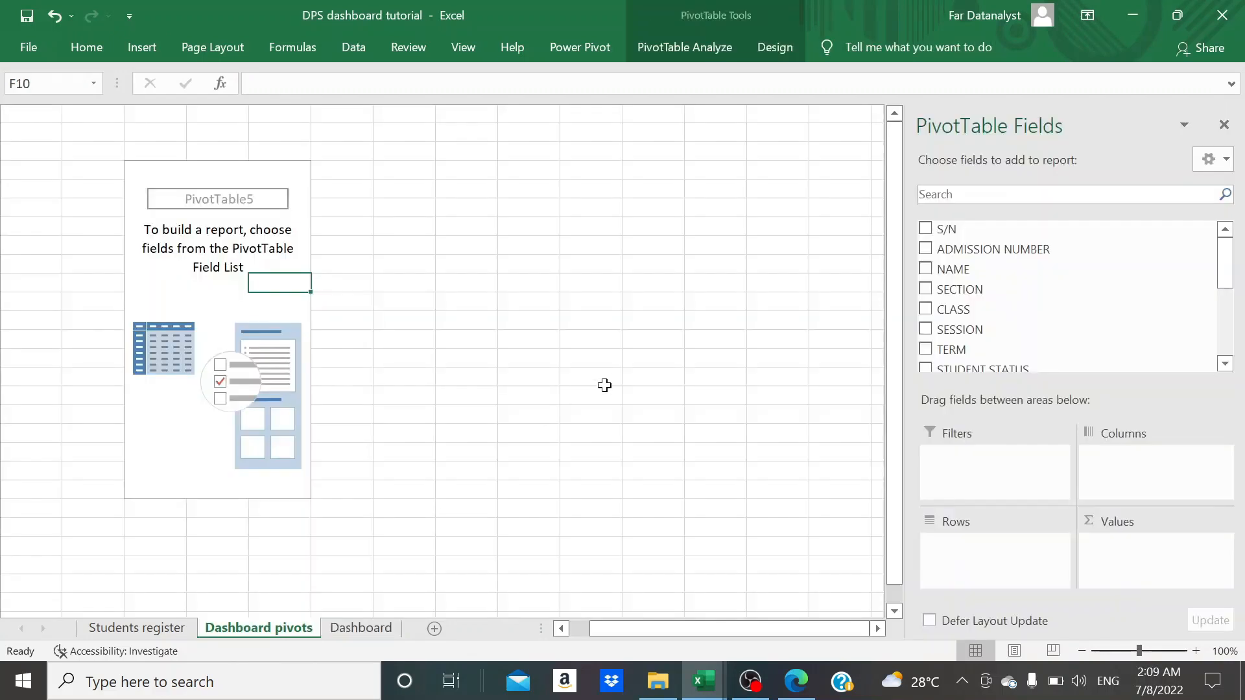
# - Add the CUMMULATIVE PAYMENT field as a summed value to the empty PivotTable on the Dashboard pivots sheet and select its total
pyautogui.scroll(-2, 1025, 298)
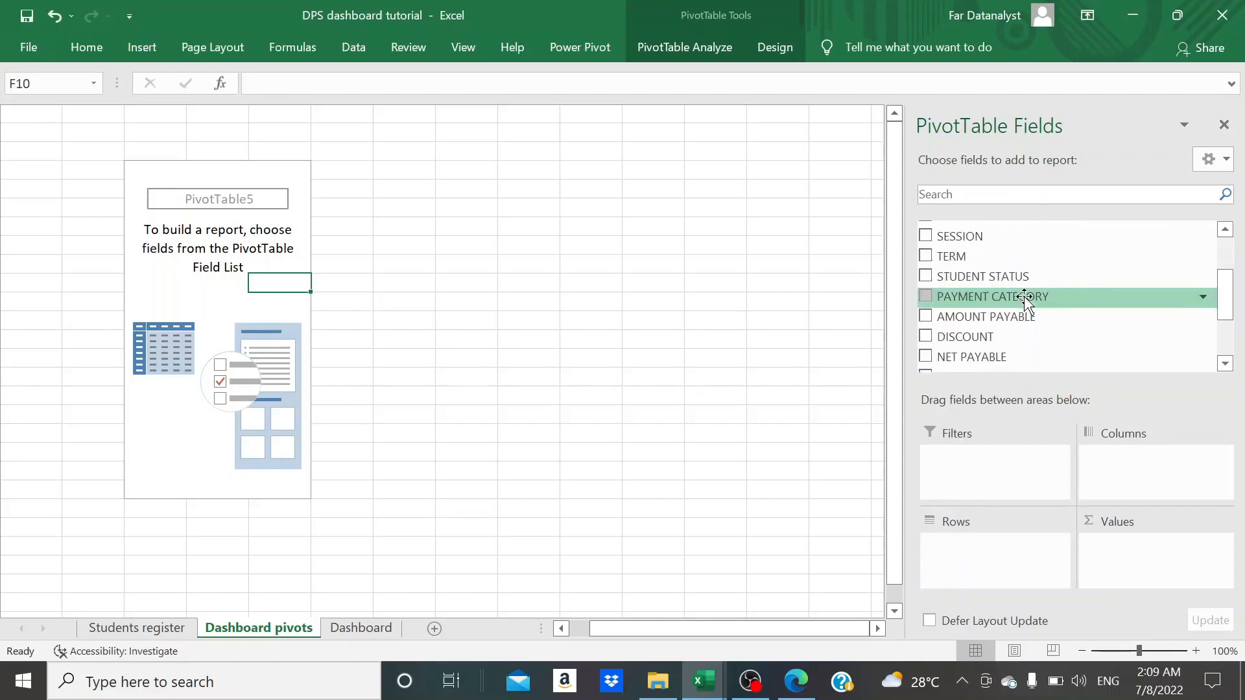
pyautogui.scroll(-2, 1024, 300)
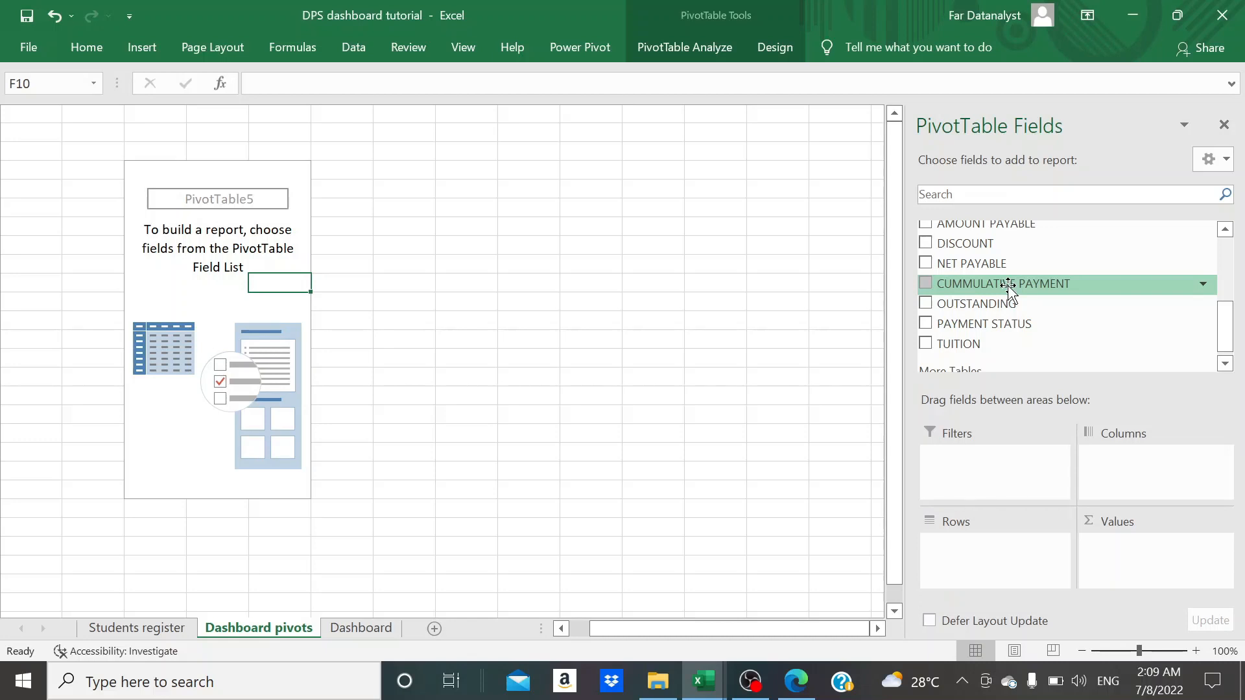
pyautogui.moveTo(1005, 286); pyautogui.dragTo(1134, 549)
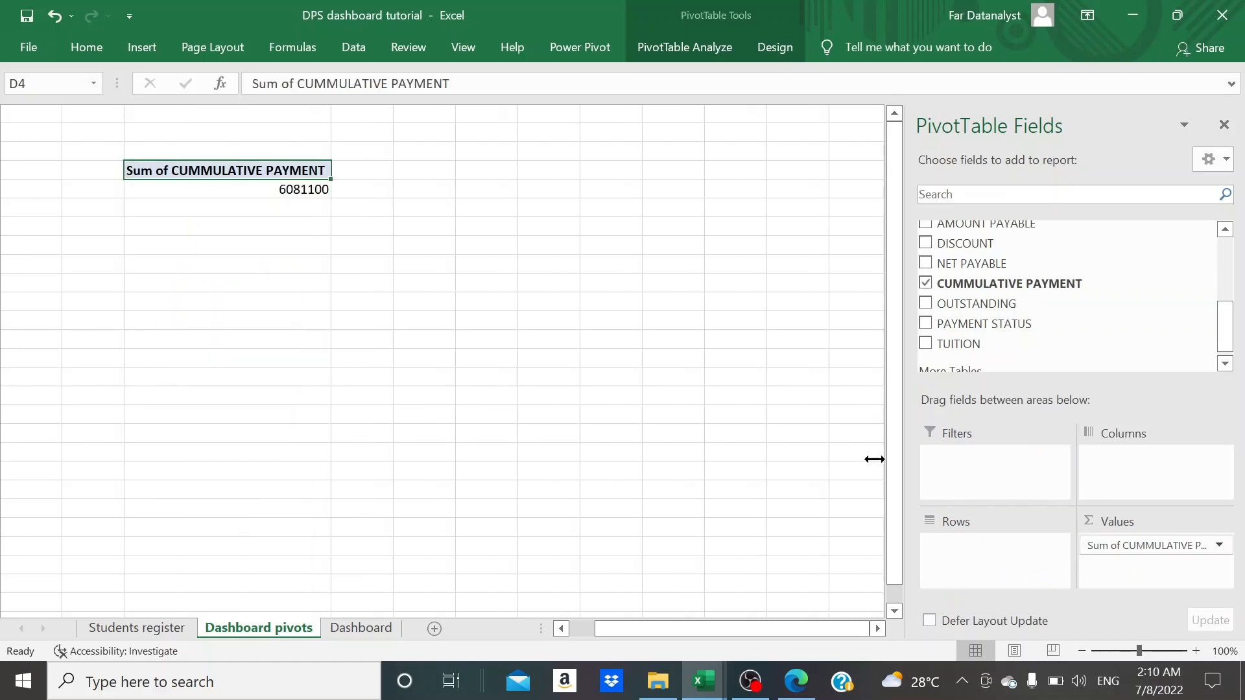
pyautogui.click(298, 192)
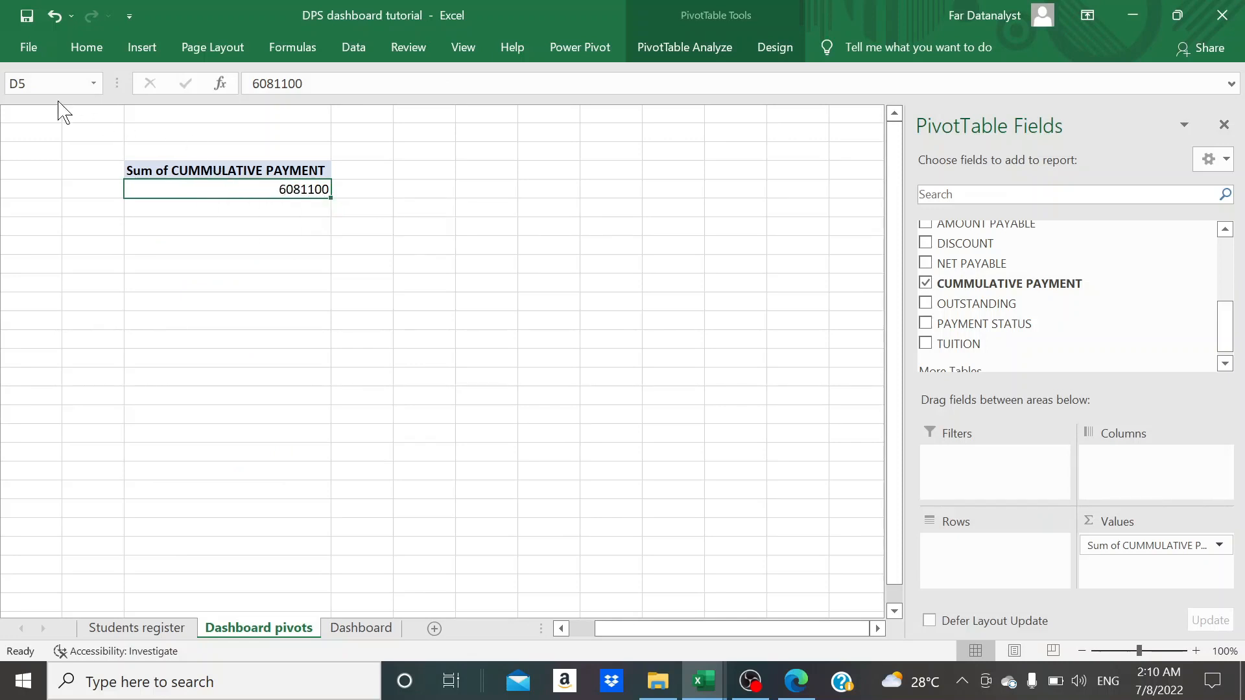
# - Name the cumulative payment total cell D5 Cummulative_payment
pyautogui.click(39, 83)
pyautogui.write('C')
pyautogui.write('ummulative payment')
pyautogui.press('BackSpace')
pyautogui.write('_')
pyautogui.press('Return')
pyautogui.click(433, 171)
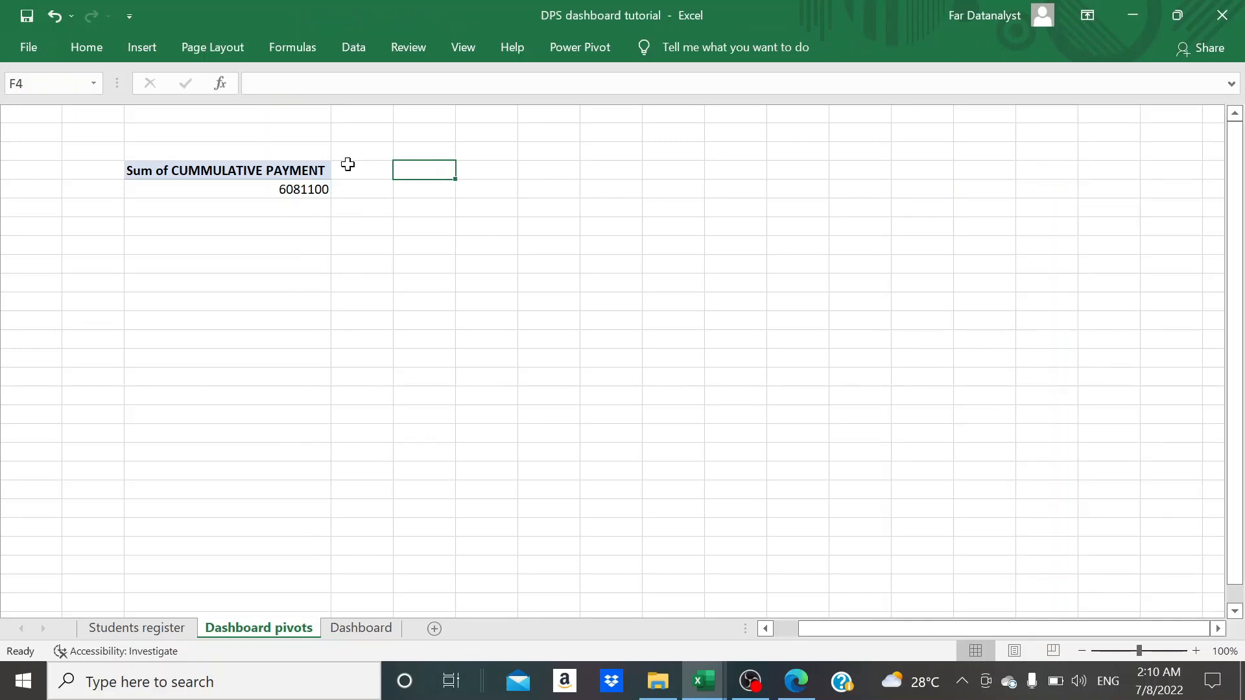
# - Duplicate the cumulative payment PivotTable, placing the copy at cell F4
pyautogui.click(285, 170)
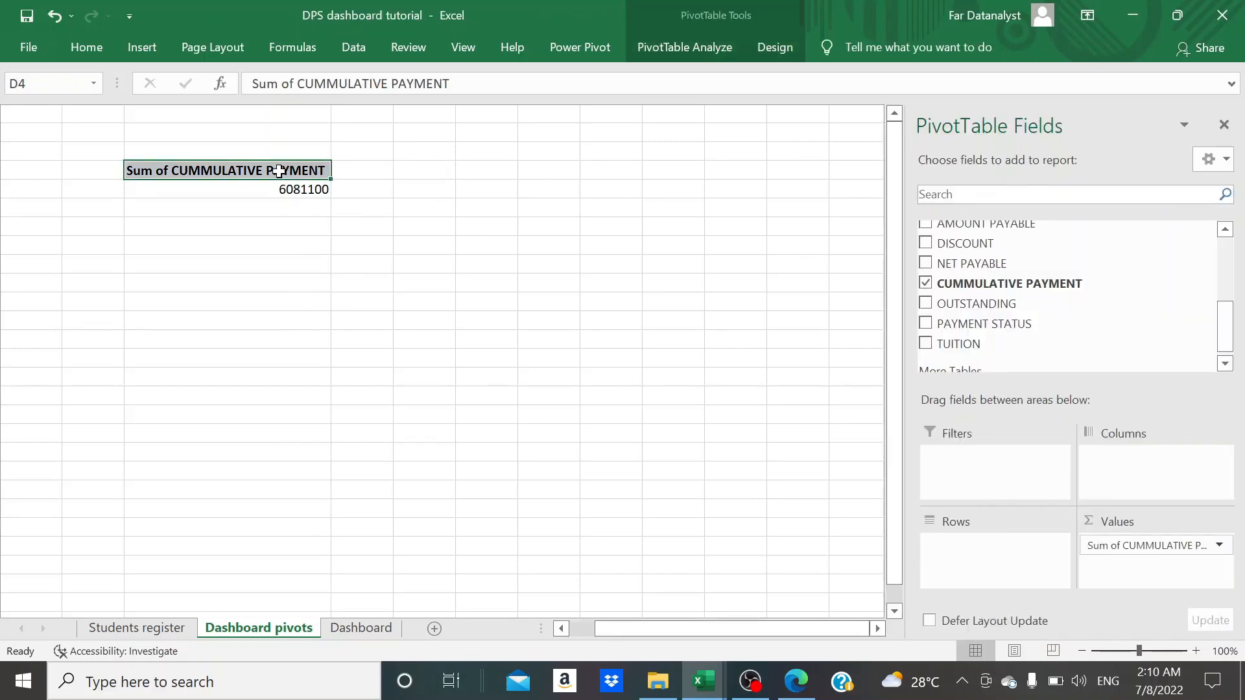
pyautogui.click(374, 184)
pyautogui.moveTo(302, 189); pyautogui.dragTo(302, 173)
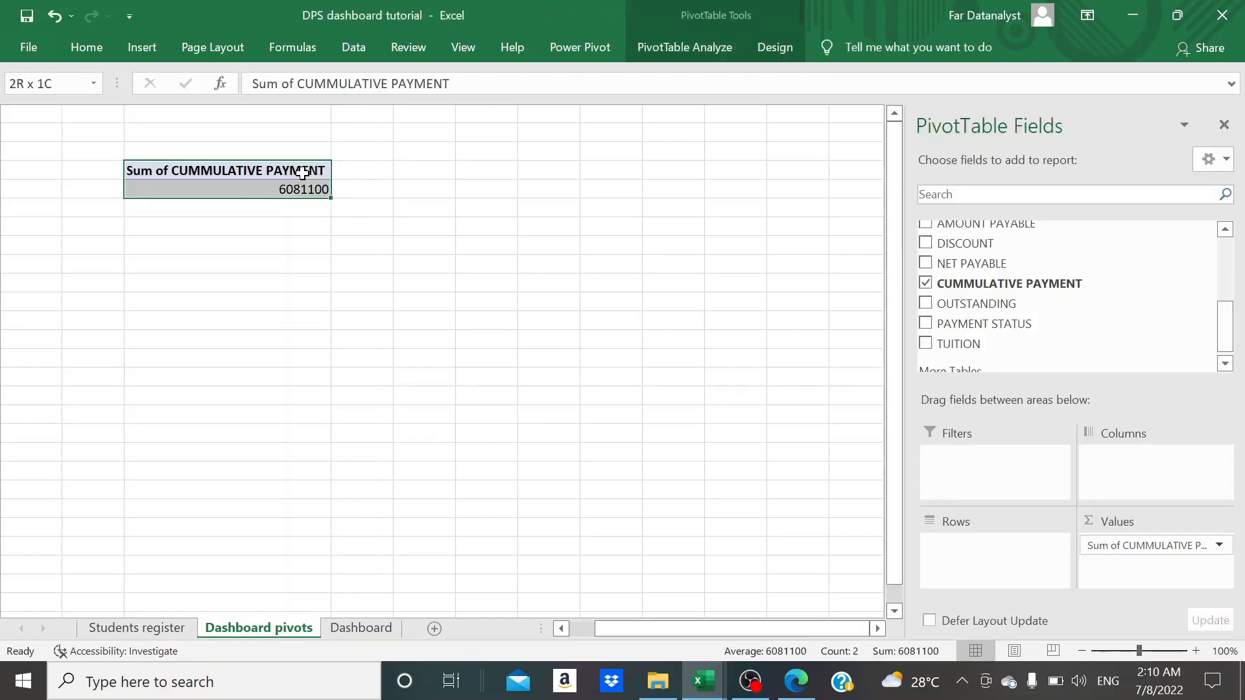
pyautogui.hotkey('ctrl', 'c')
pyautogui.click(411, 169)
pyautogui.hotkey('ctrl', 'v')
# - Display the row and column headings and autofit column F to the copied PivotTable
pyautogui.click(463, 47)
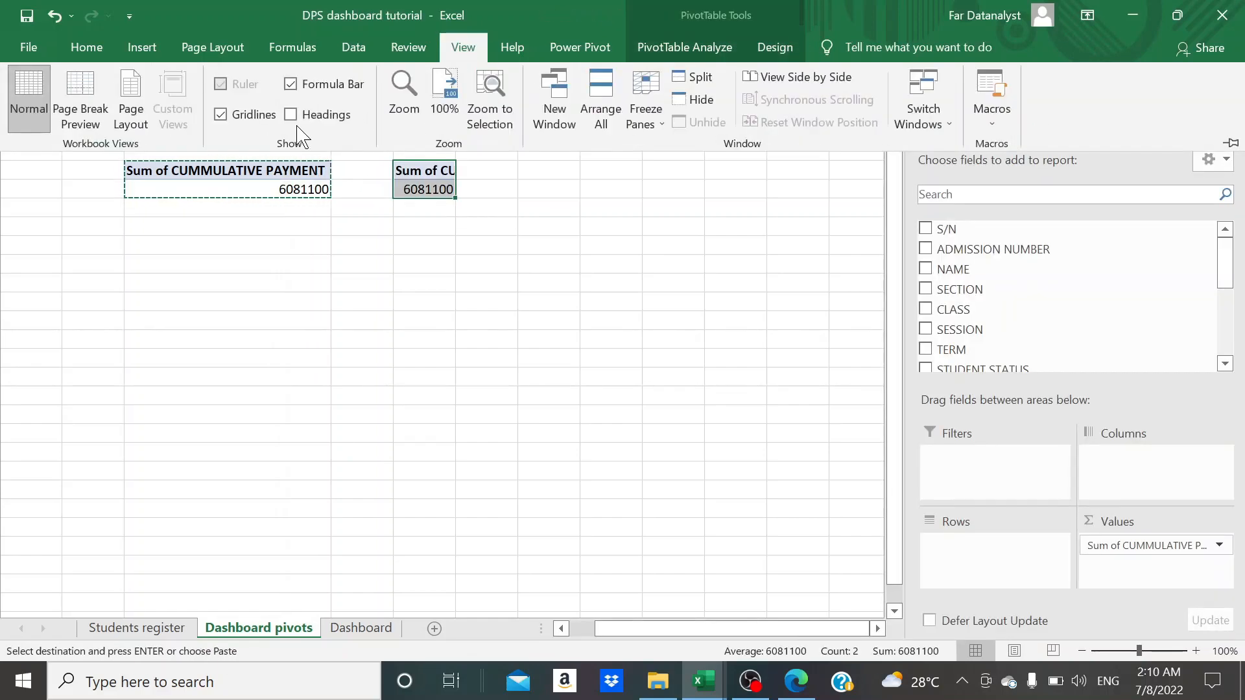
pyautogui.click(463, 47)
pyautogui.click(290, 114)
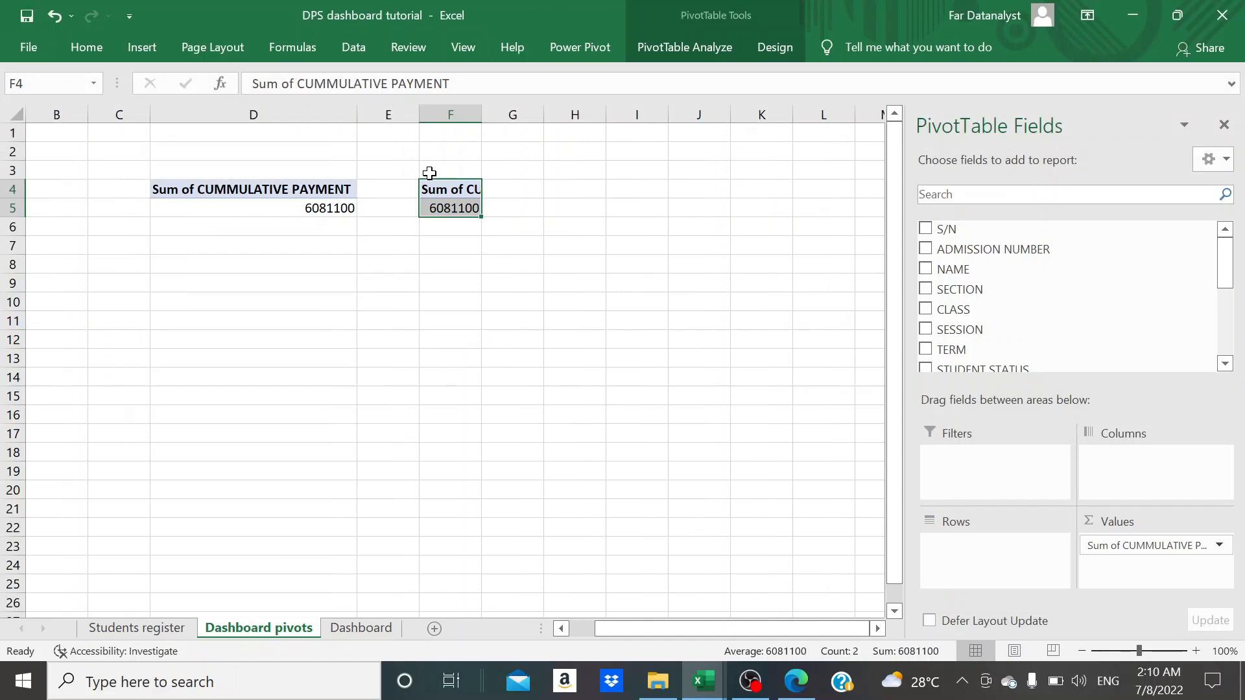
pyautogui.doubleClick(481, 116)
# - Replace the CUMMULATIVE PAYMENT value in the PivotTable at F4 with the sum of OUTSTANDING
pyautogui.click(599, 207)
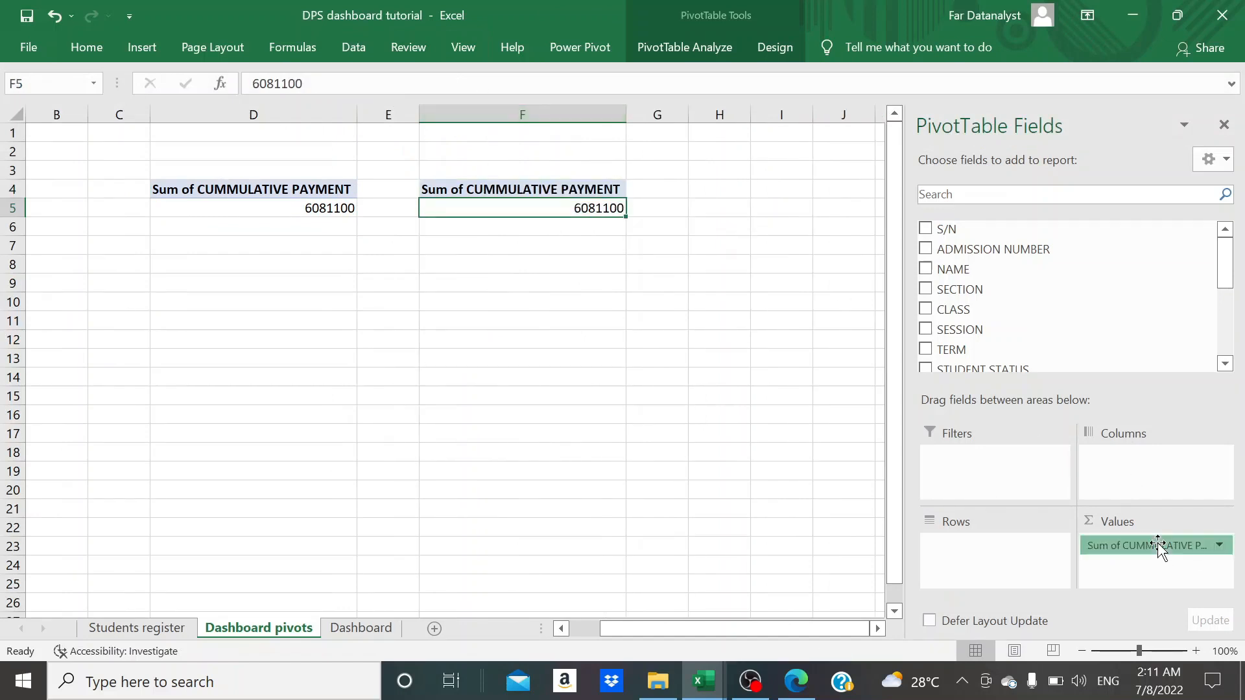
pyautogui.moveTo(1159, 546); pyautogui.dragTo(774, 454)
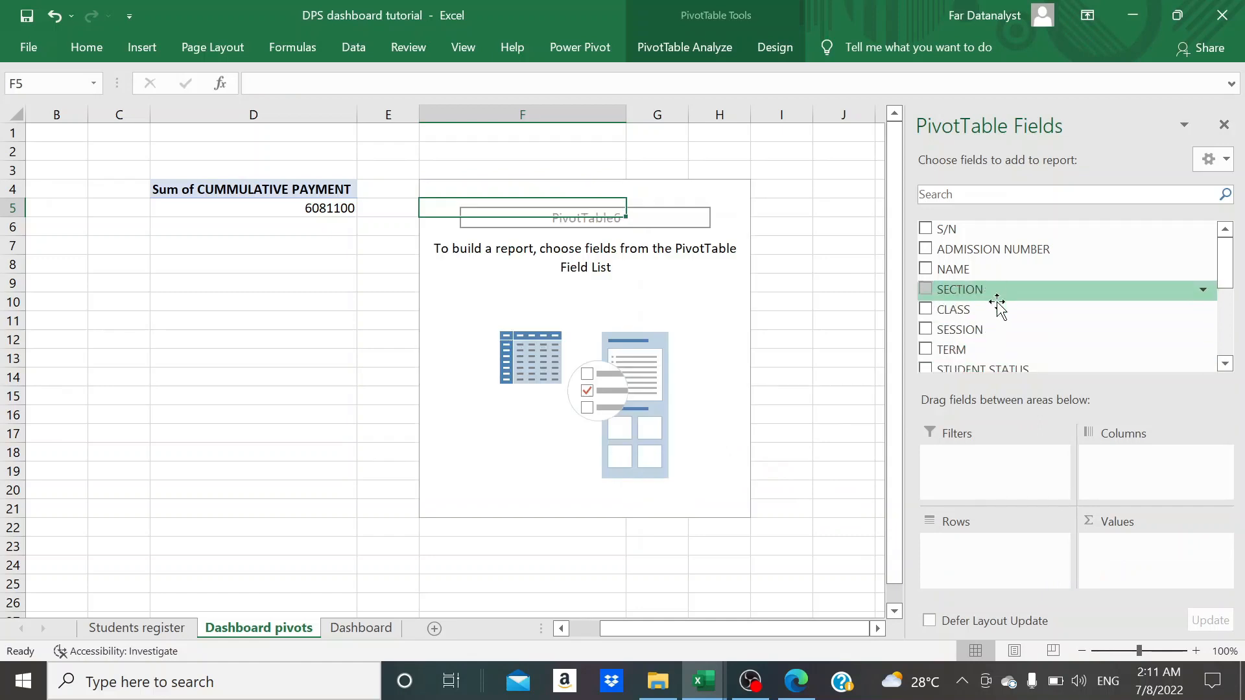
pyautogui.scroll(-4, 997, 304)
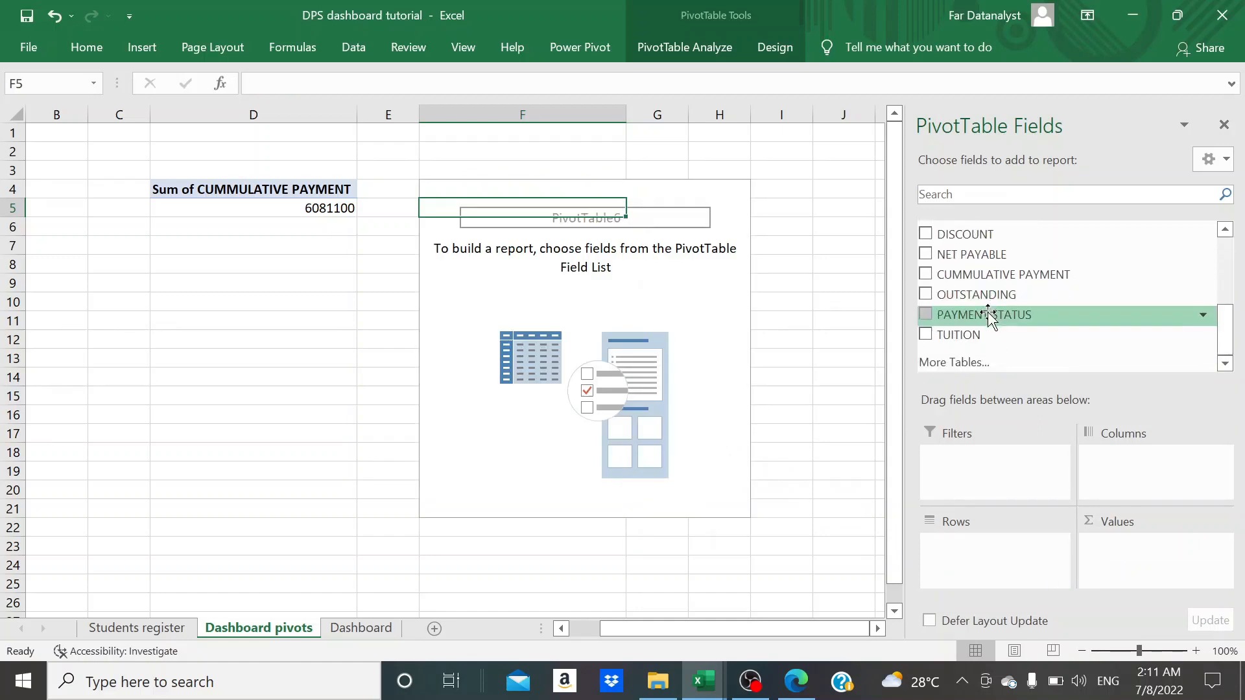
pyautogui.moveTo(986, 294); pyautogui.dragTo(1114, 547)
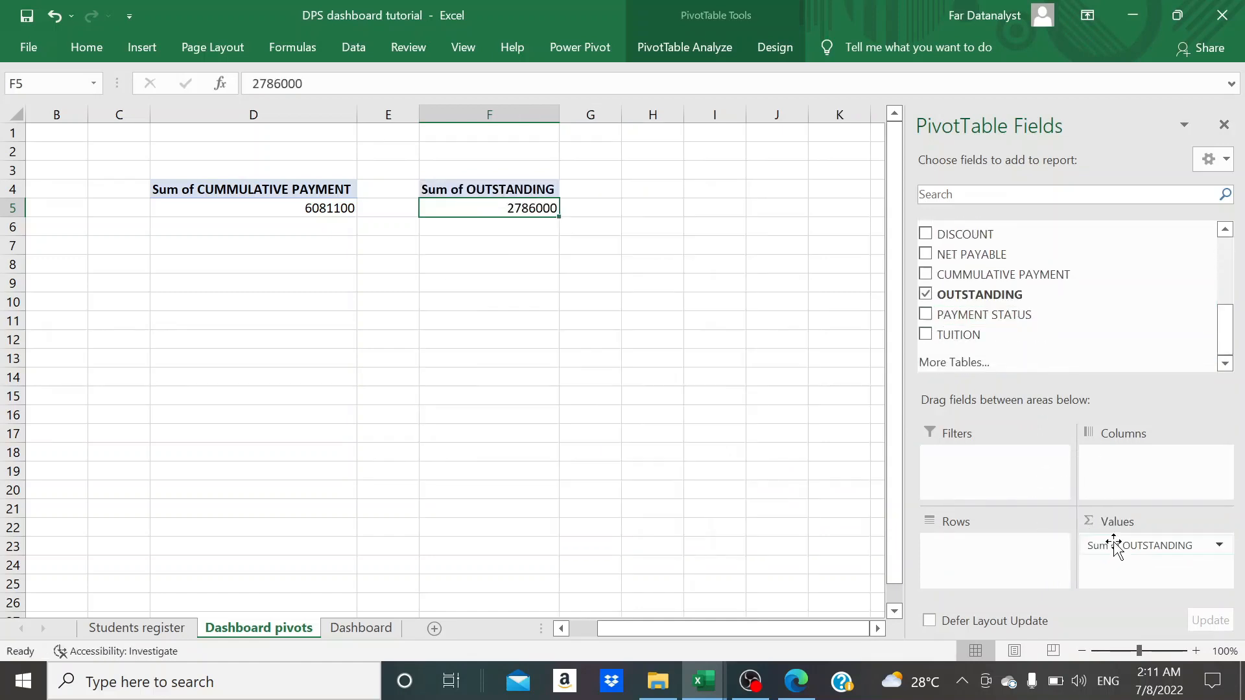
pyautogui.click(611, 190)
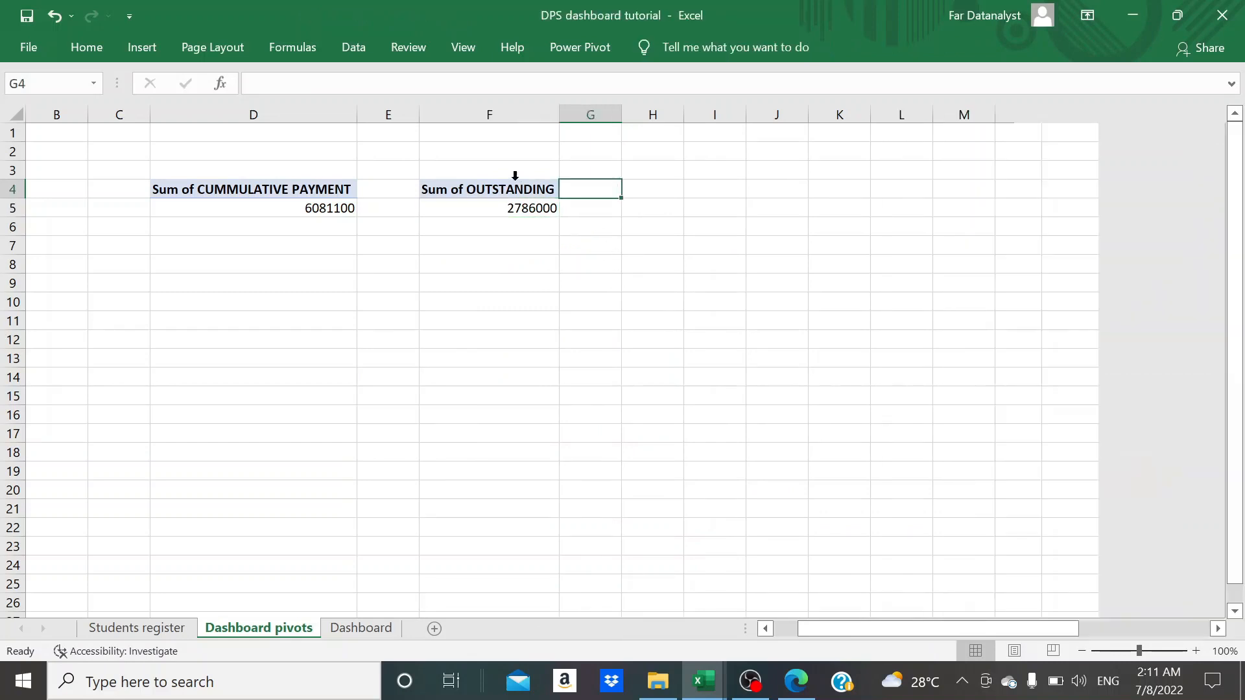
# - Duplicate the outstanding PivotTable, placing the copy at cell H4
pyautogui.click(509, 177)
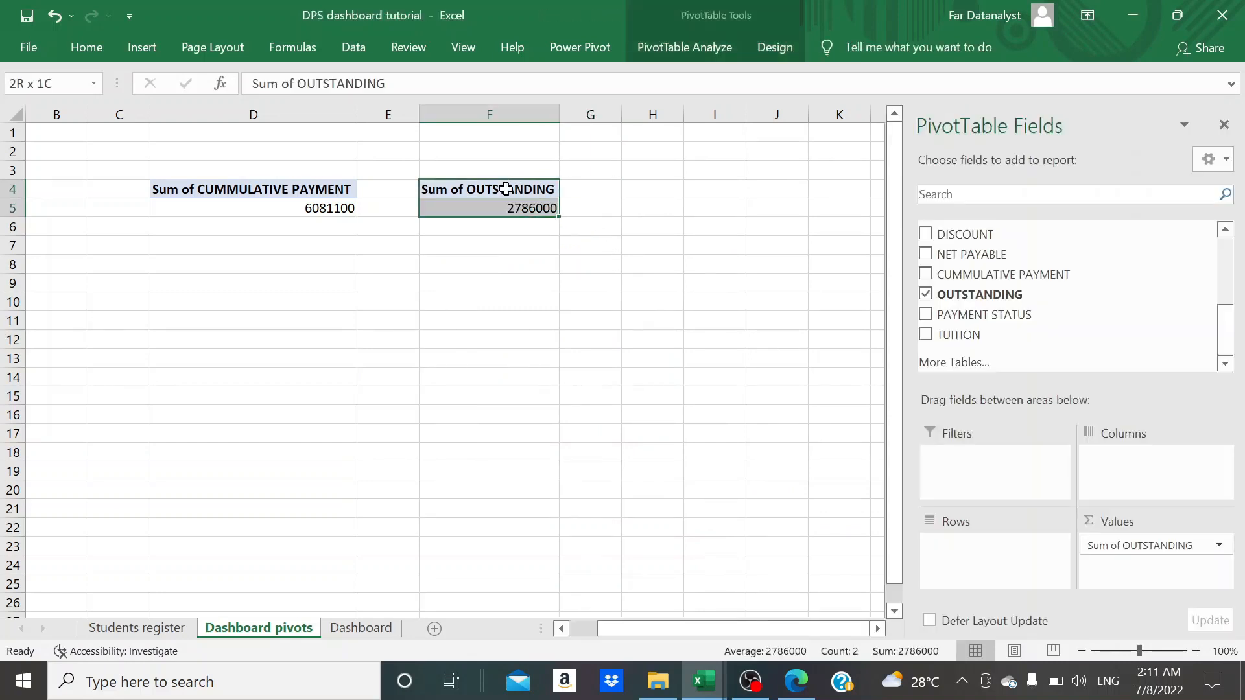
pyautogui.hotkey('ctrl', 'c')
pyautogui.click(647, 189)
pyautogui.hotkey('ctrl', 'v')
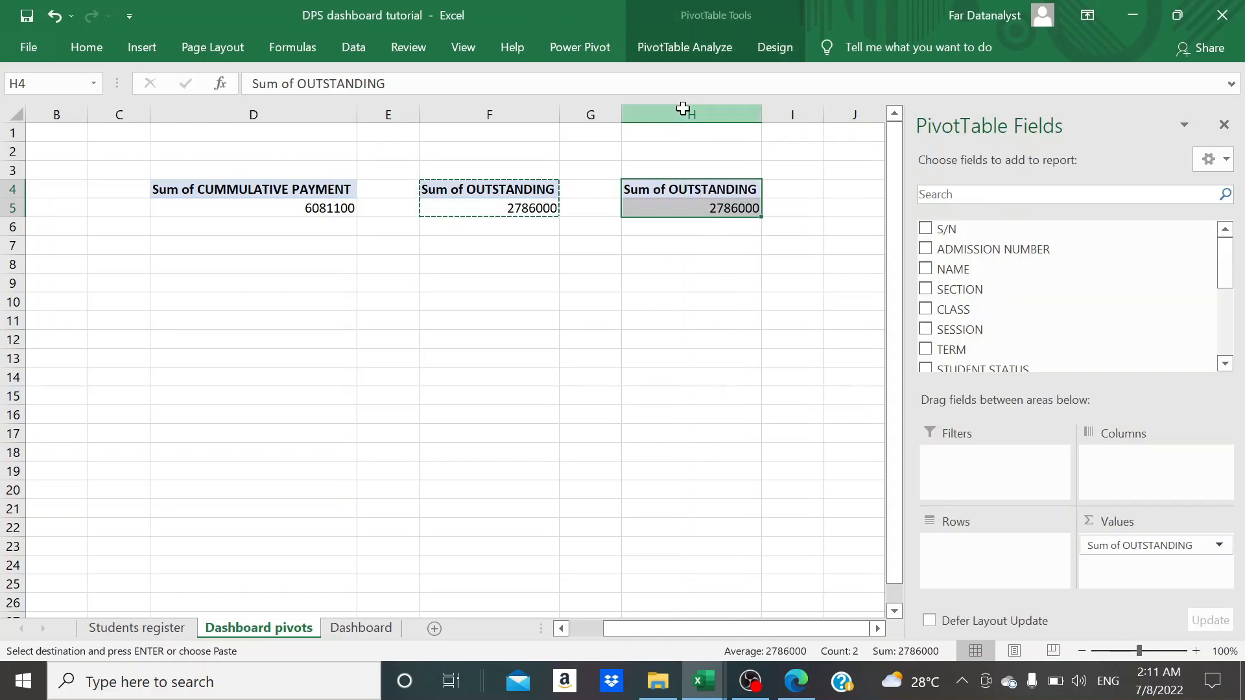
# - Replace the OUTSTANDING value in the PivotTable at H4 with the sum of NET PAYABLE
pyautogui.moveTo(681, 108); pyautogui.dragTo(854, 115)
pyautogui.click(736, 208)
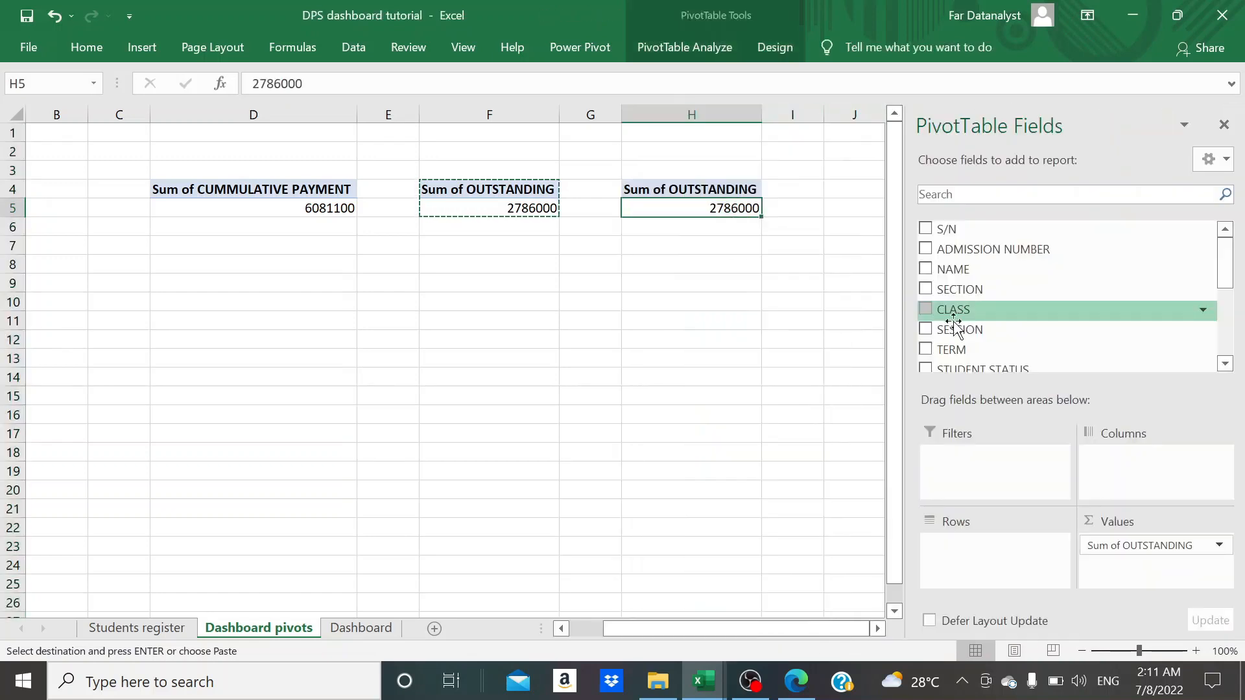
pyautogui.moveTo(1096, 545); pyautogui.dragTo(778, 448)
pyautogui.scroll(-4, 983, 347)
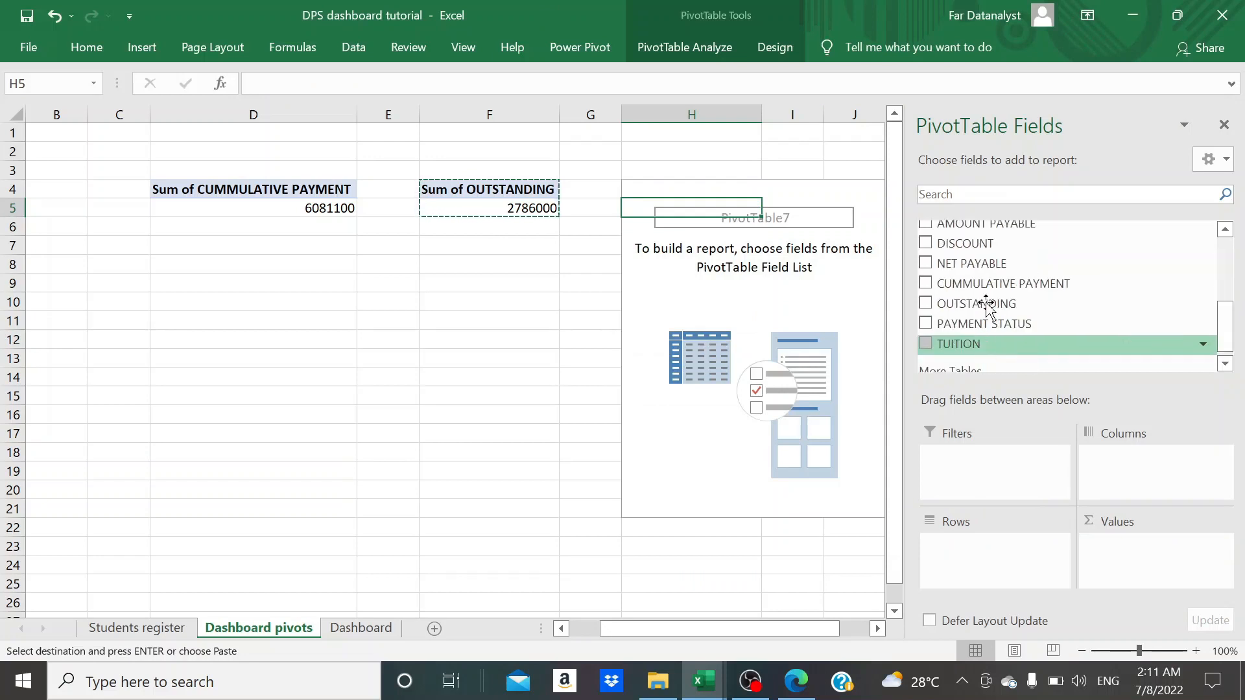
pyautogui.moveTo(991, 264); pyautogui.dragTo(1133, 544)
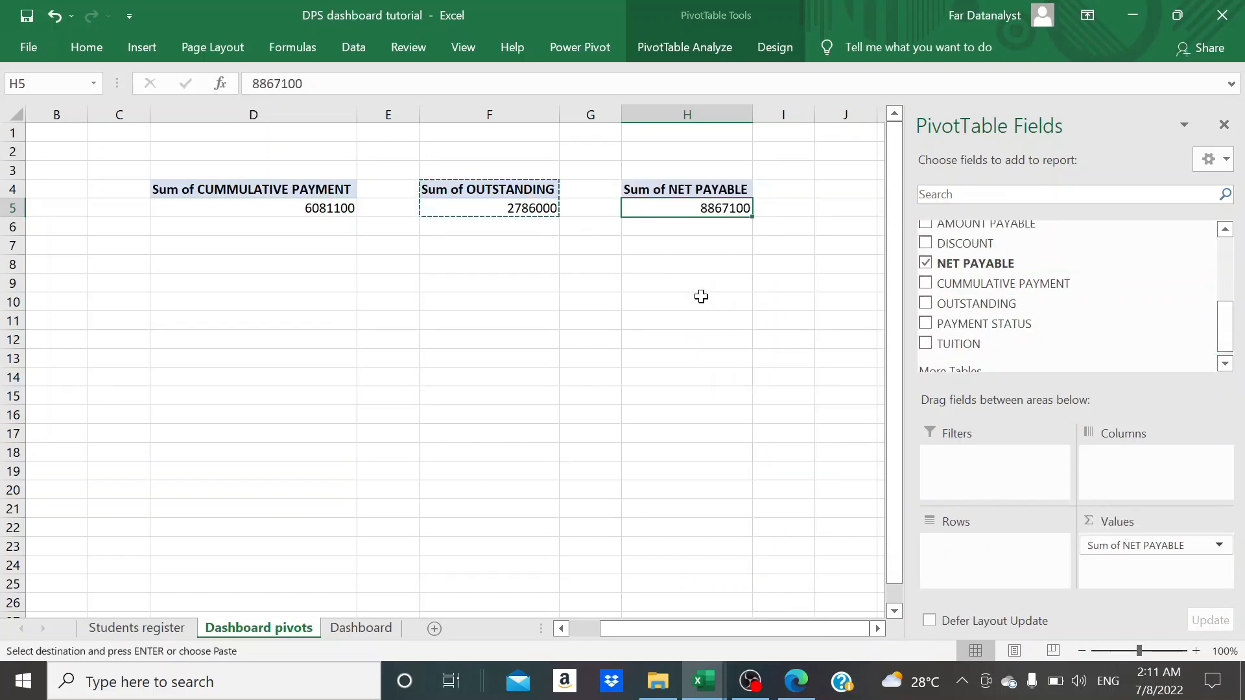
pyautogui.press('Escape')
# - Name the outstanding total cell F5 Outstanding
pyautogui.click(517, 206)
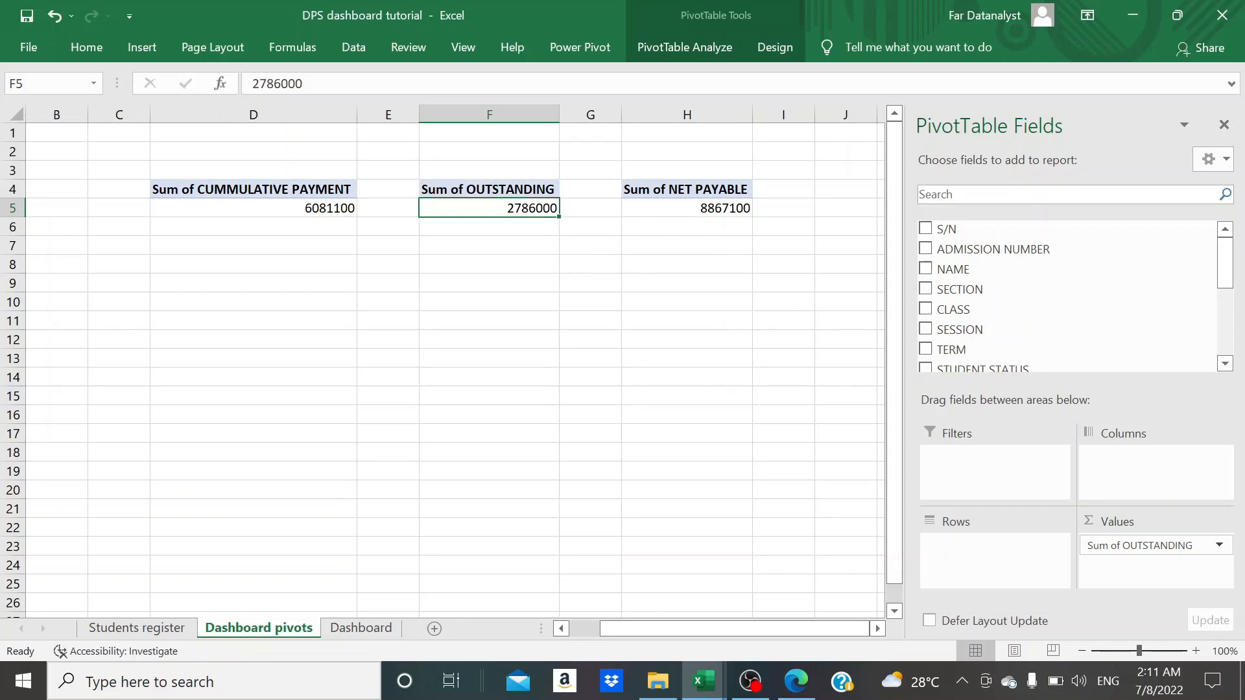
pyautogui.click(49, 84)
pyautogui.write('Outstanding')
pyautogui.press('Return')
# - Define a name for the total cell H5 after its net payable field
pyautogui.click(661, 208)
pyautogui.click(49, 83)
pyautogui.write('Ne')
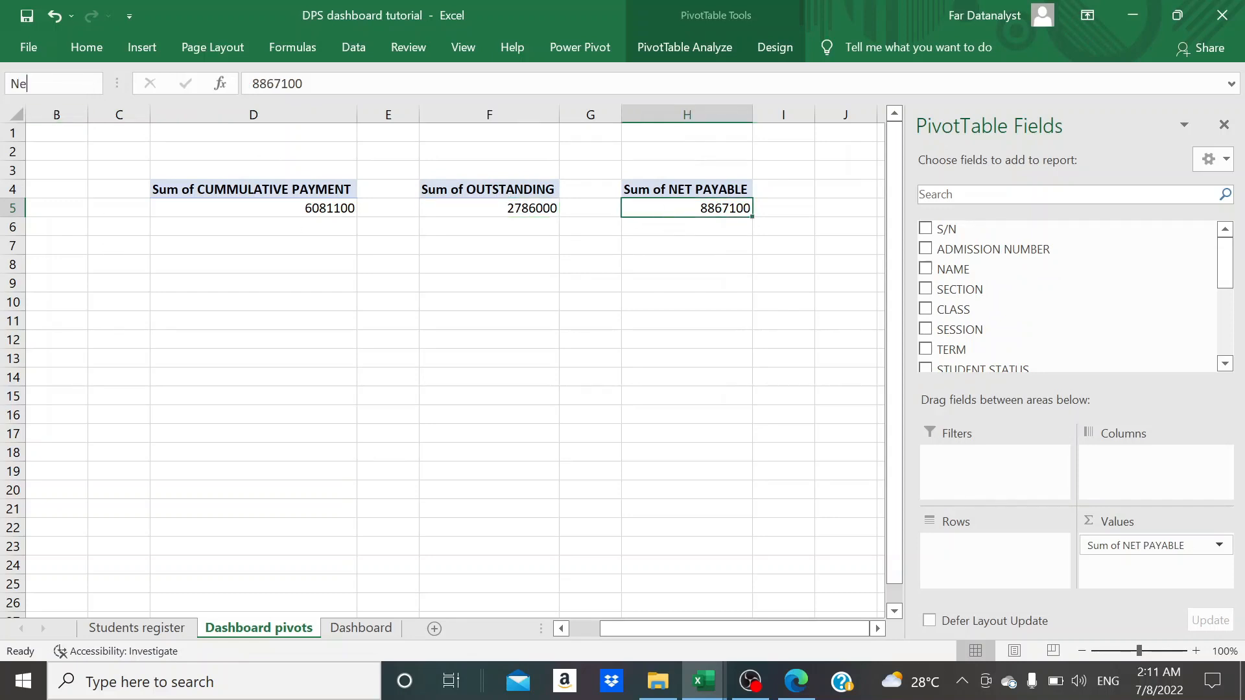
pyautogui.write('t payable')
pyautogui.press('Return')
# - On the Dashboard sheet, extend the black rectangle further over the green strip and narrow the pale rounded rectangle
pyautogui.click(362, 628)
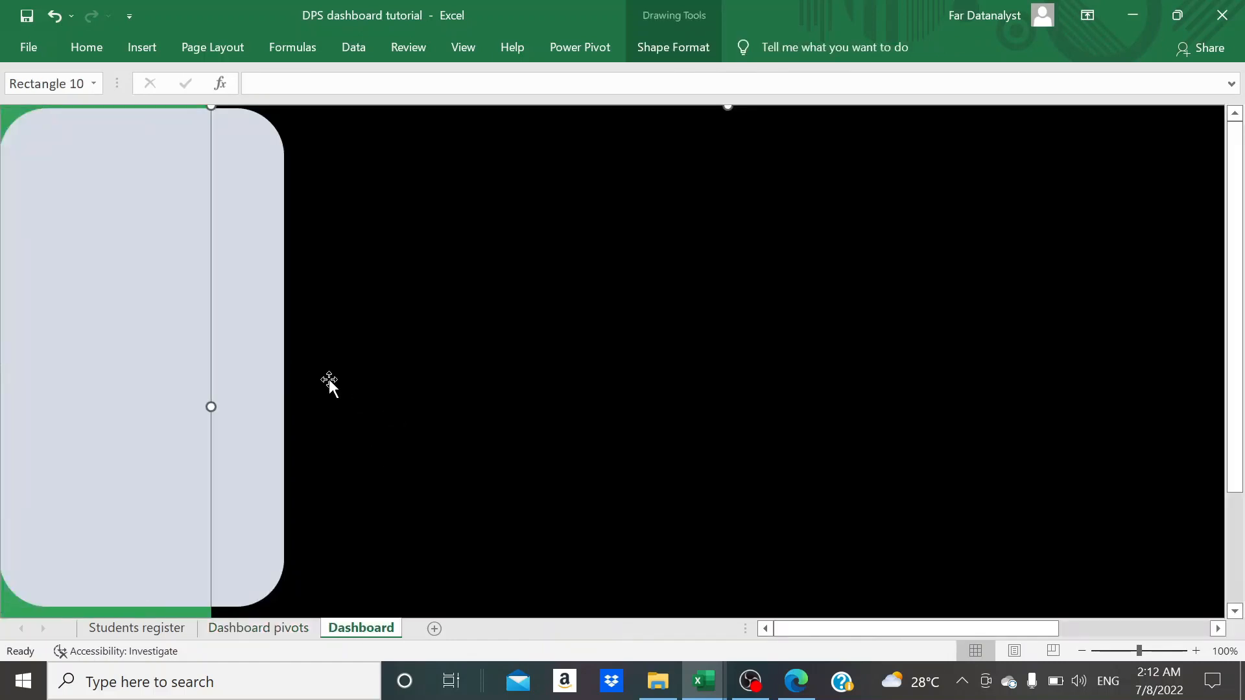
pyautogui.click(233, 355)
pyautogui.moveTo(284, 356); pyautogui.dragTo(234, 357)
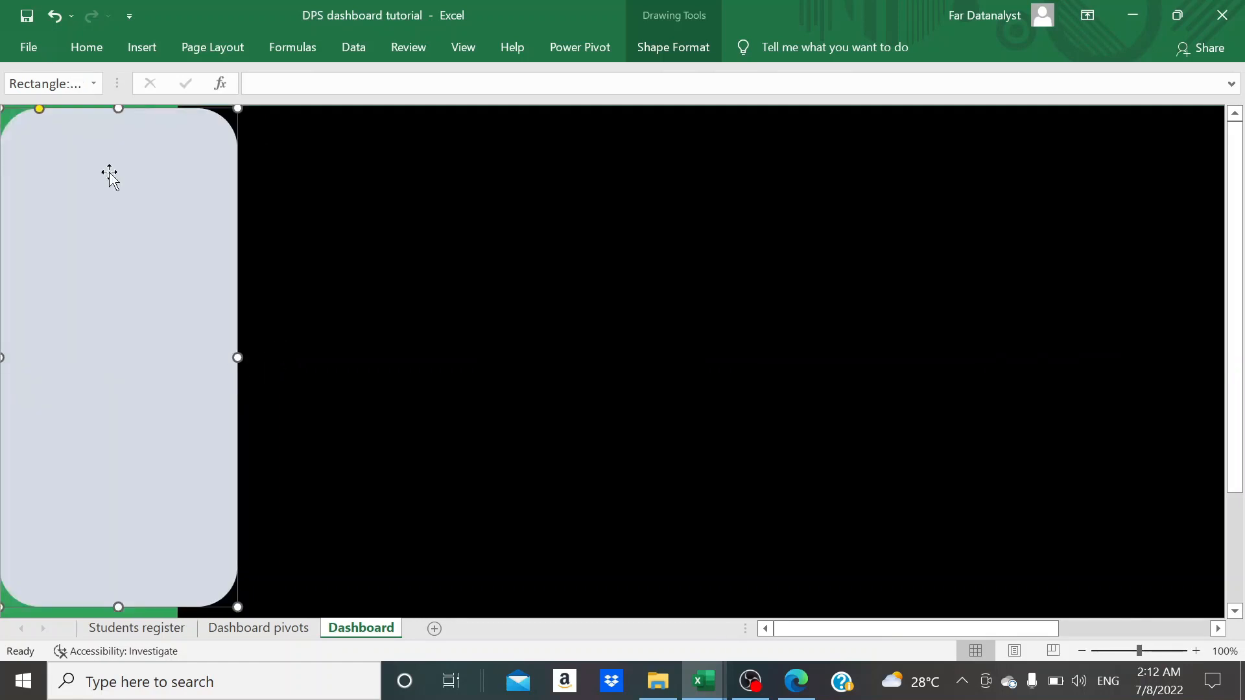
# - Insert a small text box near the upper end of the pale rounded rectangle
pyautogui.click(86, 53)
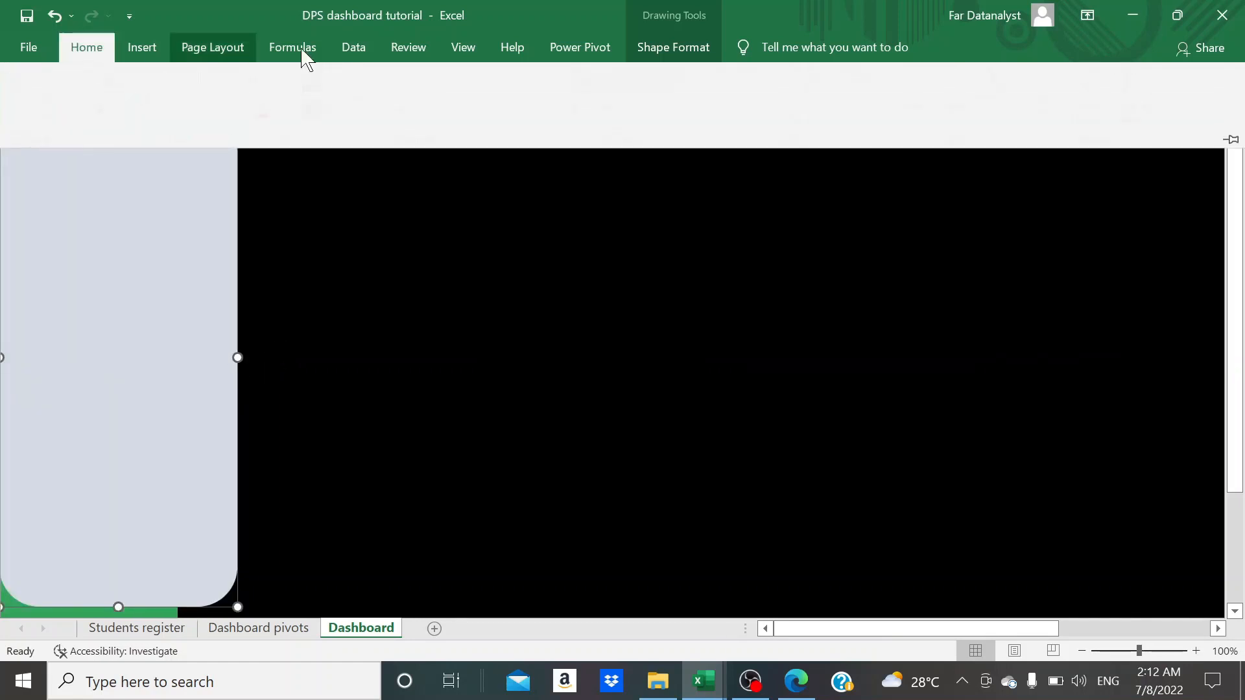
pyautogui.click(139, 55)
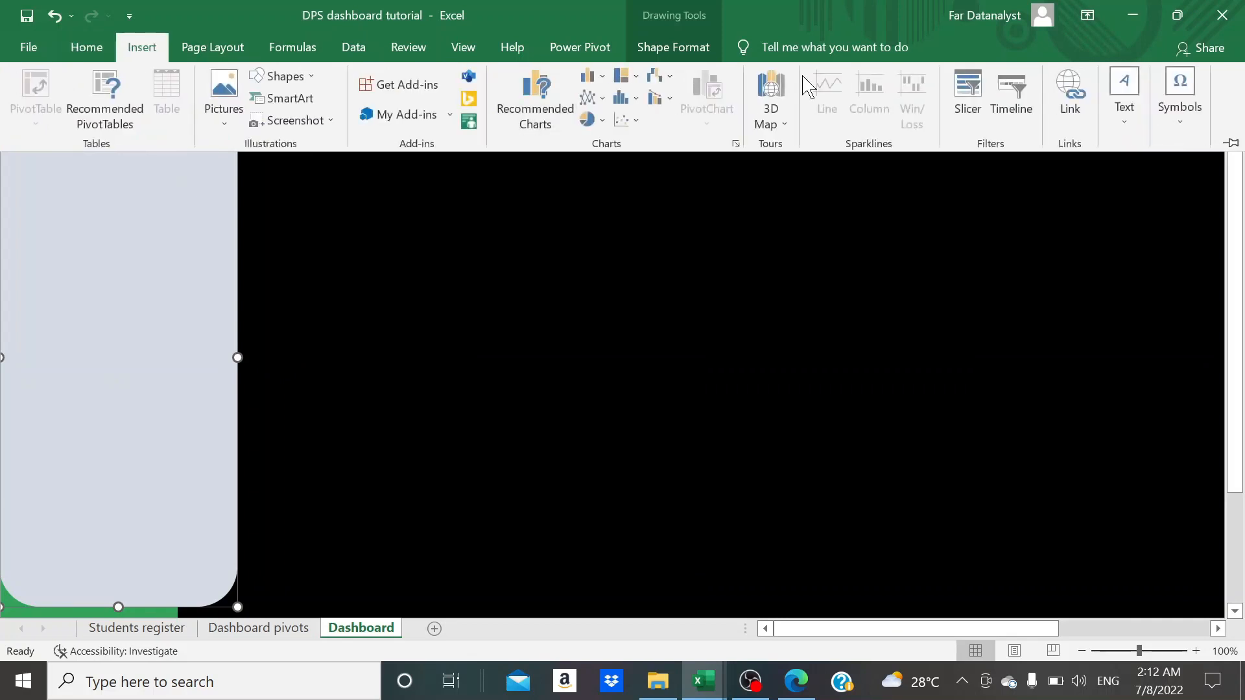
pyautogui.click(1145, 127)
pyautogui.click(1022, 206)
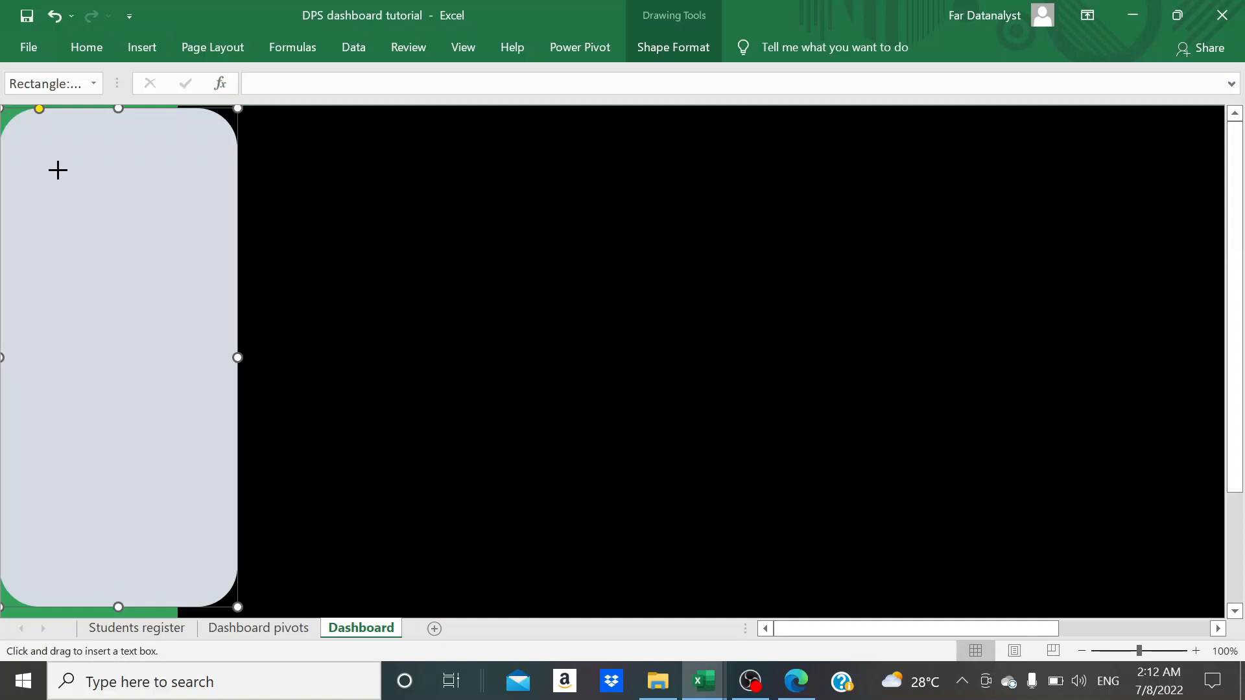
pyautogui.moveTo(46, 158); pyautogui.dragTo(113, 195)
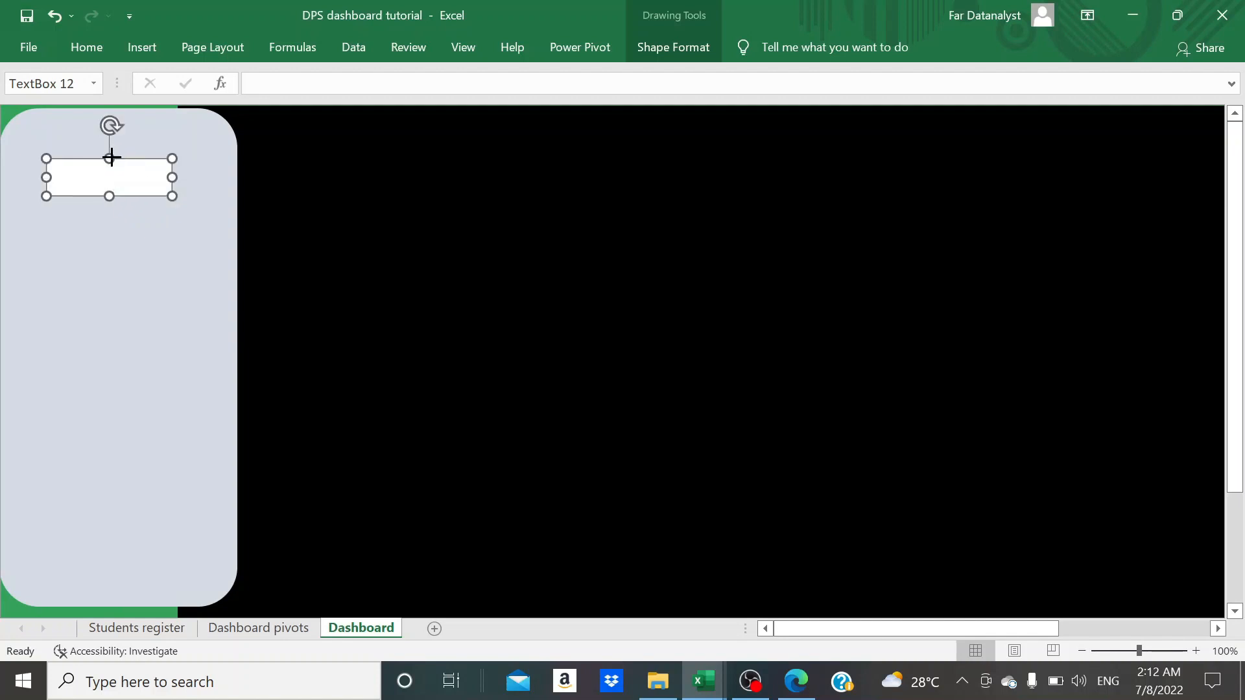
# - Link the text box to the named cell with the formula =Cummulative_payment
pyautogui.click(256, 84)
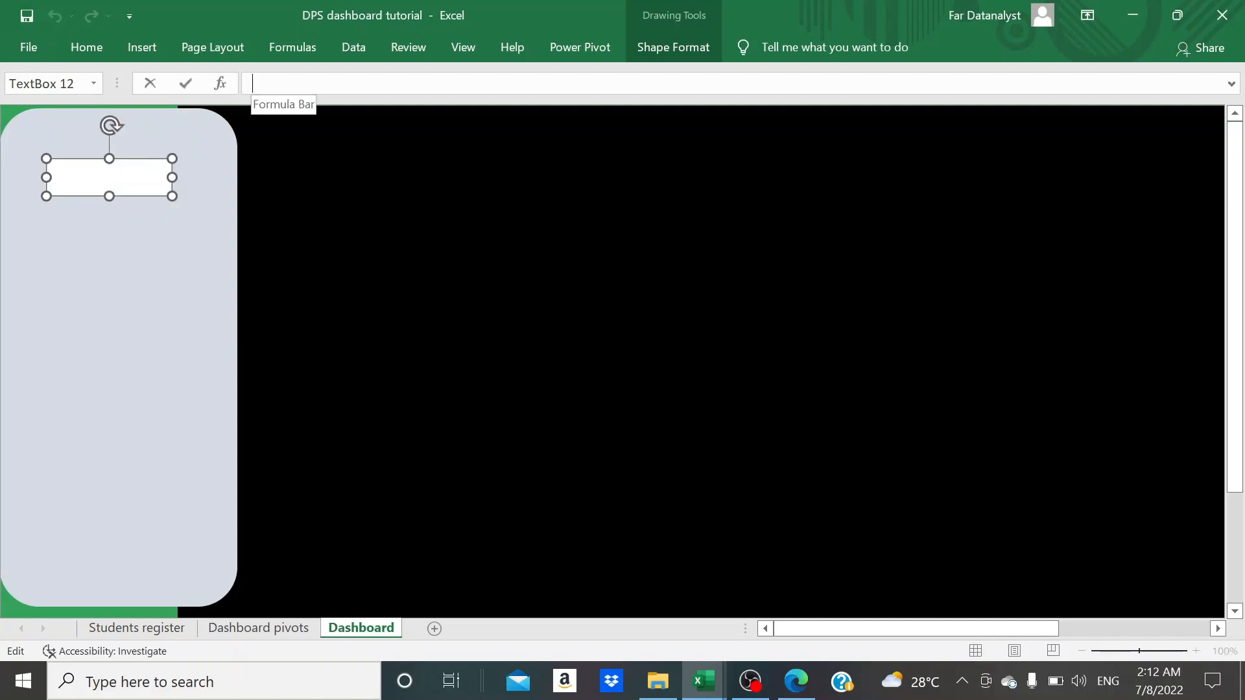
pyautogui.write('=')
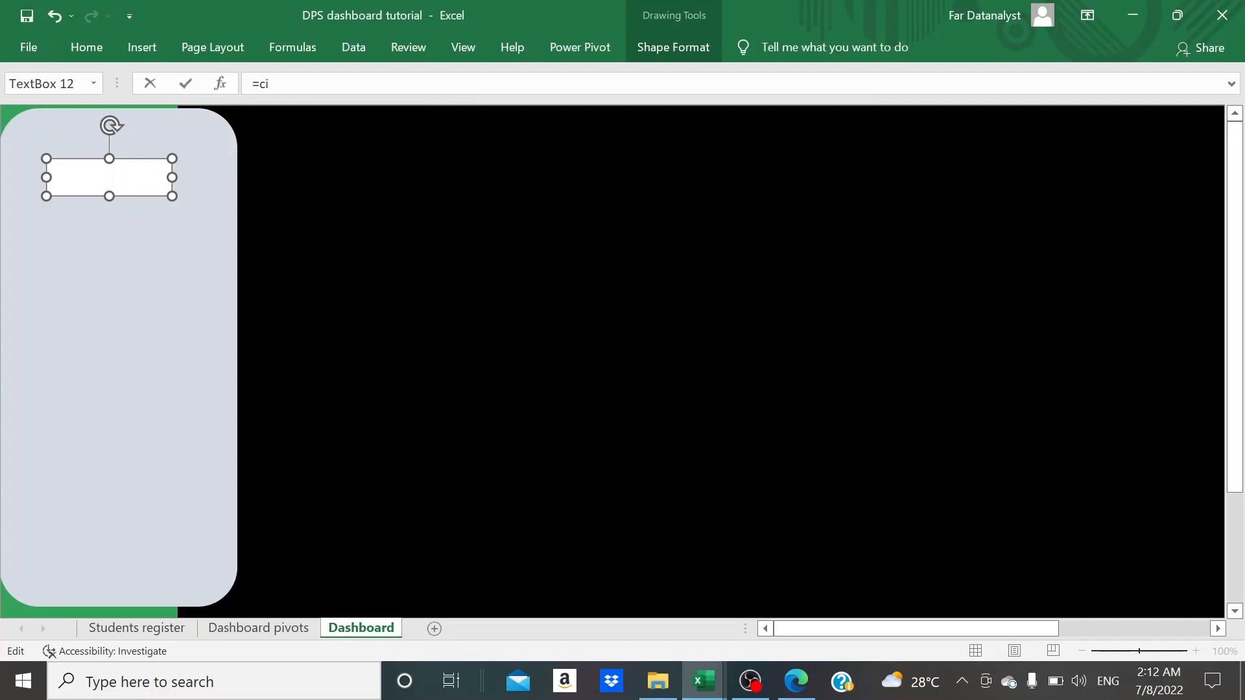
pyautogui.write('cum')
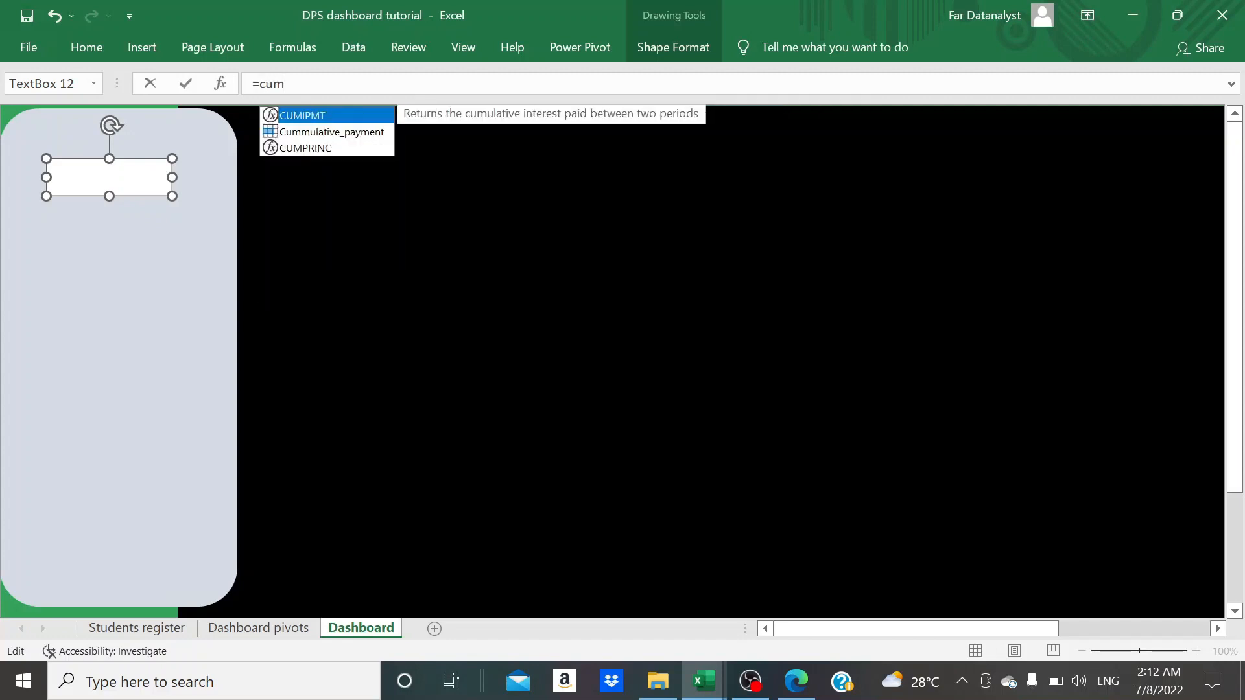
pyautogui.click(343, 133)
pyautogui.doubleClick(340, 131)
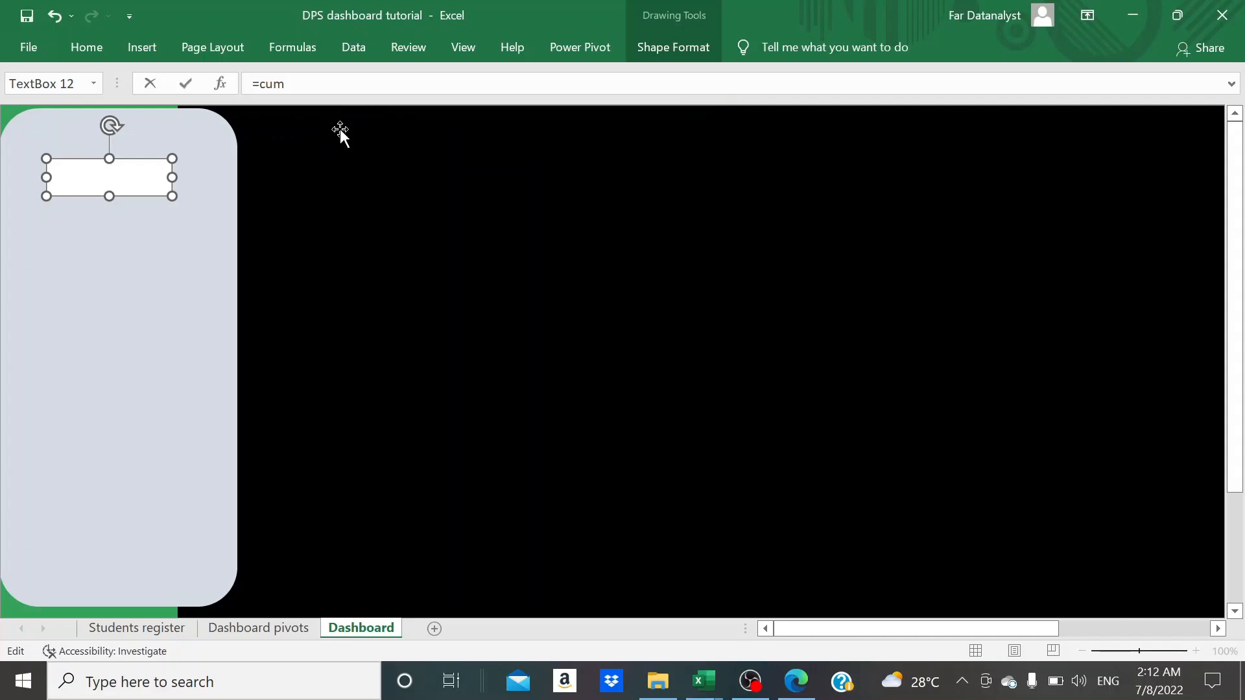
pyautogui.press('Return')
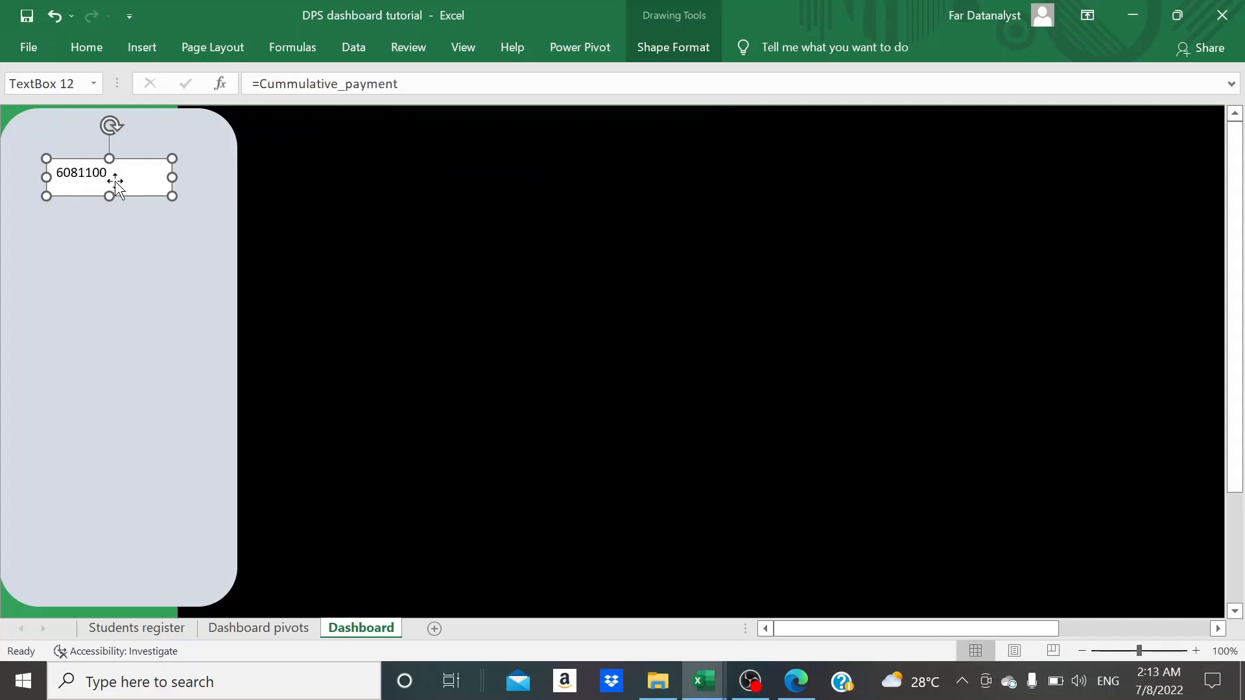
# - Shrink the linked text box to fit its number and place two copies of it spaced below
pyautogui.moveTo(175, 178); pyautogui.dragTo(89, 186)
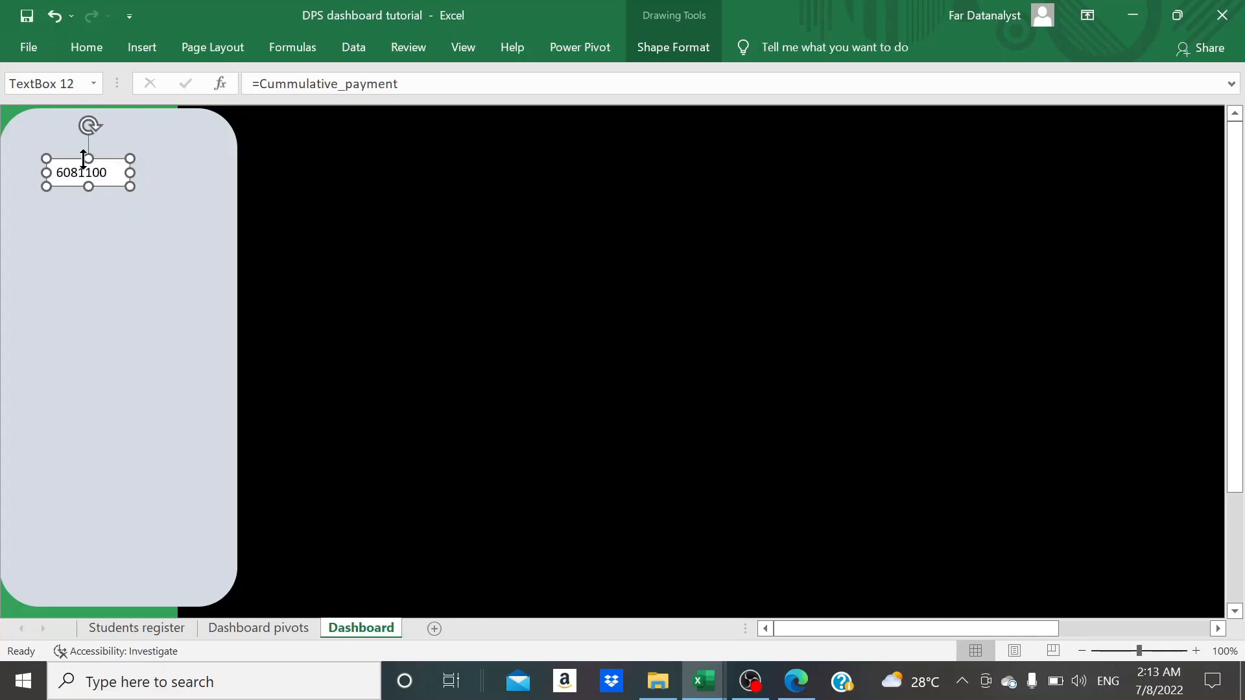
pyautogui.click(111, 283)
pyautogui.hotkey('ctrl', 'v')
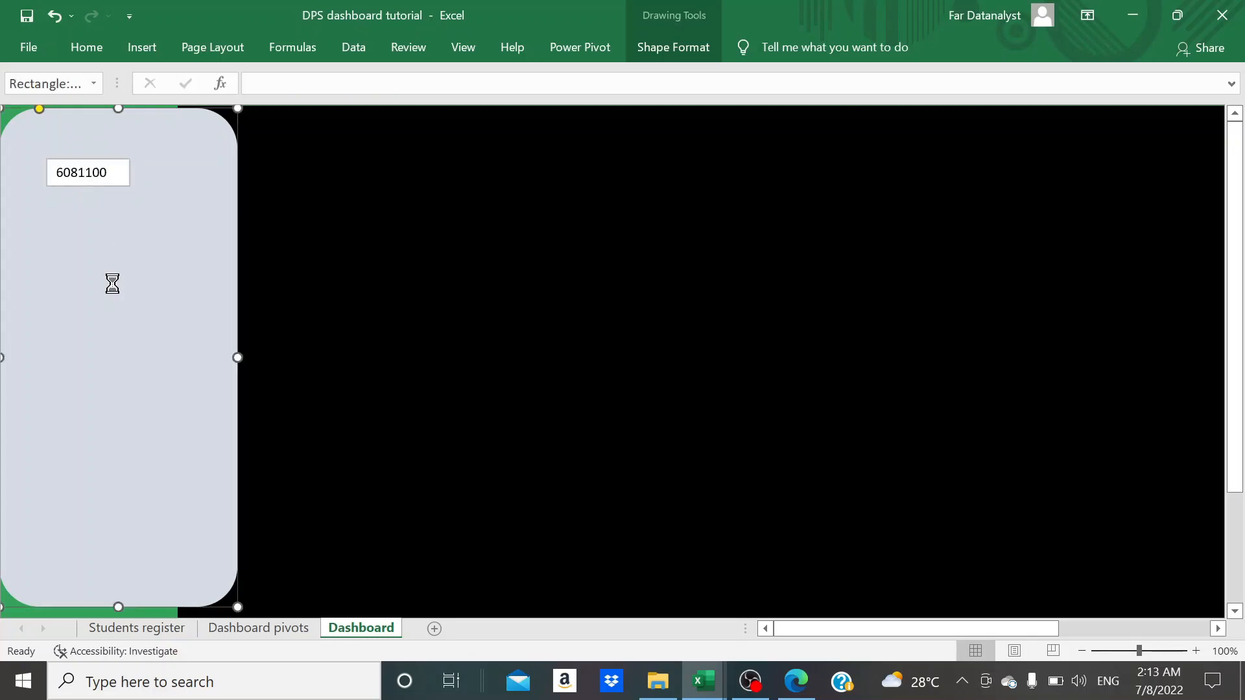
pyautogui.moveTo(67, 116); pyautogui.dragTo(124, 343)
pyautogui.hotkey('ctrl', 'v')
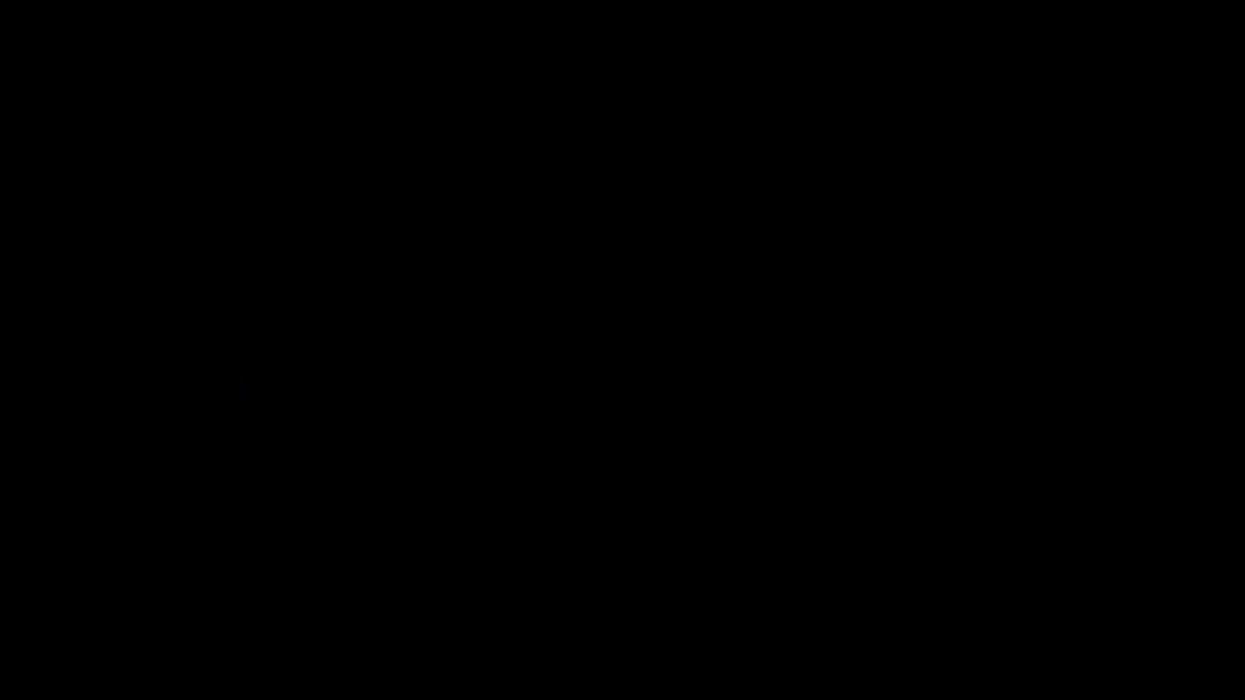
# - Relink the middle text box on the pale panel to the named cell with the formula =Outstanding
pyautogui.click(122, 258)
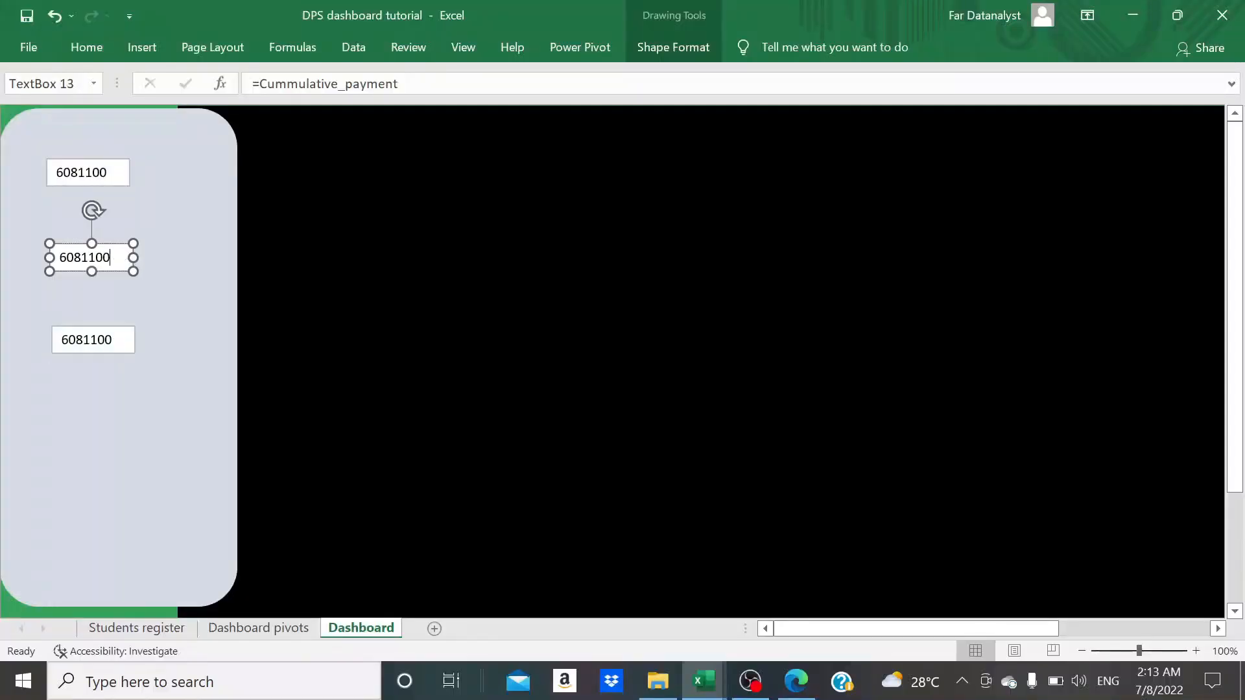
pyautogui.press('BackSpace')
pyautogui.click(403, 85)
pyautogui.press('BackSpace')
pyautogui.press('BackSpace')
pyautogui.press('BackSpace')
pyautogui.press('BackSpace')
pyautogui.press('BackSpace')
pyautogui.press('BackSpace')
pyautogui.press('BackSpace')
pyautogui.press('BackSpace')
pyautogui.press('BackSpace')
pyautogui.press('BackSpace')
pyautogui.press('BackSpace')
pyautogui.press('BackSpace')
pyautogui.press('BackSpace')
pyautogui.press('BackSpace')
pyautogui.press('BackSpace')
pyautogui.press('BackSpace')
pyautogui.press('BackSpace')
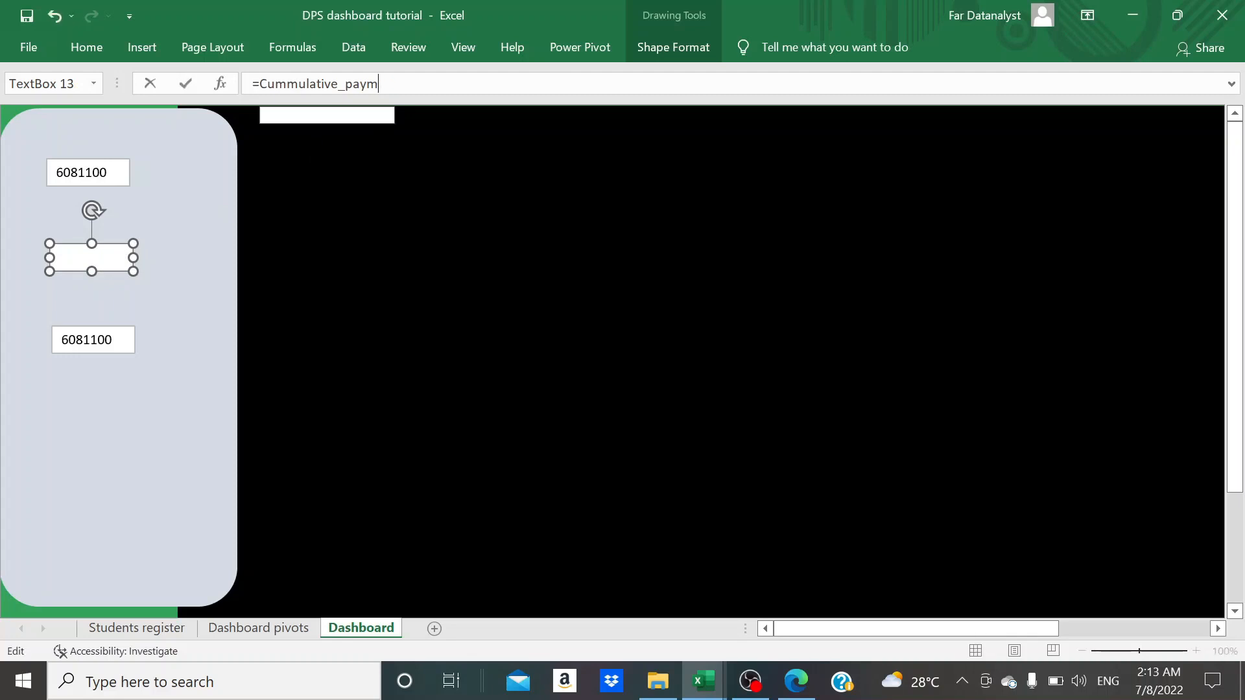
pyautogui.press('BackSpace')
pyautogui.press('BackSpace')
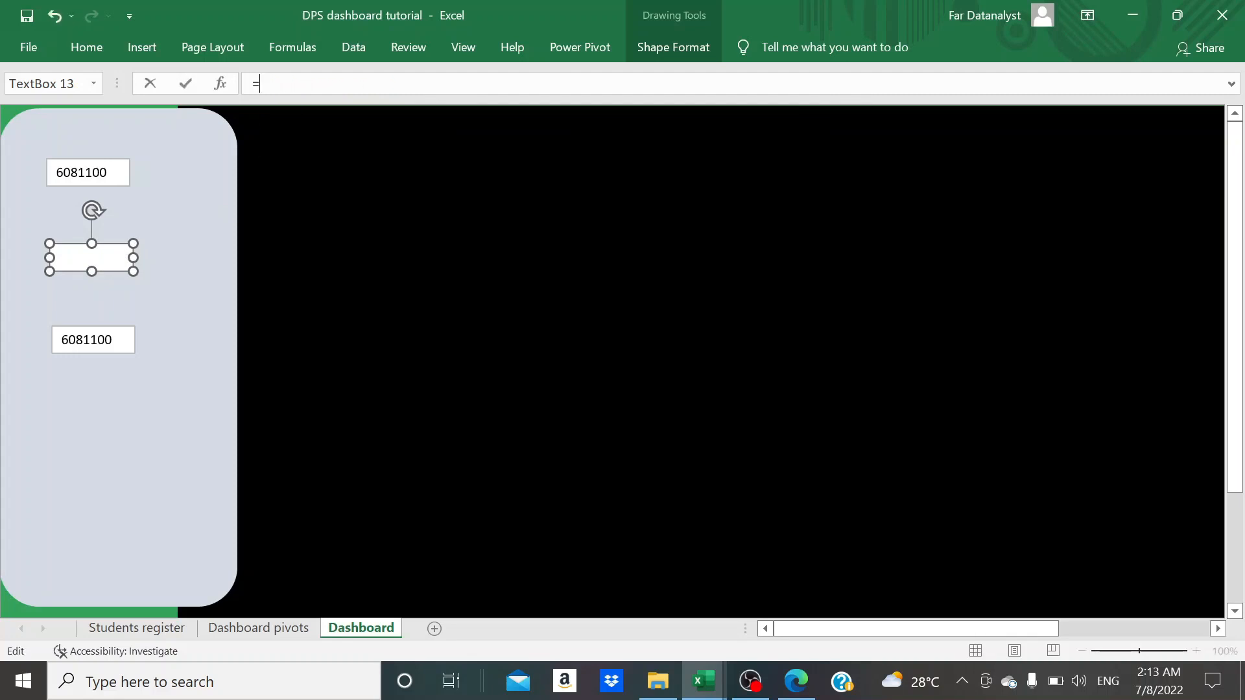
pyautogui.write('ou')
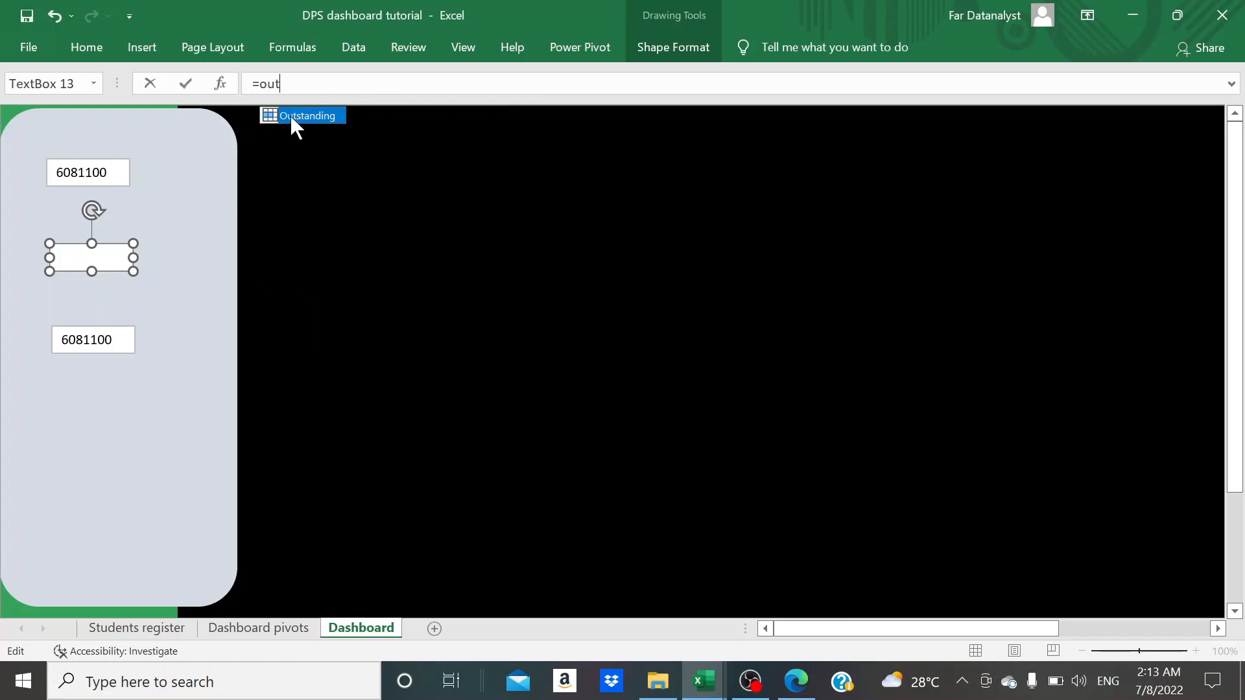
pyautogui.write('t')
pyautogui.doubleClick(297, 116)
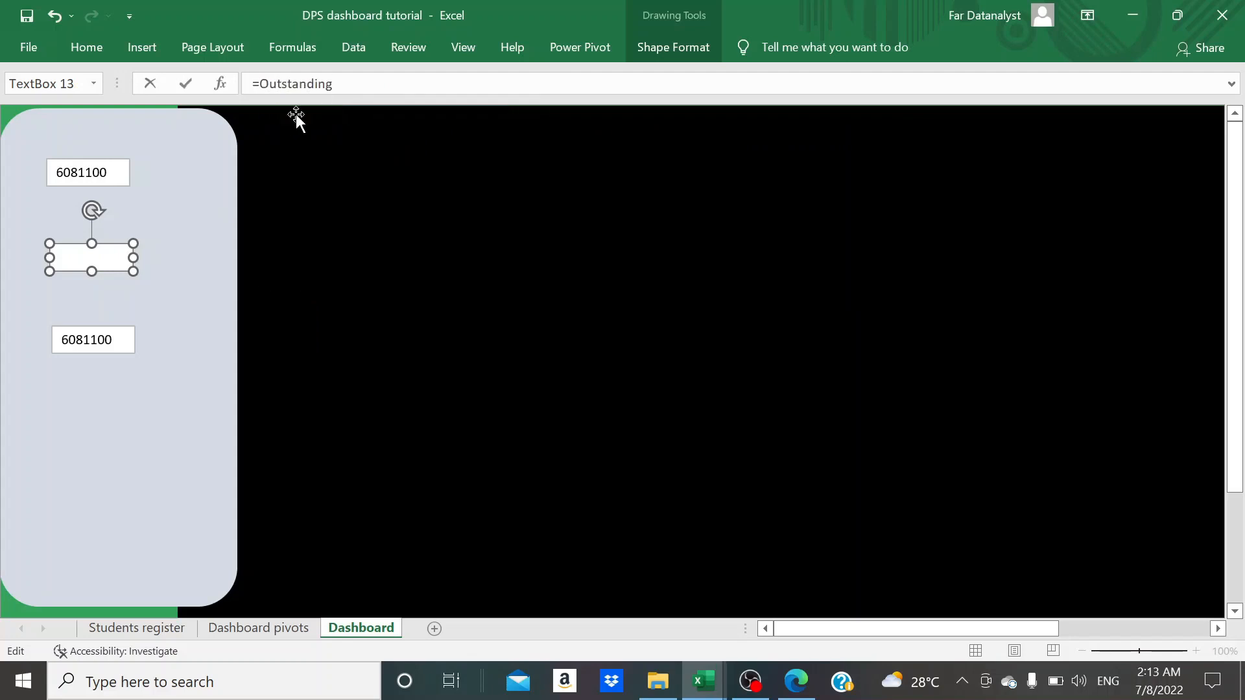
pyautogui.press('Return')
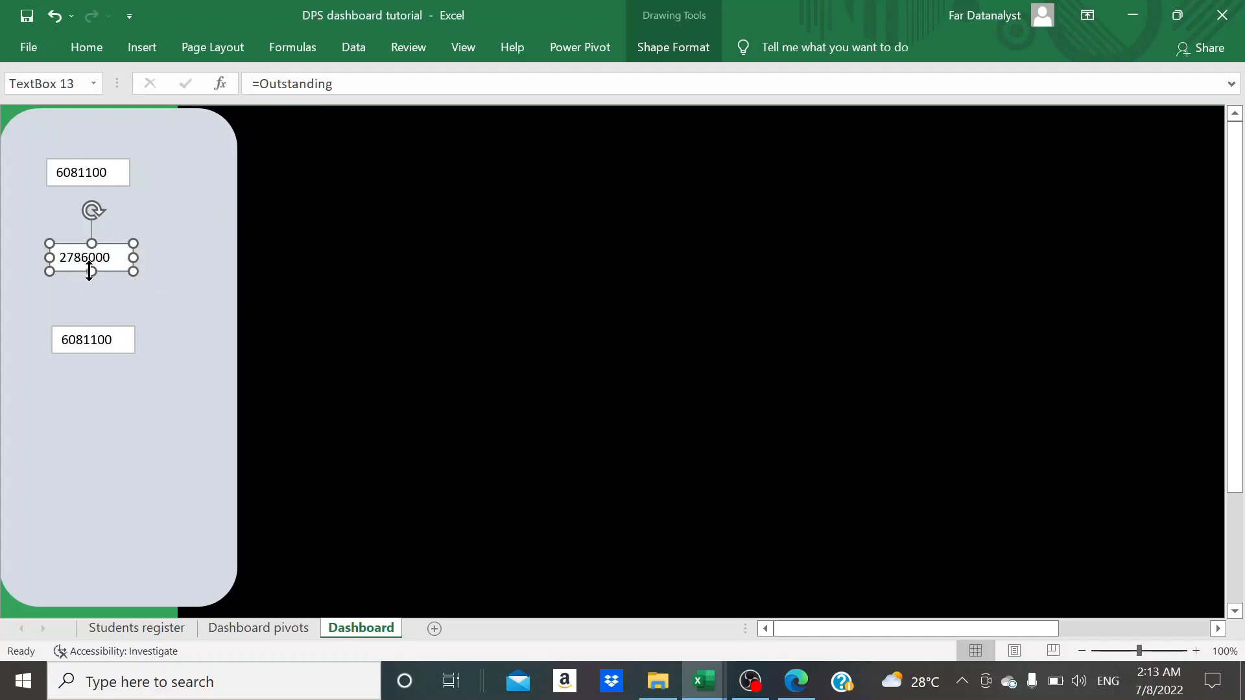
# - Relink the lowest text box on the pale panel to the named cell with the formula =Net_payable
pyautogui.click(111, 345)
pyautogui.click(114, 340)
pyautogui.press('BackSpace')
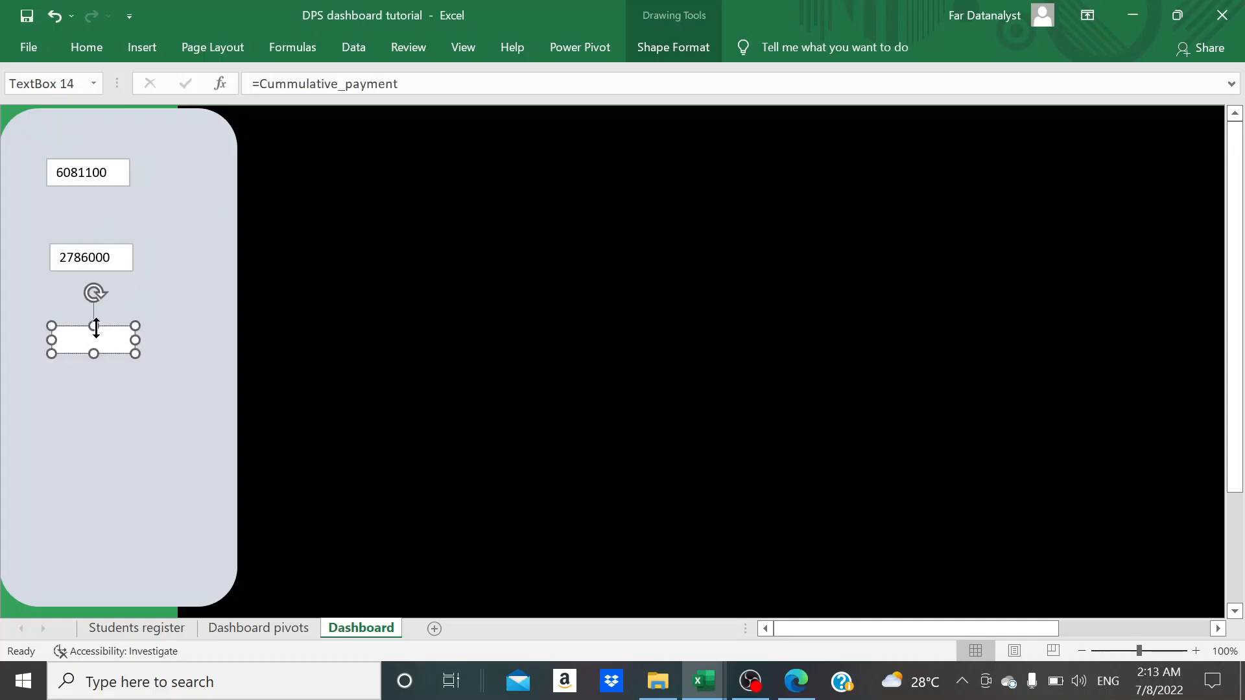
pyautogui.click(403, 84)
pyautogui.press('BackSpace')
pyautogui.press('BackSpace')
pyautogui.press('BackSpace')
pyautogui.press('BackSpace')
pyautogui.press('BackSpace')
pyautogui.press('BackSpace')
pyautogui.press('BackSpace')
pyautogui.press('BackSpace')
pyautogui.press('BackSpace')
pyautogui.press('BackSpace')
pyautogui.press('BackSpace')
pyautogui.press('BackSpace')
pyautogui.press('BackSpace')
pyautogui.press('BackSpace')
pyautogui.press('BackSpace')
pyautogui.press('BackSpace')
pyautogui.press('BackSpace')
pyautogui.press('BackSpace')
pyautogui.press('BackSpace')
pyautogui.write('net')
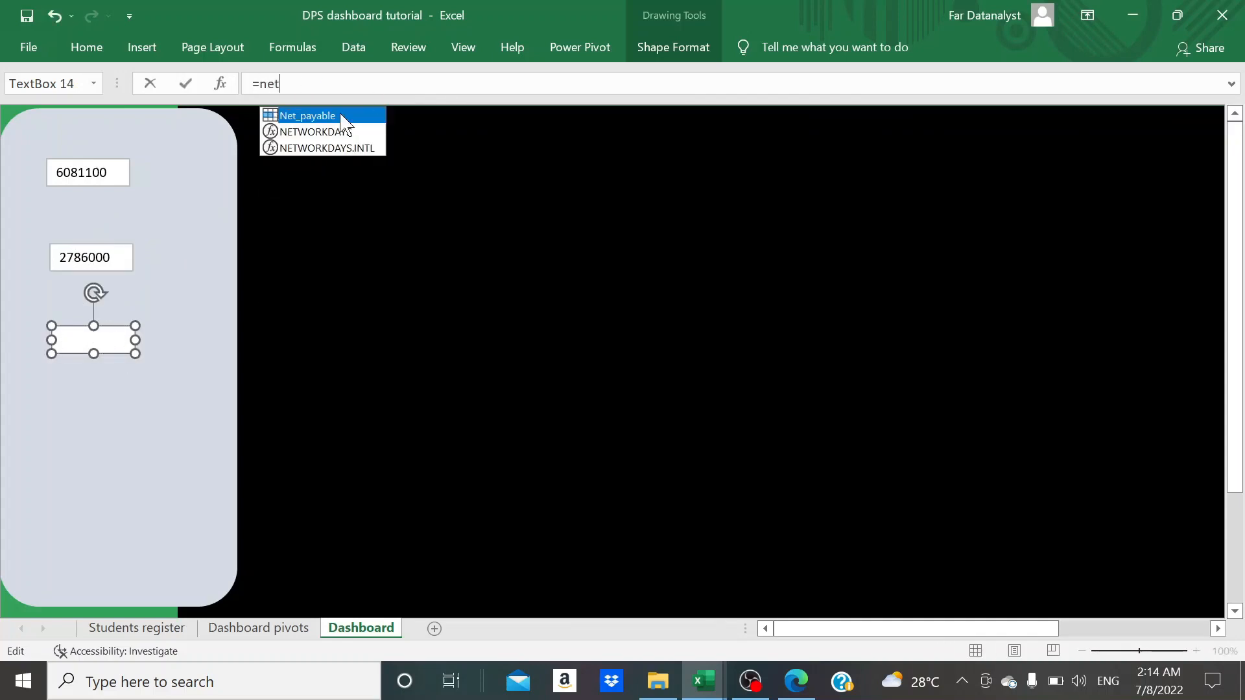
pyautogui.press('Tab')
pyautogui.press('Return')
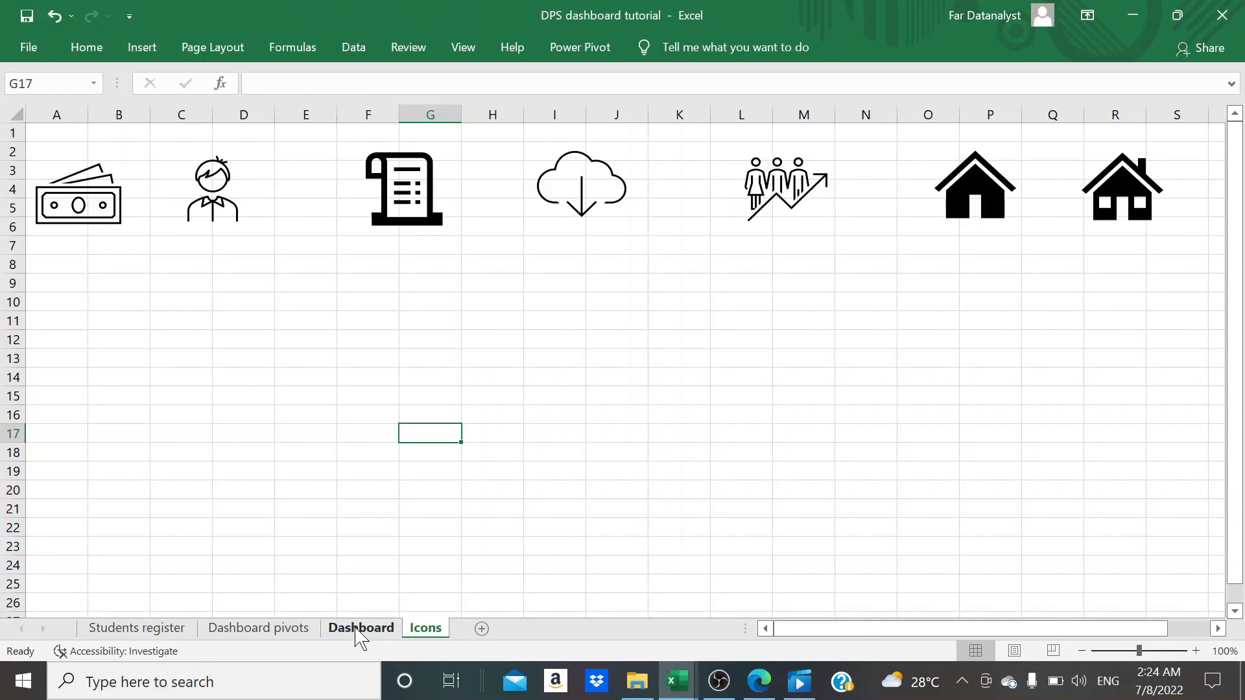
# - On the Dashboard sheet, rearrange the linked text boxes with wider spacing: net payable uppermost, cumulative payment in the middle, outstanding lowest
pyautogui.click(359, 629)
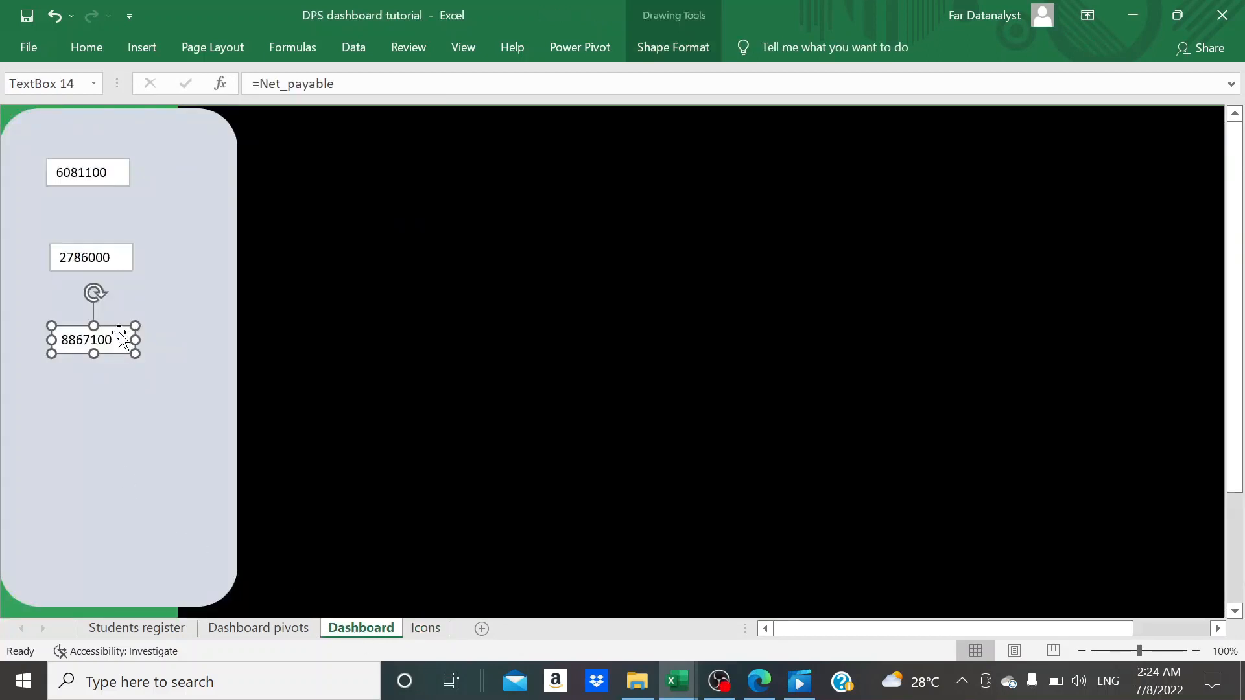
pyautogui.moveTo(119, 333); pyautogui.dragTo(126, 121)
pyautogui.moveTo(121, 122); pyautogui.dragTo(119, 120)
pyautogui.click(96, 166)
pyautogui.moveTo(97, 167); pyautogui.dragTo(98, 182)
pyautogui.moveTo(91, 256); pyautogui.dragTo(78, 399)
pyautogui.moveTo(92, 195); pyautogui.dragTo(83, 279)
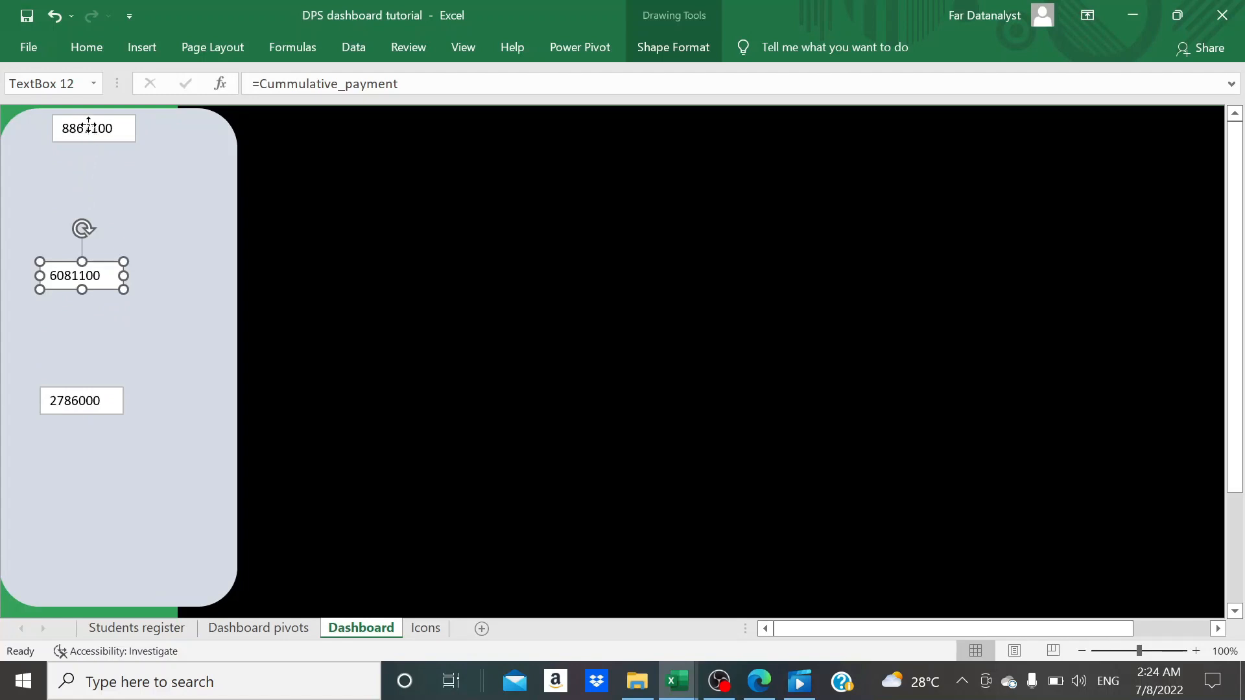
pyautogui.moveTo(87, 132); pyautogui.dragTo(69, 174)
pyautogui.click(94, 496)
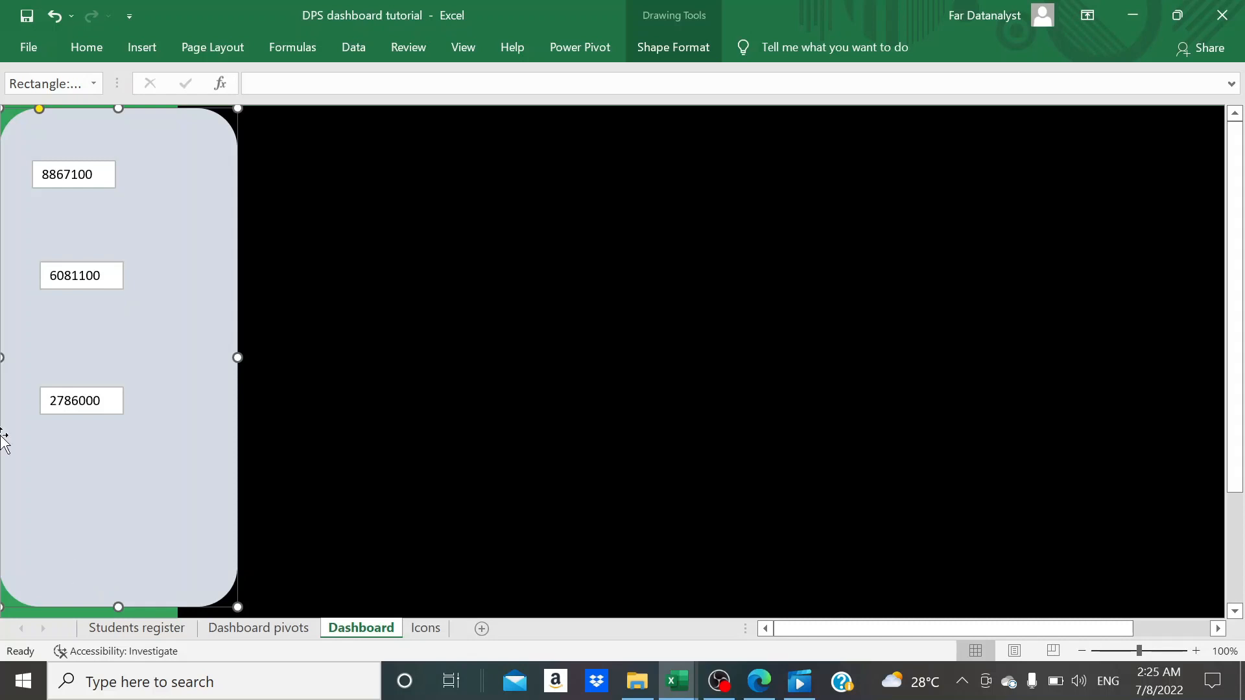
pyautogui.moveTo(90, 176); pyautogui.dragTo(105, 183)
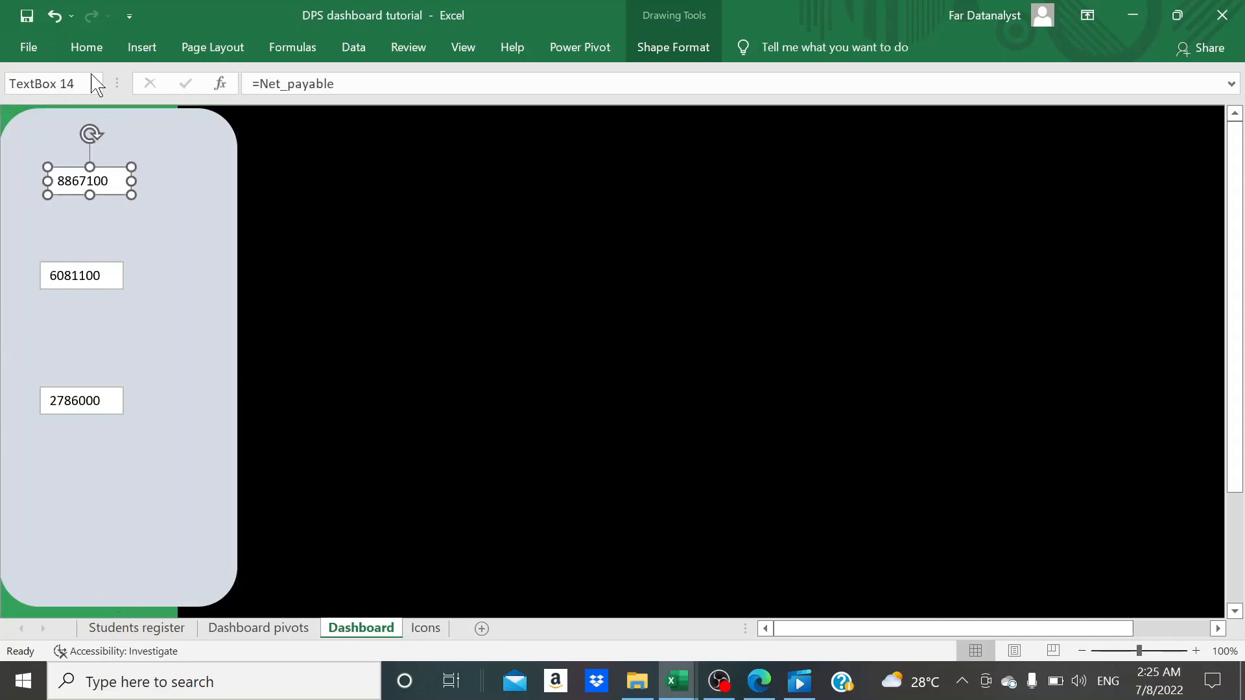
# - Hide the white fill and the outline of the net payable text box so it blends into the pale panel
pyautogui.click(142, 48)
pyautogui.click(93, 49)
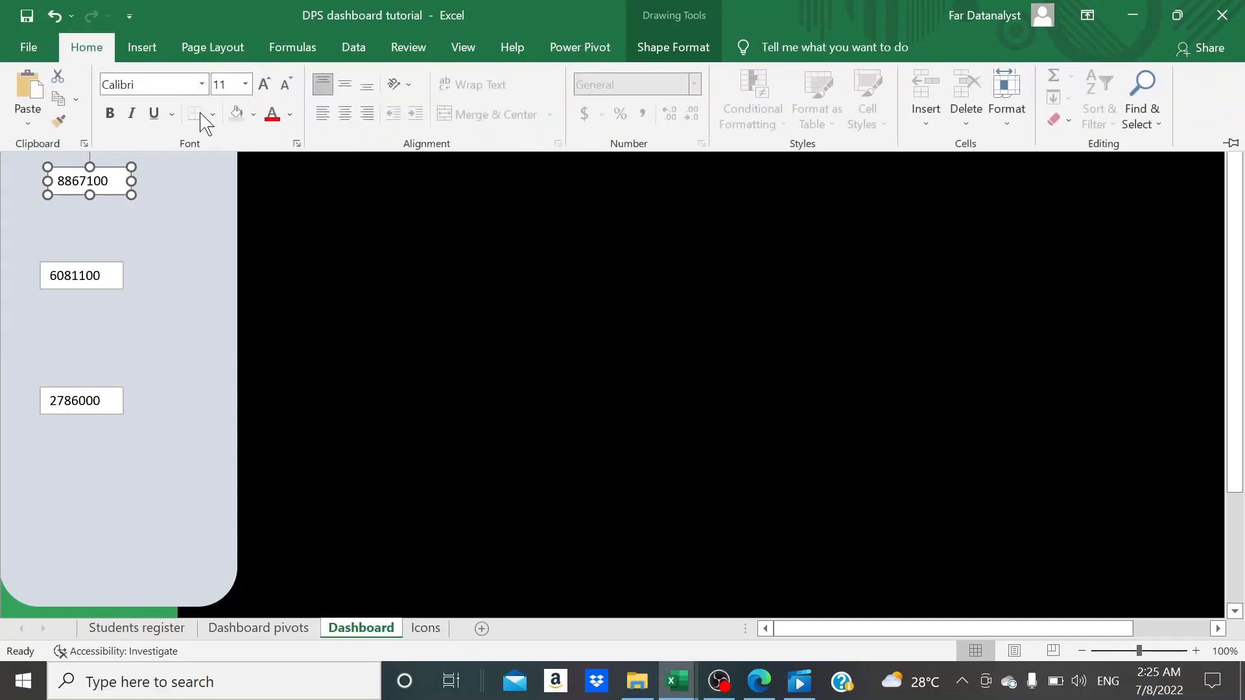
pyautogui.click(235, 117)
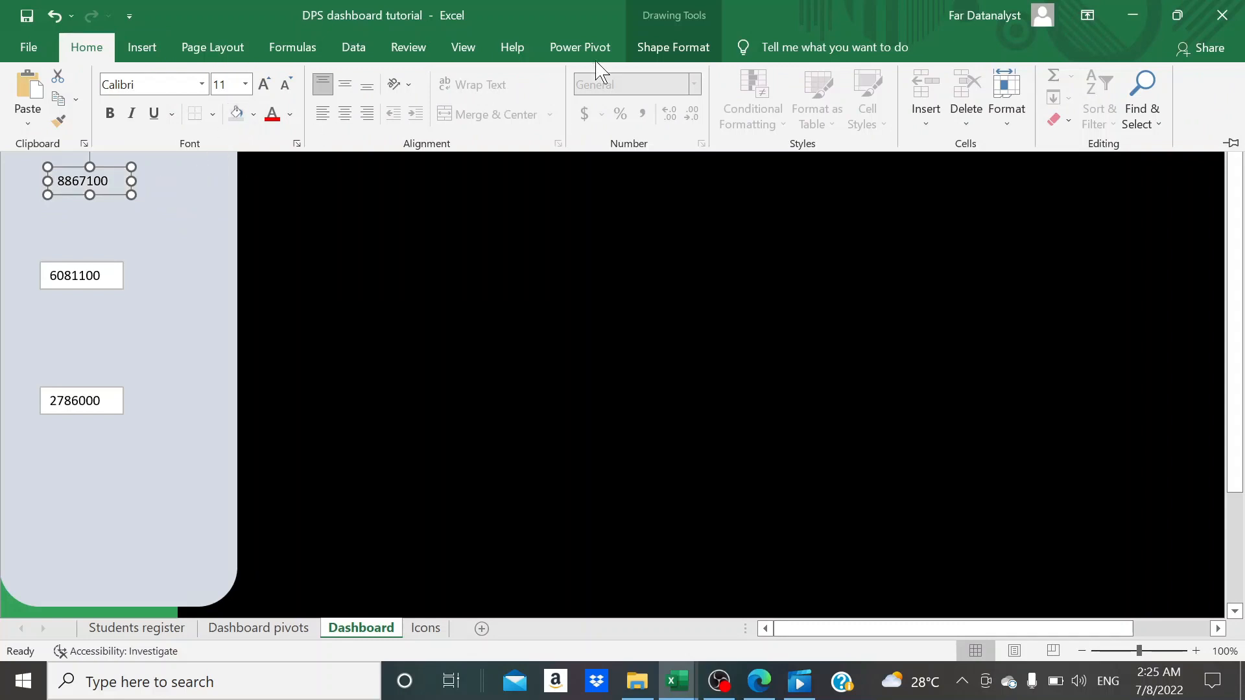
pyautogui.click(690, 39)
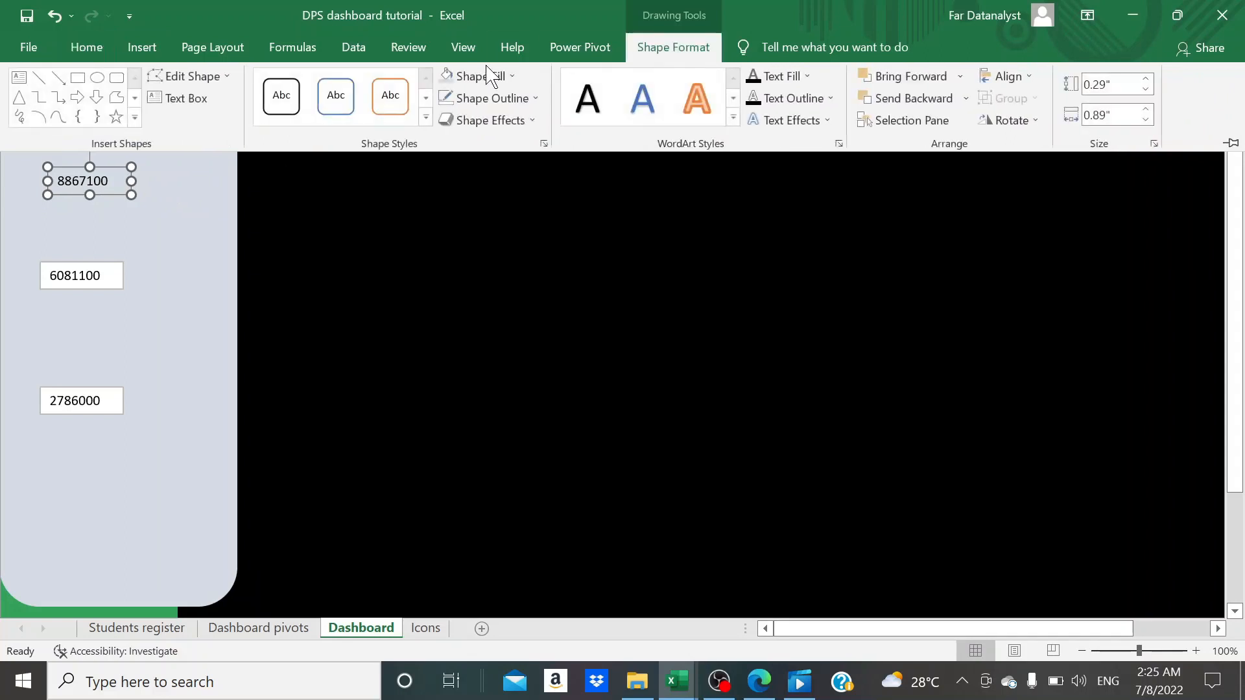
pyautogui.click(498, 99)
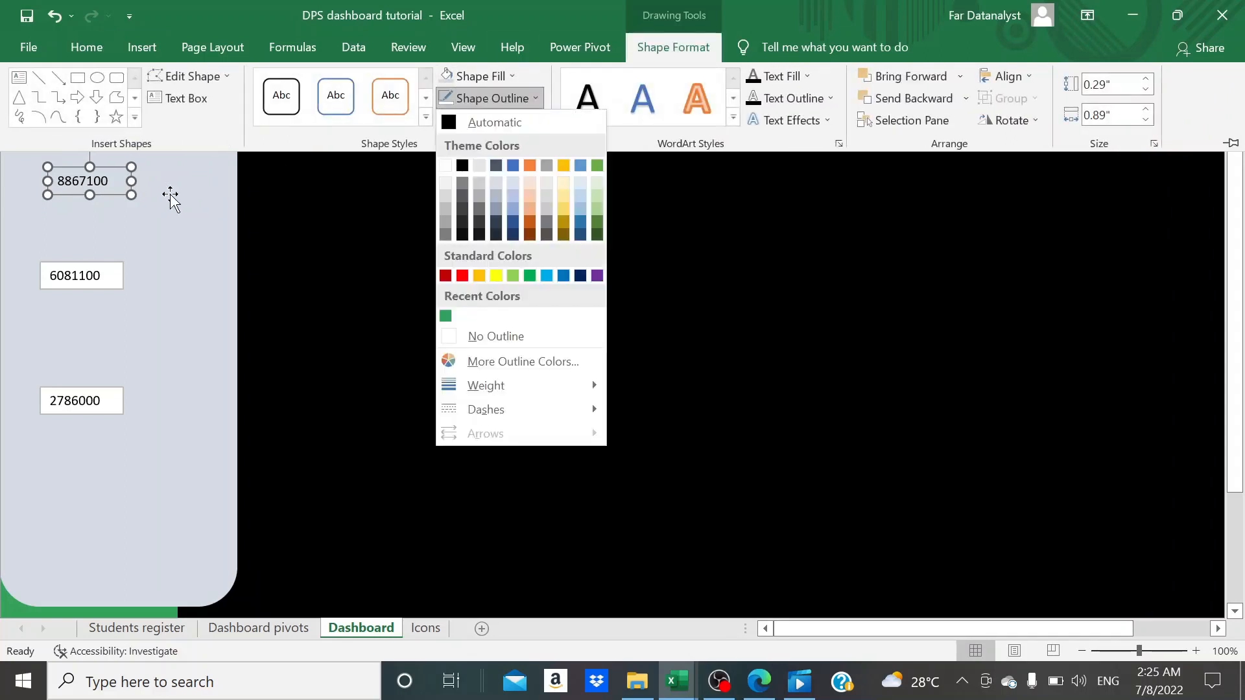
pyautogui.click(454, 101)
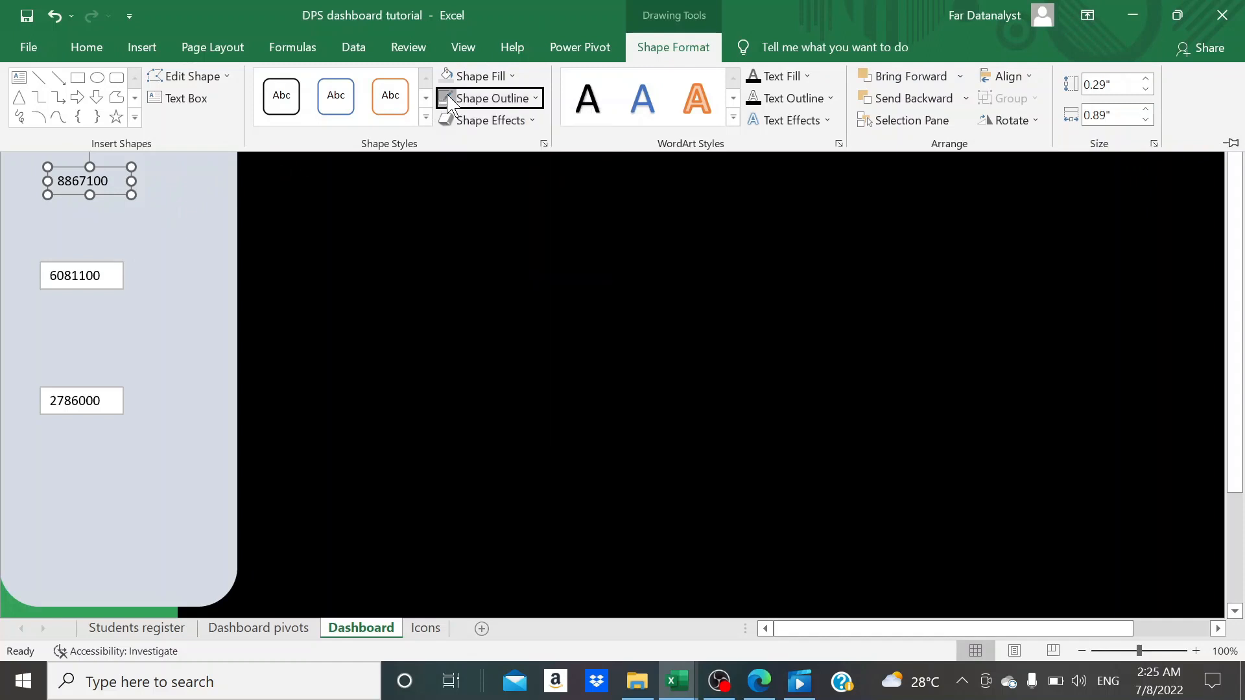
# - Hide the white fill and the outline of the cumulative payment text box in the same way
pyautogui.click(75, 276)
pyautogui.click(75, 276)
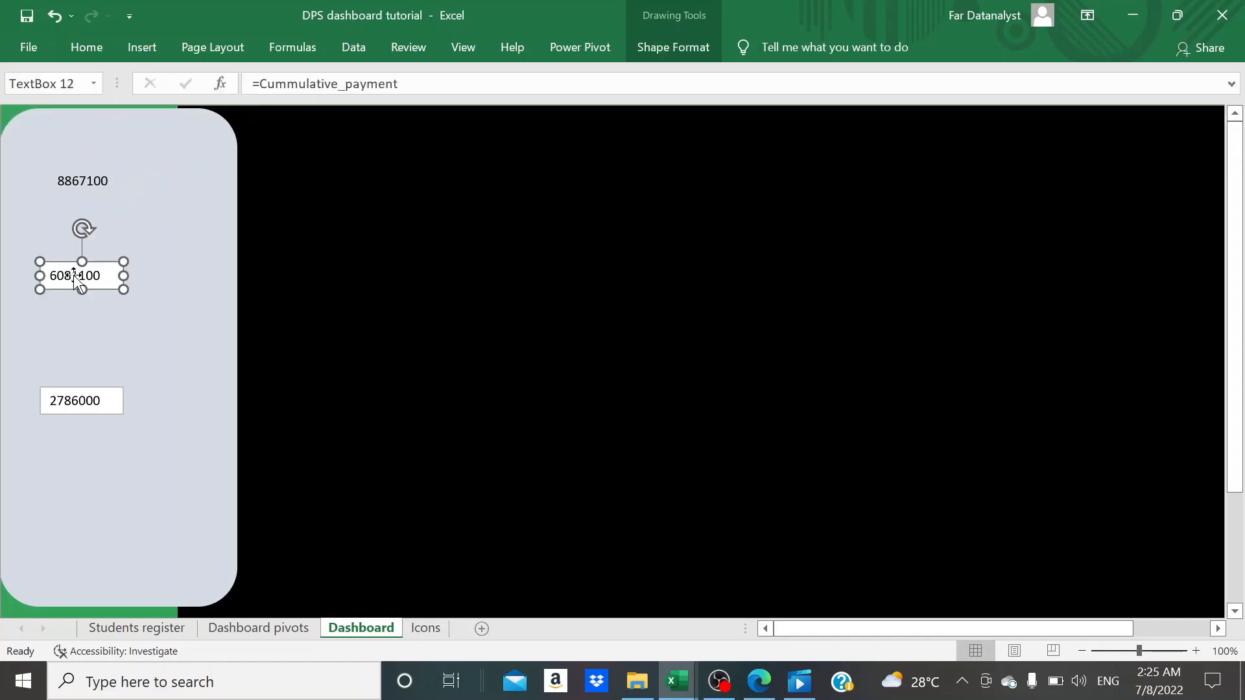
pyautogui.click(91, 49)
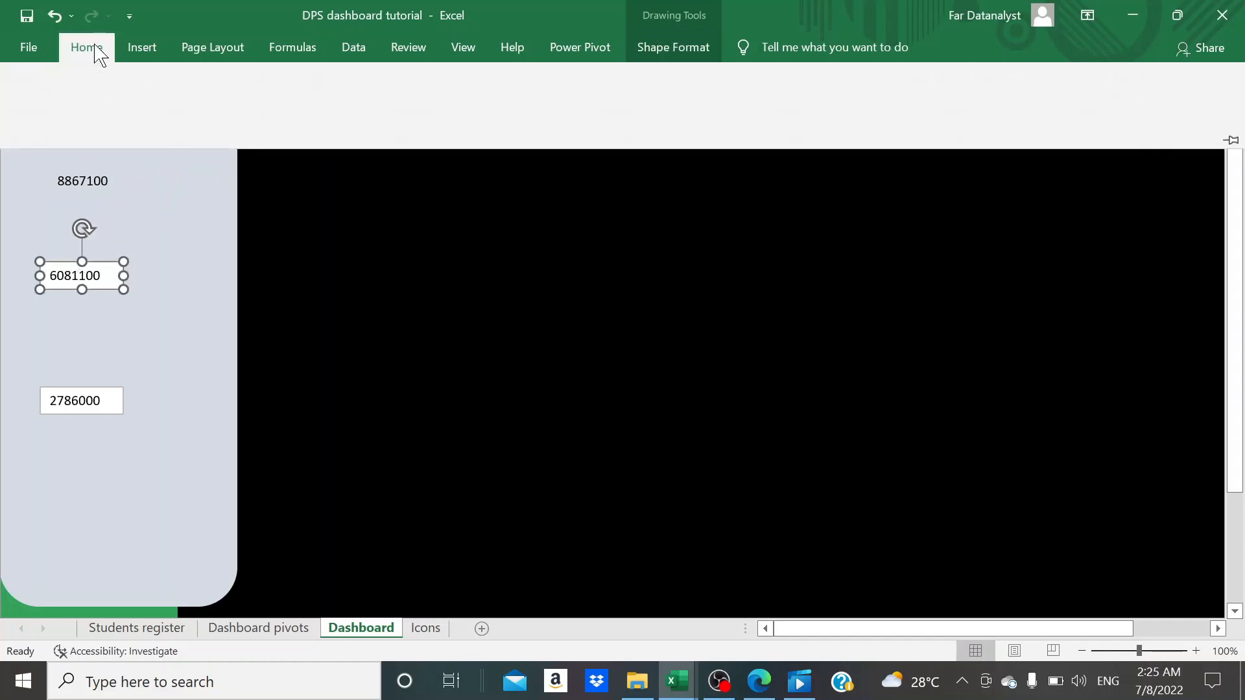
pyautogui.click(661, 52)
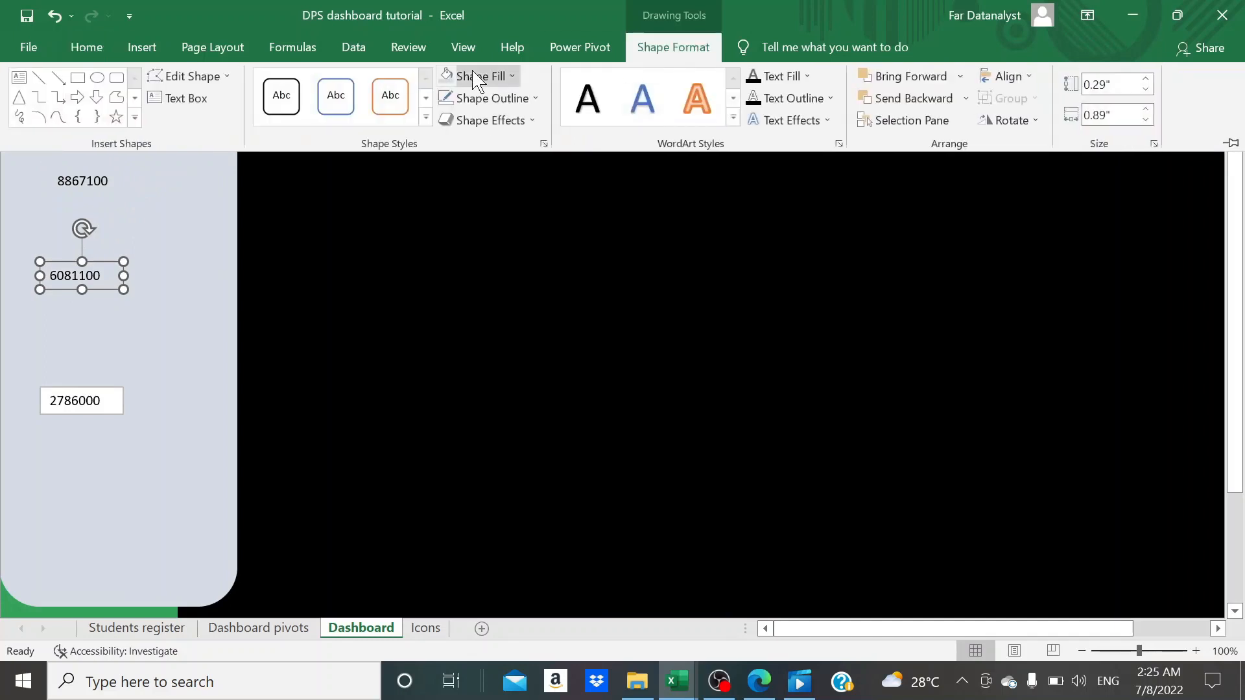
# - Blend the outstanding text box into the pale panel by hiding its white fill and outline, and deselect it
pyautogui.click(101, 402)
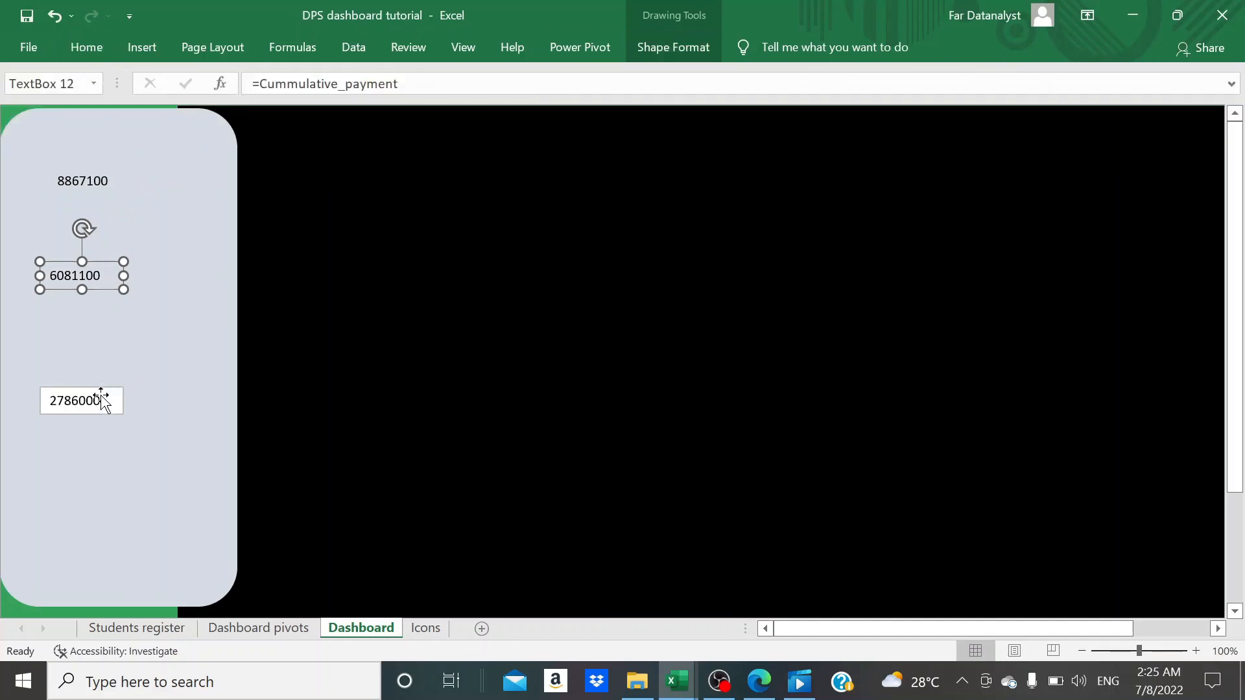
pyautogui.click(101, 402)
pyautogui.click(686, 53)
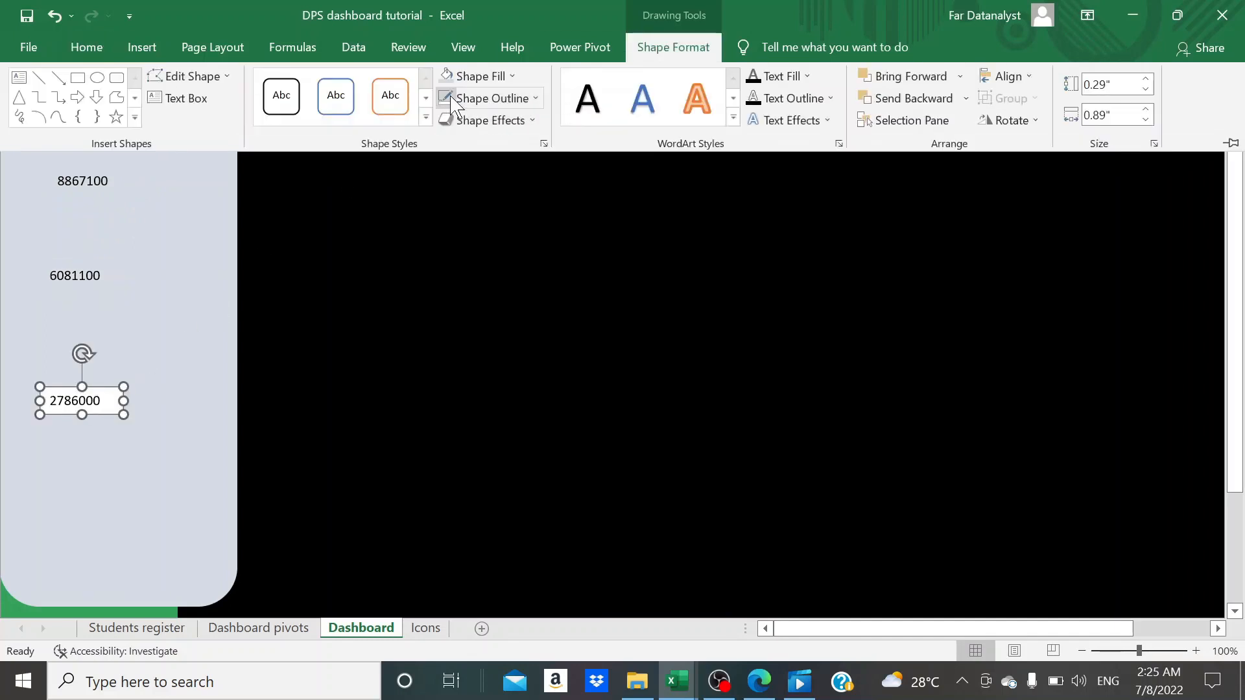
pyautogui.click(90, 49)
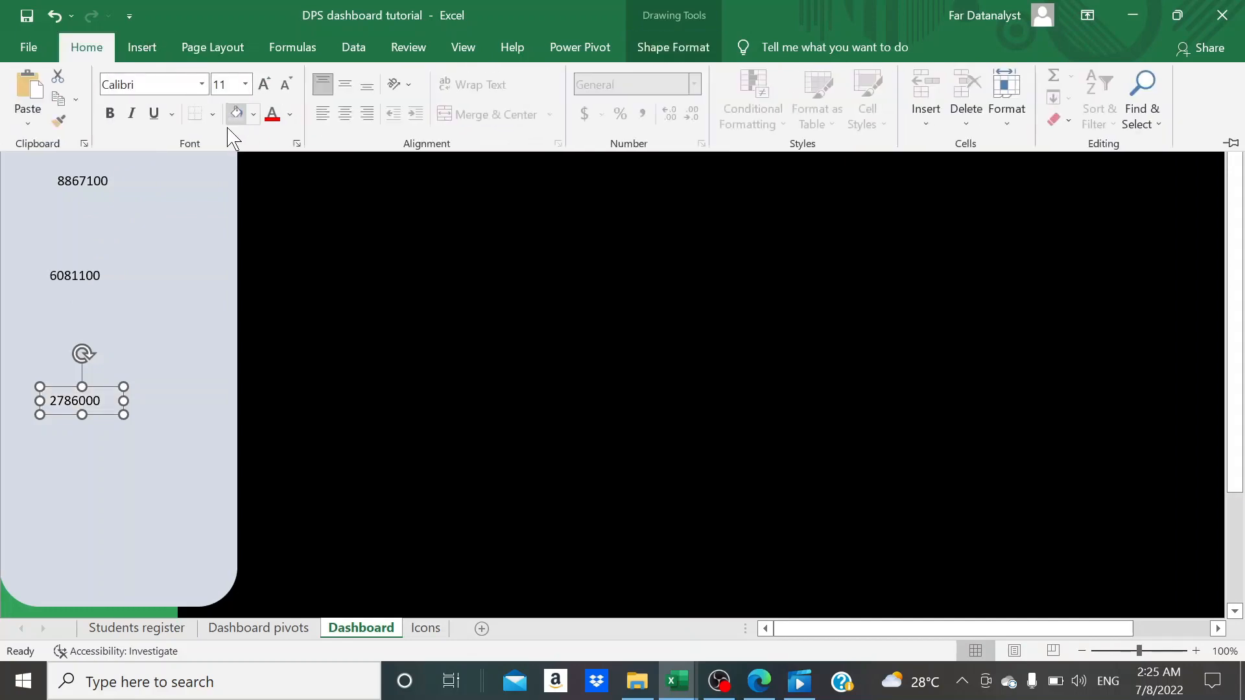
pyautogui.click(199, 348)
pyautogui.click(199, 348)
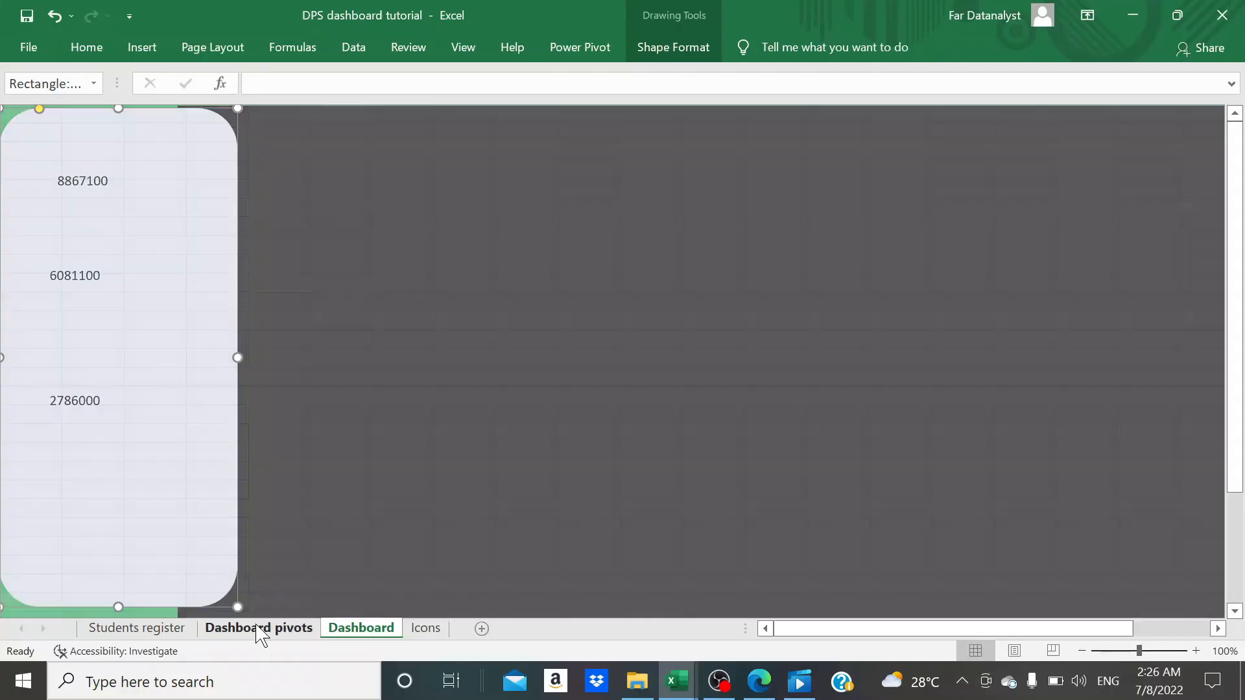
# - On the Dashboard pivots sheet, format the Sum of NET PAYABLE value as Currency with the ₦ Ibibio (Nigeria) symbol and two decimals
pyautogui.click(261, 629)
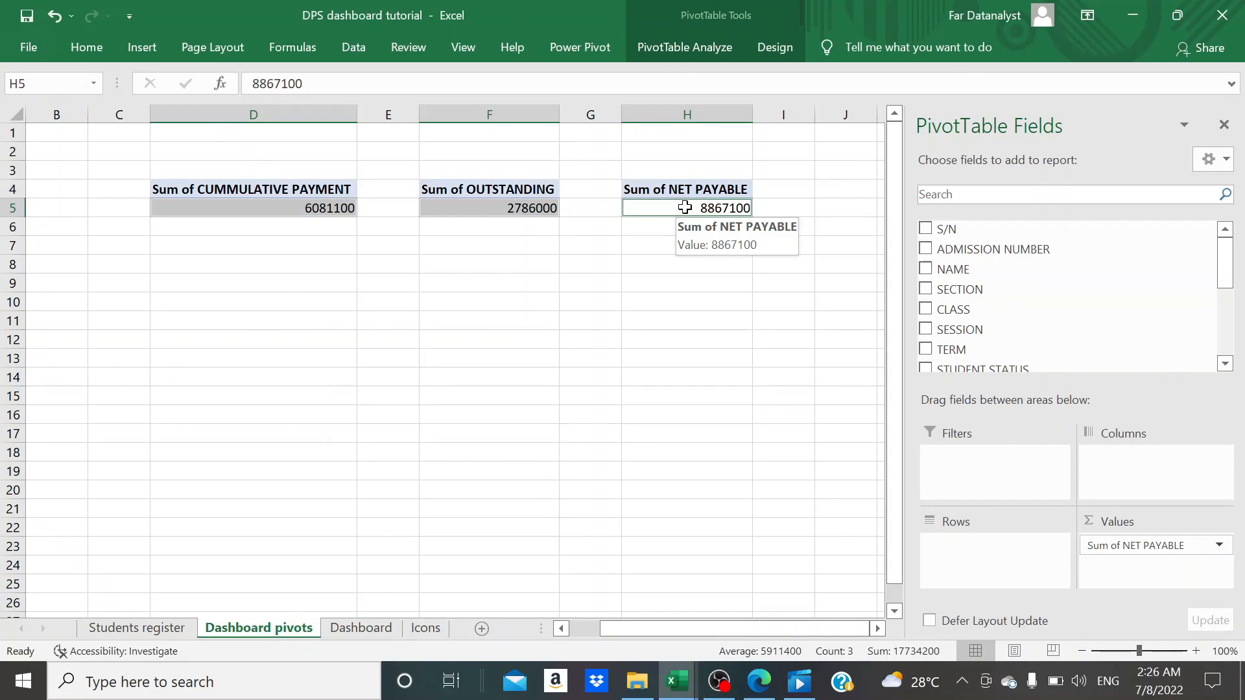
pyautogui.rightClick(684, 208)
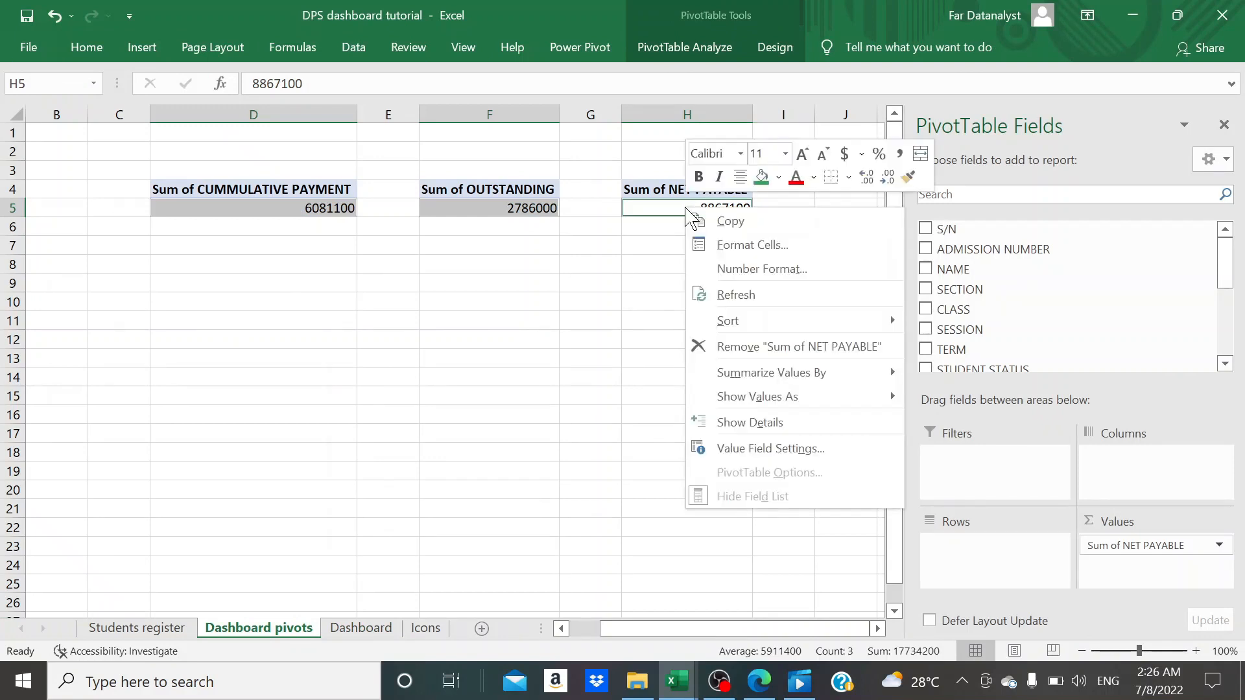
pyautogui.click(752, 448)
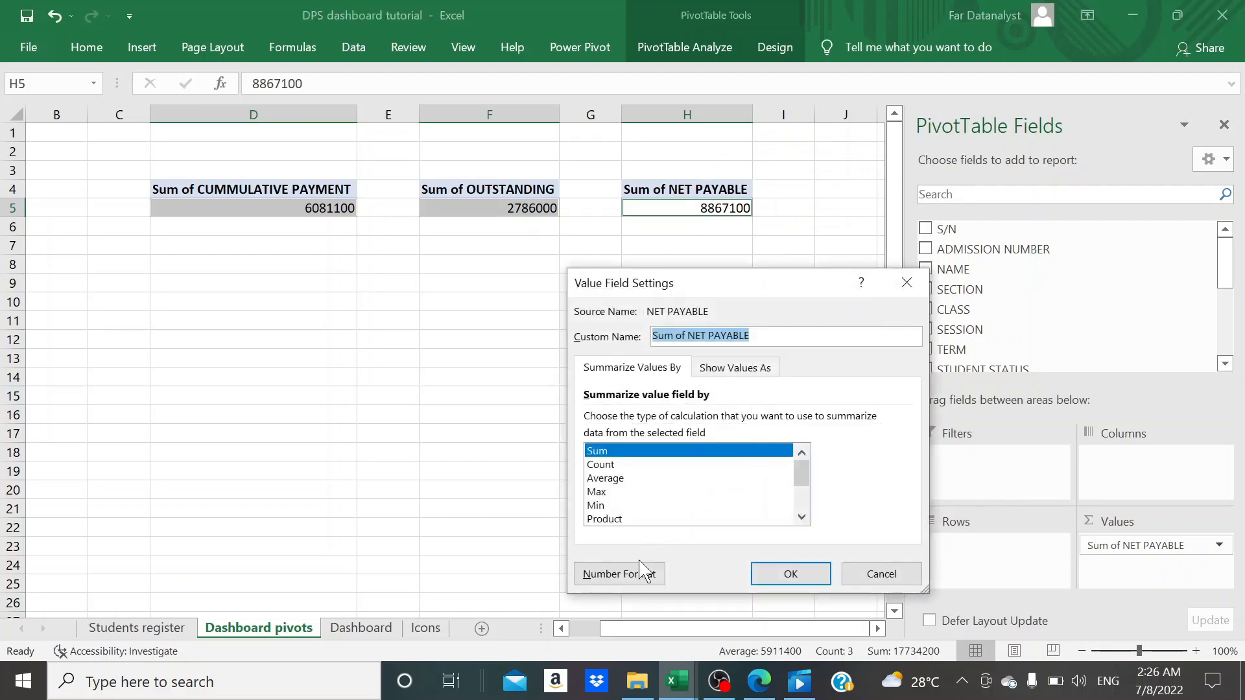
pyautogui.click(638, 578)
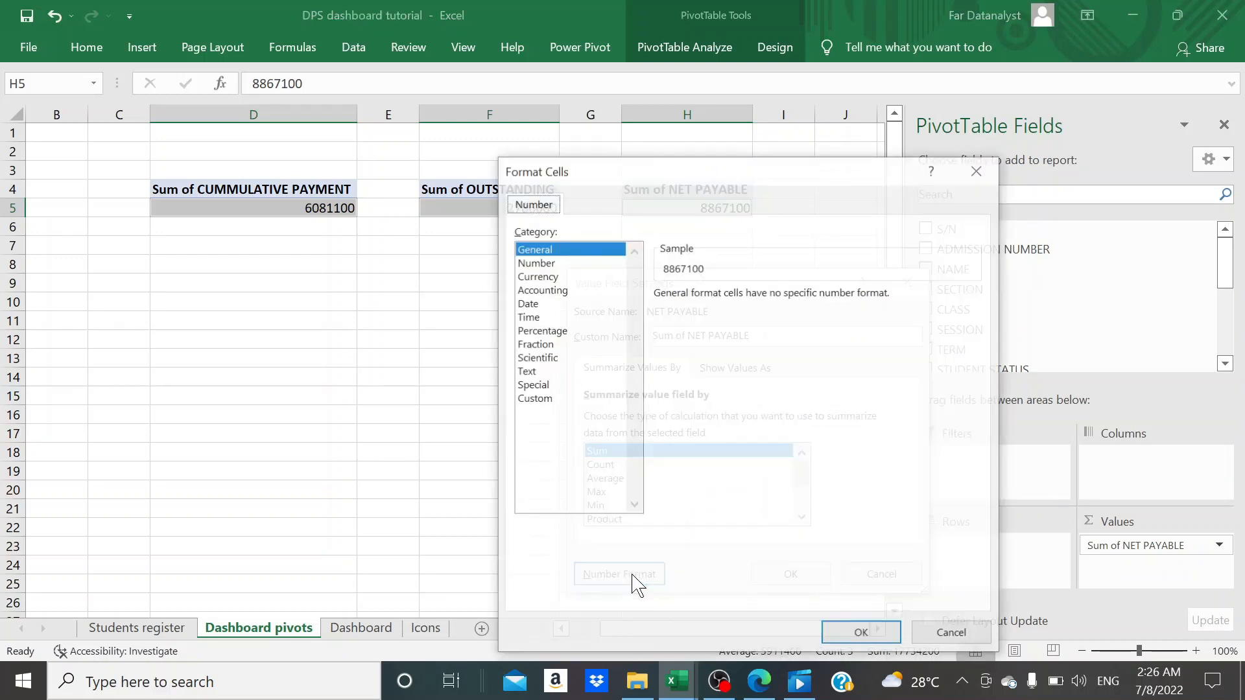
pyautogui.click(534, 277)
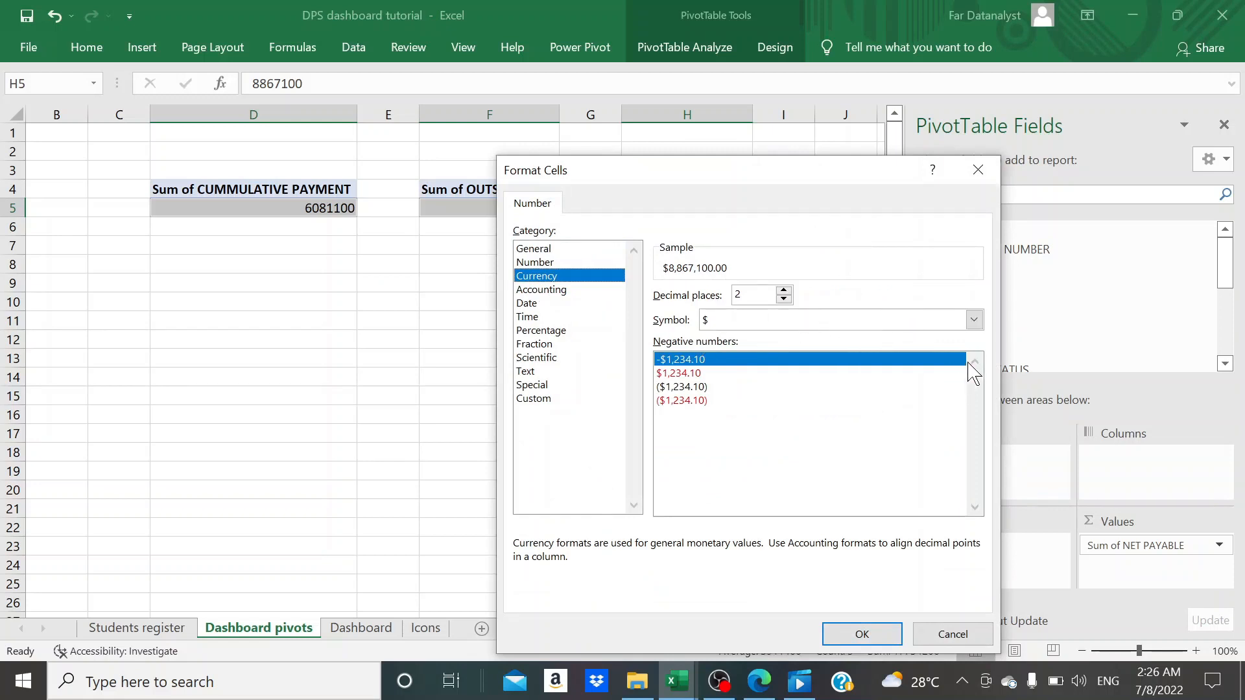
pyautogui.click(974, 320)
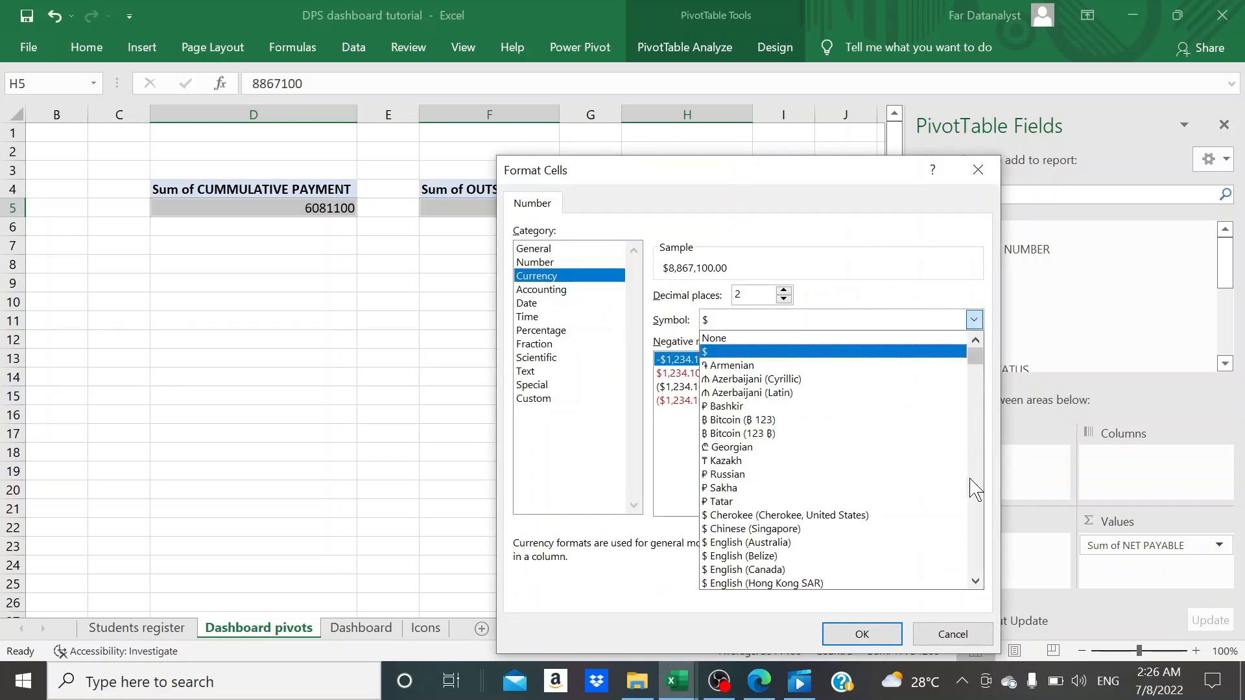
pyautogui.click(975, 581)
pyautogui.moveTo(975, 581); pyautogui.dragTo(976, 581)
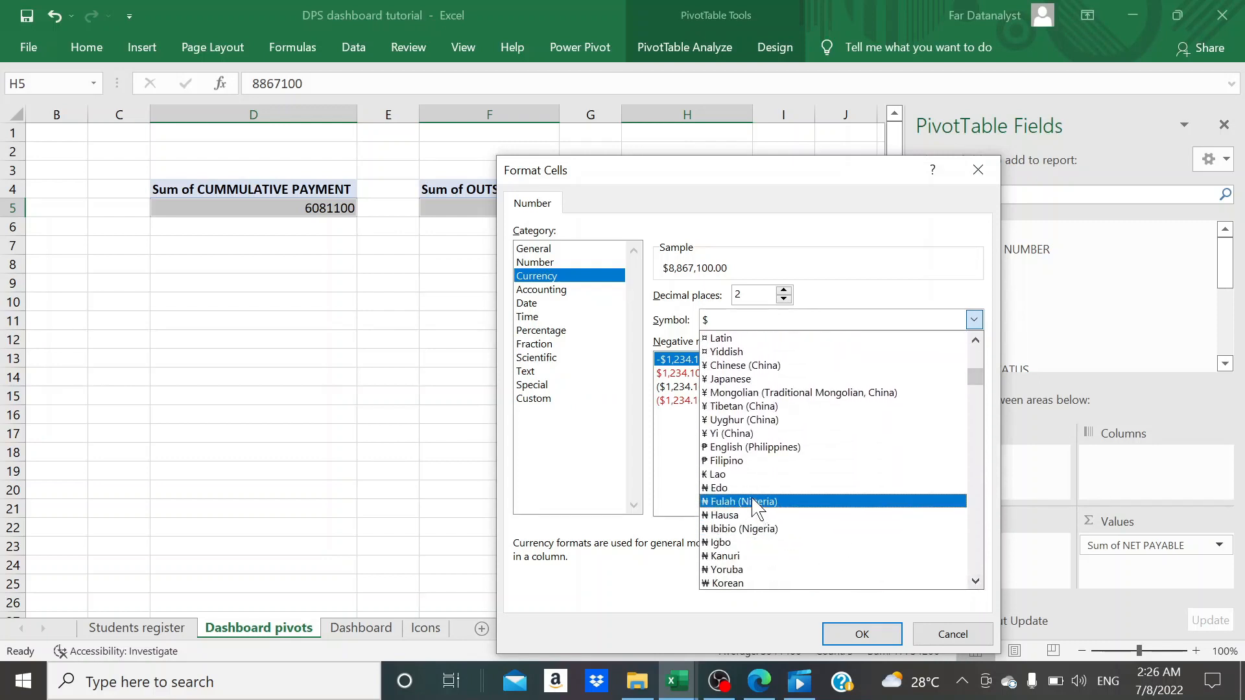
pyautogui.click(750, 528)
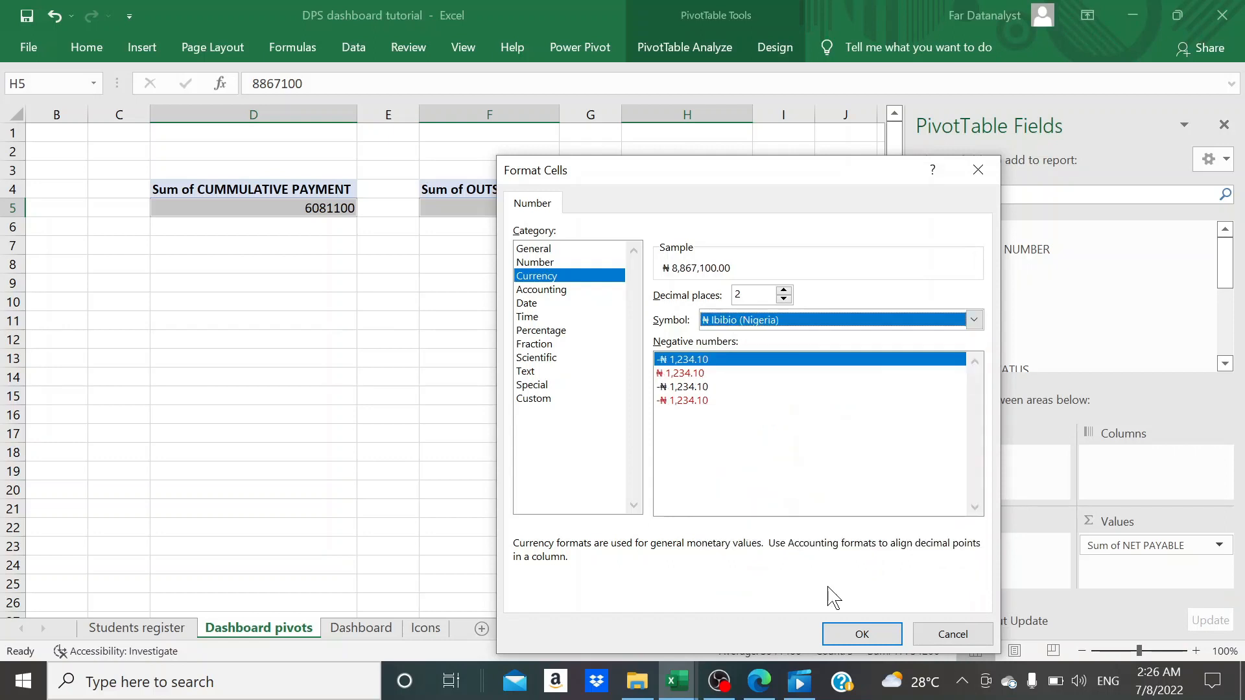
pyautogui.click(849, 633)
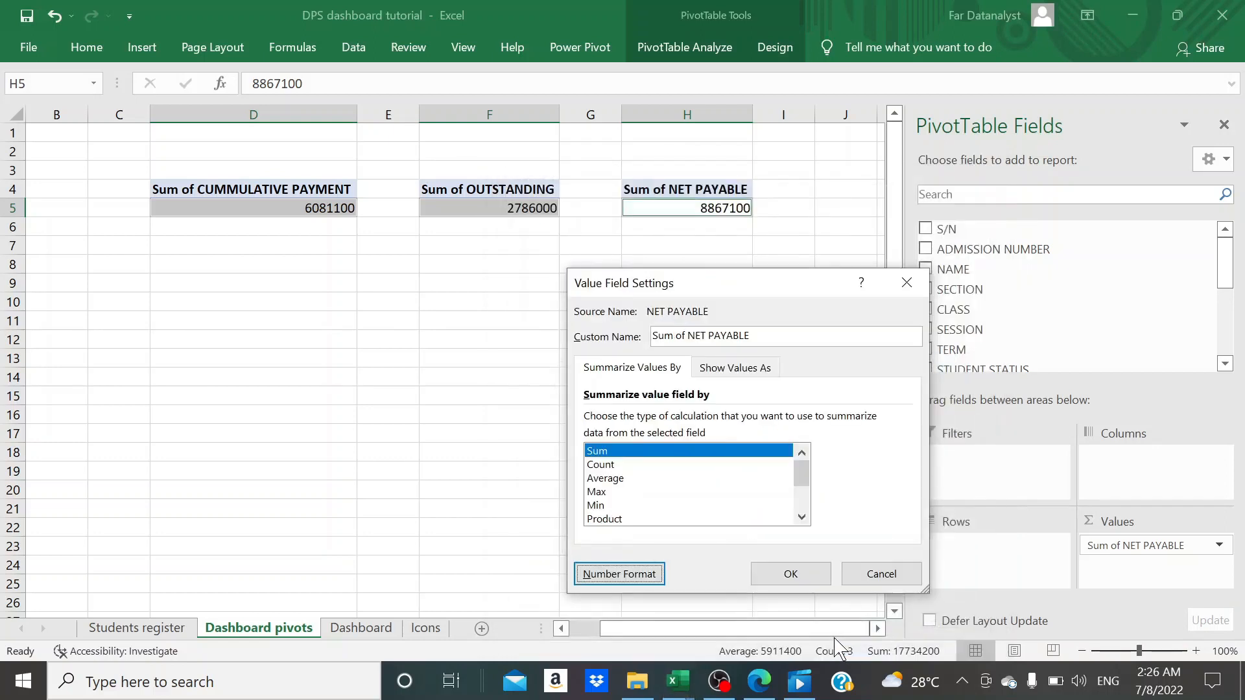
pyautogui.click(791, 574)
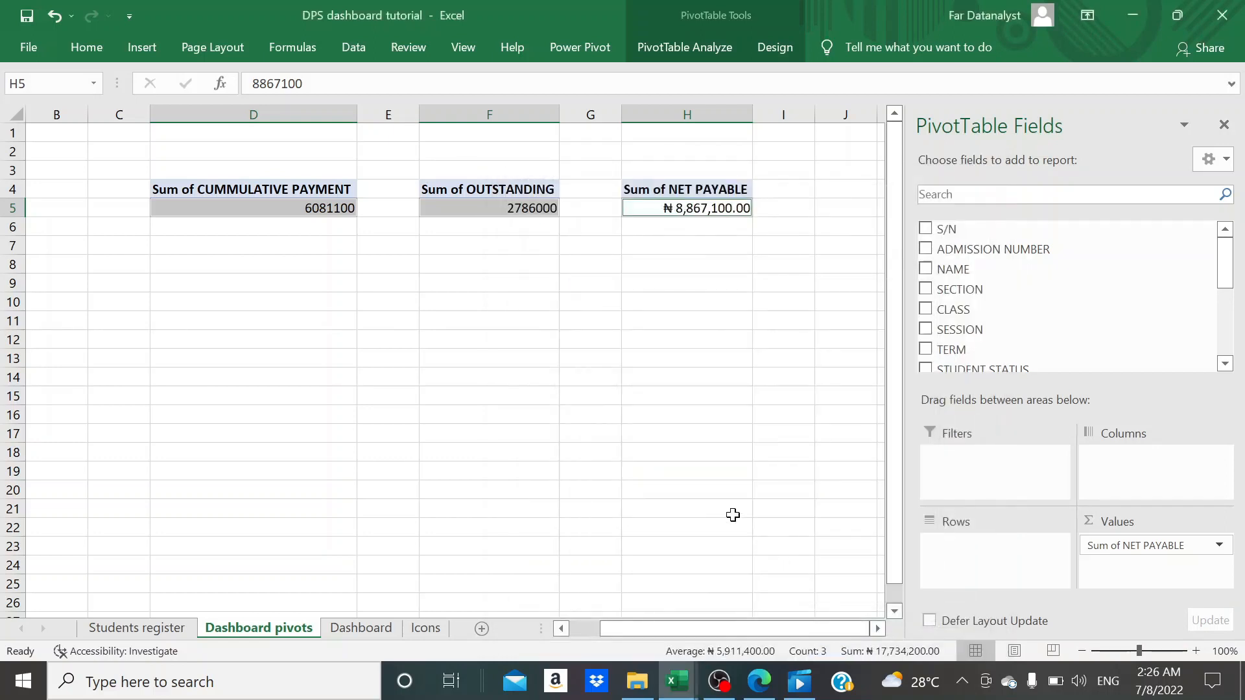
# - Format the Sum of OUTSTANDING value as Currency with the ₦ Ibibio (Nigeria) symbol and two decimals
pyautogui.click(618, 350)
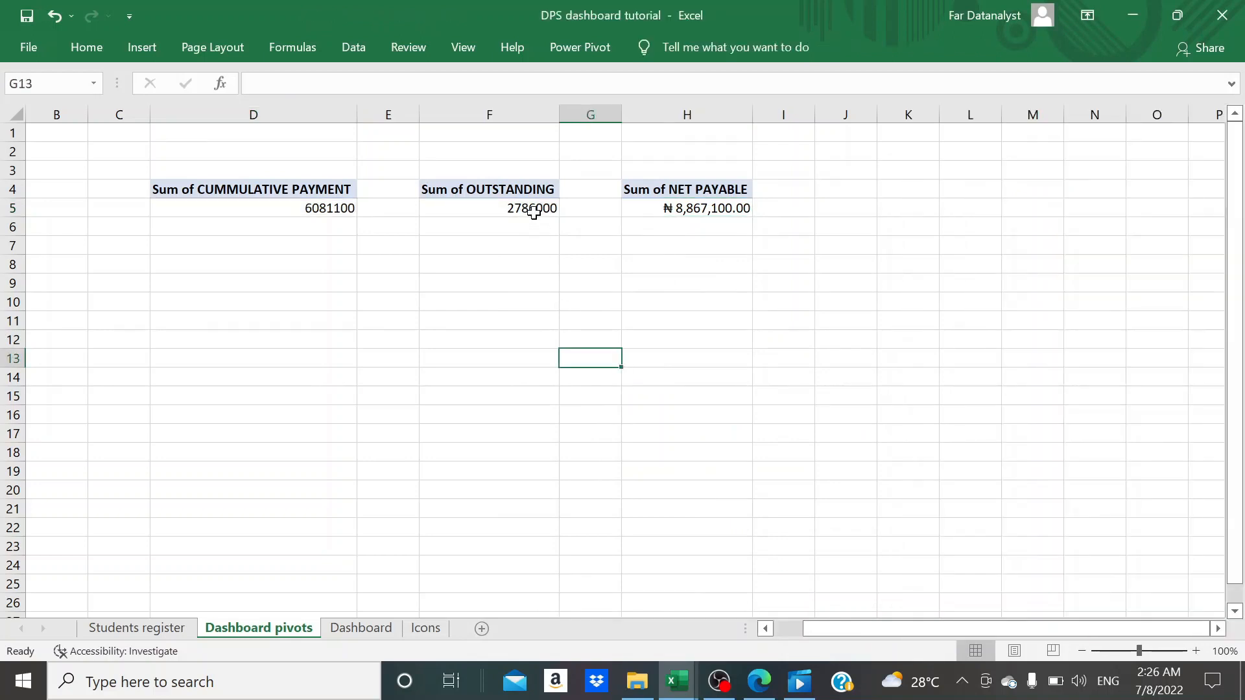
pyautogui.click(533, 210)
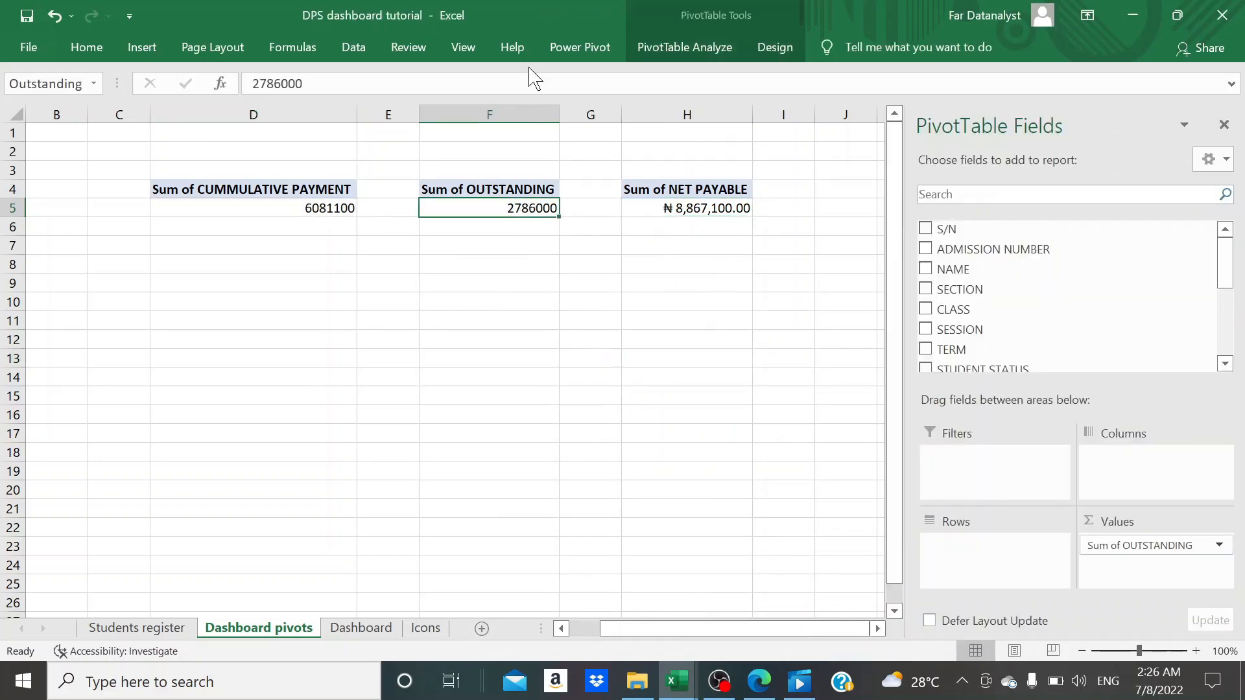
pyautogui.rightClick(522, 210)
pyautogui.click(559, 269)
pyautogui.click(370, 275)
pyautogui.click(805, 320)
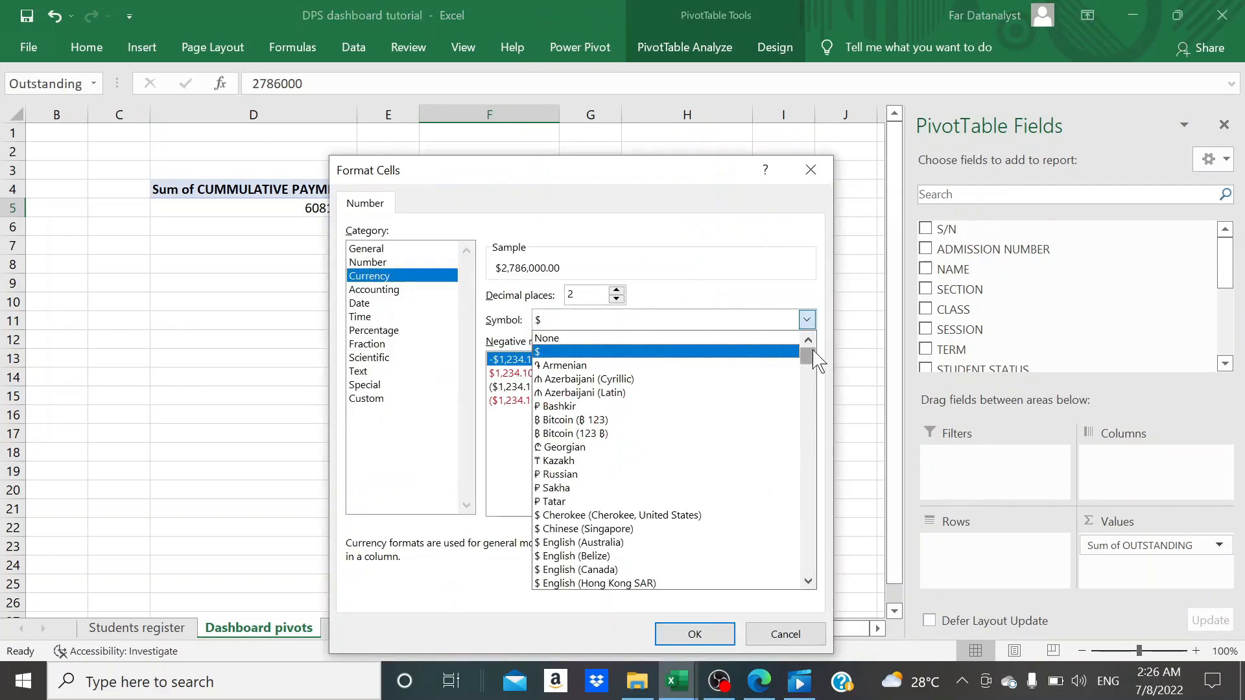
pyautogui.scroll(-10, 611, 454)
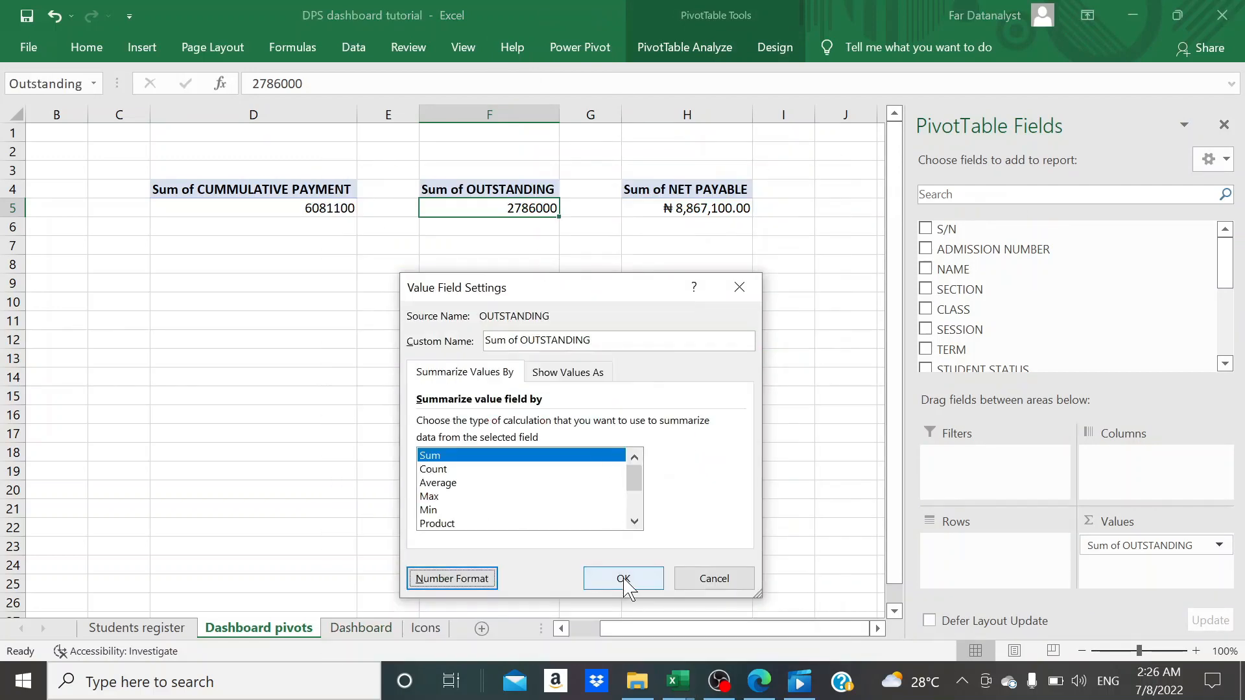
pyautogui.click(625, 576)
# - Apply the same ₦ currency format with two decimals to the Sum of CUMMULATIVE PAYMENT value
pyautogui.rightClick(341, 210)
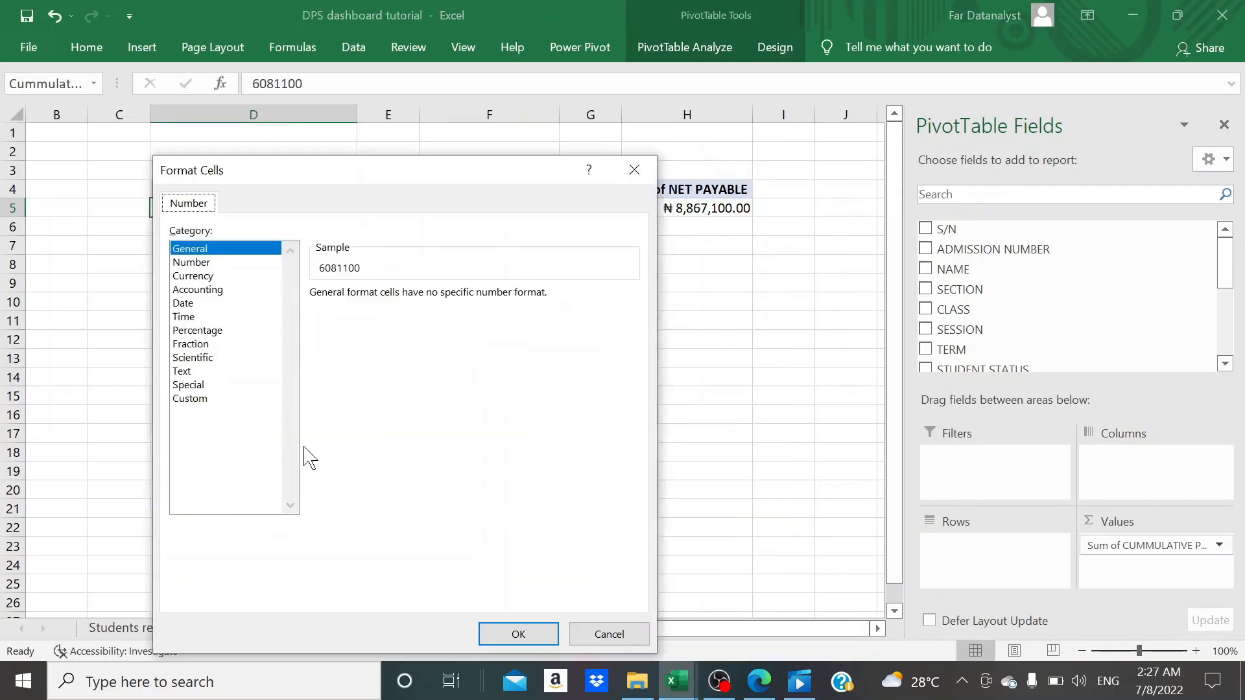
pyautogui.click(214, 272)
pyautogui.click(633, 319)
pyautogui.scroll(-10, 615, 454)
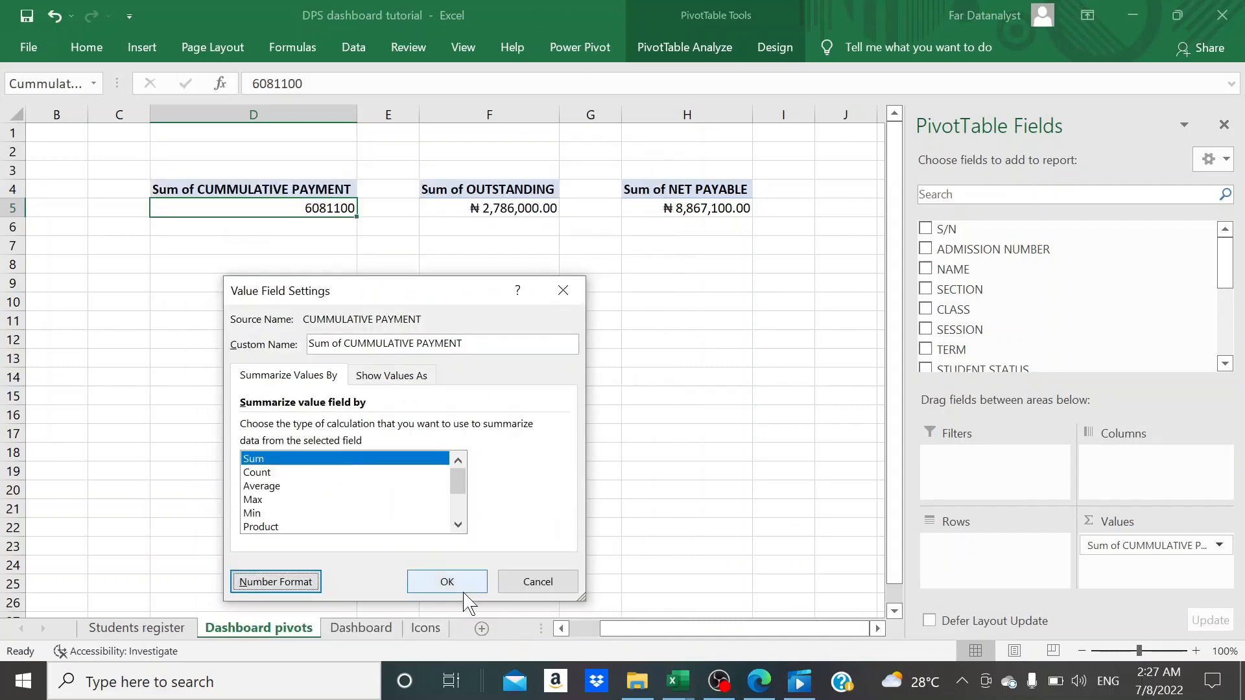
pyautogui.click(464, 591)
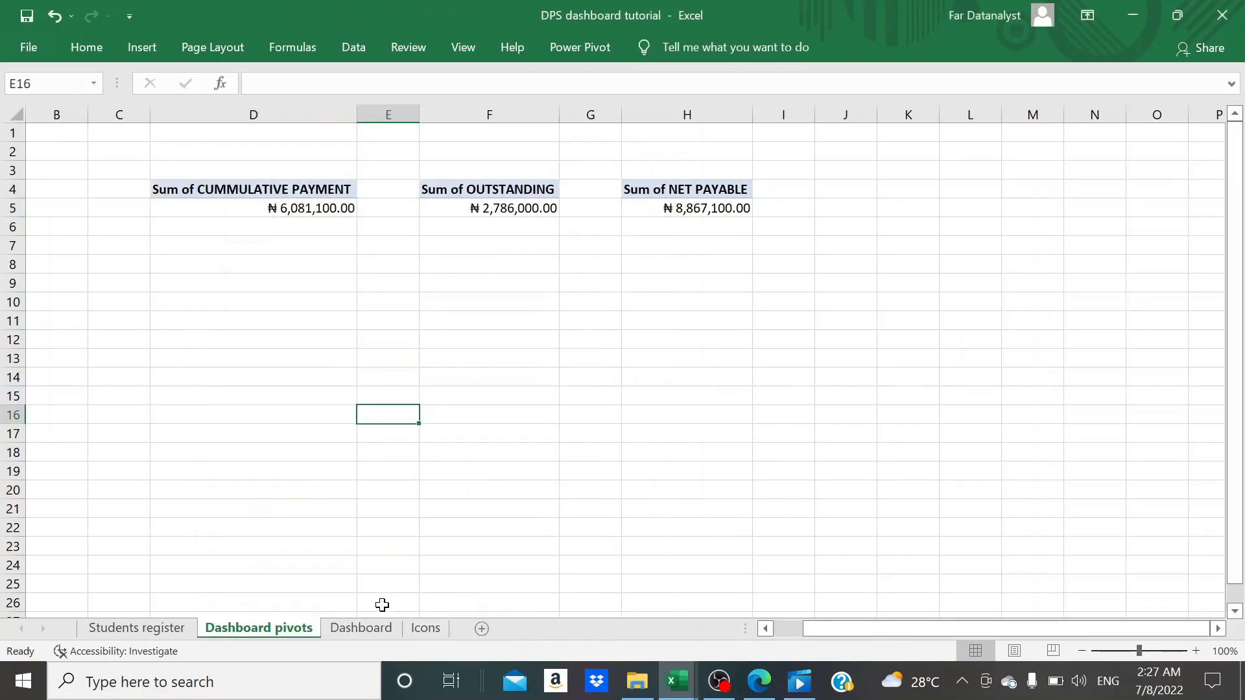
# - On the Dashboard sheet, widen the net payable, cumulative payment and outstanding text boxes enough to fit their full naira amounts
pyautogui.click(375, 631)
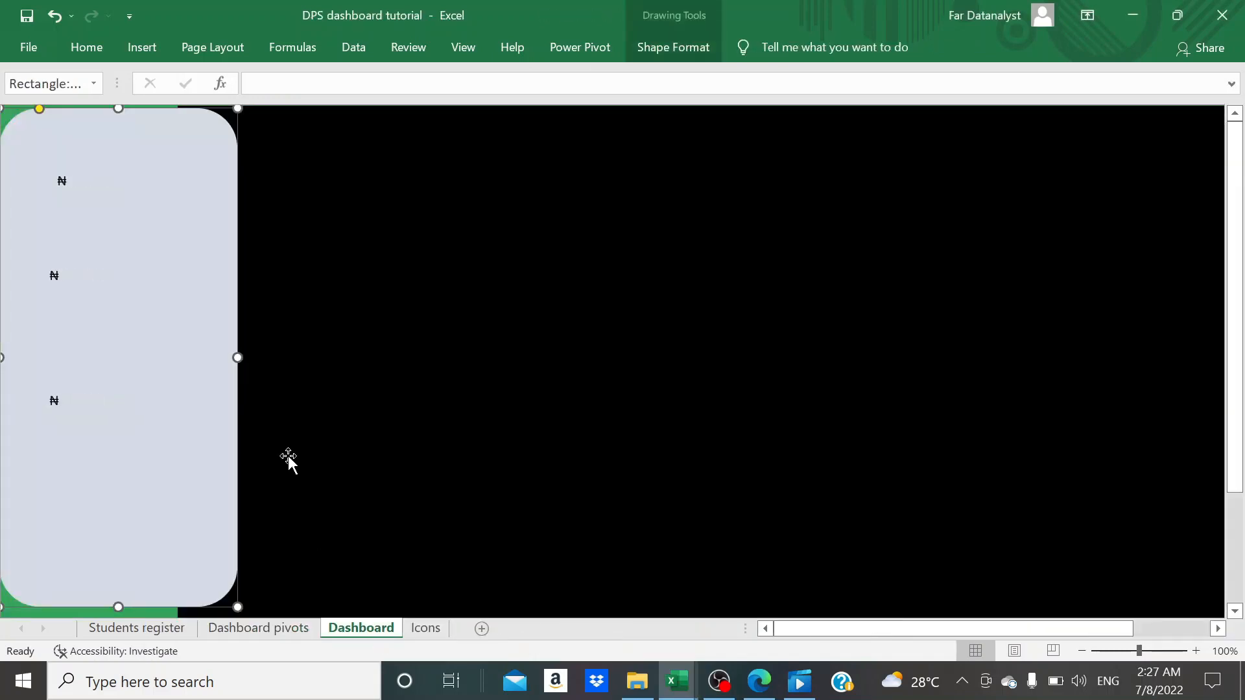
pyautogui.click(84, 184)
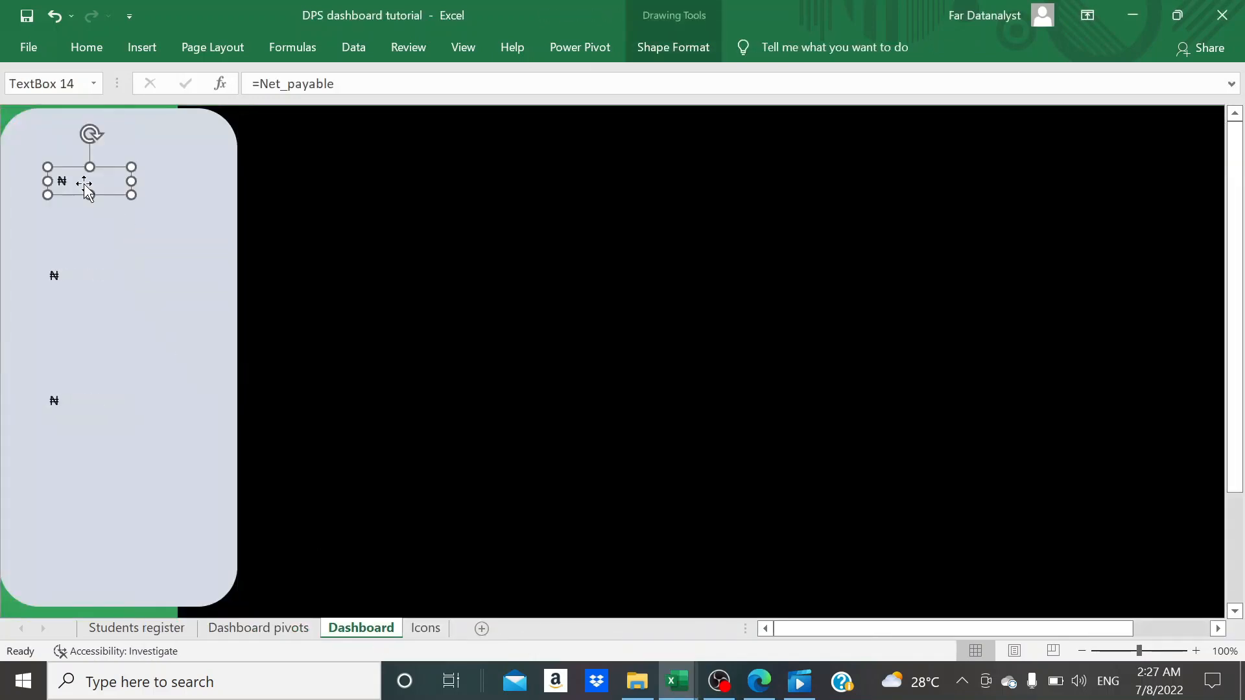
pyautogui.moveTo(132, 183); pyautogui.dragTo(180, 188)
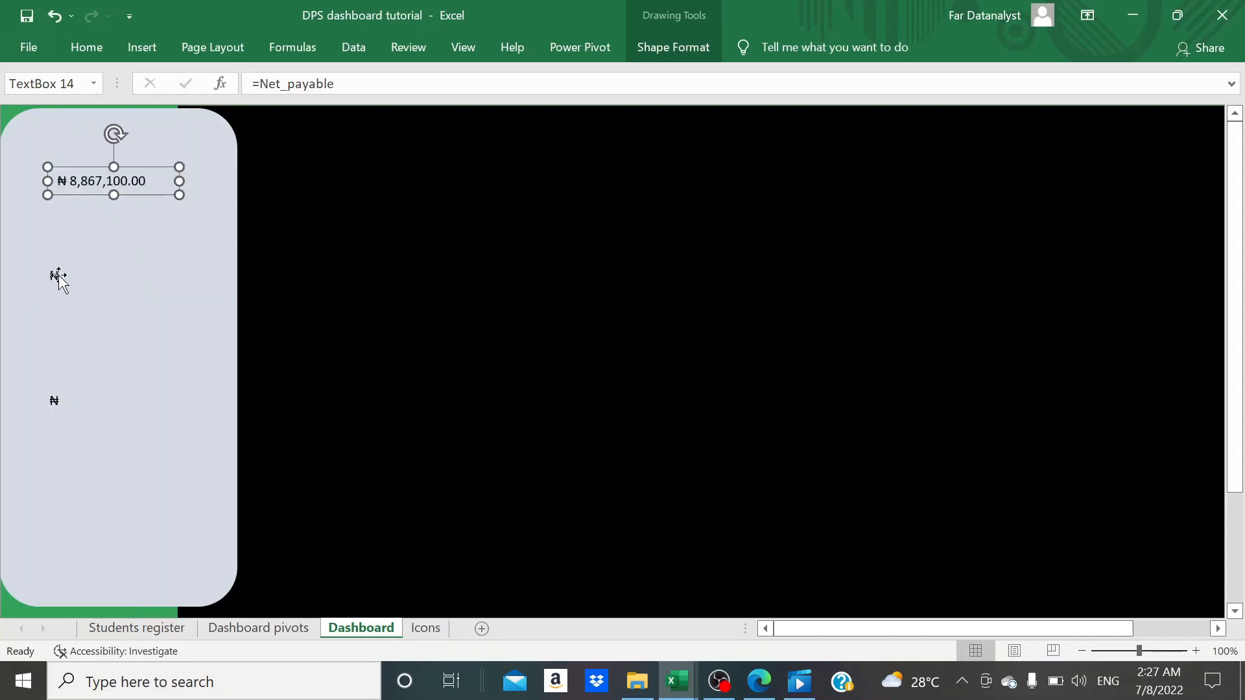
pyautogui.click(57, 276)
pyautogui.moveTo(124, 276); pyautogui.dragTo(163, 279)
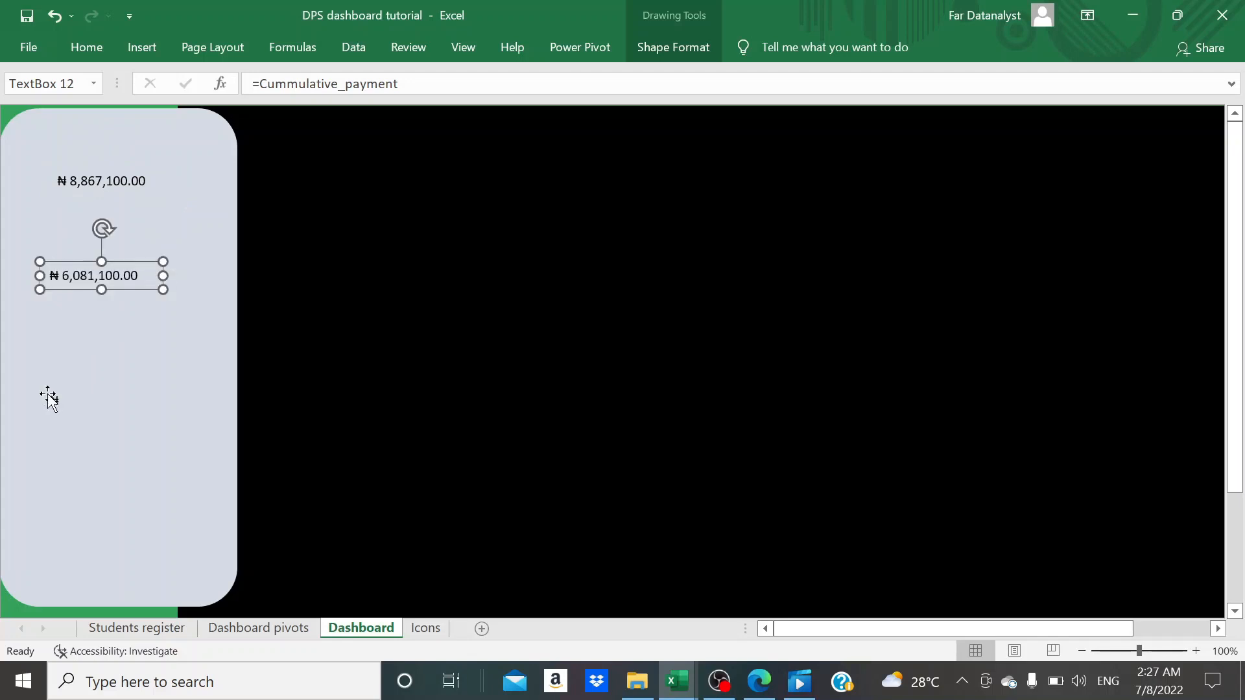
pyautogui.click(52, 400)
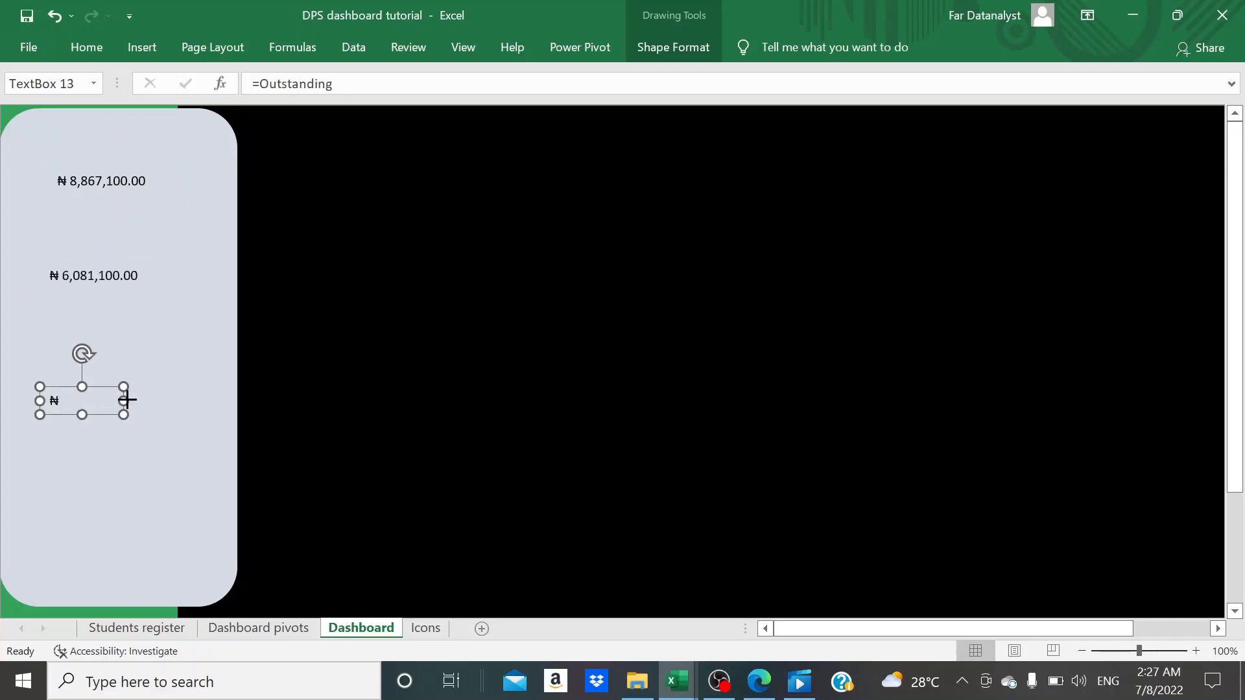
pyautogui.moveTo(127, 400); pyautogui.dragTo(167, 403)
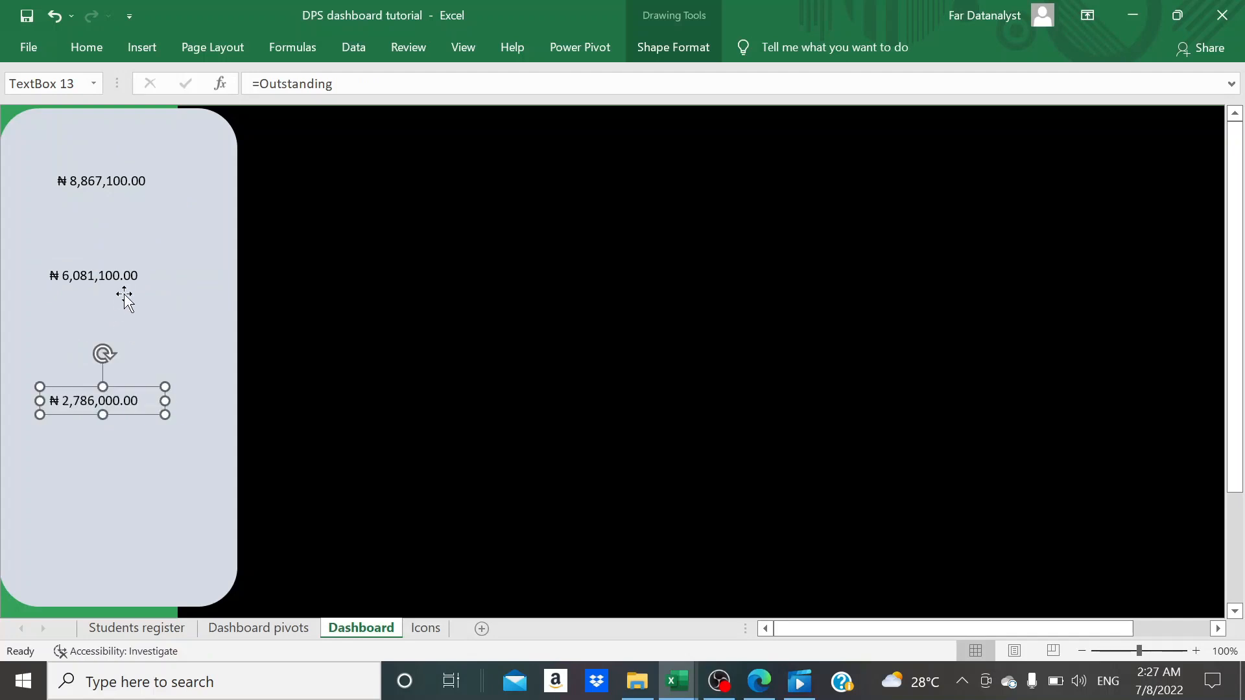
# - Shift the cumulative payment text box slightly down and the net payable text box slightly left to line them up
pyautogui.moveTo(117, 277); pyautogui.dragTo(117, 286)
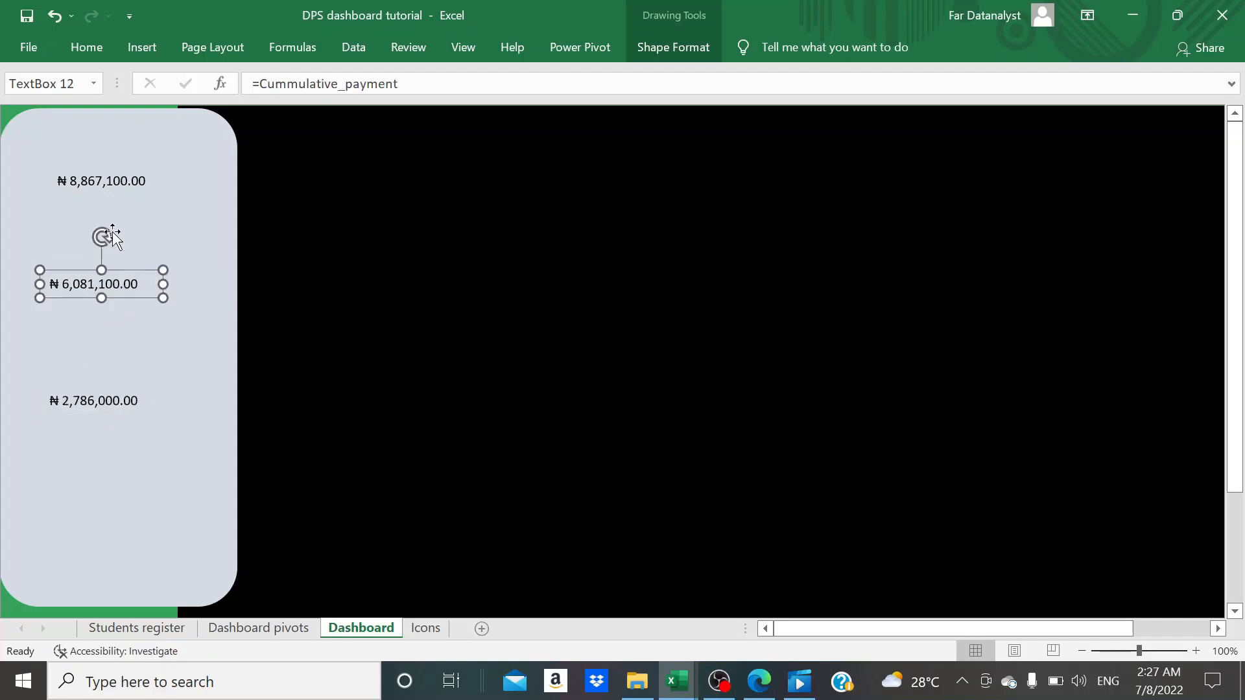
pyautogui.click(111, 181)
pyautogui.moveTo(111, 180); pyautogui.dragTo(105, 181)
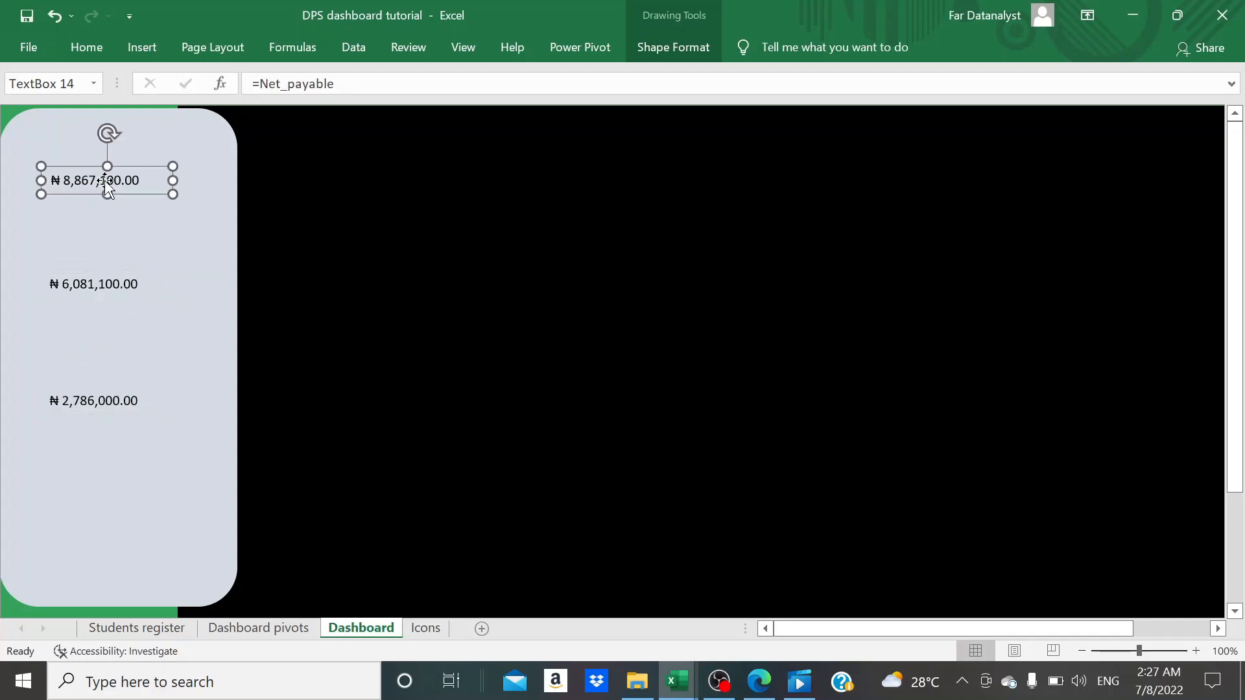
# - Set the net payable text to 18 pt and enlarge its text box to fit the full amount
pyautogui.click(100, 56)
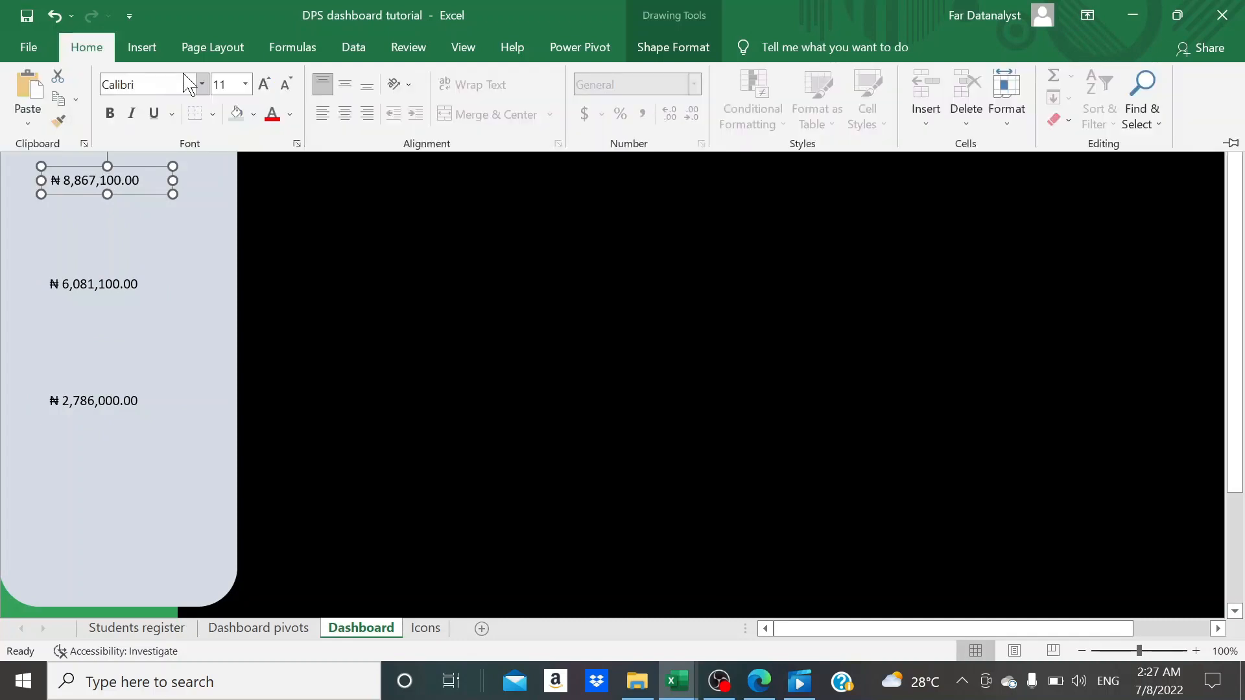
pyautogui.click(266, 85)
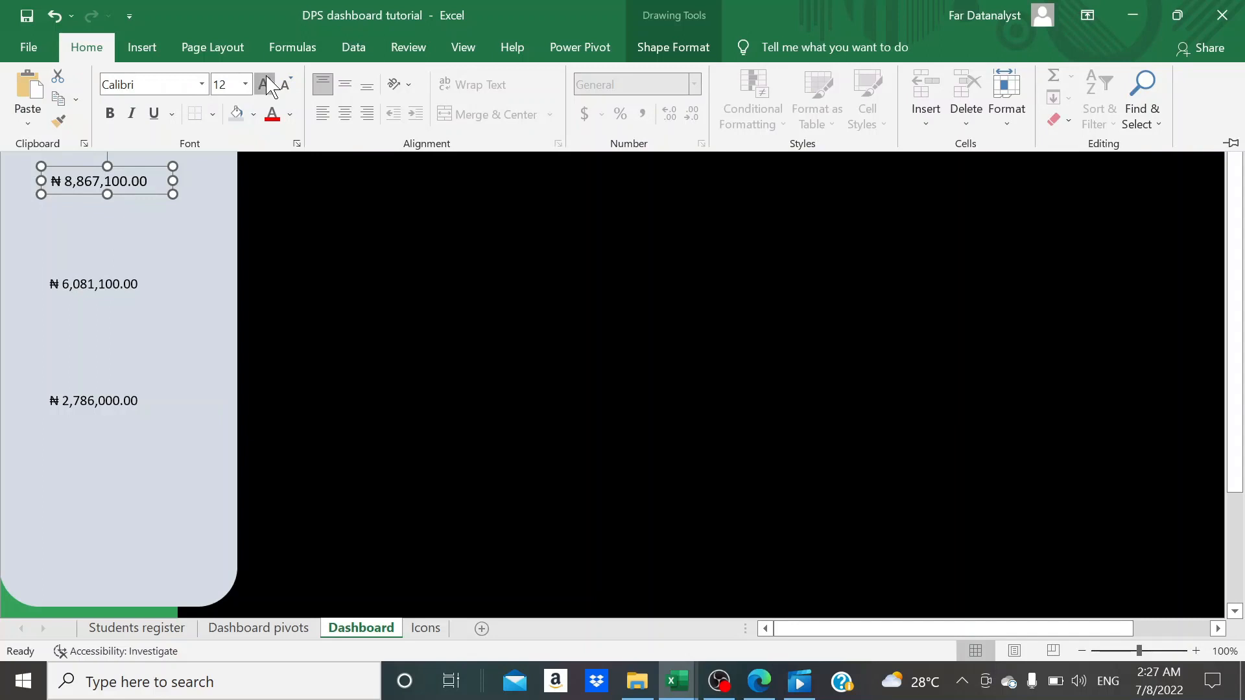
pyautogui.click(266, 85)
pyautogui.click(266, 84)
pyautogui.click(266, 84)
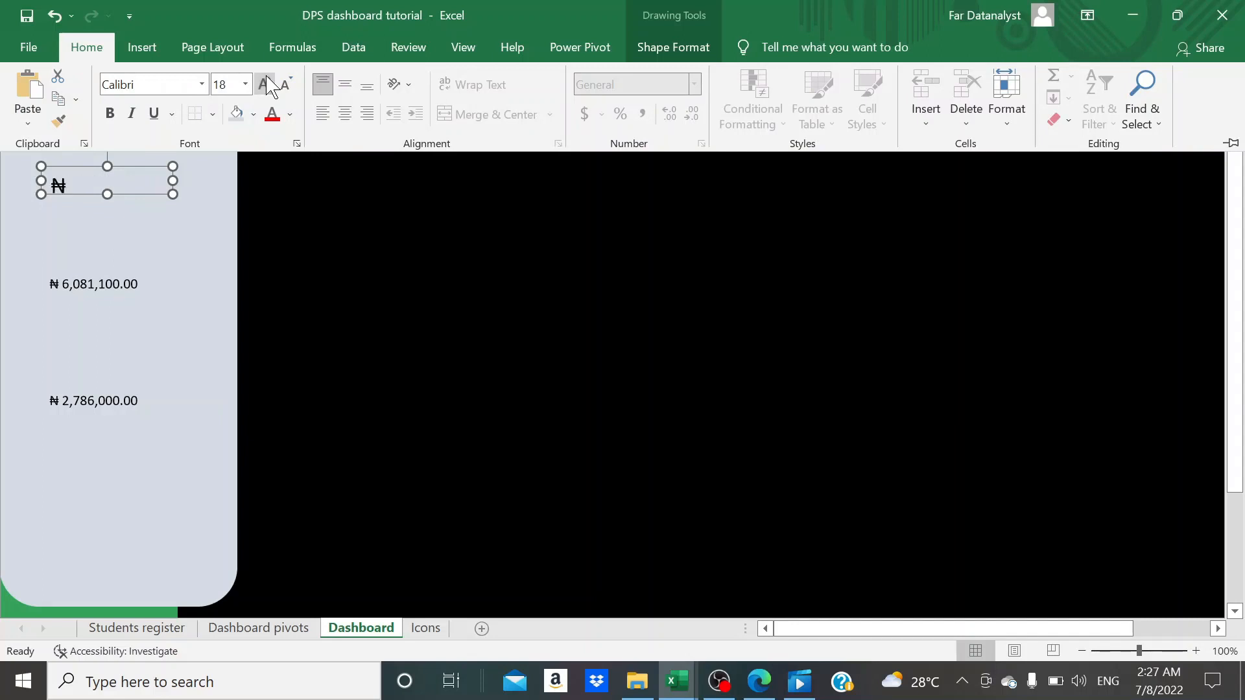
pyautogui.click(104, 194)
pyautogui.moveTo(105, 194); pyautogui.dragTo(107, 231)
pyautogui.moveTo(173, 199); pyautogui.dragTo(208, 200)
pyautogui.moveTo(126, 232); pyautogui.dragTo(130, 216)
# - Enlarge the cumulative payment text to match the net payable figure and widen its text box to fit
pyautogui.click(97, 284)
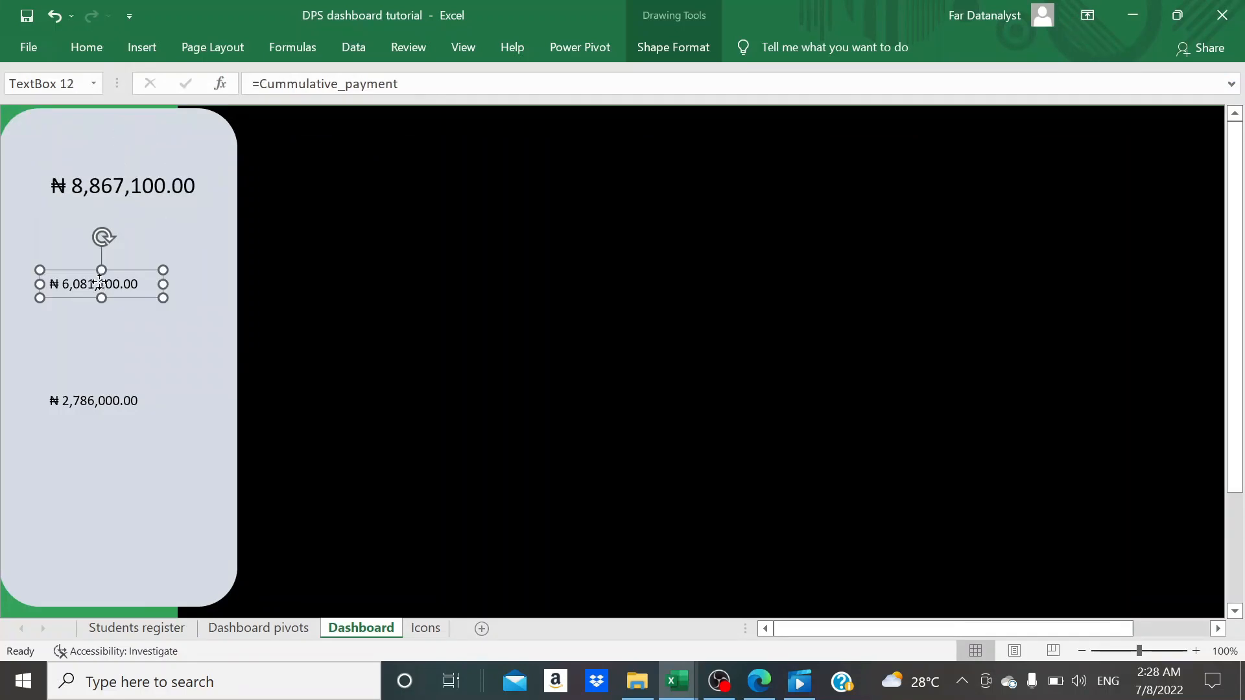
pyautogui.click(86, 46)
pyautogui.click(266, 84)
pyautogui.moveTo(163, 284); pyautogui.dragTo(205, 286)
# - Enlarge the outstanding text to the same size as the other two totals and widen its text box
pyautogui.click(103, 402)
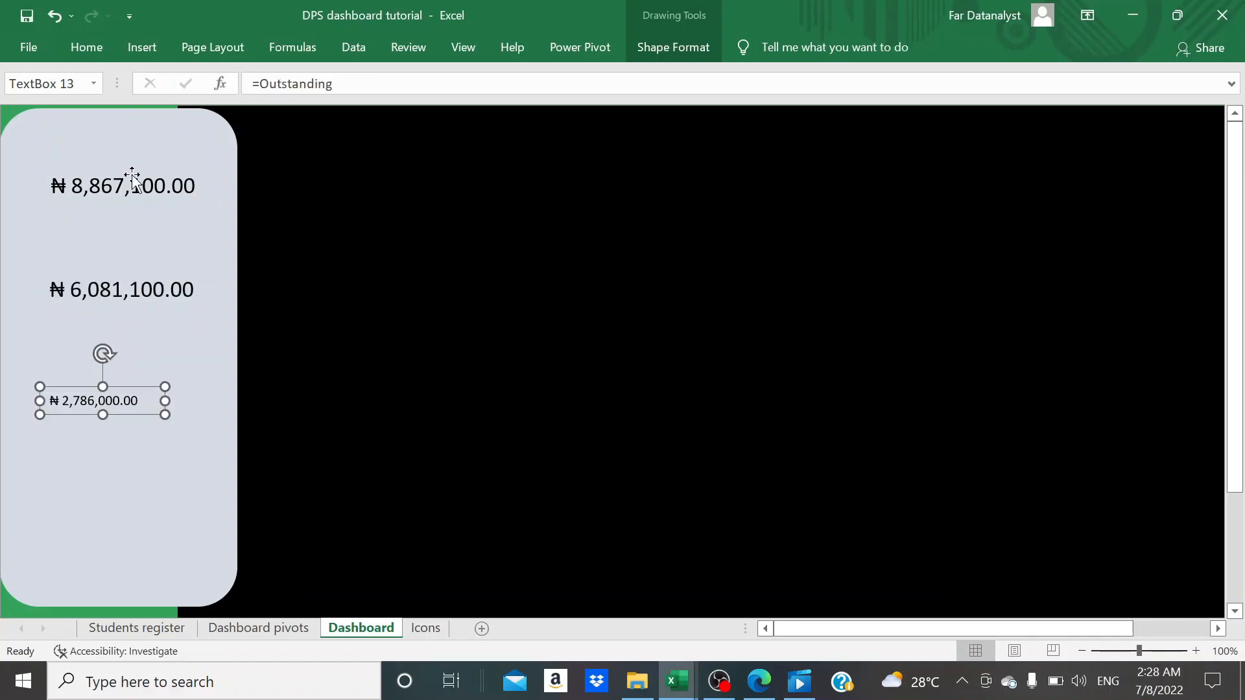
pyautogui.click(98, 48)
pyautogui.click(264, 79)
pyautogui.click(264, 79)
pyautogui.moveTo(165, 400); pyautogui.dragTo(208, 401)
# - Move the outstanding text box up and nudge the other two totals left so all three align in the pale panel
pyautogui.moveTo(122, 416); pyautogui.dragTo(118, 378)
pyautogui.moveTo(118, 295); pyautogui.dragTo(114, 293)
pyautogui.click(124, 175)
pyautogui.moveTo(125, 132); pyautogui.dragTo(120, 132)
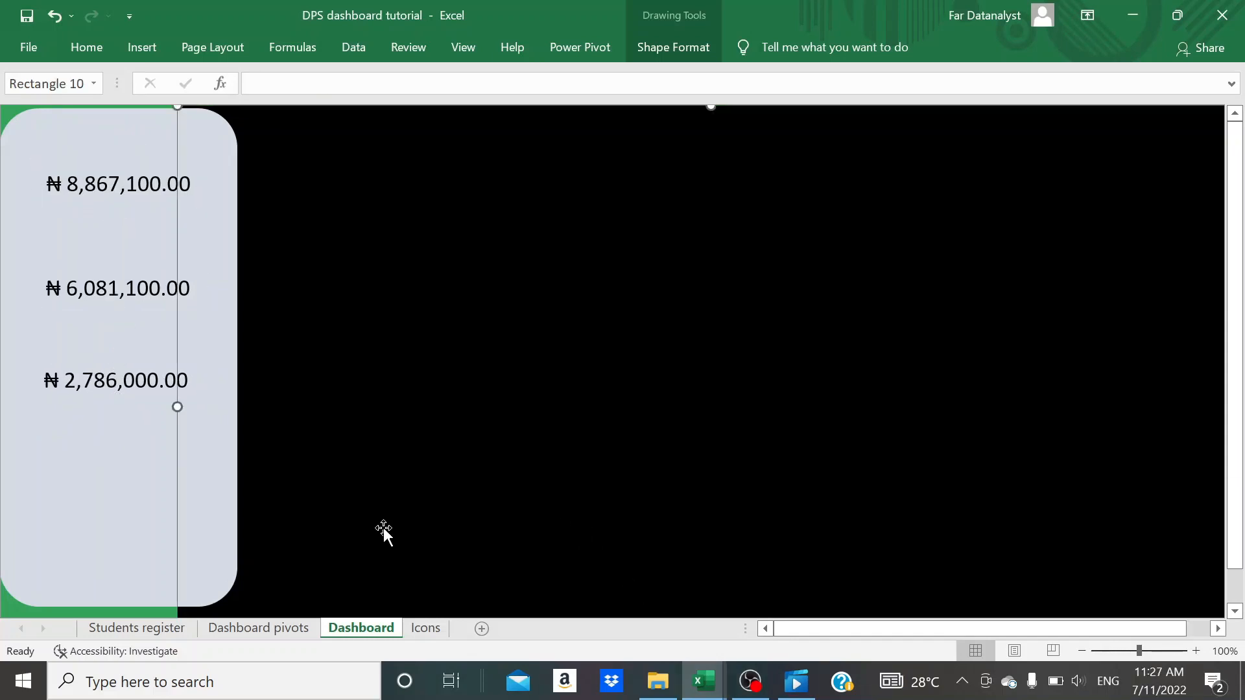
# - Set the pale rounded panel's height to 6.55 inches and increase its width slightly
pyautogui.click(134, 515)
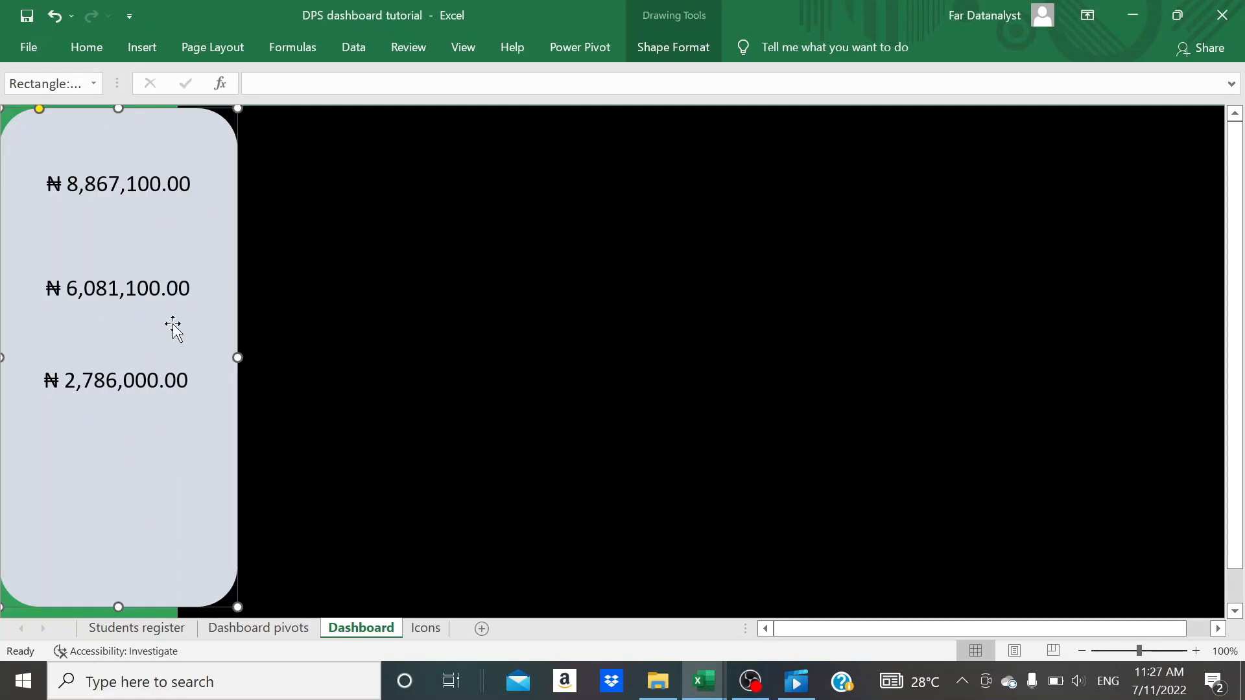
pyautogui.click(380, 441)
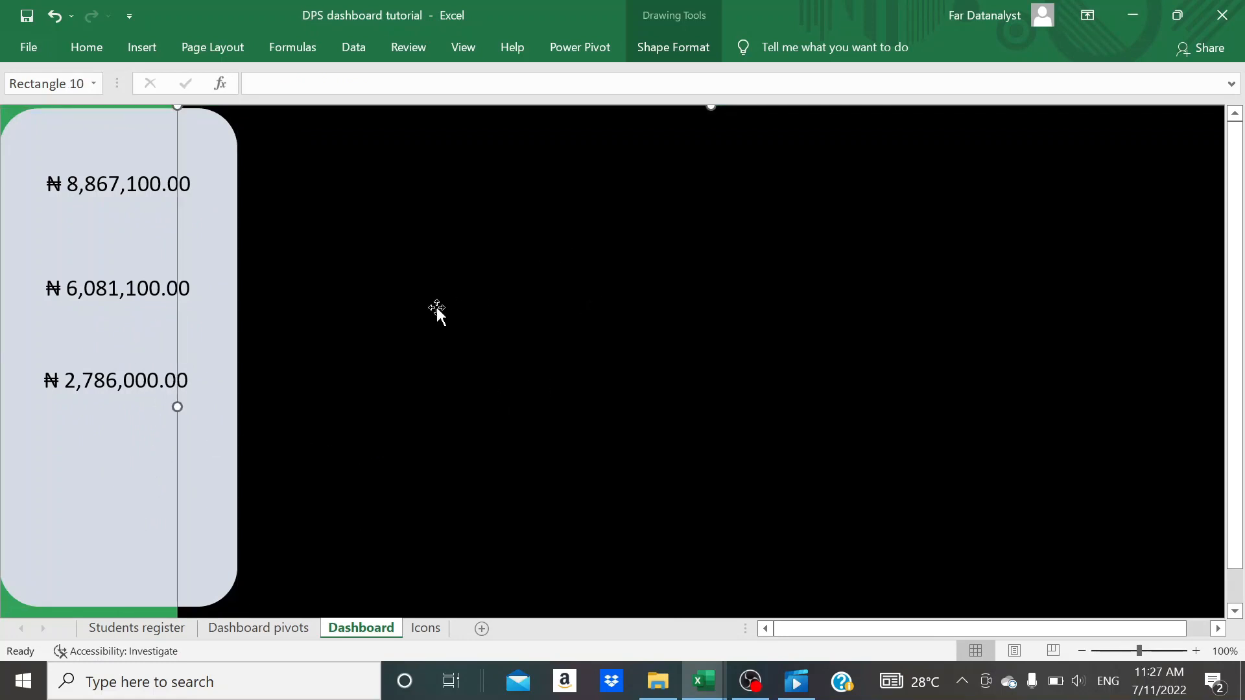
pyautogui.click(134, 497)
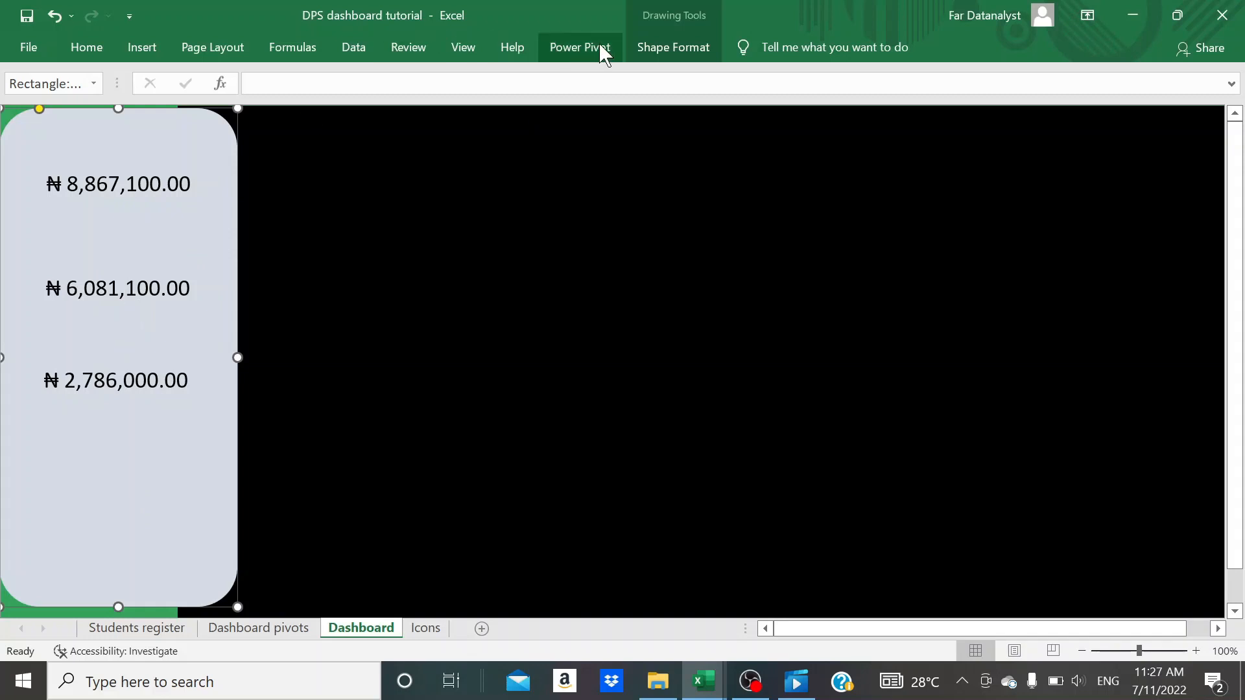
pyautogui.click(651, 57)
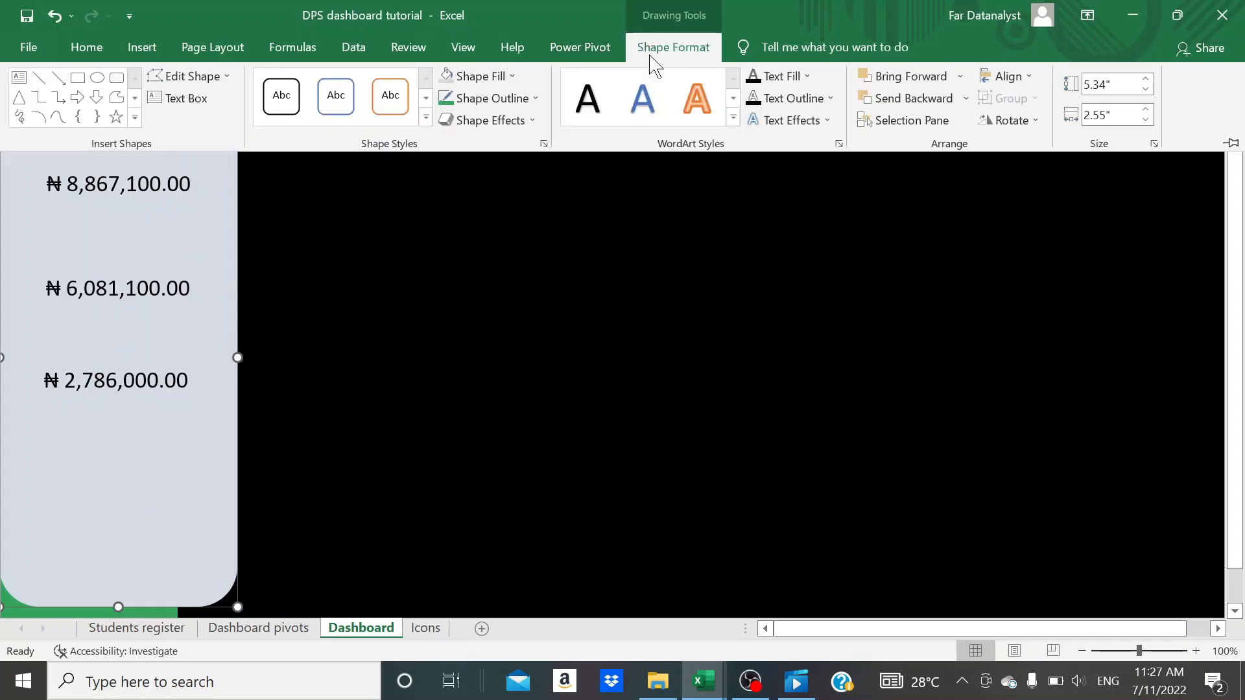
pyautogui.click(1095, 85)
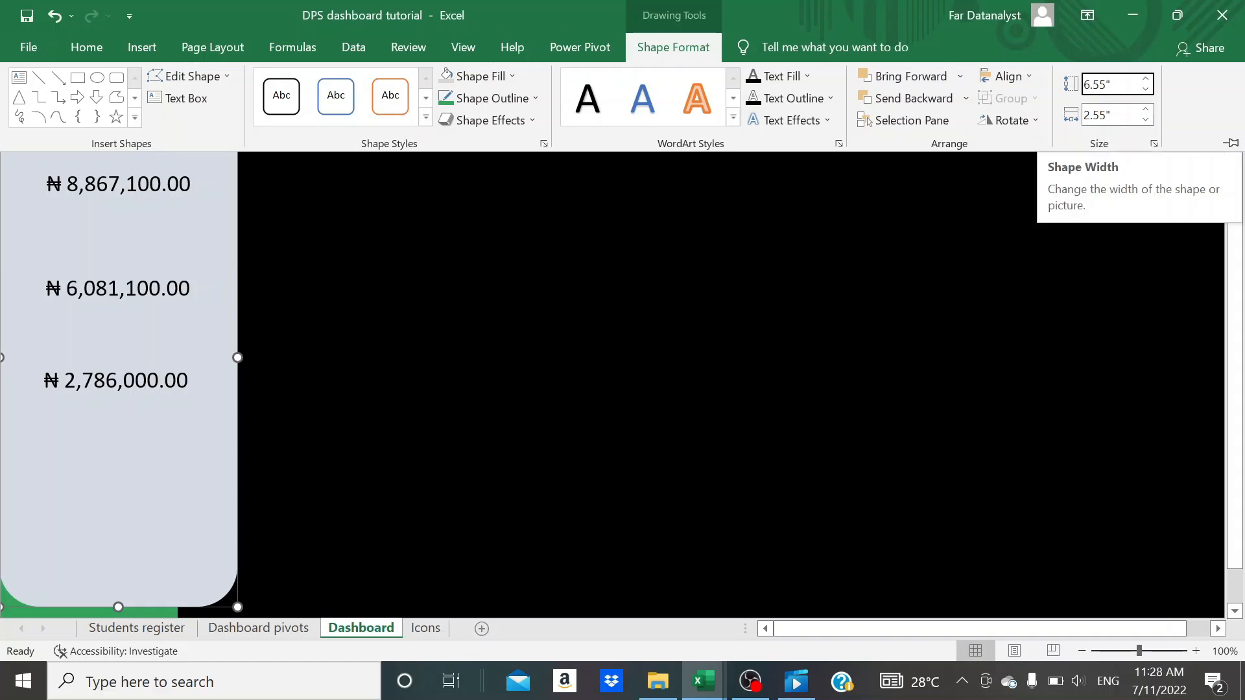
pyautogui.click(1106, 116)
pyautogui.click(1106, 115)
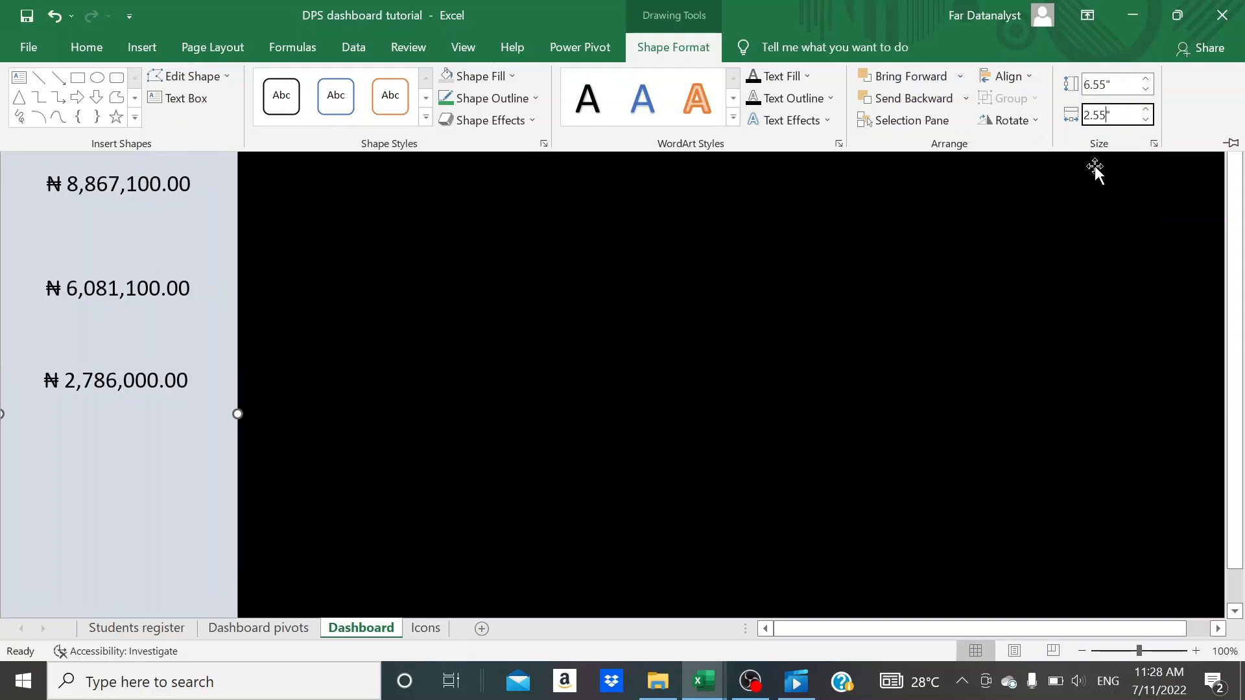
pyautogui.press('BackSpace')
pyautogui.press('BackSpace')
pyautogui.write('7')
pyautogui.press('Return')
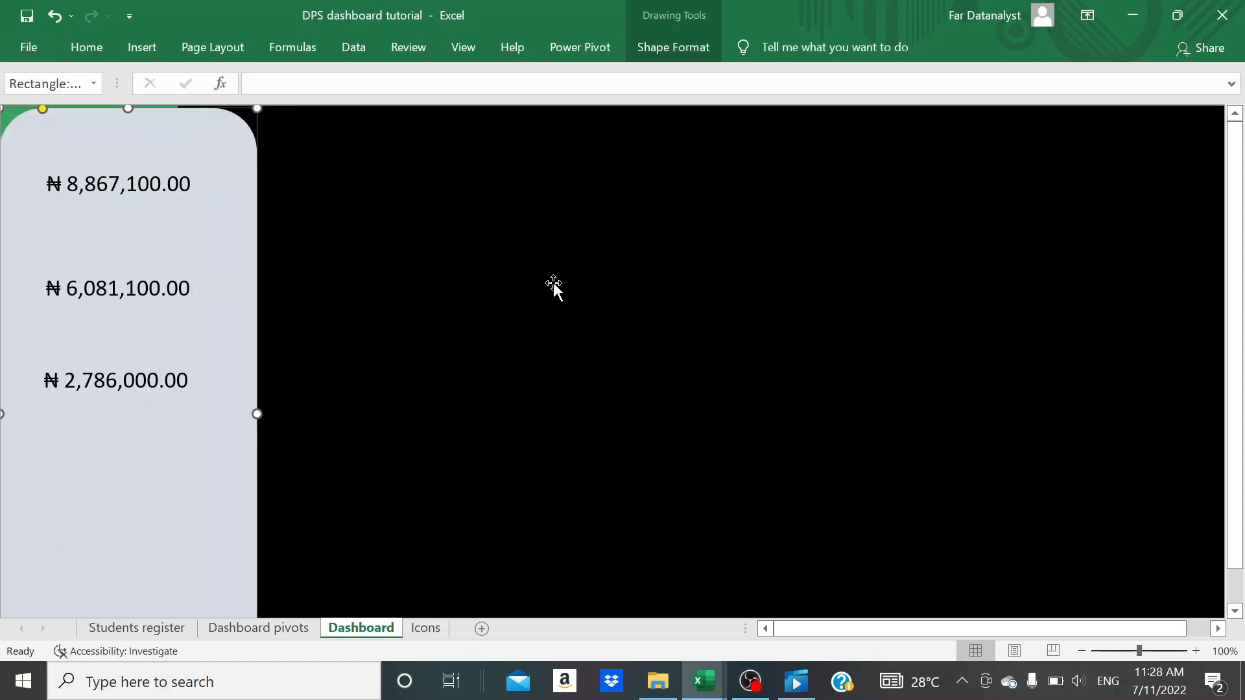
# - Resize the green background rectangle to be taller and narrower by entering a new height and width
pyautogui.click(7, 117)
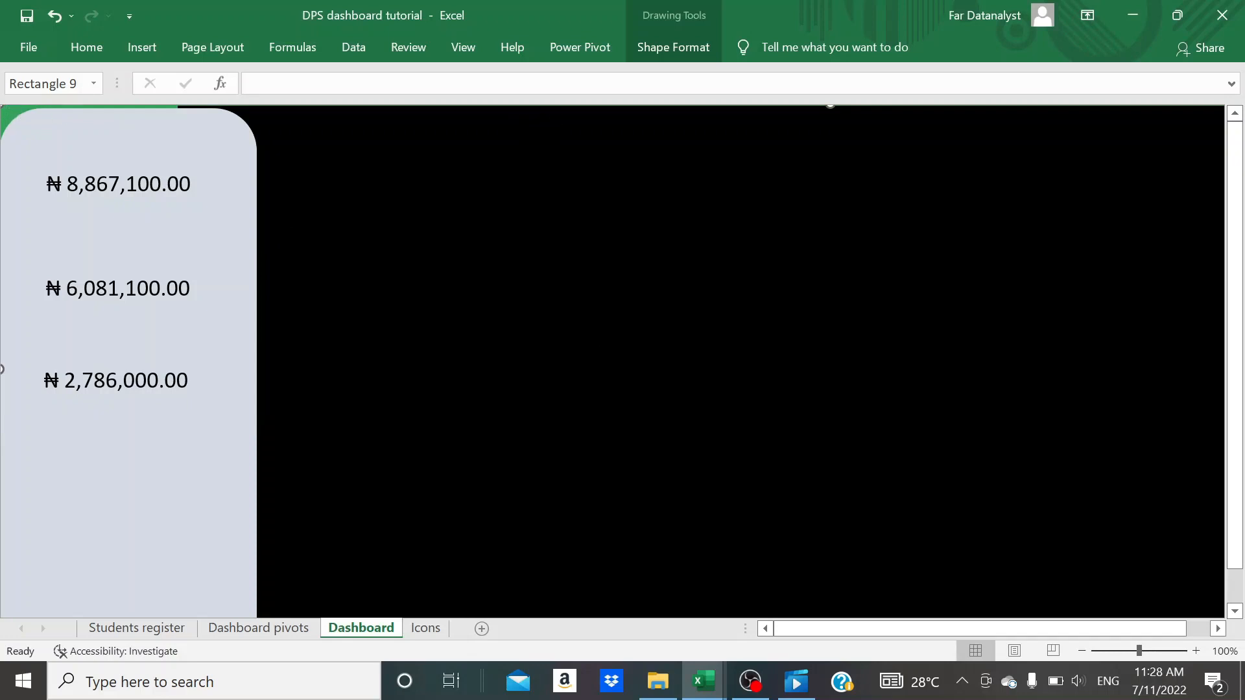
pyautogui.click(651, 57)
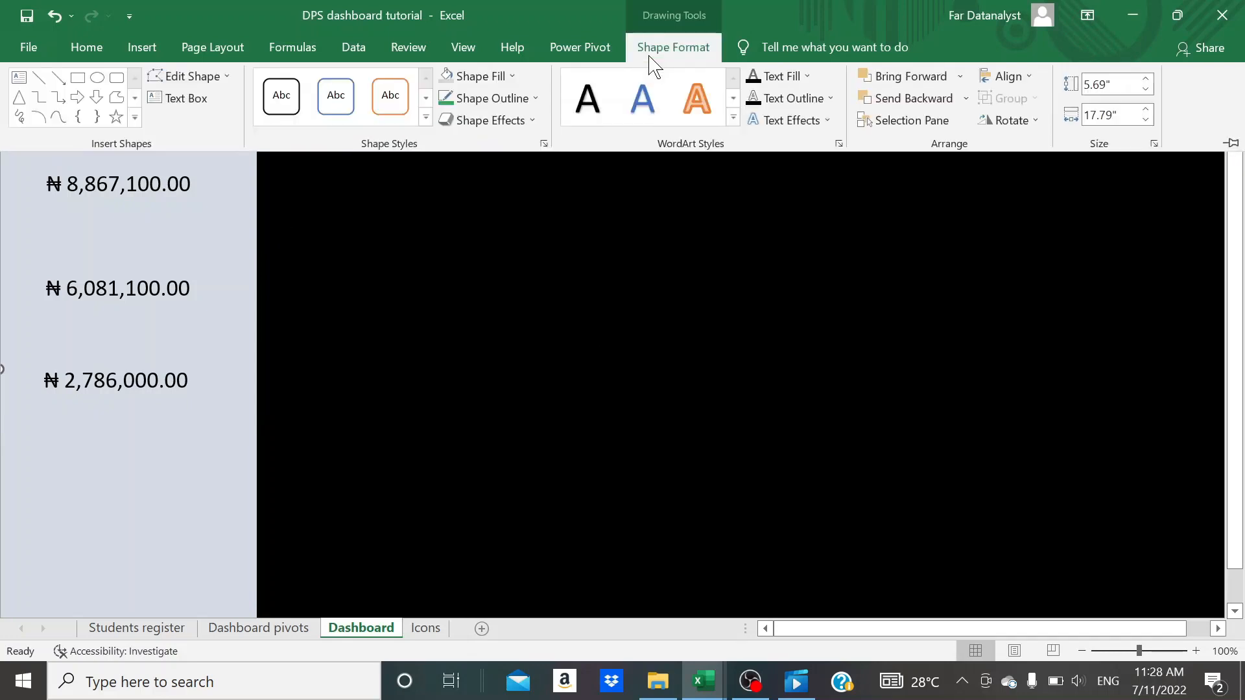
pyautogui.click(650, 284)
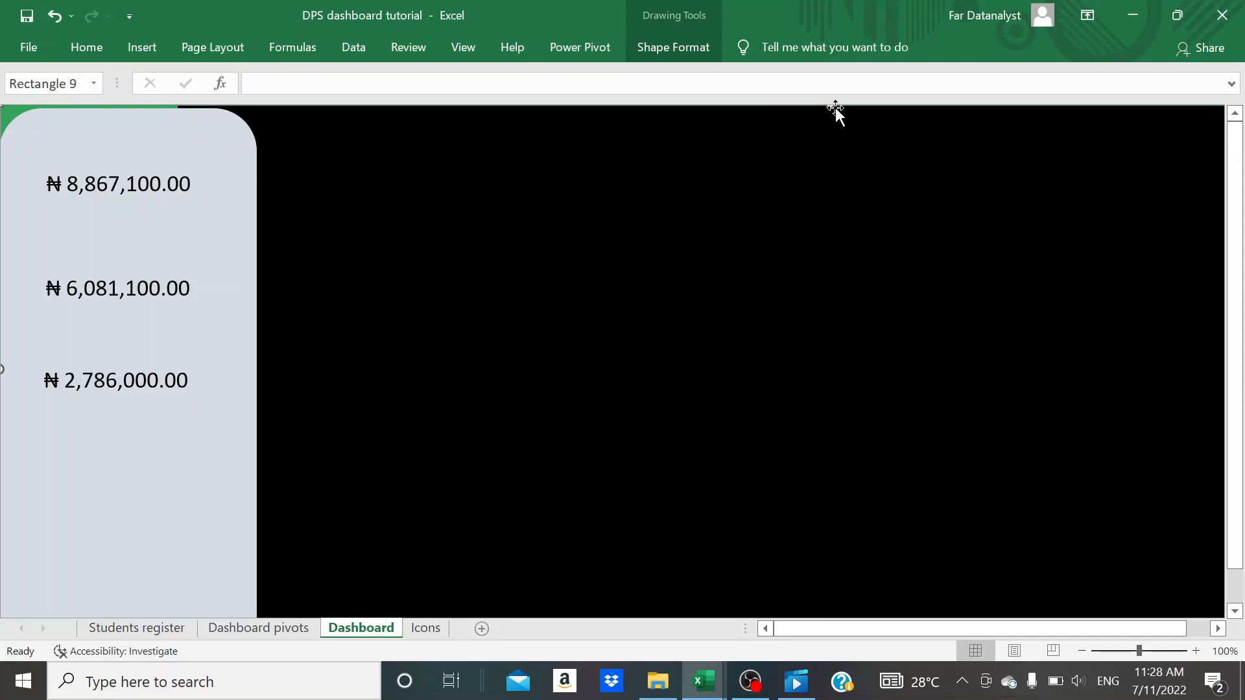
pyautogui.moveTo(833, 108)
pyautogui.mouseDown()
pyautogui.moveTo(830, 171)
pyautogui.moveTo(832, 116)
pyautogui.mouseUp()
pyautogui.moveTo(831, 99); pyautogui.dragTo(831, 100)
pyautogui.click(697, 48)
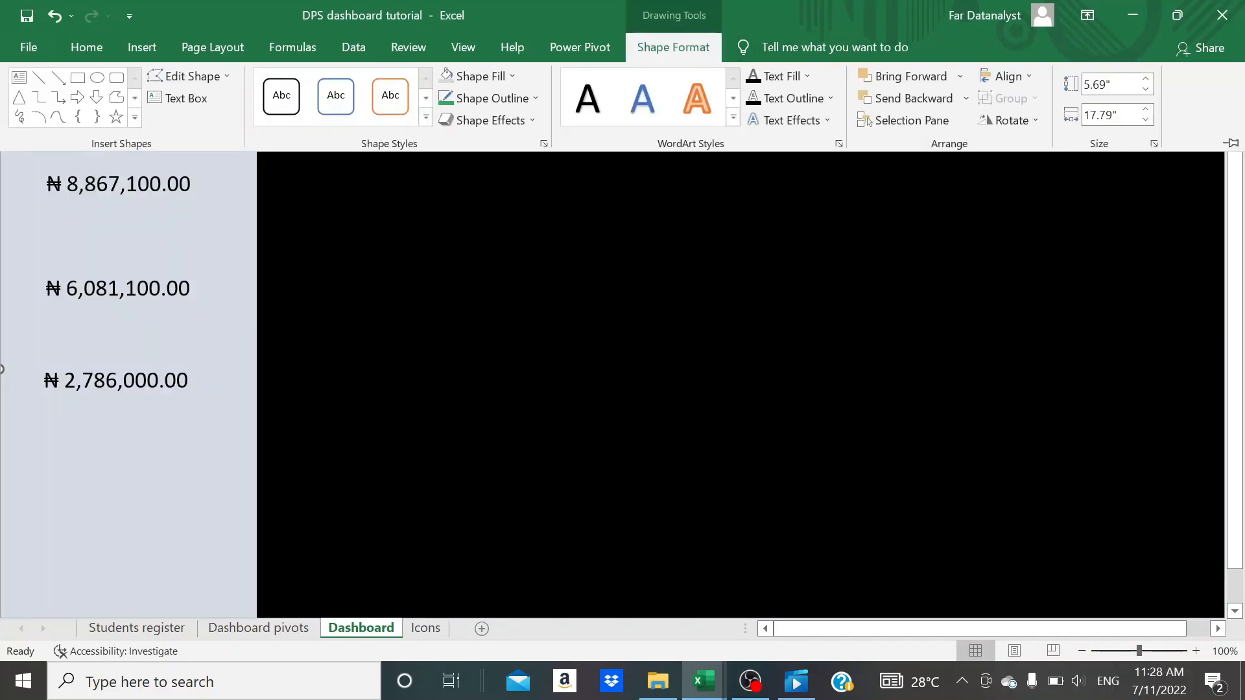
pyautogui.click(1107, 84)
pyautogui.press('Tab')
pyautogui.press('Return')
pyautogui.hscroll(5, 1068, 324)
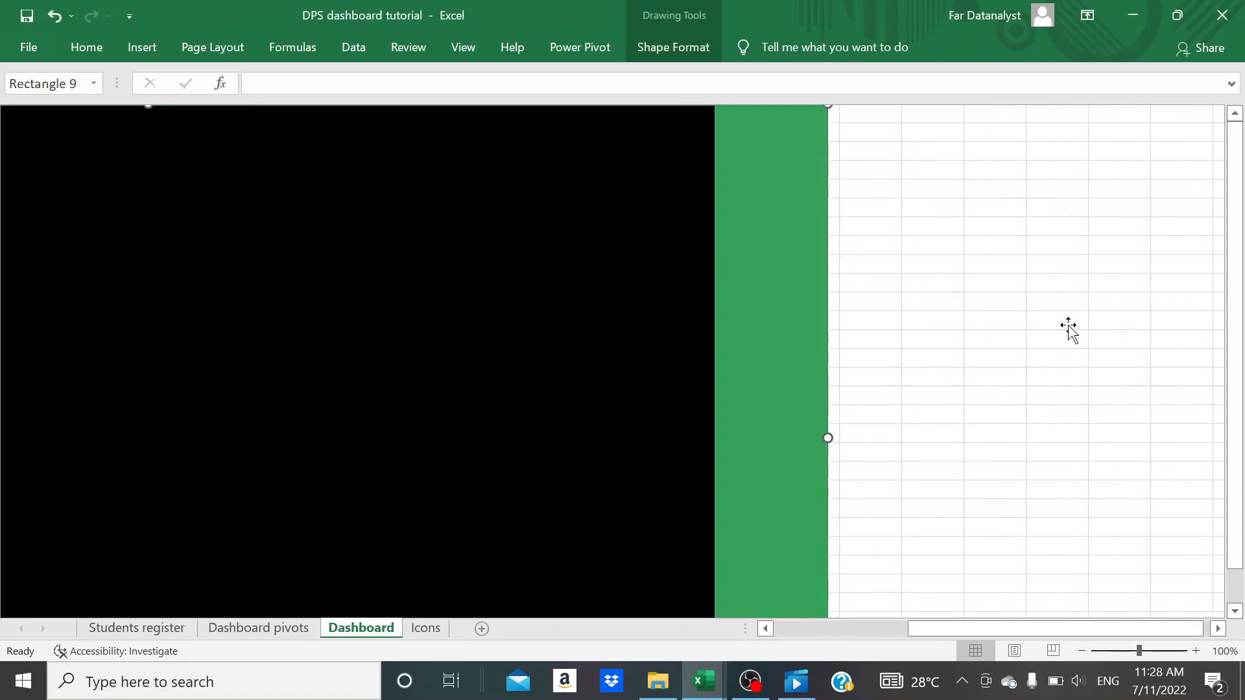
pyautogui.hscroll(-5, 1068, 324)
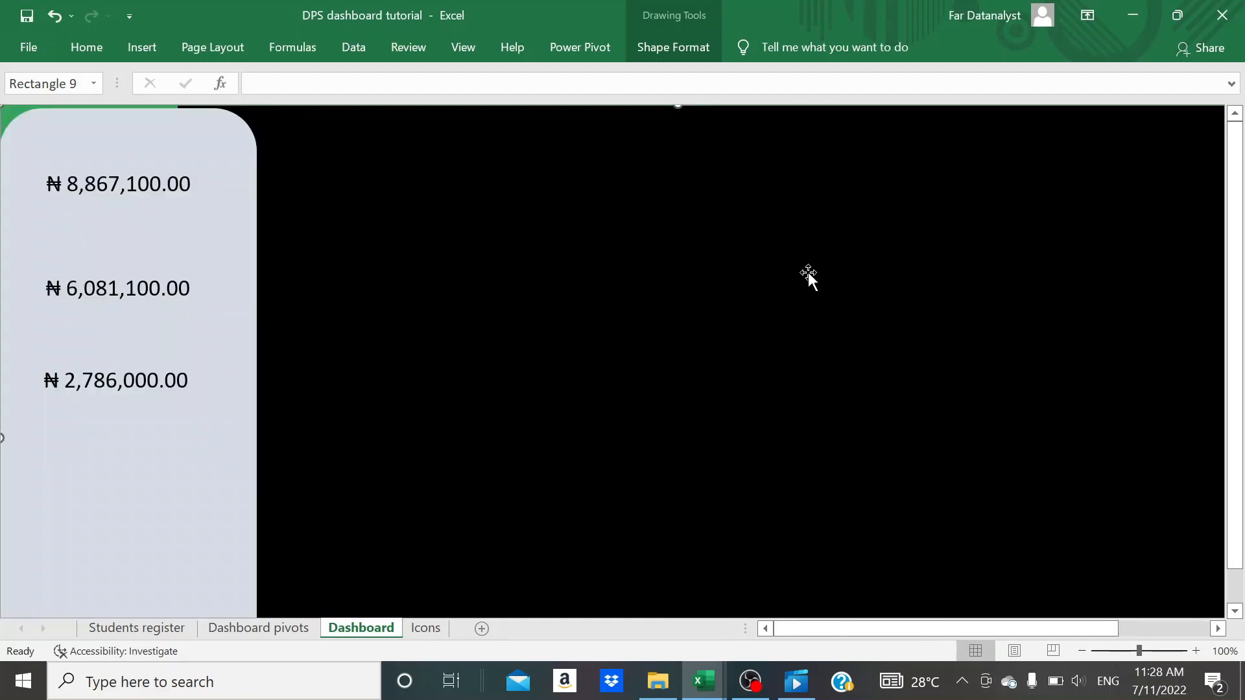
# - Set the black background rectangle's height to 7.16 inches
pyautogui.press('Tab')
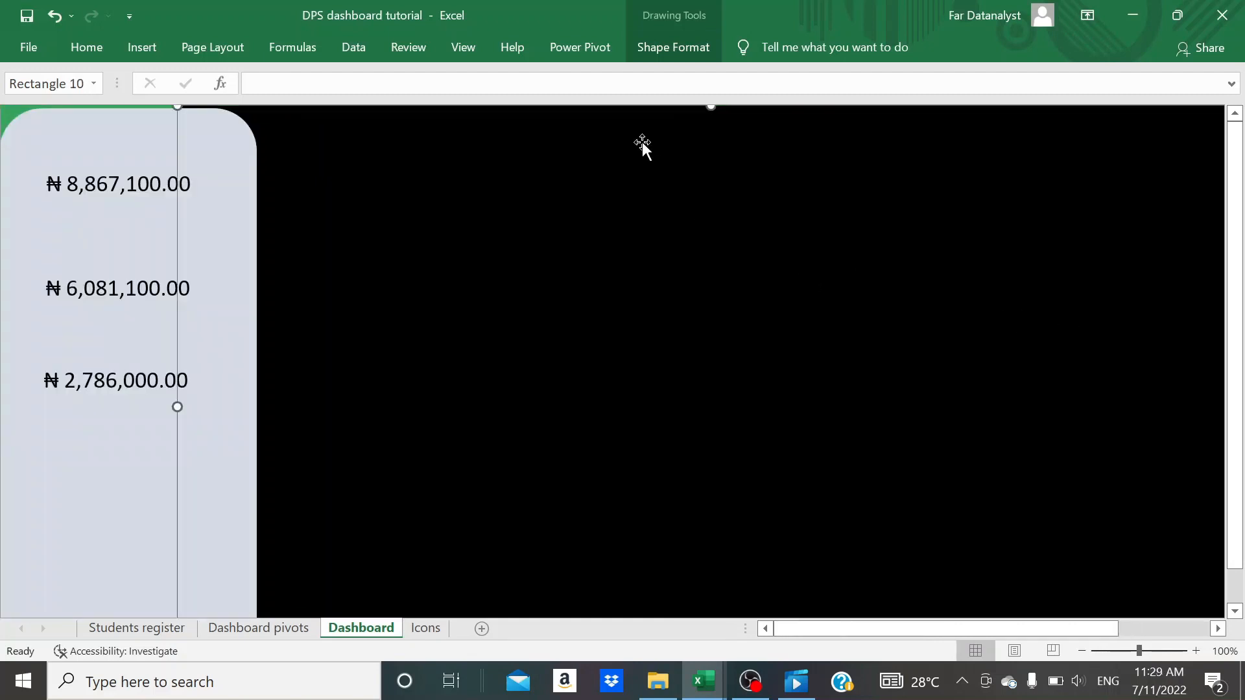
pyautogui.click(672, 47)
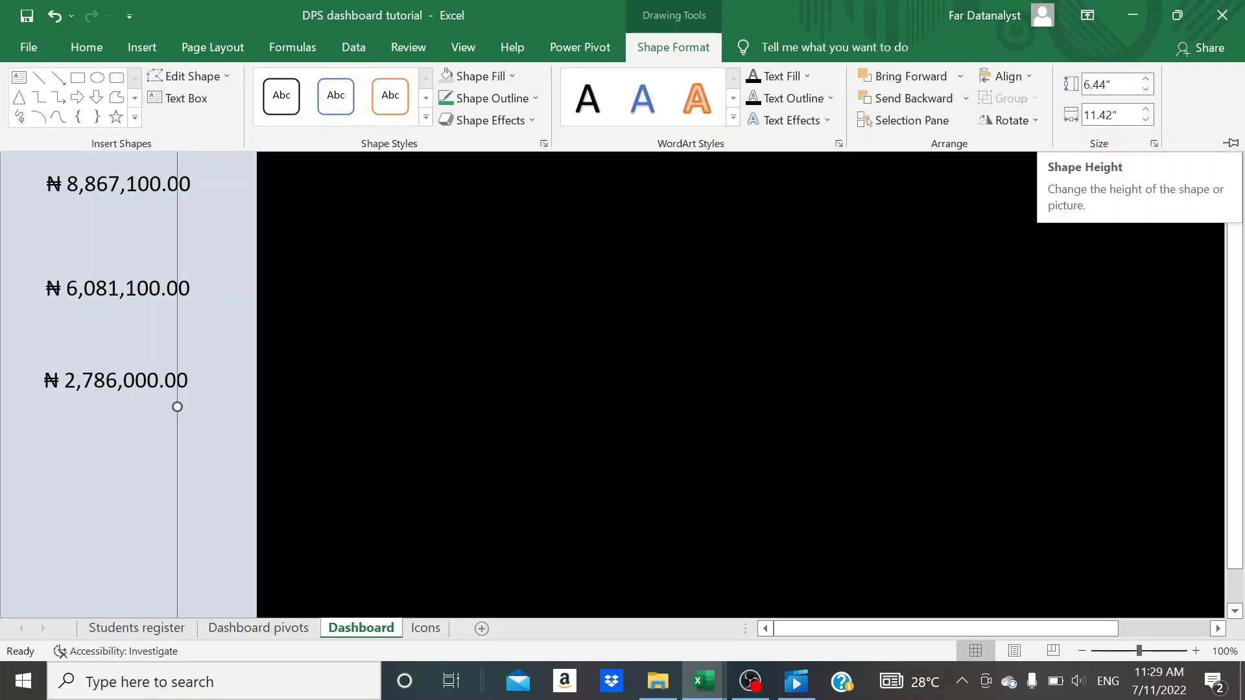
pyautogui.click(1107, 85)
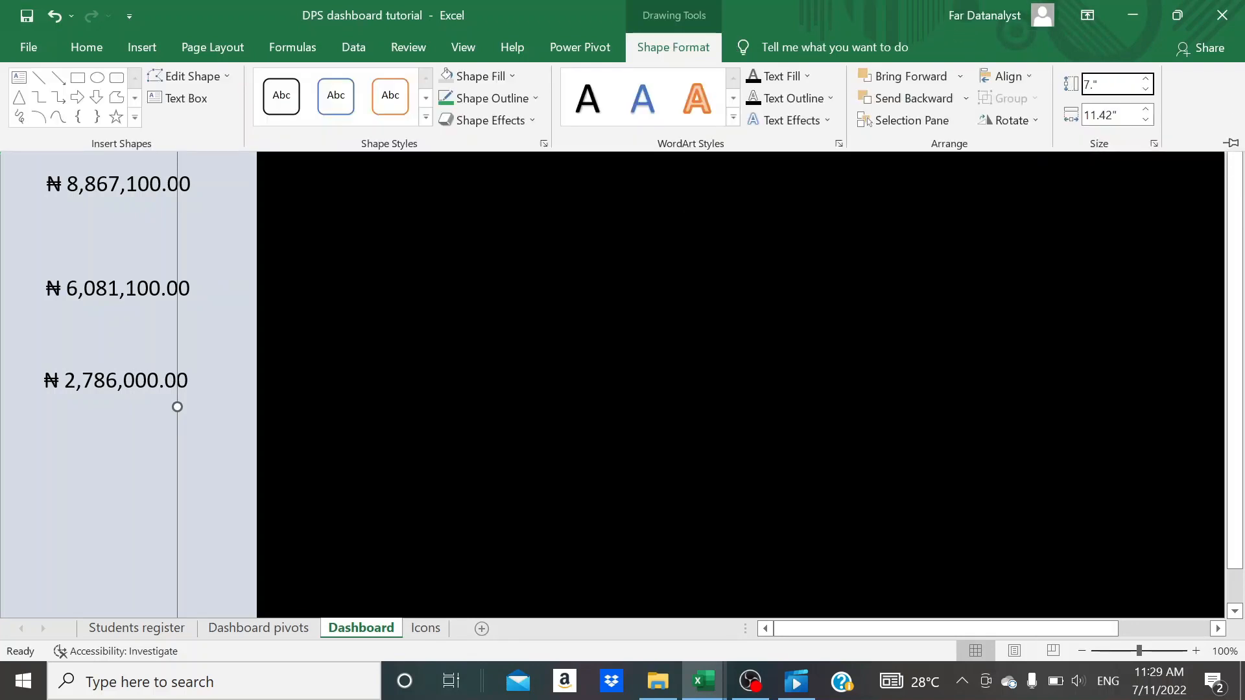
pyautogui.write('7.16')
pyautogui.press('Tab')
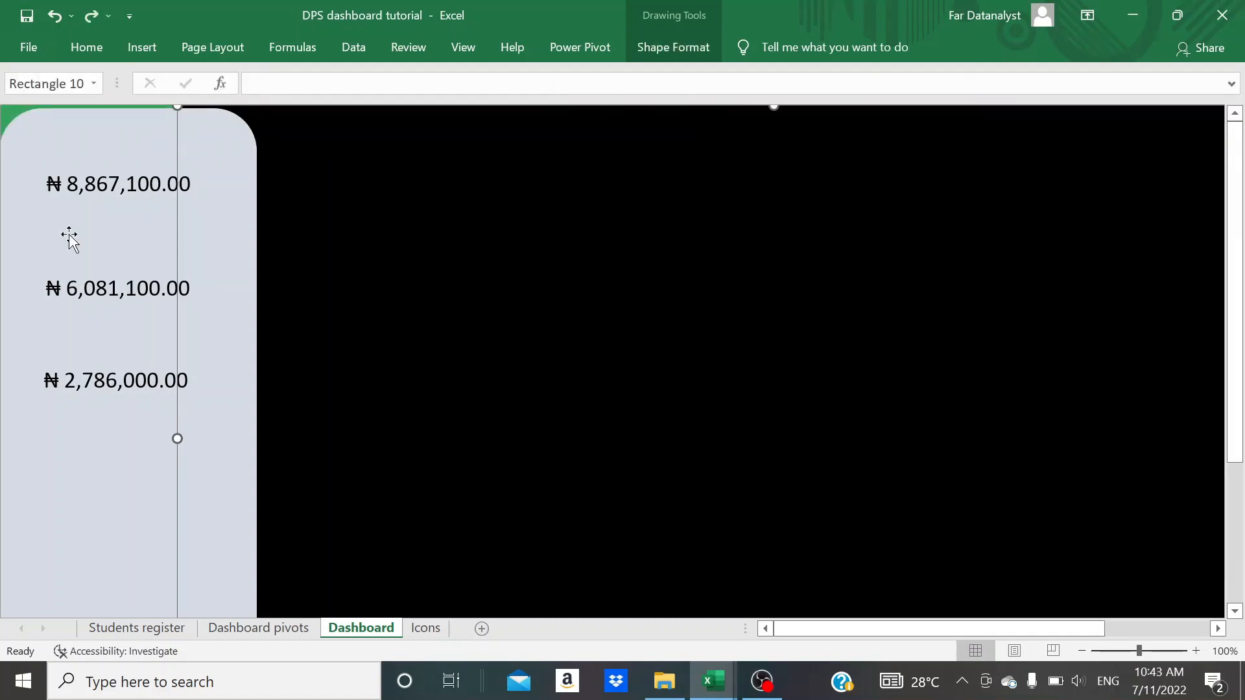
# - Change the pale rounded panel's fill to a light grey from the white theme shades
pyautogui.click(40, 127)
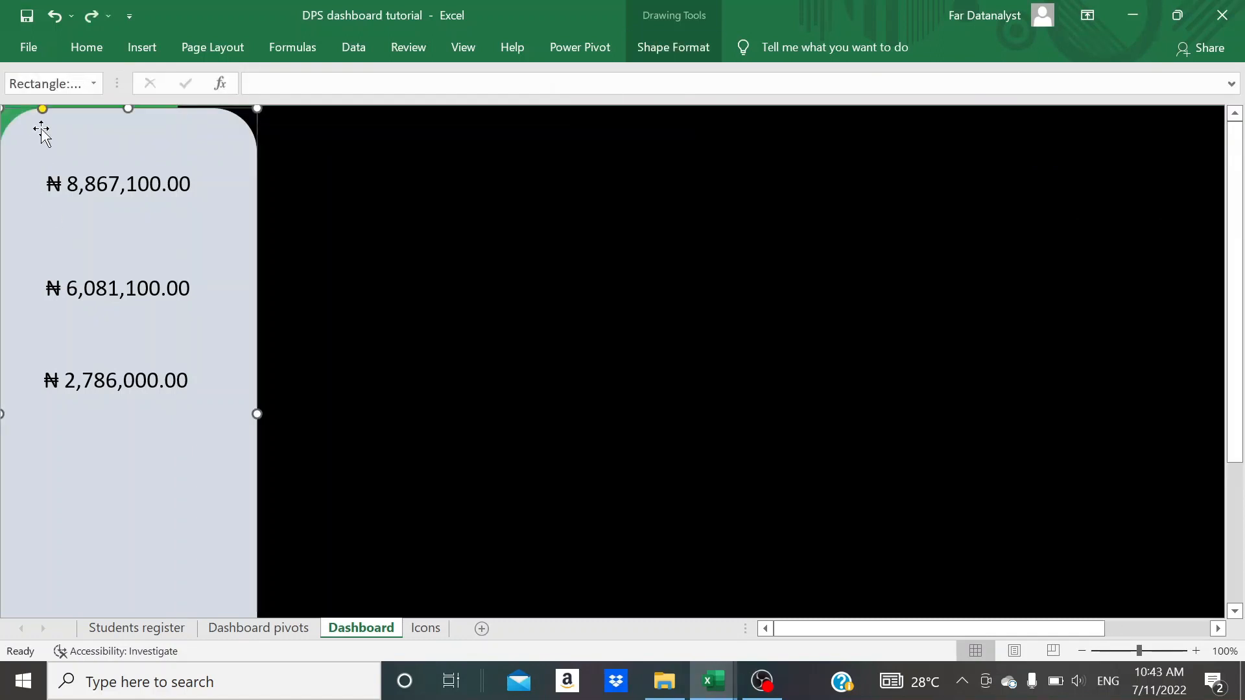
pyautogui.click(96, 44)
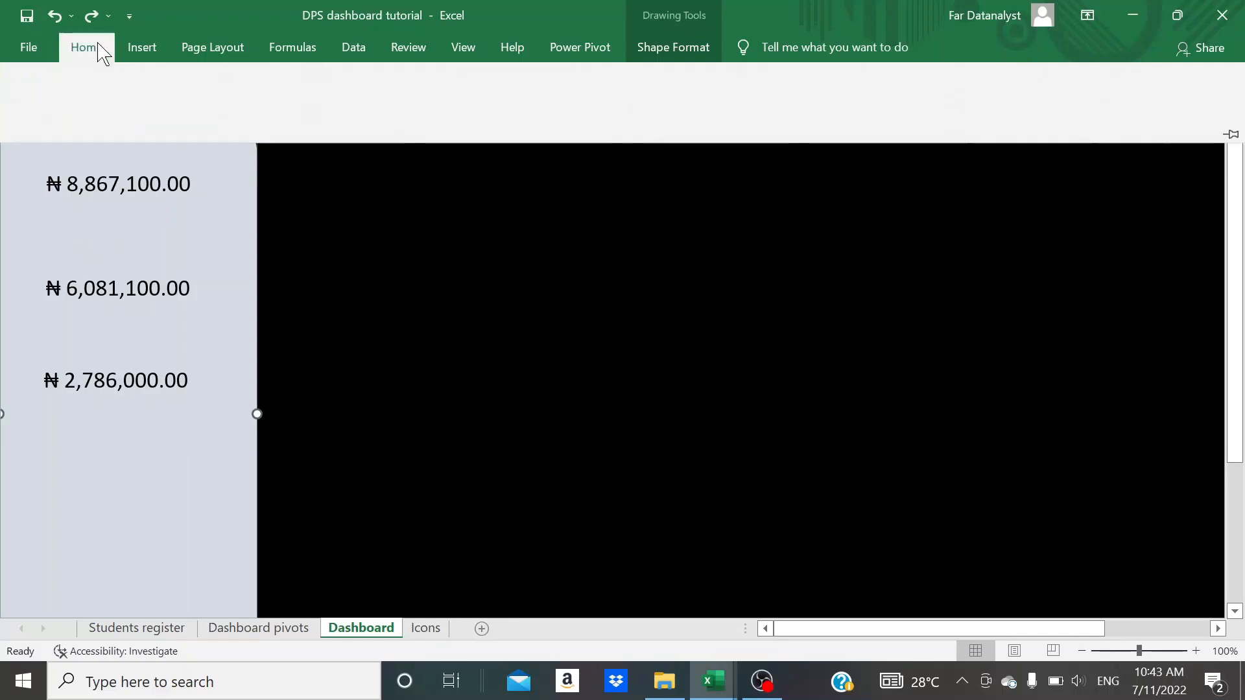
pyautogui.click(254, 116)
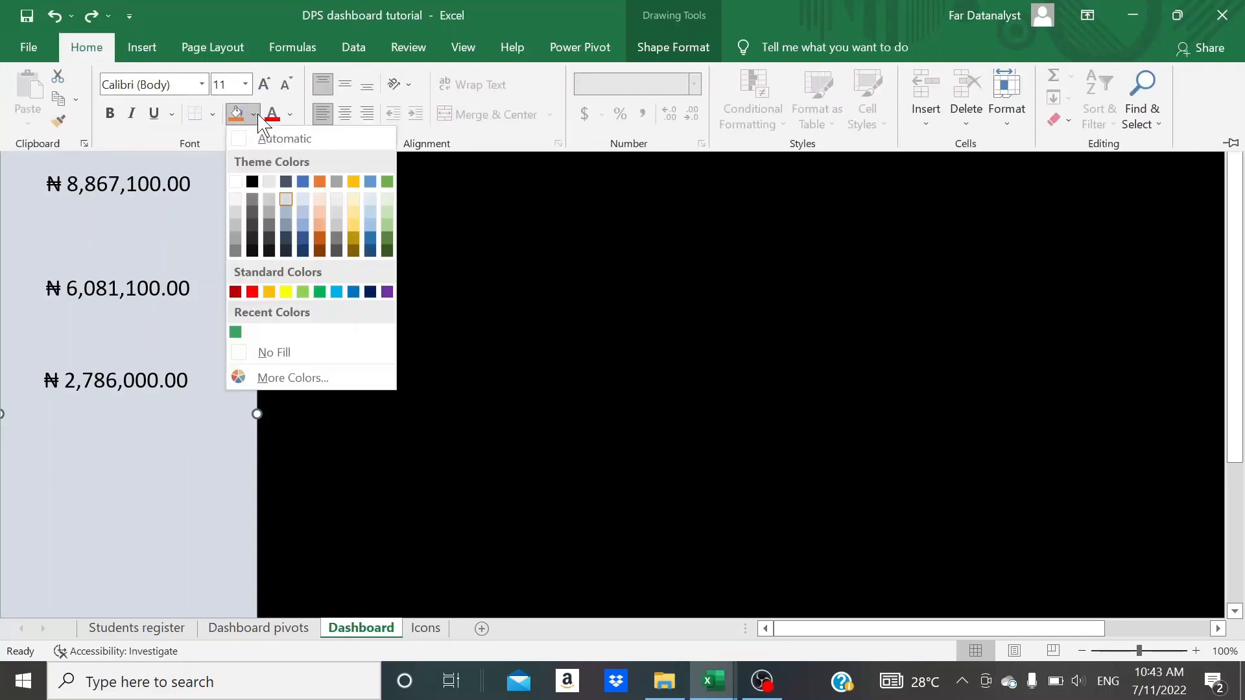
pyautogui.click(236, 224)
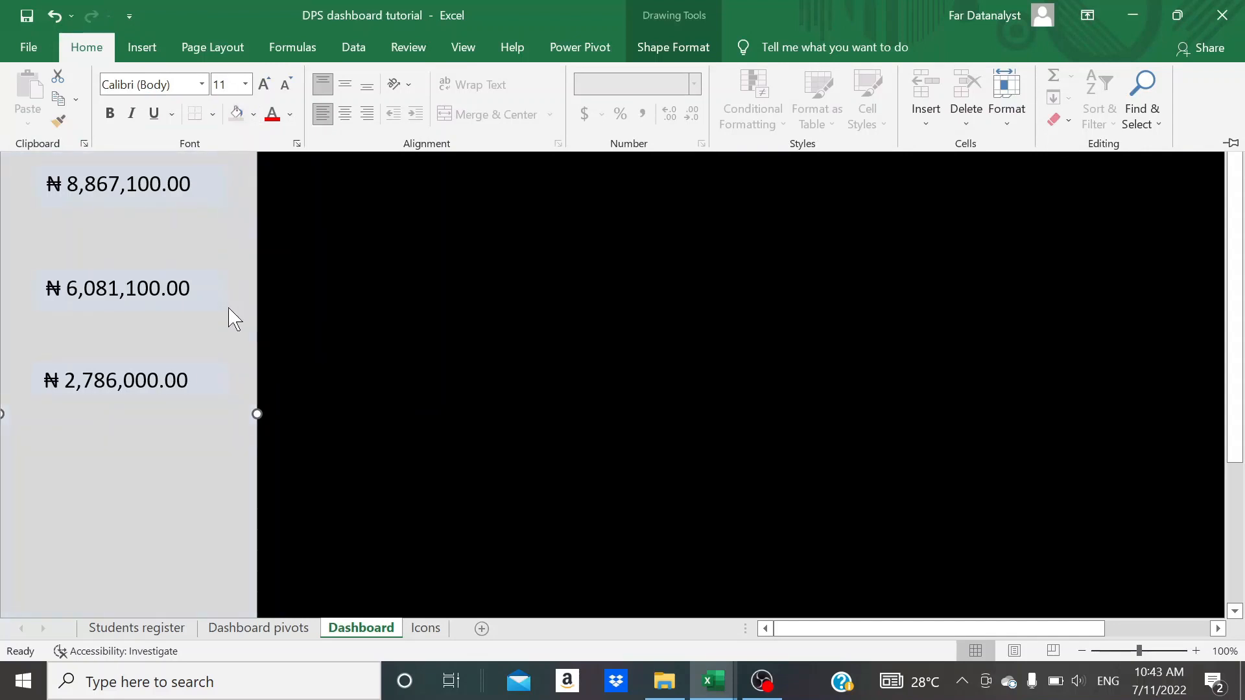
pyautogui.click(217, 340)
# - Fill the three naira total text boxes with the same light grey as the rounded panel
pyautogui.click(193, 302)
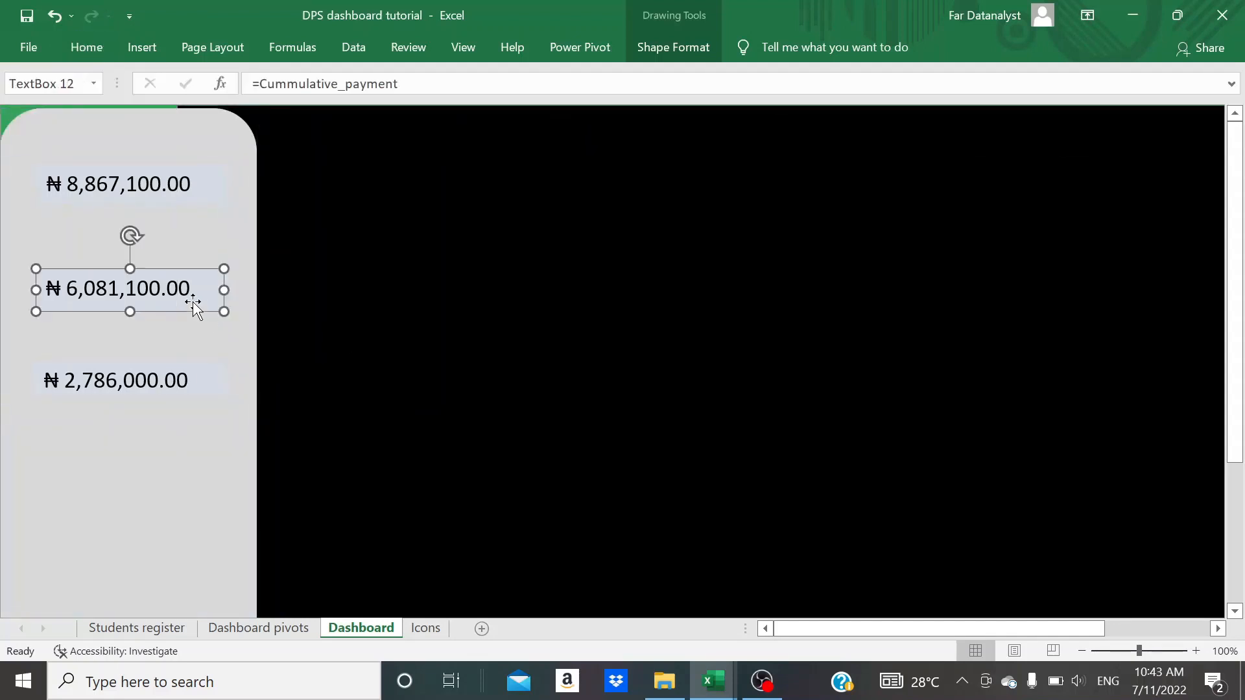
pyautogui.keyDown('shift'); pyautogui.click(194, 198); pyautogui.keyUp('shift')
pyautogui.keyDown('shift'); pyautogui.click(184, 366); pyautogui.keyUp('shift')
pyautogui.click(85, 47)
pyautogui.click(355, 350)
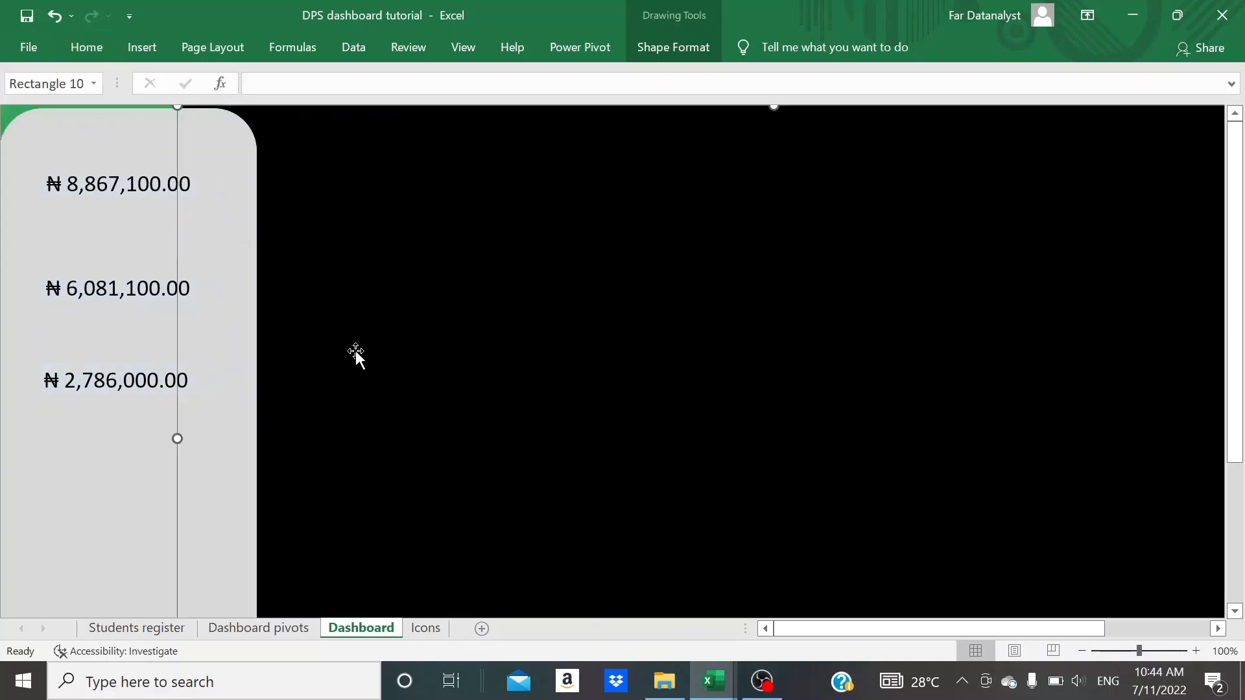
pyautogui.scroll(-4, 435, 395)
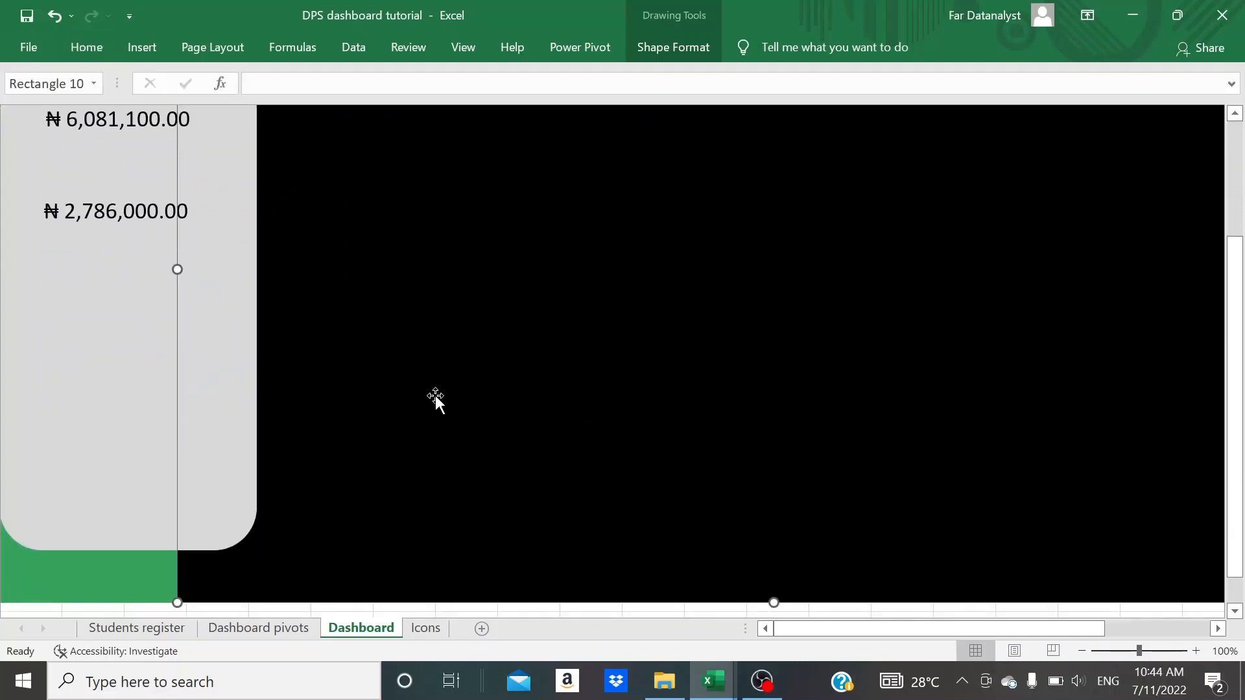
pyautogui.scroll(4, 434, 394)
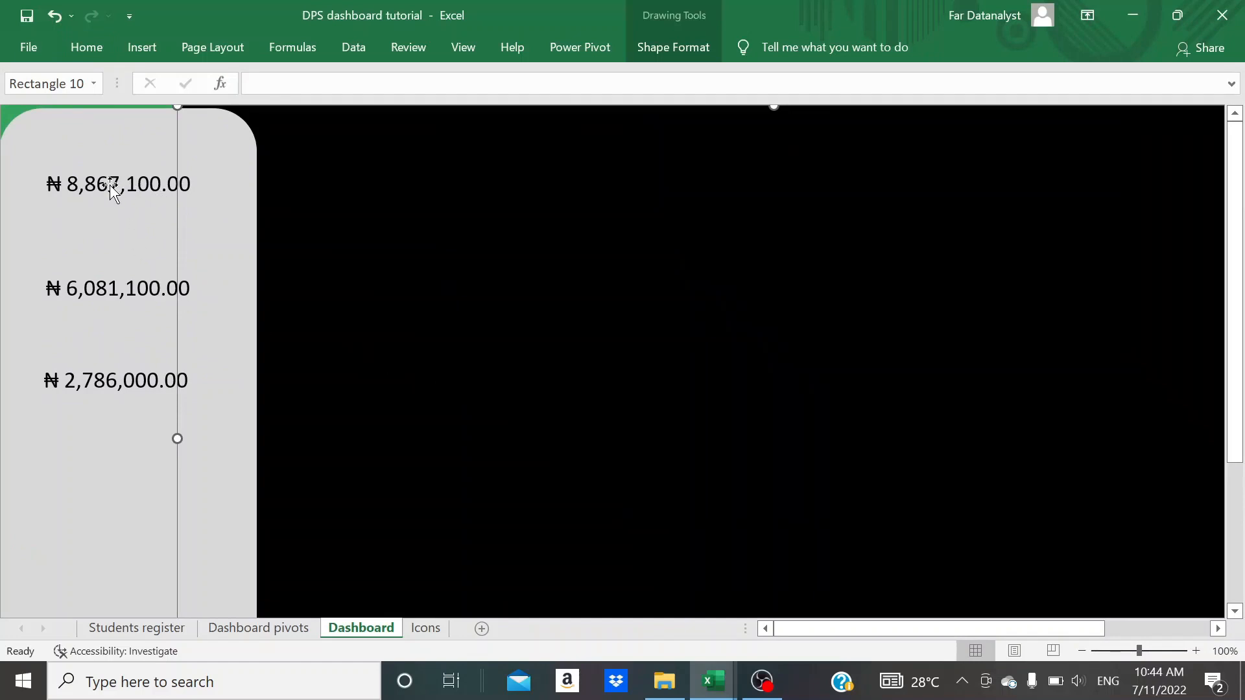
# - Copy the banknote icon from the Icons sheet to the Dashboard above the first naira total, and shift that total down slightly
pyautogui.click(424, 628)
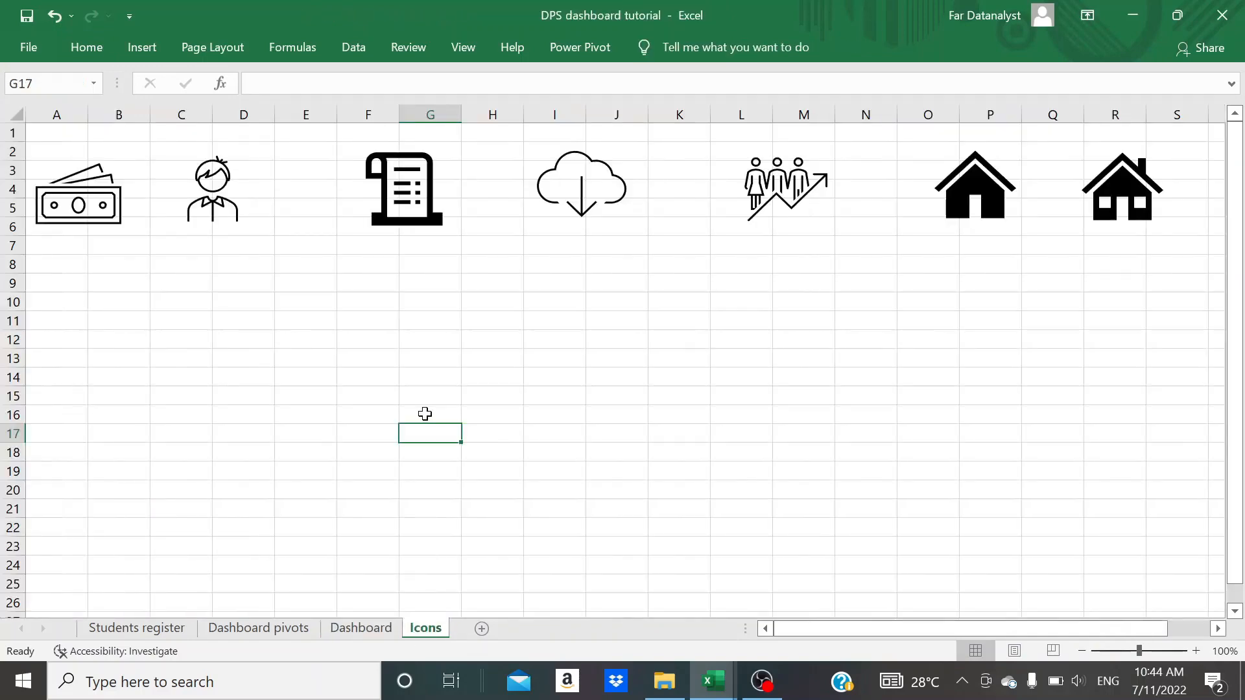
pyautogui.hscroll(3, 424, 413)
pyautogui.hscroll(-3, 425, 414)
pyautogui.click(94, 245)
pyautogui.click(75, 266)
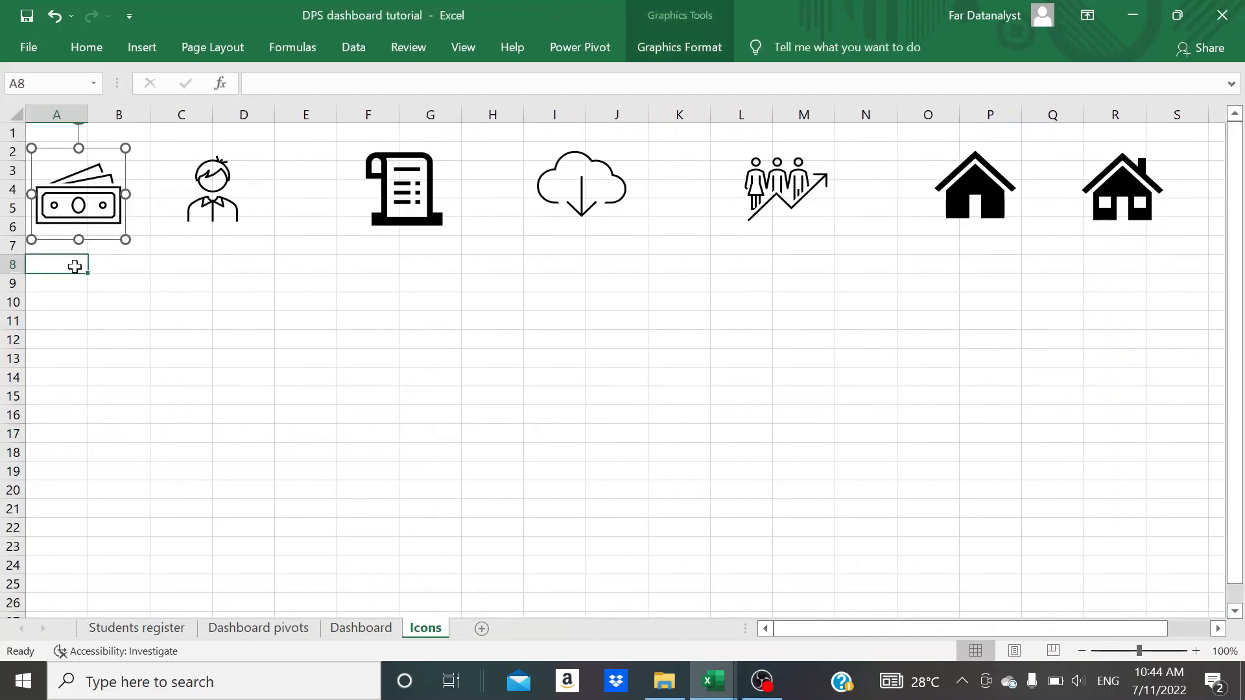
pyautogui.click(123, 277)
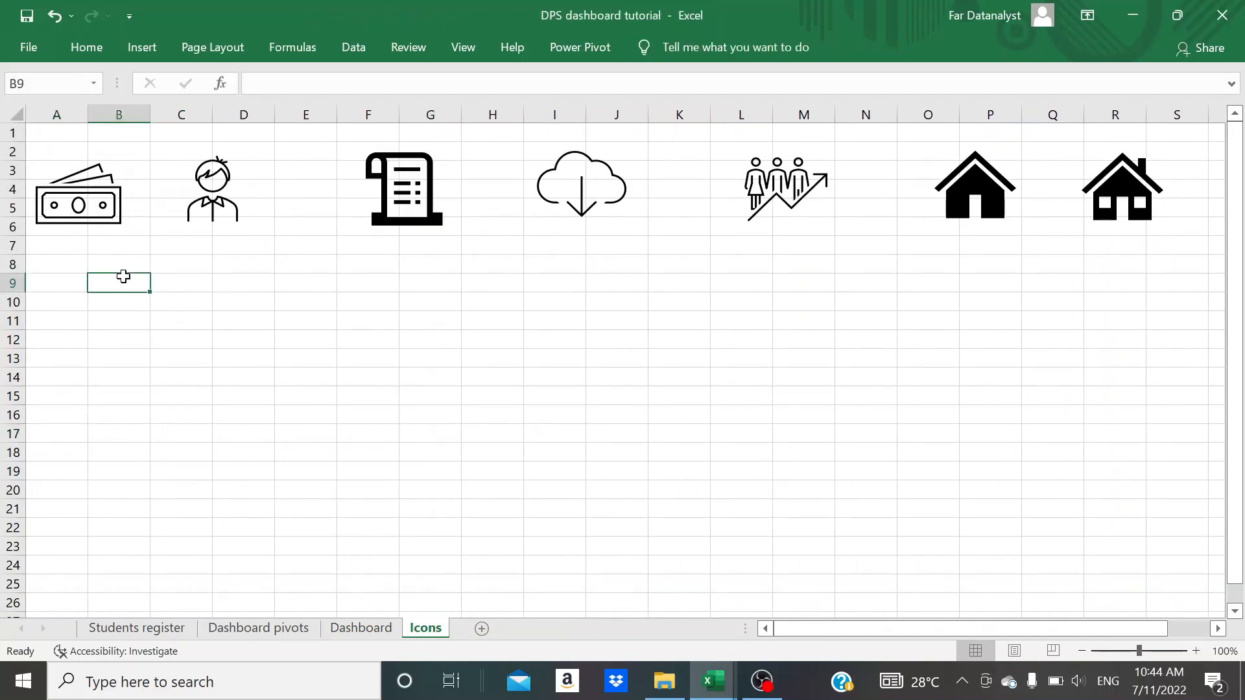
pyautogui.click(105, 211)
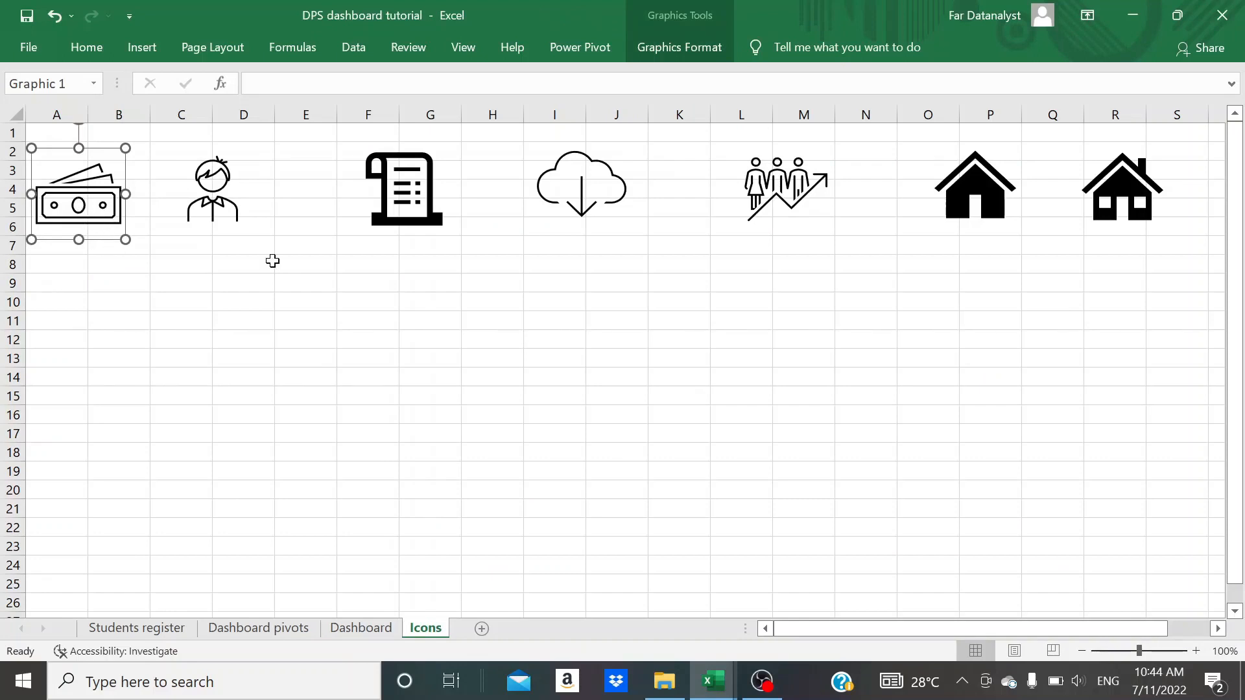
pyautogui.click(360, 629)
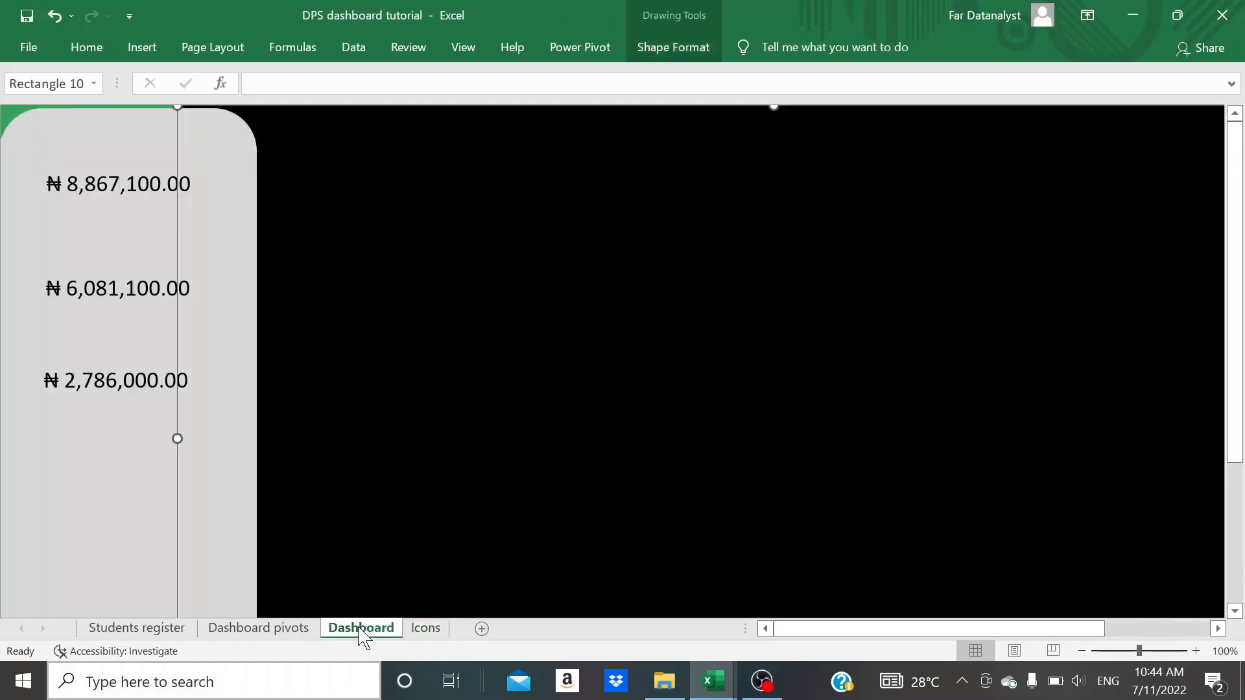
pyautogui.click(76, 425)
pyautogui.hotkey('ctrl', 'v')
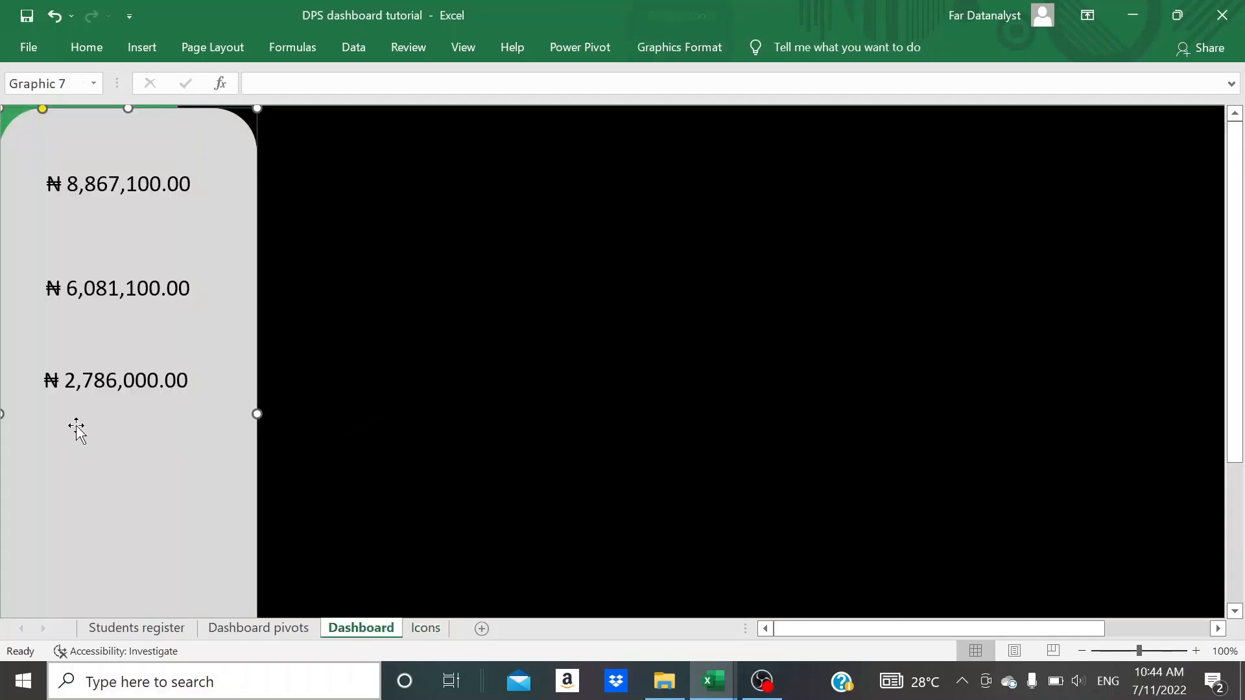
pyautogui.moveTo(77, 183); pyautogui.dragTo(125, 106)
pyautogui.click(169, 181)
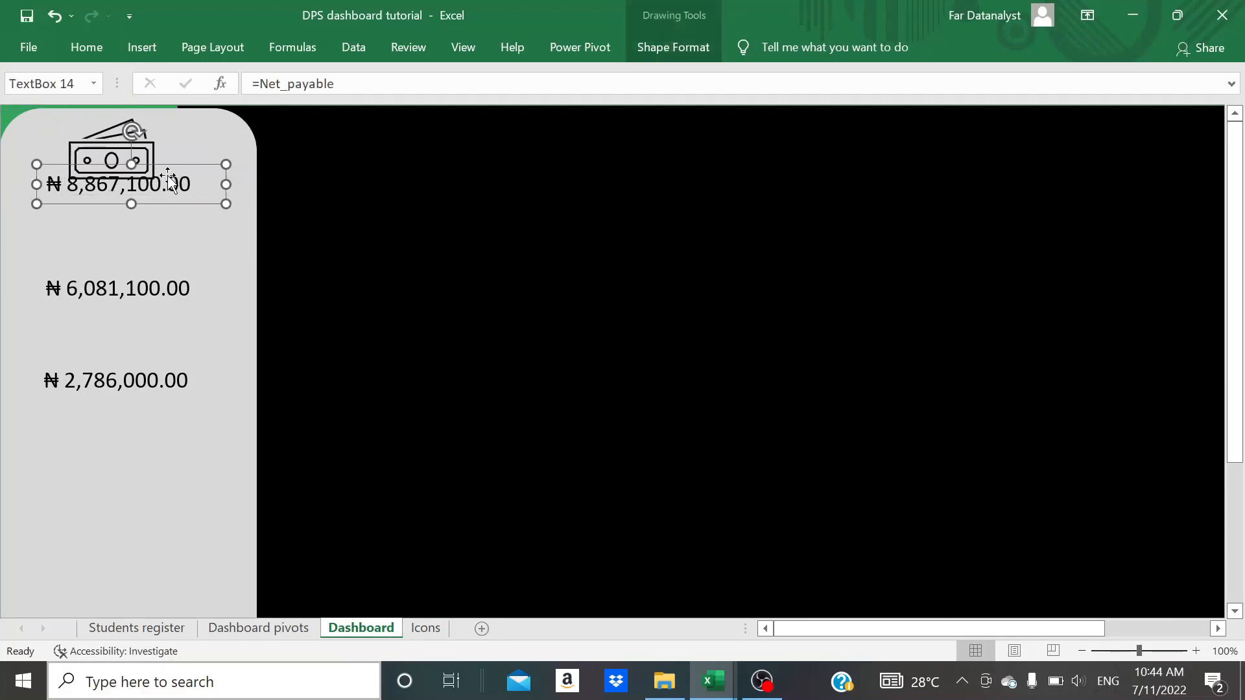
pyautogui.moveTo(170, 182); pyautogui.dragTo(171, 194)
# - Paste two more banknote icons and place one above each of the second and third naira totals
pyautogui.hotkey('ctrl', 'v')
pyautogui.hotkey('ctrl', 'v')
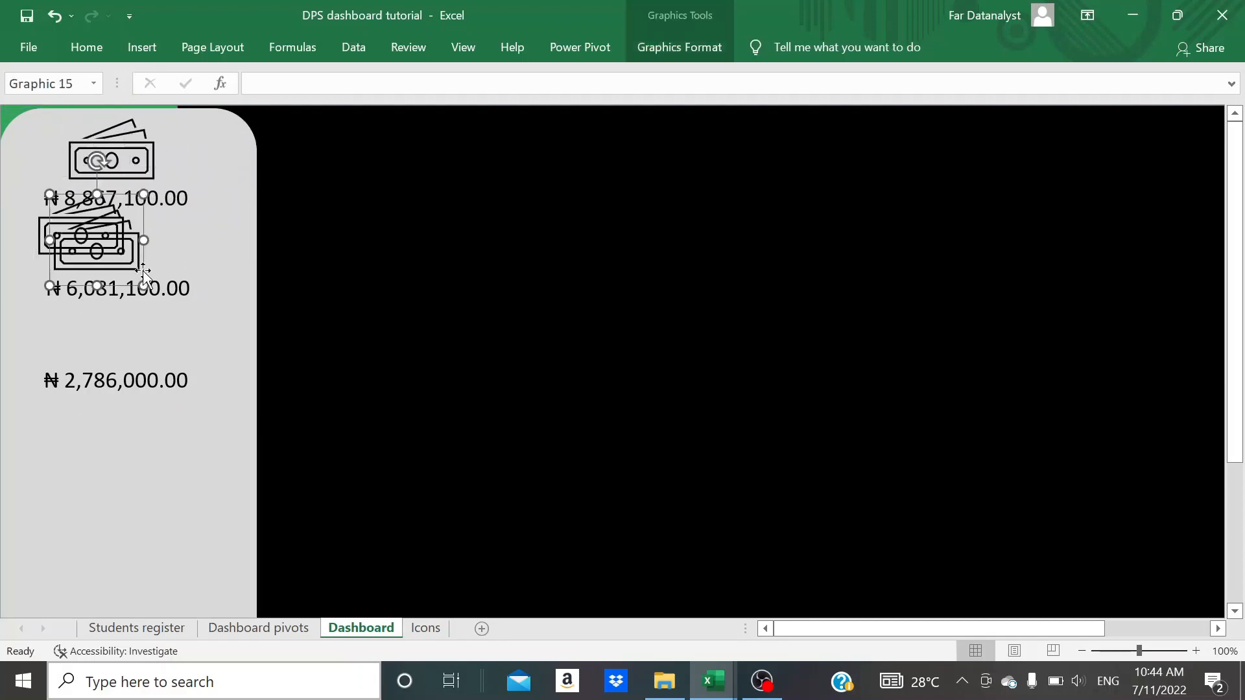
pyautogui.moveTo(96, 253); pyautogui.dragTo(113, 345)
pyautogui.moveTo(95, 238); pyautogui.dragTo(127, 253)
pyautogui.click(117, 425)
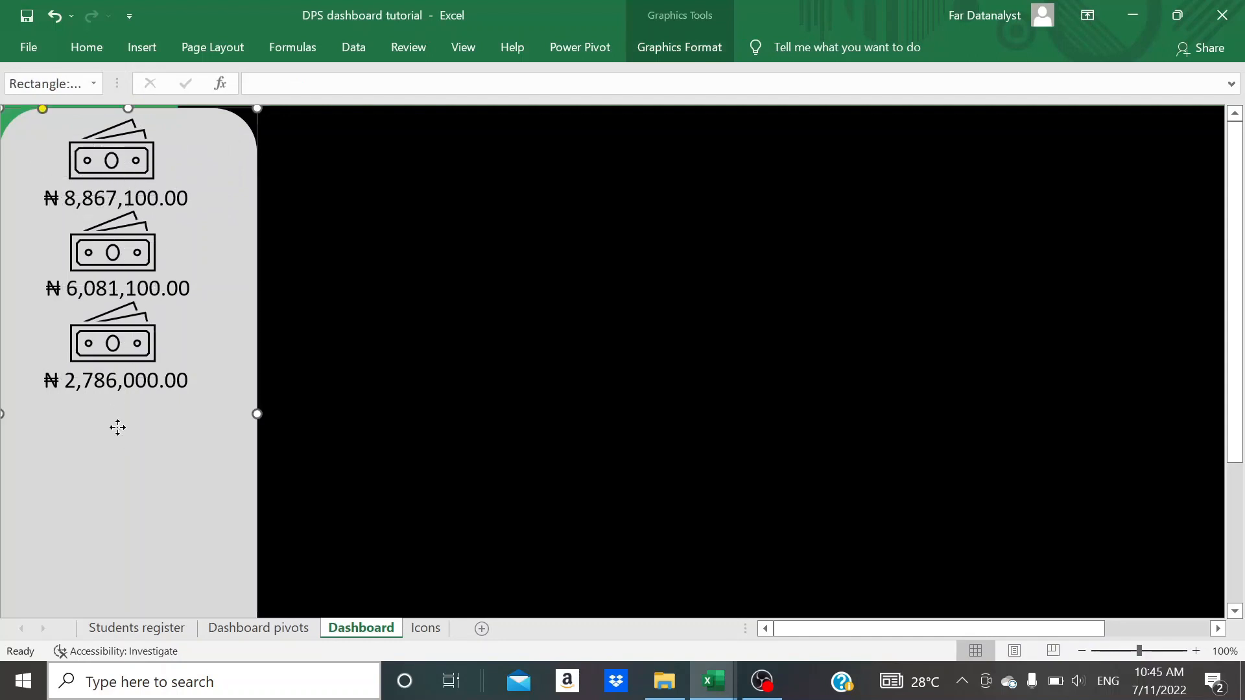
# - Resize all three banknote icons together, entering height 0.56 and width 0.78 inches, and centre them above their totals
pyautogui.click(104, 157)
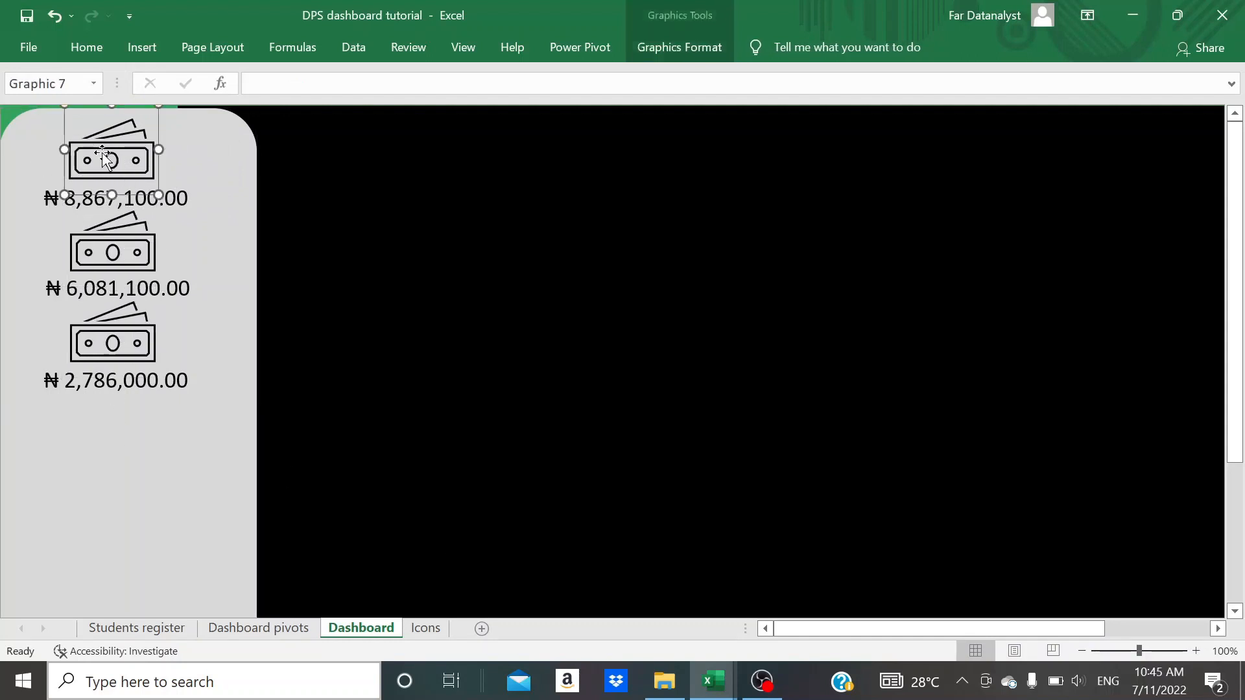
pyautogui.keyDown('ctrl'); pyautogui.click(121, 249); pyautogui.keyUp('ctrl')
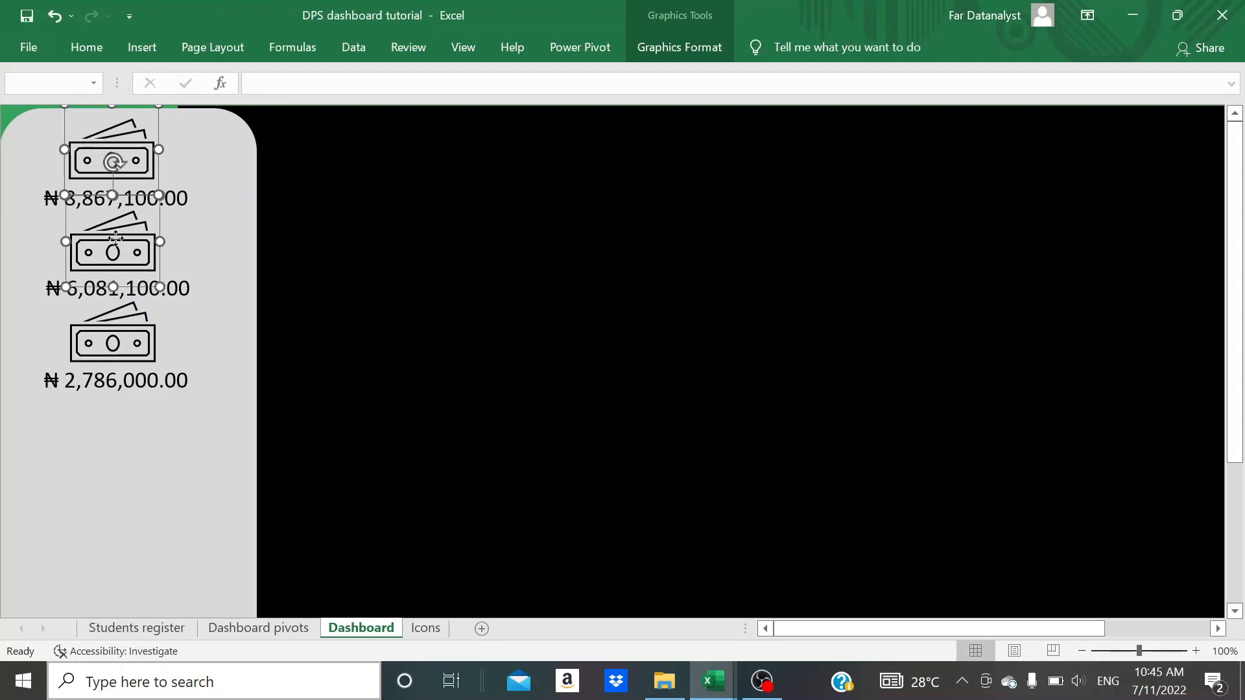
pyautogui.keyDown('ctrl'); pyautogui.click(122, 323); pyautogui.keyUp('ctrl')
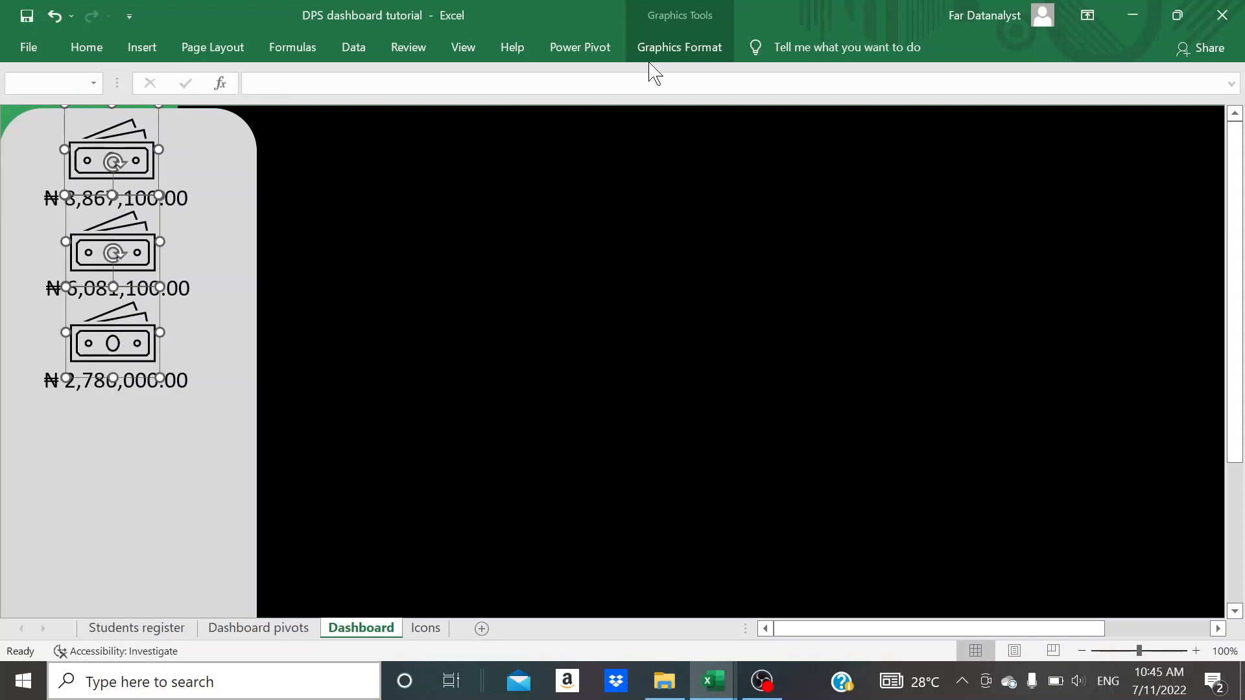
pyautogui.click(667, 52)
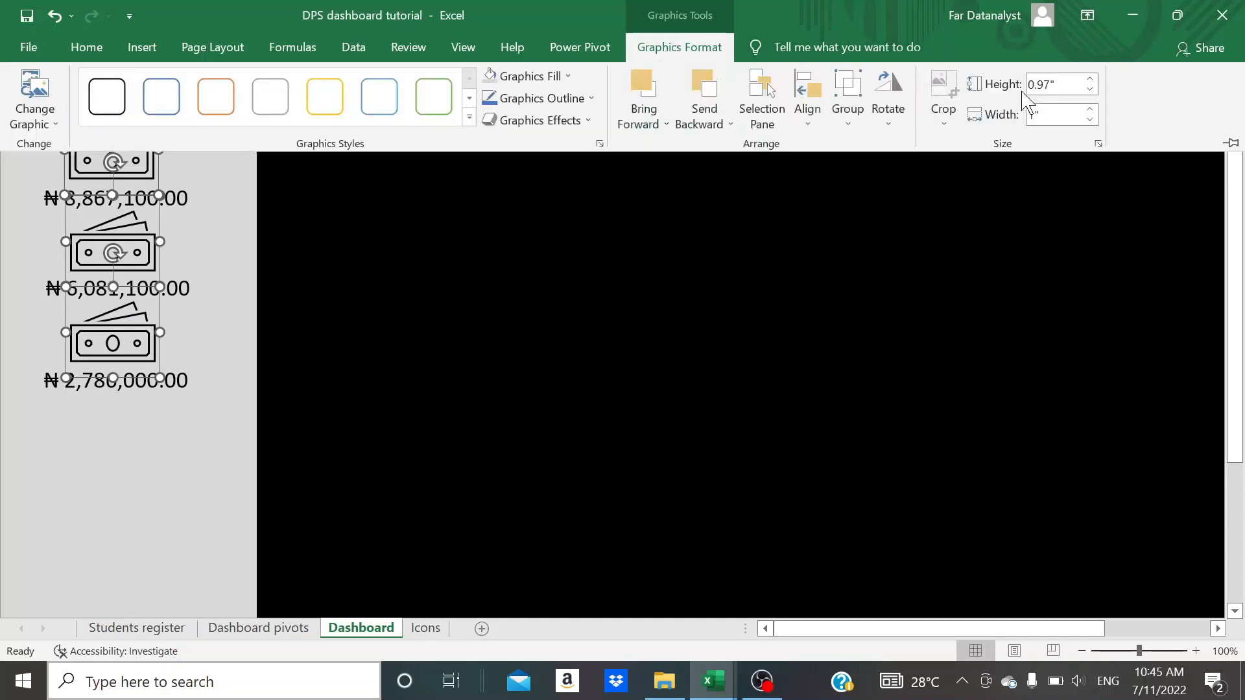
pyautogui.click(1053, 85)
pyautogui.click(1054, 84)
pyautogui.click(1051, 114)
pyautogui.click(1051, 115)
pyautogui.press('BackSpace')
pyautogui.press('BackSpace')
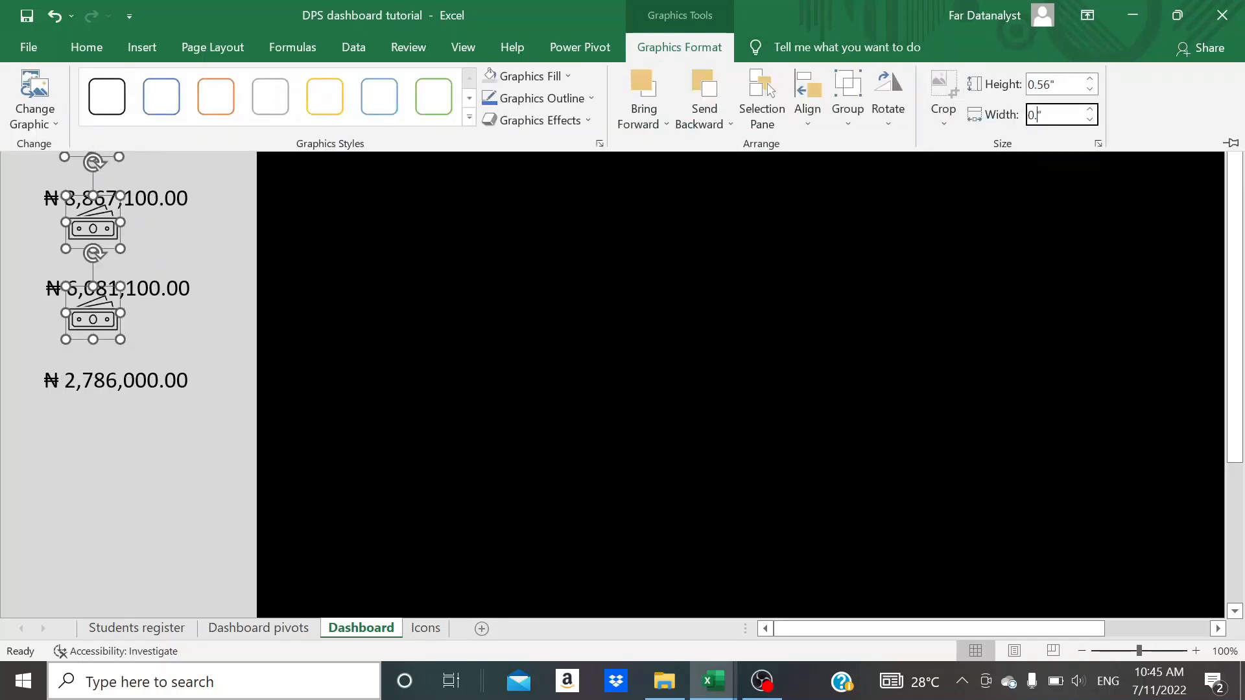
pyautogui.write('78')
pyautogui.press('Return')
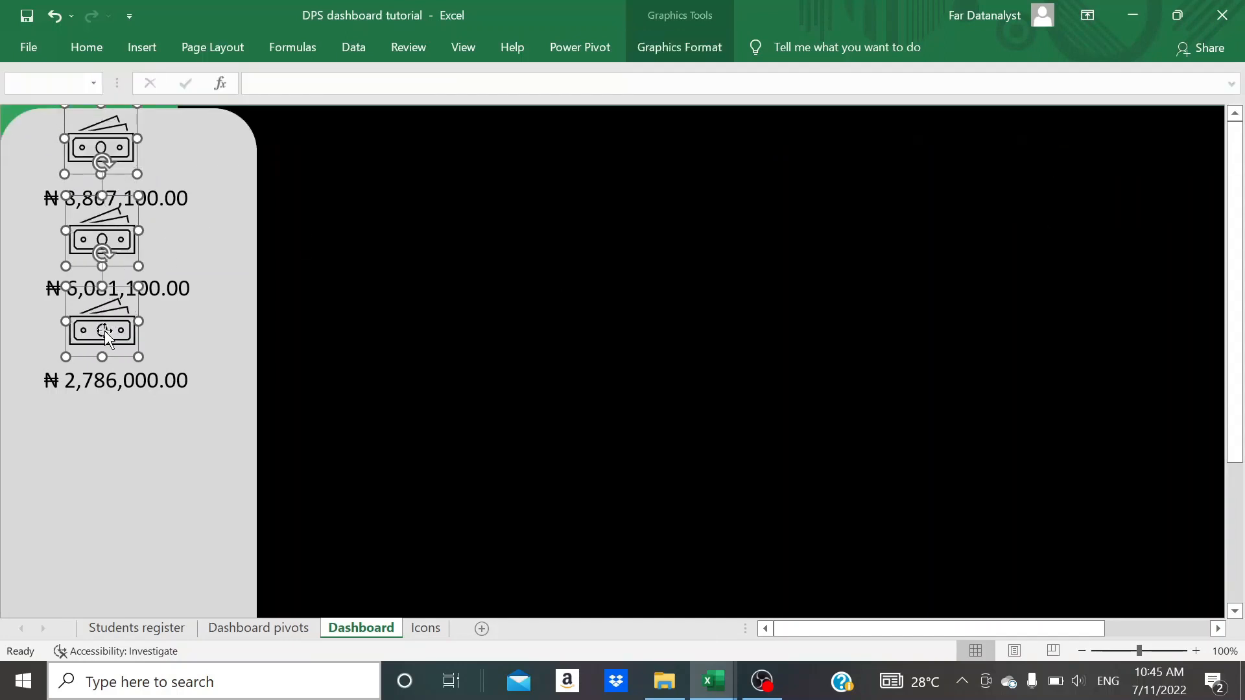
pyautogui.moveTo(105, 331); pyautogui.dragTo(117, 344)
pyautogui.click(120, 435)
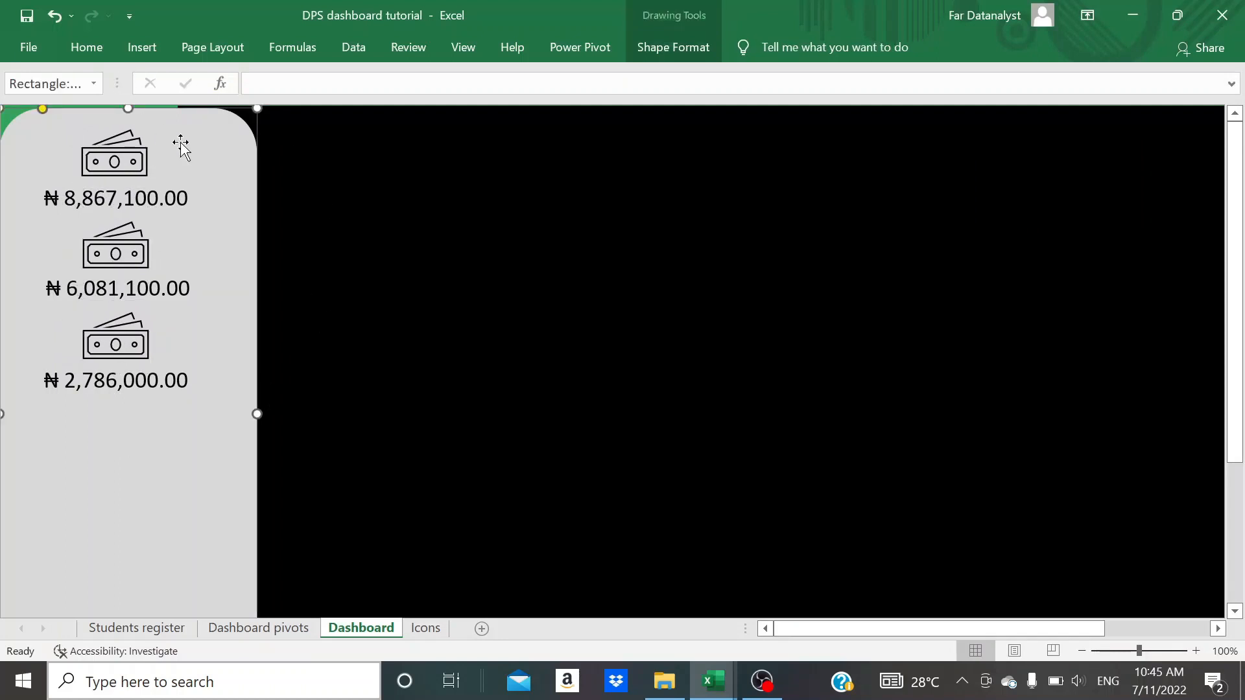
# - Insert a text box about 0.24 by 1.13 inches below the totals and spread out two duplicates of it
pyautogui.click(141, 53)
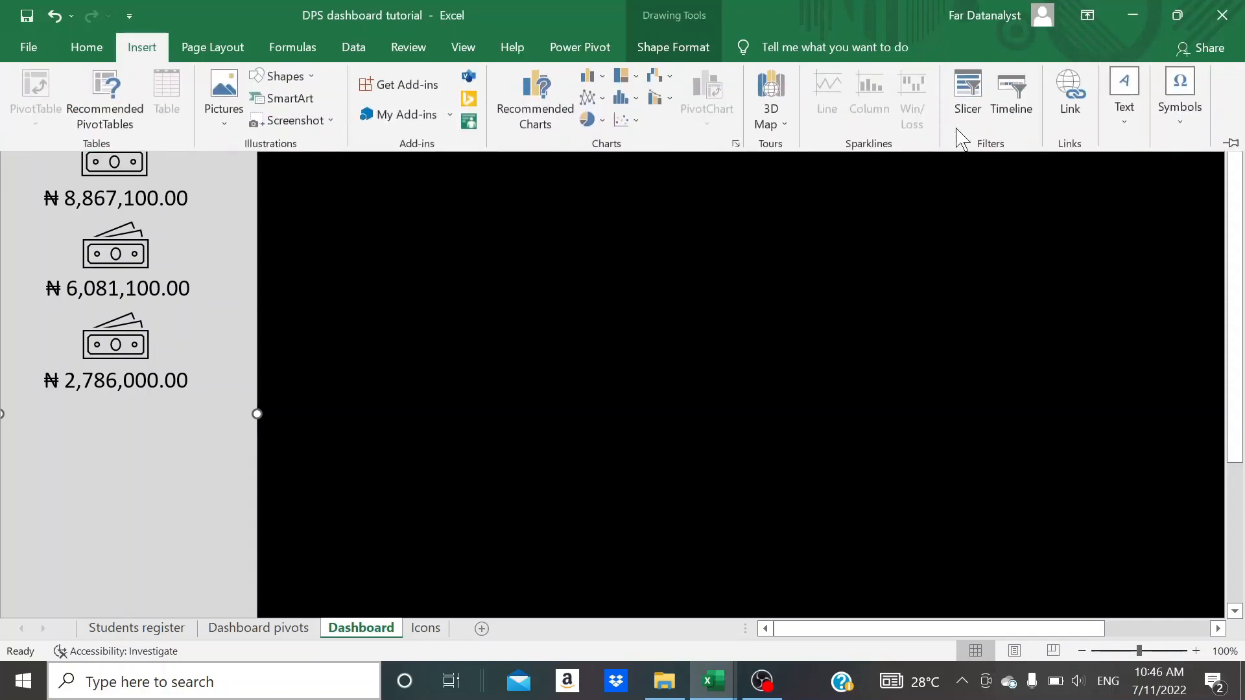
pyautogui.click(1123, 120)
pyautogui.click(1020, 188)
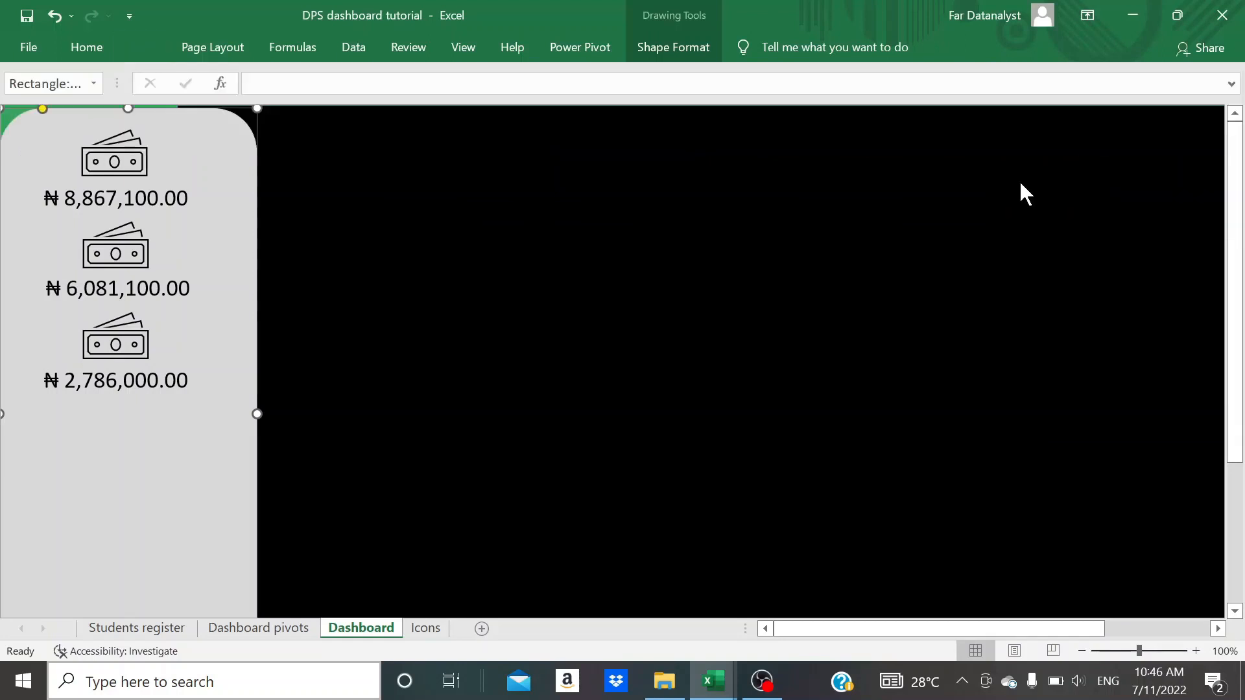
pyautogui.moveTo(59, 445); pyautogui.dragTo(78, 522)
pyautogui.hotkey('ctrl', 'd')
pyautogui.hotkey('ctrl', 'd')
pyautogui.hotkey('ctrl', 'z')
pyautogui.click(118, 462)
pyautogui.moveTo(118, 462); pyautogui.dragTo(147, 485)
# - Enter NET PAYABLE in the first empty text box and move it beside the top banknote icon
pyautogui.click(116, 456)
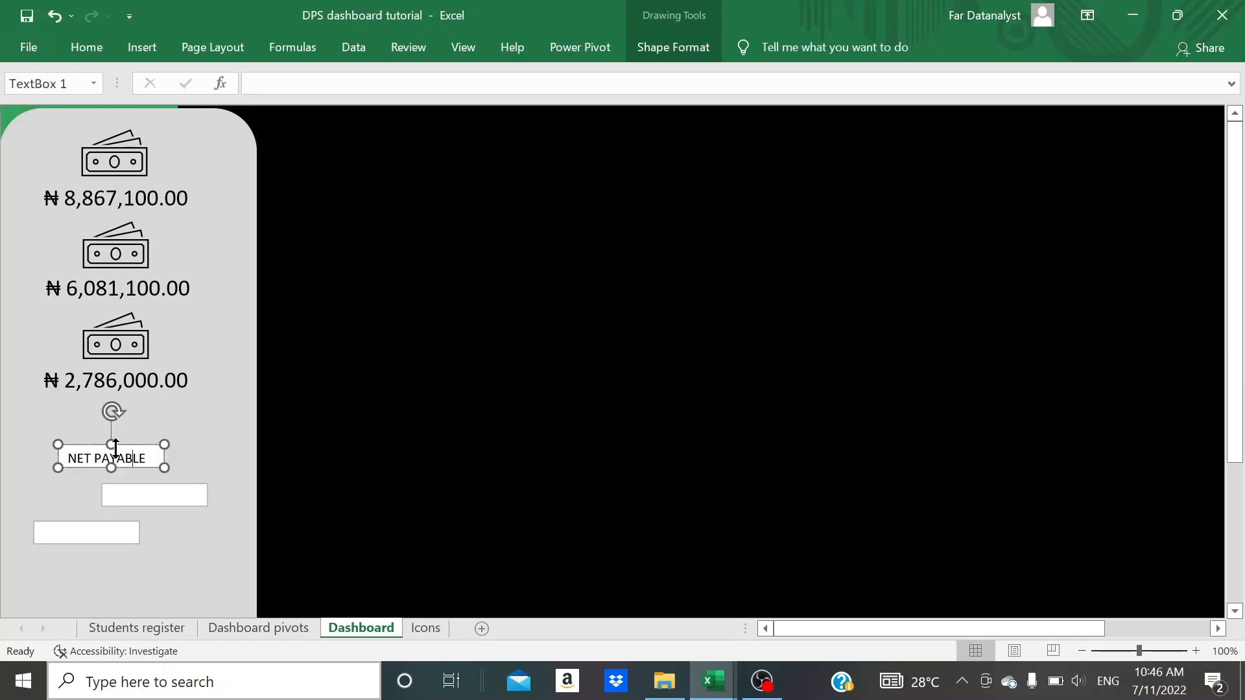
pyautogui.moveTo(103, 444); pyautogui.dragTo(195, 148)
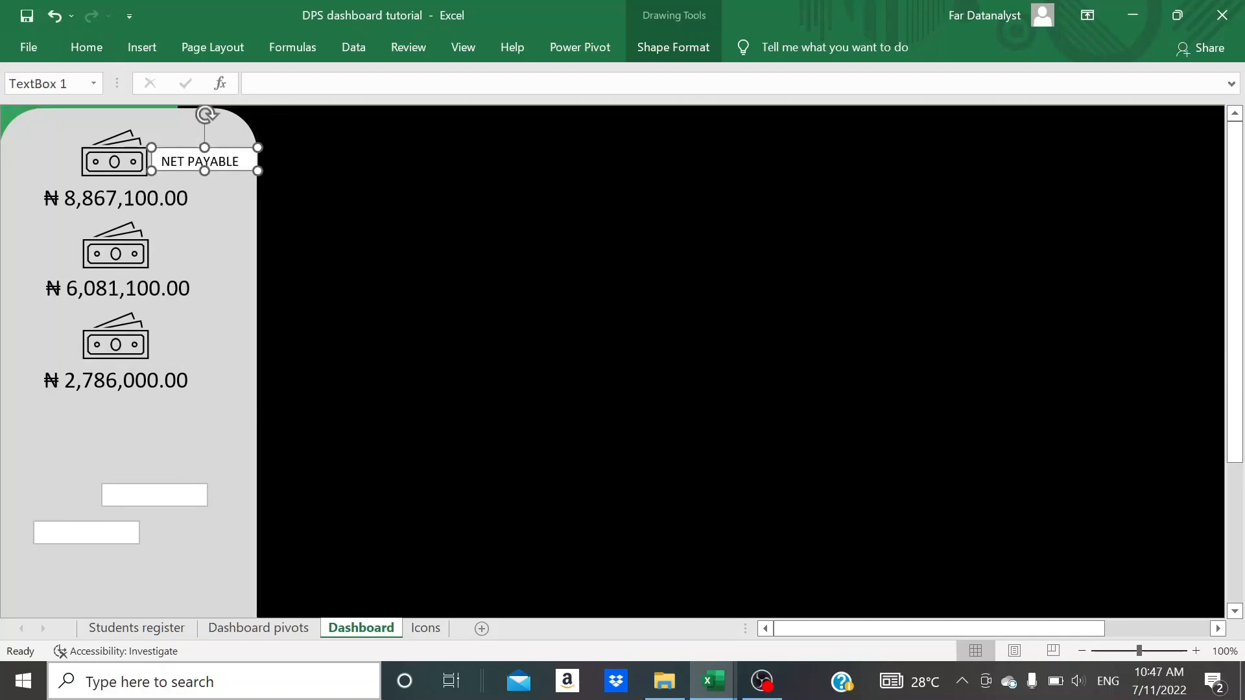
# - Remove the outline of the NET PAYABLE label and fill it with the panel's light grey
pyautogui.click(668, 52)
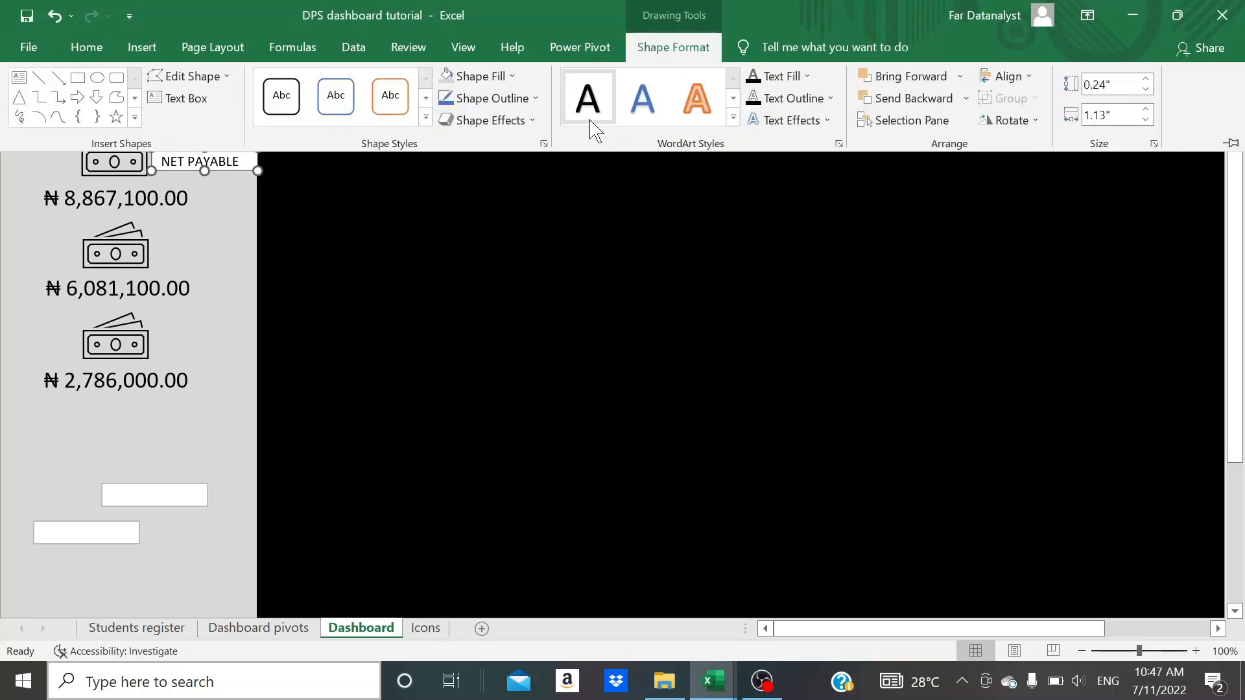
pyautogui.click(525, 100)
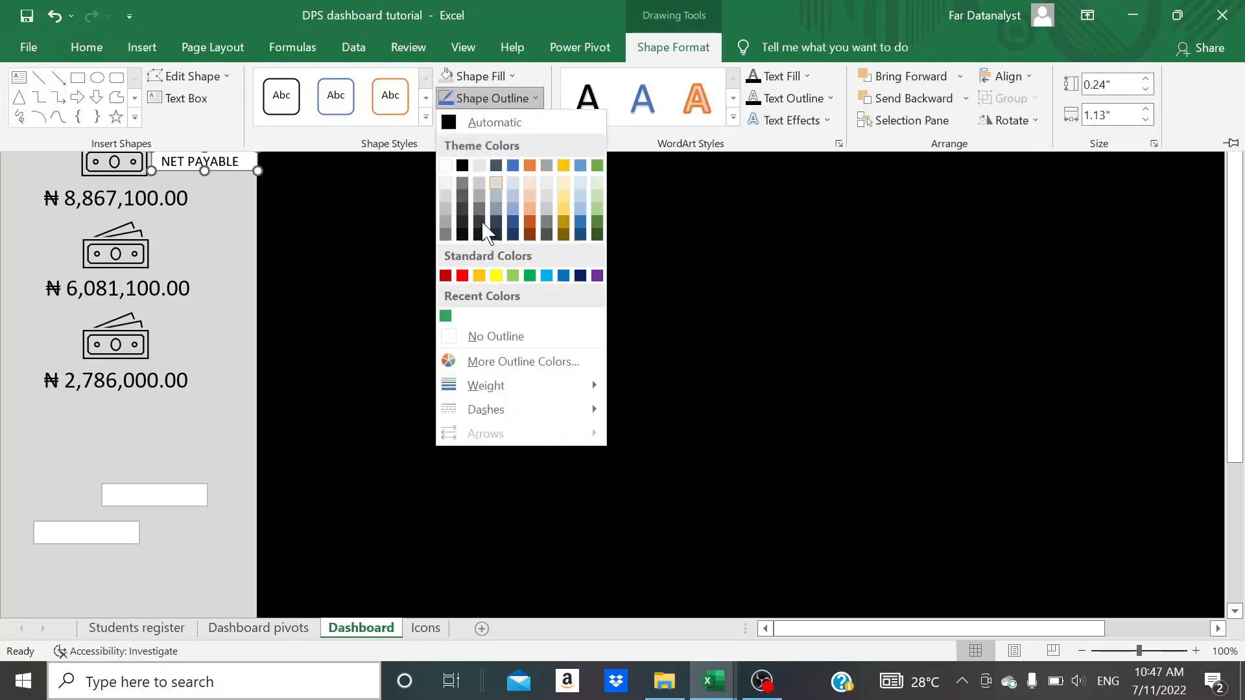
pyautogui.click(483, 336)
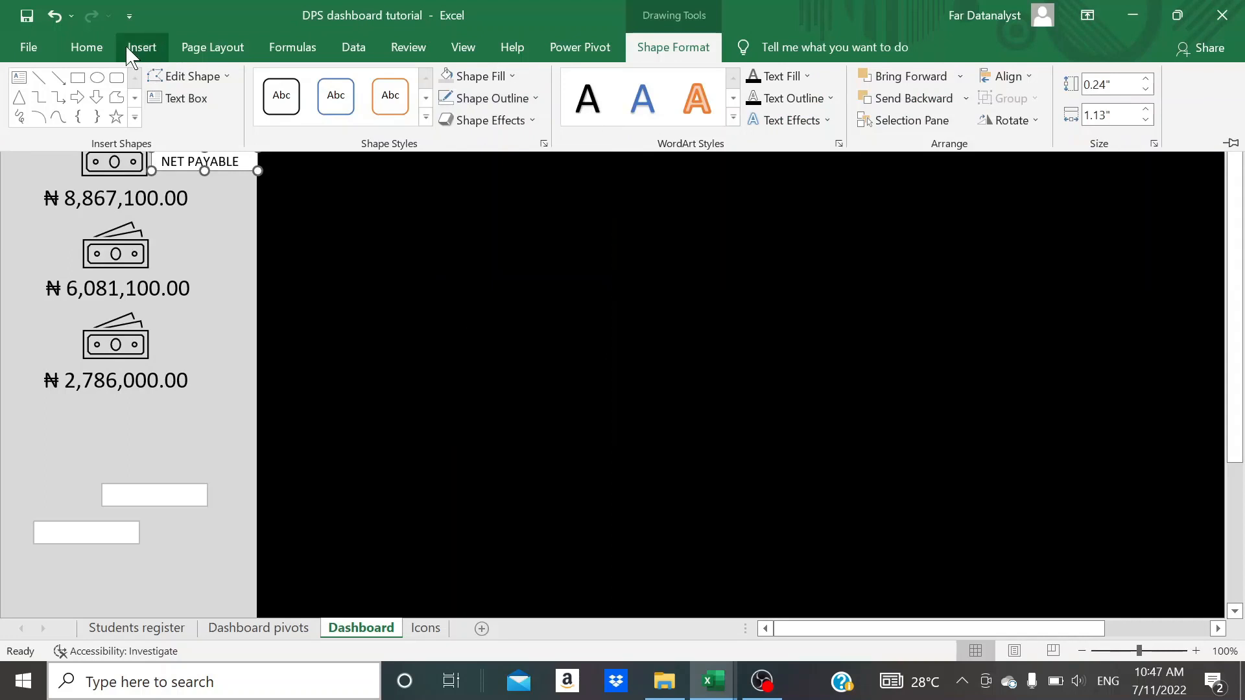
pyautogui.click(91, 48)
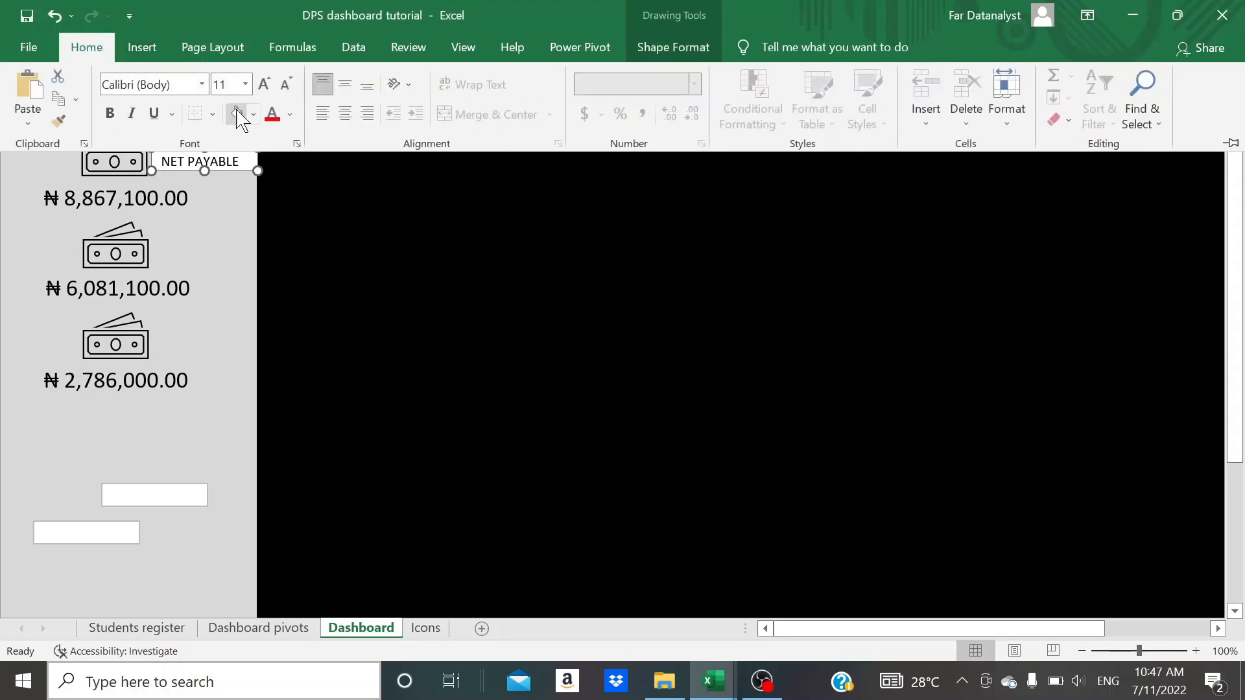
pyautogui.hotkey('ctrl', 'F1')
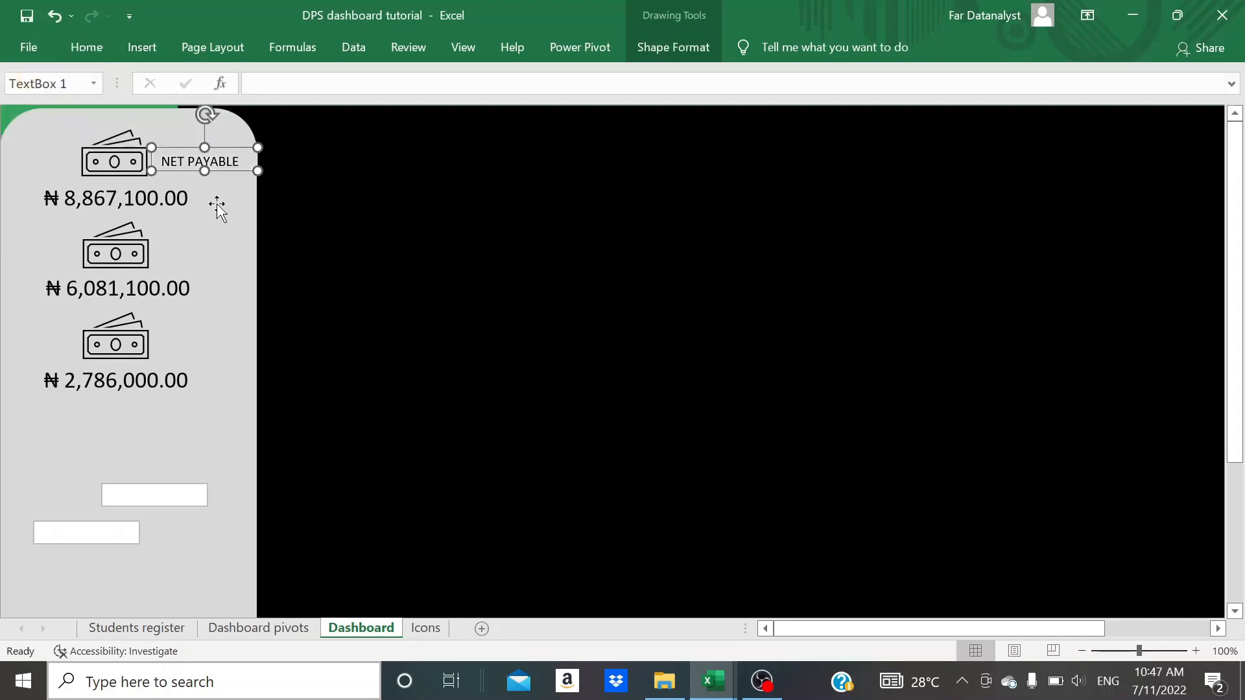
# - Move the top banknote icon up and place the NET PAYABLE label between it and the first total
pyautogui.moveTo(101, 162); pyautogui.dragTo(101, 147)
pyautogui.click(225, 162)
pyautogui.moveTo(204, 149); pyautogui.dragTo(124, 167)
# - Move the third icon with its total, and the second icon with its total, down to make room for labels
pyautogui.click(123, 259)
pyautogui.click(121, 389)
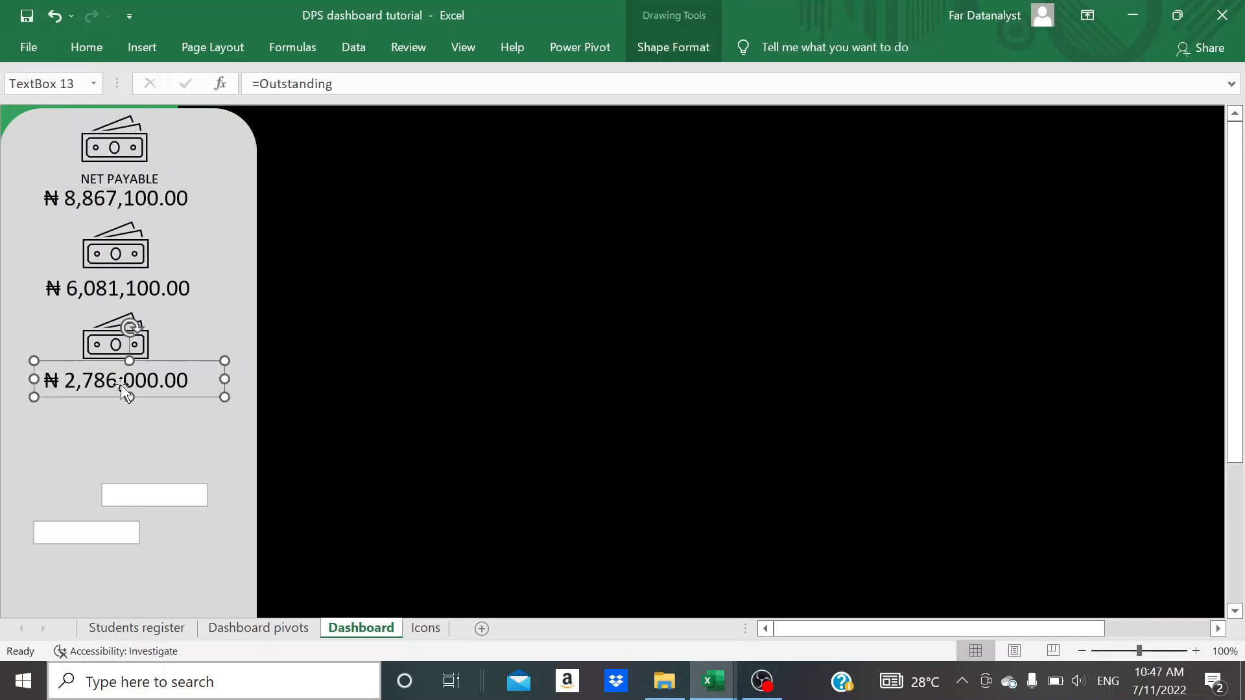
pyautogui.keyDown('ctrl'); pyautogui.click(119, 337); pyautogui.keyUp('ctrl')
pyautogui.moveTo(119, 337); pyautogui.dragTo(119, 409)
pyautogui.click(130, 295)
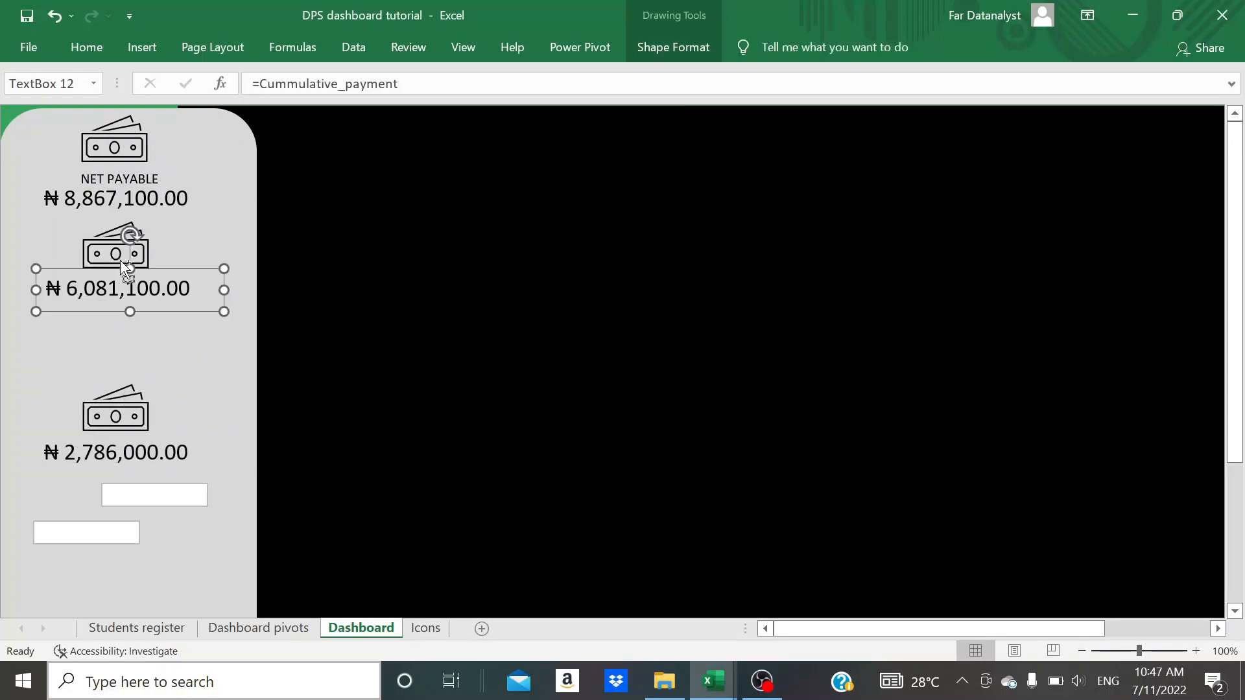
pyautogui.keyDown('ctrl'); pyautogui.click(115, 254); pyautogui.keyUp('ctrl')
pyautogui.moveTo(115, 254); pyautogui.dragTo(115, 288)
# - Enter CUMMULATIVE PAYMENT in the second text box, widened to fit one line, and fill it with the panel's light grey
pyautogui.click(111, 496)
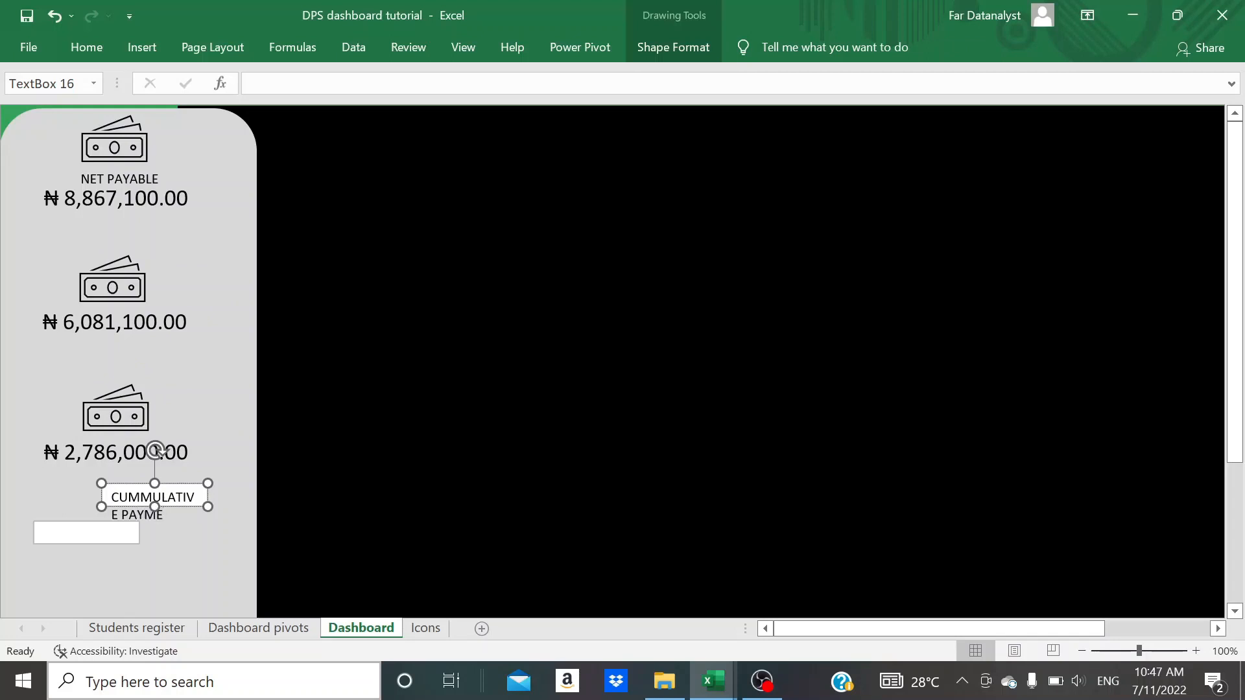
pyautogui.moveTo(205, 485); pyautogui.dragTo(275, 480)
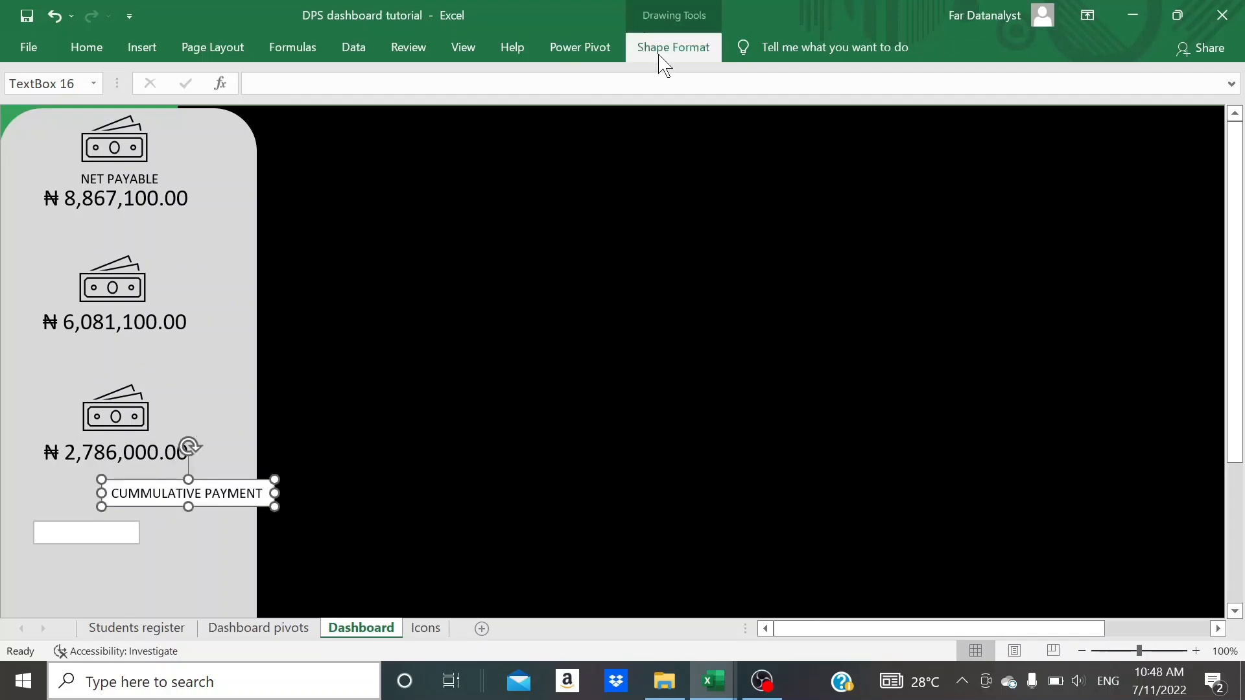
pyautogui.click(661, 53)
pyautogui.click(88, 50)
pyautogui.click(236, 117)
pyautogui.click(181, 480)
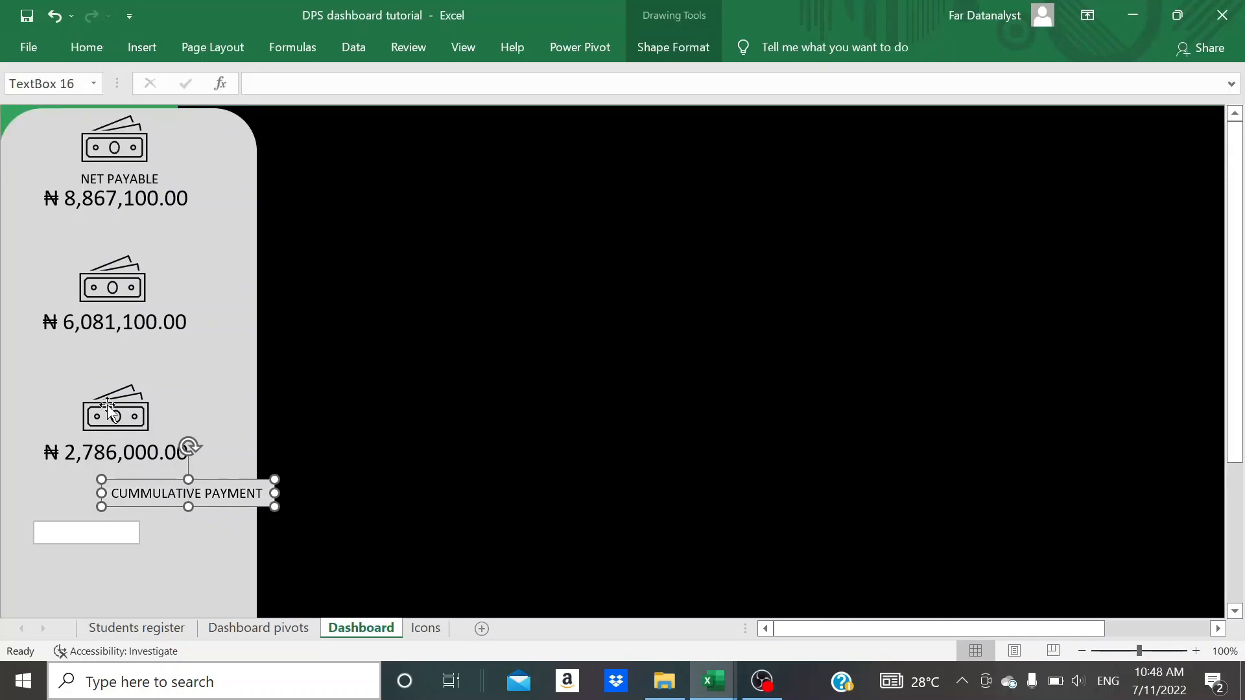
# - Raise the second banknote icon and align the CUMMULATIVE PAYMENT label and its naira total beneath it
pyautogui.click(118, 283)
pyautogui.moveTo(117, 282); pyautogui.dragTo(124, 265)
pyautogui.click(185, 492)
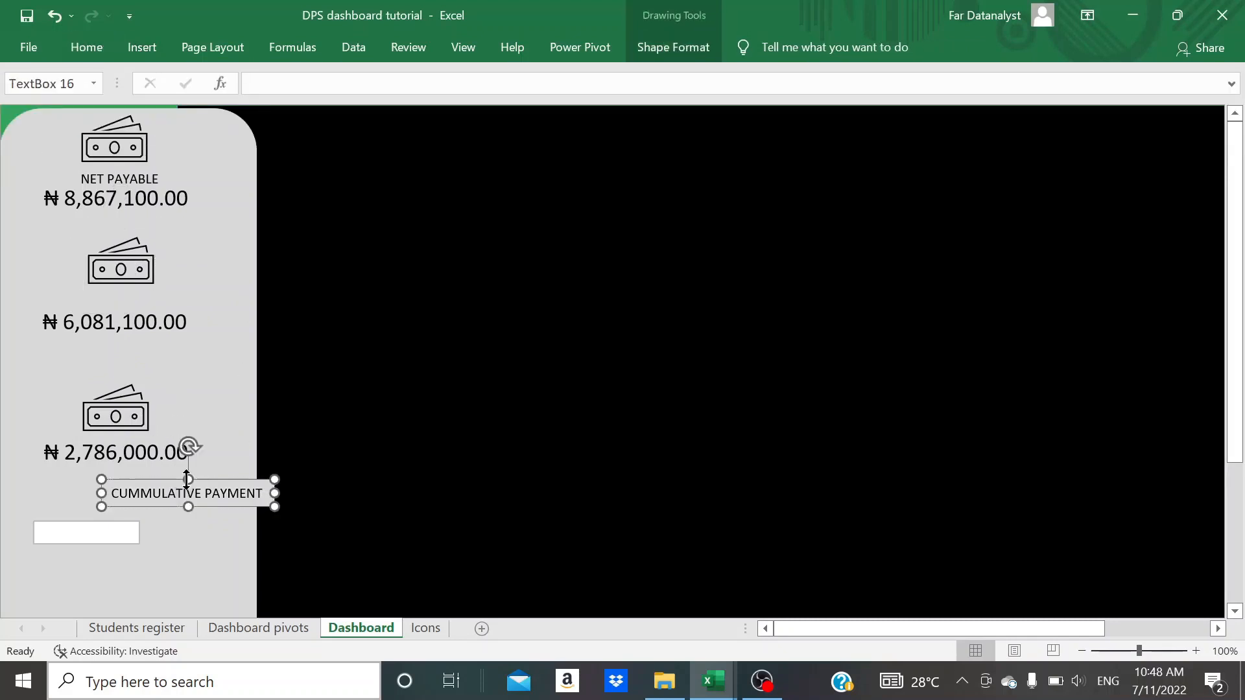
pyautogui.moveTo(185, 491); pyautogui.dragTo(143, 363)
pyautogui.moveTo(125, 303); pyautogui.dragTo(125, 321)
pyautogui.click(118, 321)
# - Enter OUTSTANDING in the last empty text box and fill it with the panel's light grey
pyautogui.click(77, 532)
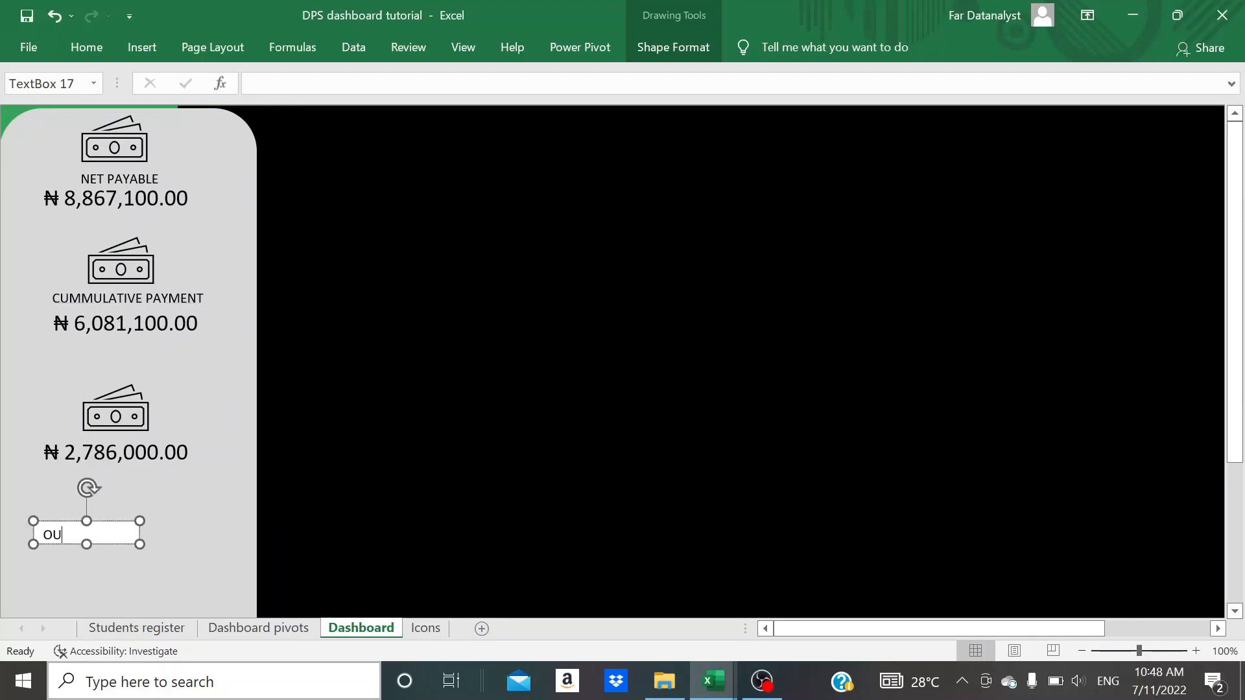
pyautogui.moveTo(139, 521); pyautogui.dragTo(141, 518)
pyautogui.click(675, 49)
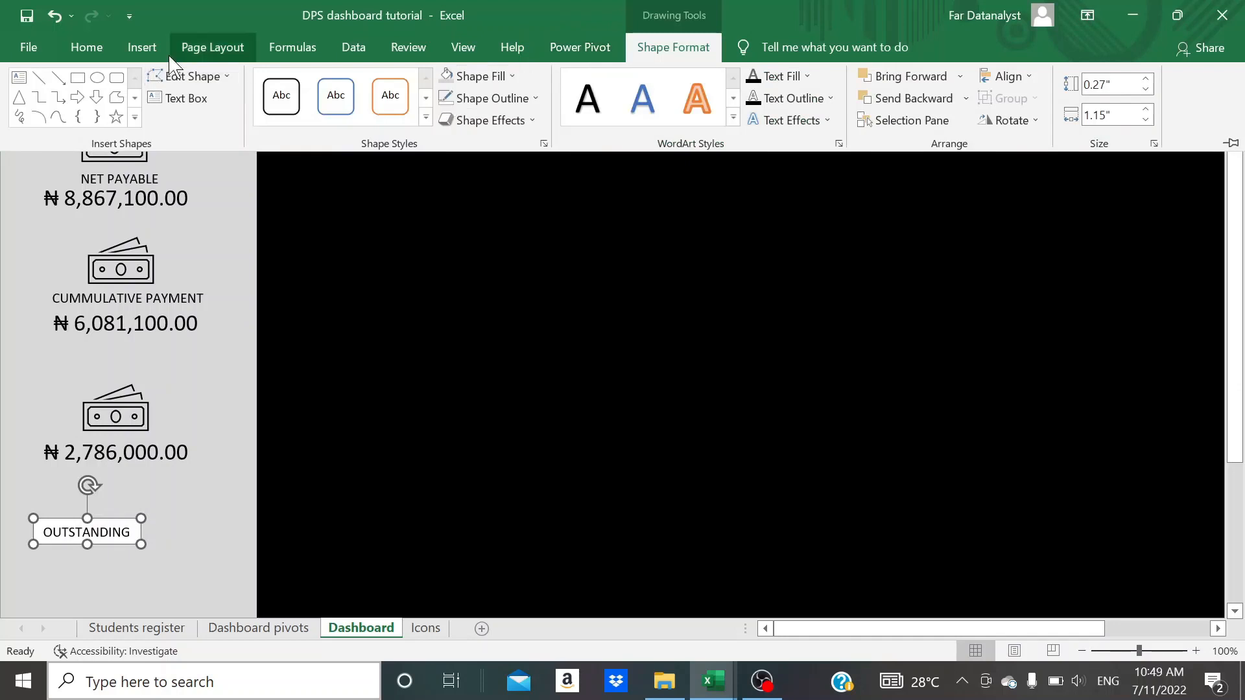
pyautogui.click(144, 50)
pyautogui.click(97, 52)
pyautogui.click(244, 116)
pyautogui.click(97, 518)
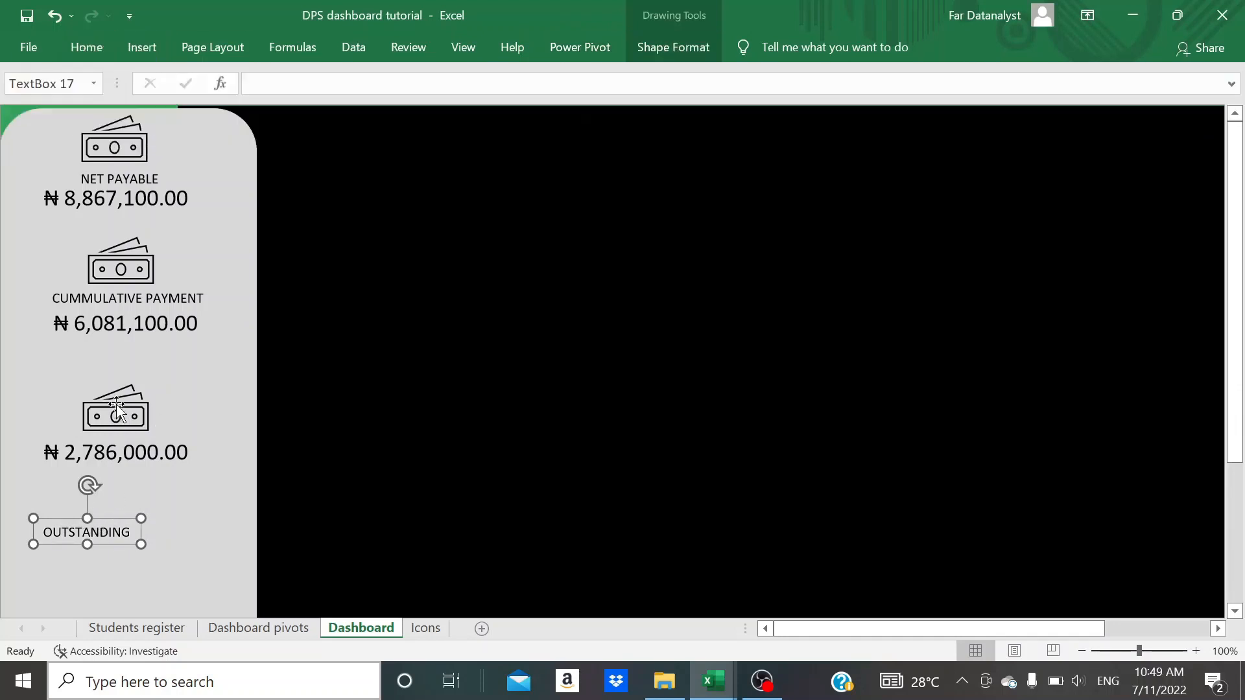
# - Stack the third banknote icon, the OUTSTANDING label and its naira total in line with the groups above
pyautogui.moveTo(117, 407); pyautogui.dragTo(119, 394)
pyautogui.click(115, 499)
pyautogui.moveTo(115, 499); pyautogui.dragTo(123, 459)
pyautogui.click(115, 402)
pyautogui.click(123, 416)
pyautogui.click(114, 458)
pyautogui.click(123, 430)
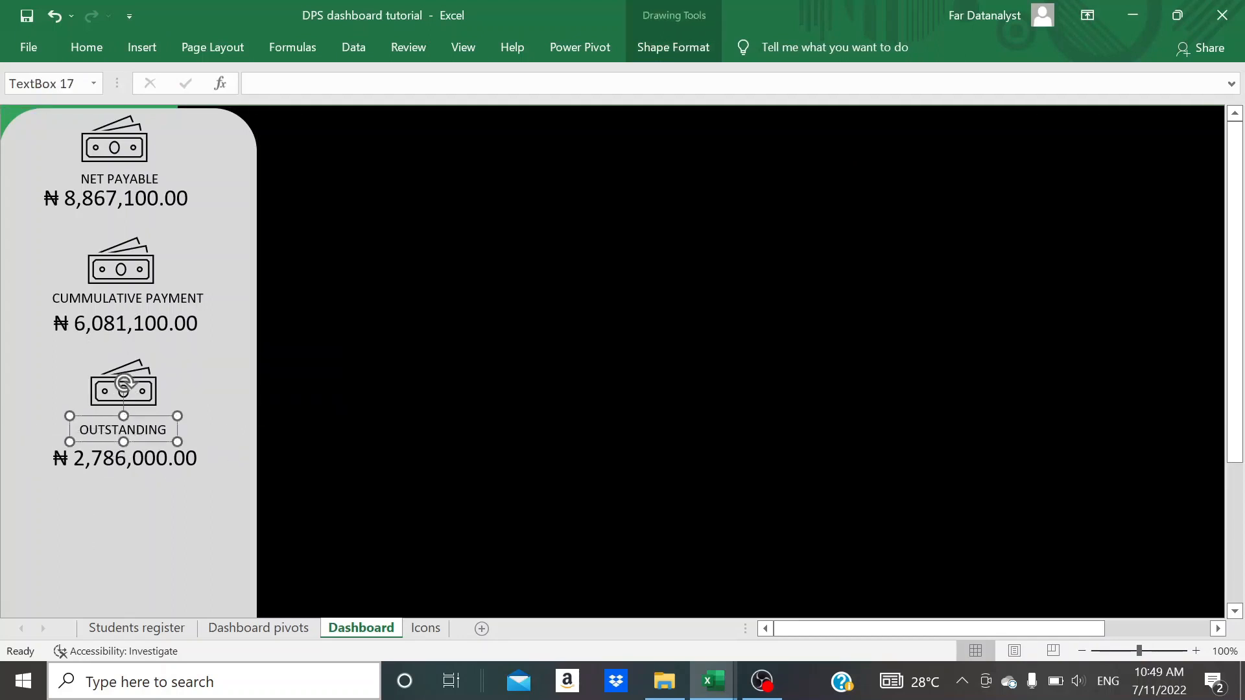
# - Align the OUTSTANDING label and its naira total beneath the third banknote icon
pyautogui.moveTo(114, 416); pyautogui.dragTo(132, 426)
pyautogui.click(107, 462)
pyautogui.click(278, 468)
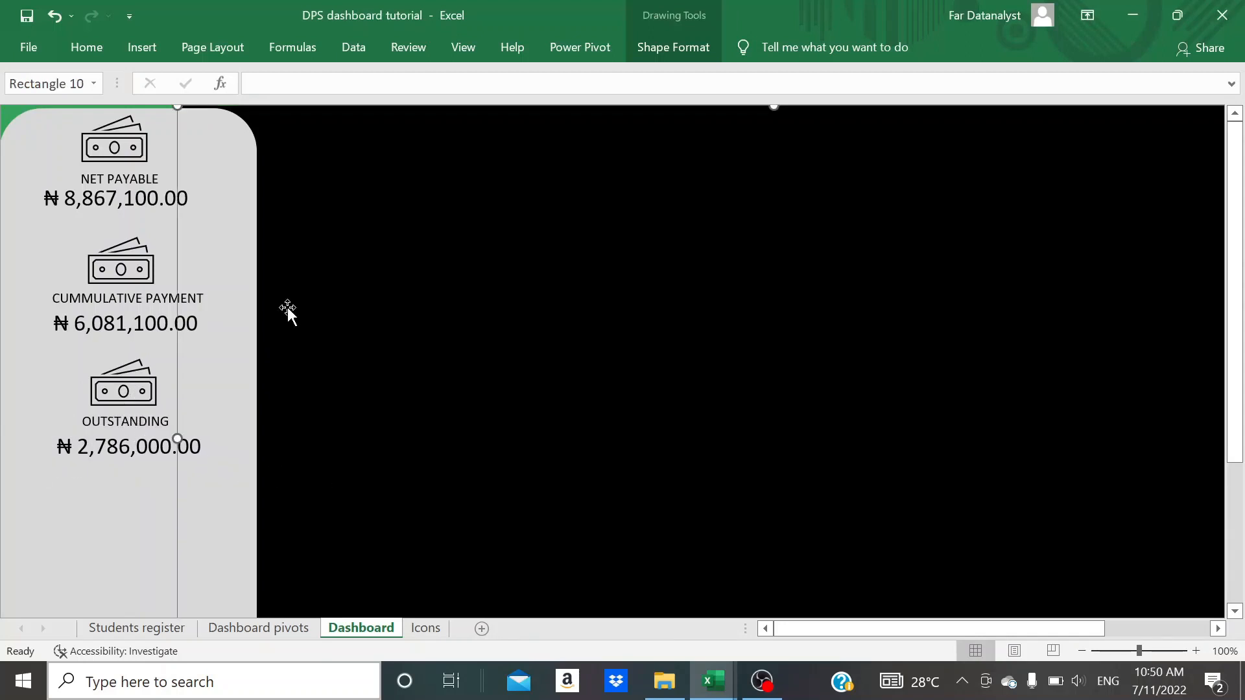
# - Set the NET PAYABLE, CUMMULATIVE PAYMENT and OUTSTANDING labels in Arial, with each text box wide enough for one line
pyautogui.click(124, 169)
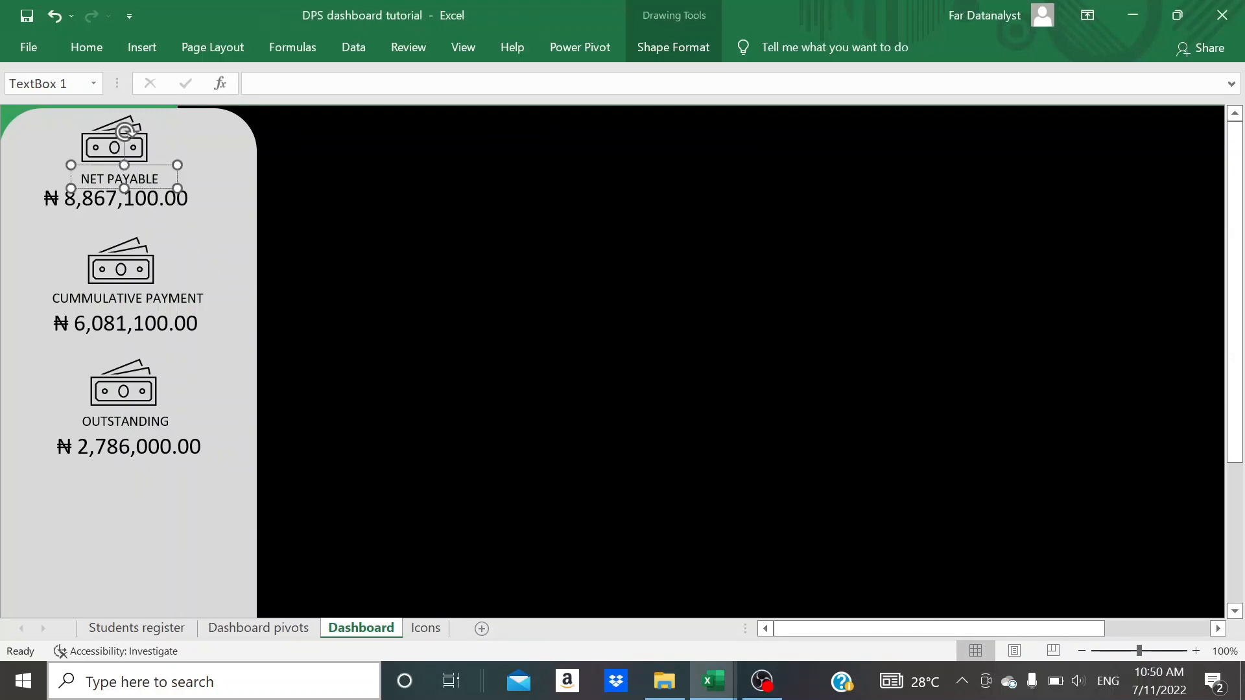
pyautogui.keyDown('shift'); pyautogui.click(140, 286); pyautogui.keyUp('shift')
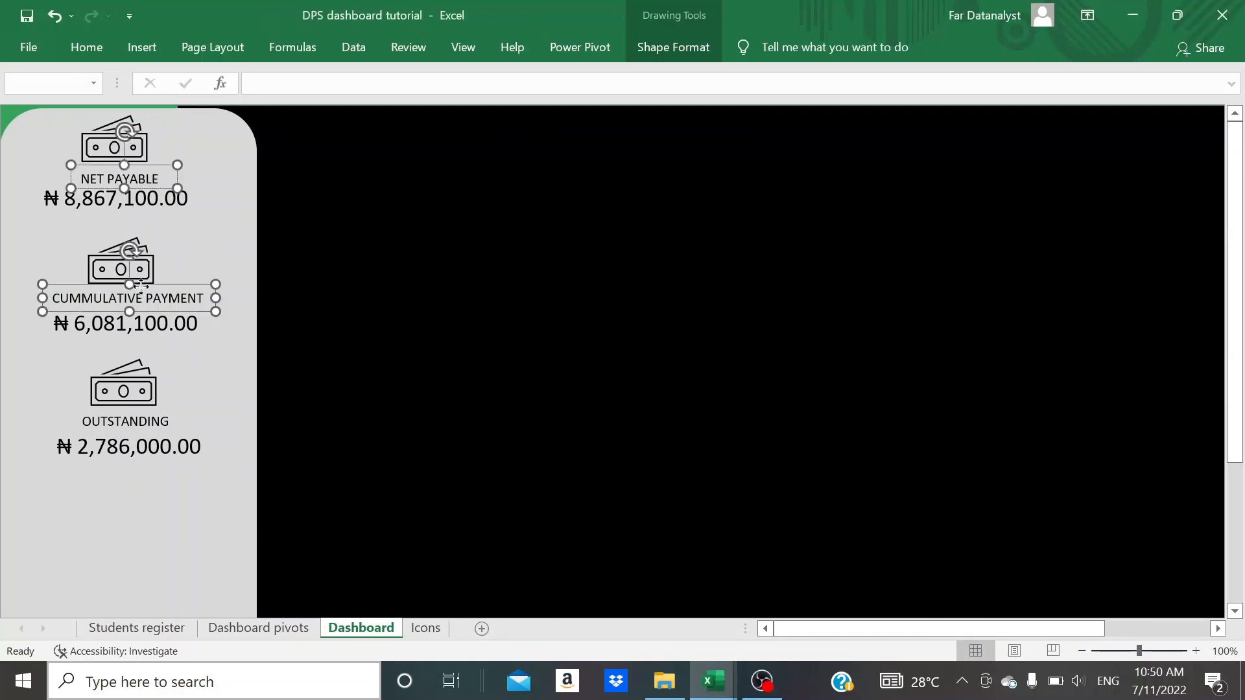
pyautogui.keyDown('shift'); pyautogui.click(140, 421); pyautogui.keyUp('shift')
pyautogui.click(91, 48)
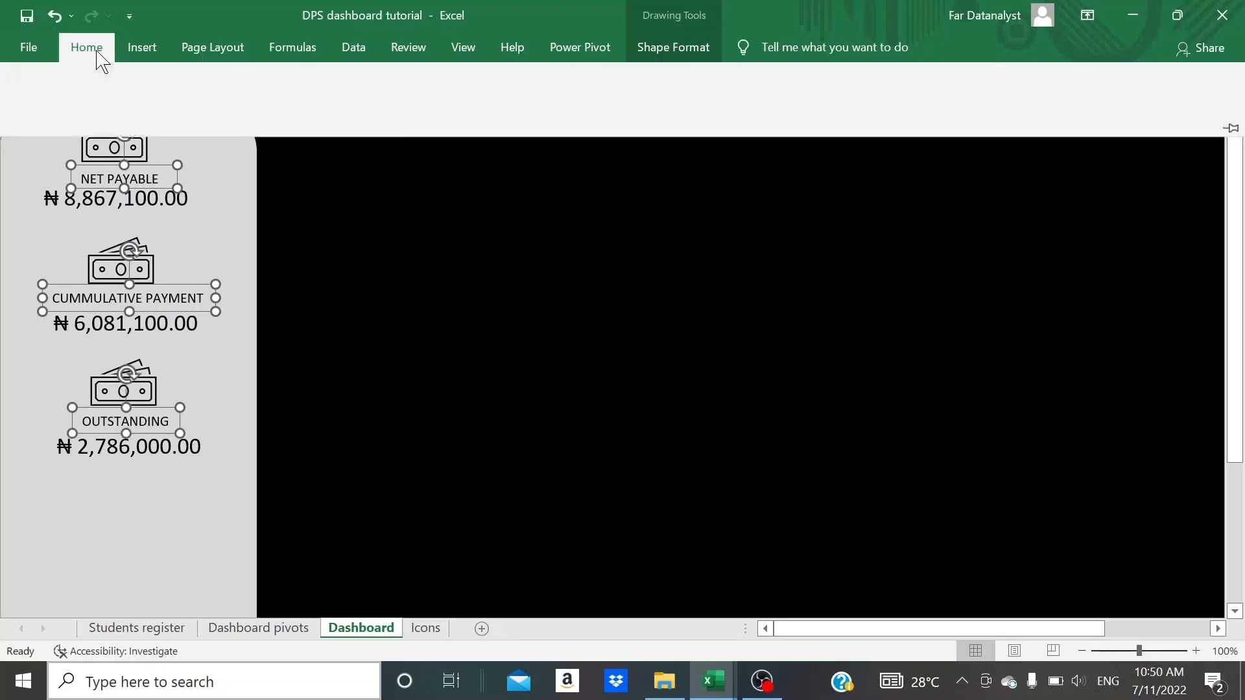
pyautogui.click(185, 85)
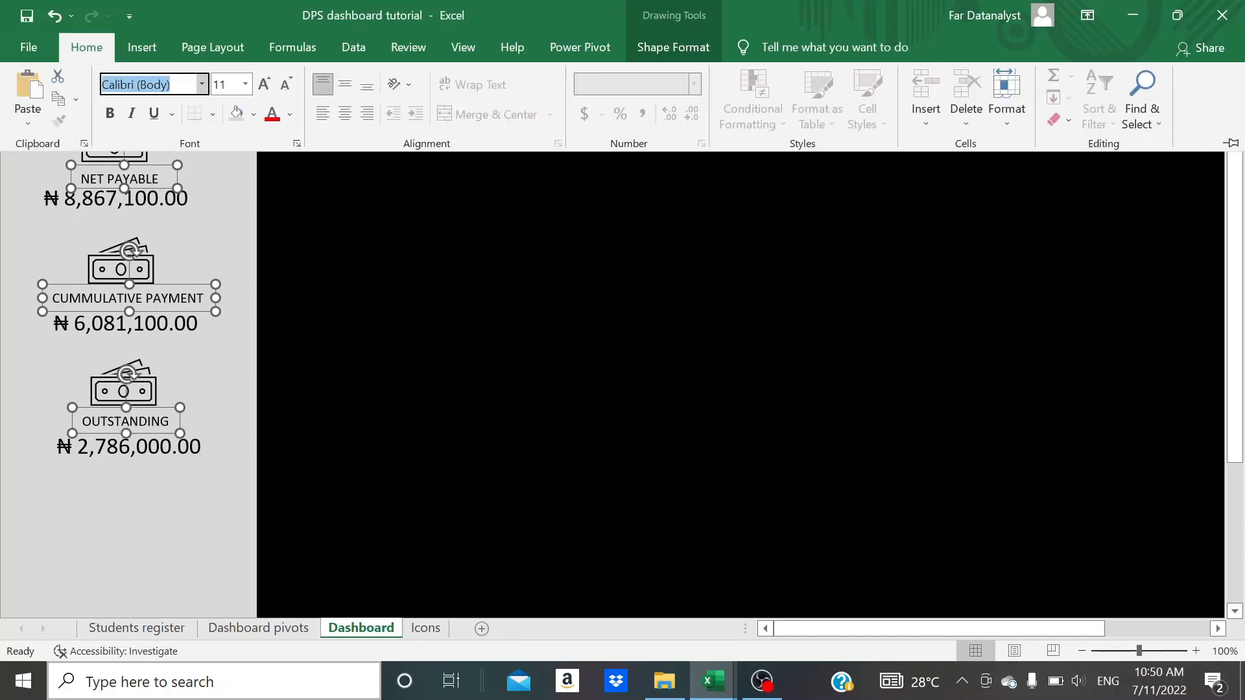
pyautogui.write('A')
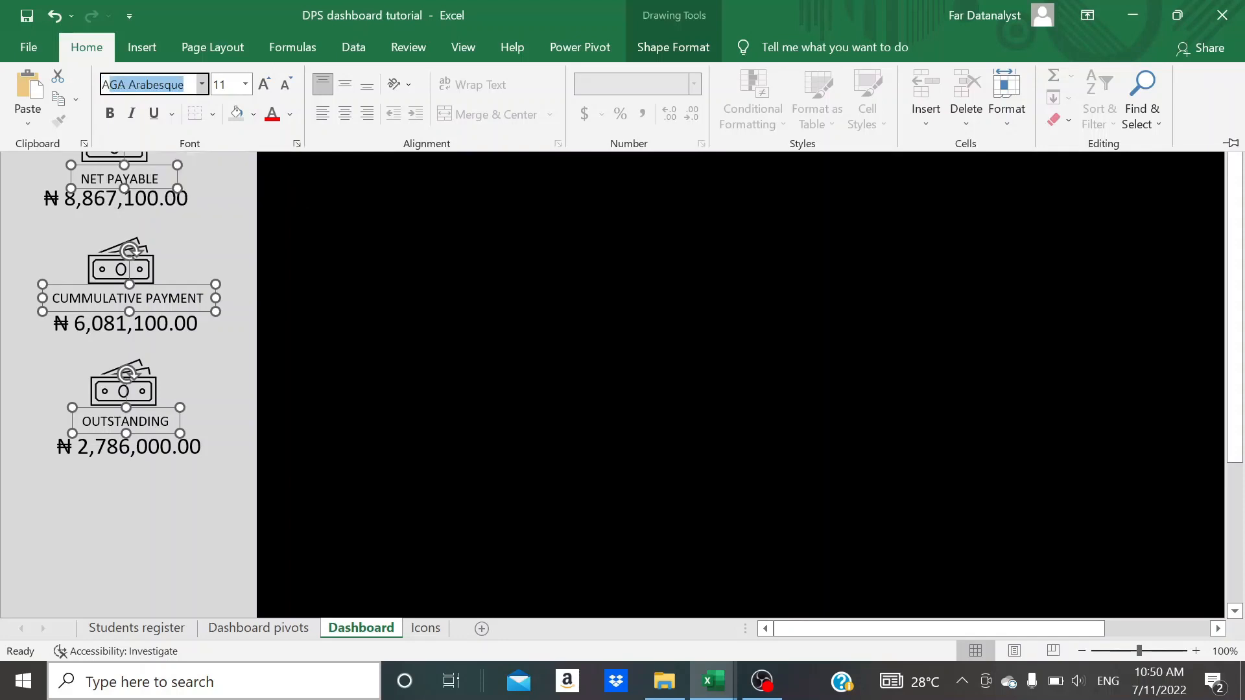
pyautogui.write('ri')
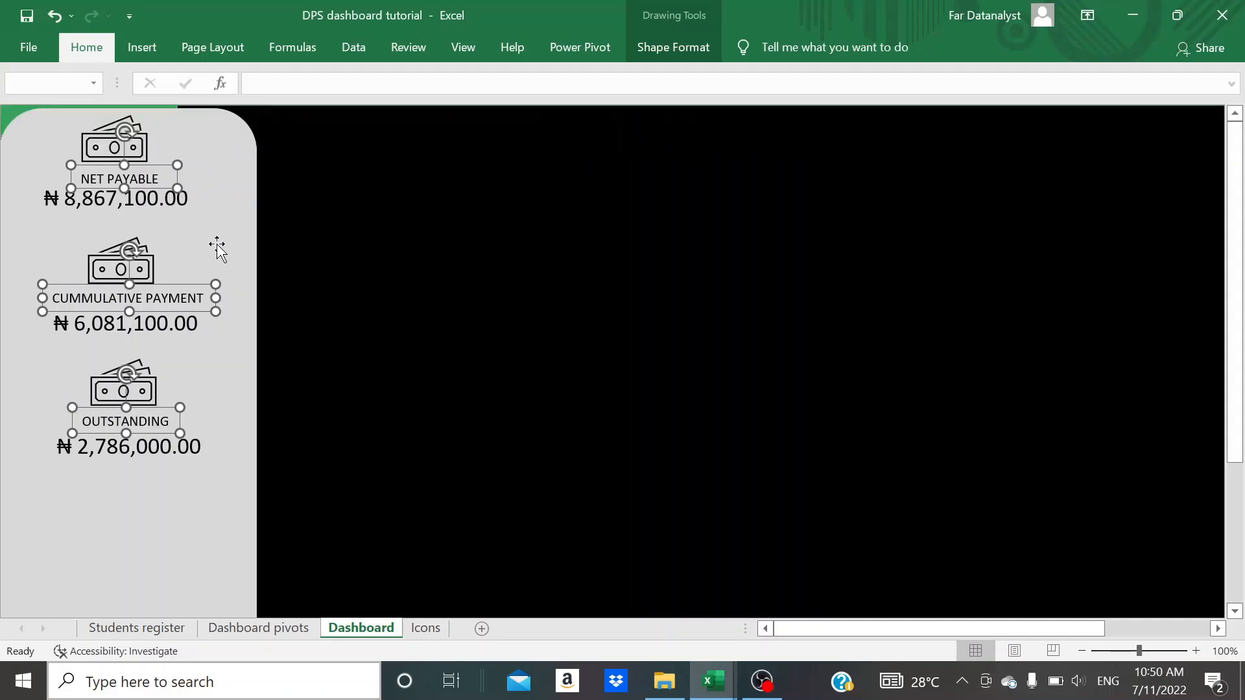
pyautogui.press('Return')
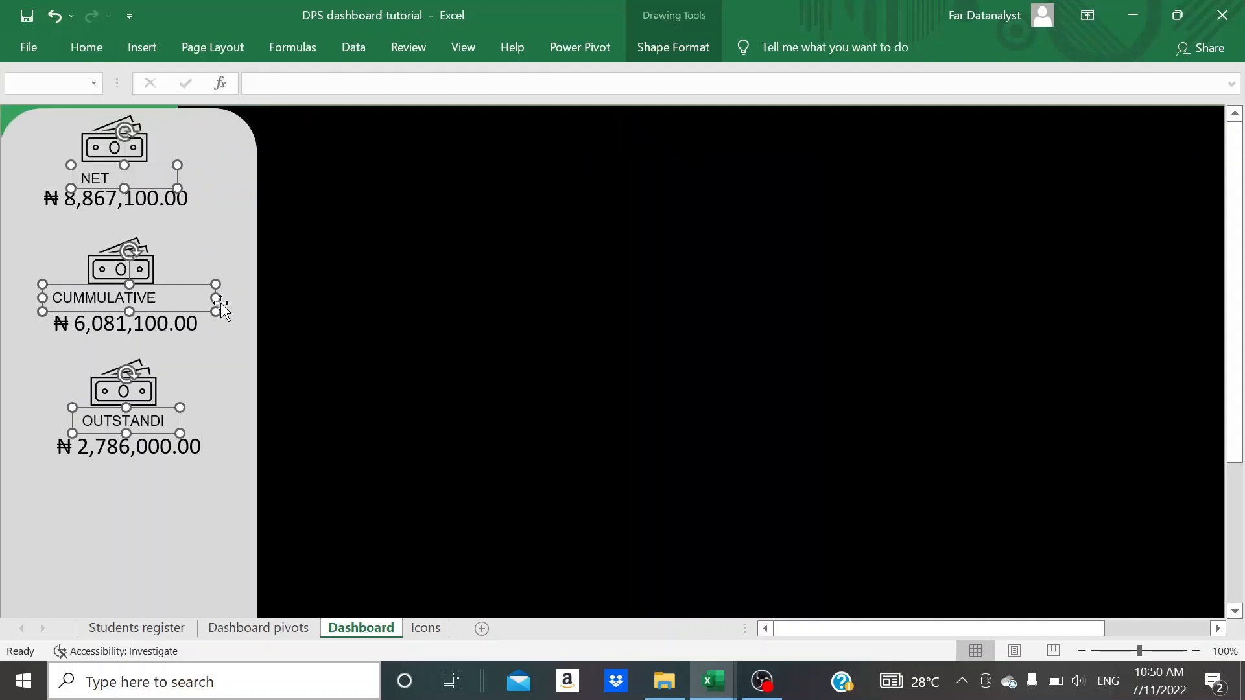
pyautogui.press('Escape')
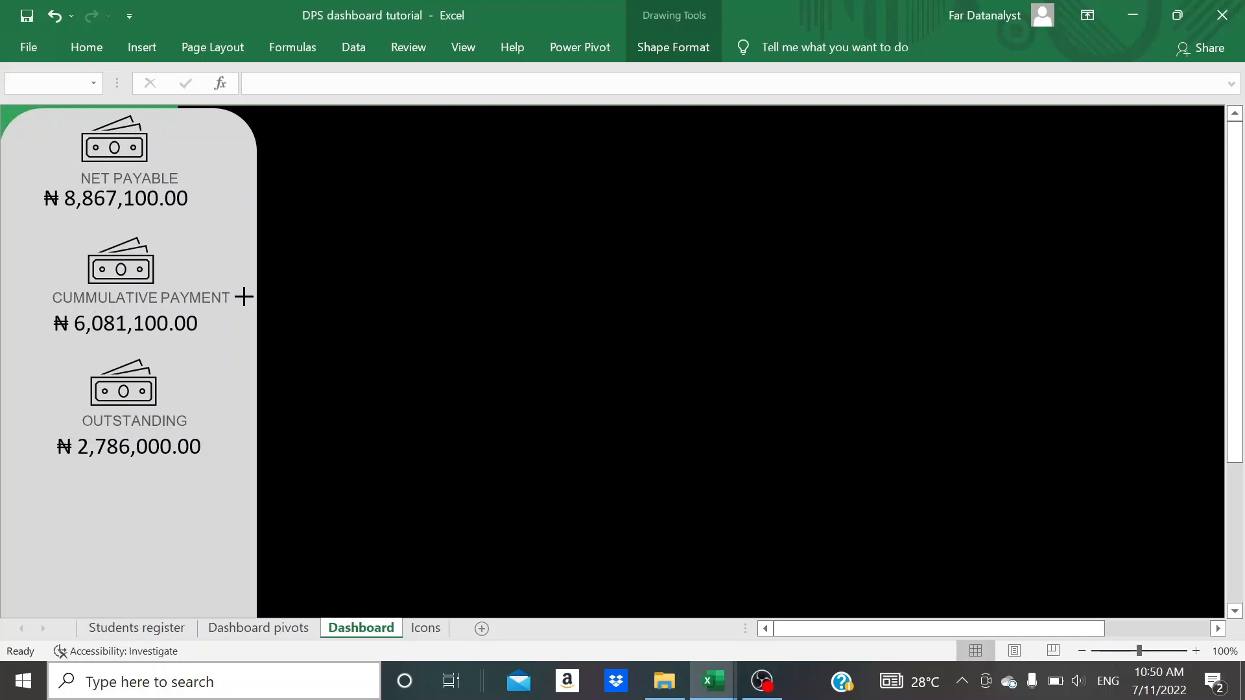
pyautogui.moveTo(240, 297); pyautogui.dragTo(241, 291)
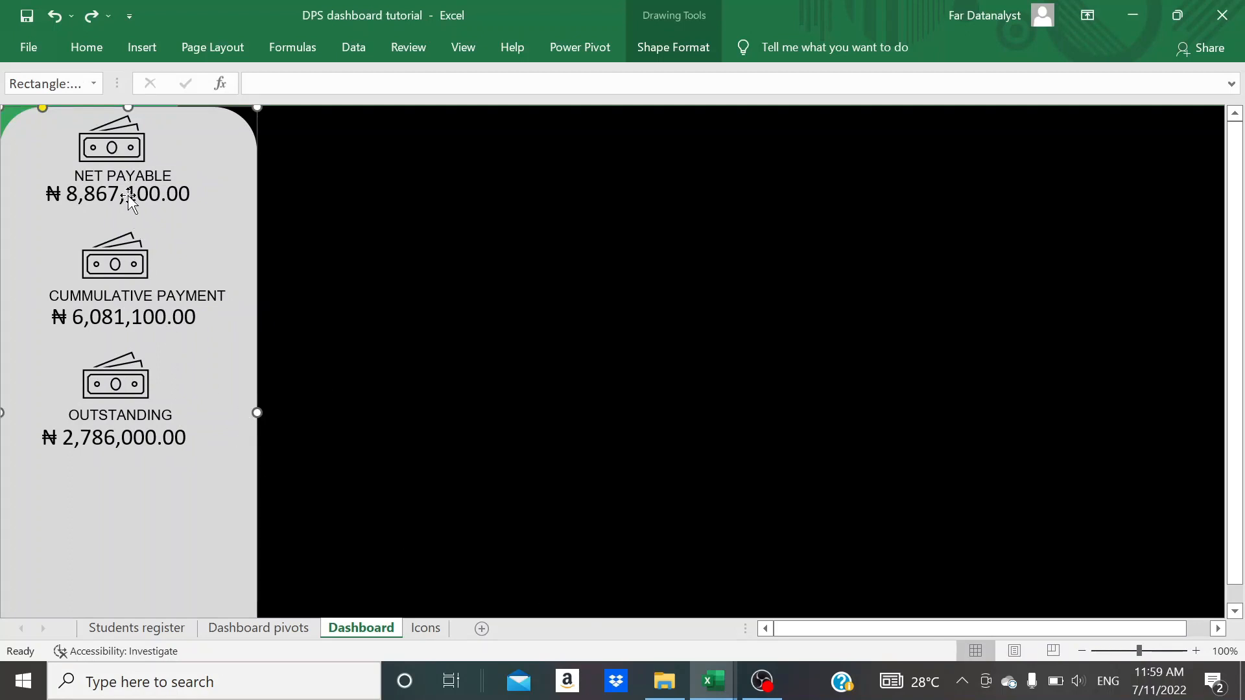
# - Increase the font size of the three naira totals to 20
pyautogui.click(129, 200)
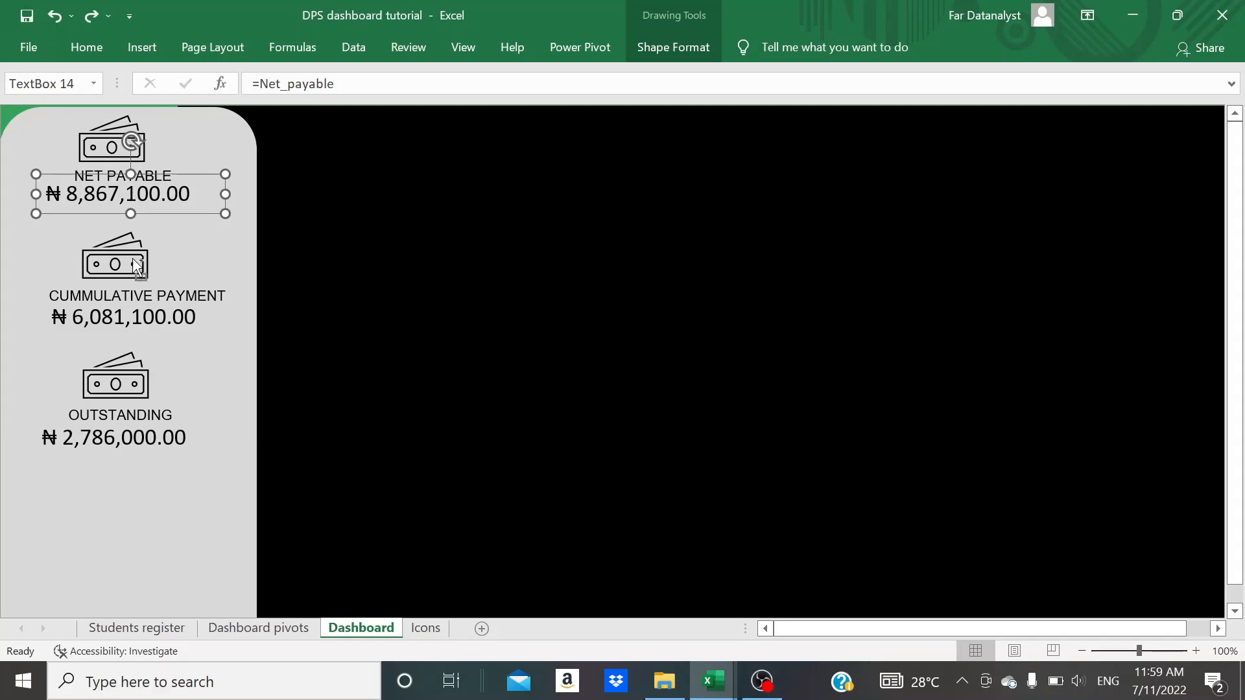
pyautogui.keyDown('shift'); pyautogui.click(129, 316); pyautogui.keyUp('shift')
pyautogui.keyDown('shift'); pyautogui.click(120, 436); pyautogui.keyUp('shift')
pyautogui.click(86, 46)
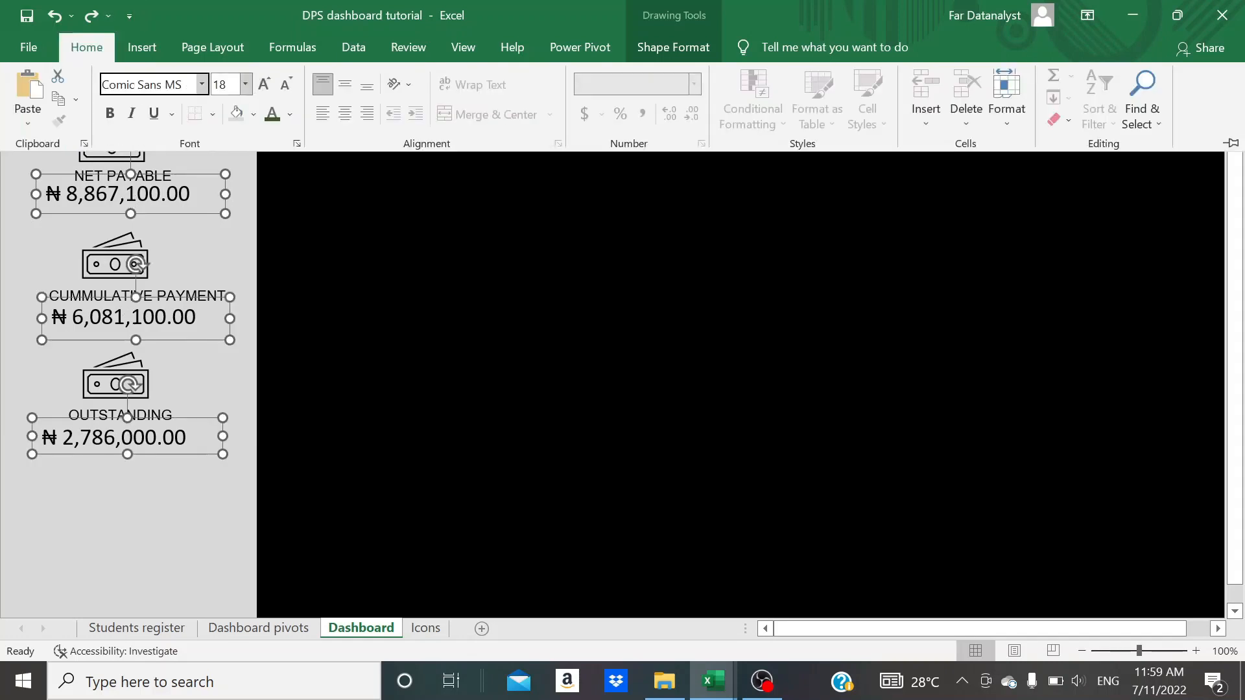
pyautogui.click(265, 85)
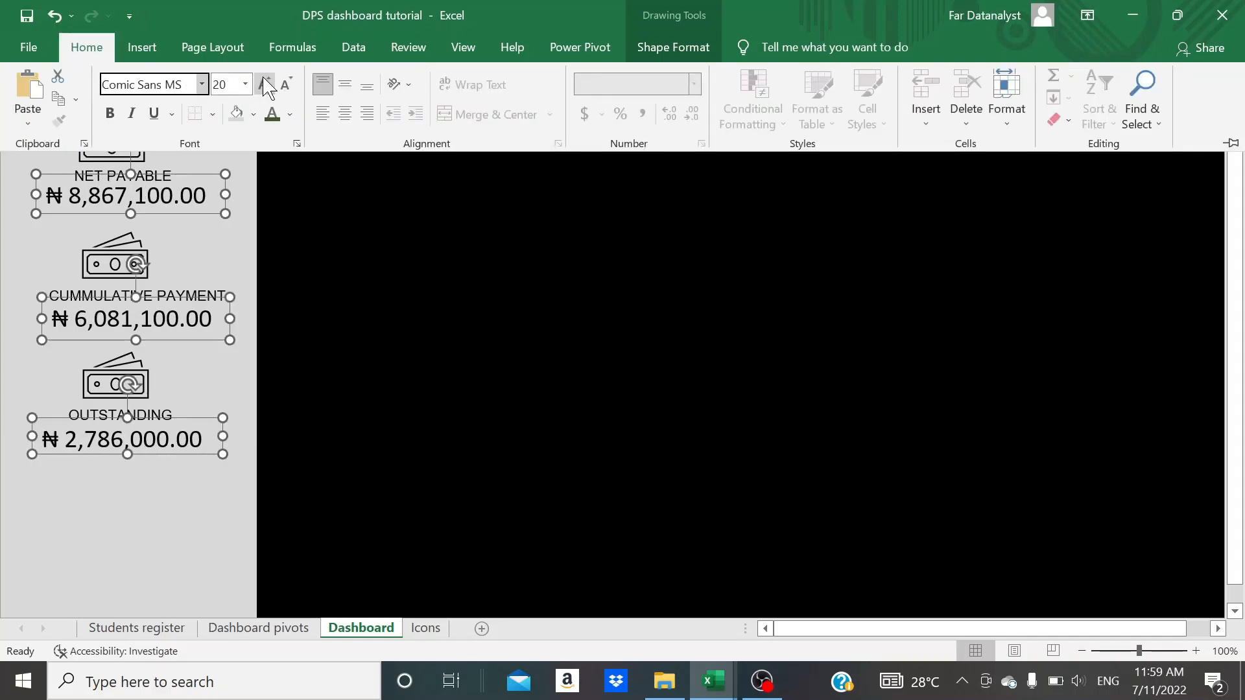
pyautogui.click(164, 503)
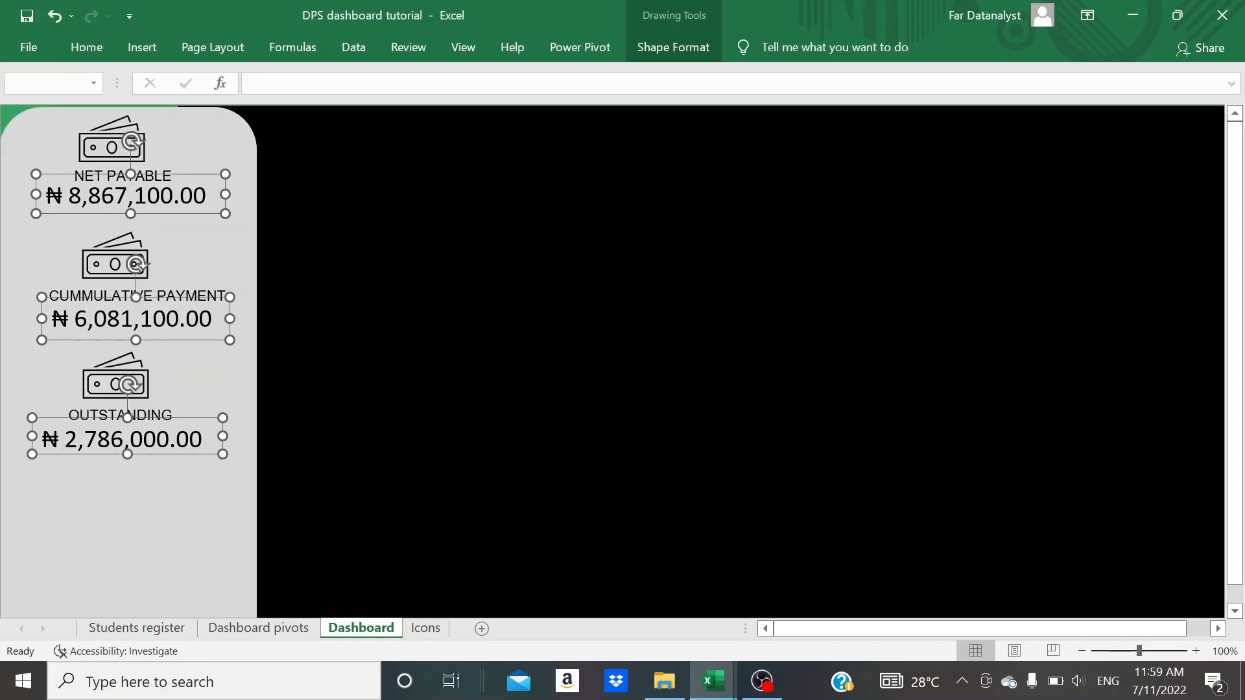
pyautogui.click(310, 319)
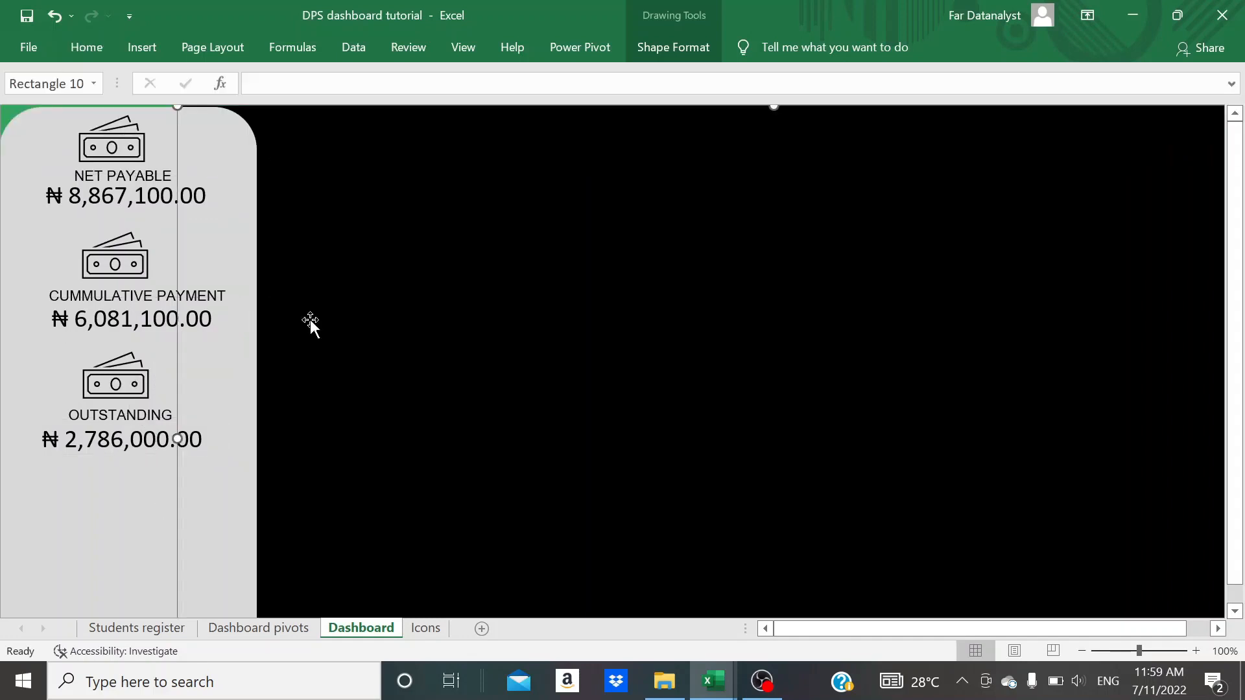
# - Set the three naira totals in Comic Sans MS and widen their text boxes to fit the amounts
pyautogui.click(172, 201)
pyautogui.keyDown('ctrl'); pyautogui.click(168, 314); pyautogui.keyUp('ctrl')
pyautogui.keyDown('ctrl'); pyautogui.click(156, 436); pyautogui.keyUp('ctrl')
pyautogui.click(90, 49)
pyautogui.click(144, 85)
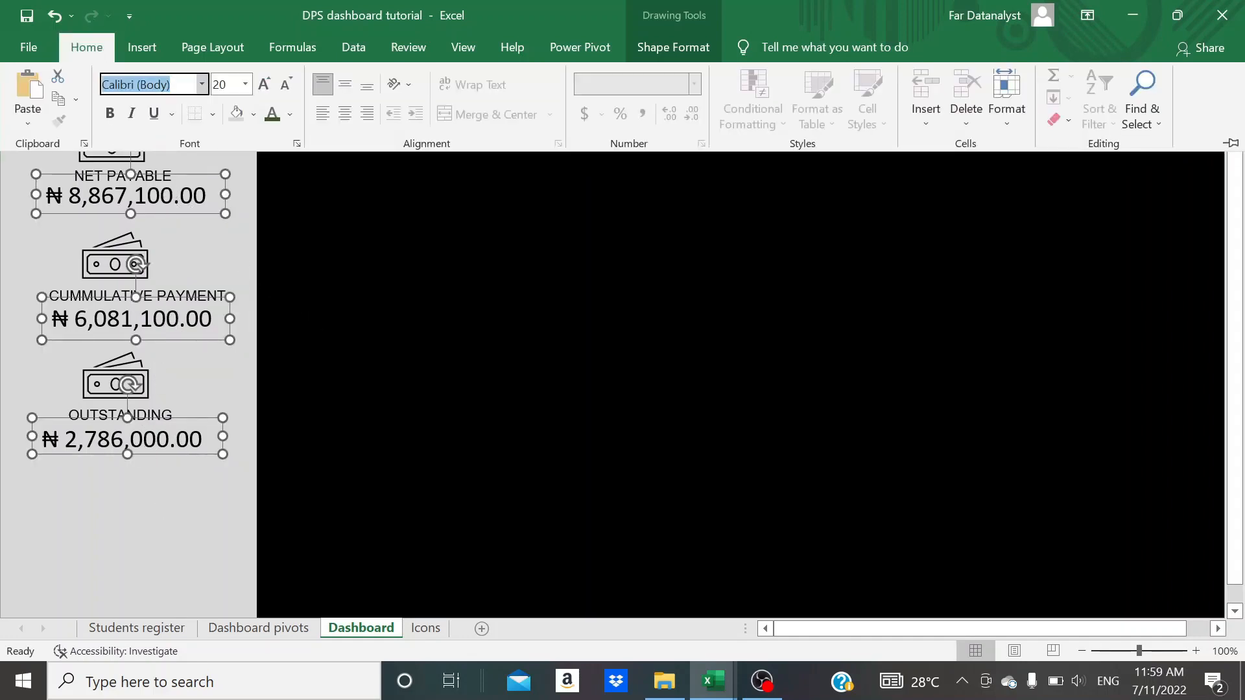
pyautogui.write('Comic Sans MS')
pyautogui.press('Return')
pyautogui.click(291, 310)
pyautogui.moveTo(225, 195); pyautogui.dragTo(243, 201)
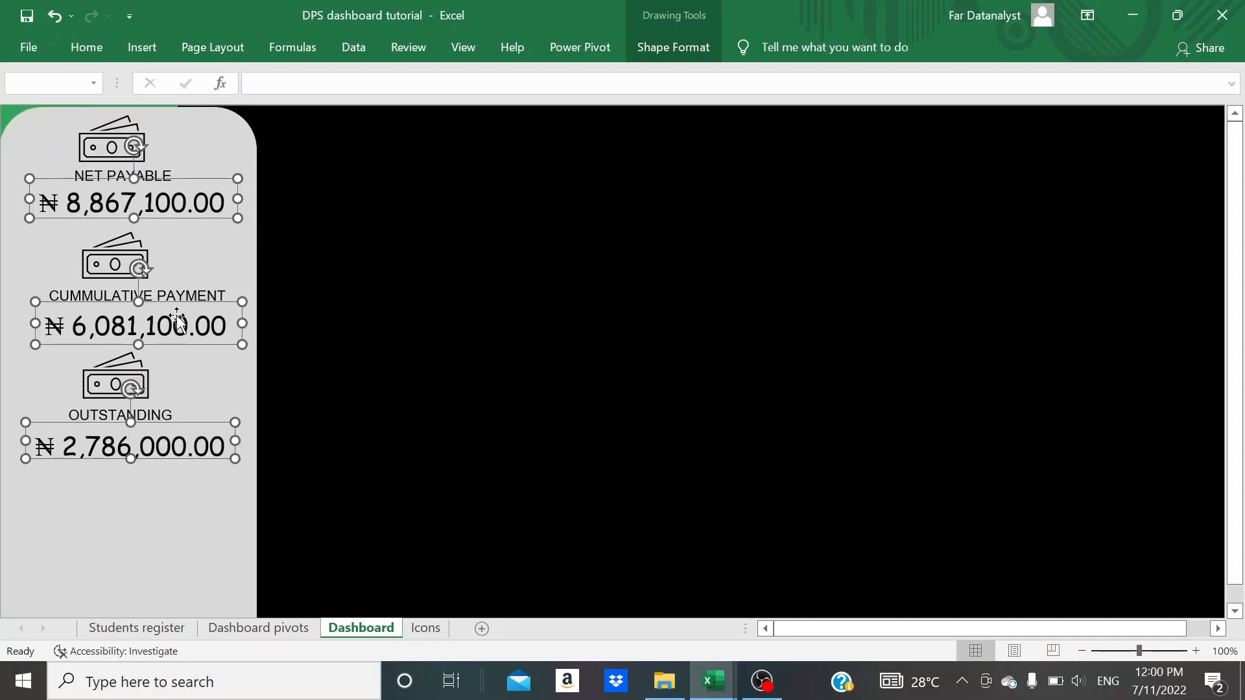
# - Select the three banknote icons and their labels and set the font colour to Green, Accent 6, Darker 50%
pyautogui.click(175, 519)
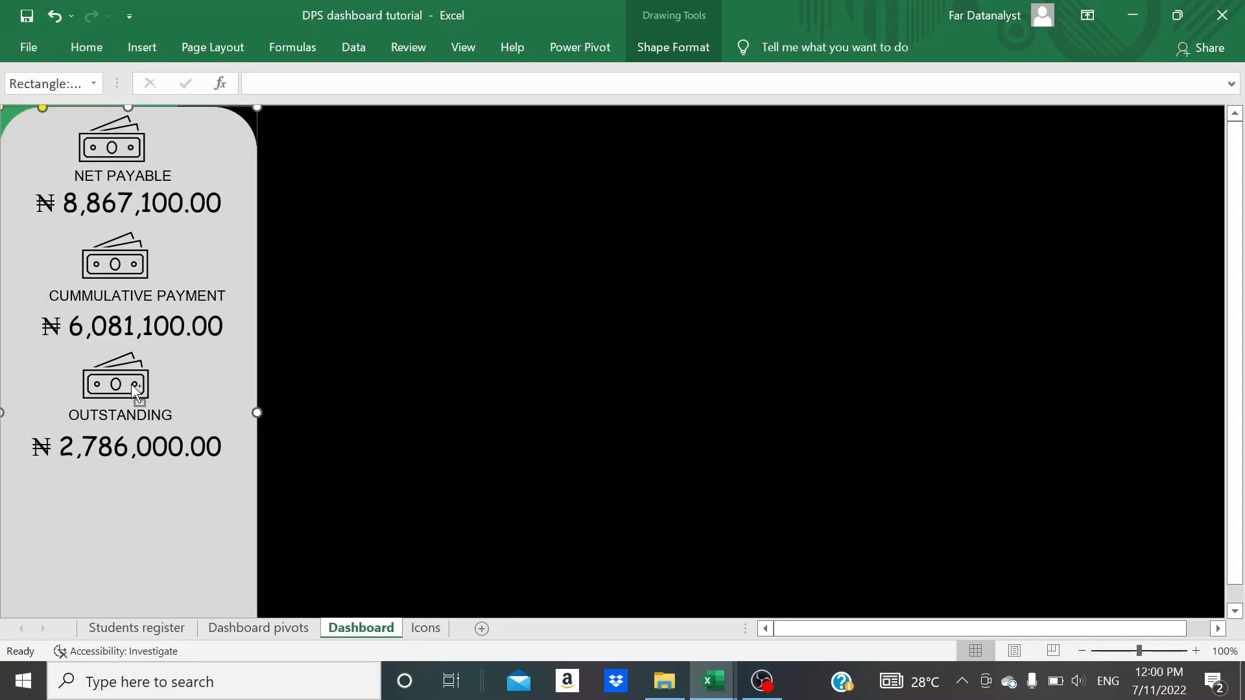
pyautogui.keyDown('ctrl'); pyautogui.click(128, 159); pyautogui.keyUp('ctrl')
pyautogui.keyDown('ctrl'); pyautogui.click(149, 175); pyautogui.keyUp('ctrl')
pyautogui.keyDown('ctrl'); pyautogui.click(162, 177); pyautogui.keyUp('ctrl')
pyautogui.keyDown('ctrl'); pyautogui.click(109, 146); pyautogui.keyUp('ctrl')
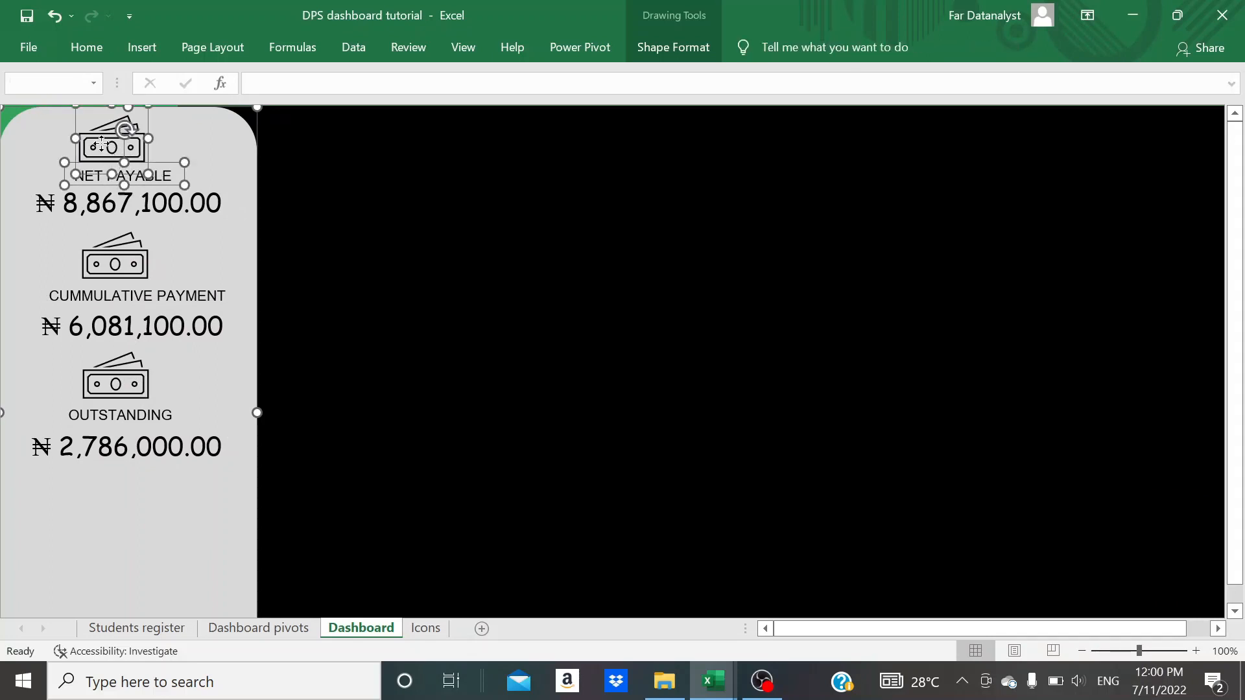
pyautogui.keyDown('ctrl'); pyautogui.click(128, 268); pyautogui.keyUp('ctrl')
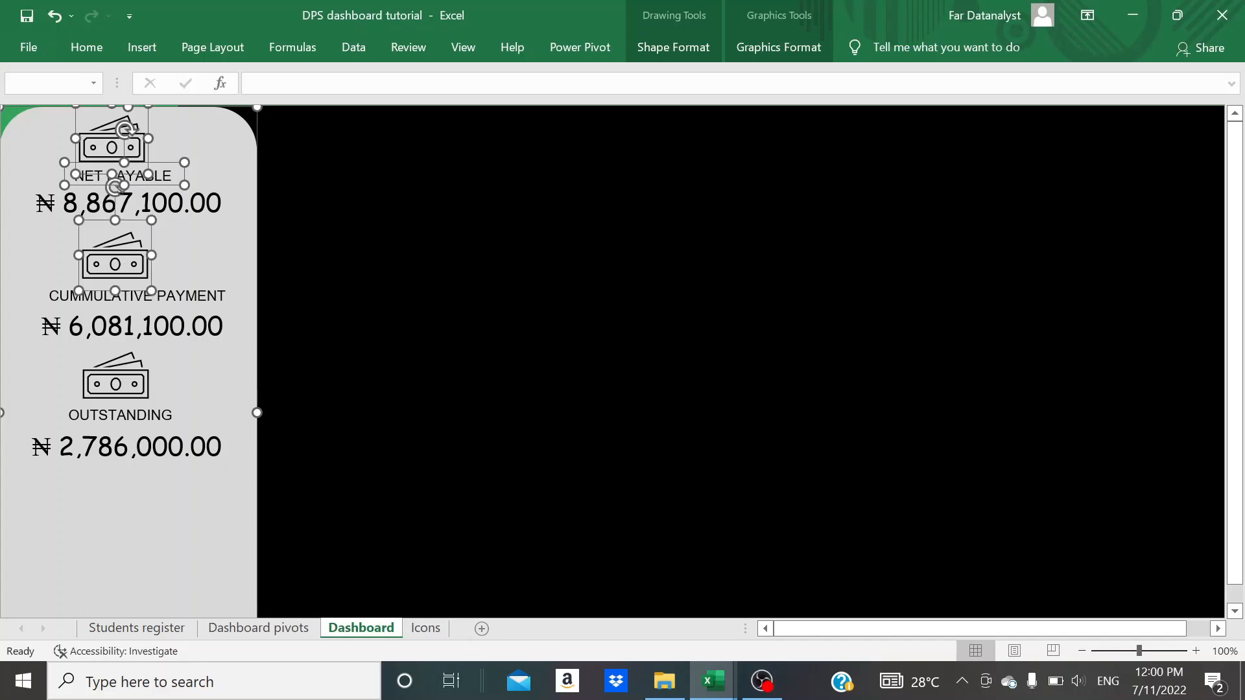
pyautogui.keyDown('ctrl'); pyautogui.click(172, 285); pyautogui.keyUp('ctrl')
pyautogui.keyDown('ctrl'); pyautogui.click(129, 389); pyautogui.keyUp('ctrl')
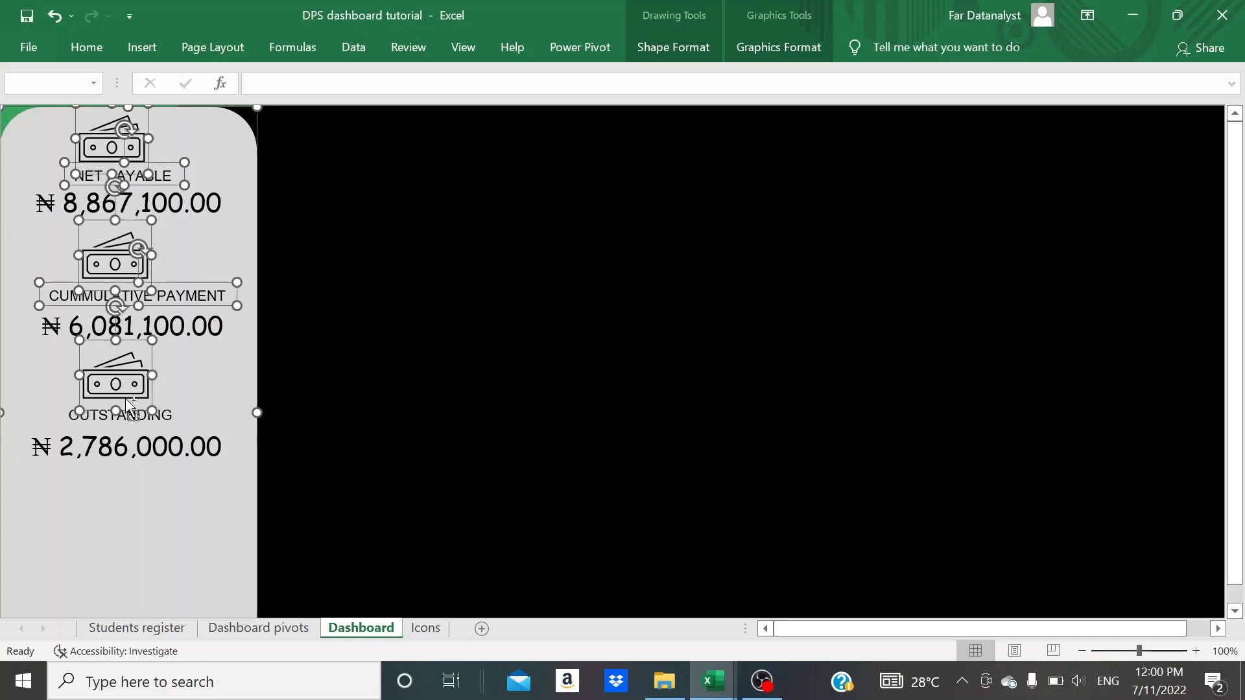
pyautogui.keyDown('ctrl'); pyautogui.click(131, 417); pyautogui.keyUp('ctrl')
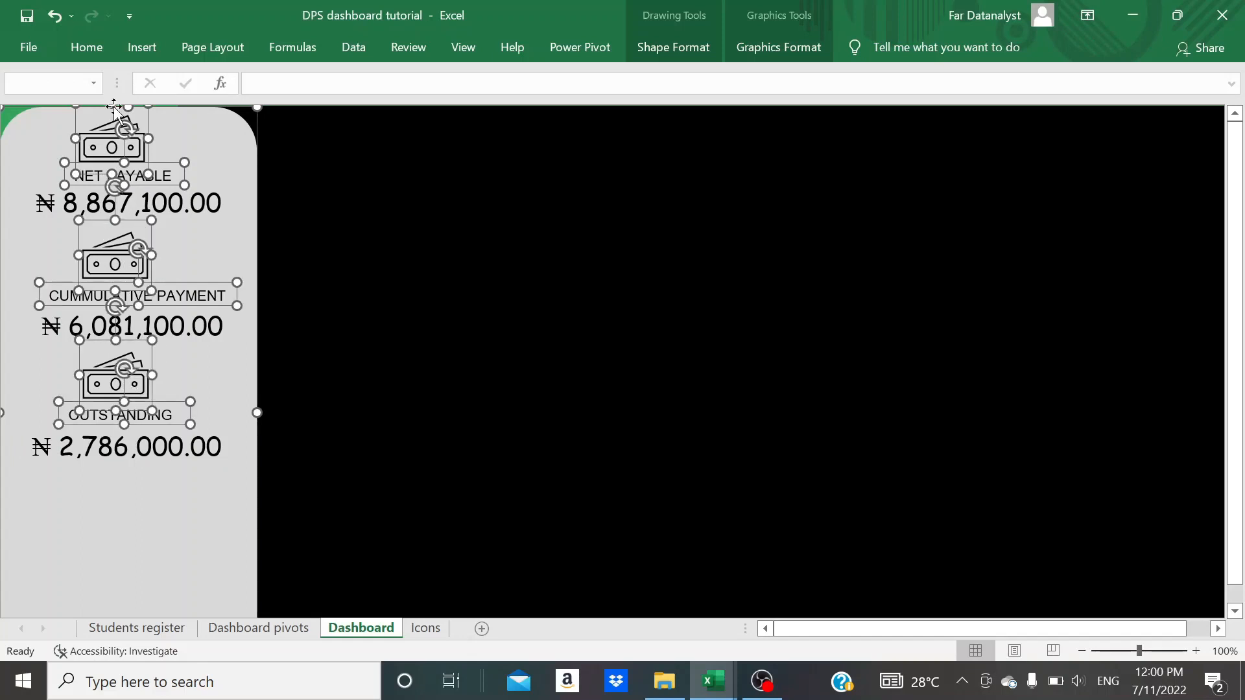
pyautogui.click(104, 45)
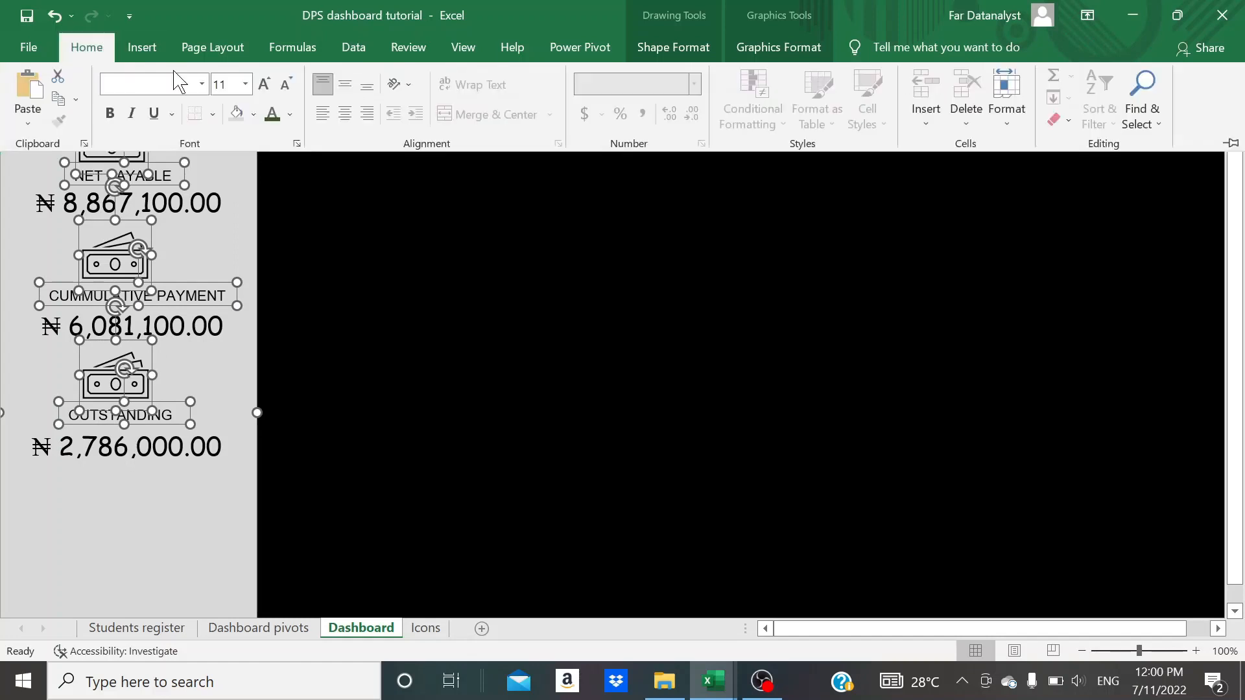
pyautogui.click(293, 117)
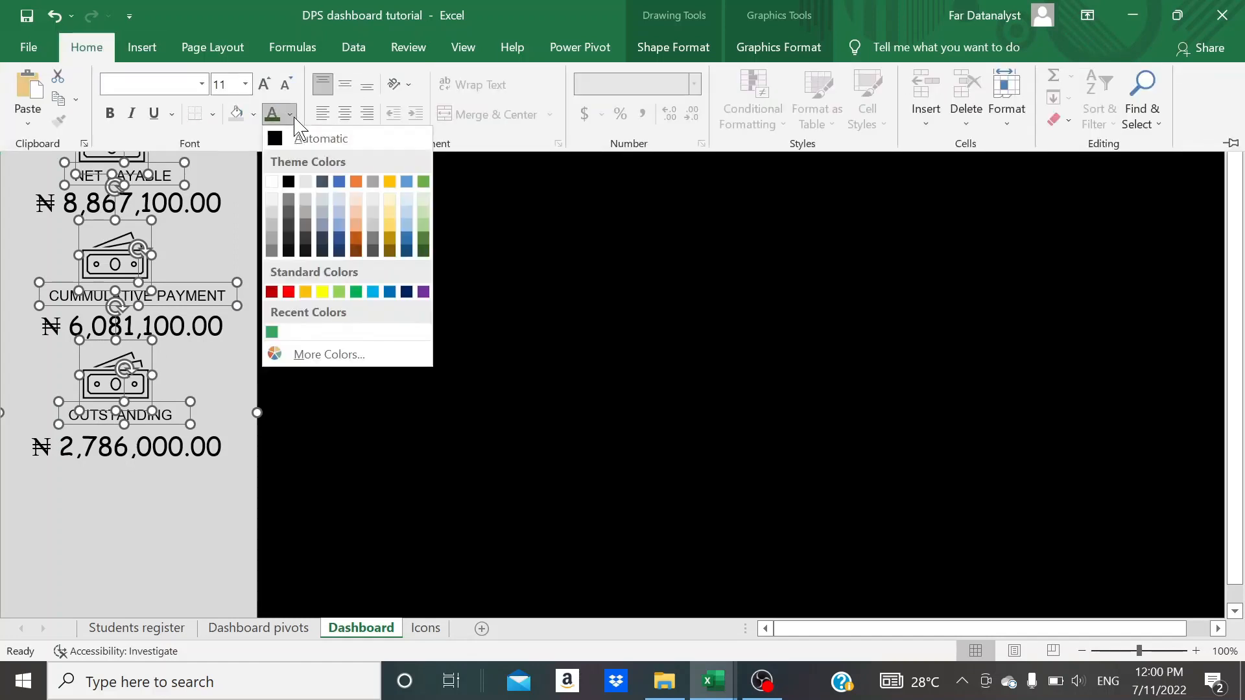
pyautogui.click(423, 251)
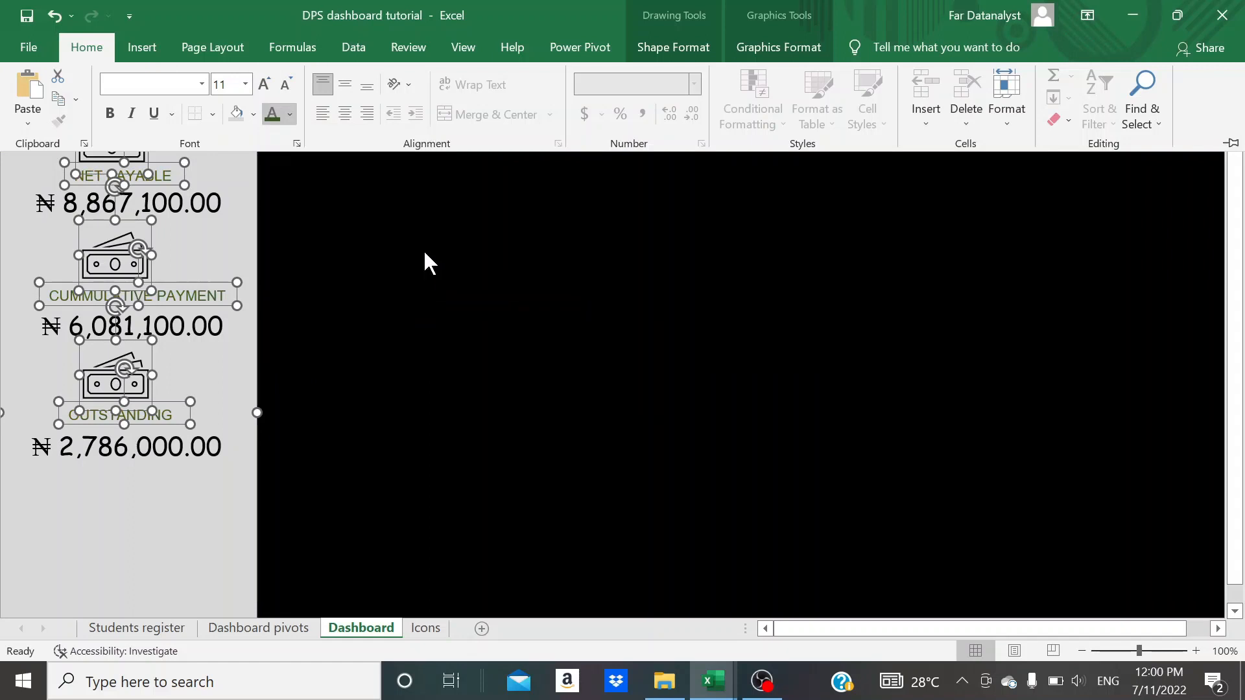
# - Give the three banknote icons a dark green graphics outline matching the labels
pyautogui.click(749, 54)
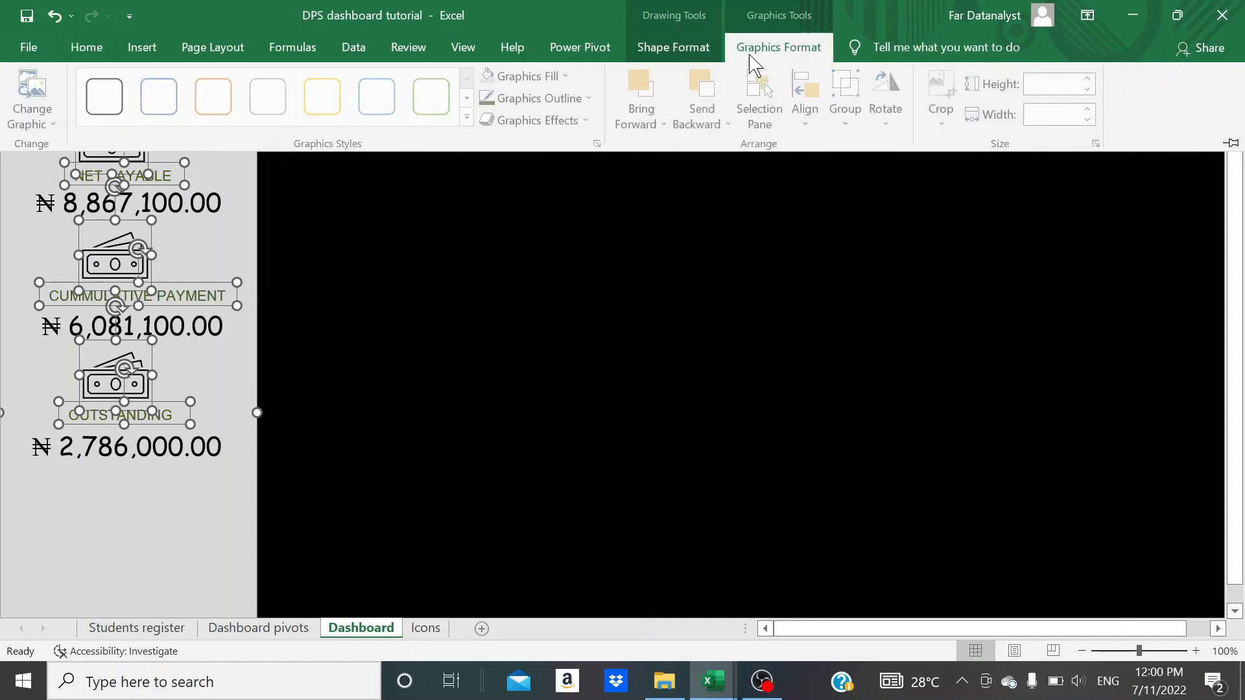
pyautogui.click(592, 99)
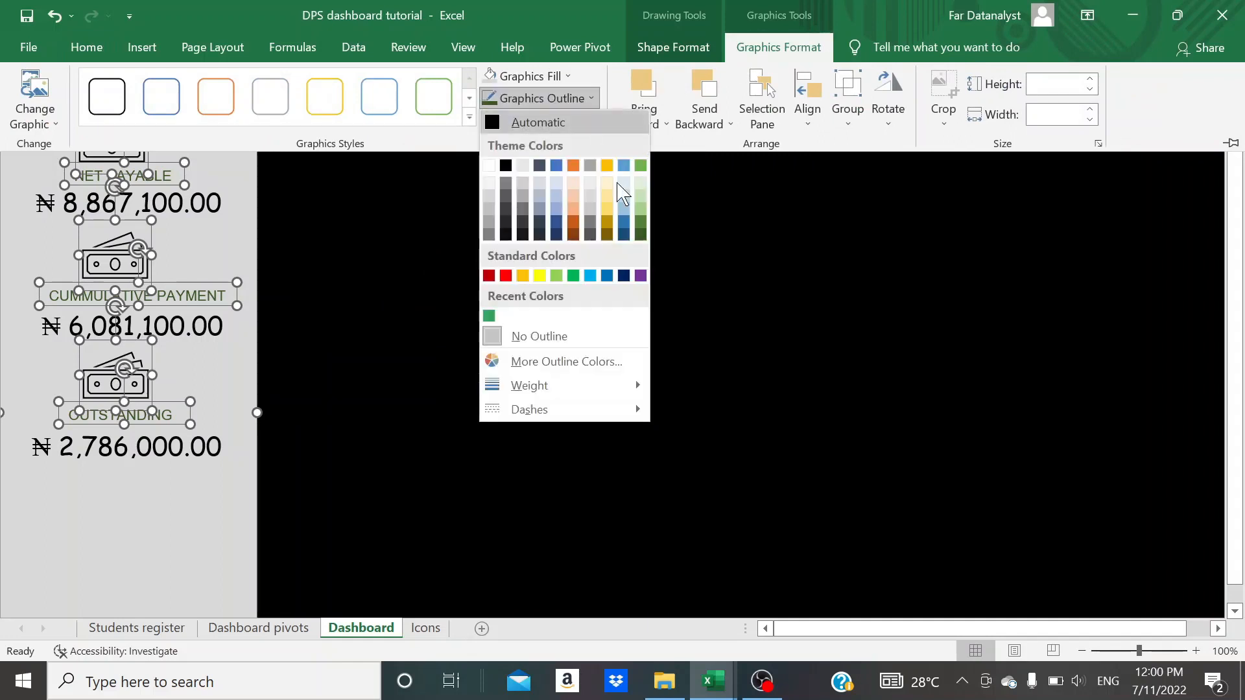
pyautogui.click(641, 209)
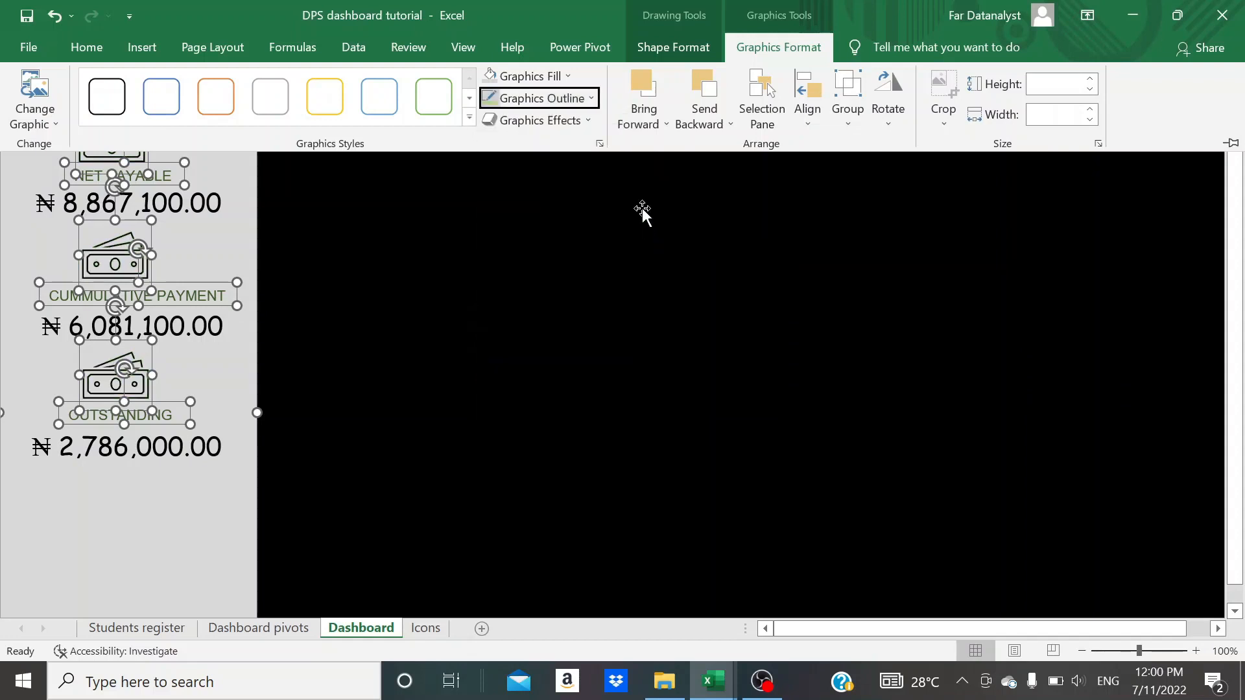
pyautogui.hotkey('ctrl', 'F1')
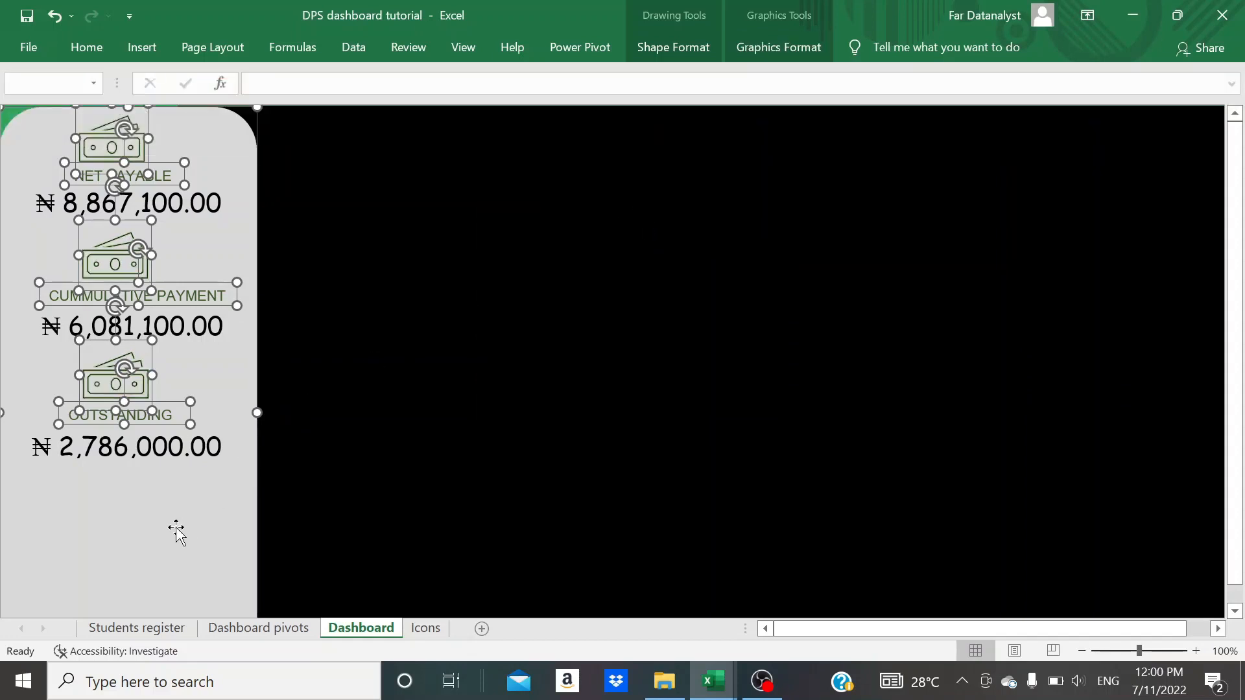
pyautogui.click(344, 470)
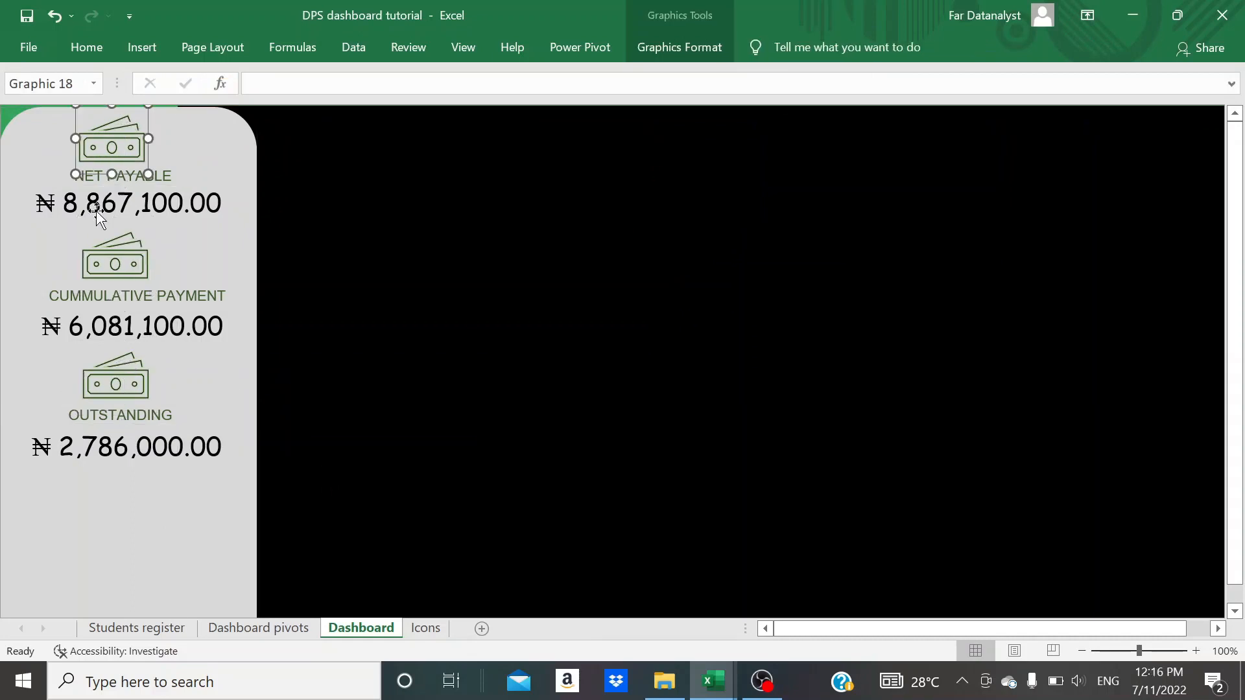
# - Group the first banknote icon with the NET PAYABLE label and its naira total
pyautogui.keyDown('ctrl'); pyautogui.click(118, 175); pyautogui.keyUp('ctrl')
pyautogui.keyDown('ctrl'); pyautogui.click(109, 199); pyautogui.keyUp('ctrl')
pyautogui.rightClick(107, 196)
pyautogui.click(283, 314)
# - Group the second banknote icon with the CUMMULATIVE PAYMENT label and its naira total
pyautogui.click(119, 267)
pyautogui.keyDown('ctrl'); pyautogui.click(112, 296); pyautogui.keyUp('ctrl')
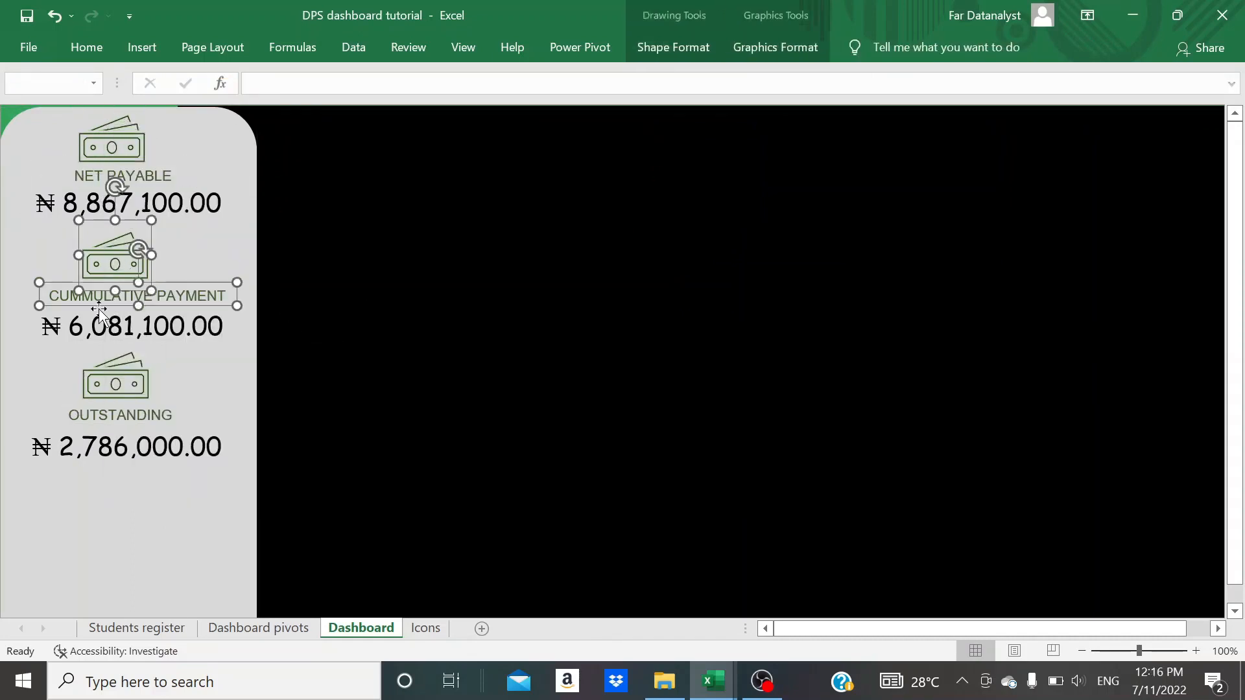
pyautogui.keyDown('ctrl'); pyautogui.click(101, 322); pyautogui.keyUp('ctrl')
pyautogui.rightClick(101, 323)
pyautogui.click(276, 441)
# - Group the third banknote icon with the OUTSTANDING label and its naira total
pyautogui.click(116, 397)
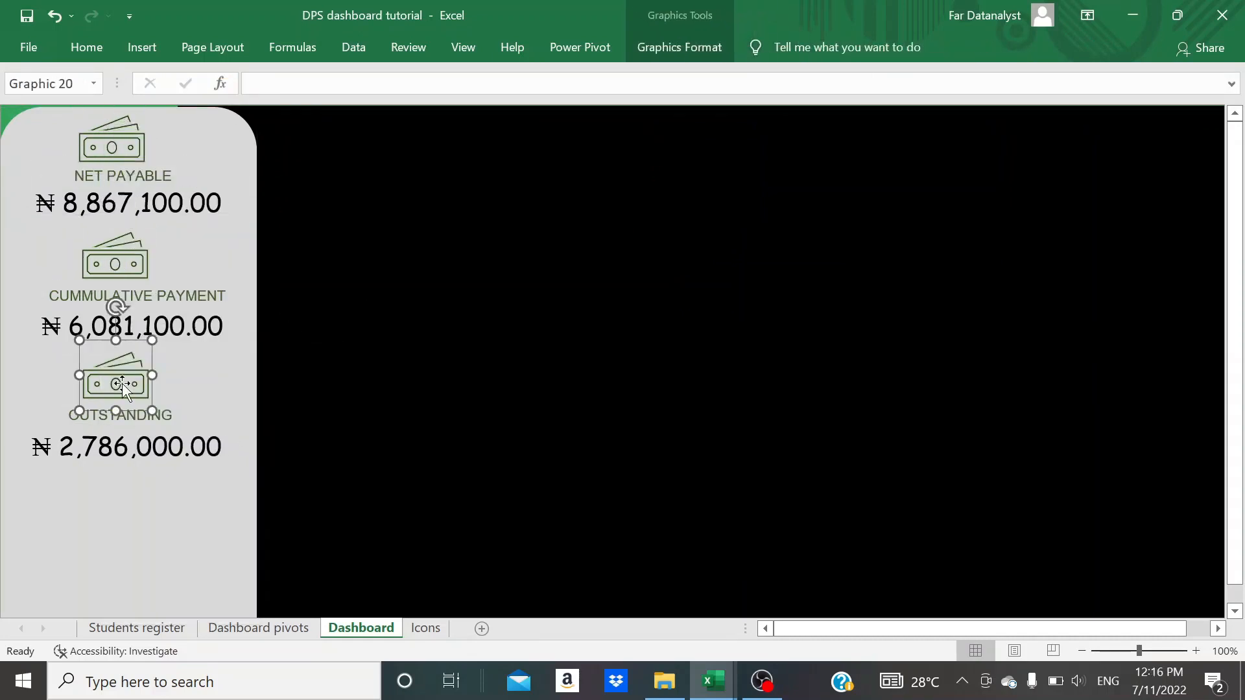
pyautogui.keyDown('ctrl'); pyautogui.click(109, 418); pyautogui.keyUp('ctrl')
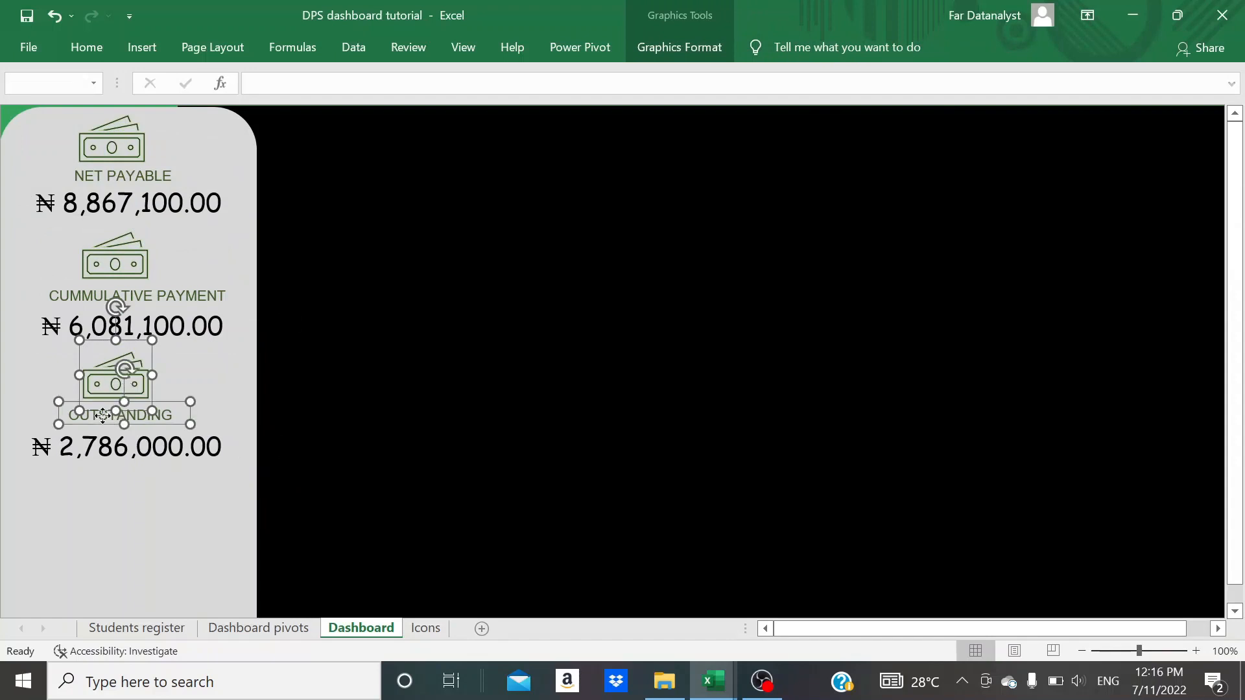
pyautogui.keyDown('ctrl'); pyautogui.click(97, 451); pyautogui.keyUp('ctrl')
pyautogui.rightClick(97, 451)
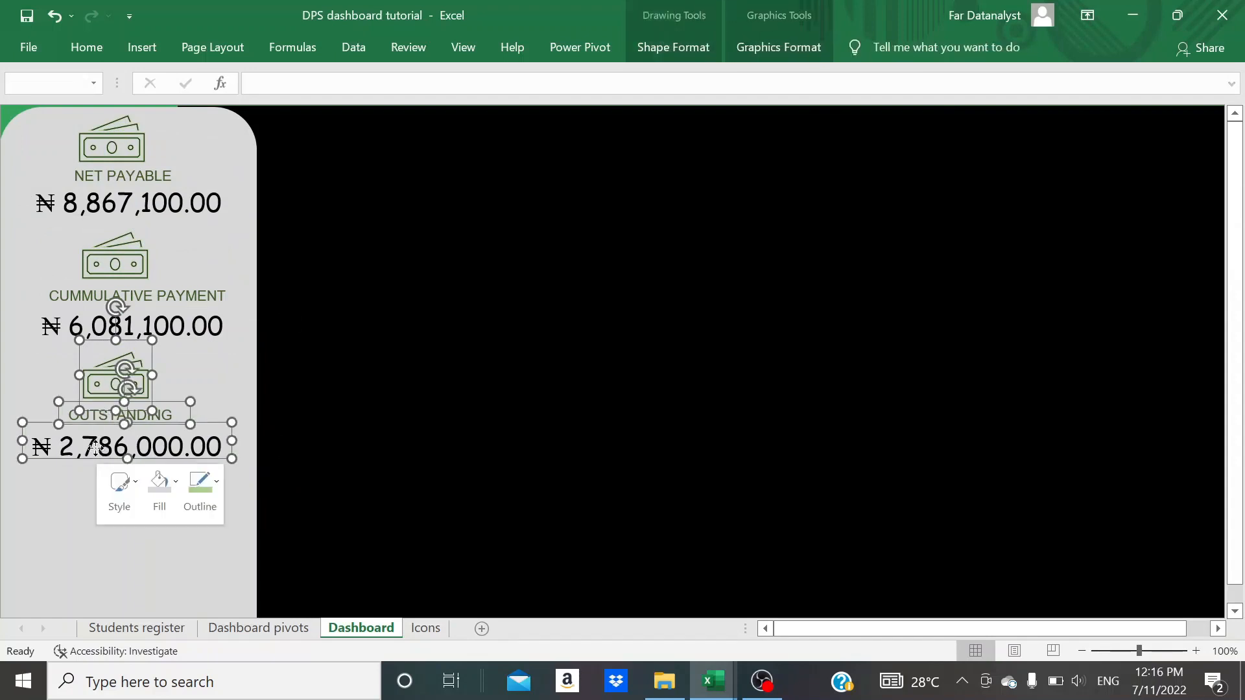
pyautogui.moveTo(222, 266)
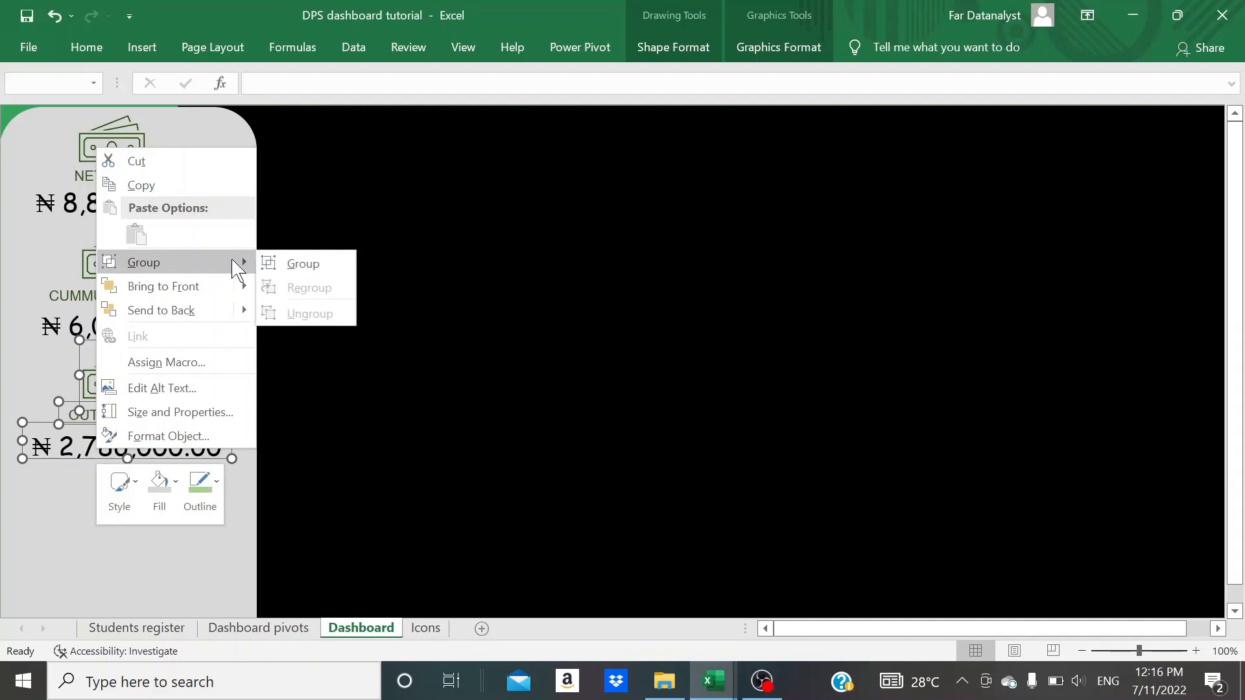
pyautogui.click(269, 260)
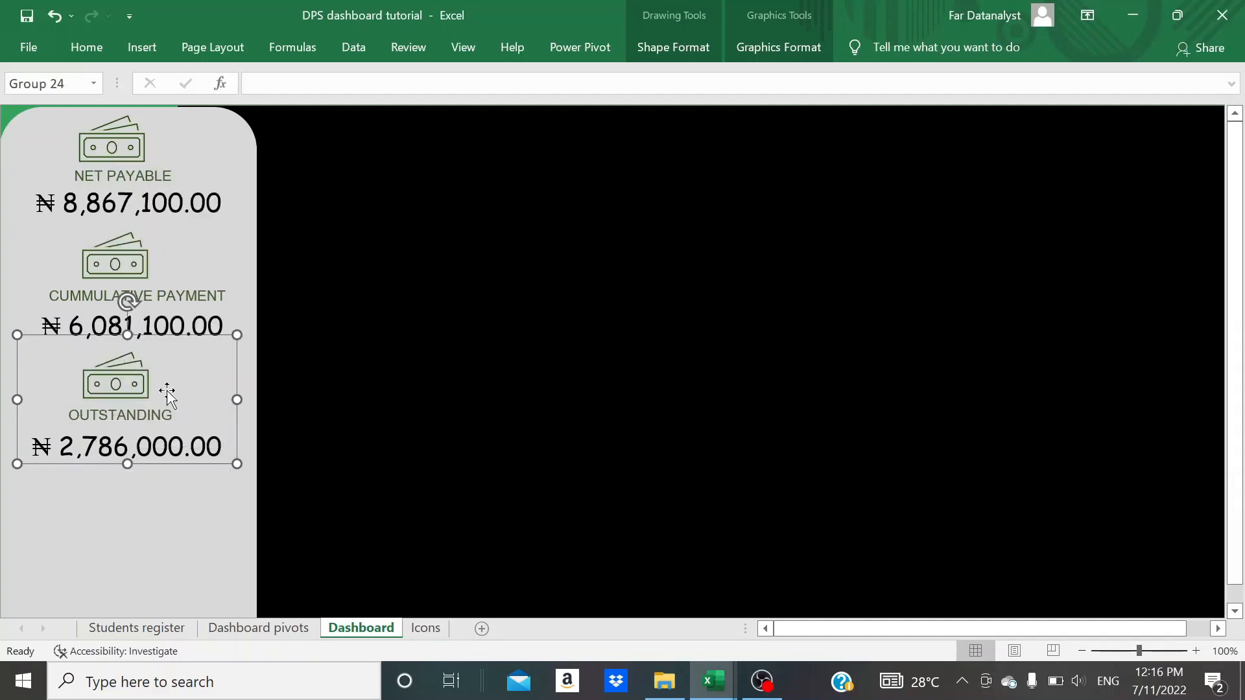
pyautogui.click(129, 412)
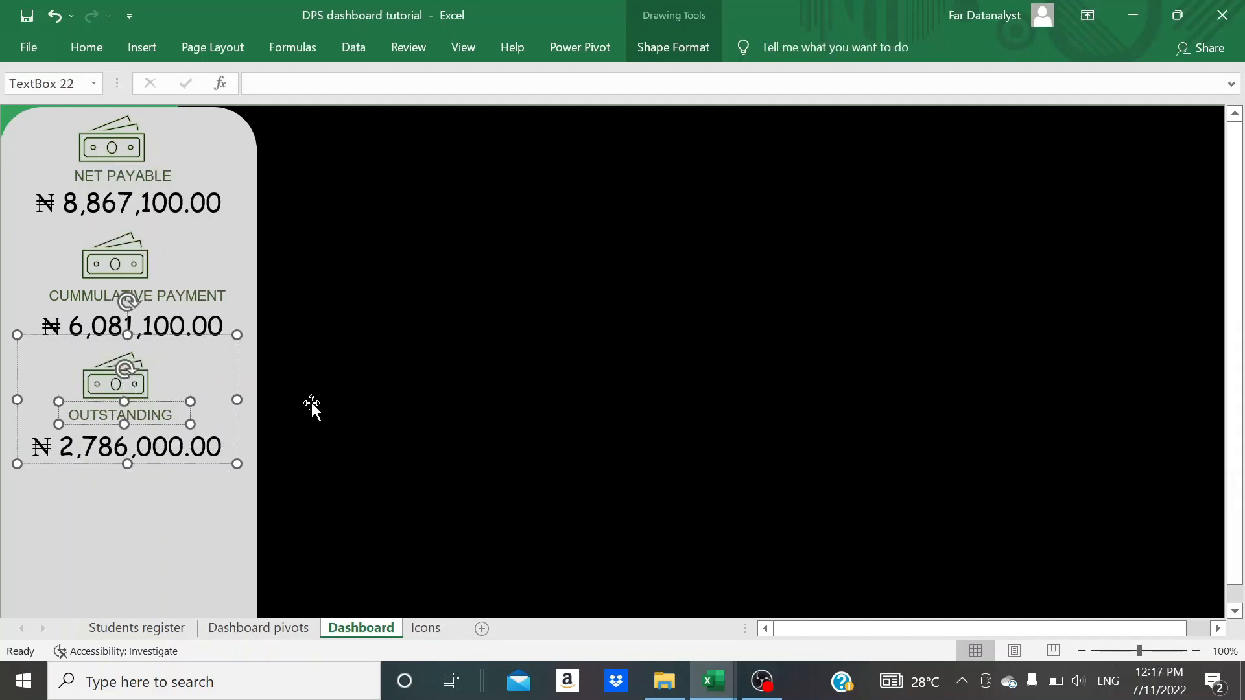
pyautogui.click(315, 404)
# - Spread the NET PAYABLE, CUMMULATIVE PAYMENT and OUTSTANDING groups further down the side panel with wider vertical gaps between them
pyautogui.click(127, 396)
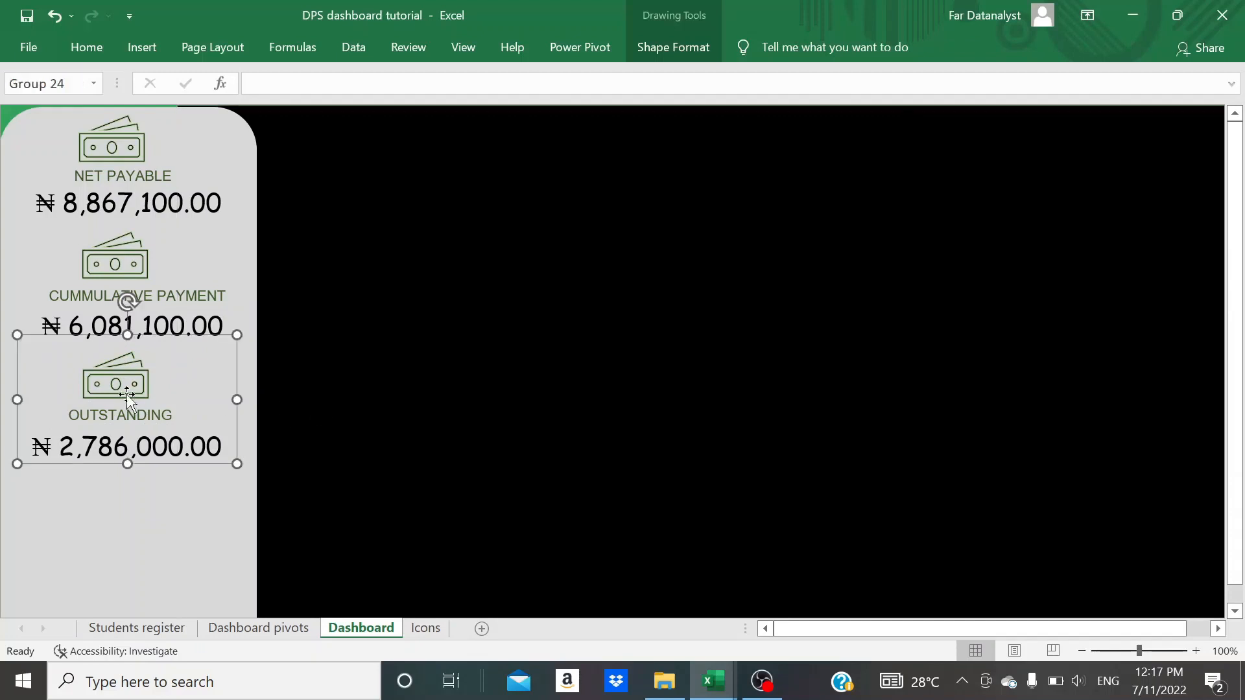
pyautogui.moveTo(127, 397); pyautogui.dragTo(126, 432)
pyautogui.click(136, 267)
pyautogui.moveTo(136, 267); pyautogui.dragTo(128, 281)
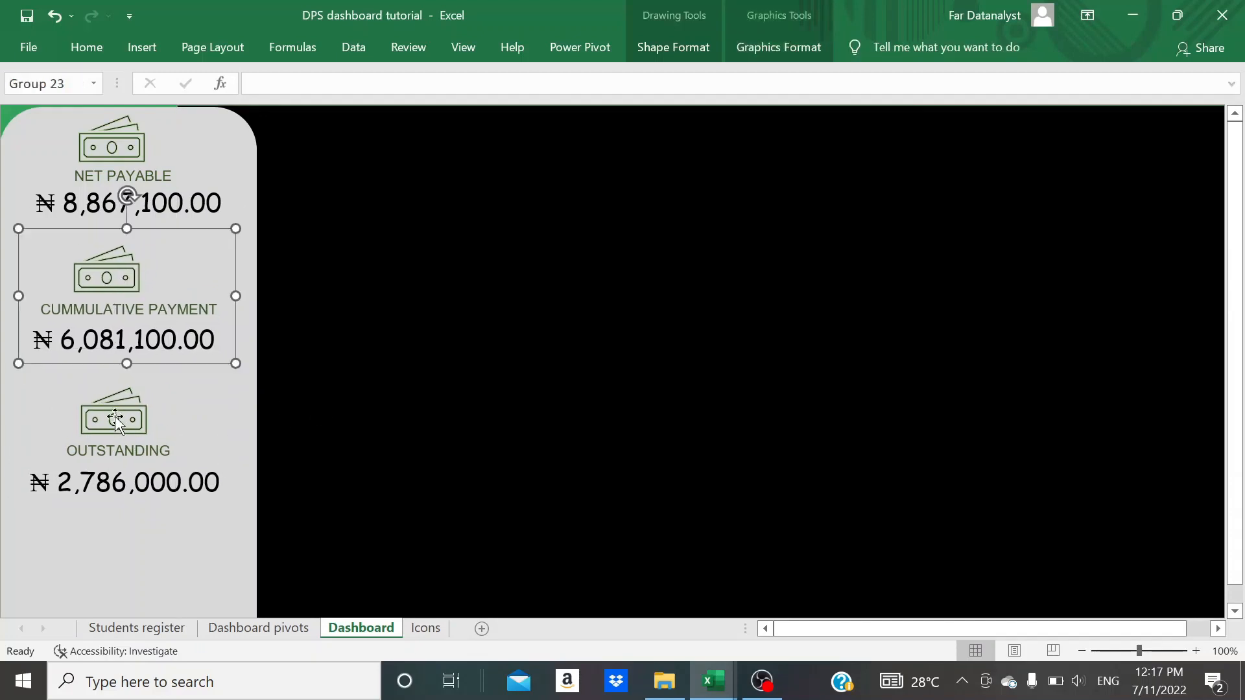
pyautogui.moveTo(116, 420); pyautogui.dragTo(113, 455)
pyautogui.click(139, 310)
pyautogui.click(285, 286)
pyautogui.moveTo(168, 275); pyautogui.dragTo(170, 302)
pyautogui.click(114, 148)
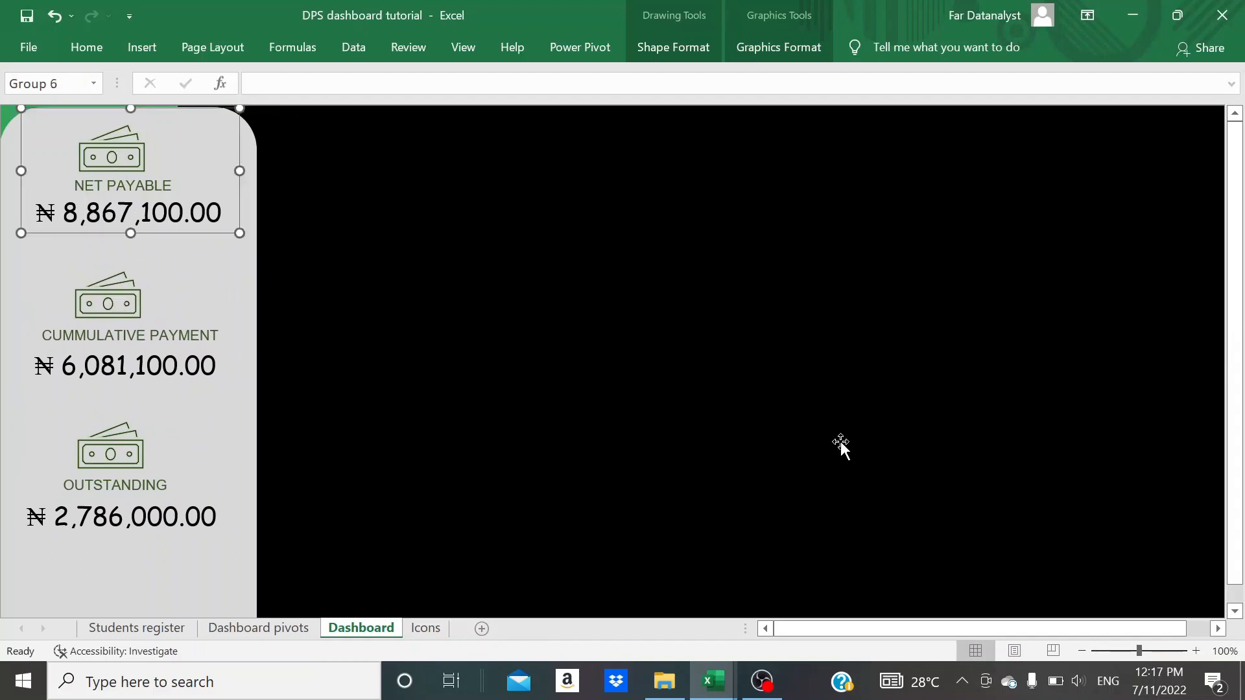
# - Widen the OUTSTANDING total's text box slightly so the naira sign and amount fit on one line
pyautogui.scroll(-1, 591, 499)
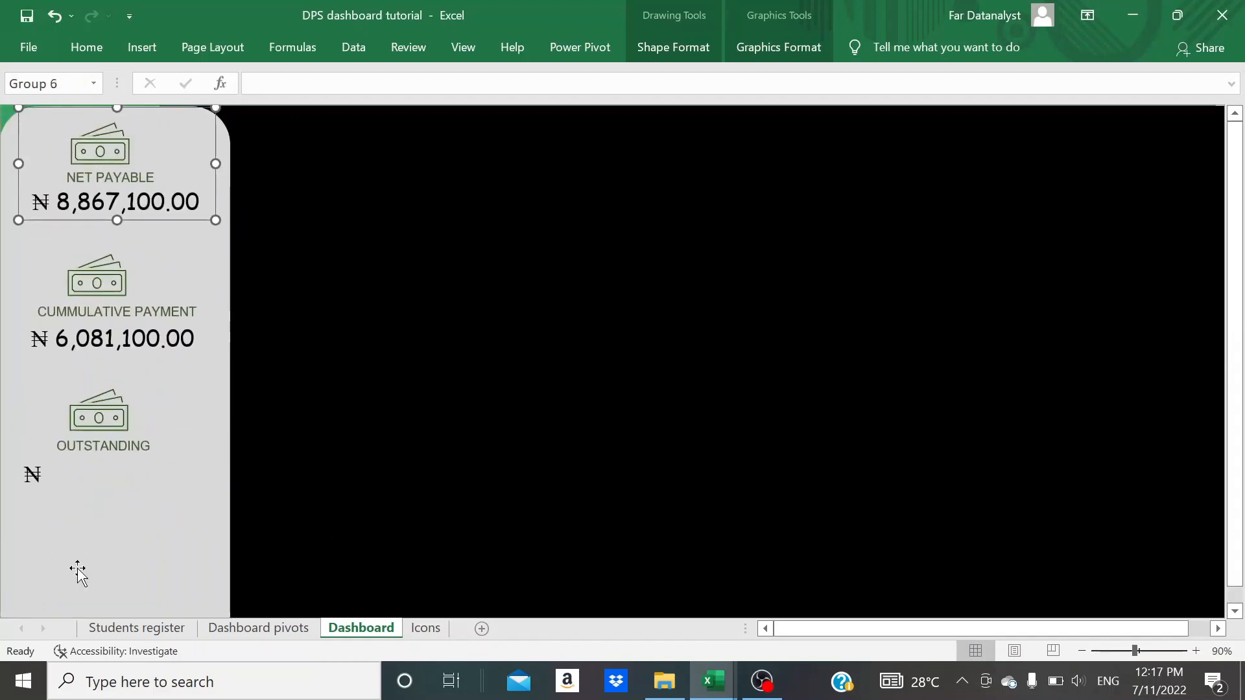
pyautogui.click(77, 485)
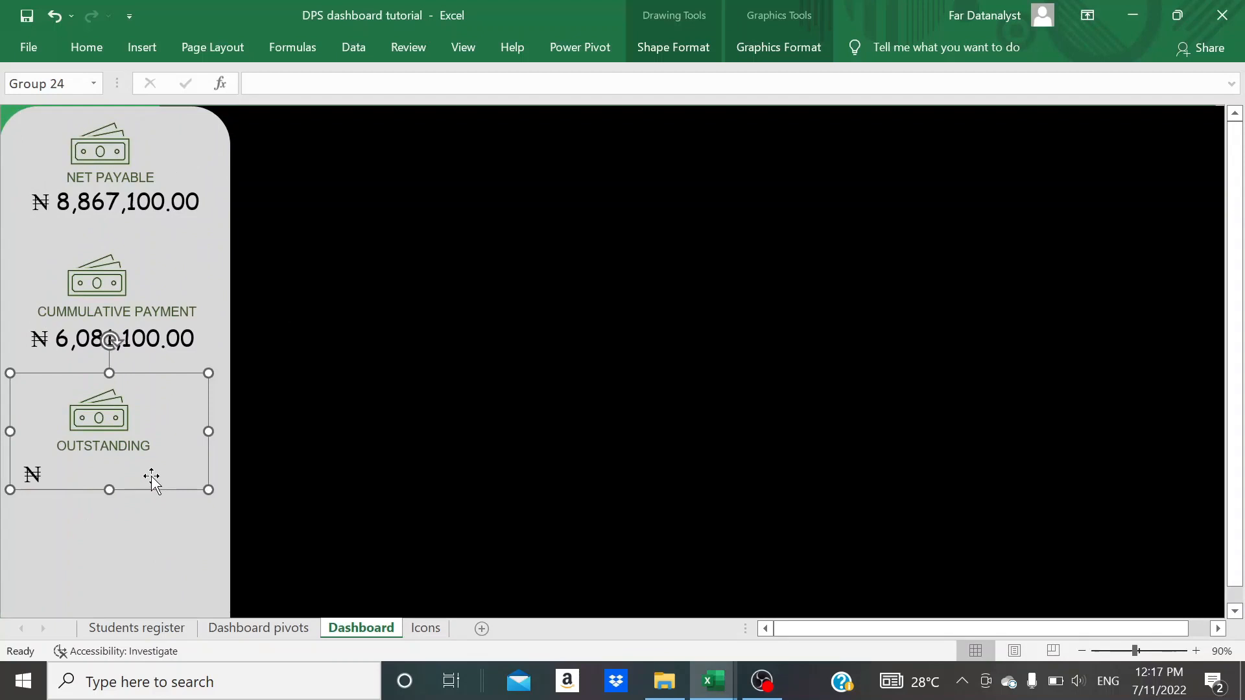
pyautogui.click(107, 478)
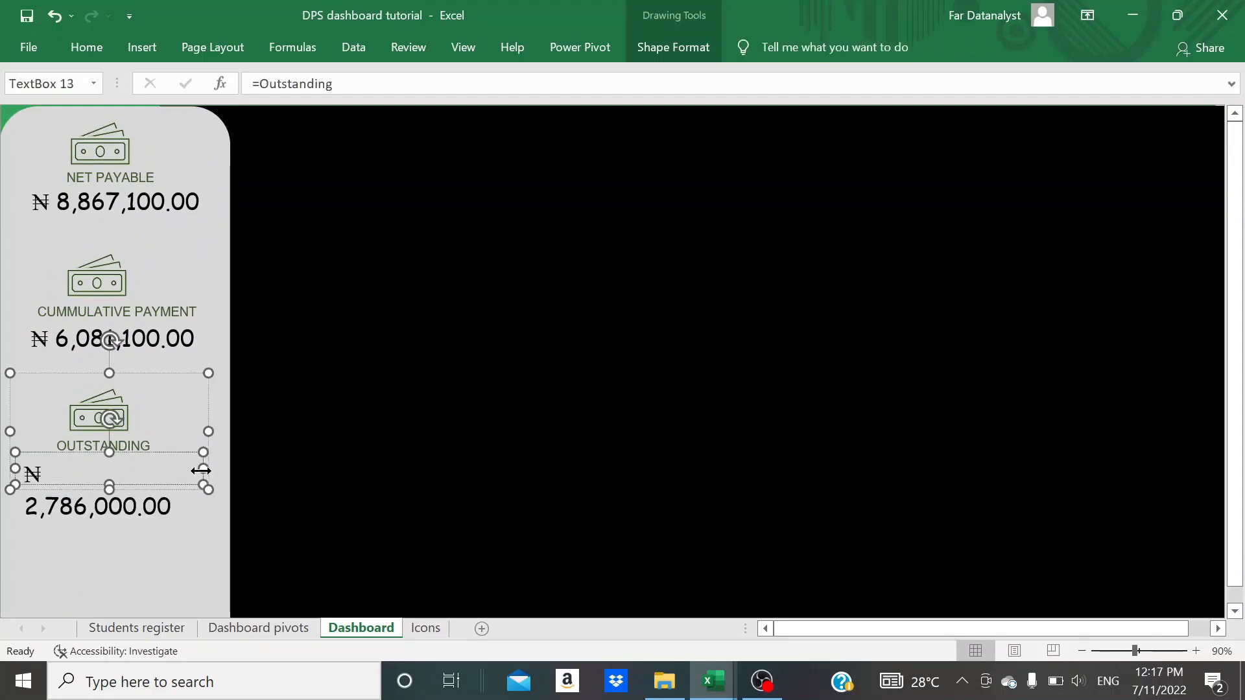
pyautogui.moveTo(202, 468); pyautogui.dragTo(206, 468)
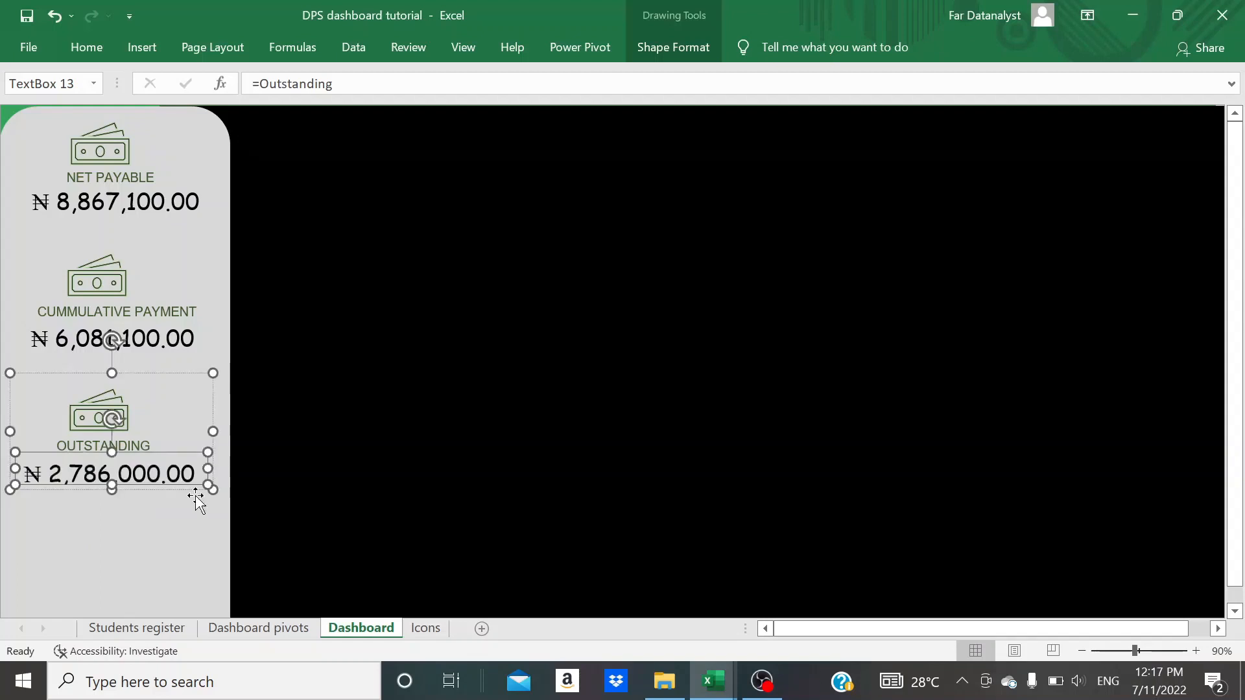
pyautogui.click(179, 542)
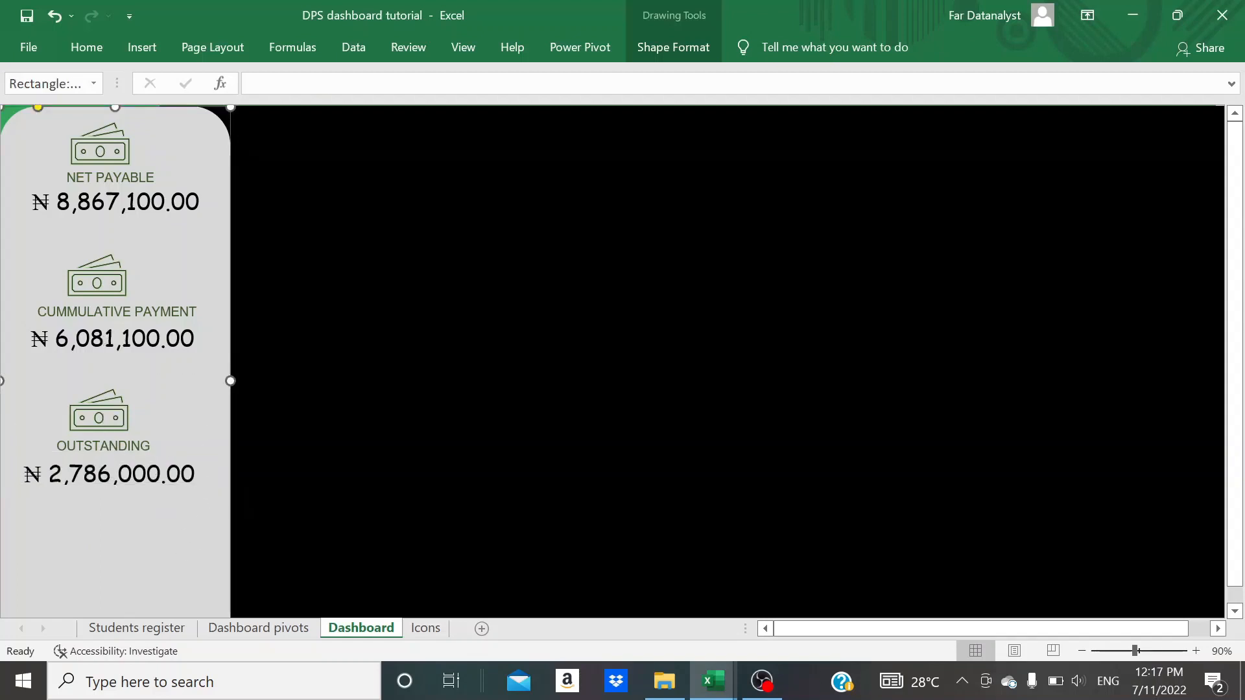
# - Nudge the banknote icon inside each of the three groups slightly to the right above its label
pyautogui.doubleClick(94, 418)
pyautogui.press('Right')
pyautogui.press('Right')
pyautogui.doubleClick(99, 275)
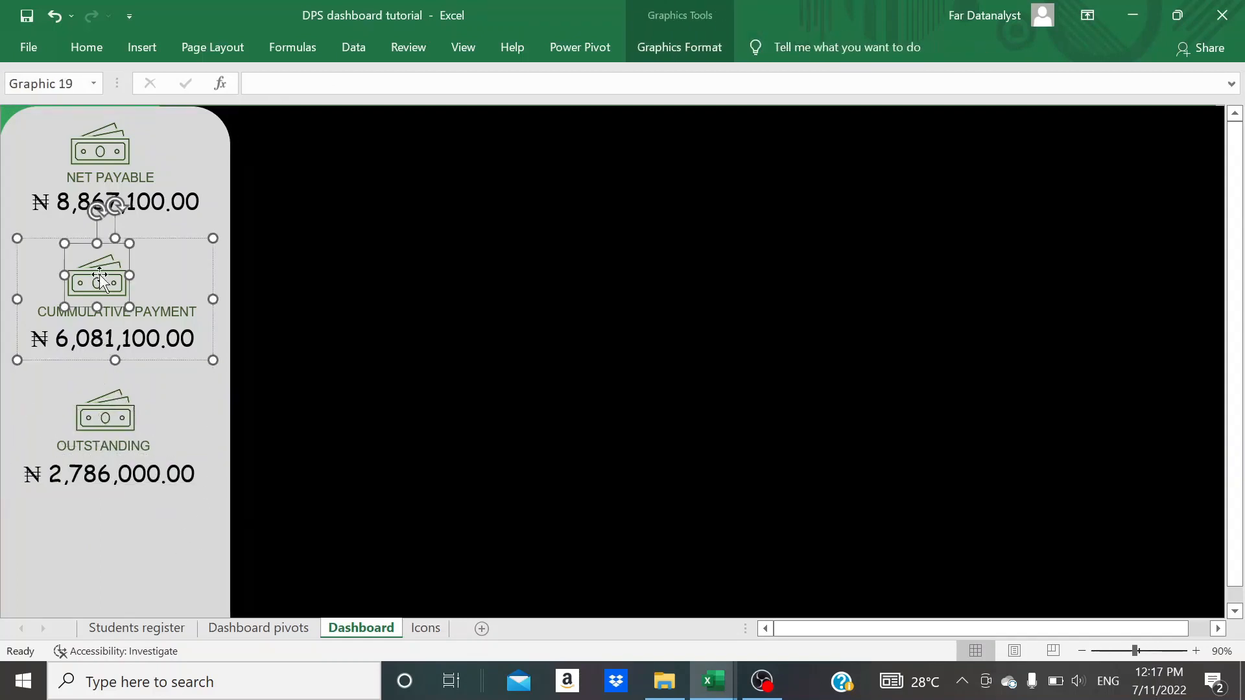
pyautogui.press('Right')
pyautogui.press('Right')
pyautogui.doubleClick(101, 142)
pyautogui.press('Right')
pyautogui.press('Right')
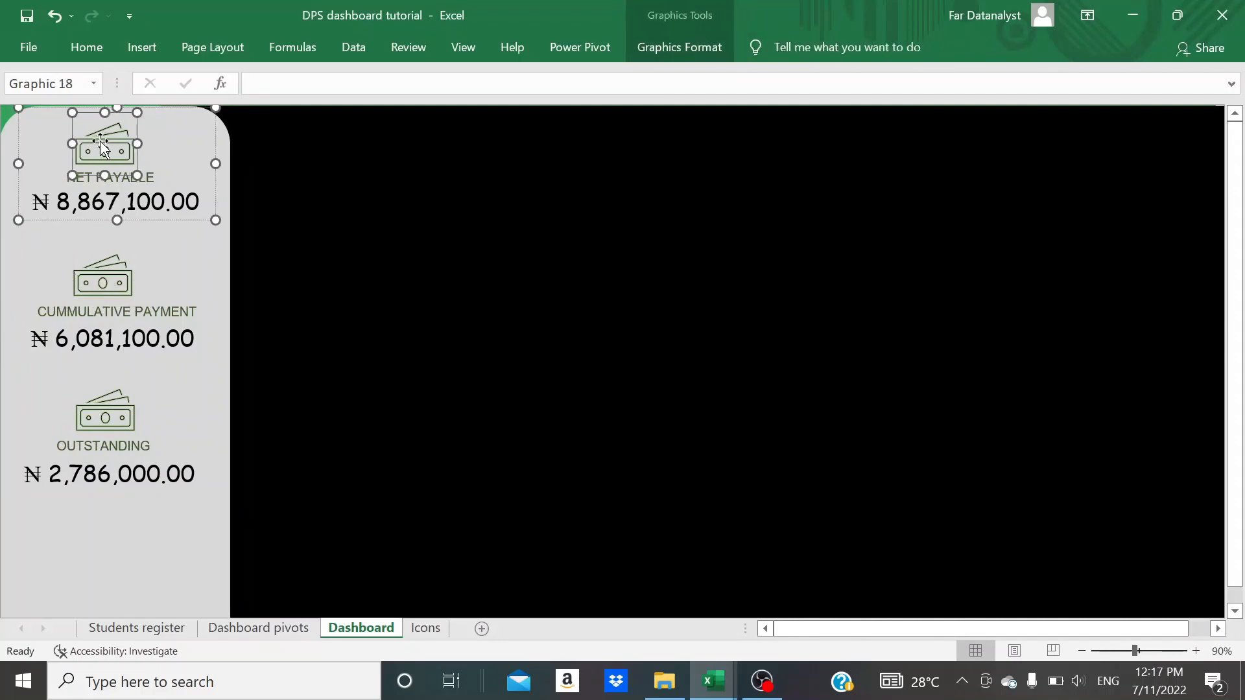
pyautogui.click(101, 383)
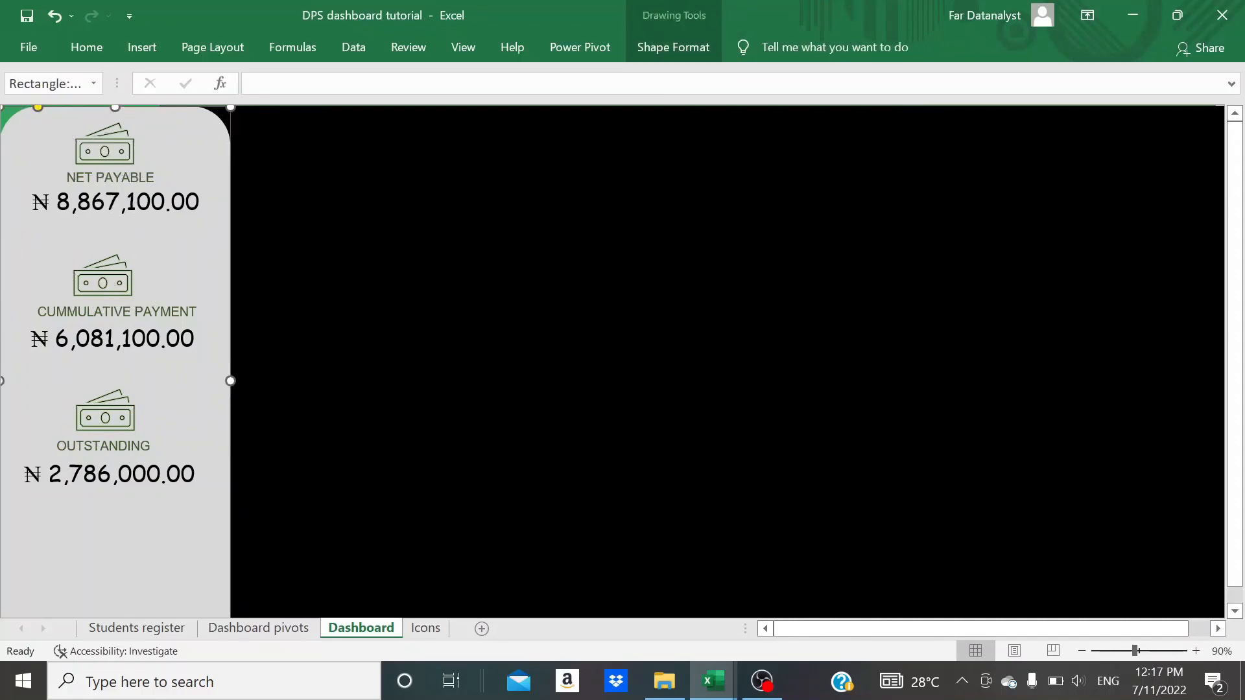
# - Hide the formula bar to give the dashboard more room
pyautogui.click(463, 47)
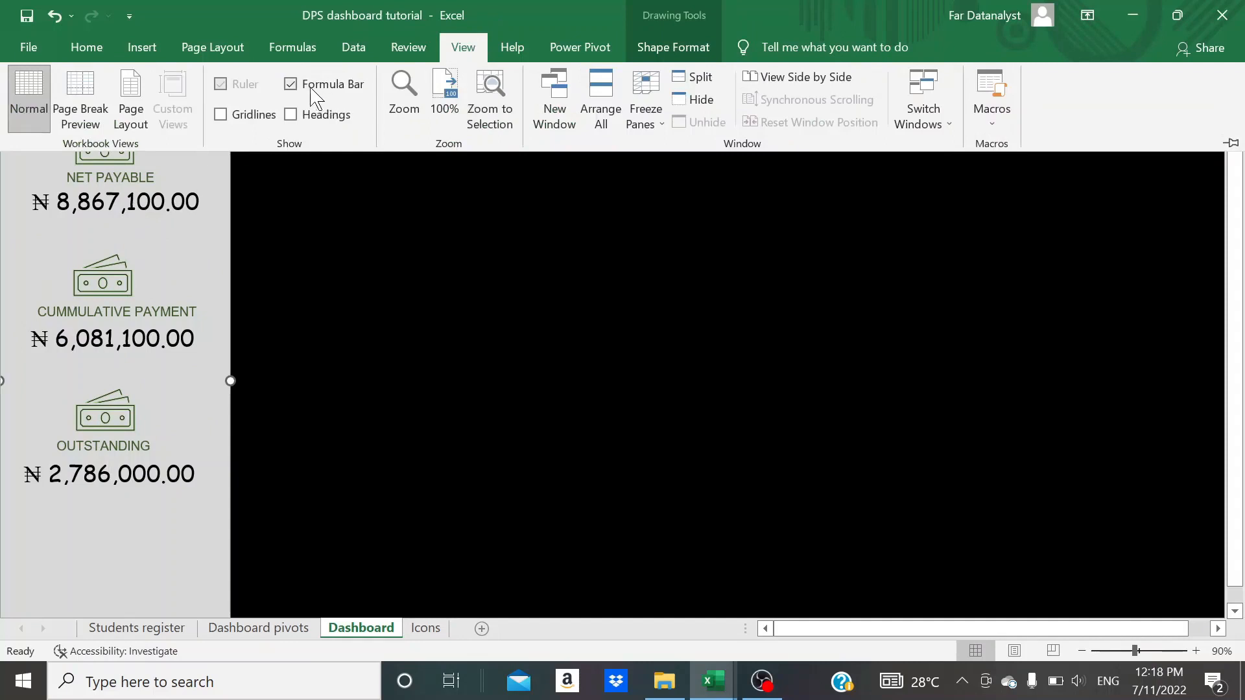
pyautogui.click(311, 89)
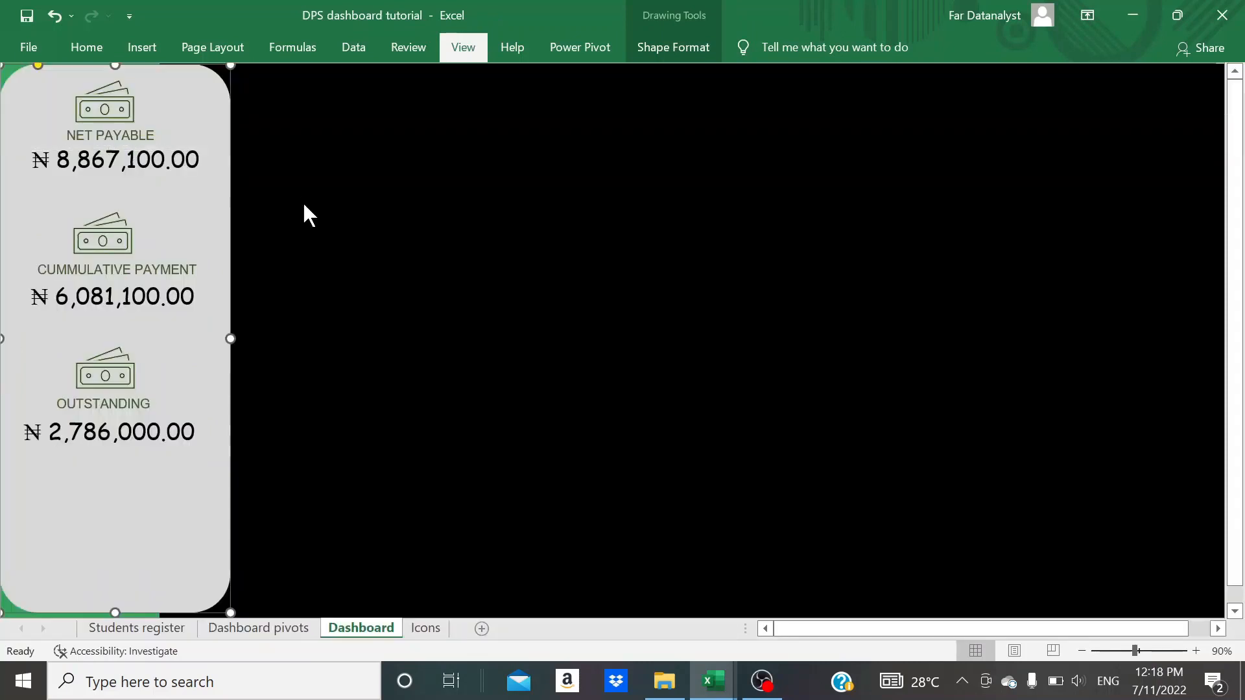
pyautogui.click(303, 204)
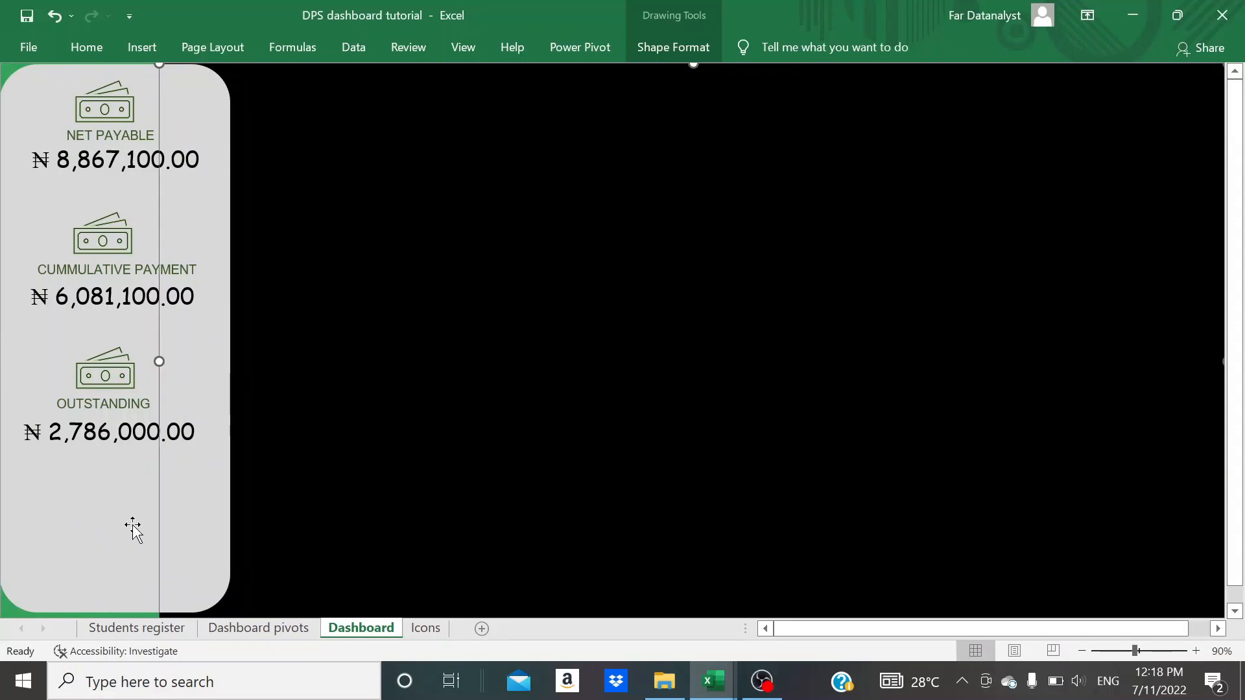
# - Copy the Sum of NET PAYABLE PivotTable on the Dashboard pivots sheet to cell J4 and autofit column J
pyautogui.click(275, 630)
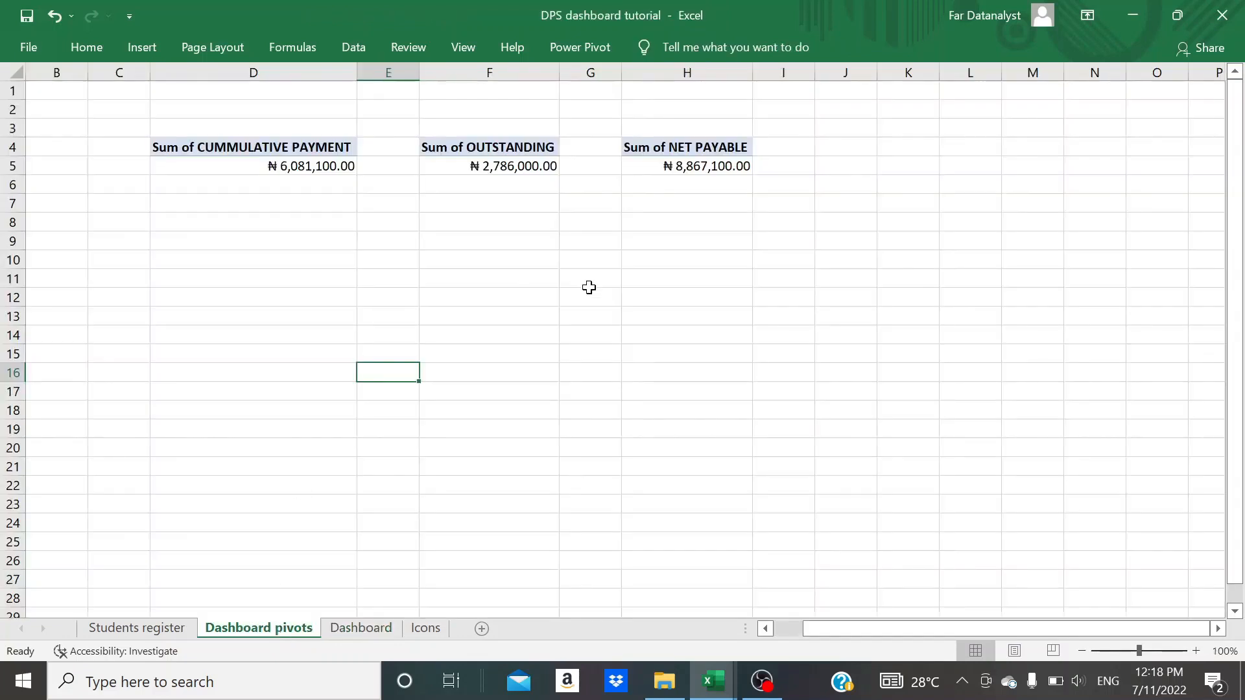
pyautogui.click(685, 151)
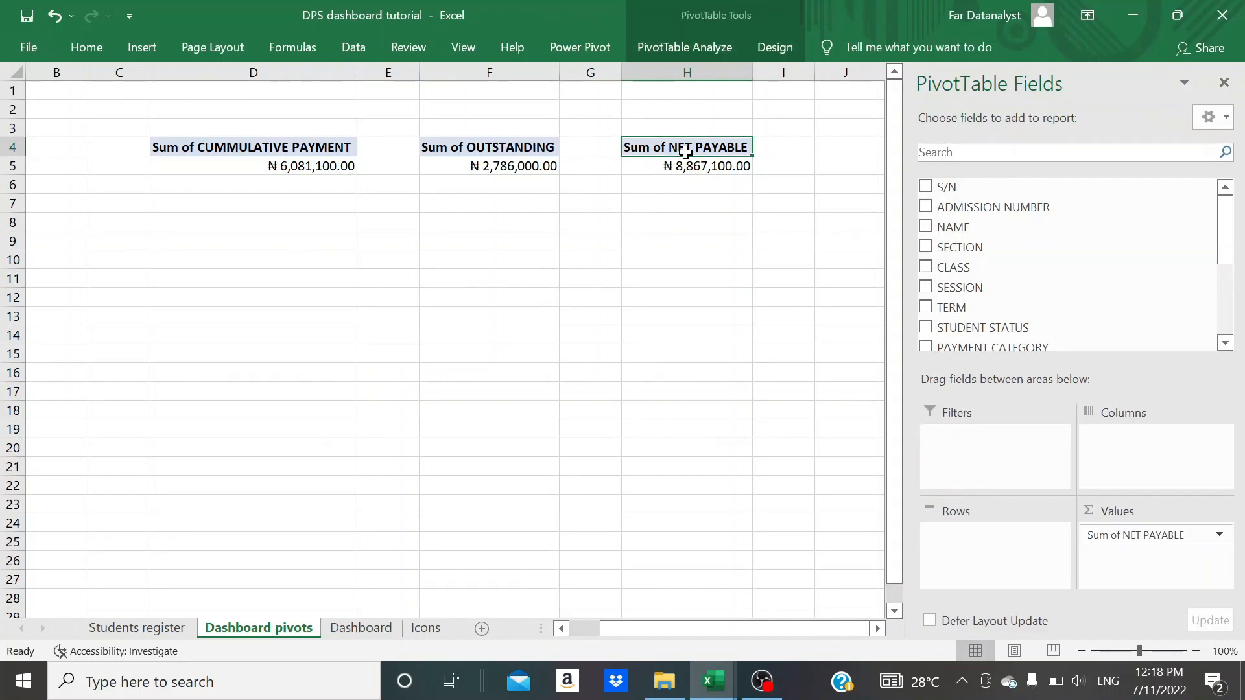
pyautogui.hotkey('shift', 'Down')
pyautogui.hotkey('ctrl', 'c')
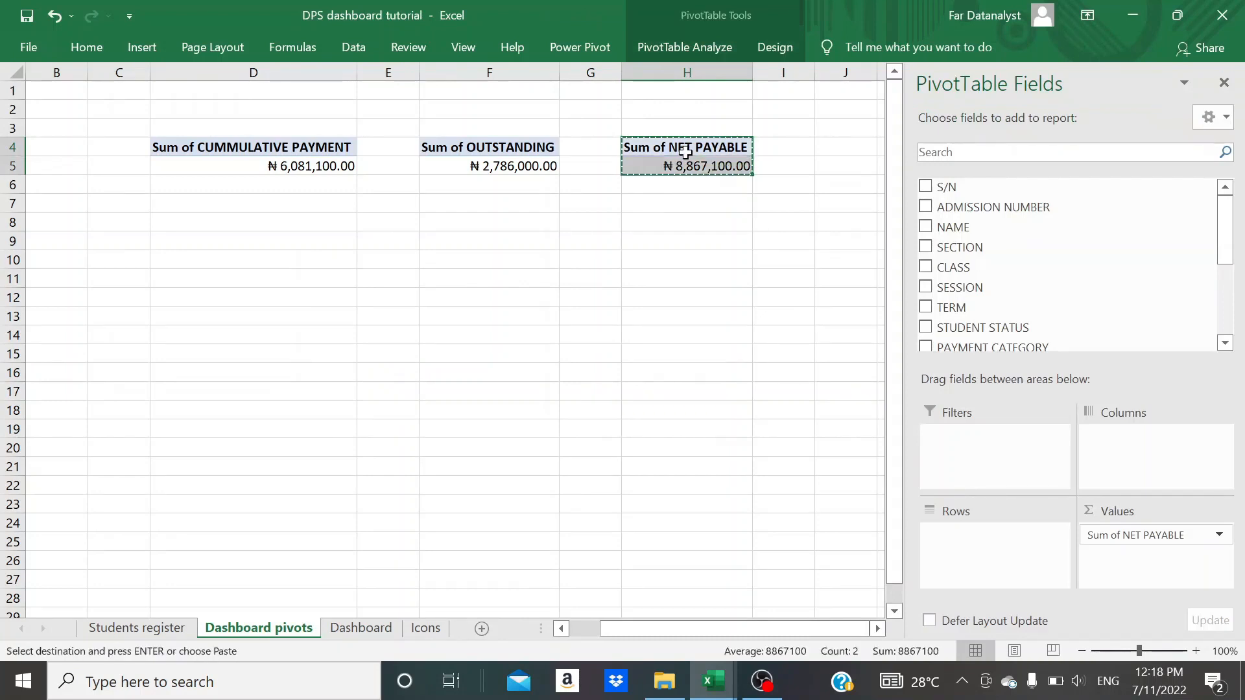
pyautogui.hscroll(3, 683, 151)
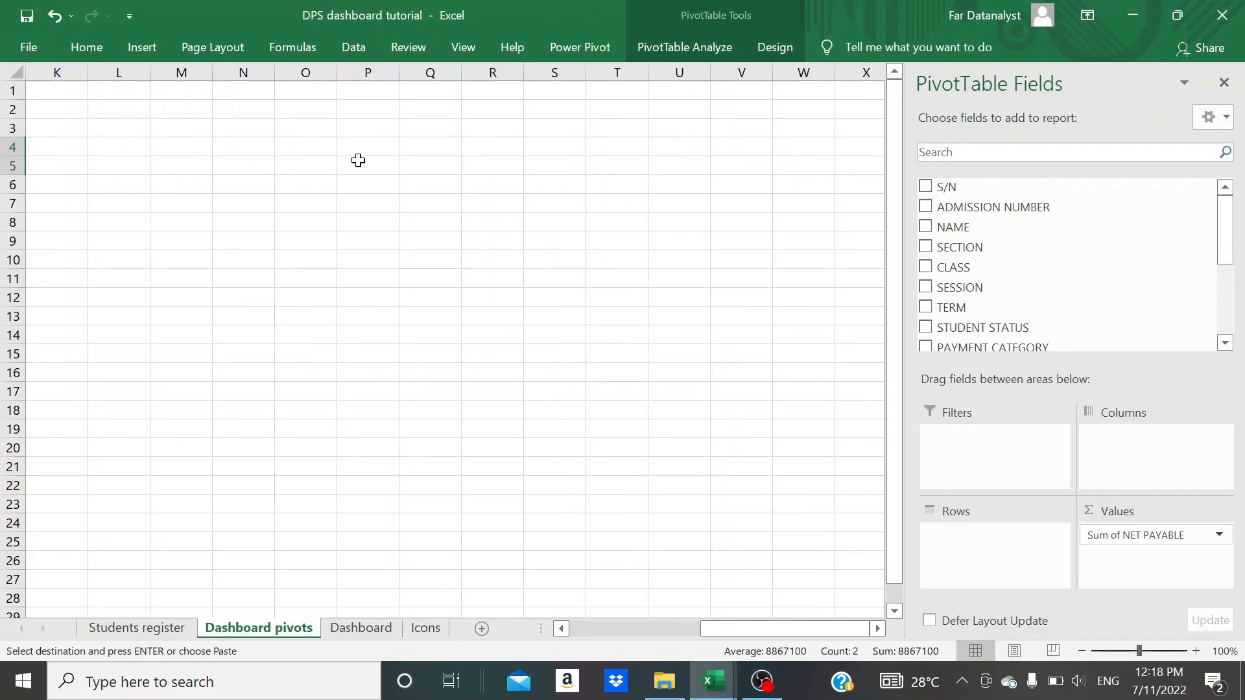
pyautogui.hscroll(-2, 358, 160)
pyautogui.click(498, 153)
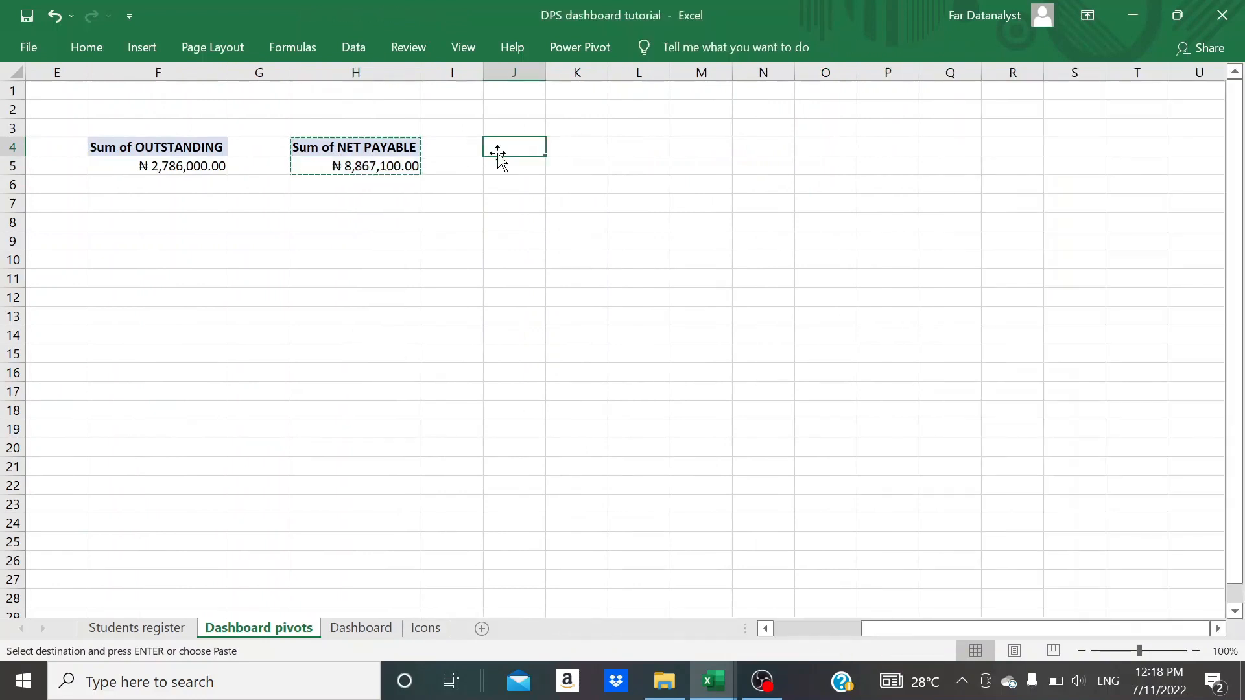
pyautogui.hotkey('ctrl', 'v')
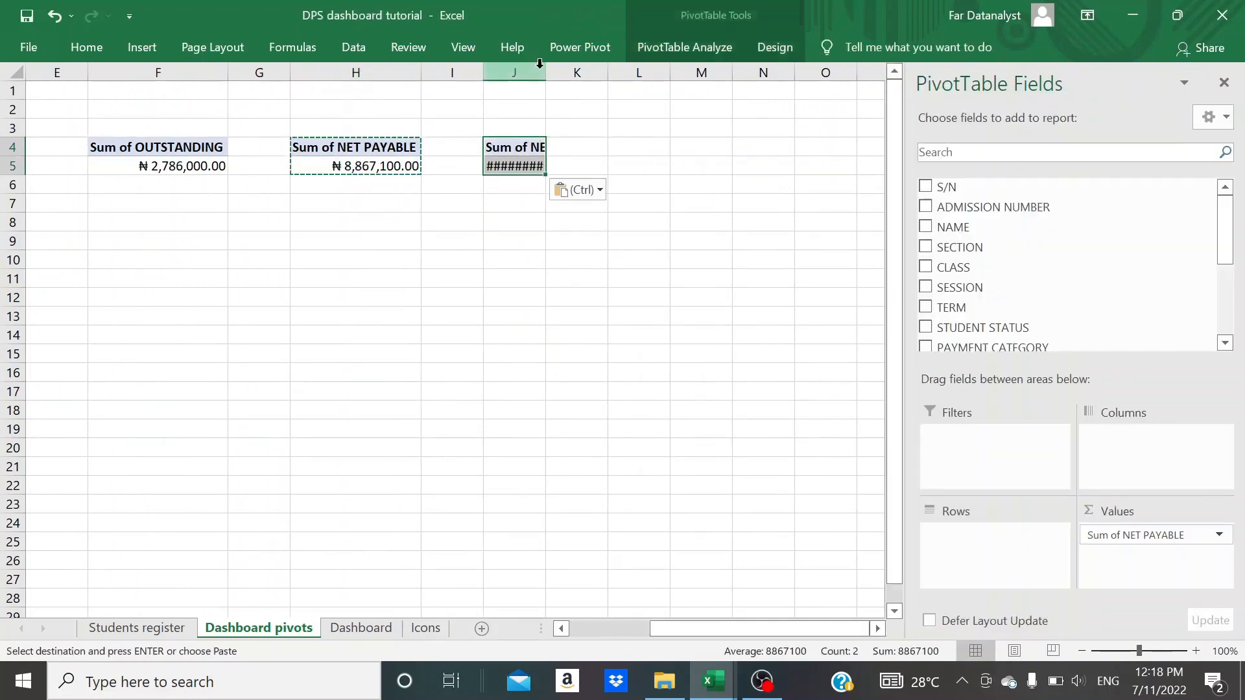
pyautogui.doubleClick(546, 63)
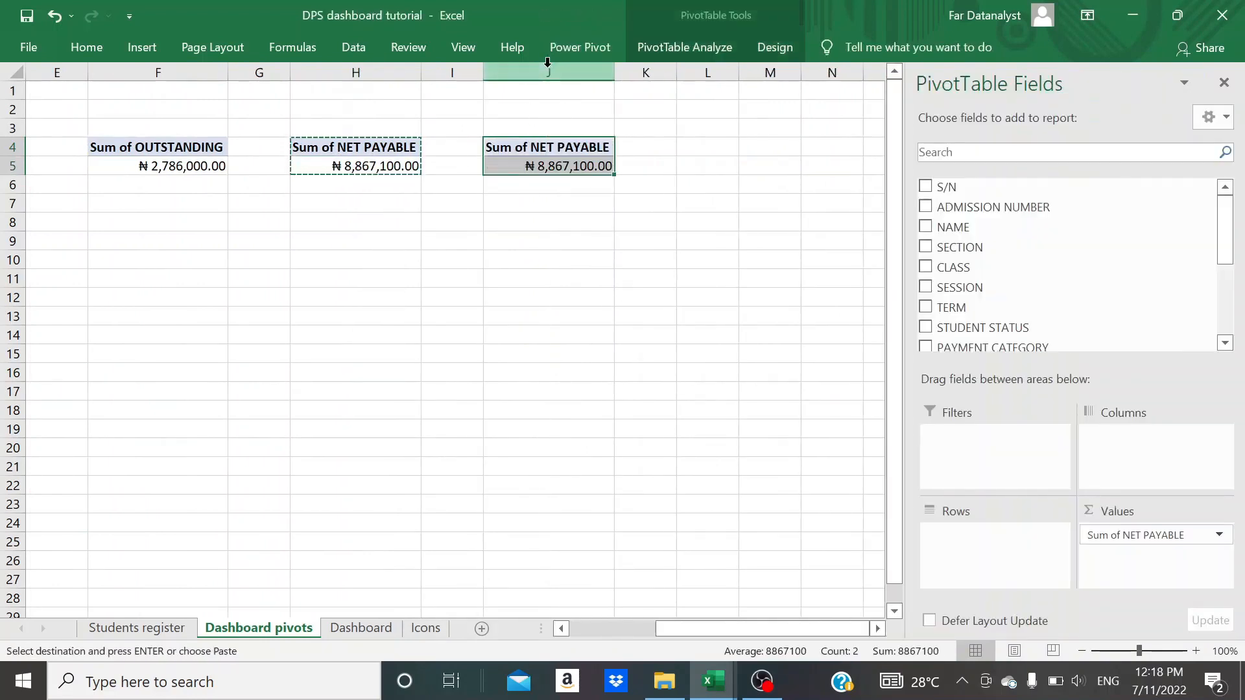
pyautogui.press('Escape')
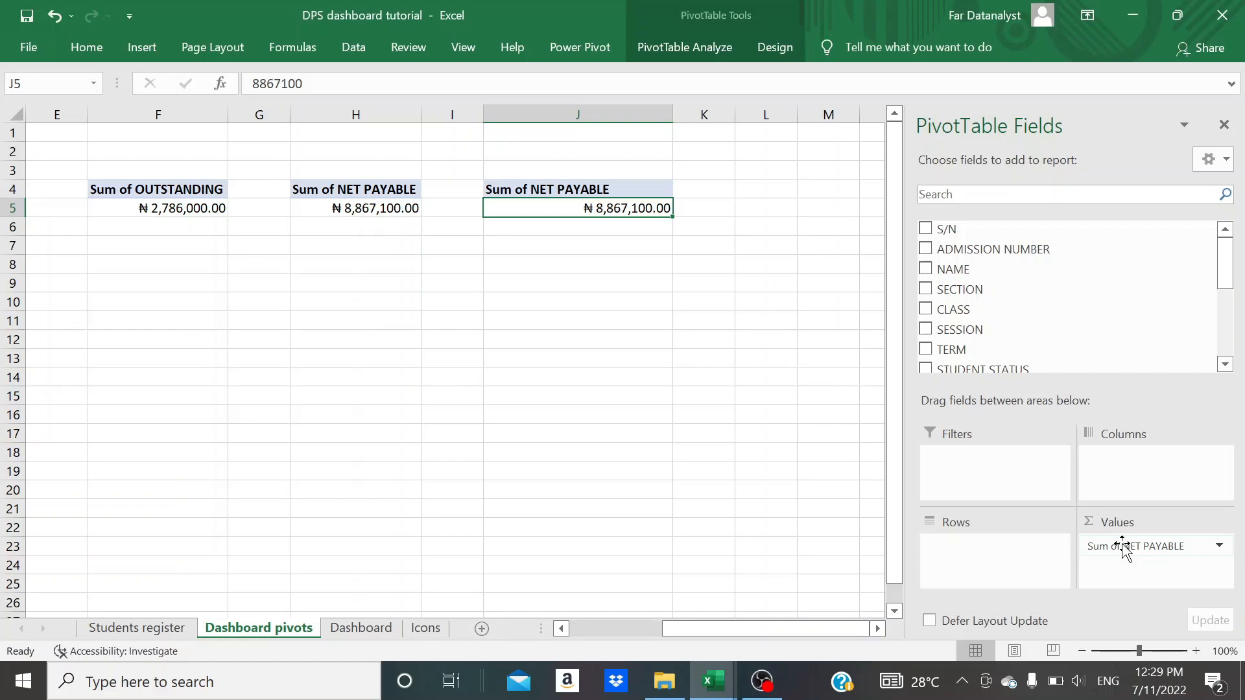
# - Replace Sum of NET PAYABLE in the copied PivotTable's values with a count of the NAME field
pyautogui.moveTo(1124, 548); pyautogui.dragTo(750, 486)
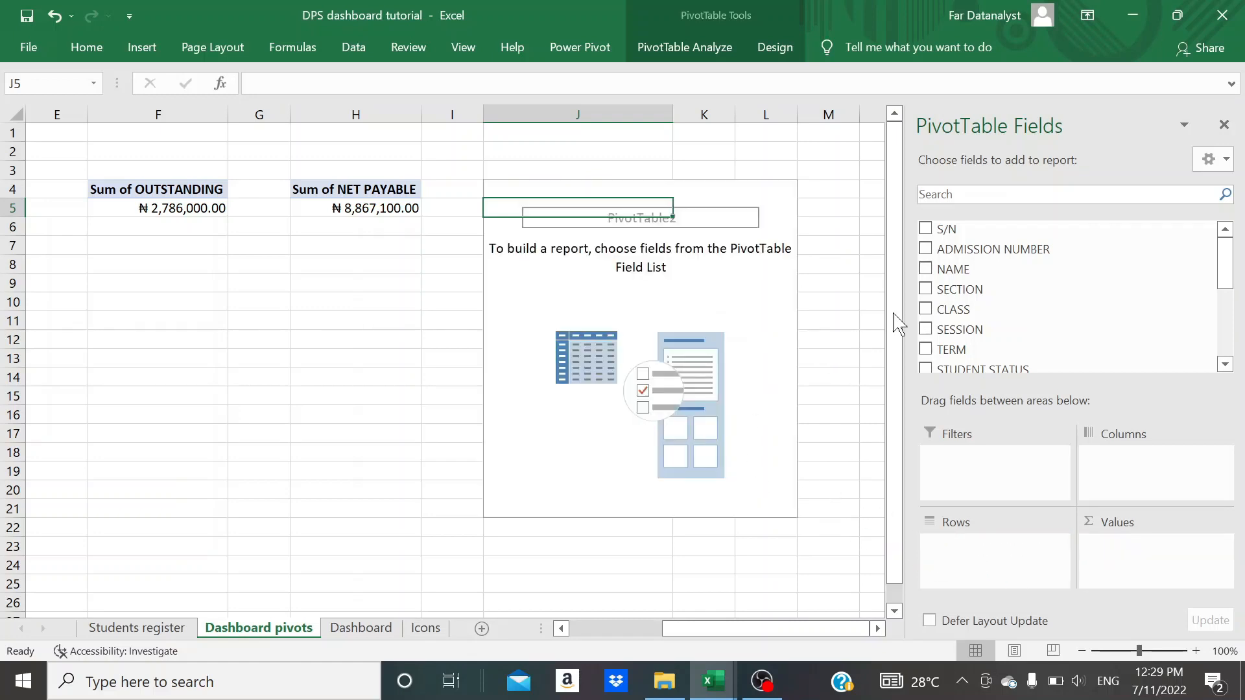
pyautogui.moveTo(986, 270); pyautogui.dragTo(1123, 568)
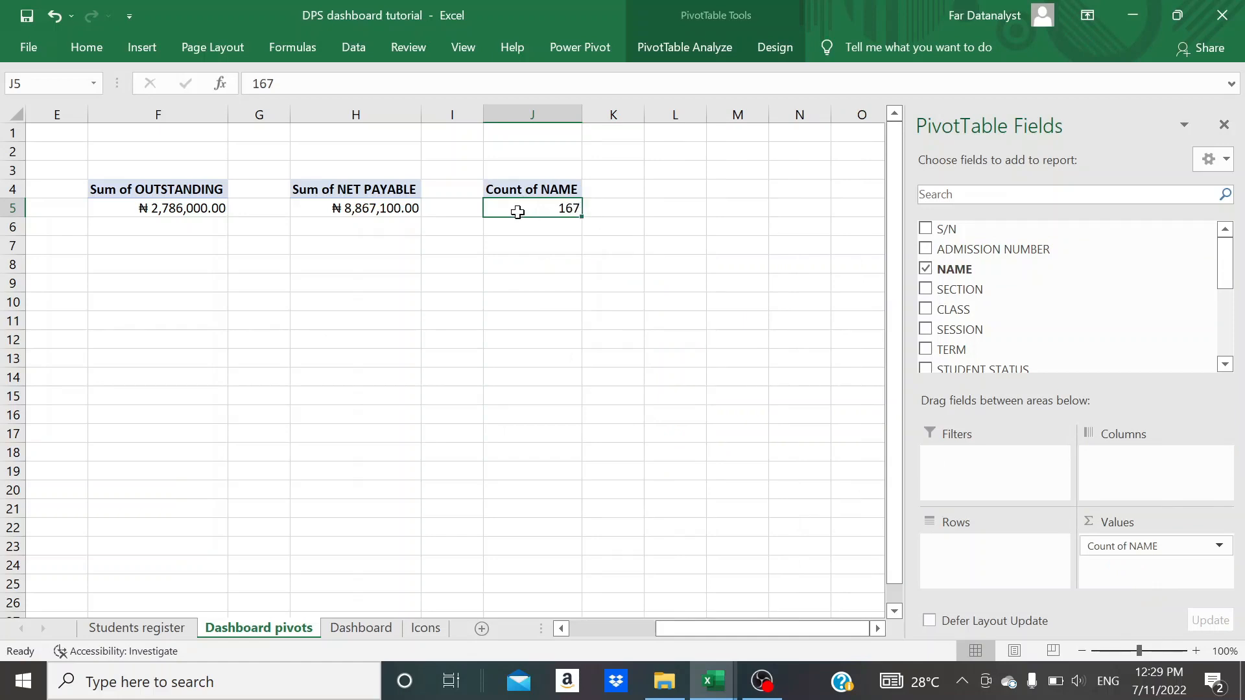
# - Duplicate the grouped OUTSTANDING icon, label and total on the Dashboard sheet
pyautogui.click(366, 629)
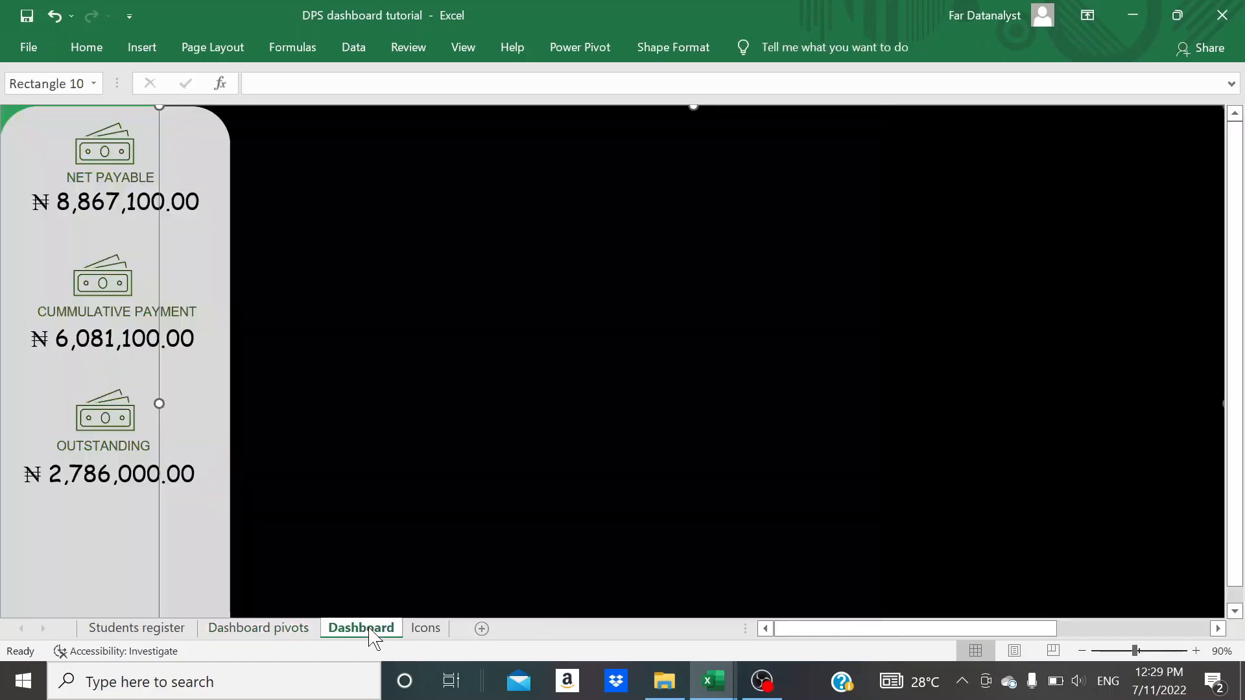
pyautogui.click(114, 477)
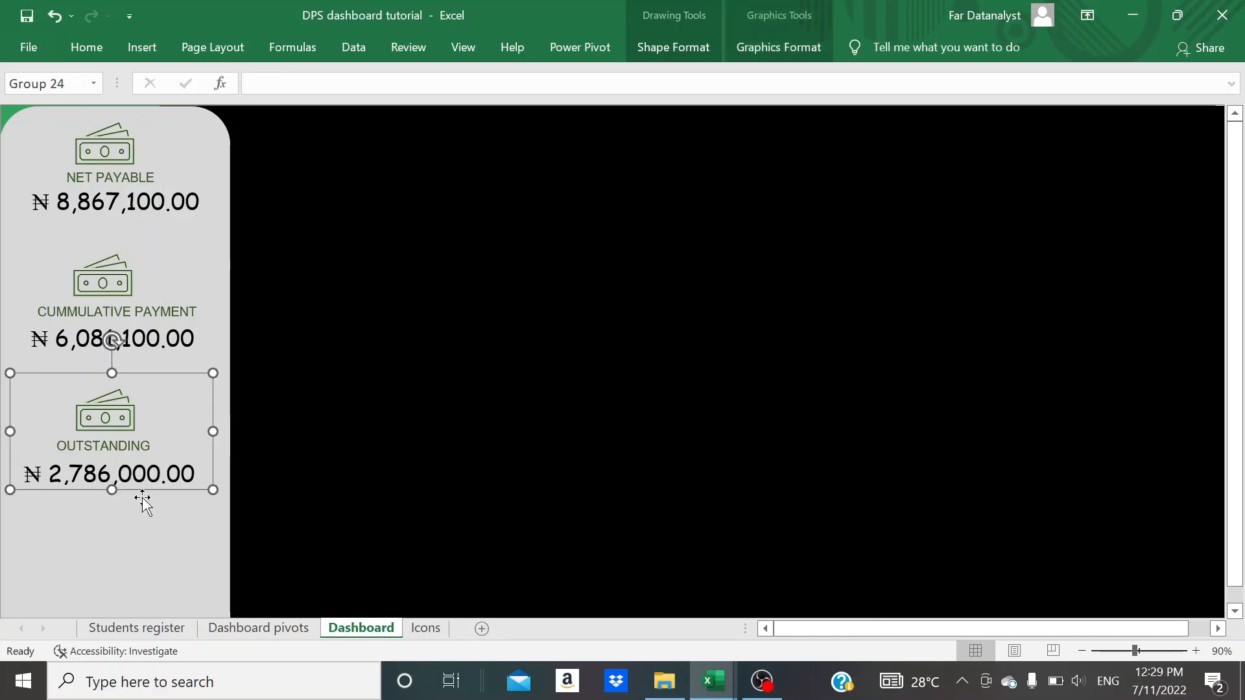
pyautogui.click(151, 539)
pyautogui.hotkey('ctrl', 'v')
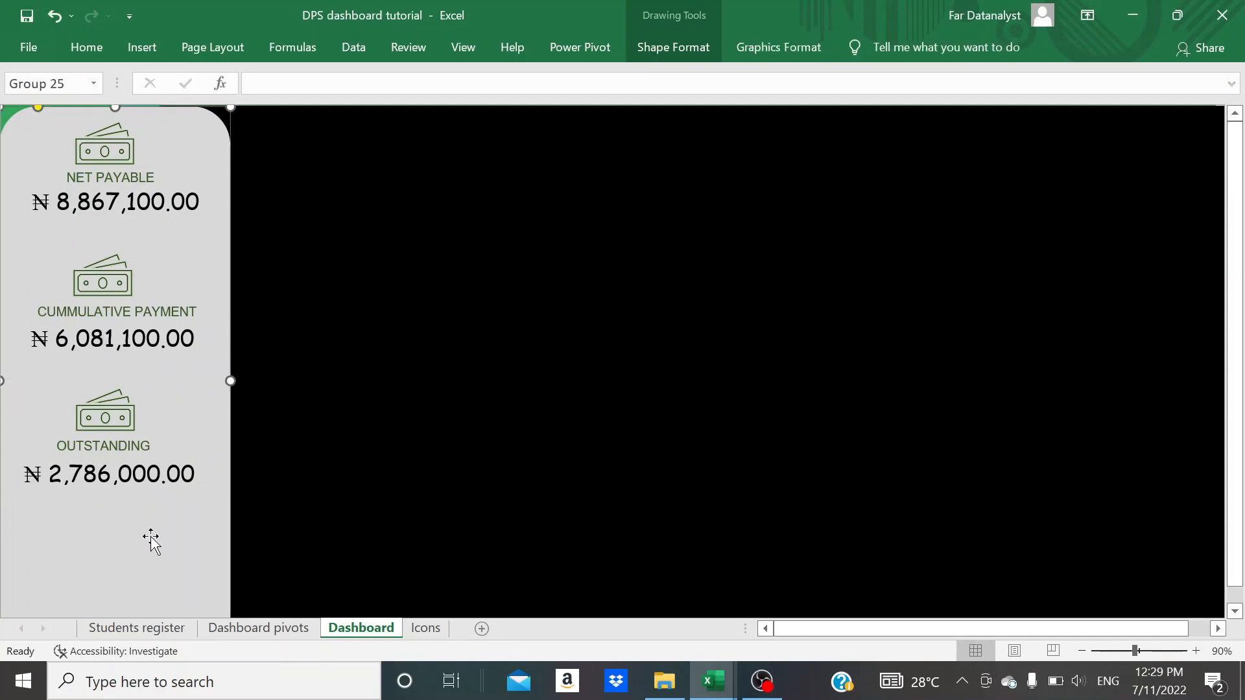
pyautogui.scroll(-1, 151, 540)
pyautogui.click(158, 375)
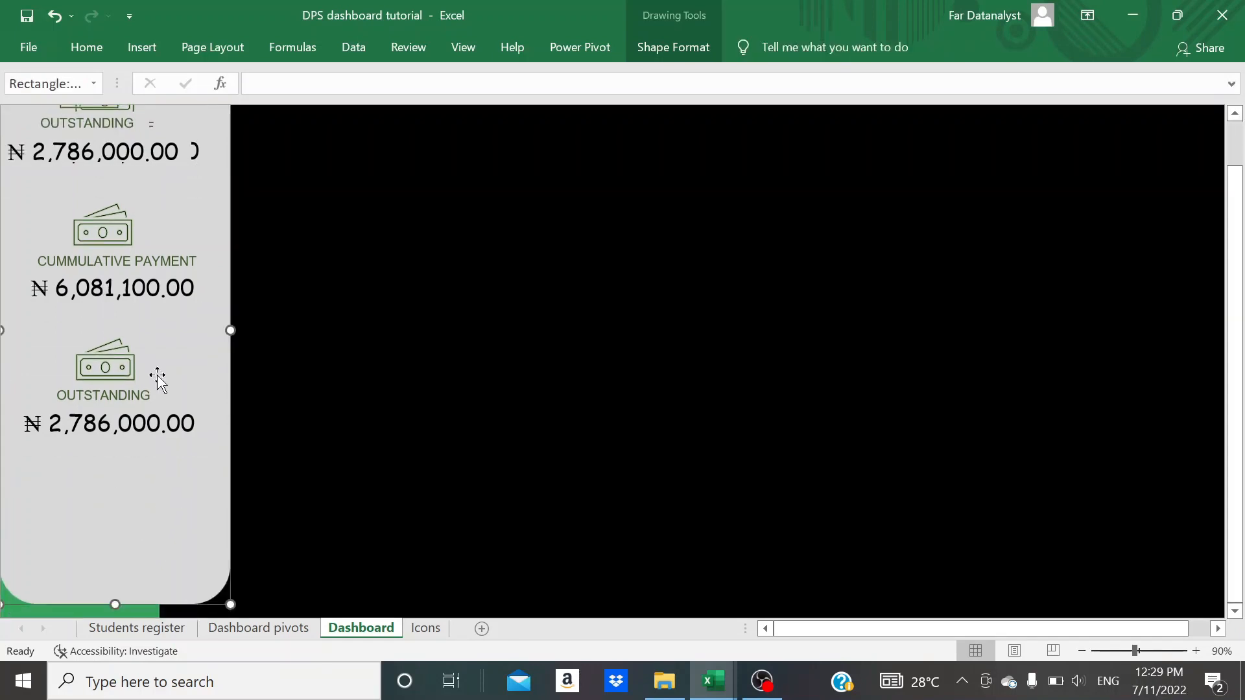
pyautogui.scroll(1, 97, 142)
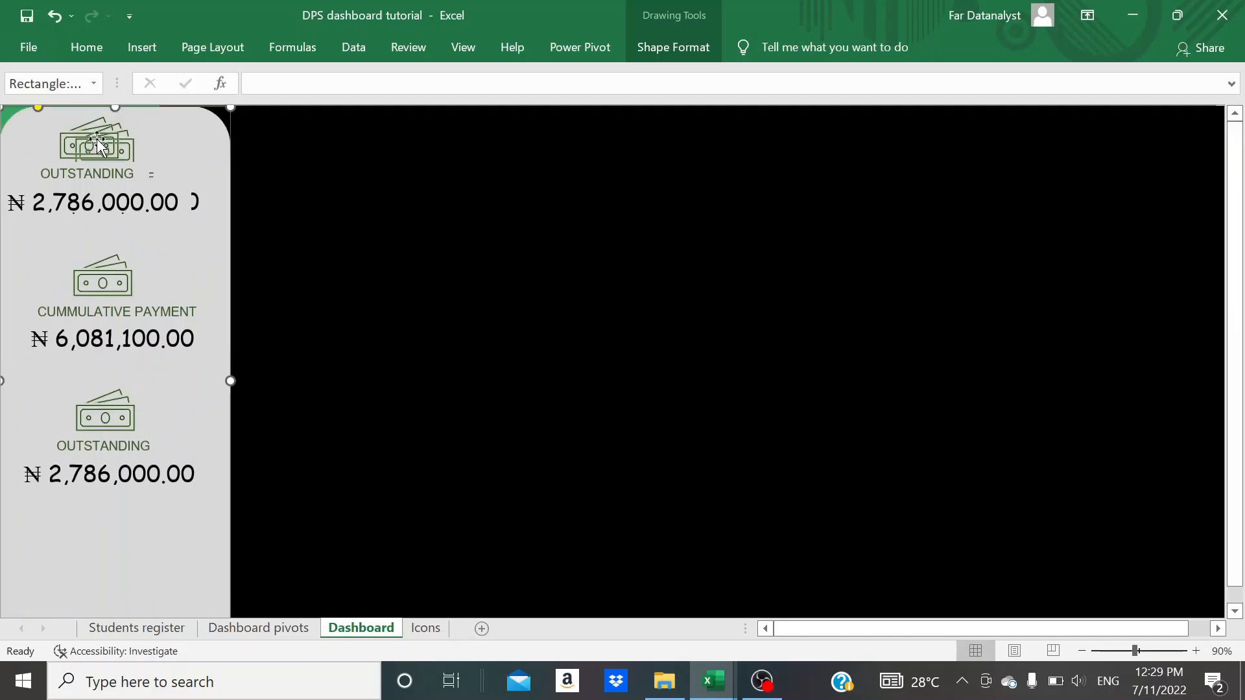
# - Move the duplicated OUTSTANDING group to the bottom of the side panel, aligned beneath the original OUTSTANDING group
pyautogui.click(99, 148)
pyautogui.moveTo(99, 148); pyautogui.dragTo(111, 550)
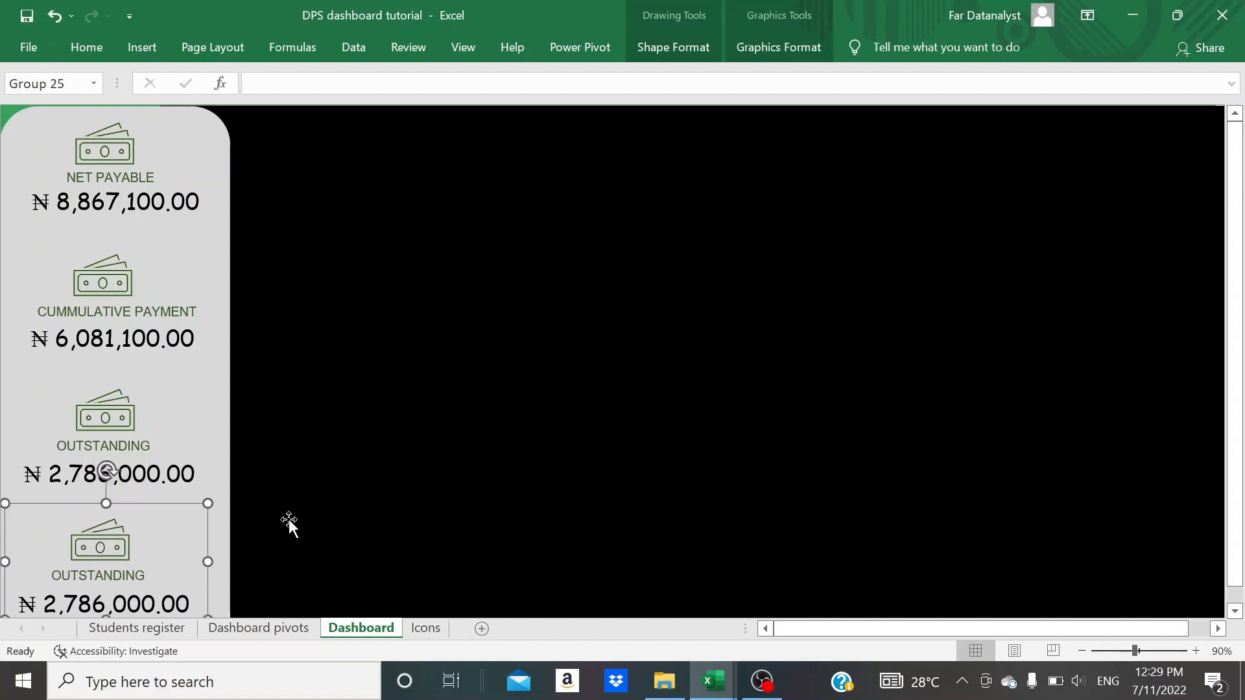
pyautogui.scroll(-1, 286, 502)
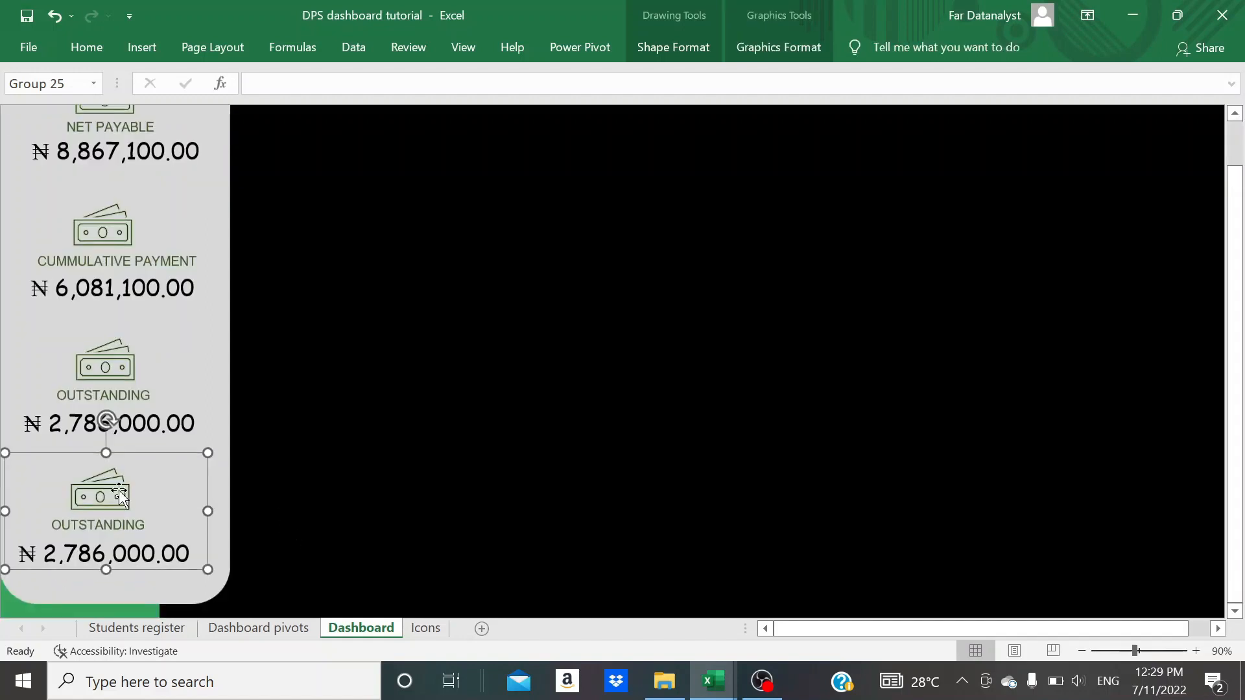
pyautogui.moveTo(101, 496); pyautogui.dragTo(115, 510)
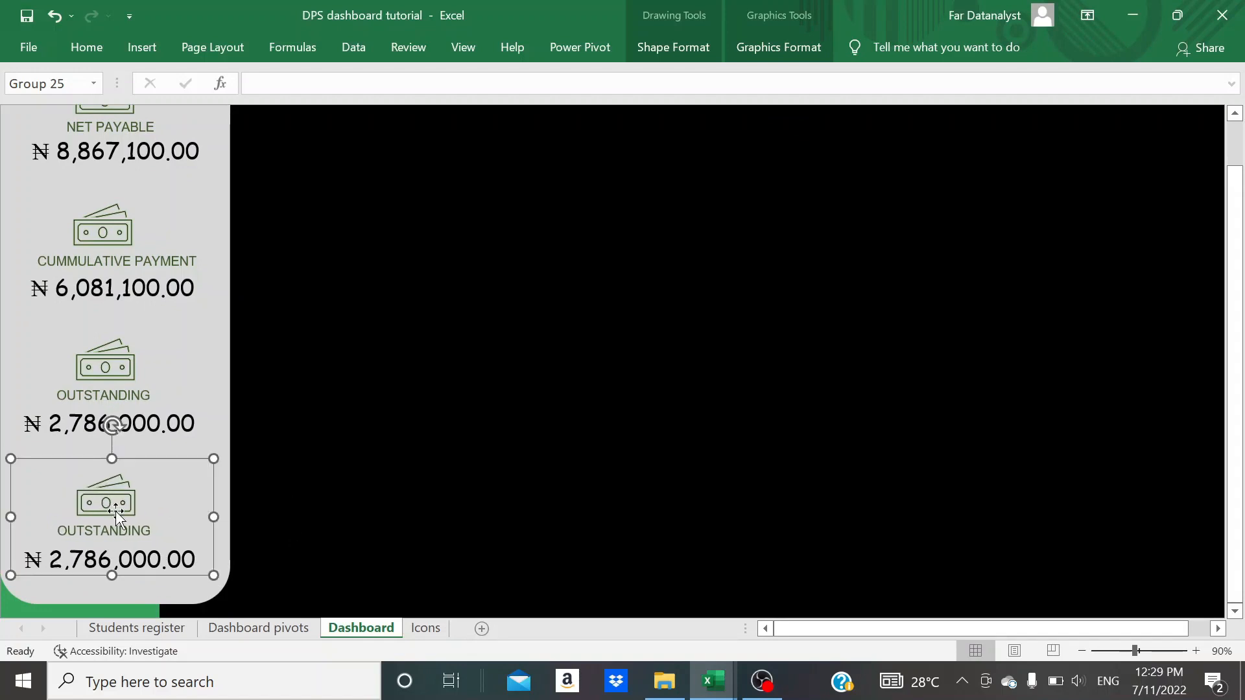
# - Change the duplicated group's label to STUDENTS and center its text
pyautogui.click(116, 513)
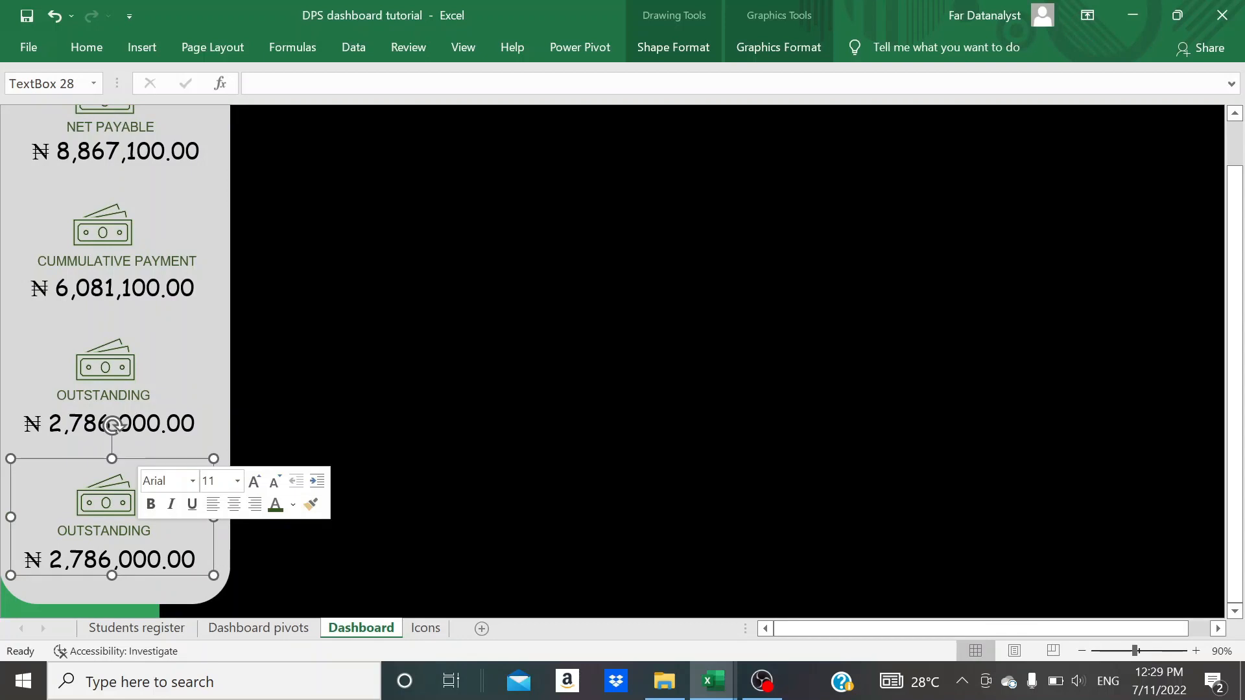
pyautogui.doubleClick(149, 532)
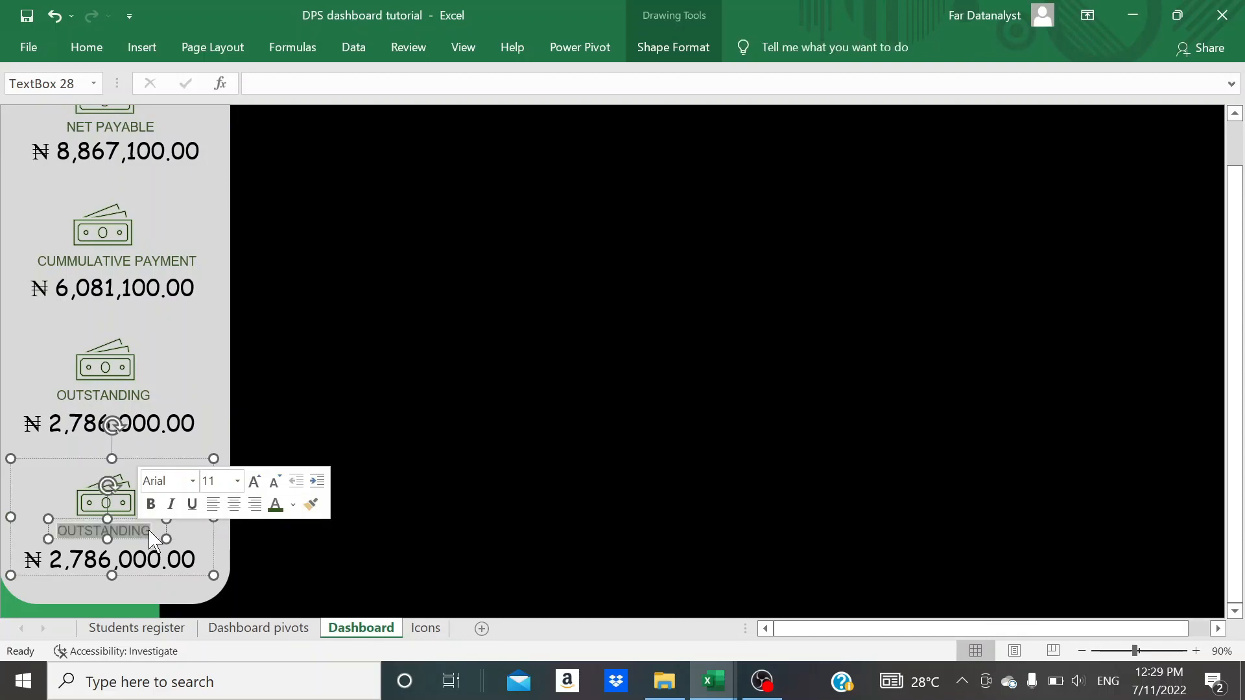
pyautogui.write('STUDENTS')
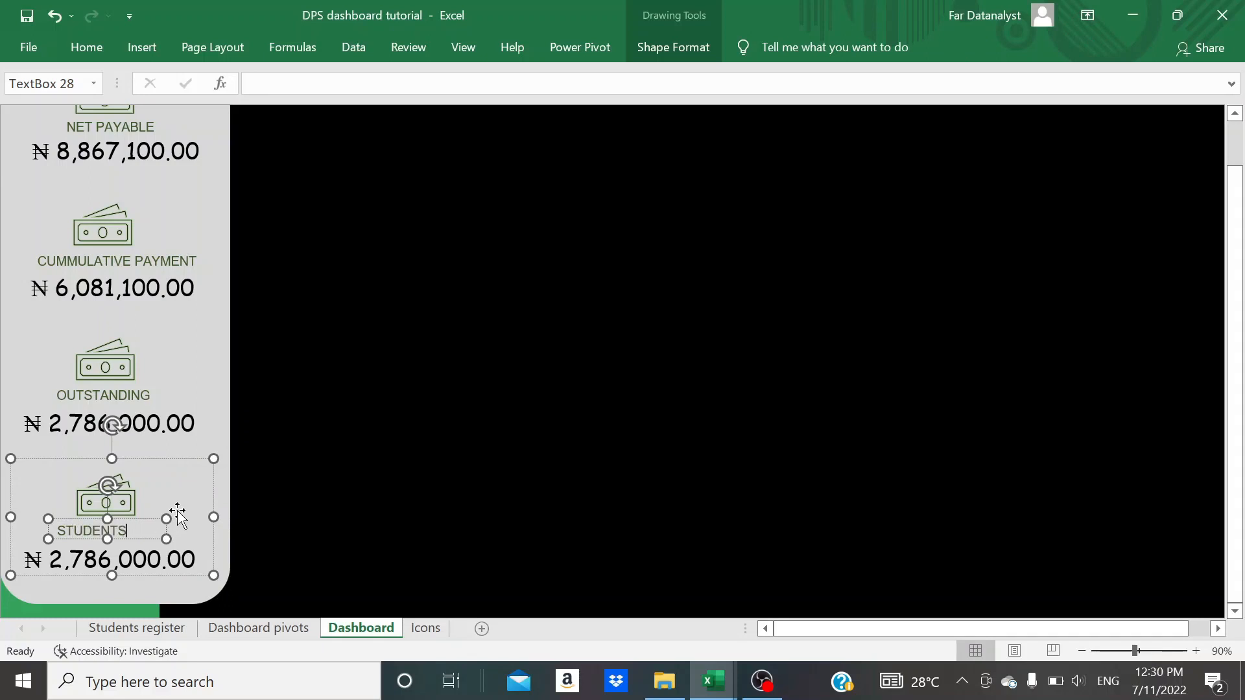
pyautogui.hotkey('ctrl', 'e')
pyautogui.click(255, 519)
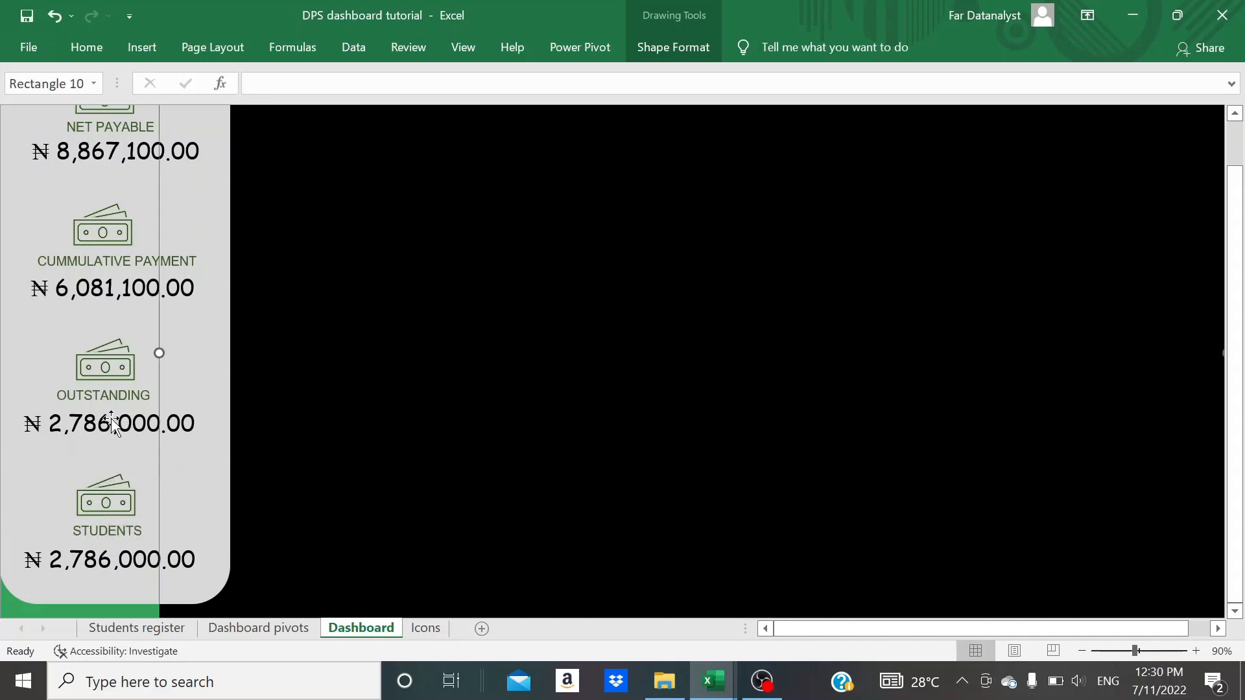
# - Center the OUTSTANDING label text in the third group of the side panel
pyautogui.click(104, 395)
pyautogui.doubleClick(103, 394)
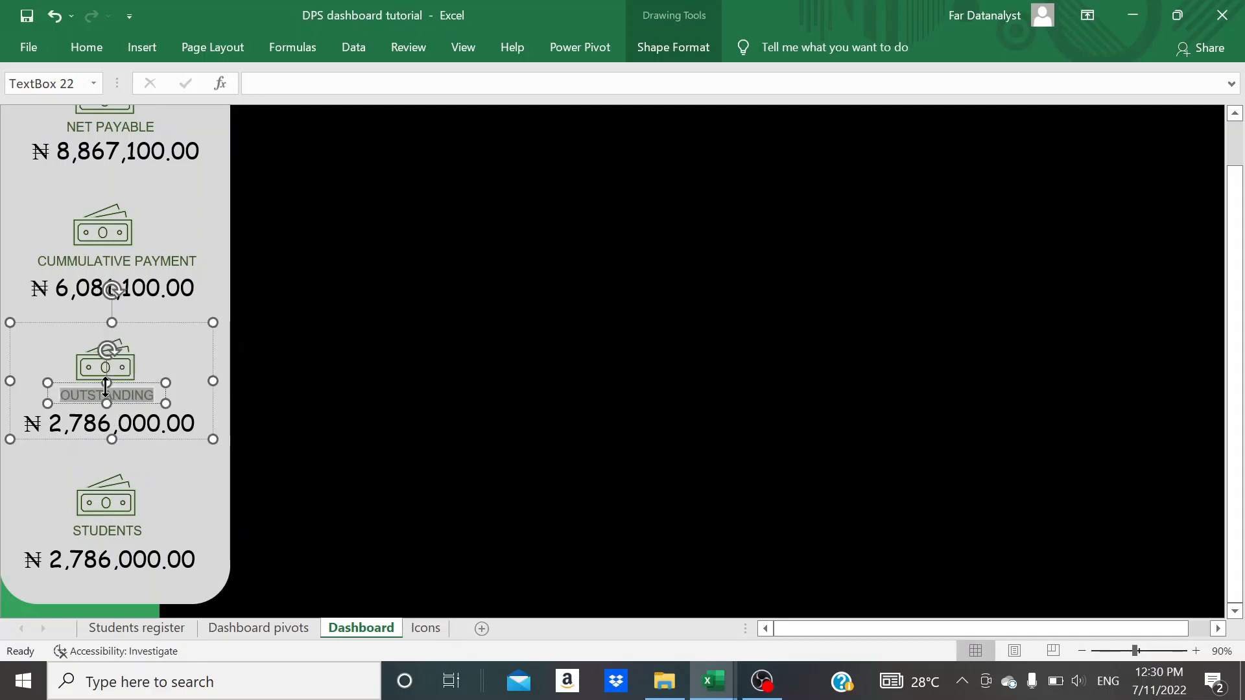
pyautogui.click(172, 482)
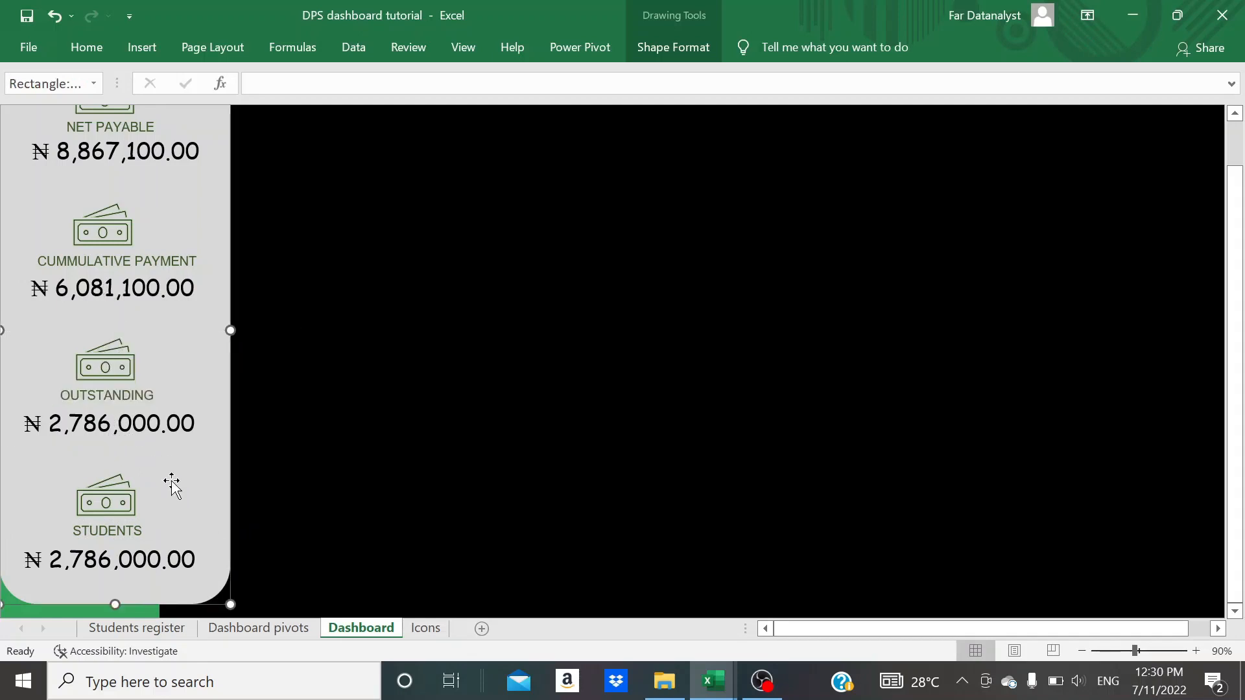
# - Name cell J5, holding the Count of NAME value on the Dashboard pivots sheet, Population
pyautogui.click(142, 564)
pyautogui.click(25, 558)
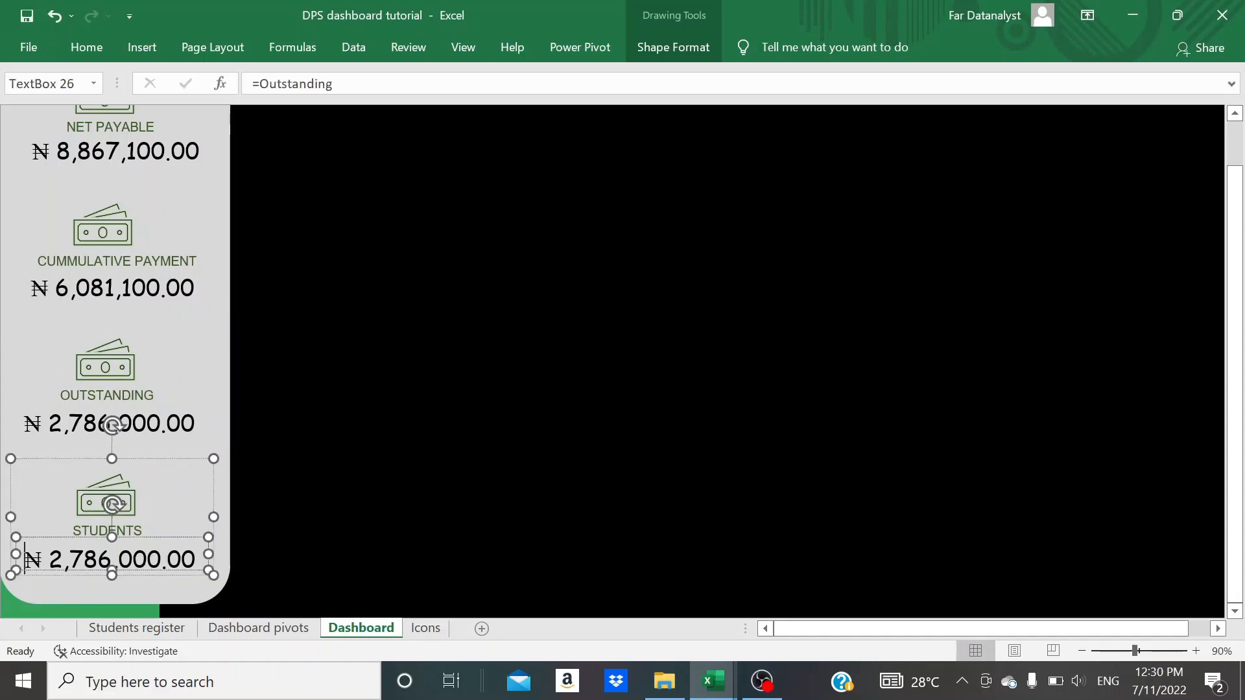
pyautogui.click(112, 538)
pyautogui.click(303, 632)
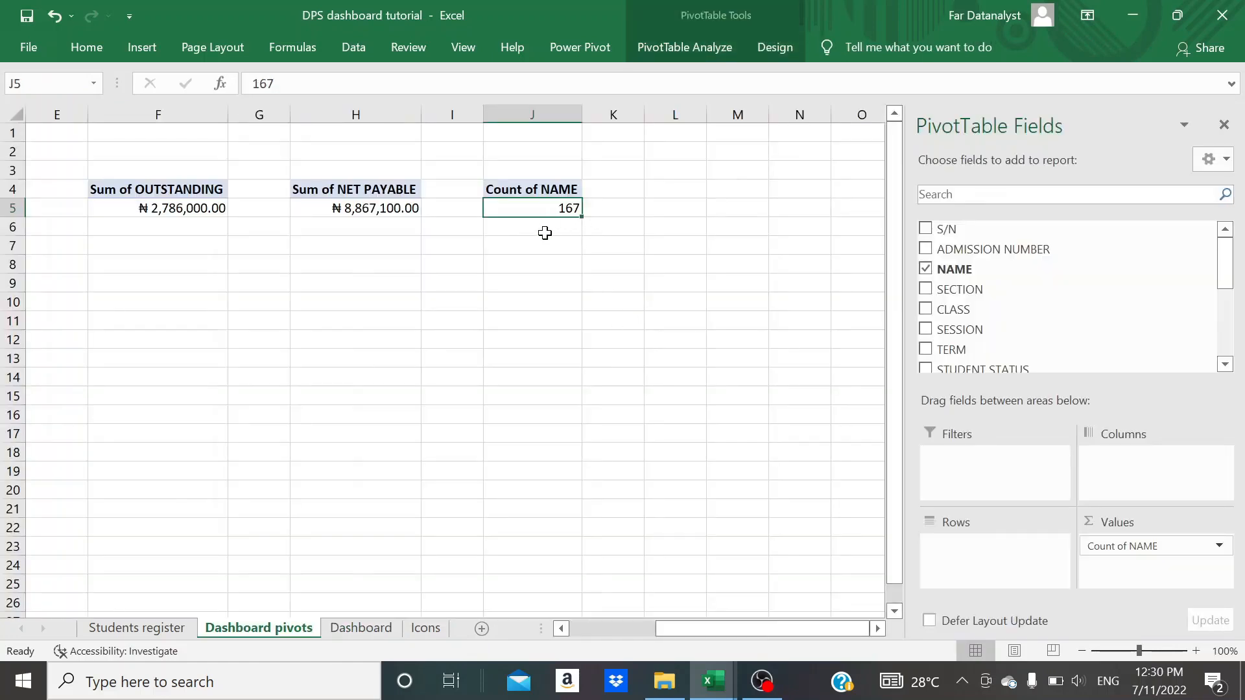
pyautogui.moveTo(543, 237); pyautogui.dragTo(535, 204)
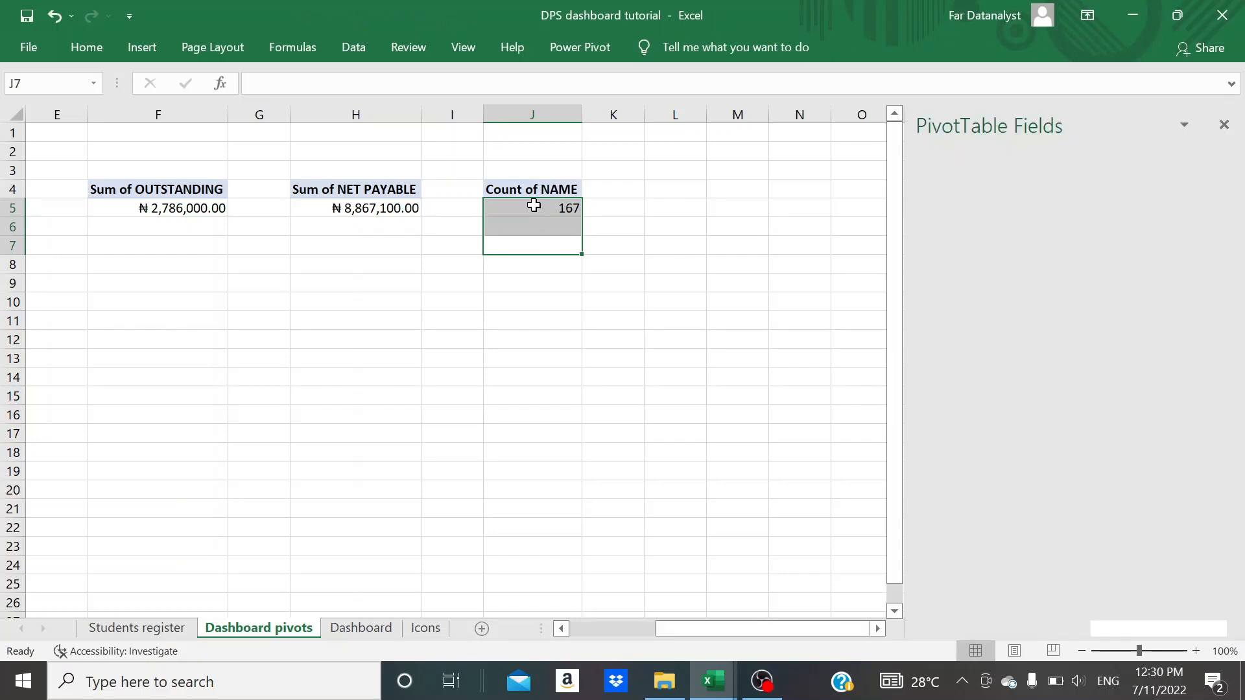
pyautogui.click(533, 204)
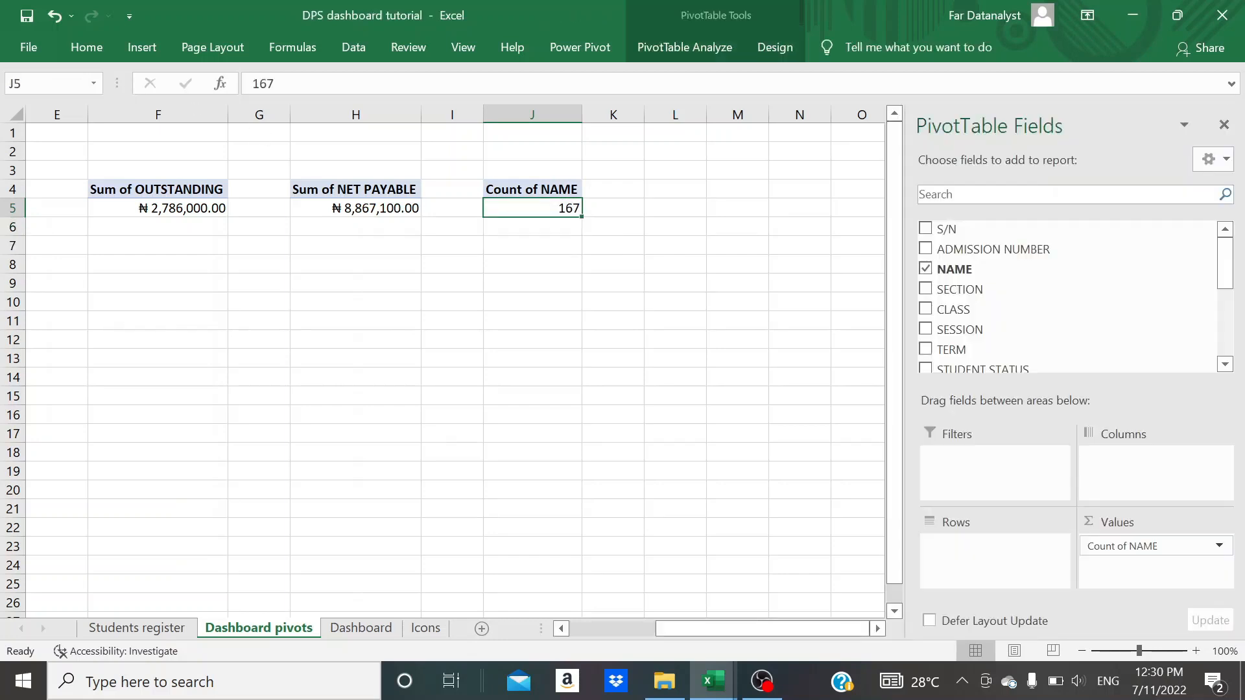
pyautogui.click(51, 83)
pyautogui.write('Population')
pyautogui.press('Return')
# - Link the figure text box under STUDENTS on the Dashboard sheet to =Population
pyautogui.click(360, 627)
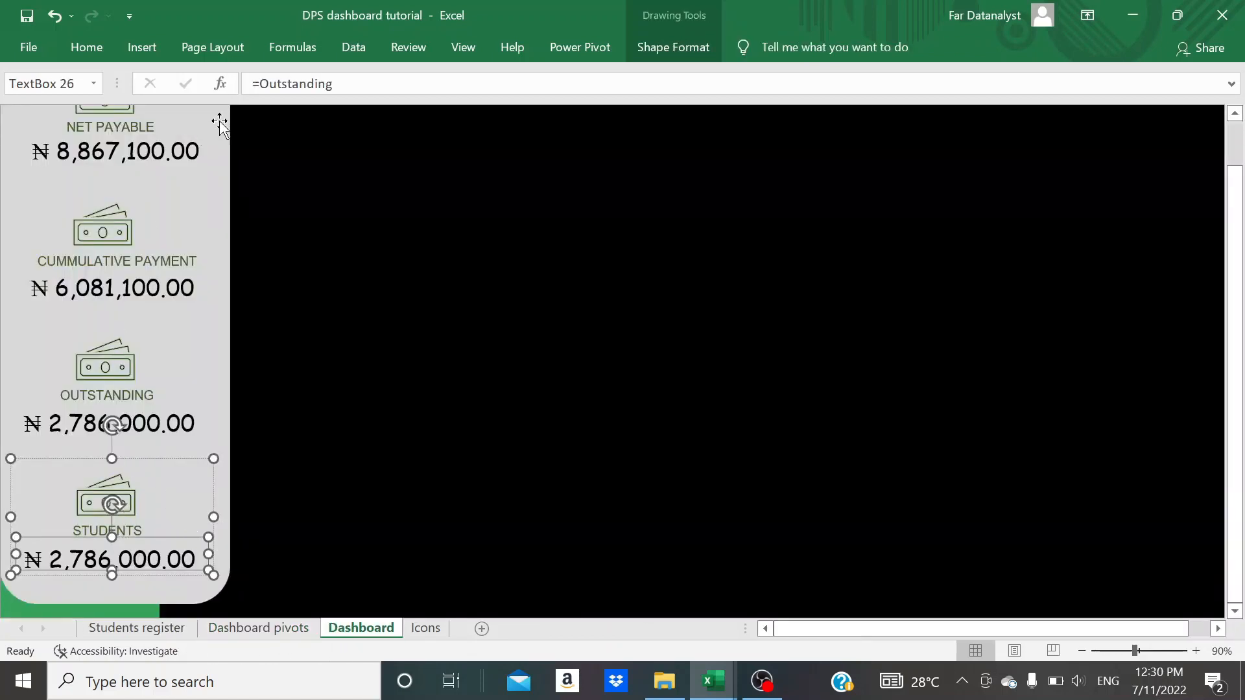
pyautogui.click(332, 84)
pyautogui.press('BackSpace')
pyautogui.press('BackSpace')
pyautogui.press('BackSpace')
pyautogui.press('BackSpace')
pyautogui.press('BackSpace')
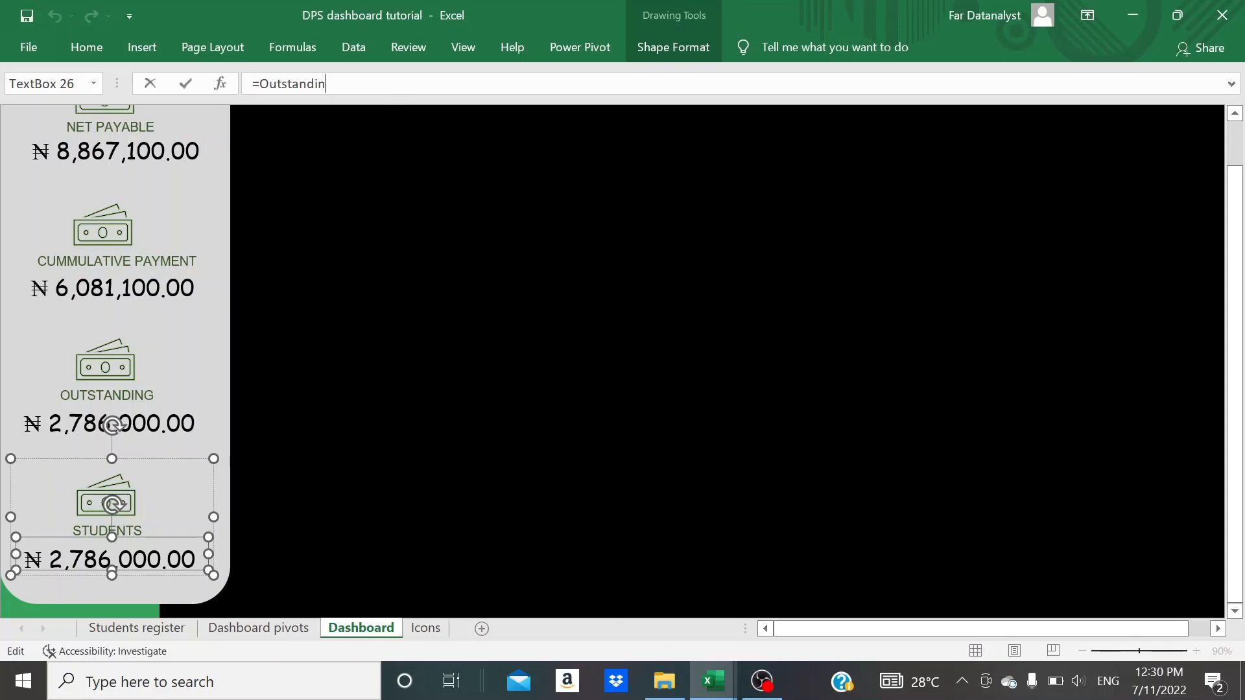
pyautogui.press('BackSpace')
pyautogui.press('BackSpace')
pyautogui.press('BackSpace')
pyautogui.press('BackSpace')
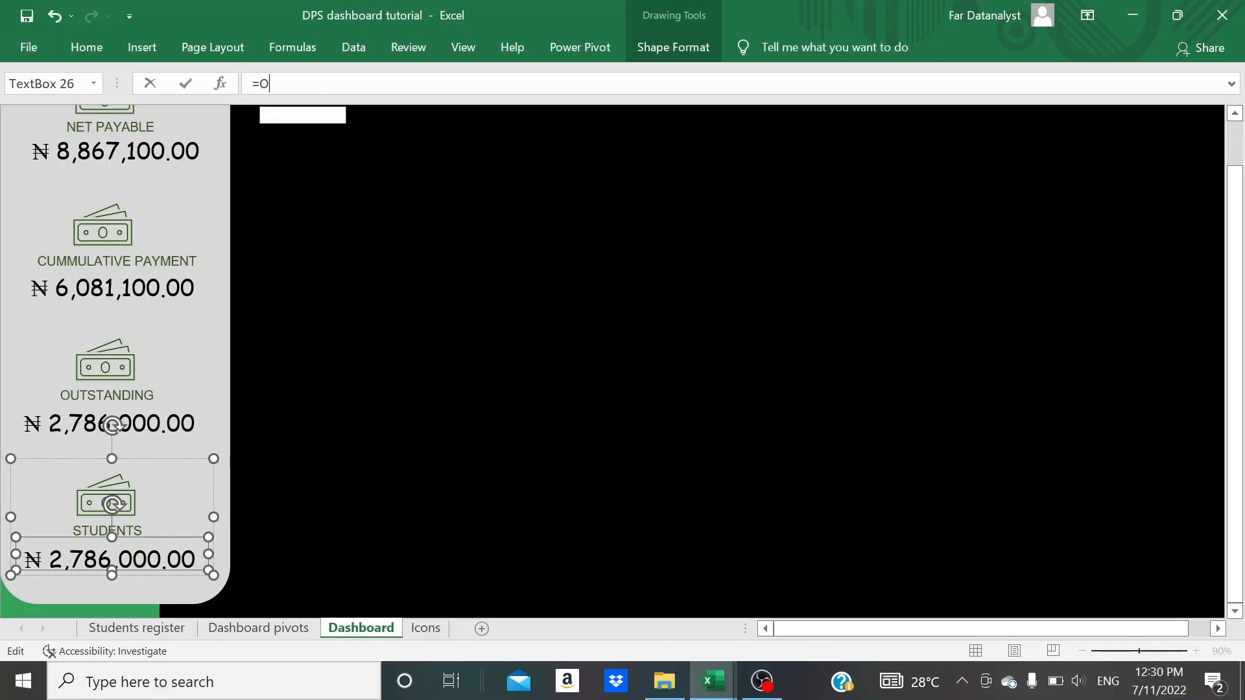
pyautogui.write('pop')
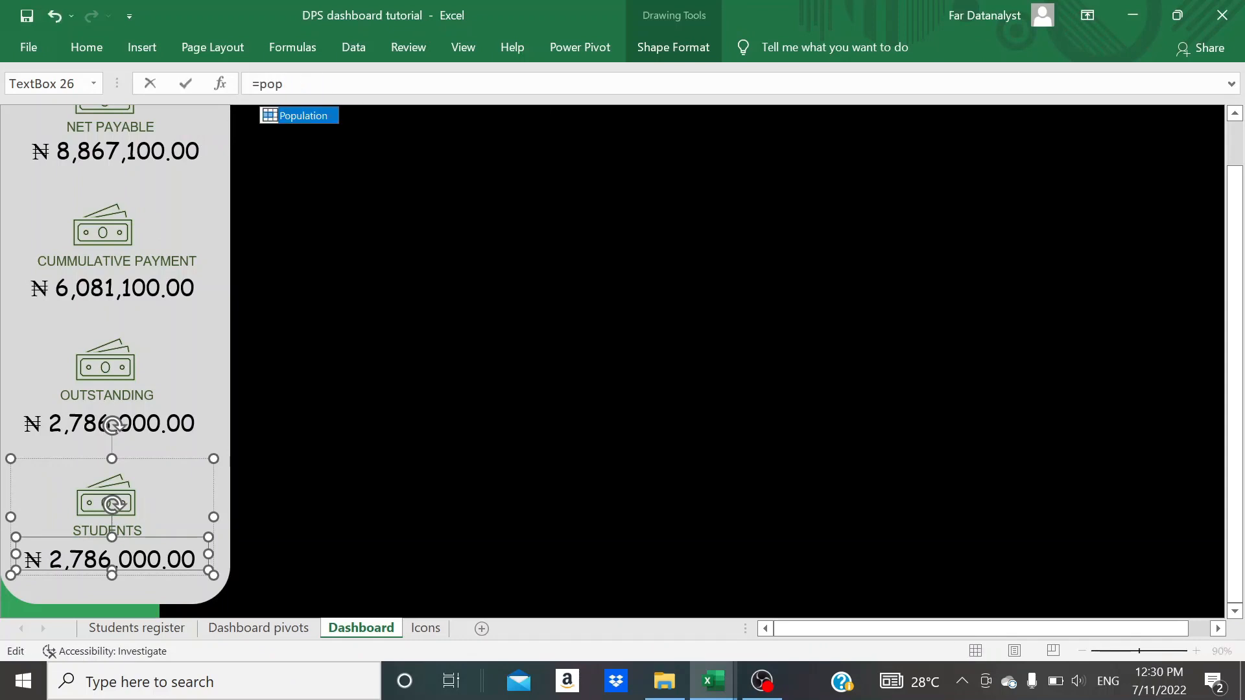
pyautogui.doubleClick(320, 116)
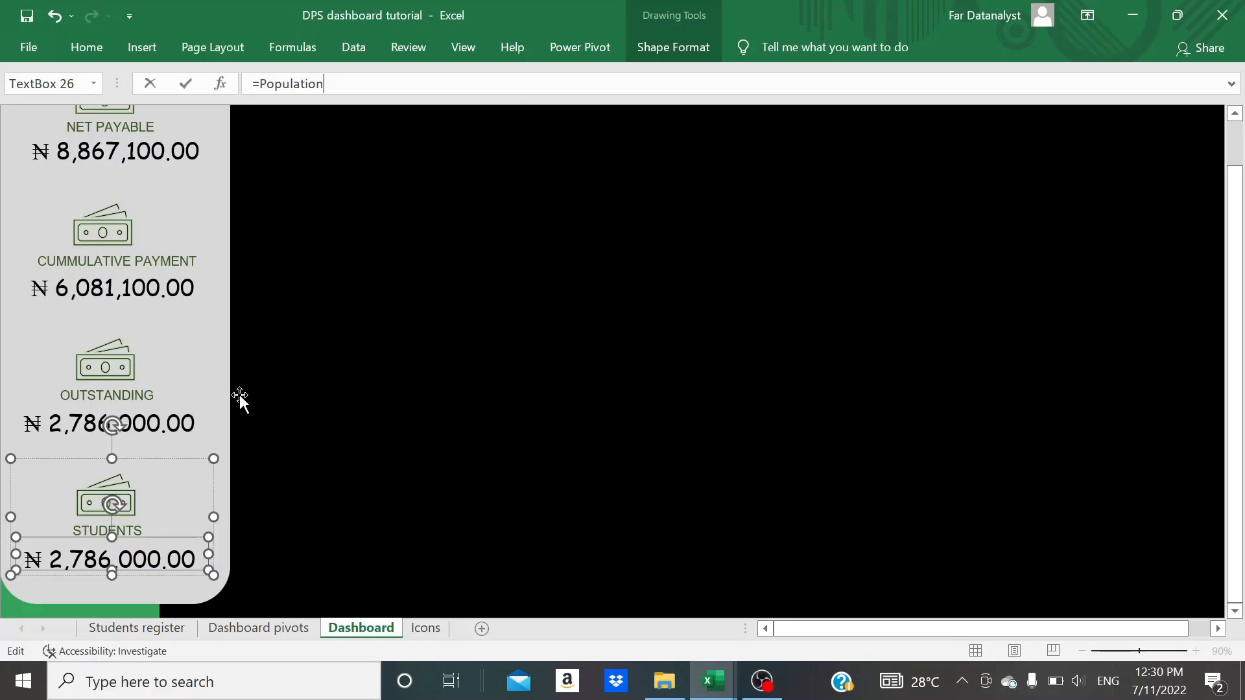
pyautogui.press('Return')
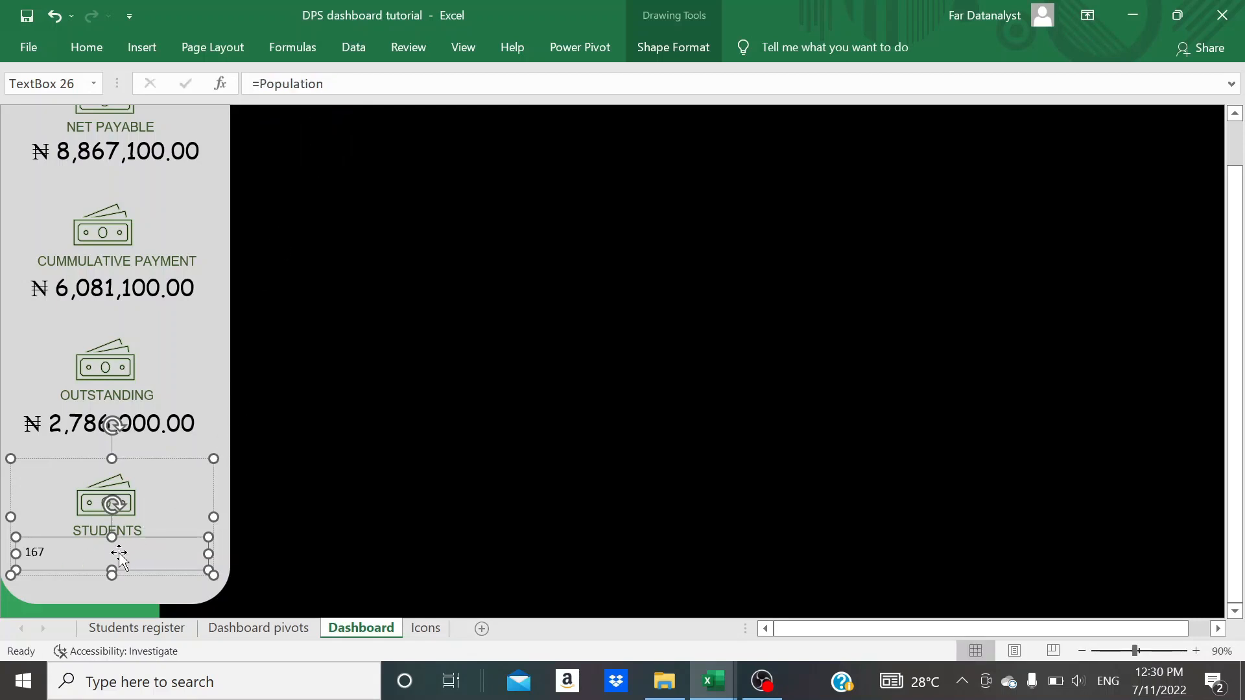
# - Format the student count under STUDENTS in Comic Sans MS at size 18
pyautogui.click(87, 52)
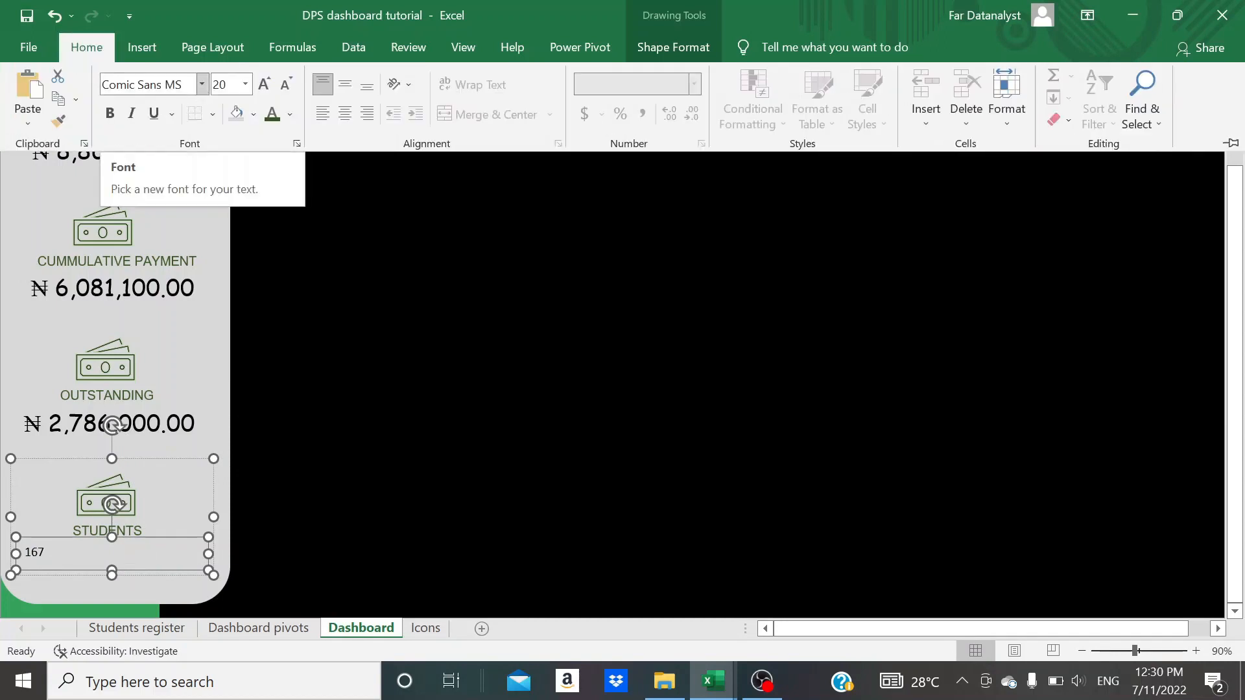
pyautogui.click(191, 84)
pyautogui.write('C')
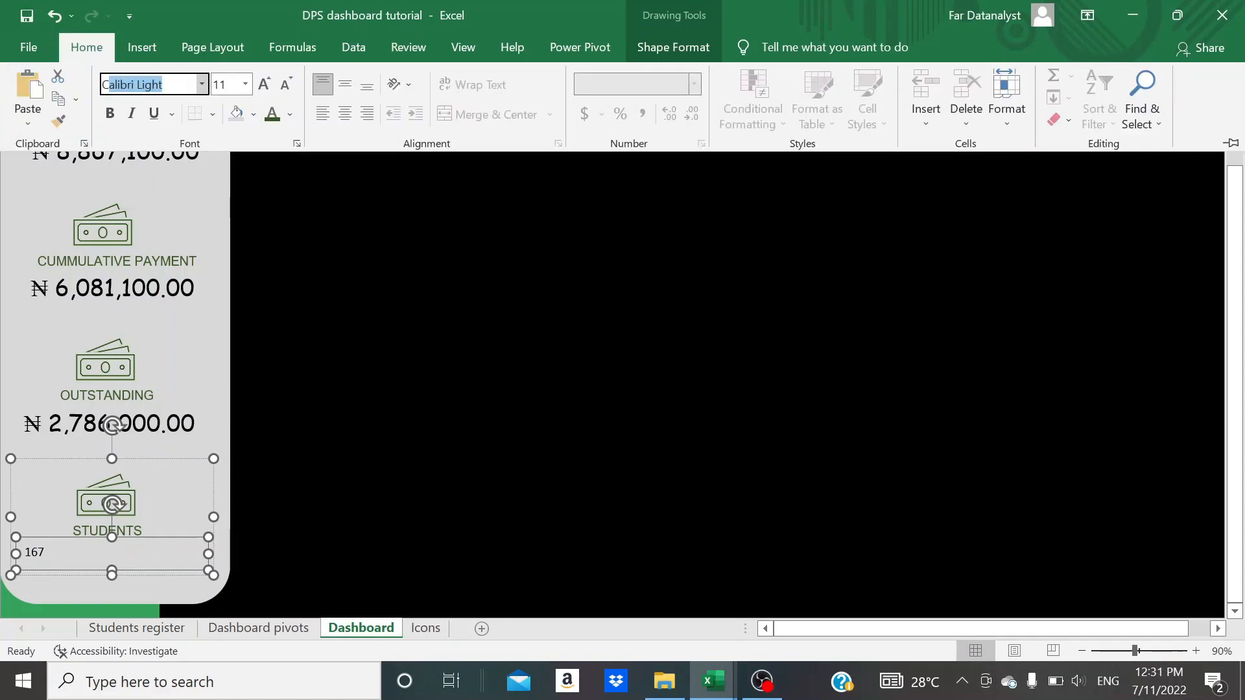
pyautogui.write('omi')
pyautogui.press('Return')
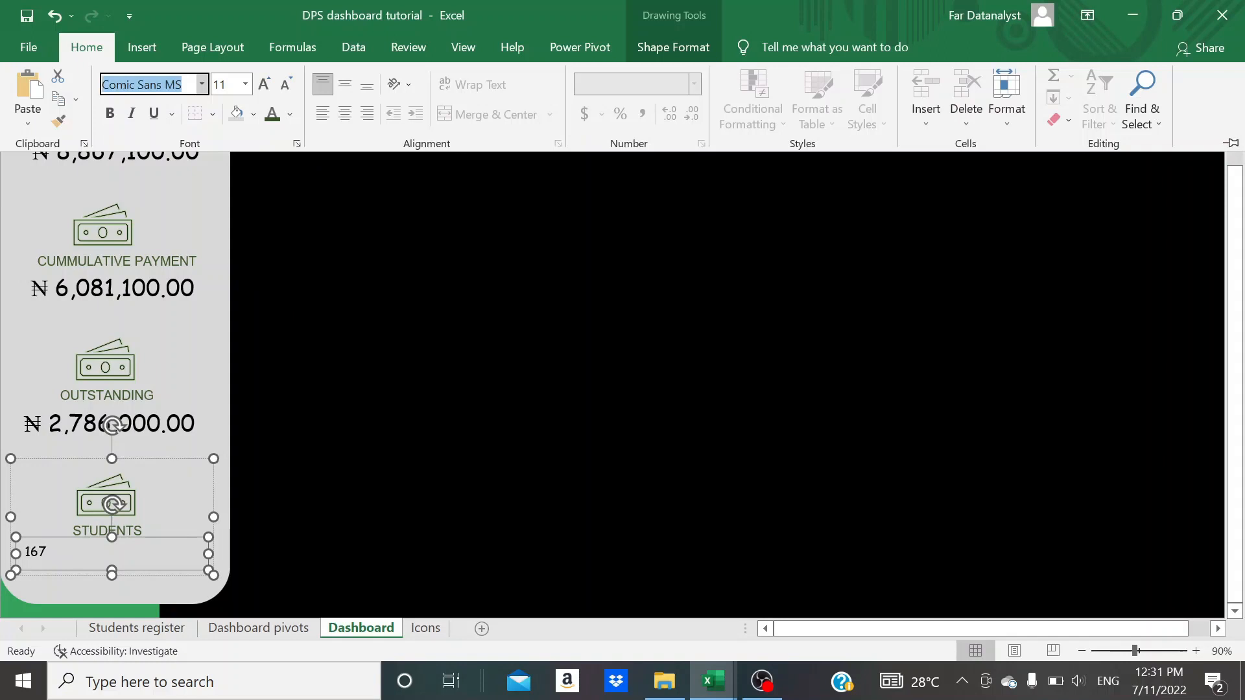
pyautogui.click(263, 84)
pyautogui.click(263, 84)
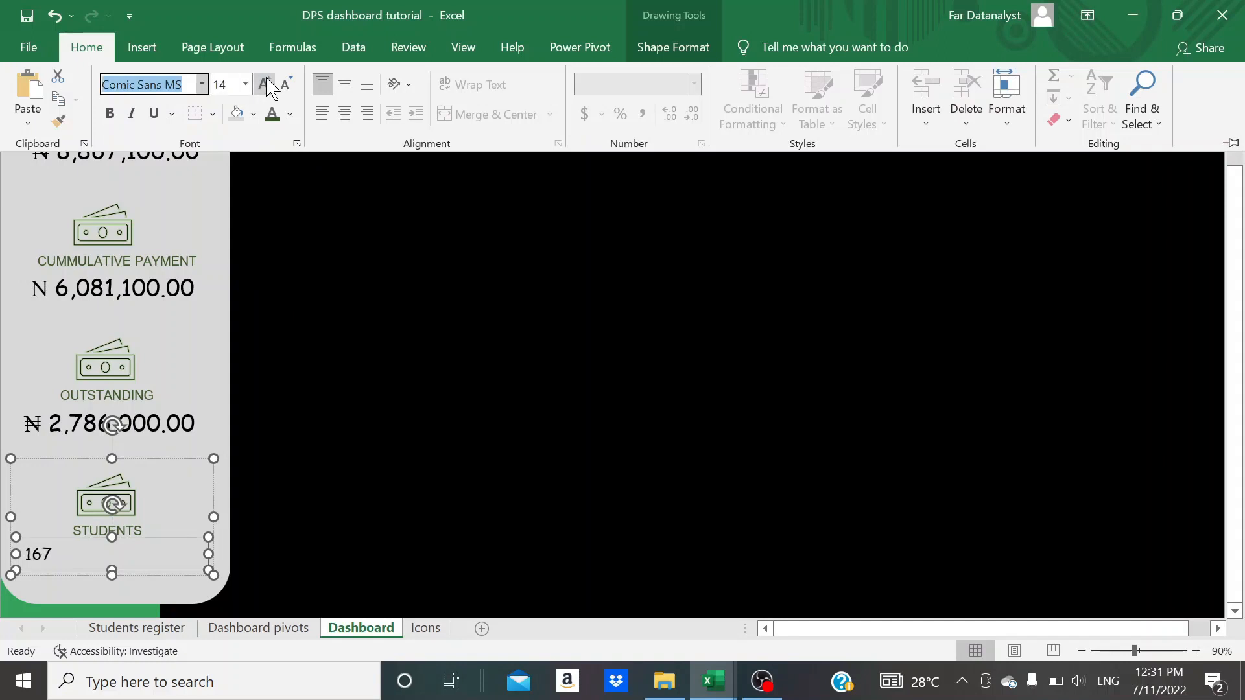
pyautogui.click(262, 84)
pyautogui.click(262, 84)
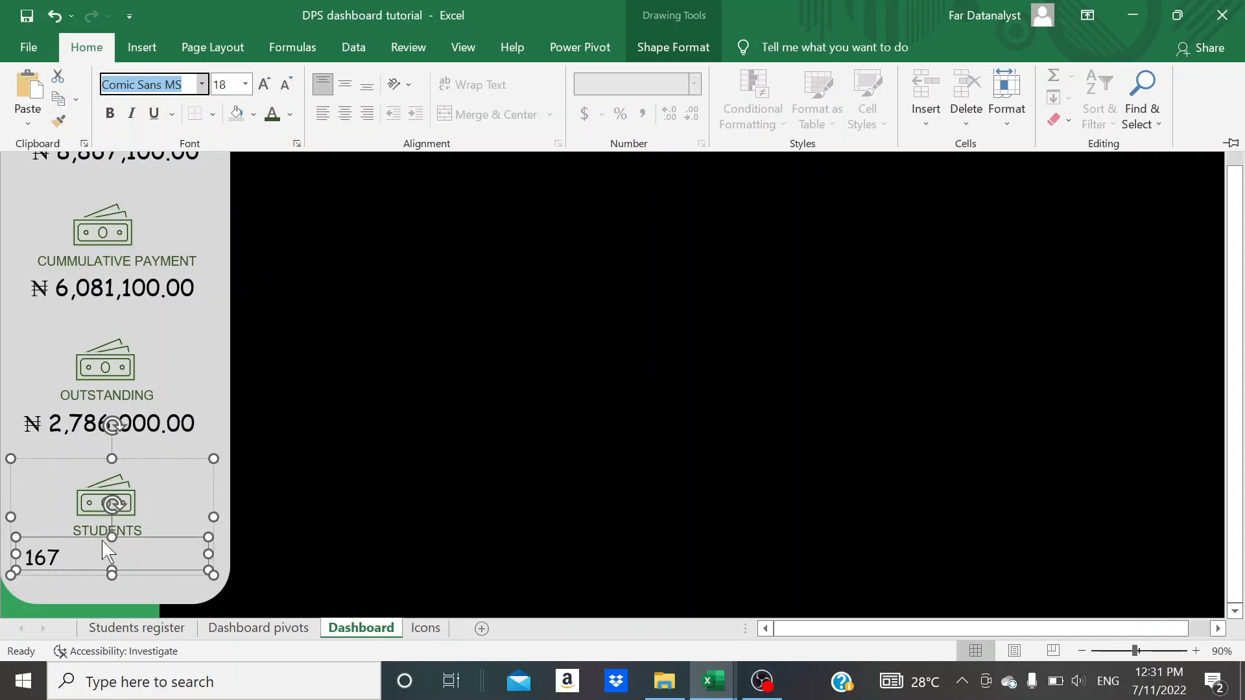
pyautogui.click(284, 505)
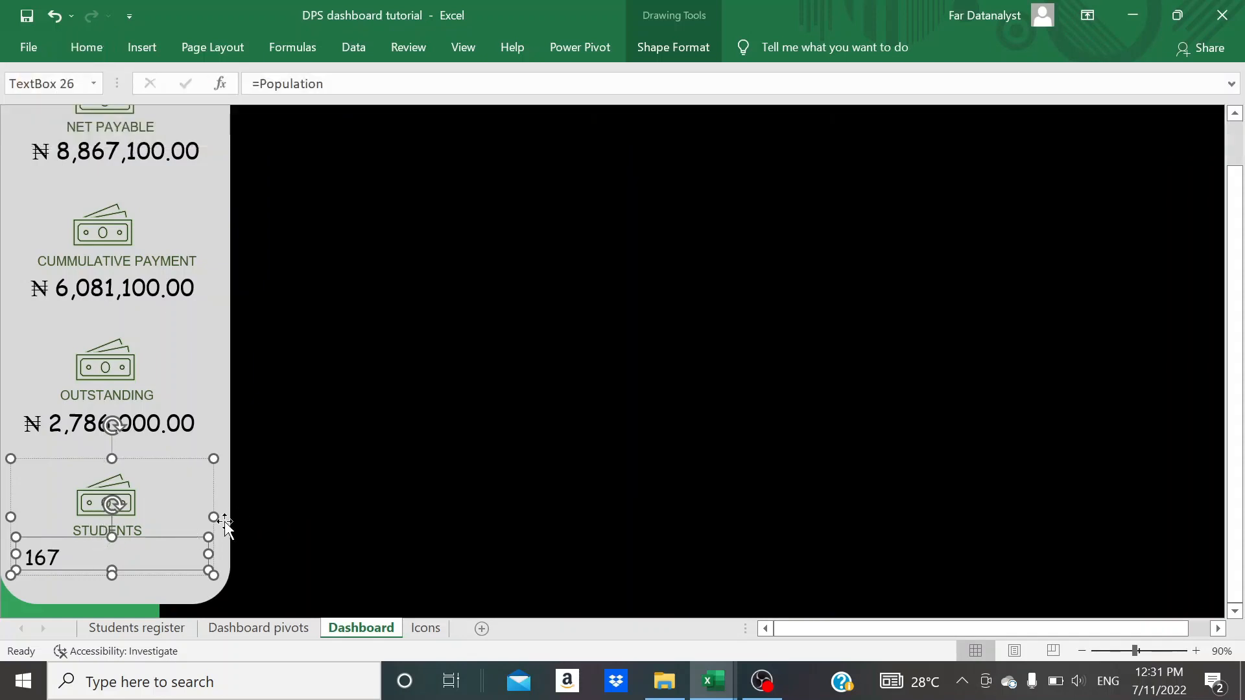
pyautogui.click(270, 515)
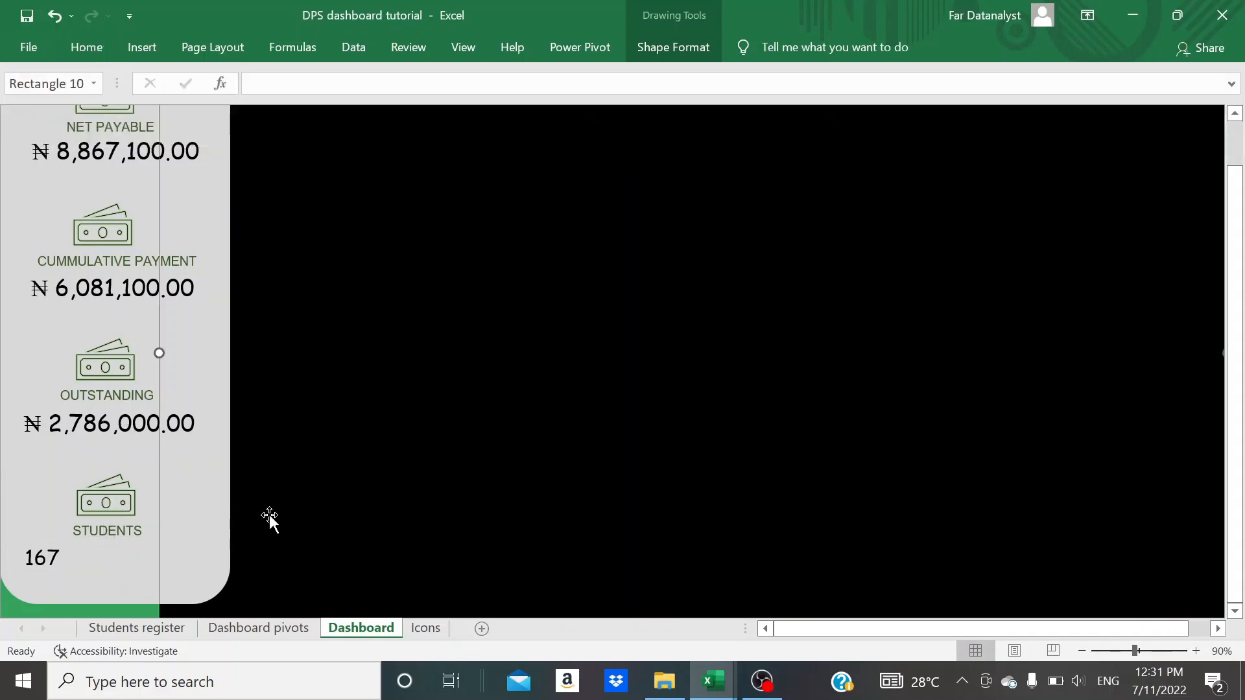
# - Center the student count within its text box
pyautogui.click(54, 557)
pyautogui.click(26, 557)
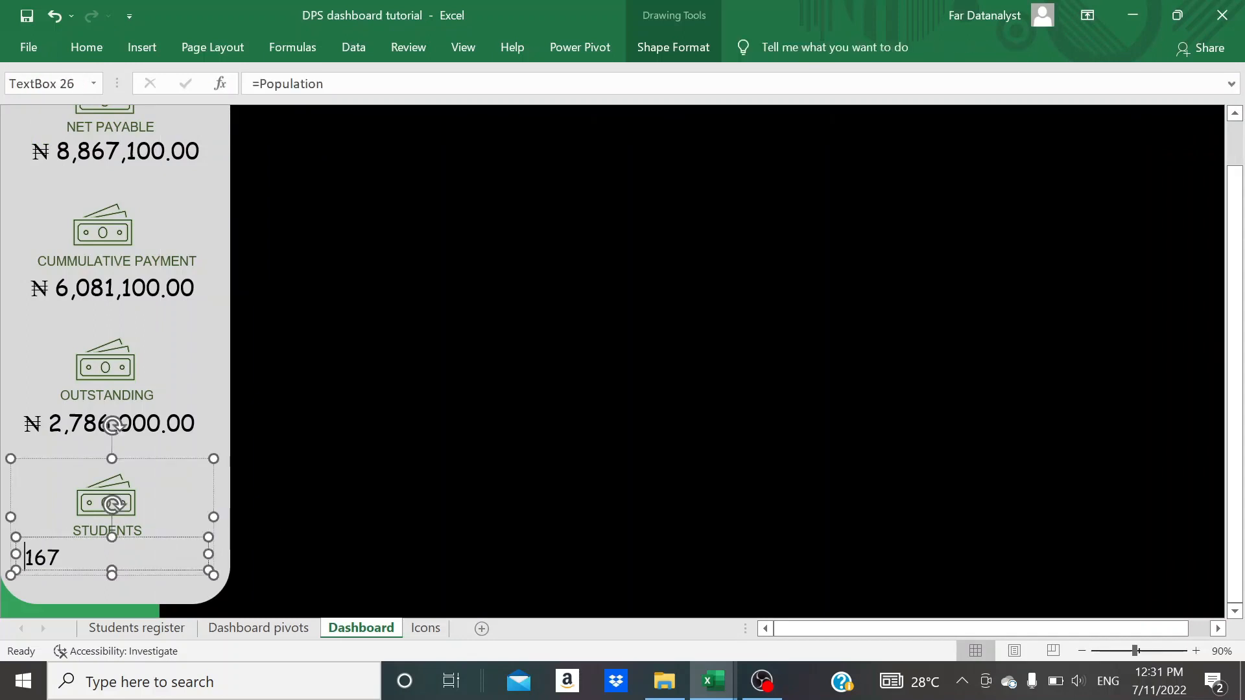
pyautogui.click(112, 538)
pyautogui.hotkey('ctrl', 'e')
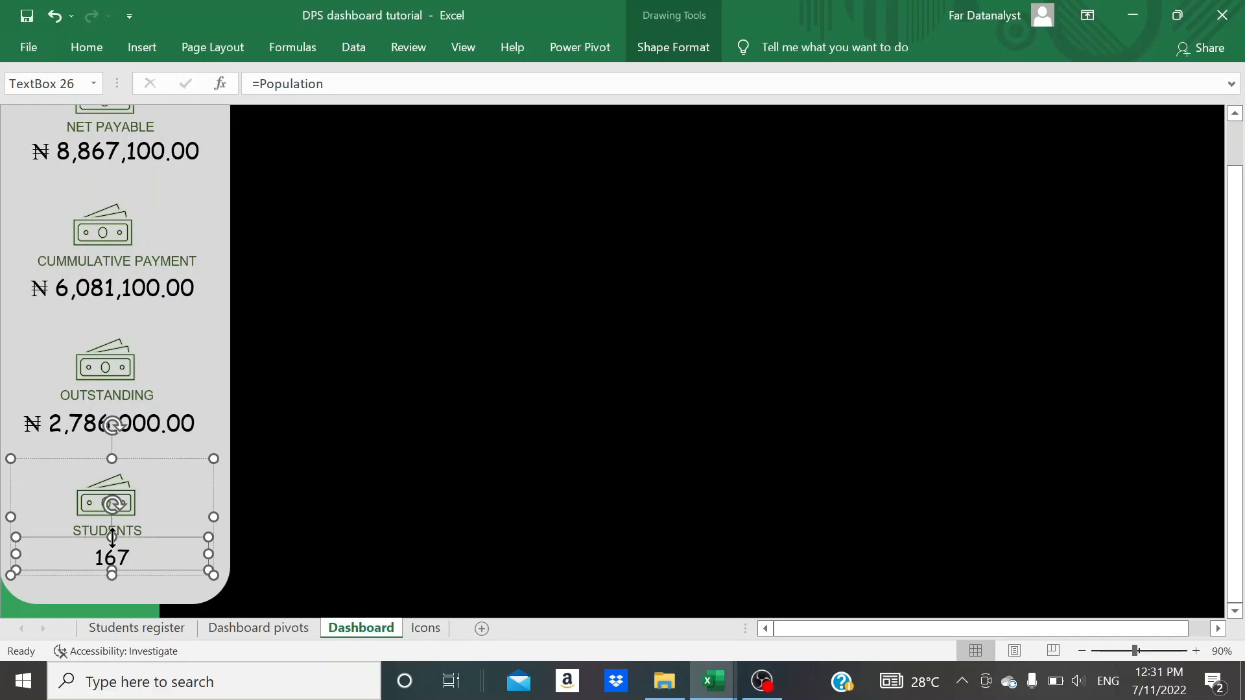
pyautogui.click(371, 482)
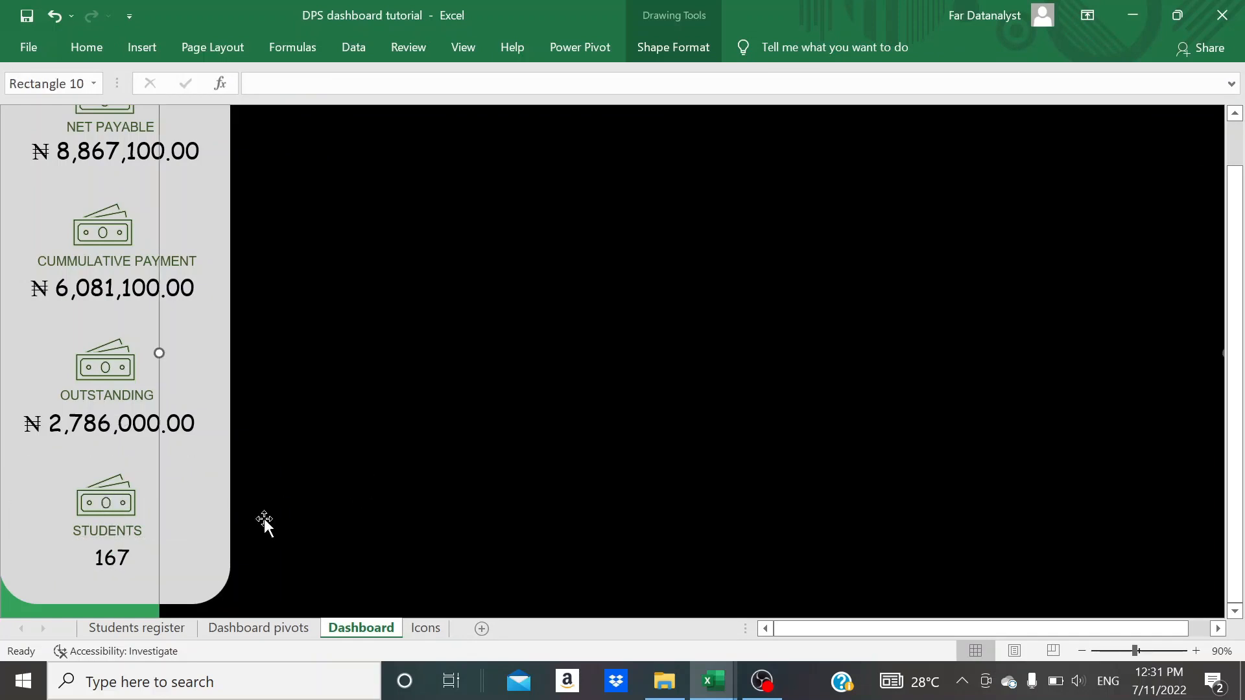
# - Narrow the student count's text box from both sides so the number sits below the STUDENTS label
pyautogui.click(120, 562)
pyautogui.click(120, 564)
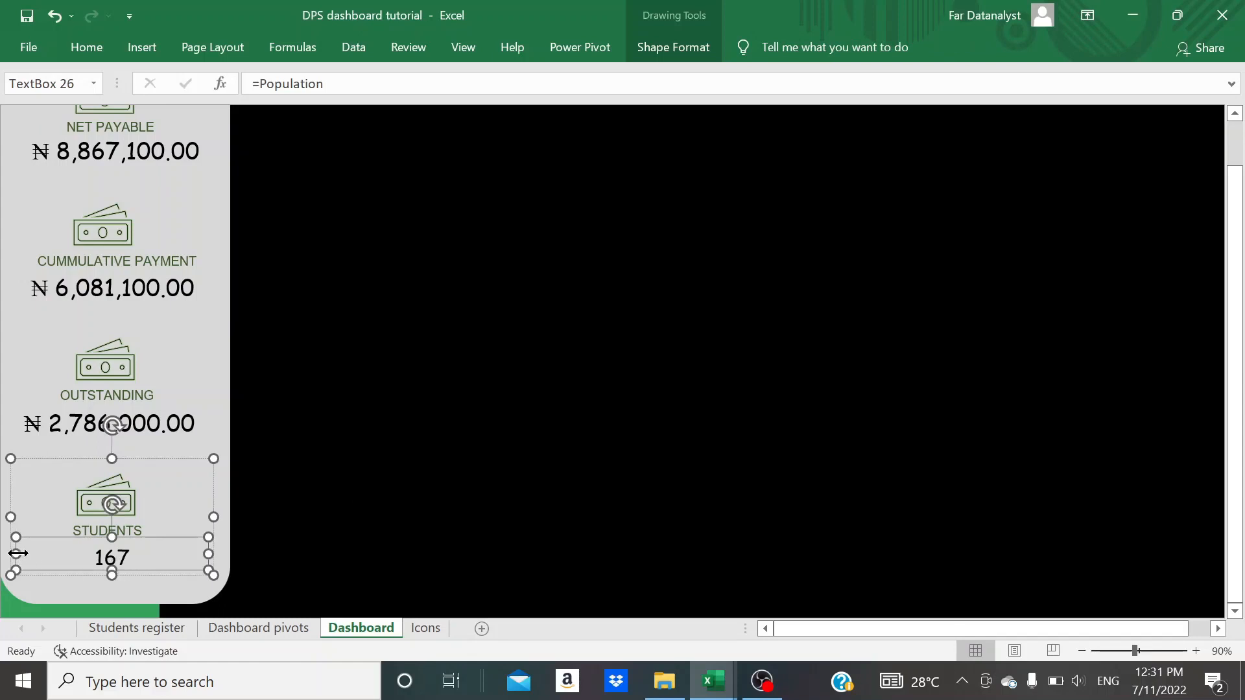
pyautogui.moveTo(16, 554); pyautogui.dragTo(107, 556)
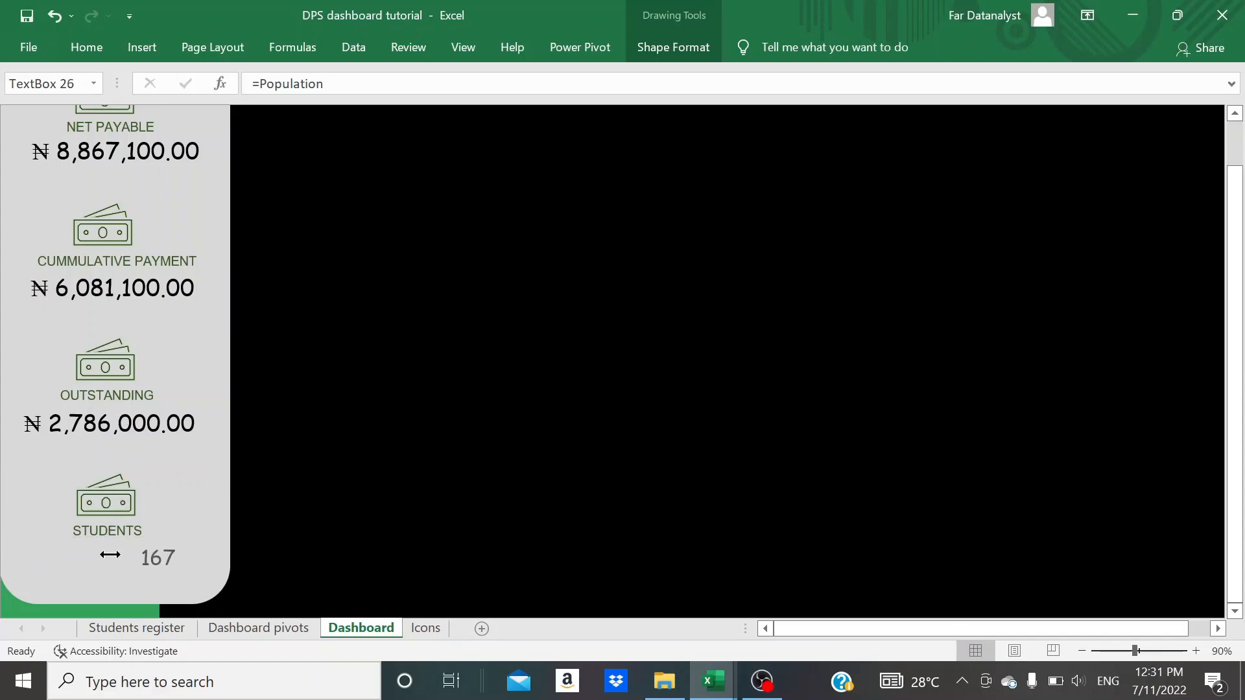
pyautogui.moveTo(209, 554); pyautogui.dragTo(96, 555)
pyautogui.click(405, 448)
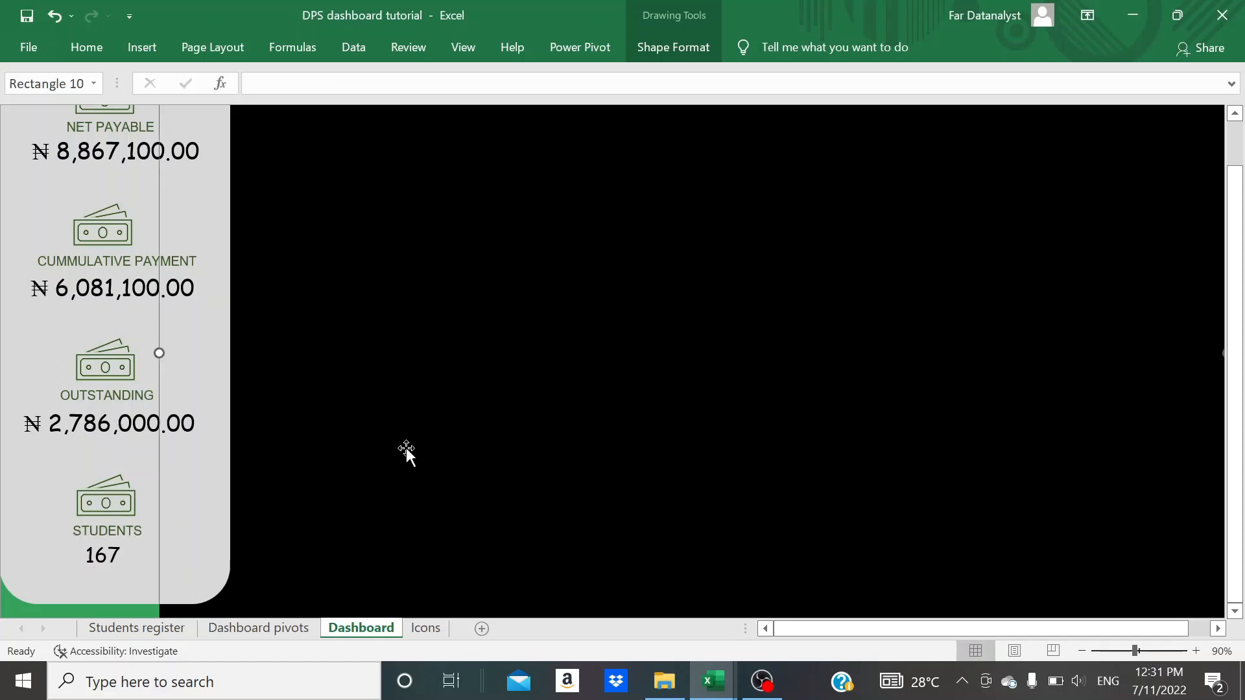
# - Copy the person graphic from the Icons sheet and paste it onto the Dashboard sheet
pyautogui.scroll(1, 405, 447)
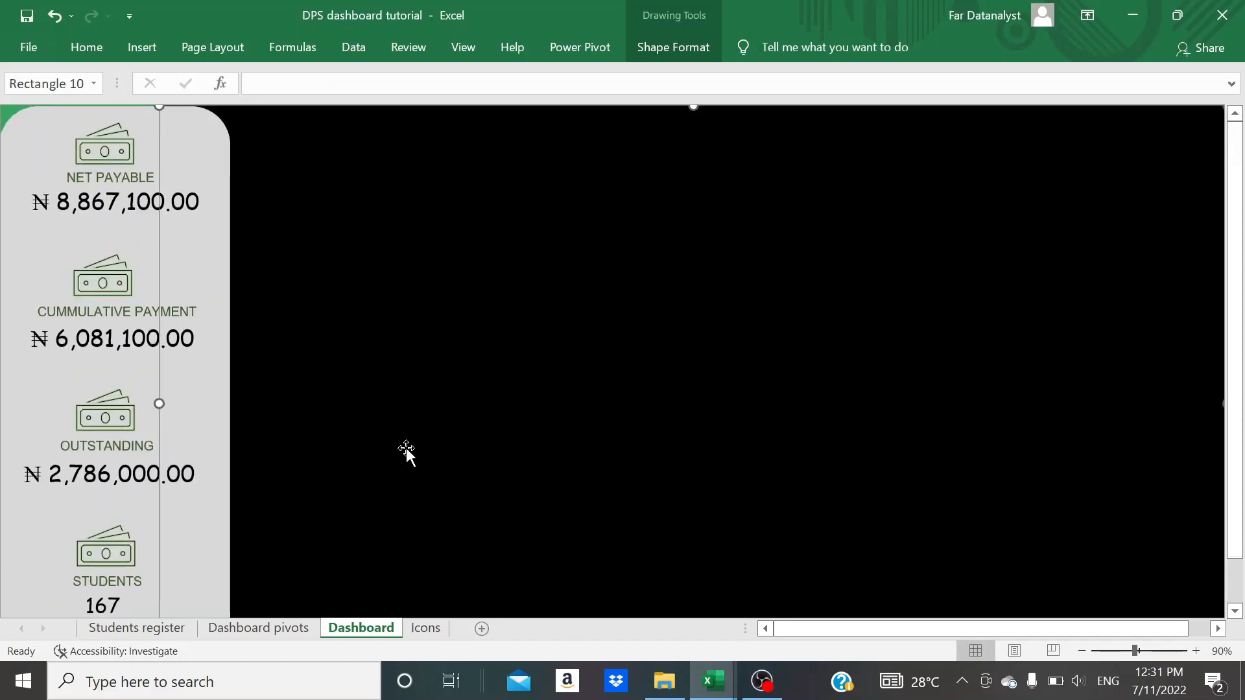
pyautogui.scroll(-1, 406, 448)
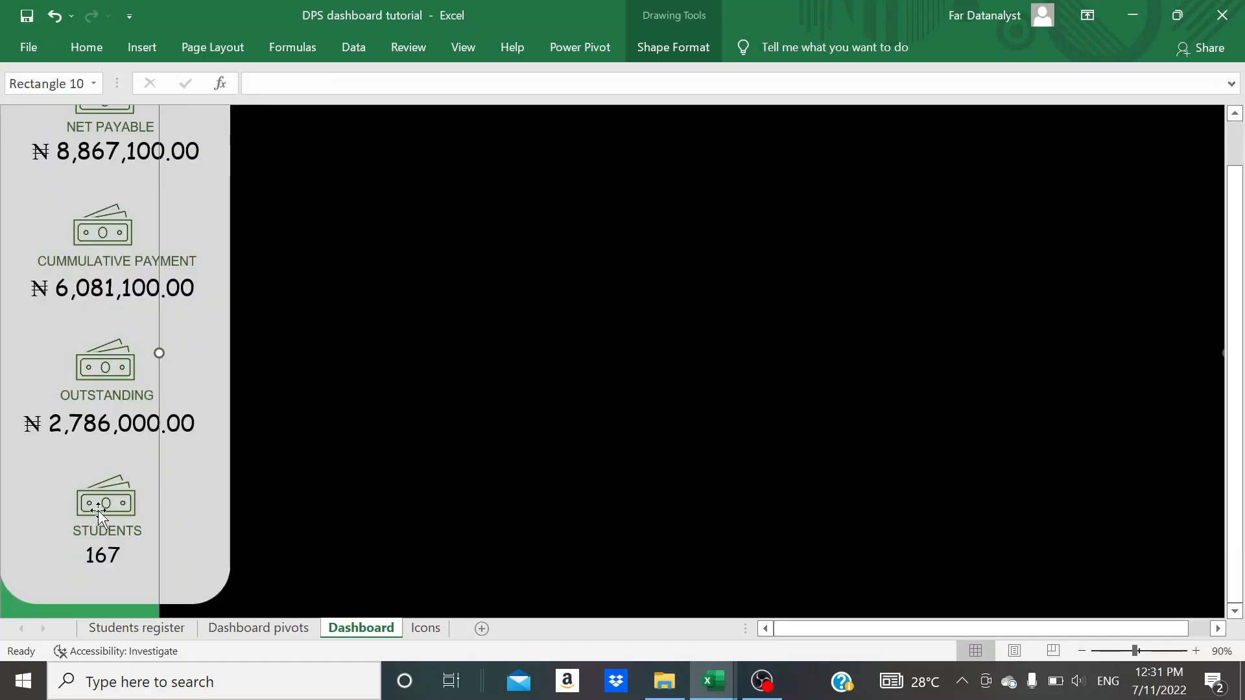
pyautogui.click(422, 629)
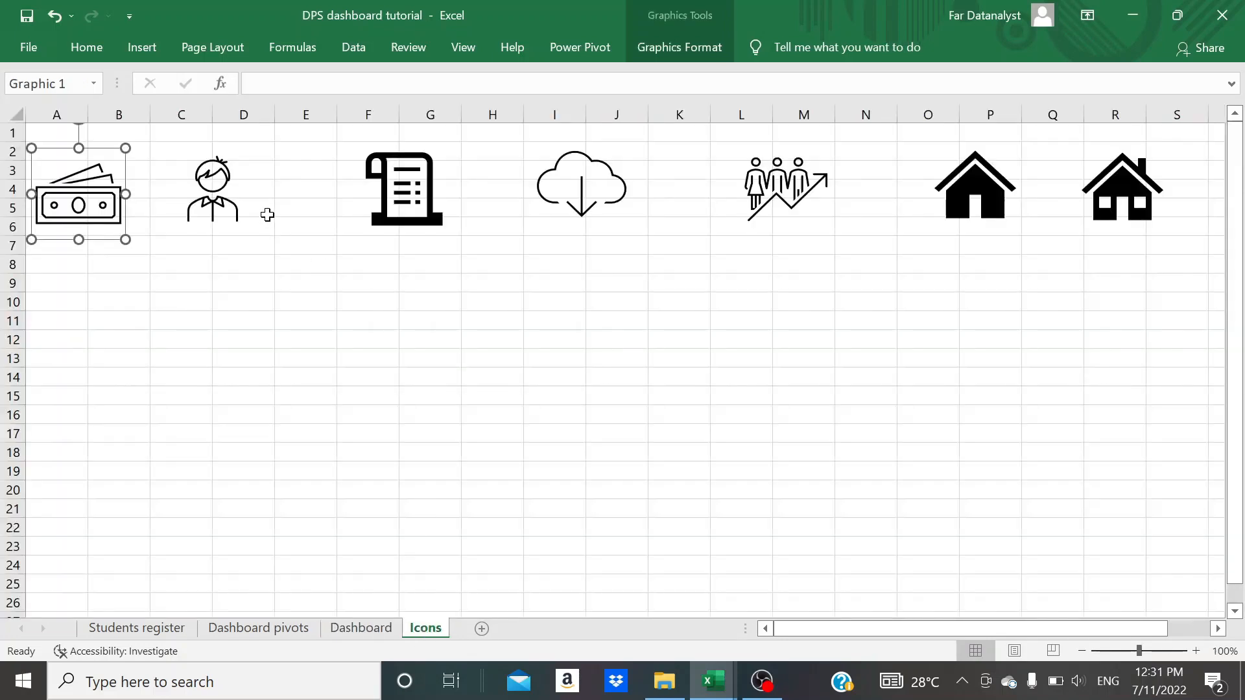
pyautogui.click(221, 205)
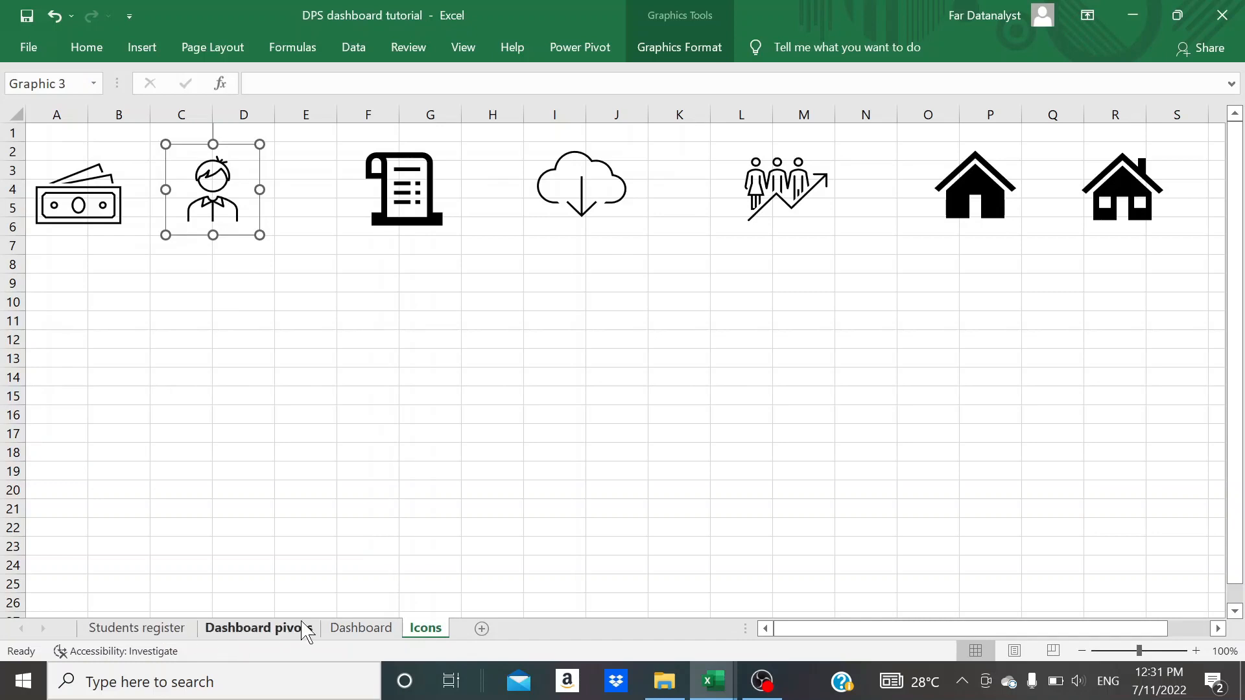
pyautogui.click(344, 630)
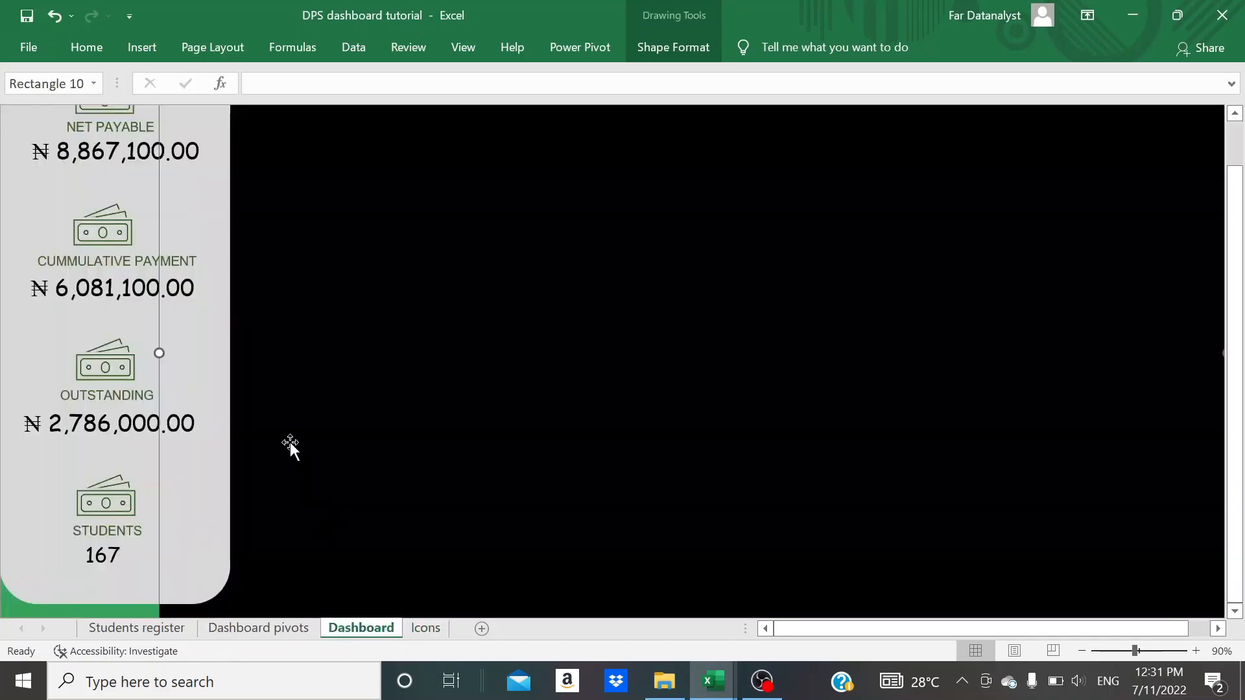
pyautogui.click(204, 496)
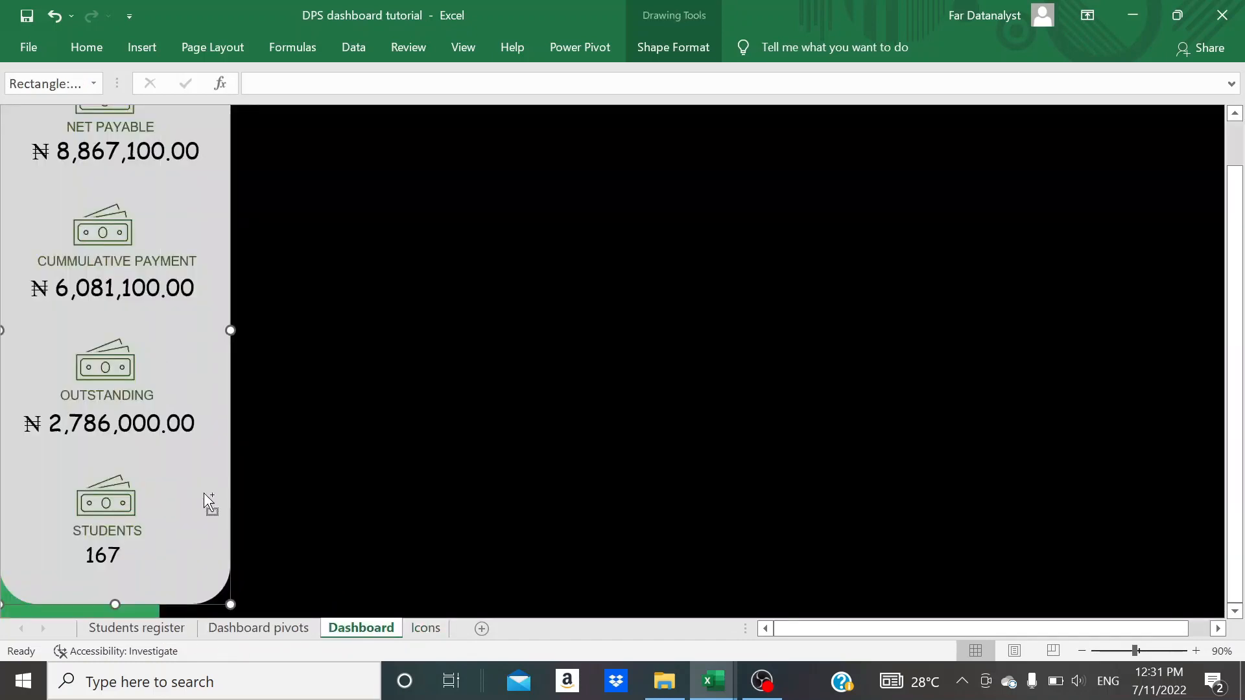
pyautogui.hotkey('ctrl', 'v')
# - Delete the banknote icon from the STUDENTS group in the side panel
pyautogui.click(109, 511)
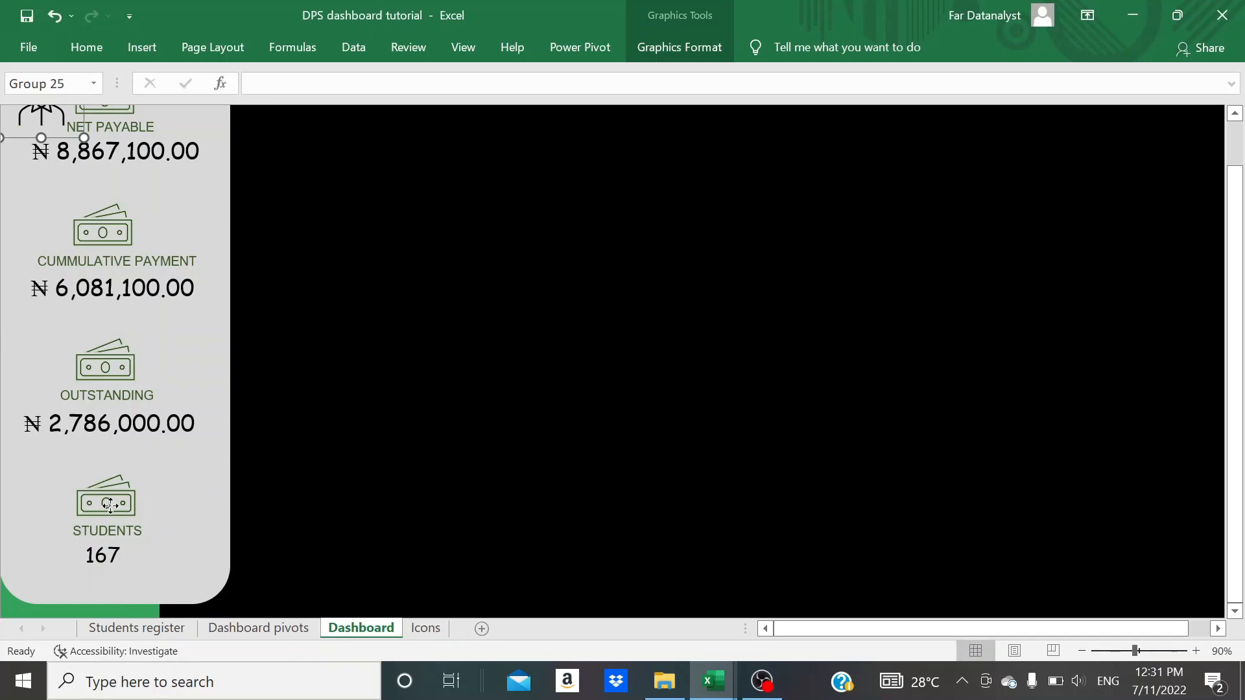
pyautogui.click(110, 511)
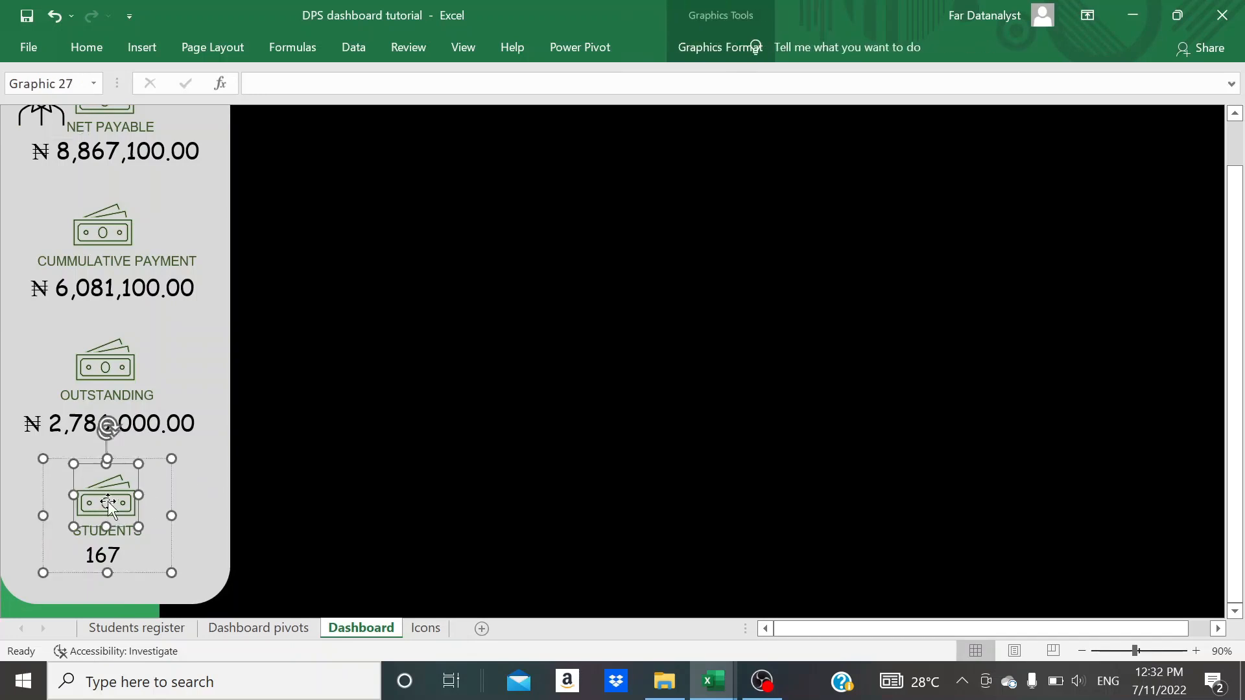
pyautogui.press('Delete')
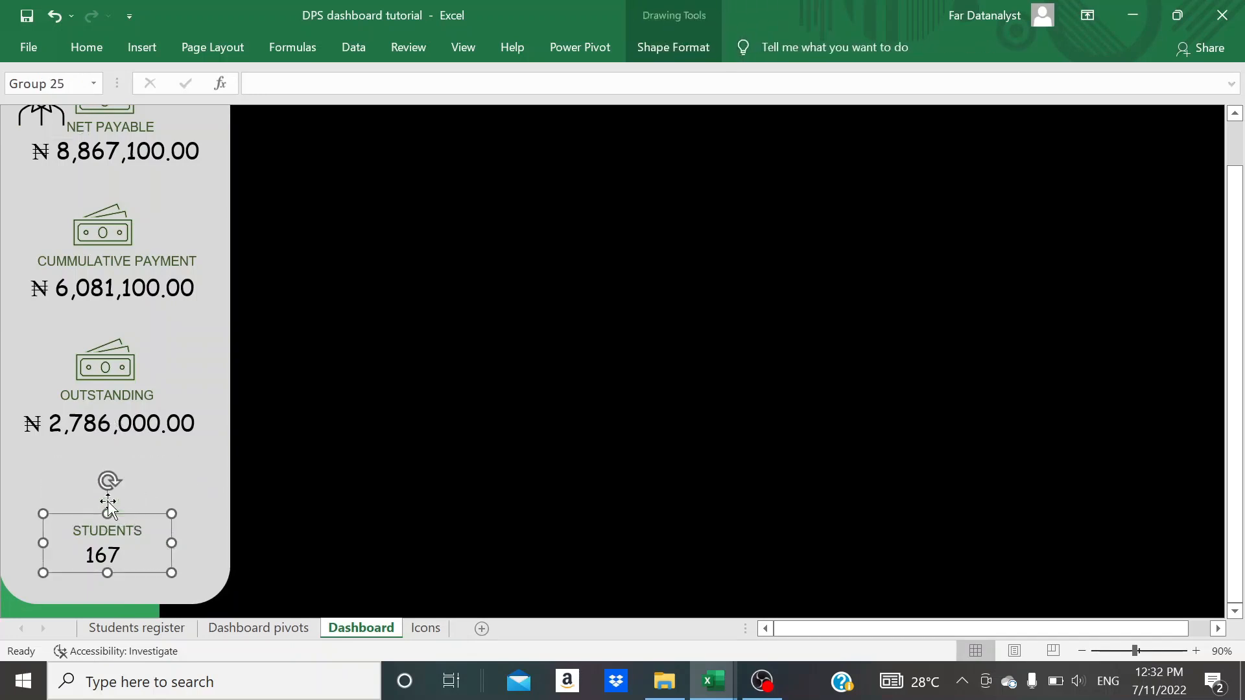
# - Move the pasted person icon into the empty spot directly above the STUDENTS label
pyautogui.scroll(1, 103, 320)
pyautogui.moveTo(45, 155); pyautogui.dragTo(114, 544)
pyautogui.scroll(-1, 356, 538)
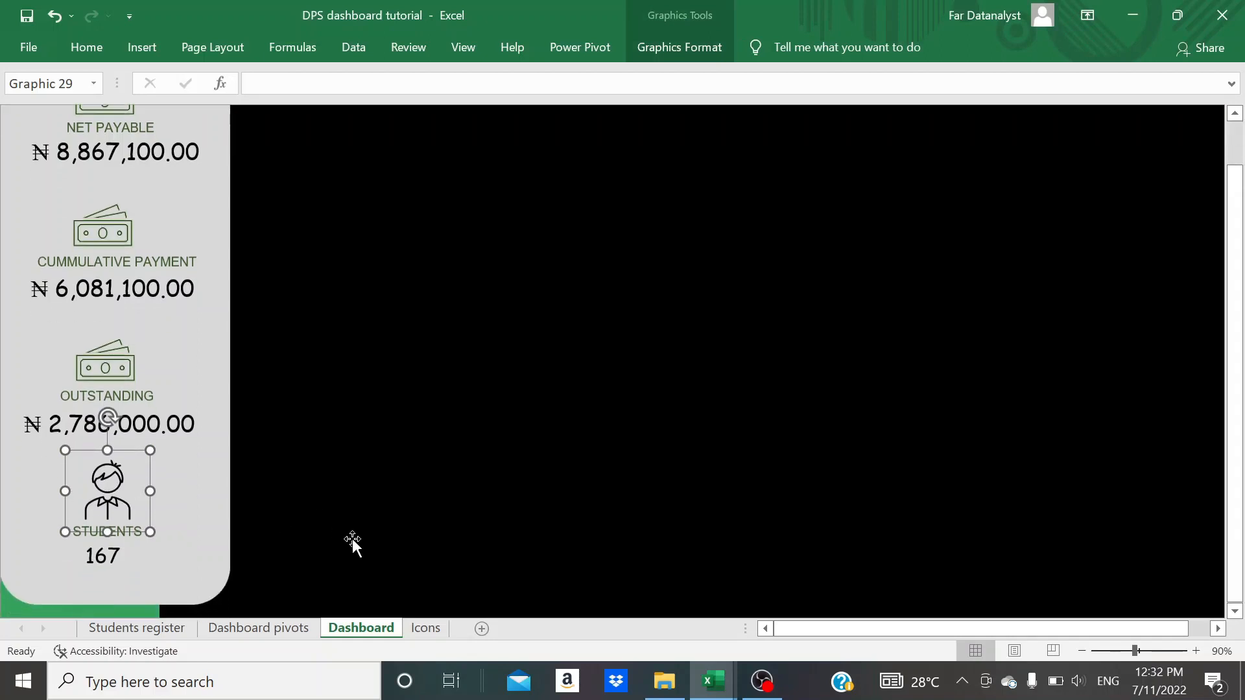
pyautogui.click(178, 567)
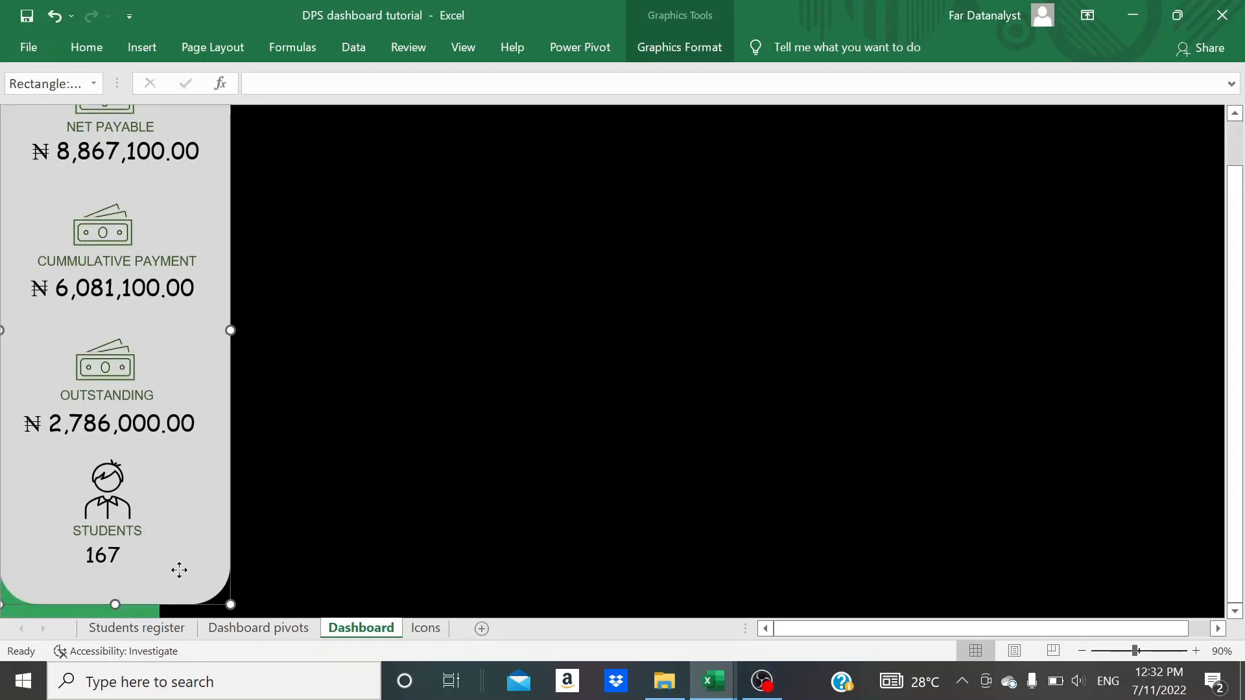
# - Group the person icon with the STUDENTS label and count, and shift the group slightly down the panel
pyautogui.click(115, 485)
pyautogui.click(97, 535)
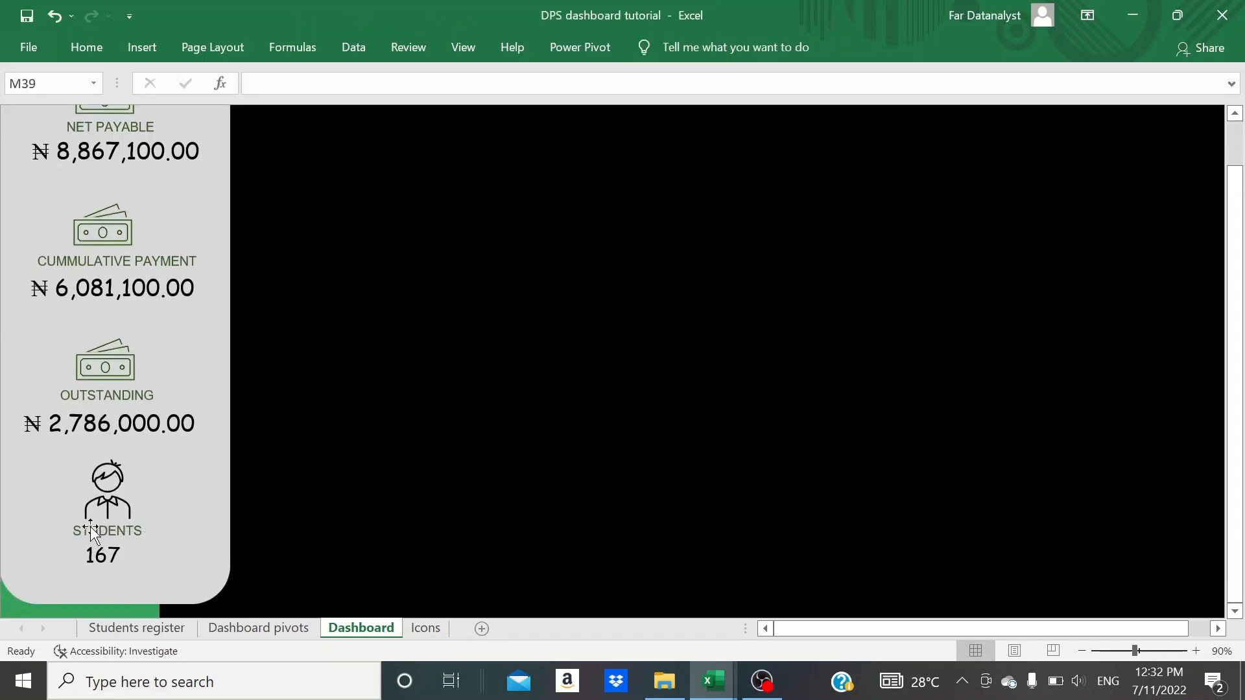
pyautogui.click(115, 492)
pyautogui.click(101, 533)
pyautogui.click(100, 532)
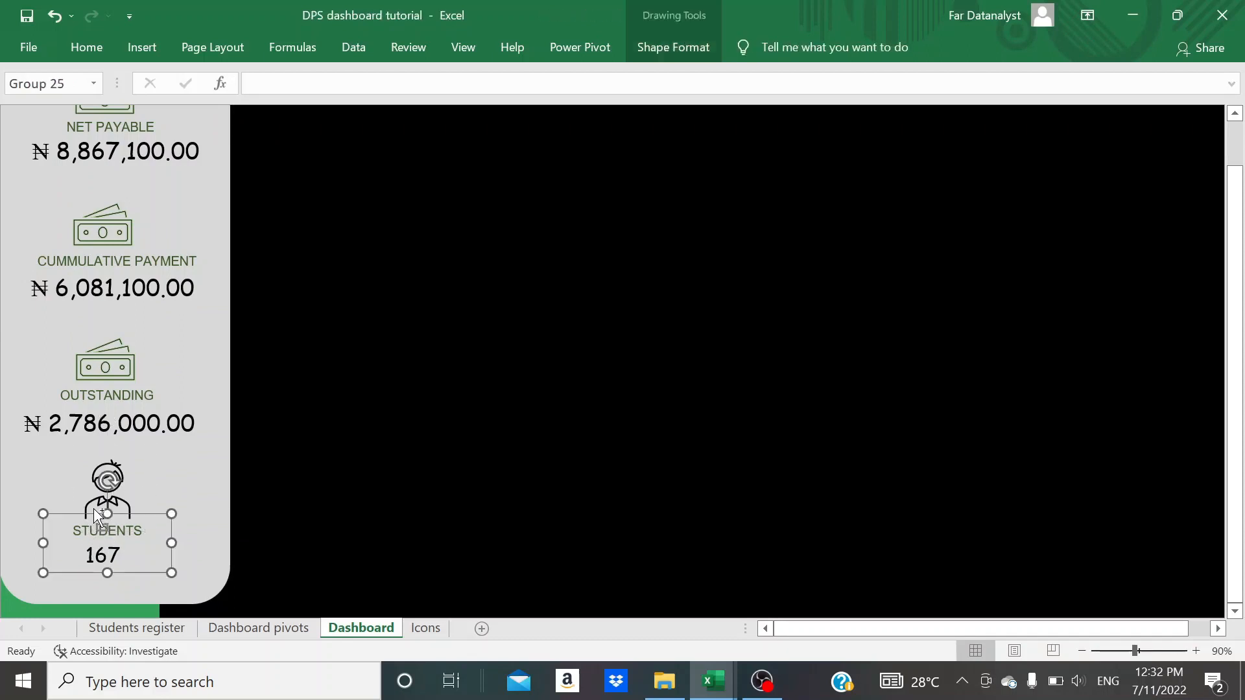
pyautogui.keyDown('ctrl'); pyautogui.click(110, 480); pyautogui.keyUp('ctrl')
pyautogui.rightClick(97, 505)
pyautogui.moveTo(194, 313)
pyautogui.click(268, 314)
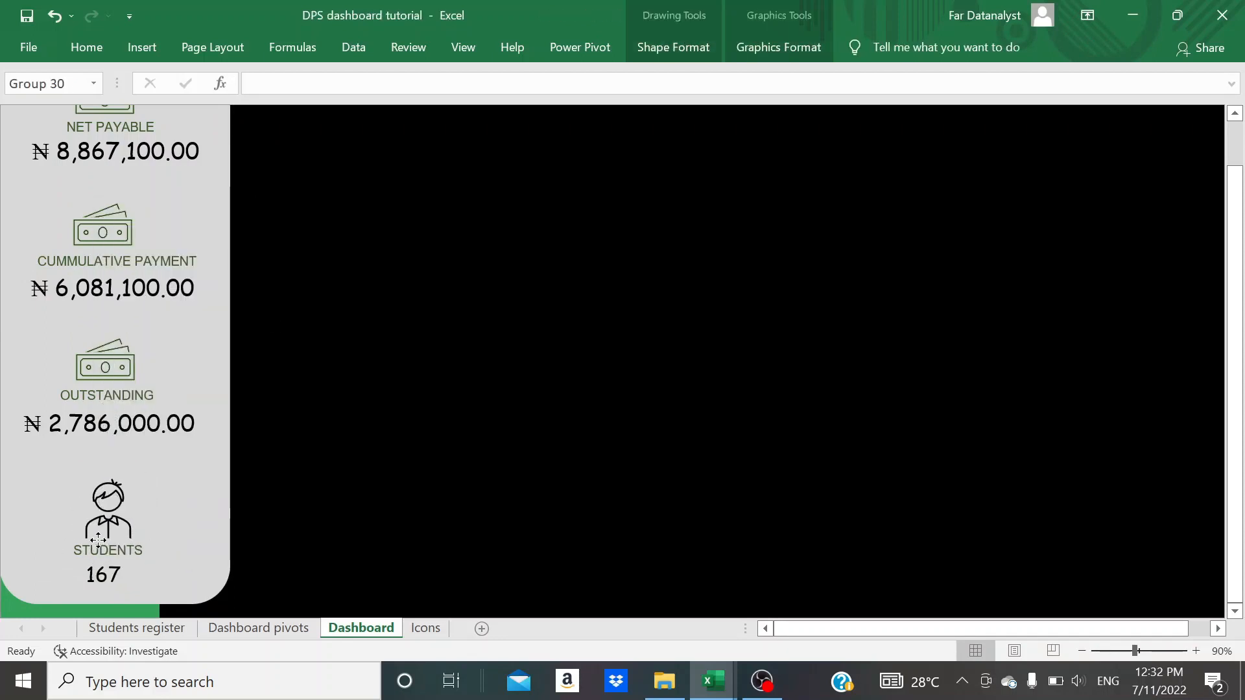
# - Recolor the outline of the person icon above STUDENTS dark green like the banknote icons
pyautogui.click(107, 509)
pyautogui.click(658, 47)
pyautogui.click(592, 97)
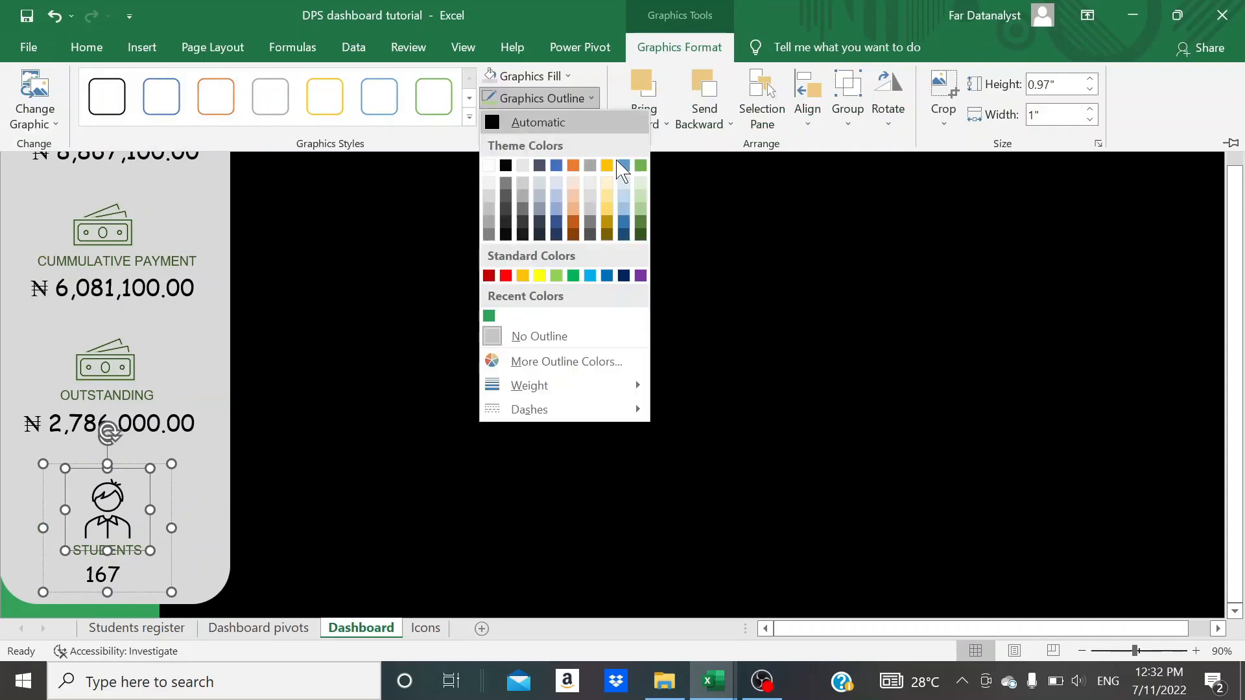
pyautogui.click(639, 168)
pyautogui.click(419, 405)
# - Hide the formula bar to give the Dashboard sheet more visible space
pyautogui.scroll(2, 419, 405)
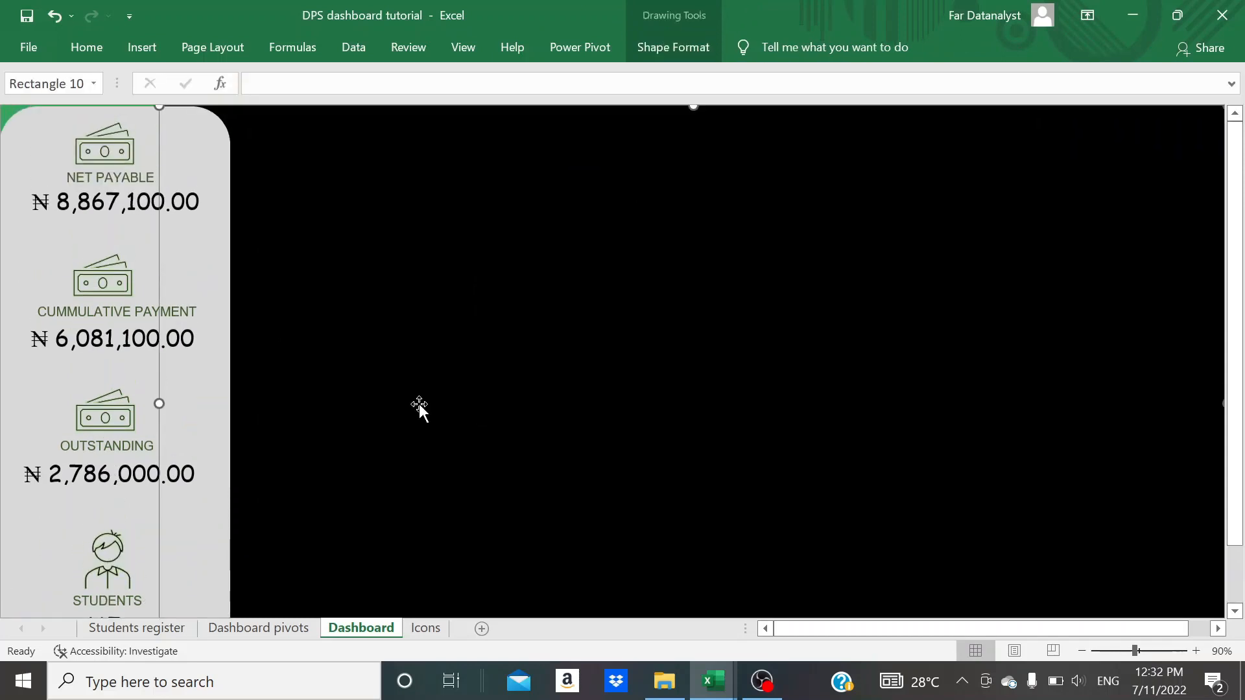
pyautogui.scroll(-3, 419, 404)
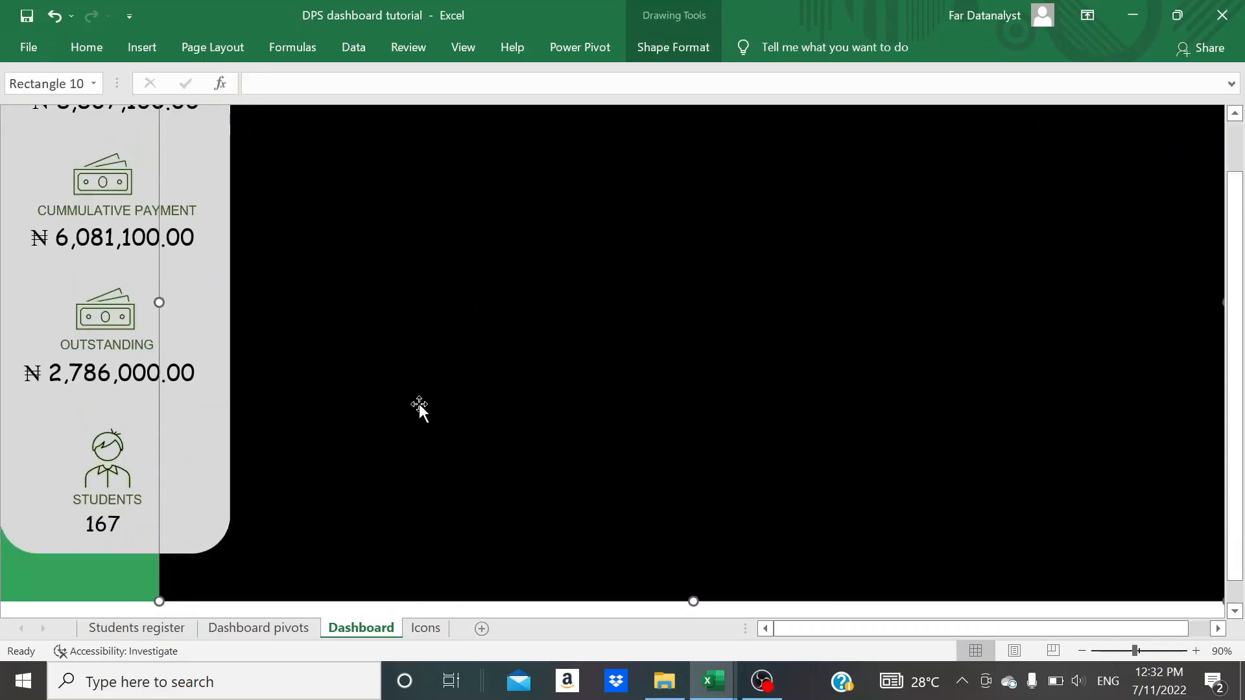
pyautogui.scroll(1, 419, 404)
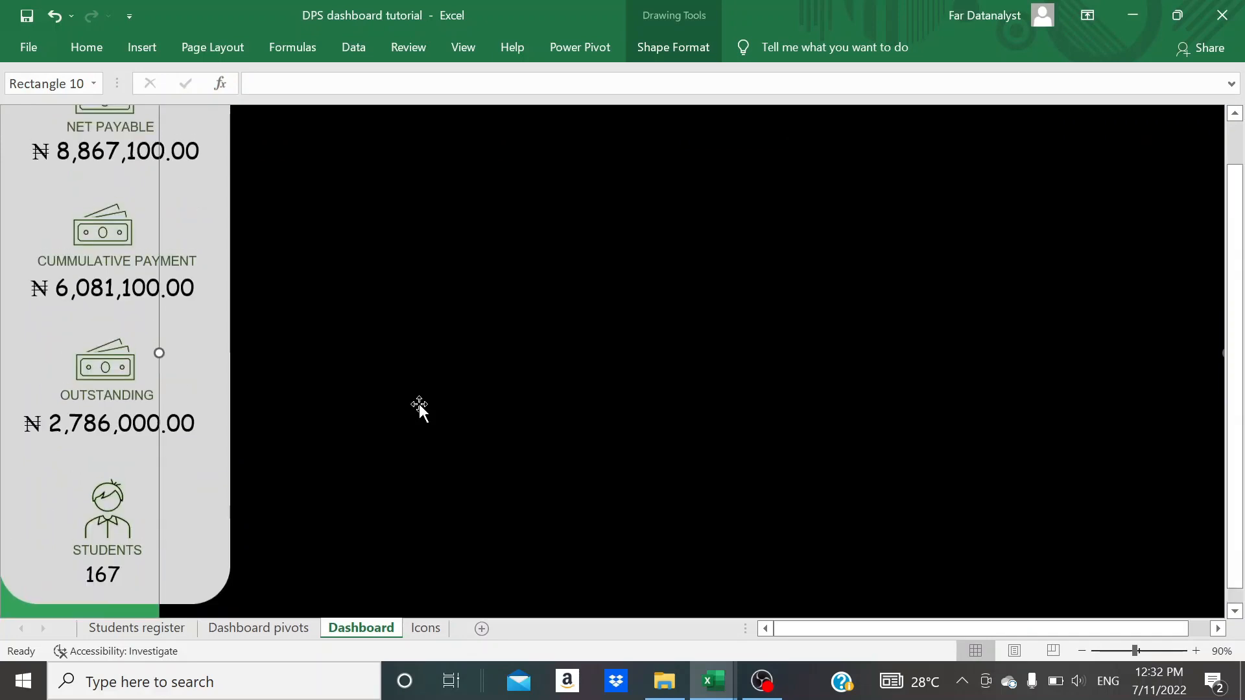
pyautogui.scroll(1, 244, 311)
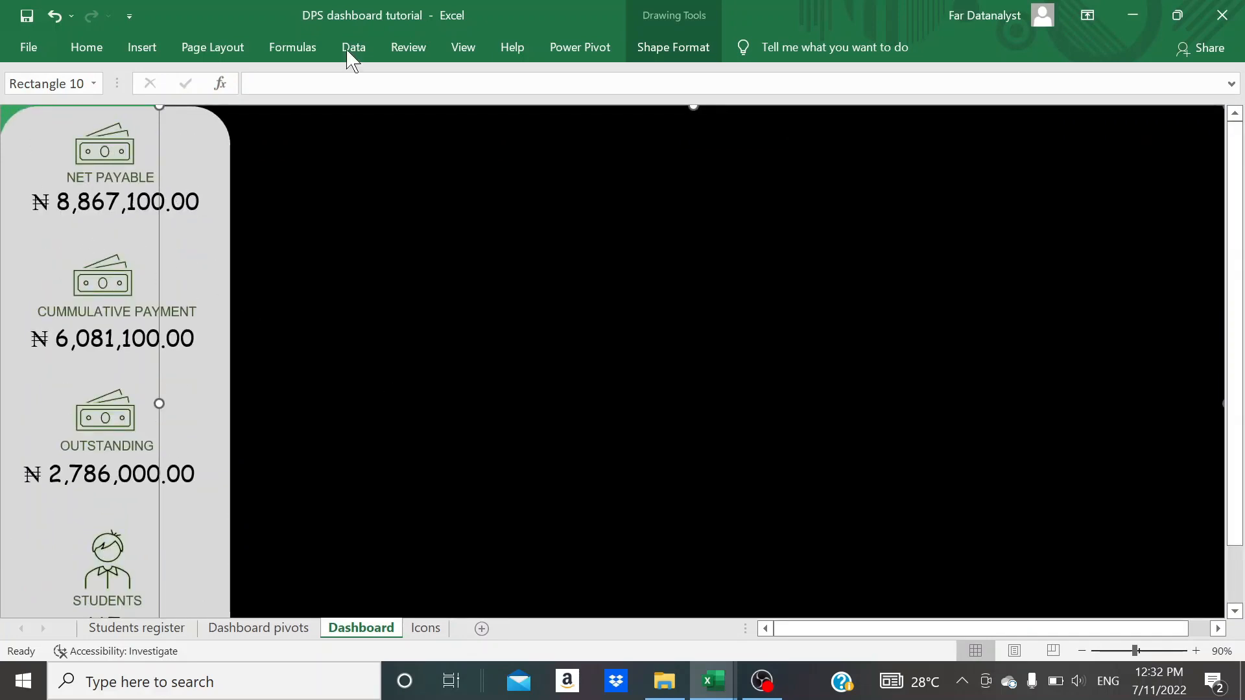
pyautogui.click(469, 46)
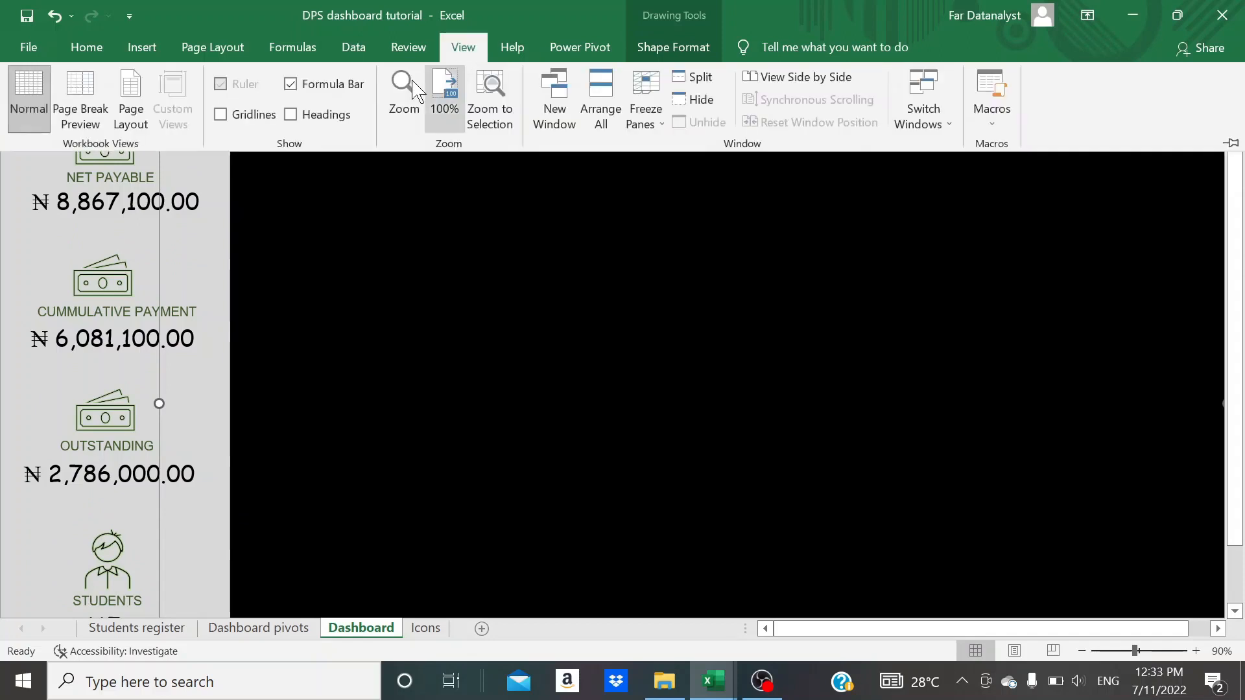
pyautogui.click(291, 85)
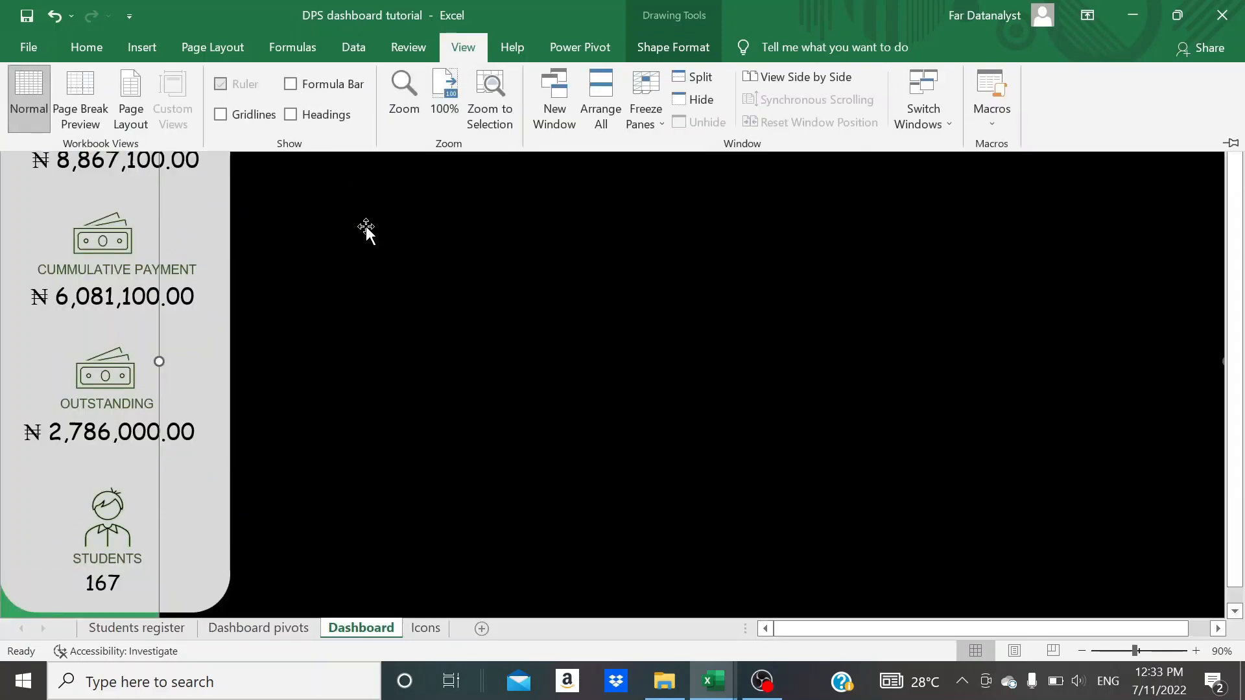
pyautogui.click(364, 228)
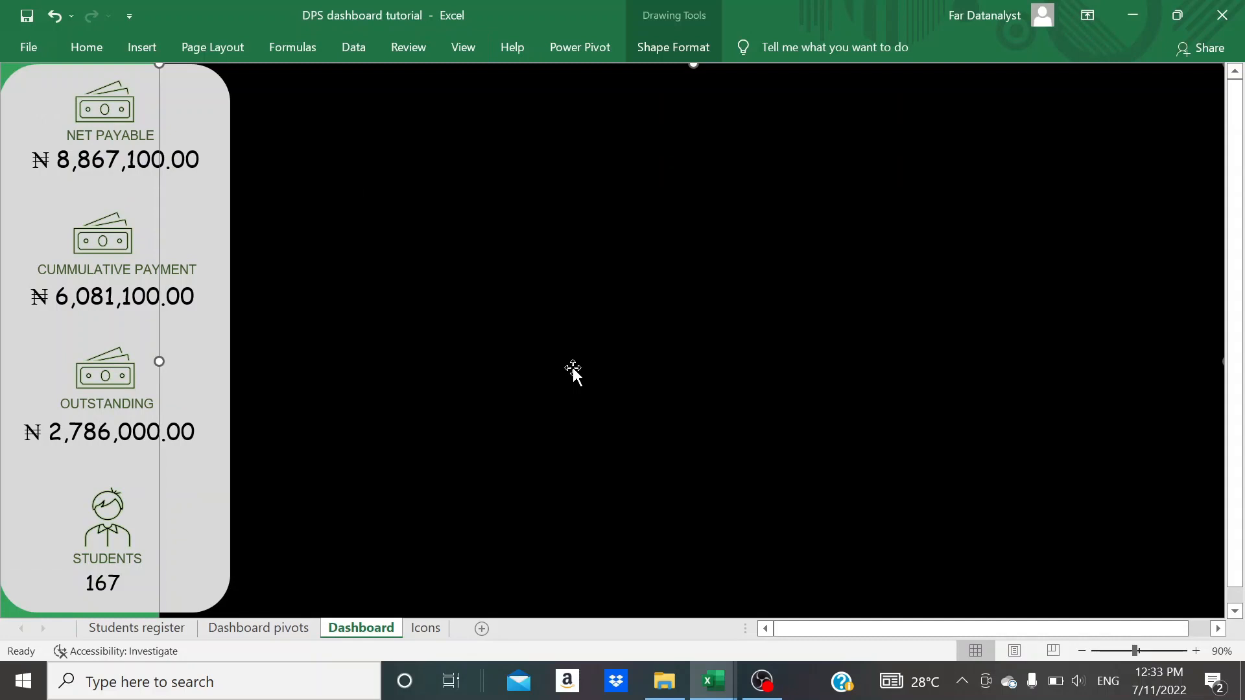
pyautogui.click(26, 497)
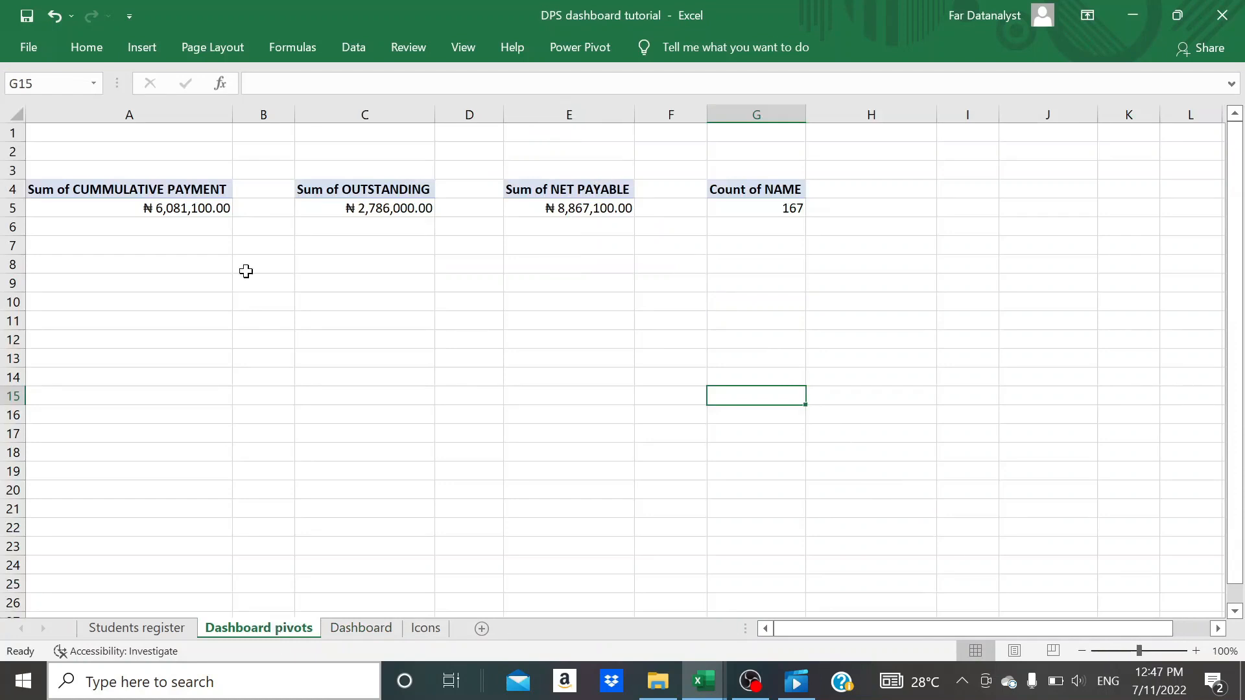
# - Add a SECTION slicer to the Sum of CUMMULATIVE PAYMENT PivotTable on the Dashboard pivots sheet
pyautogui.click(206, 194)
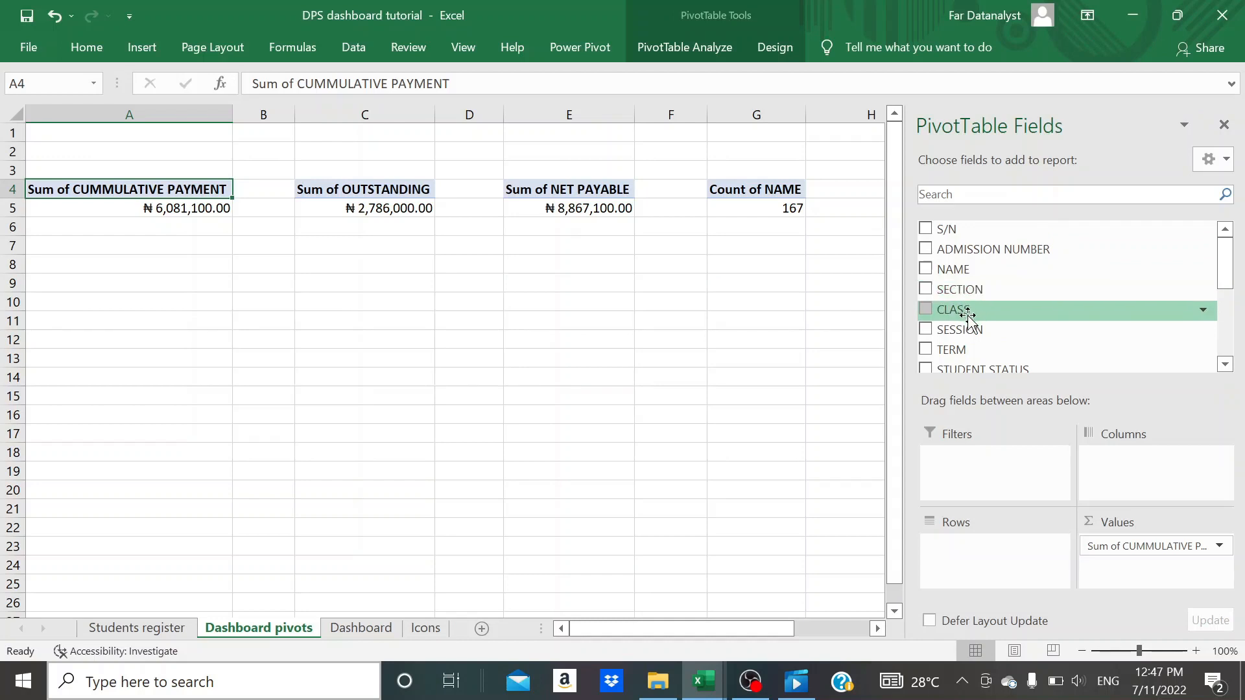
pyautogui.scroll(-5, 969, 324)
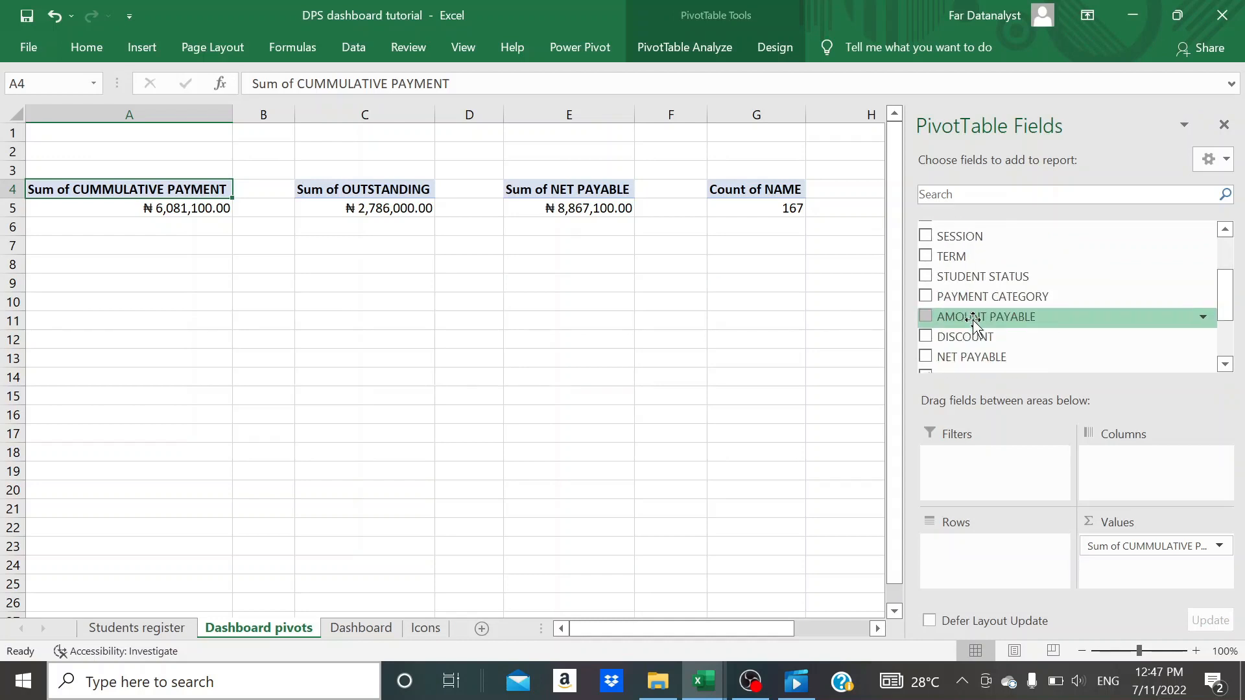
pyautogui.scroll(7, 988, 322)
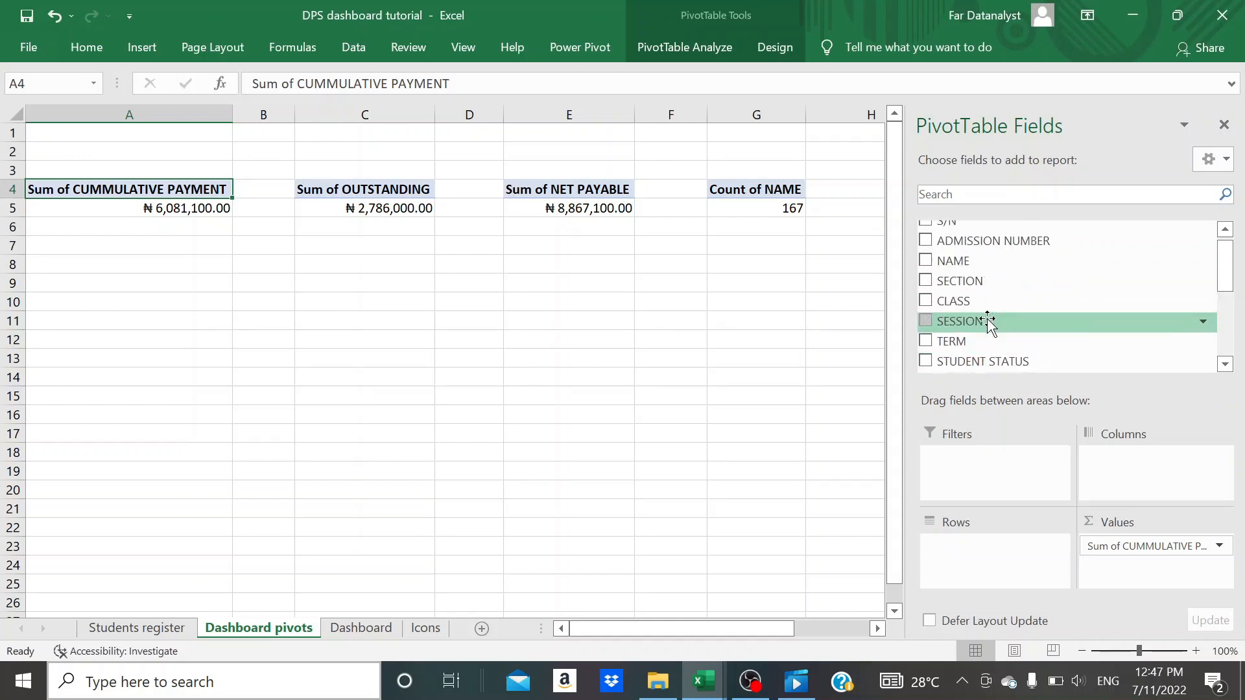
pyautogui.rightClick(967, 285)
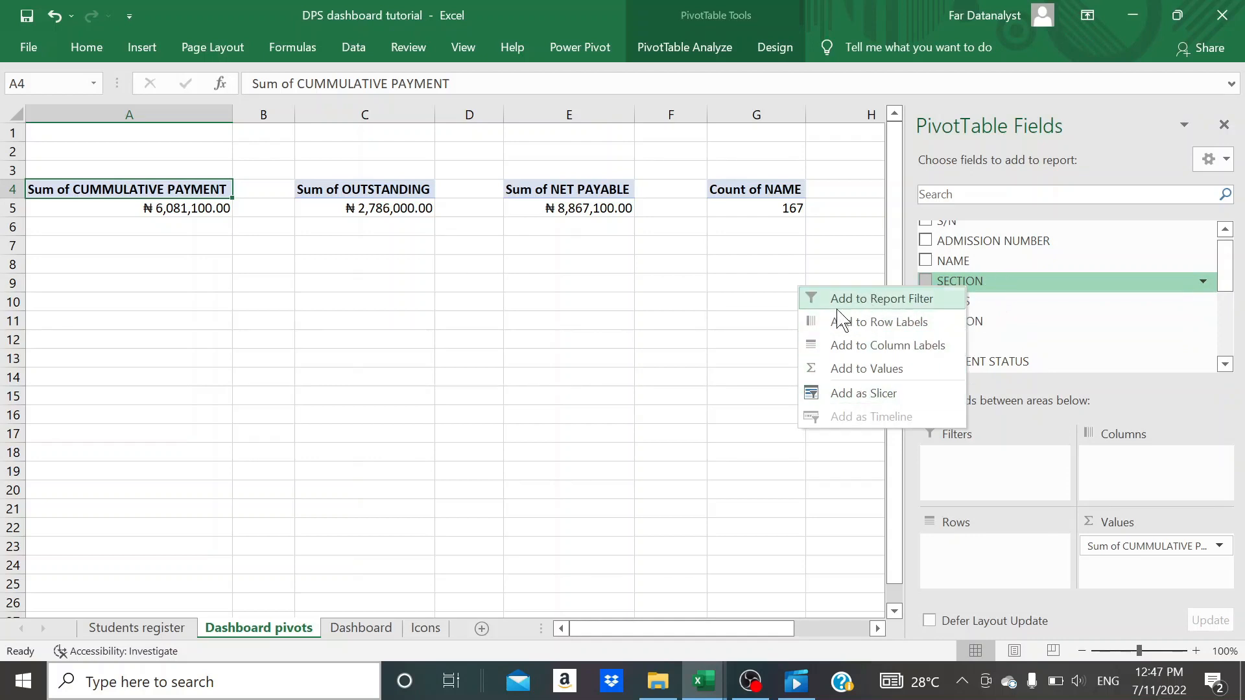
pyautogui.click(846, 394)
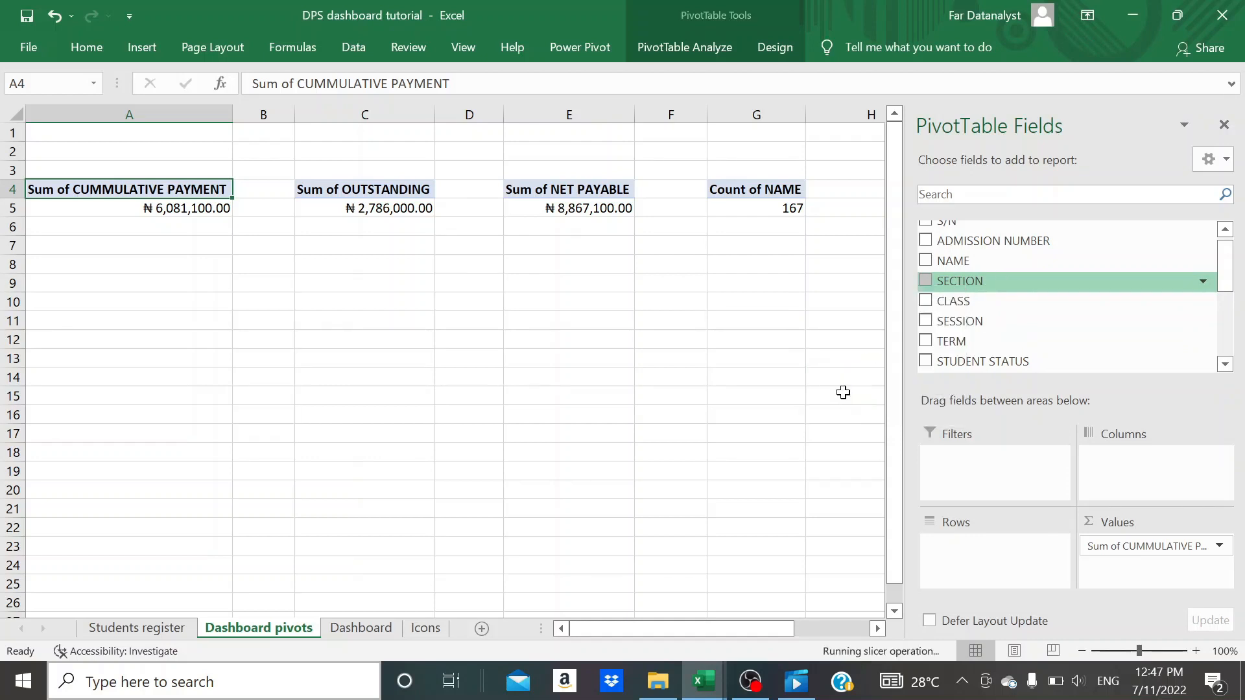
# - Arrange the SECTION slicer's buttons in 4 columns and shorten the slicer to about 0.68 inches high
pyautogui.click(477, 477)
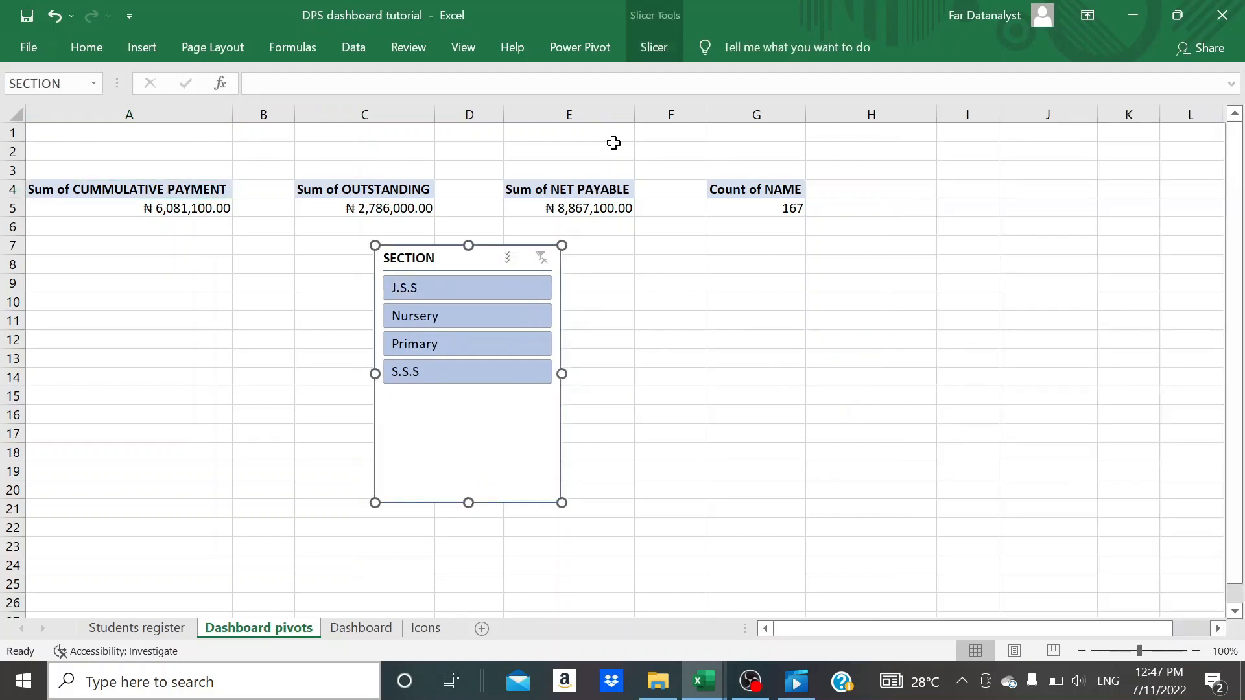
pyautogui.click(663, 48)
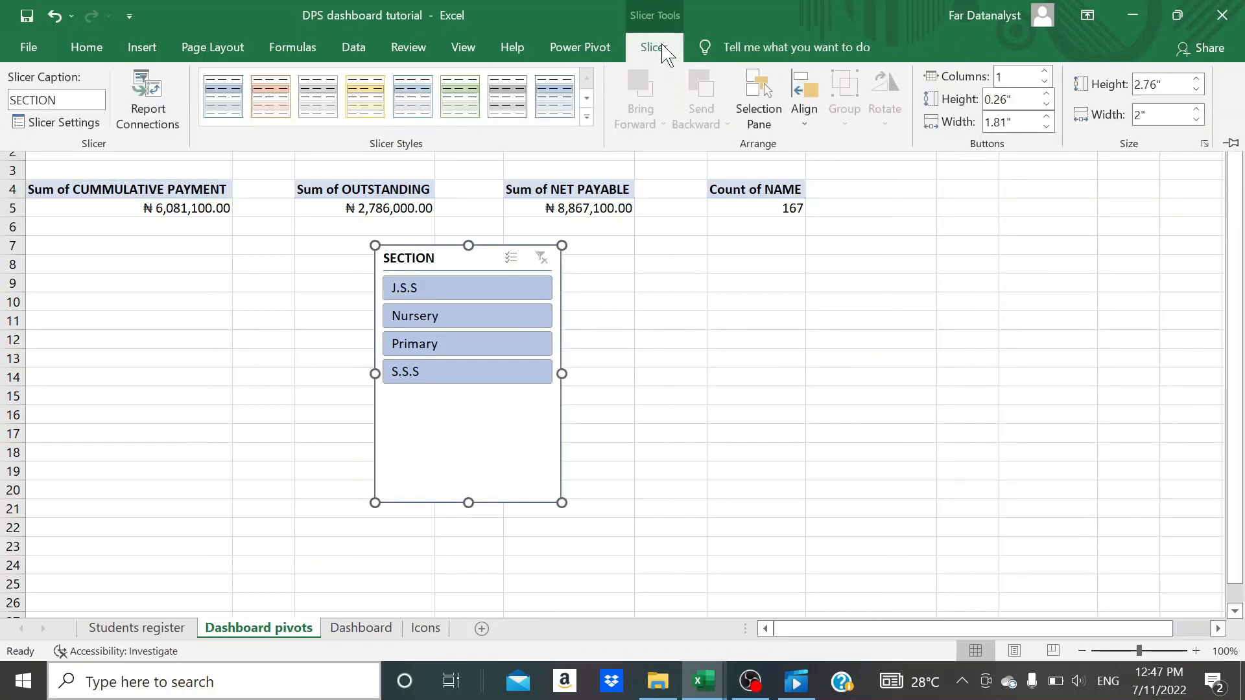
pyautogui.click(1045, 71)
pyautogui.click(1044, 71)
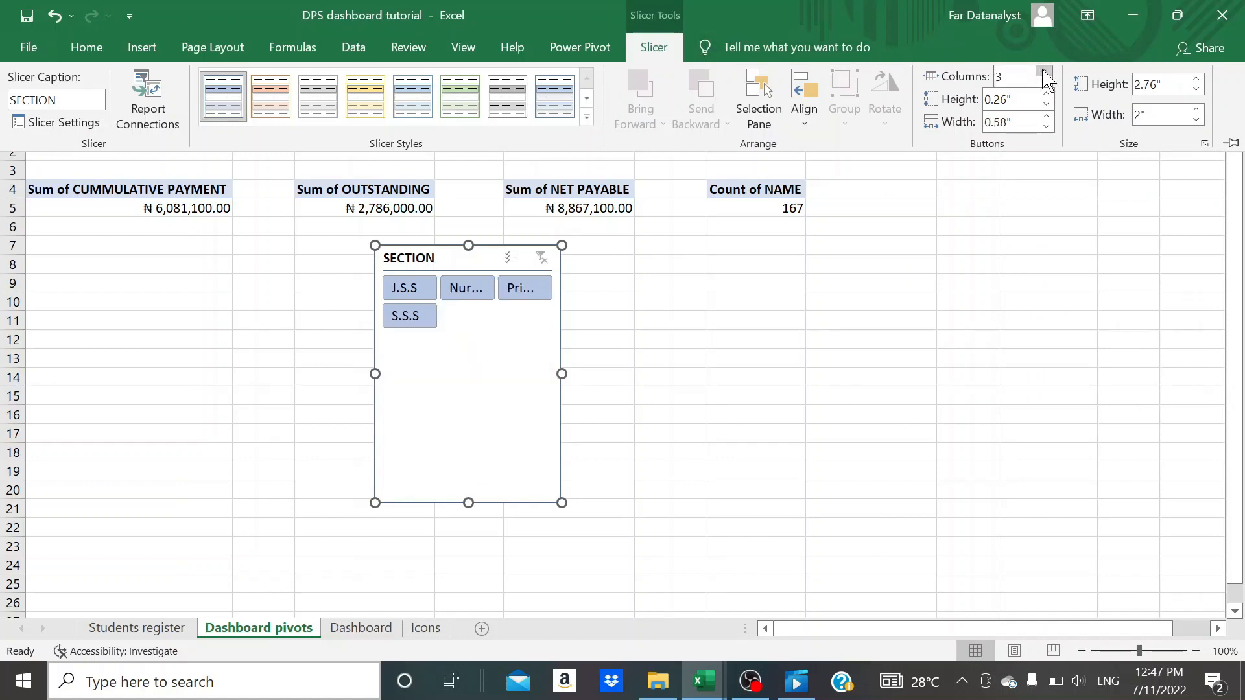
pyautogui.click(1045, 71)
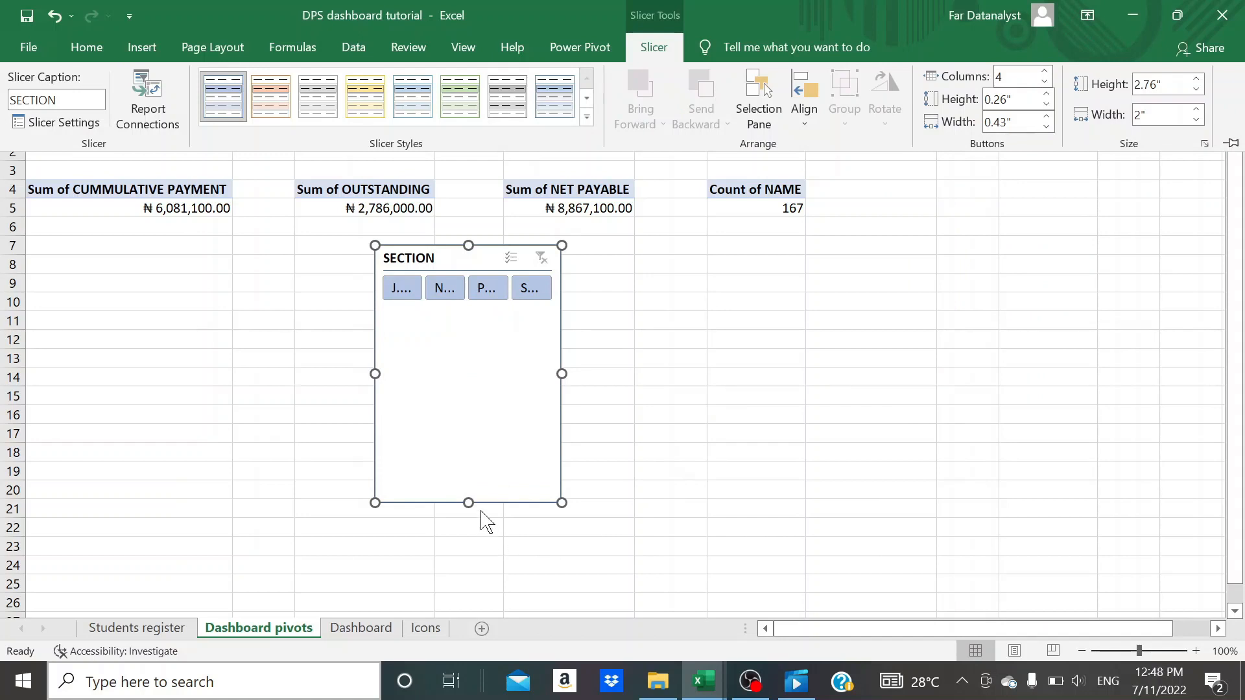
pyautogui.click(468, 446)
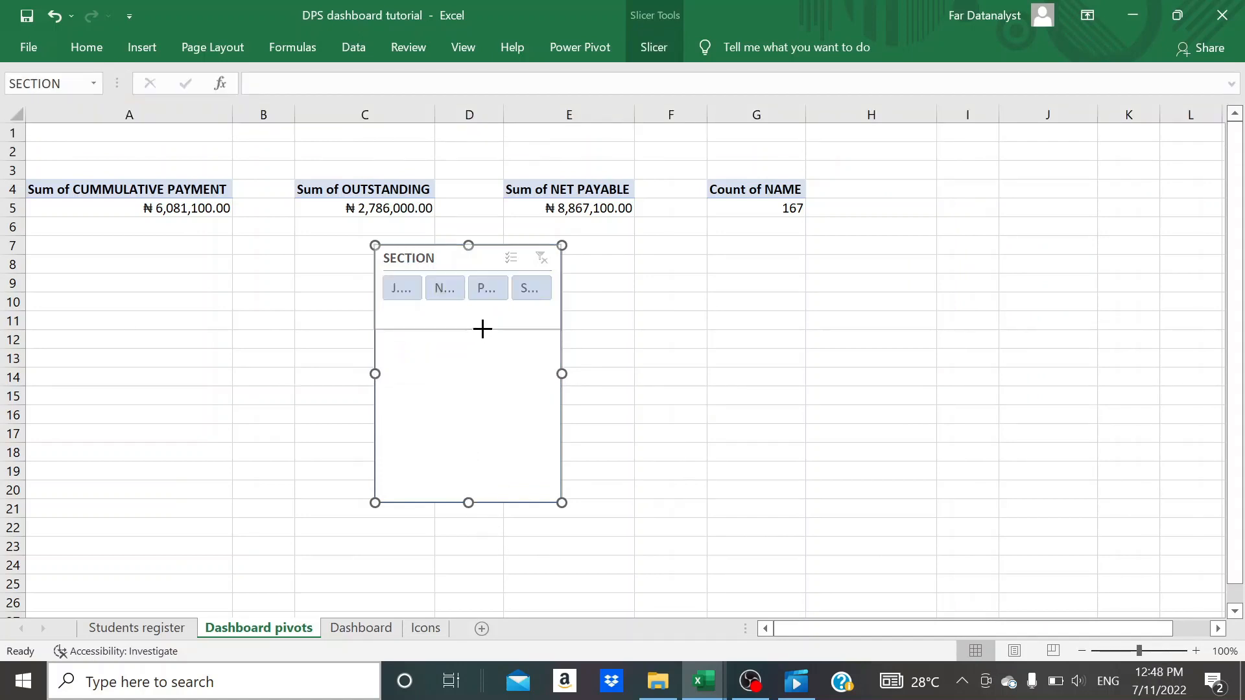
pyautogui.moveTo(483, 263); pyautogui.dragTo(485, 308)
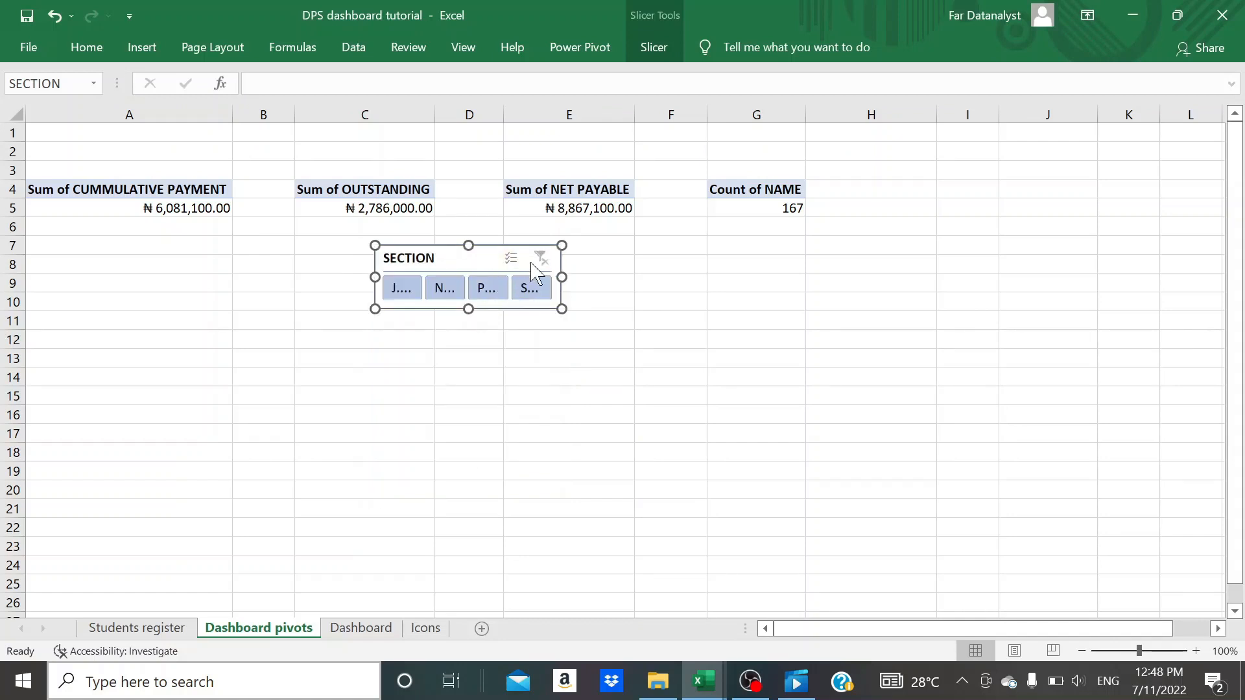
# - Hide the SECTION slicer's header and its items with no data, and resize the slicer so its button names fit
pyautogui.click(655, 56)
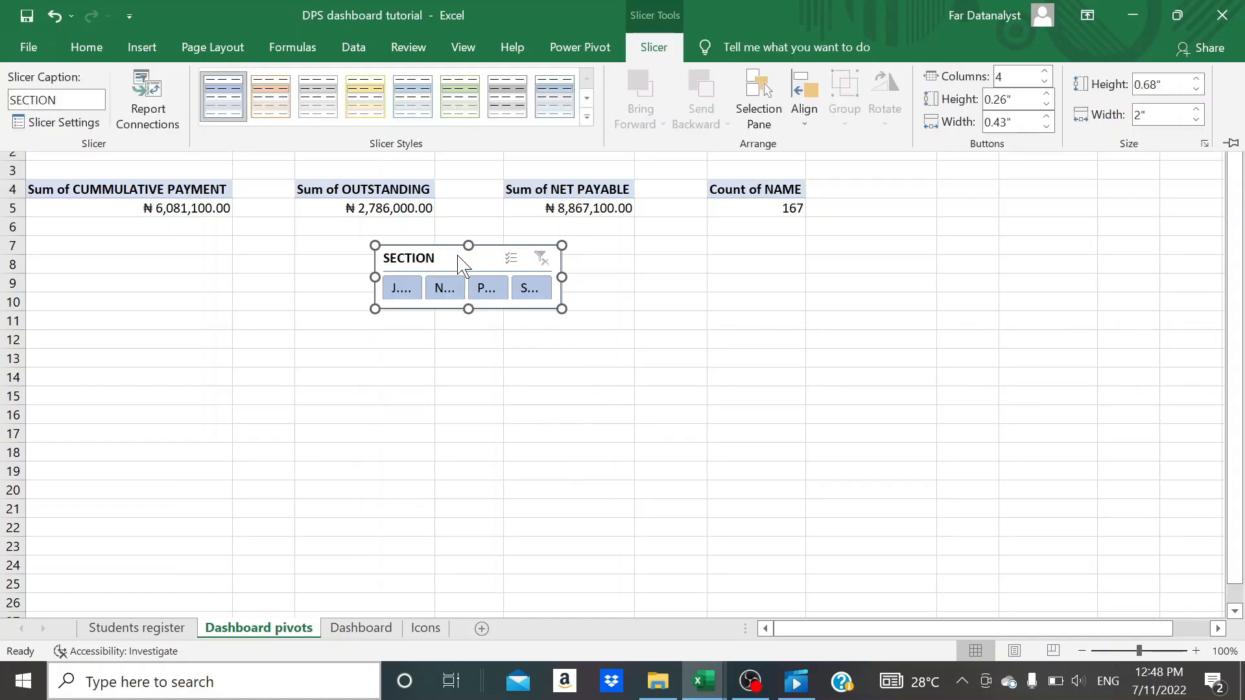
pyautogui.click(42, 122)
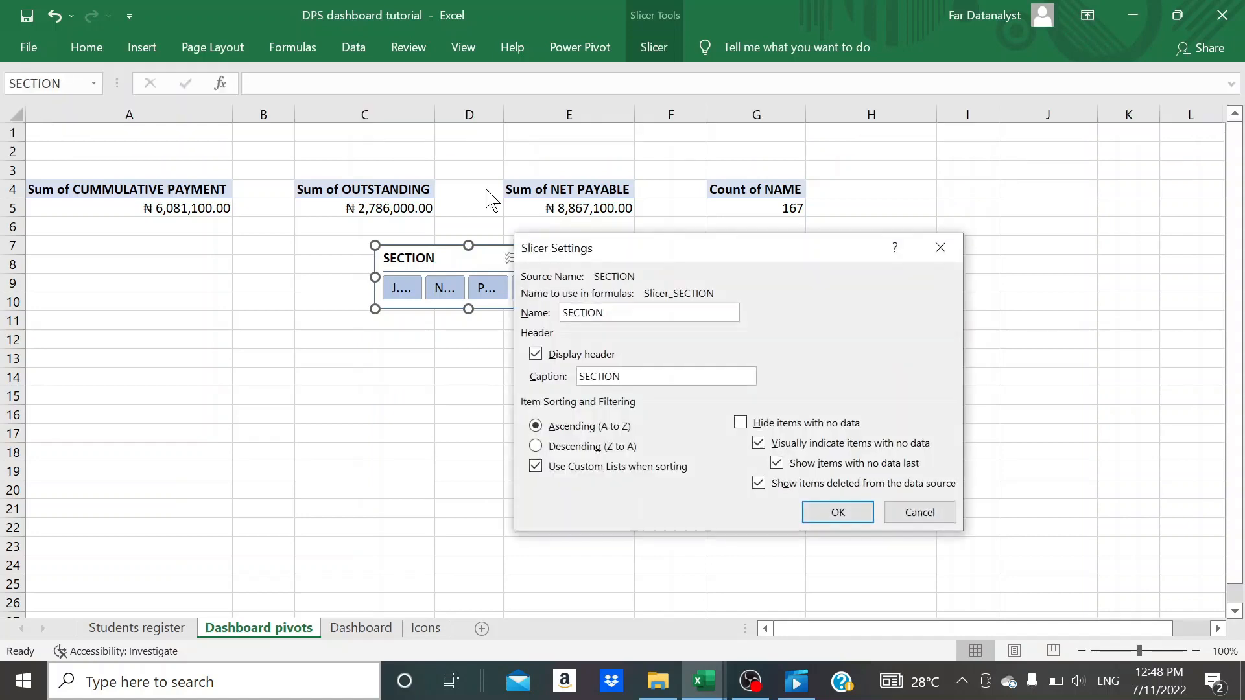
pyautogui.click(535, 355)
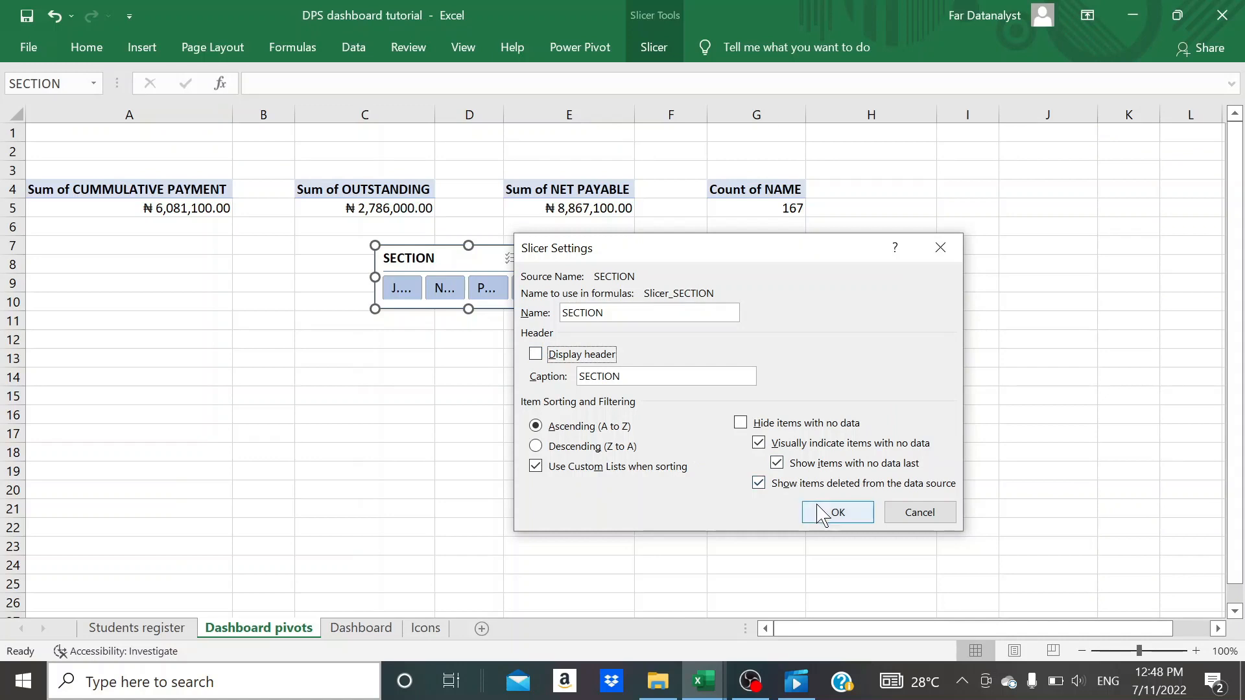
pyautogui.click(741, 424)
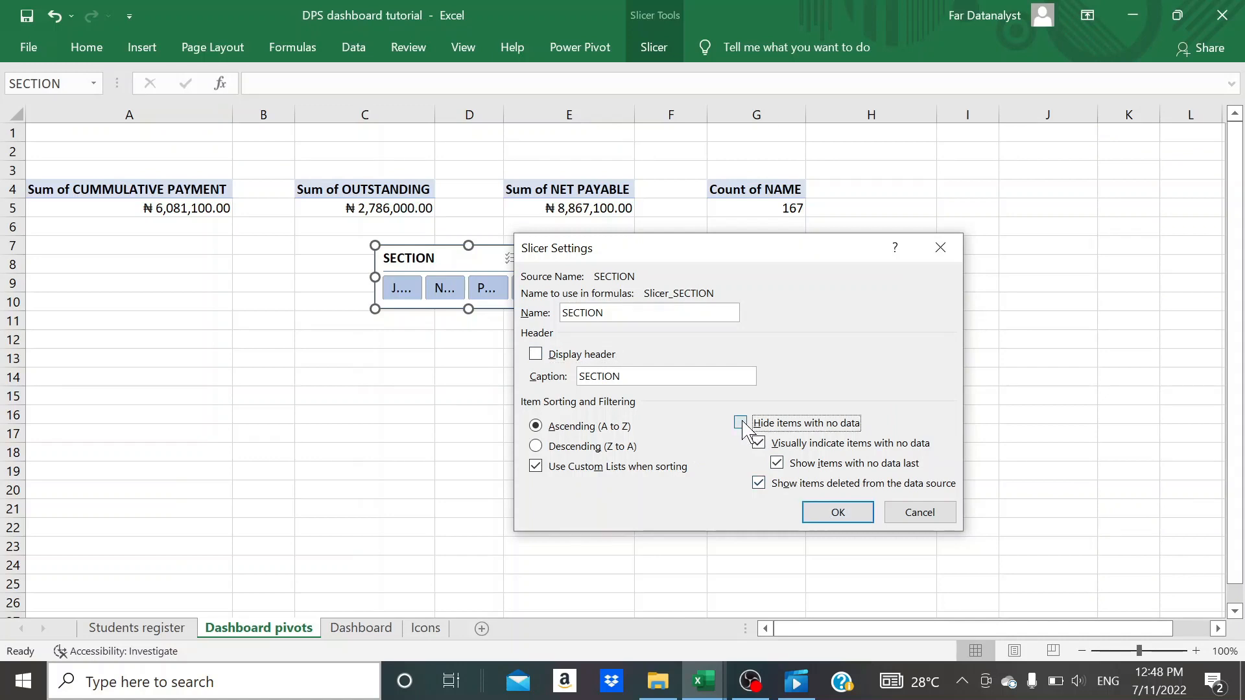
pyautogui.click(821, 522)
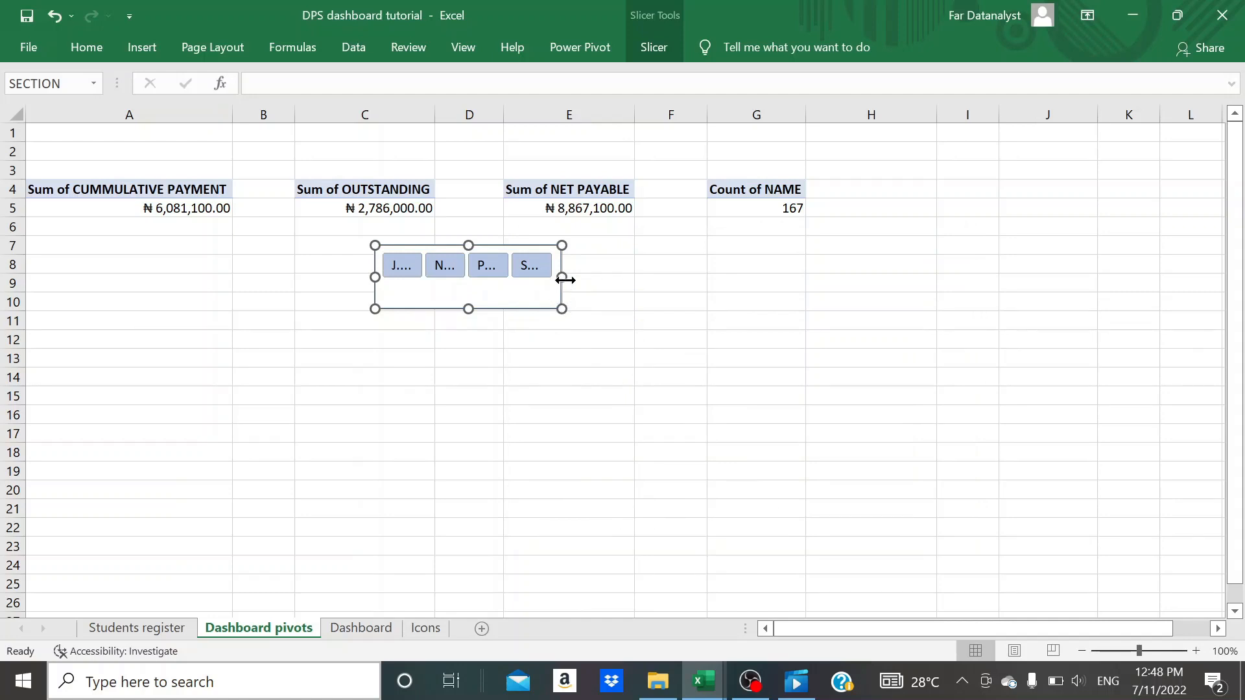
pyautogui.moveTo(584, 278); pyautogui.dragTo(691, 277)
pyautogui.moveTo(537, 307); pyautogui.dragTo(537, 293)
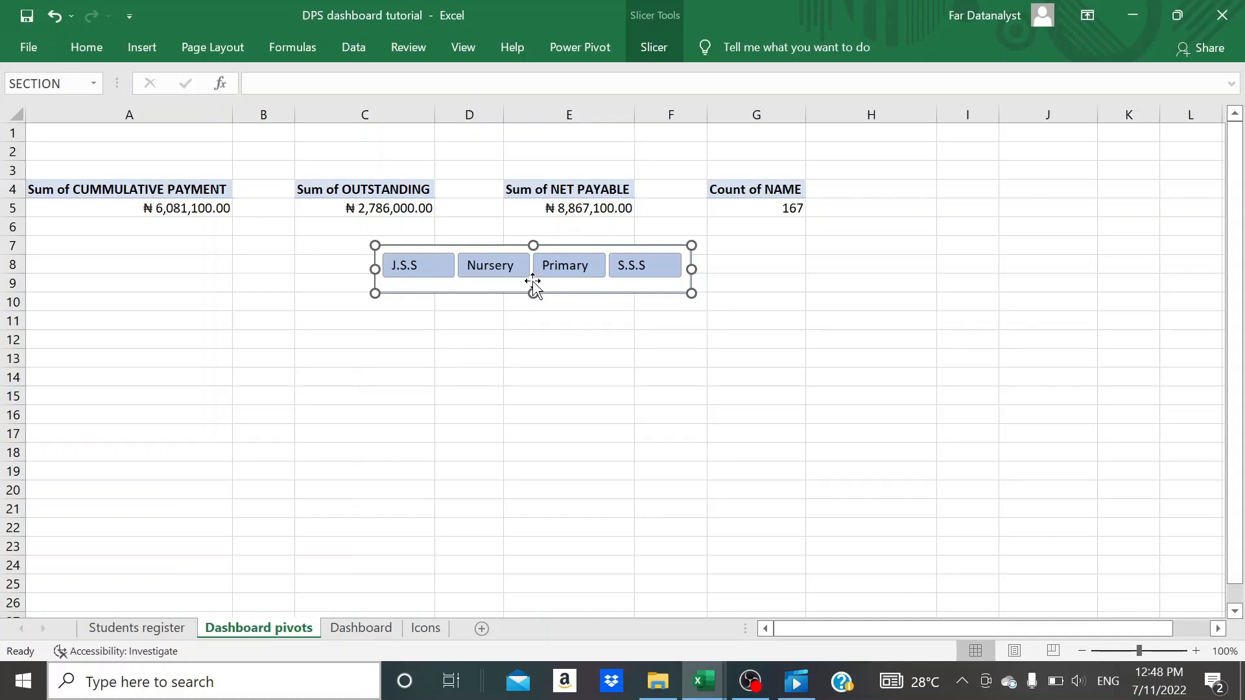
# - Cut the SECTION slicer from the Dashboard pivots sheet and paste it onto the Dashboard sheet
pyautogui.press('Delete')
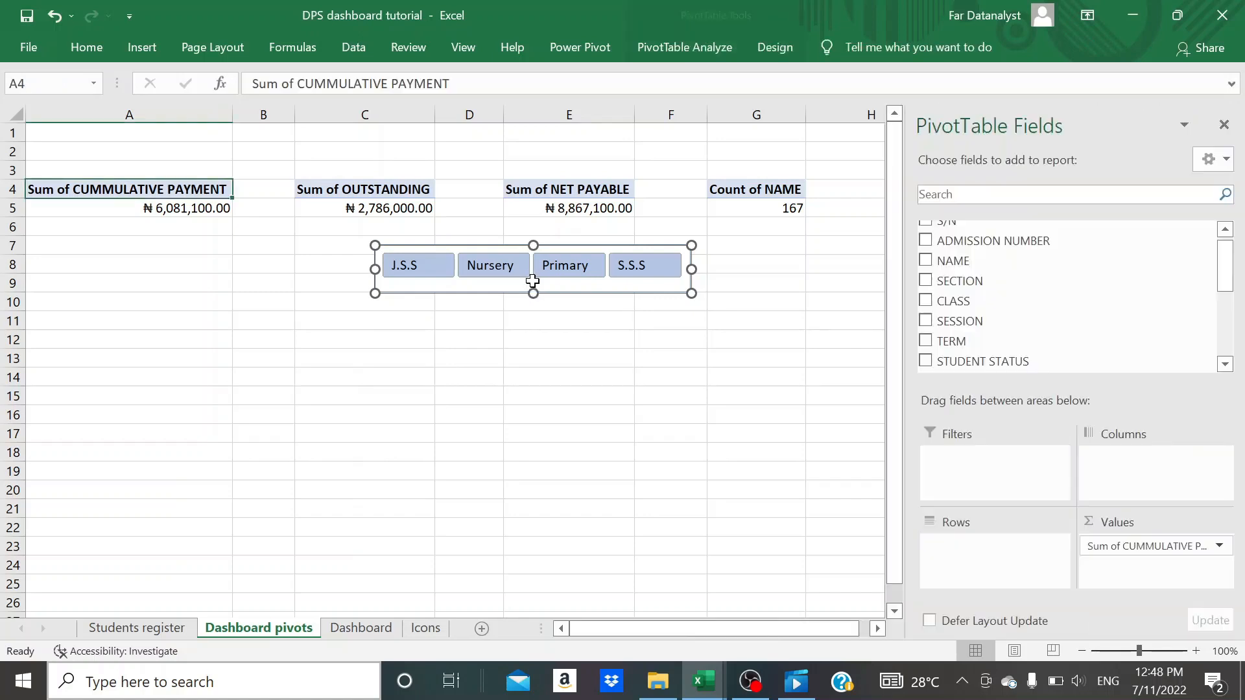
pyautogui.click(361, 628)
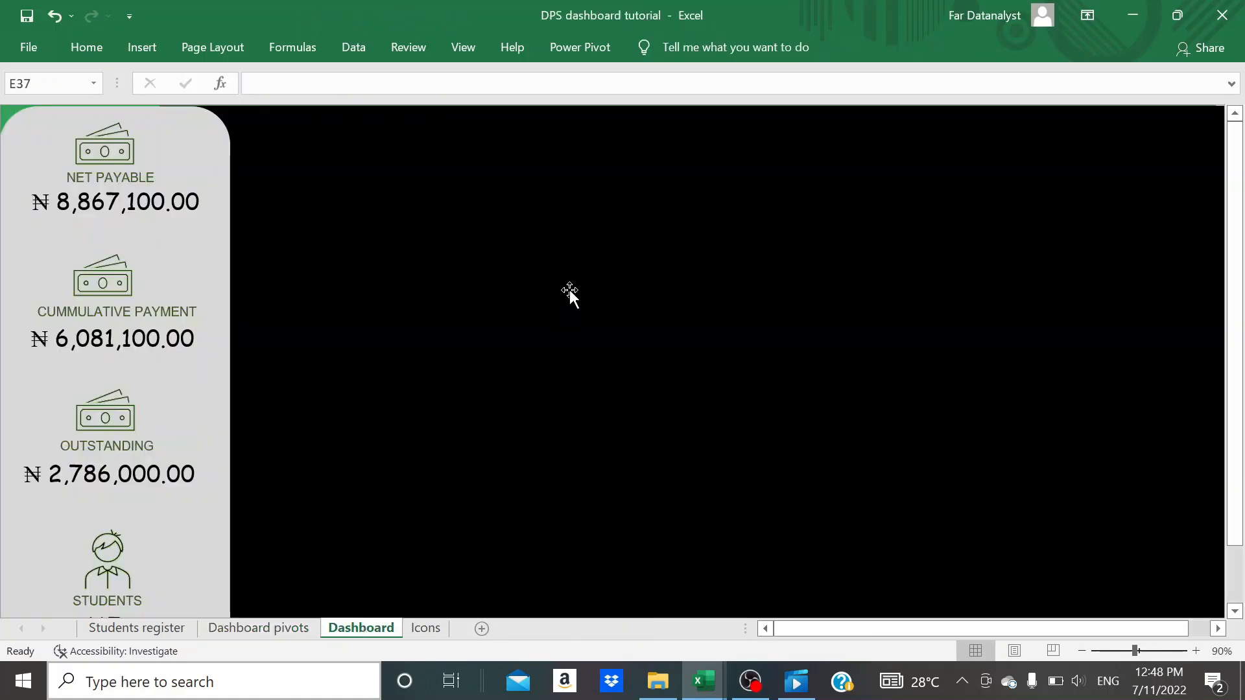
pyautogui.scroll(-6, 569, 292)
pyautogui.hotkey('ctrl', 'v')
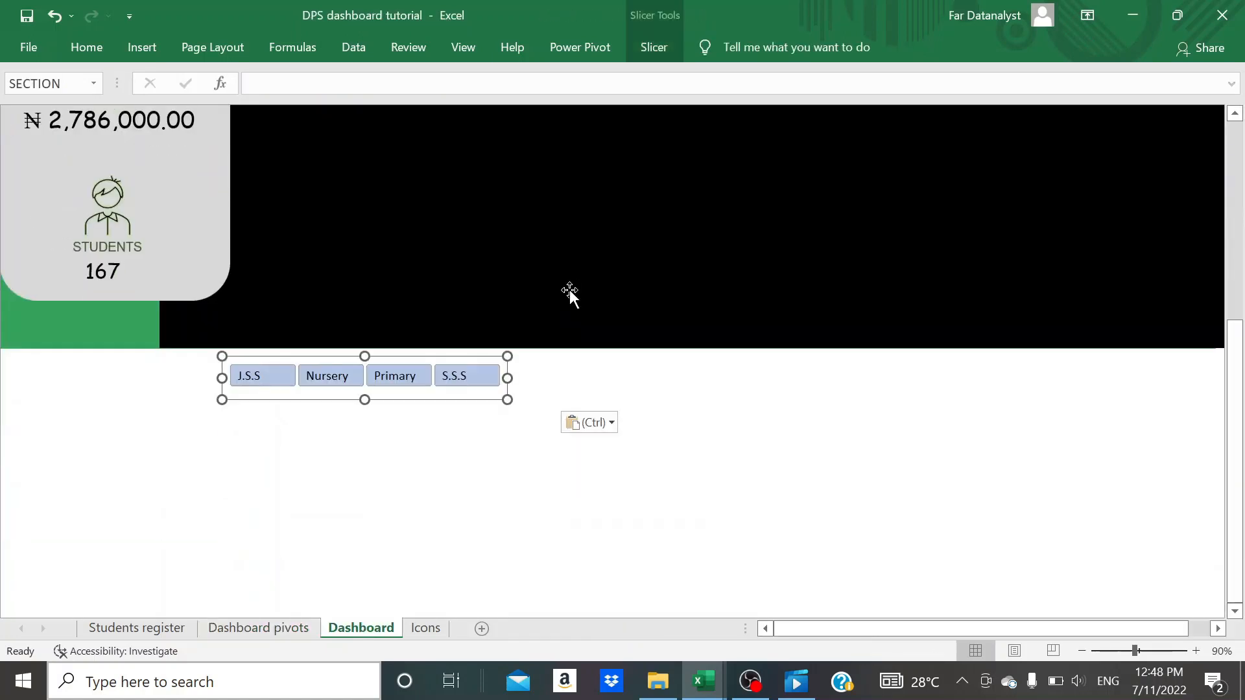
# - Place the SECTION slicer along the upper edge of the black area and size it to about 9.17 by 0.46 inches
pyautogui.moveTo(429, 384); pyautogui.dragTo(538, 186)
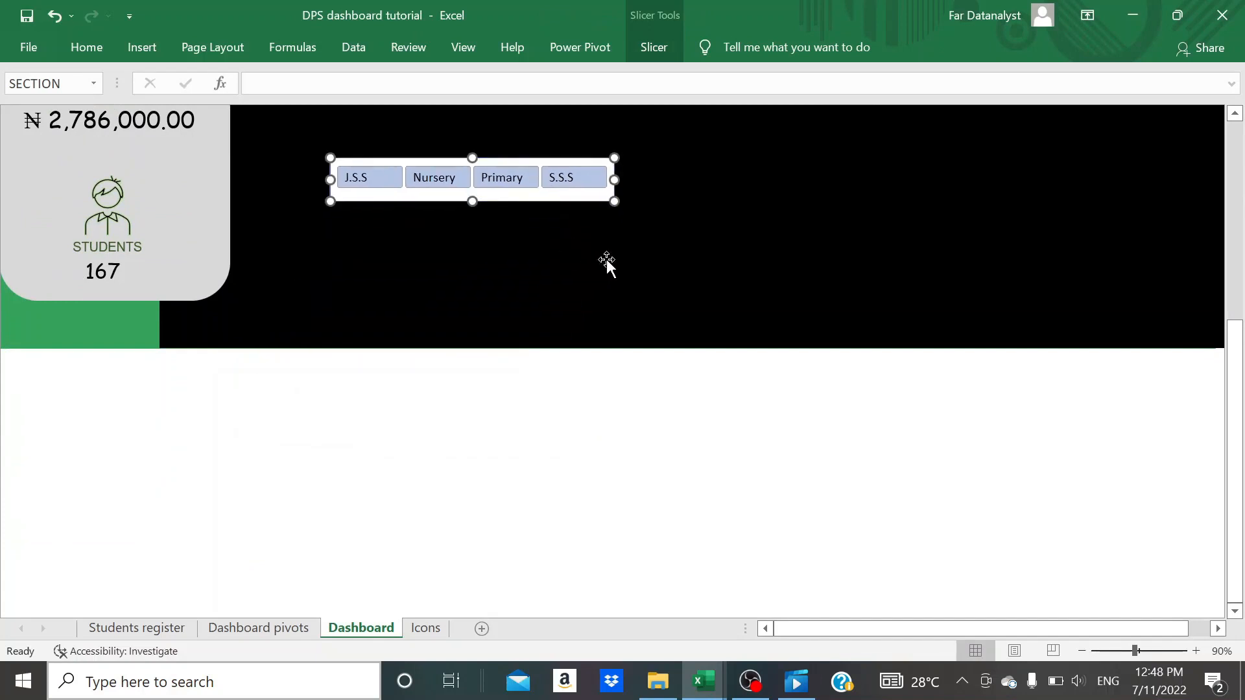
pyautogui.scroll(5, 1220, 415)
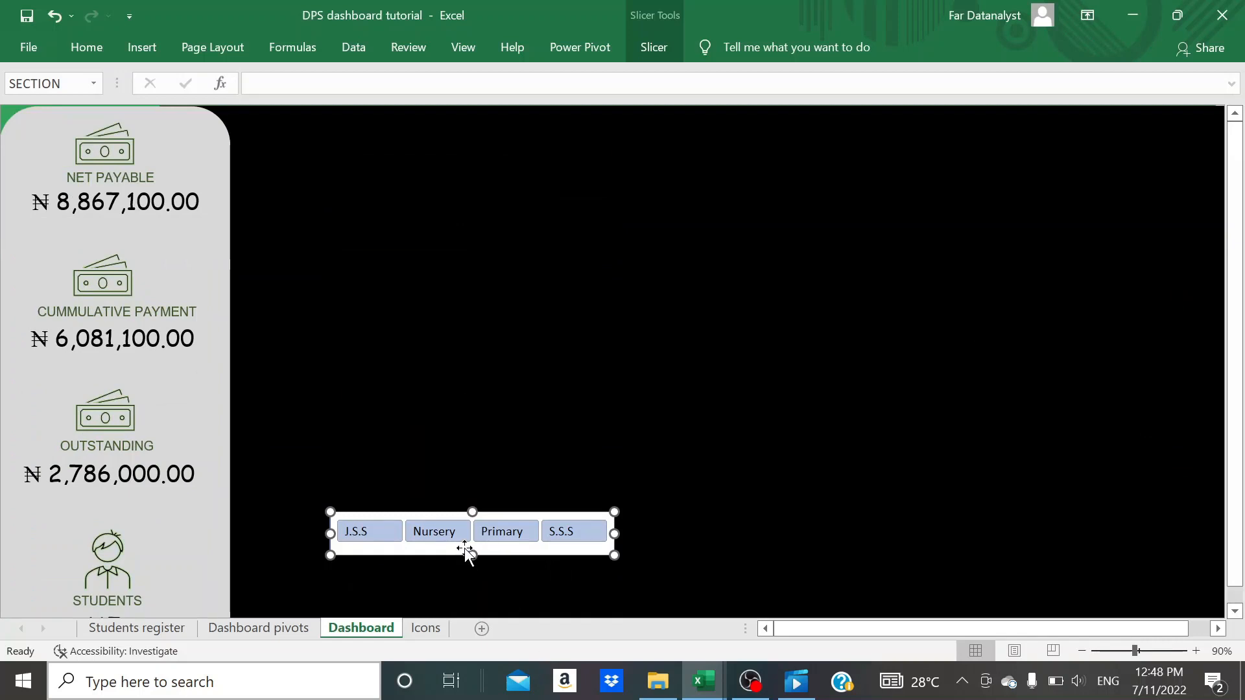
pyautogui.moveTo(465, 549); pyautogui.dragTo(384, 138)
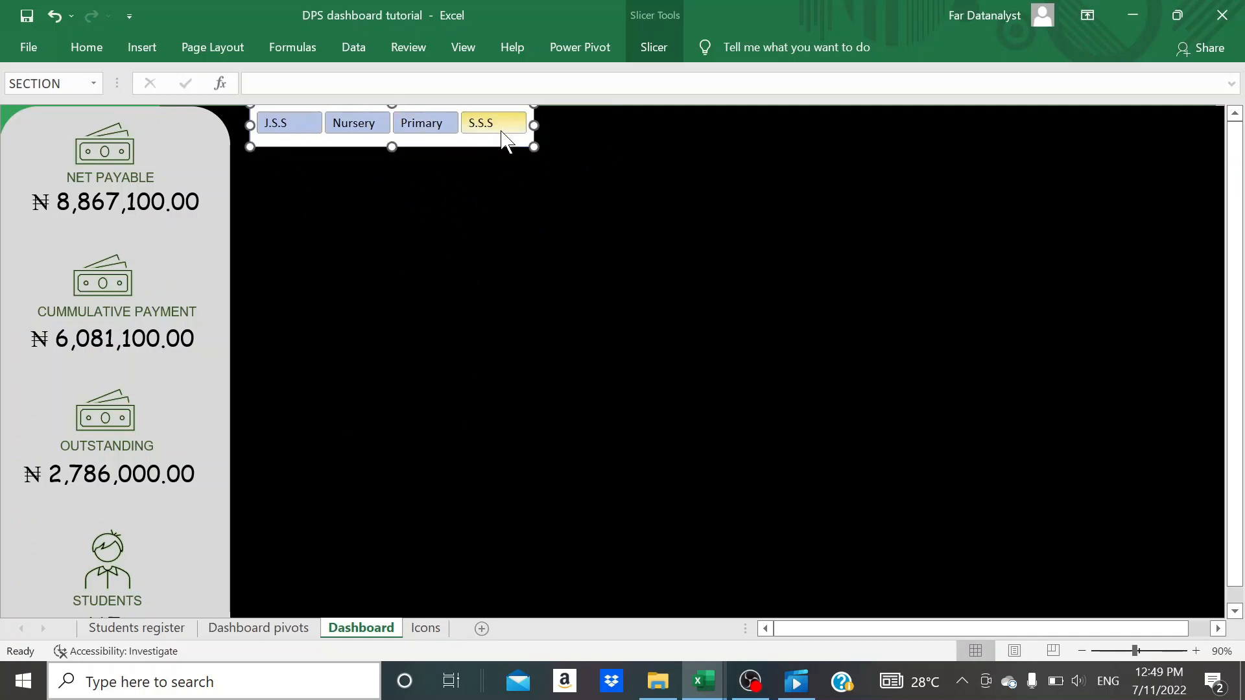
pyautogui.moveTo(540, 123); pyautogui.dragTo(1103, 125)
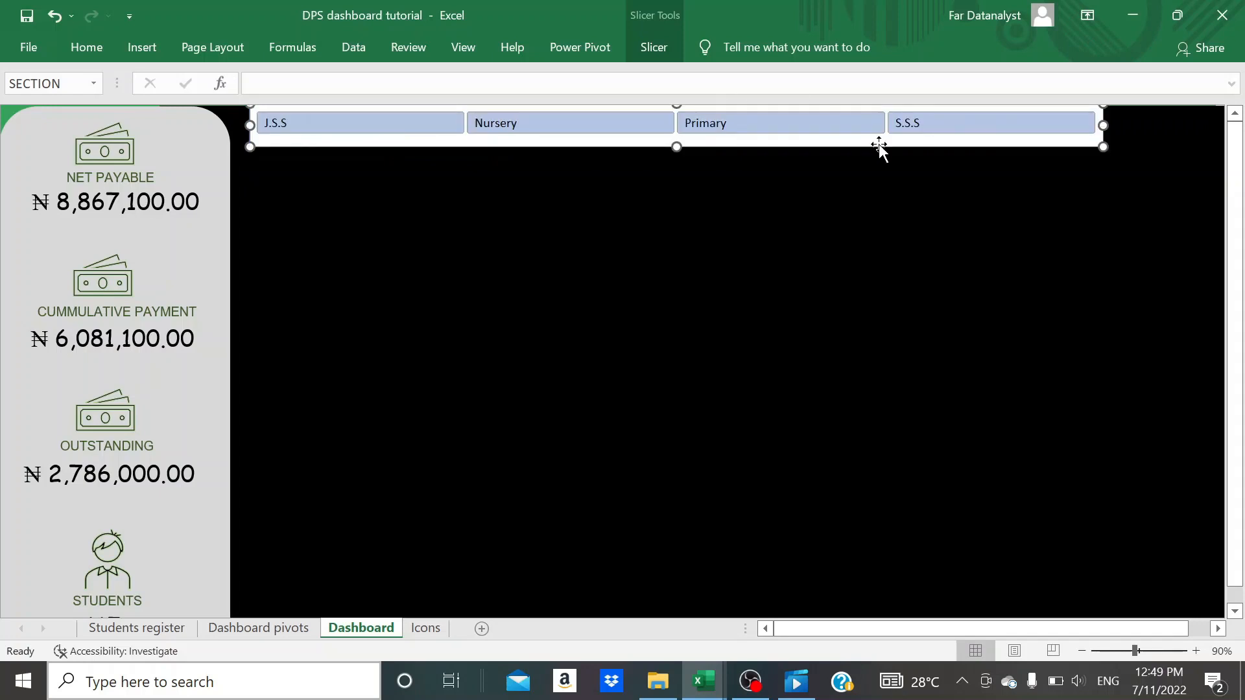
pyautogui.moveTo(763, 144); pyautogui.dragTo(771, 141)
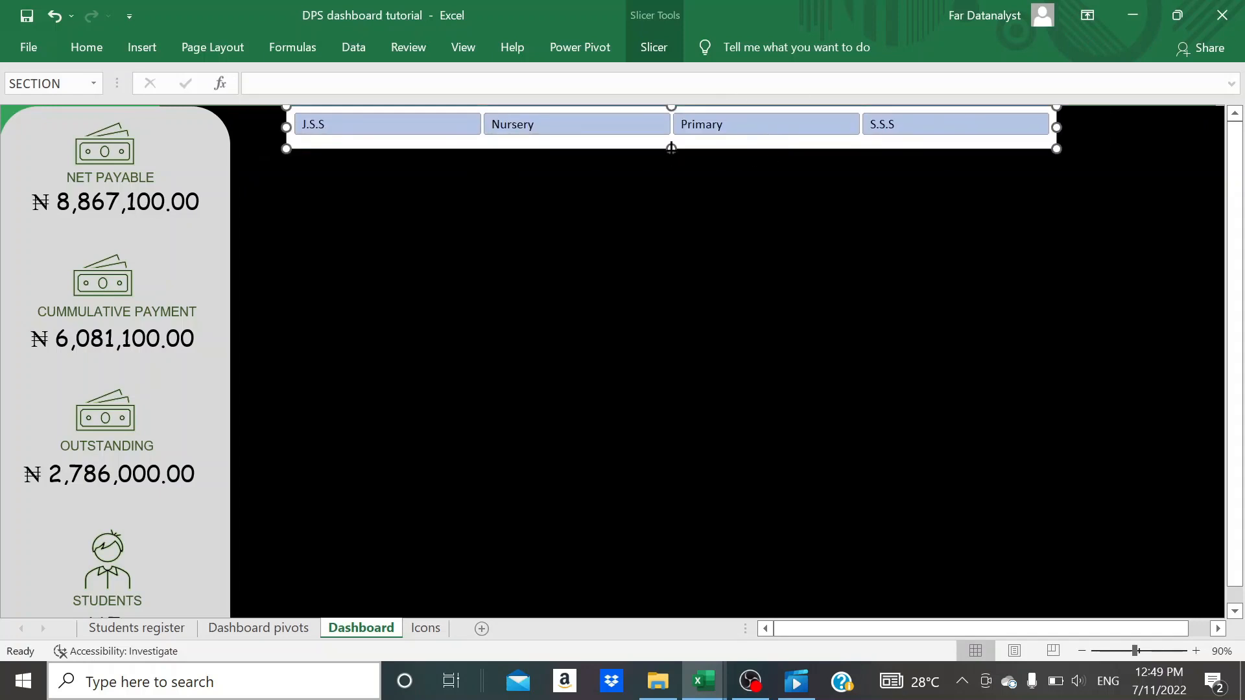
pyautogui.moveTo(669, 141); pyautogui.dragTo(669, 136)
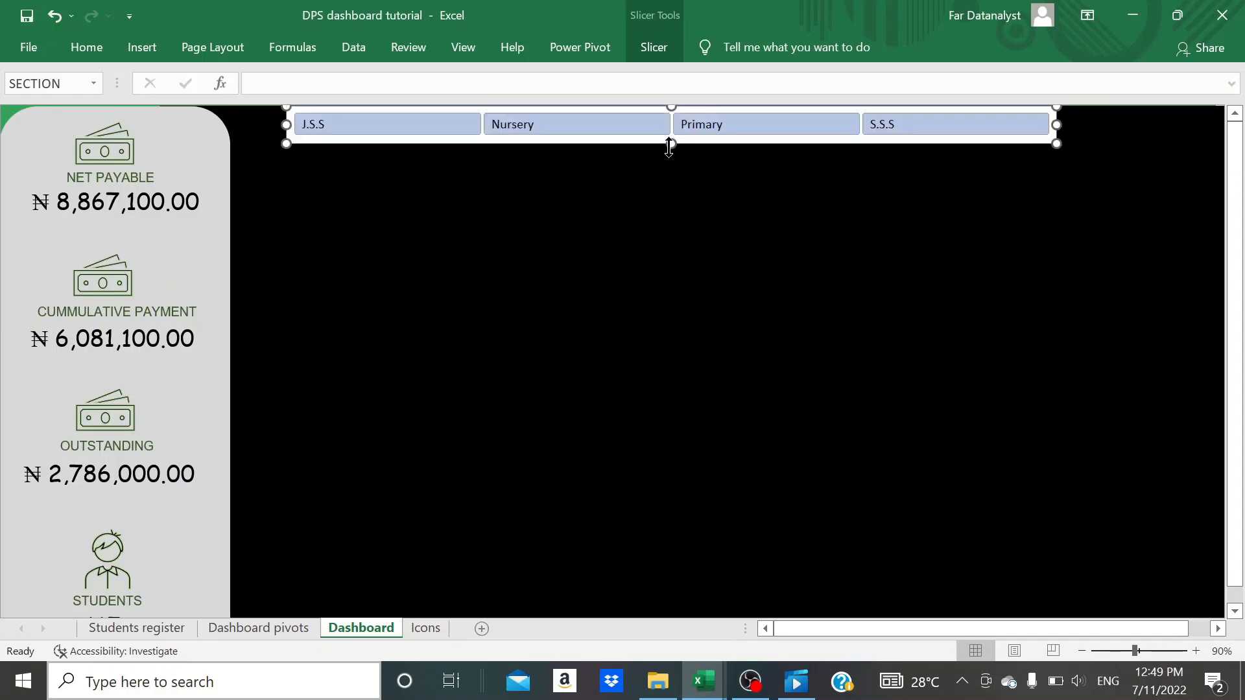
# - Start a new slicer style and give its Whole Slicer element a black fill
pyautogui.click(650, 48)
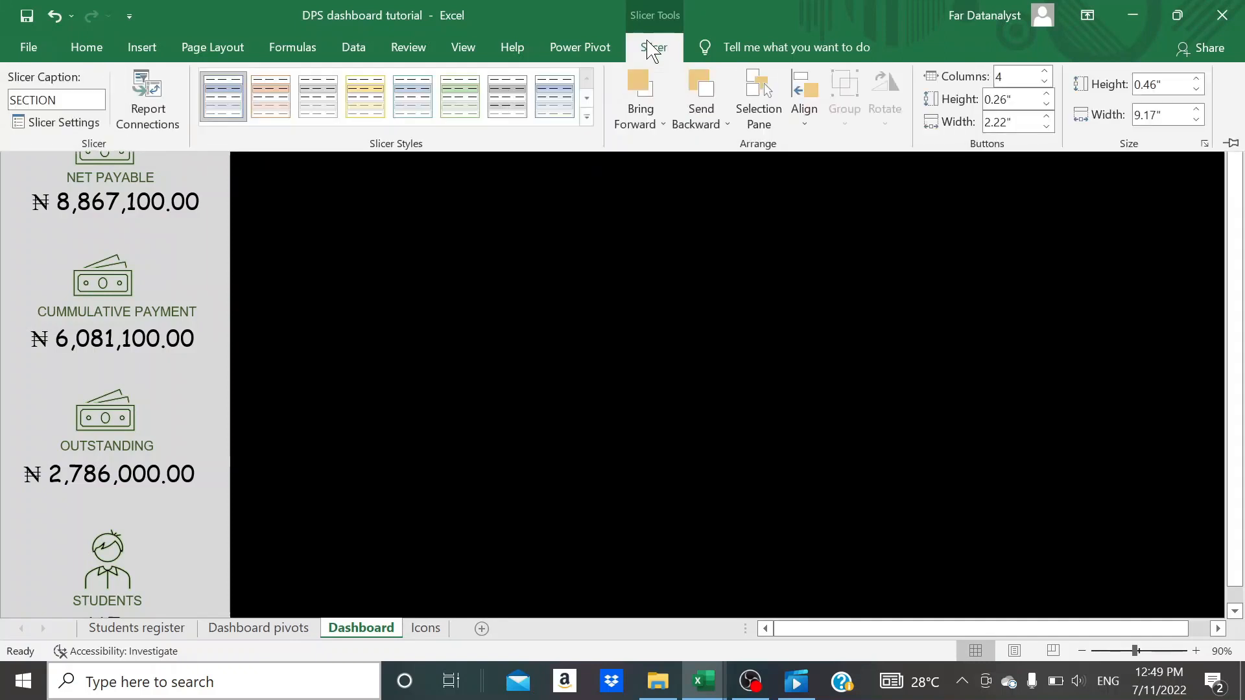
pyautogui.click(585, 118)
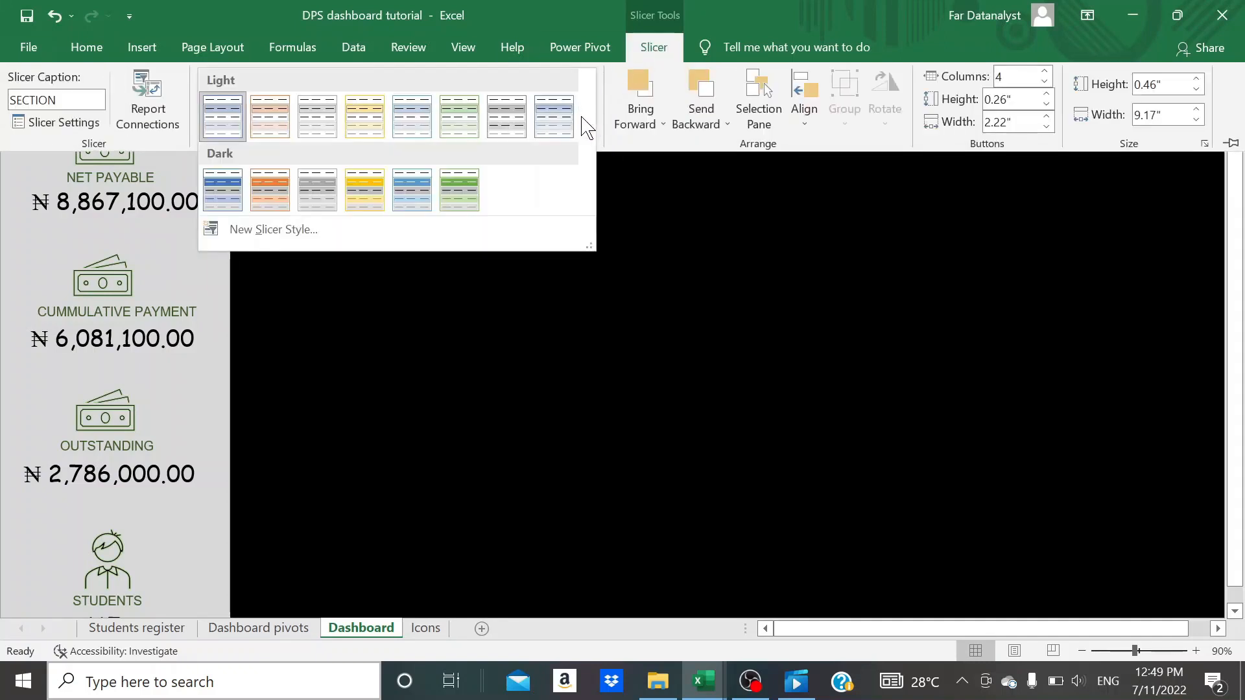
pyautogui.click(397, 231)
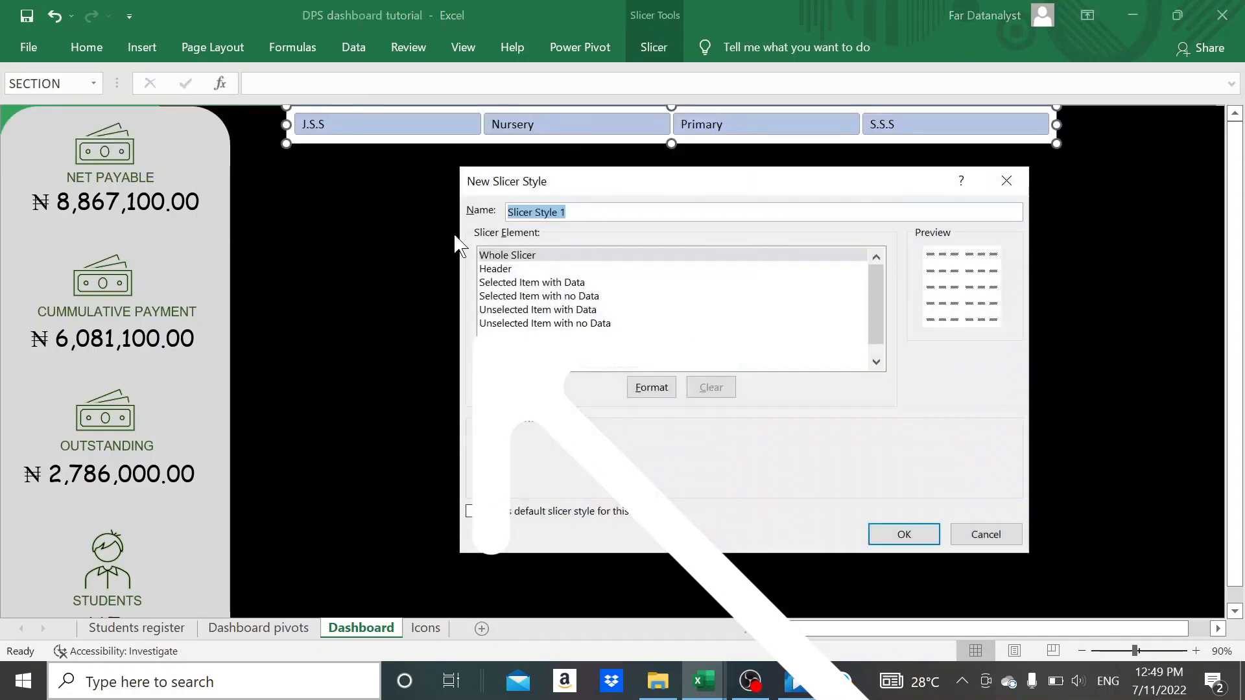
pyautogui.click(504, 256)
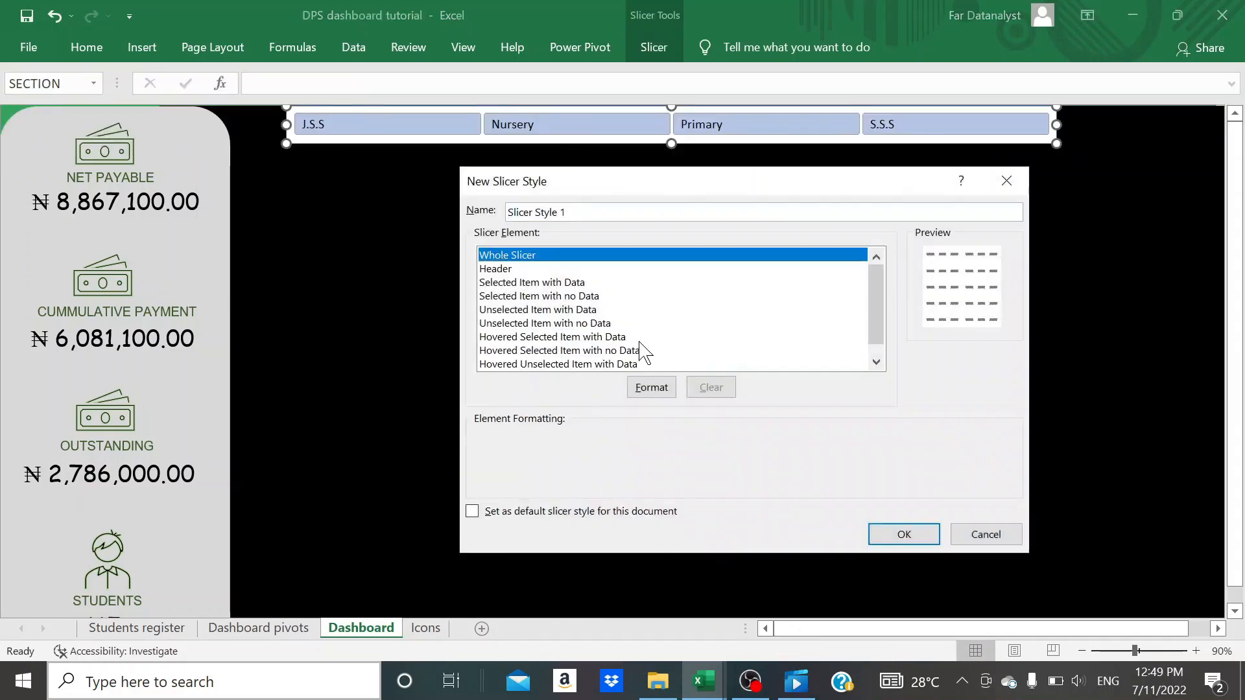
pyautogui.click(652, 388)
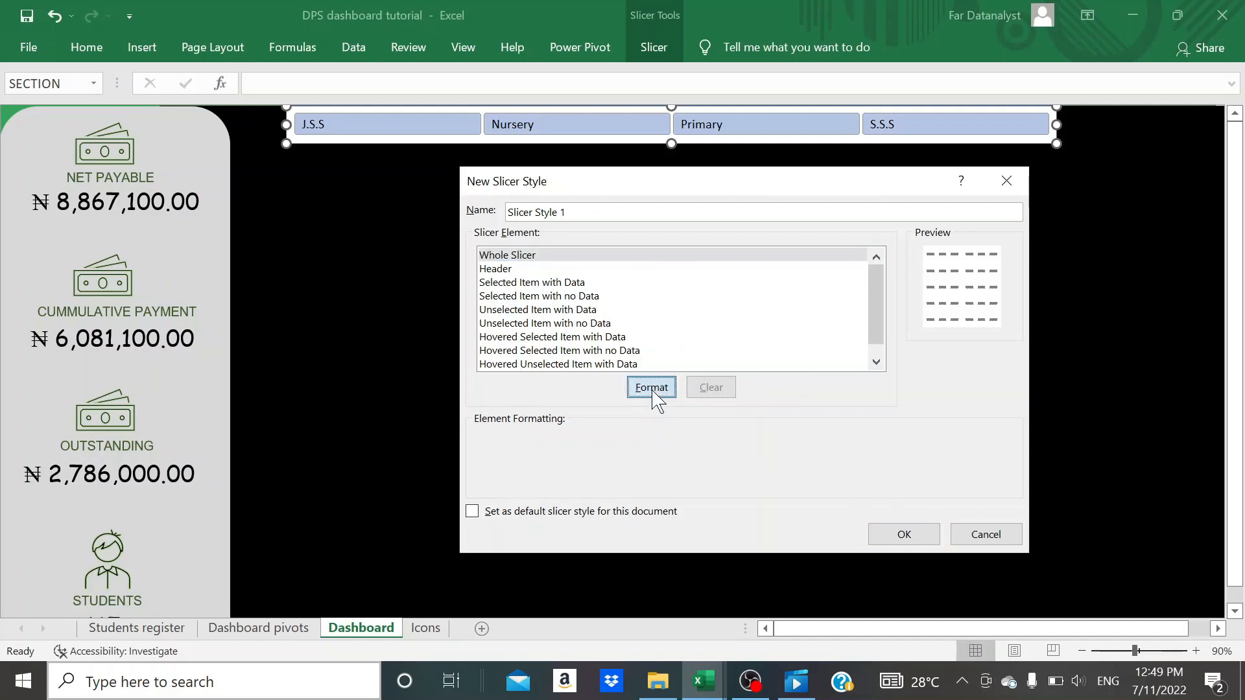
pyautogui.click(653, 391)
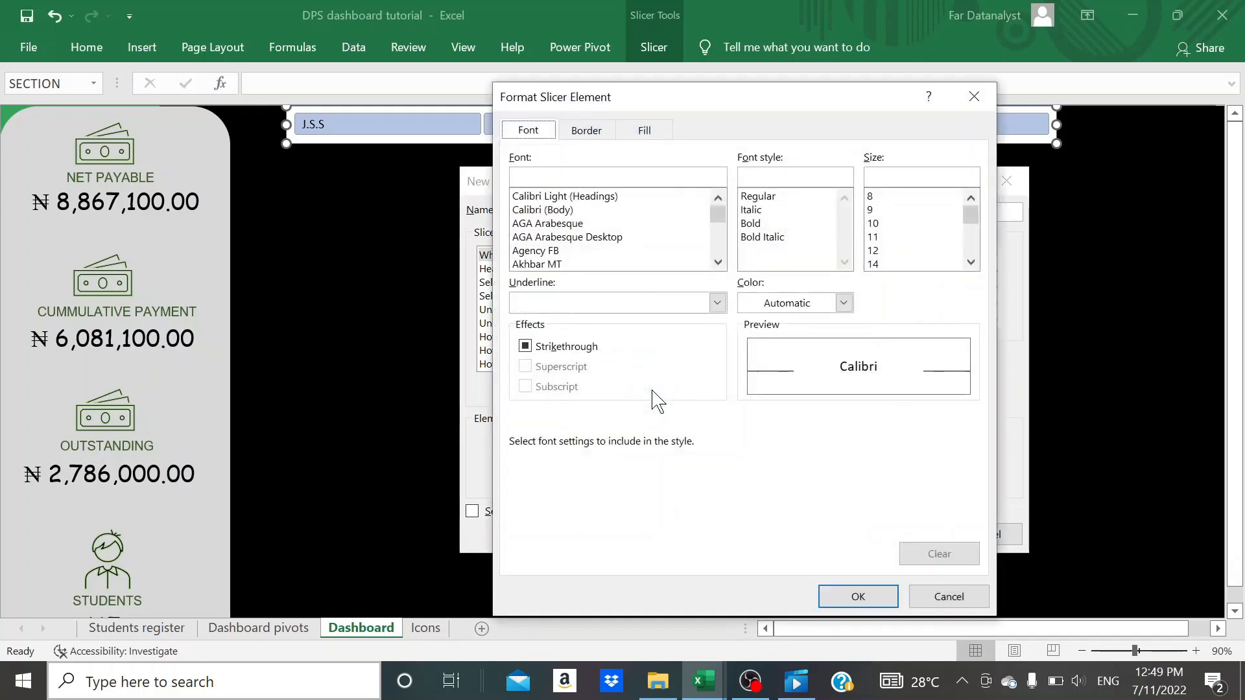
pyautogui.click(659, 132)
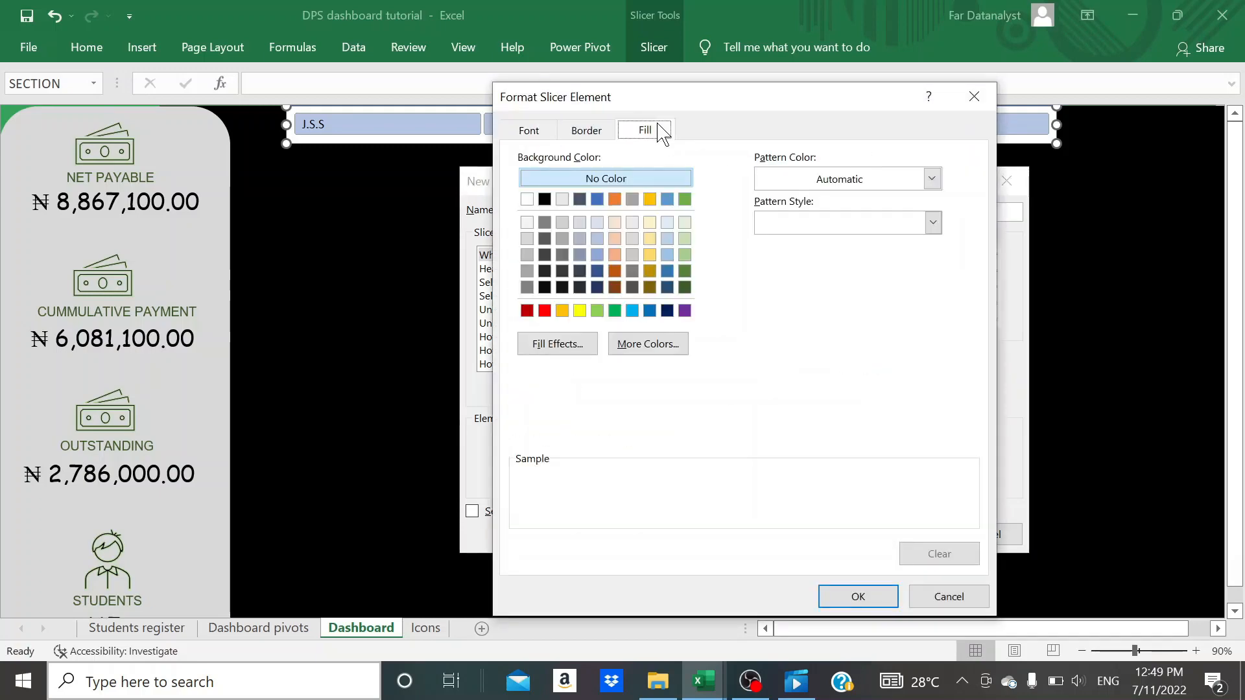
pyautogui.click(545, 199)
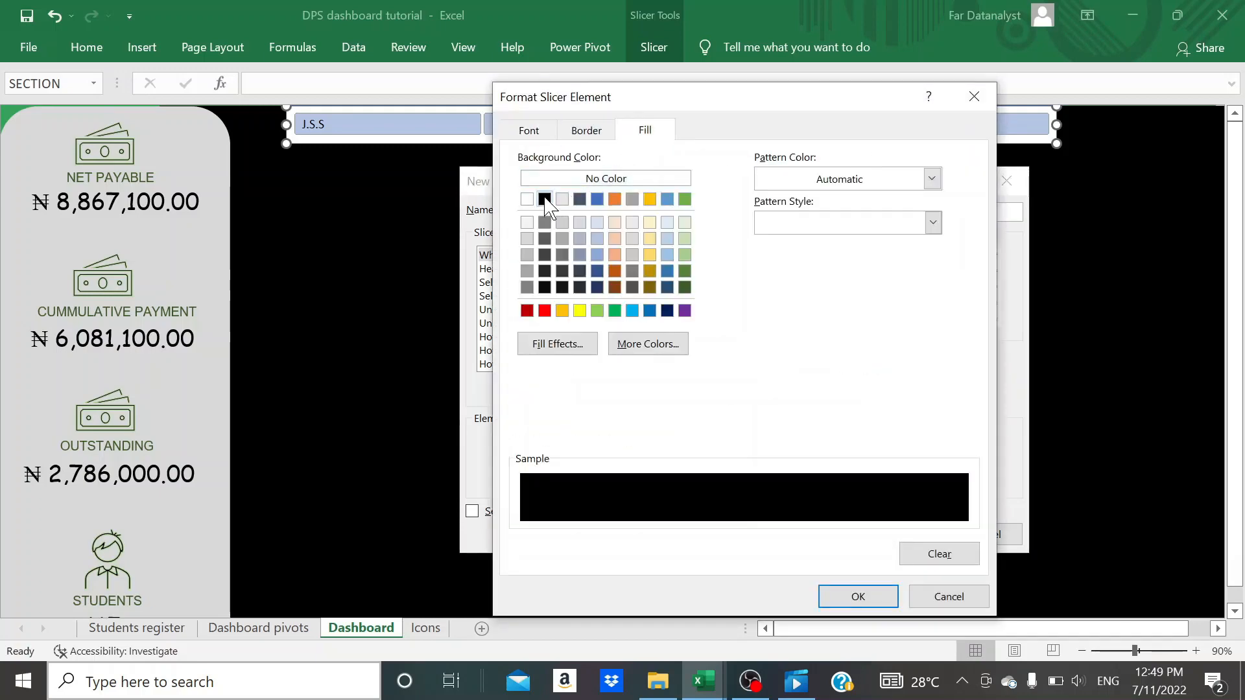
# - Set the Whole Slicer element's font color to white and apply its formatting
pyautogui.click(529, 131)
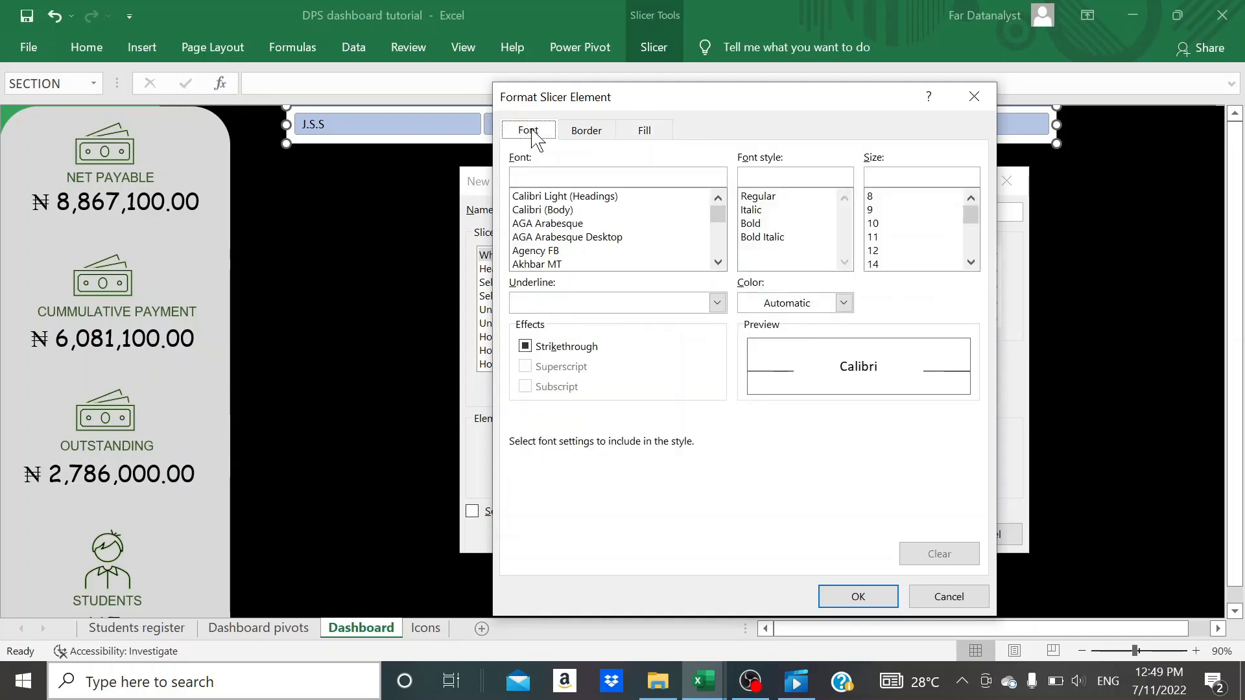
pyautogui.click(843, 303)
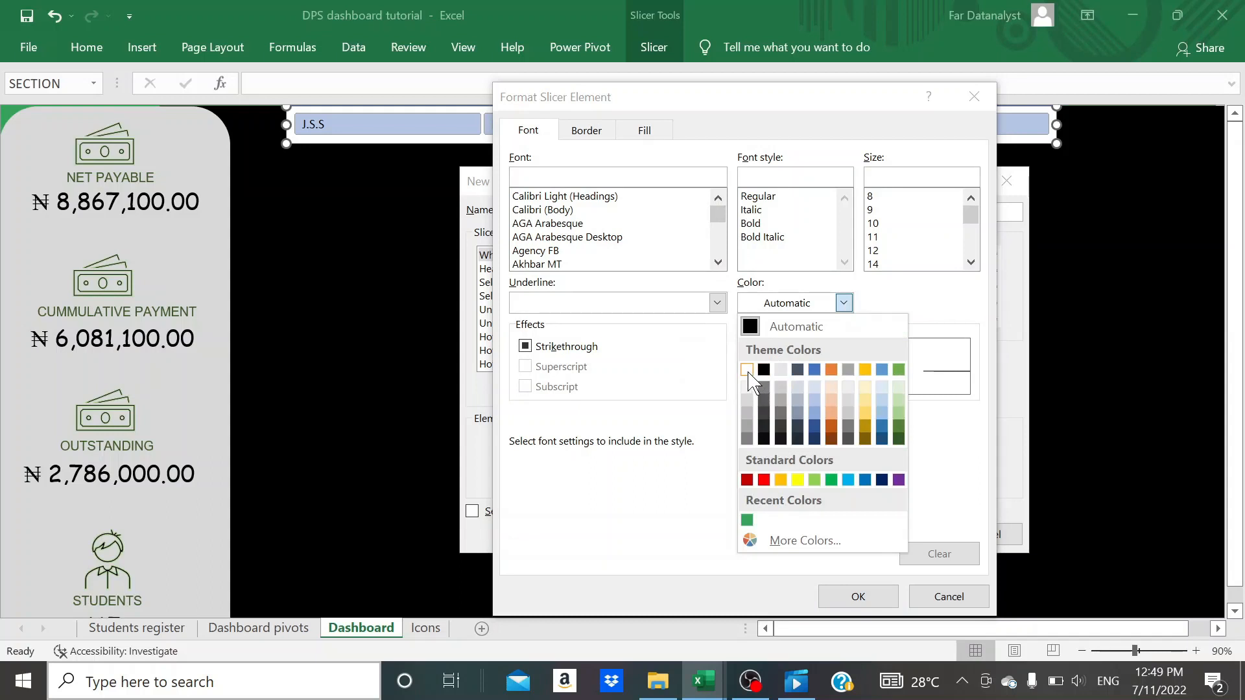
pyautogui.click(747, 369)
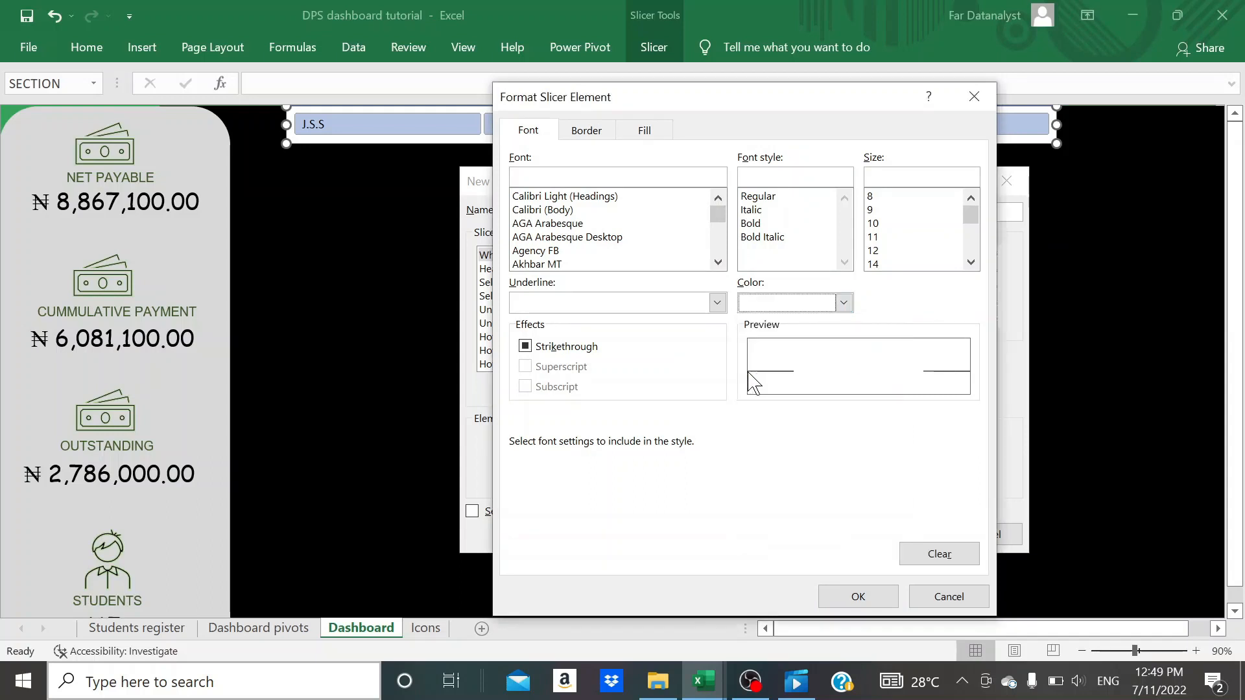
pyautogui.click(857, 596)
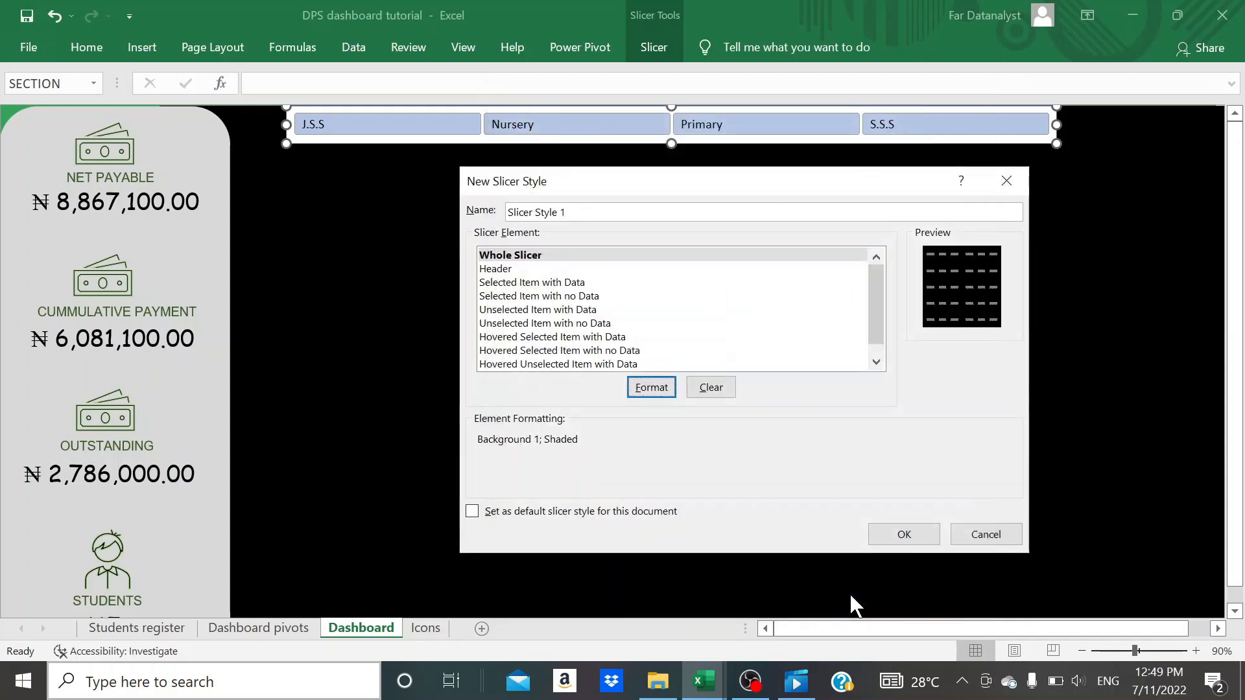
# - Give the style's Selected Item with Data element the darkest blue-gray theme fill
pyautogui.click(538, 283)
pyautogui.click(655, 392)
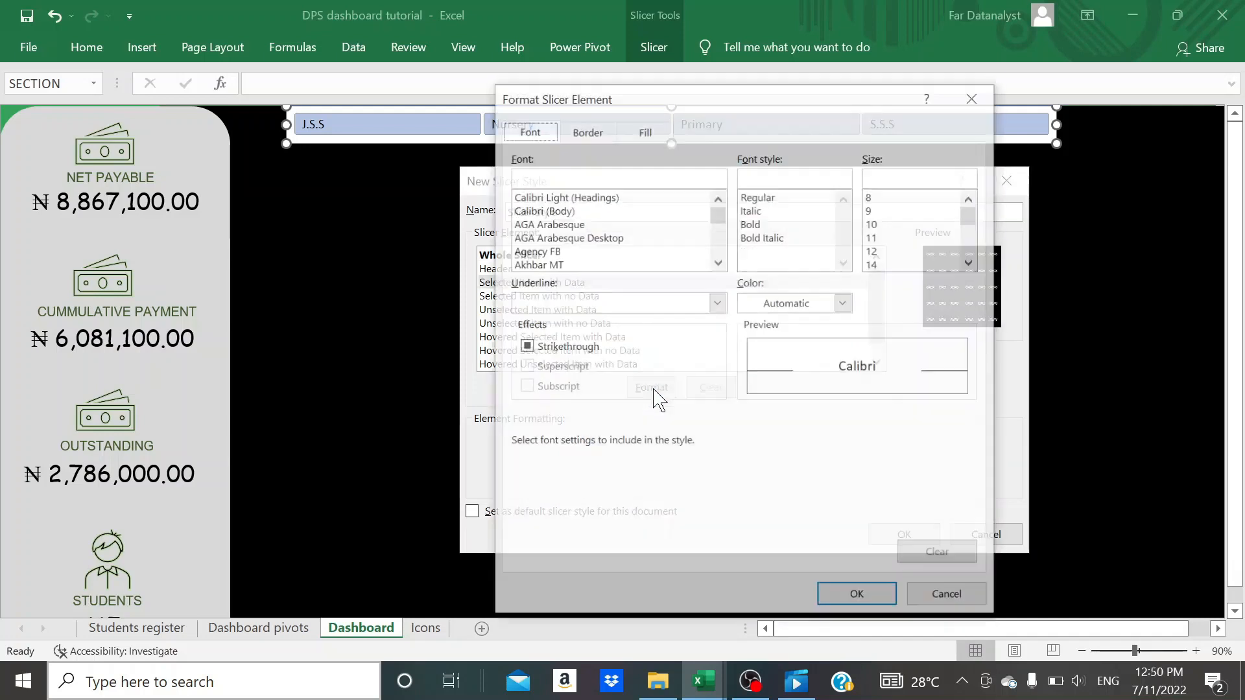
pyautogui.click(642, 136)
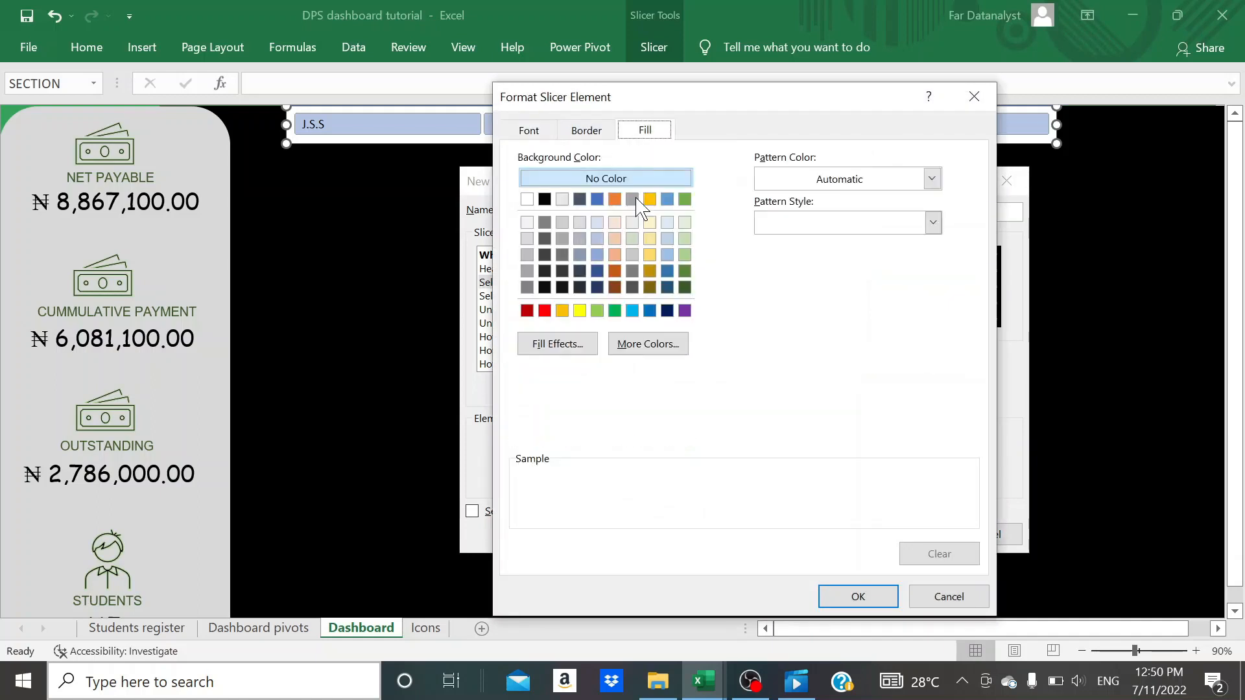
pyautogui.click(580, 287)
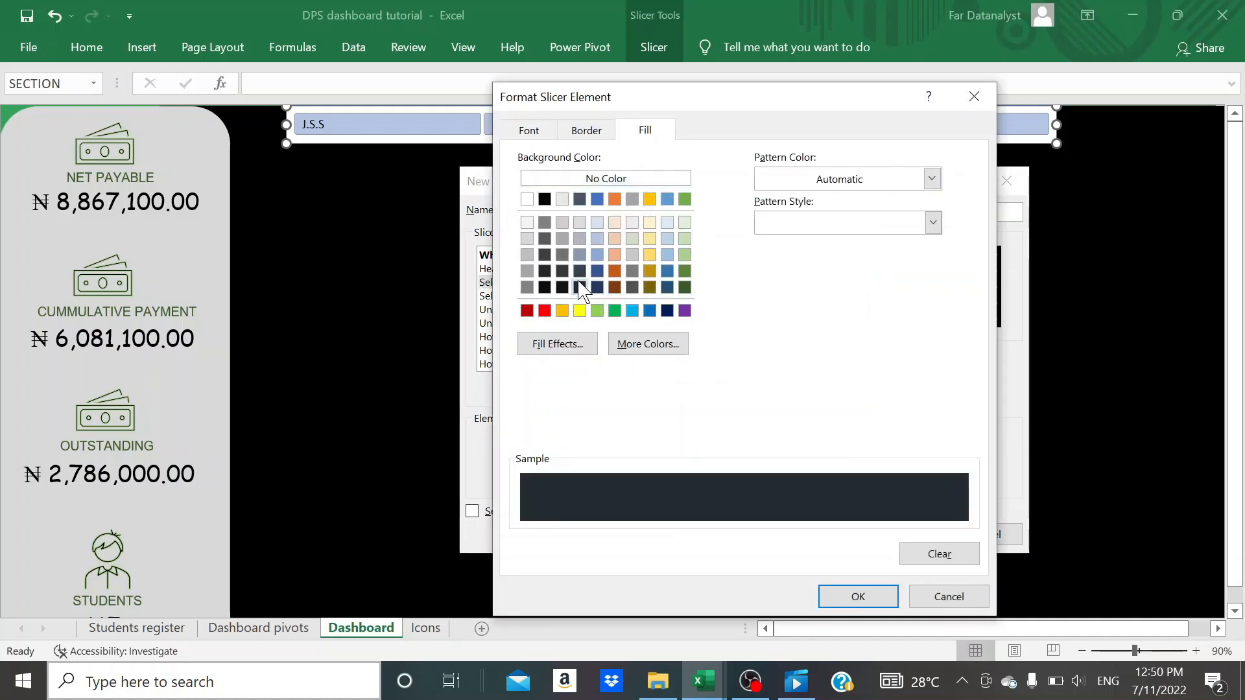
pyautogui.click(563, 287)
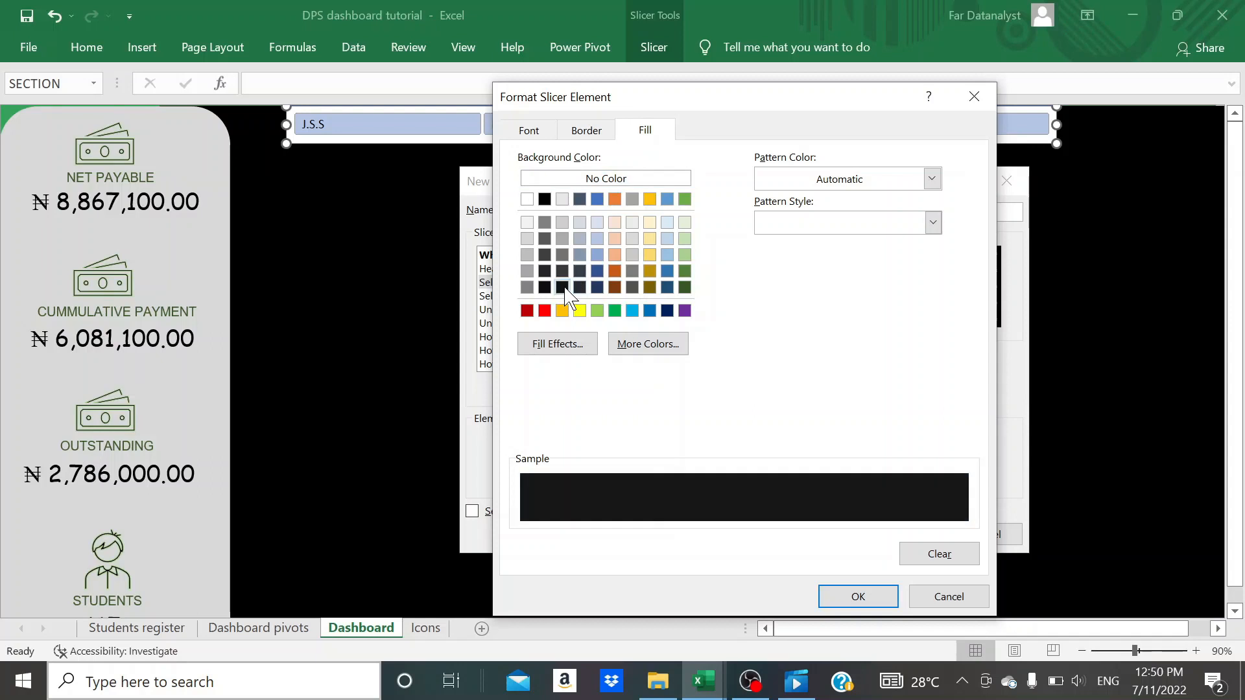
pyautogui.click(581, 289)
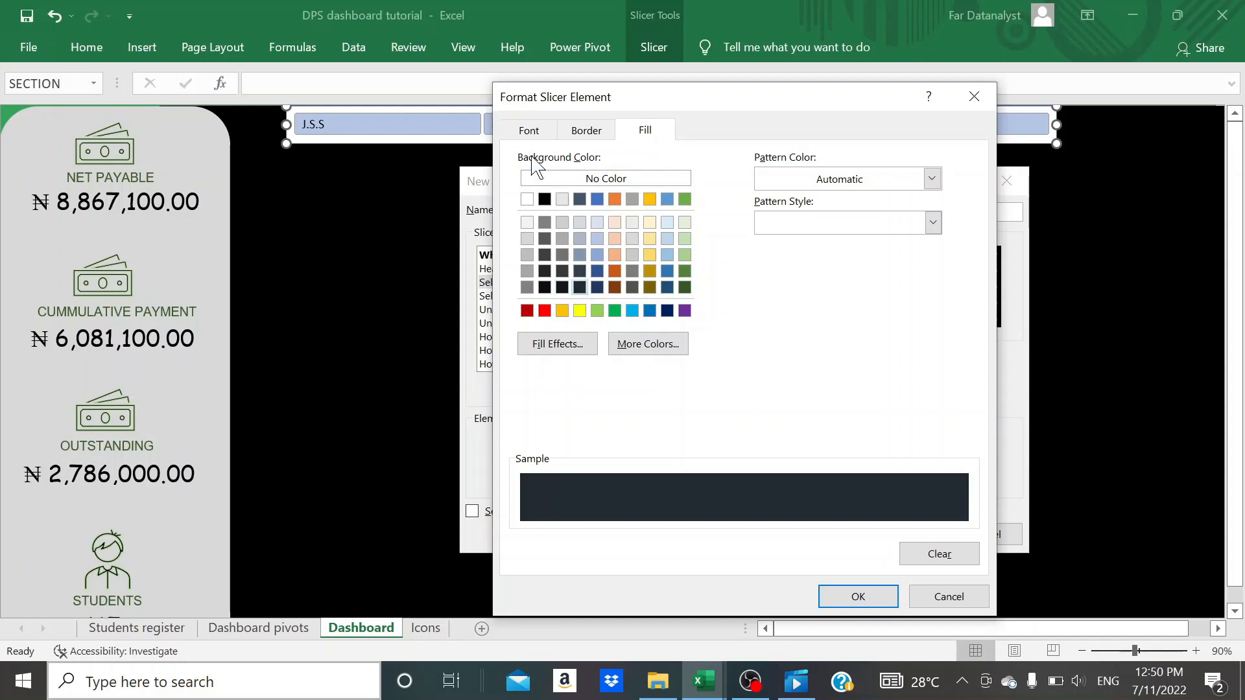
# - Set the Selected Item with Data element's font color to White, Background 1, Darker 5% and apply its formatting
pyautogui.click(527, 131)
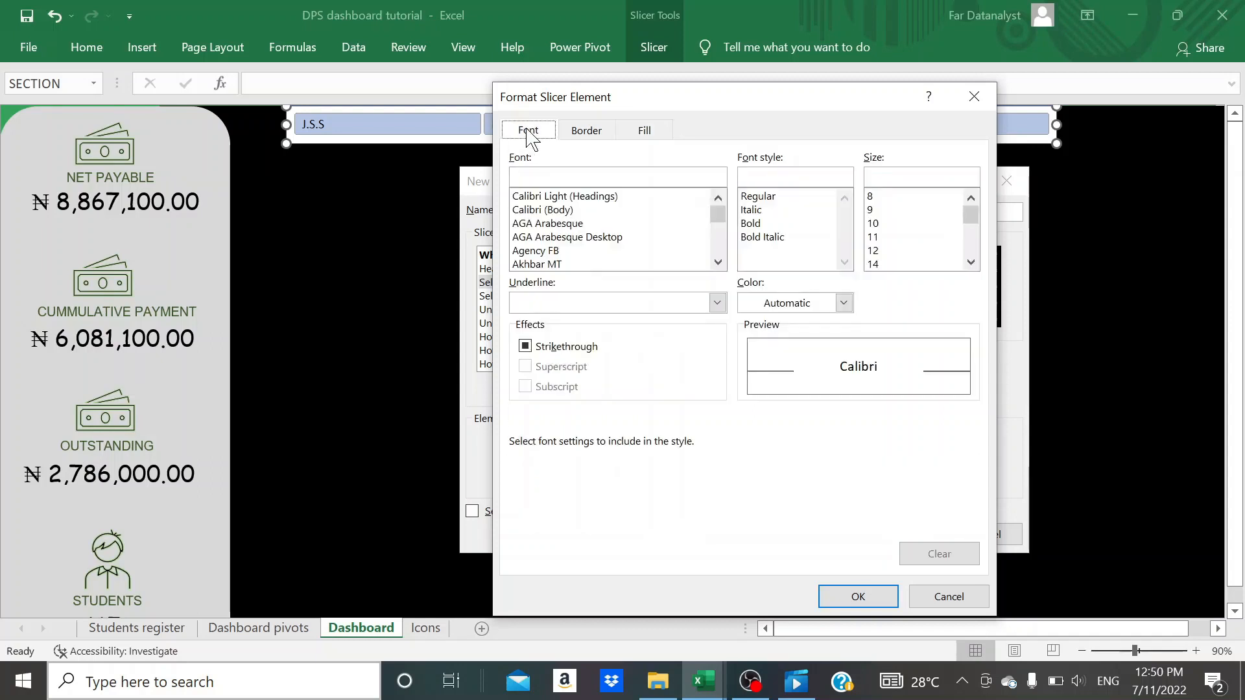
pyautogui.click(843, 302)
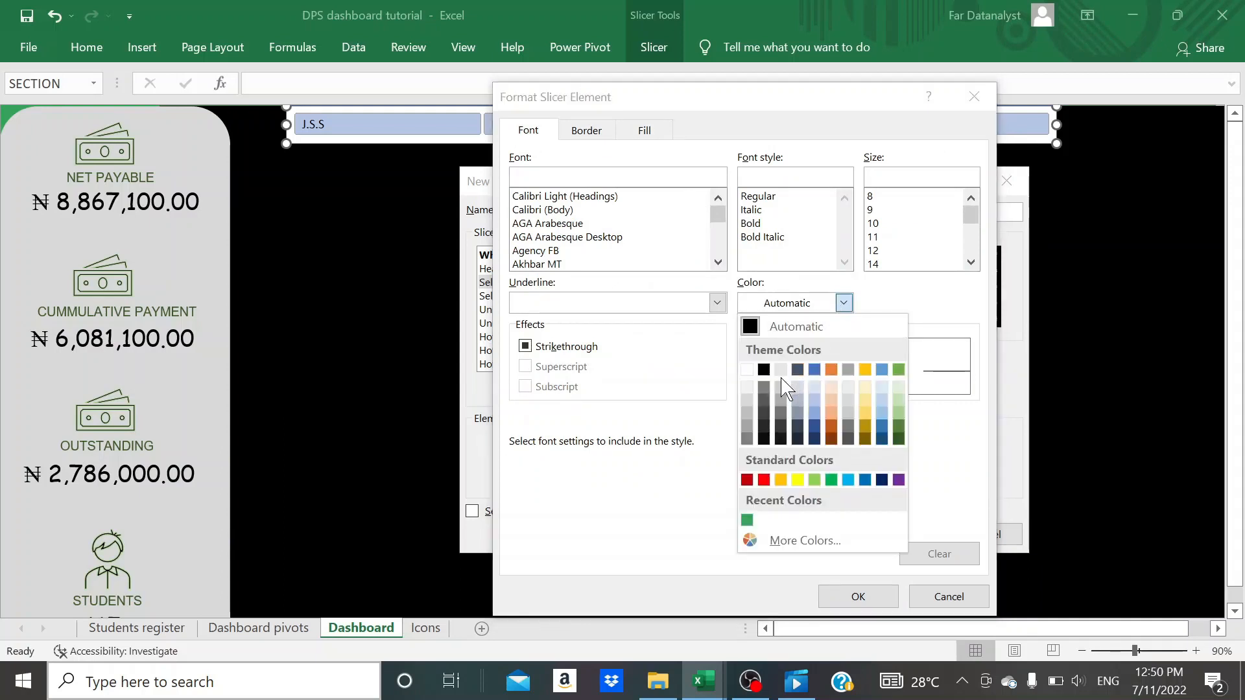
pyautogui.click(746, 389)
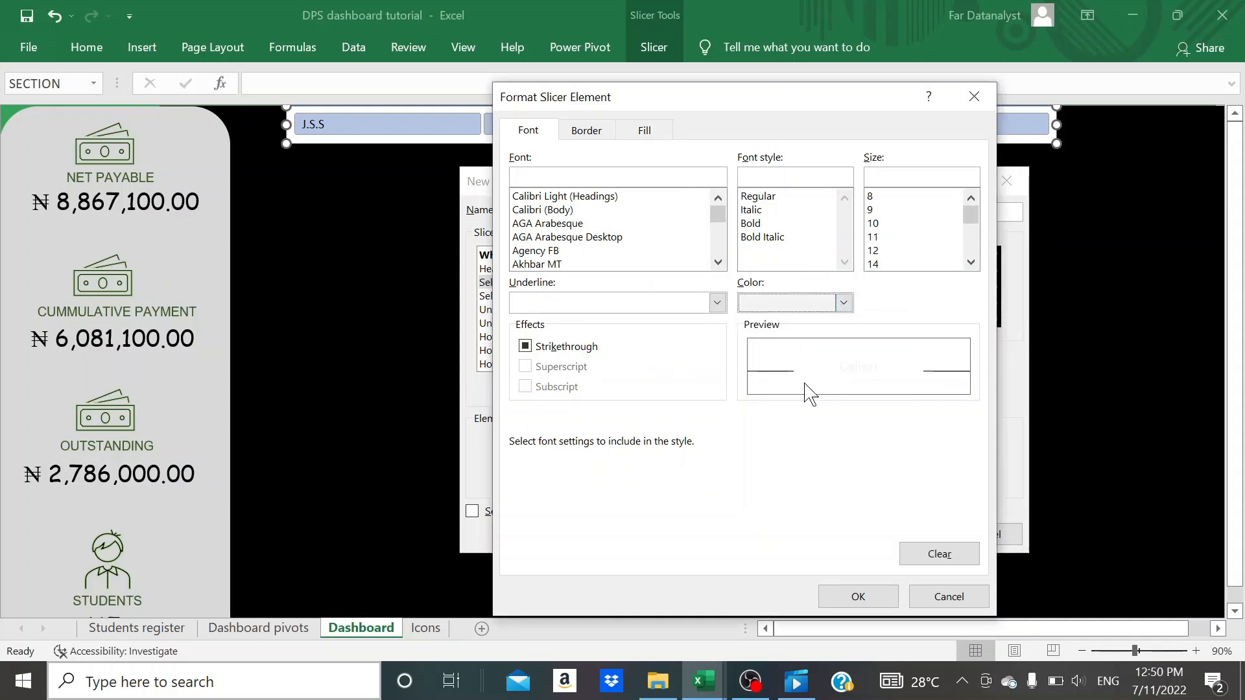
pyautogui.click(857, 597)
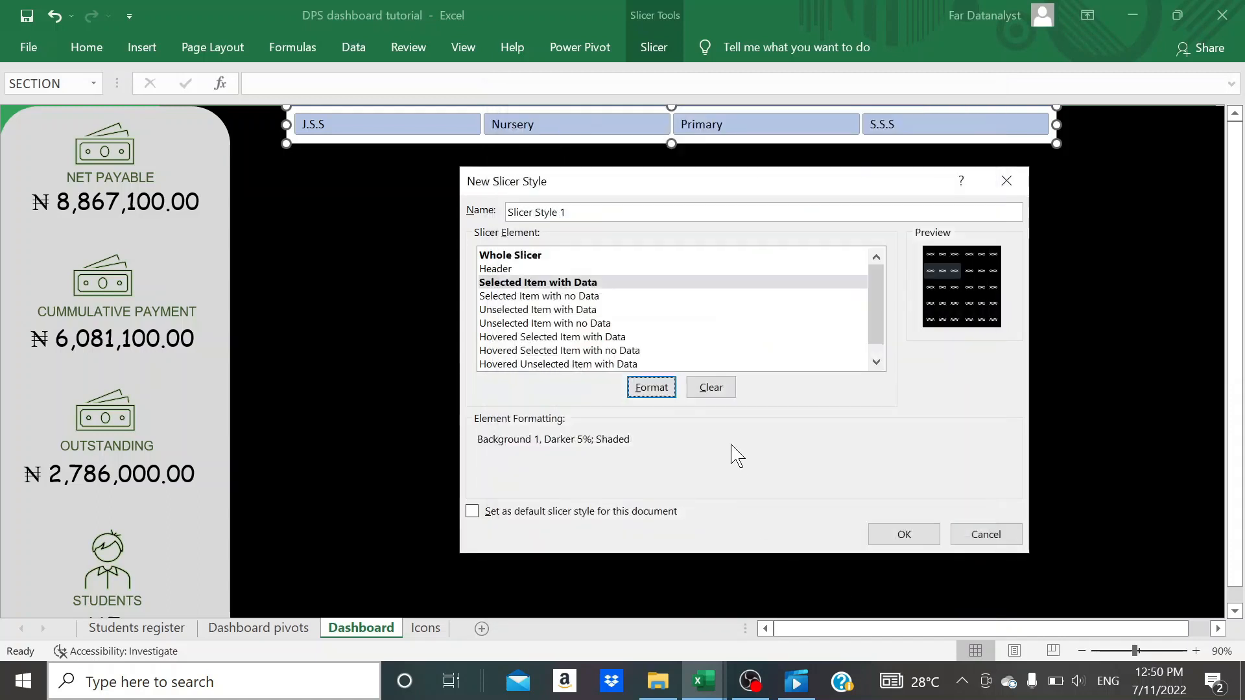
# - Finish the new slicer style and apply Slicer Style 1 to the SECTION slicer
pyautogui.click(904, 535)
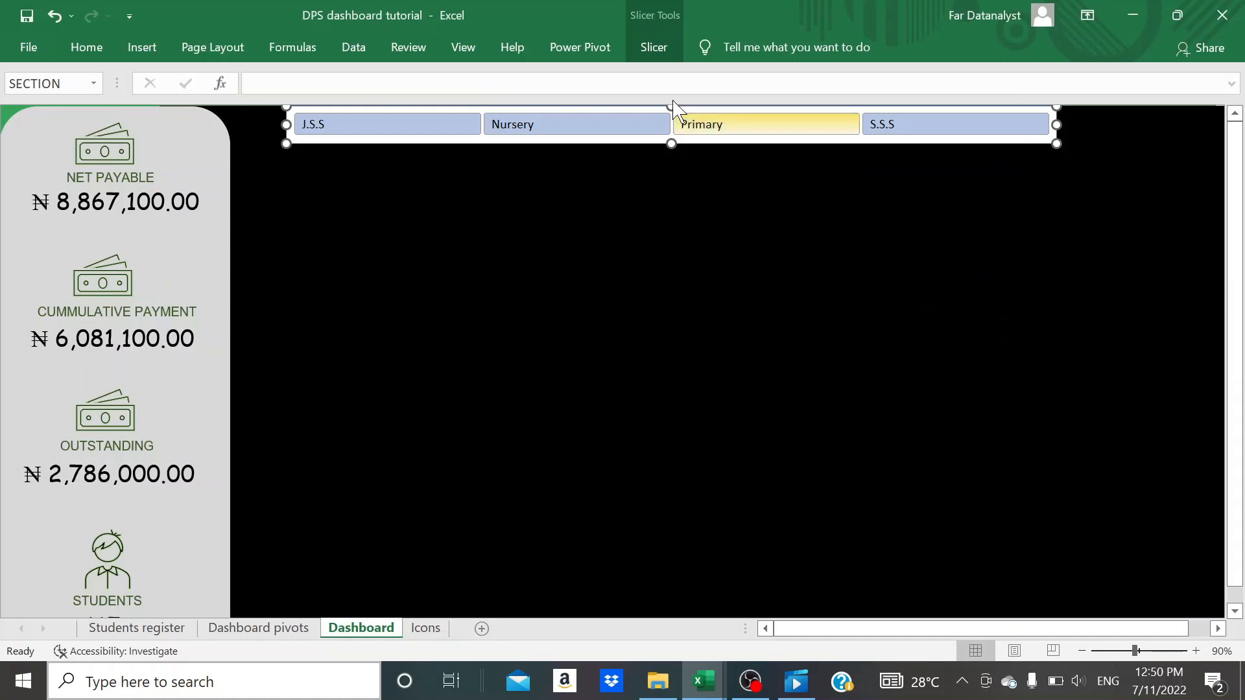
pyautogui.click(642, 46)
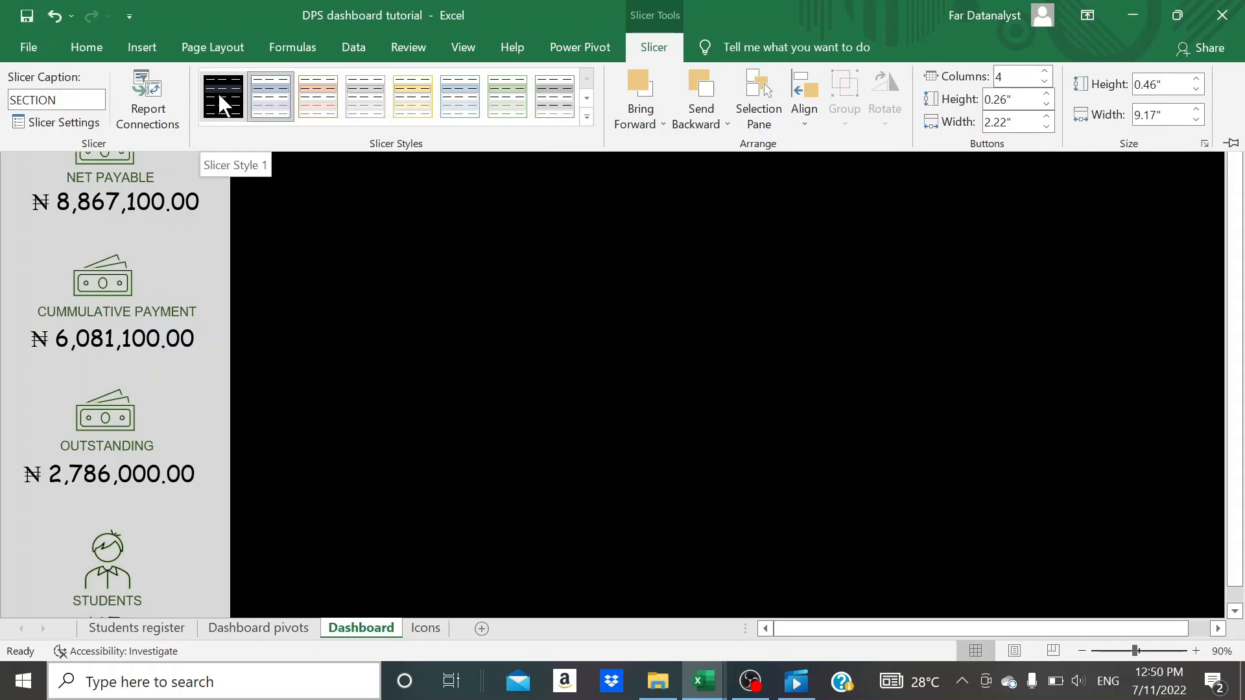
pyautogui.click(223, 91)
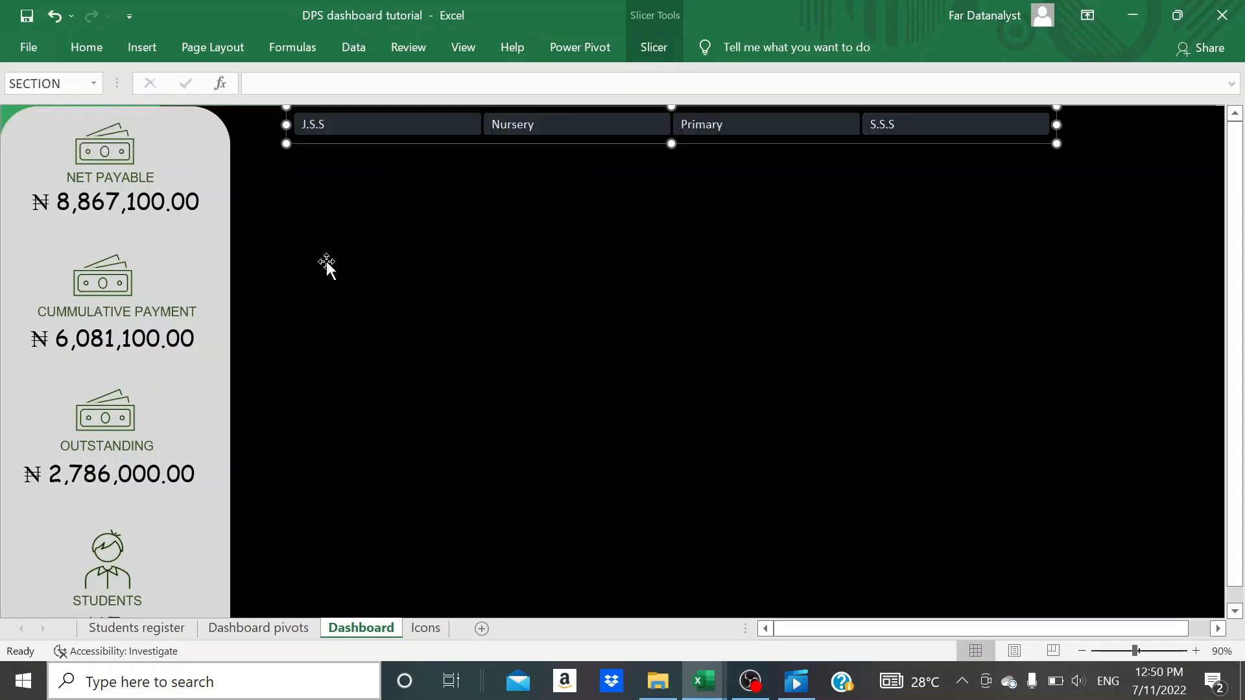
# - Test the SECTION slicer by filtering the dashboard by its different sections in turn, ending on J.S.S
pyautogui.click(447, 204)
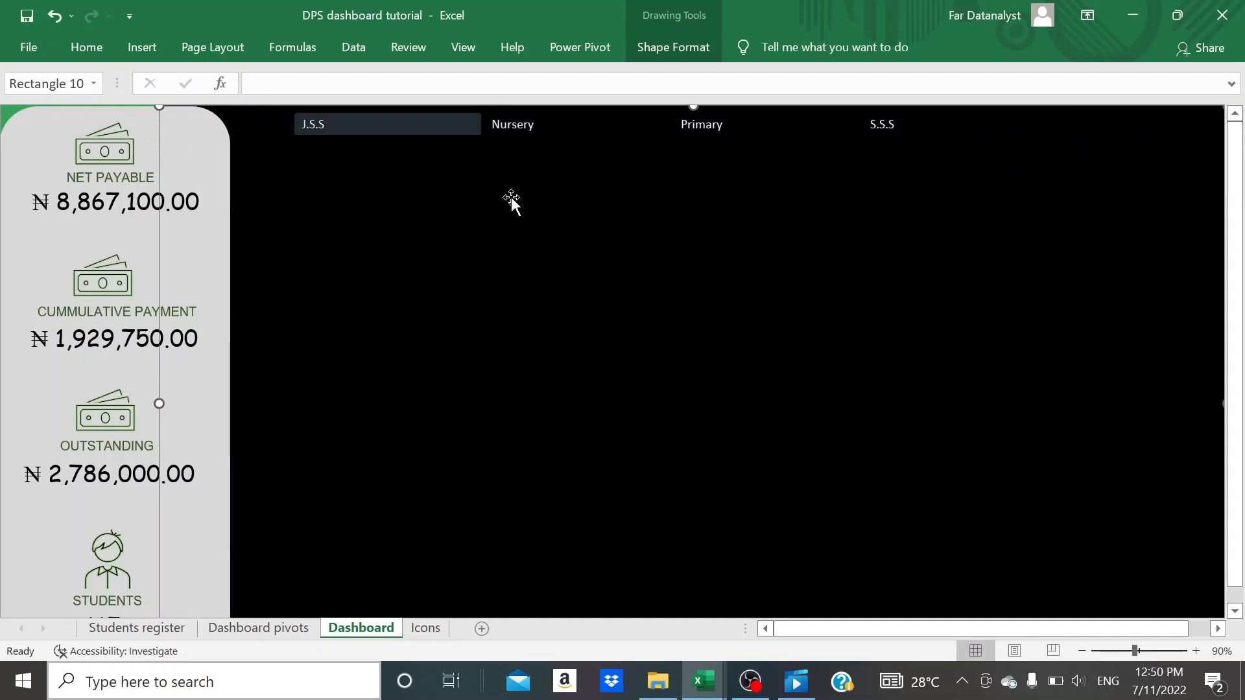
pyautogui.click(548, 129)
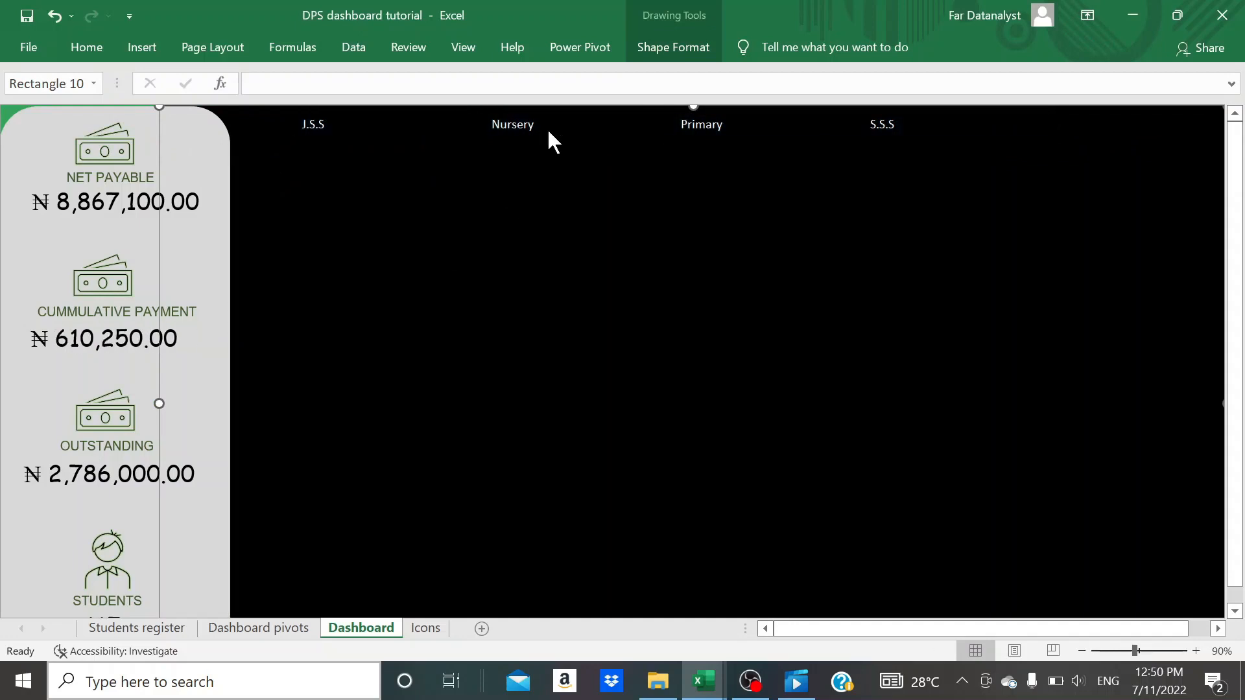
pyautogui.click(703, 128)
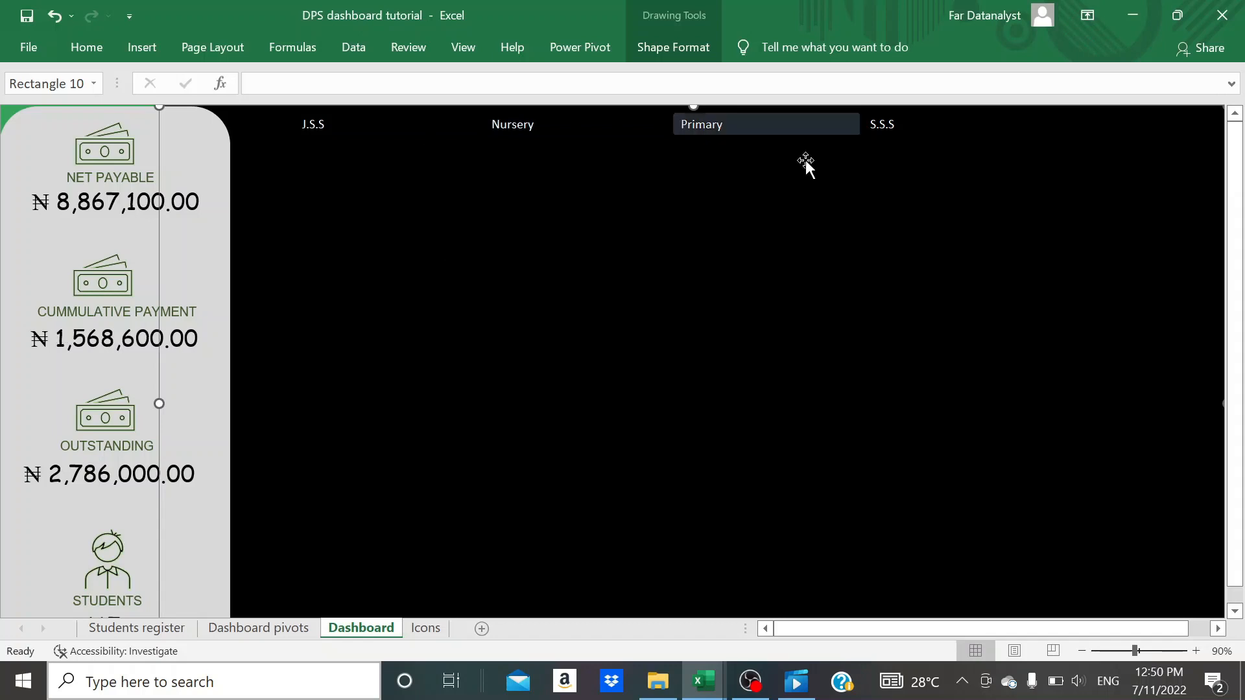
pyautogui.click(875, 129)
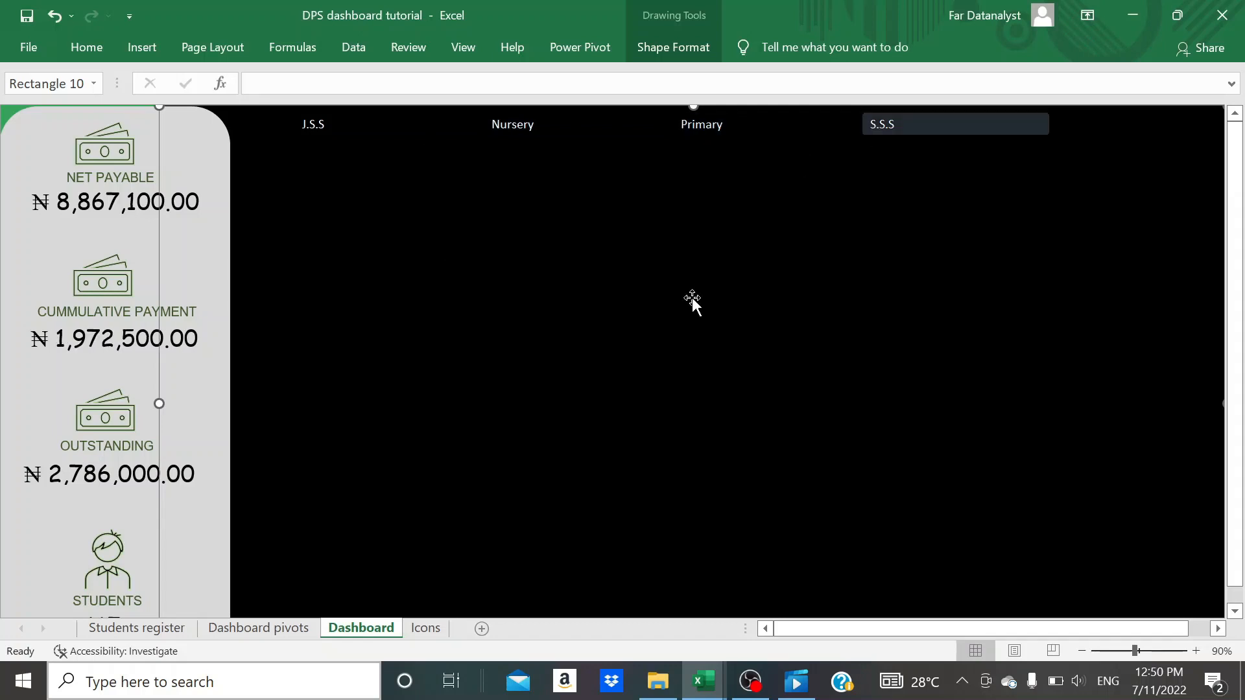
pyautogui.click(532, 126)
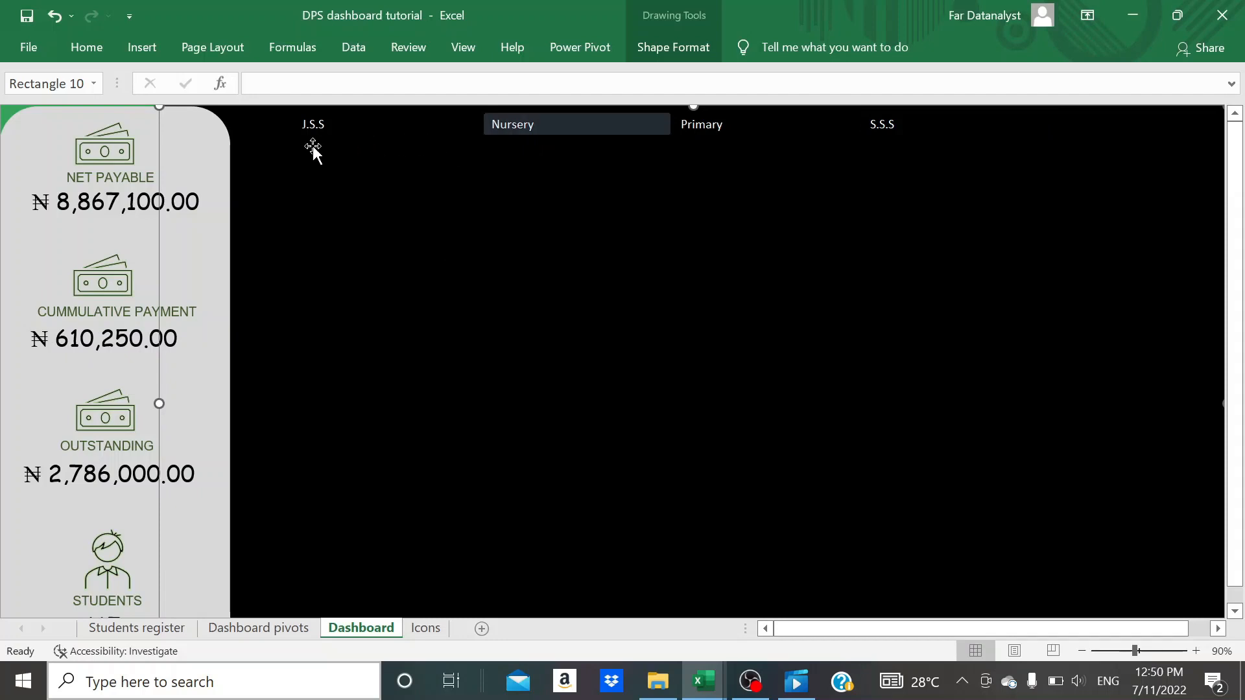
pyautogui.click(309, 127)
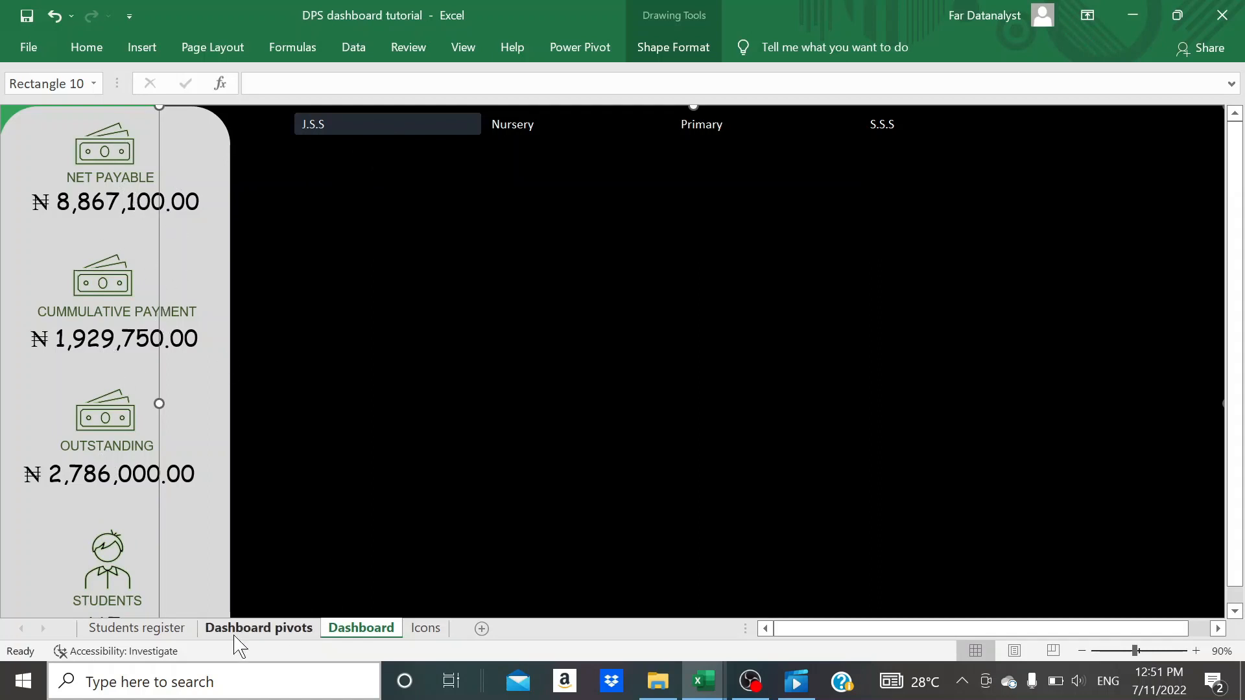
# - On the Dashboard pivots sheet, rename the Sum of CUMMULATIVE PAYMENT PivotTable as "Cummulative payment"
pyautogui.click(258, 634)
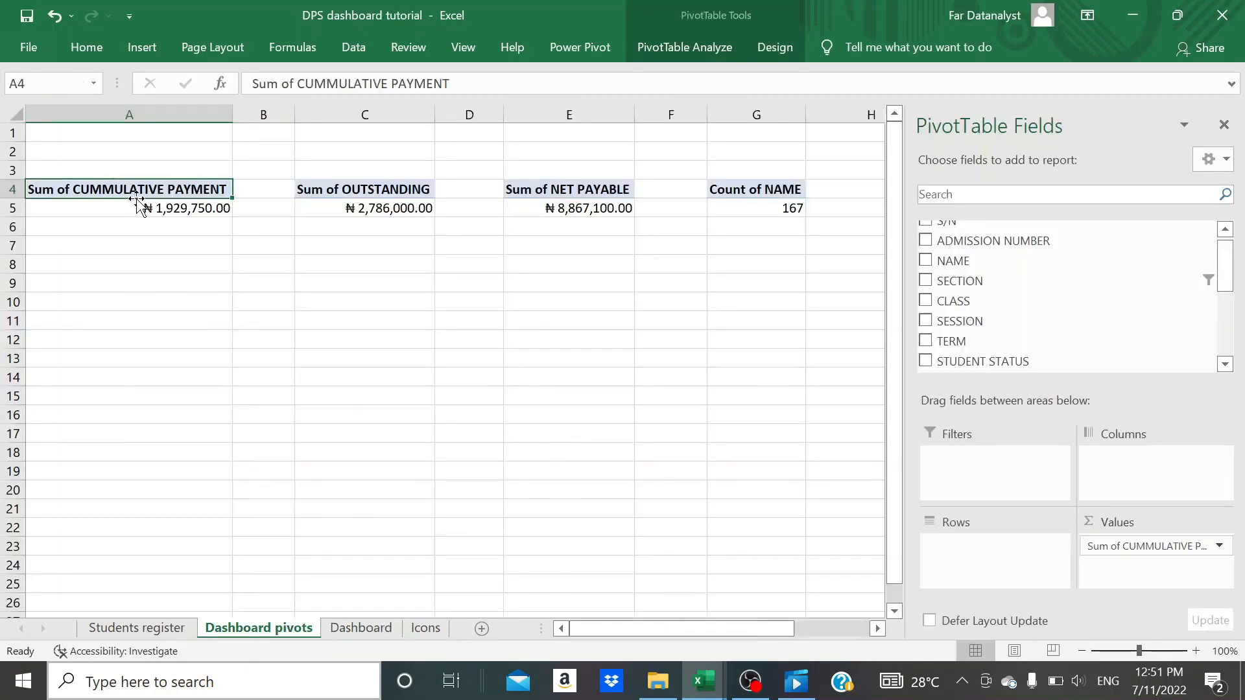
pyautogui.click(656, 40)
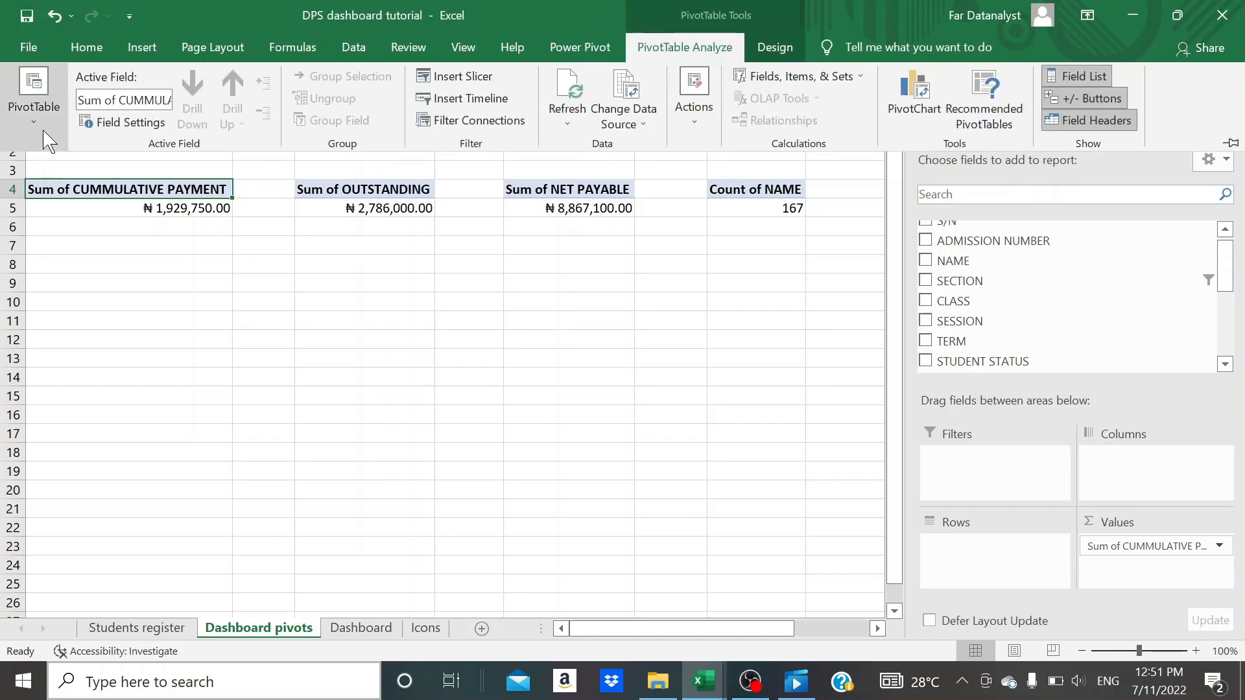
pyautogui.click(46, 138)
pyautogui.doubleClick(62, 187)
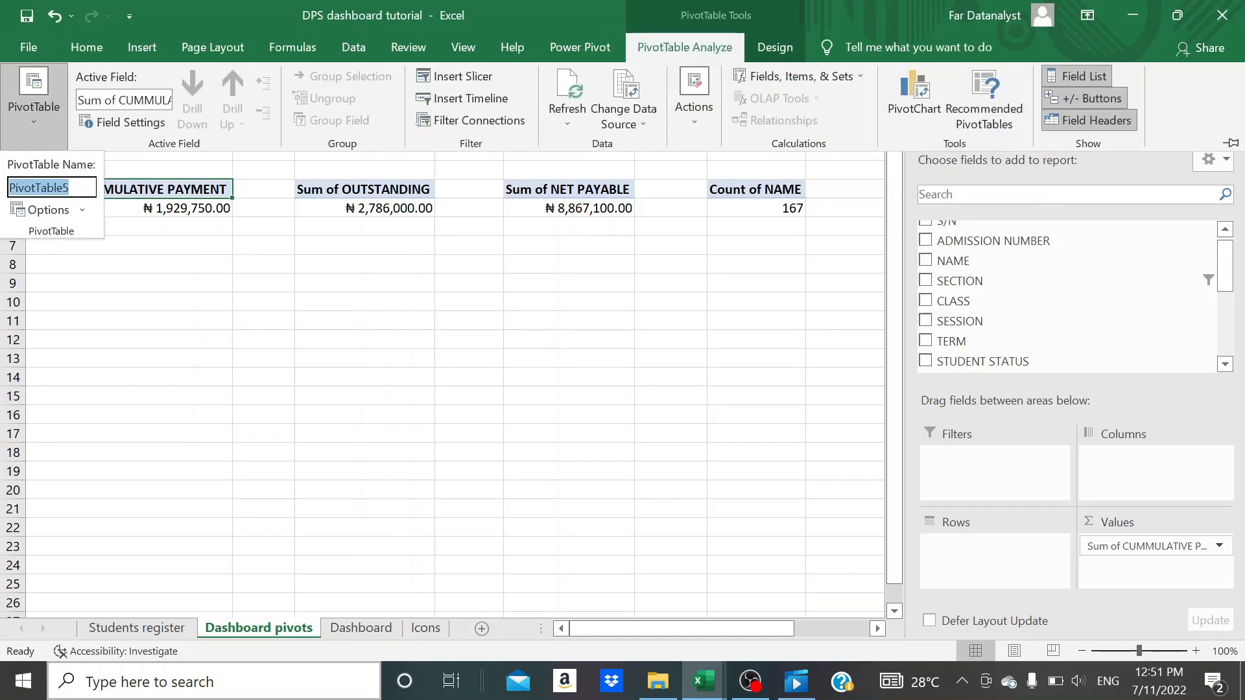
pyautogui.write('Cummulative')
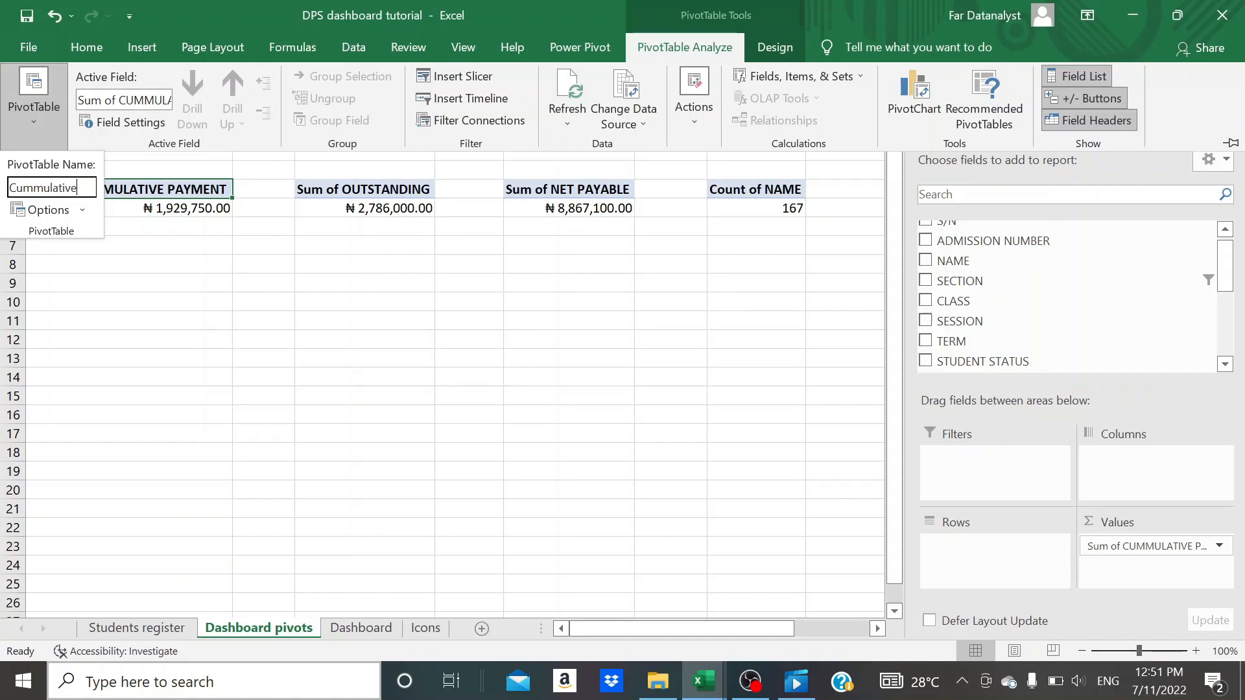
pyautogui.write('payment')
pyautogui.press('Return')
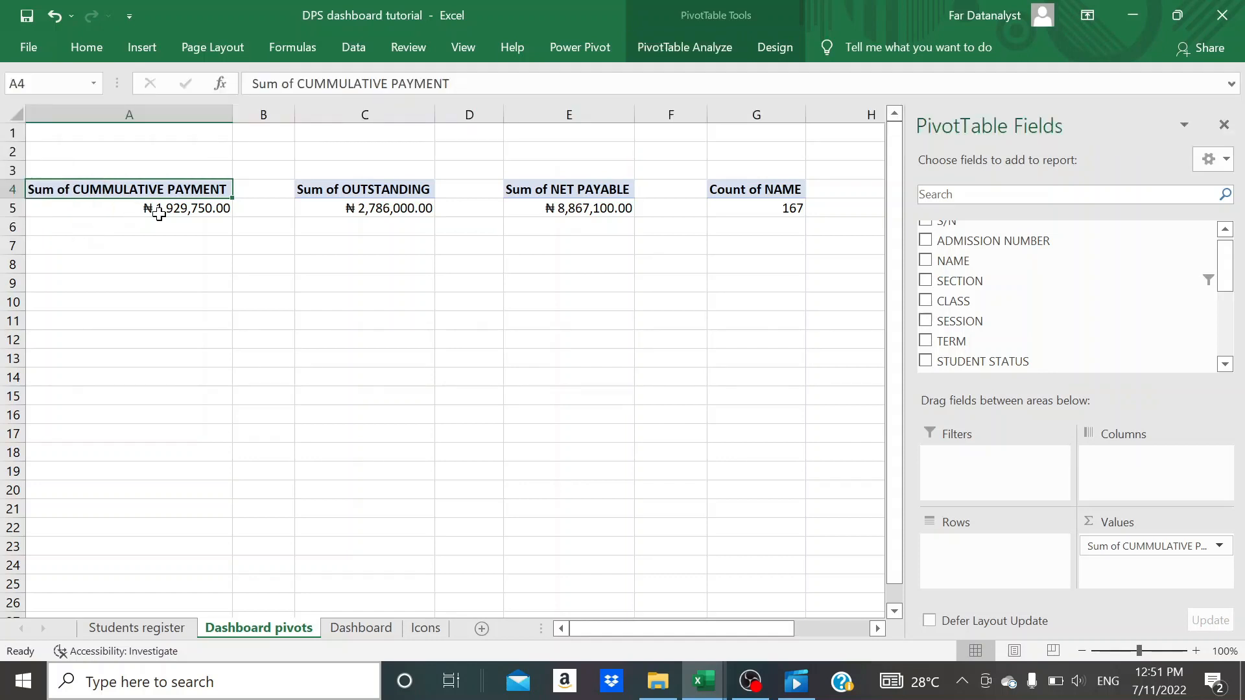
# - Rename the Sum of OUTSTANDING PivotTable as "Outstanding"
pyautogui.click(325, 190)
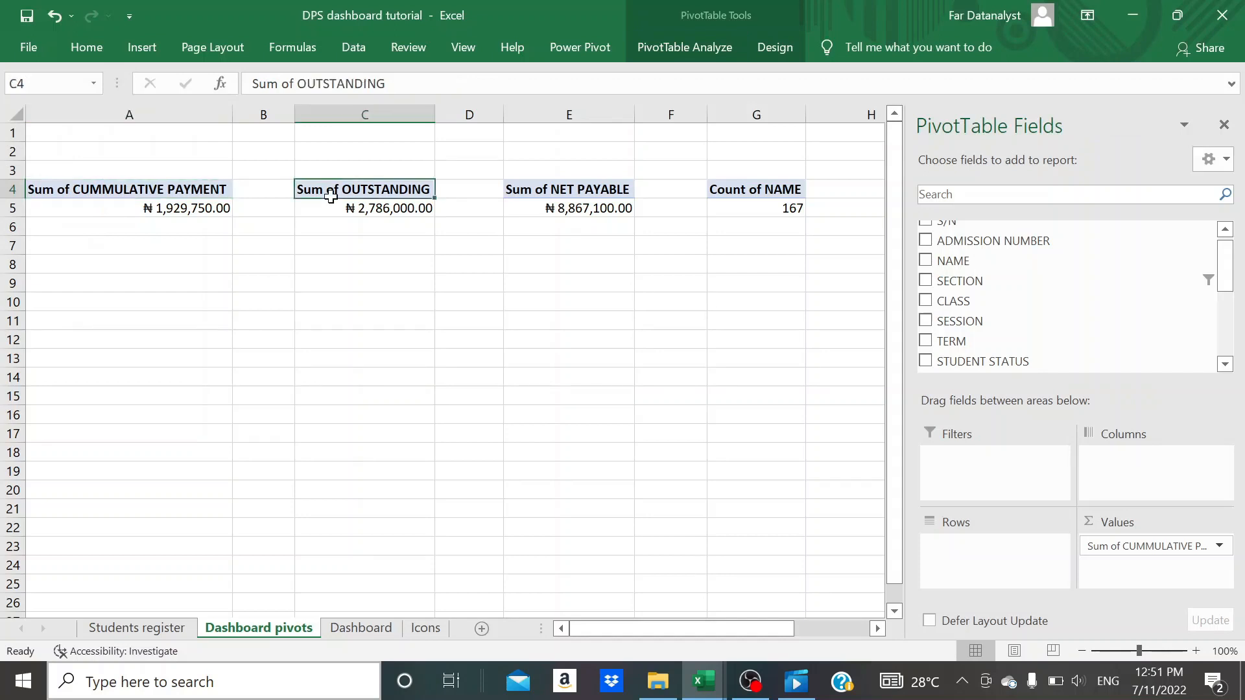
pyautogui.click(707, 47)
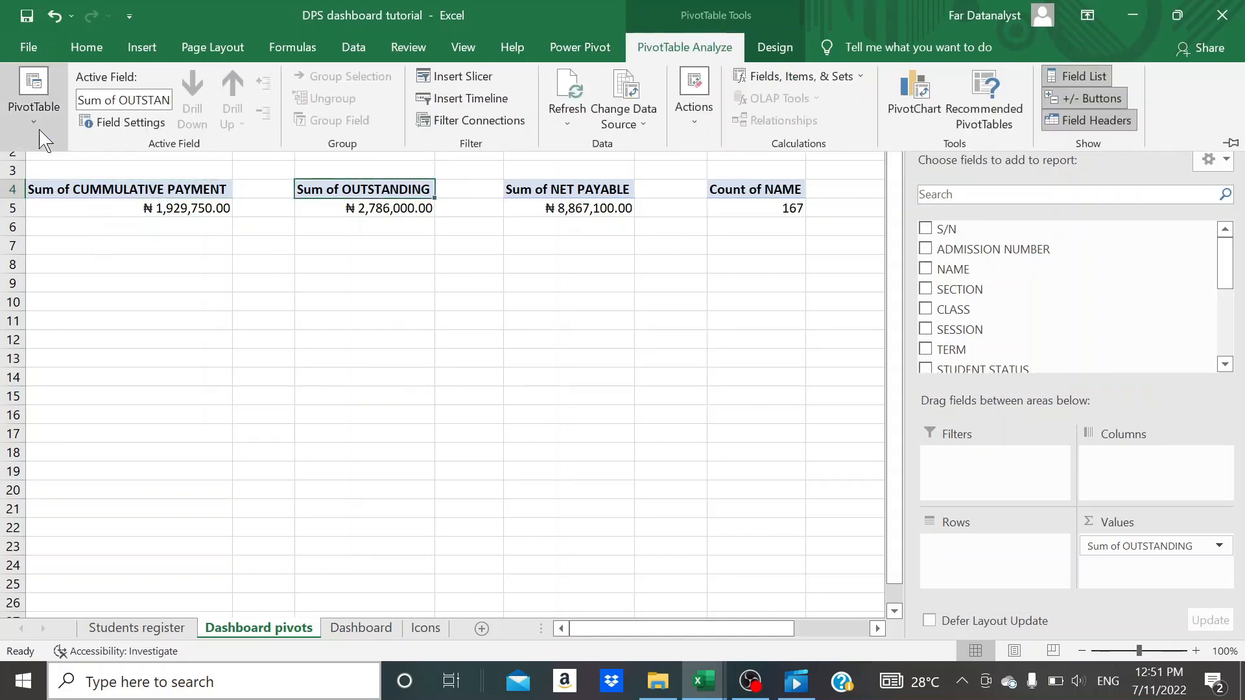
pyautogui.click(40, 135)
pyautogui.click(52, 188)
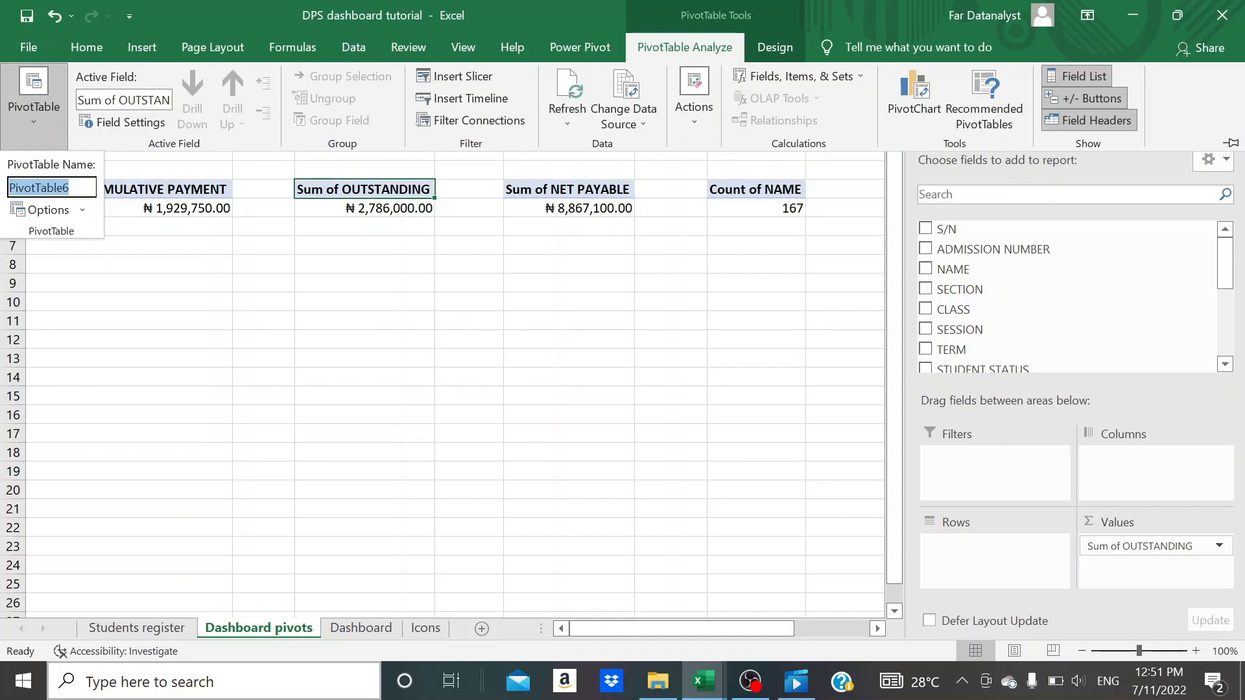
pyautogui.write('Outstanding')
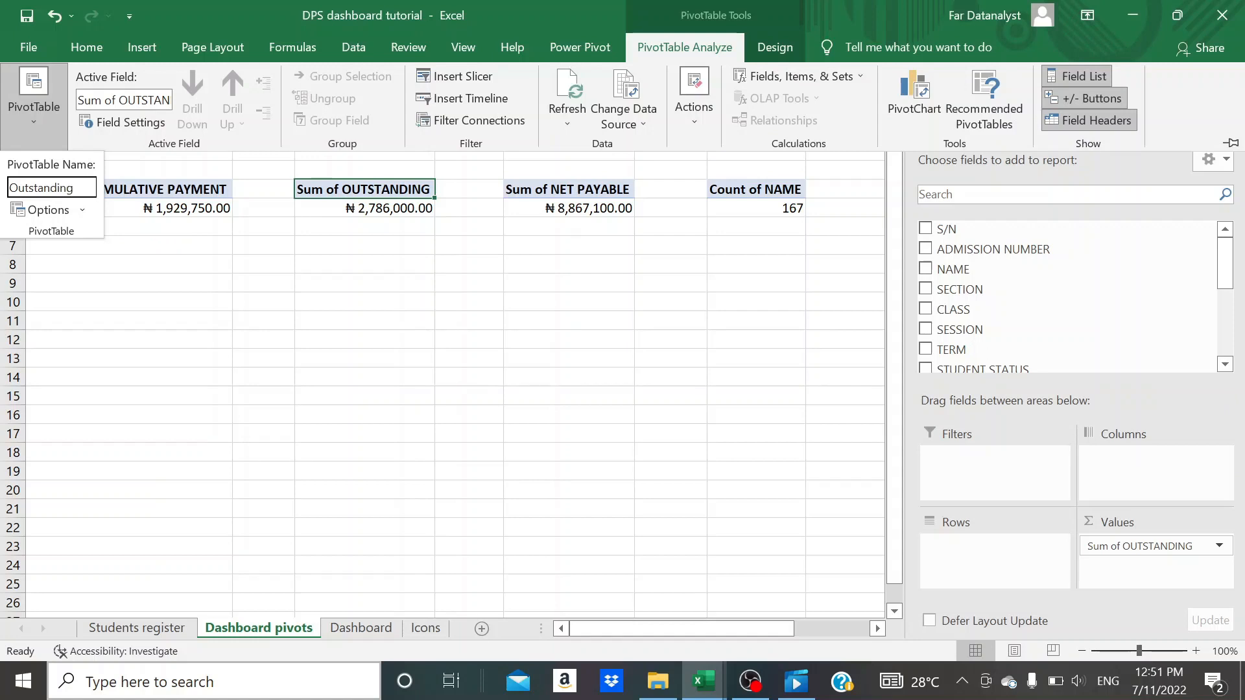
pyautogui.press('Return')
# - Rename the Sum of NET PAYABLE PivotTable as "Net payable"
pyautogui.click(570, 189)
pyautogui.click(729, 49)
pyautogui.click(49, 123)
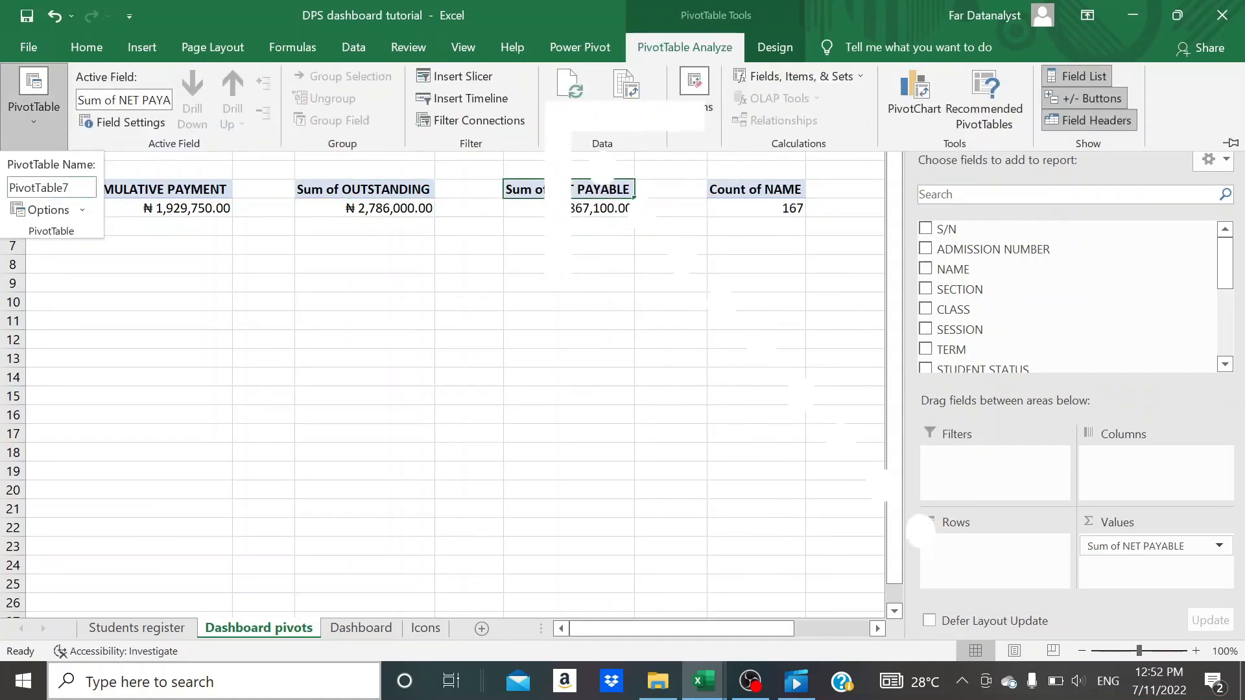
pyautogui.click(51, 187)
pyautogui.write('Net payable')
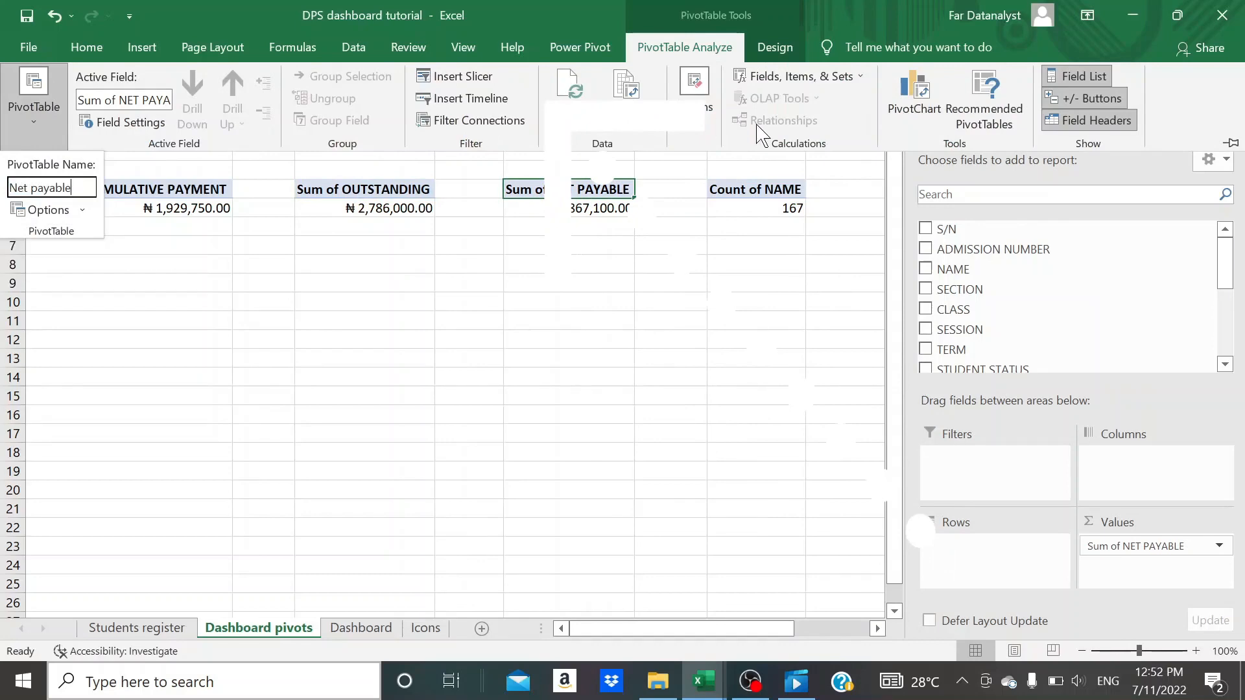
pyautogui.press('Return')
# - Rename the Count of NAME PivotTable as "Population"
pyautogui.click(739, 188)
pyautogui.click(684, 46)
pyautogui.click(34, 107)
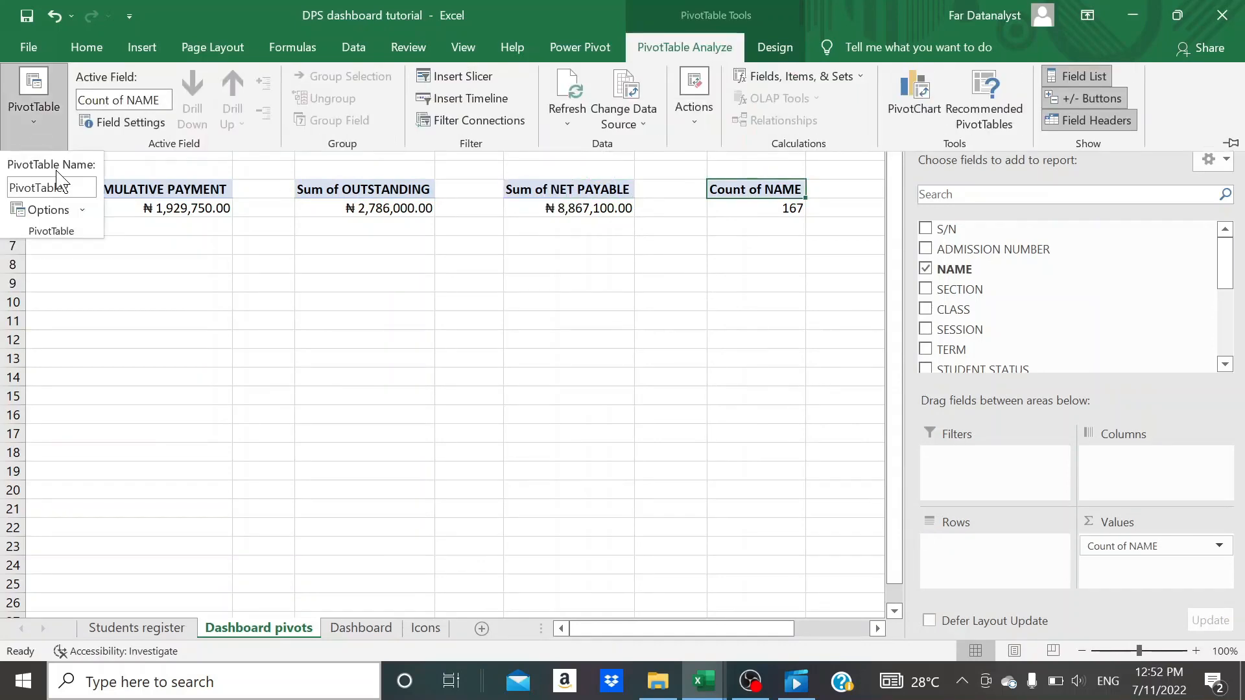
pyautogui.click(51, 187)
pyautogui.write('Population')
pyautogui.press('Return')
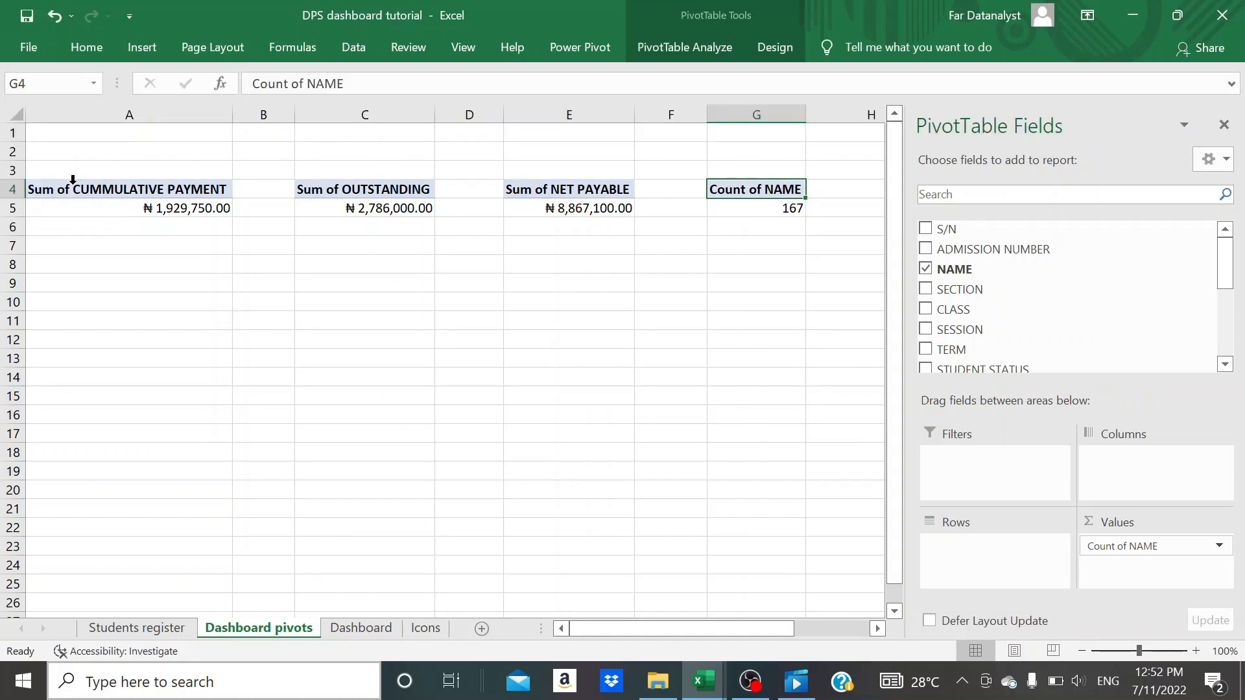
# - On the Dashboard sheet, connect the SECTION slicer to the Net payable, Outstanding and Population PivotTables as well as Cummulative payment
pyautogui.click(378, 630)
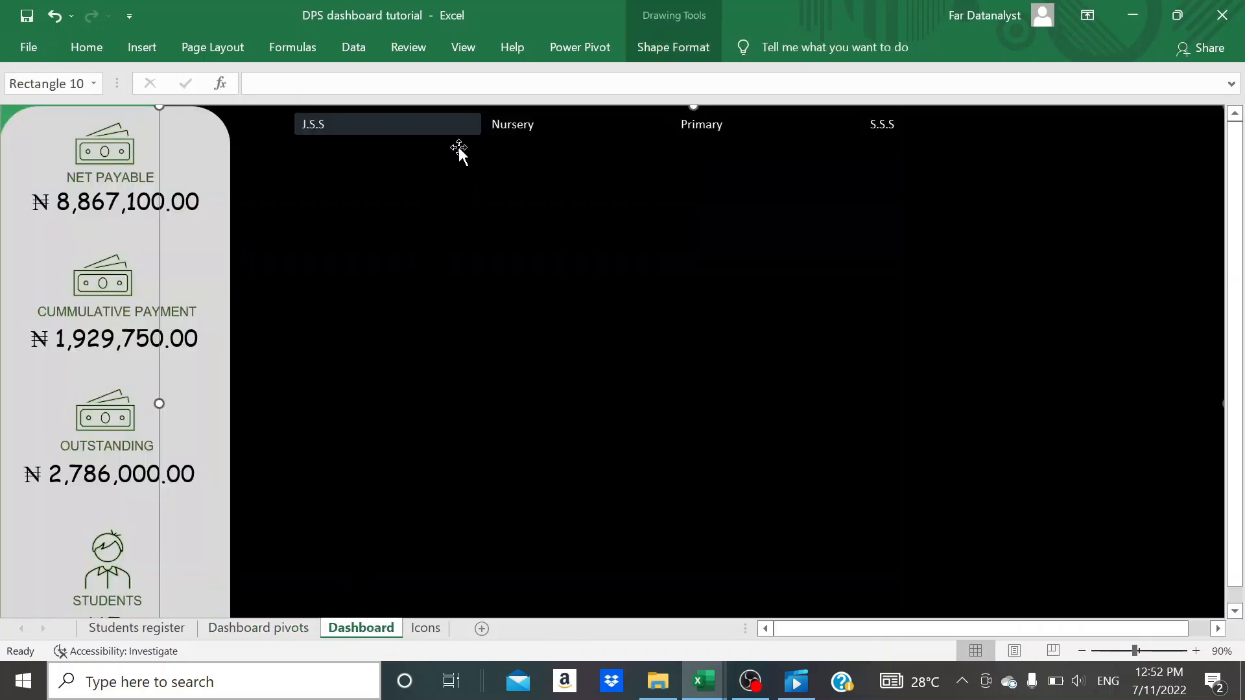
pyautogui.click(512, 138)
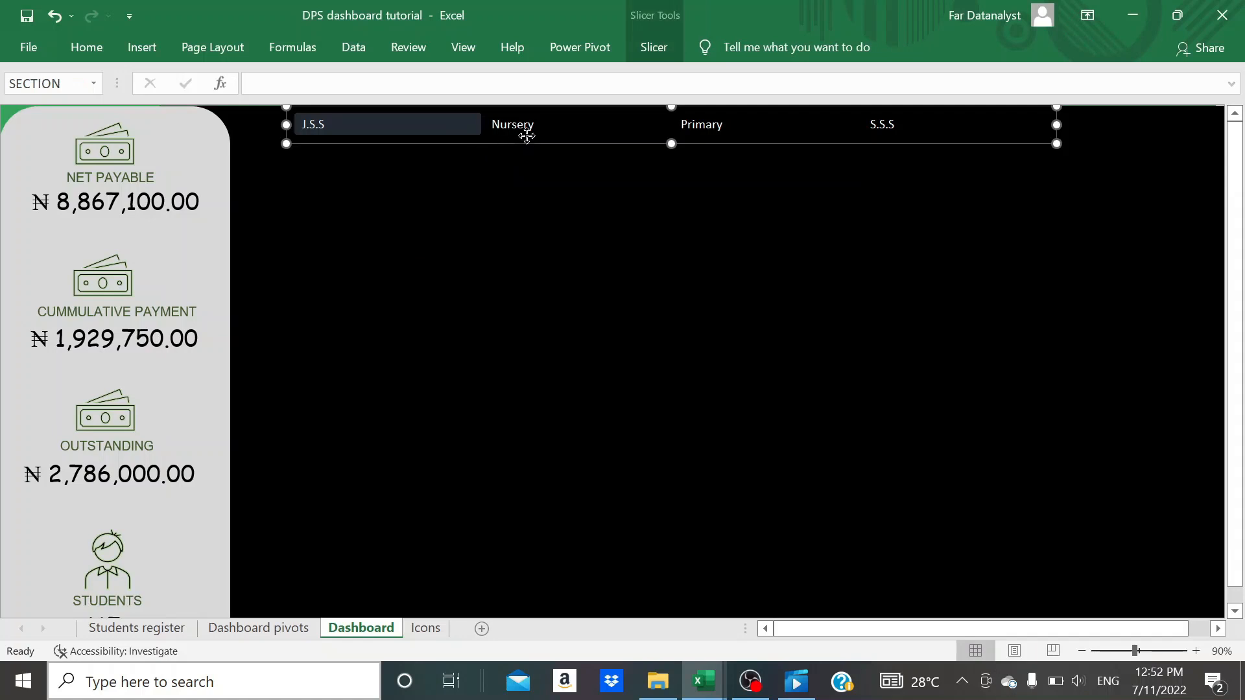
pyautogui.rightClick(527, 134)
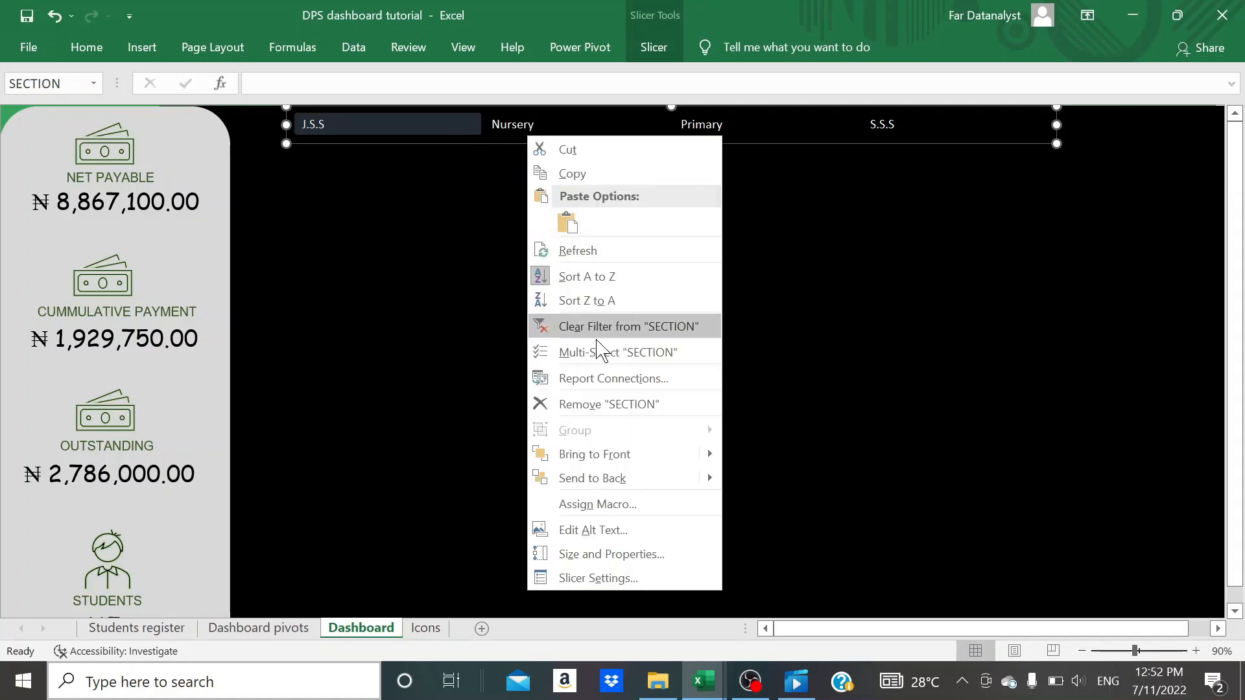
pyautogui.click(603, 380)
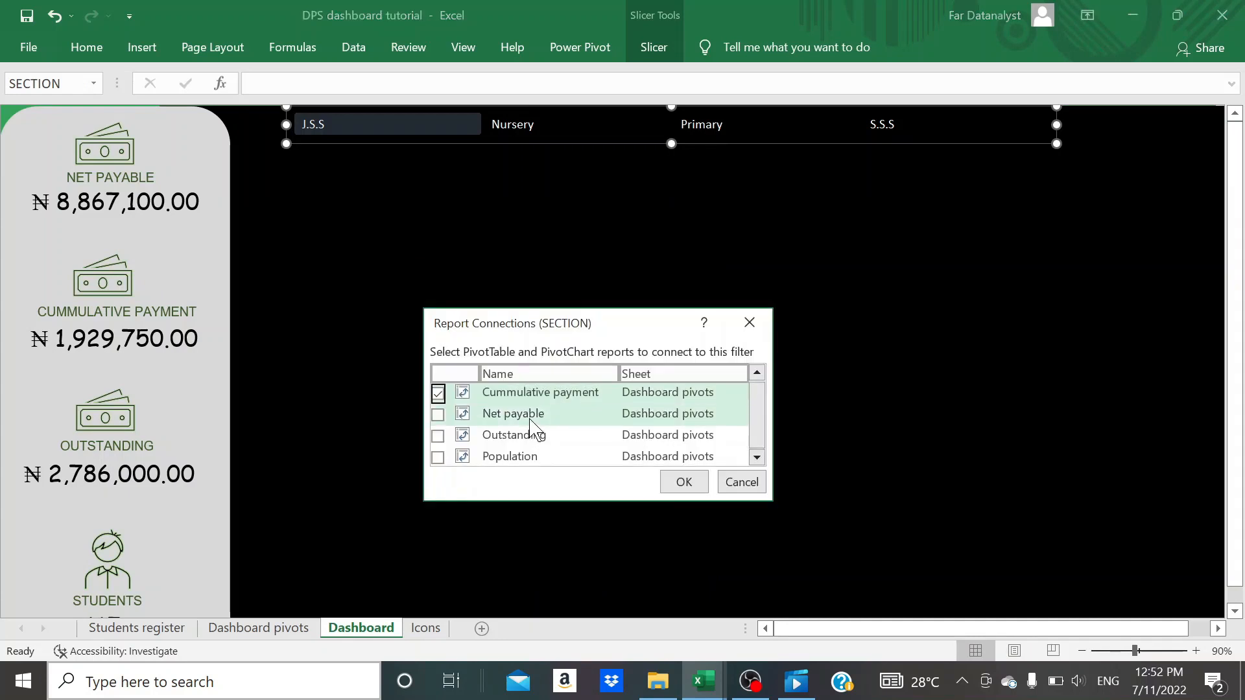
pyautogui.click(440, 396)
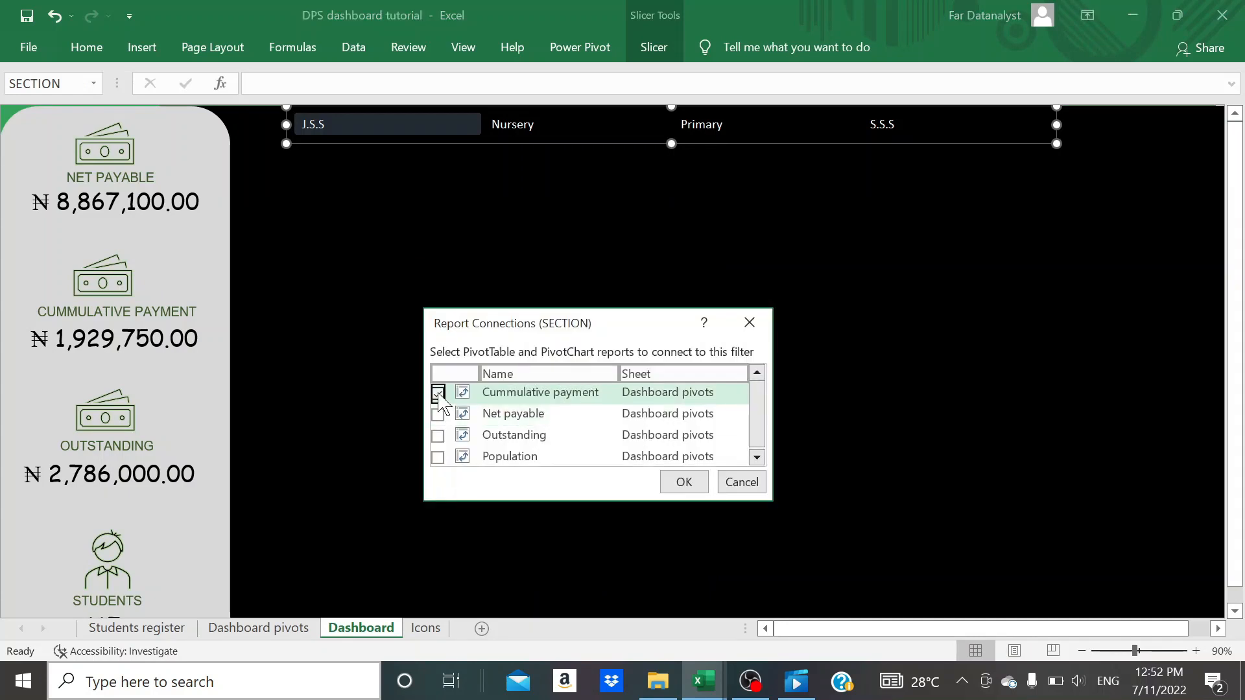
pyautogui.click(438, 415)
pyautogui.click(437, 436)
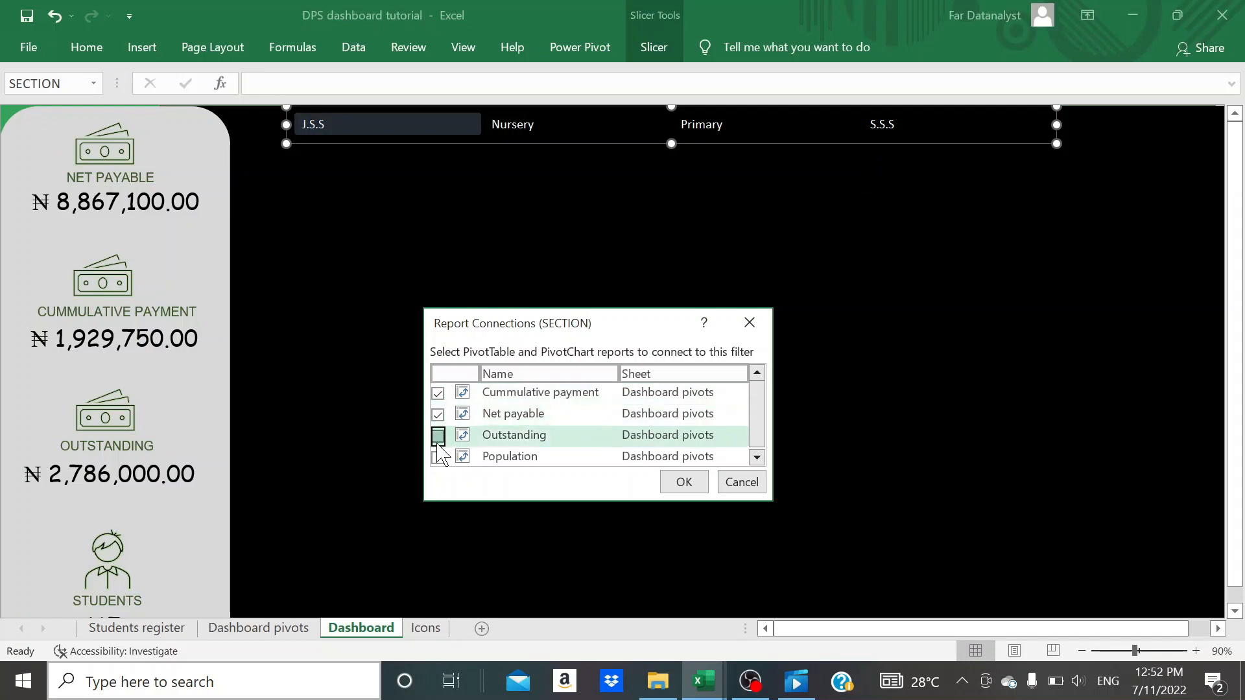
pyautogui.click(438, 457)
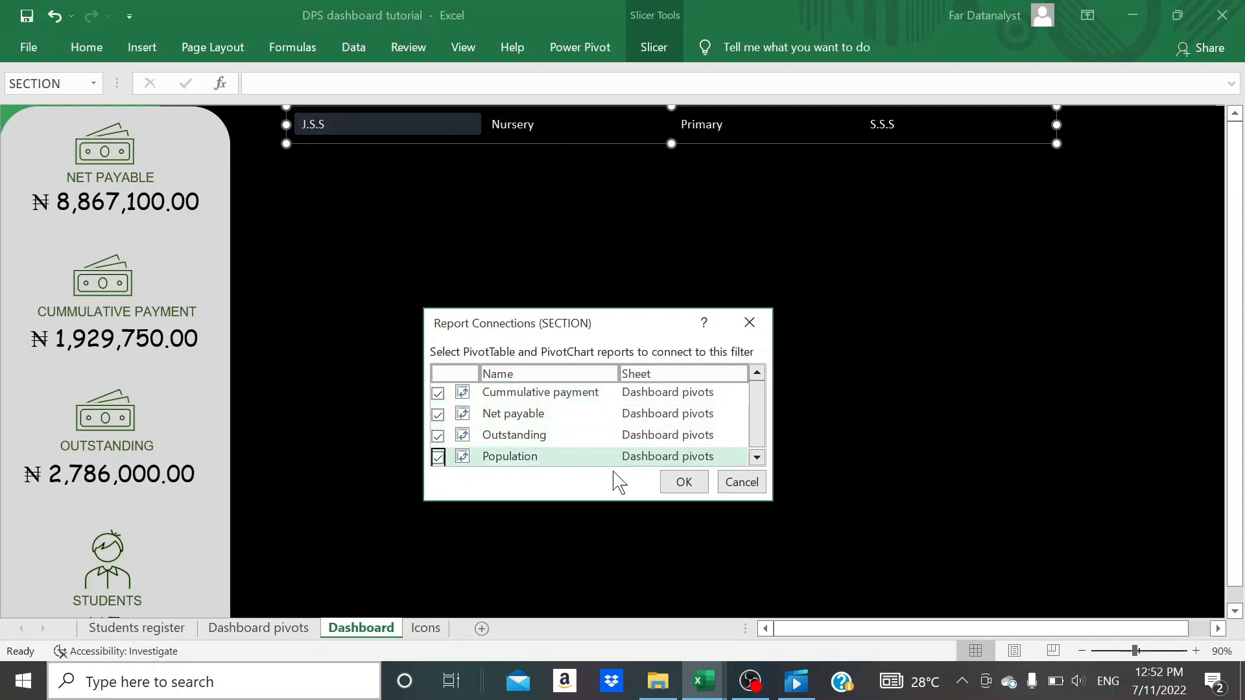
pyautogui.click(667, 484)
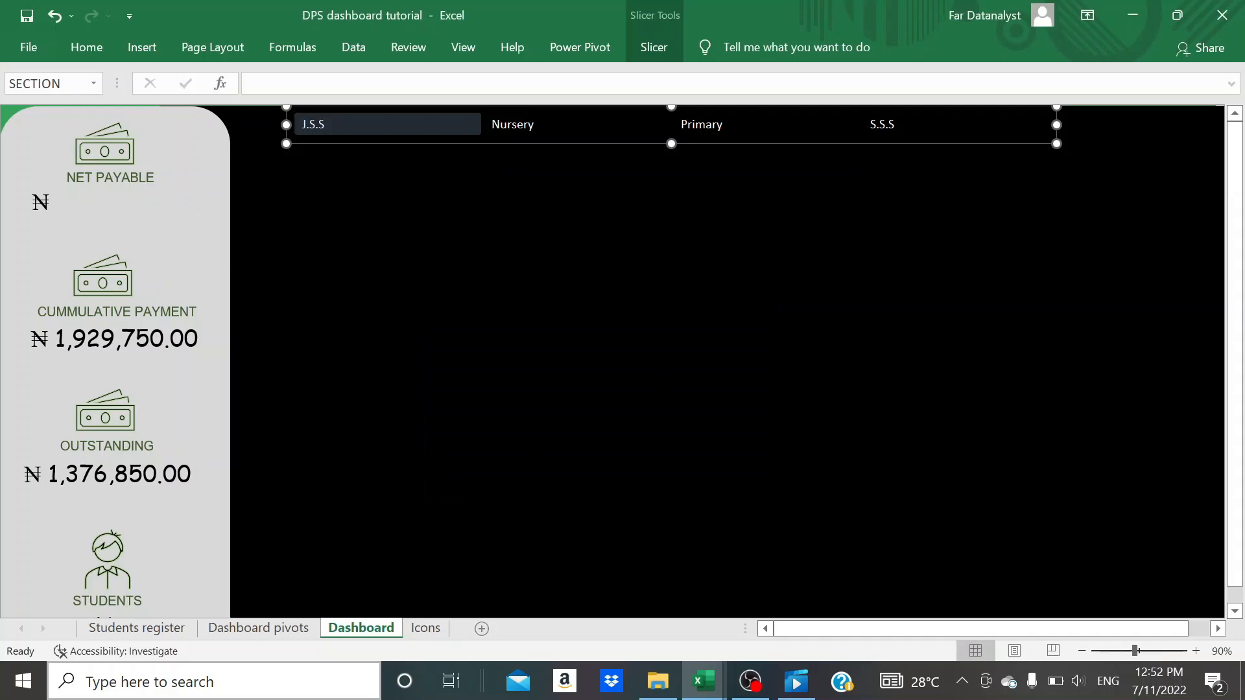
# - Widen the NET PAYABLE value text box on the Dashboard side panel so the full amount fits
pyautogui.click(106, 204)
pyautogui.click(109, 203)
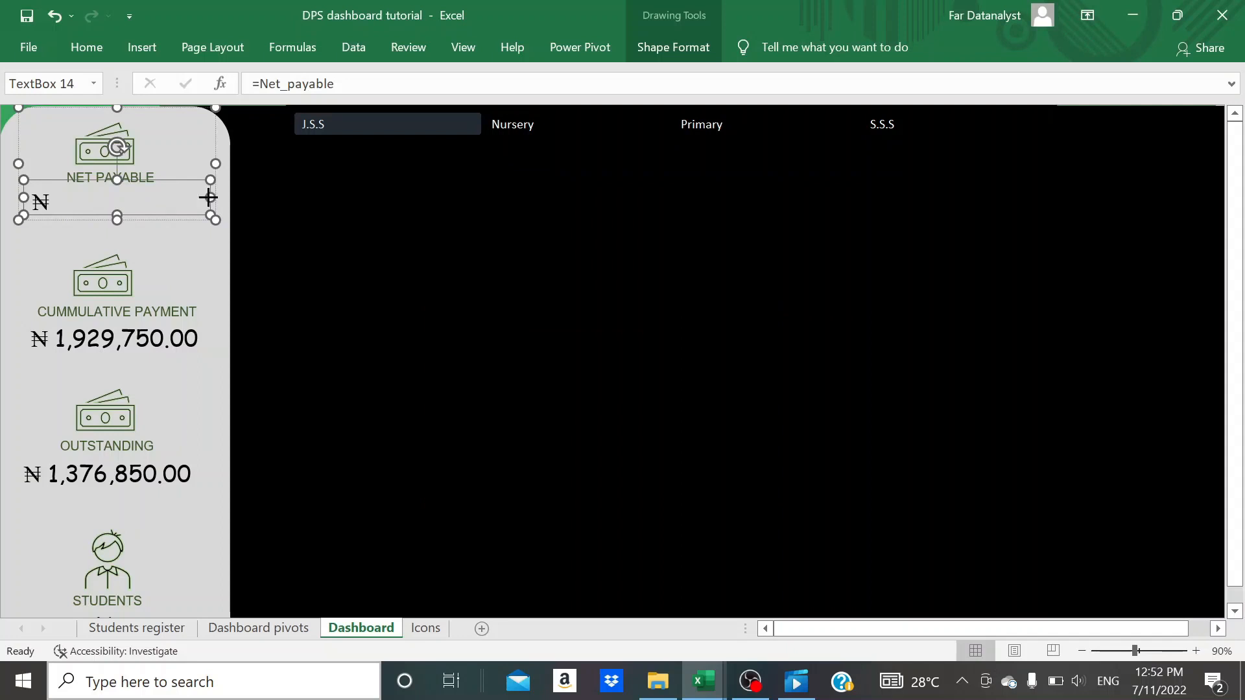
pyautogui.moveTo(208, 198); pyautogui.dragTo(222, 202)
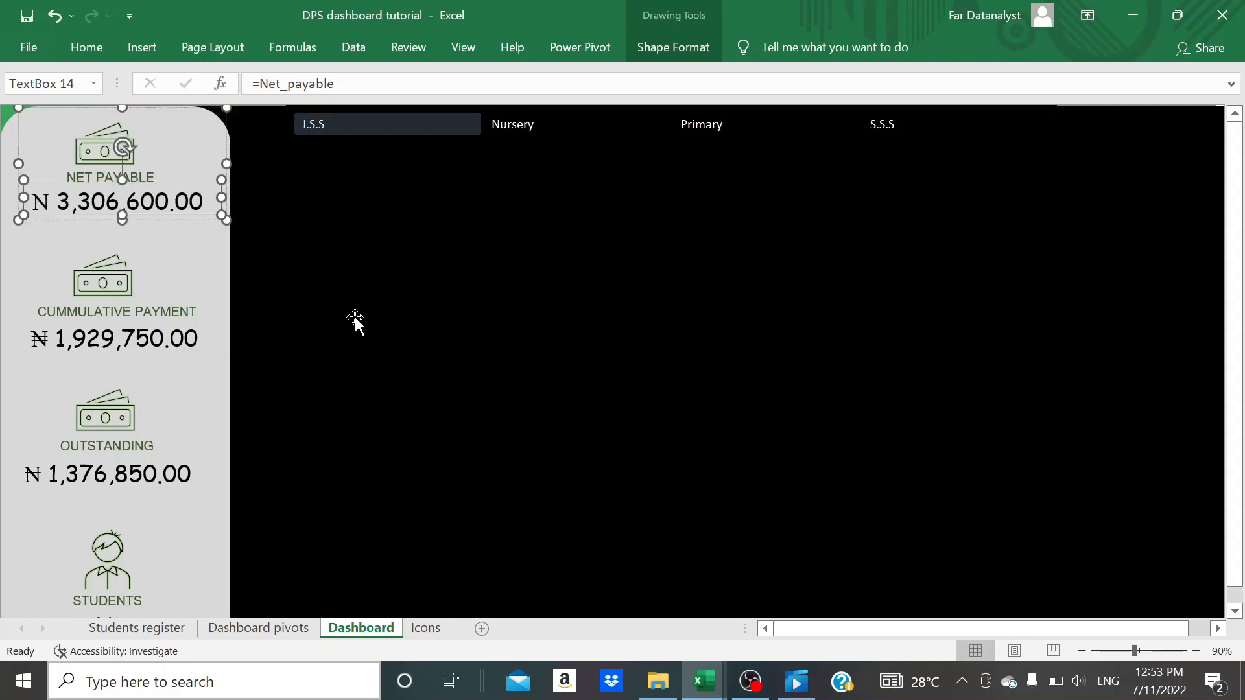
pyautogui.scroll(-1, 355, 316)
pyautogui.scroll(1, 355, 317)
pyautogui.click(355, 317)
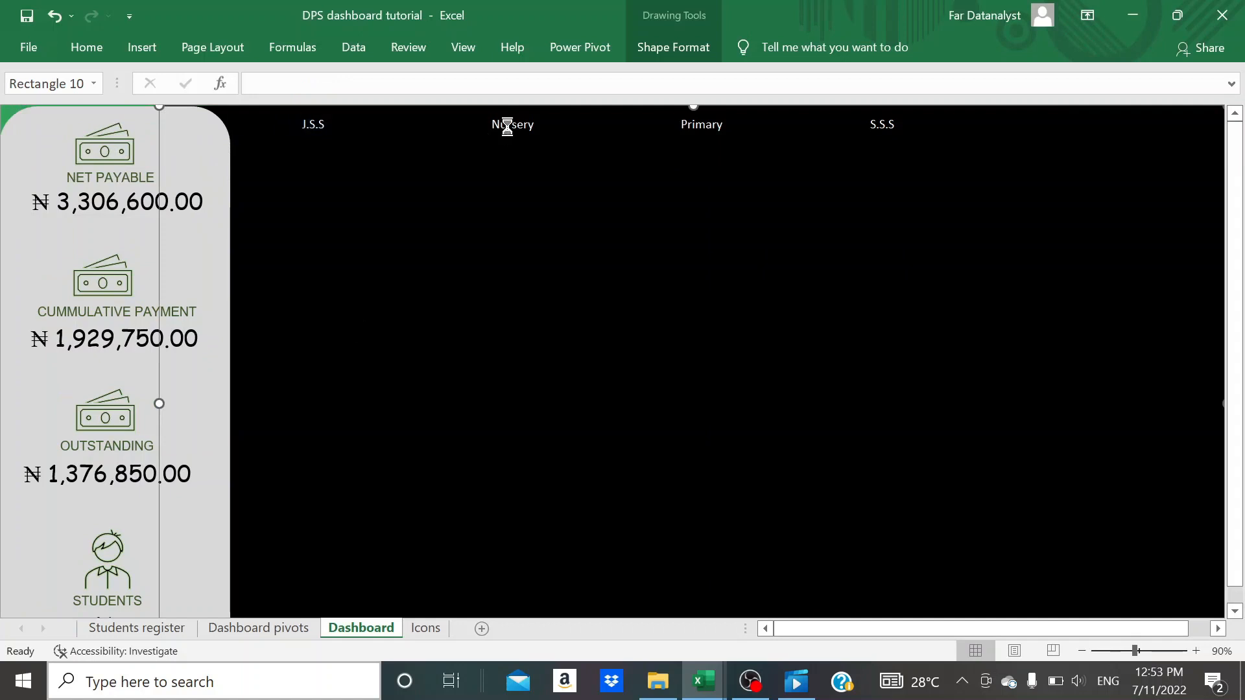
# - Filter the dashboard with the SECTION slicer by Nursery, Primary and finally S.S.S, checking the side-panel figures down to STUDENTS
pyautogui.click(507, 125)
pyautogui.scroll(-1, 467, 337)
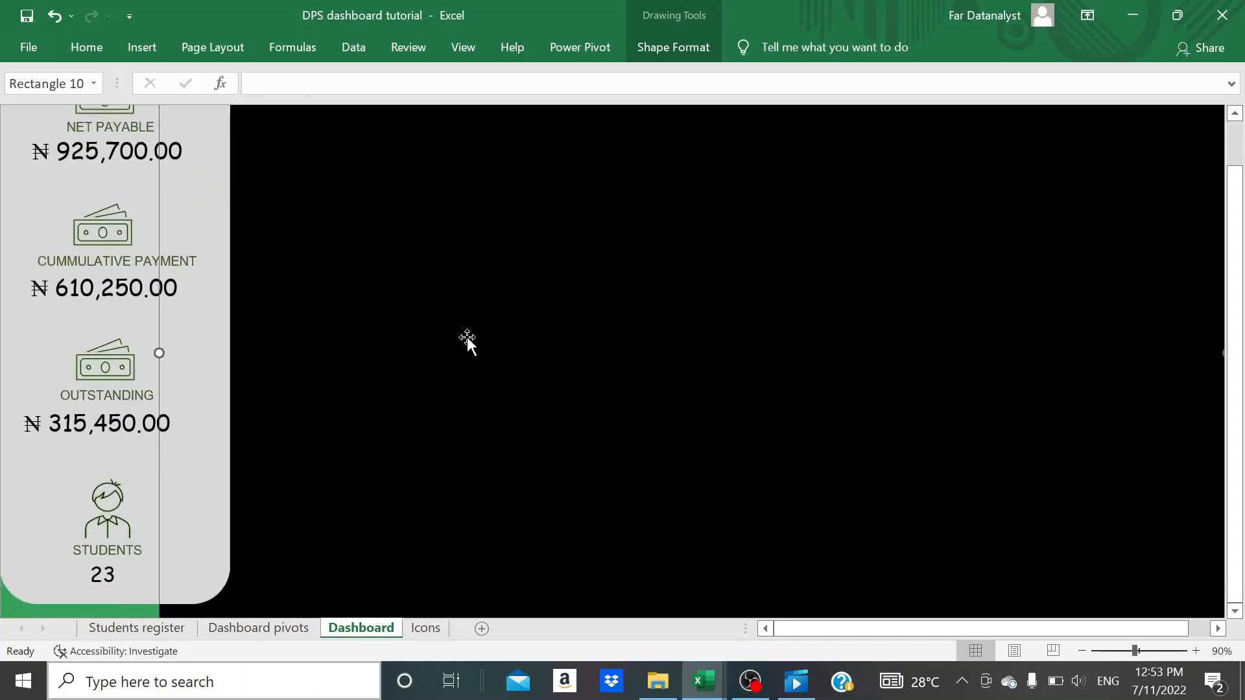
pyautogui.scroll(1, 467, 337)
pyautogui.click(707, 123)
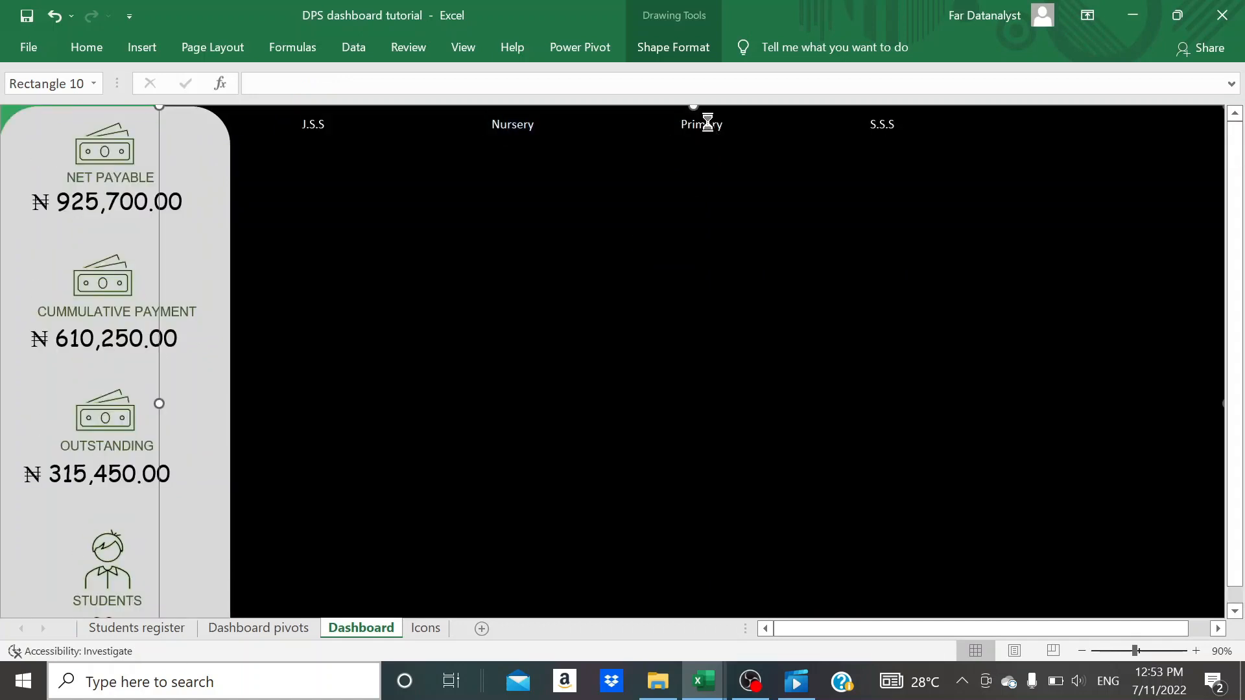
pyautogui.click(879, 129)
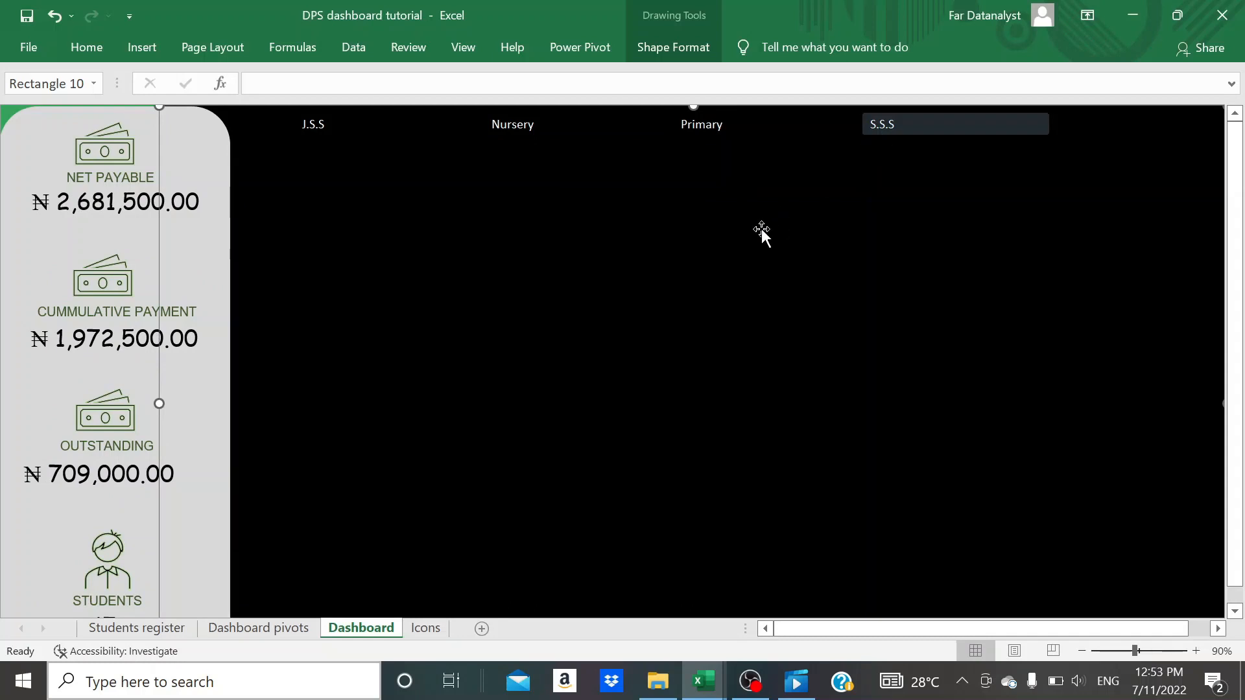
pyautogui.scroll(-1, 761, 228)
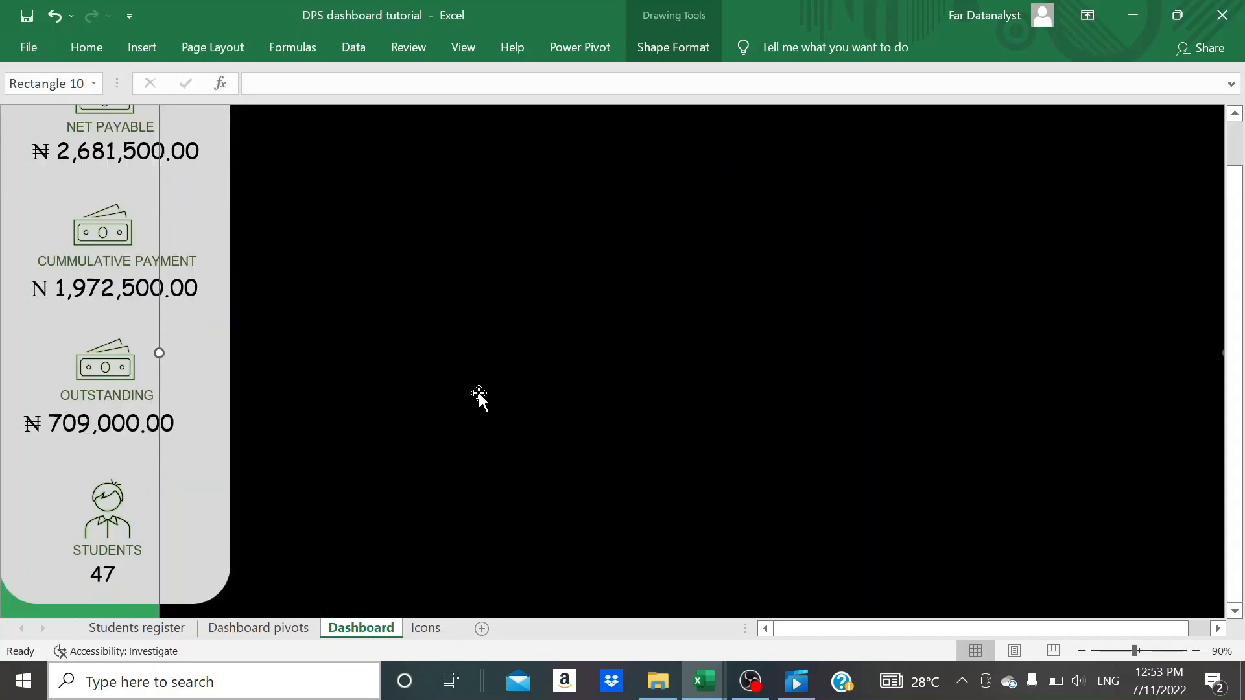
pyautogui.scroll(1, 402, 495)
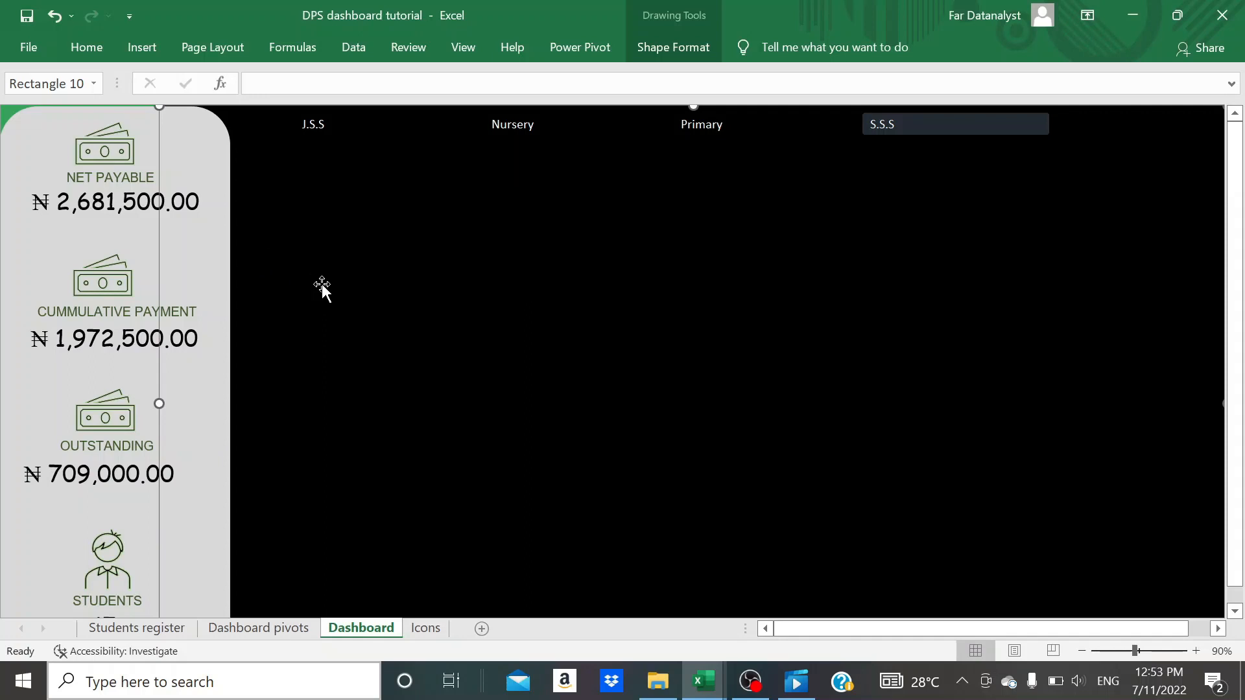
# - On the Dashboard pivots sheet, copy the Count of NAME PivotTable from G4:G5 to cell I4
pyautogui.click(286, 629)
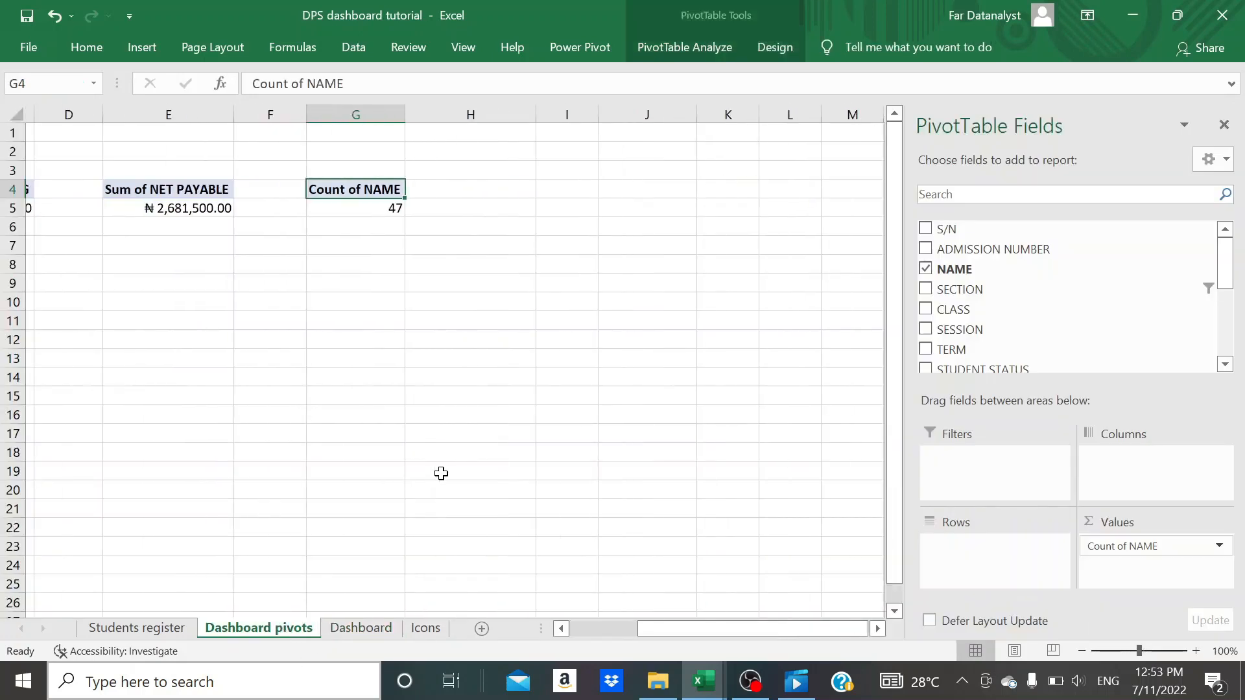
pyautogui.moveTo(348, 194); pyautogui.dragTo(349, 204)
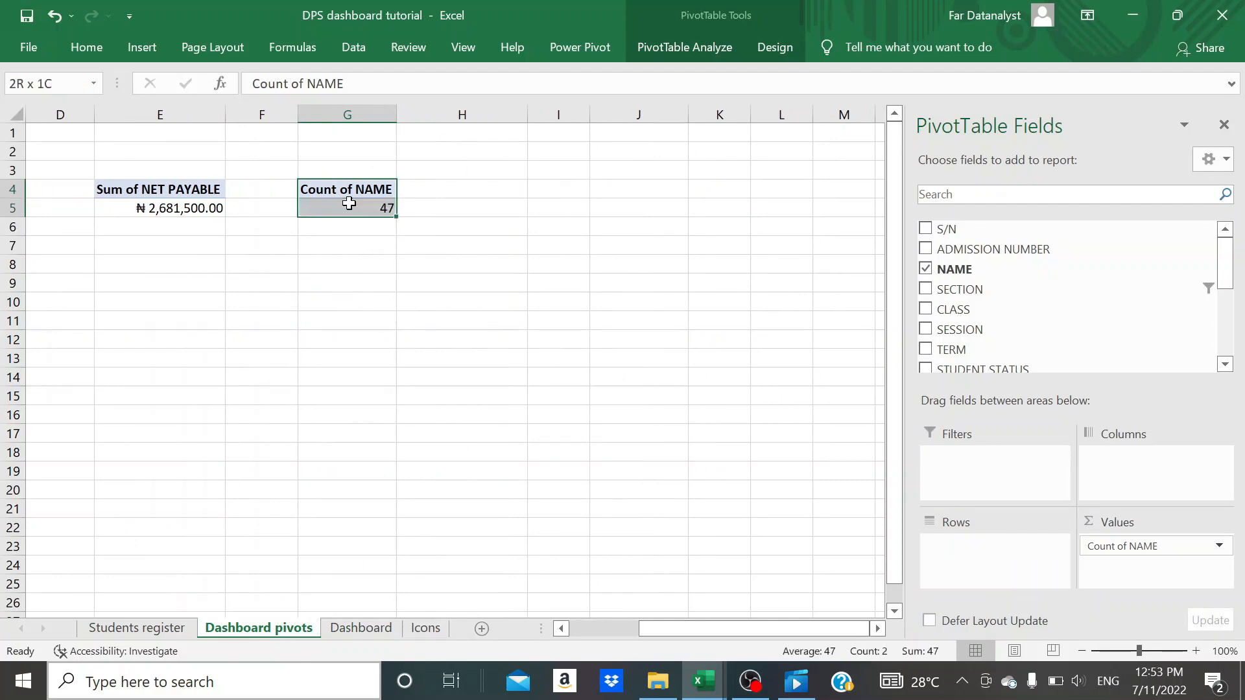
pyautogui.hotkey('ctrl', 'c')
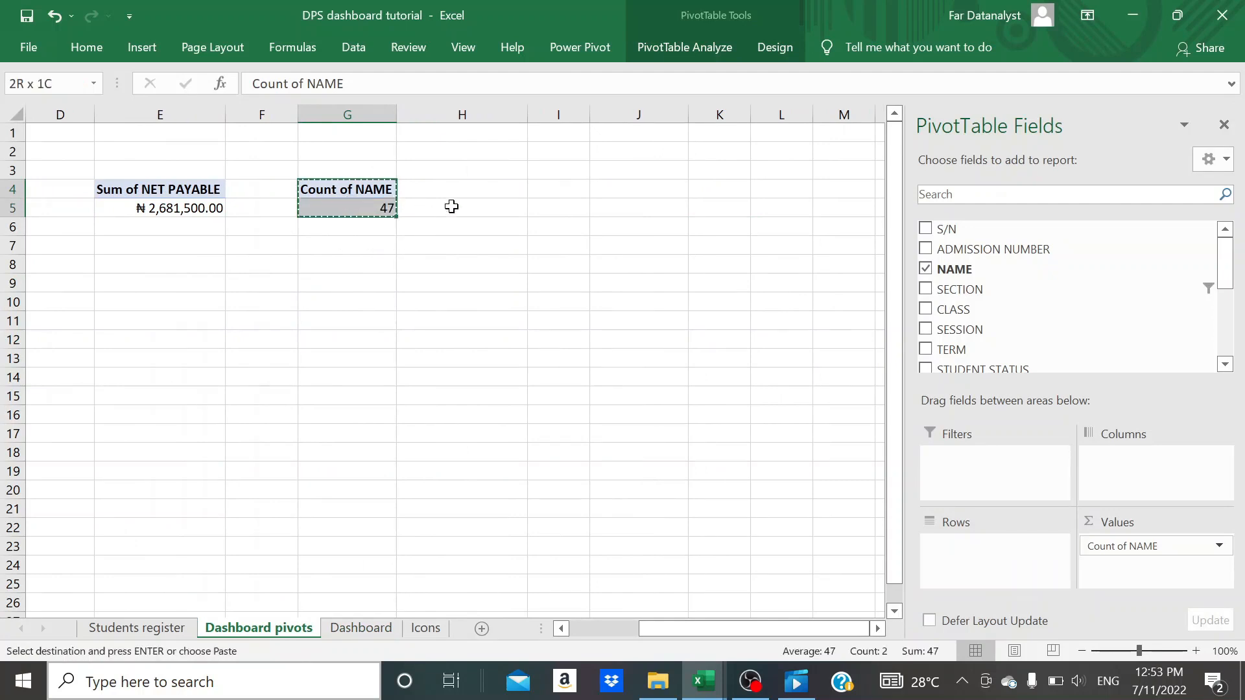
pyautogui.click(547, 192)
pyautogui.hotkey('ctrl', 'v')
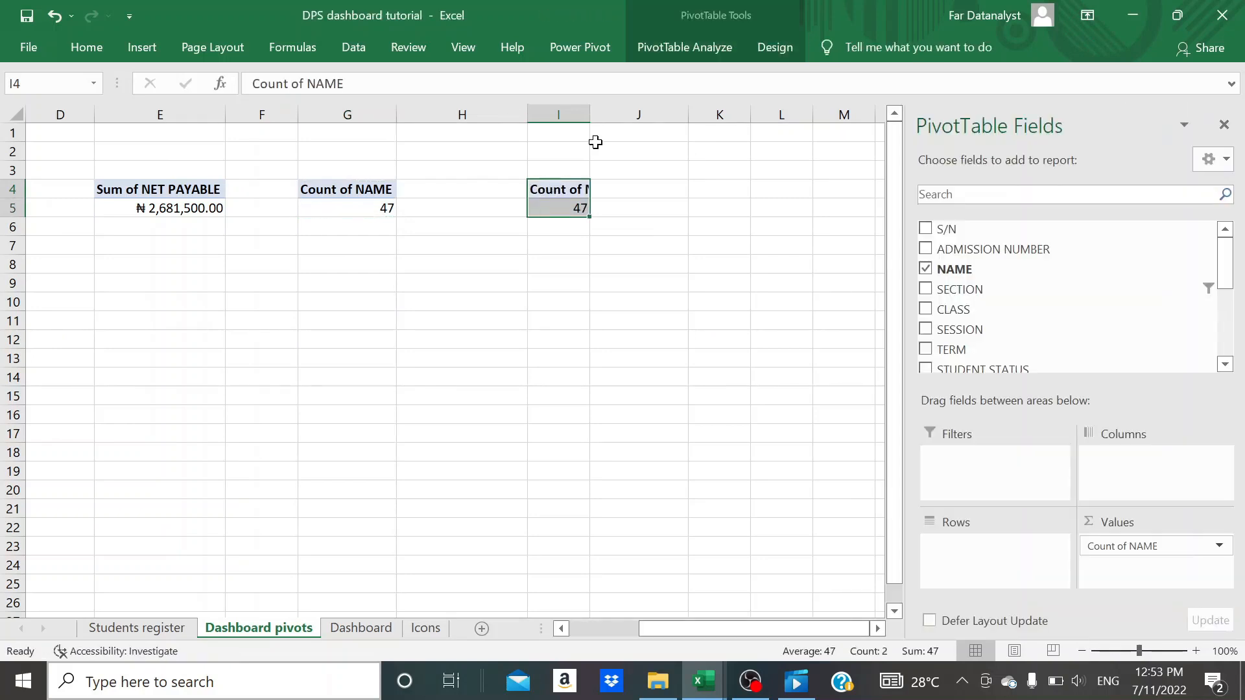
# - Replace the NAME count in the copied PivotTable with the sums of NET PAYABLE, CUMMULATIVE PAYMENT and OUTSTANDING
pyautogui.hscroll(3, 620, 277)
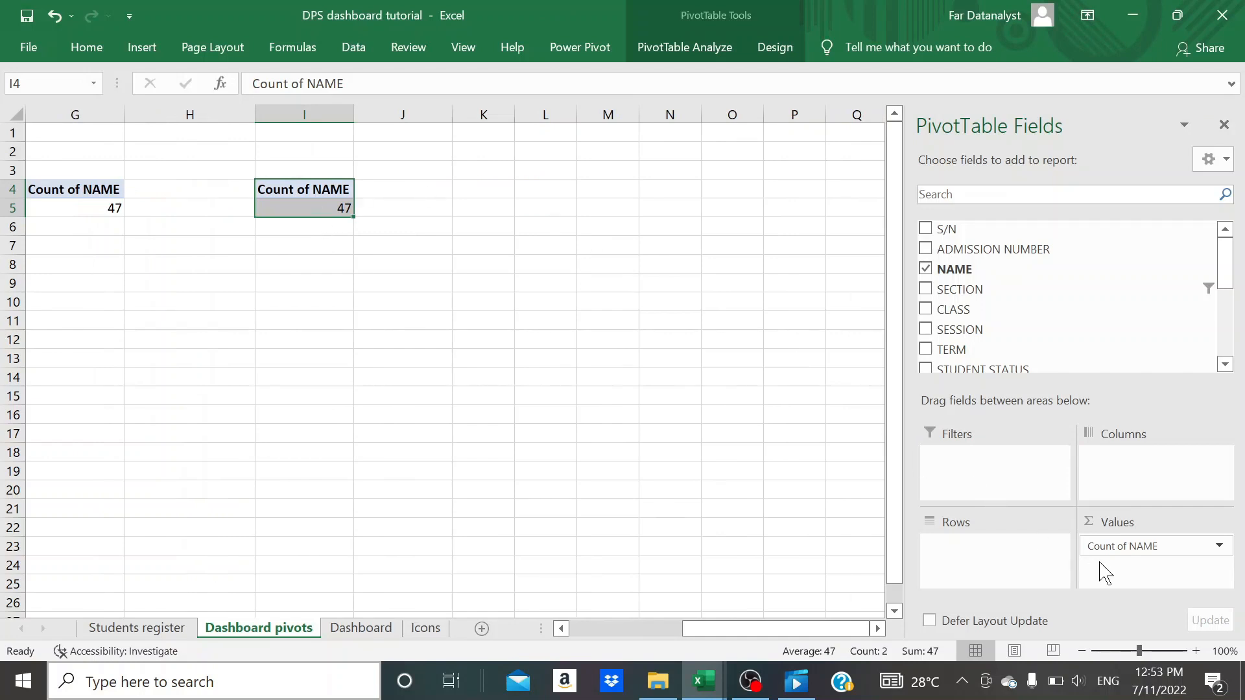
pyautogui.moveTo(1111, 556); pyautogui.dragTo(731, 458)
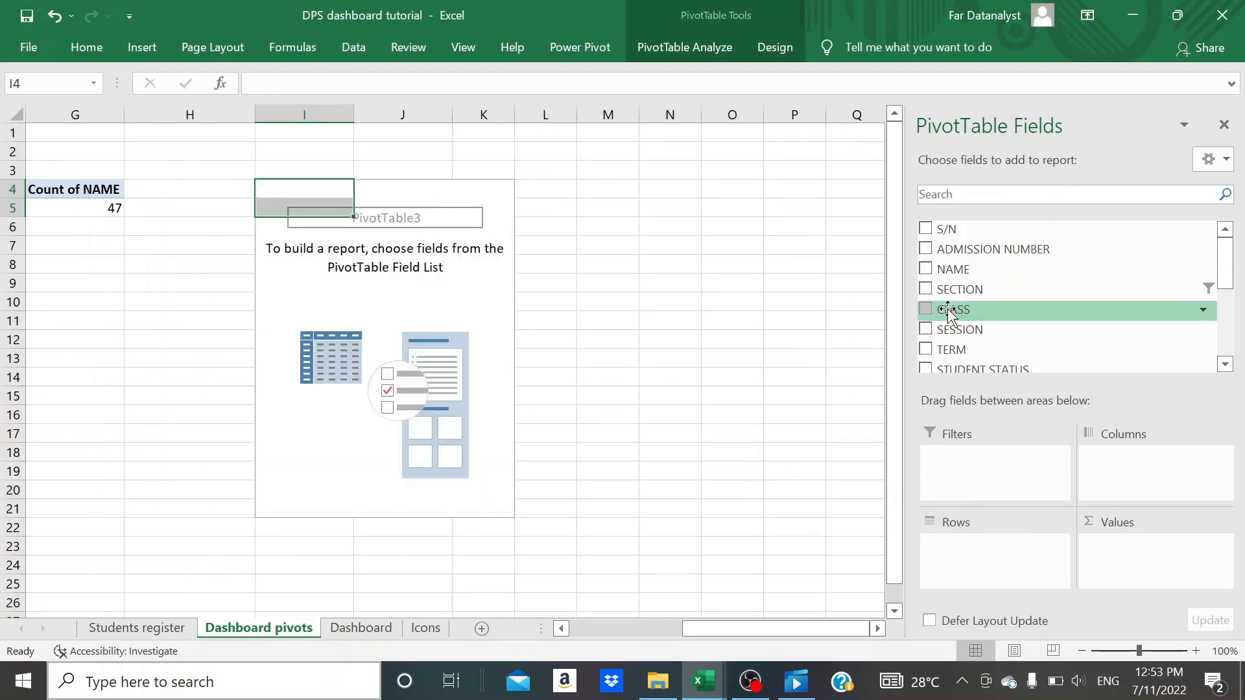
pyautogui.scroll(-1, 948, 311)
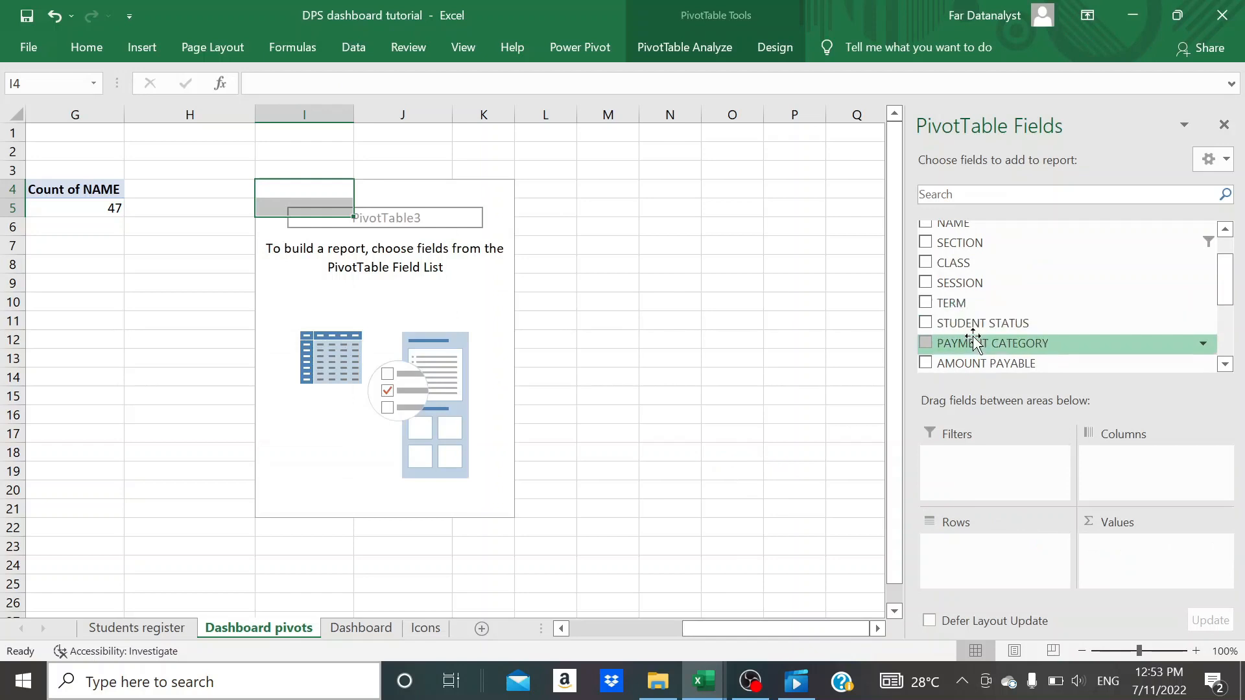
pyautogui.scroll(1, 974, 338)
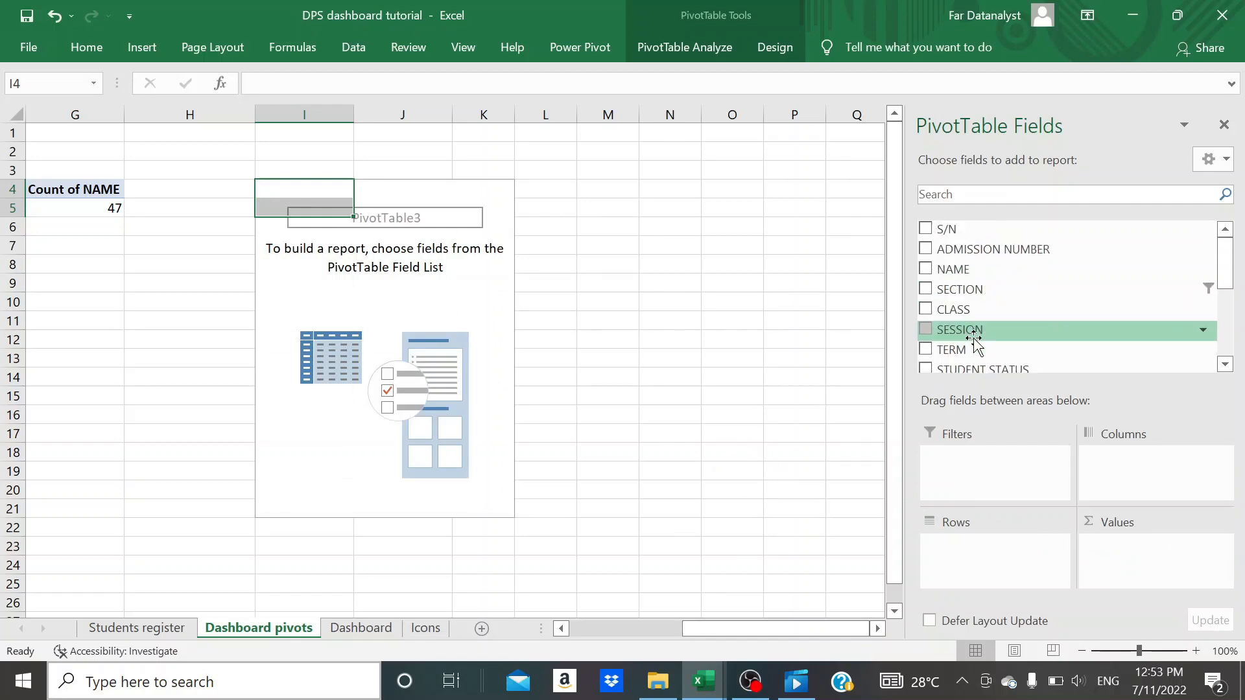
pyautogui.scroll(-5, 975, 338)
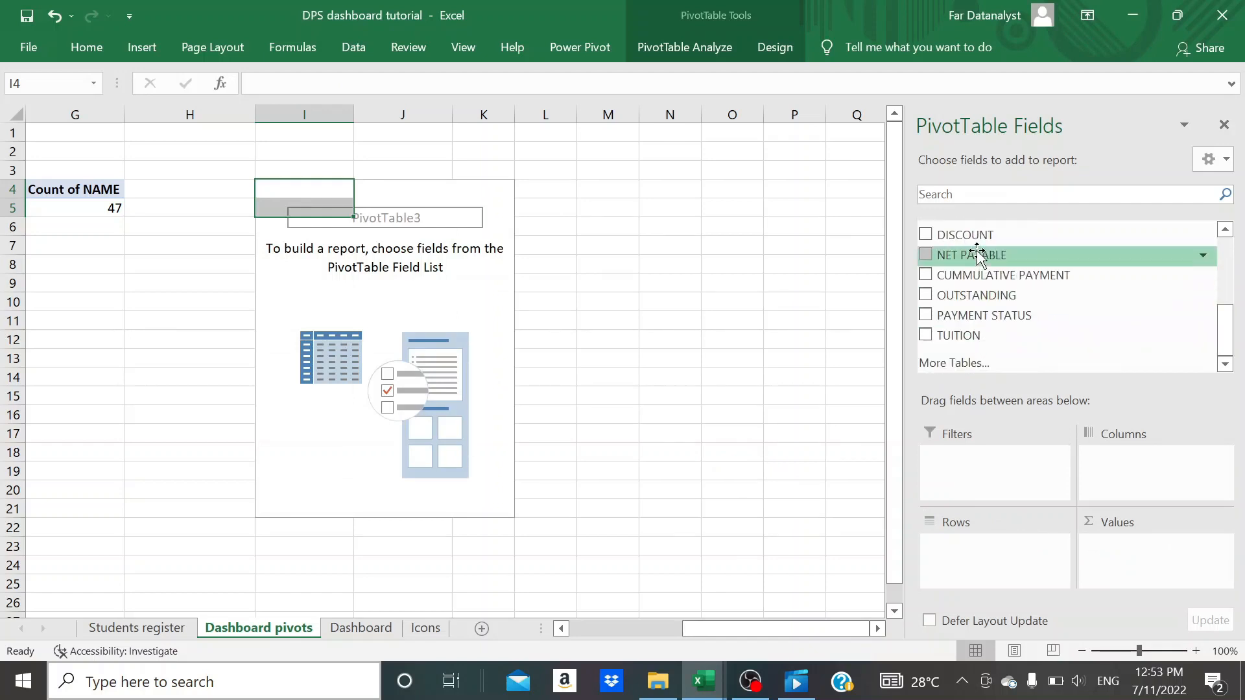
pyautogui.moveTo(970, 255); pyautogui.dragTo(1106, 548)
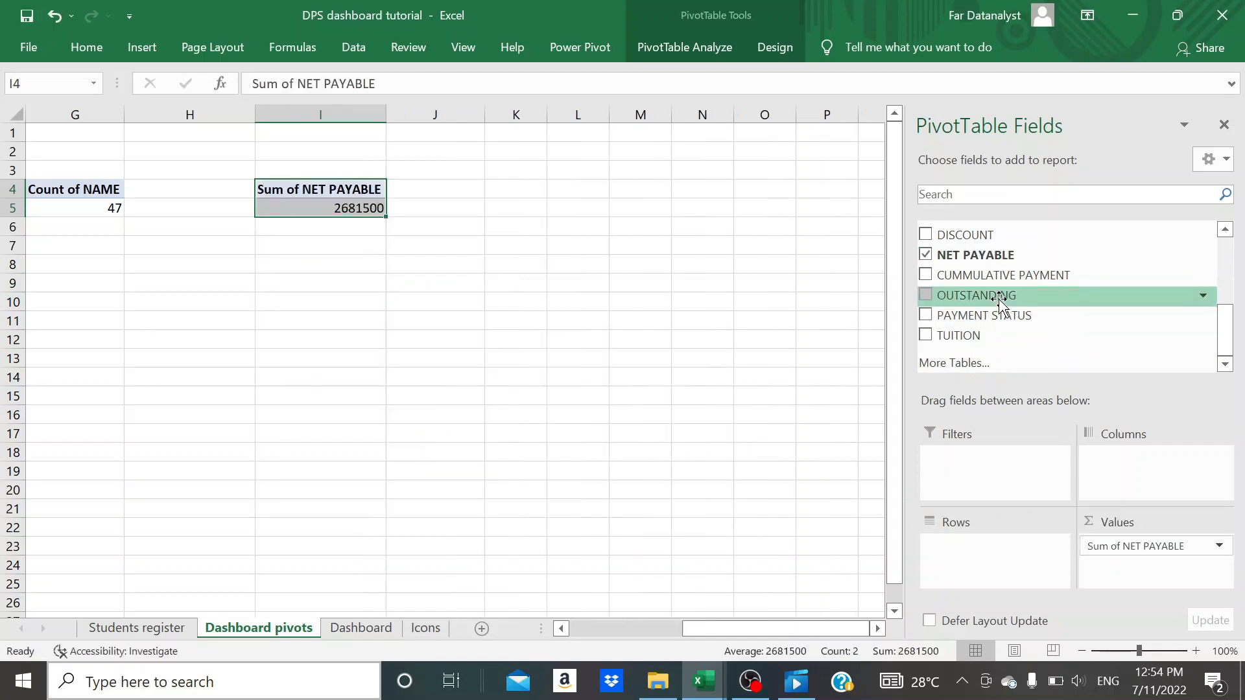
pyautogui.moveTo(995, 284); pyautogui.dragTo(1140, 628)
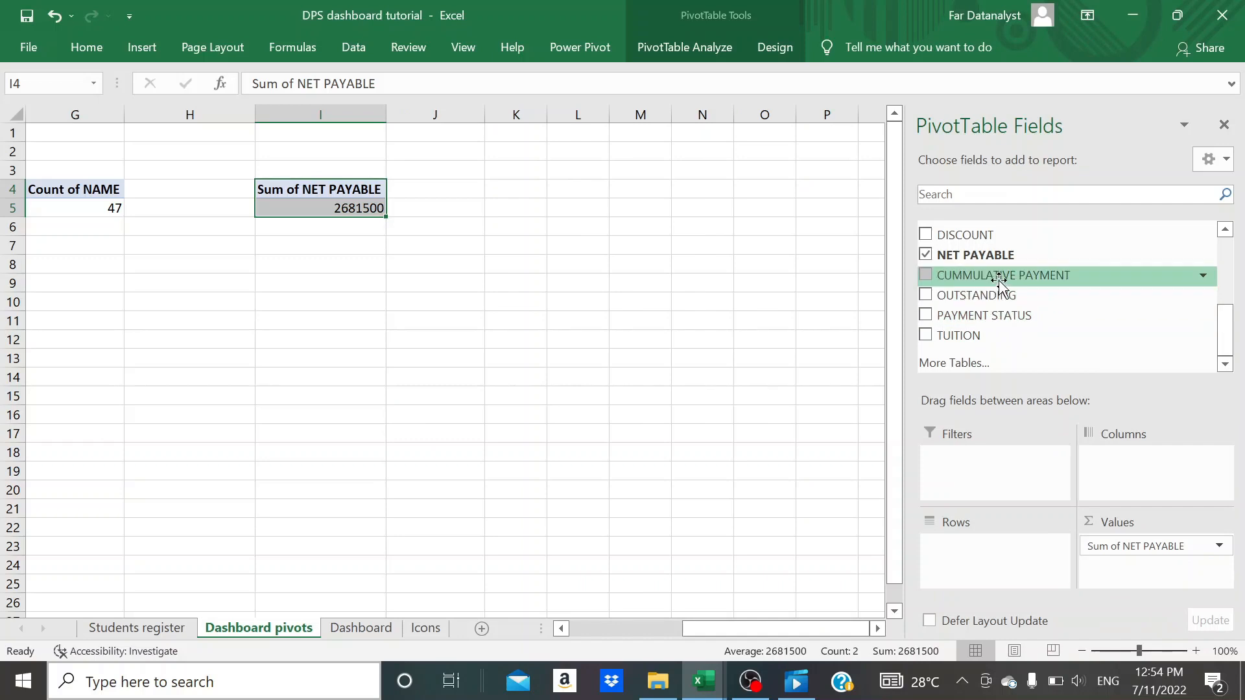
pyautogui.moveTo(998, 283); pyautogui.dragTo(1143, 582)
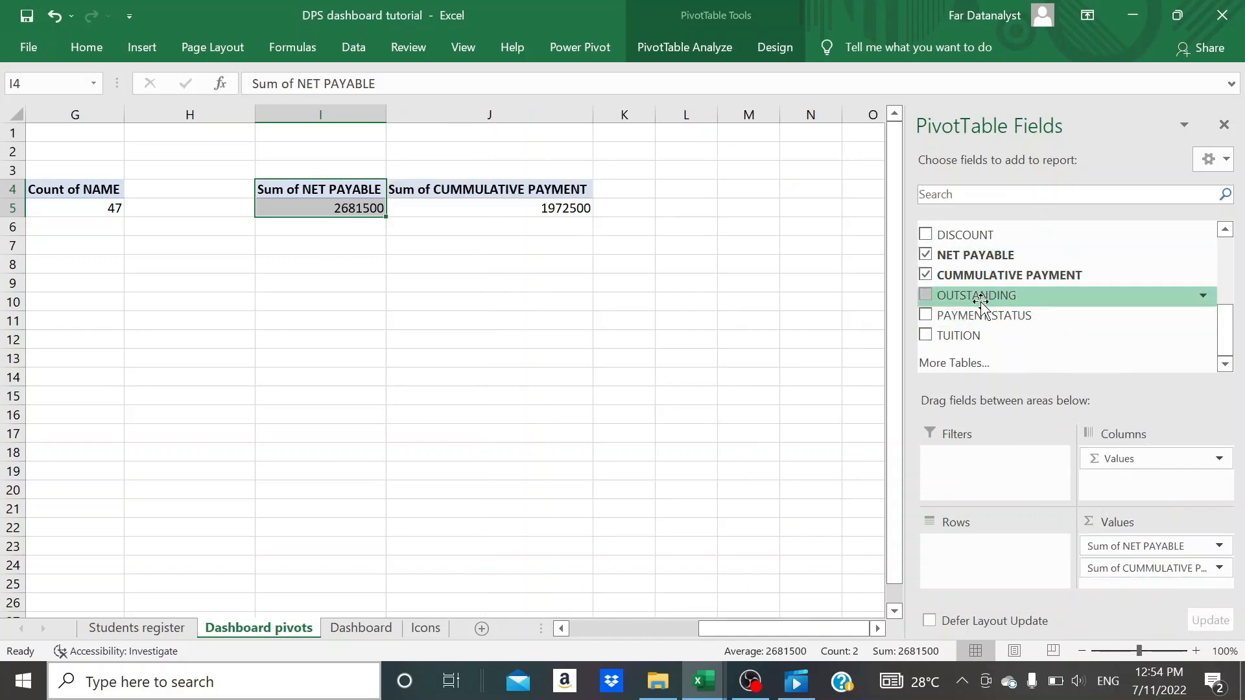
pyautogui.moveTo(972, 300); pyautogui.dragTo(1131, 579)
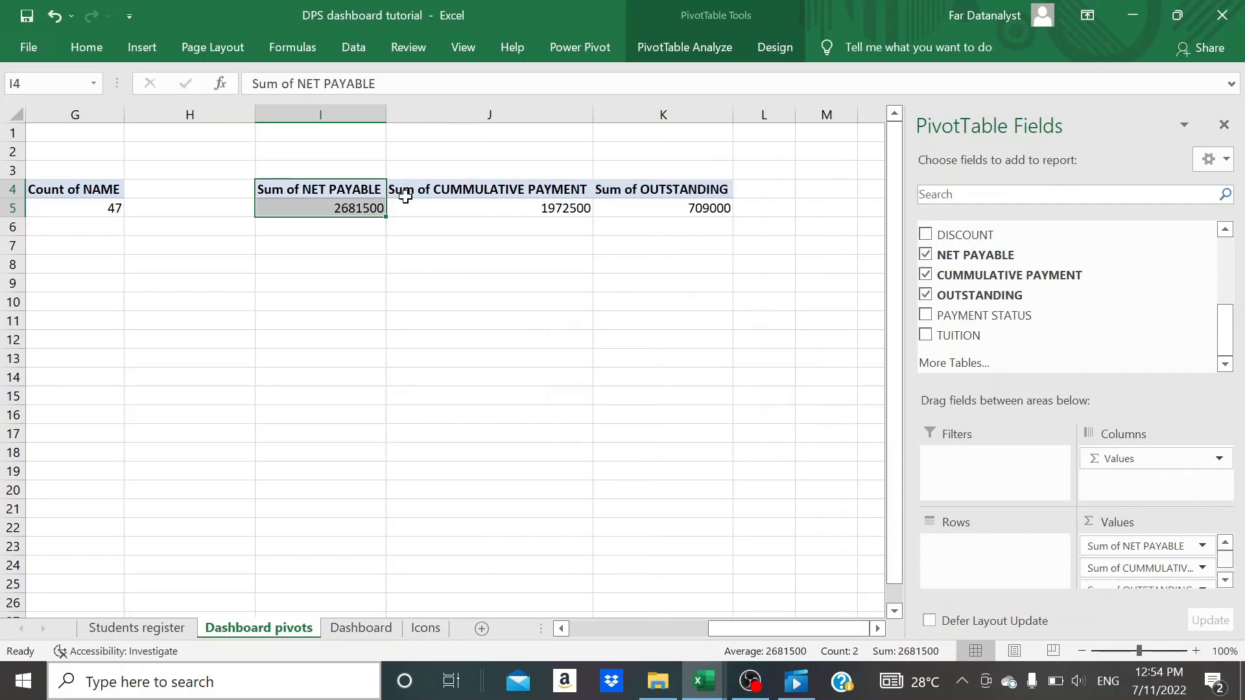
# - Compare the new PivotTable's values with the payment progress chart in the finished School fees analysis template workbook
pyautogui.click(437, 219)
pyautogui.click(410, 207)
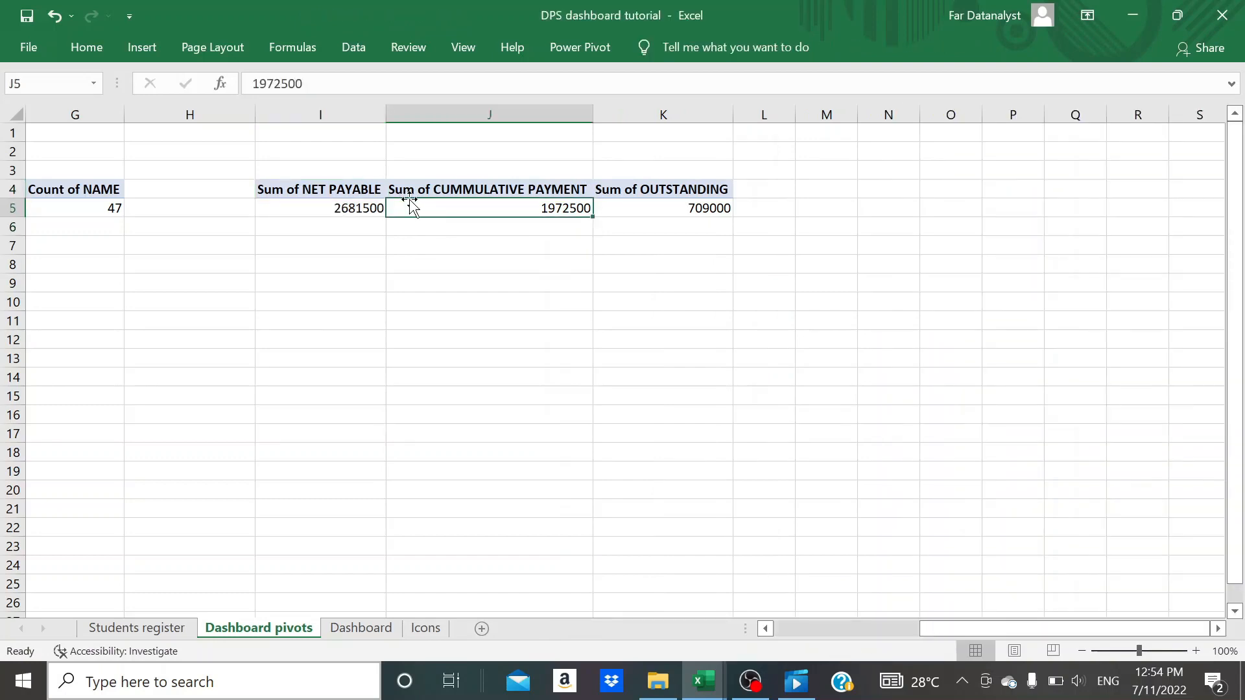
pyautogui.click(350, 207)
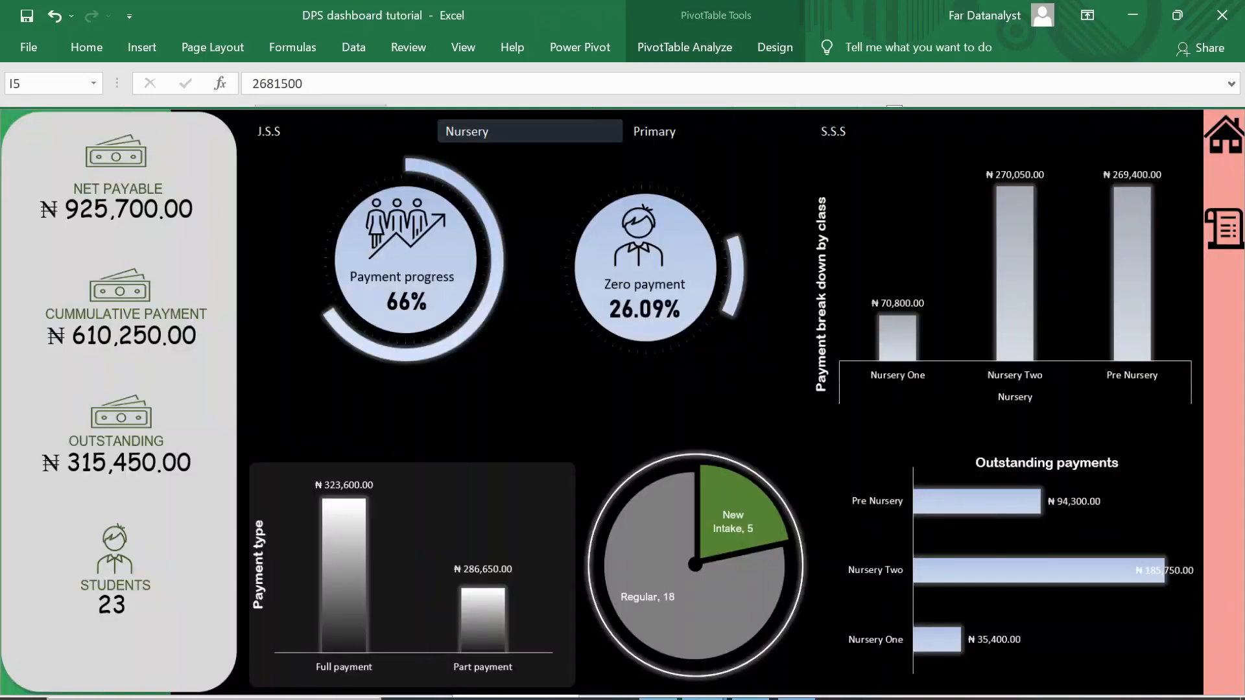
pyautogui.click(447, 208)
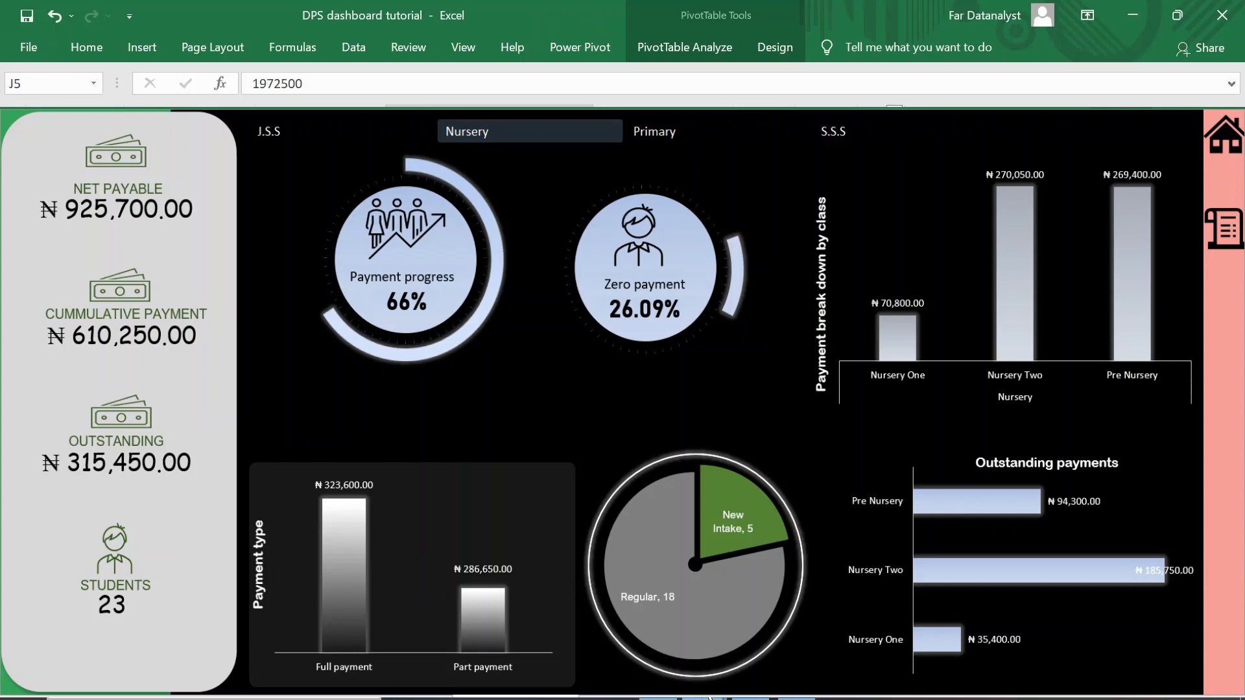
pyautogui.hotkey('alt', 'Tab')
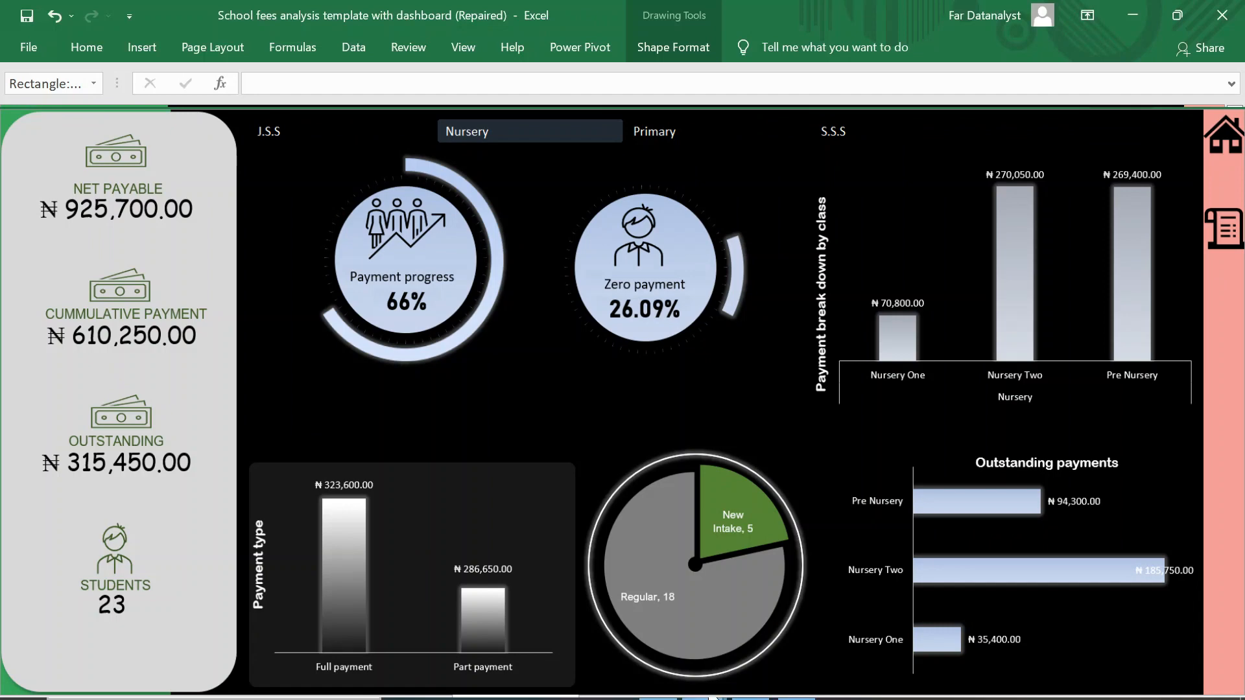
pyautogui.hotkey('alt', 'Tab')
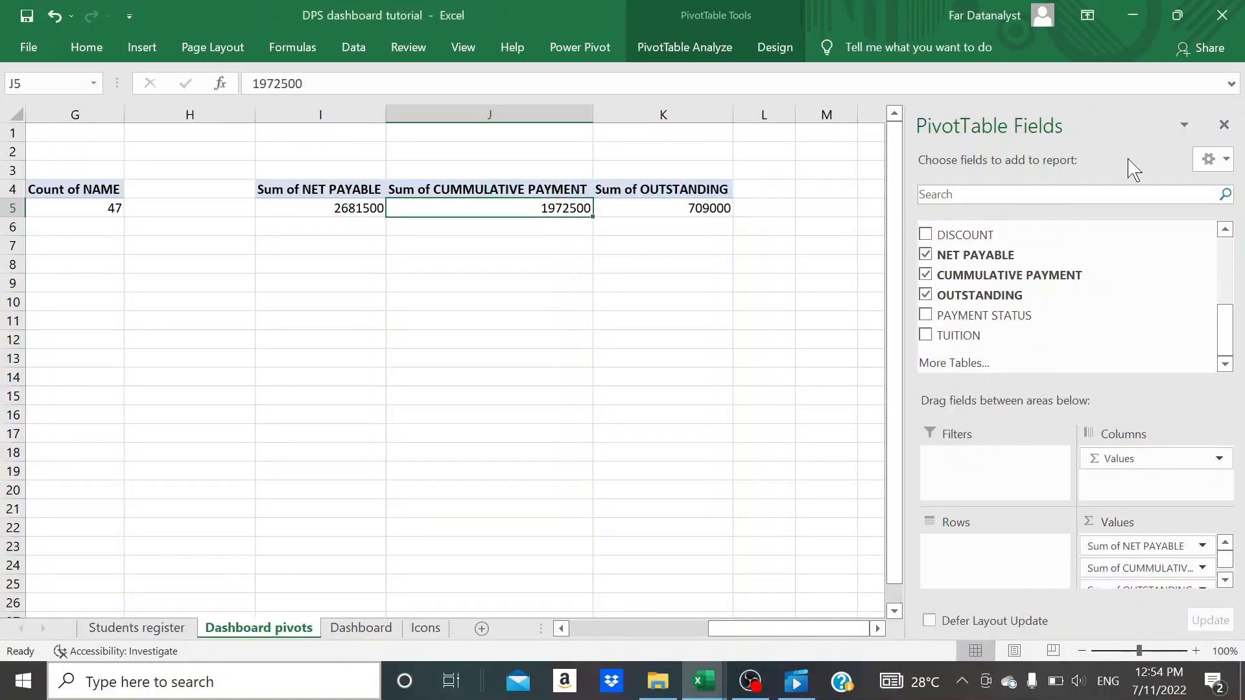
# - Close the PivotTable field list and enter the headings NET PAYABLE, CUMMULATIVE PAYMENT and OUTSTANDING in cells I7 to K7
pyautogui.click(1224, 125)
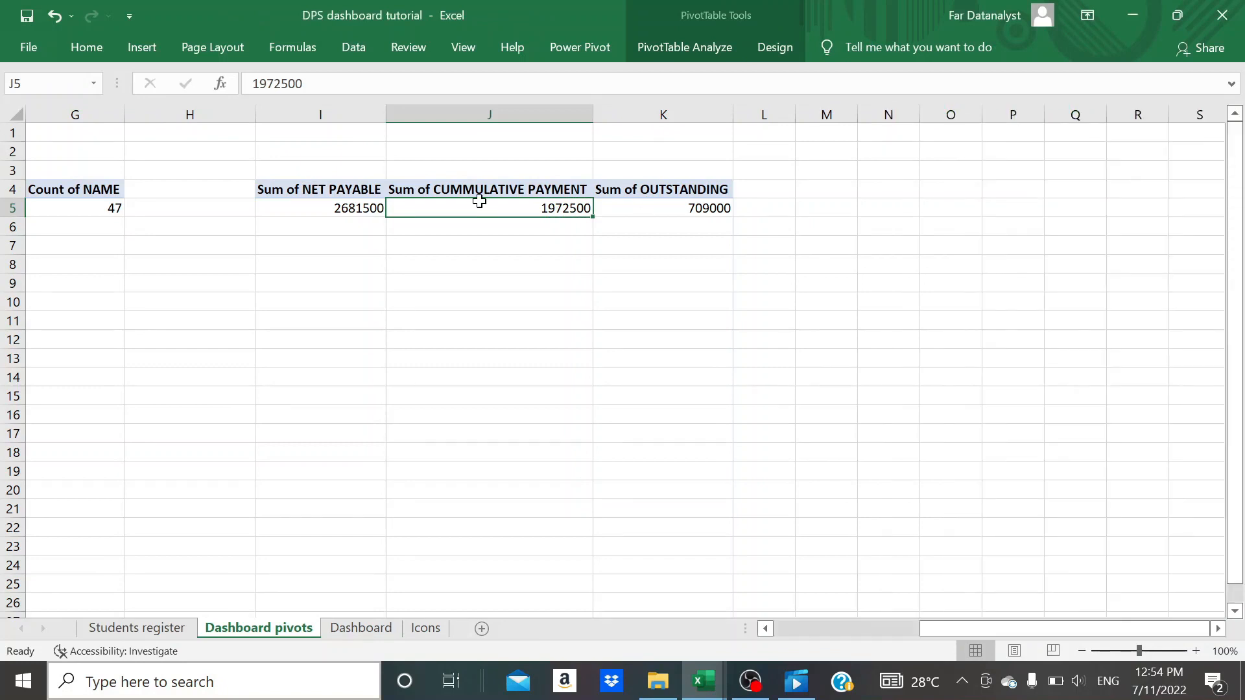
pyautogui.click(339, 206)
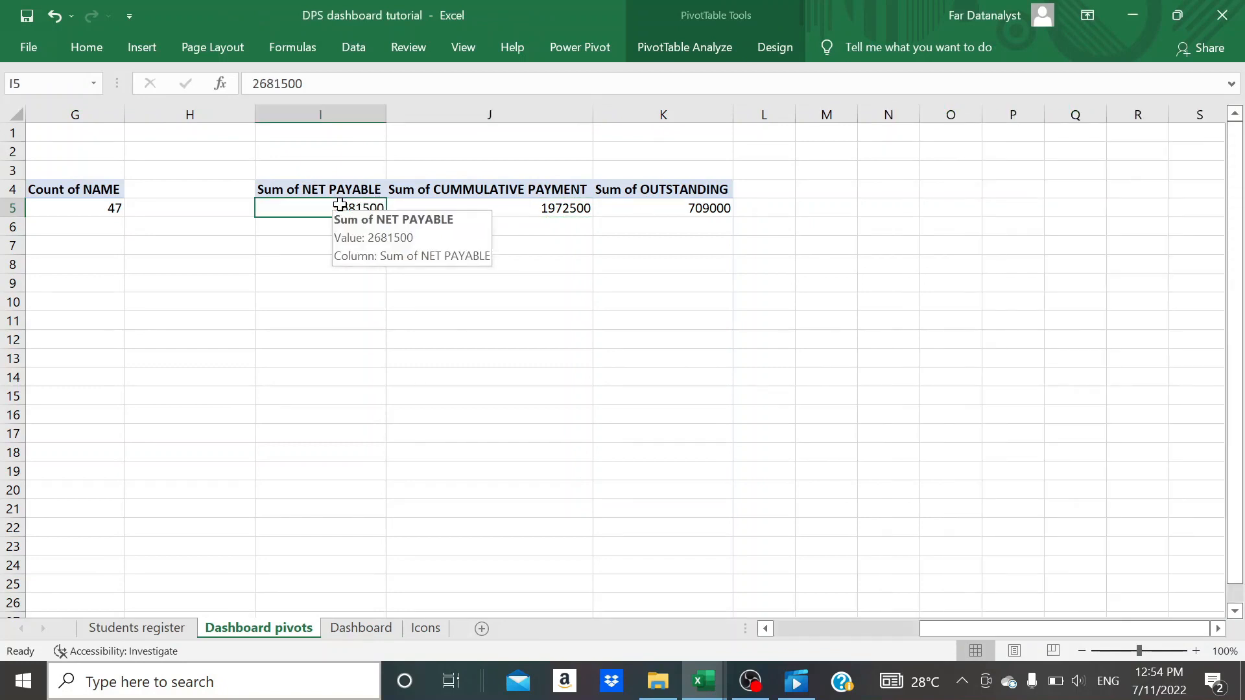
pyautogui.click(313, 245)
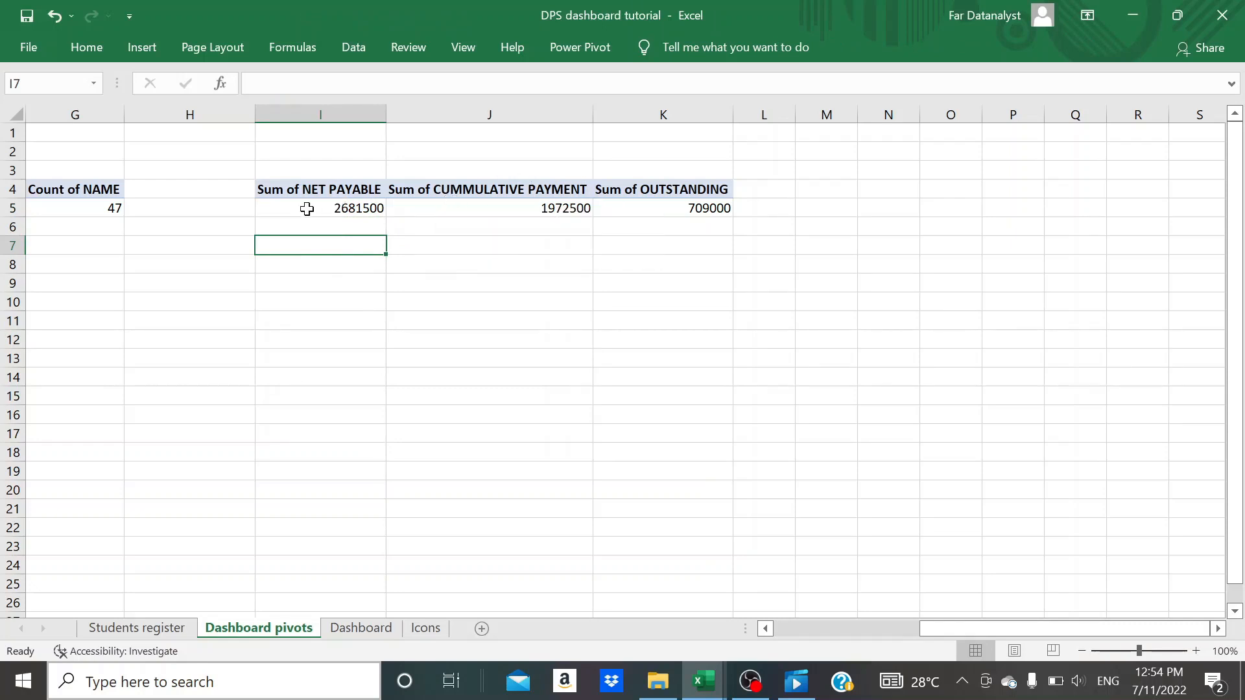
pyautogui.moveTo(521, 204)
pyautogui.click(314, 265)
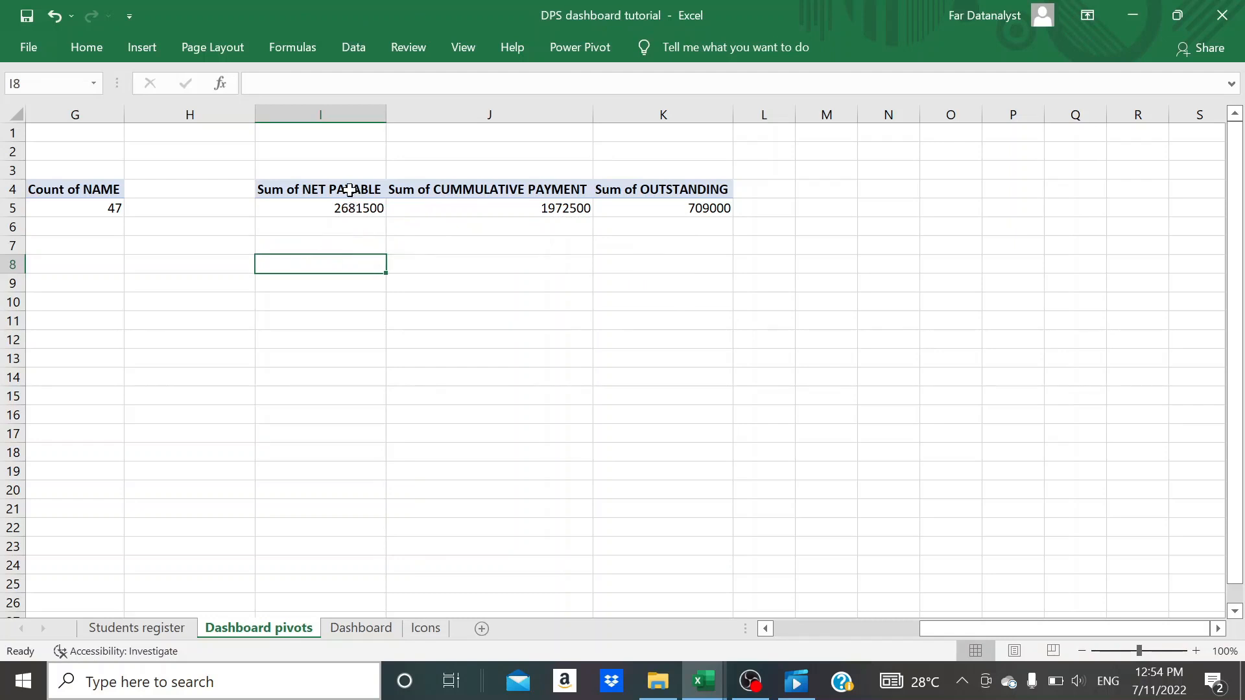
pyautogui.click(291, 246)
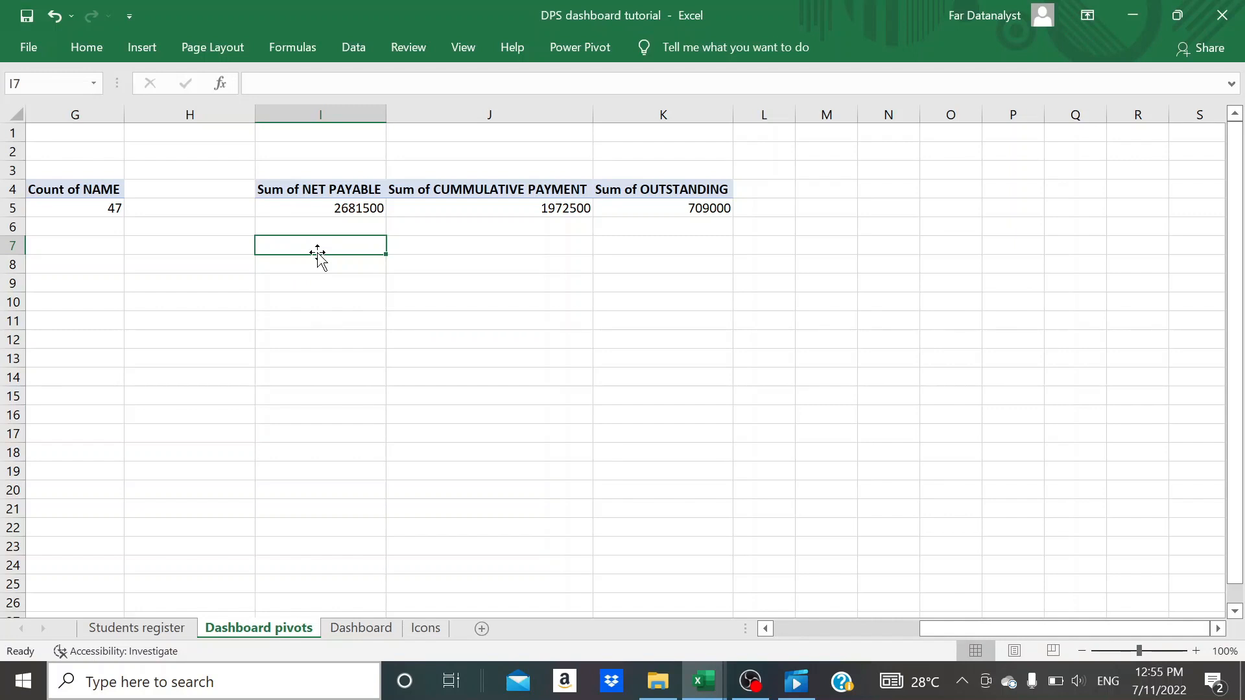
pyautogui.write('NET PAYABLE')
pyautogui.press('Tab')
pyautogui.write('CUMMULATIVE')
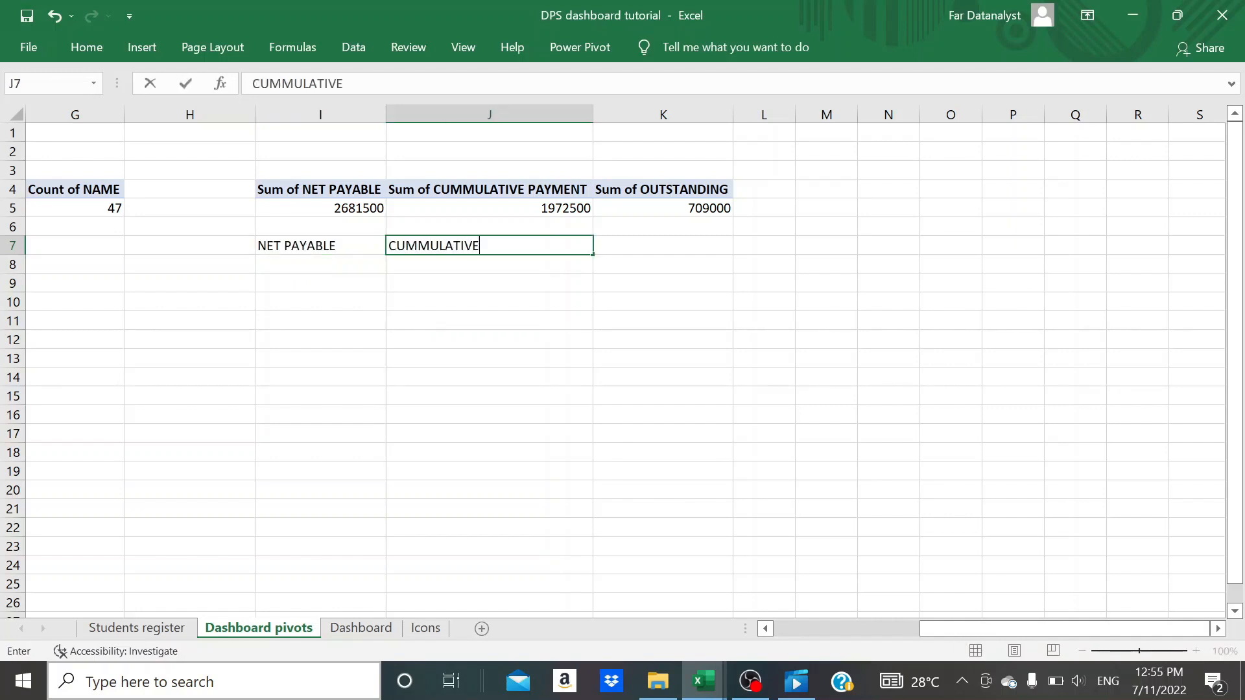
pyautogui.write(' PAYMENT')
pyautogui.press('Tab')
pyautogui.write('OUTSTANDING')
pyautogui.click(585, 334)
# - Enter the row label PERCENTAGES in cell H8, beside the new heading row
pyautogui.click(215, 267)
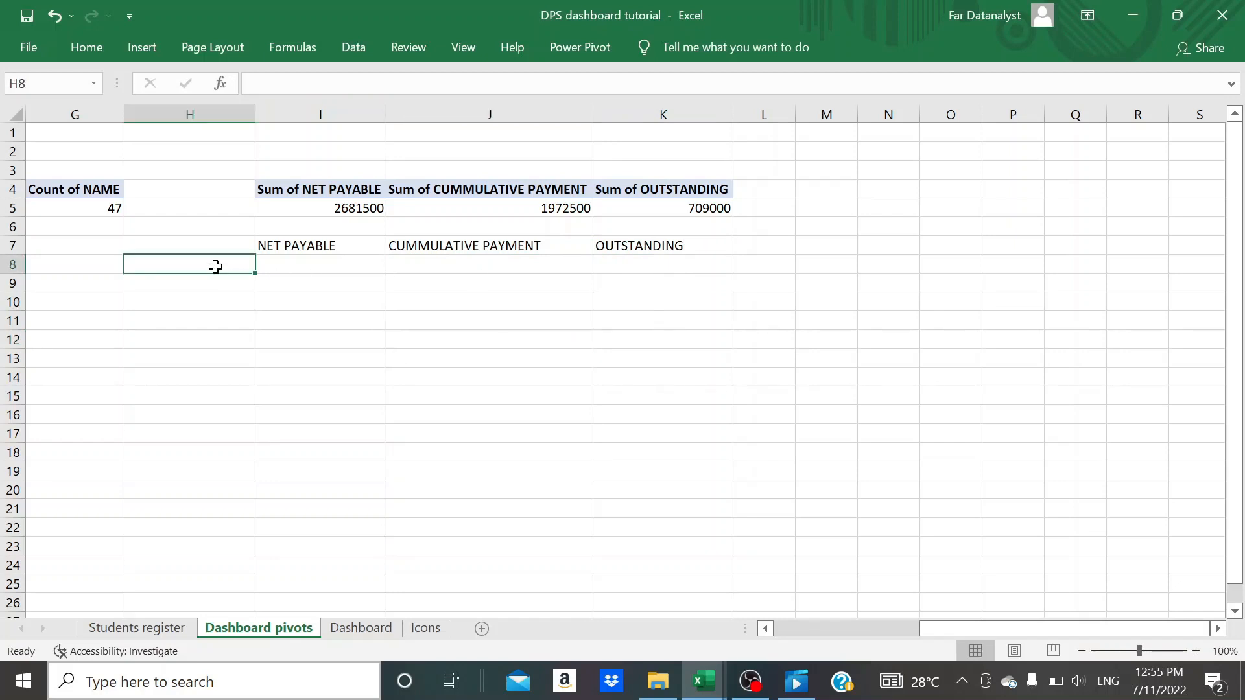
pyautogui.write('PERCENTAGES')
pyautogui.click(300, 277)
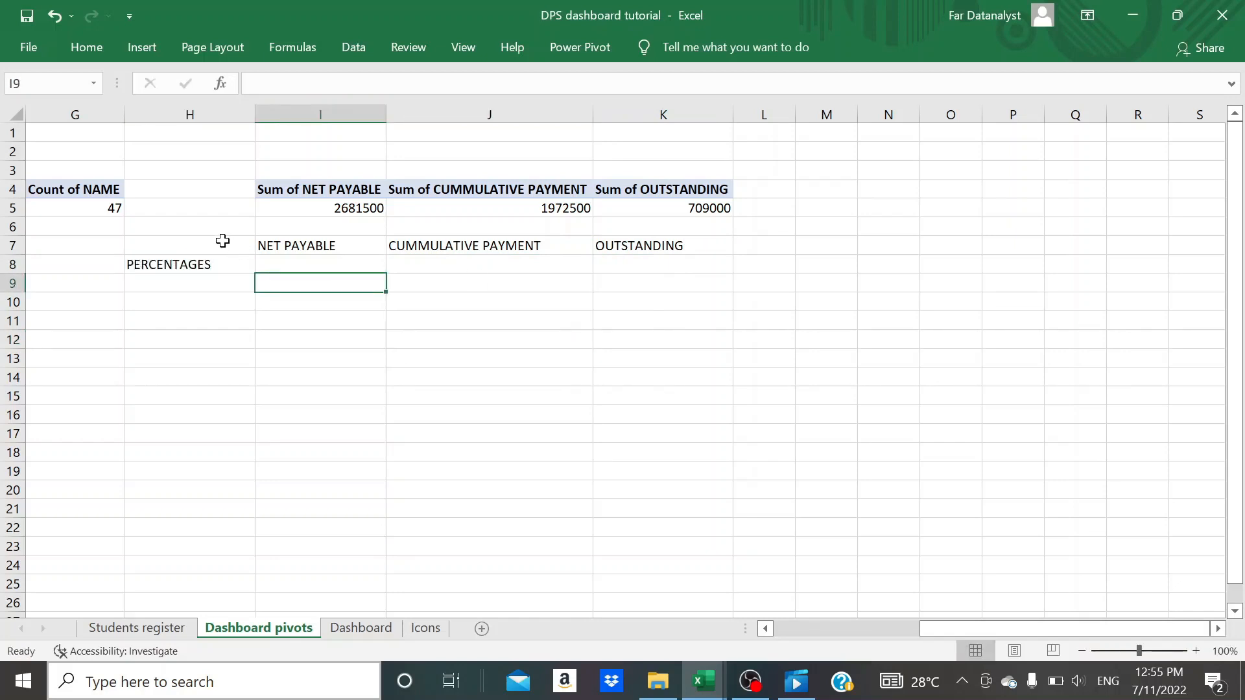
pyautogui.click(222, 240)
# - Begin a formula in cell I8 for the NET PAYABLE percentage
pyautogui.click(289, 266)
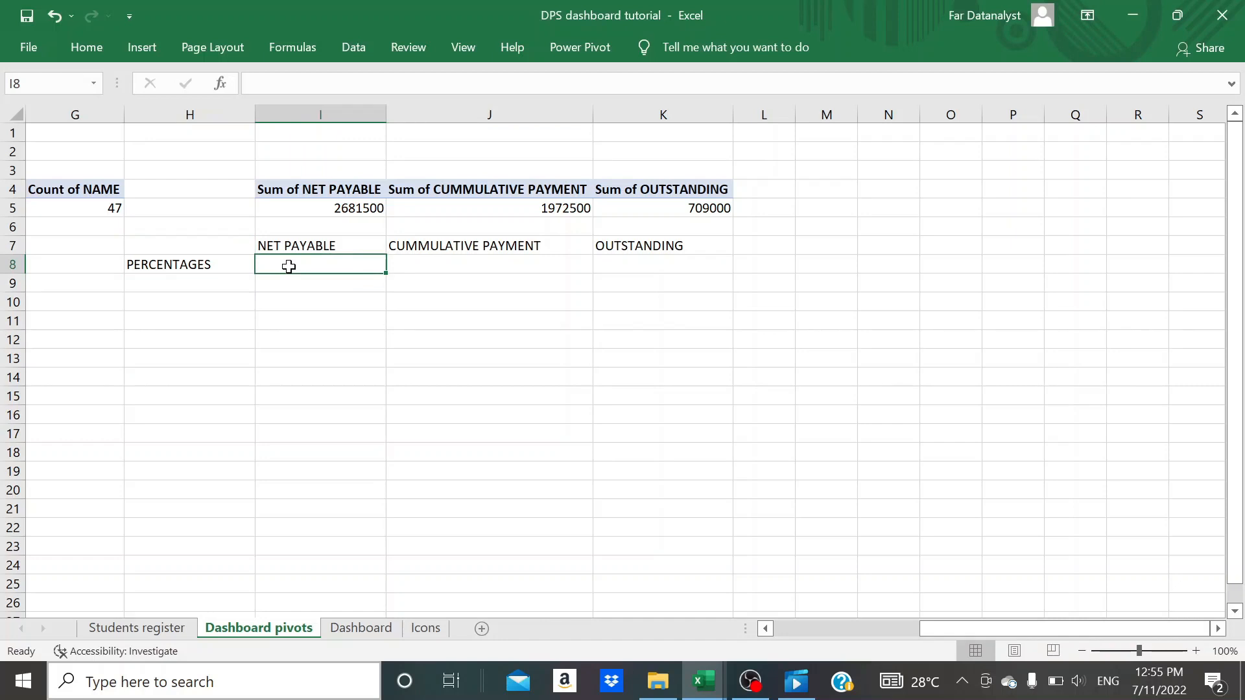
pyautogui.write('=')
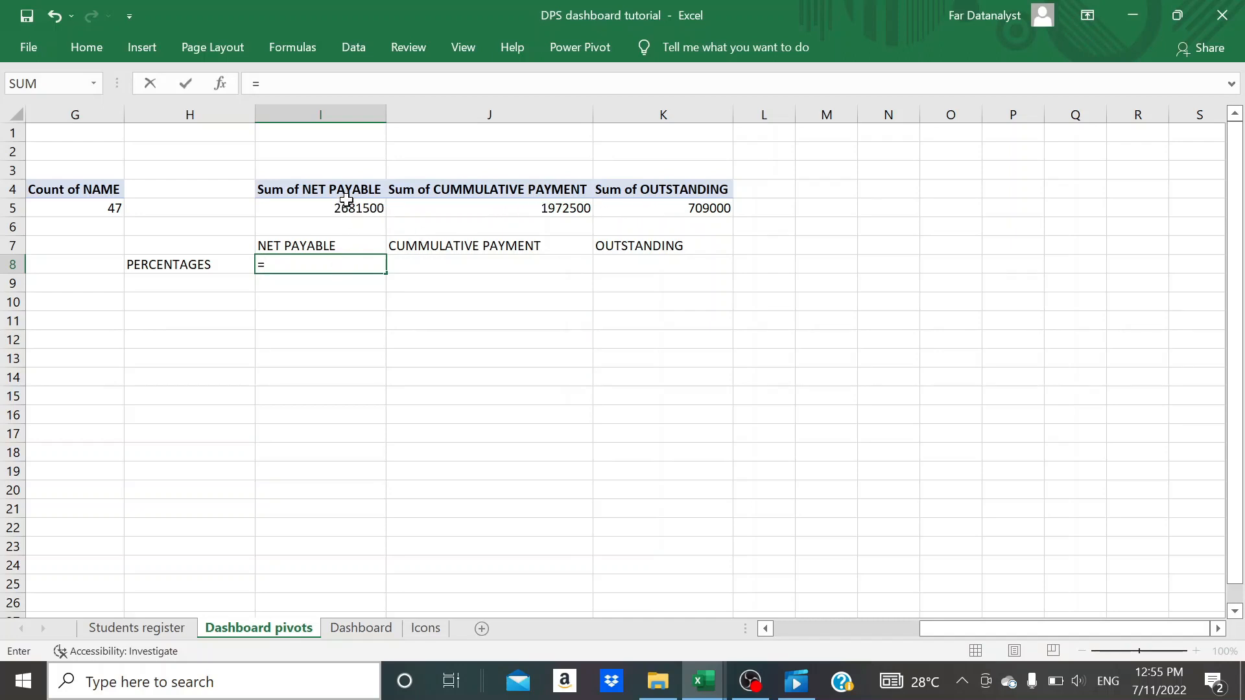
# - Complete the I8 formula by dividing Sum of NET PAYABLE by itself, and format the cell as a percentage
pyautogui.click(348, 205)
pyautogui.write('/')
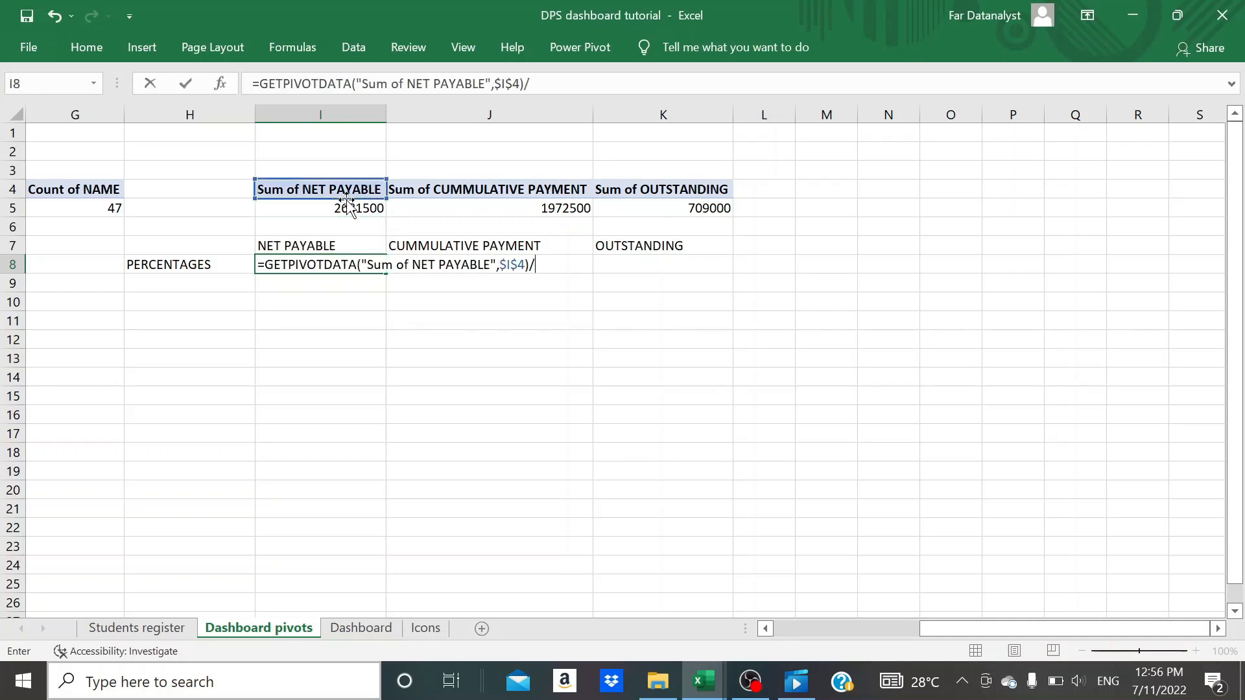
pyautogui.click(356, 210)
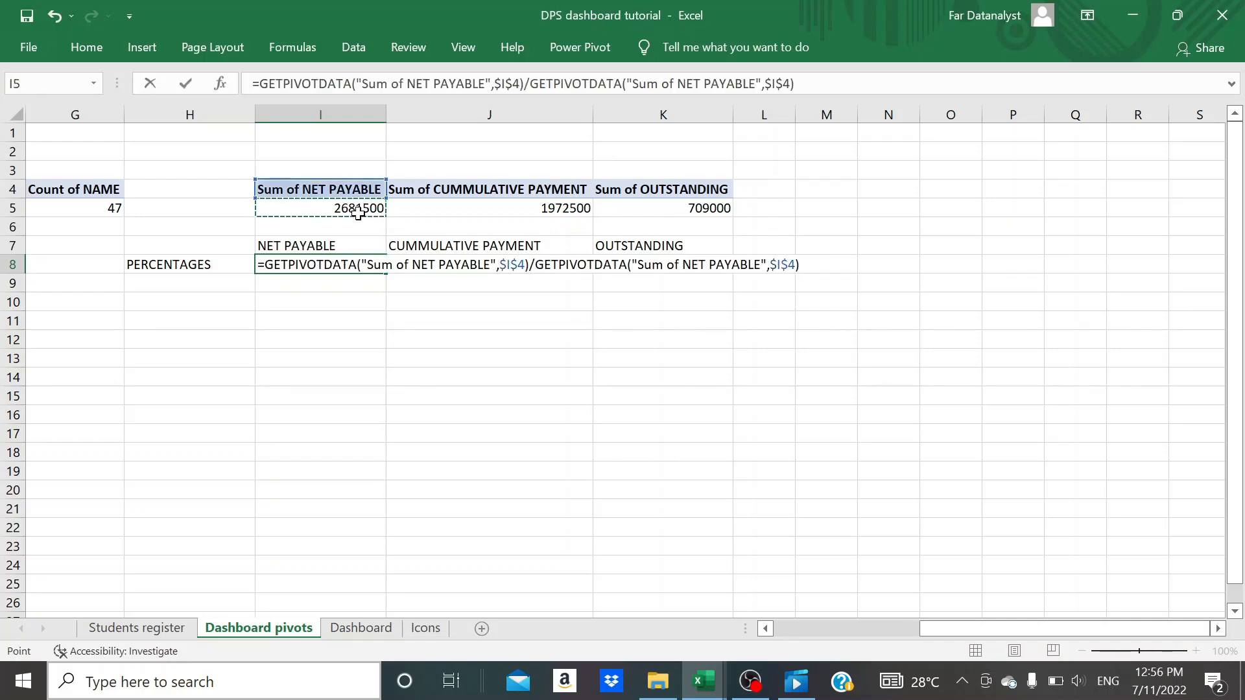
pyautogui.press('Return')
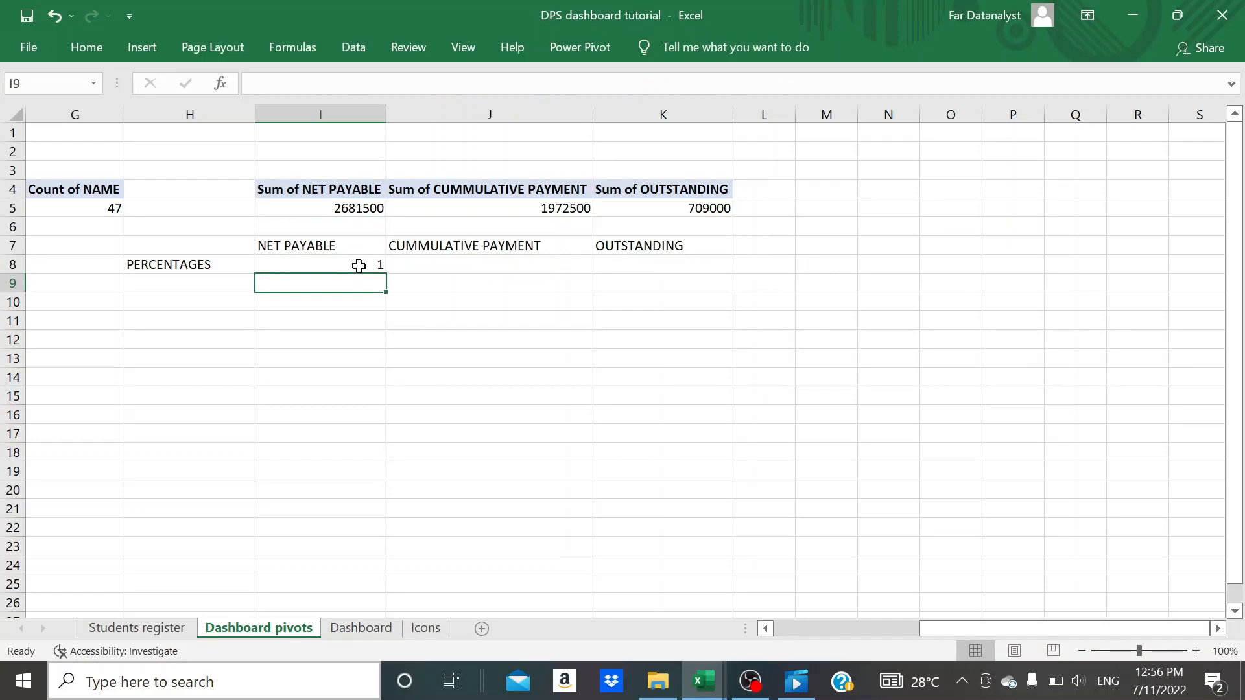
pyautogui.click(358, 265)
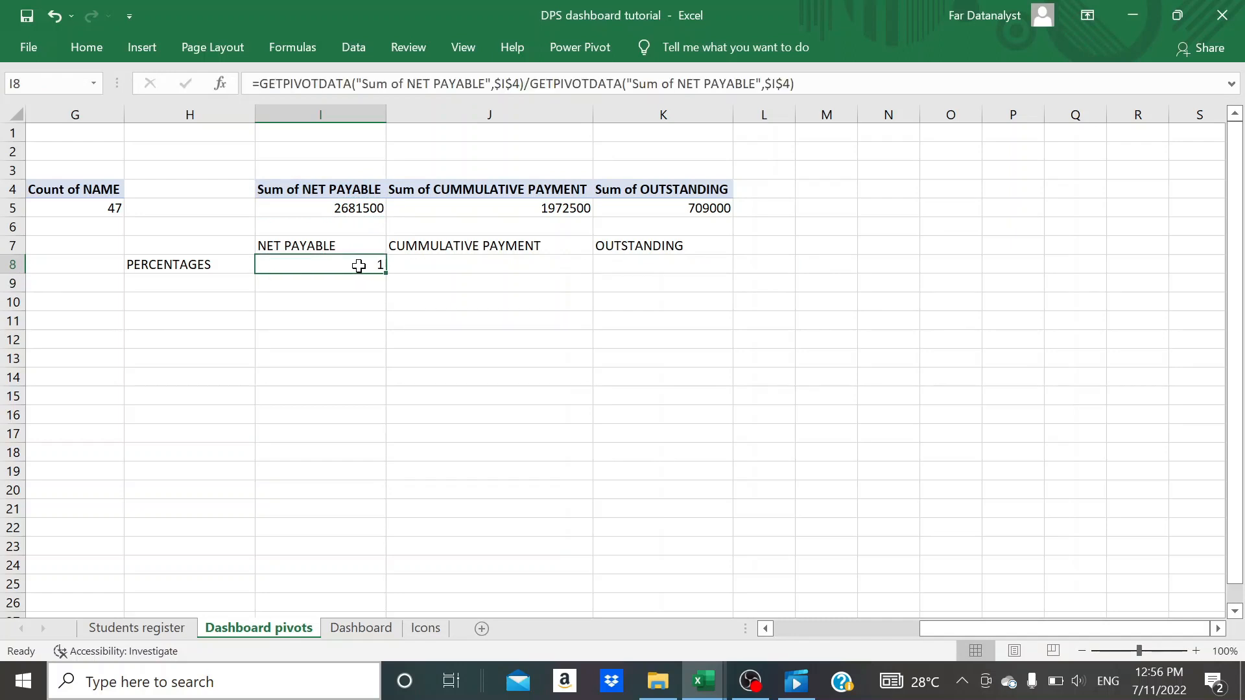
pyautogui.click(91, 52)
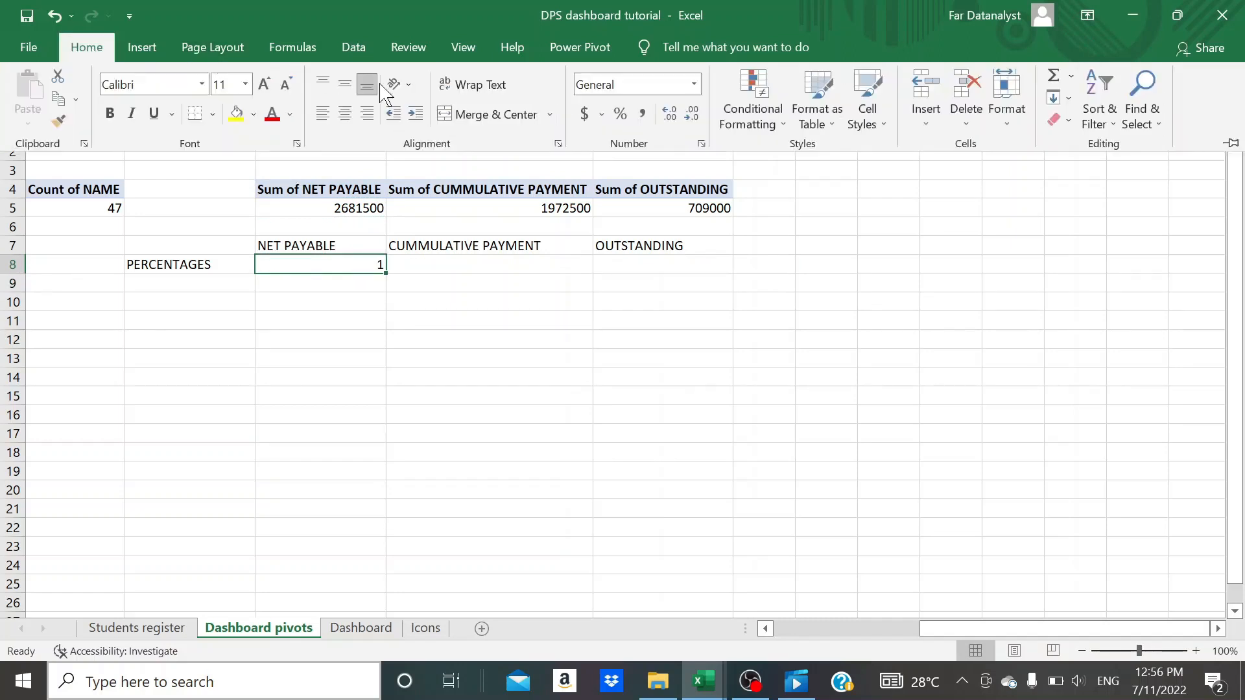
pyautogui.click(620, 115)
# - Enter a formula in J8 dividing Sum of CUMMULATIVE PAYMENT by Sum of NET PAYABLE, and format the cell as a percentage
pyautogui.click(460, 264)
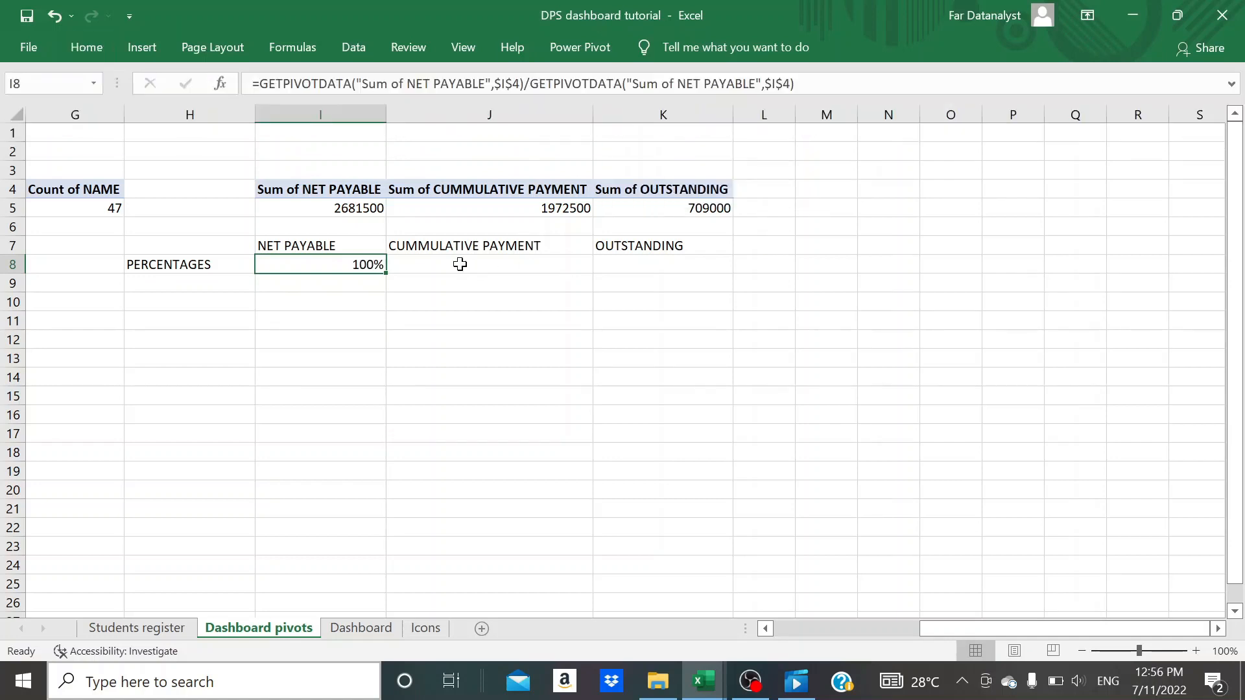
pyautogui.click(460, 264)
pyautogui.click(350, 263)
pyautogui.click(456, 258)
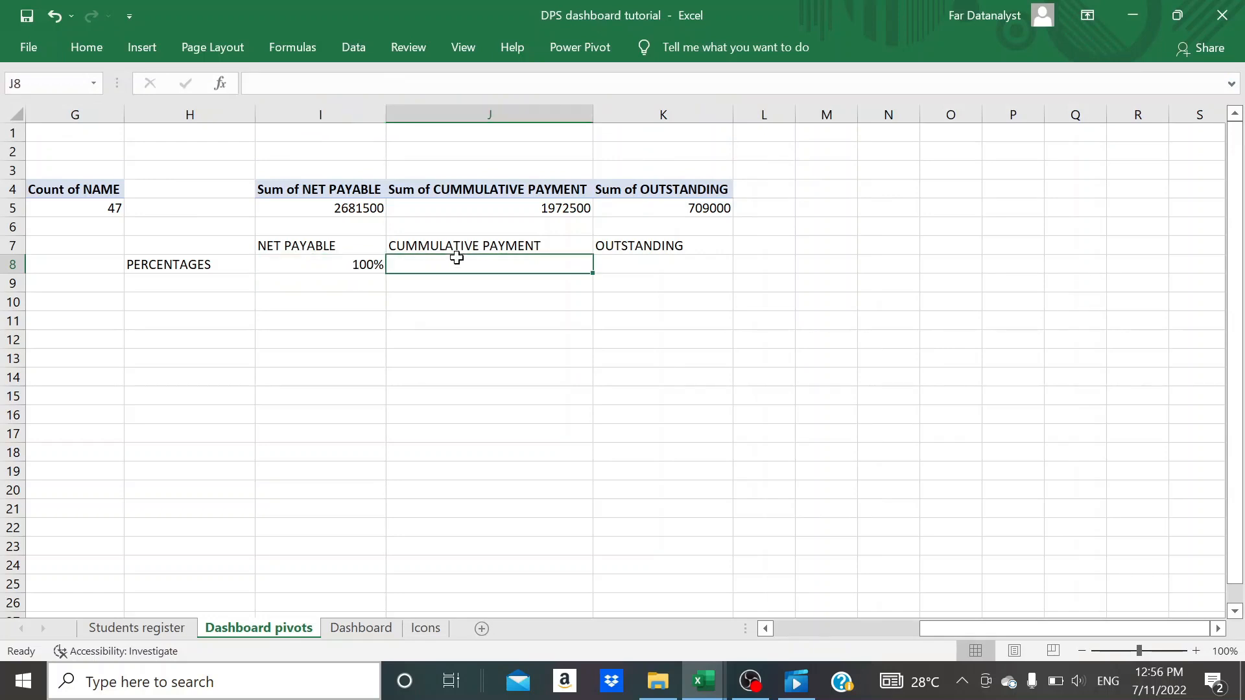
pyautogui.write('=')
pyautogui.click(526, 204)
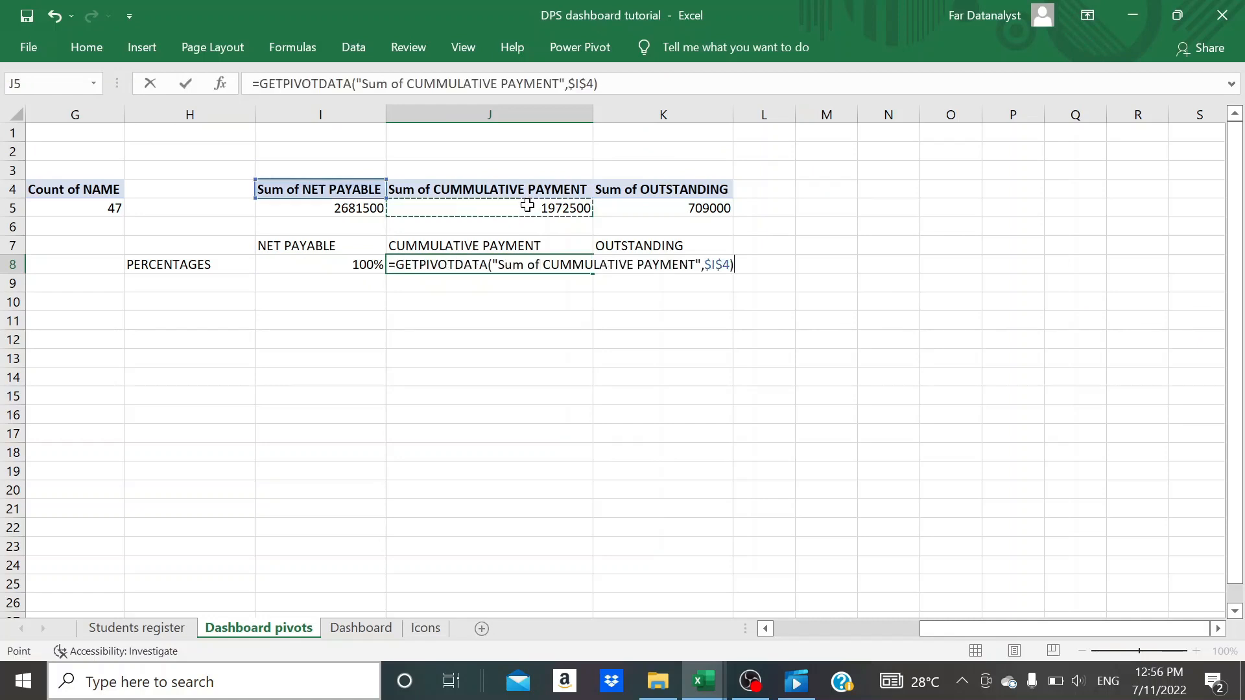
pyautogui.write('/')
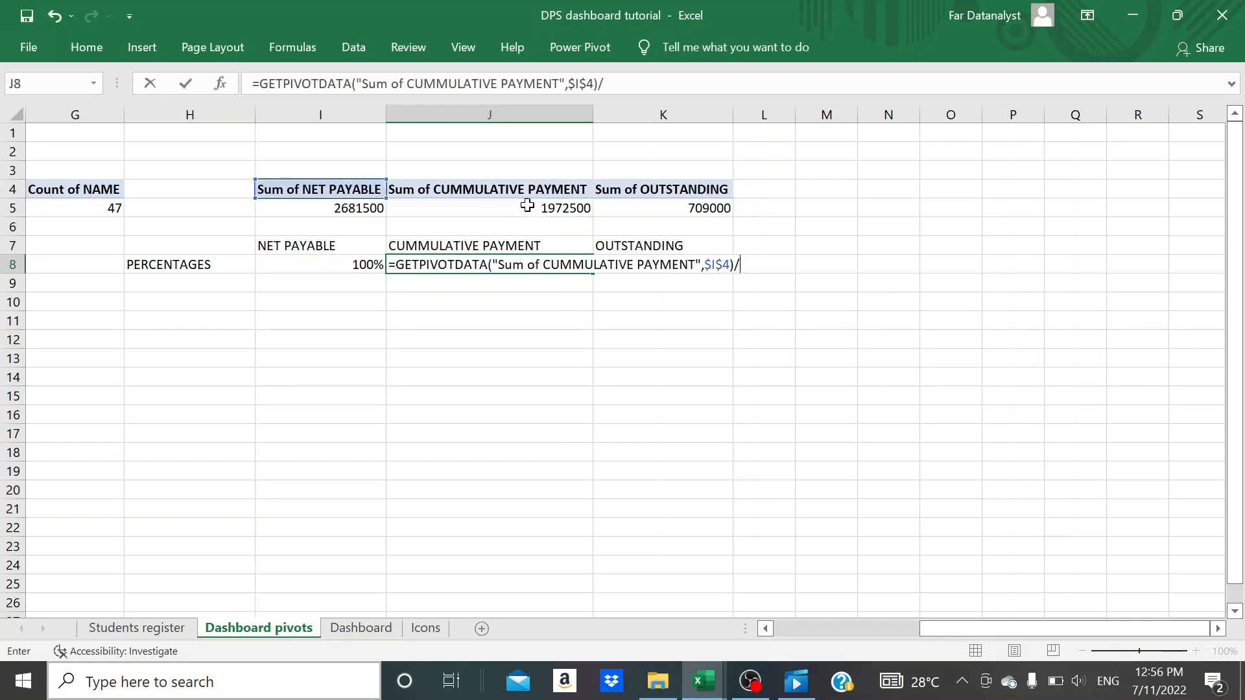
pyautogui.click(372, 208)
pyautogui.press('Return')
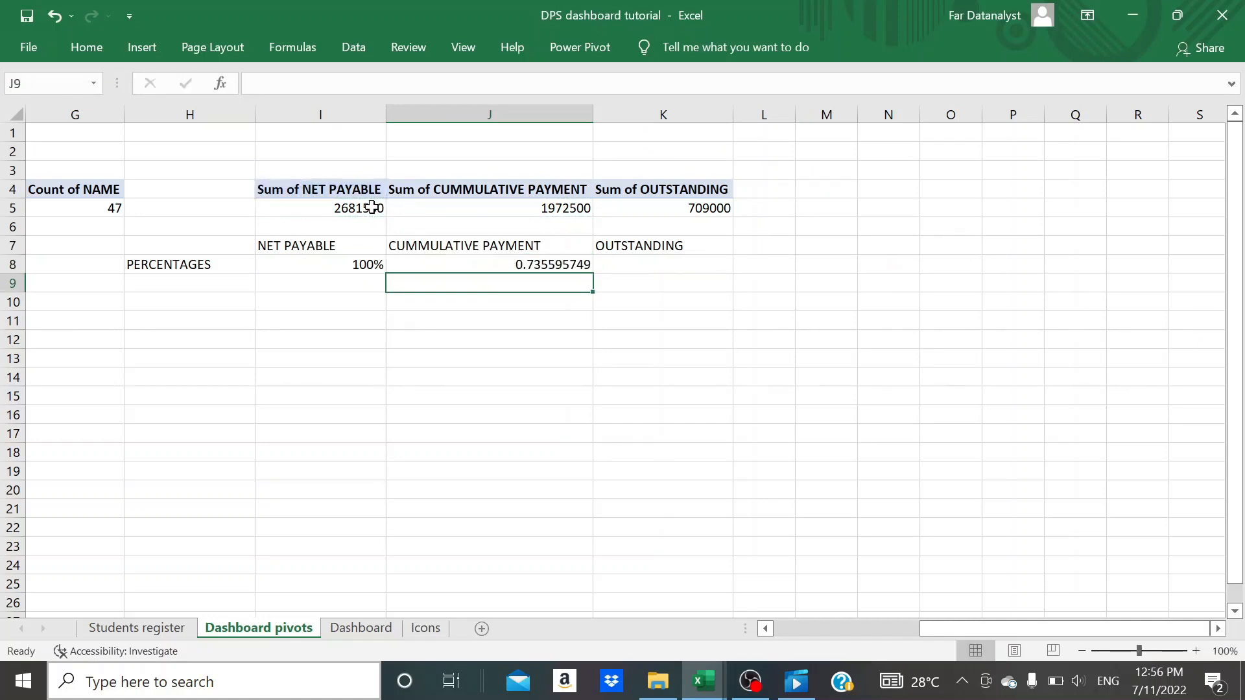
pyautogui.click(477, 268)
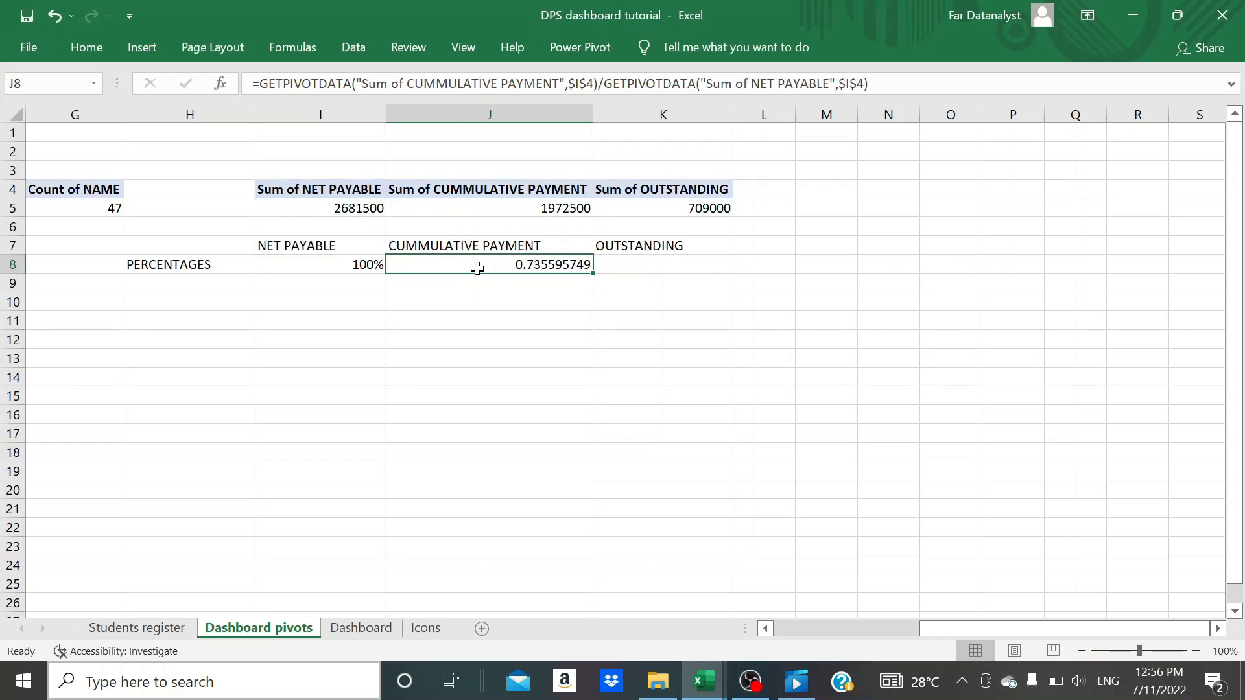
pyautogui.click(76, 52)
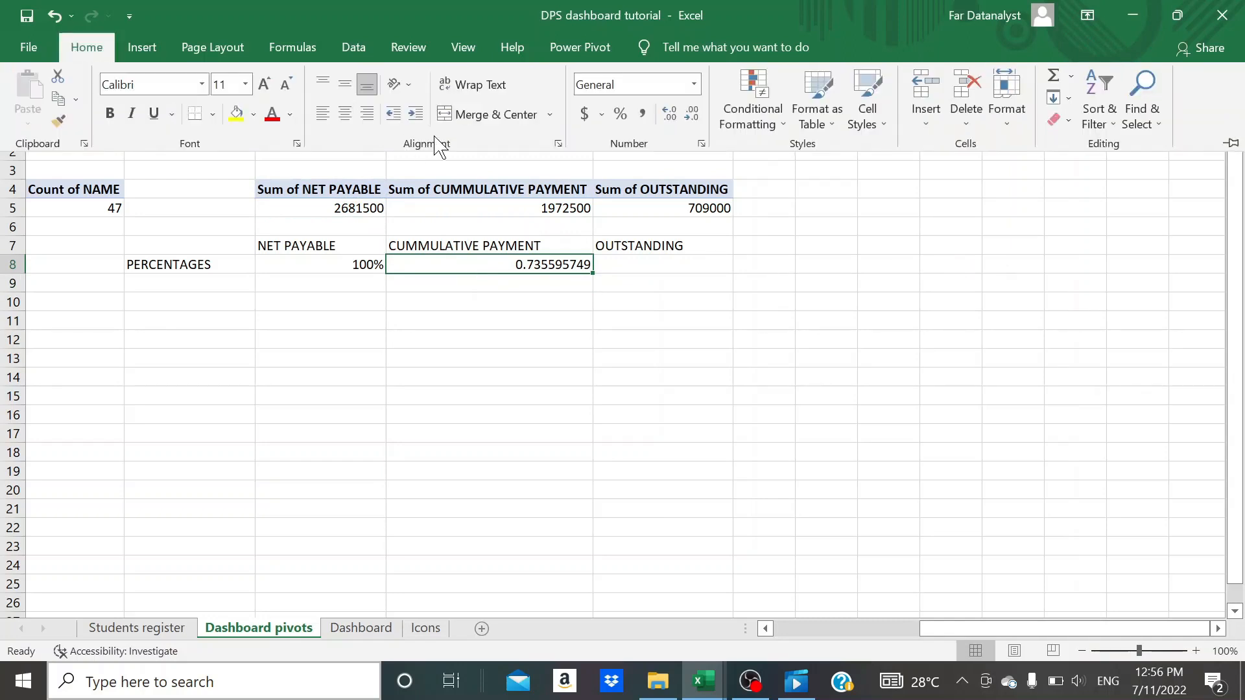
pyautogui.click(622, 118)
# - Calculate the OUTSTANDING percentage in cell K8 with the formula =I8-J8
pyautogui.click(638, 259)
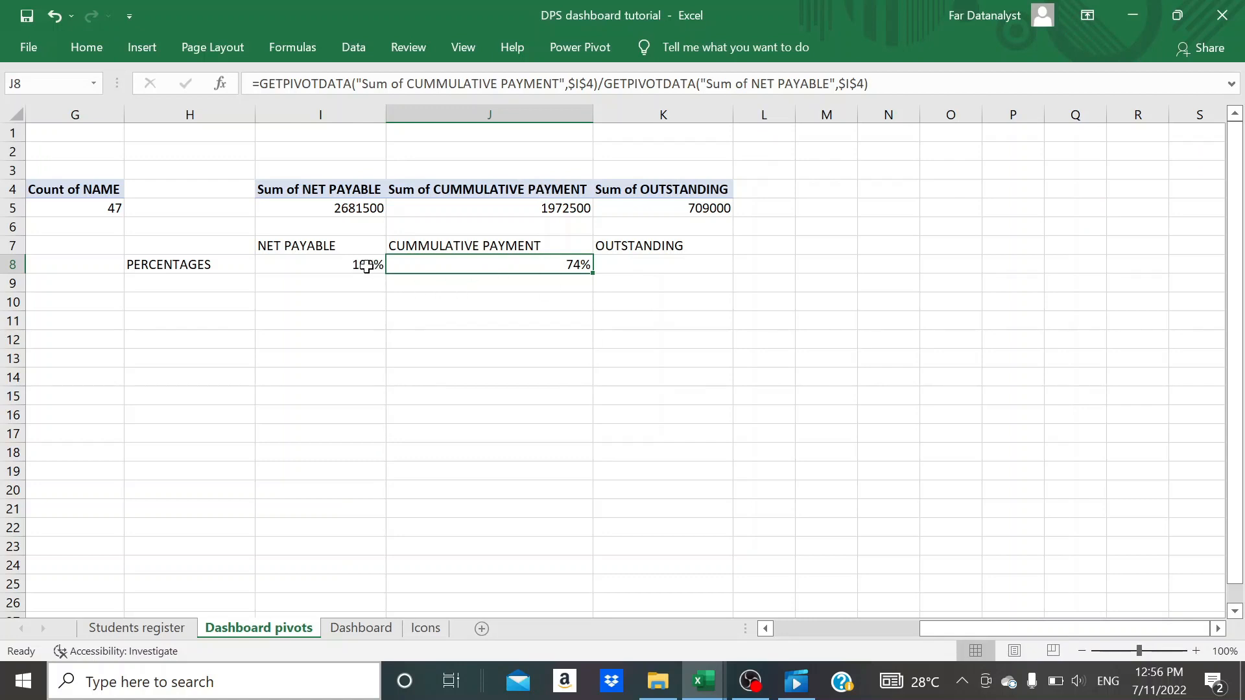
pyautogui.click(641, 267)
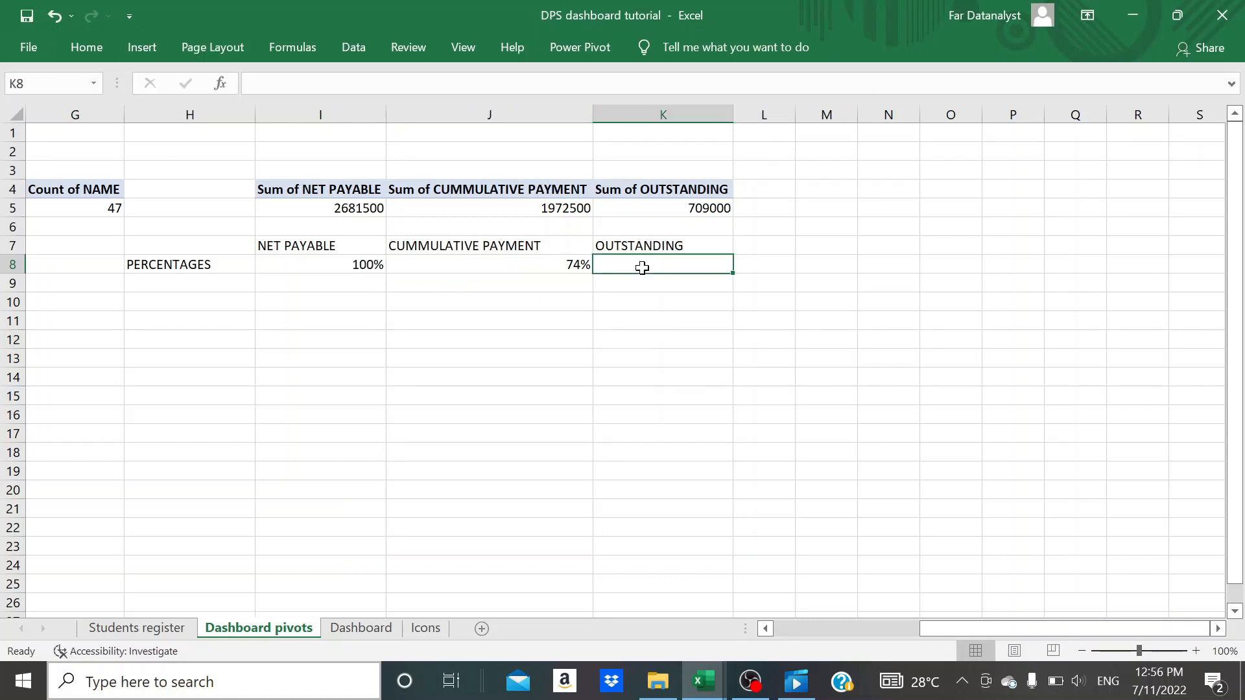
pyautogui.write('=')
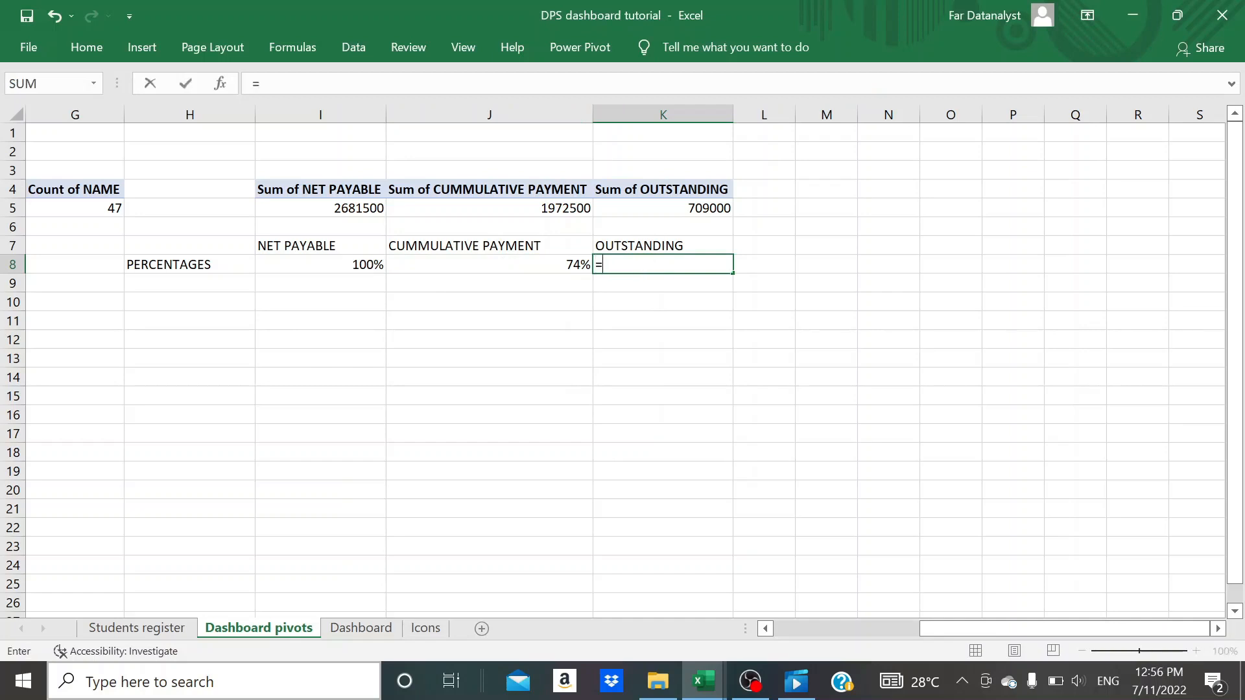
pyautogui.click(379, 263)
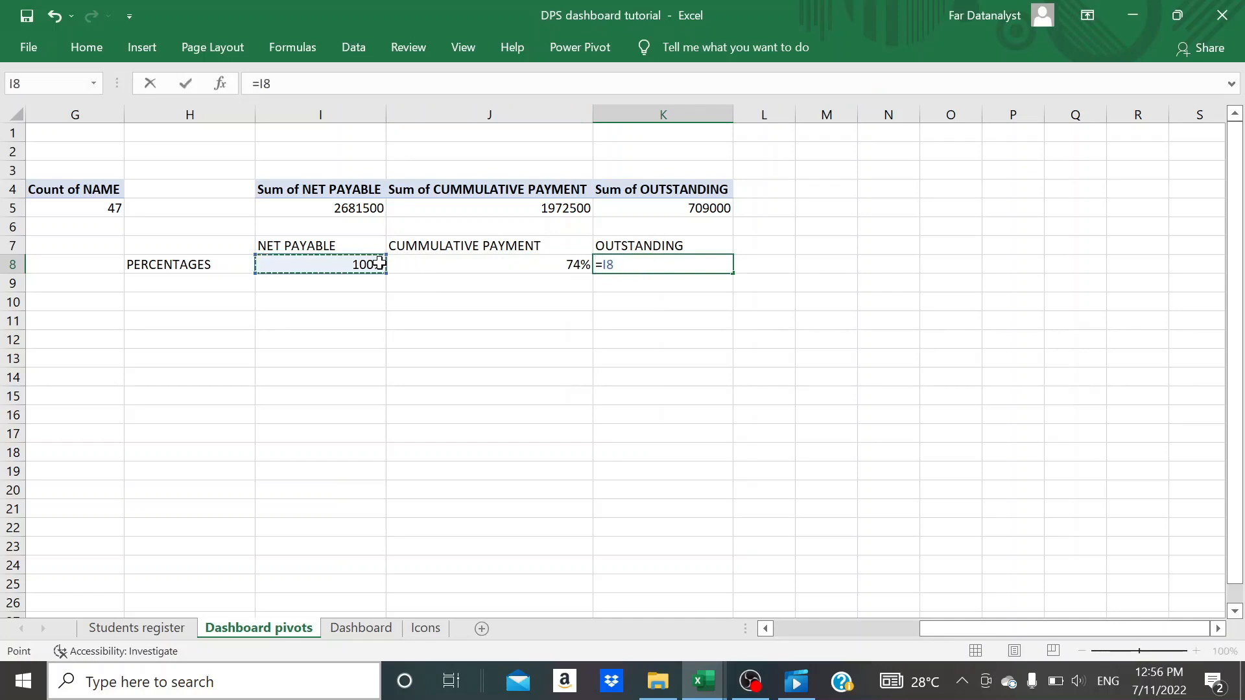
pyautogui.write('-')
pyautogui.click(422, 266)
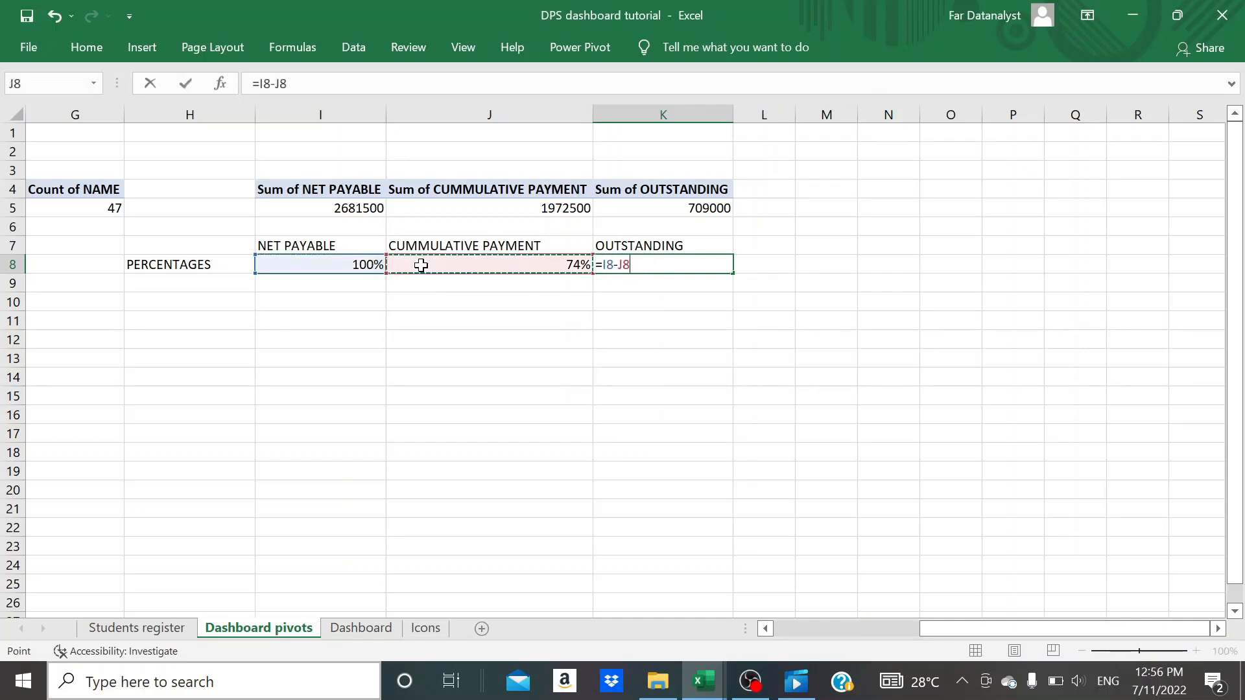
pyautogui.press('Return')
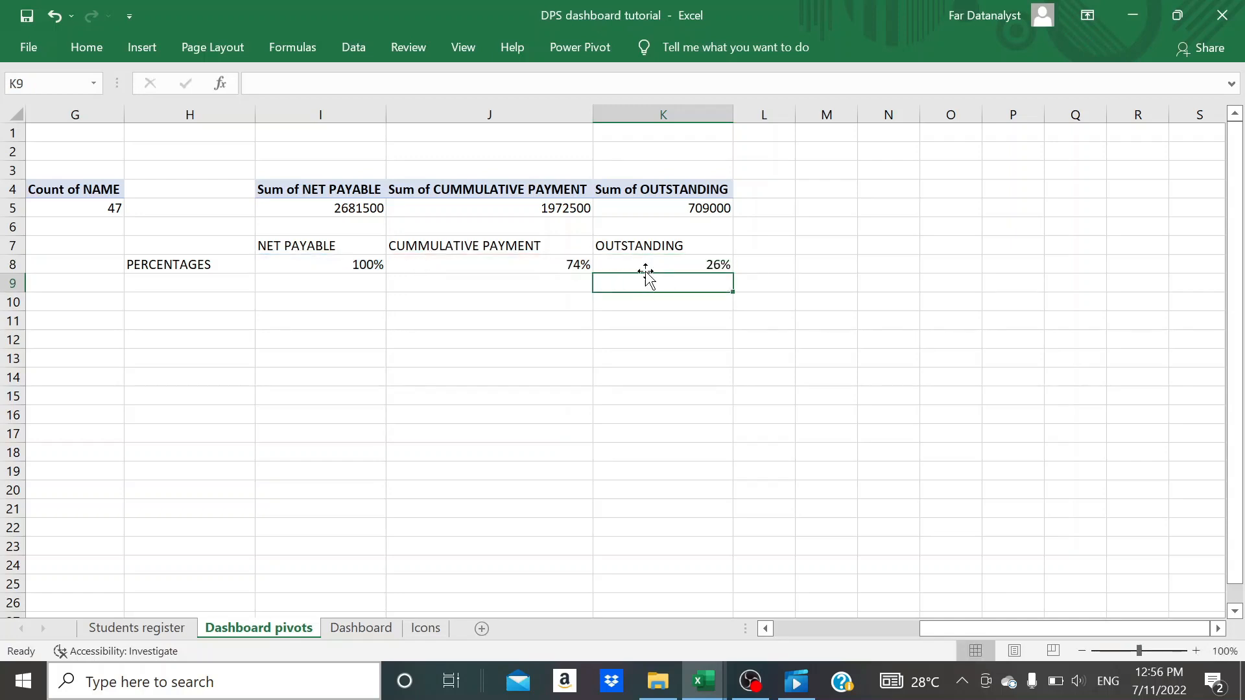
pyautogui.click(503, 298)
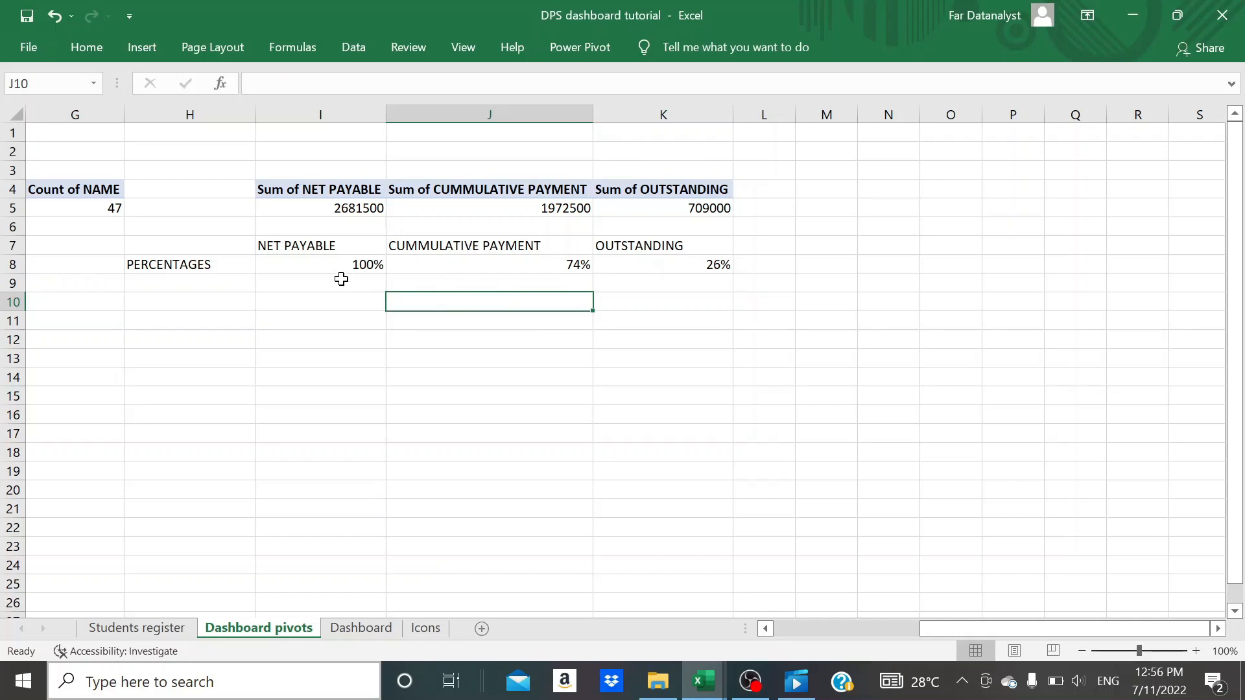
# - Apply All Borders to the percentages table in range H7:K8
pyautogui.hscroll(-3, 344, 254)
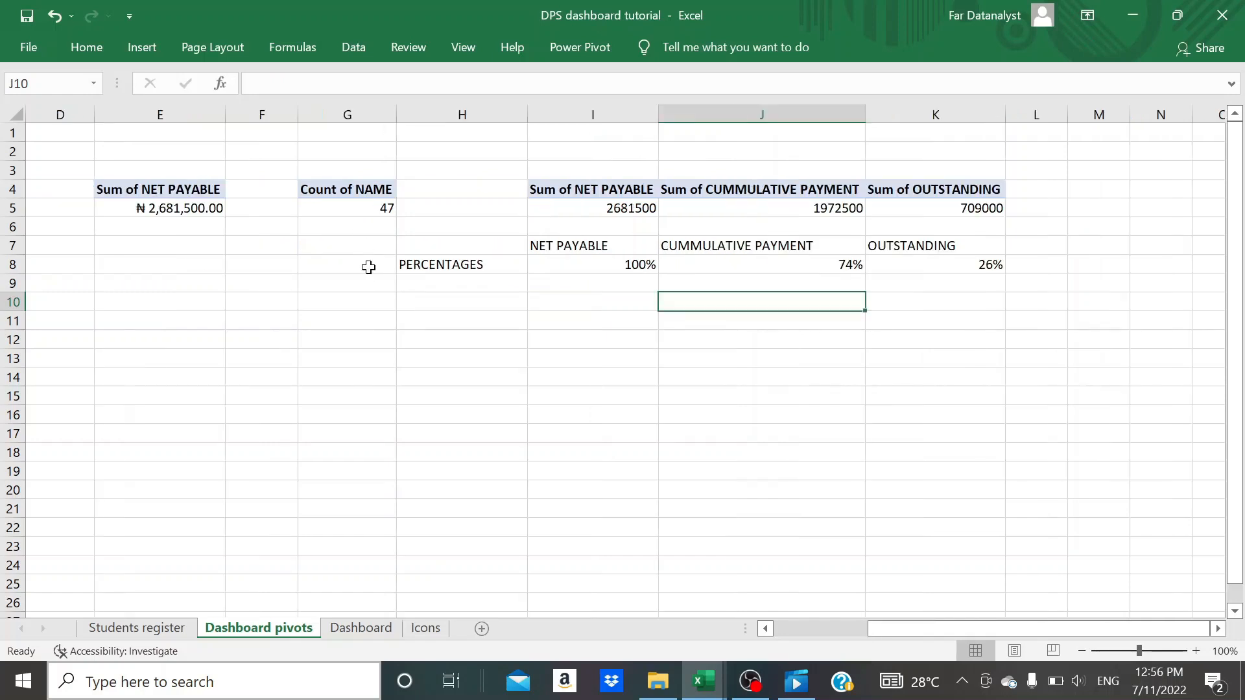
pyautogui.click(466, 248)
pyautogui.hotkey('shift', 'Right')
pyautogui.hotkey('shift', 'Right')
pyautogui.hotkey('shift', 'Right')
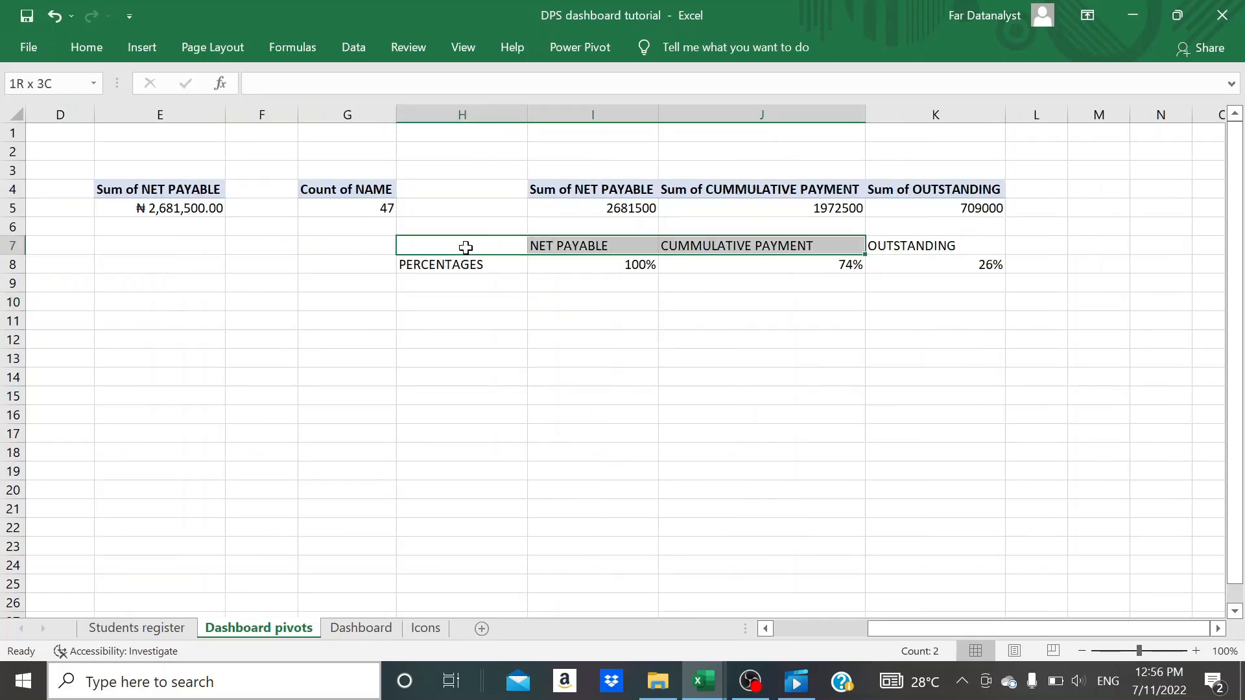
pyautogui.hotkey('shift', 'Down')
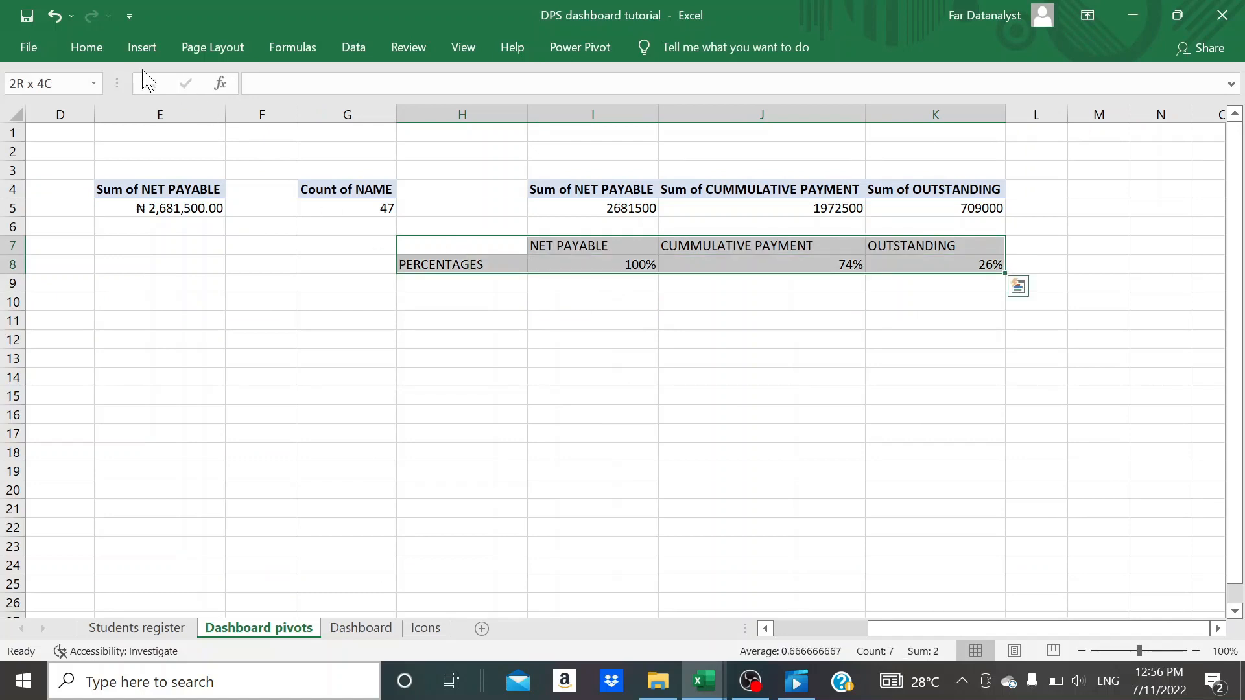
pyautogui.click(90, 52)
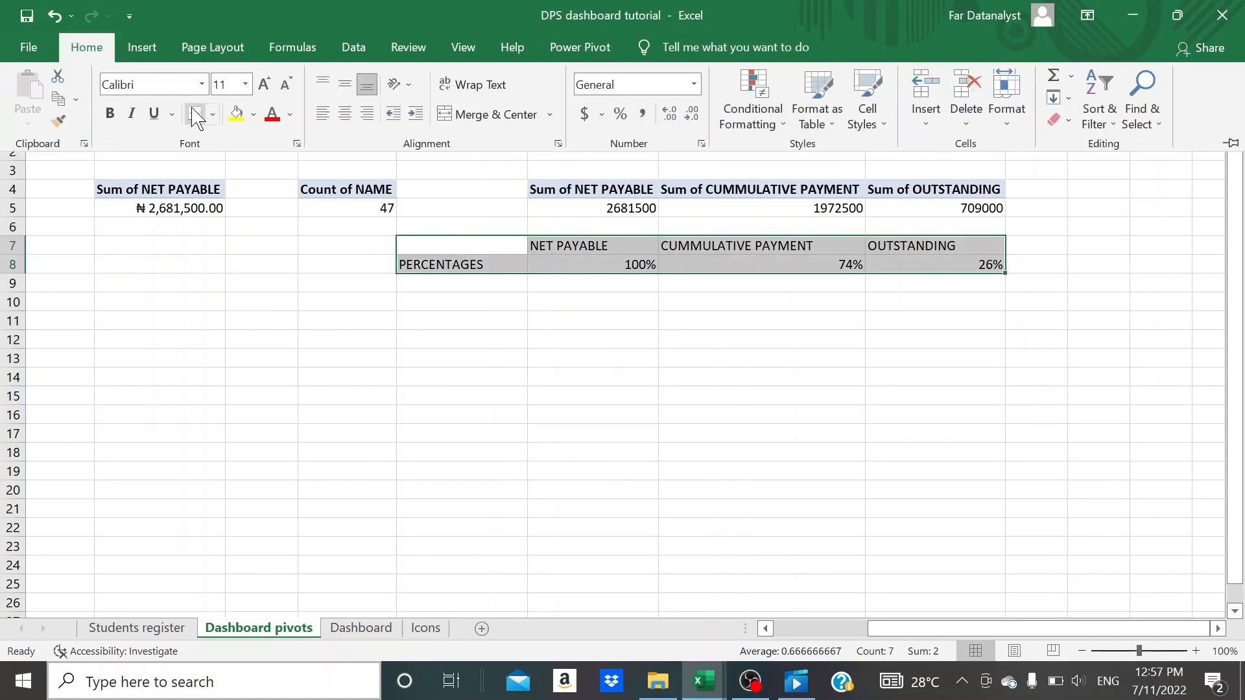
pyautogui.click(212, 114)
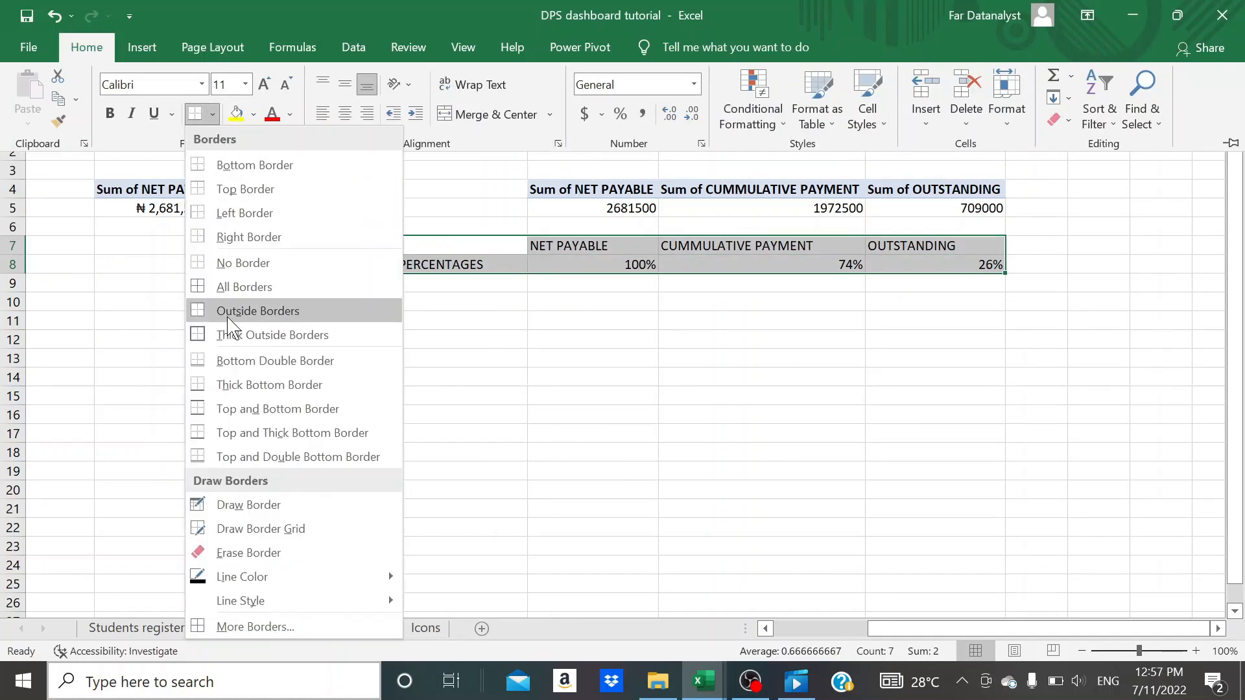
pyautogui.click(235, 286)
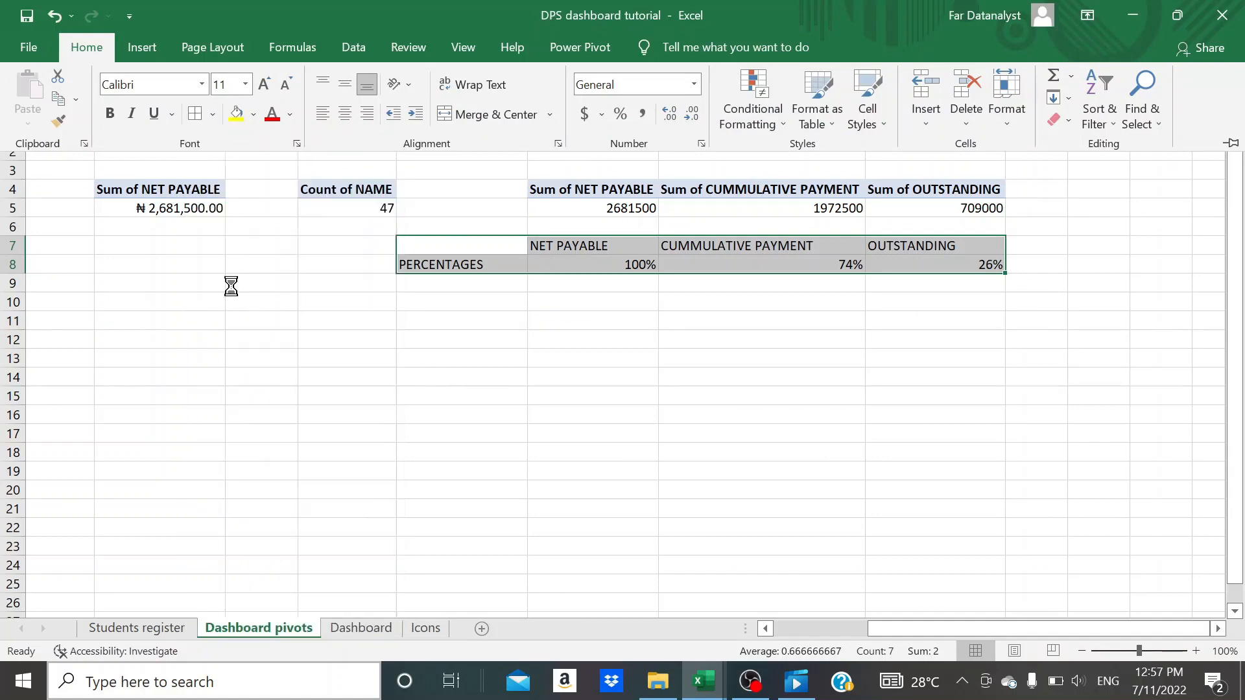
pyautogui.click(439, 319)
pyautogui.click(439, 316)
pyautogui.click(562, 335)
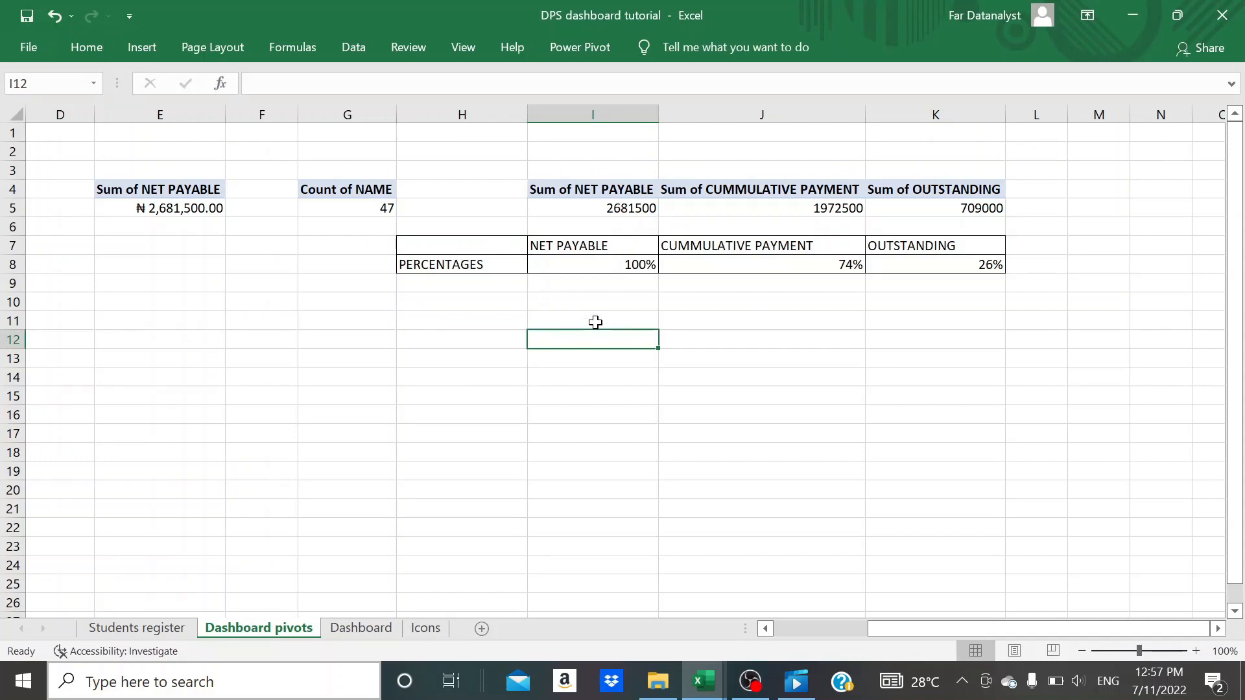
# - Insert an empty doughnut chart from a blank cell and place it just below the percentages table
pyautogui.click(582, 266)
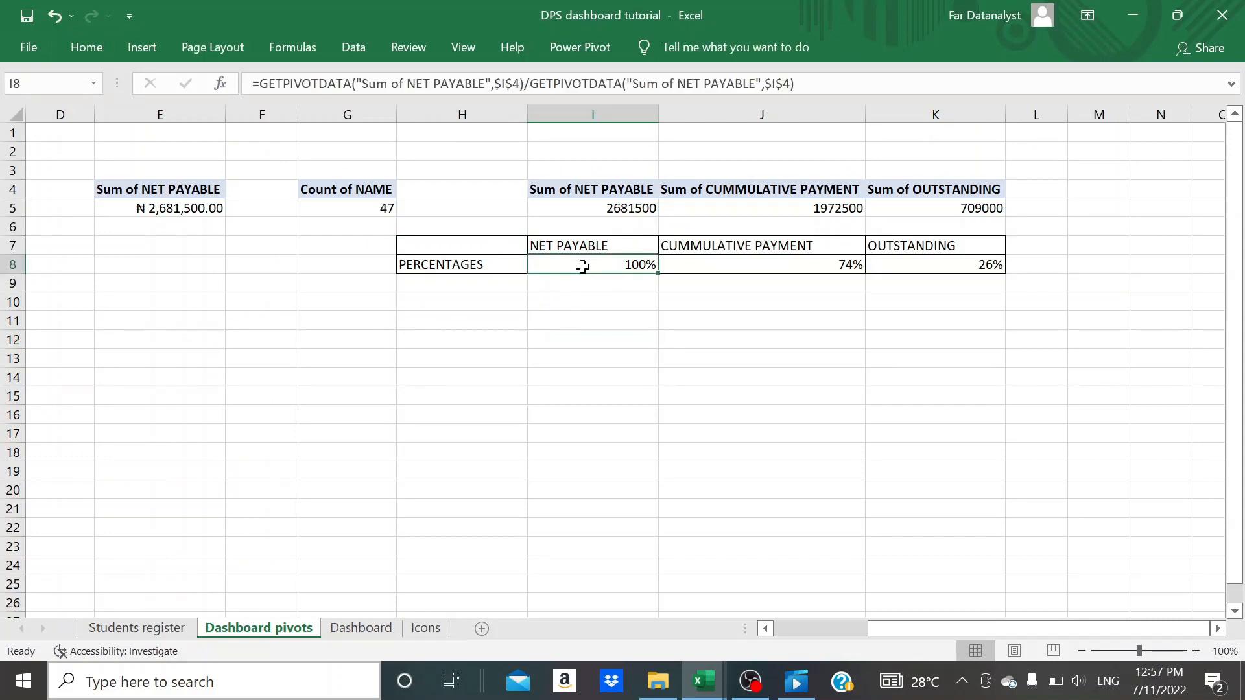
pyautogui.click(586, 337)
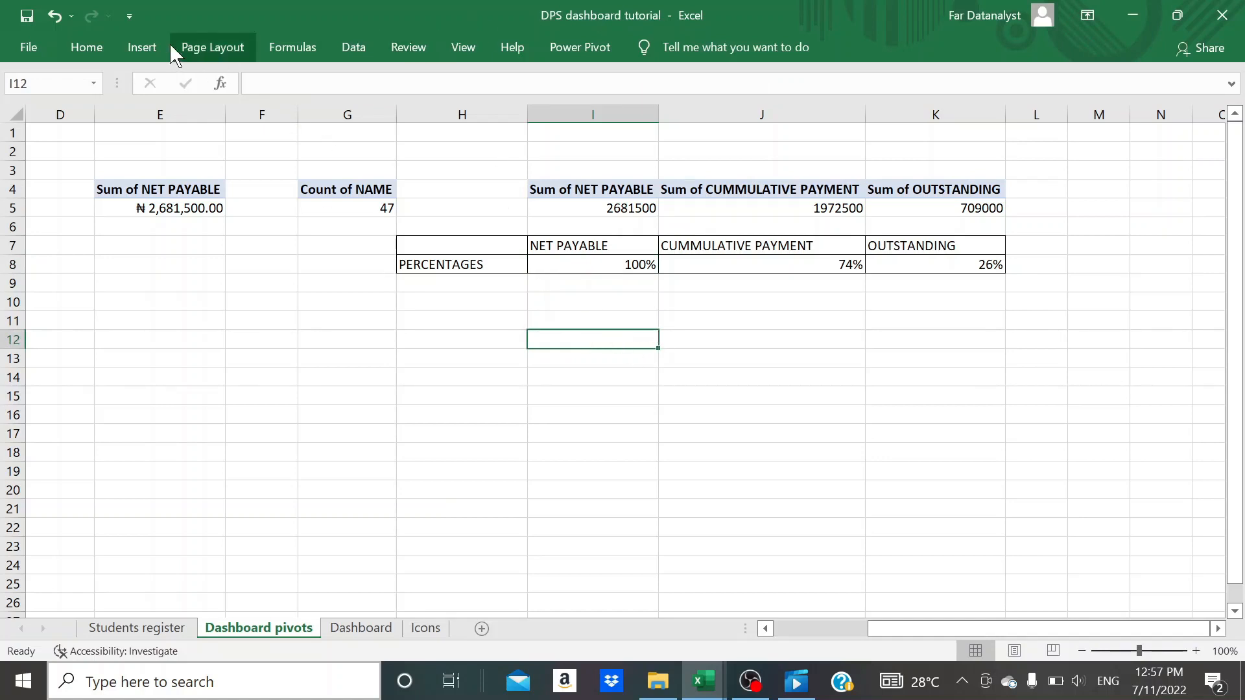
pyautogui.click(143, 44)
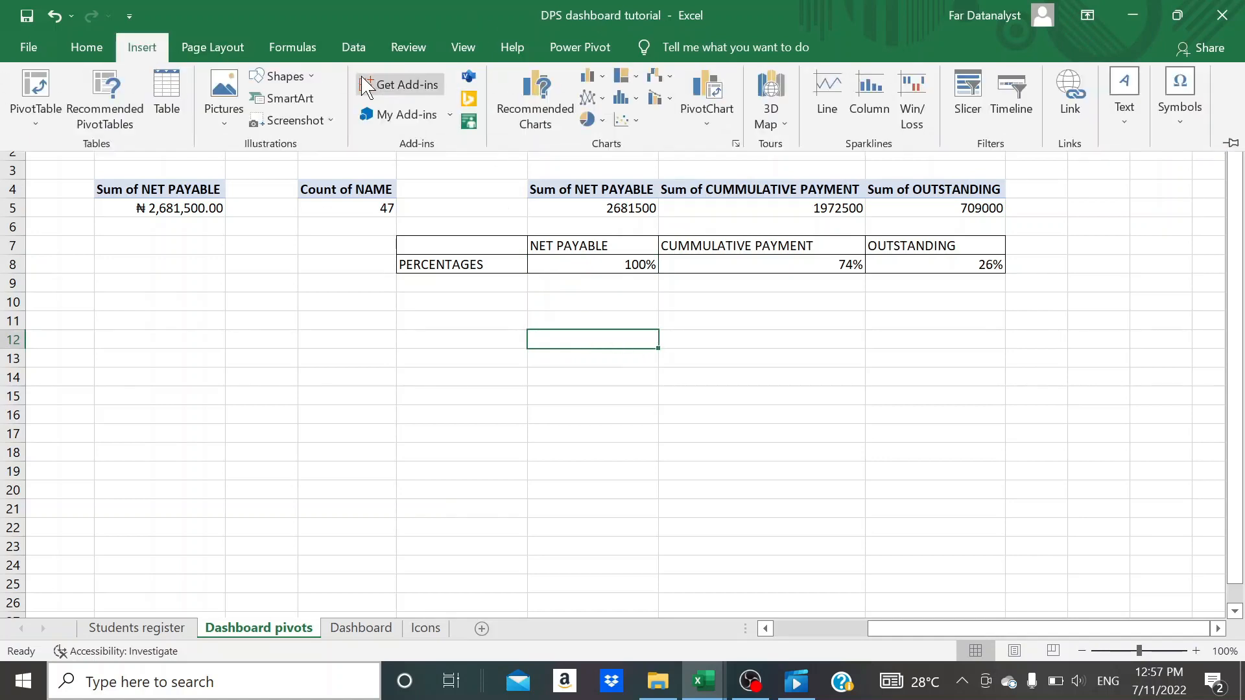
pyautogui.click(603, 118)
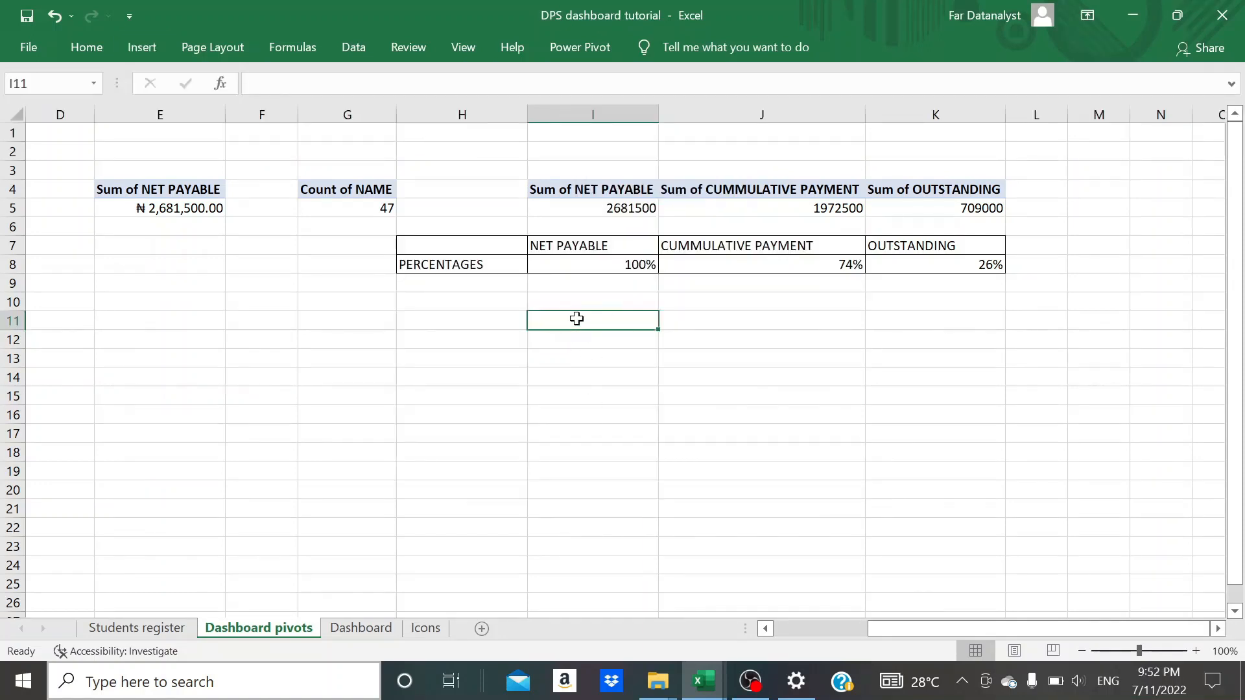
pyautogui.click(140, 52)
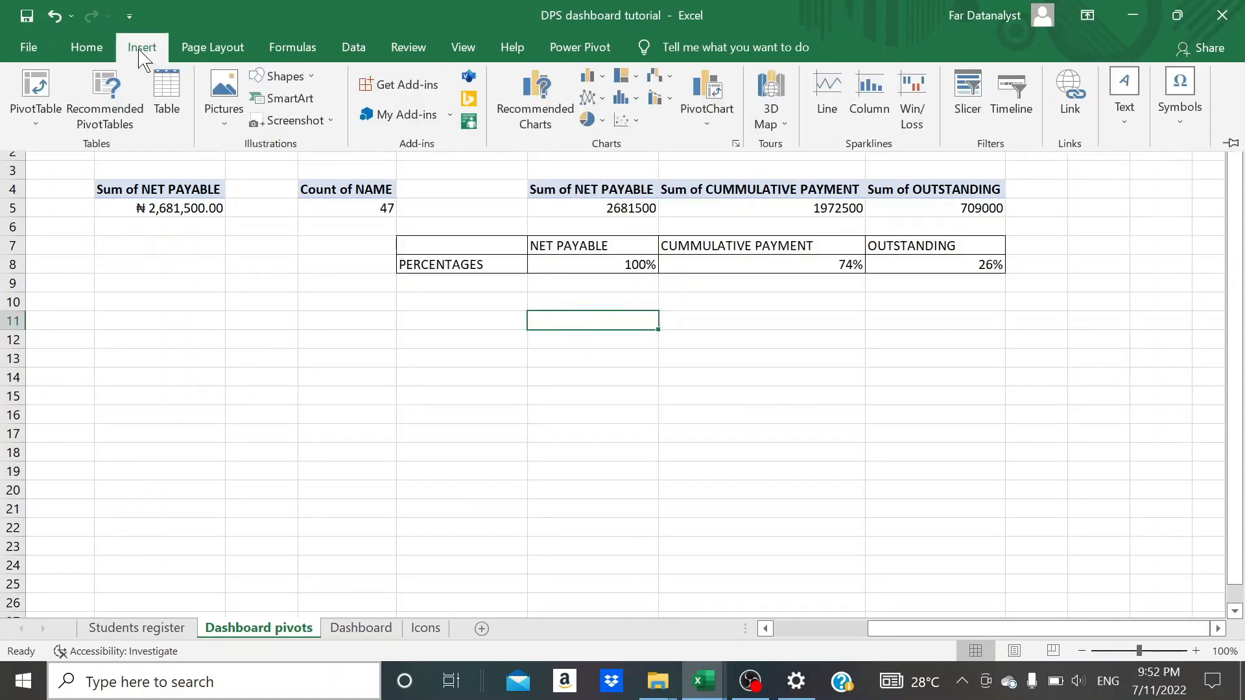
pyautogui.click(601, 122)
pyautogui.click(612, 342)
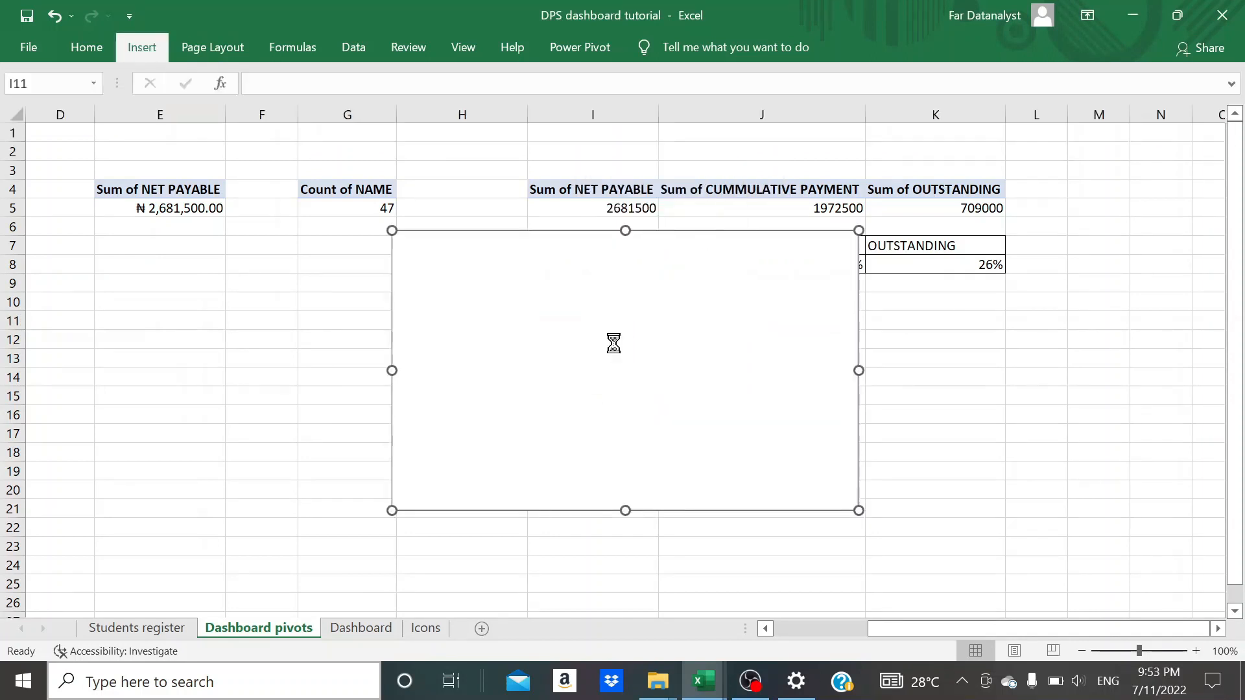
pyautogui.moveTo(586, 311)
pyautogui.mouseDown()
pyautogui.moveTo(605, 406)
pyautogui.moveTo(612, 380)
pyautogui.mouseUp()
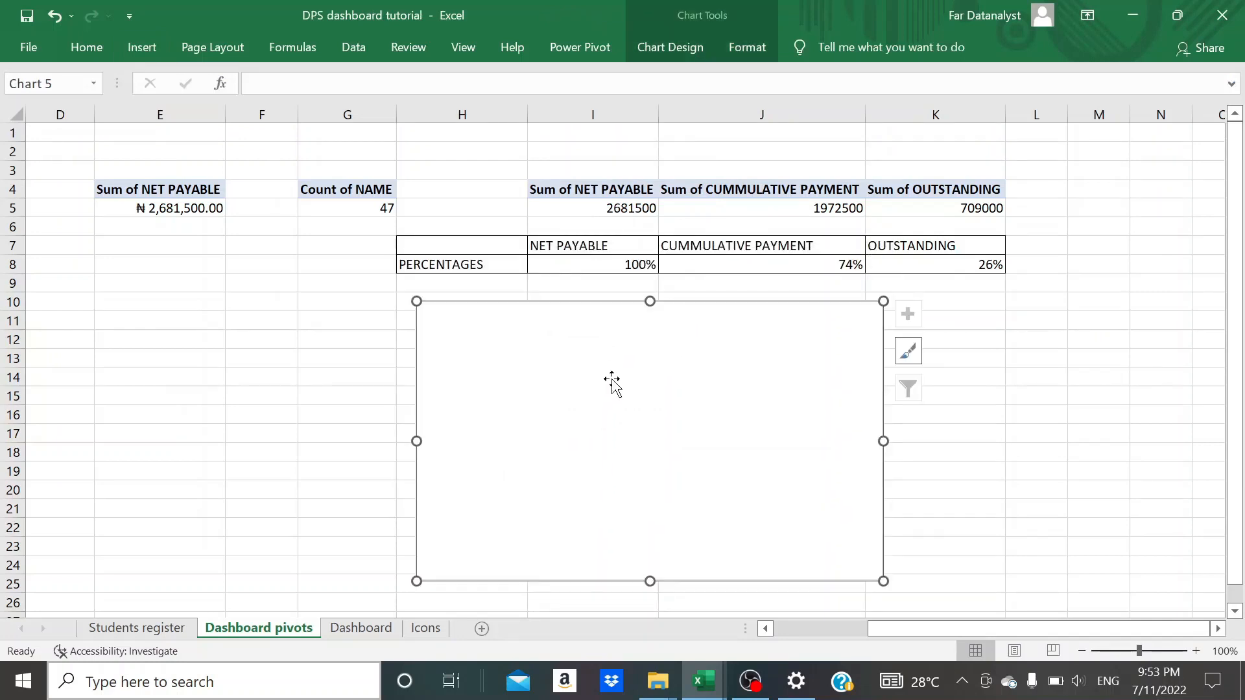
# - Add a data series named 1st to the empty doughnut chart, using an array of 57 ones as its values
pyautogui.click(675, 52)
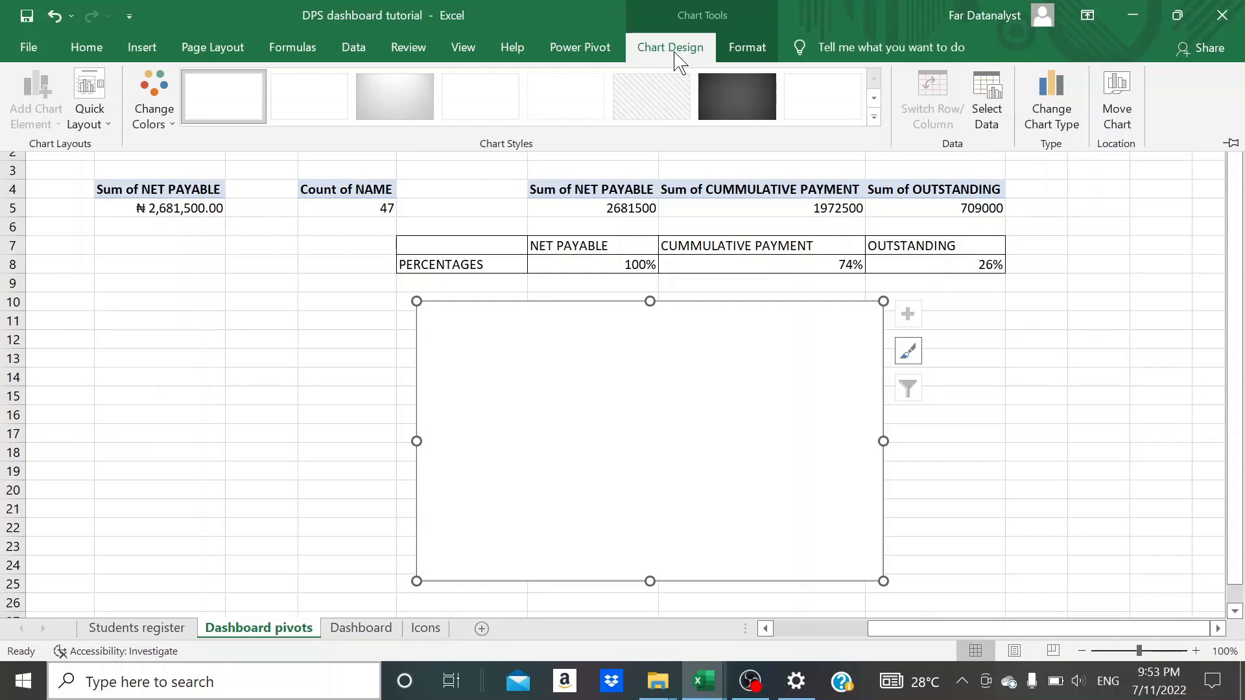
pyautogui.click(986, 98)
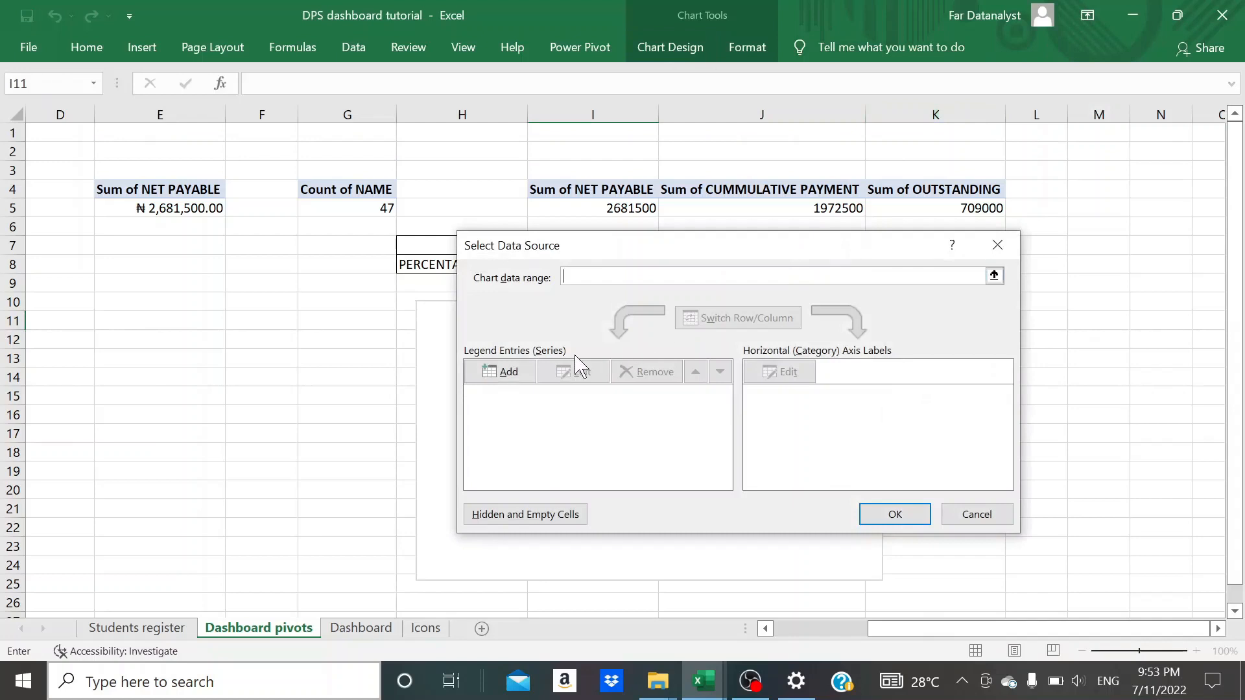
pyautogui.click(515, 376)
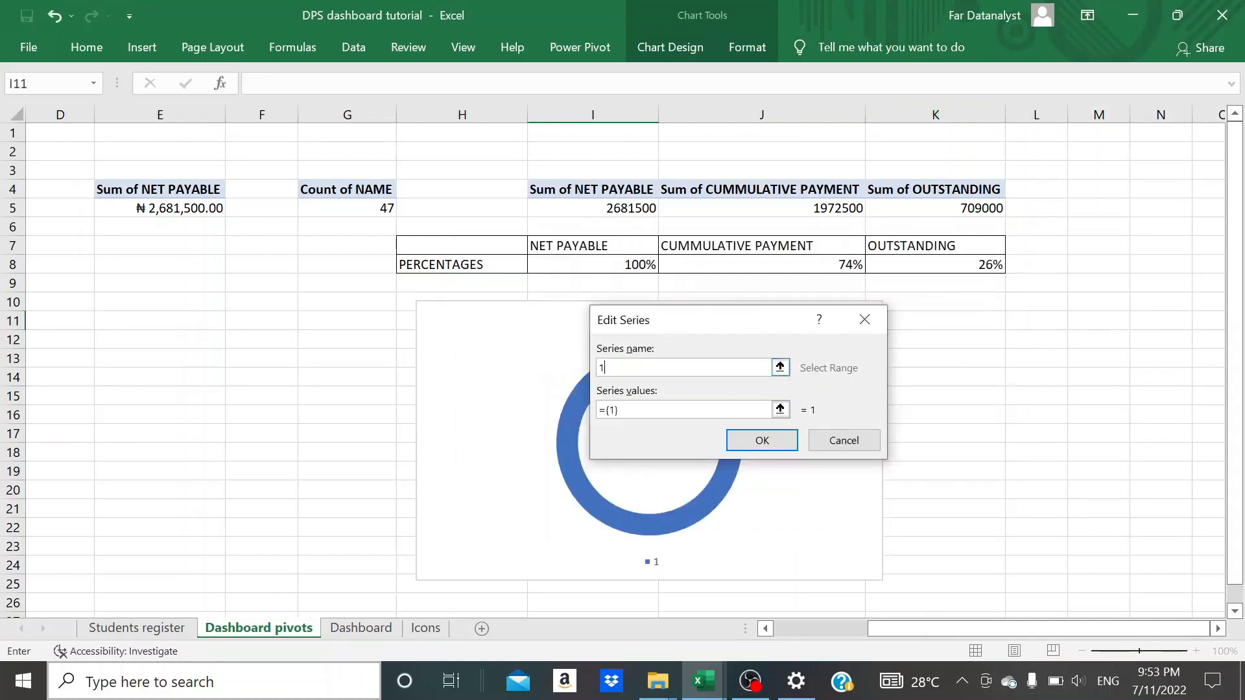
pyautogui.click(625, 412)
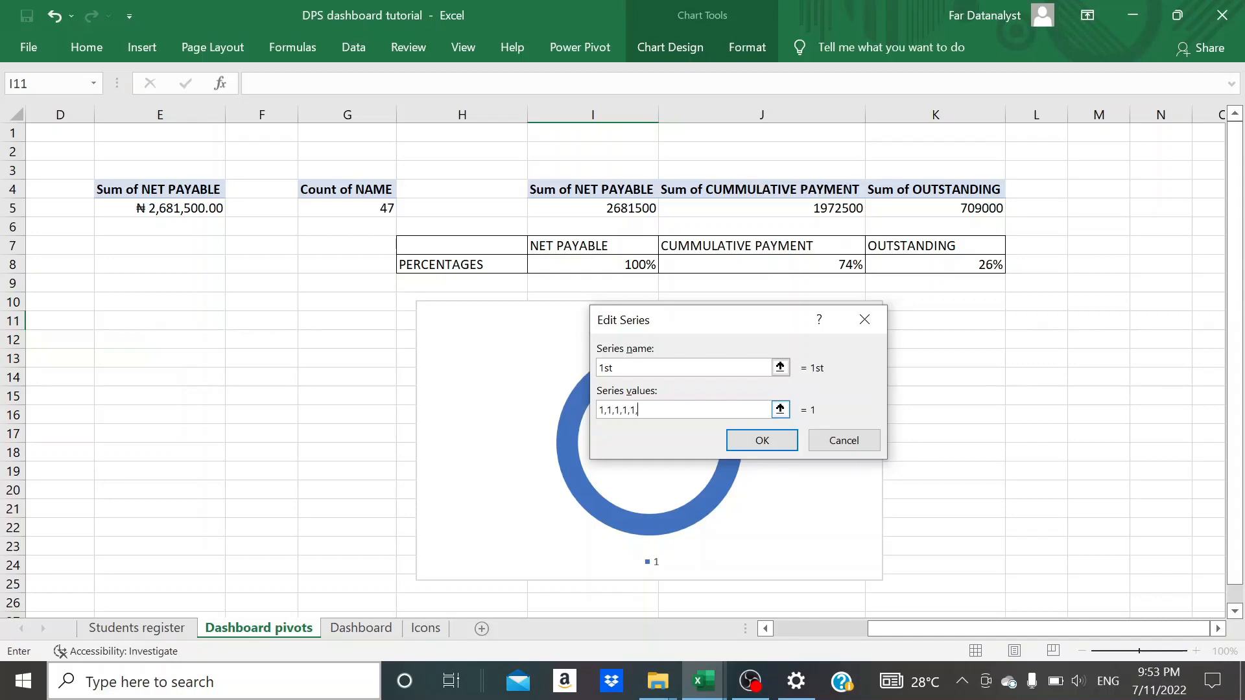
pyautogui.write('1,')
pyautogui.click(760, 440)
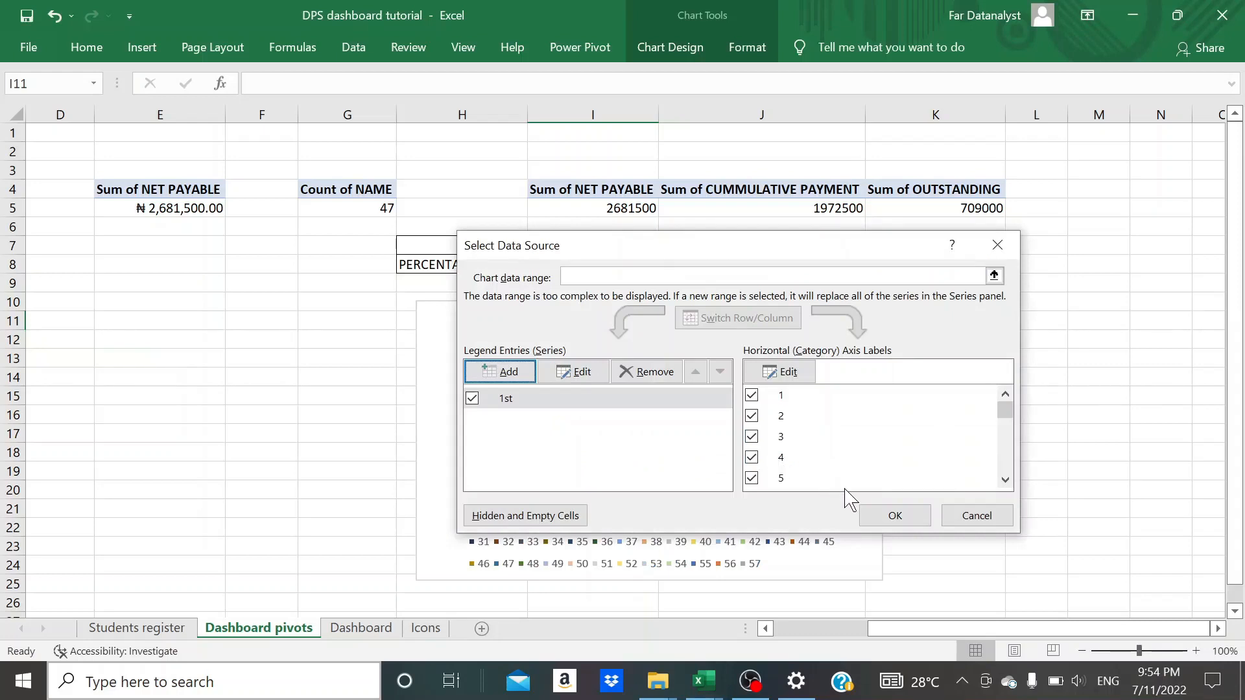
pyautogui.click(889, 519)
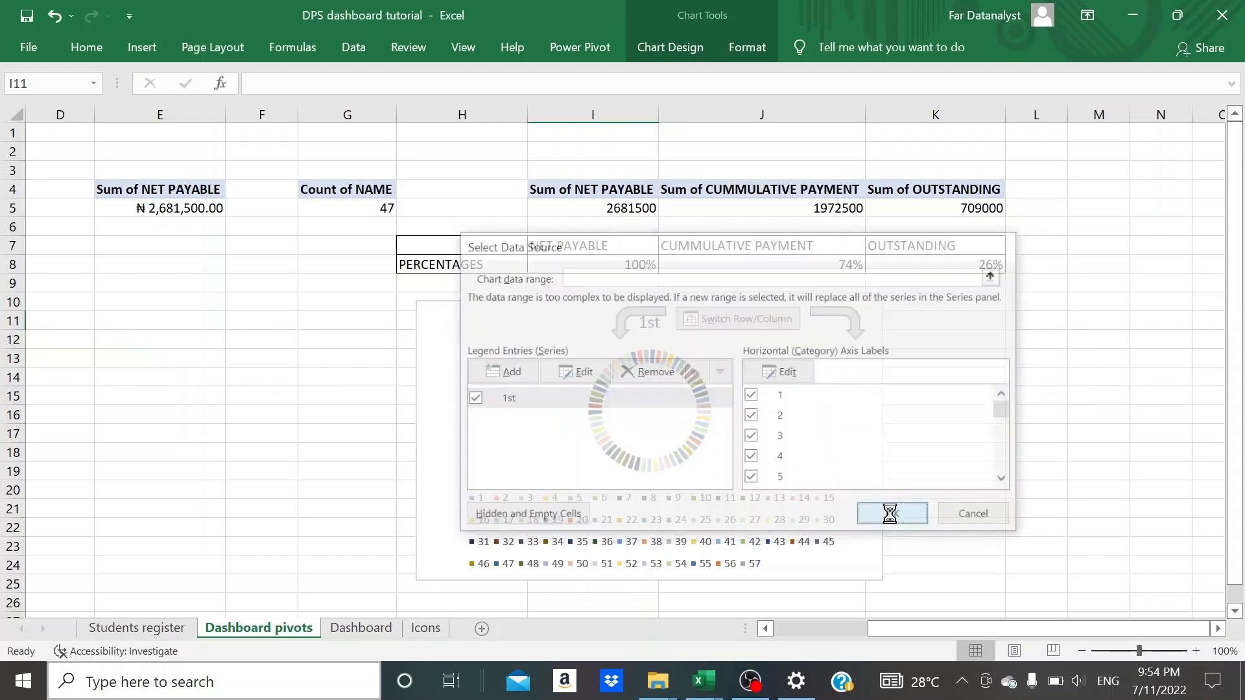
# - Delete the legend and the title from the doughnut chart
pyautogui.click(689, 544)
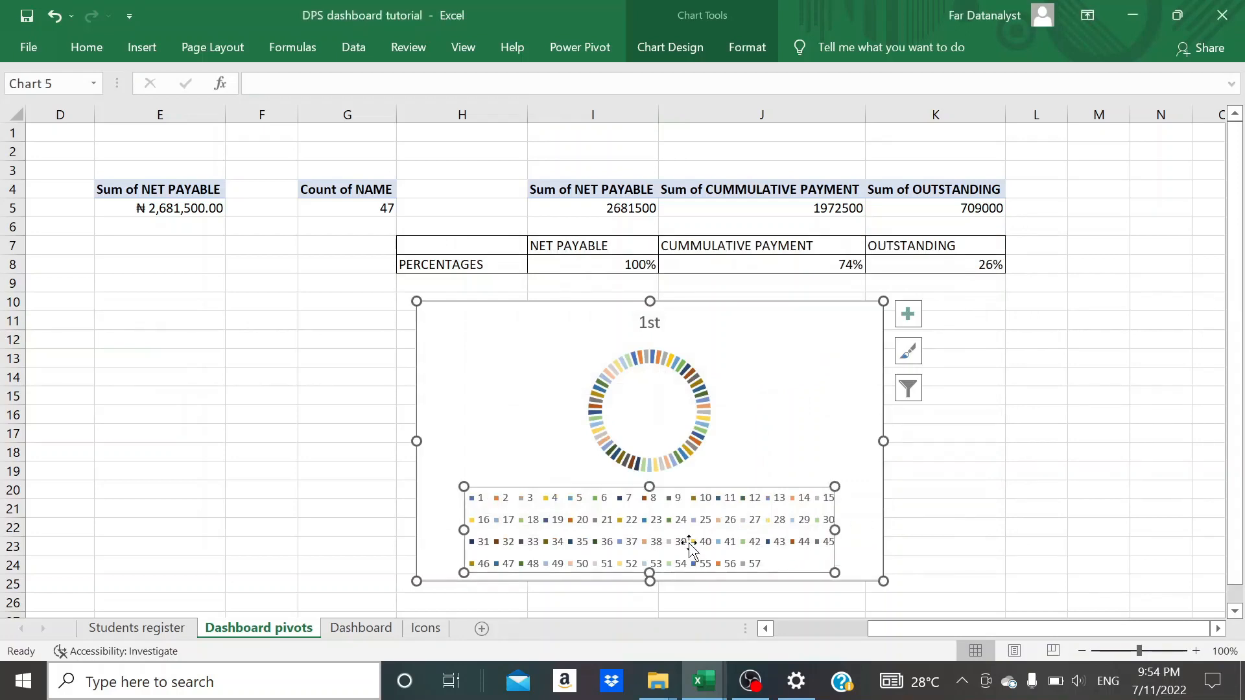
pyautogui.press('Delete')
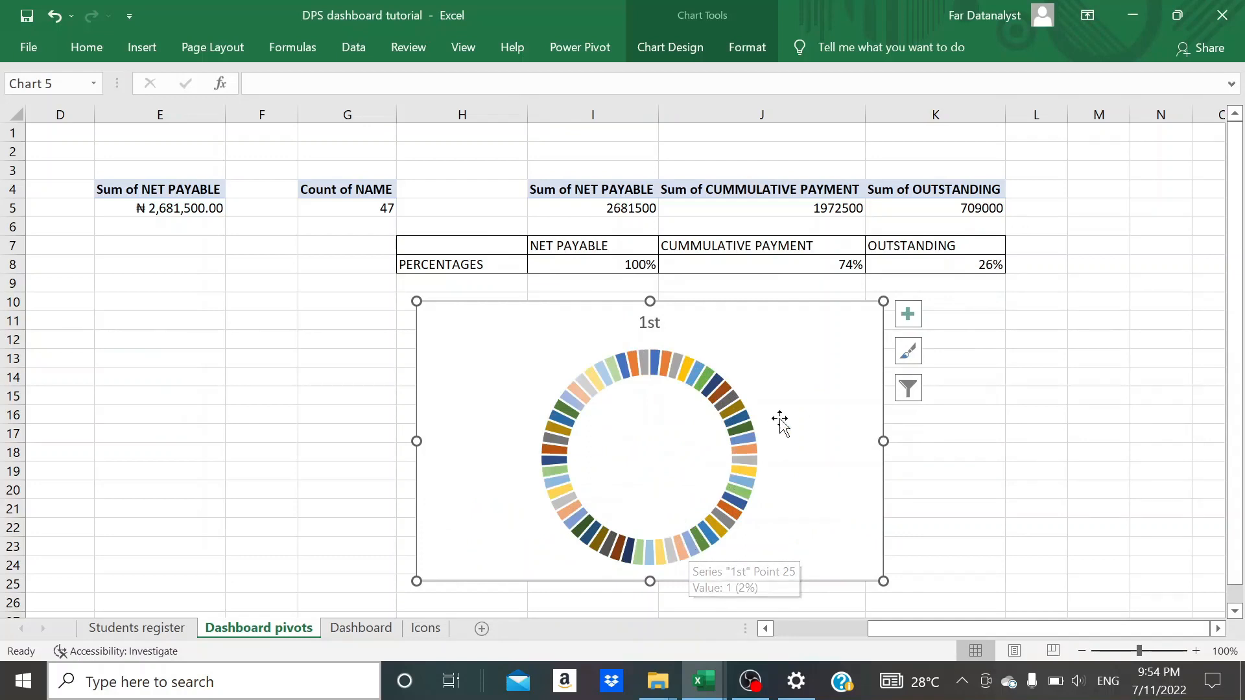
pyautogui.click(651, 324)
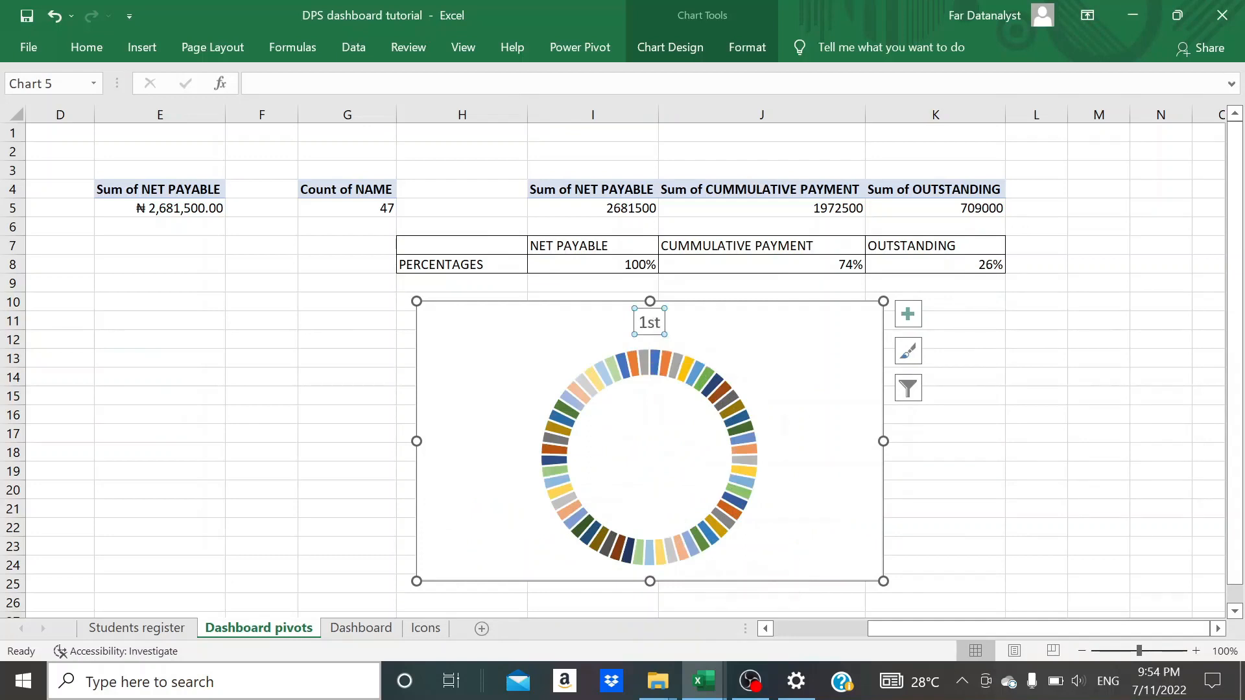
pyautogui.press('Delete')
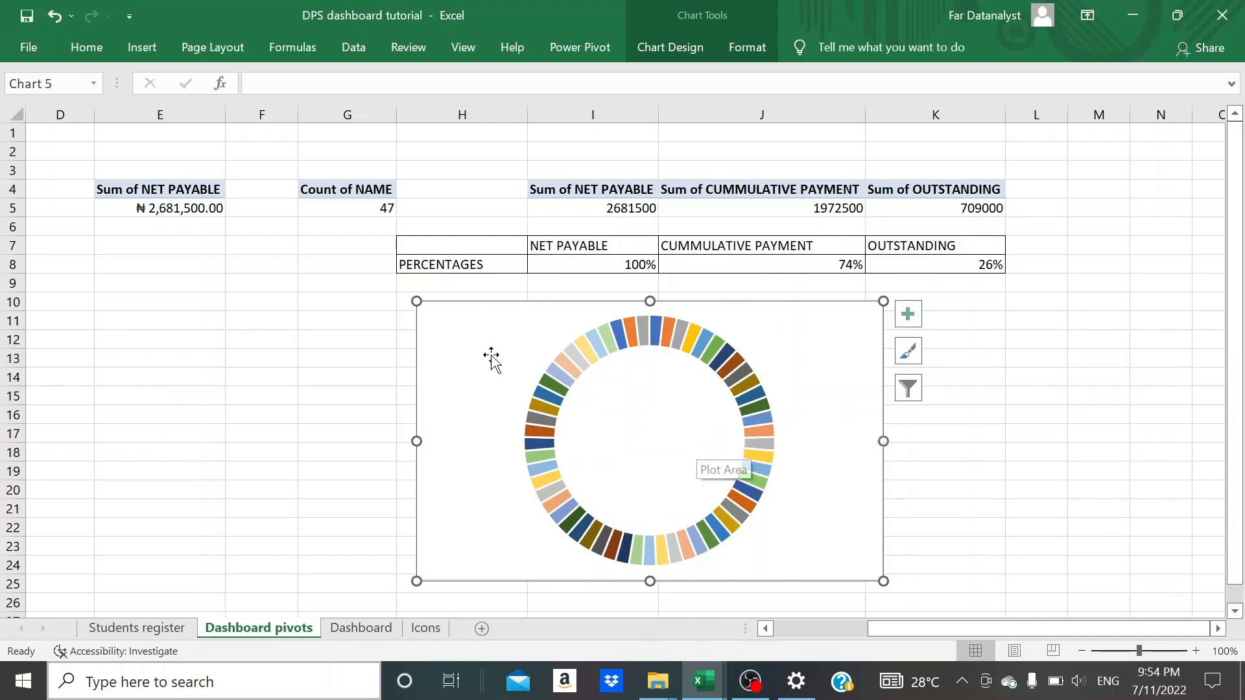
# - Add a second series named 2nd to the doughnut chart, taking its values from J8:K8 on the Dashboard pivots sheet
pyautogui.click(679, 52)
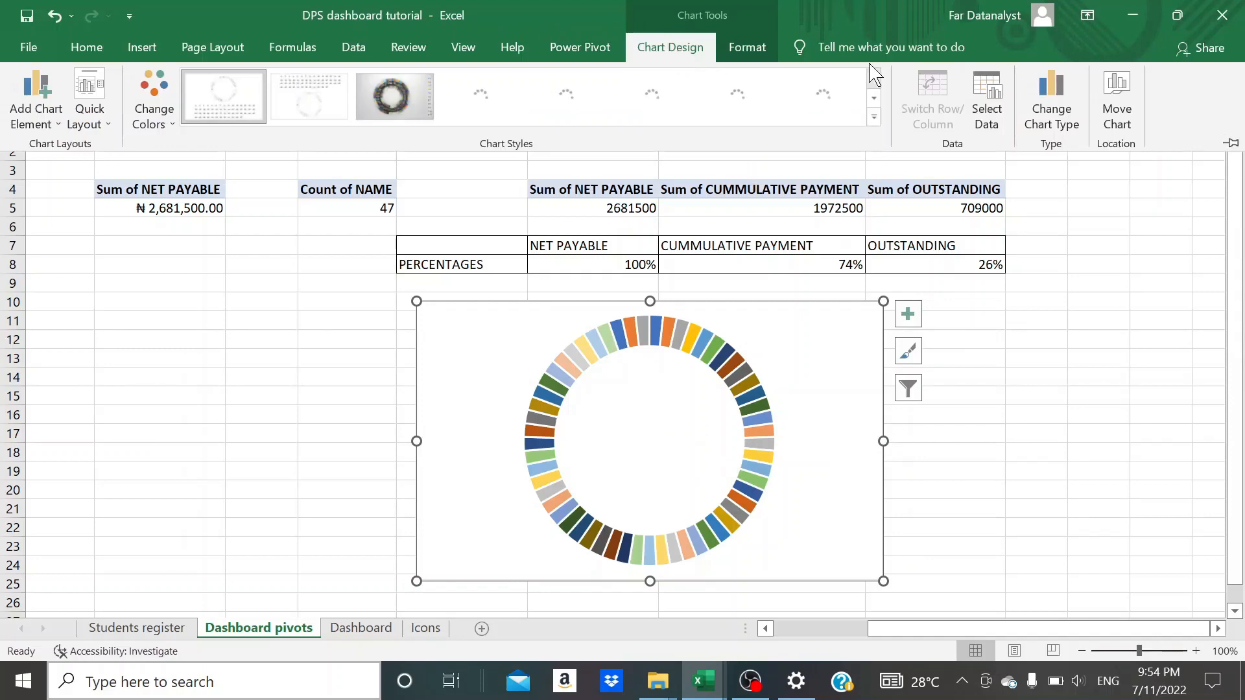
pyautogui.click(987, 104)
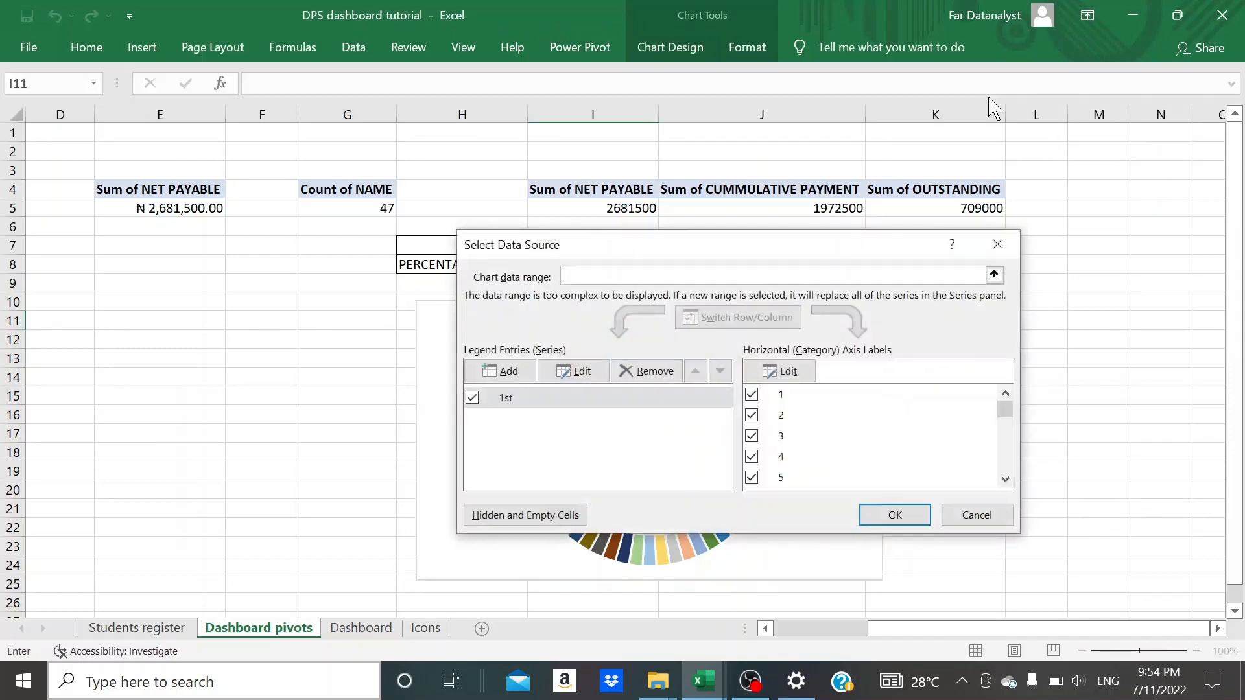
pyautogui.click(518, 369)
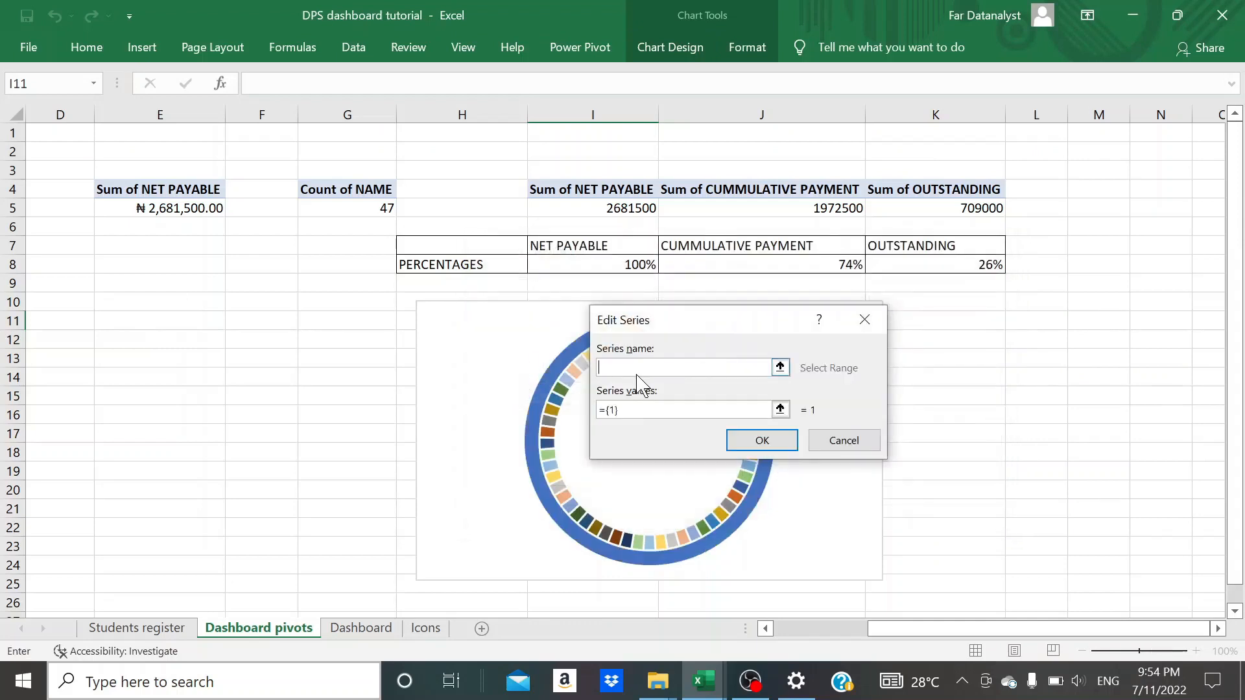
pyautogui.write('2nd')
pyautogui.click(624, 412)
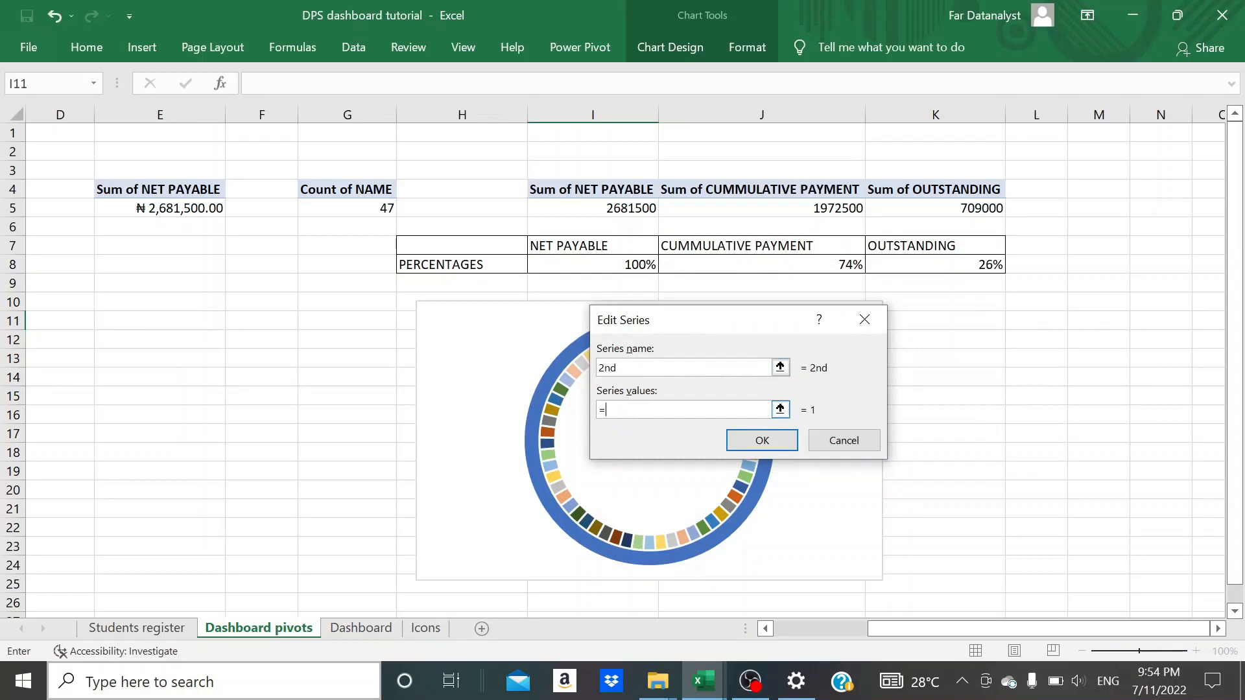
pyautogui.click(780, 409)
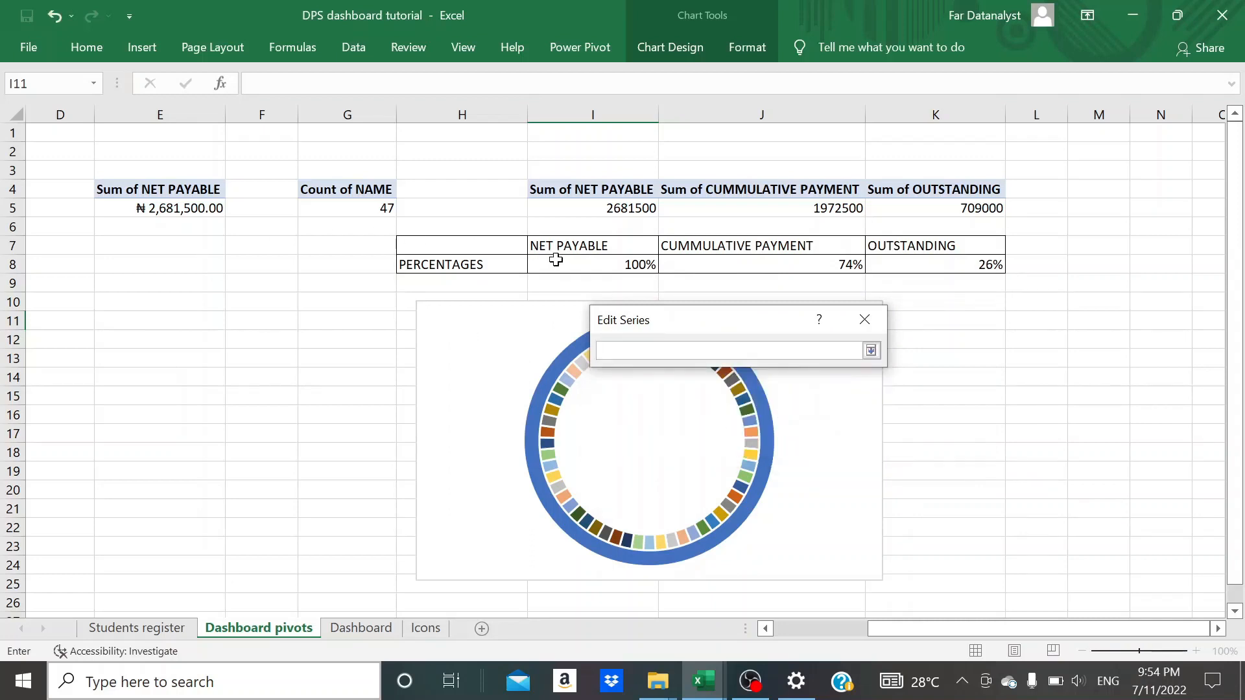
pyautogui.click(682, 261)
pyautogui.hotkey('shift', 'Right')
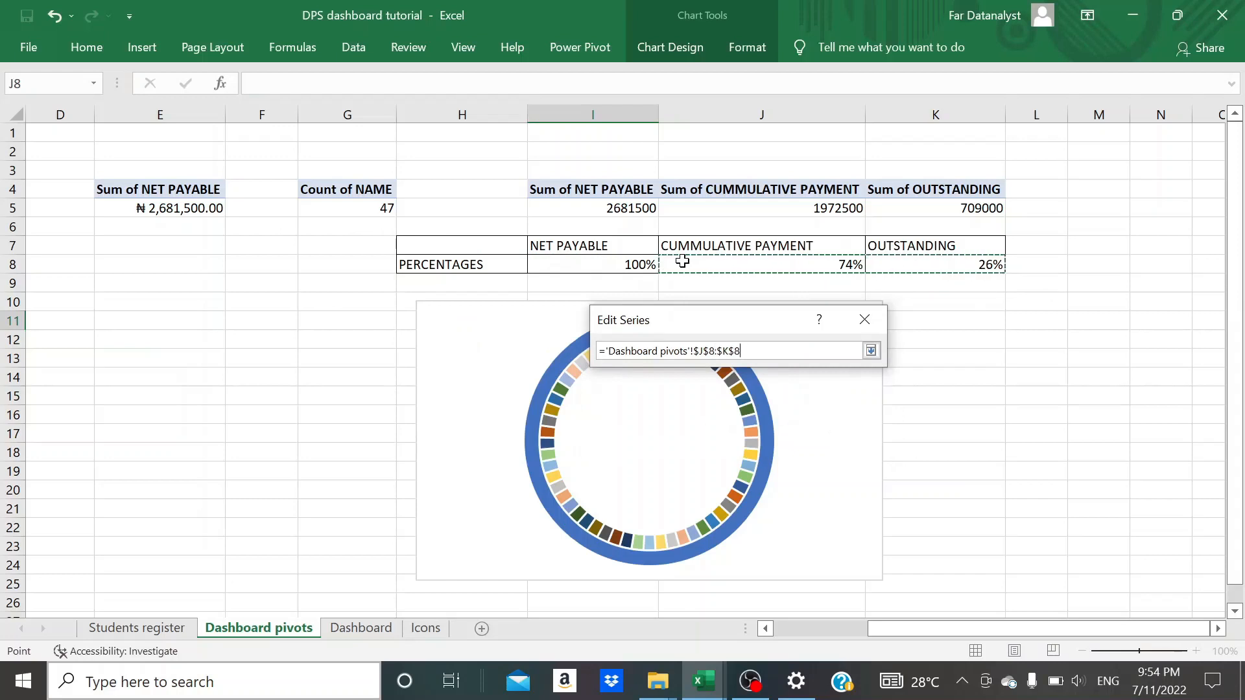
pyautogui.click(871, 351)
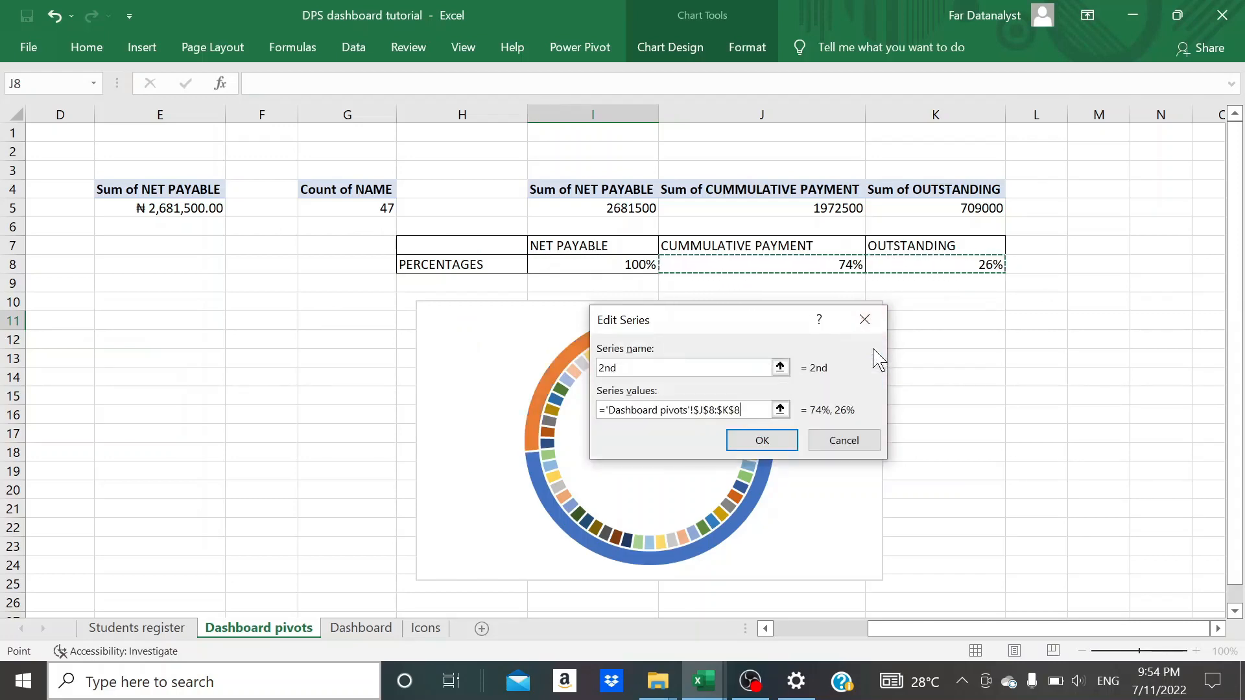
pyautogui.click(769, 448)
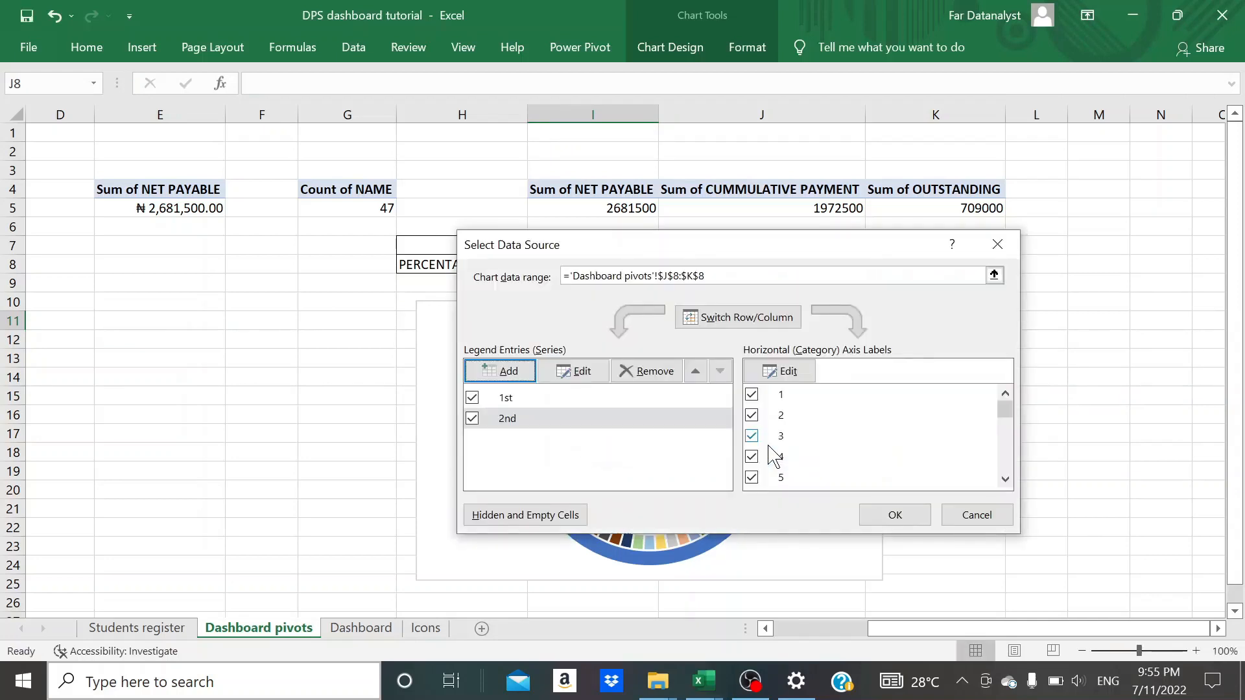
pyautogui.click(885, 517)
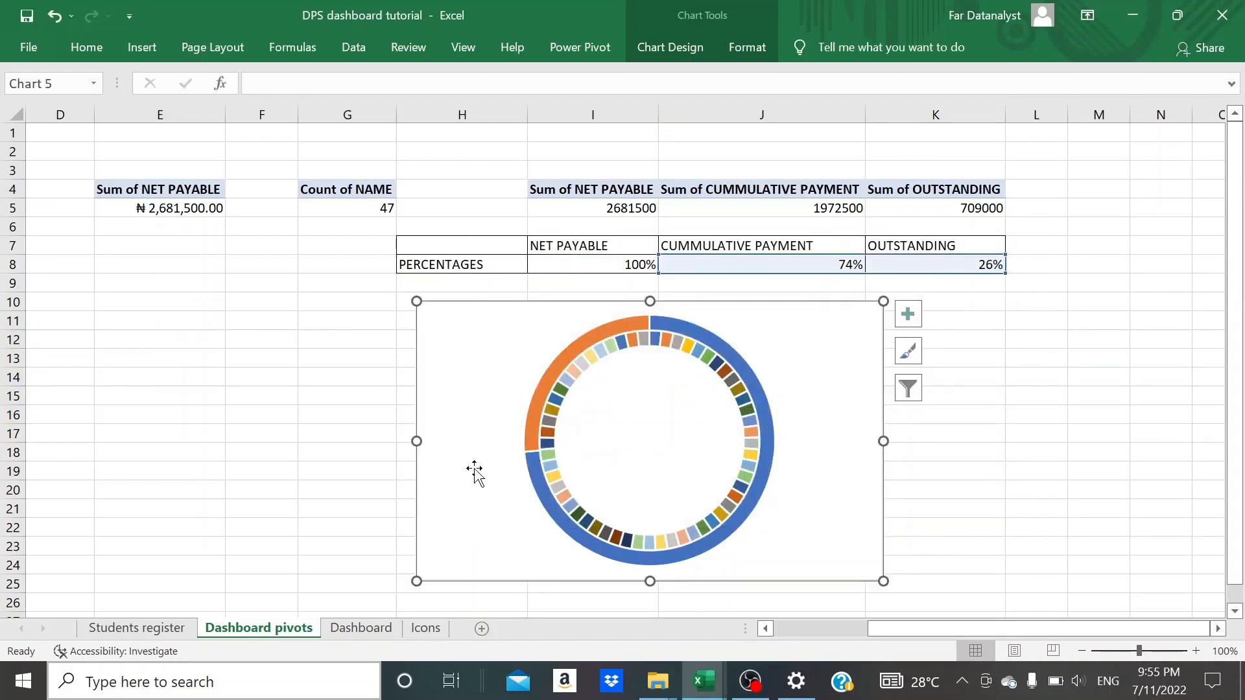
# - Move the doughnut chart from the Dashboard pivots sheet to the Dashboard sheet, placing it on the black area below the slicer
pyautogui.click(313, 462)
pyautogui.click(659, 465)
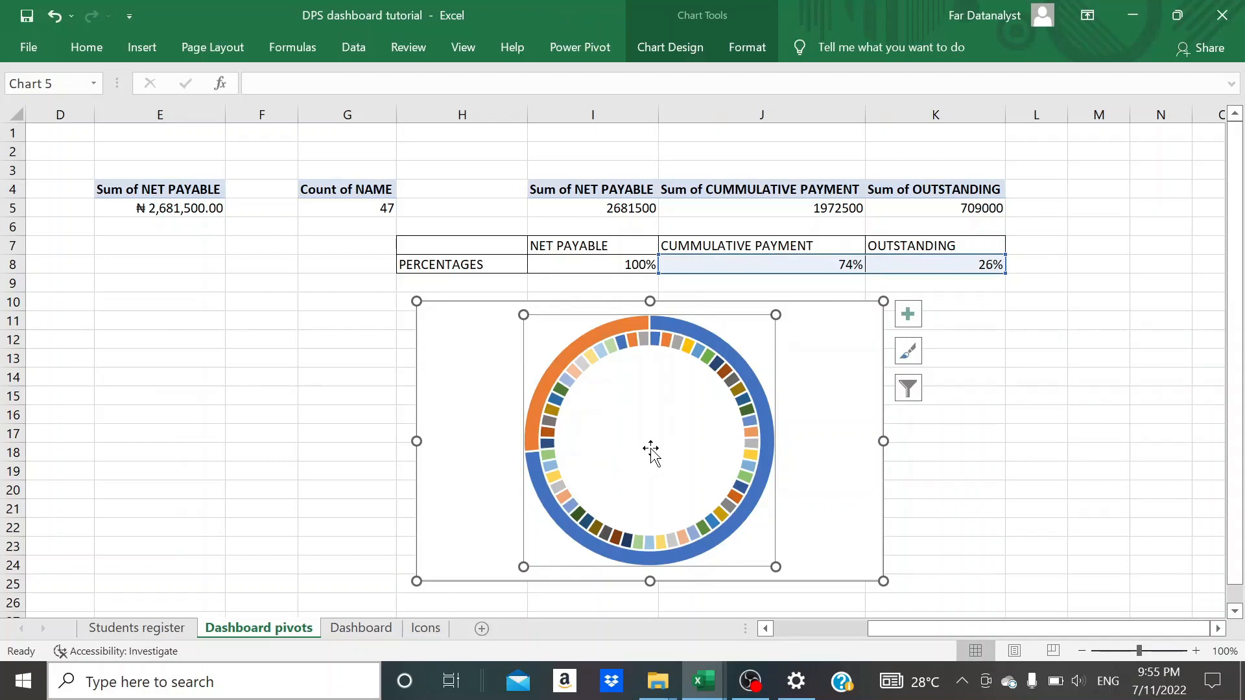
pyautogui.click(833, 391)
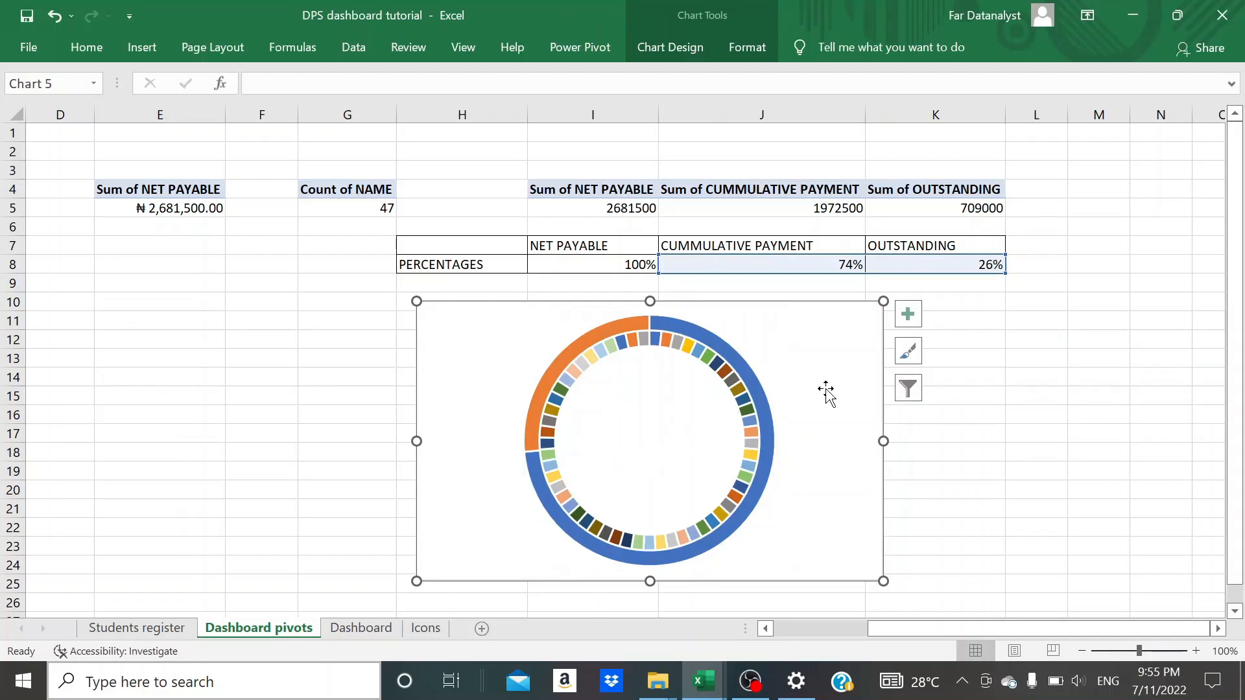
pyautogui.press('Delete')
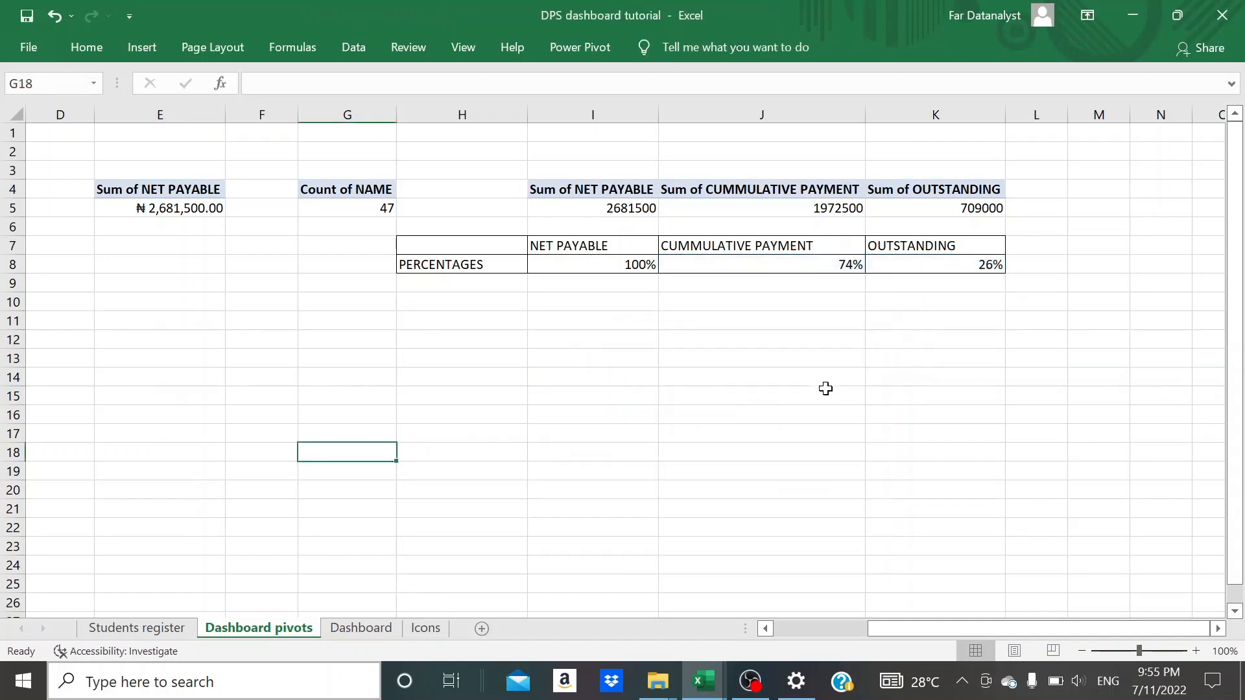
pyautogui.click(343, 632)
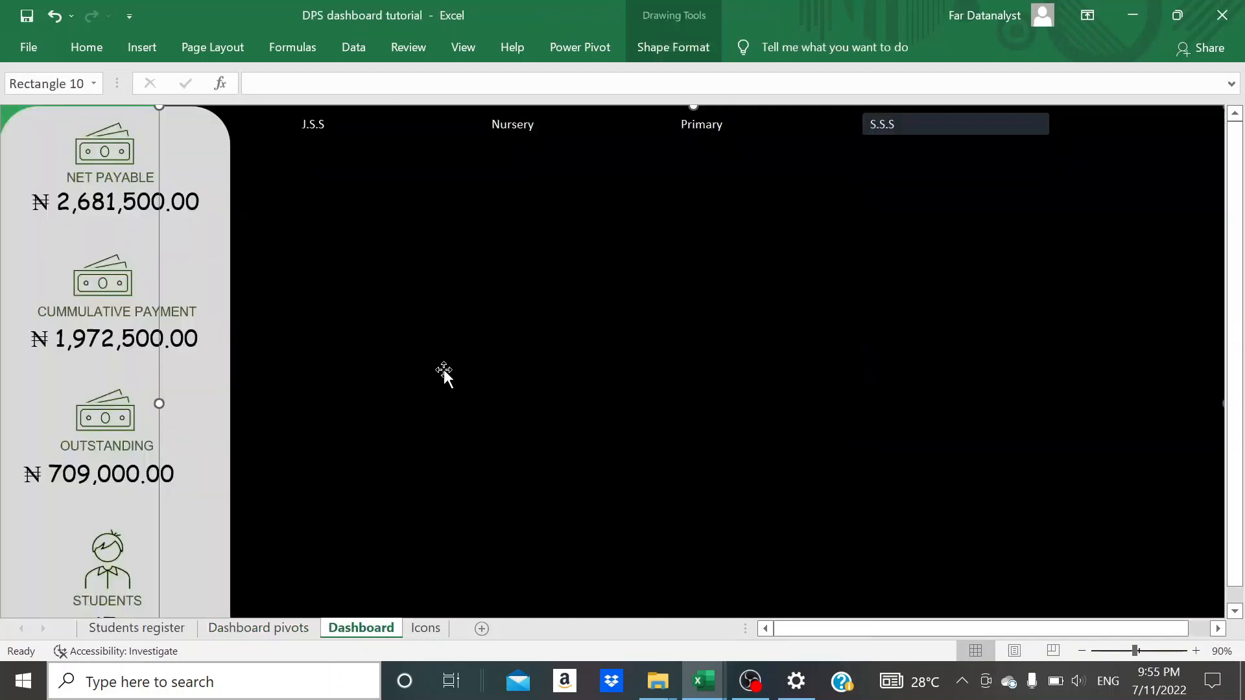
pyautogui.hotkey('ctrl', 'v')
pyautogui.moveTo(509, 273); pyautogui.dragTo(616, 350)
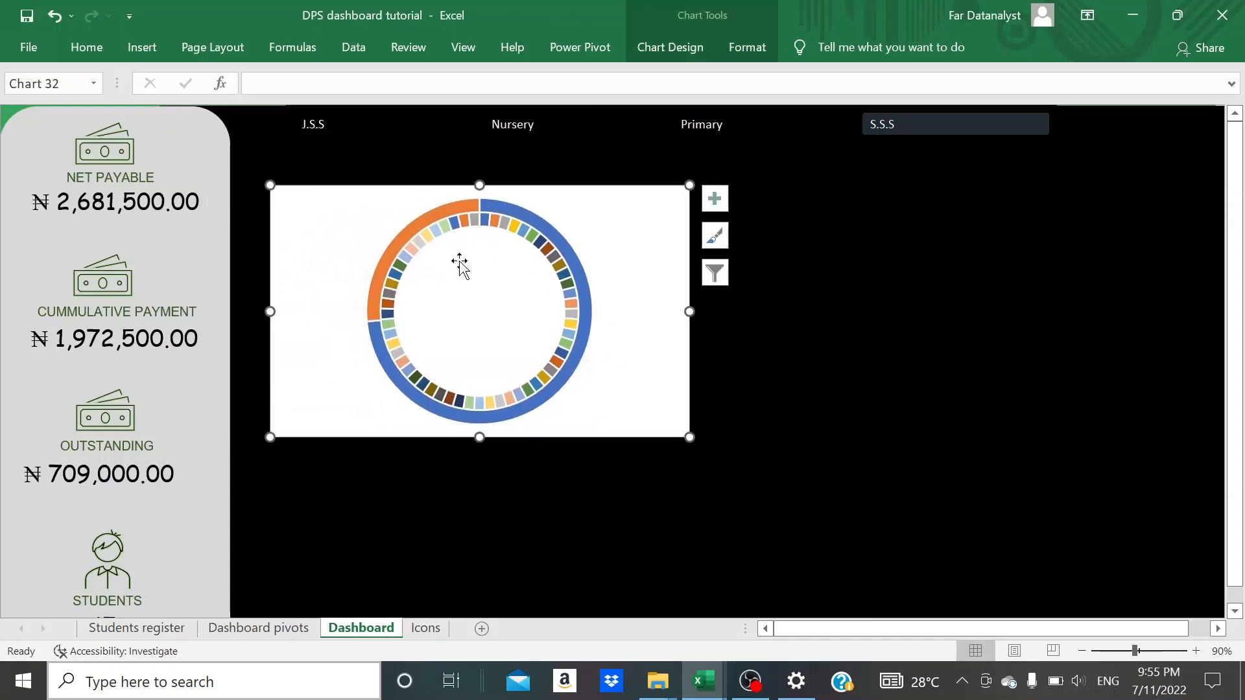
# - Fill the doughnut chart's background with black and remove the chart area's outline
pyautogui.click(87, 47)
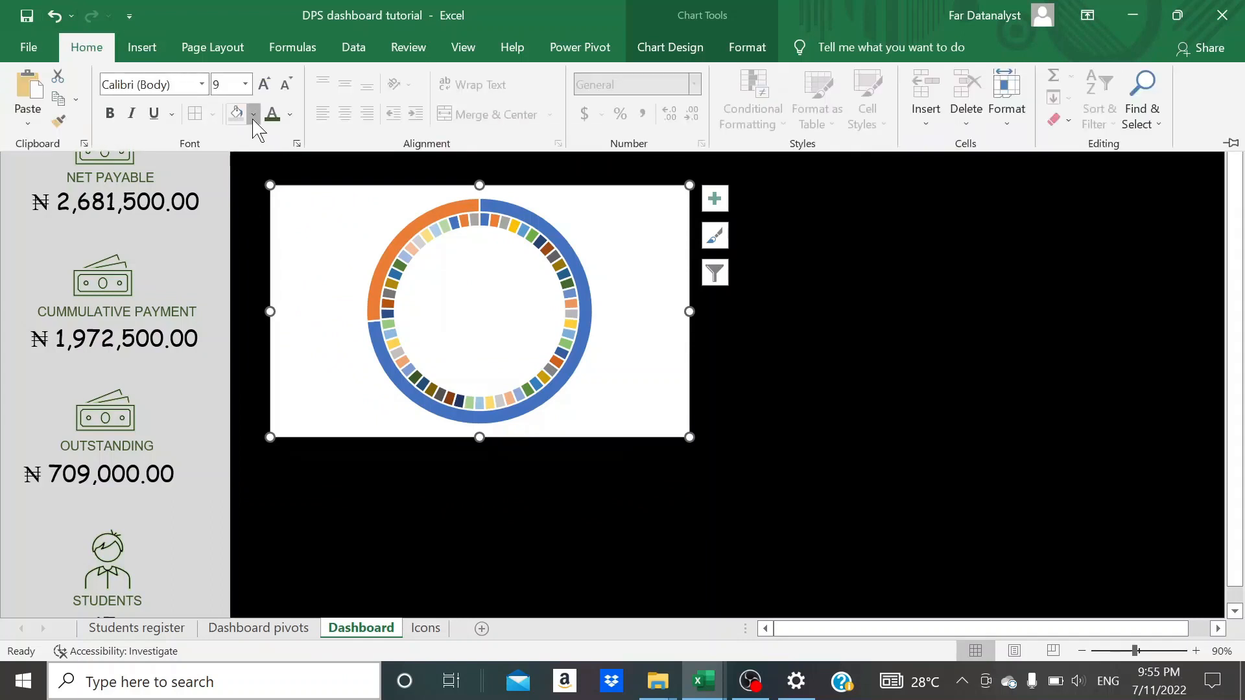
pyautogui.click(253, 114)
pyautogui.click(252, 182)
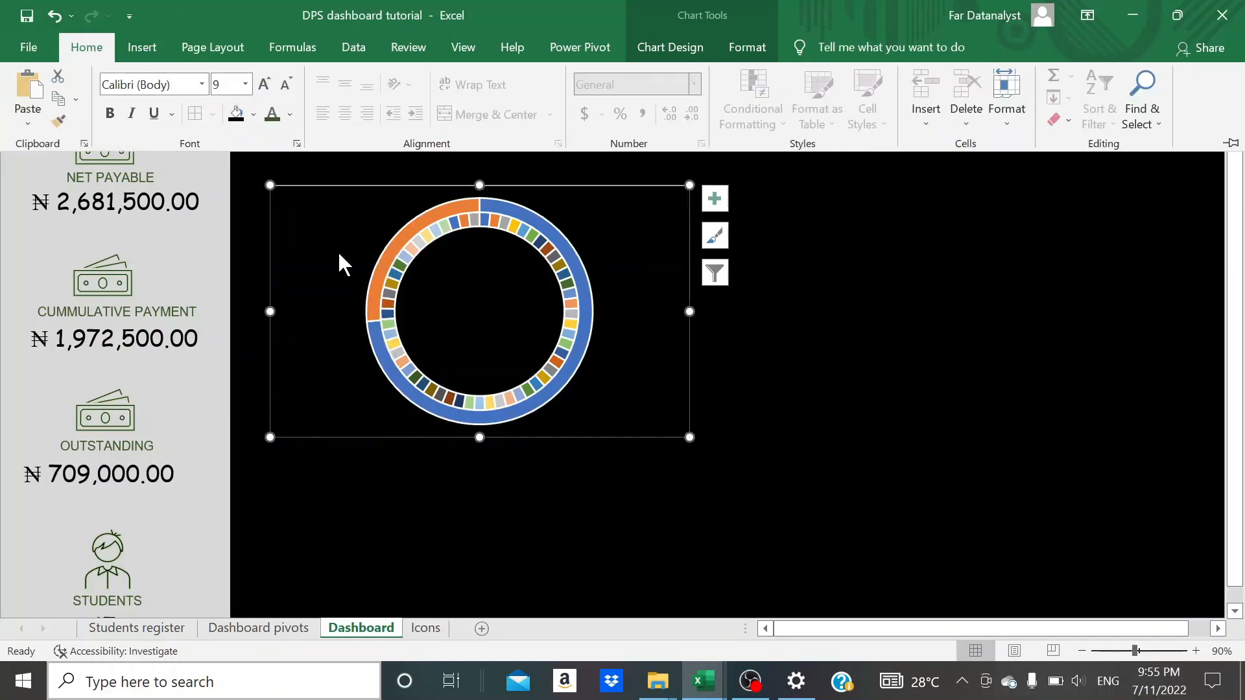
pyautogui.click(773, 388)
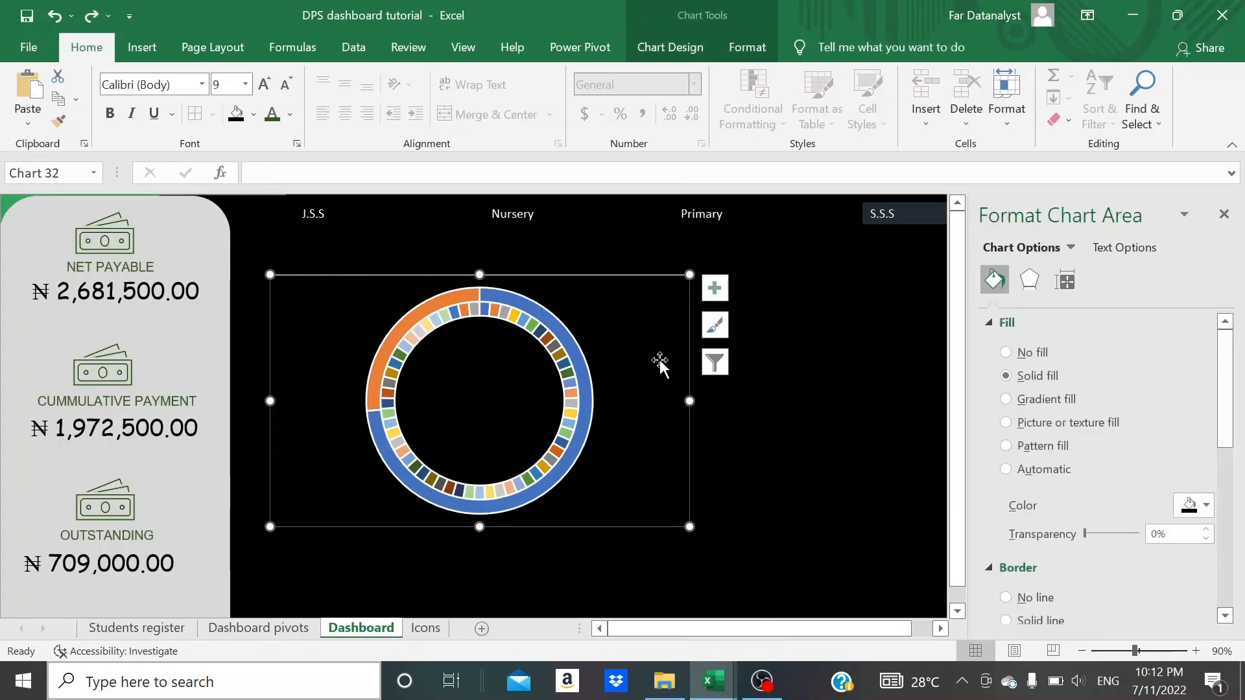
pyautogui.click(747, 48)
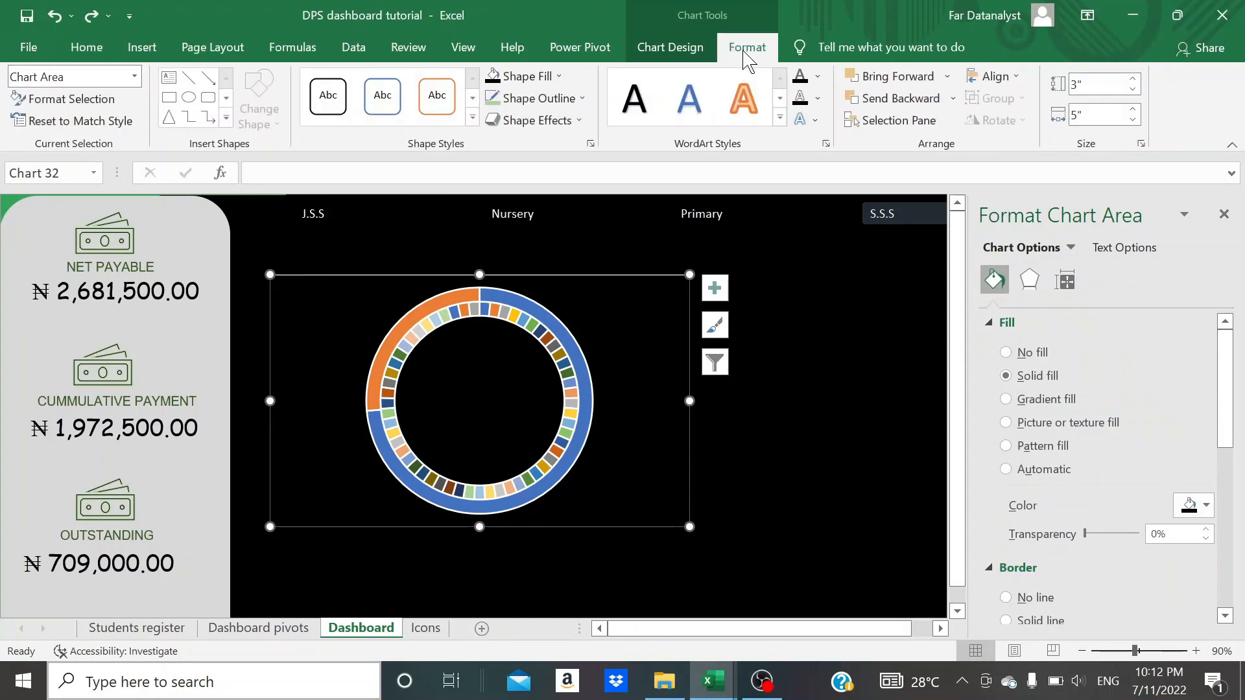
pyautogui.click(578, 98)
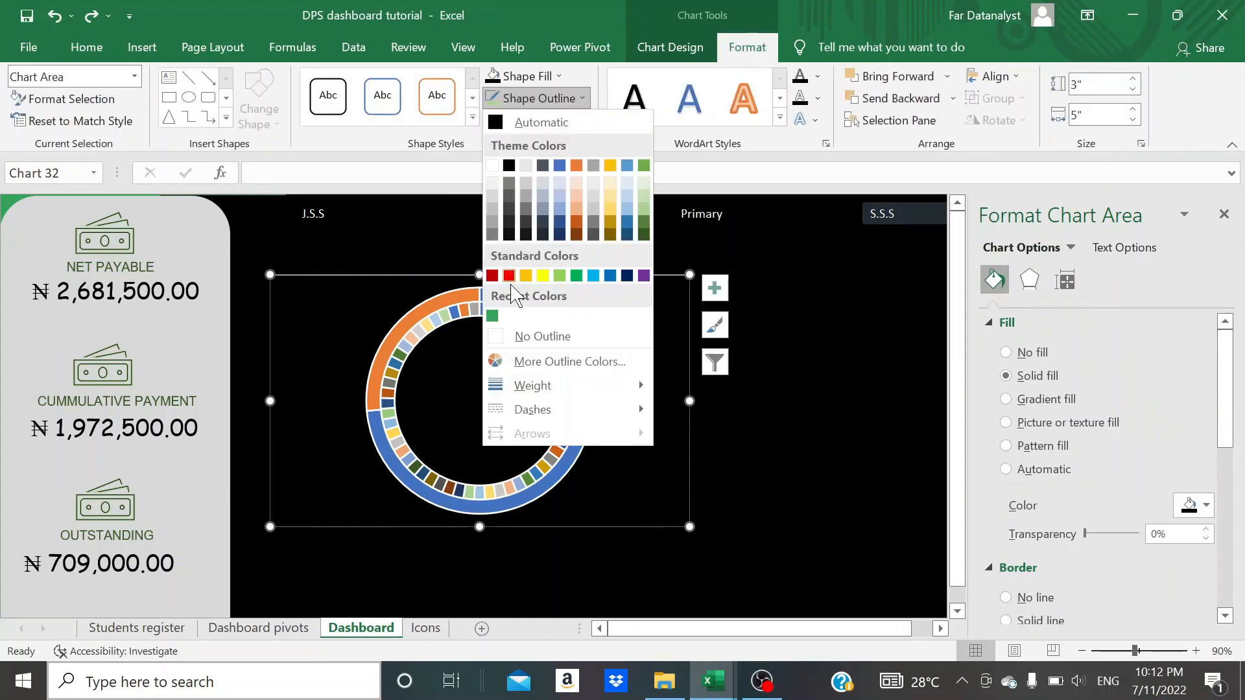
pyautogui.click(525, 335)
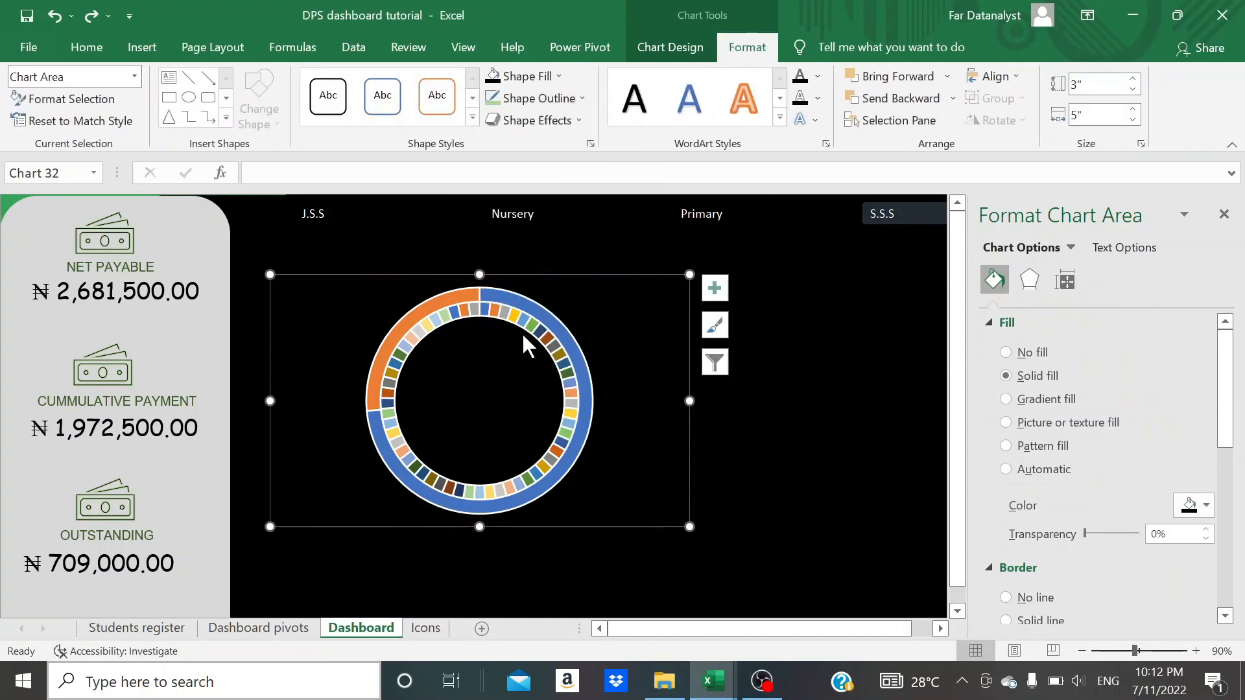
# - Examine the series, fill and border formatting options of the doughnut's outer 2nd series, then deselect the chart
pyautogui.click(575, 331)
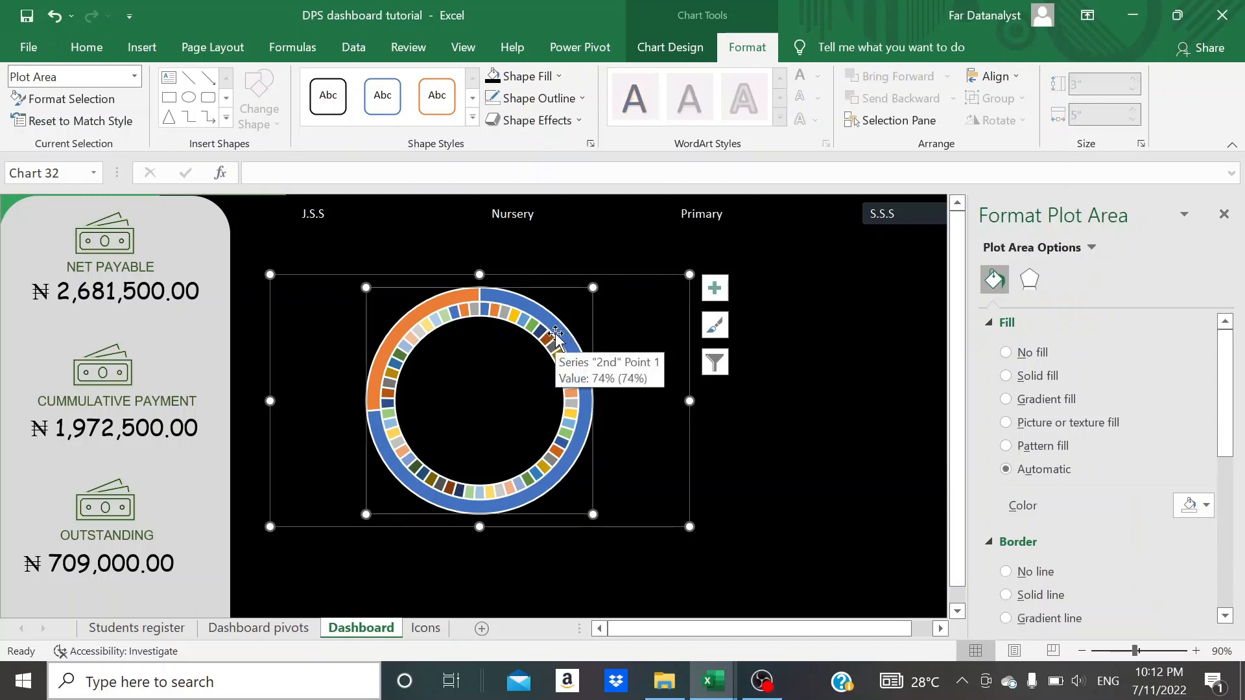
pyautogui.click(556, 334)
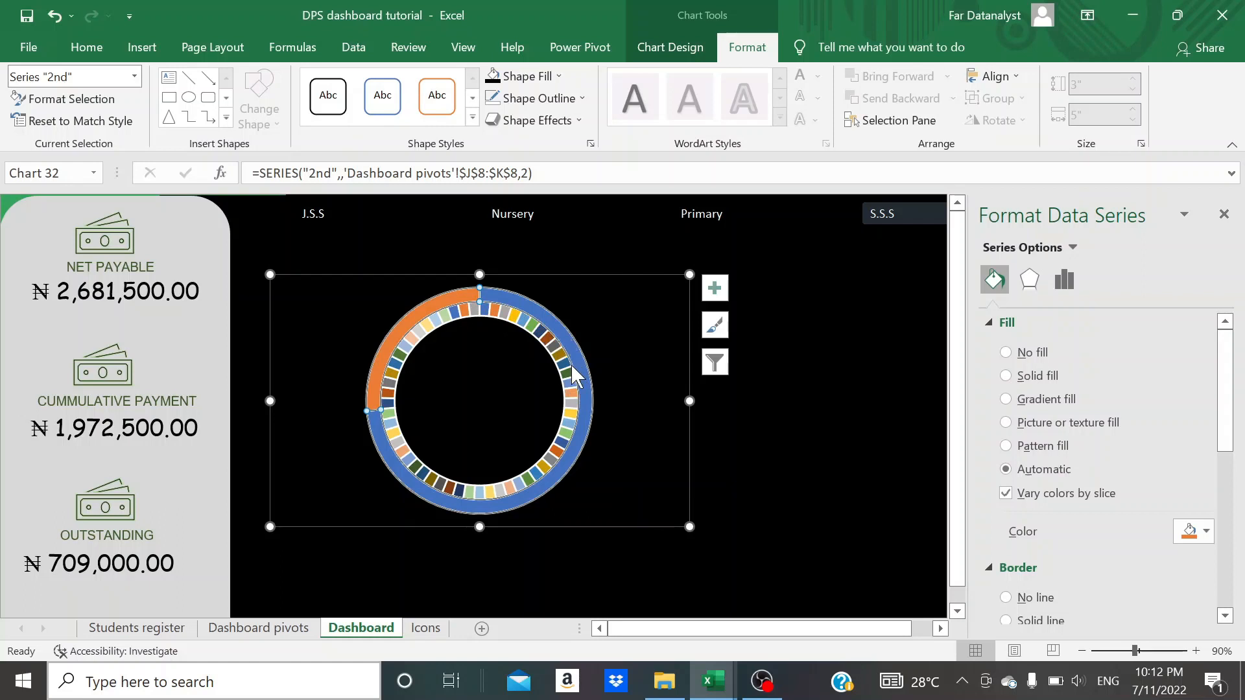
pyautogui.moveTo(573, 374)
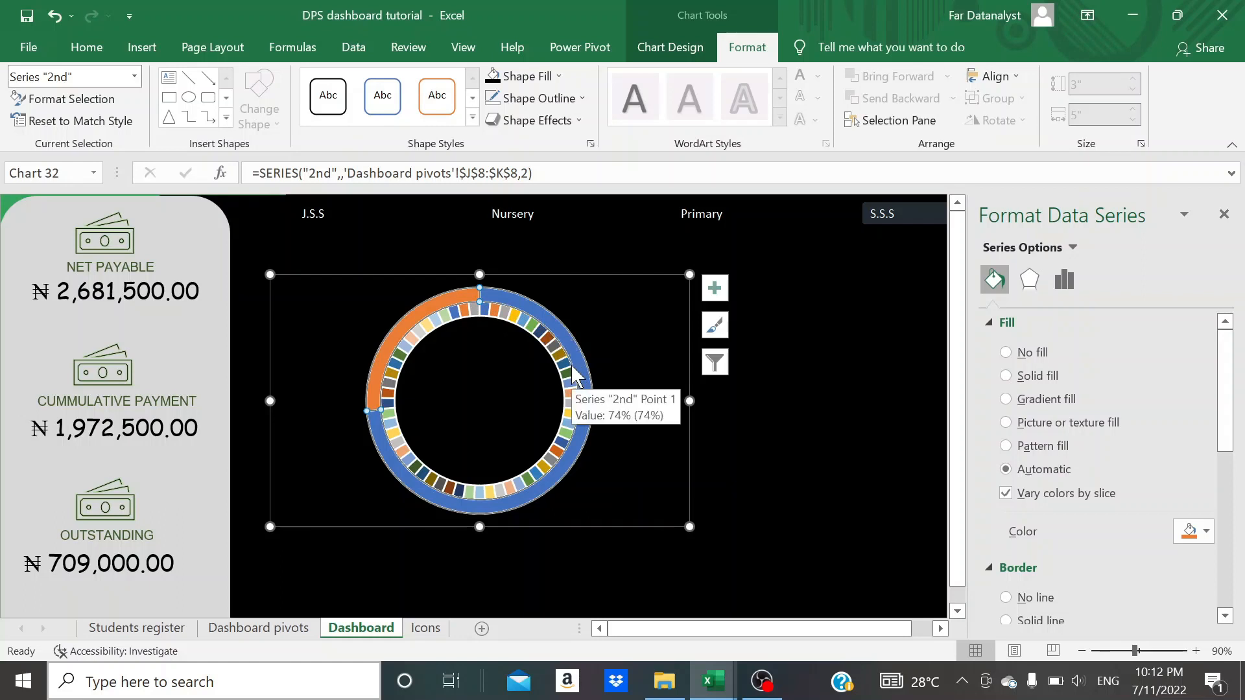
pyautogui.hotkey('ctrl', '1')
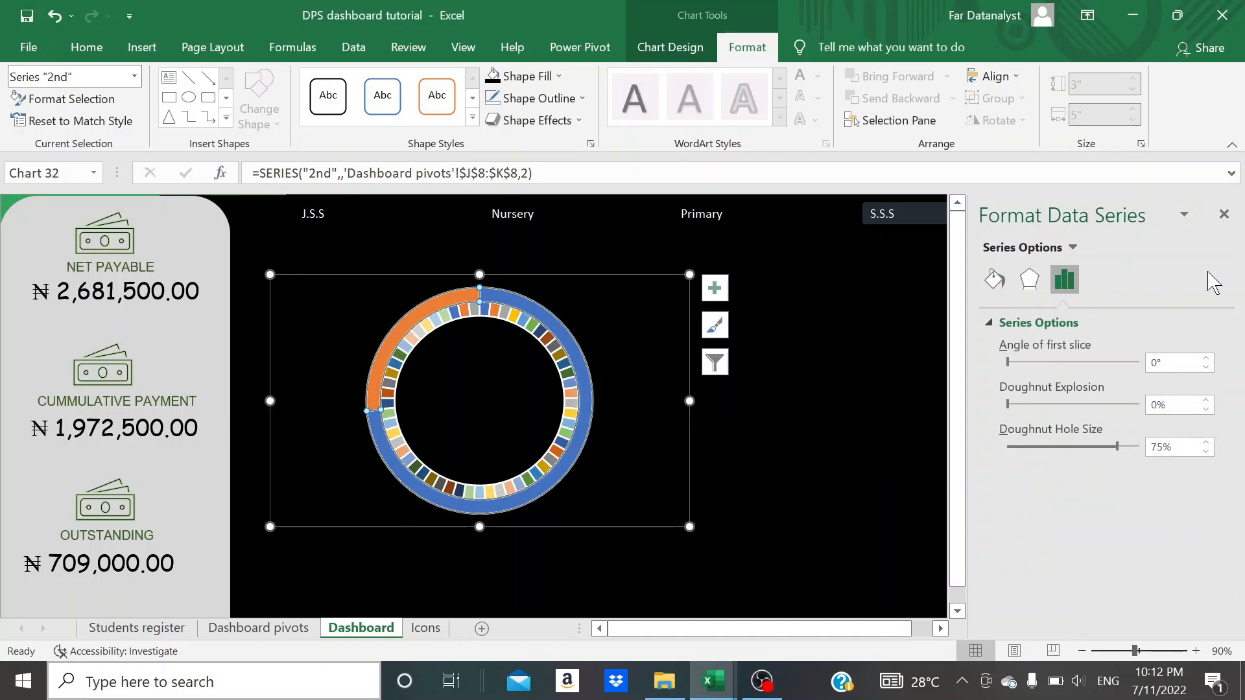
pyautogui.click(994, 278)
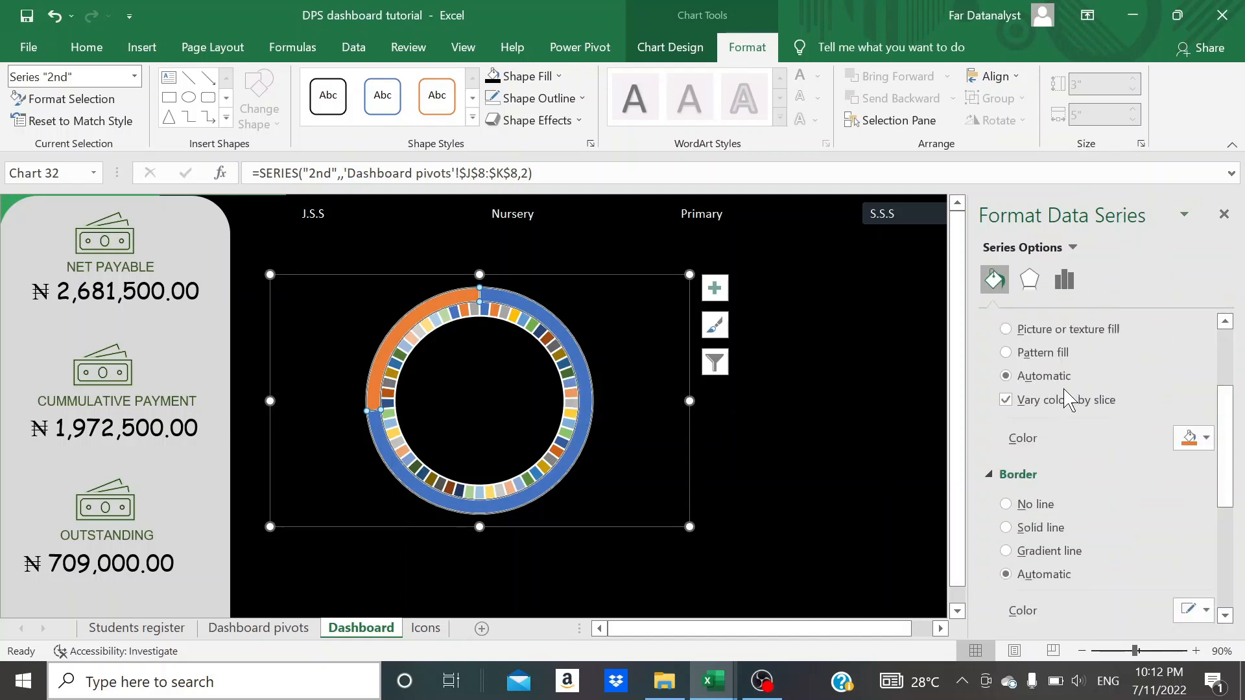
pyautogui.click(869, 411)
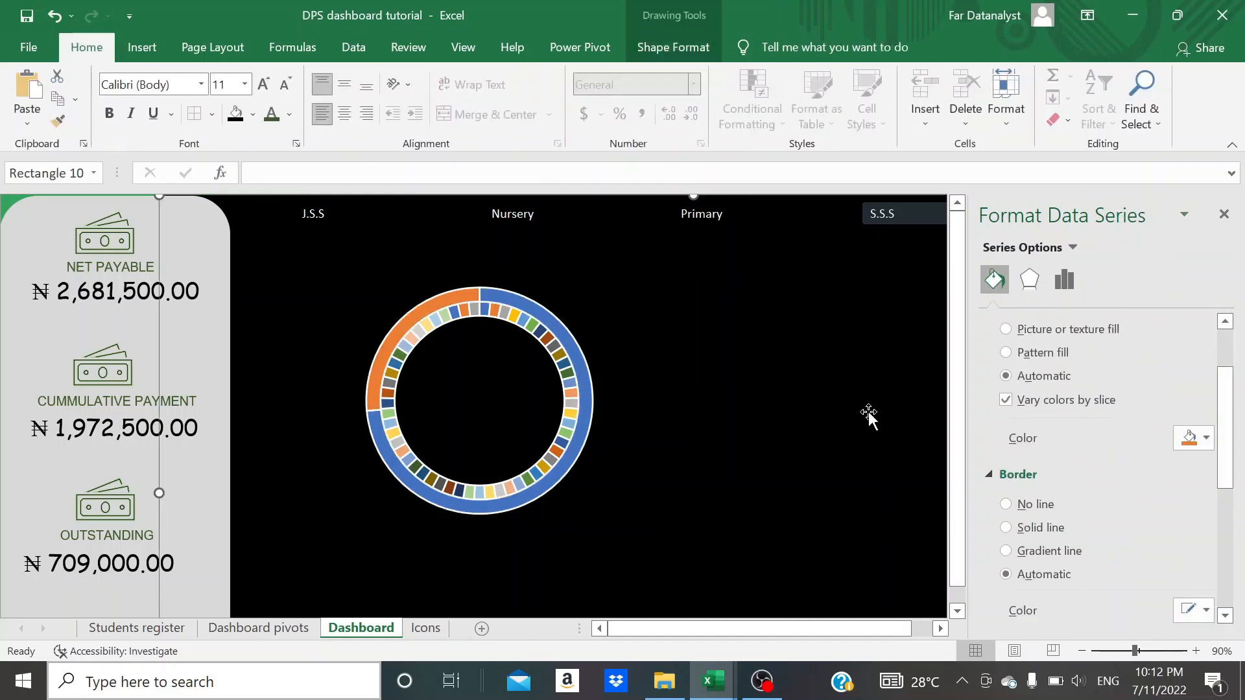
# - Apply a gradient fill to the doughnut's inner 1st series
pyautogui.moveTo(575, 452)
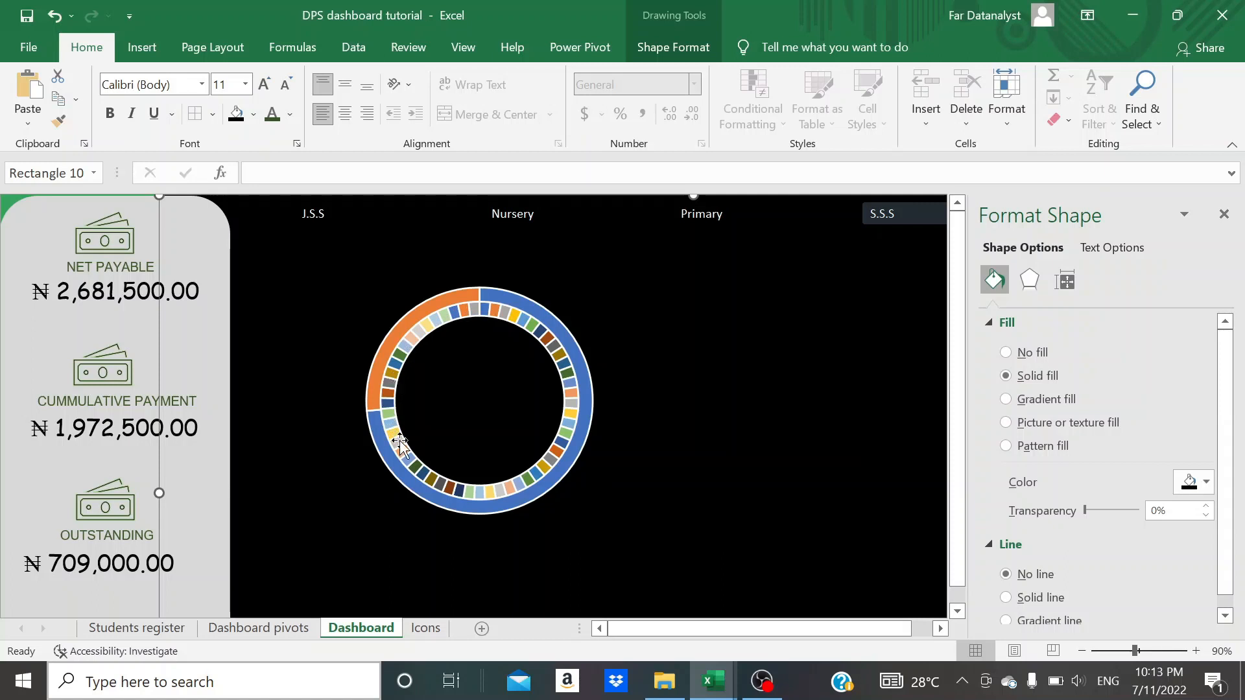
pyautogui.click(561, 448)
pyautogui.click(570, 424)
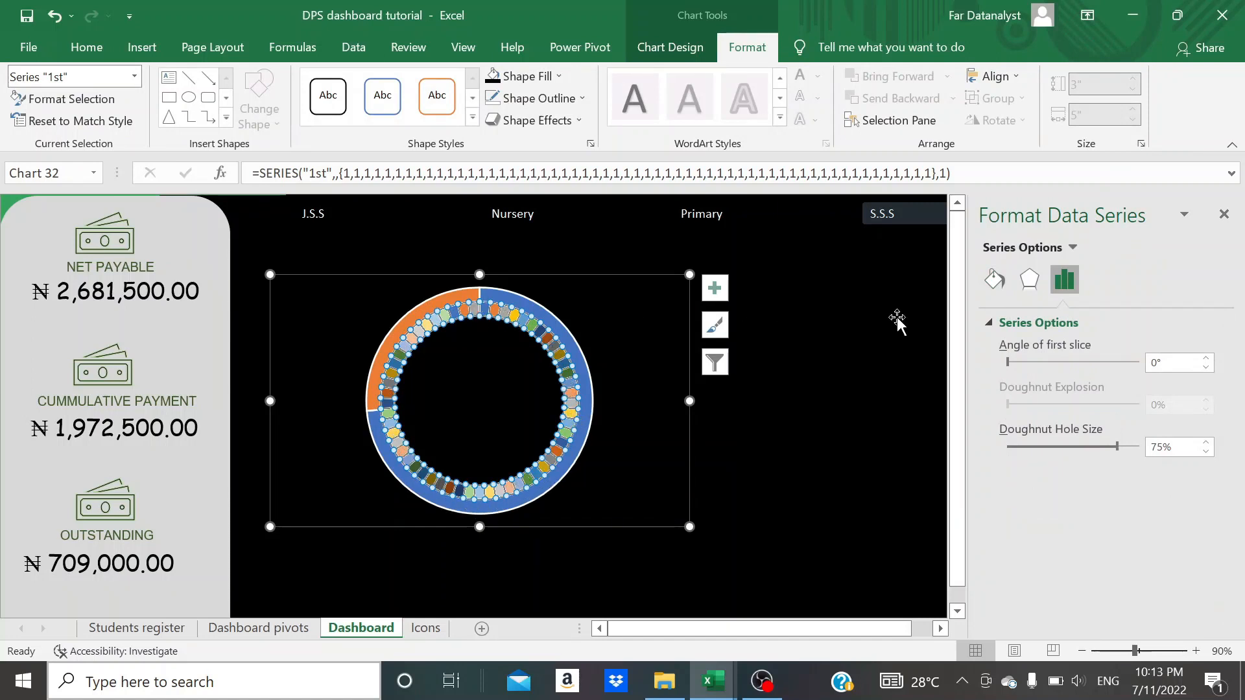
pyautogui.click(995, 280)
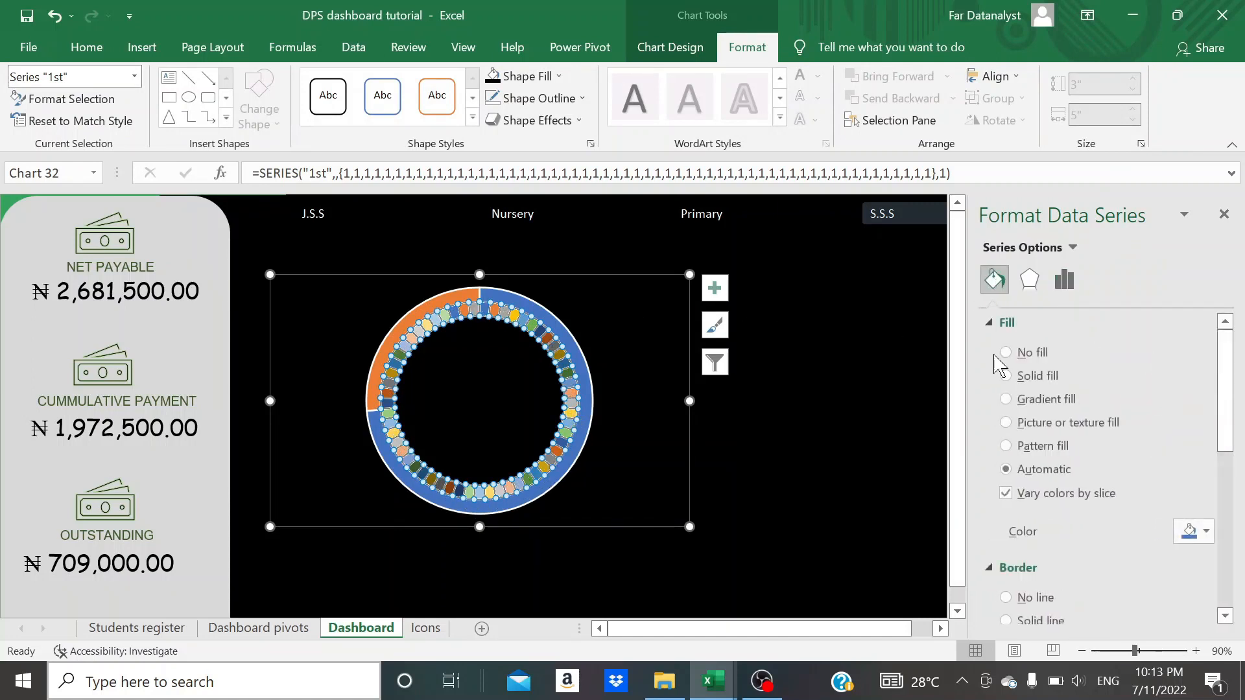
pyautogui.scroll(-1, 1004, 482)
pyautogui.scroll(-2, 1002, 468)
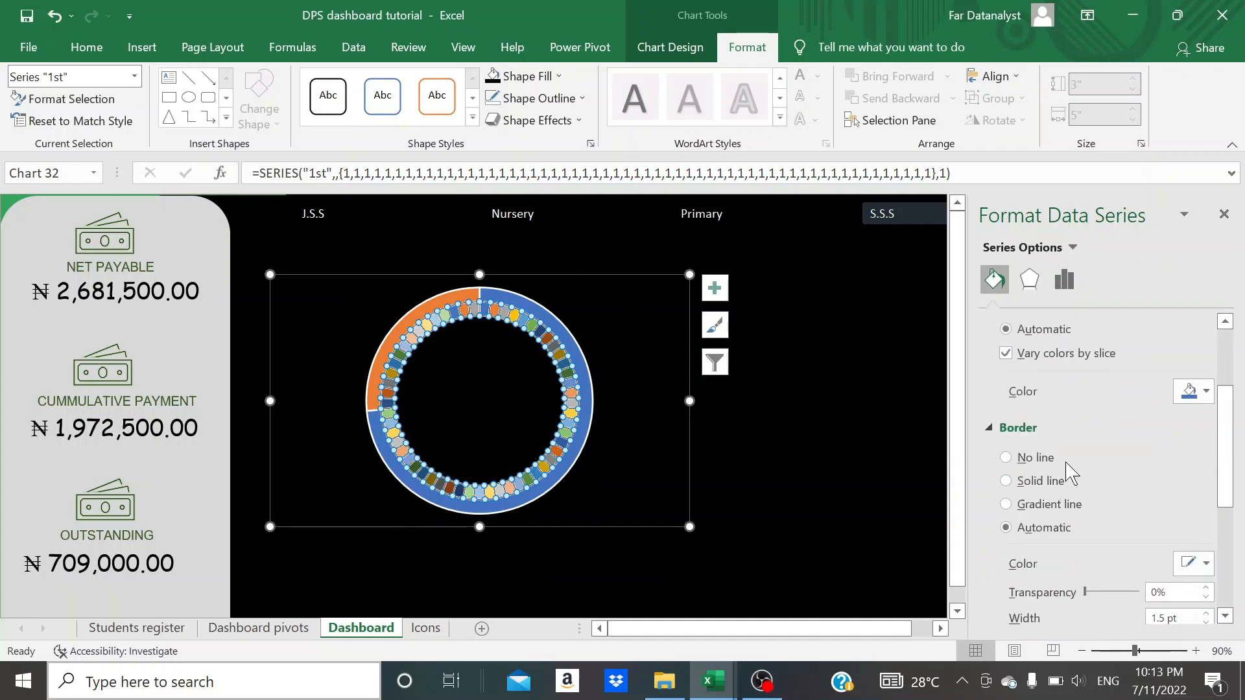
pyautogui.scroll(2, 1071, 472)
pyautogui.scroll(1, 1070, 471)
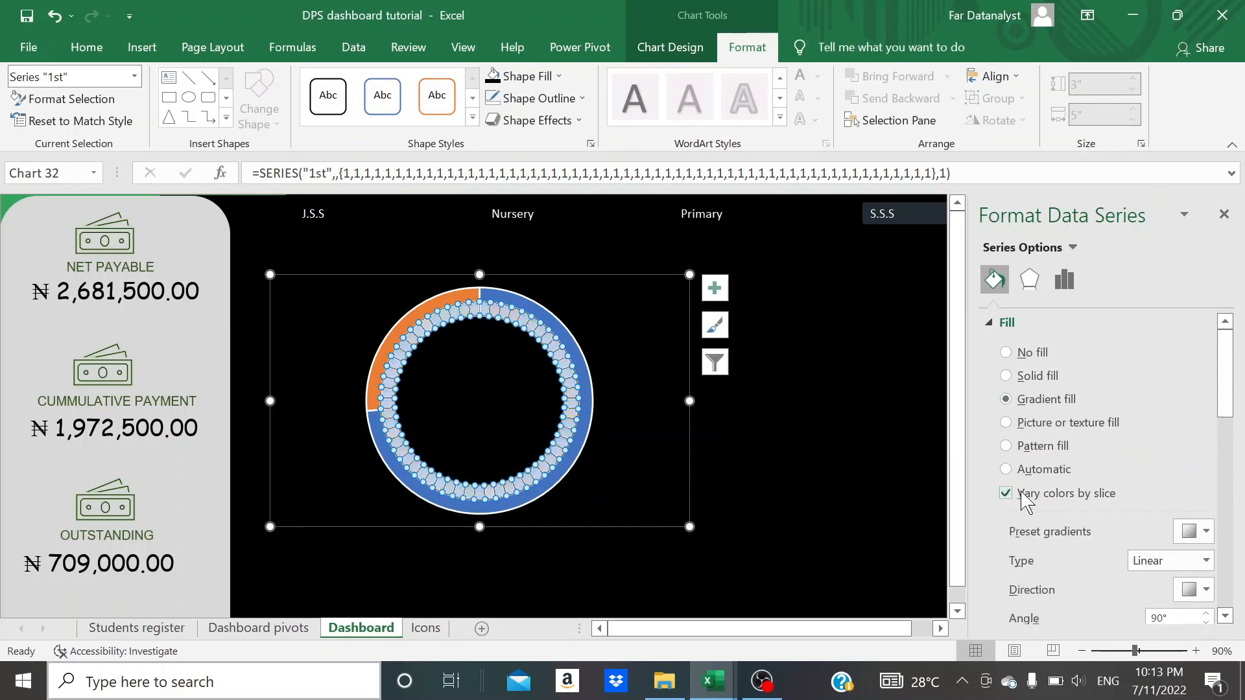
# - Give the inner 1st series a solid line border with a width of 8 pt
pyautogui.scroll(-4, 1024, 502)
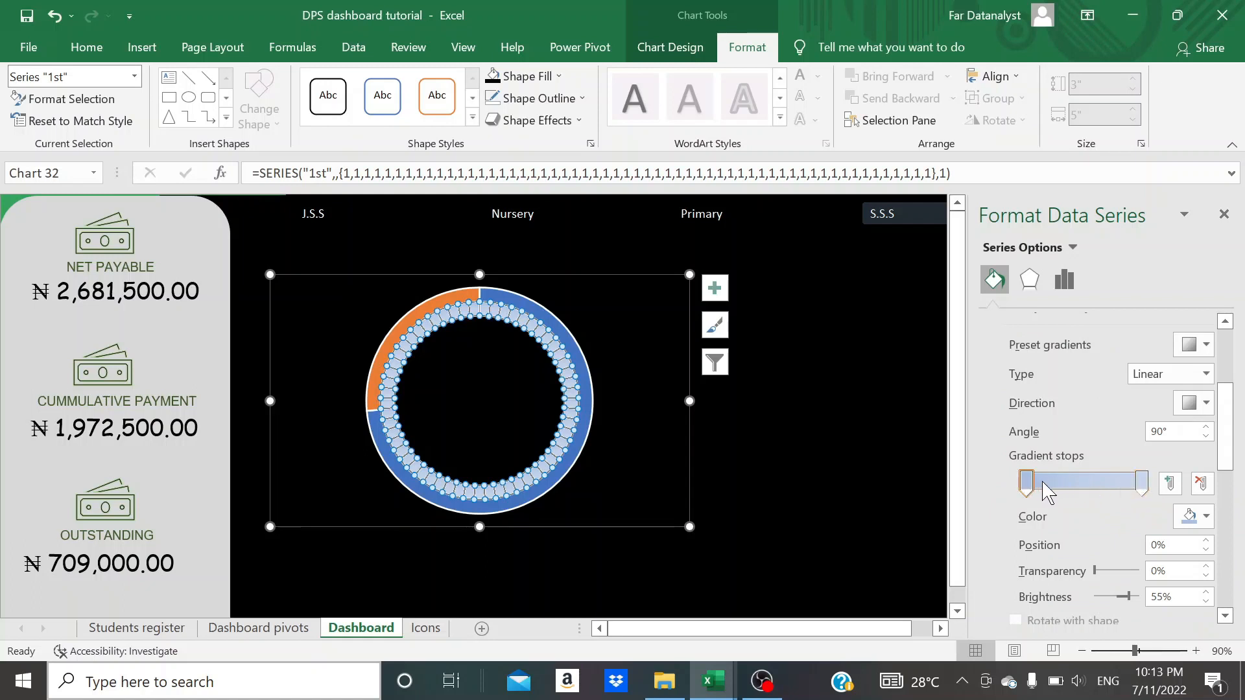
pyautogui.scroll(-4, 1050, 551)
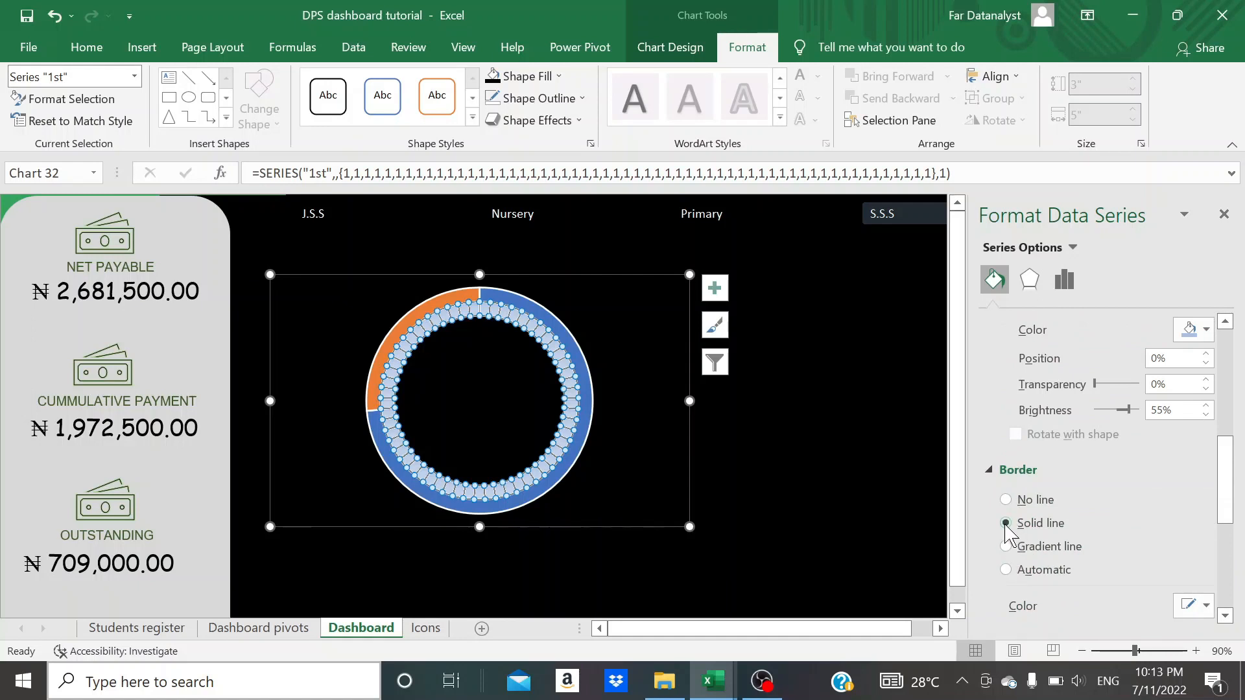
pyautogui.scroll(-3, 1012, 542)
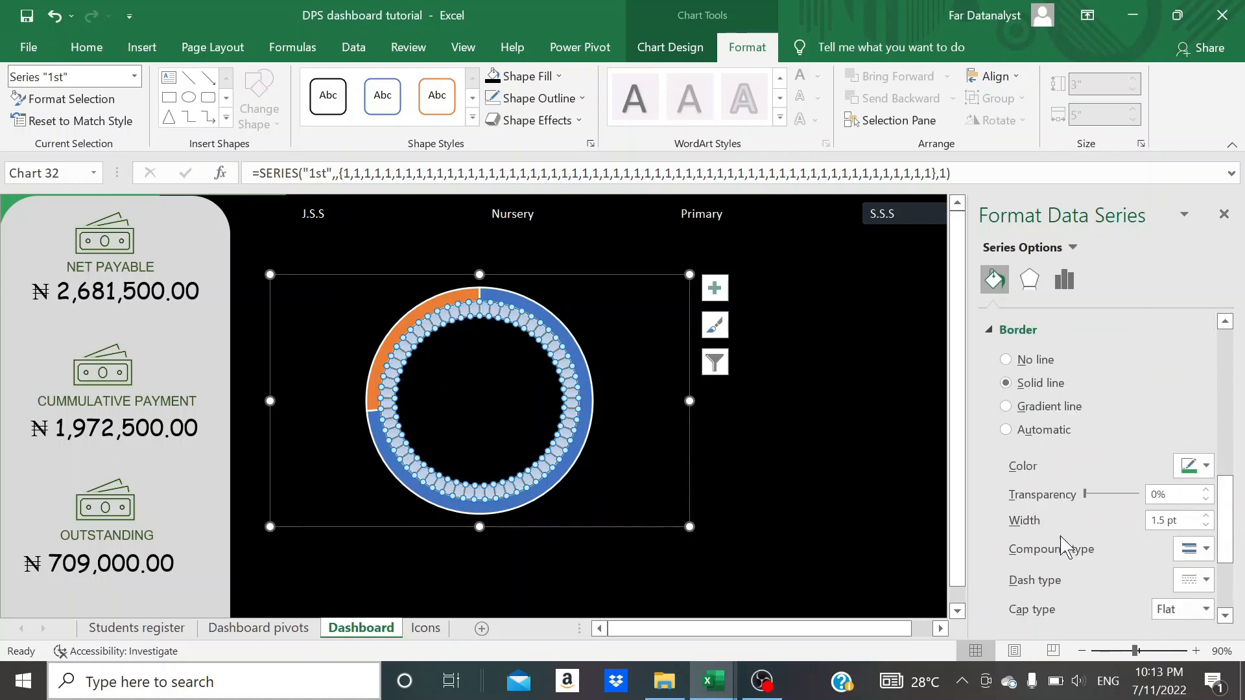
pyautogui.click(1205, 516)
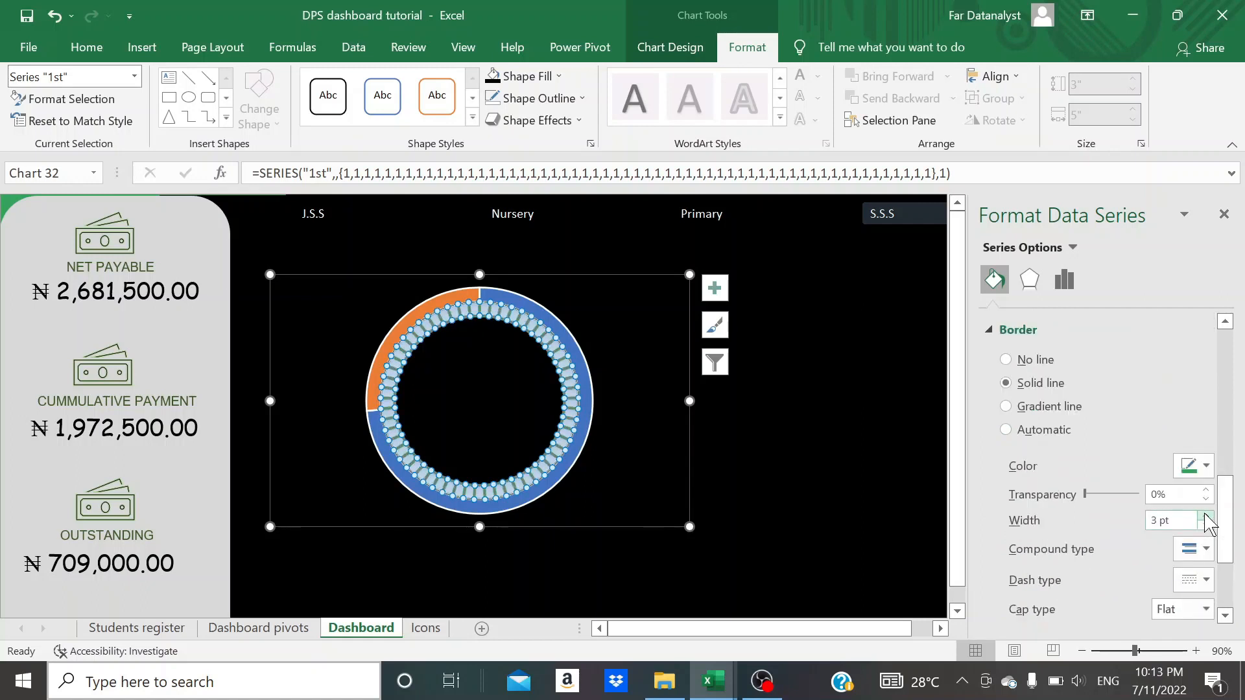
pyautogui.click(1205, 516)
pyautogui.click(1205, 516)
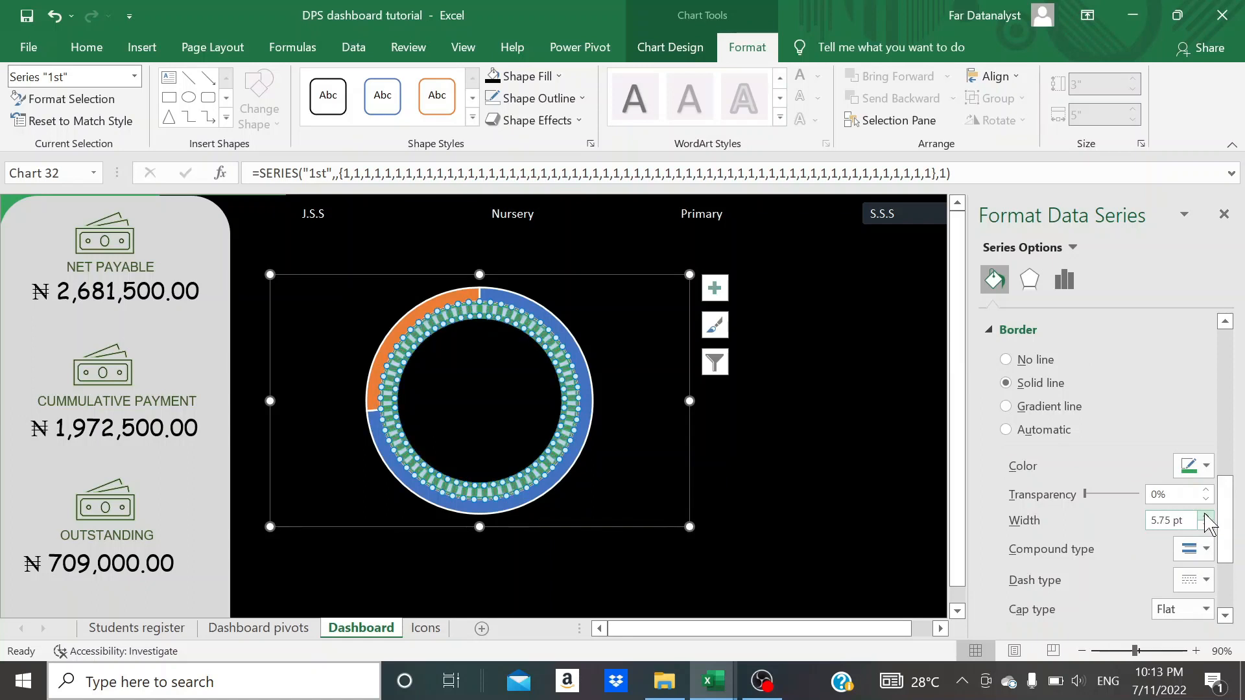
pyautogui.click(1205, 516)
pyautogui.click(1205, 516)
pyautogui.click(1205, 515)
pyautogui.click(1205, 515)
pyautogui.click(1205, 515)
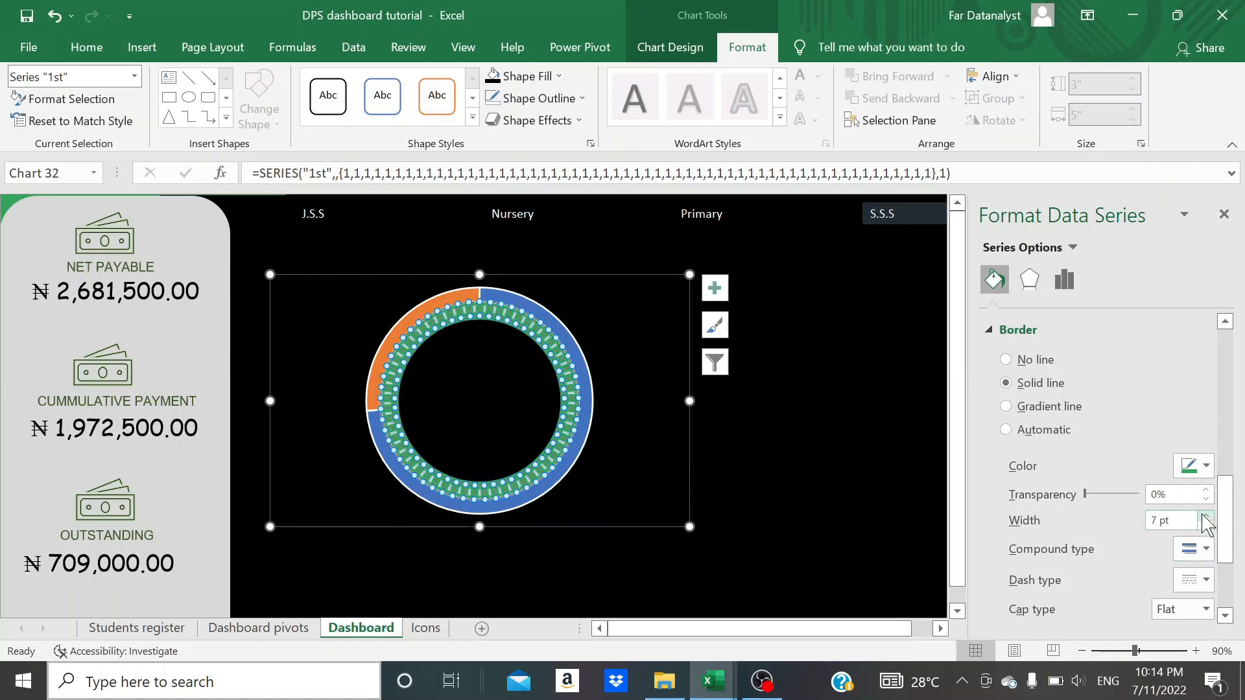
pyautogui.click(1205, 515)
pyautogui.click(1205, 515)
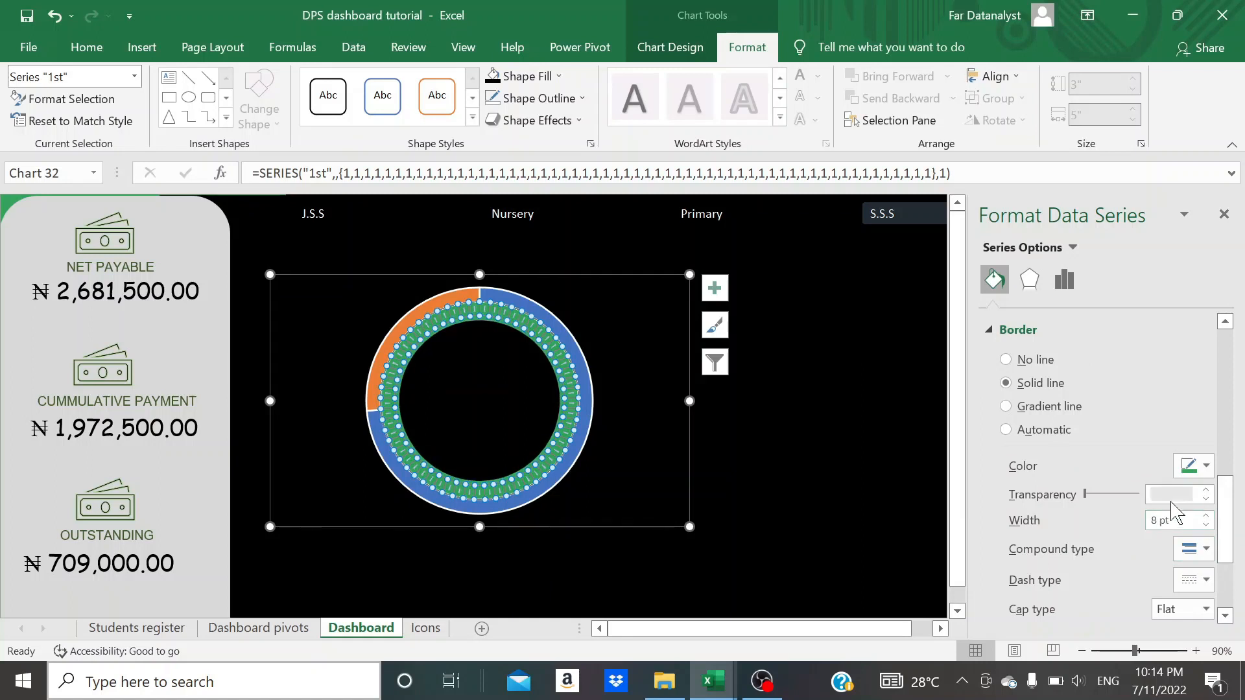
# - Set the inner 1st series' border color to black and deselect the chart
pyautogui.click(1206, 467)
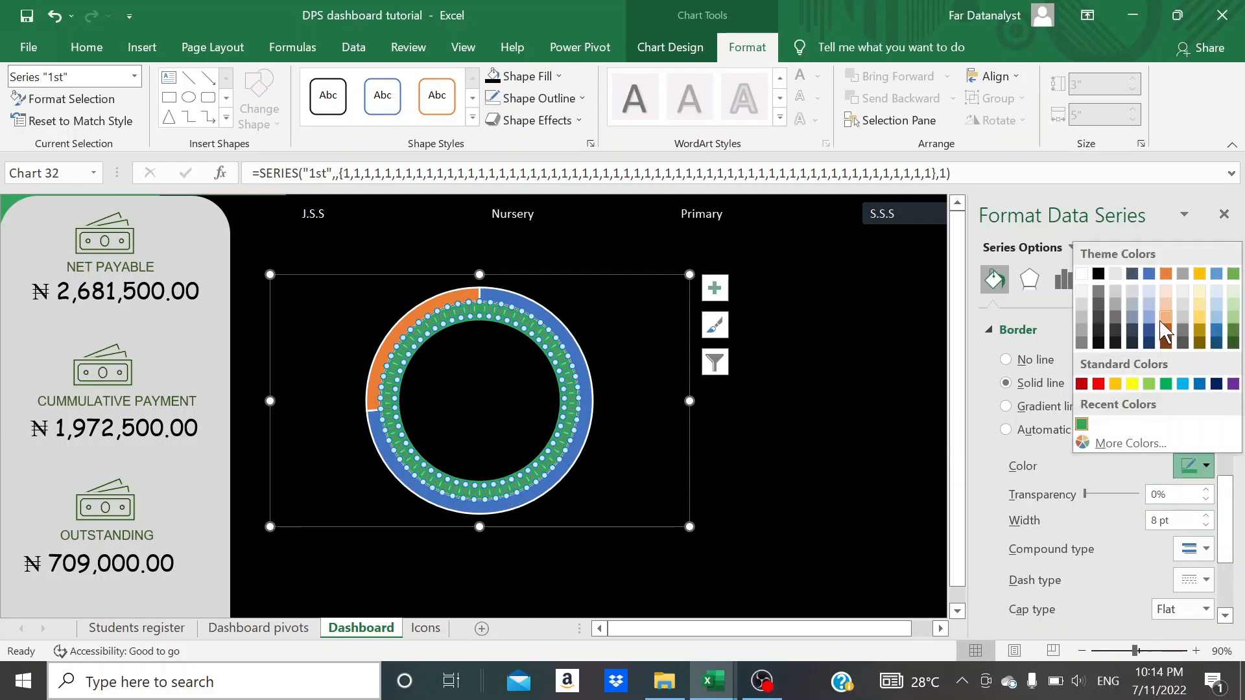
pyautogui.click(1098, 274)
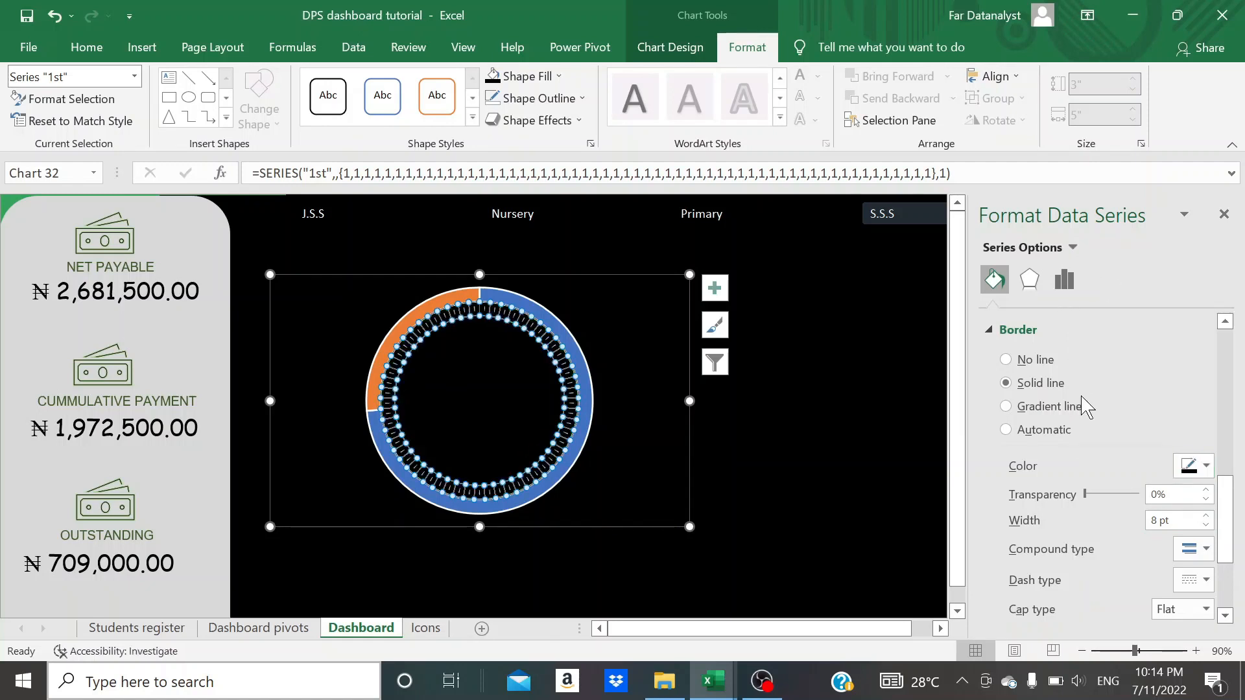
pyautogui.click(852, 439)
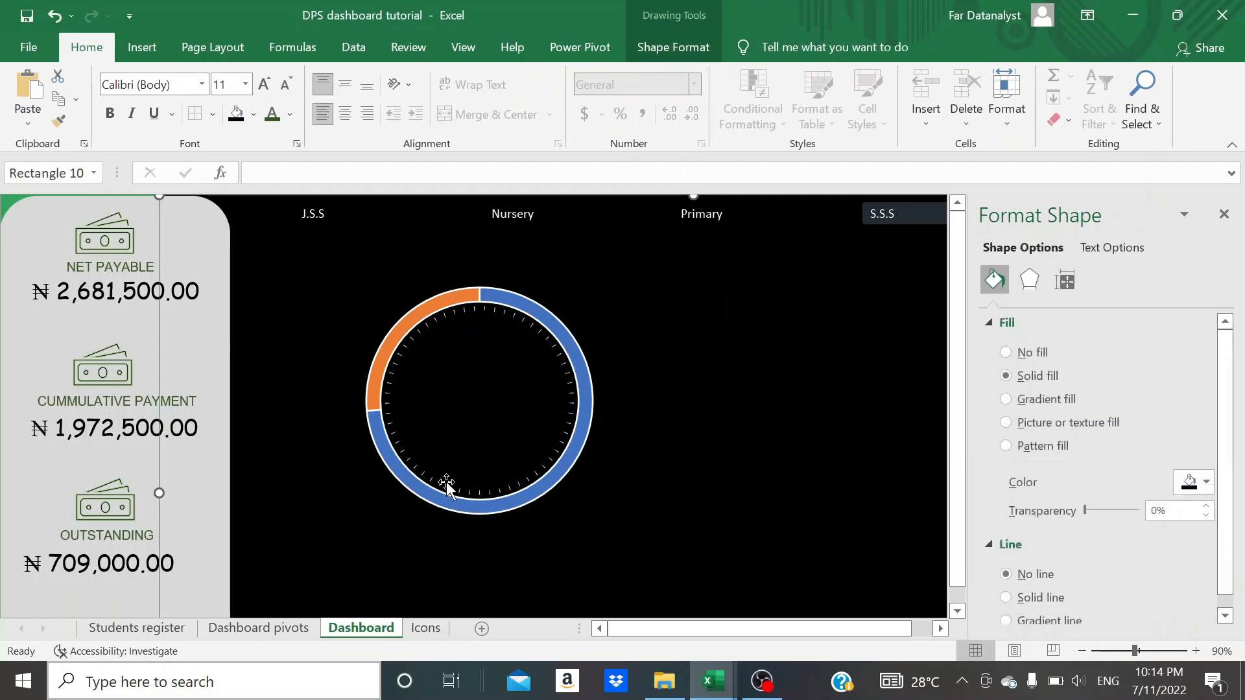
# - Remove the border line from the doughnut's outer 2nd series and deselect the chart
pyautogui.click(416, 318)
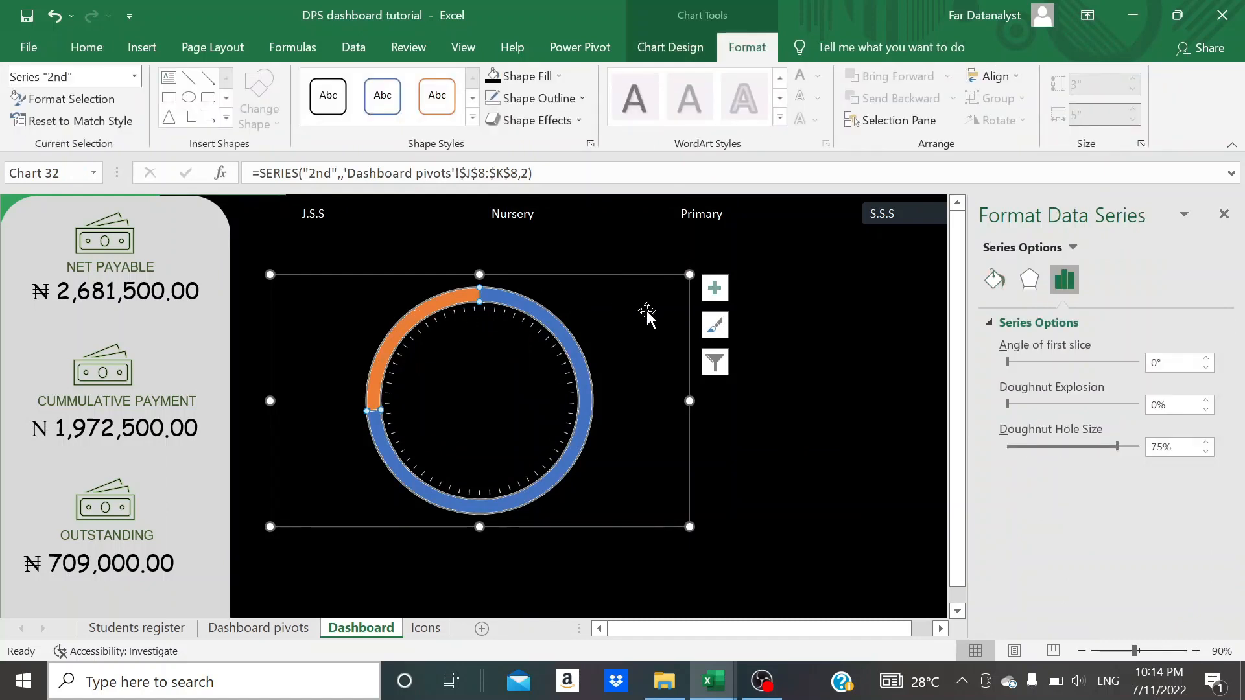
pyautogui.click(997, 284)
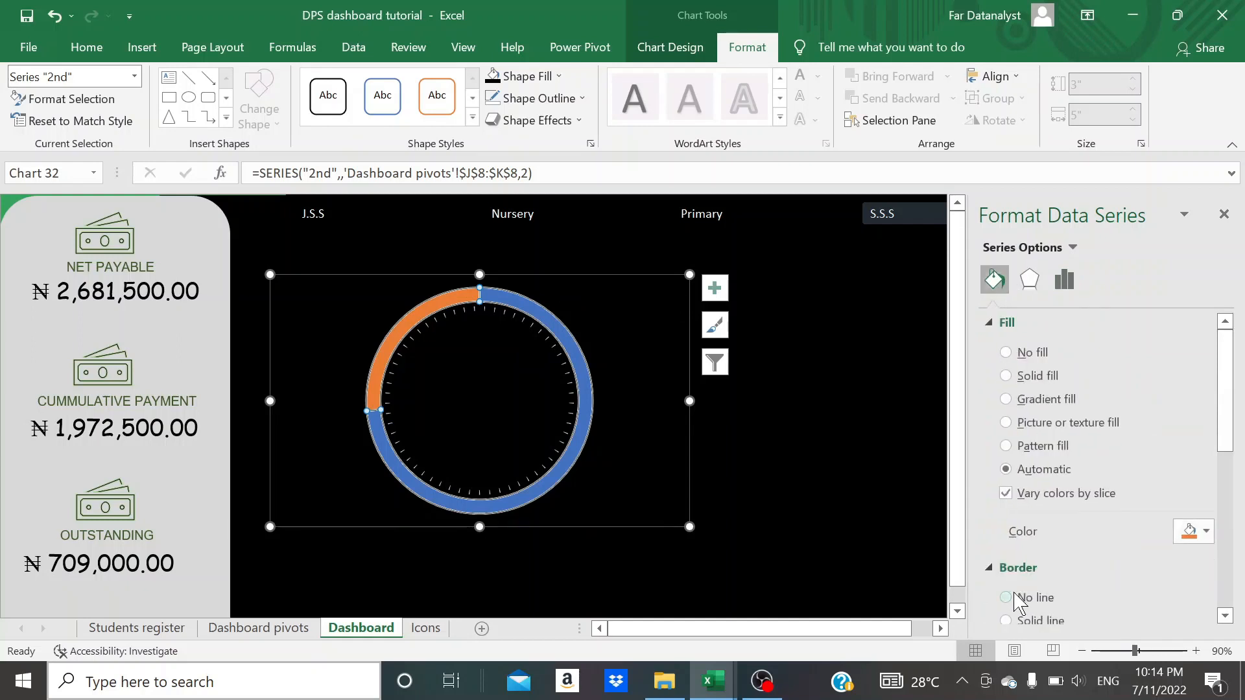
pyautogui.click(1008, 600)
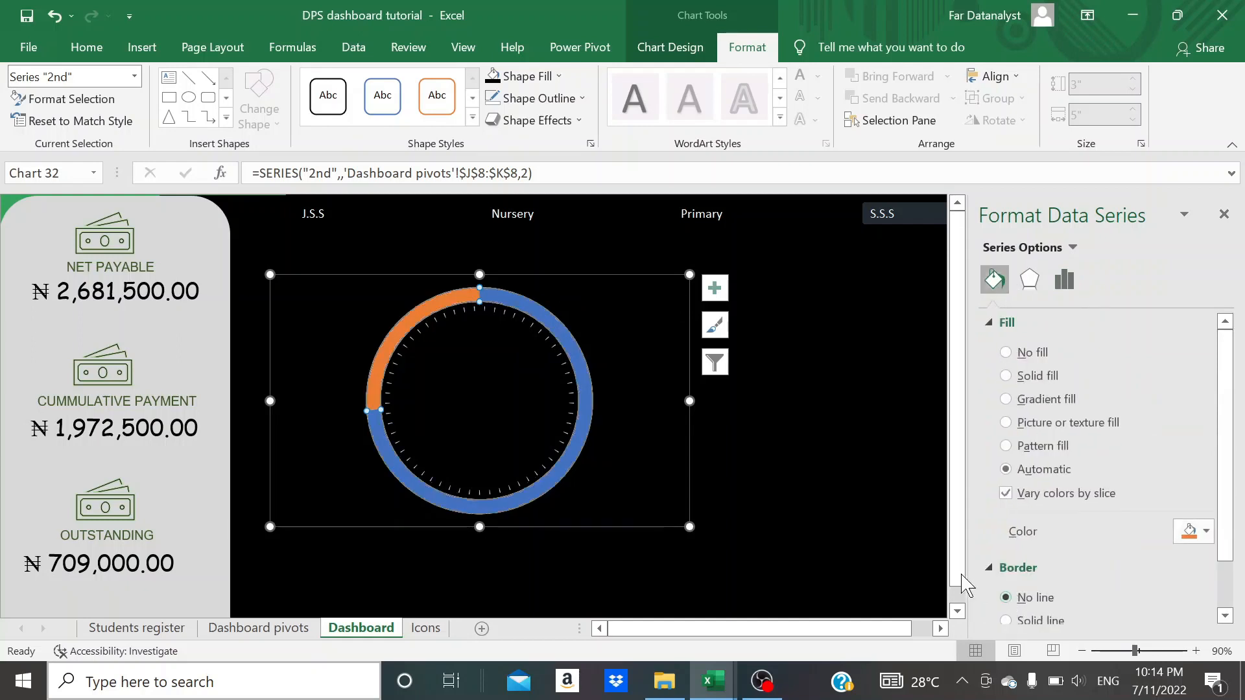
pyautogui.click(810, 475)
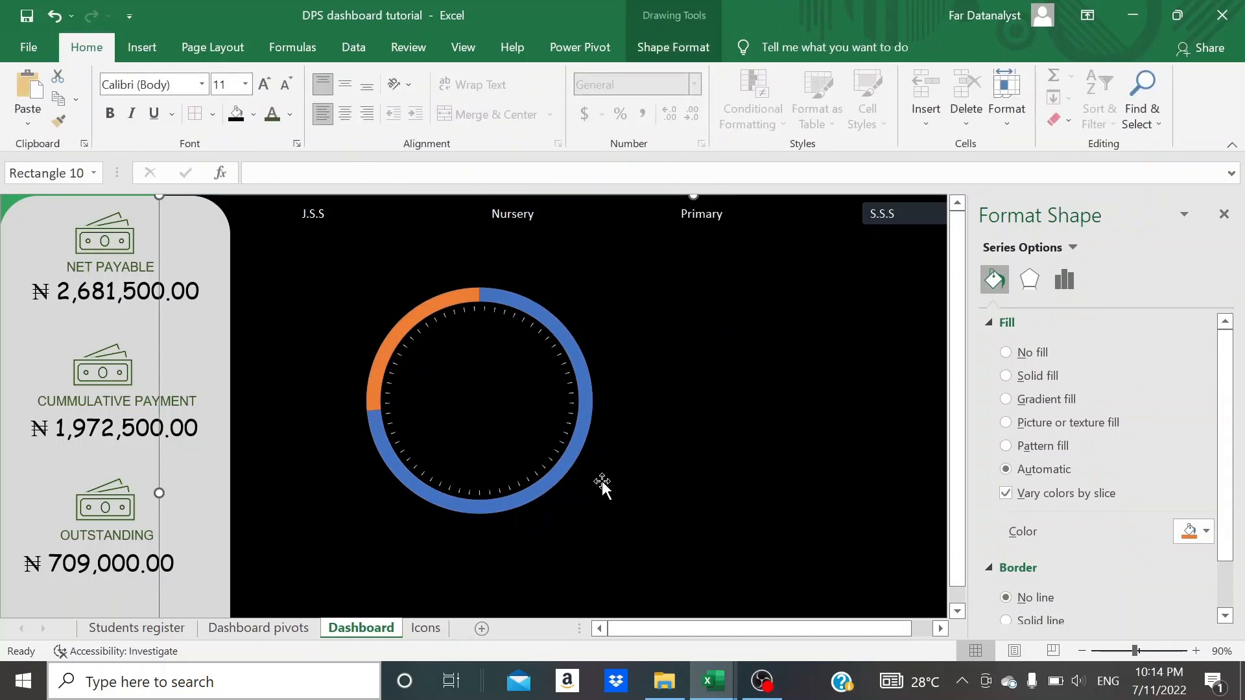
pyautogui.click(533, 500)
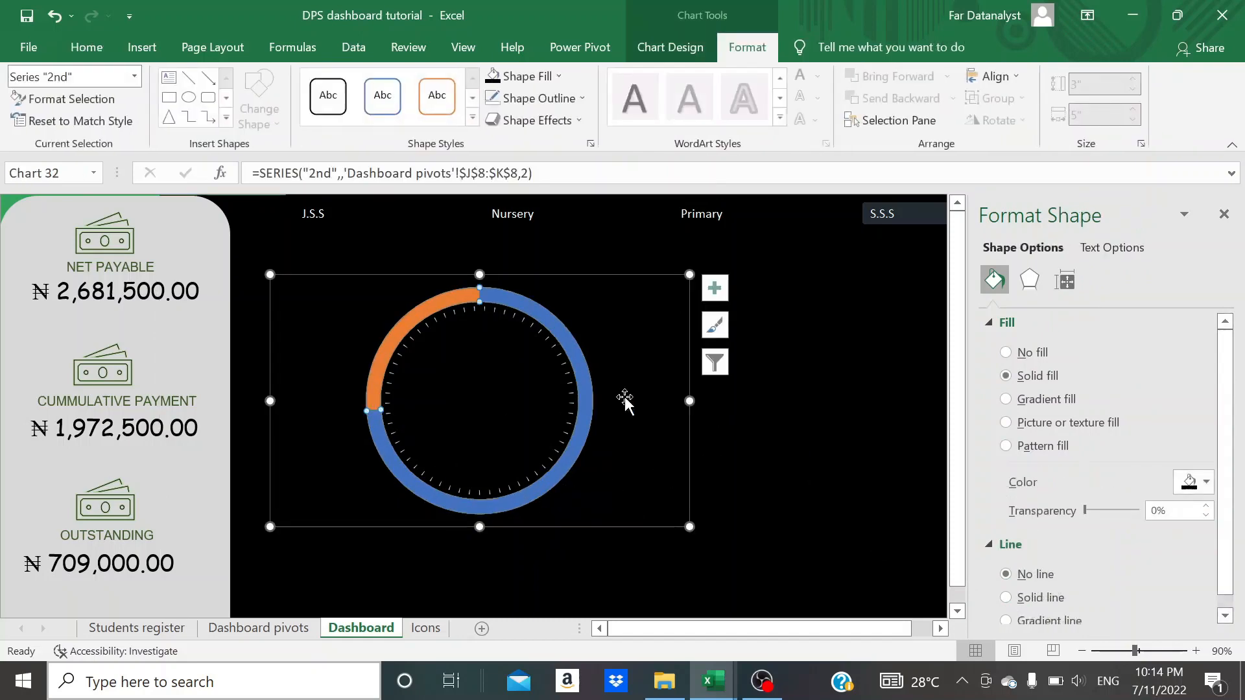
pyautogui.click(797, 425)
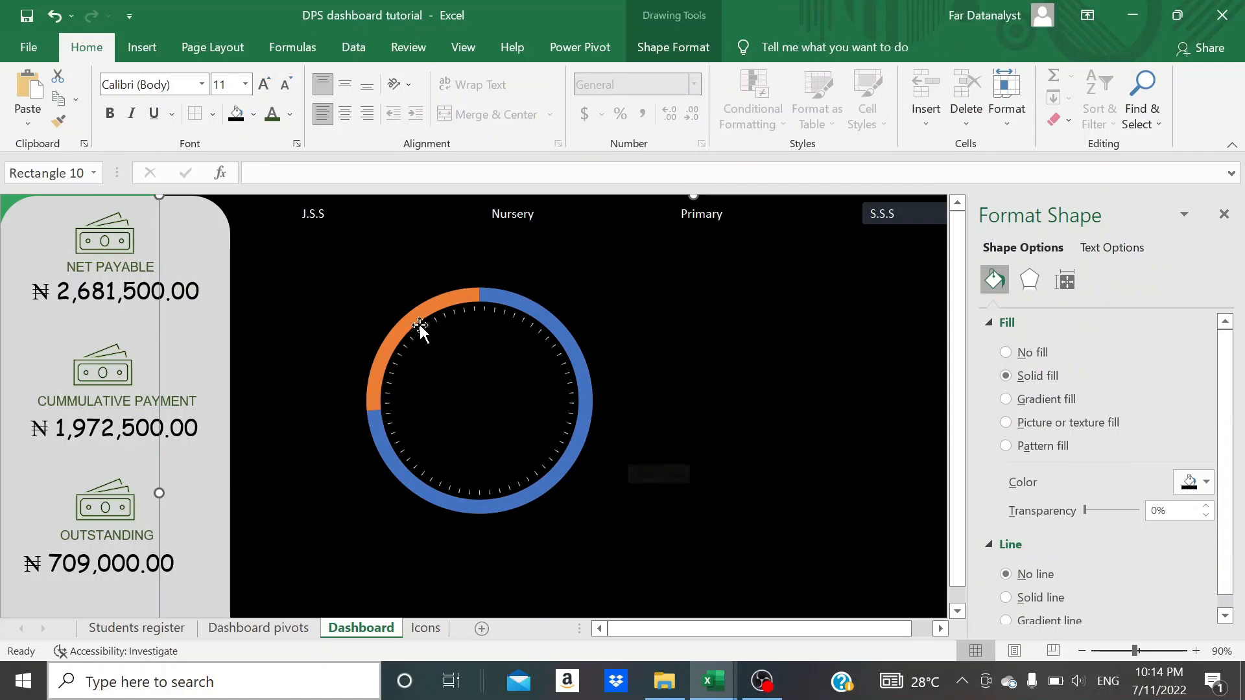
# - Give the outer ring's orange slice a solid yellow fill with 100% transparency, then deselect the chart
pyautogui.moveTo(469, 297)
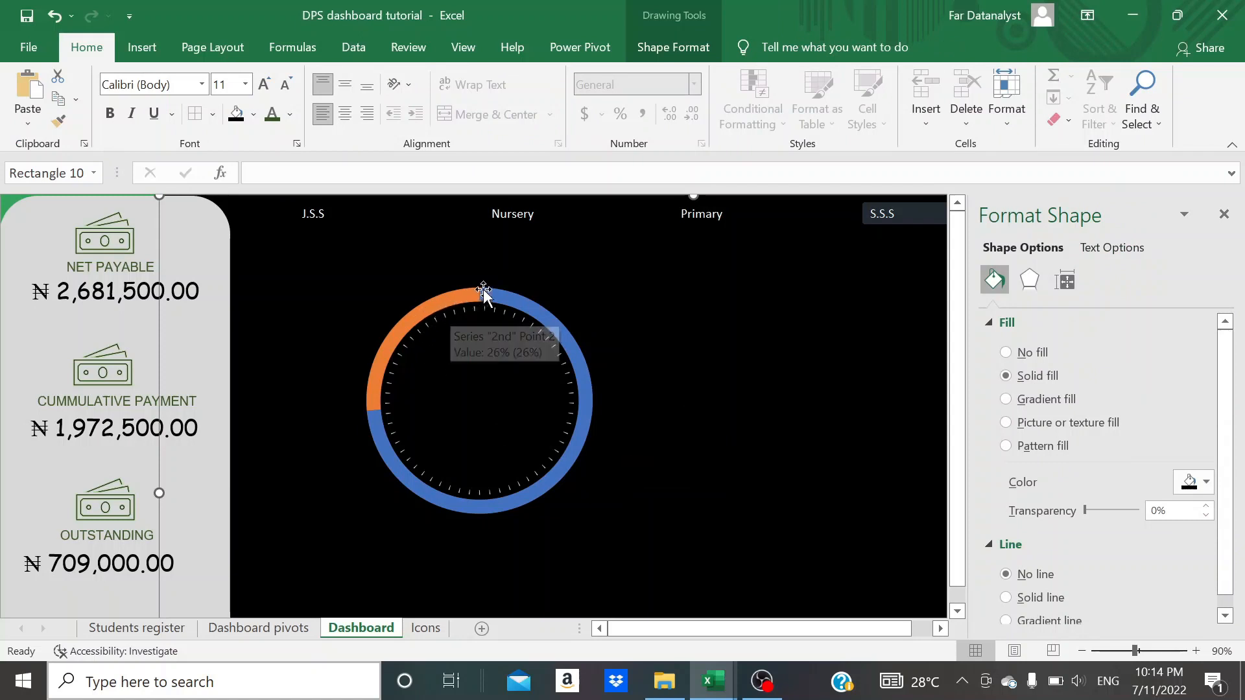
pyautogui.moveTo(522, 300)
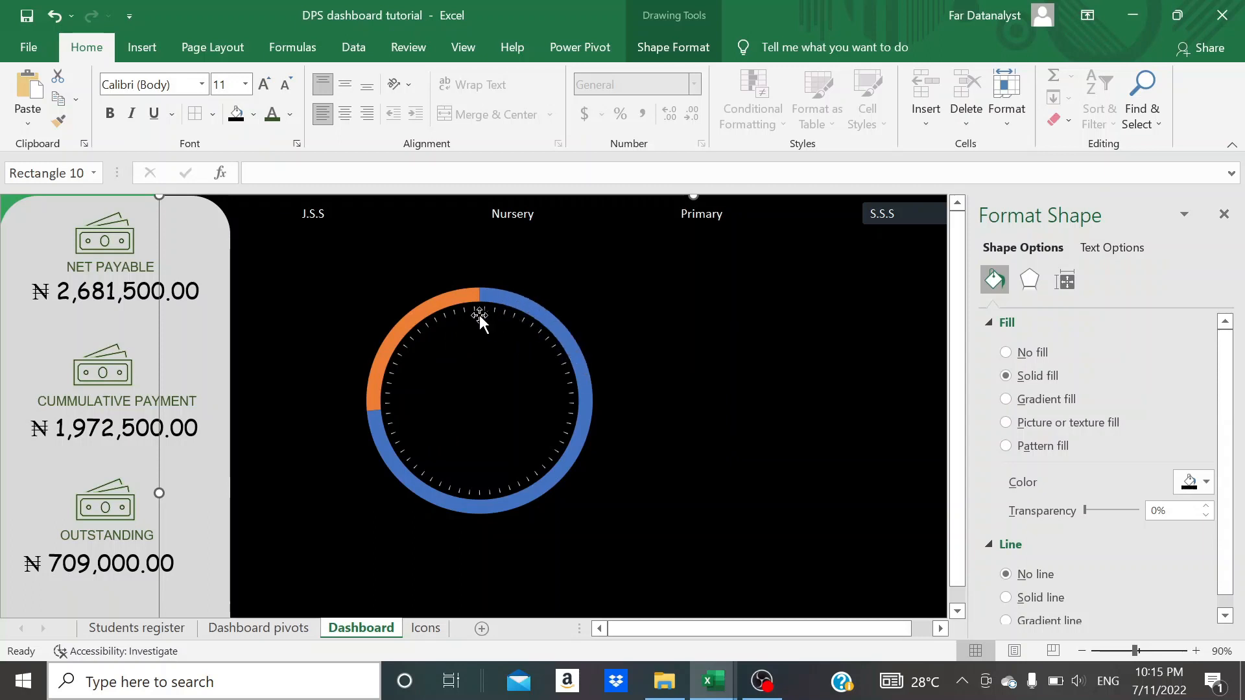
pyautogui.click(441, 299)
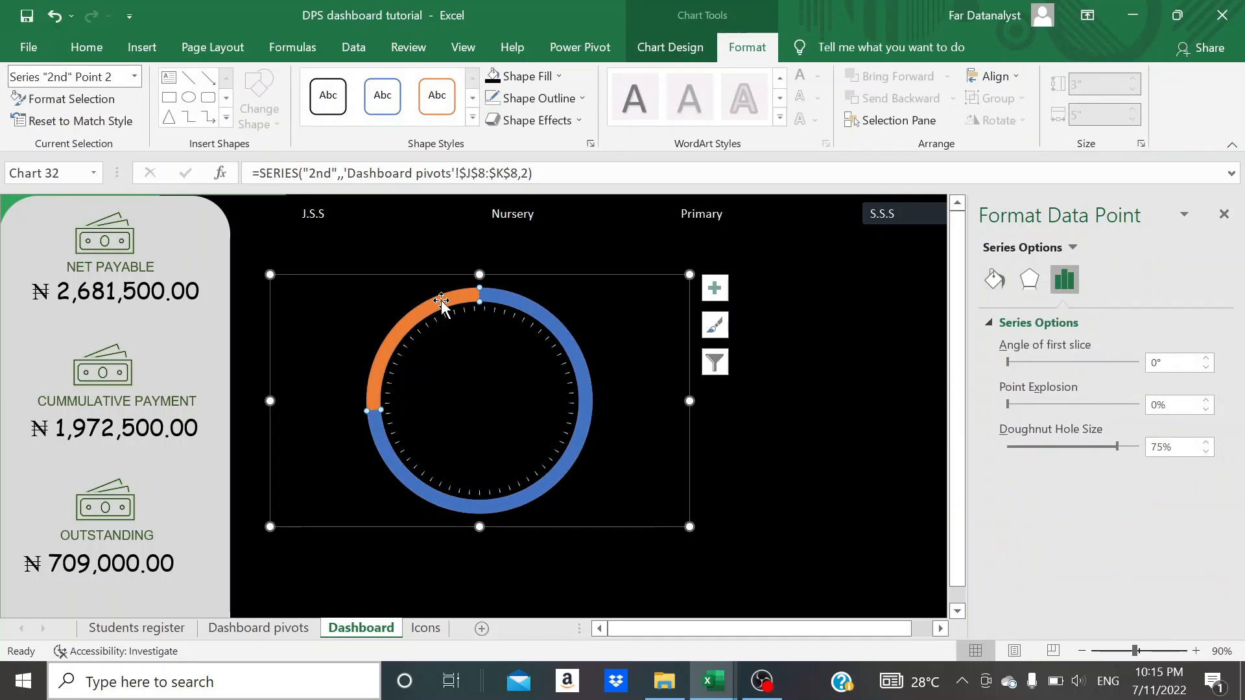
pyautogui.click(994, 279)
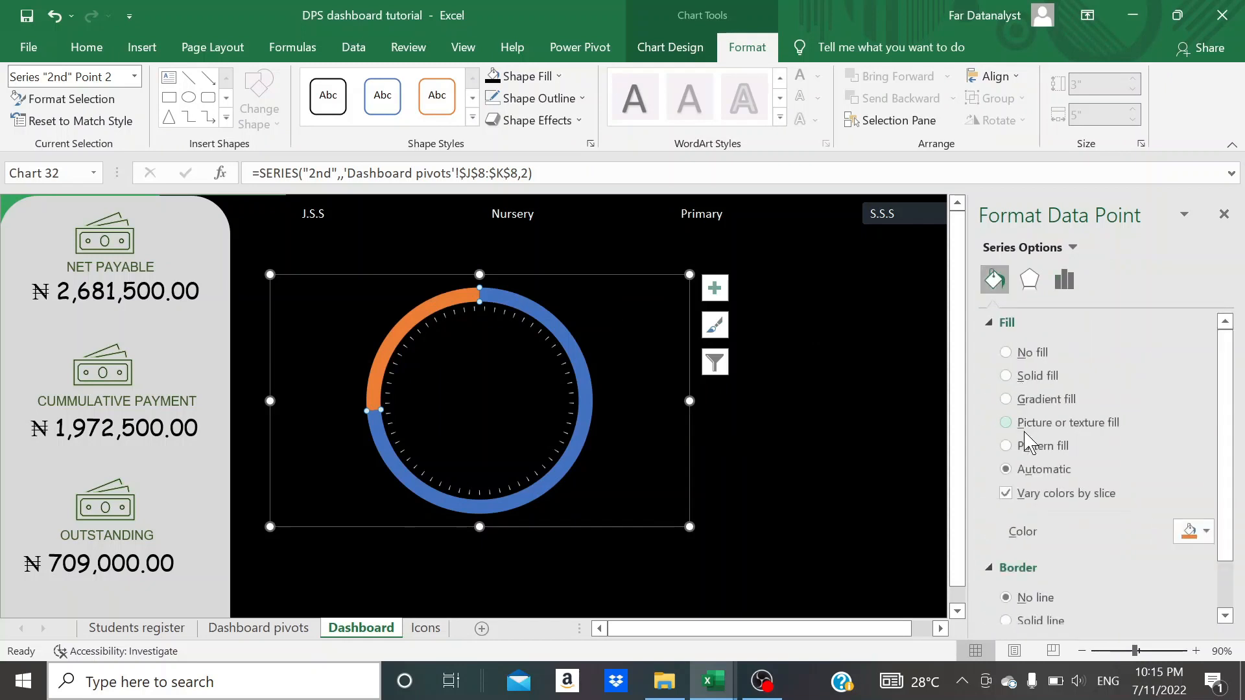
pyautogui.scroll(-2, 1022, 431)
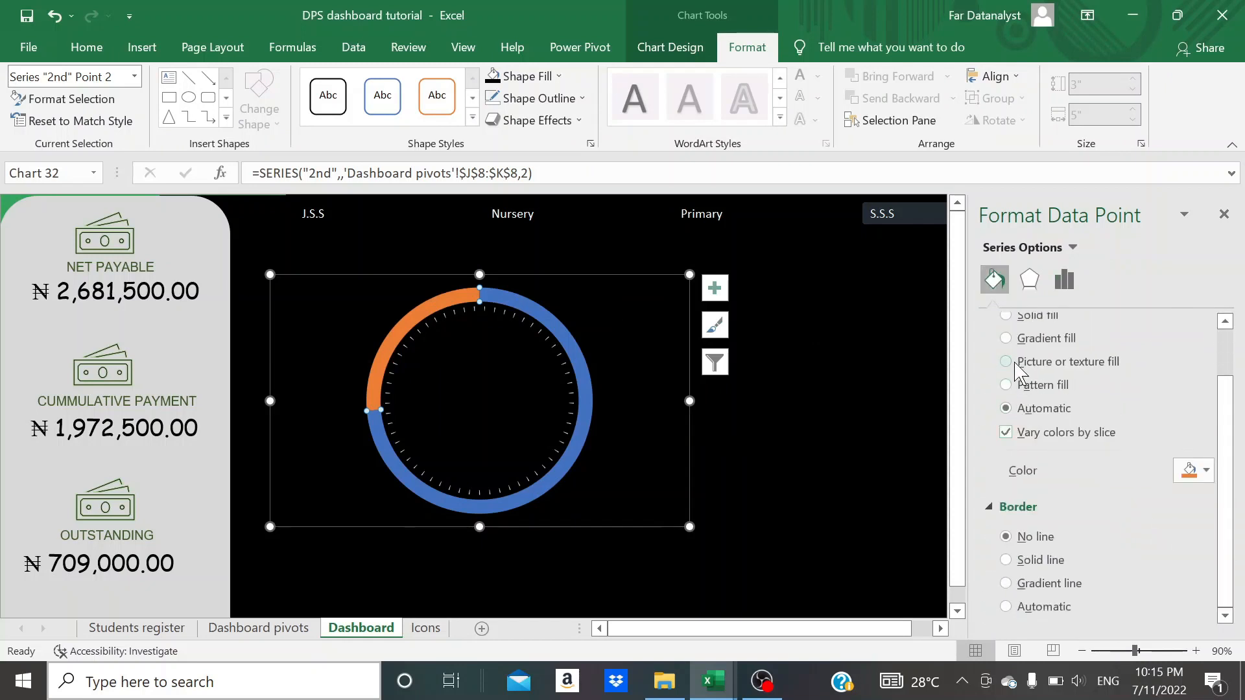
pyautogui.scroll(2, 1014, 364)
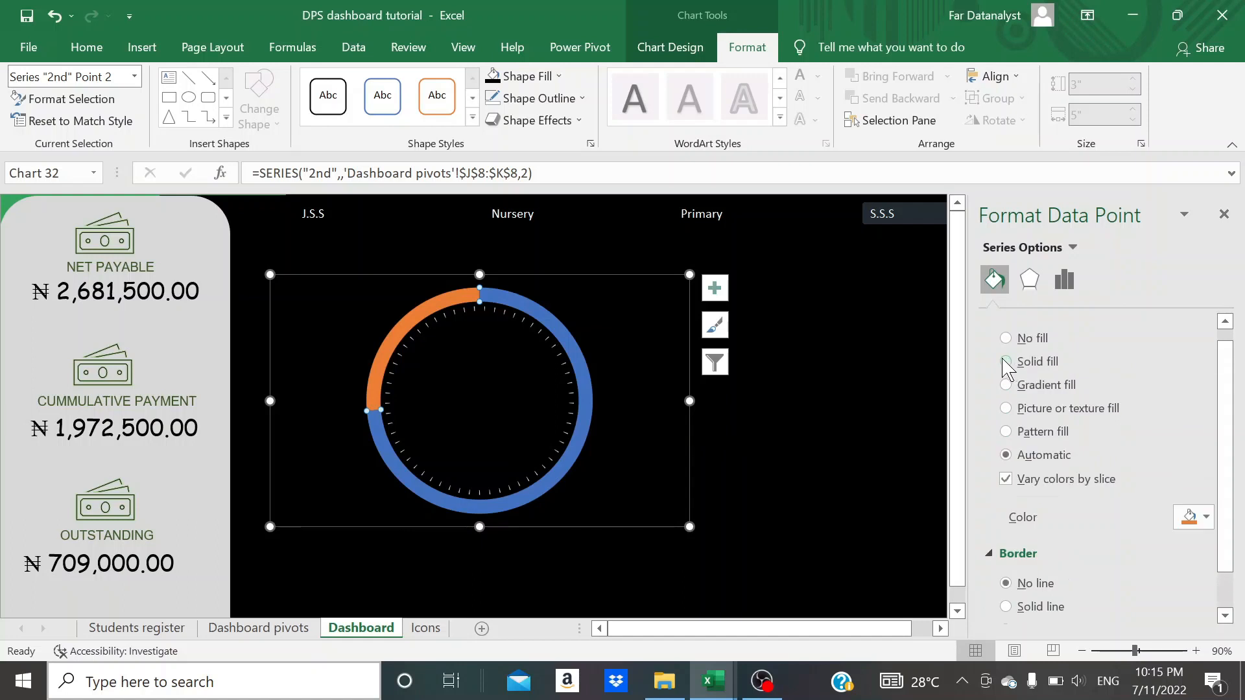
pyautogui.click(1013, 384)
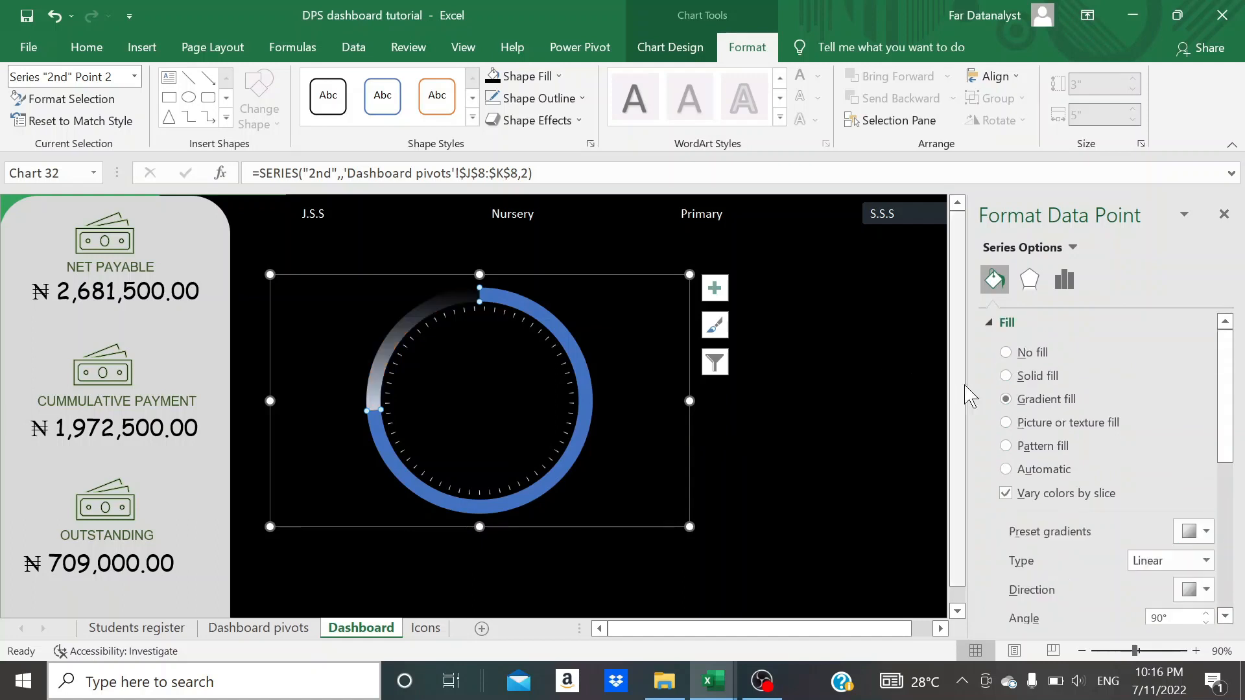
pyautogui.click(1006, 377)
pyautogui.scroll(-2, 1037, 454)
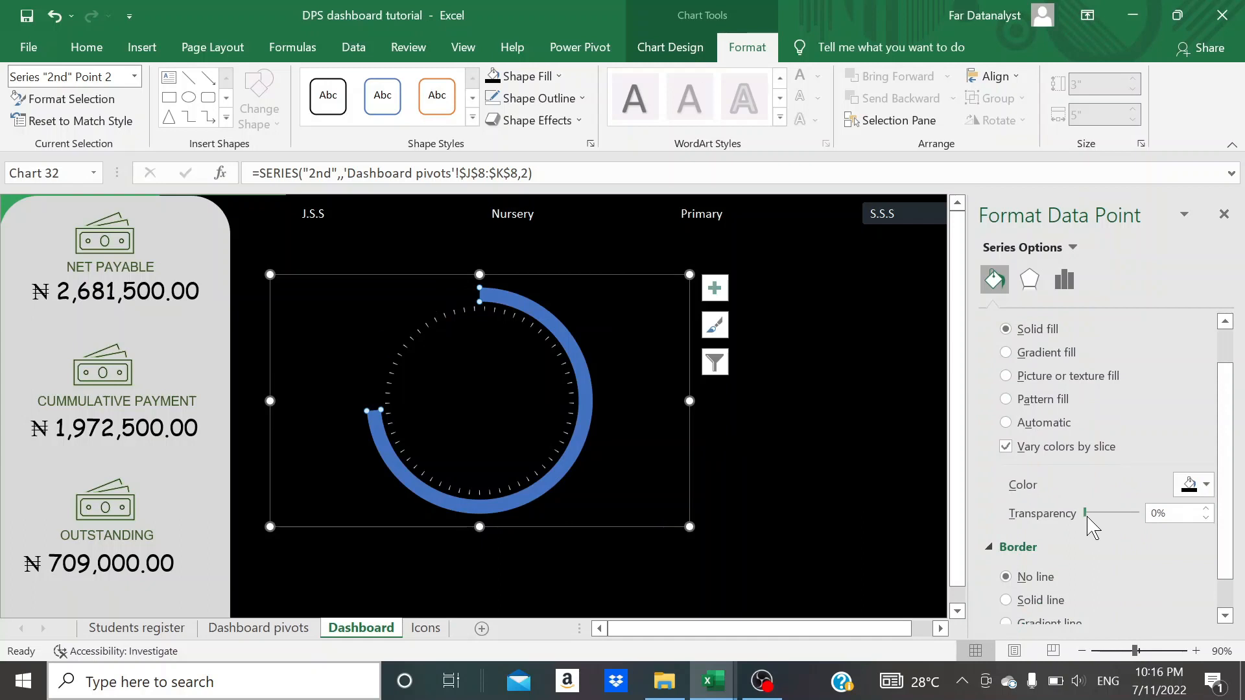
pyautogui.moveTo(1137, 522); pyautogui.dragTo(1163, 522)
pyautogui.click(1207, 486)
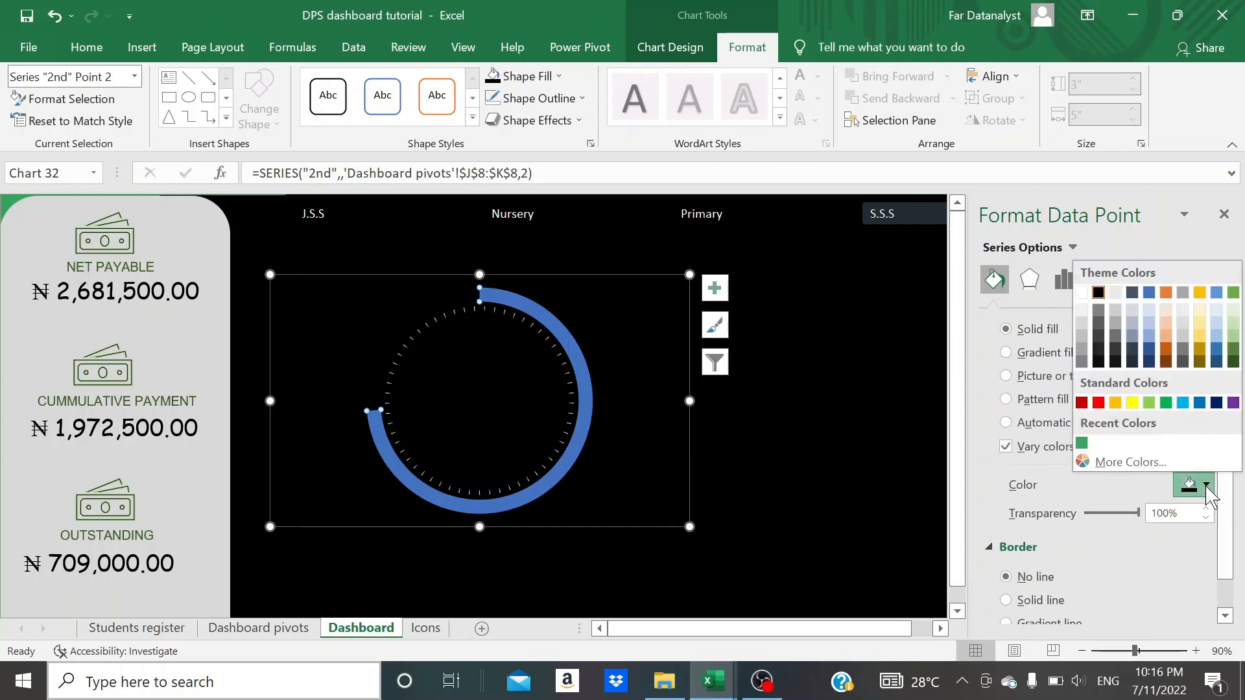
pyautogui.click(1131, 397)
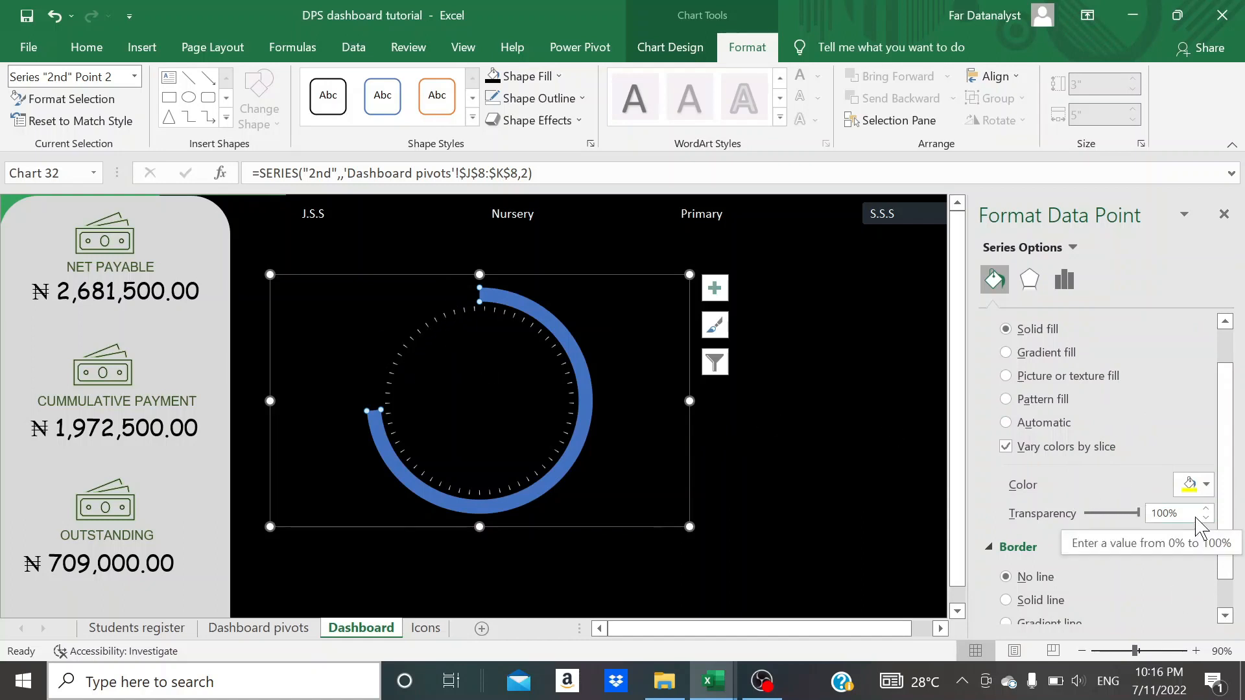
pyautogui.click(882, 452)
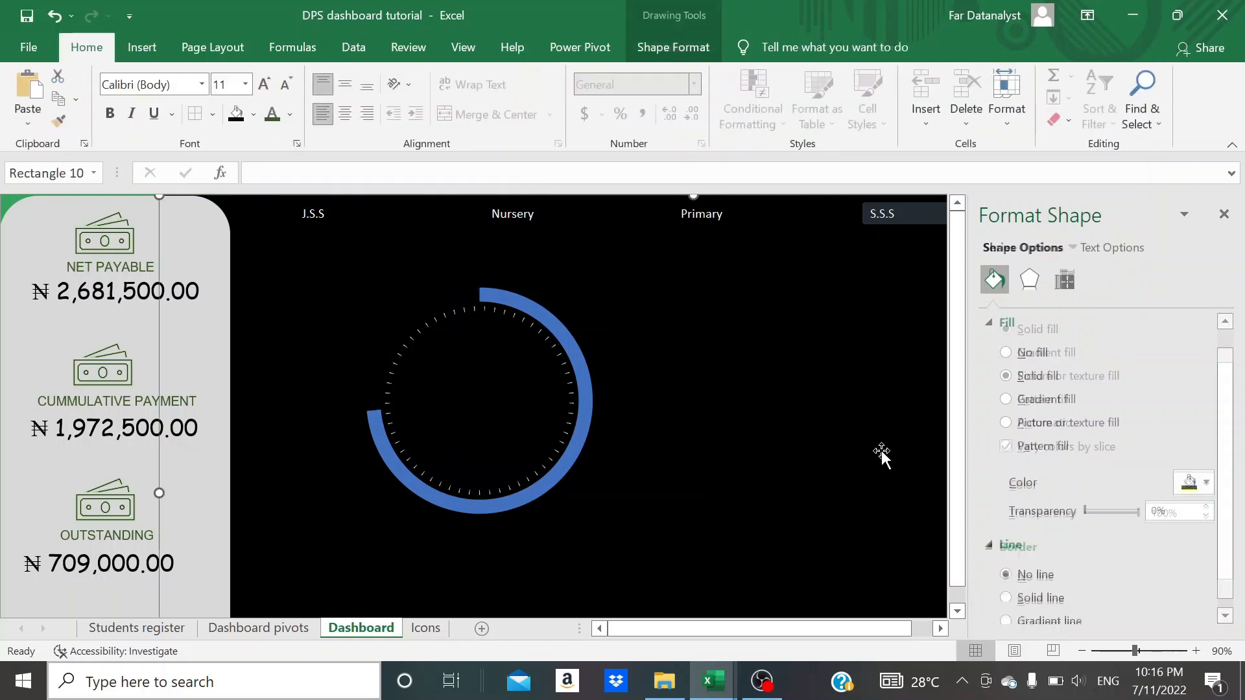
# - Apply a gradient fill to the outer ring's blue slice only
pyautogui.click(566, 457)
pyautogui.click(507, 298)
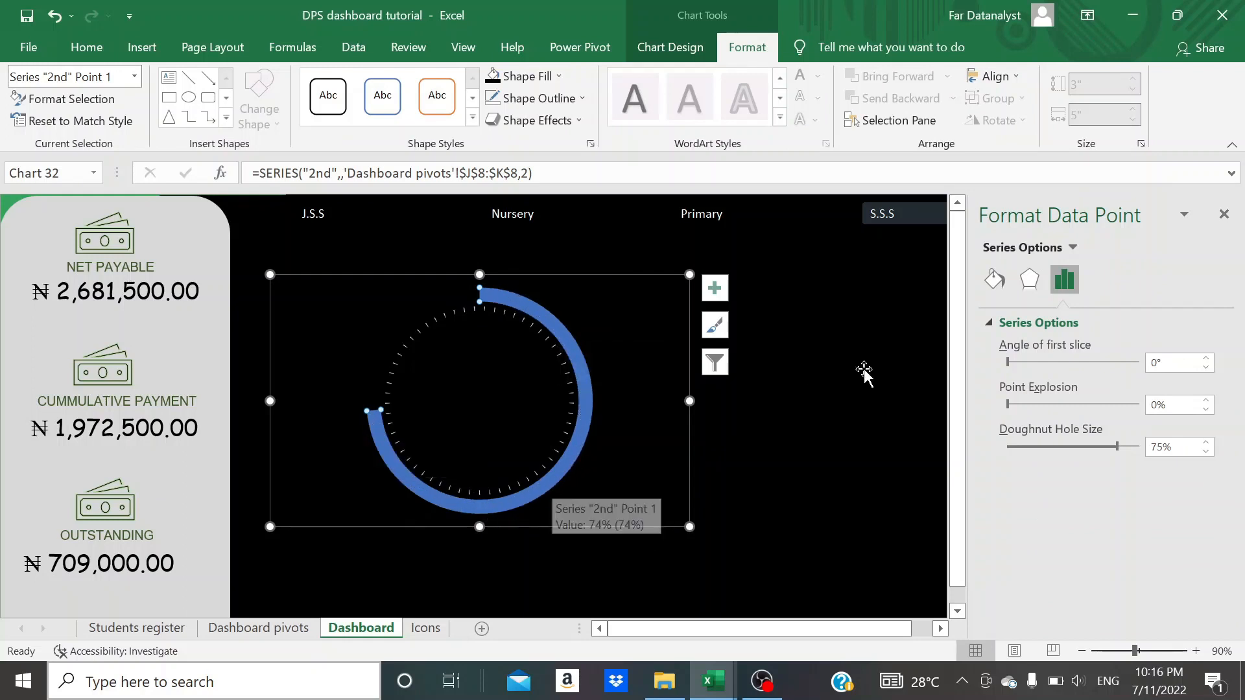
pyautogui.click(995, 280)
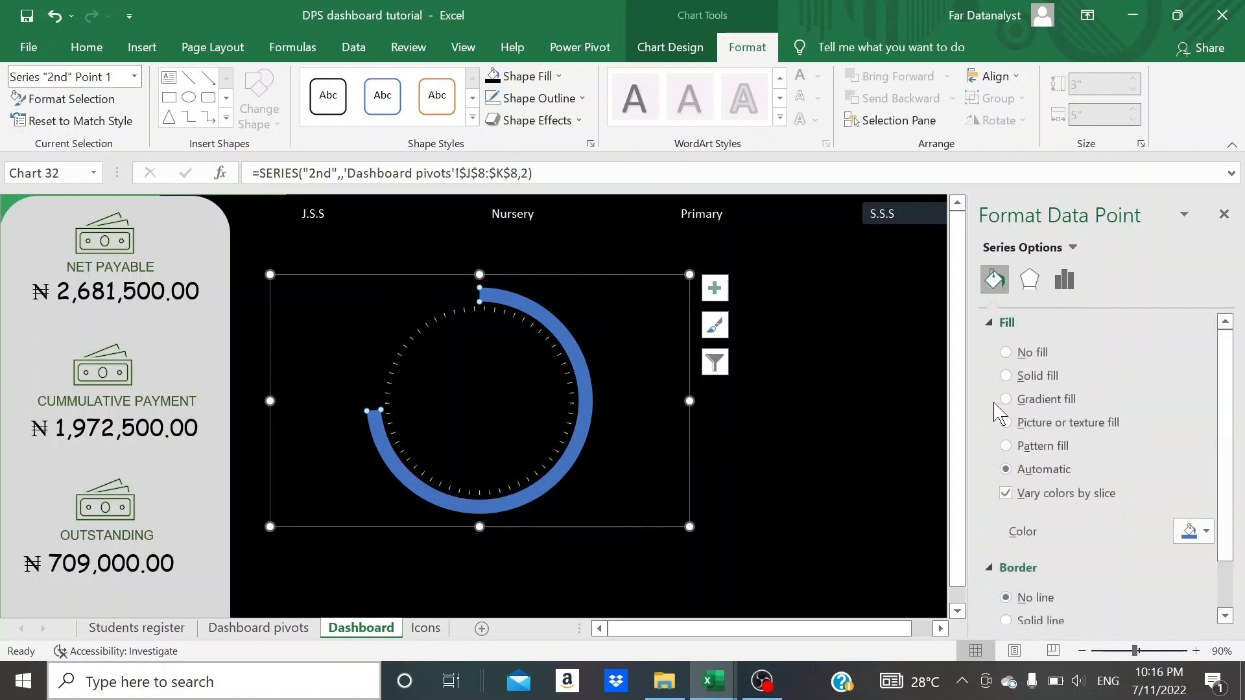
pyautogui.click(1008, 405)
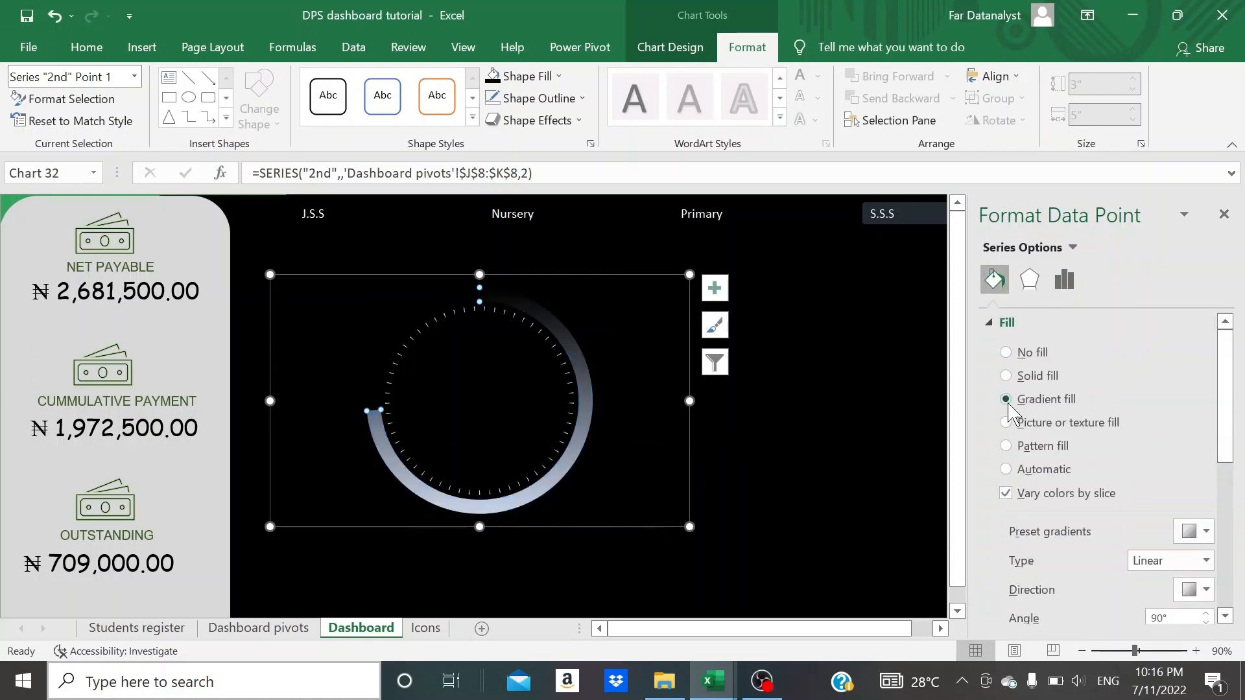
# - Set the transparency of the first gradient stop on the outer ring's arc to 0% and deselect the chart
pyautogui.scroll(-3, 1068, 538)
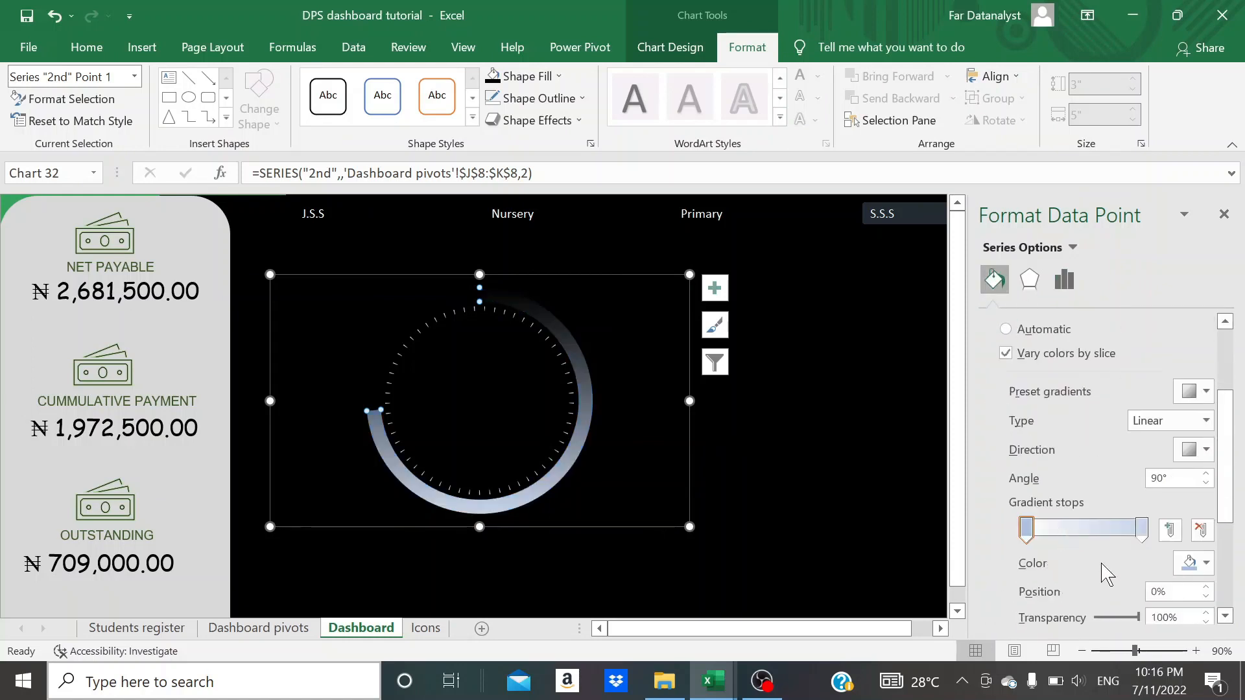
pyautogui.moveTo(1139, 624); pyautogui.dragTo(1080, 630)
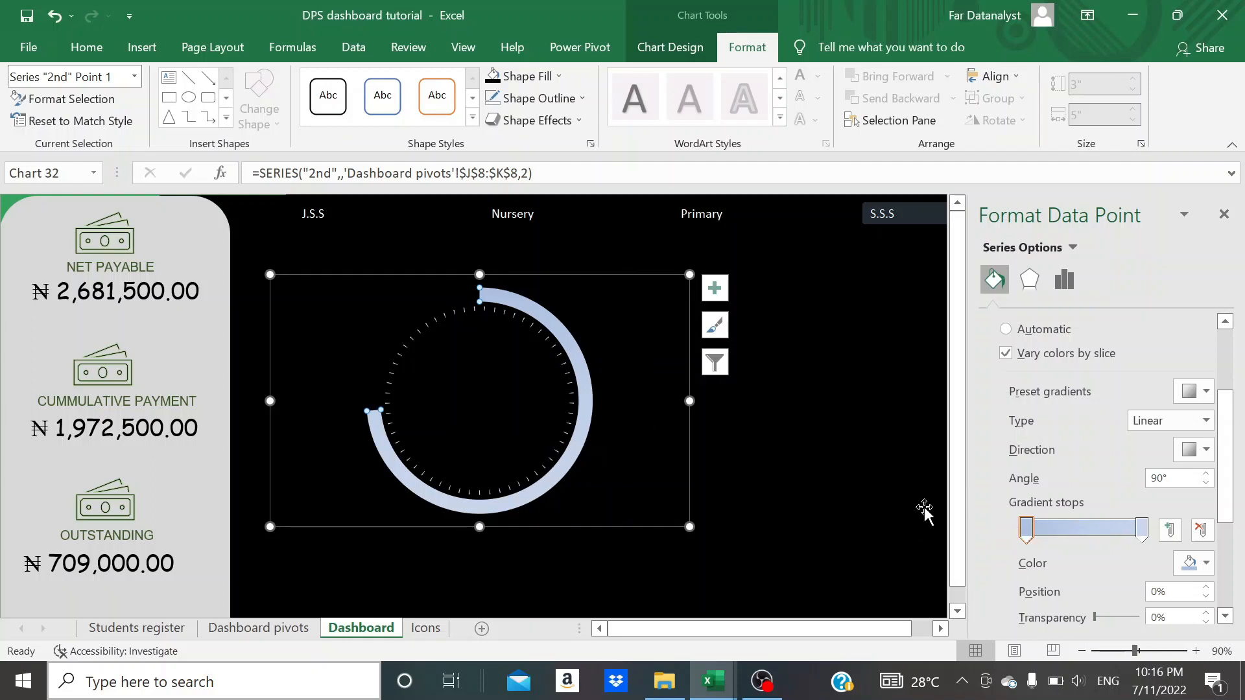
pyautogui.click(844, 445)
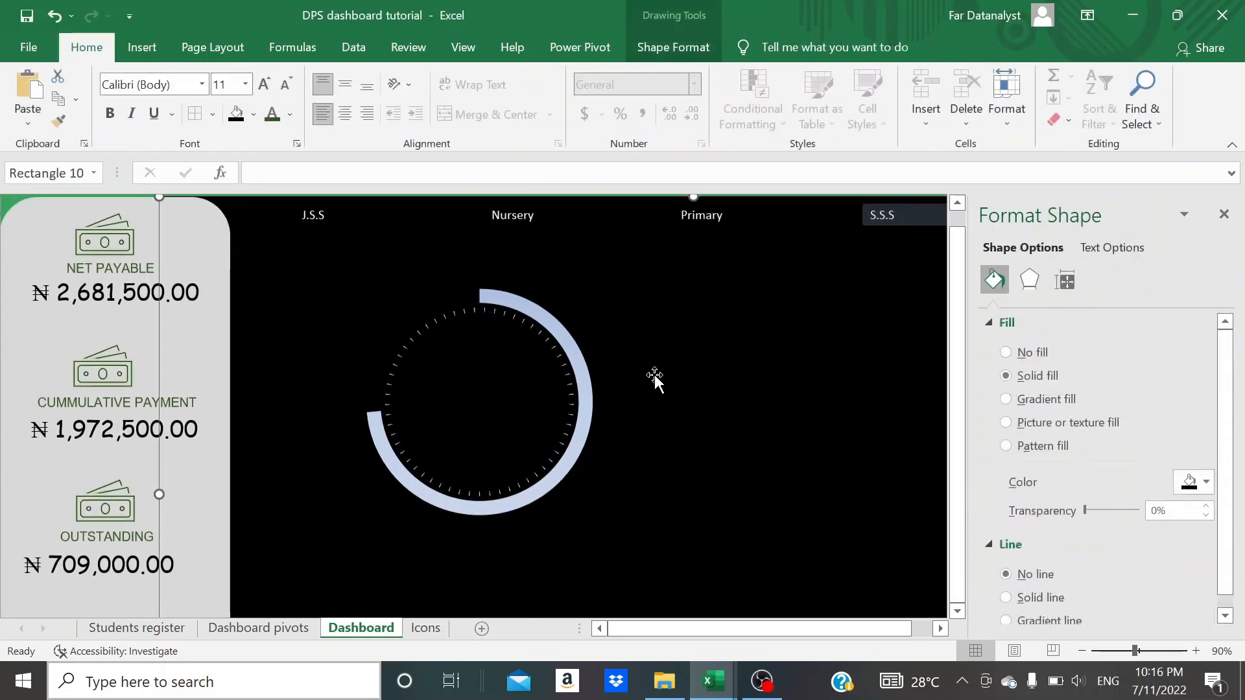
# - Move the doughnut chart slightly up and to the left, and set its size to 2.6" high and 3.24" wide
pyautogui.click(645, 320)
pyautogui.moveTo(645, 319); pyautogui.dragTo(617, 304)
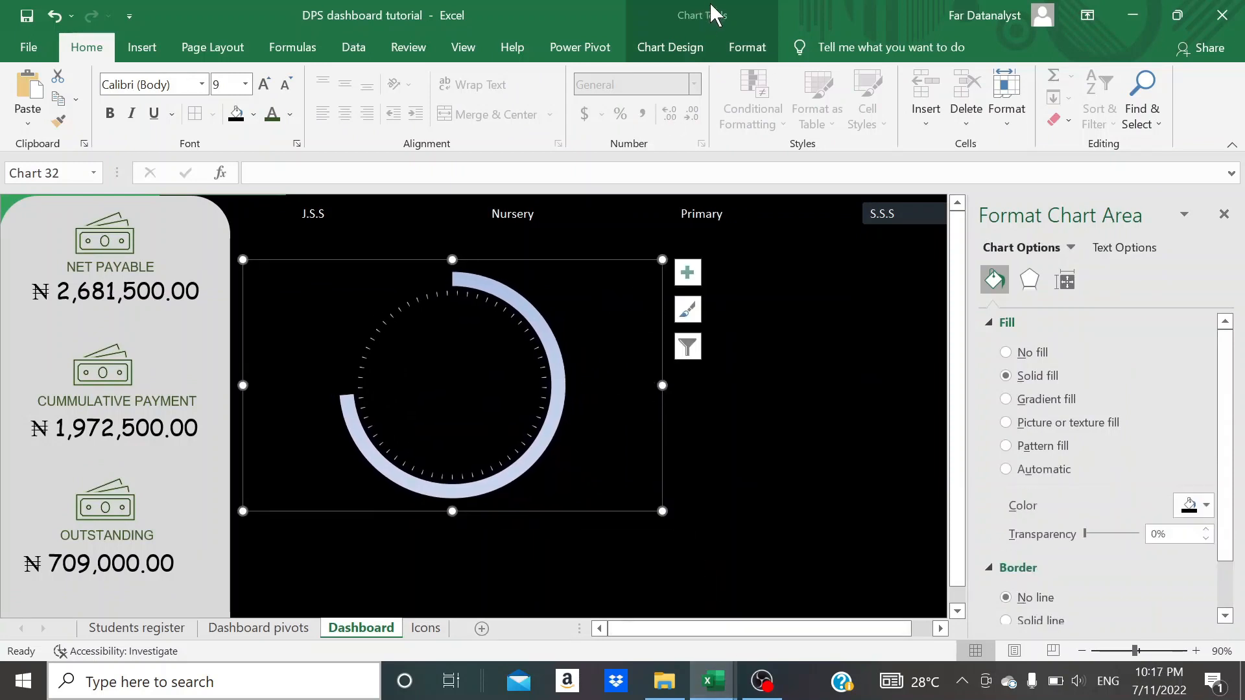
pyautogui.click(745, 59)
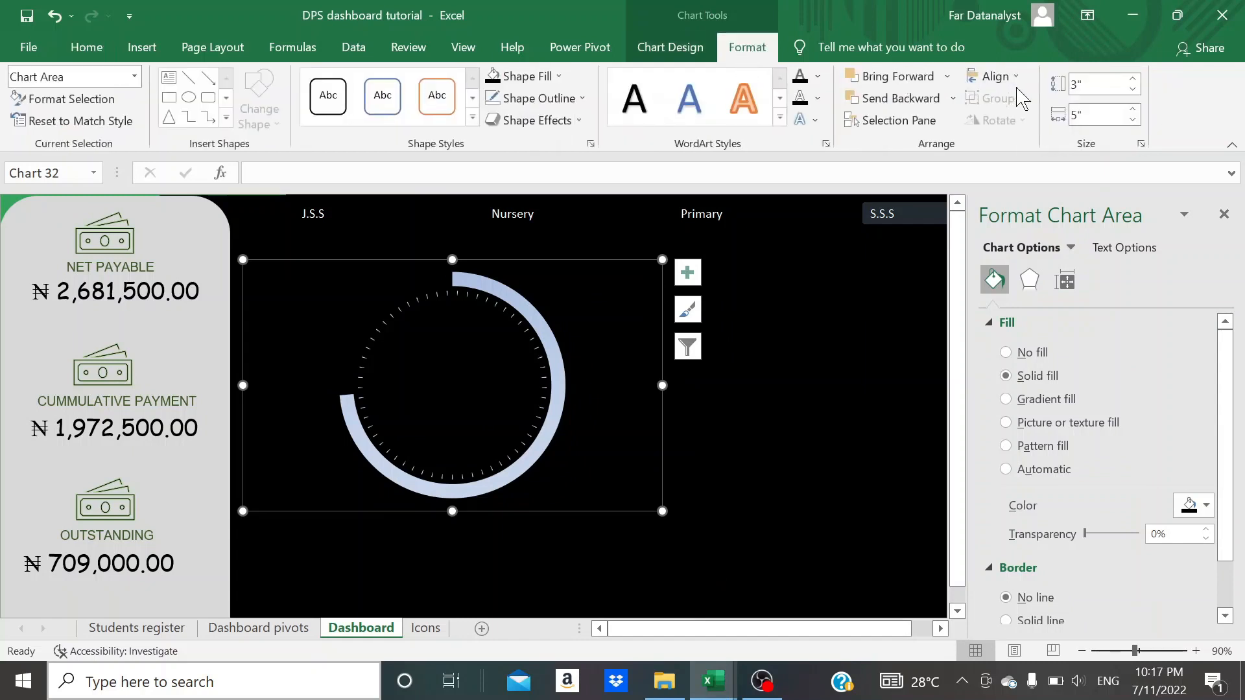
pyautogui.click(1098, 84)
pyautogui.write('2.6')
pyautogui.press('Tab')
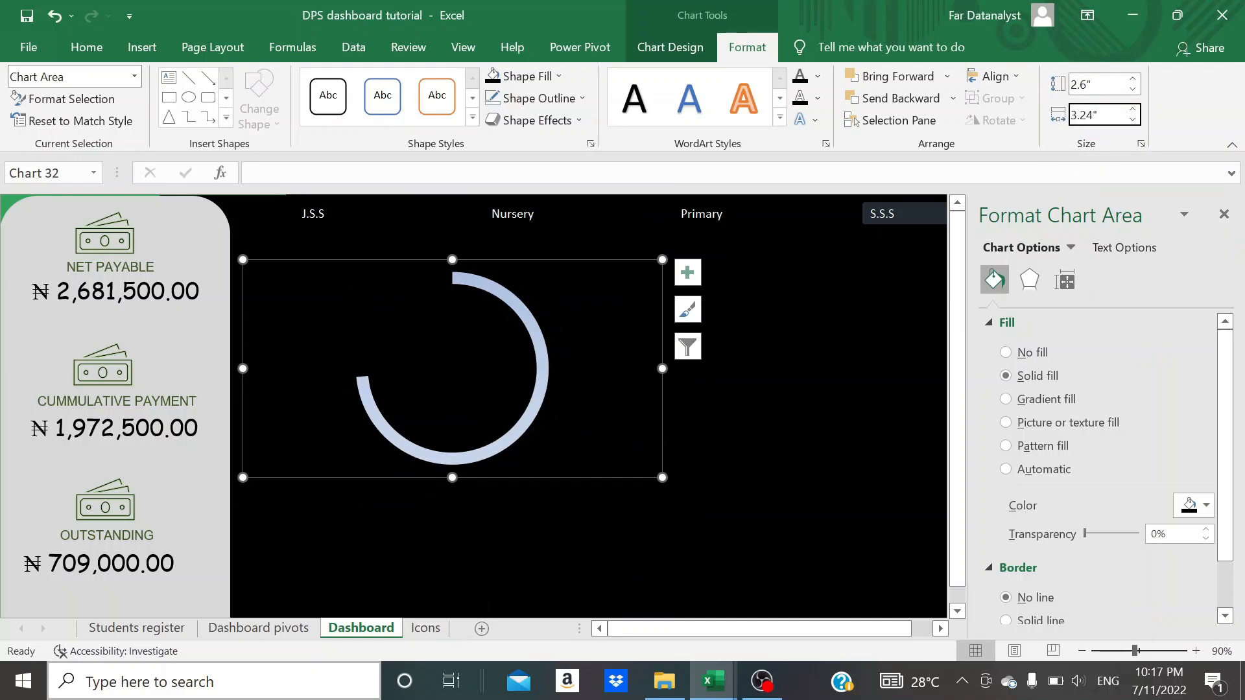
pyautogui.click(827, 372)
# - Enlarge the doughnut chart to about 3.44" wide and slightly taller until its inner tick marks show, then deselect it
pyautogui.click(499, 411)
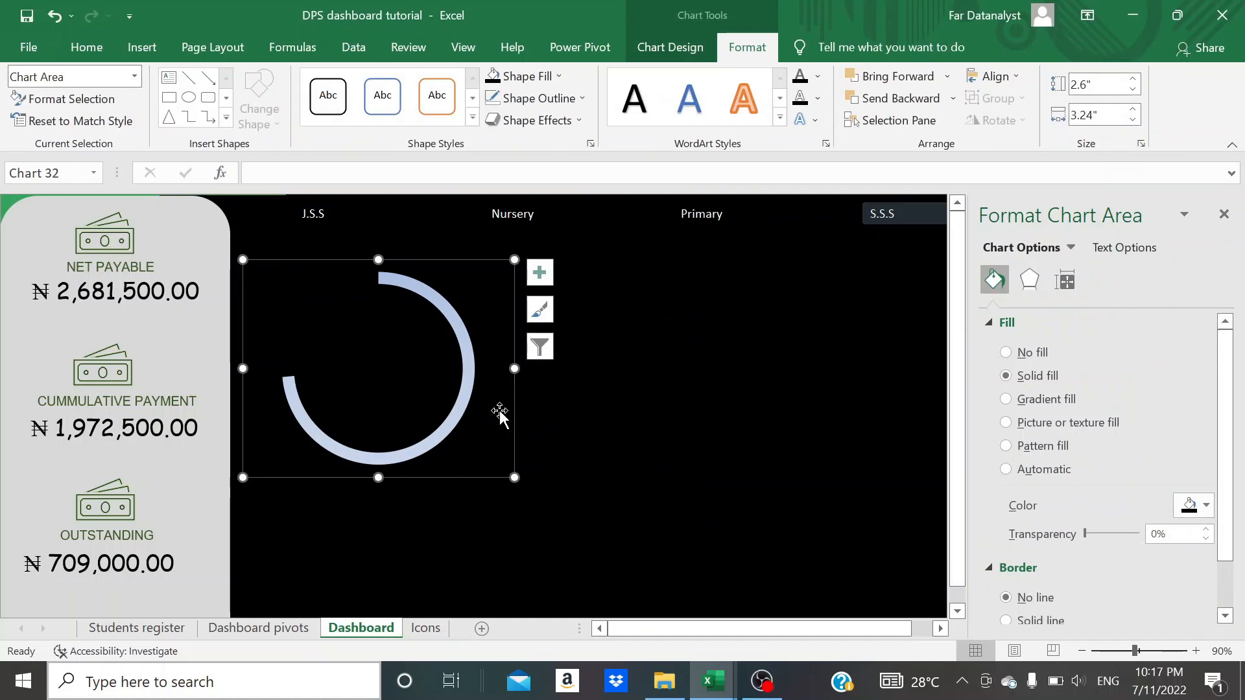
pyautogui.moveTo(514, 368); pyautogui.dragTo(526, 369)
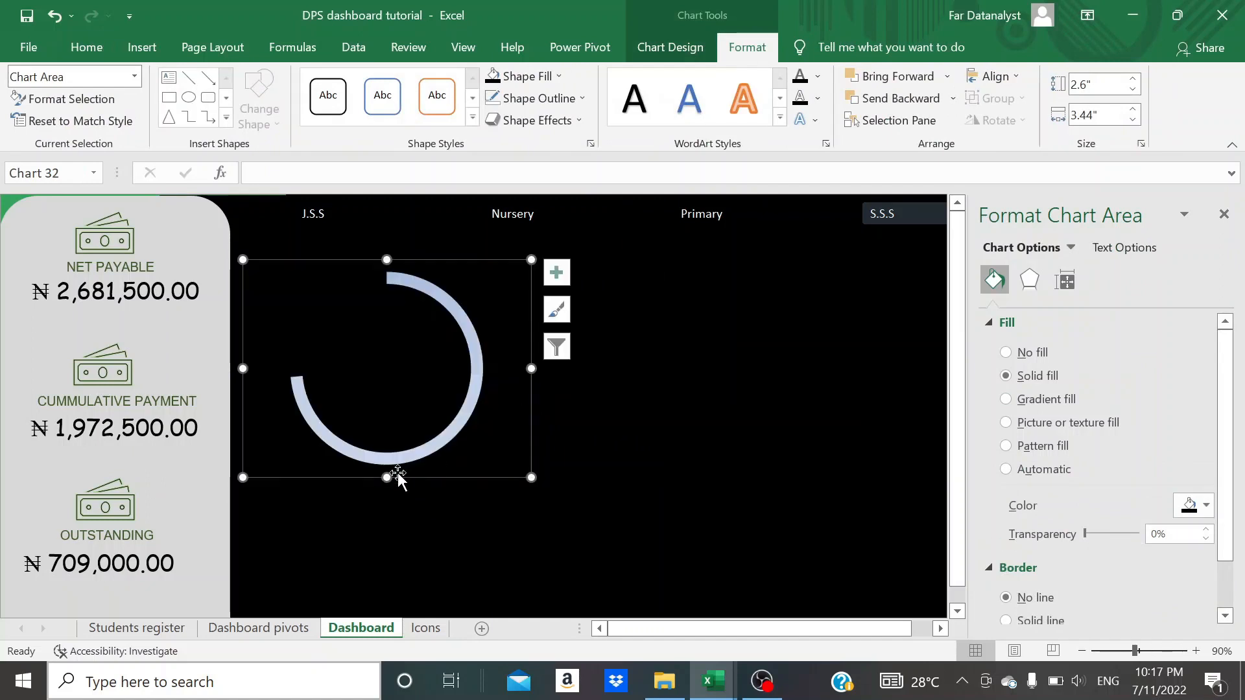
pyautogui.moveTo(384, 478); pyautogui.dragTo(385, 502)
pyautogui.click(480, 509)
pyautogui.click(480, 499)
pyautogui.click(642, 481)
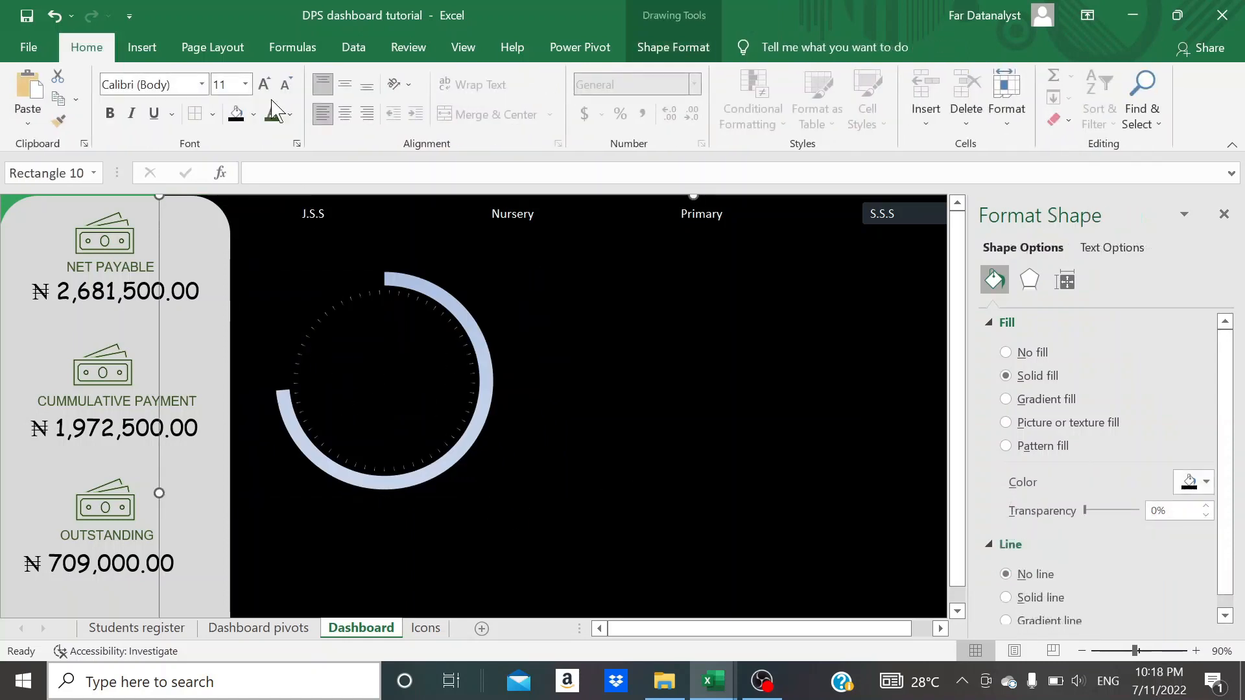
# - Draw a flowchart connector circle about 1.67" high and 1.71" wide and centre it inside the doughnut
pyautogui.click(146, 52)
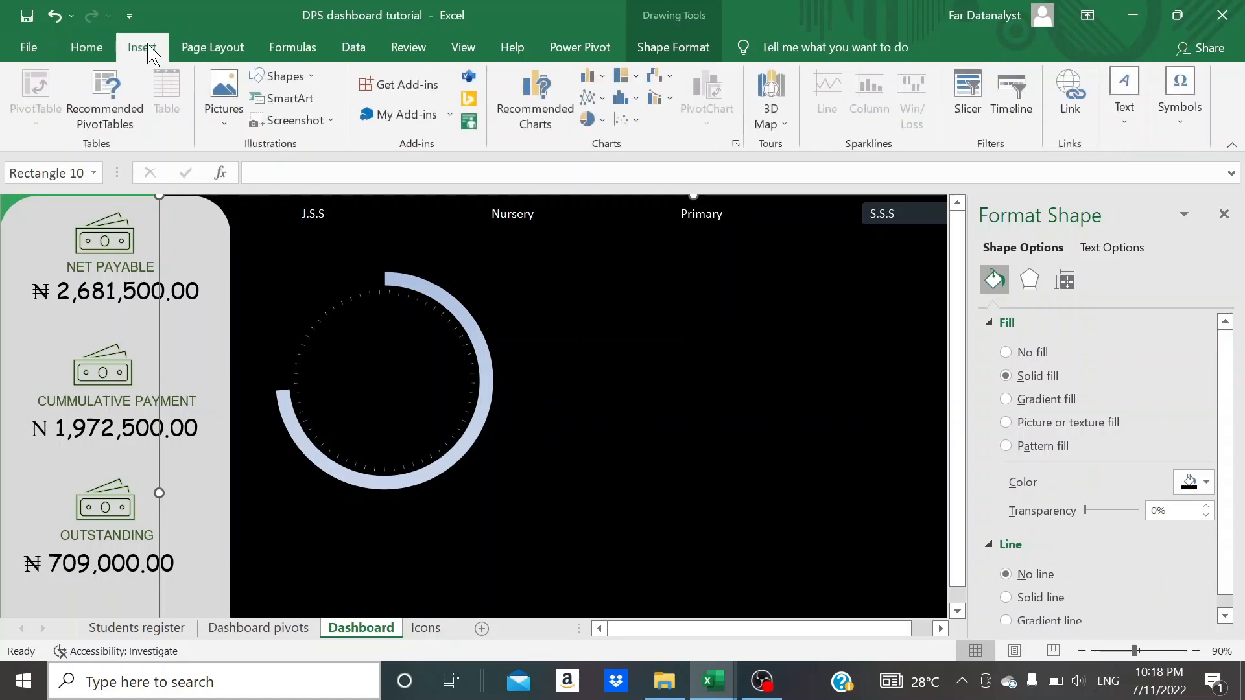
pyautogui.click(285, 77)
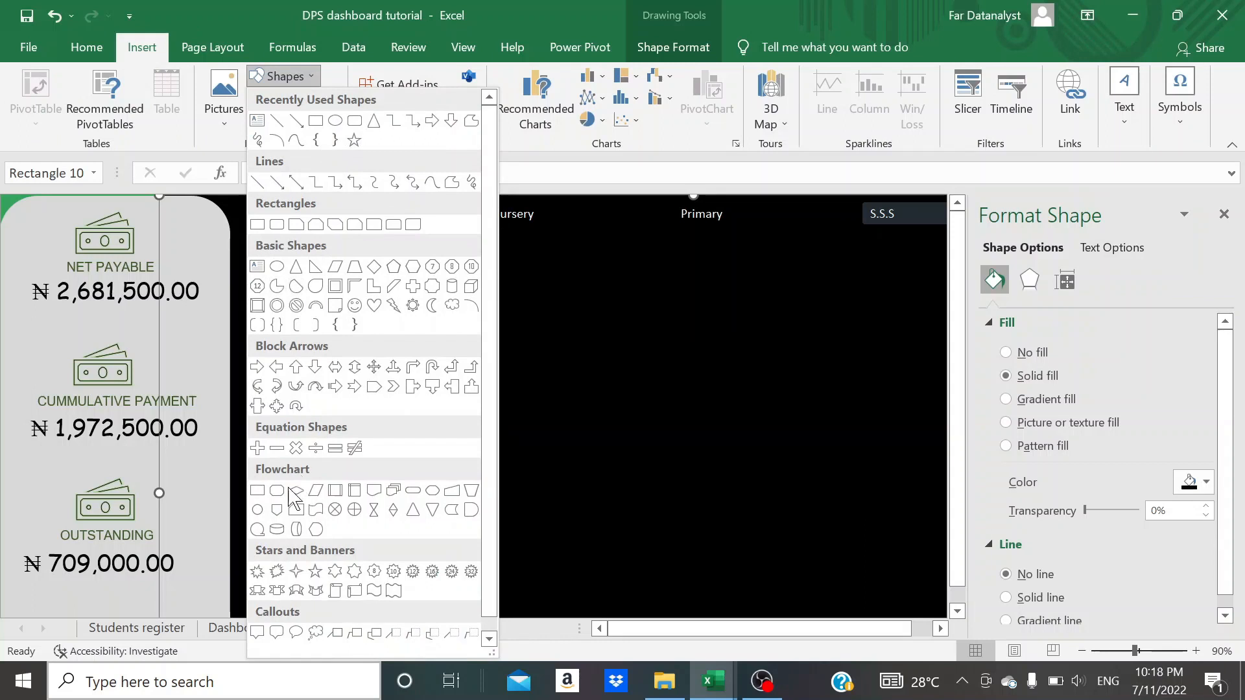
pyautogui.click(257, 510)
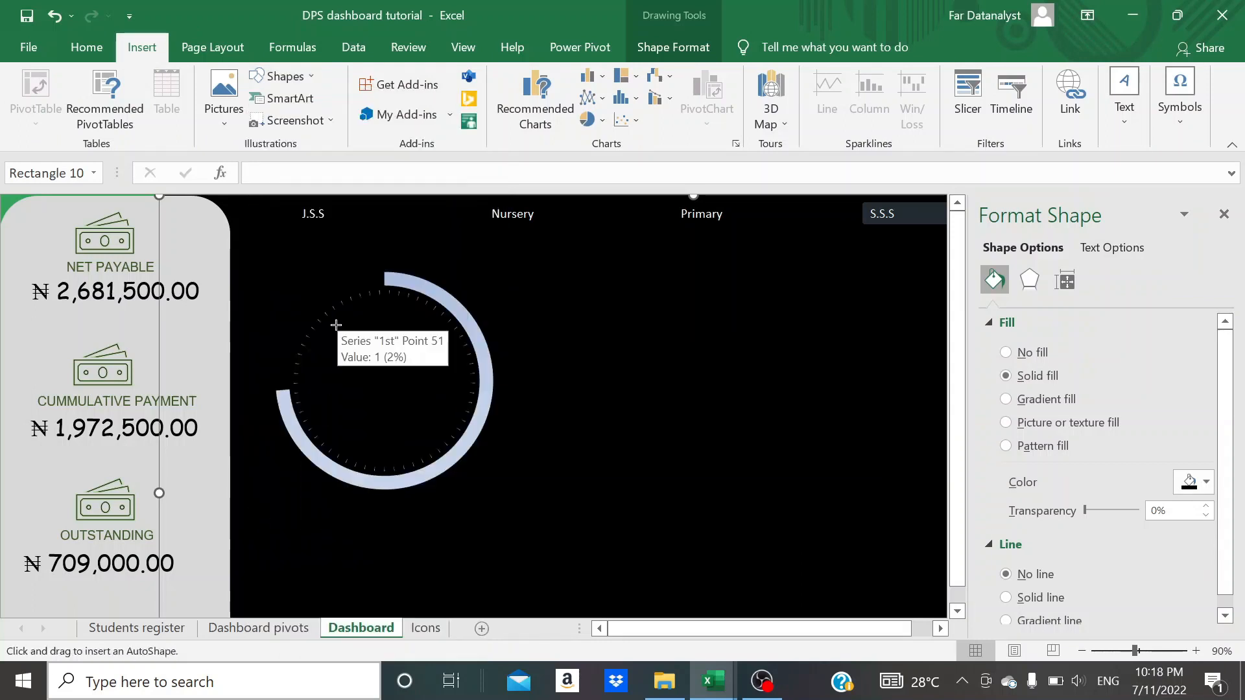
pyautogui.moveTo(336, 324); pyautogui.dragTo(450, 444)
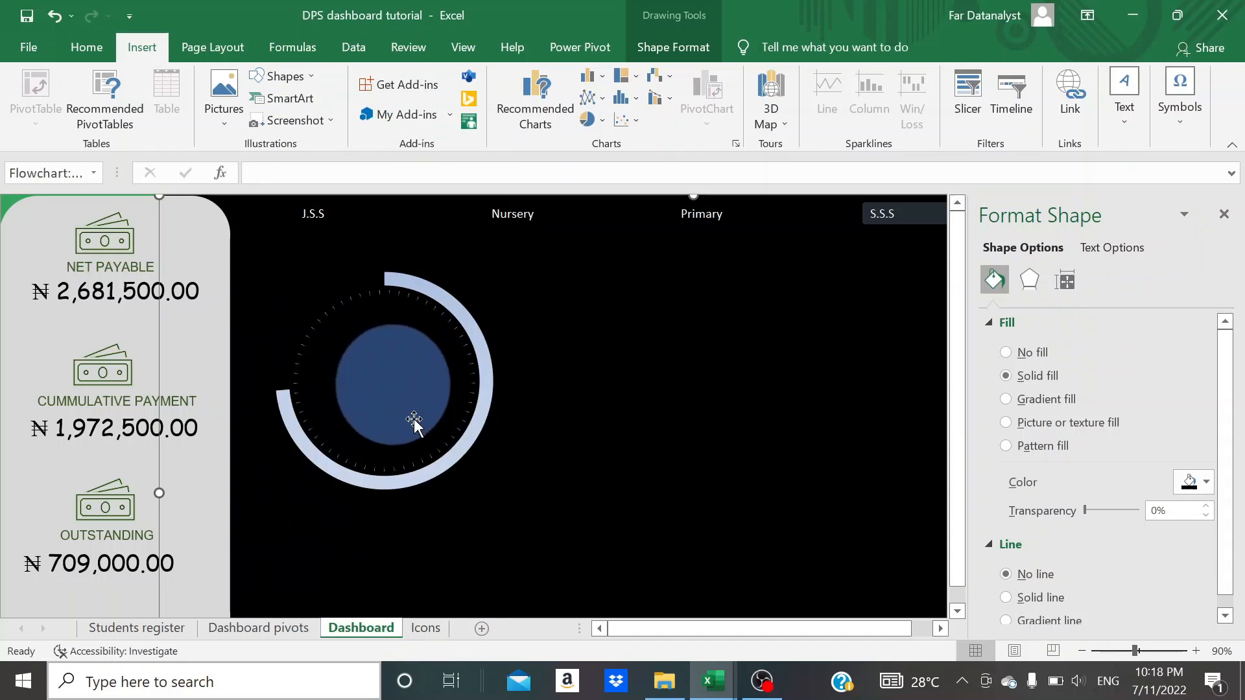
pyautogui.moveTo(392, 396); pyautogui.dragTo(447, 378)
pyautogui.moveTo(325, 377); pyautogui.dragTo(303, 377)
pyautogui.moveTo(375, 437); pyautogui.dragTo(375, 457)
pyautogui.moveTo(372, 390); pyautogui.dragTo(381, 386)
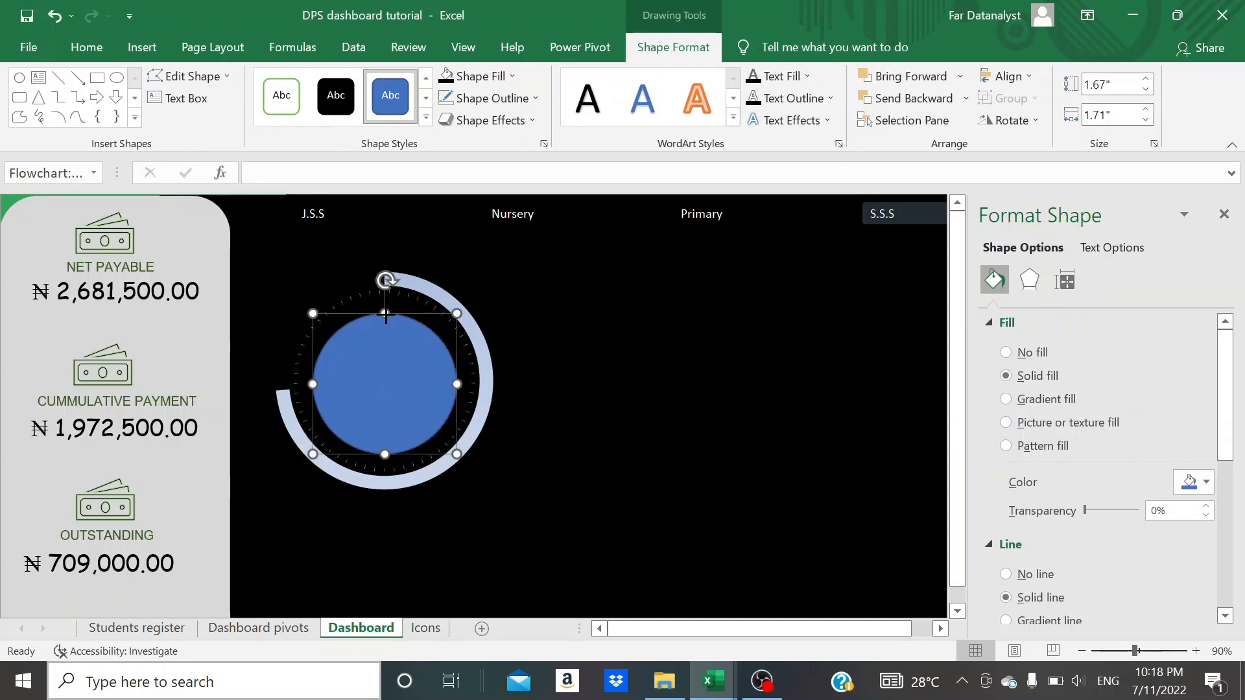
# - Enlarge the circle to about 1.91" high and 1.84" wide so it nearly fills the ring of tick marks
pyautogui.moveTo(385, 312); pyautogui.dragTo(384, 299)
pyautogui.moveTo(313, 377); pyautogui.dragTo(307, 377)
pyautogui.moveTo(381, 454); pyautogui.dragTo(381, 462)
pyautogui.moveTo(383, 406); pyautogui.dragTo(386, 408)
pyautogui.moveTo(460, 381); pyautogui.dragTo(423, 382)
pyautogui.click(549, 365)
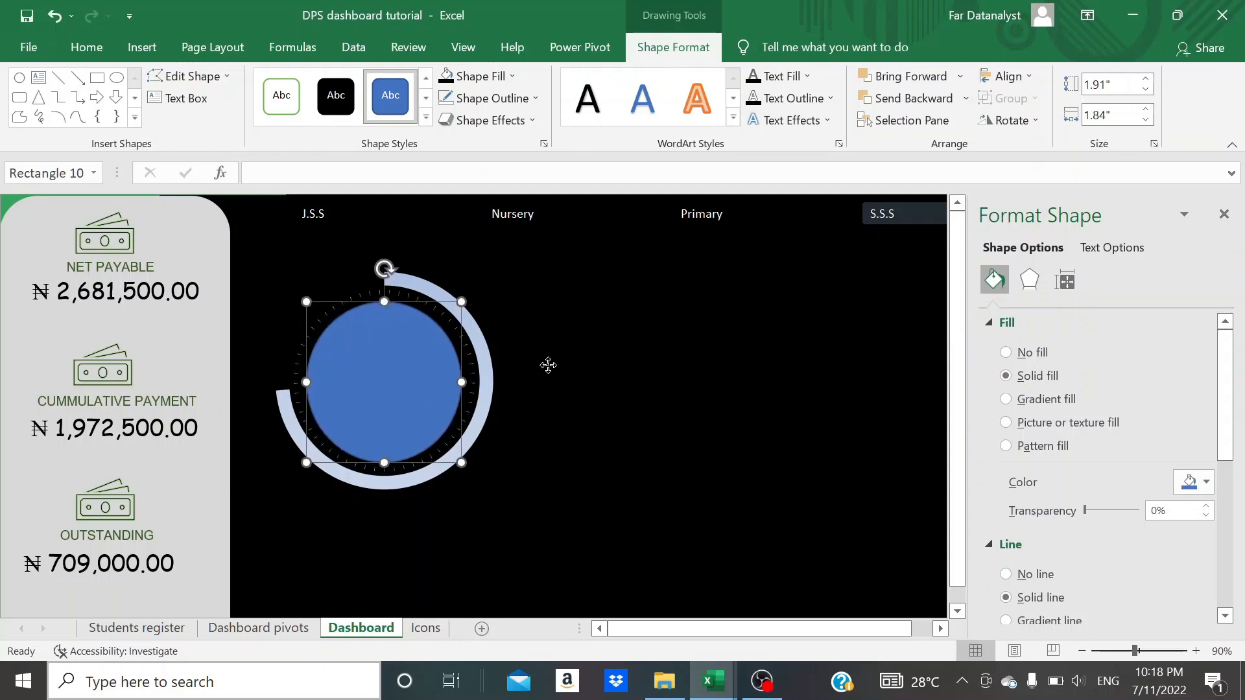
# - Apply a gradient fill to the circle, remove its outline and deselect it
pyautogui.click(398, 378)
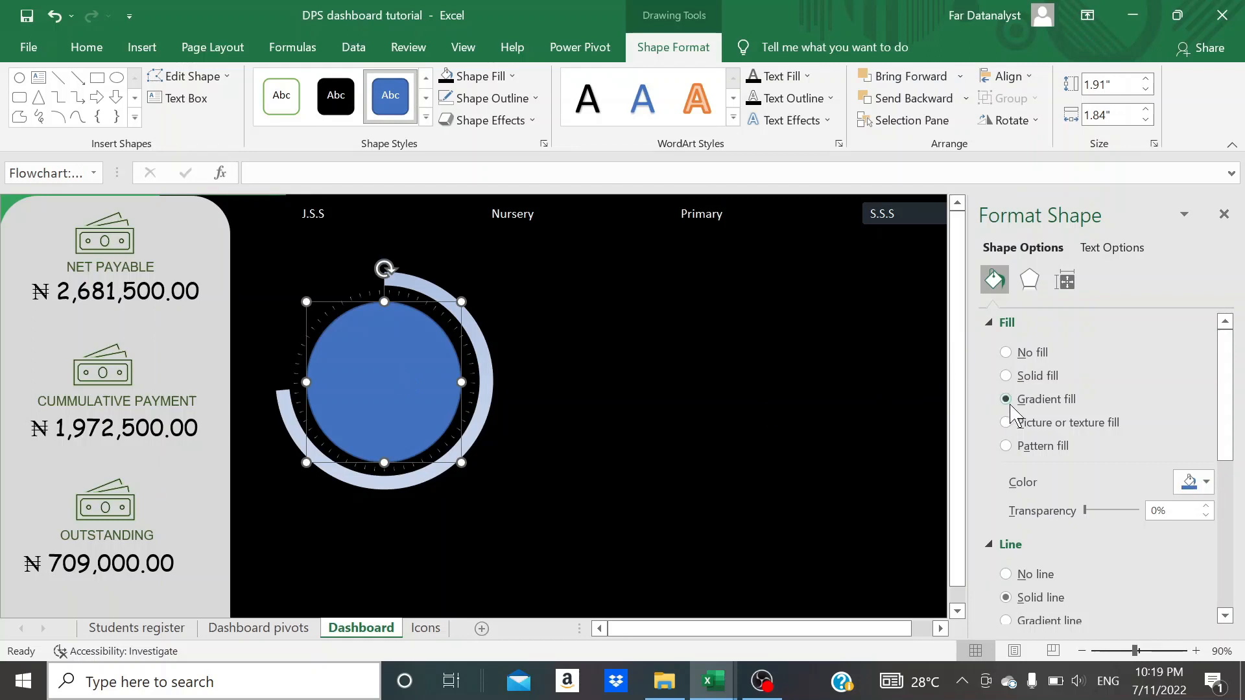
pyautogui.click(730, 411)
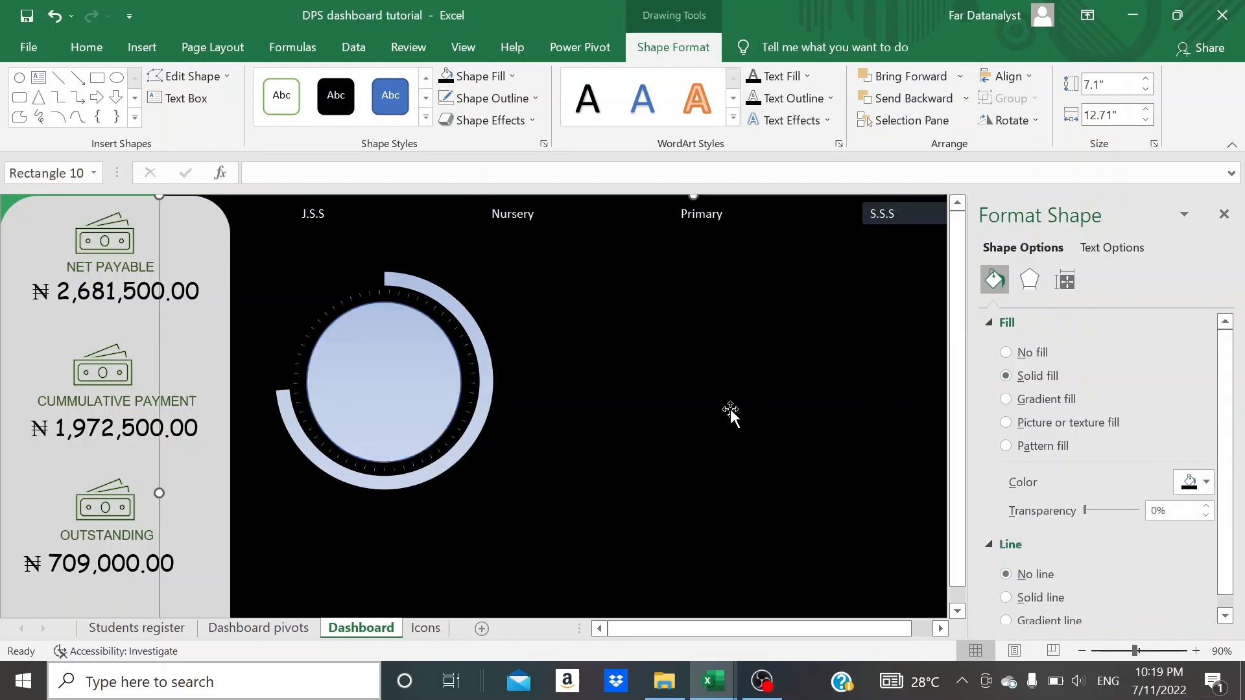
pyautogui.click(389, 400)
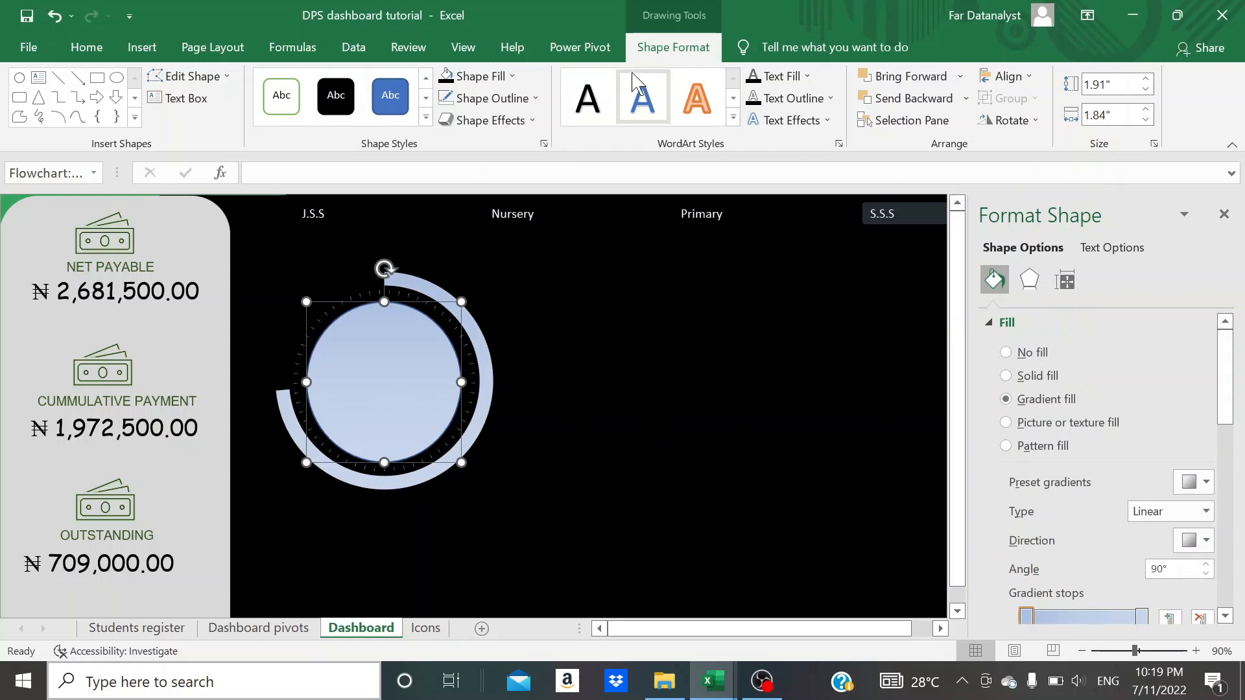
pyautogui.click(534, 102)
pyautogui.click(503, 340)
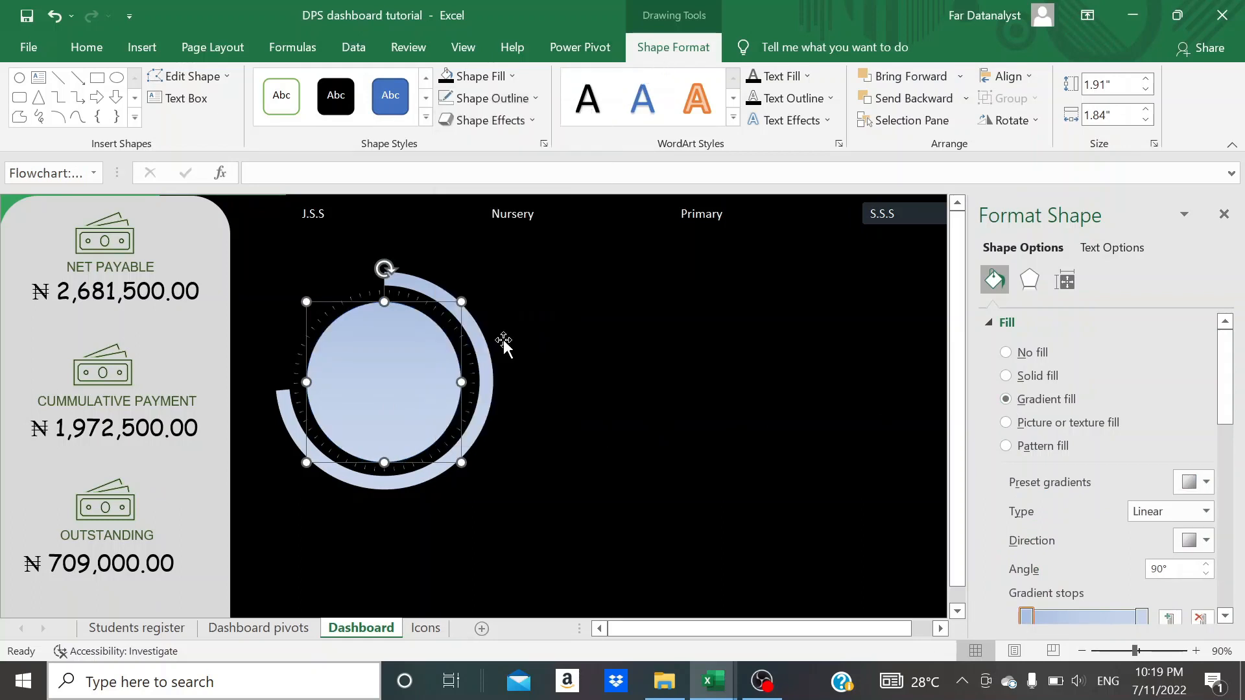
pyautogui.click(574, 353)
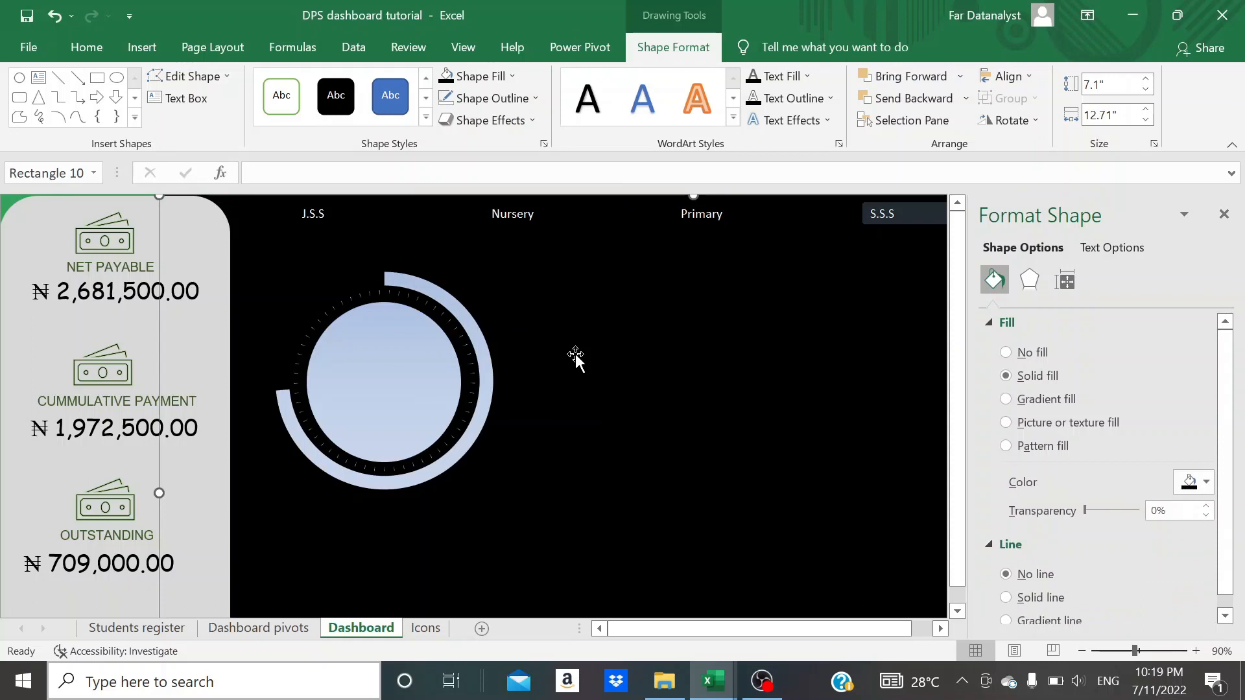
# - Copy the people-with-rising-arrow icon from the Icons sheet and paste it into the upper part of the Dashboard circle
pyautogui.click(397, 389)
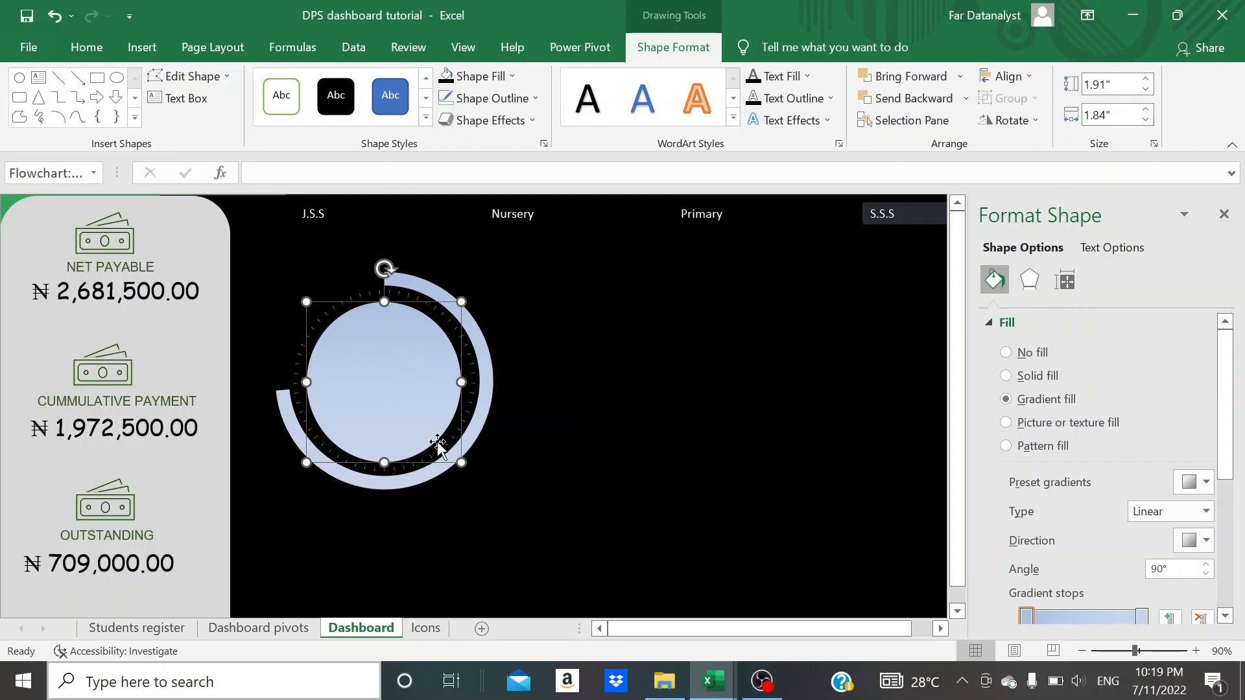
pyautogui.click(423, 629)
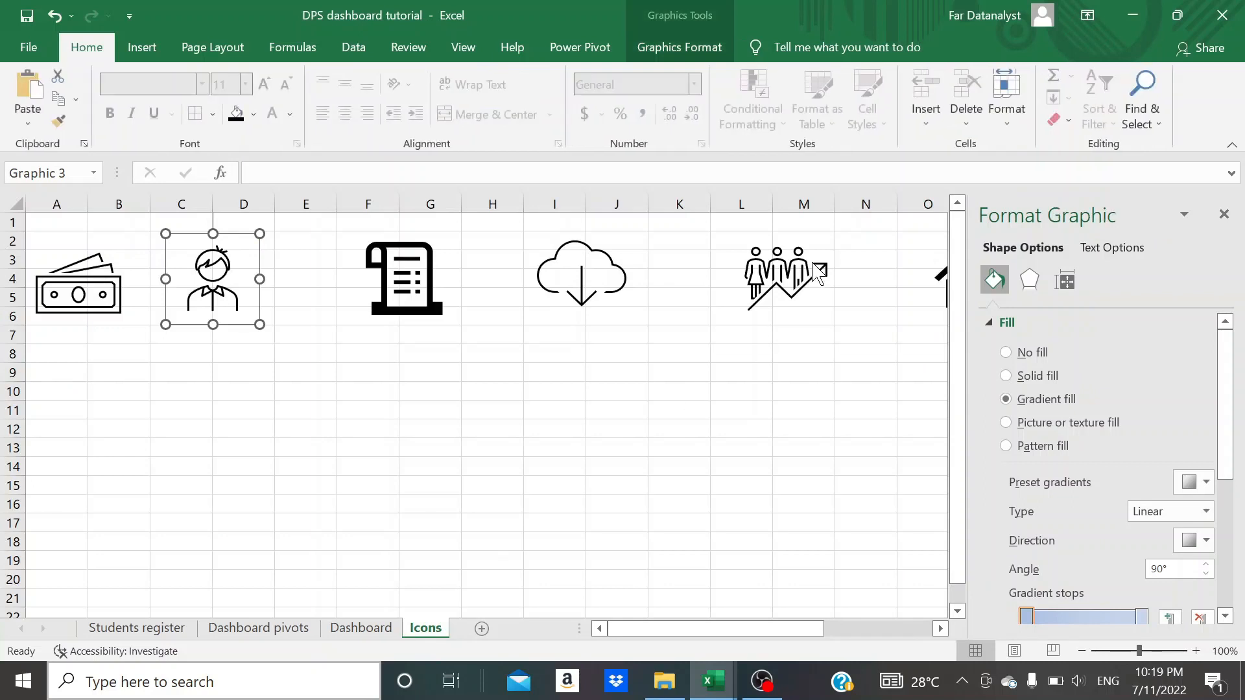
pyautogui.click(819, 272)
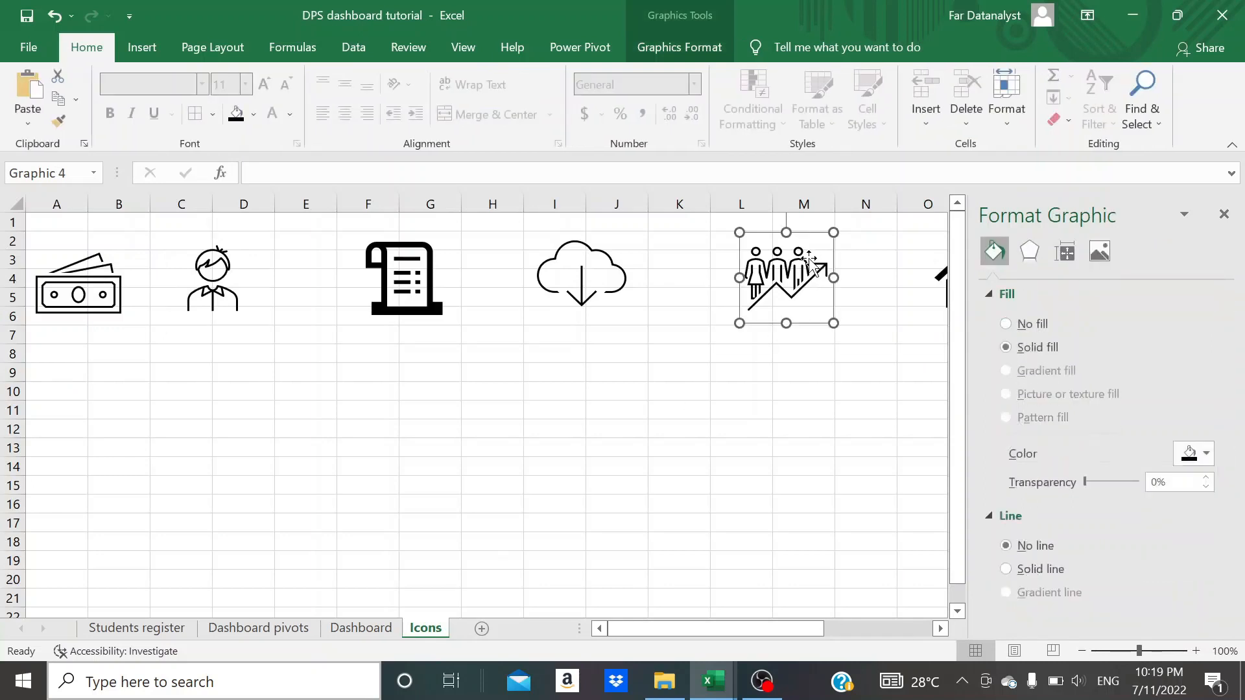
pyautogui.click(1223, 215)
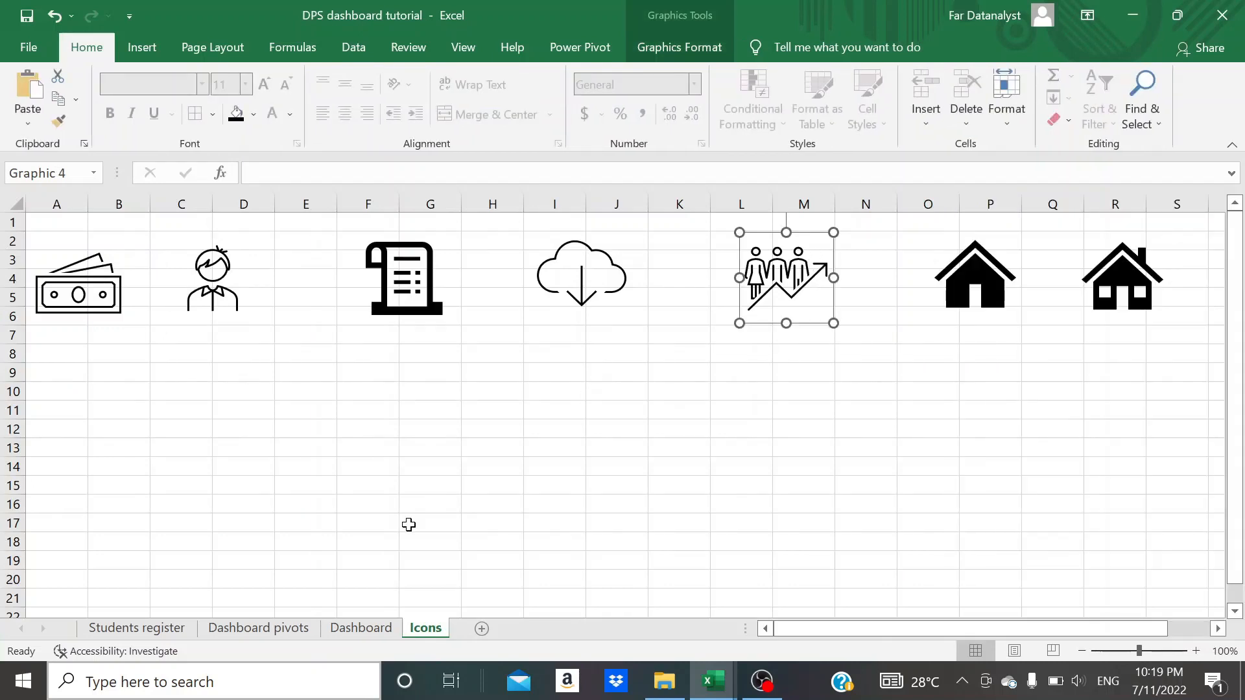
pyautogui.click(361, 627)
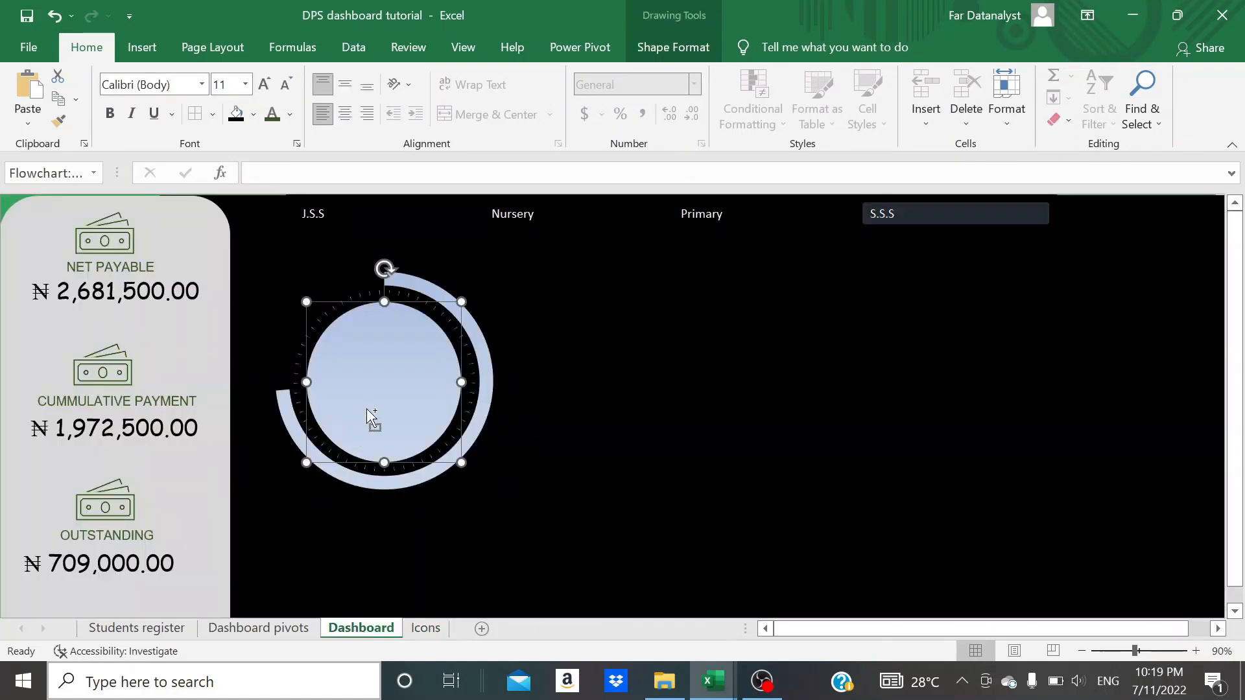
pyautogui.hotkey('ctrl', 'v')
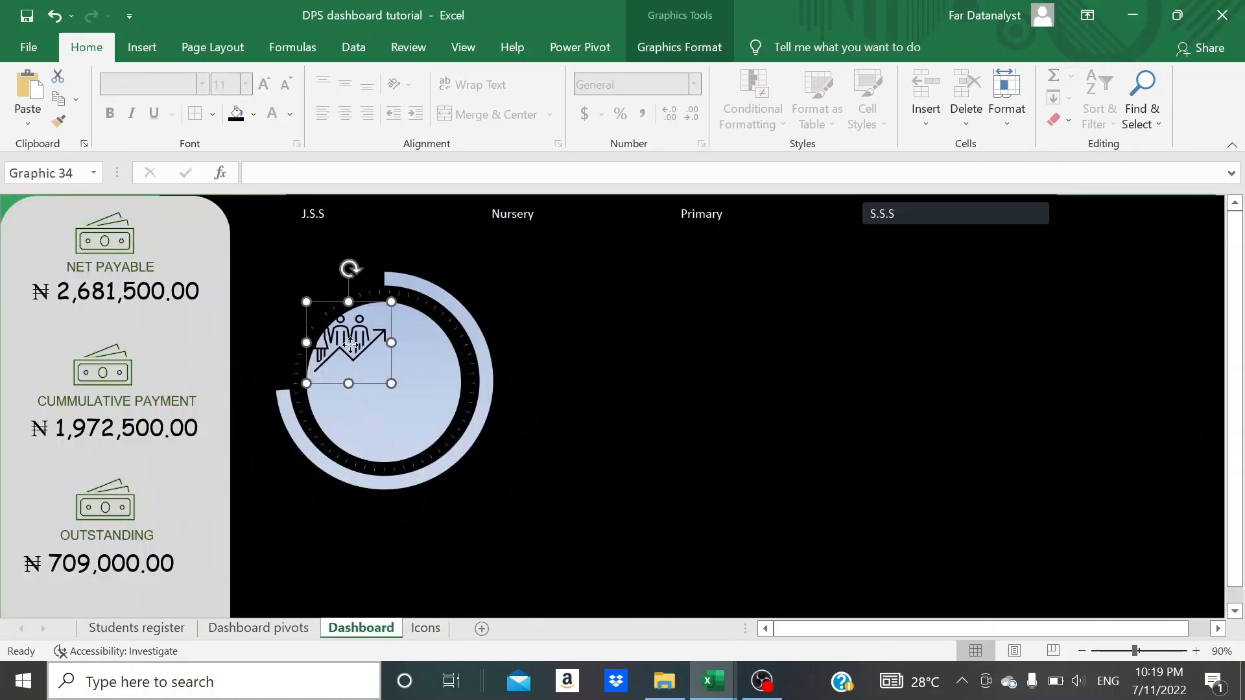
pyautogui.moveTo(350, 346); pyautogui.dragTo(382, 349)
# - Slightly adjust the circle's size and position behind the icon to fit the tick ring, then deselect it
pyautogui.click(355, 415)
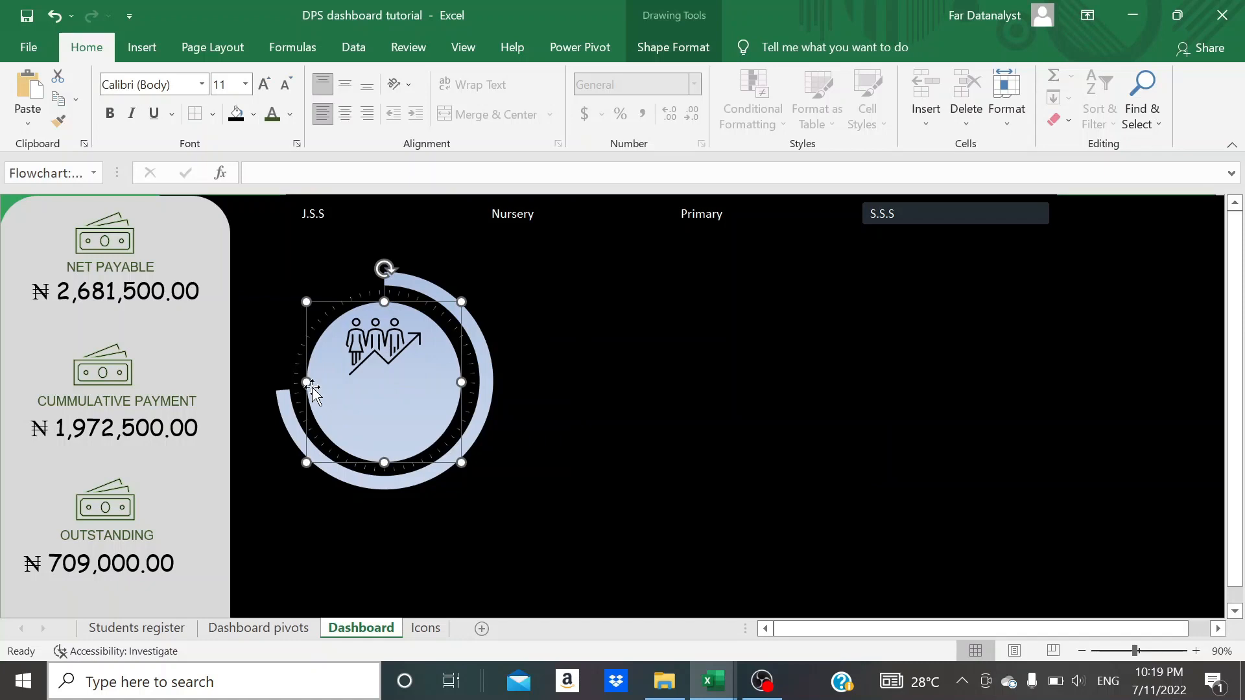
pyautogui.moveTo(307, 382); pyautogui.dragTo(342, 390)
pyautogui.click(570, 391)
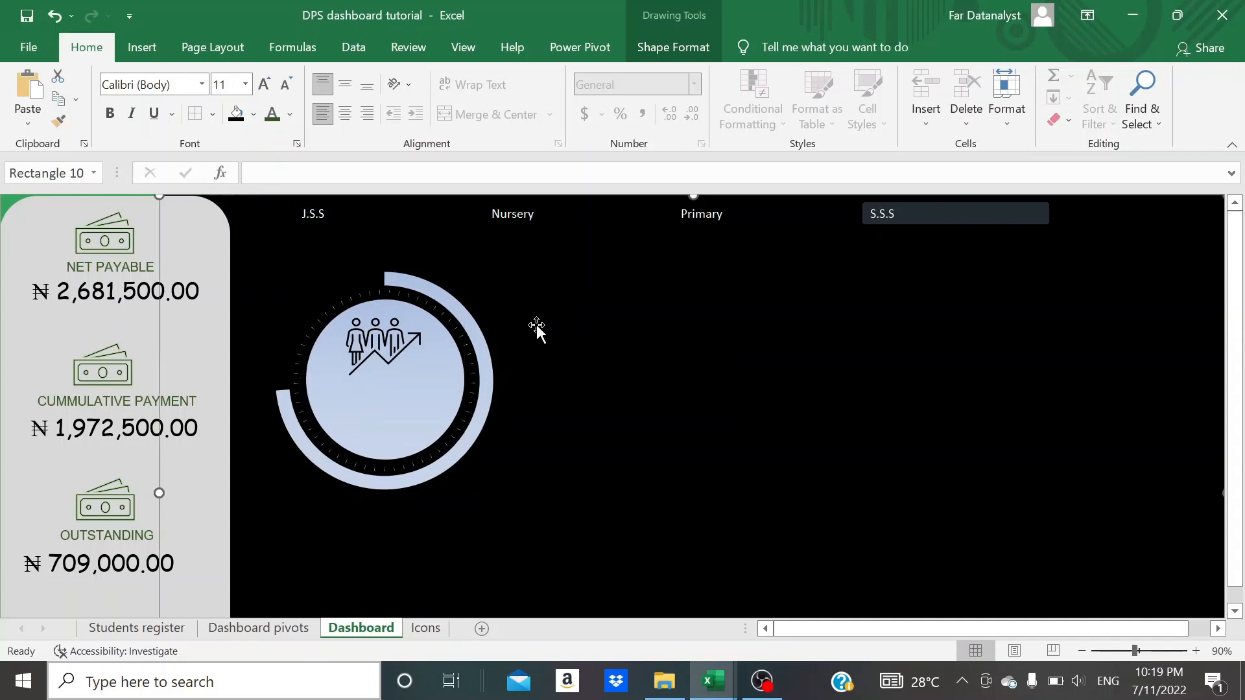
# - Insert an empty text box in the circle and position it centred below the people icon
pyautogui.click(137, 52)
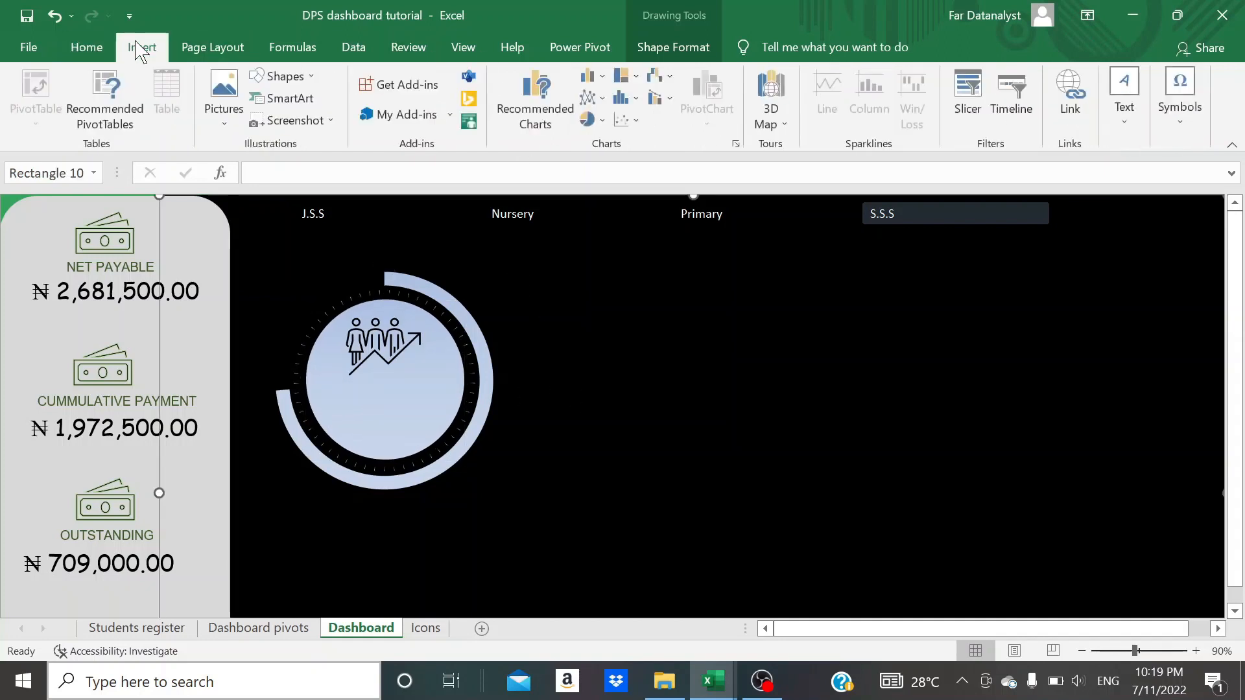
pyautogui.click(1114, 132)
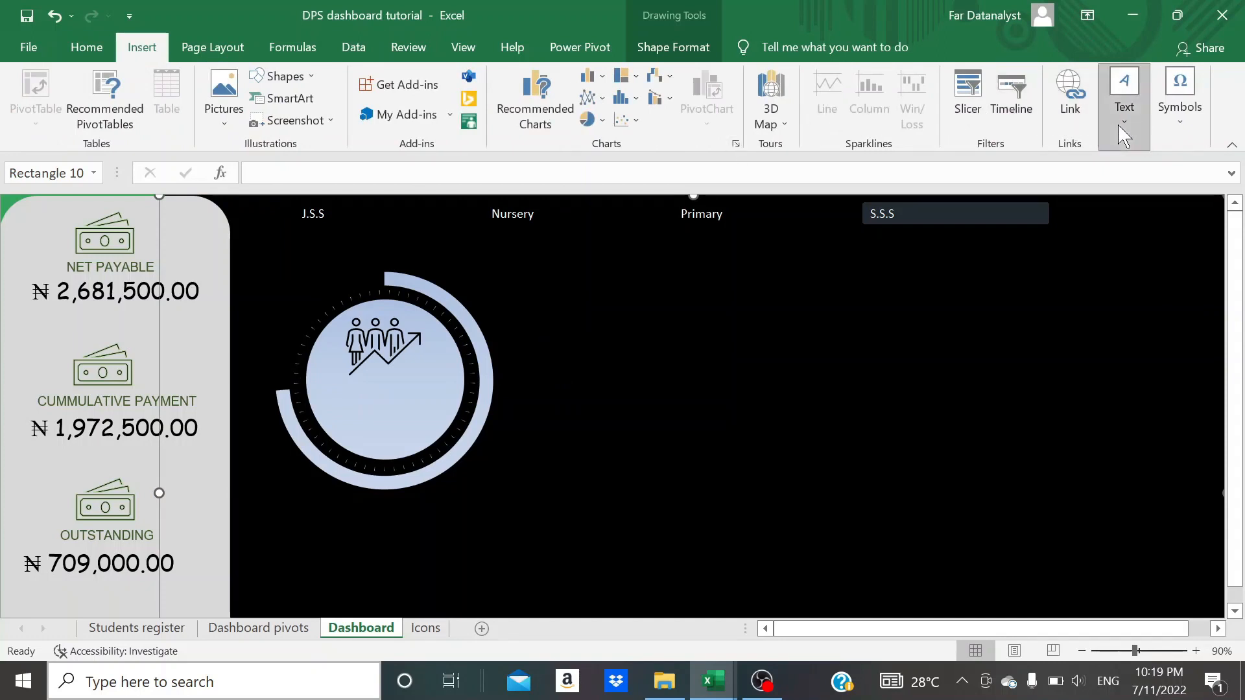
pyautogui.click(1018, 190)
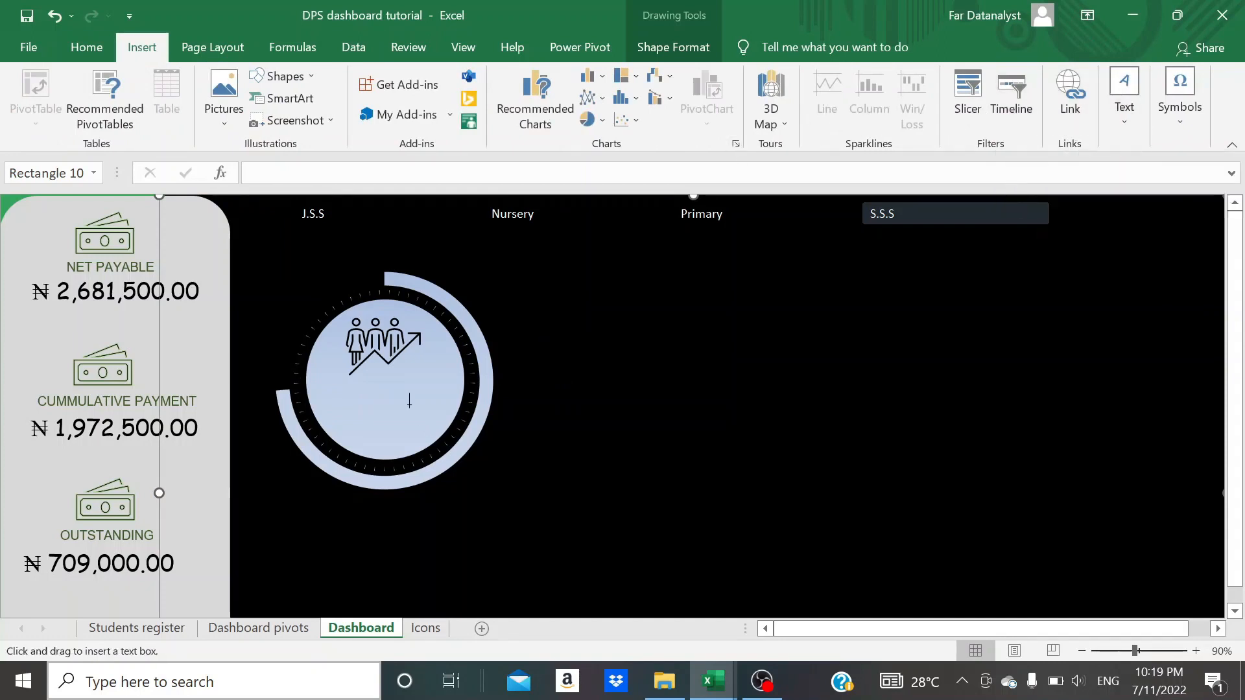
pyautogui.moveTo(328, 387); pyautogui.dragTo(428, 415)
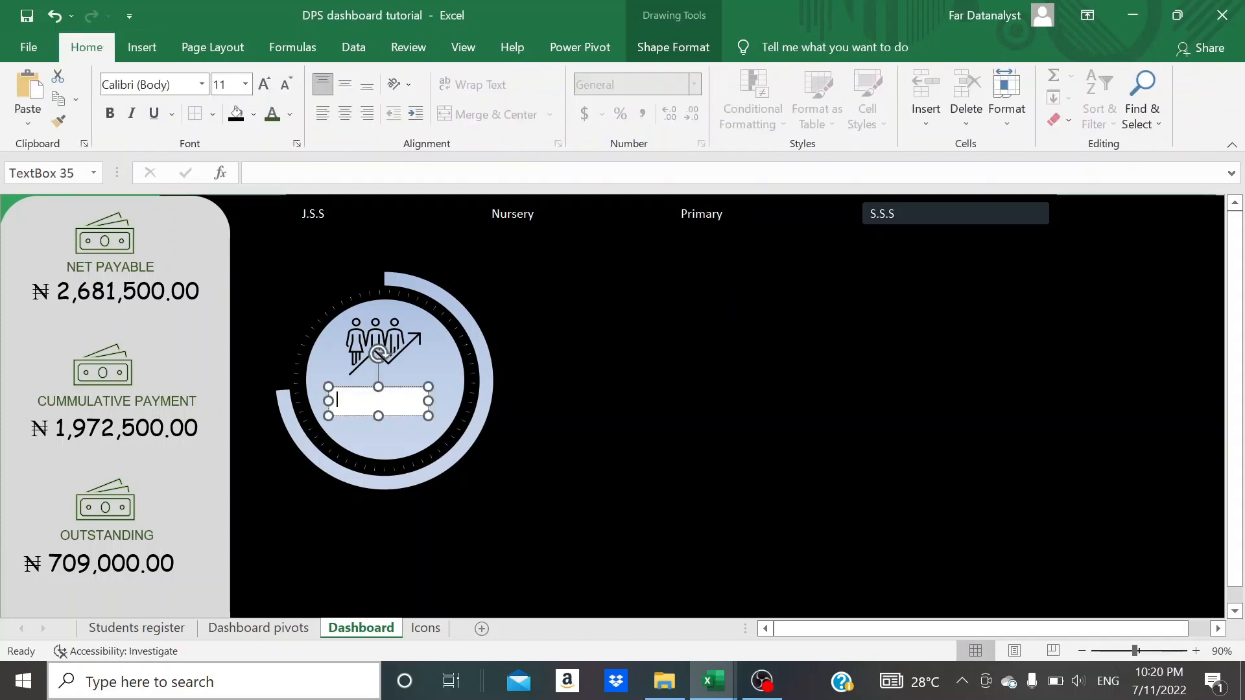
pyautogui.moveTo(367, 387); pyautogui.dragTo(378, 404)
pyautogui.click(519, 380)
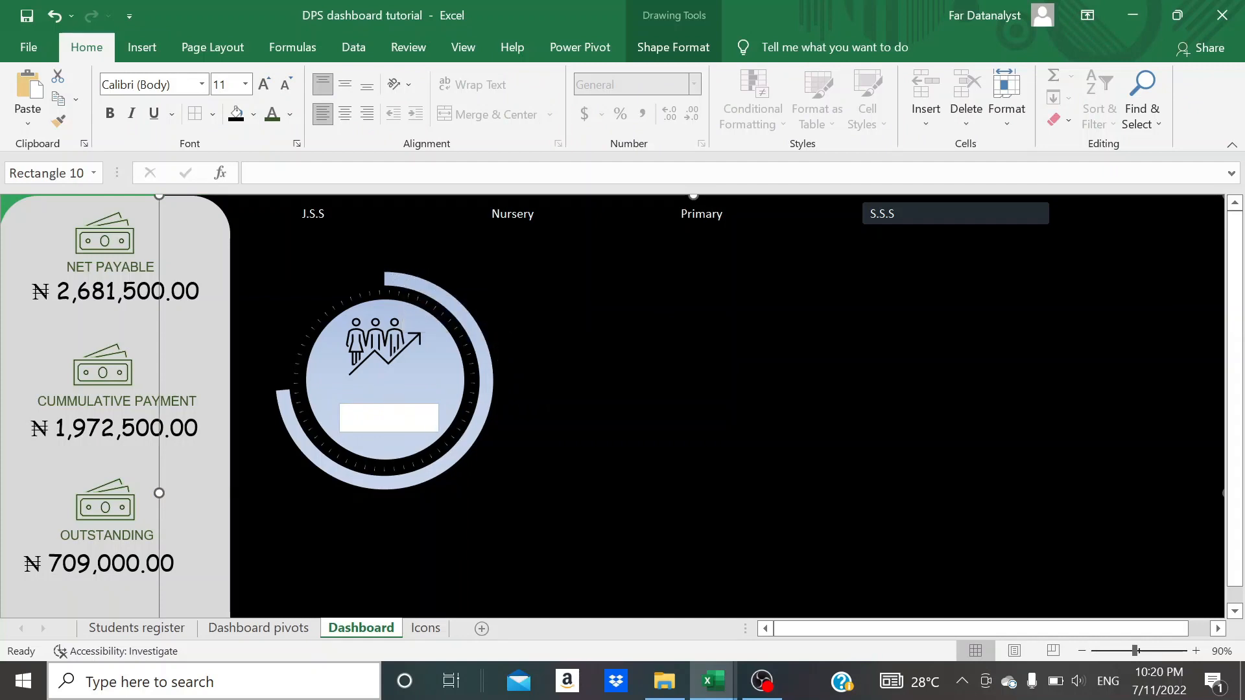
pyautogui.moveTo(389, 415); pyautogui.dragTo(381, 410)
pyautogui.click(405, 544)
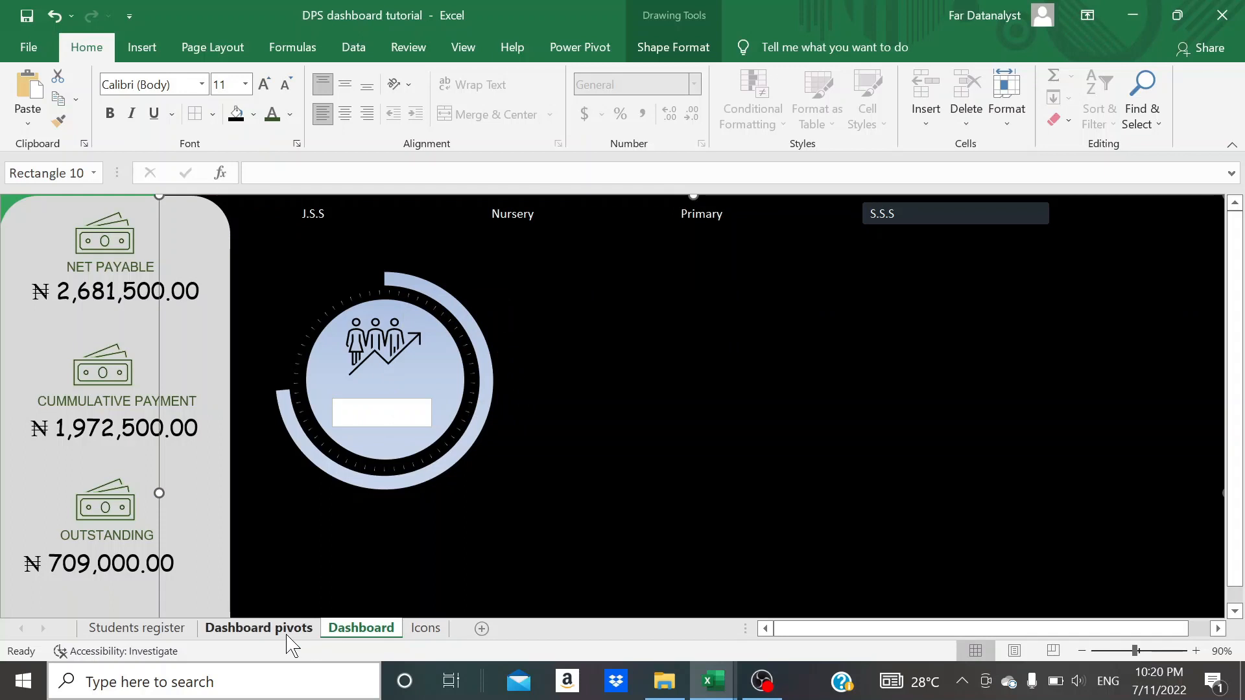
# - Name the cumulative payment percentage cell J8 on the Dashboard pivots sheet Payment_progress
pyautogui.click(291, 629)
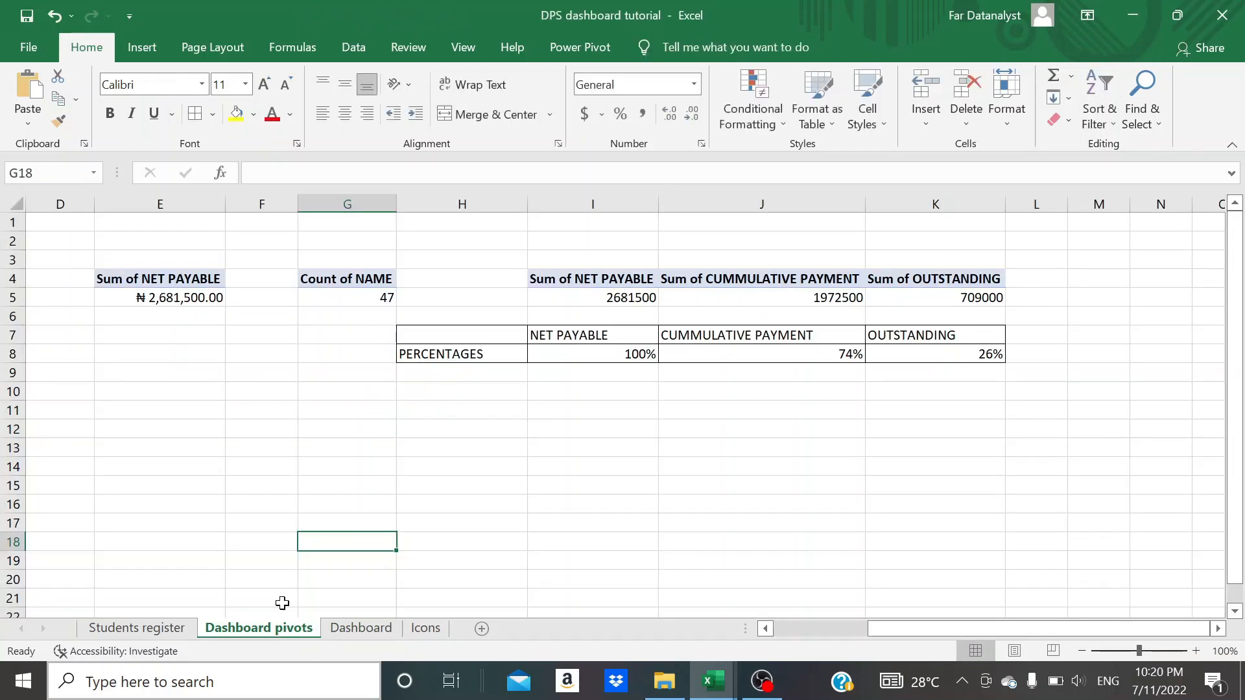
pyautogui.click(777, 354)
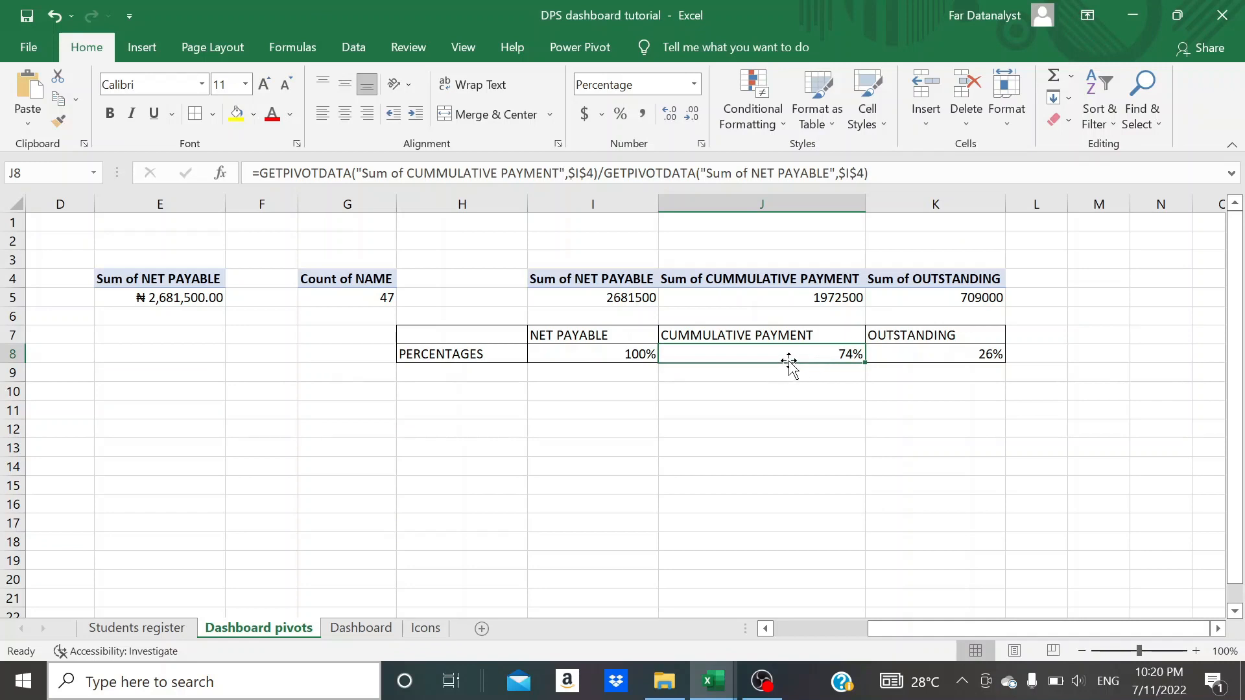
pyautogui.click(142, 47)
pyautogui.click(91, 48)
pyautogui.write('progress')
pyautogui.press('Return')
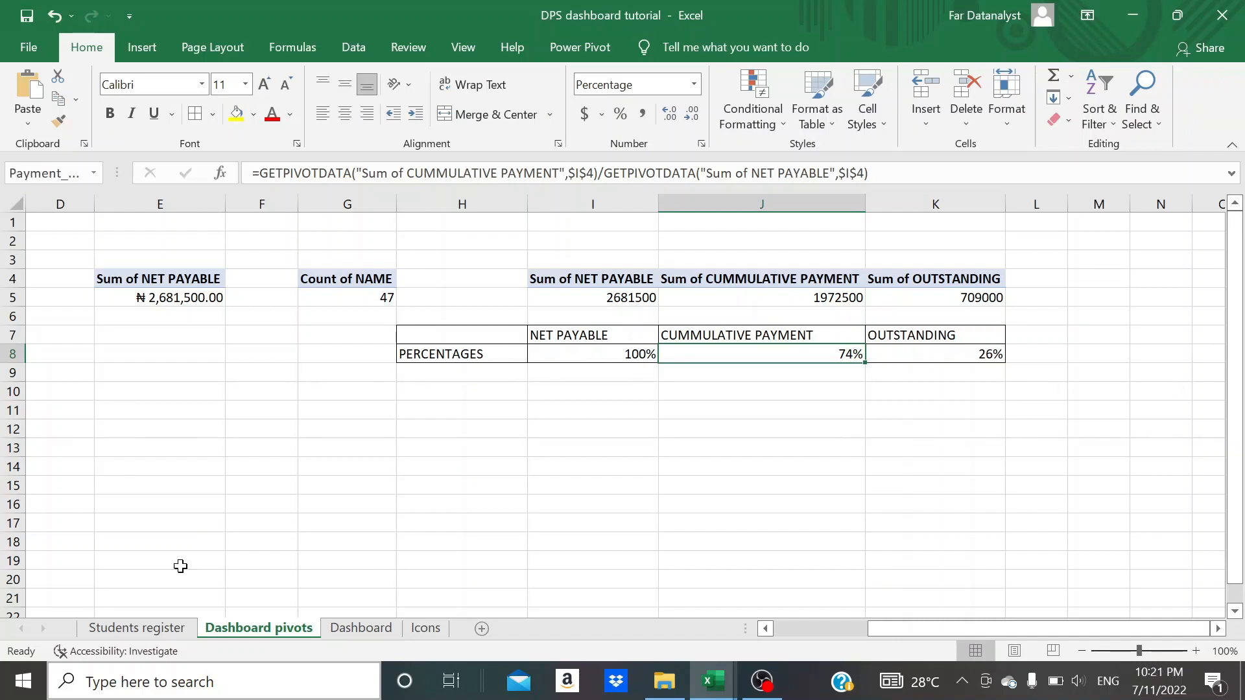
# - Link the empty text box in the Dashboard circle to the named cell with the formula =Payment_progress
pyautogui.click(363, 628)
pyautogui.click(383, 478)
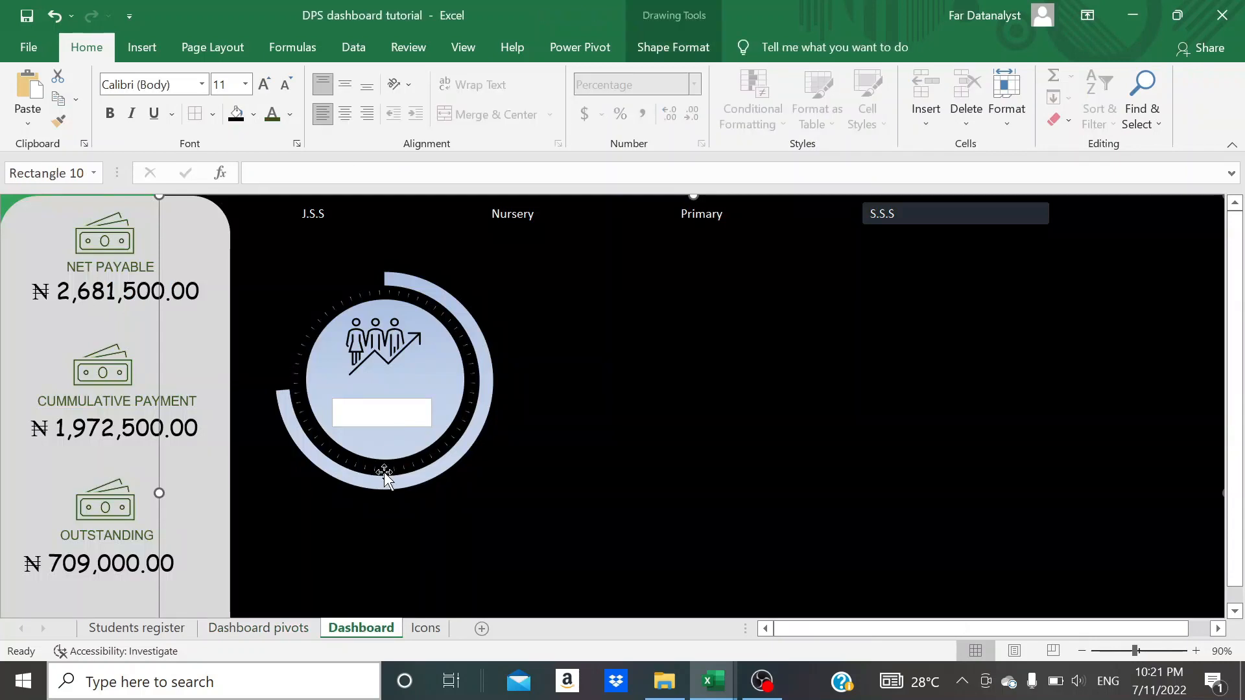
pyautogui.click(389, 418)
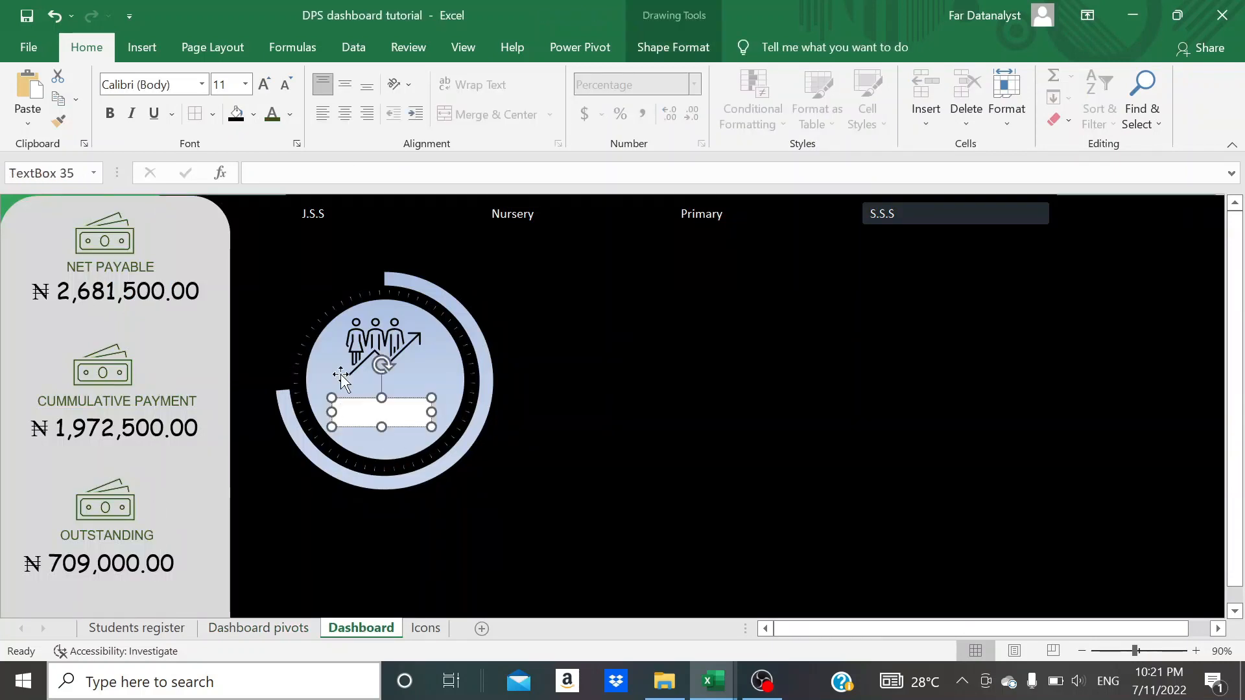
pyautogui.click(290, 173)
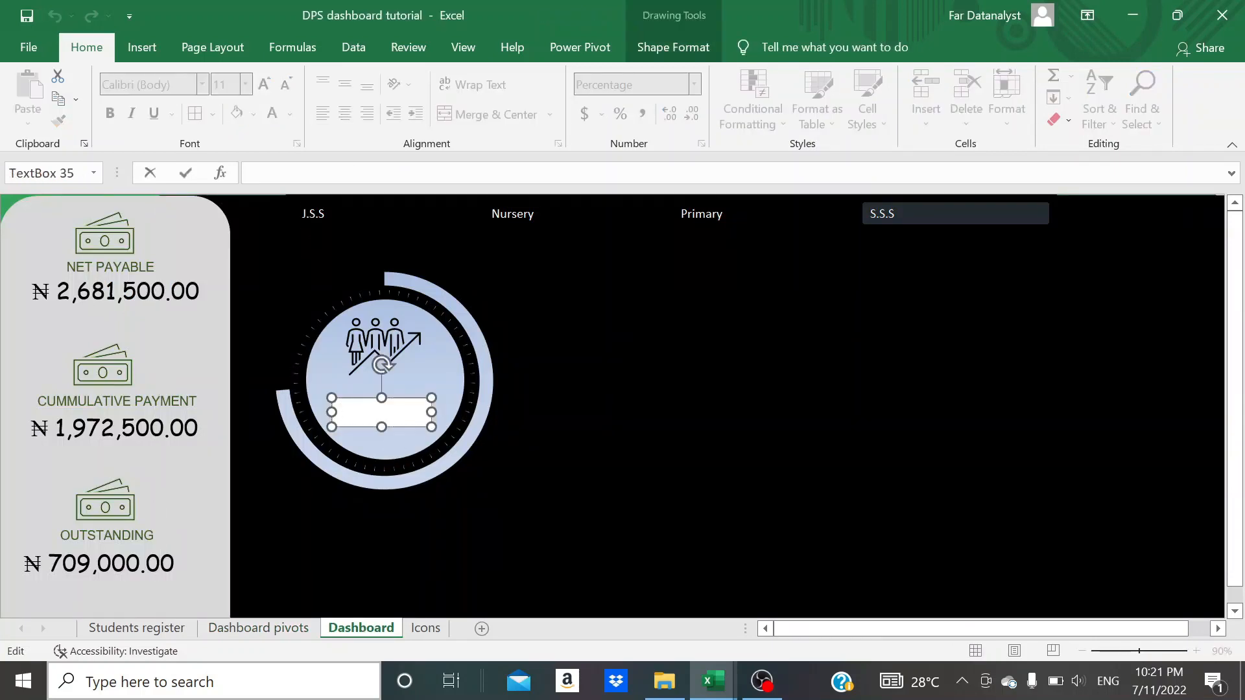
pyautogui.write('=p')
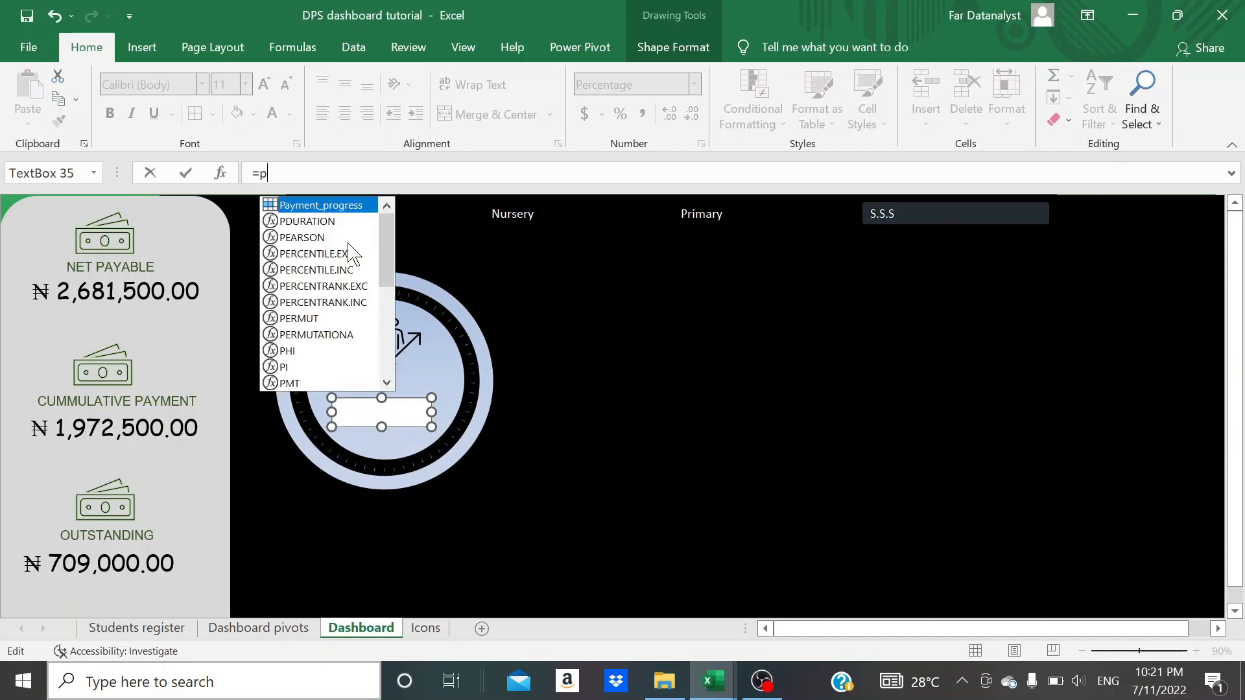
pyautogui.doubleClick(338, 205)
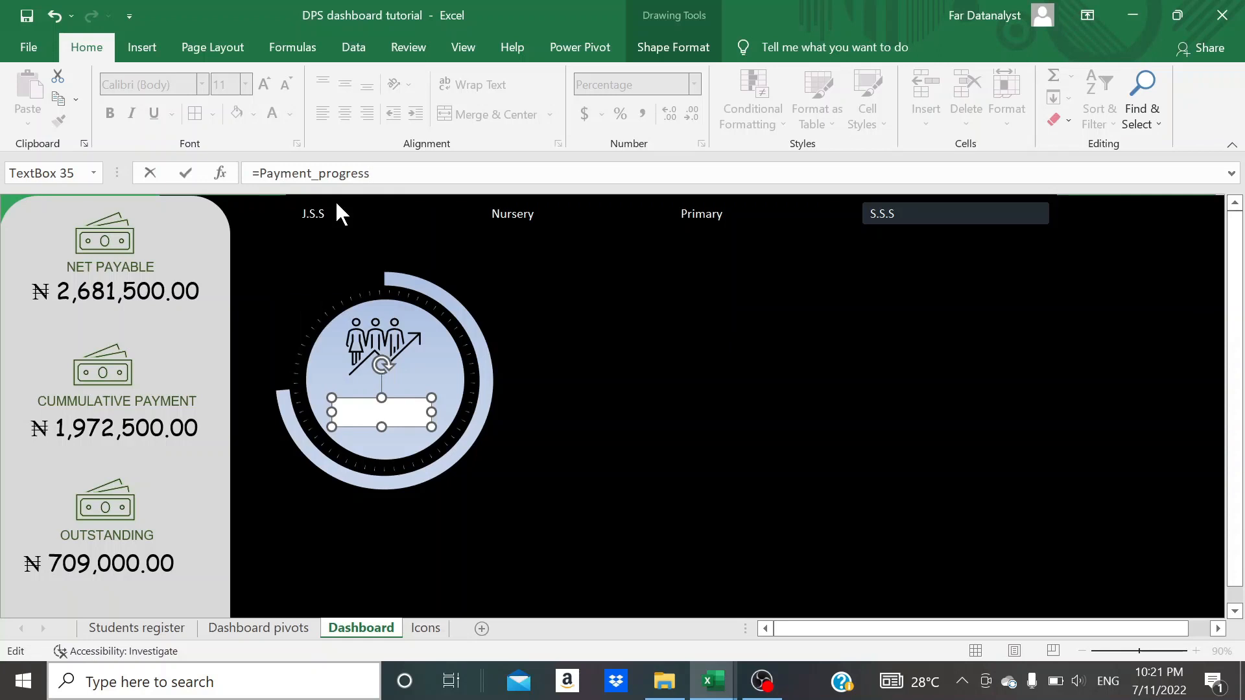
pyautogui.press('Return')
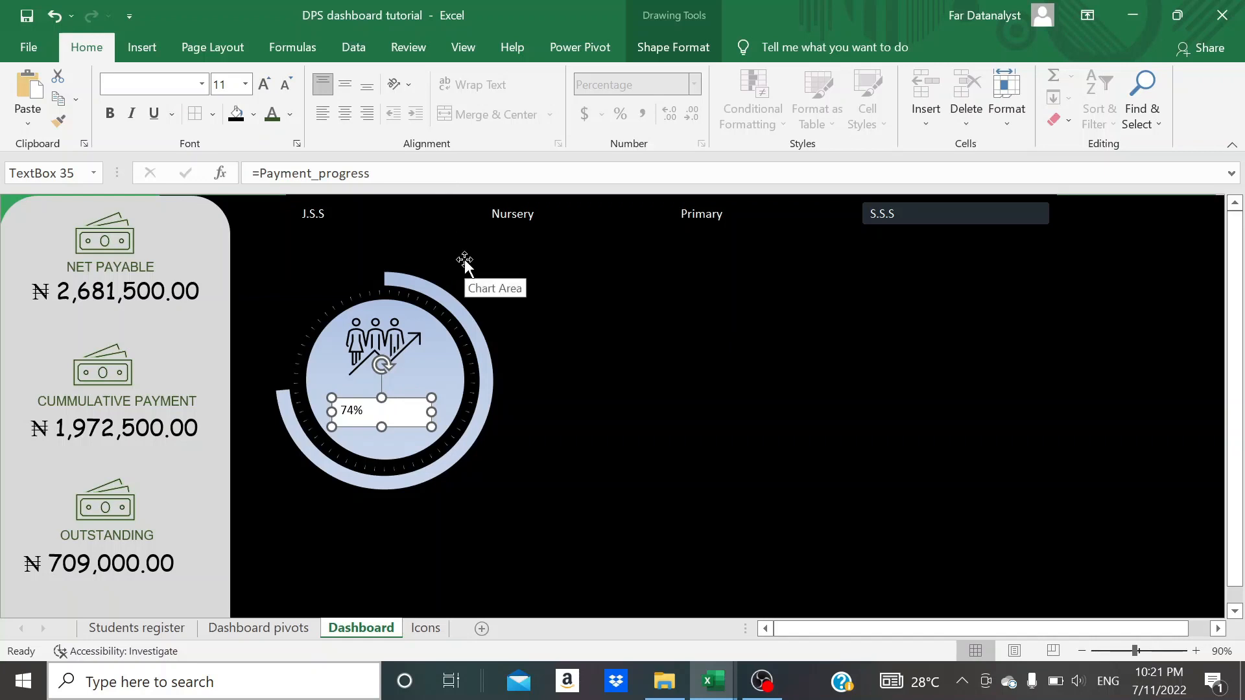
# - Apply a gradient fill to the percentage text box, remove its outline and deselect it
pyautogui.hotkey('ctrl', '1')
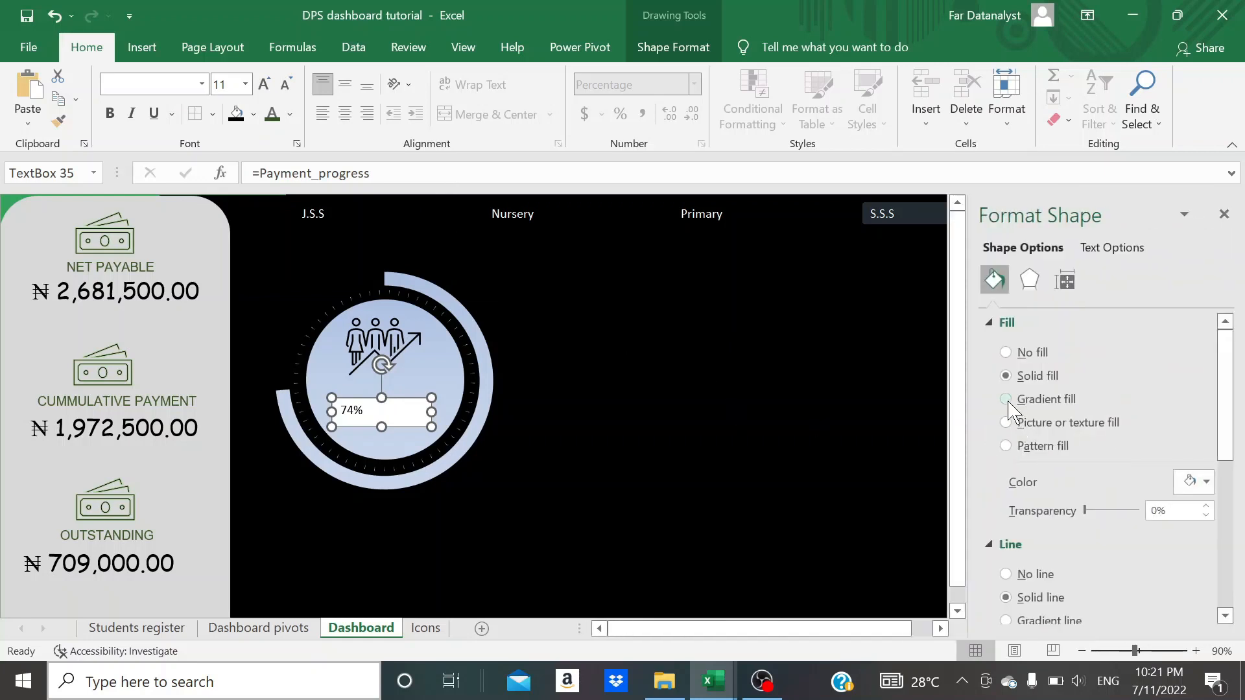
pyautogui.click(1006, 399)
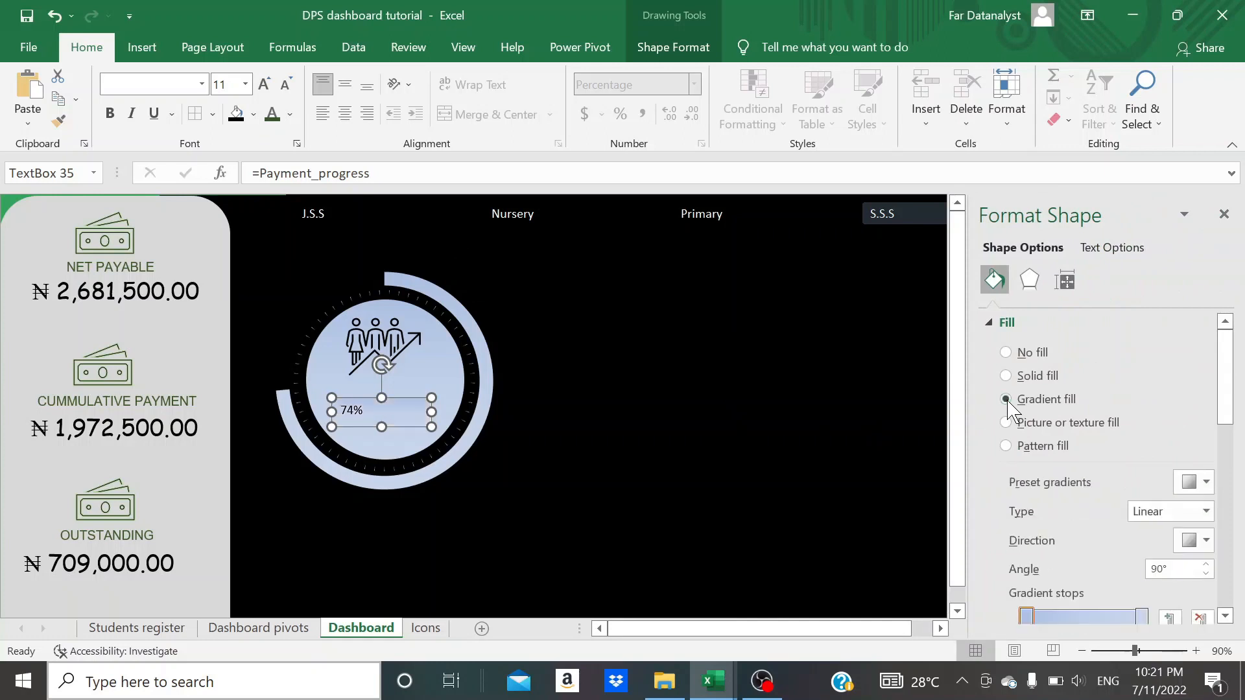
pyautogui.click(516, 440)
pyautogui.click(381, 412)
pyautogui.click(667, 40)
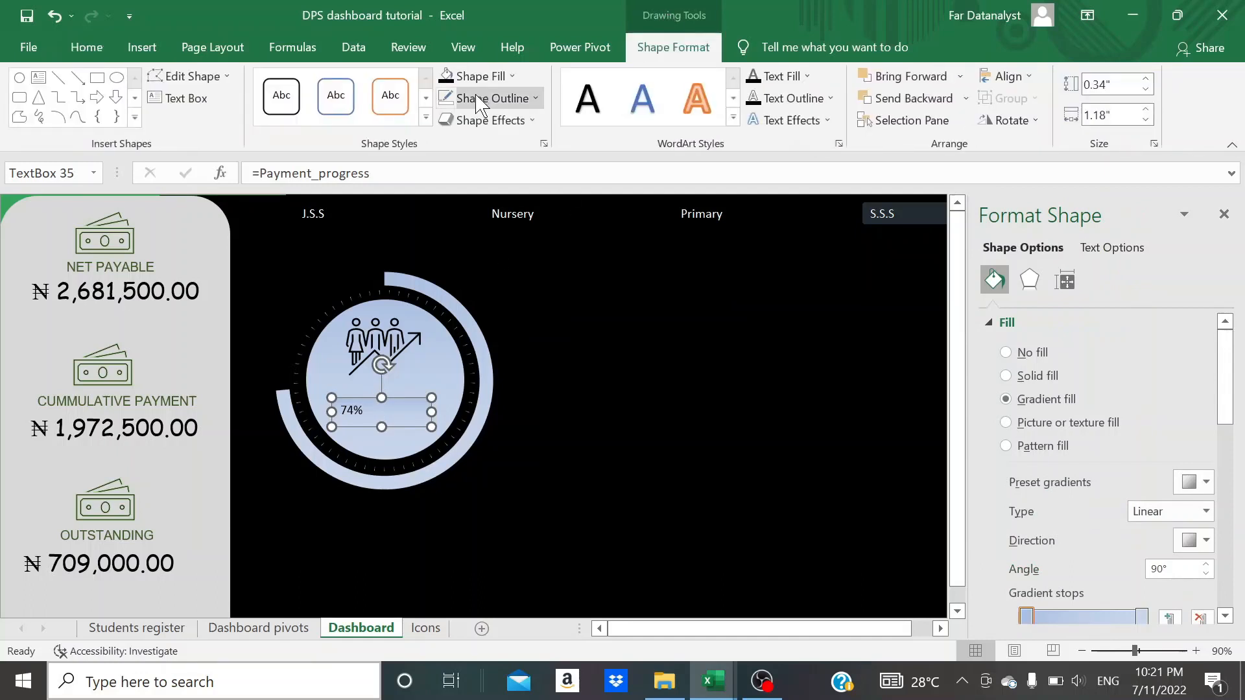
pyautogui.click(533, 99)
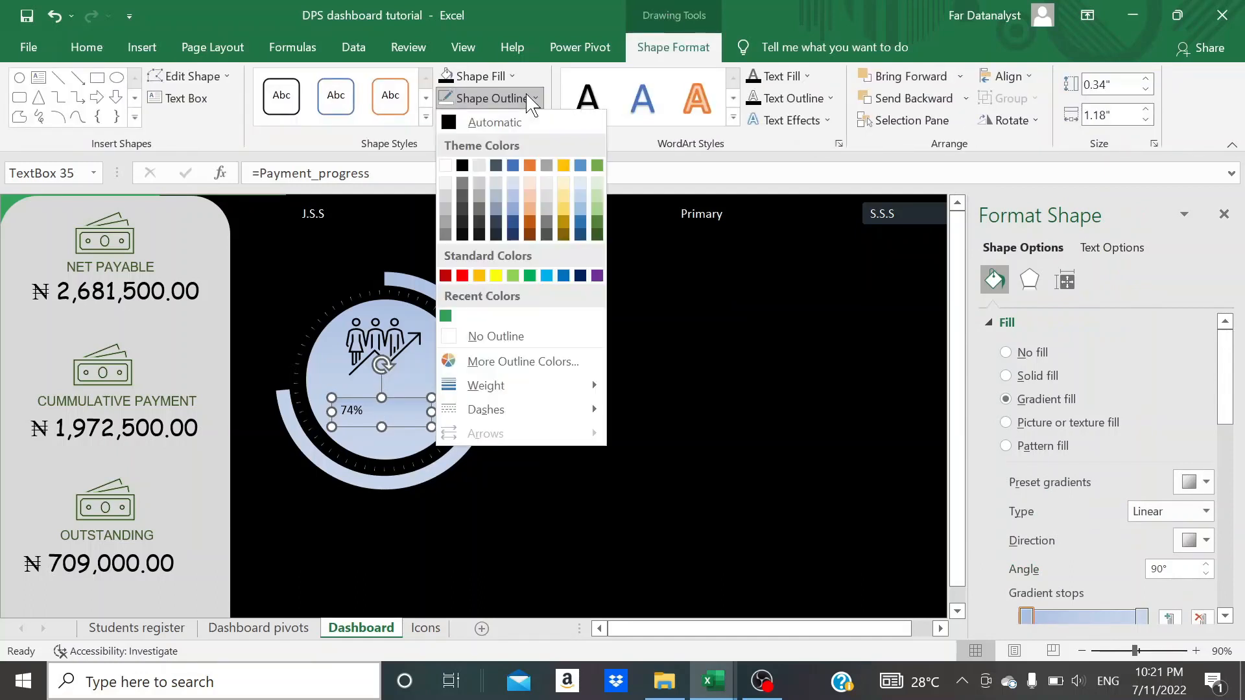
pyautogui.click(486, 336)
pyautogui.click(562, 436)
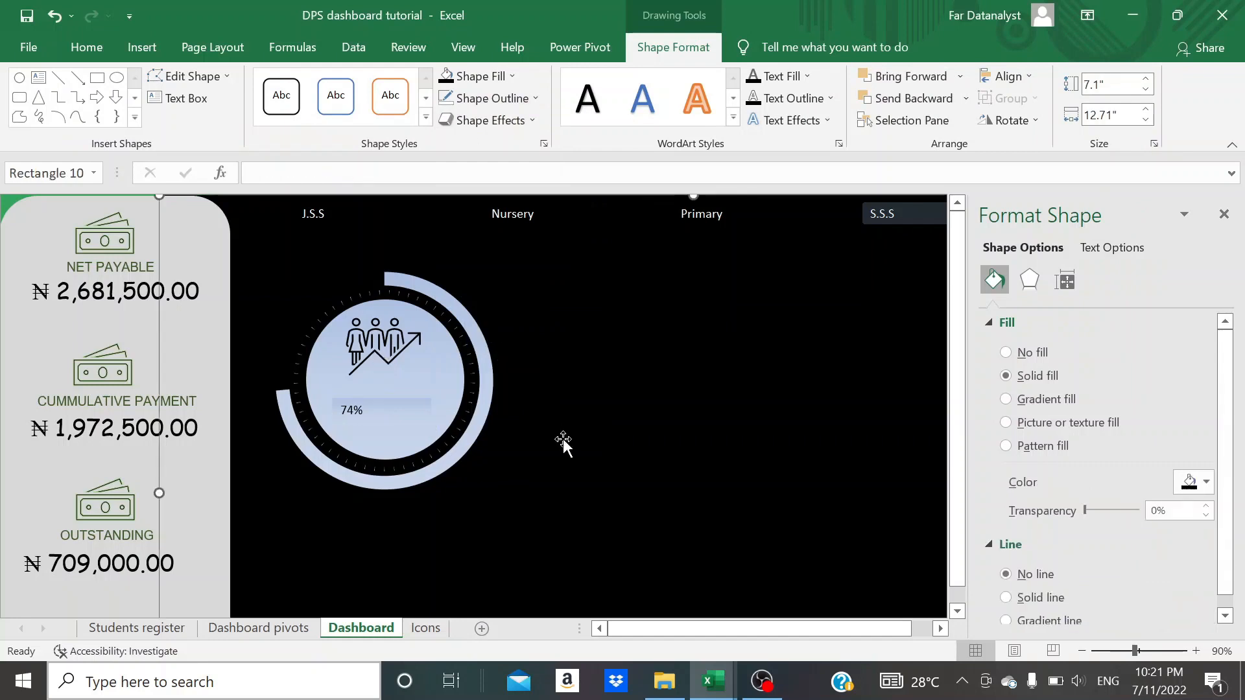
# - Nudge the percentage text box slightly down and set its first gradient stop's transparency to 100%
pyautogui.click(404, 407)
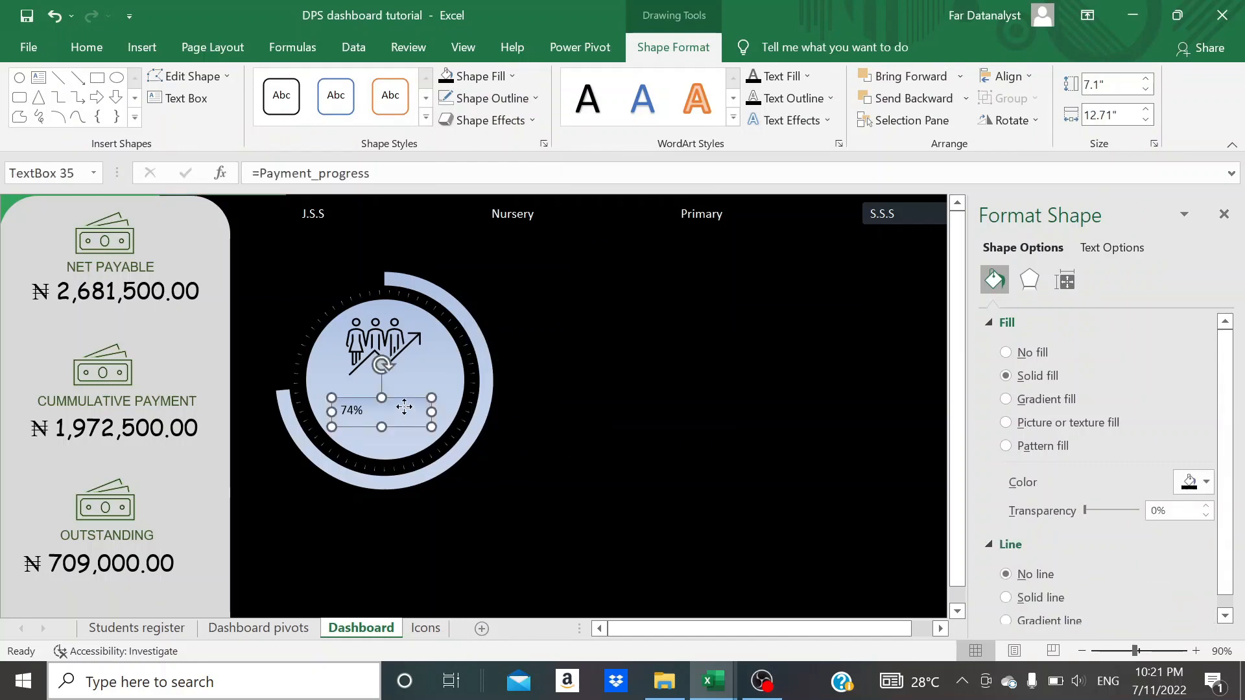
pyautogui.moveTo(406, 406); pyautogui.dragTo(409, 410)
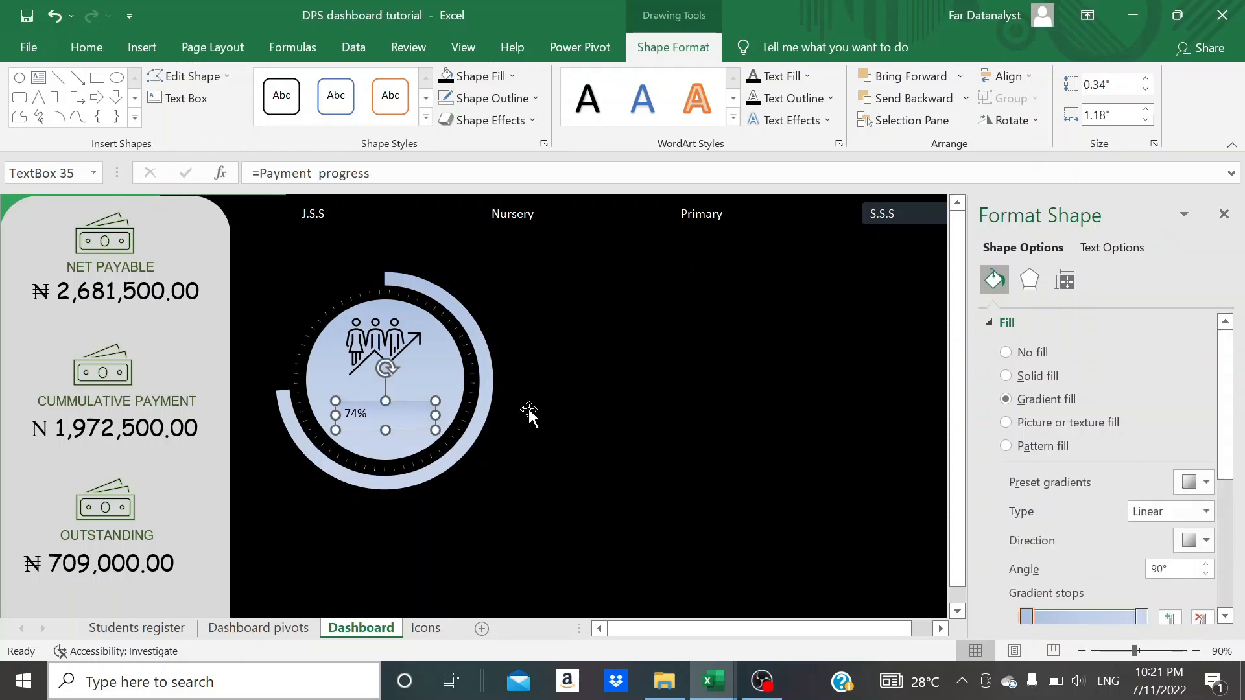
pyautogui.scroll(-1, 1015, 433)
pyautogui.scroll(-3, 1016, 433)
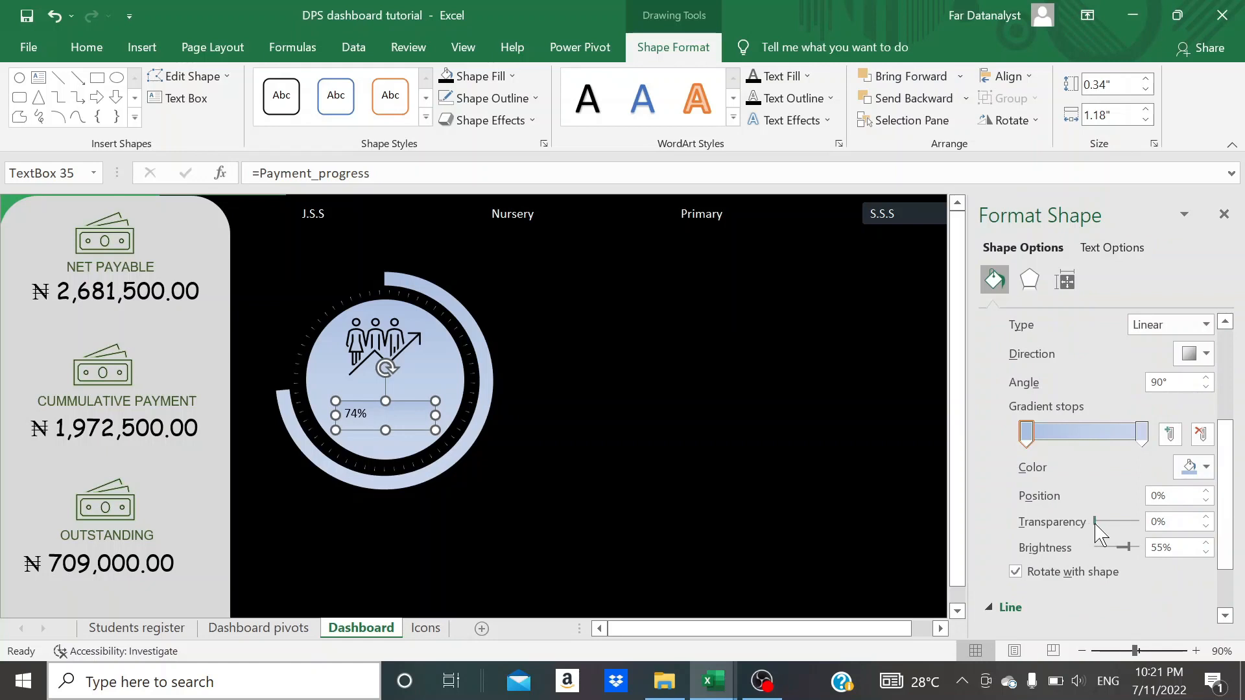
pyautogui.moveTo(1094, 522); pyautogui.dragTo(1148, 524)
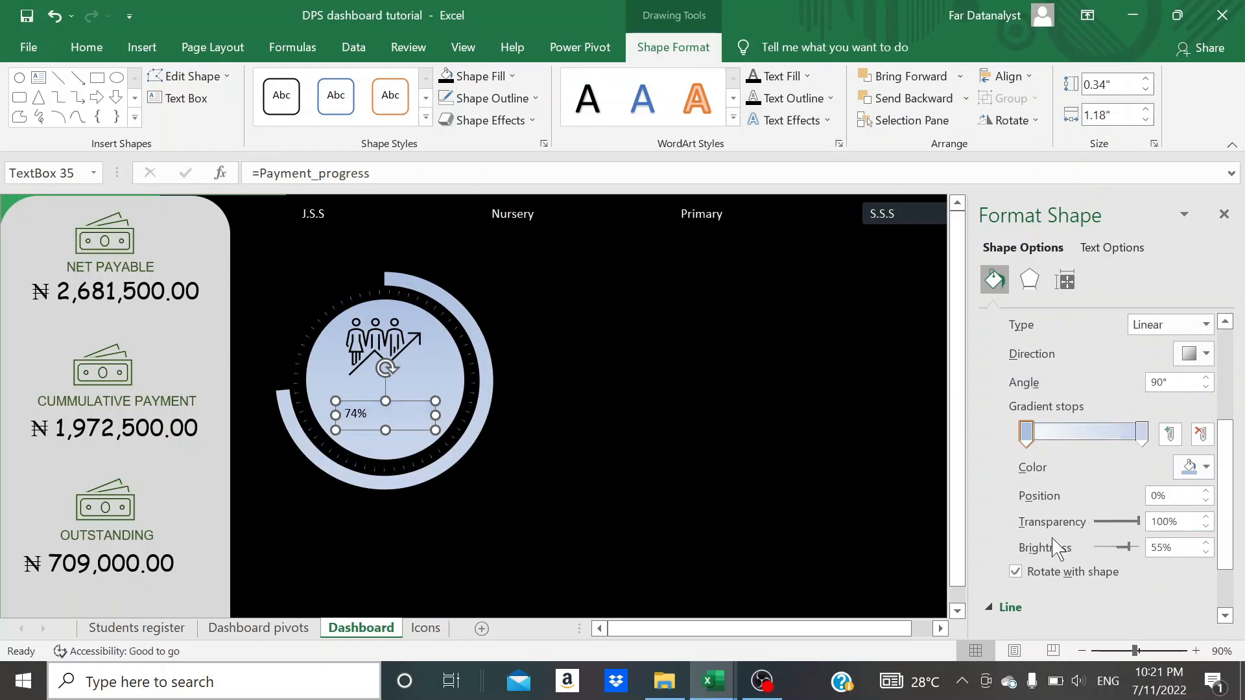
pyautogui.click(862, 494)
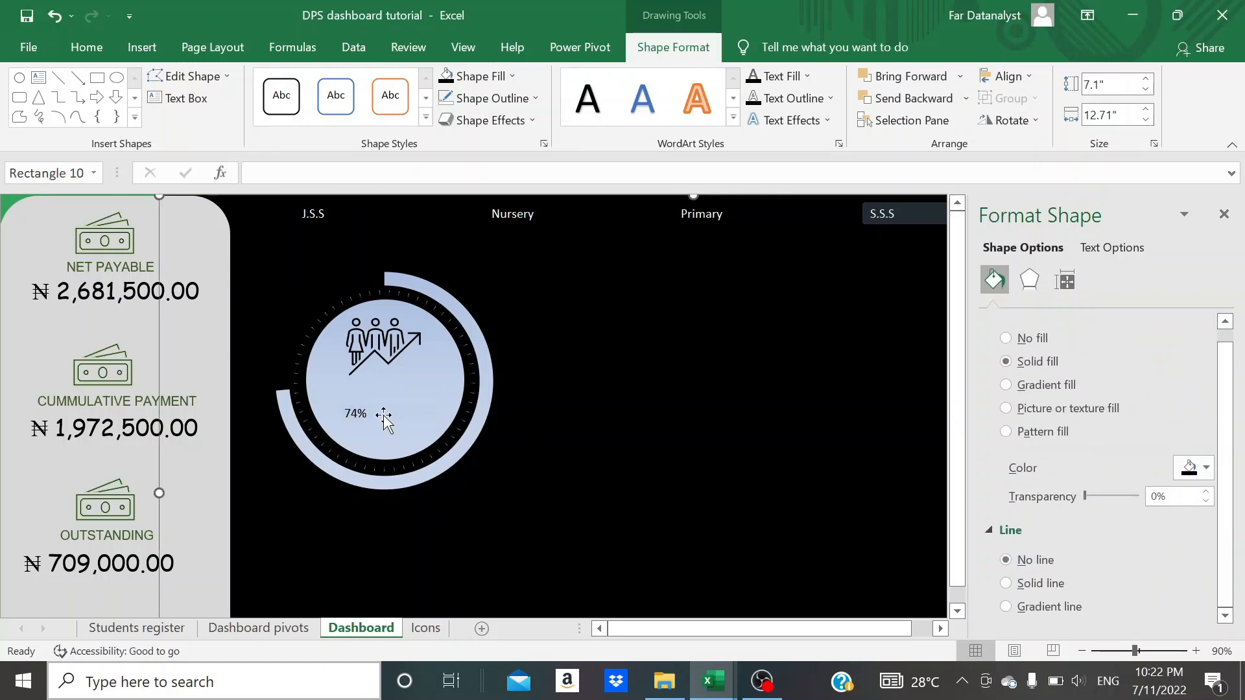
# - Increase the percentage text to size 24, then fit and centre its box in the lower part of the circle
pyautogui.click(384, 415)
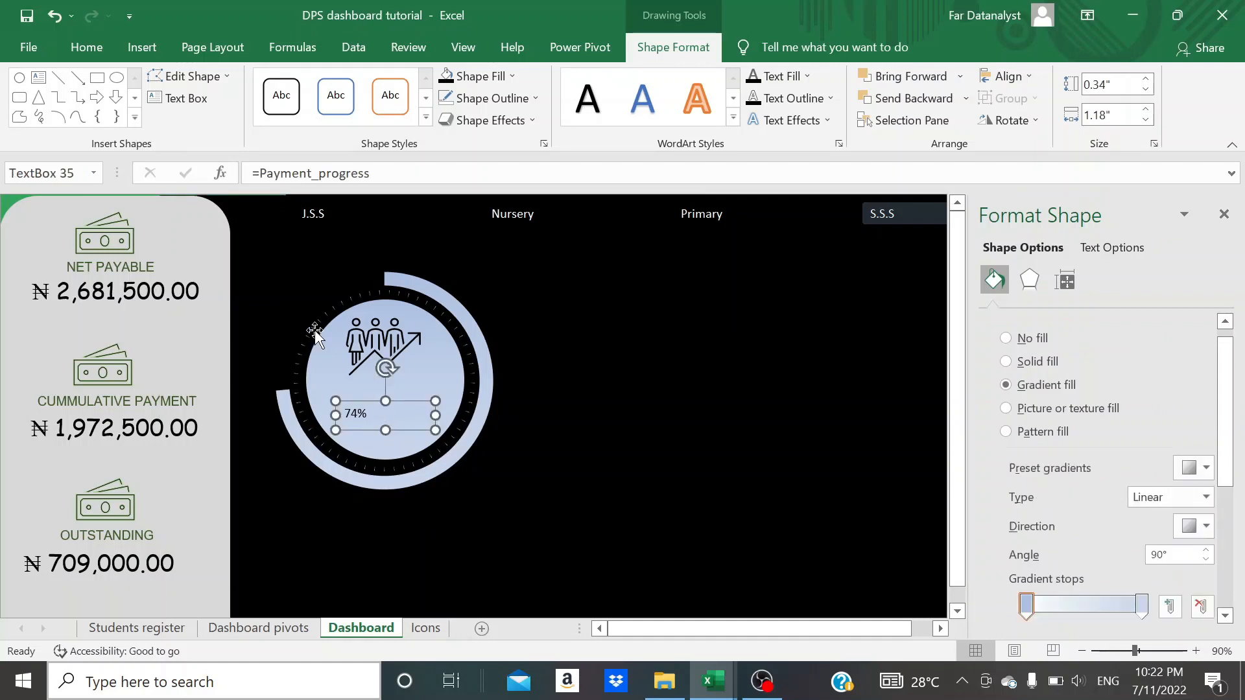
pyautogui.click(99, 52)
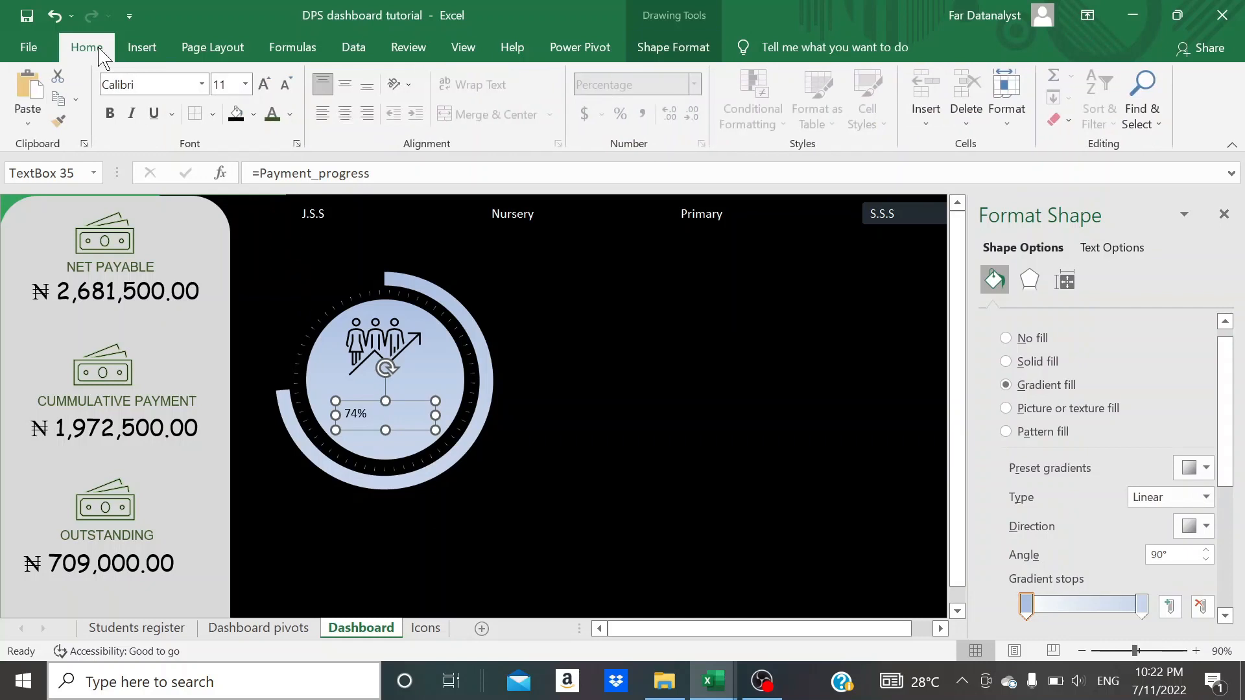
pyautogui.click(274, 79)
pyautogui.click(274, 79)
pyautogui.click(274, 78)
pyautogui.click(274, 78)
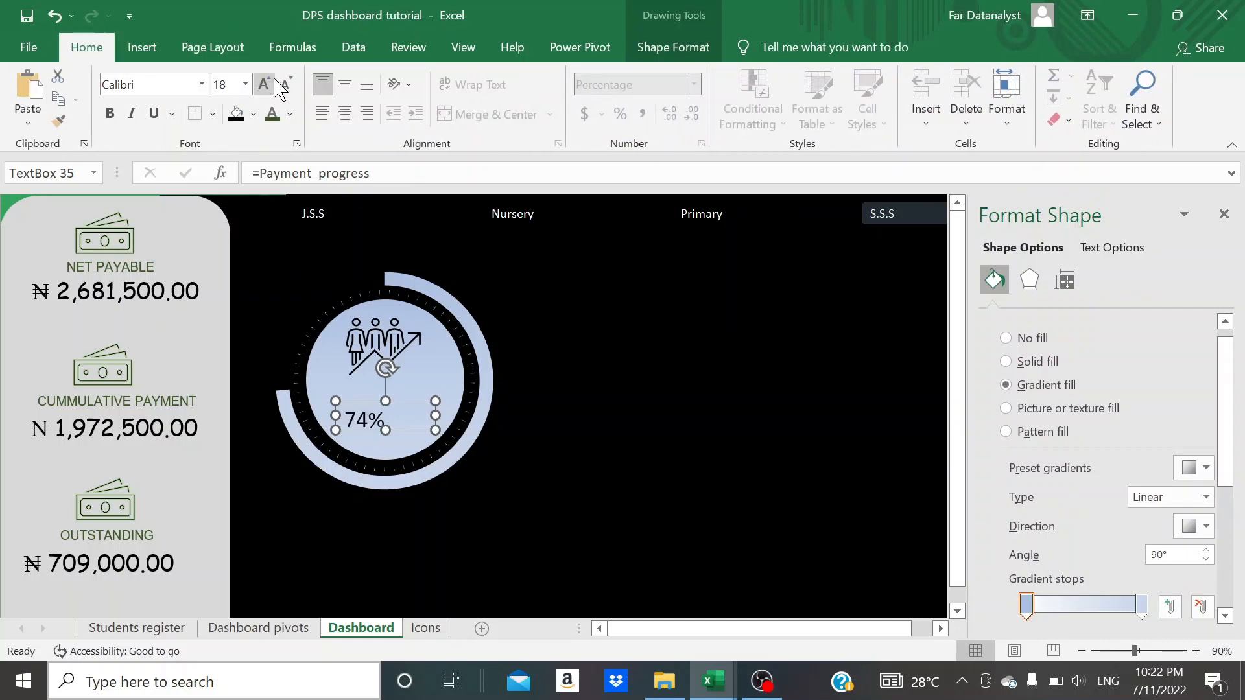
pyautogui.click(275, 78)
pyautogui.click(275, 79)
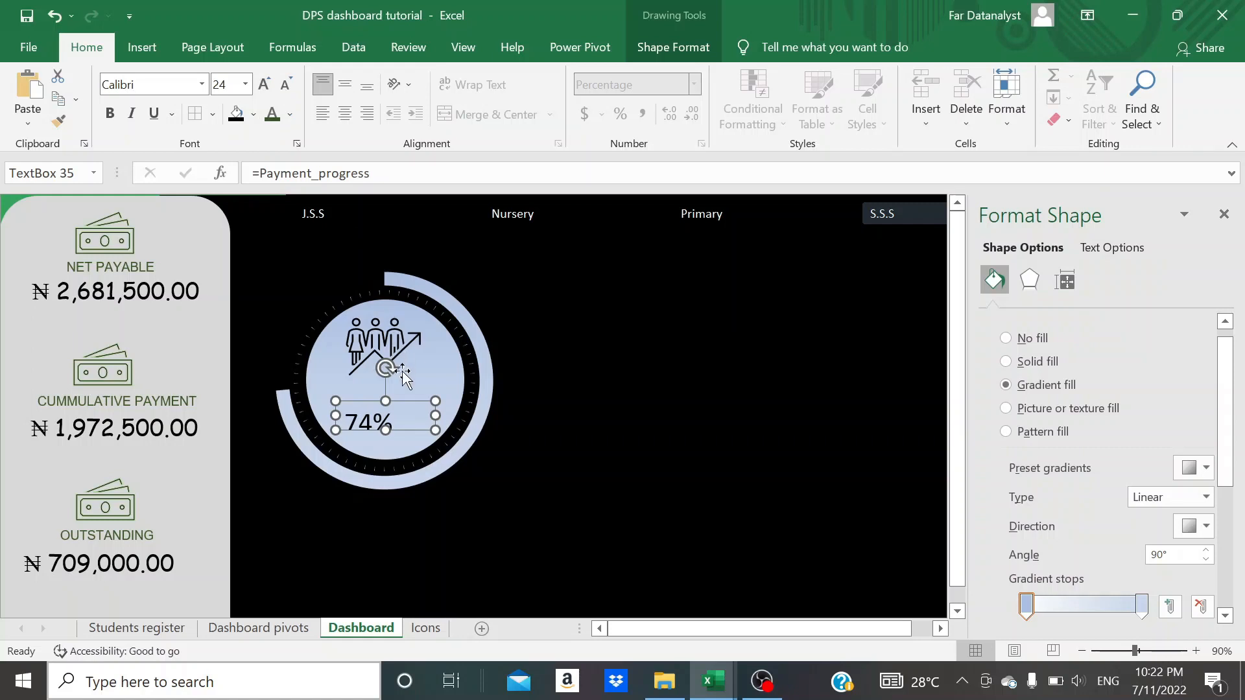
pyautogui.moveTo(385, 429)
pyautogui.mouseDown()
pyautogui.moveTo(386, 439)
pyautogui.moveTo(414, 422)
pyautogui.moveTo(383, 430)
pyautogui.mouseUp()
pyautogui.click(543, 453)
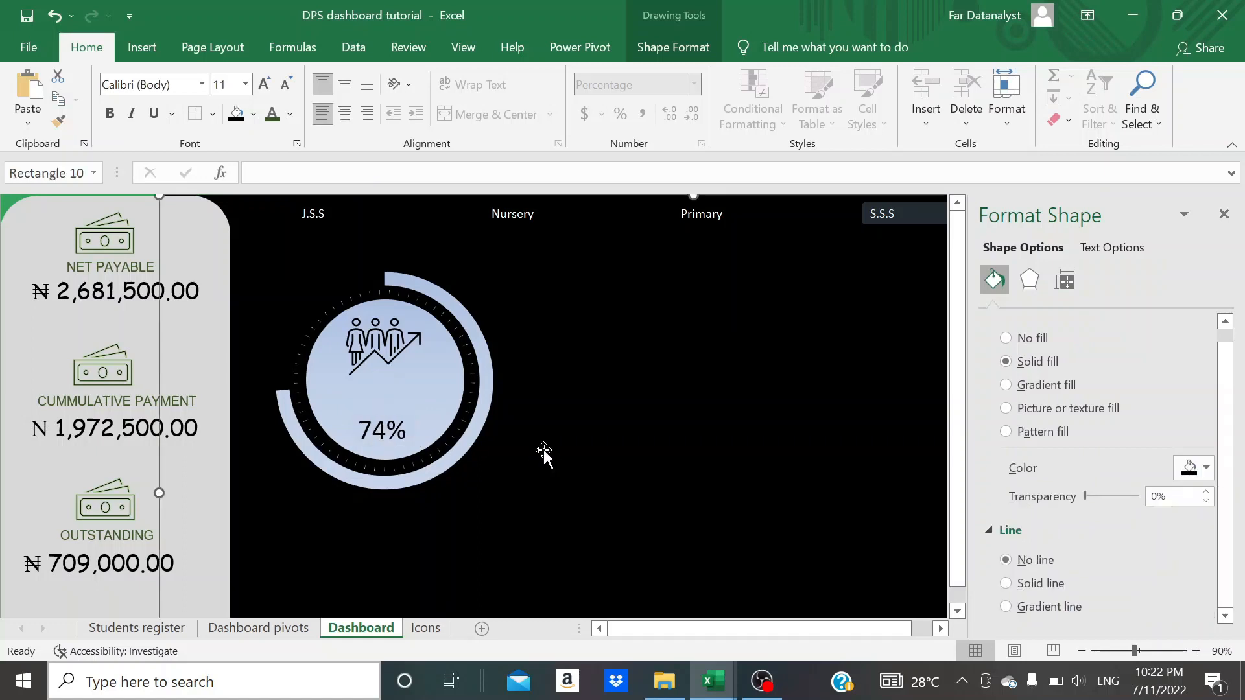
# - Duplicate the percentage text box, place the copy between the icon and the percentage, and replace its text with "payment progress"
pyautogui.click(391, 420)
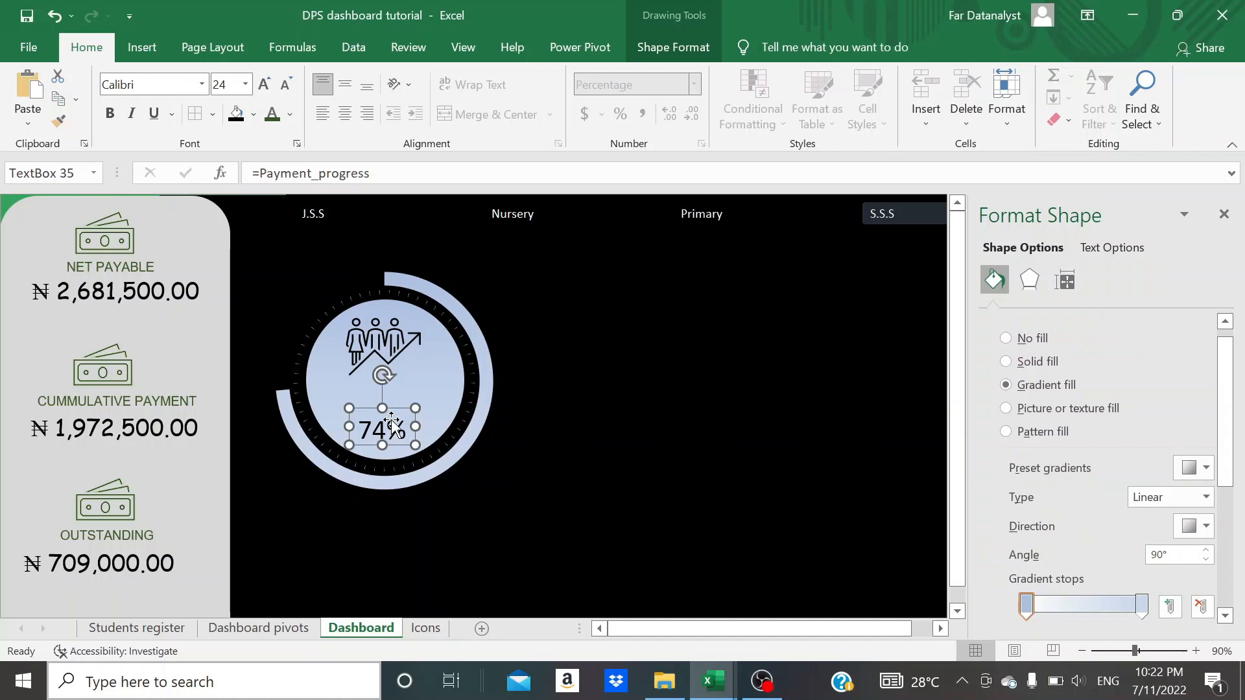
pyautogui.click(425, 384)
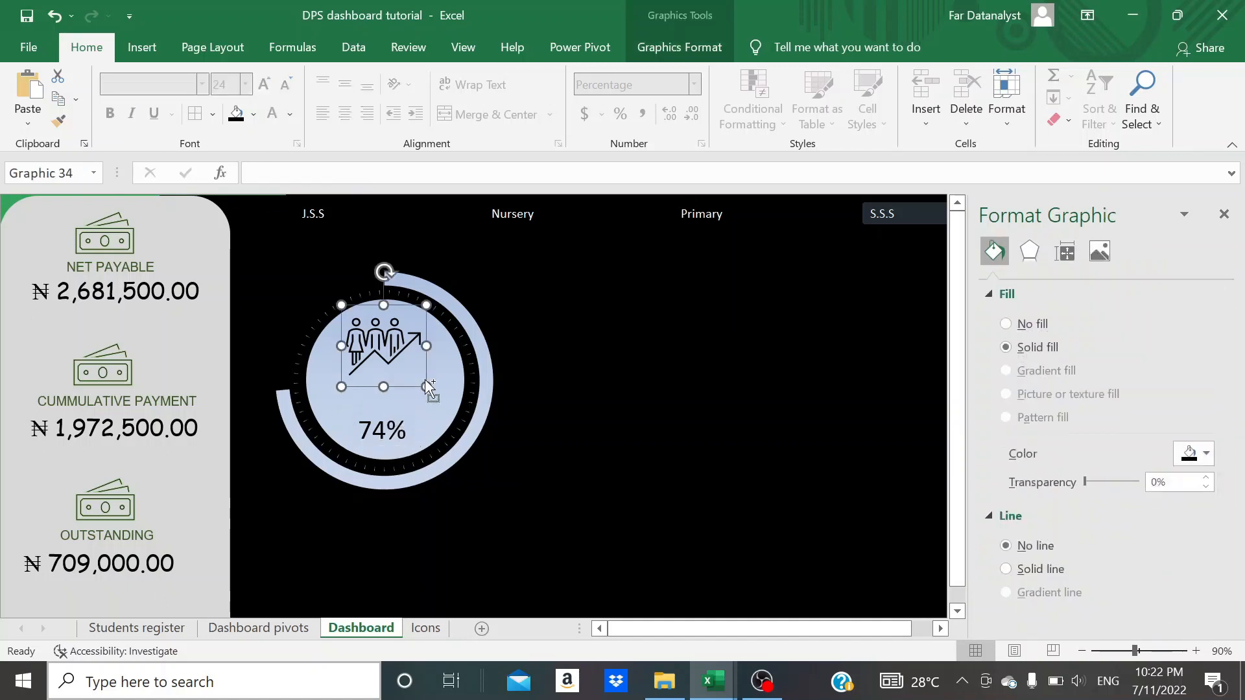
pyautogui.hotkey('ctrl', 'v')
pyautogui.moveTo(365, 324); pyautogui.dragTo(378, 393)
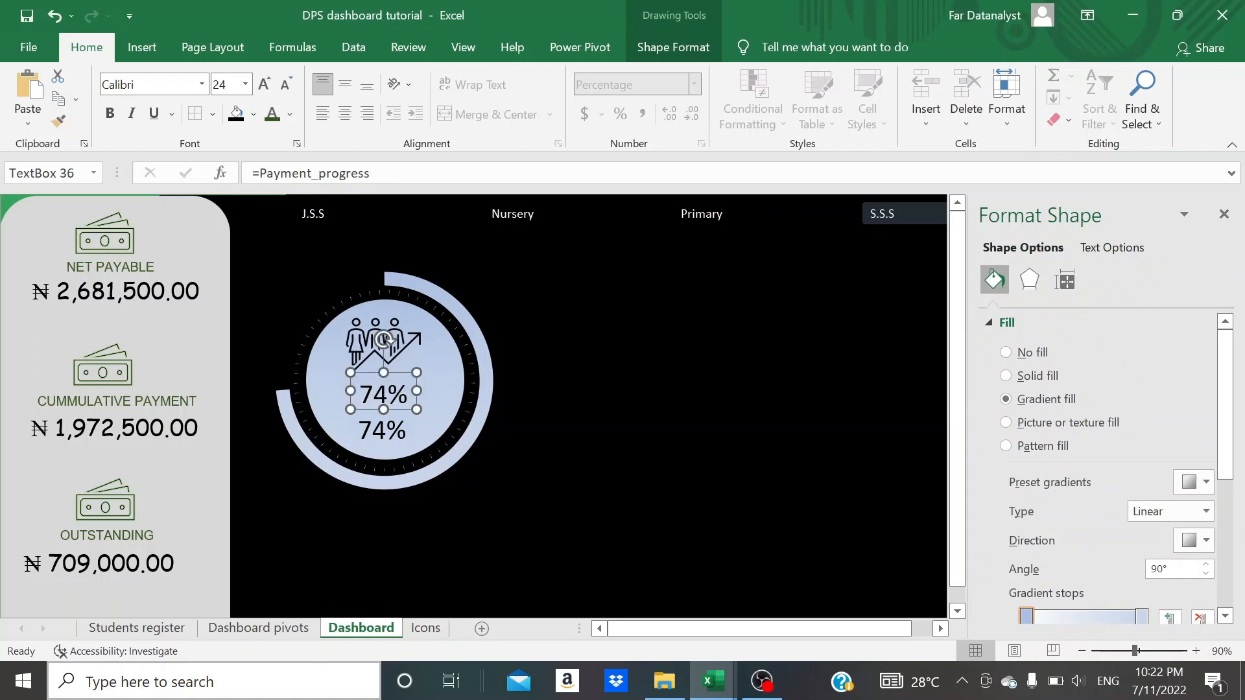
pyautogui.press('BackSpace')
pyautogui.press('BackSpace')
pyautogui.press('BackSpace')
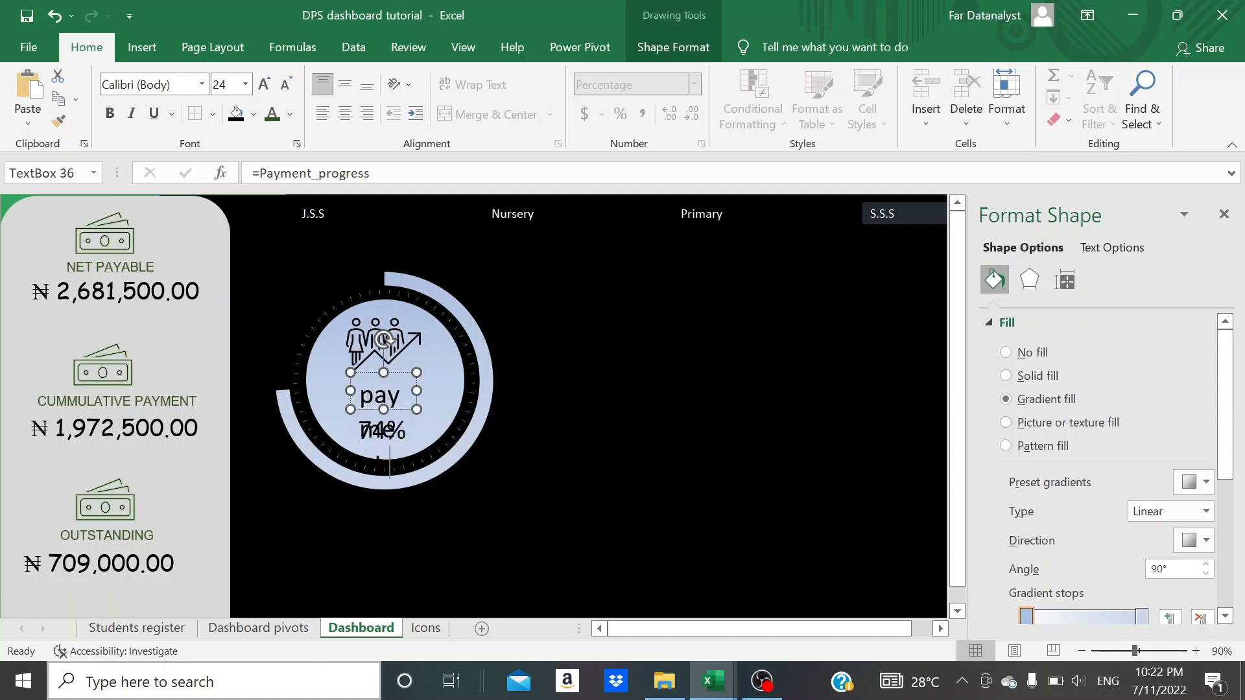
pyautogui.write('payment progress')
pyautogui.click(546, 496)
# - Reduce the payment progress label to size 12 and reshape its box so the text fits on one line above the percentage
pyautogui.click(386, 396)
pyautogui.click(285, 85)
pyautogui.click(285, 84)
pyautogui.click(285, 84)
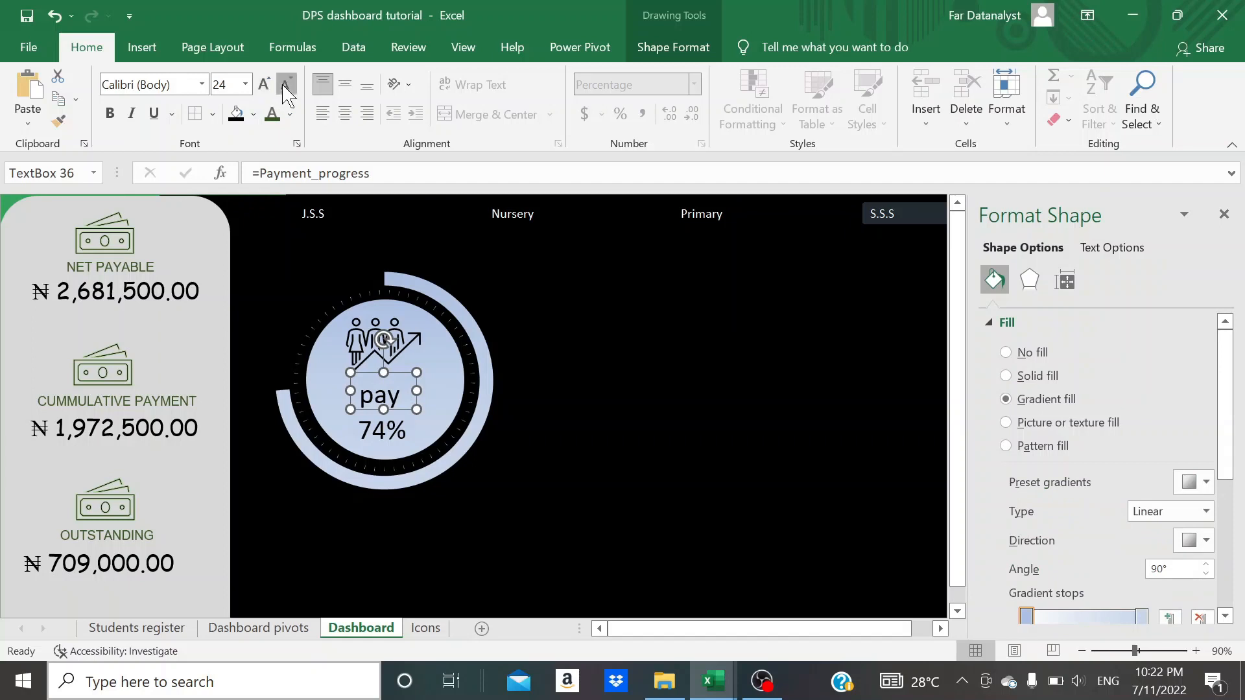
pyautogui.click(285, 85)
pyautogui.click(285, 84)
pyautogui.click(285, 91)
pyautogui.moveTo(417, 391); pyautogui.dragTo(376, 388)
# - Capitalise the label's first letter so it reads "Payment progress", and deselect it
pyautogui.click(341, 400)
pyautogui.press('BackSpace')
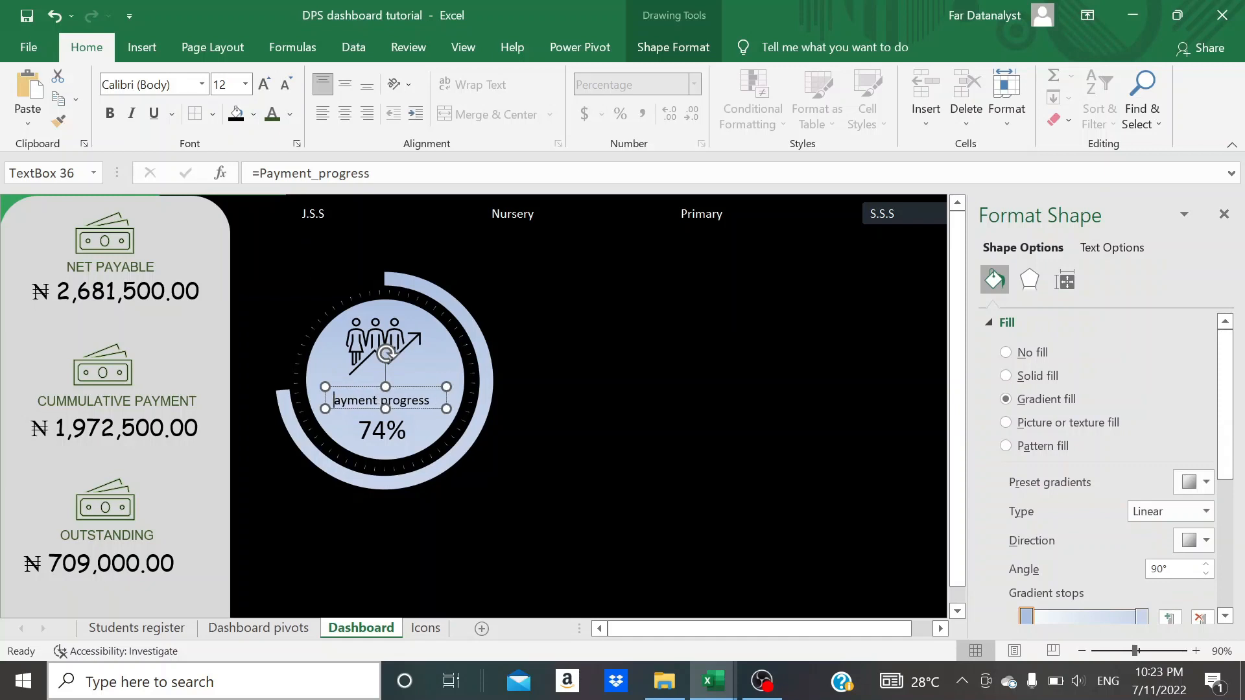
pyautogui.write('P')
pyautogui.click(517, 481)
pyautogui.click(605, 456)
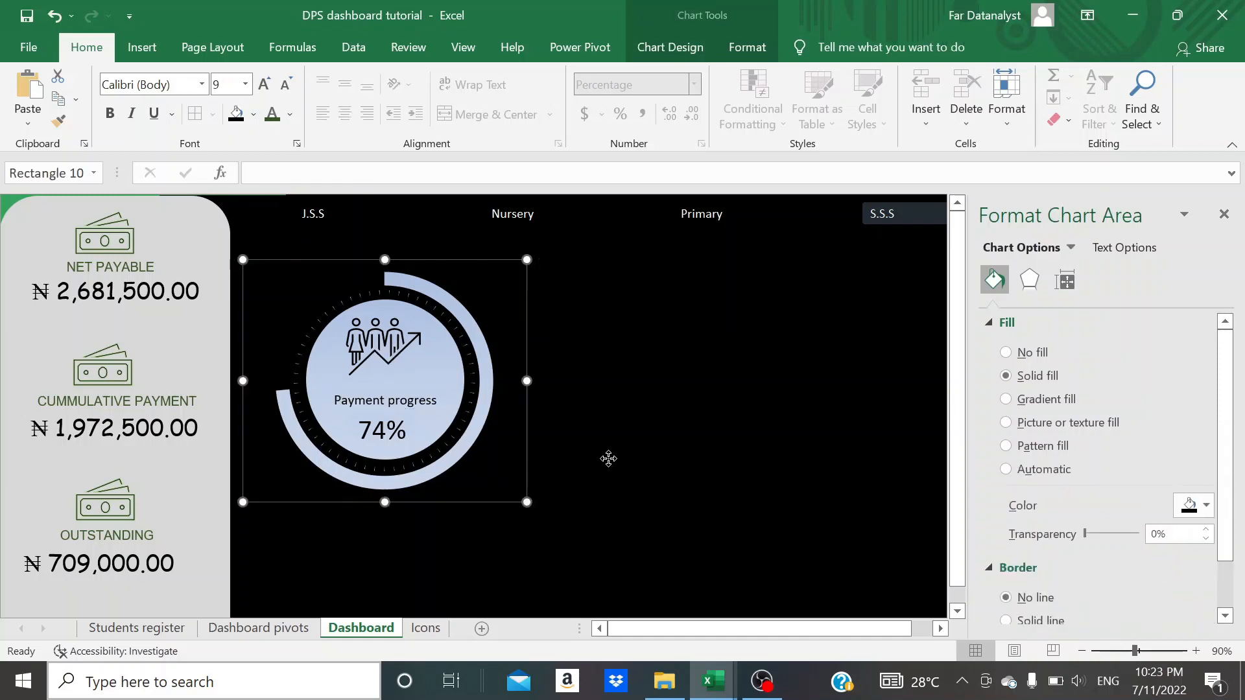
# - Change the font of the percentage text box in the circle to Bahnschrift
pyautogui.click(389, 439)
pyautogui.click(147, 86)
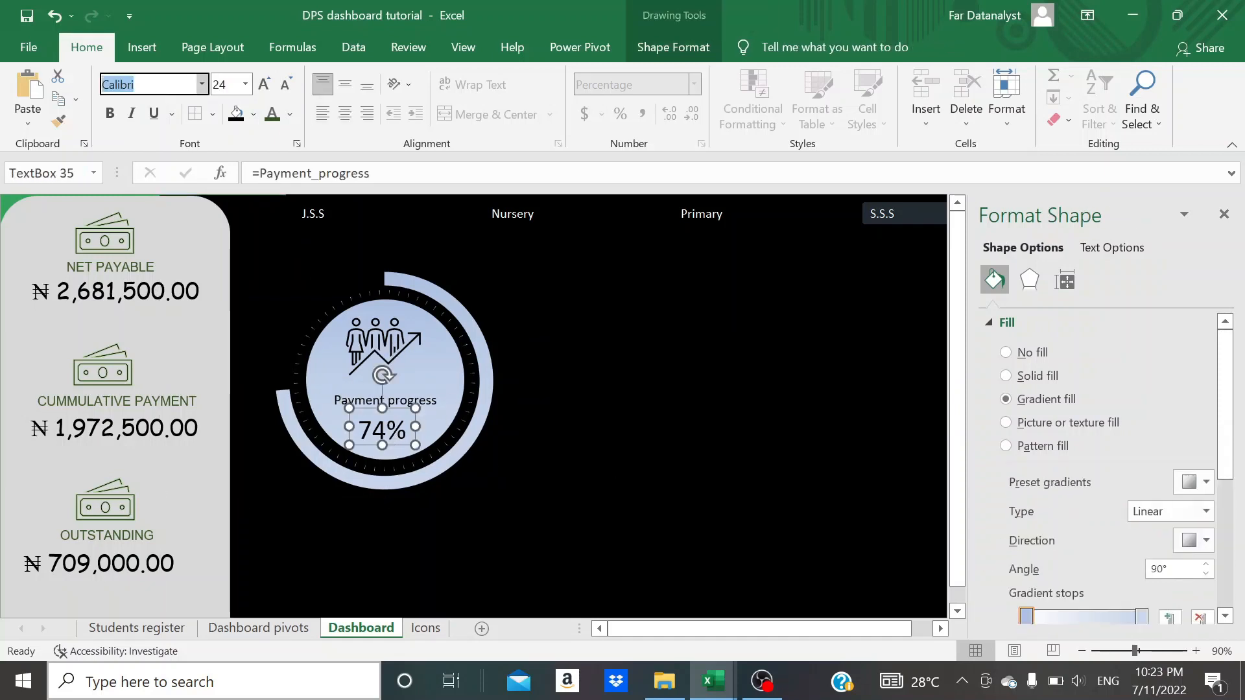
pyautogui.write('Bahnschrift')
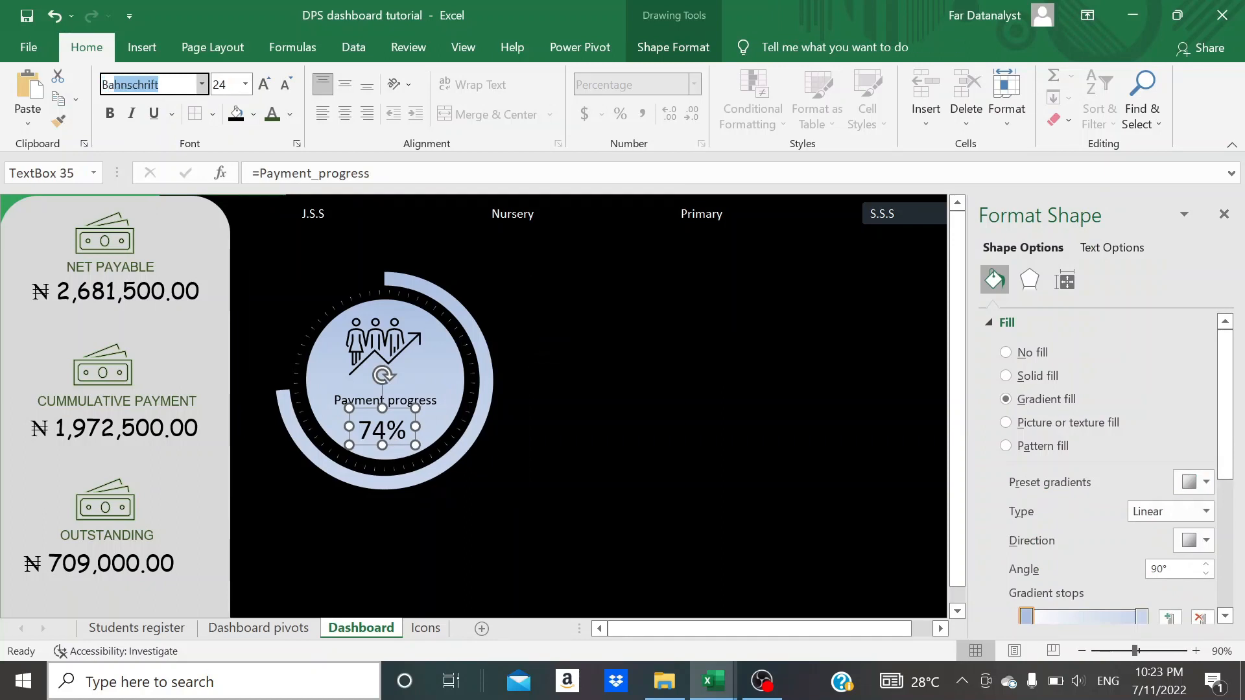
pyautogui.press('Right')
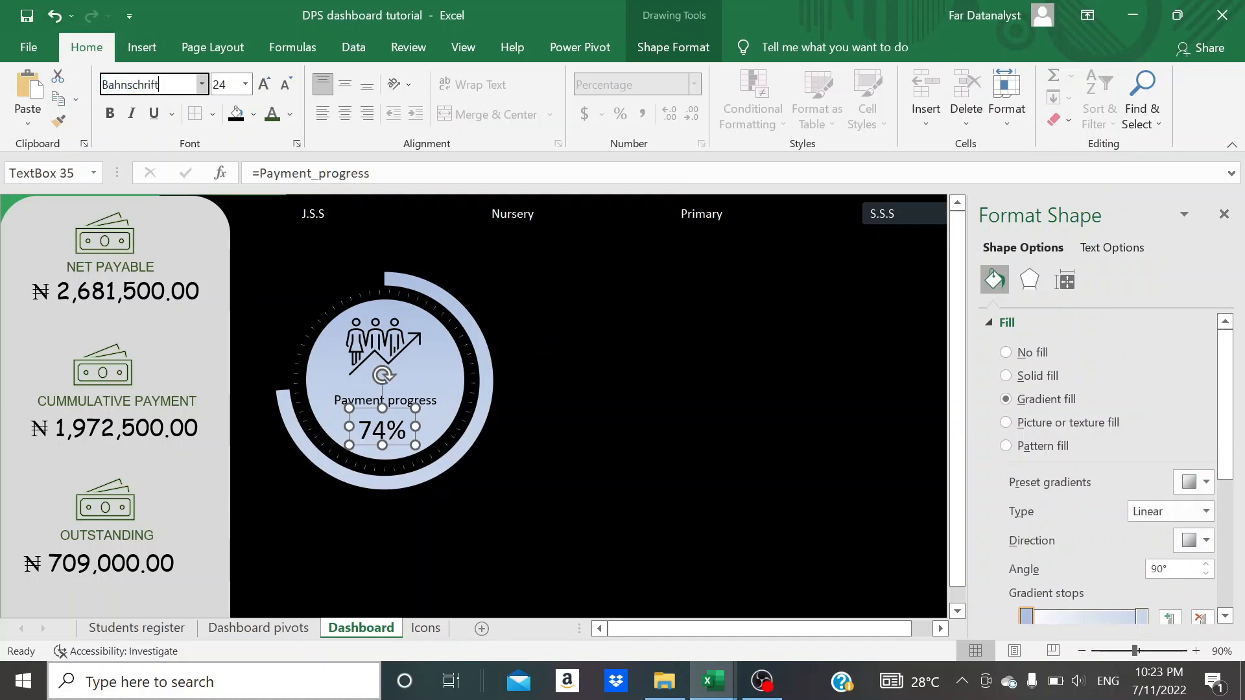
pyautogui.press('Return')
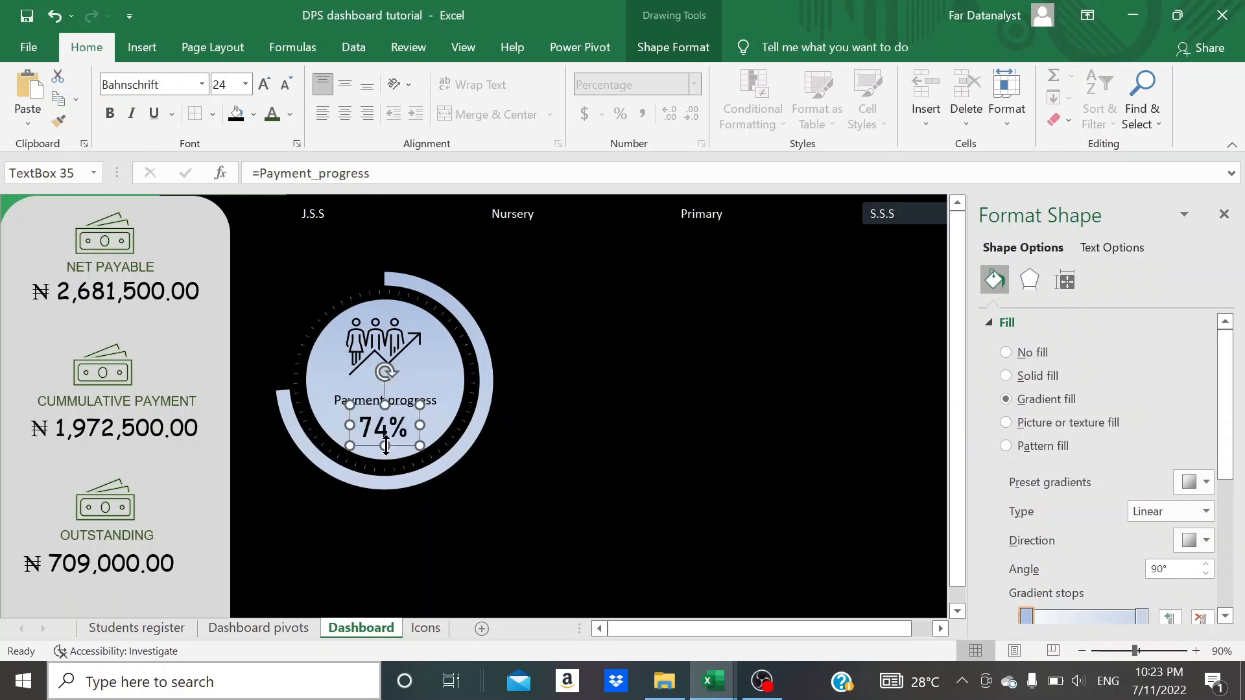
# - Nudge the "Payment progress" label slightly upwards so it sits clear of the percentage in the circle
pyautogui.click(381, 398)
pyautogui.moveTo(373, 398); pyautogui.dragTo(372, 395)
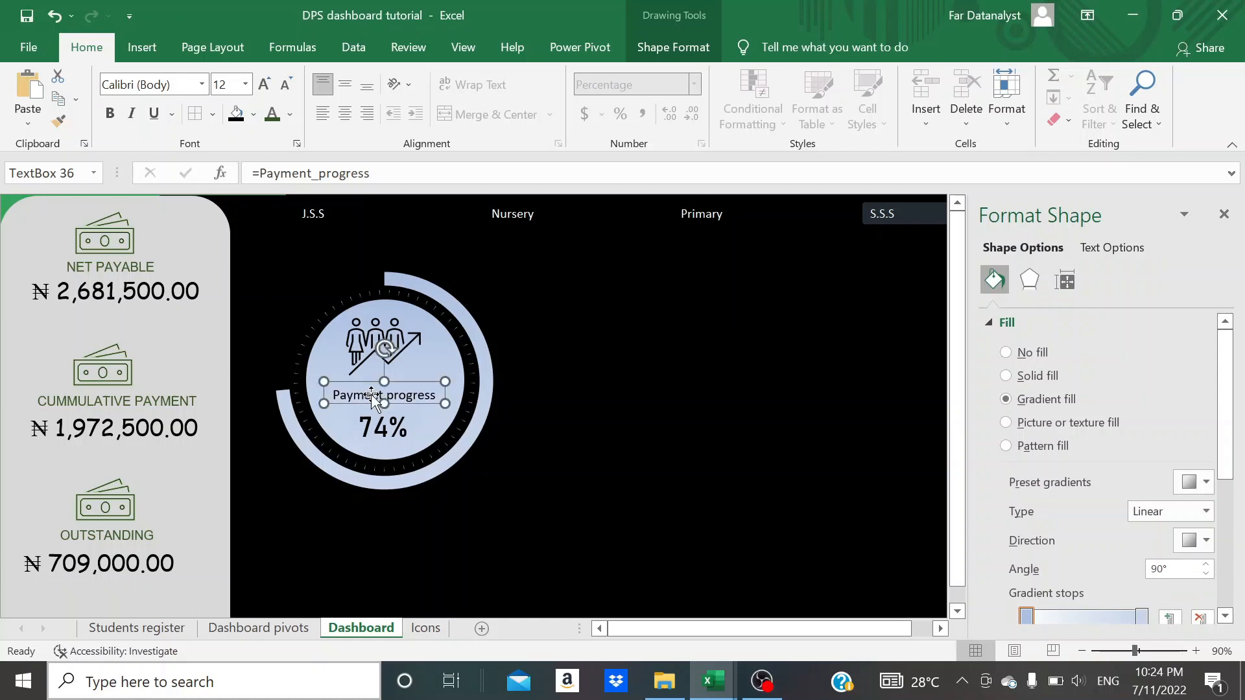
pyautogui.click(523, 421)
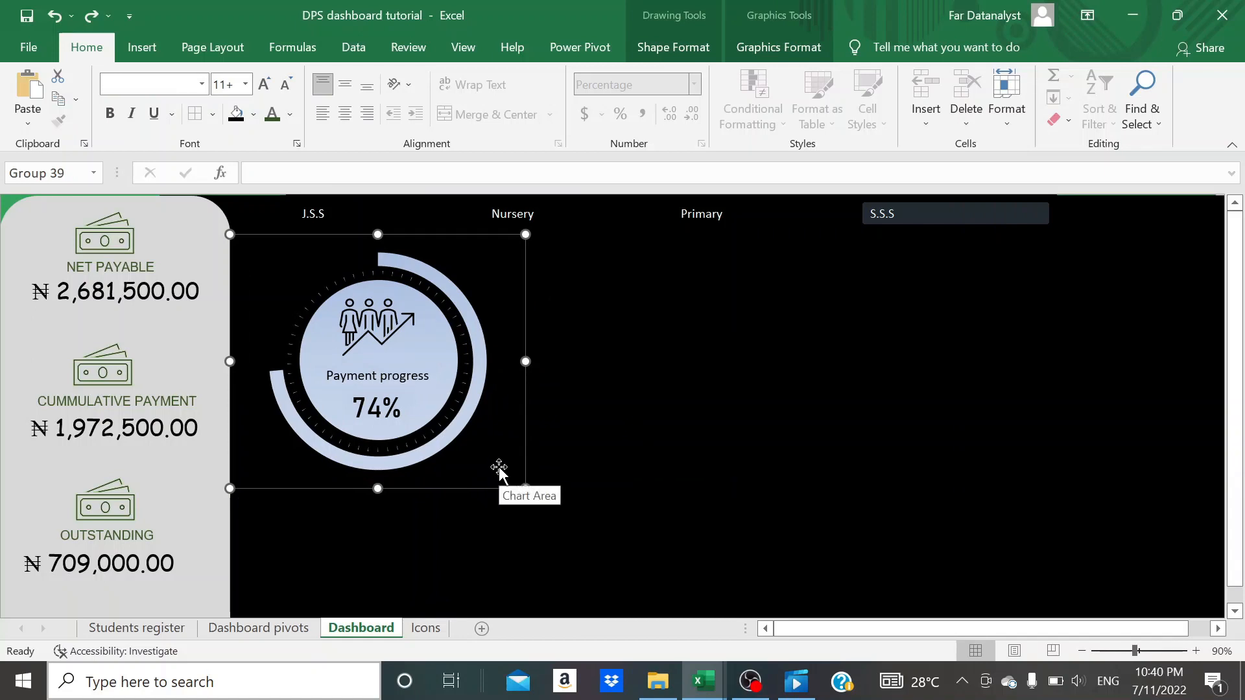
# - Paste a copy of the grouped payment progress doughnut onto the dashboard, and undo the separate move of the copy's chart
pyautogui.click(657, 326)
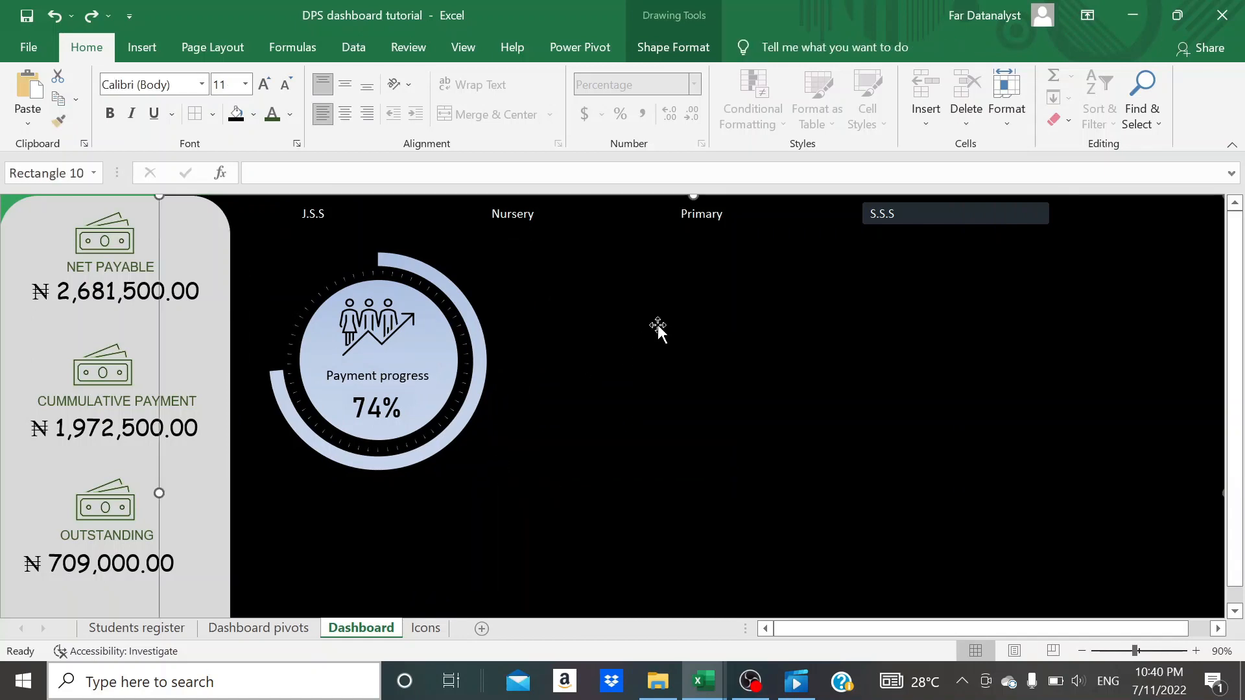
pyautogui.hotkey('ctrl', 'v')
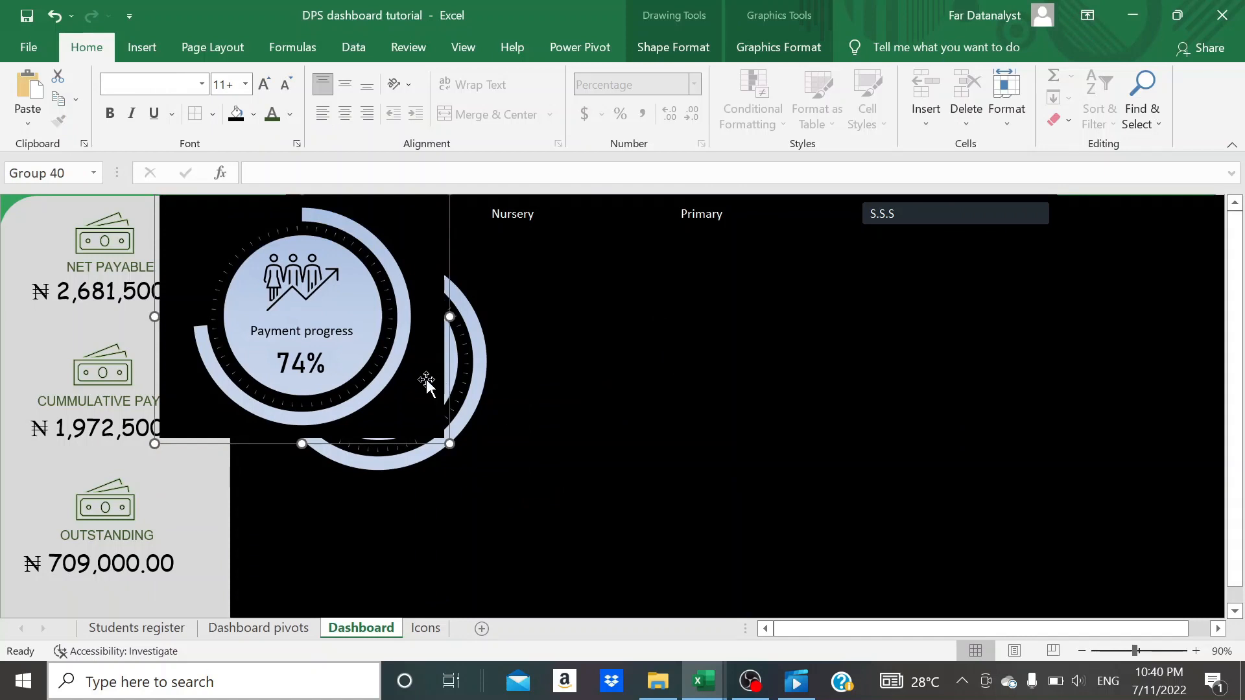
pyautogui.moveTo(424, 386); pyautogui.dragTo(551, 417)
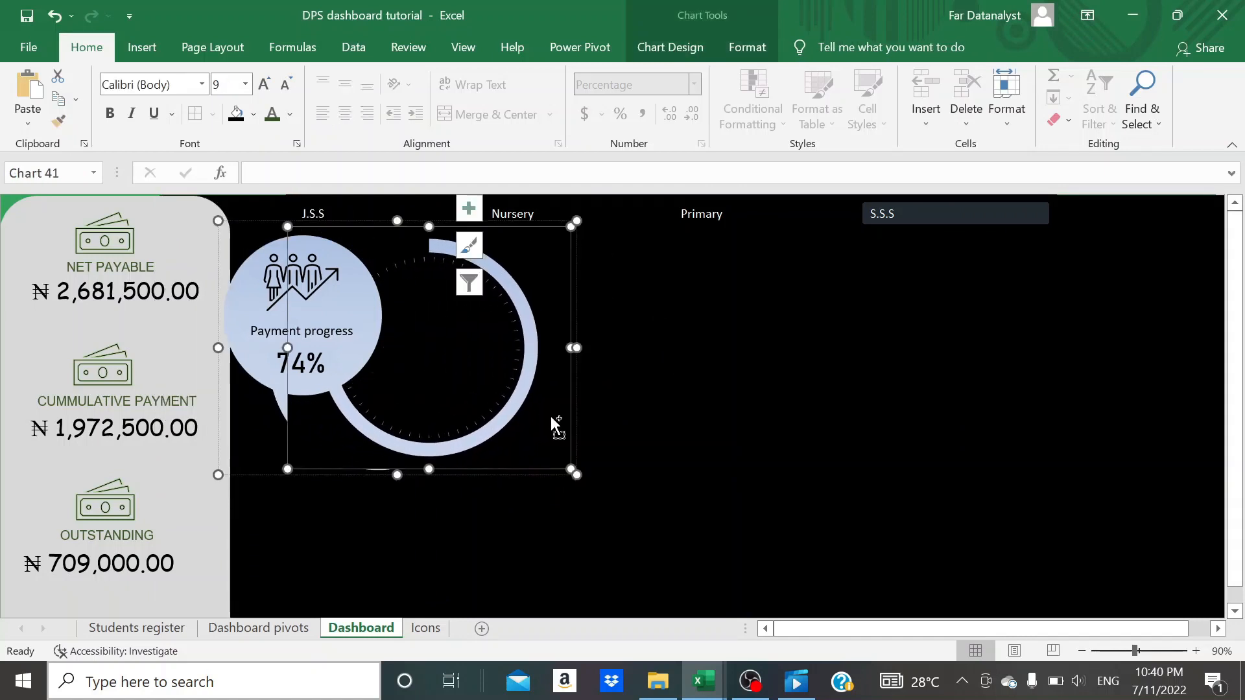
pyautogui.hotkey('ctrl', 'z')
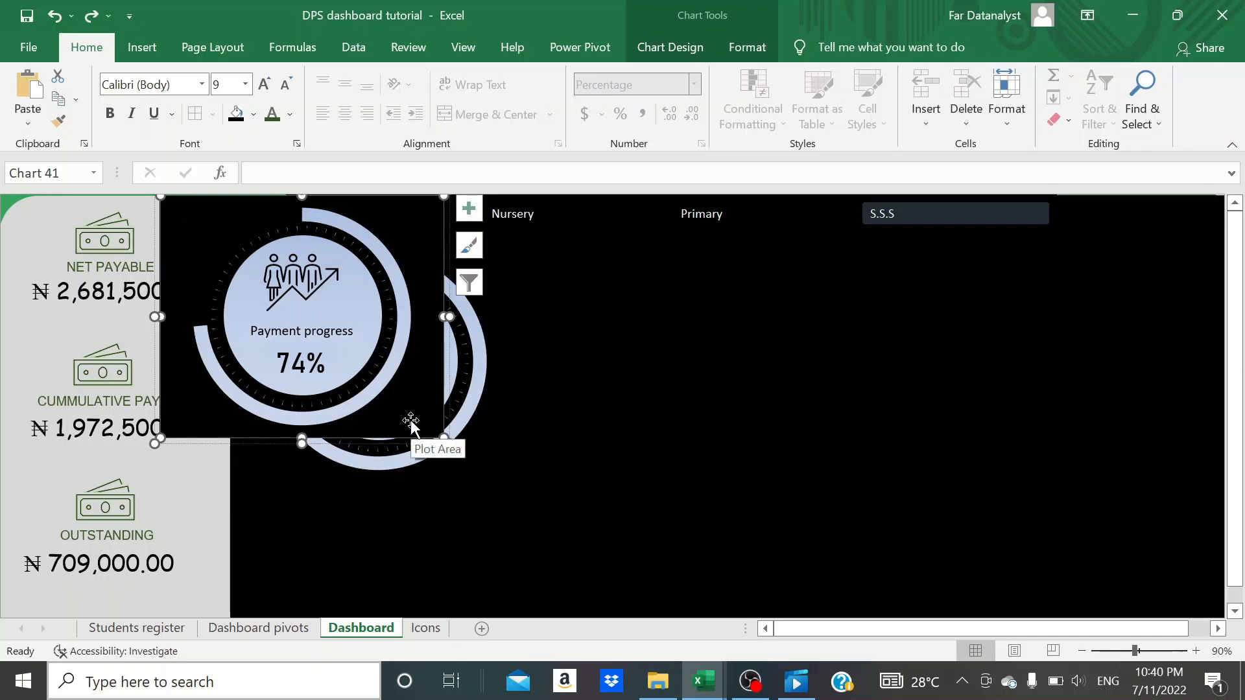
# - Move the whole copied doughnut group to the right of the original, roughly level with it, and deselect it
pyautogui.click(542, 439)
pyautogui.click(384, 414)
pyautogui.press('Right')
pyautogui.press('Right')
pyautogui.press('Right')
pyautogui.press('Right')
pyautogui.press('Right')
pyautogui.press('Right')
pyautogui.press('Right')
pyautogui.press('Right')
pyautogui.press('Right')
pyautogui.press('Right')
pyautogui.press('Right')
pyautogui.press('Right')
pyautogui.press('Right')
pyautogui.press('Right')
pyautogui.press('Right')
pyautogui.press('Right')
pyautogui.press('Right')
pyautogui.press('Right')
pyautogui.press('Right')
pyautogui.press('Right')
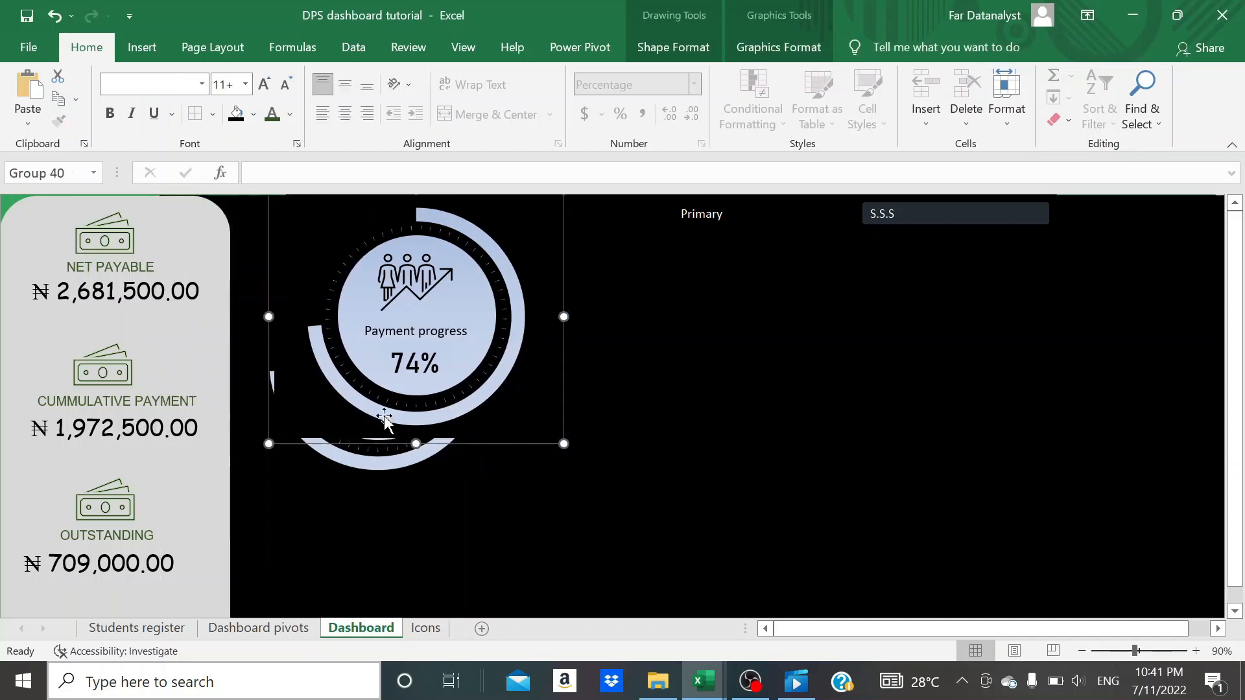
pyautogui.press('Down')
pyautogui.press('Down')
pyautogui.press('Down')
pyautogui.press('Down')
pyautogui.press('Down')
pyautogui.press('Down')
pyautogui.press('Up')
pyautogui.press('Up')
pyautogui.press('Up')
pyautogui.press('Up')
pyautogui.press('Up')
pyautogui.press('Up')
pyautogui.press('Up')
pyautogui.press('Up')
pyautogui.press('Up')
pyautogui.press('Up')
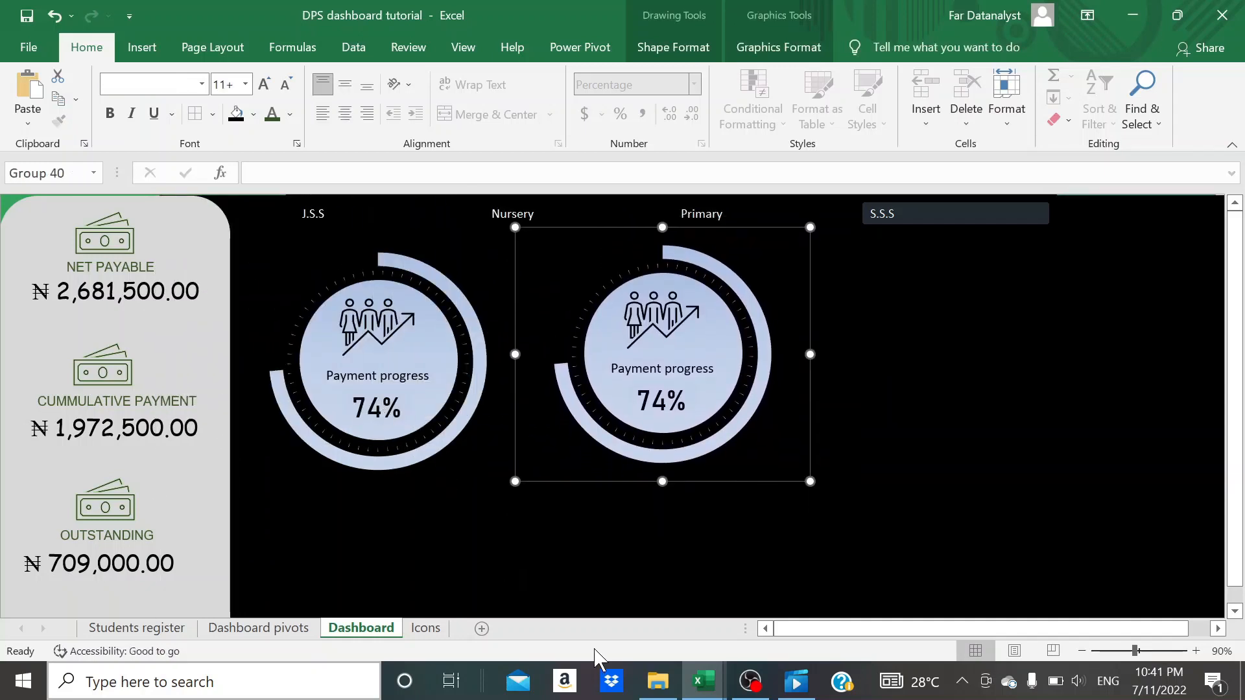
pyautogui.click(828, 482)
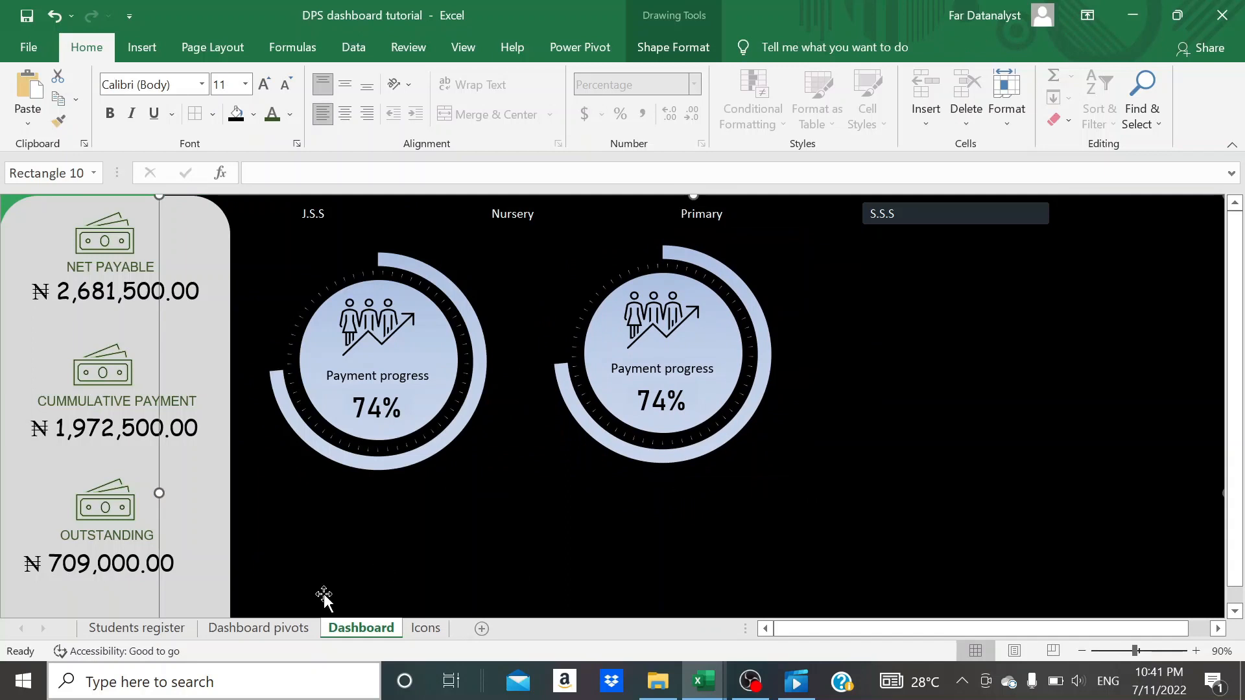
# - On the Dashboard pivots sheet, copy the Count of NAME pivot table from G4:G5 and paste it at M4
pyautogui.click(286, 628)
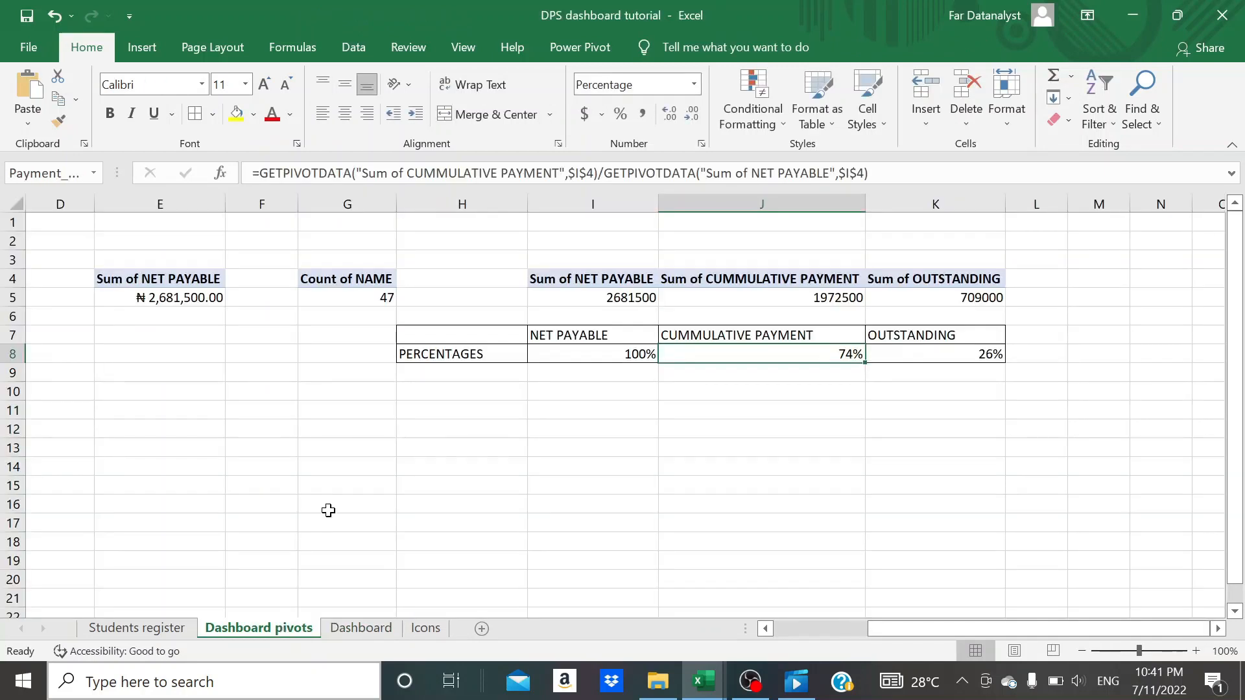
pyautogui.hscroll(5, 336, 496)
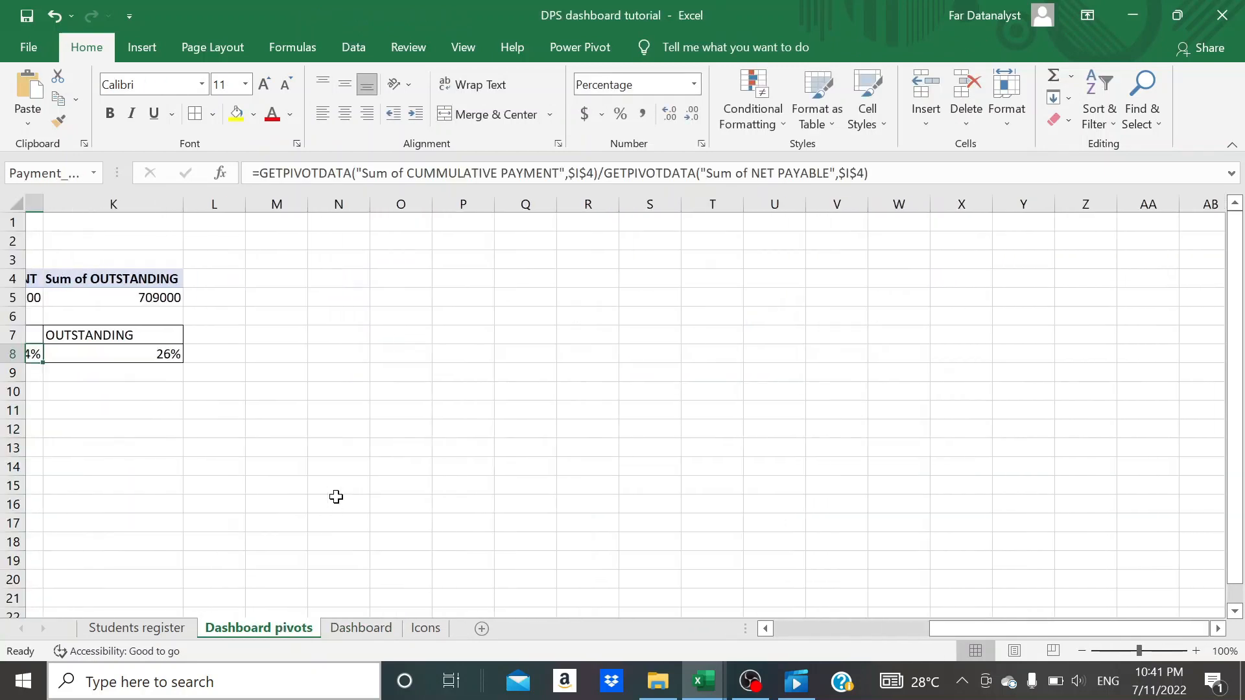
pyautogui.hscroll(-6, 197, 325)
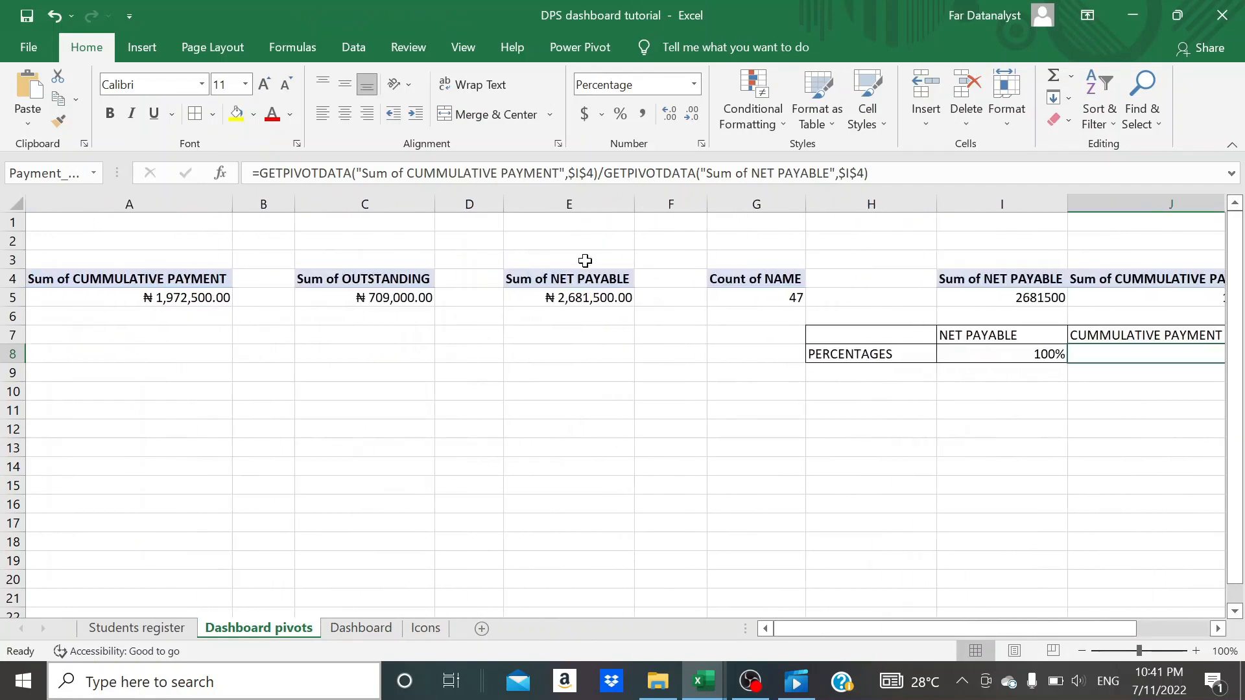
pyautogui.click(777, 278)
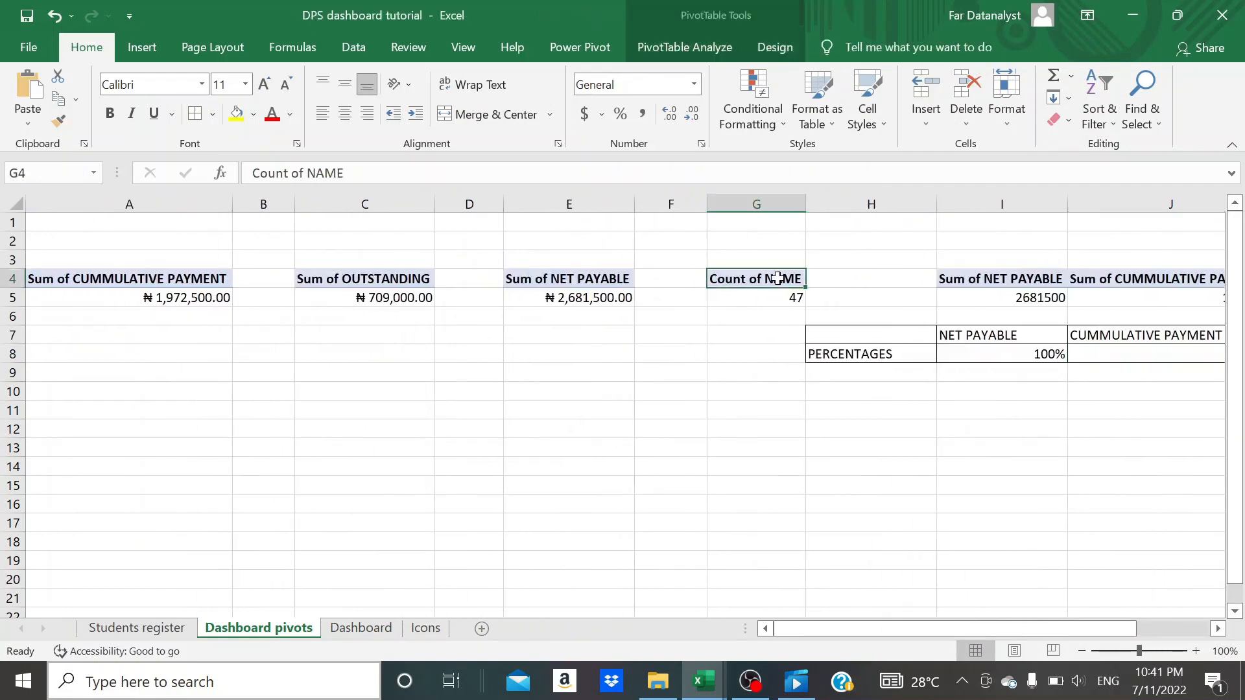
pyautogui.moveTo(778, 278); pyautogui.dragTo(777, 297)
pyautogui.hotkey('ctrl', 'c')
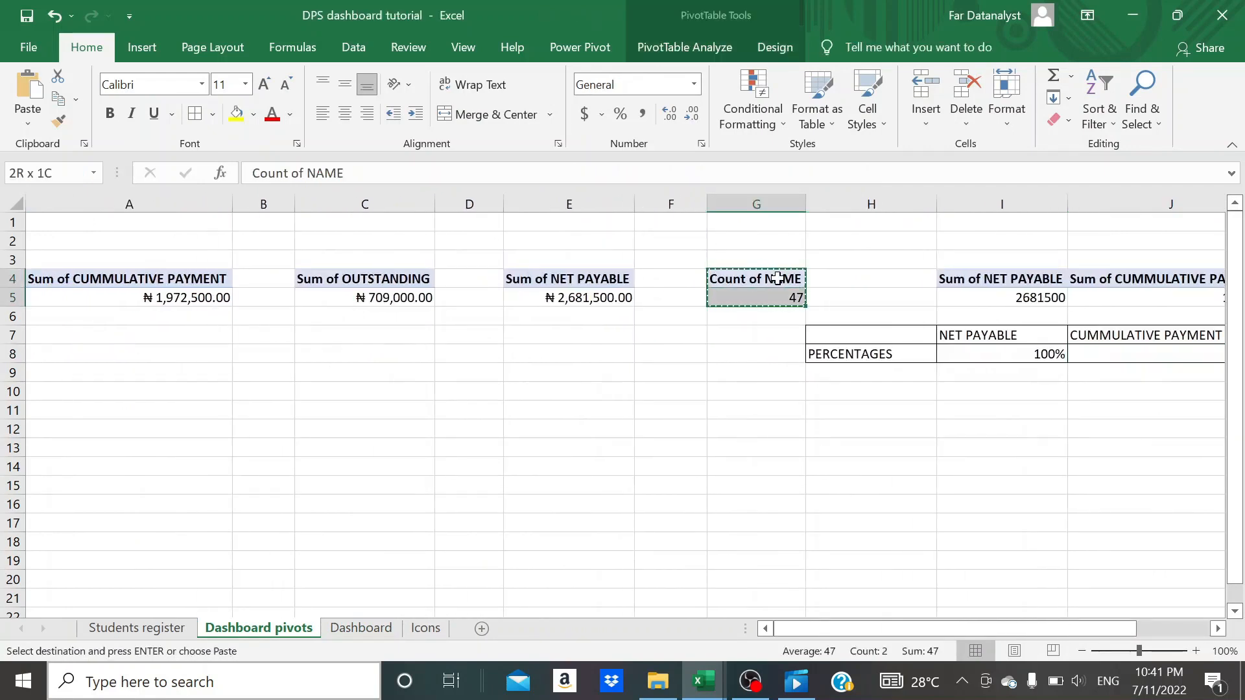
pyautogui.hscroll(4, 777, 278)
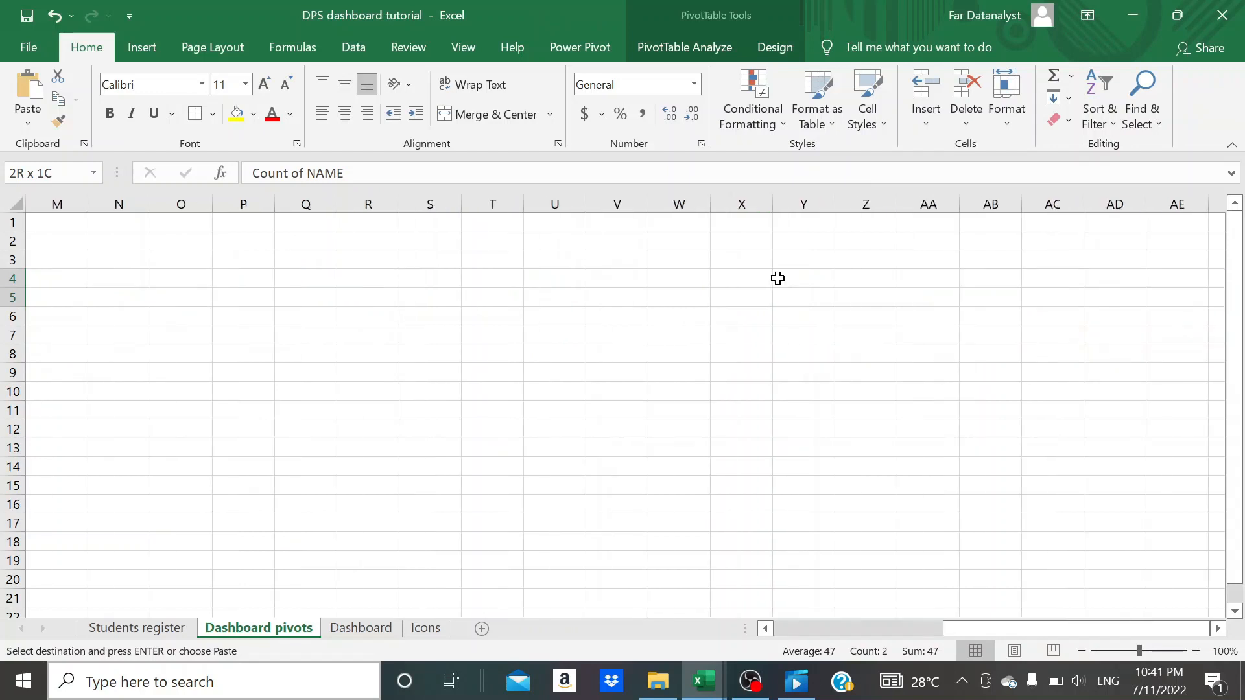
pyautogui.hscroll(-3, 778, 278)
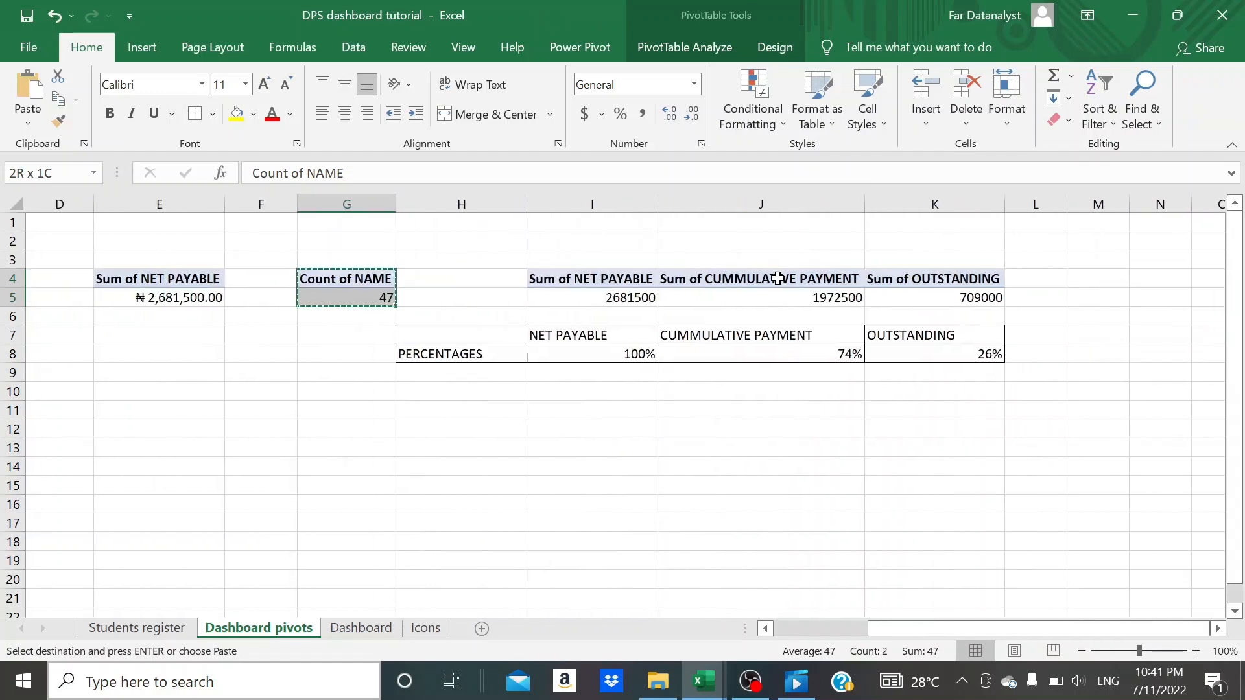
pyautogui.click(1095, 281)
pyautogui.hotkey('ctrl', 'v')
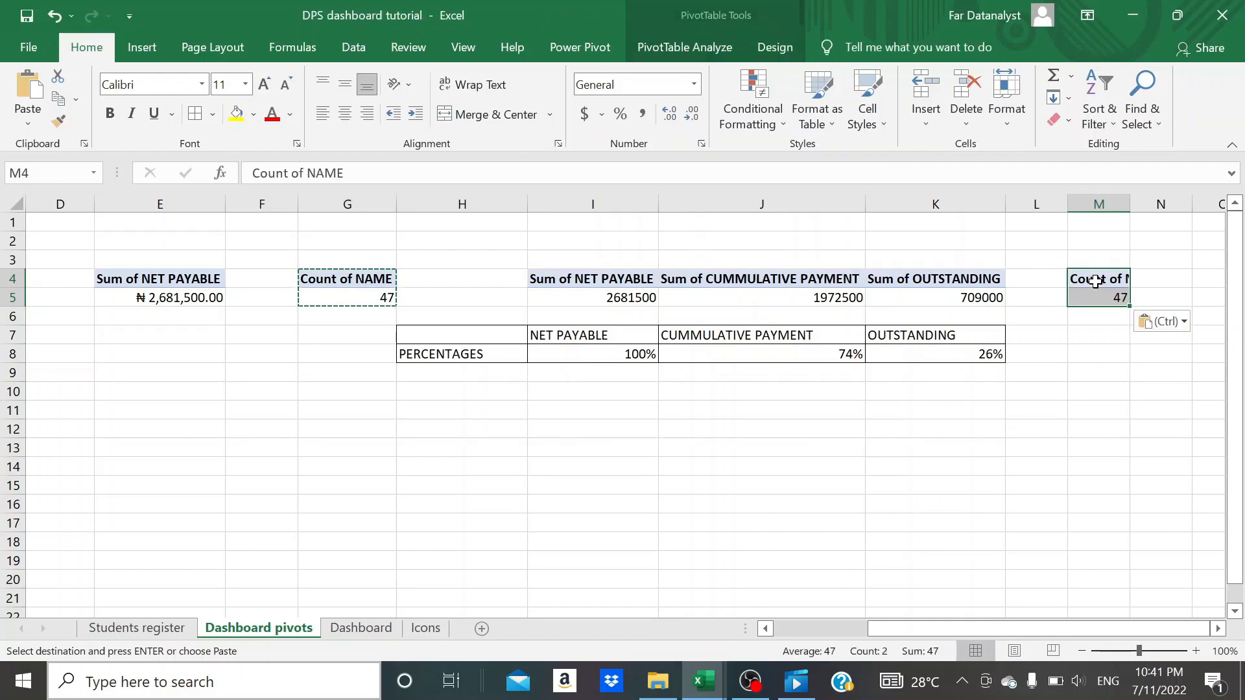
pyautogui.press('Escape')
# - Show the field list for the pivot table at M4 and autofit the width of column M
pyautogui.hscroll(3, 1095, 281)
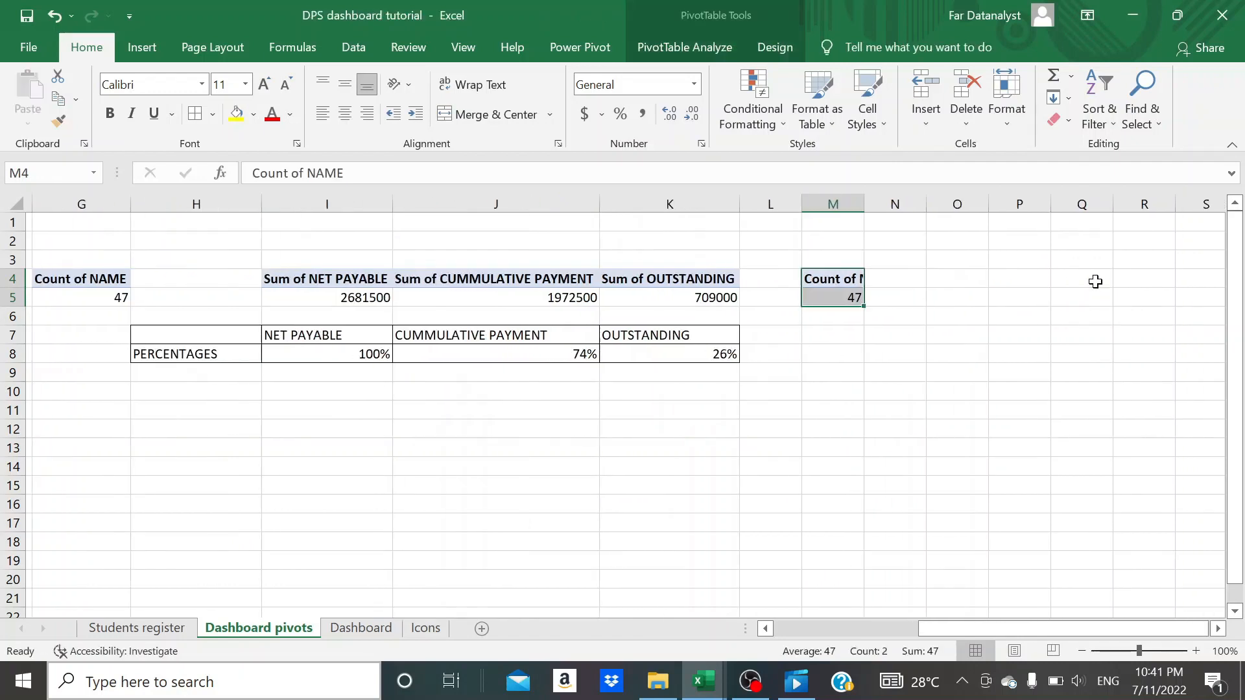
pyautogui.click(841, 285)
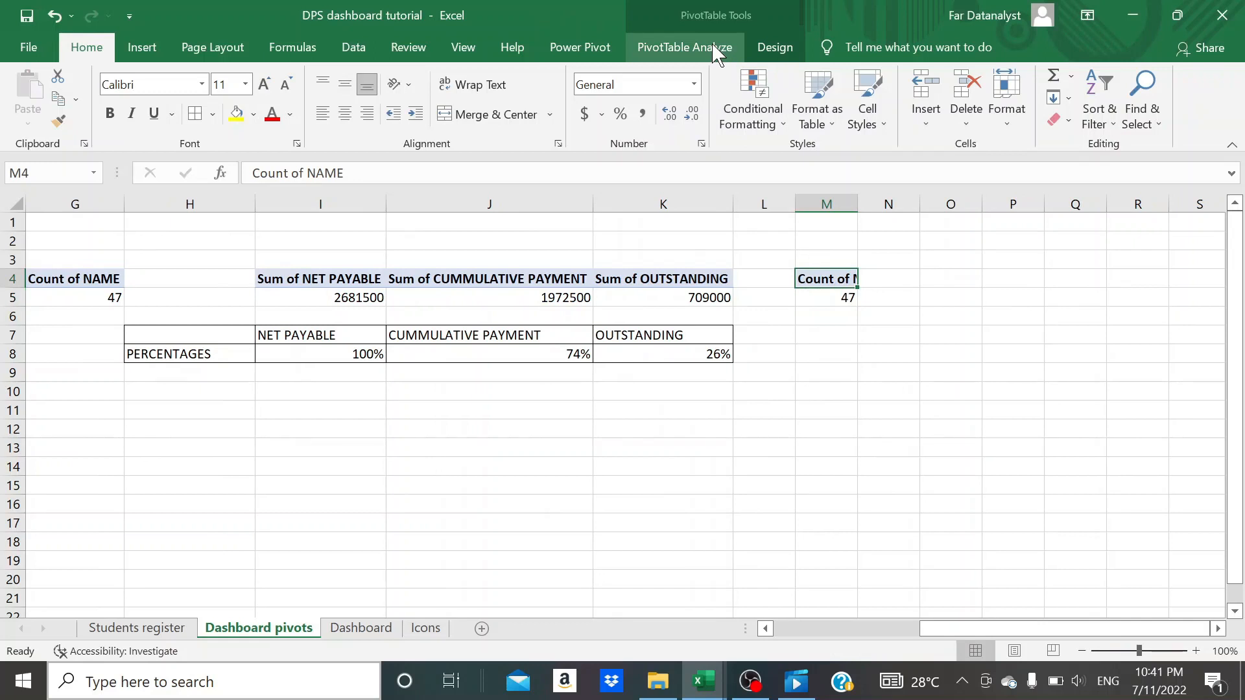
pyautogui.click(716, 52)
pyautogui.click(1156, 77)
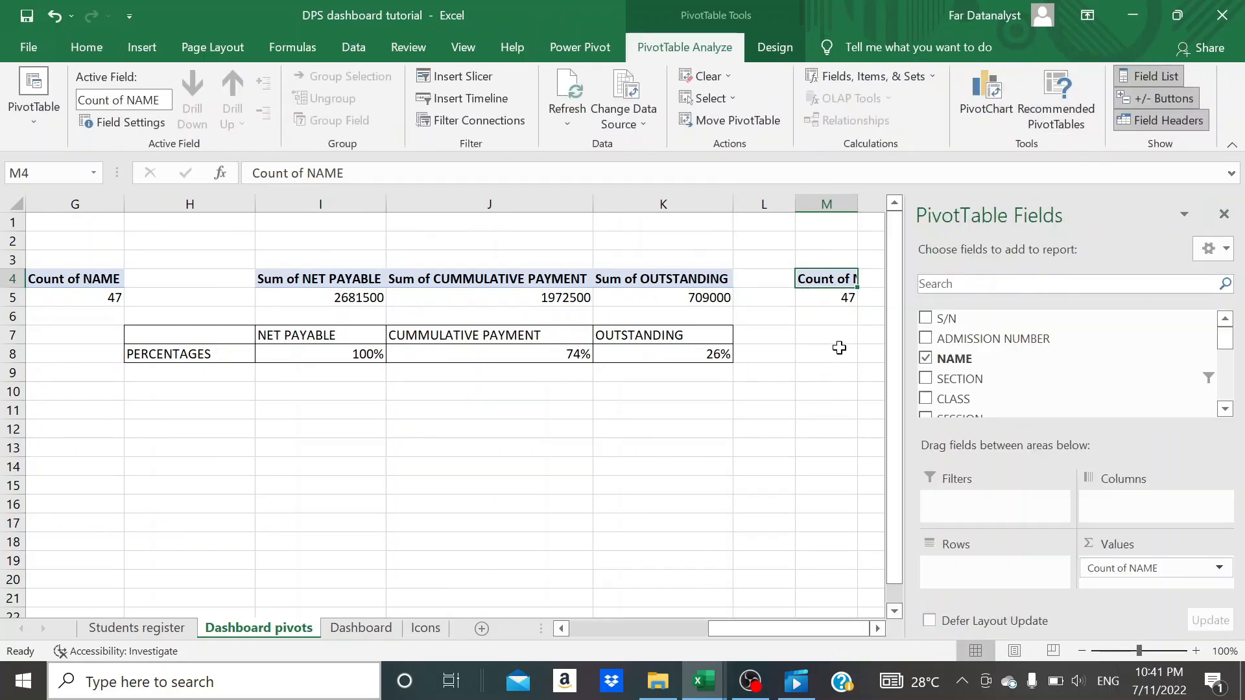
pyautogui.hscroll(3, 839, 348)
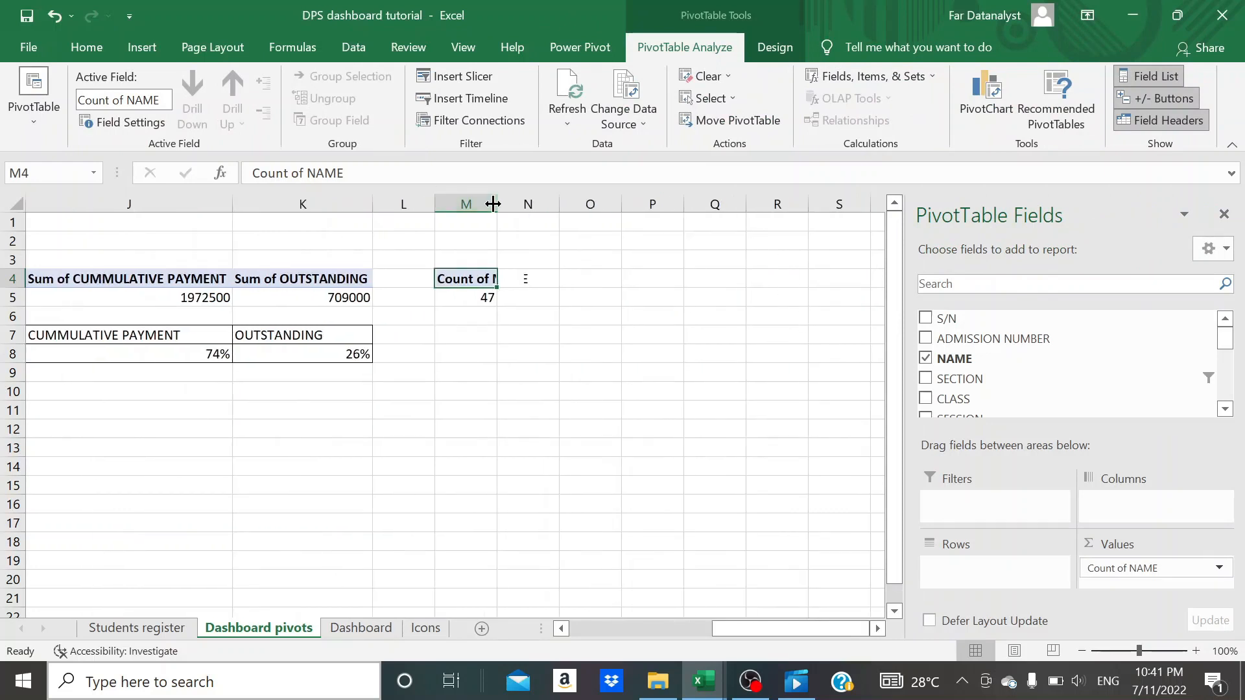
pyautogui.doubleClick(497, 202)
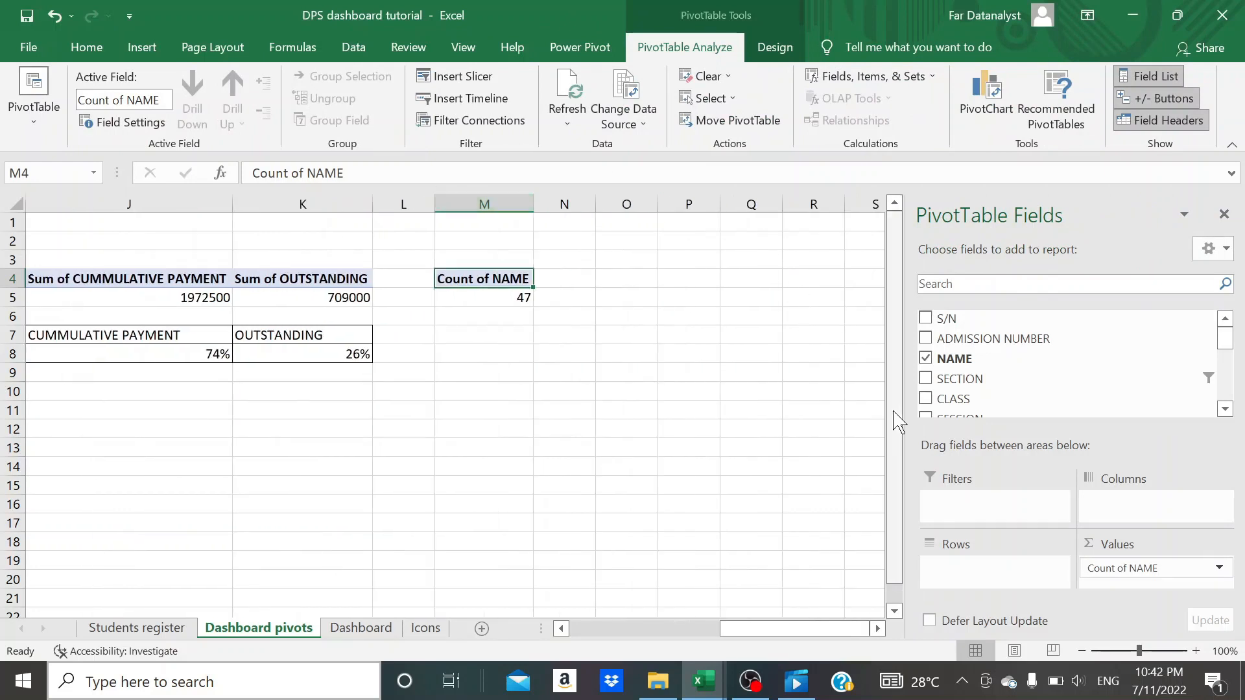
# - Replace Count of NAME with Count of PAYMENT STATUS as the value field of the pivot table at M4
pyautogui.scroll(-1, 1017, 356)
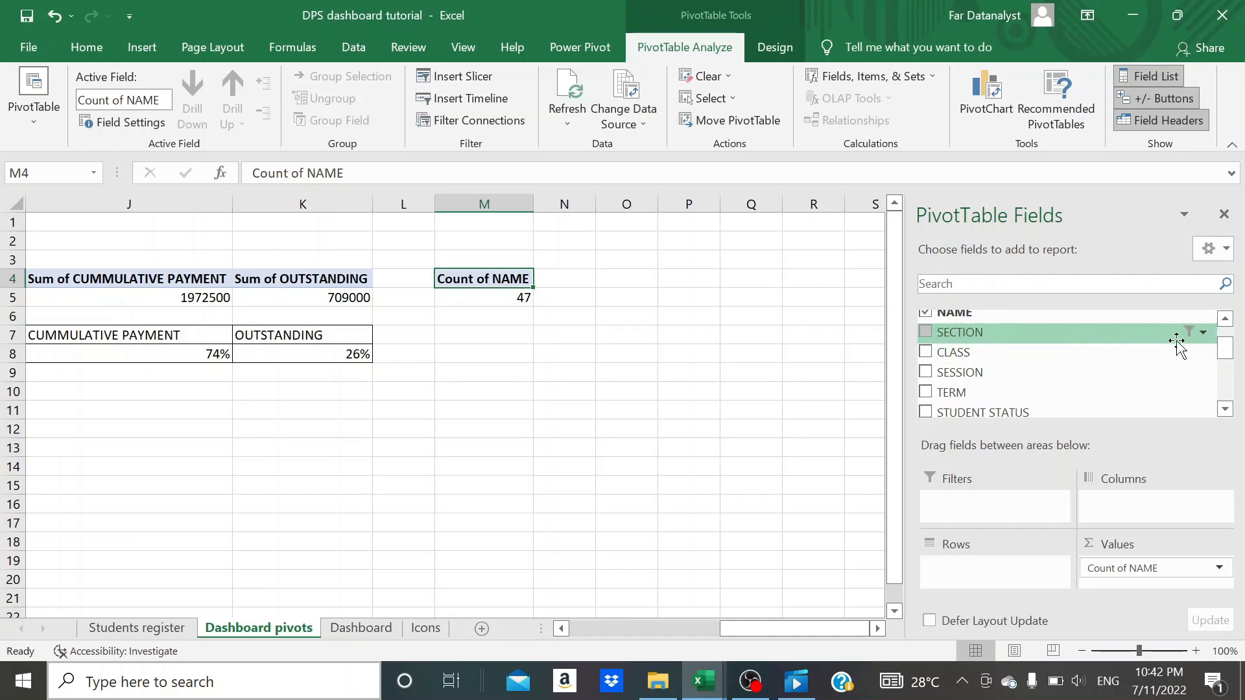
pyautogui.scroll(-1, 1227, 366)
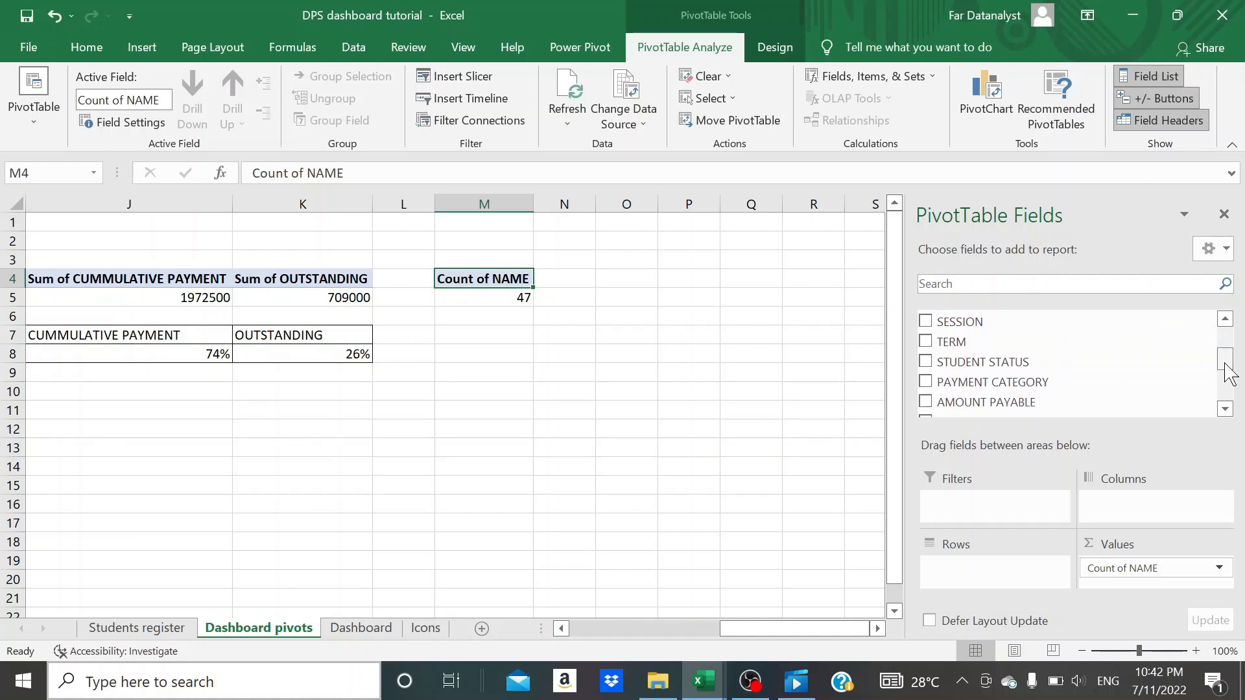
pyautogui.scroll(-1, 1071, 367)
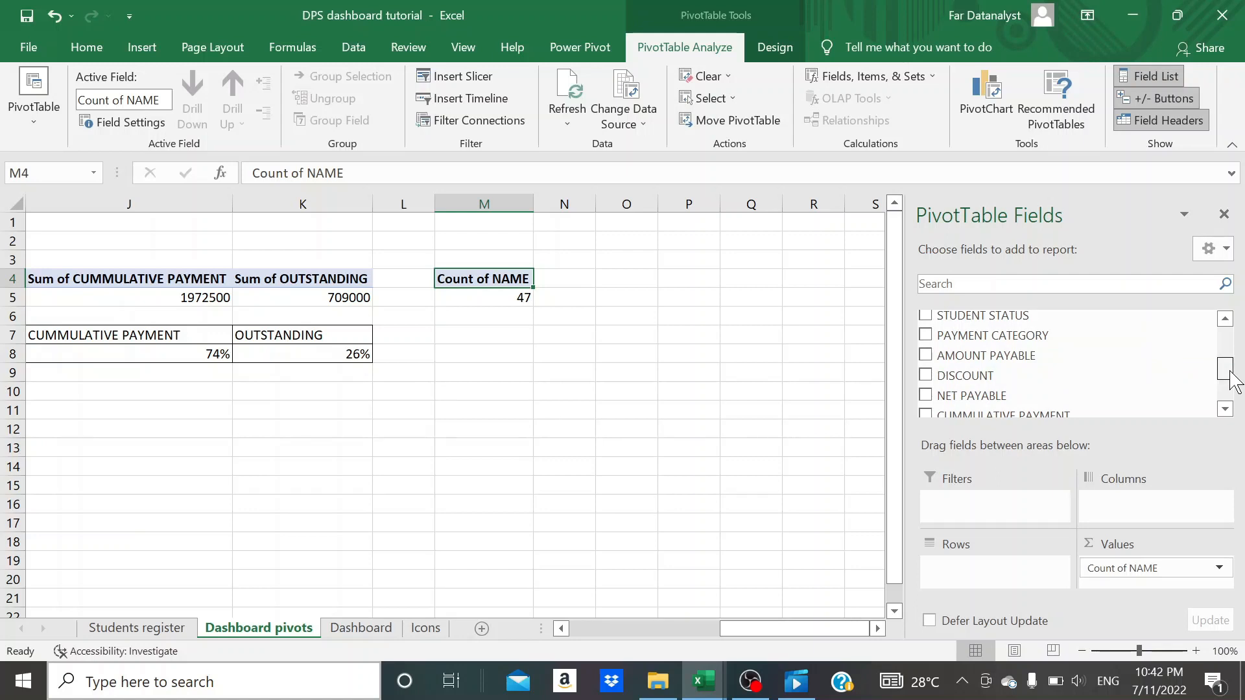
pyautogui.moveTo(1229, 376)
pyautogui.mouseDown()
pyautogui.moveTo(1226, 397)
pyautogui.moveTo(1225, 358)
pyautogui.mouseUp()
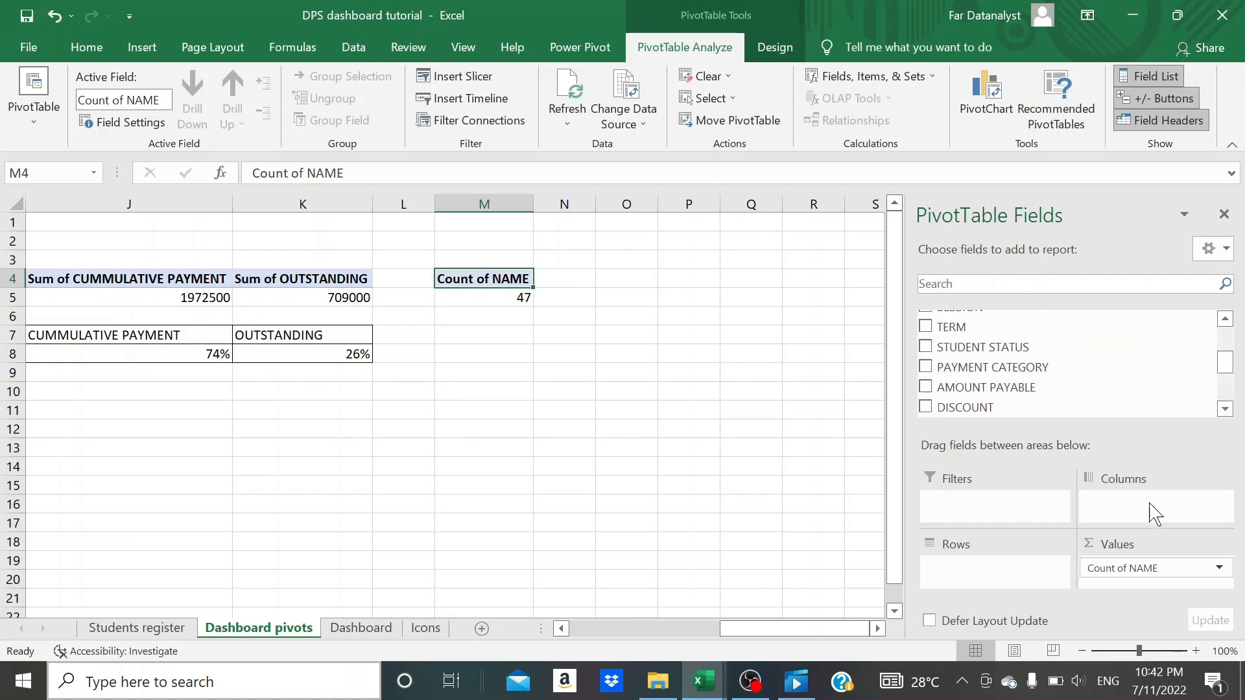
pyautogui.moveTo(1120, 568); pyautogui.dragTo(827, 557)
pyautogui.scroll(-5, 1230, 369)
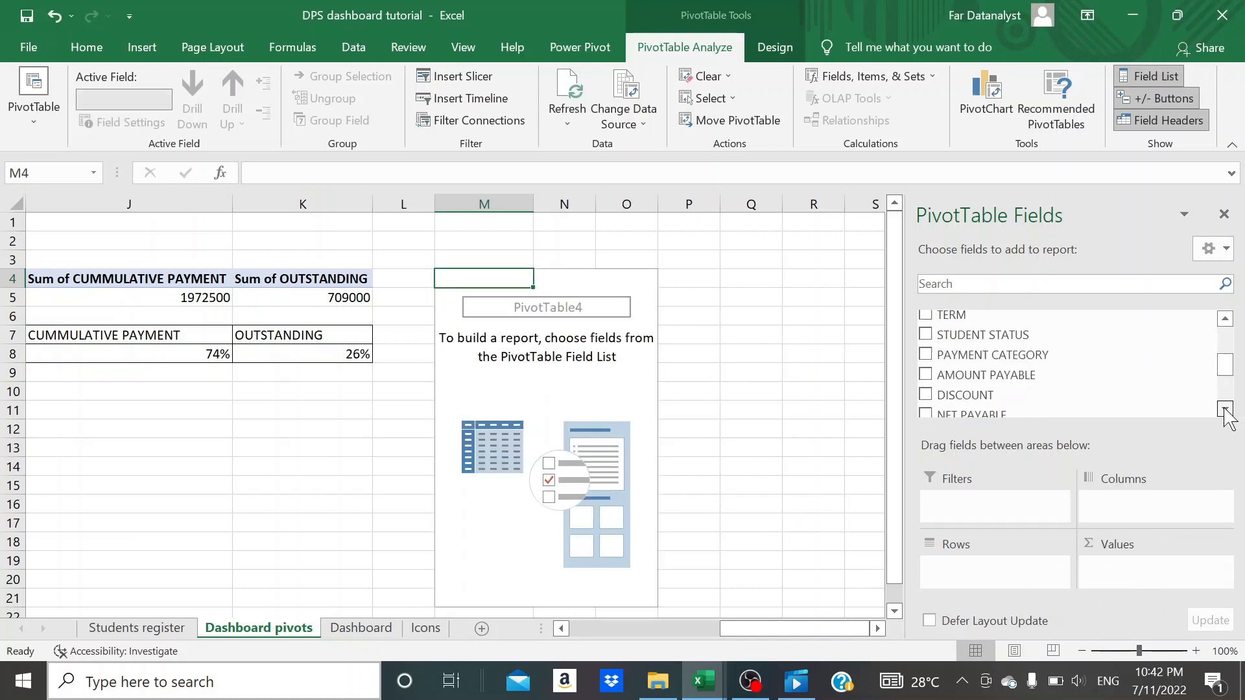
pyautogui.moveTo(1001, 374); pyautogui.dragTo(1131, 570)
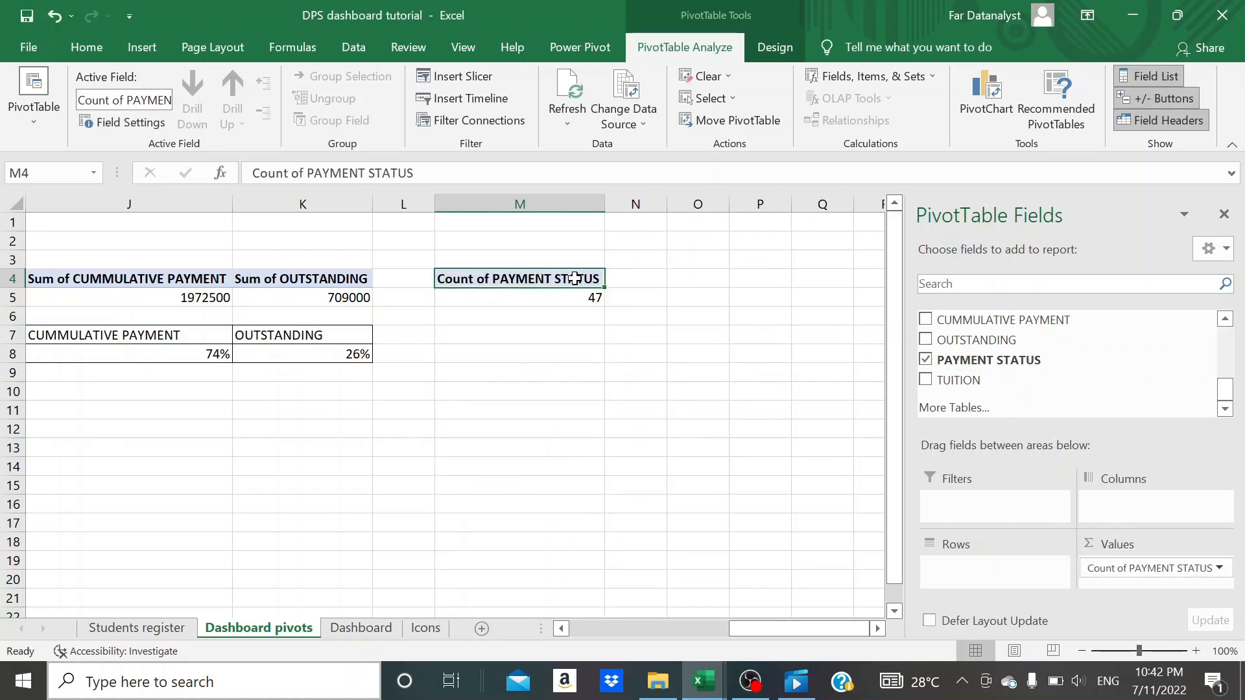
# - Add PAYMENT STATUS as the row field of the same pivot table and review the count for each payment status
pyautogui.scroll(2, 990, 364)
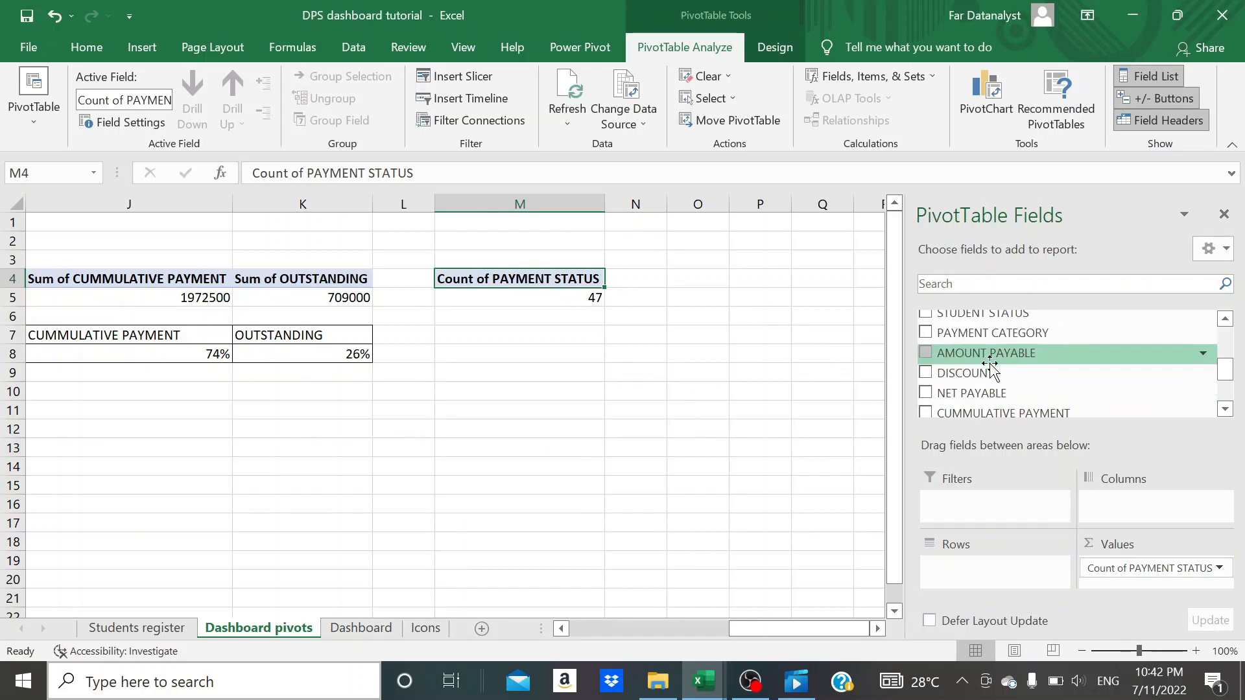
pyautogui.scroll(-2, 990, 367)
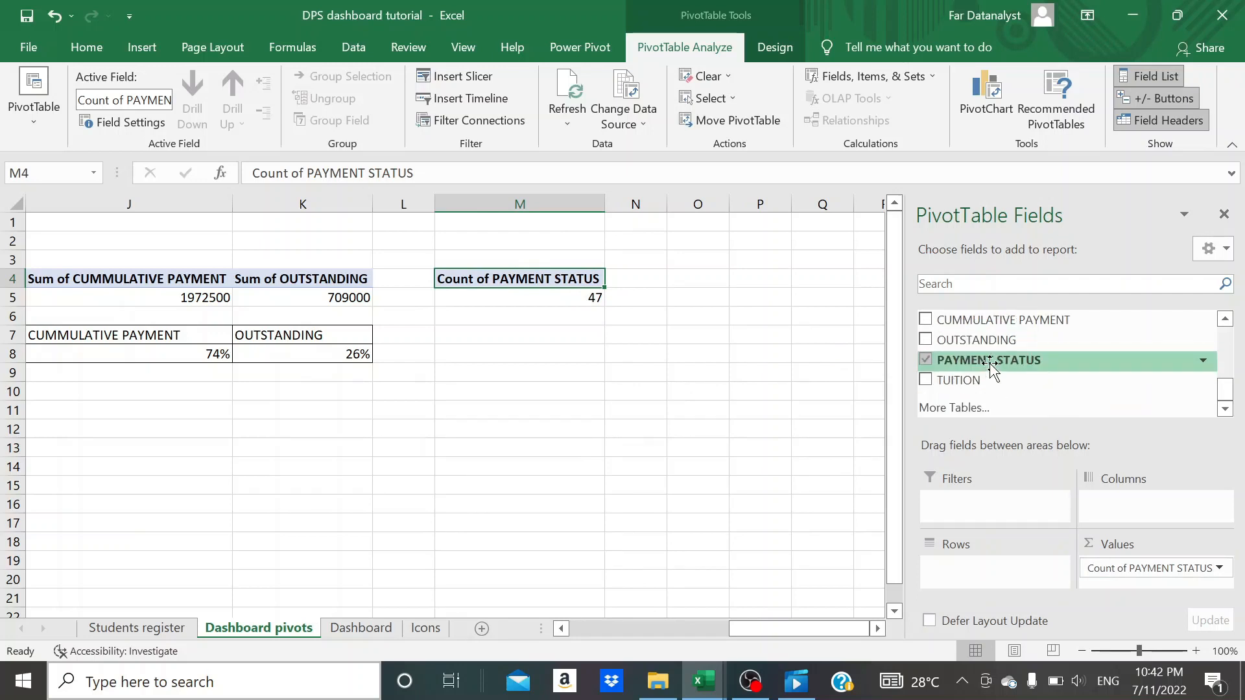
pyautogui.moveTo(989, 364); pyautogui.dragTo(965, 566)
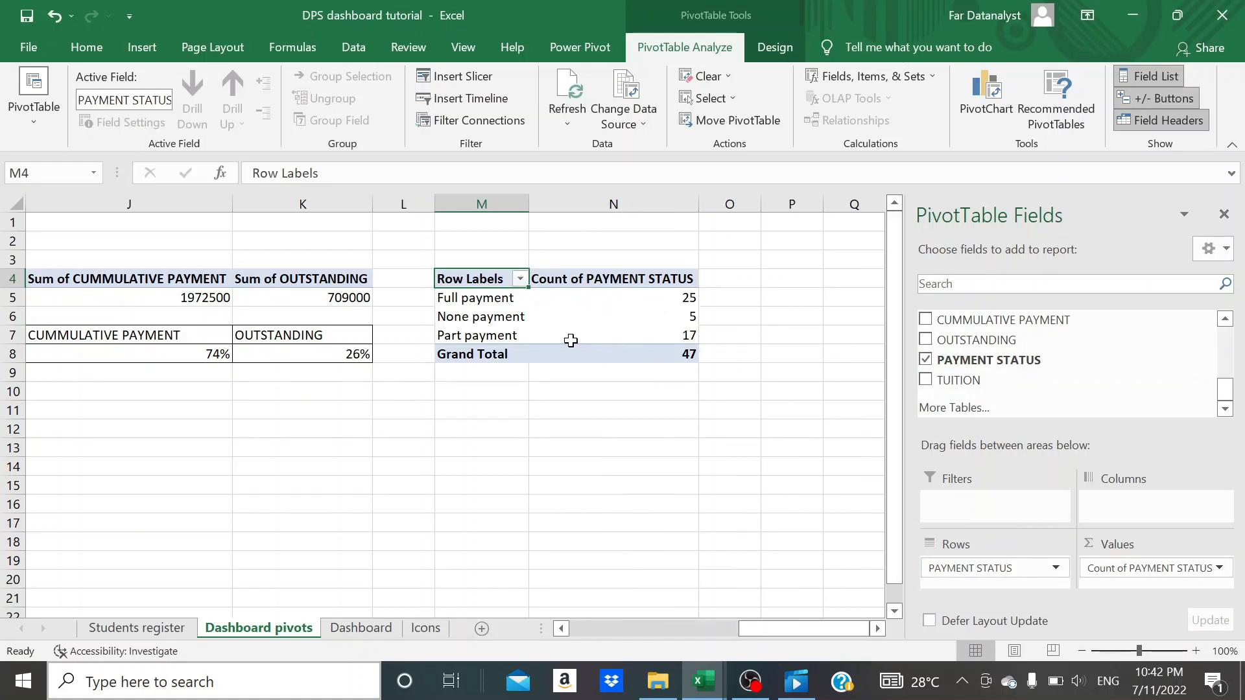
pyautogui.click(639, 320)
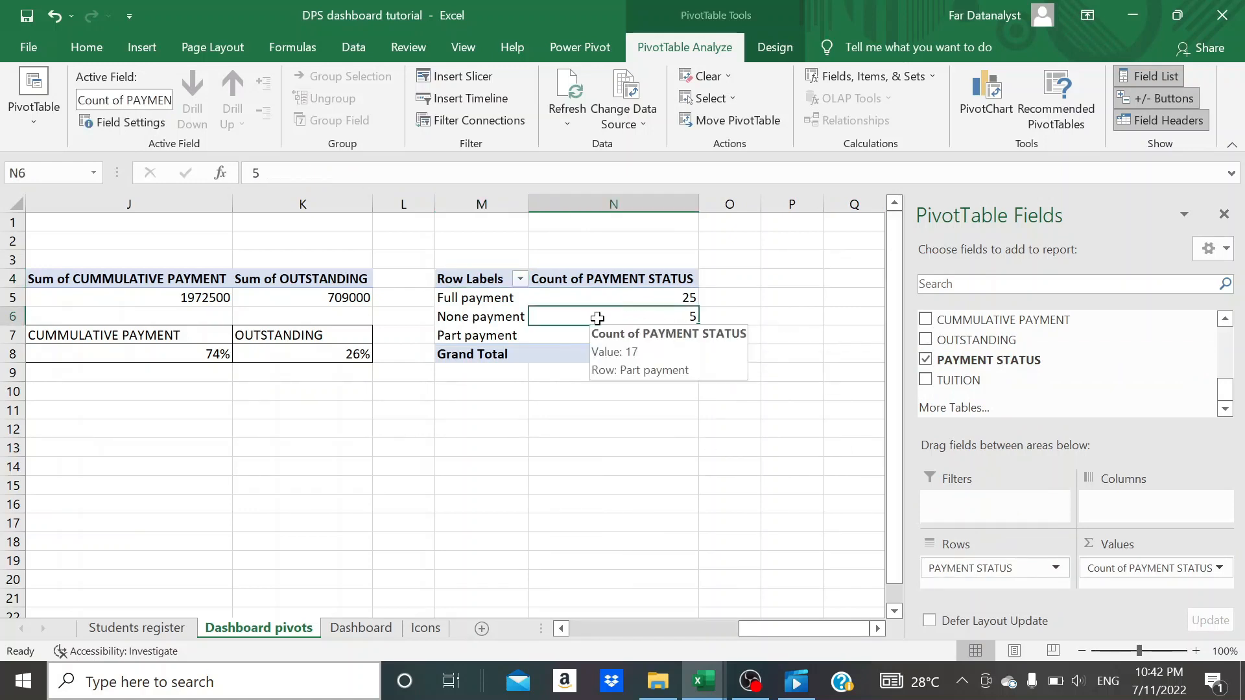
pyautogui.click(667, 298)
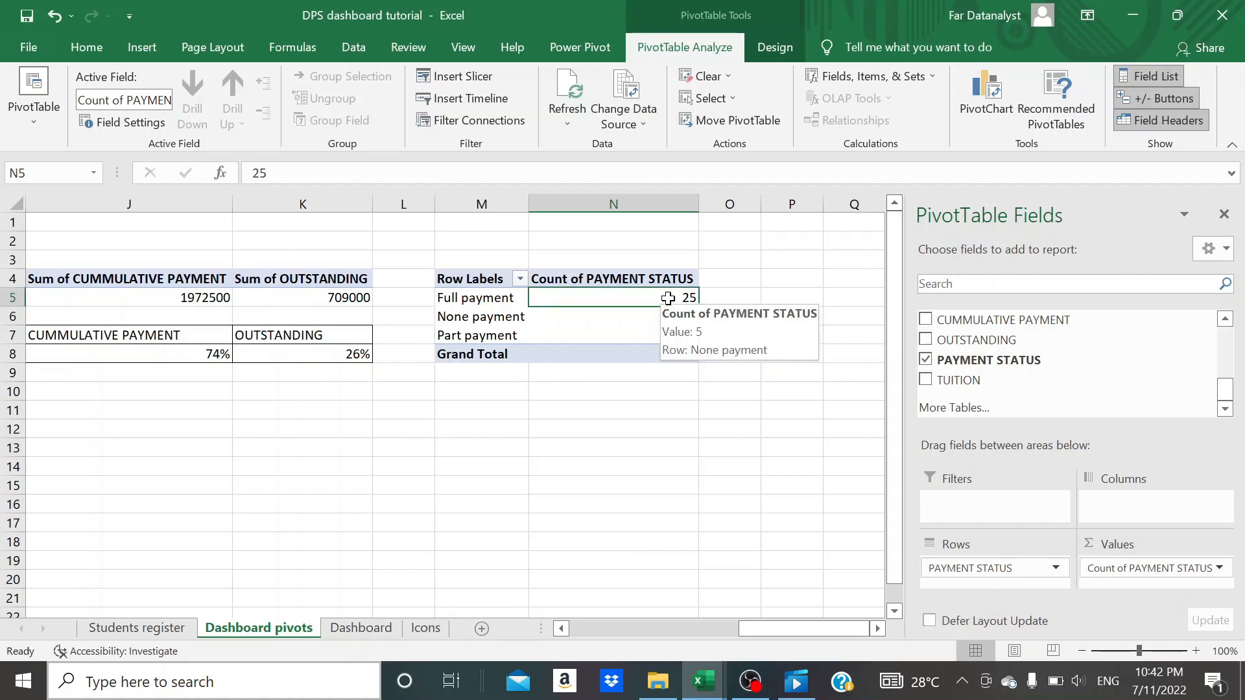
pyautogui.click(617, 338)
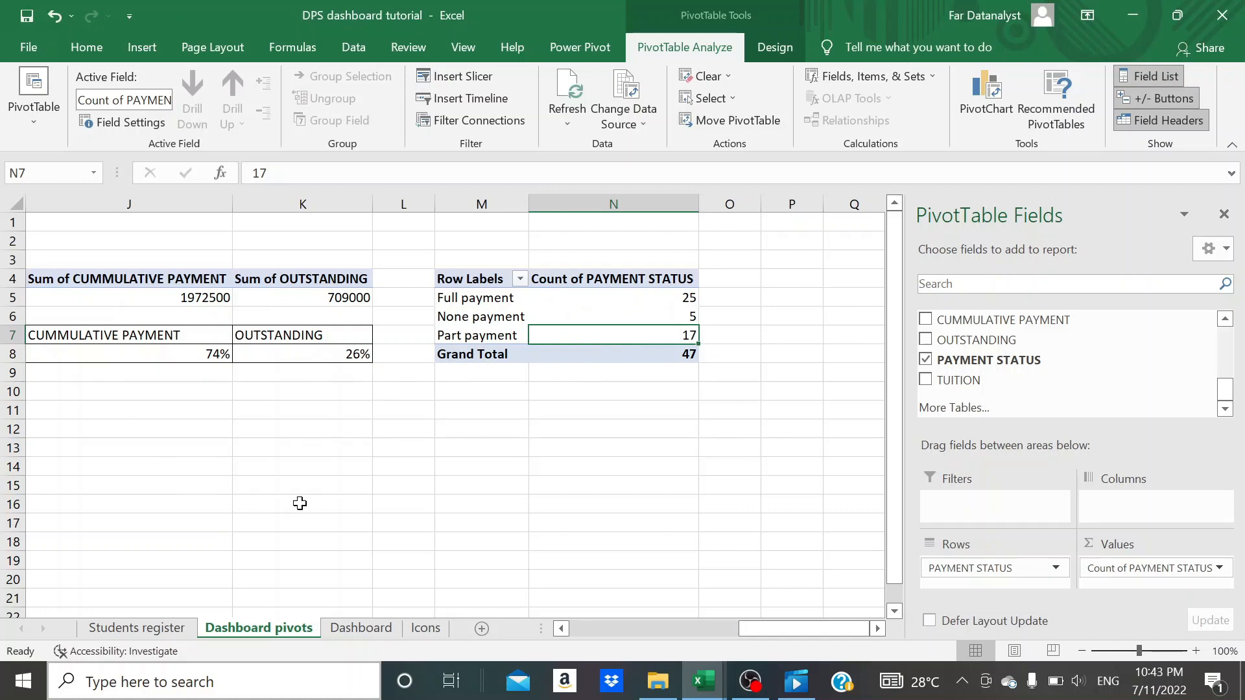
pyautogui.click(647, 278)
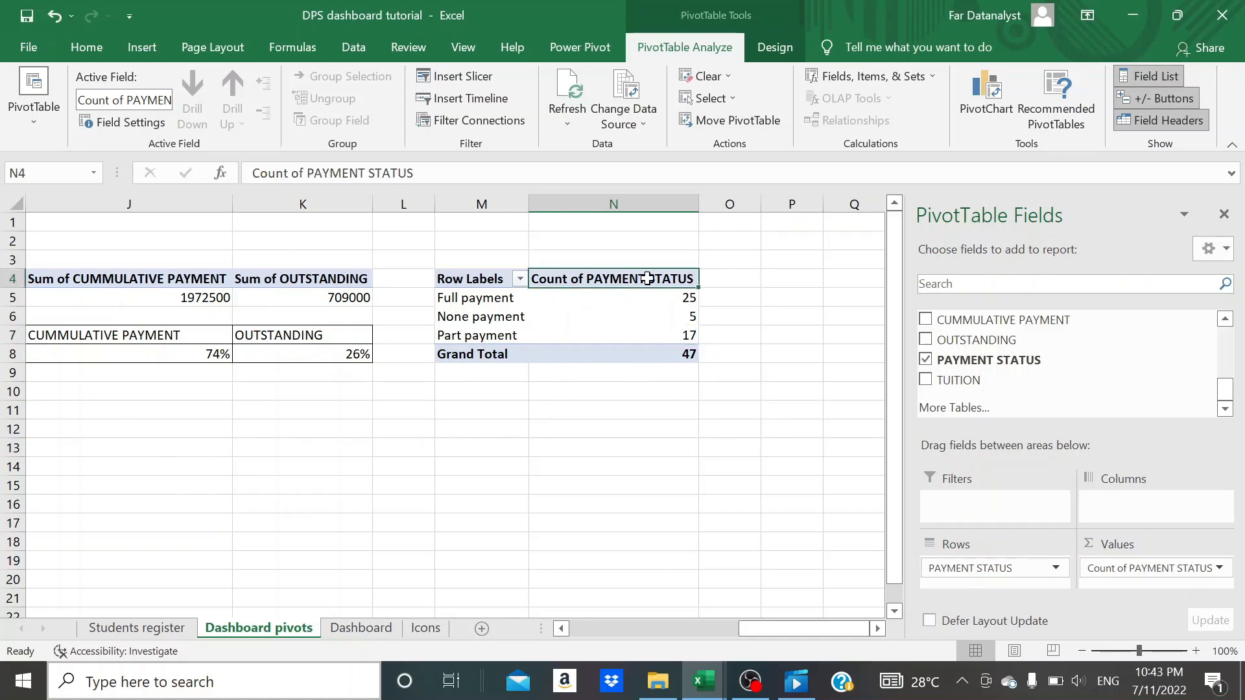
# - Show the Count of PAYMENT STATUS values as % of Column Total and review the percentages in N5:N7
pyautogui.rightClick(648, 279)
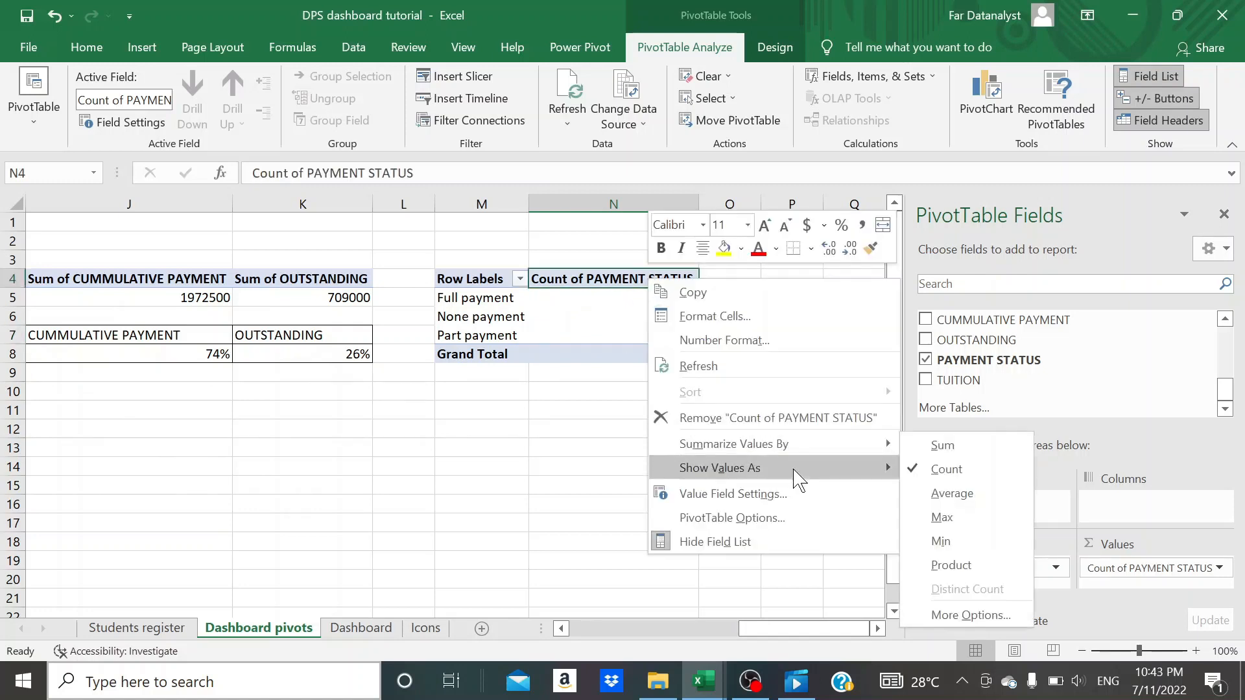
pyautogui.moveTo(809, 470)
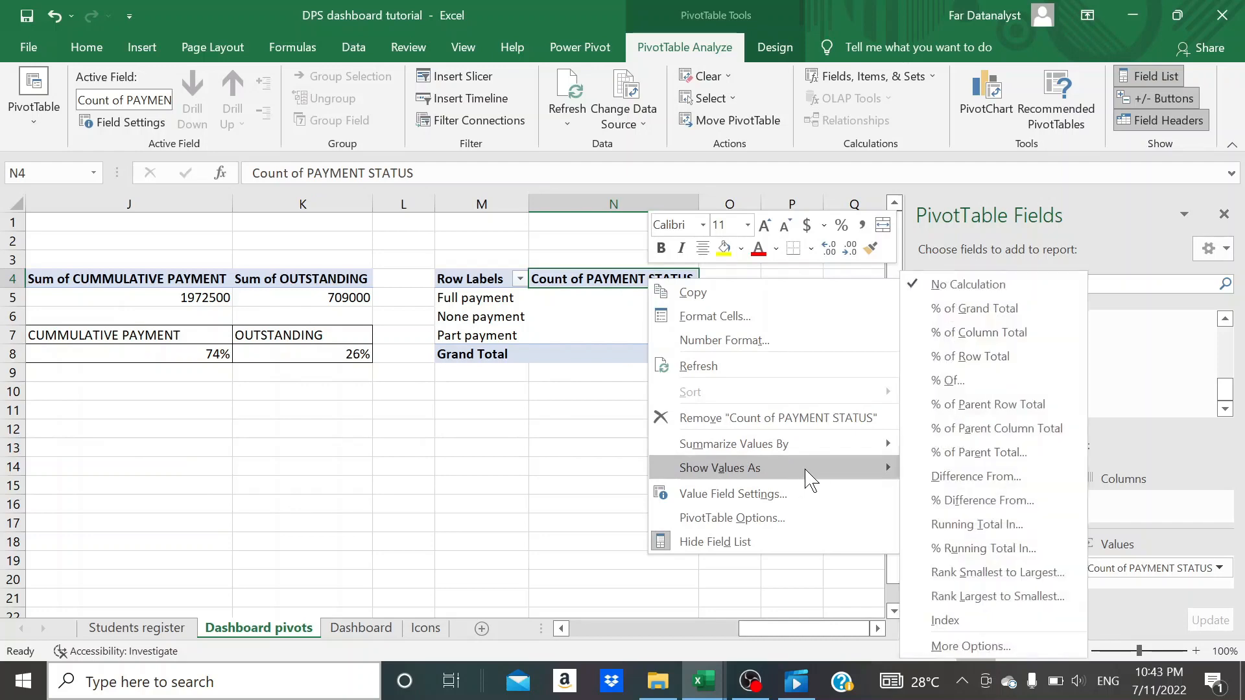
pyautogui.click(985, 335)
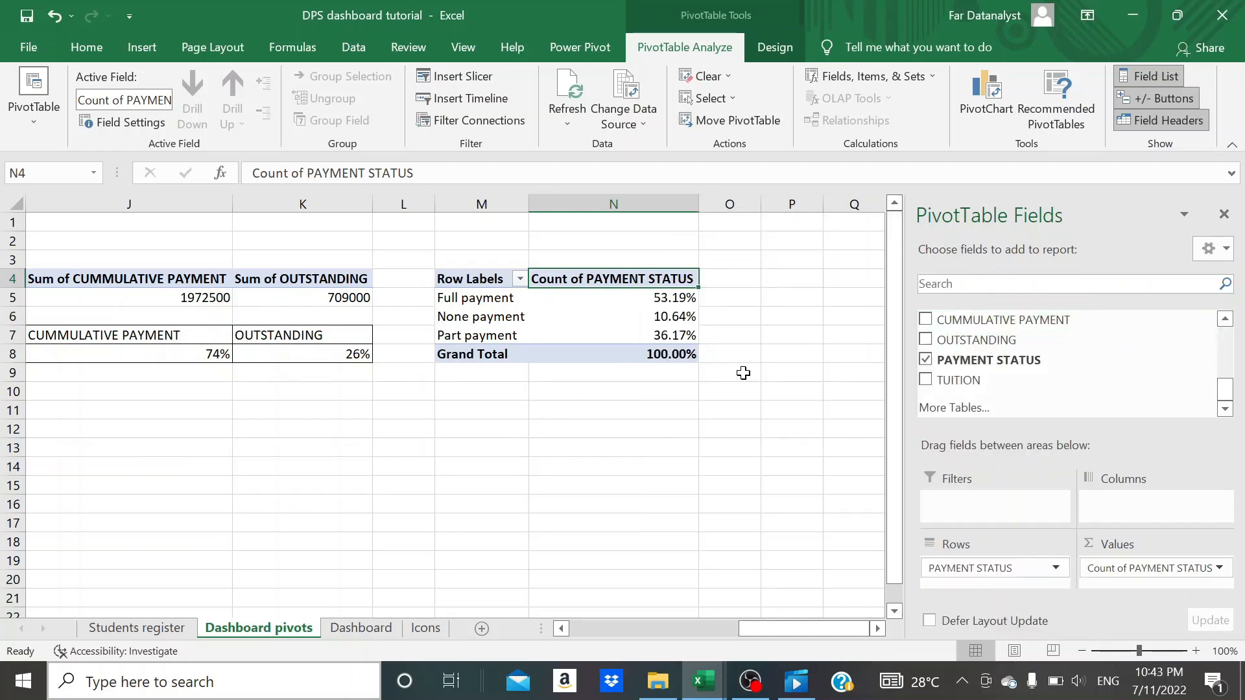
pyautogui.click(643, 397)
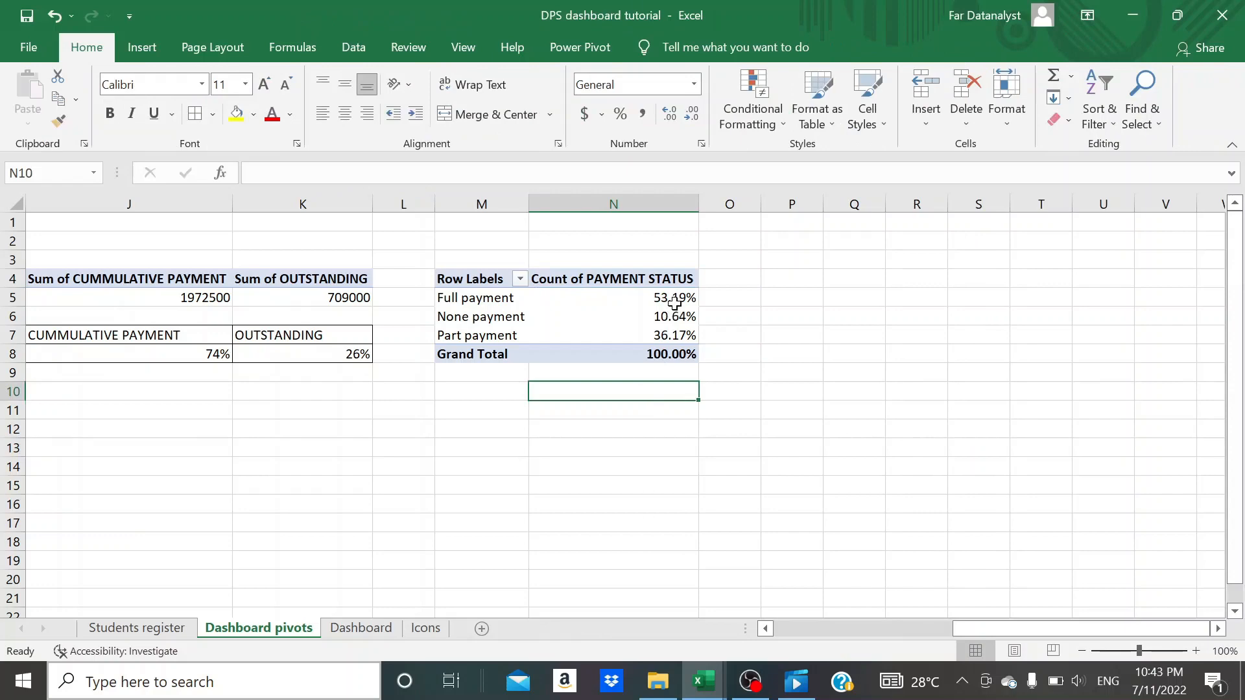
pyautogui.click(674, 303)
pyautogui.hotkey('shift', 'Down')
pyautogui.hotkey('shift', 'Down')
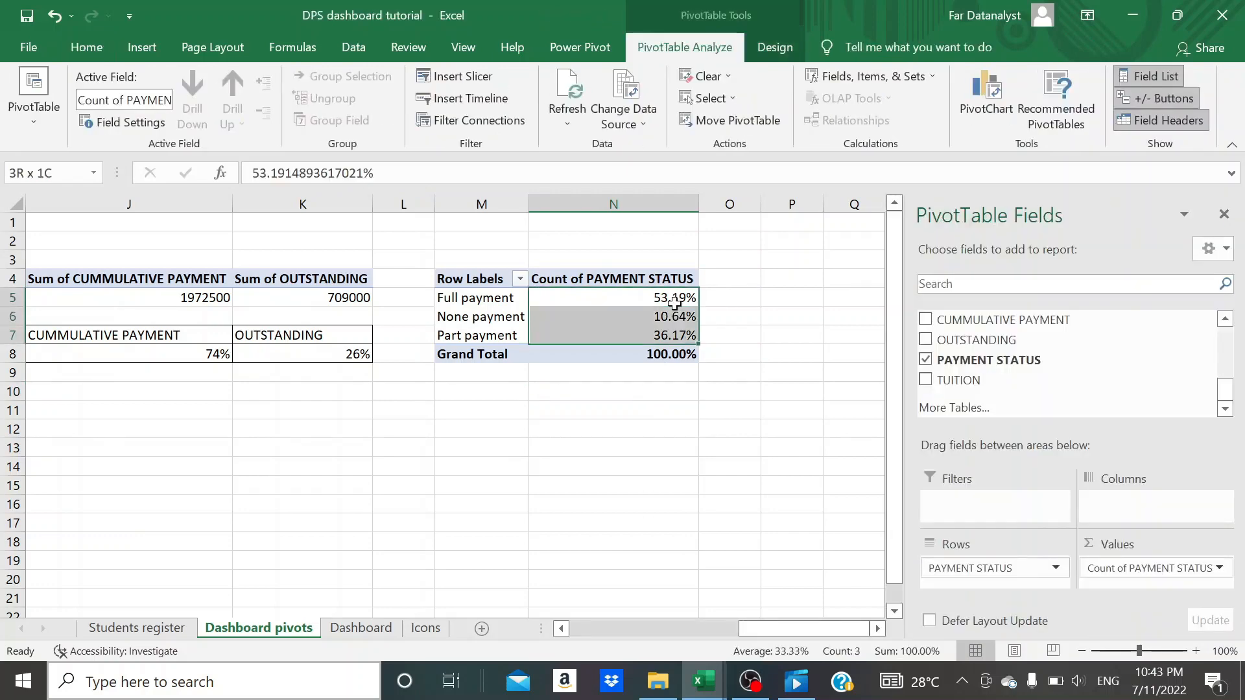
pyautogui.click(735, 366)
pyautogui.click(649, 318)
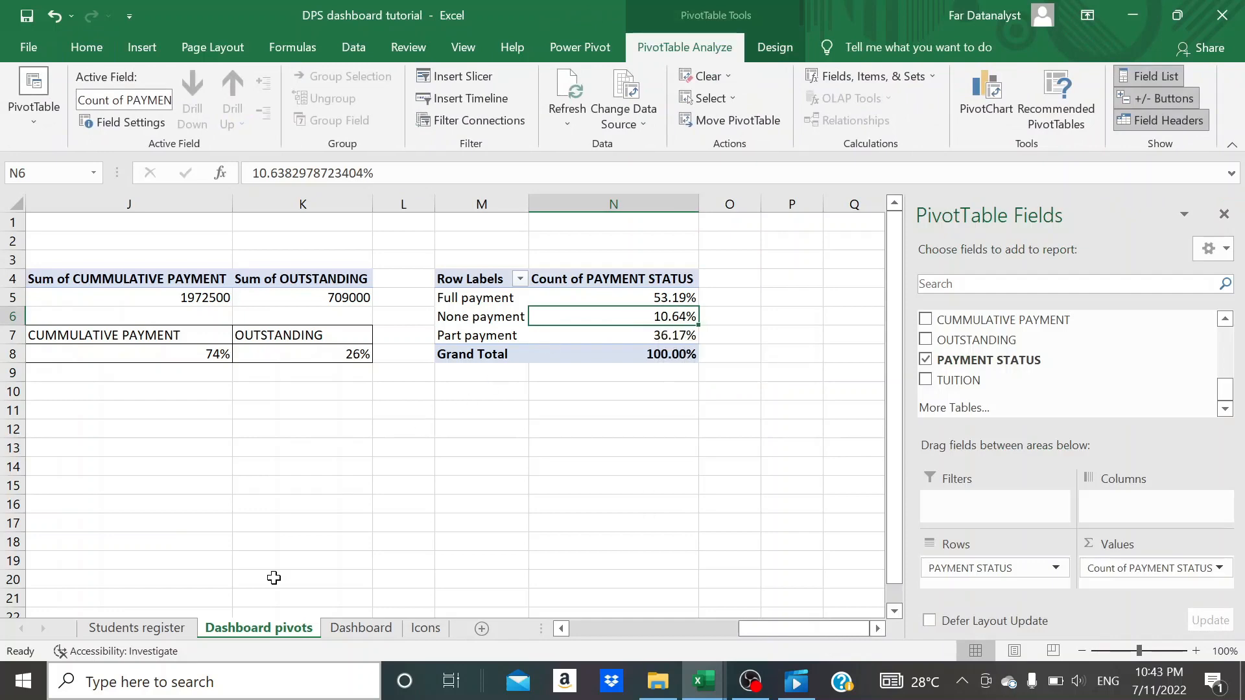
# - On the Dashboard sheet, select the outer ring of the second doughnut chart and bring up its data source settings
pyautogui.click(342, 630)
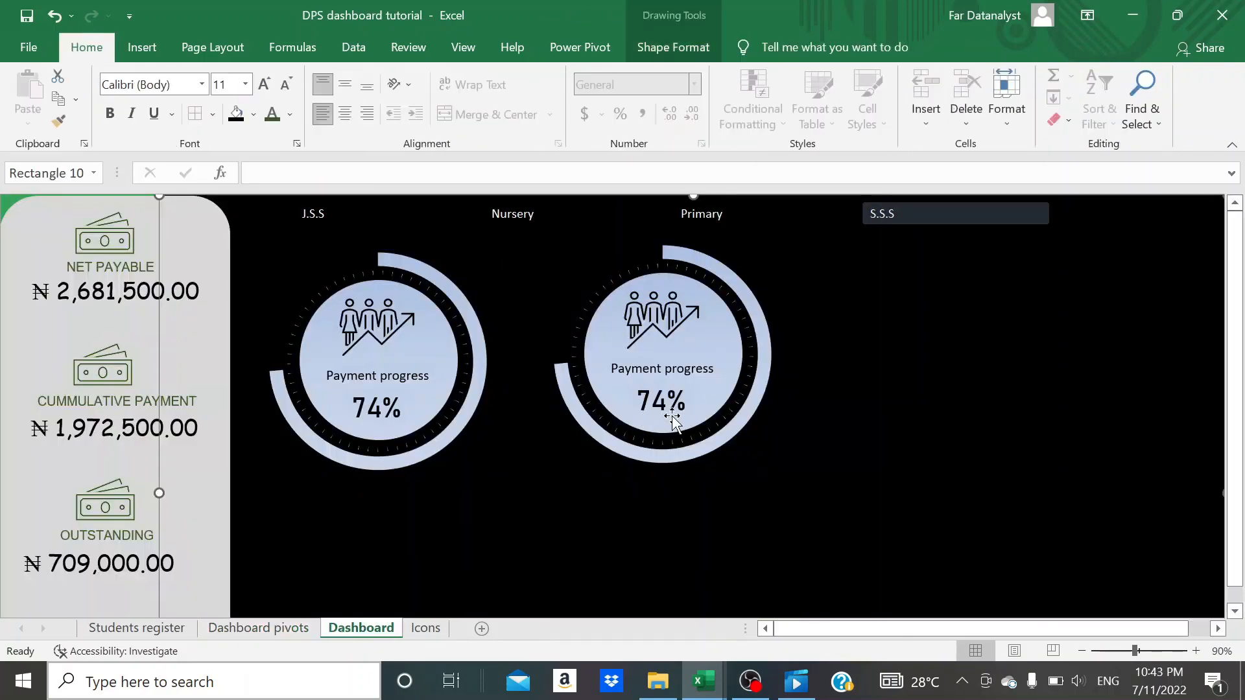
pyautogui.click(733, 435)
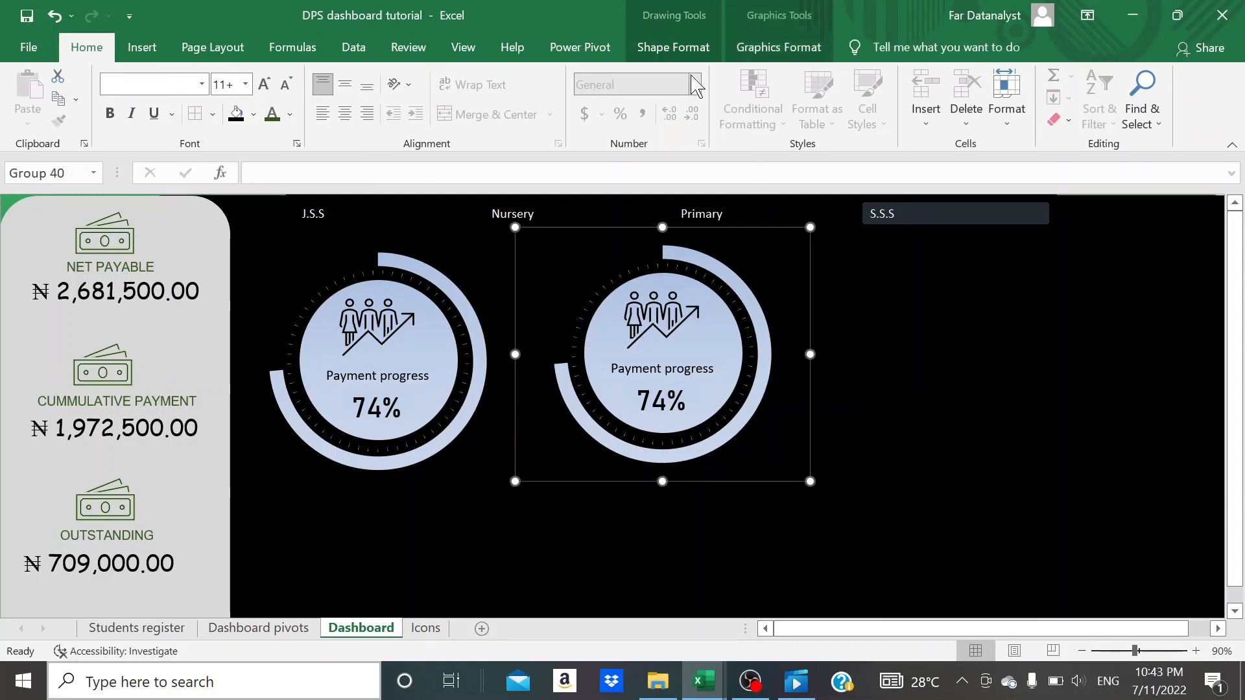
pyautogui.click(719, 324)
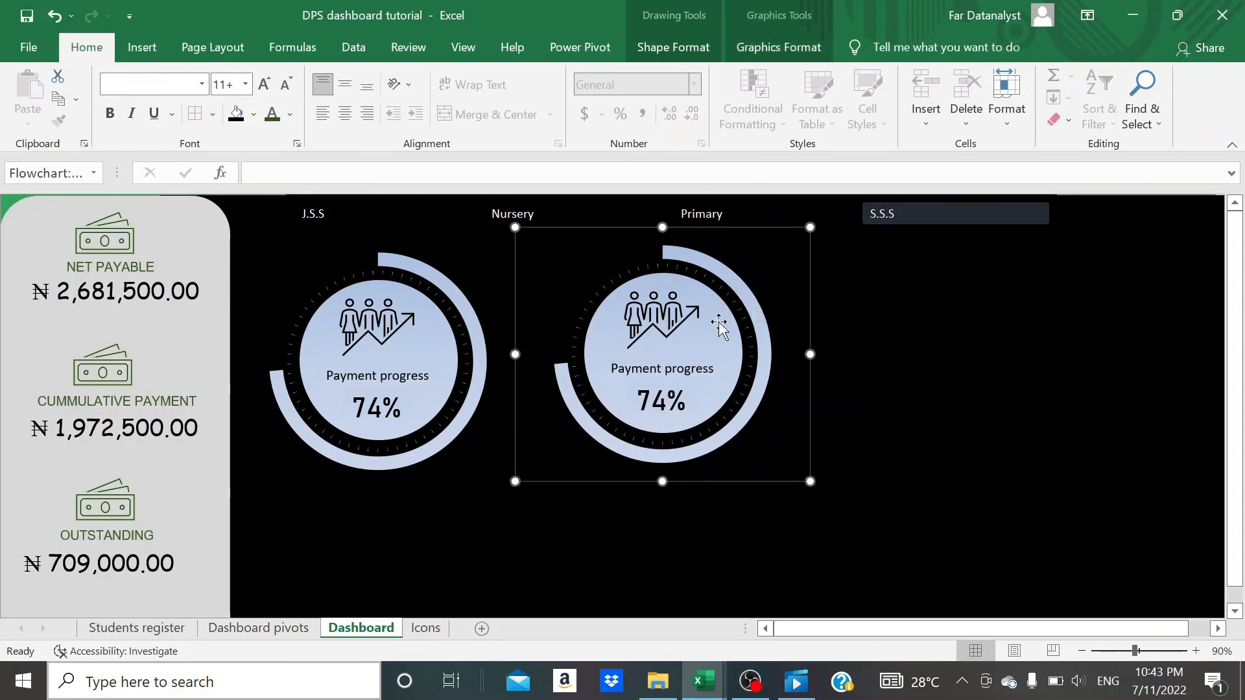
pyautogui.click(767, 338)
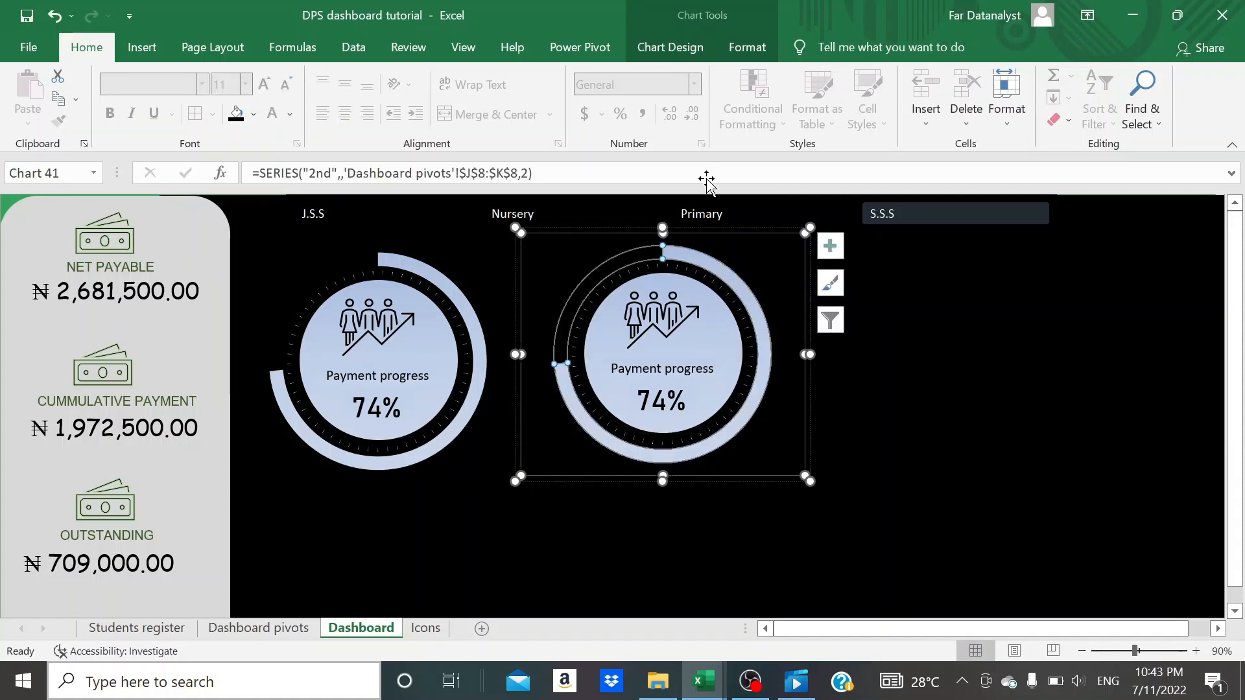
pyautogui.click(670, 48)
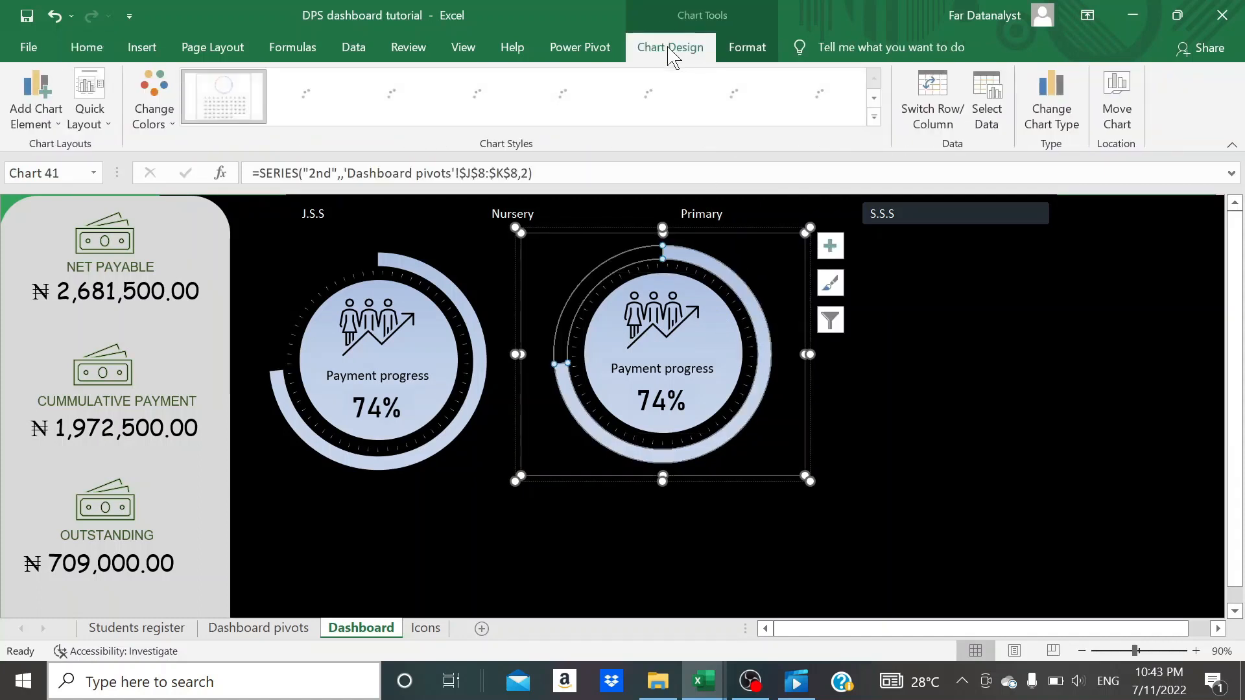
pyautogui.click(987, 116)
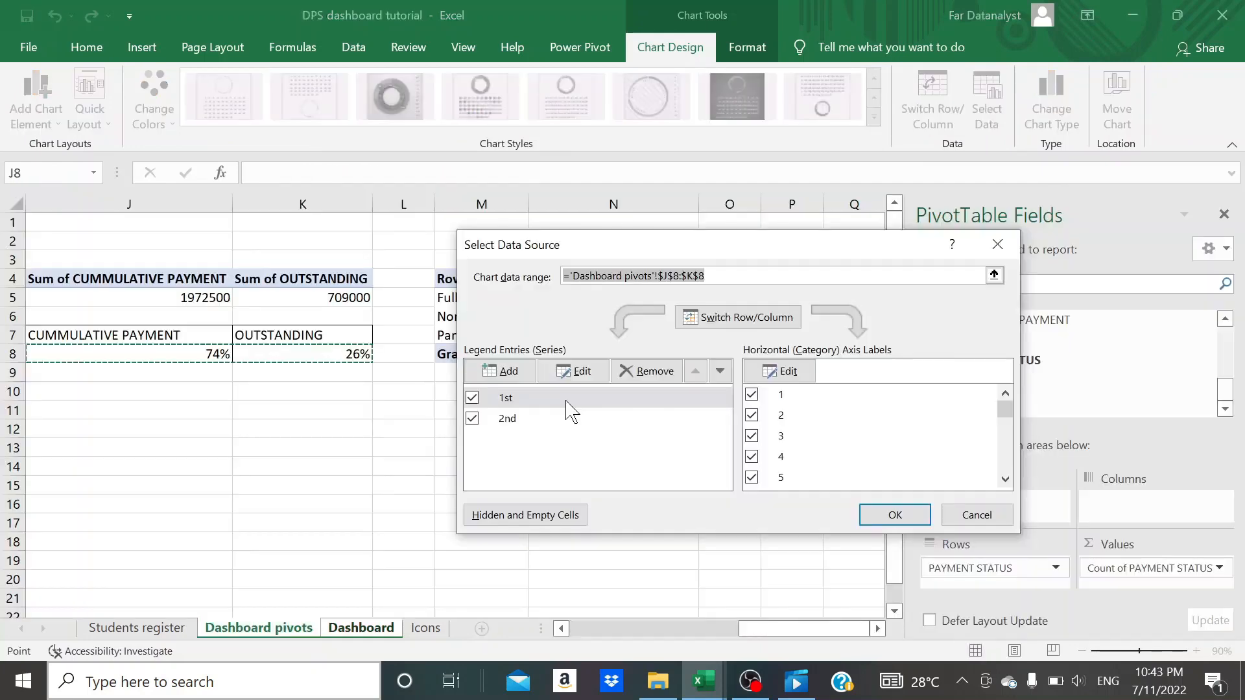
# - Set the values of the chart's 2nd series to ='Dashboard pivots'!$N$5:$N$7 and apply the new data source
pyautogui.click(526, 422)
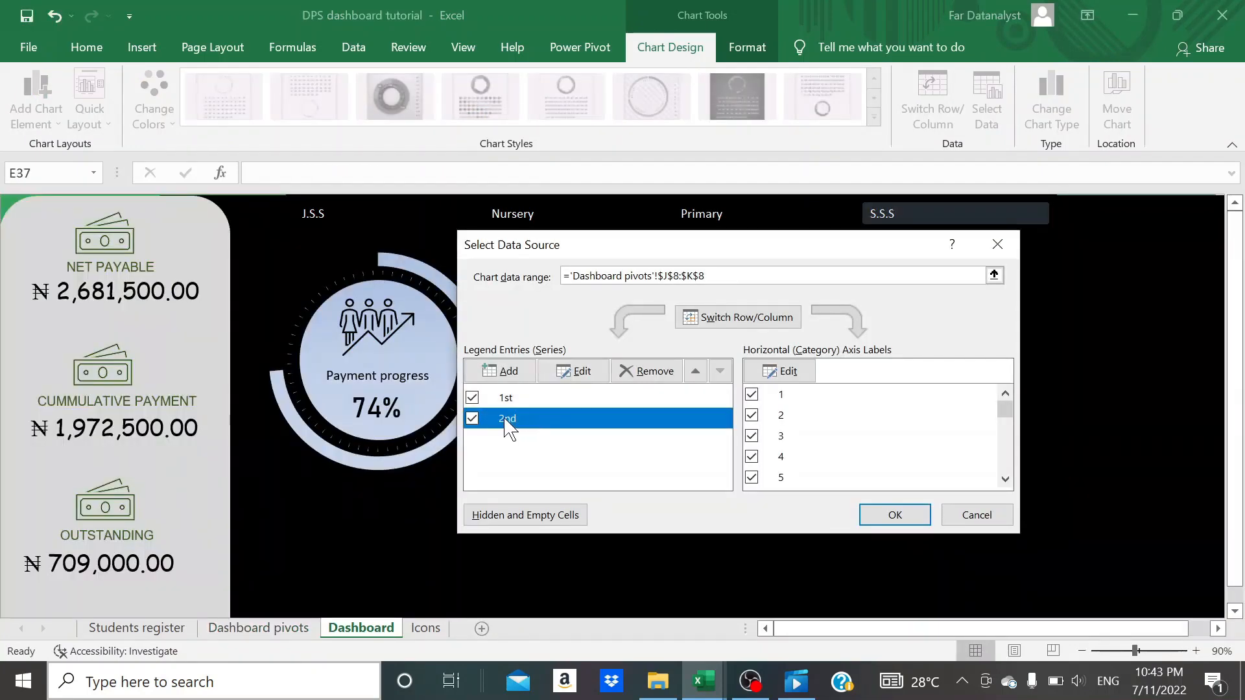
pyautogui.click(575, 372)
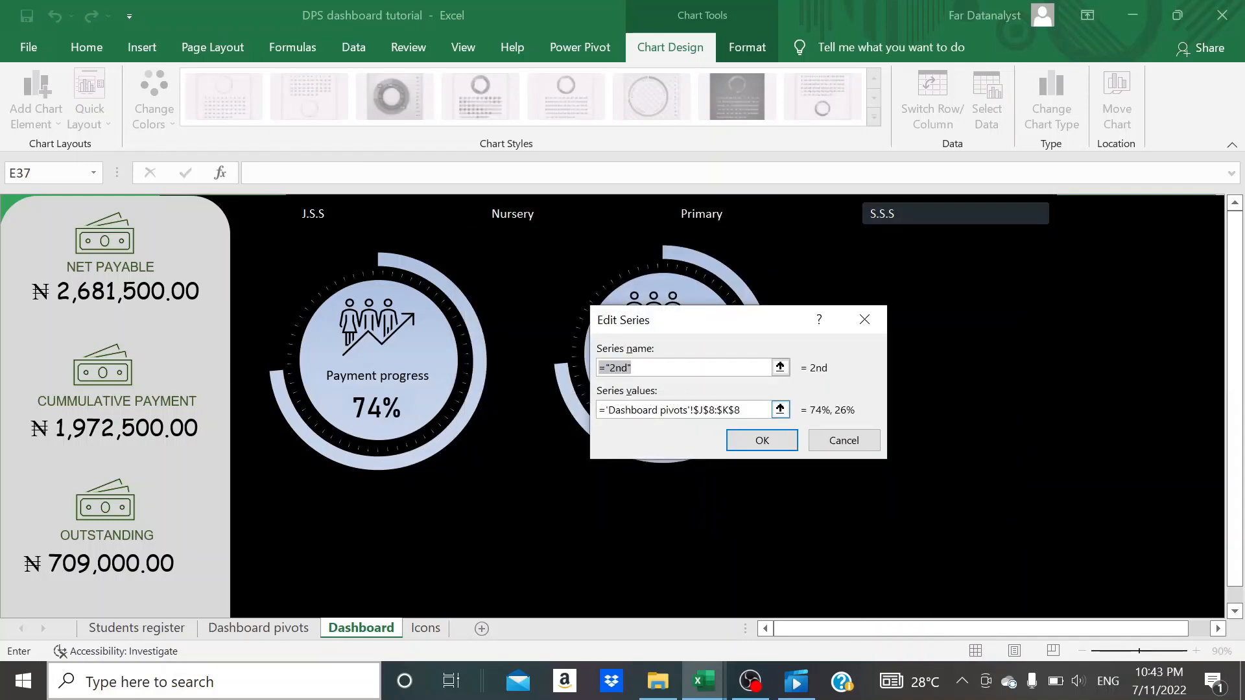
pyautogui.click(742, 409)
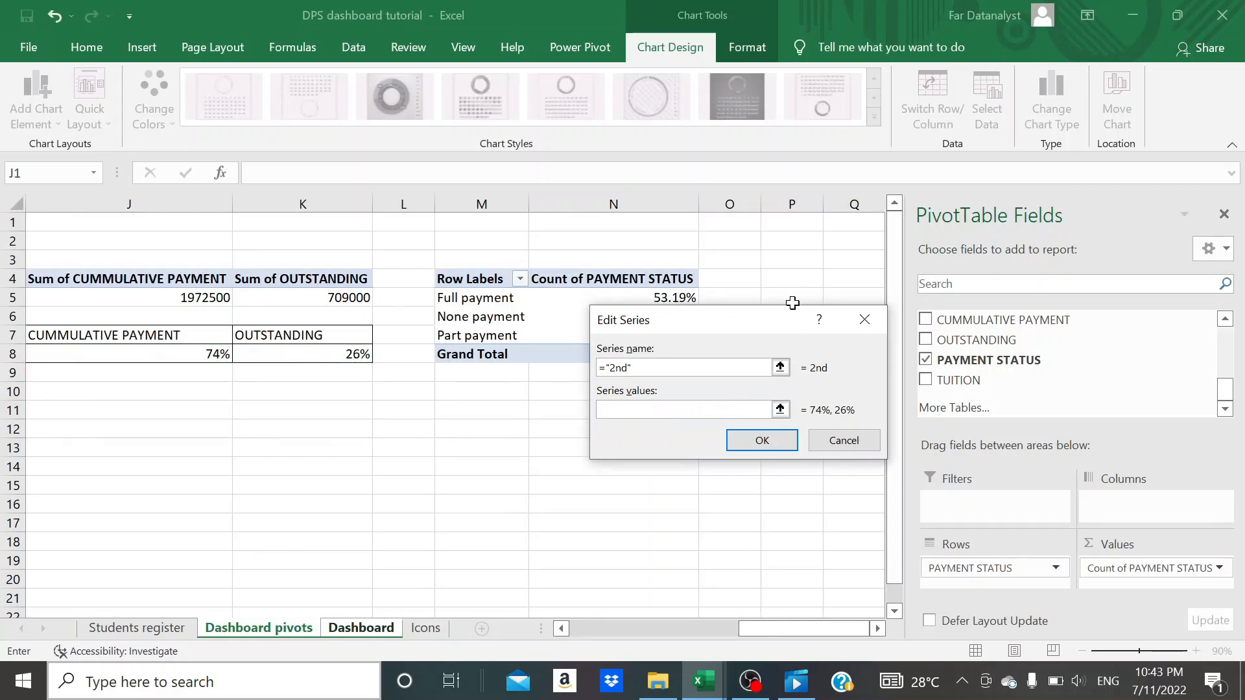
pyautogui.moveTo(779, 329); pyautogui.dragTo(748, 389)
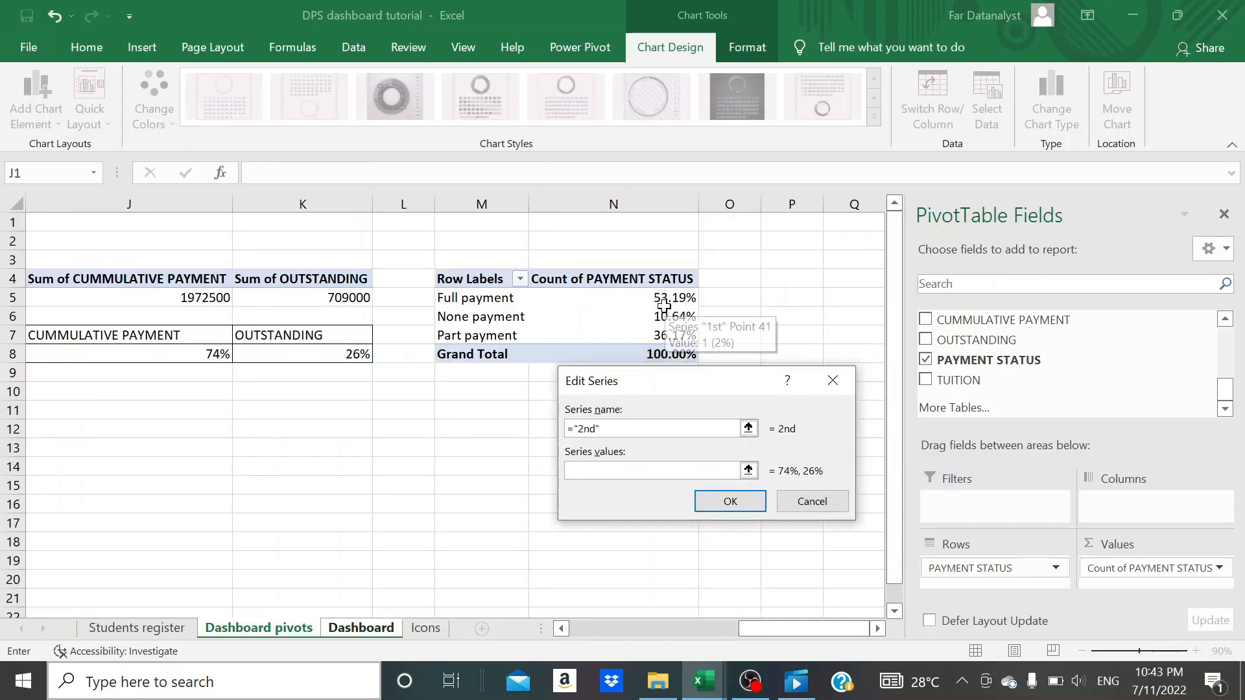
pyautogui.click(663, 300)
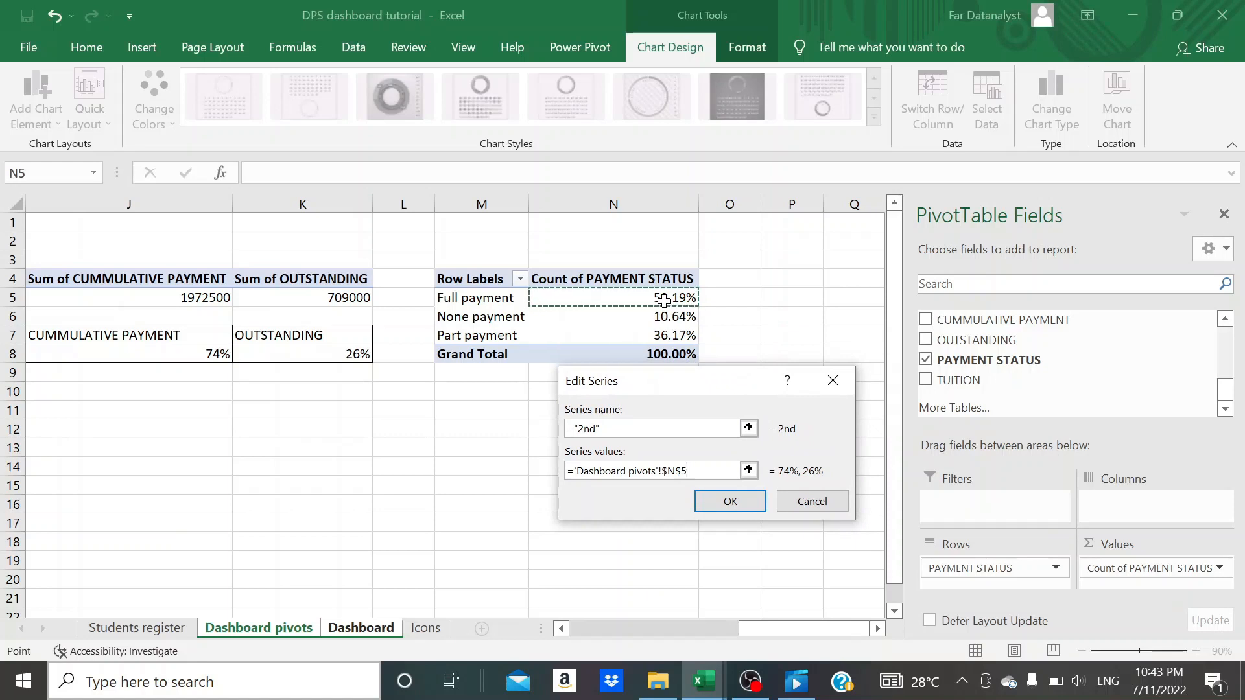
pyautogui.hotkey('shift', 'Down')
pyautogui.hotkey('shift', 'Down')
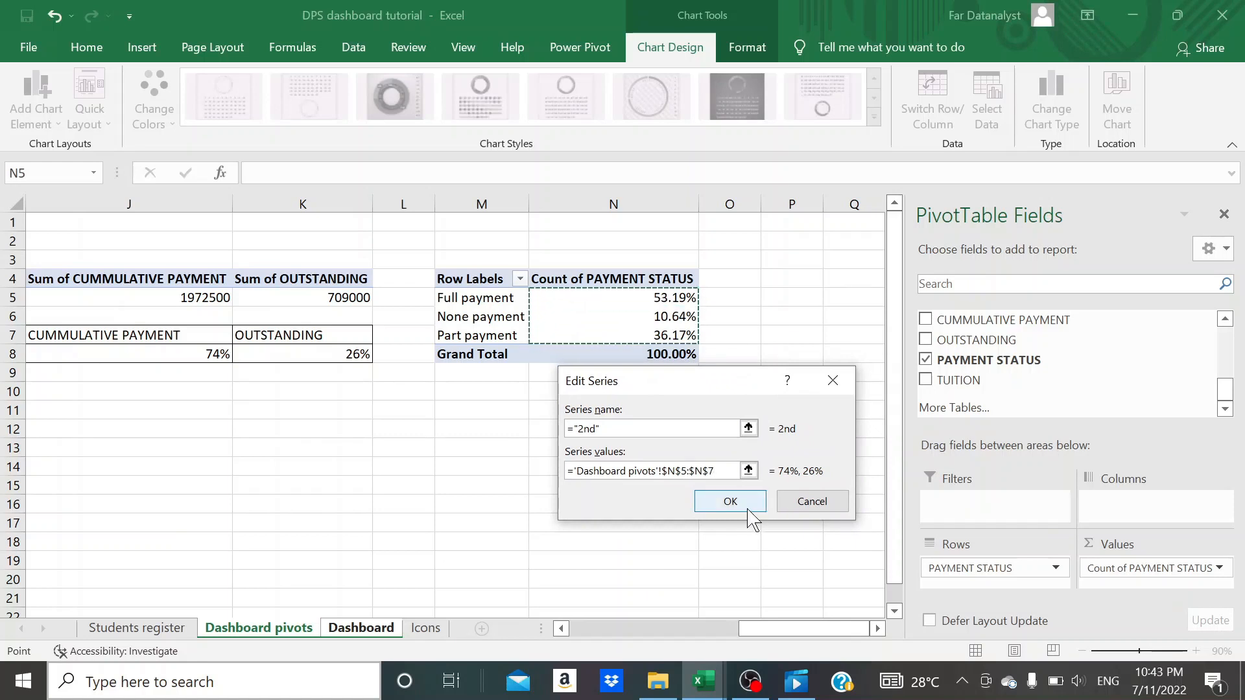
pyautogui.click(747, 509)
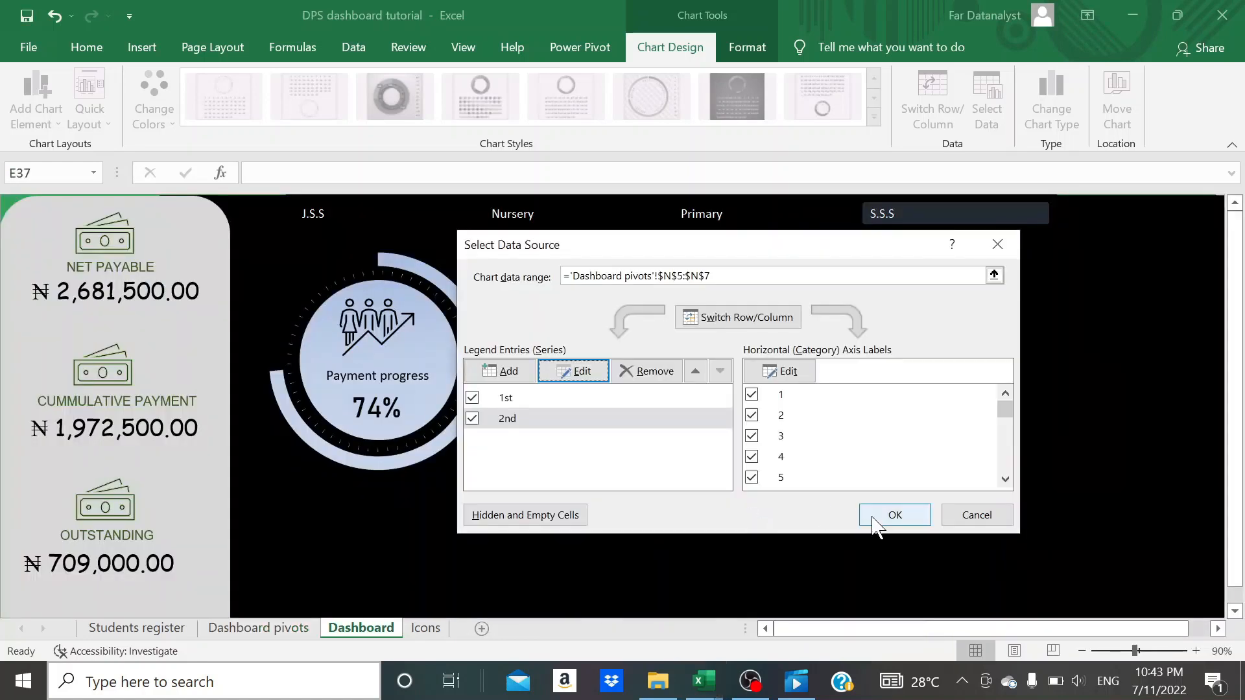
pyautogui.click(875, 514)
pyautogui.click(870, 518)
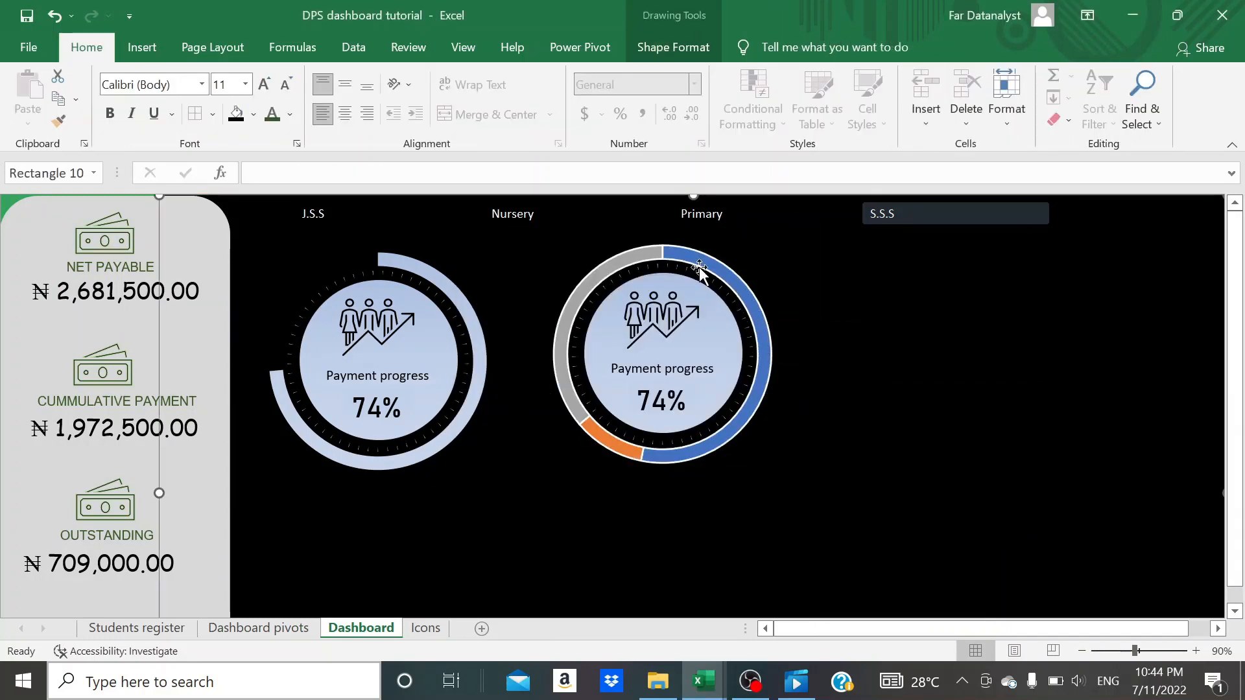
# - Compare the second doughnut's ring segments with the payment status percentages on the Dashboard pivots sheet
pyautogui.moveTo(583, 293)
pyautogui.moveTo(623, 447)
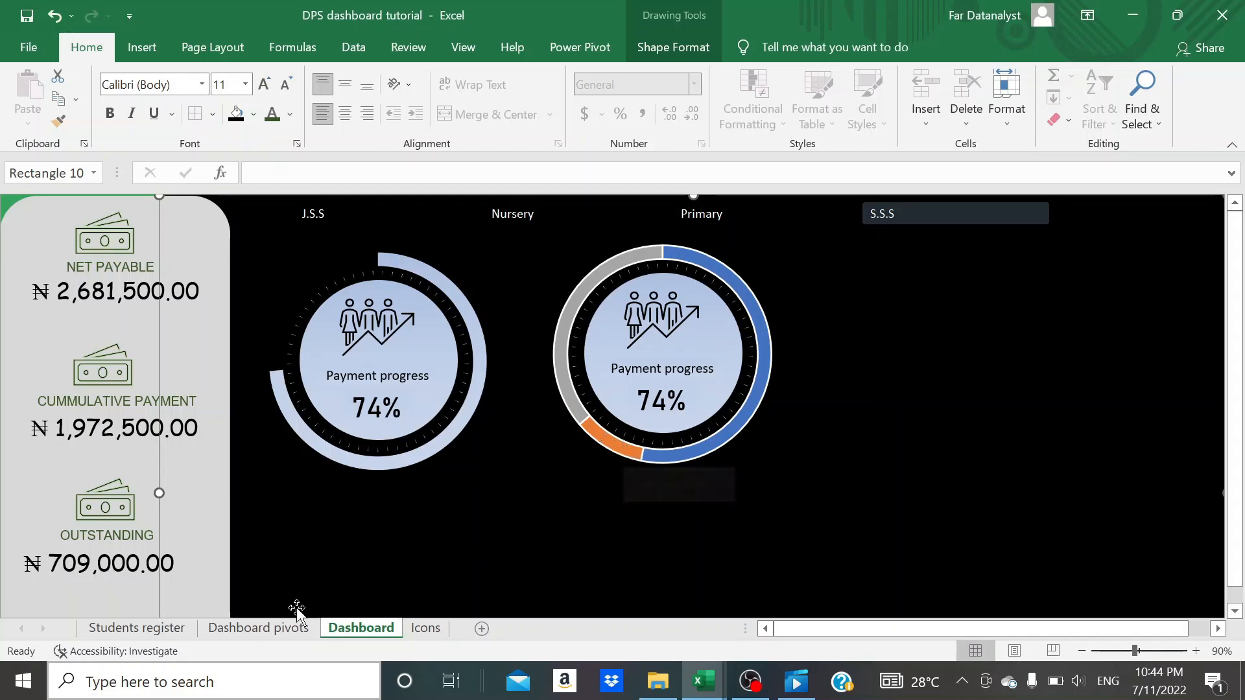
pyautogui.click(286, 628)
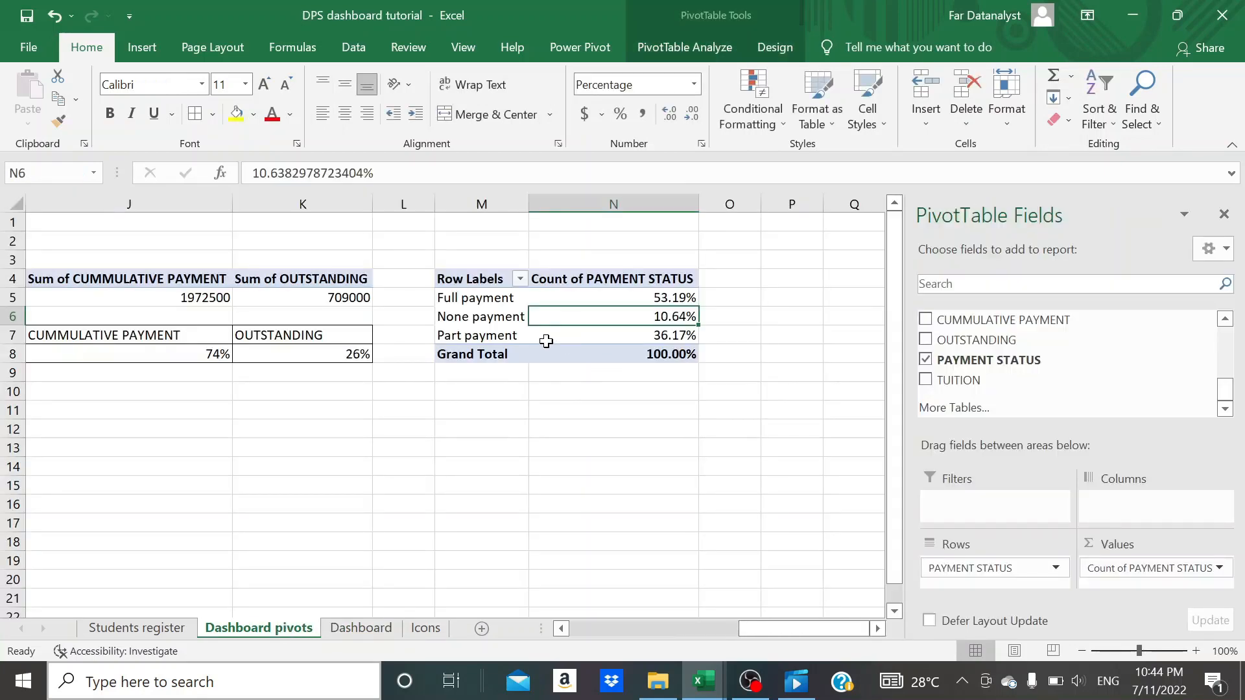
pyautogui.click(361, 627)
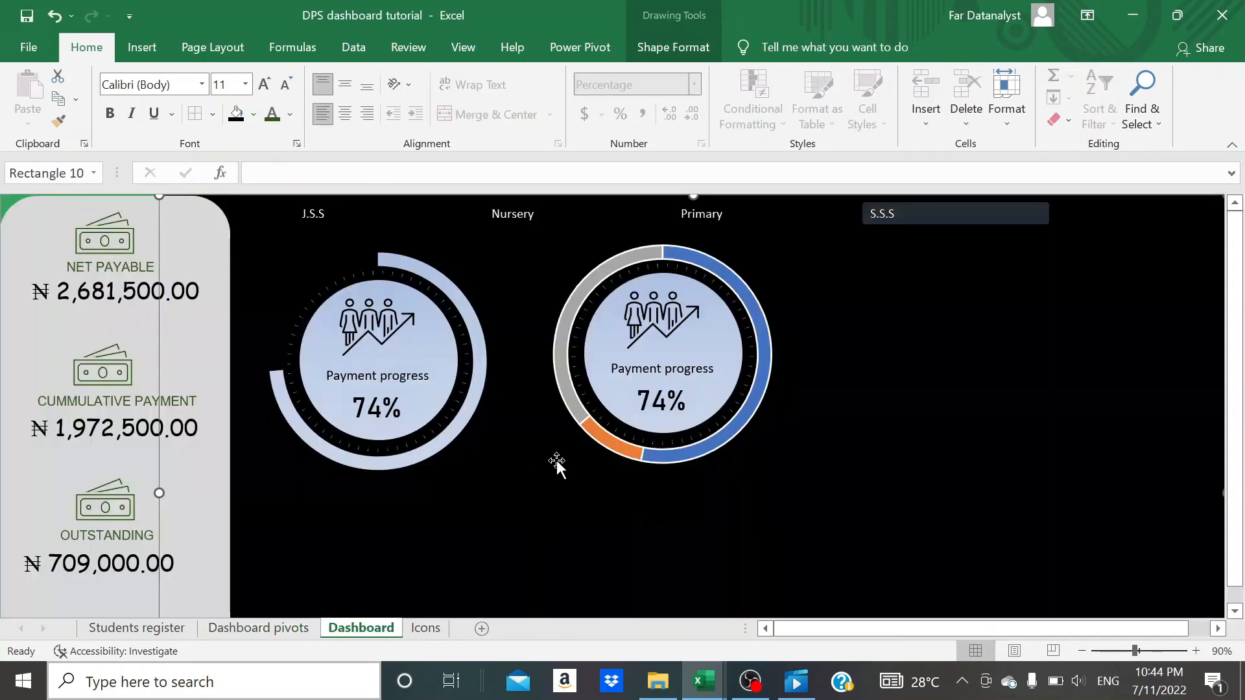
# - Remove the border line from the 2nd series ring of the second doughnut chart
pyautogui.click(671, 457)
pyautogui.click(690, 454)
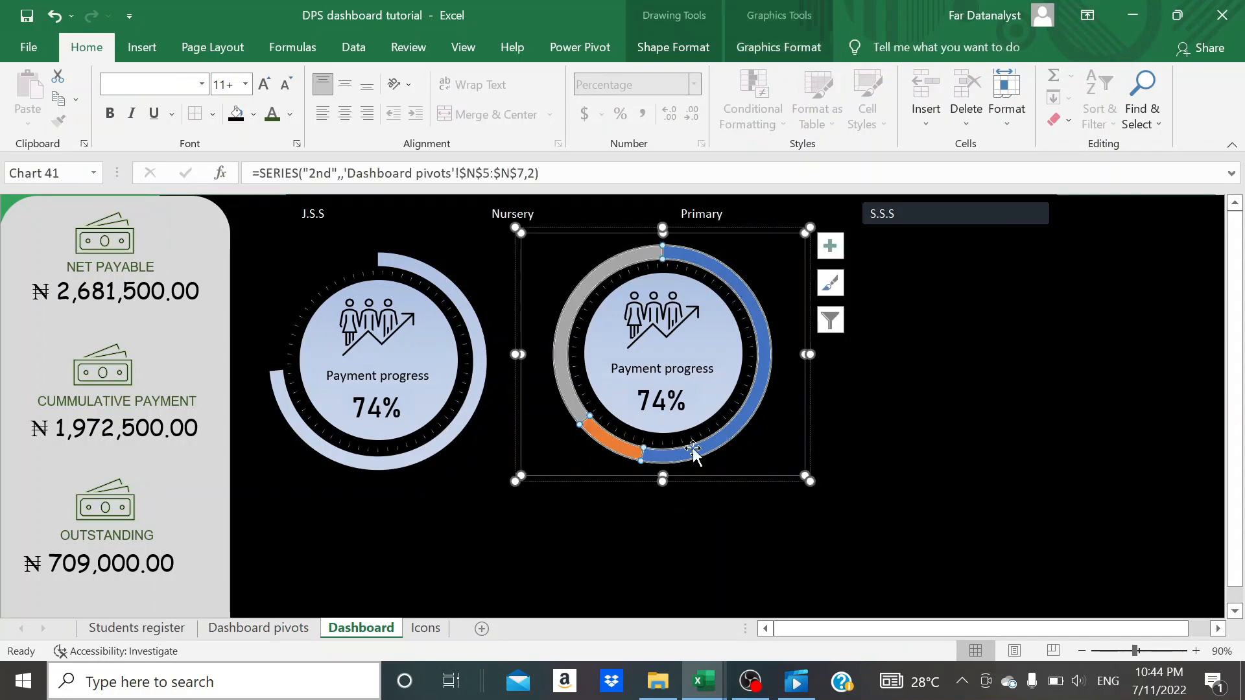
pyautogui.click(624, 520)
pyautogui.click(618, 451)
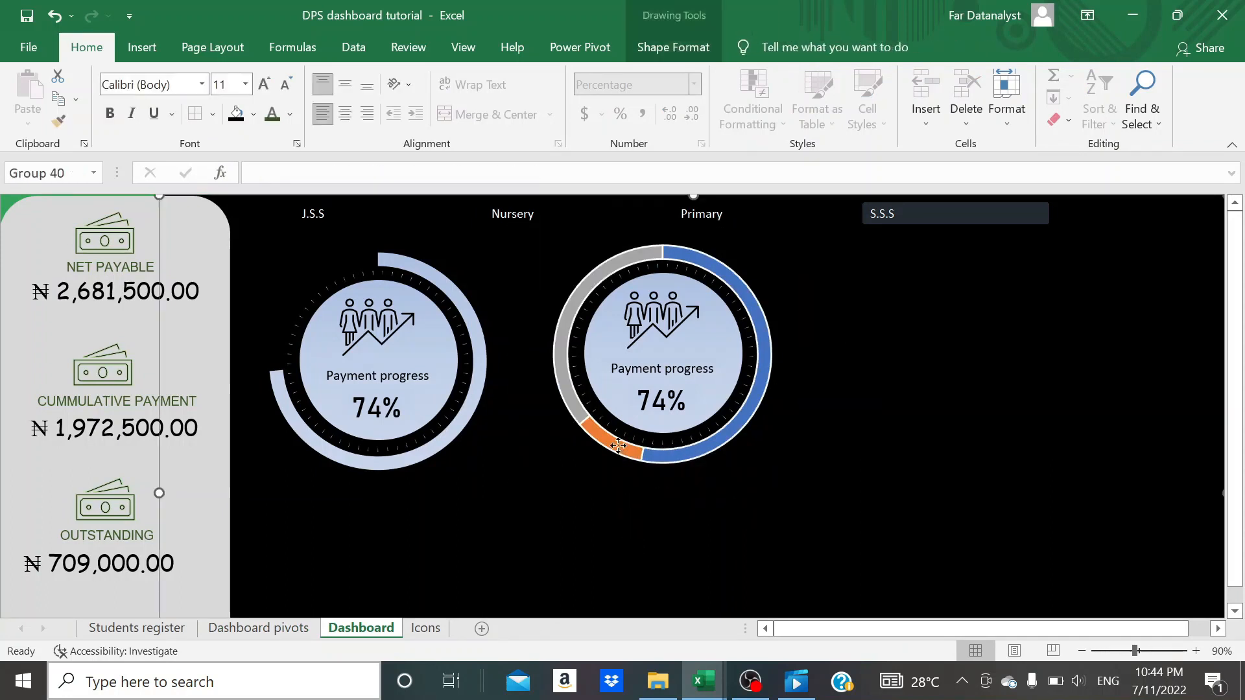
pyautogui.click(618, 447)
pyautogui.click(654, 453)
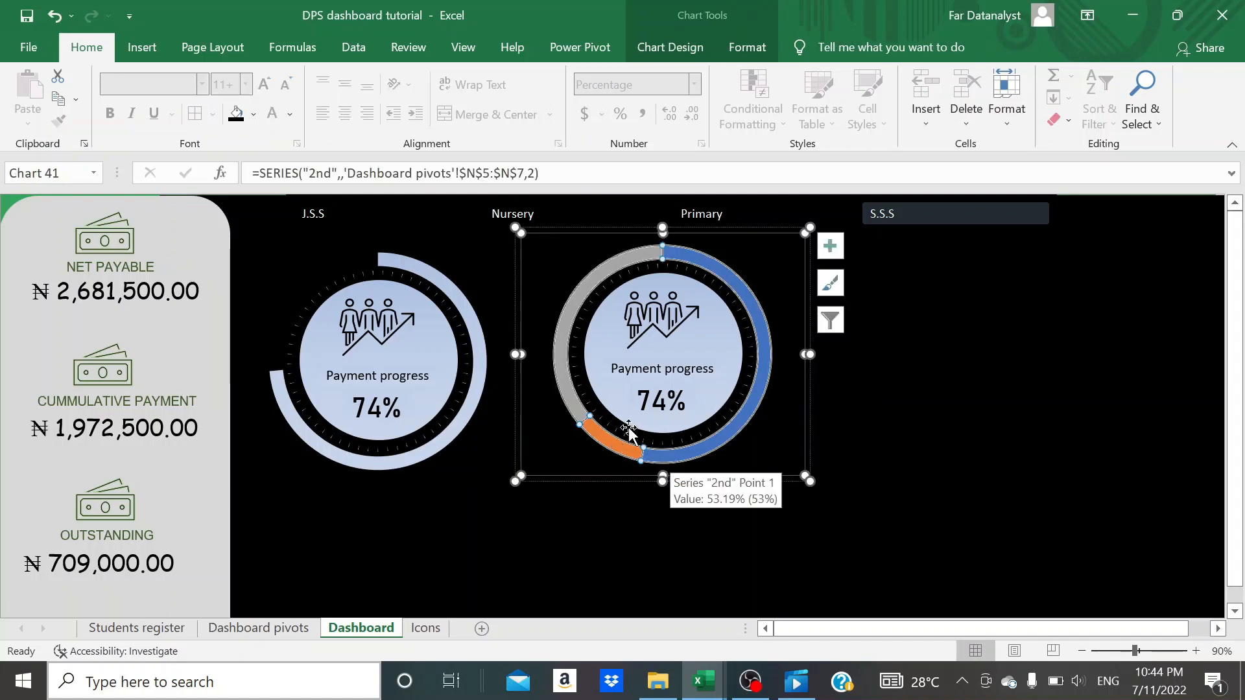
pyautogui.doubleClick(626, 433)
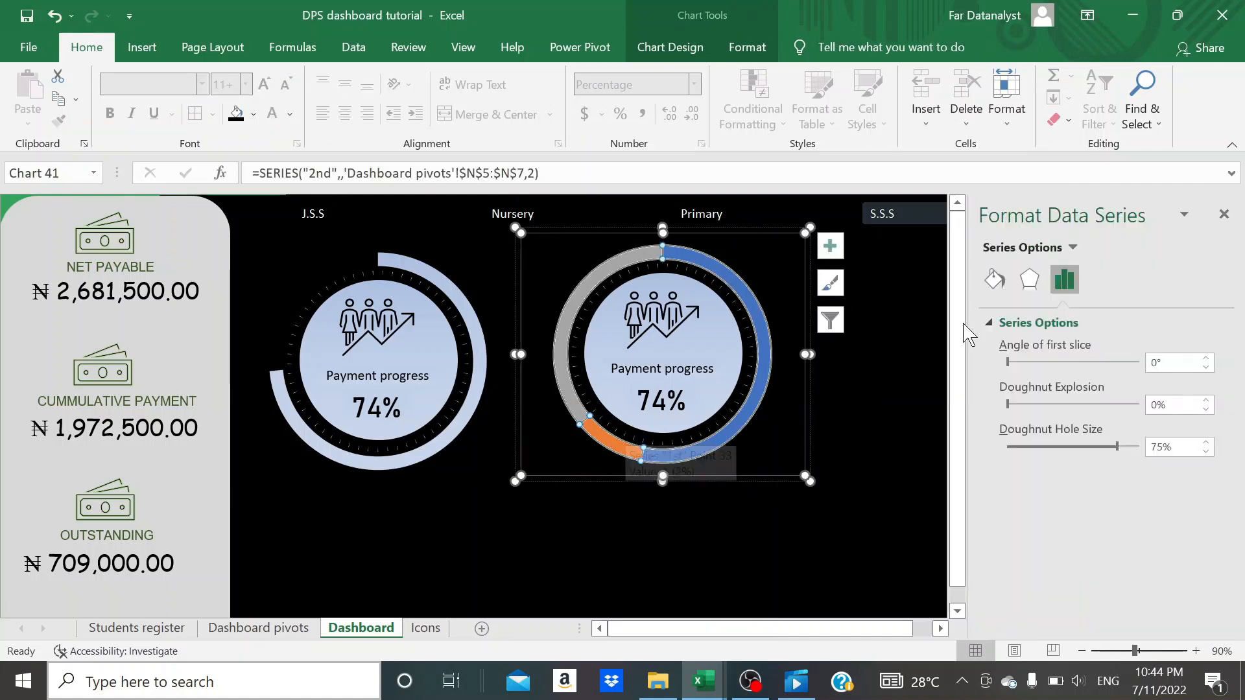
pyautogui.click(998, 293)
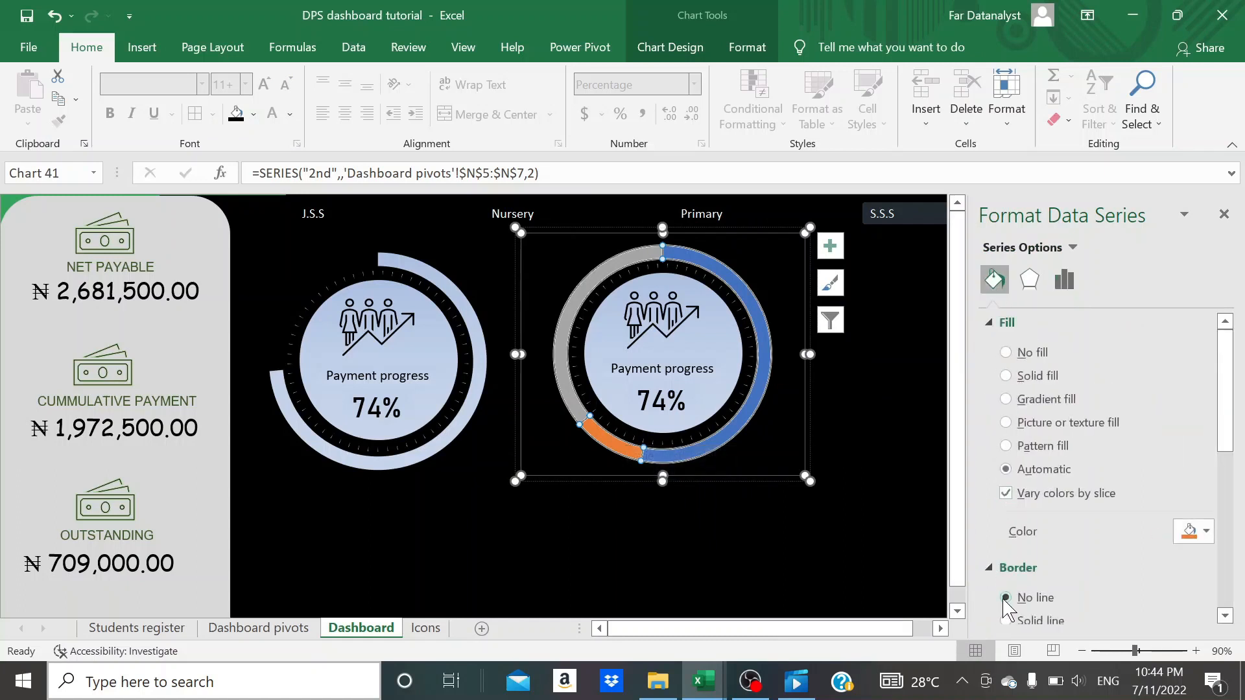
pyautogui.click(1005, 598)
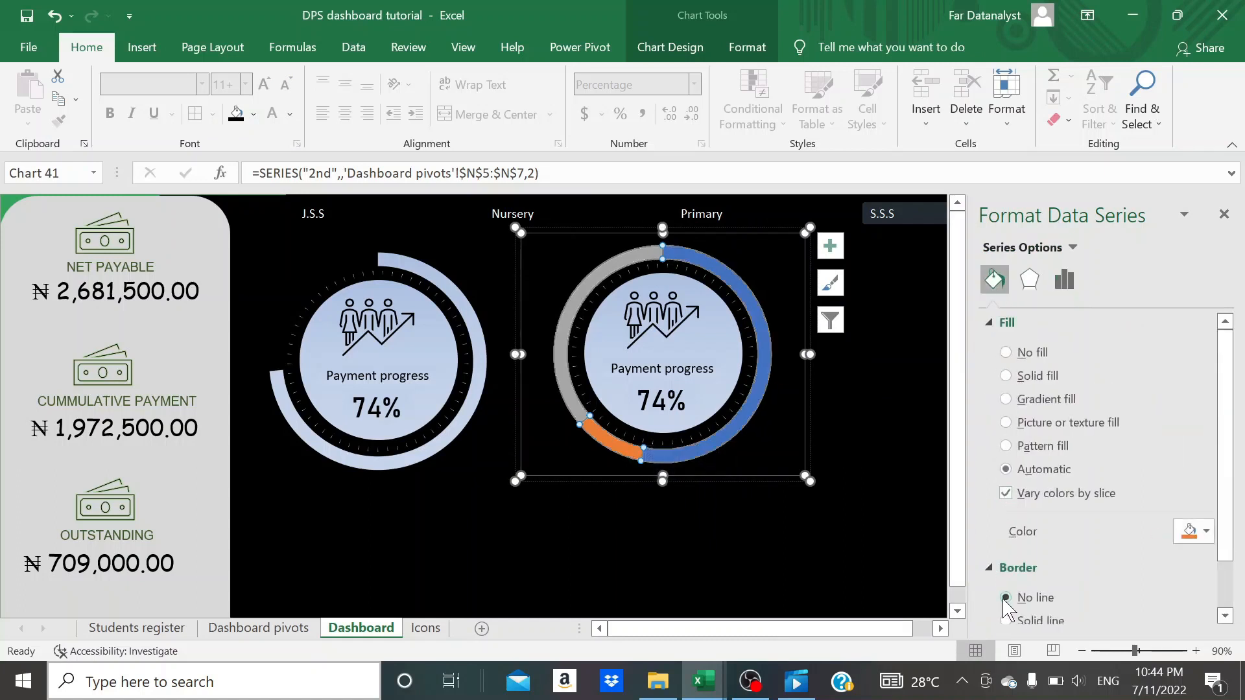
# - Give the blue Full payment segment of the second doughnut a solid fill with 100% transparency
pyautogui.click(722, 438)
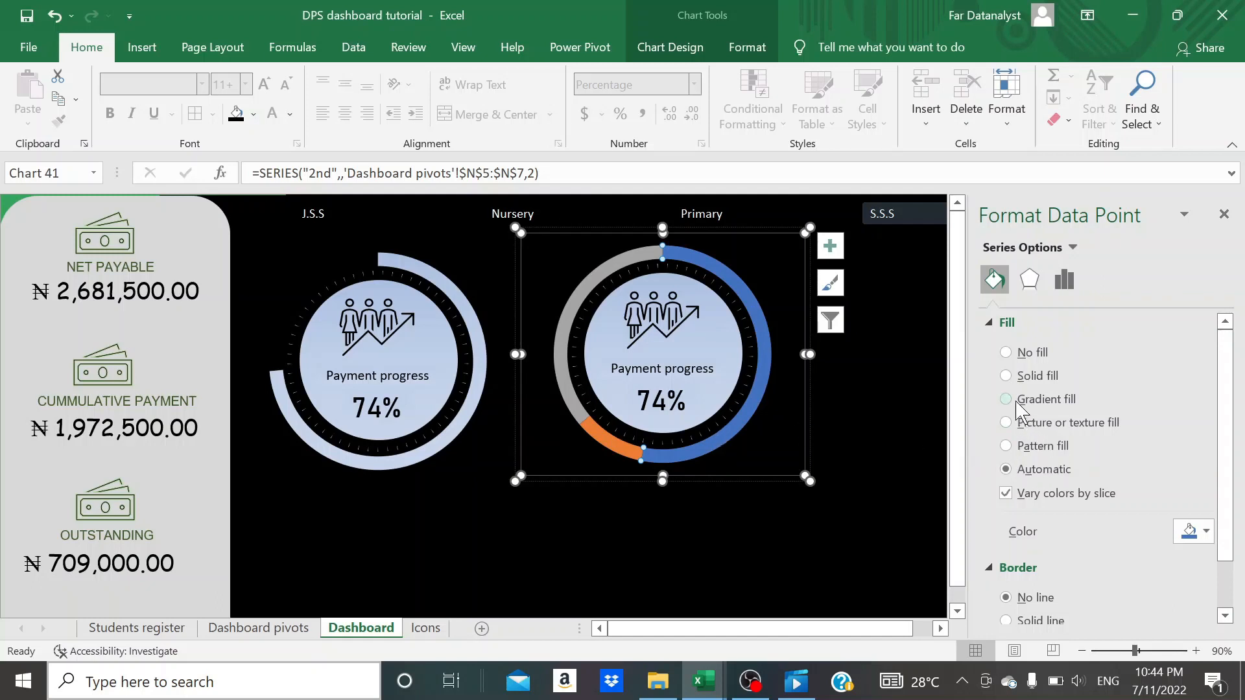
pyautogui.click(1009, 376)
pyautogui.scroll(-2, 1027, 454)
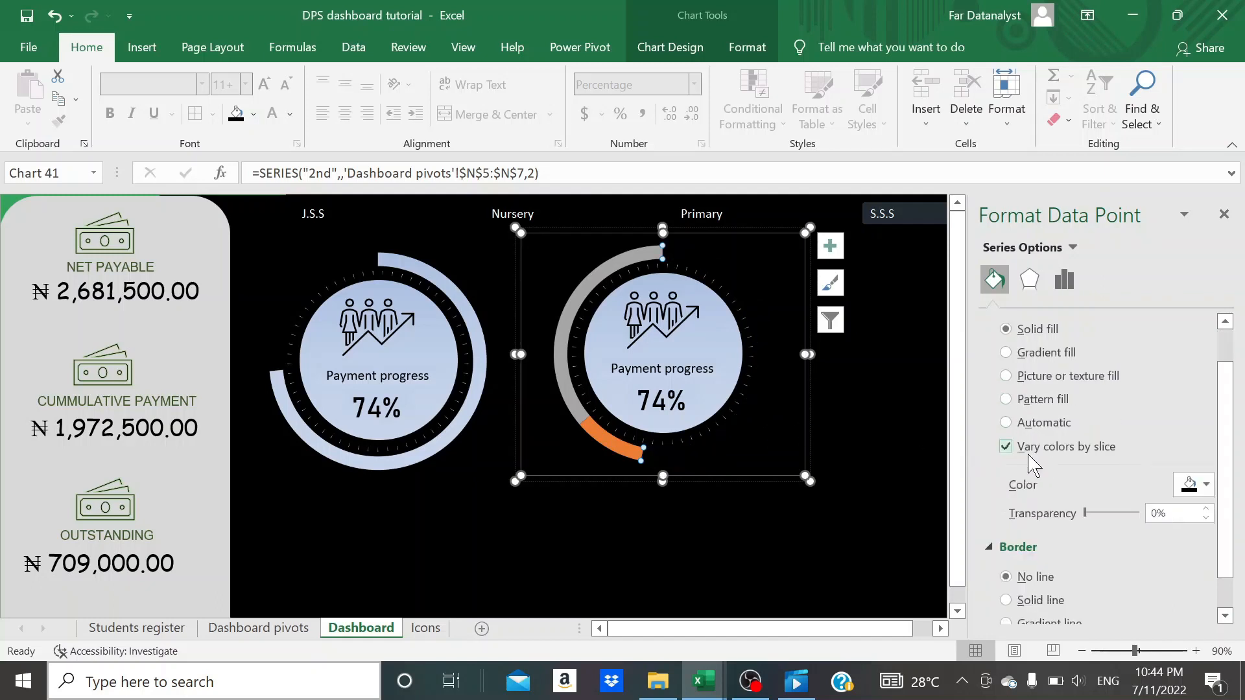
pyautogui.moveTo(1089, 516); pyautogui.dragTo(1161, 522)
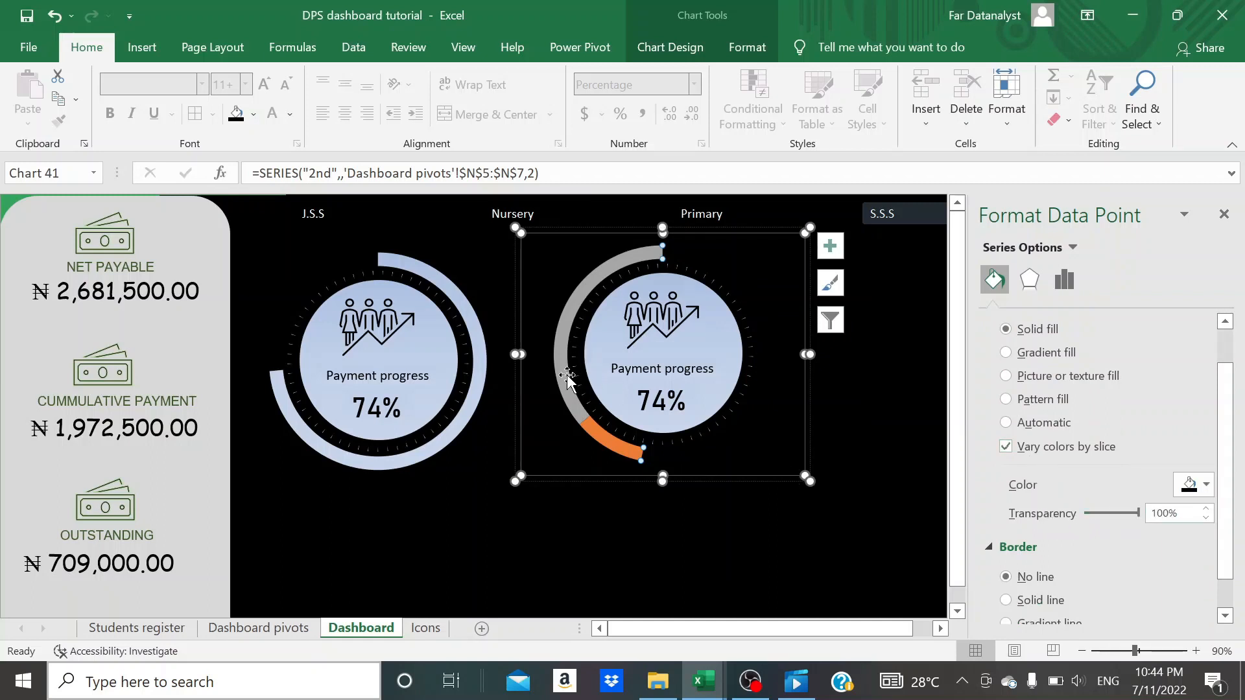
# - Hide the grey Part payment segment of the second doughnut with a solid fill at 100% transparency
pyautogui.click(581, 421)
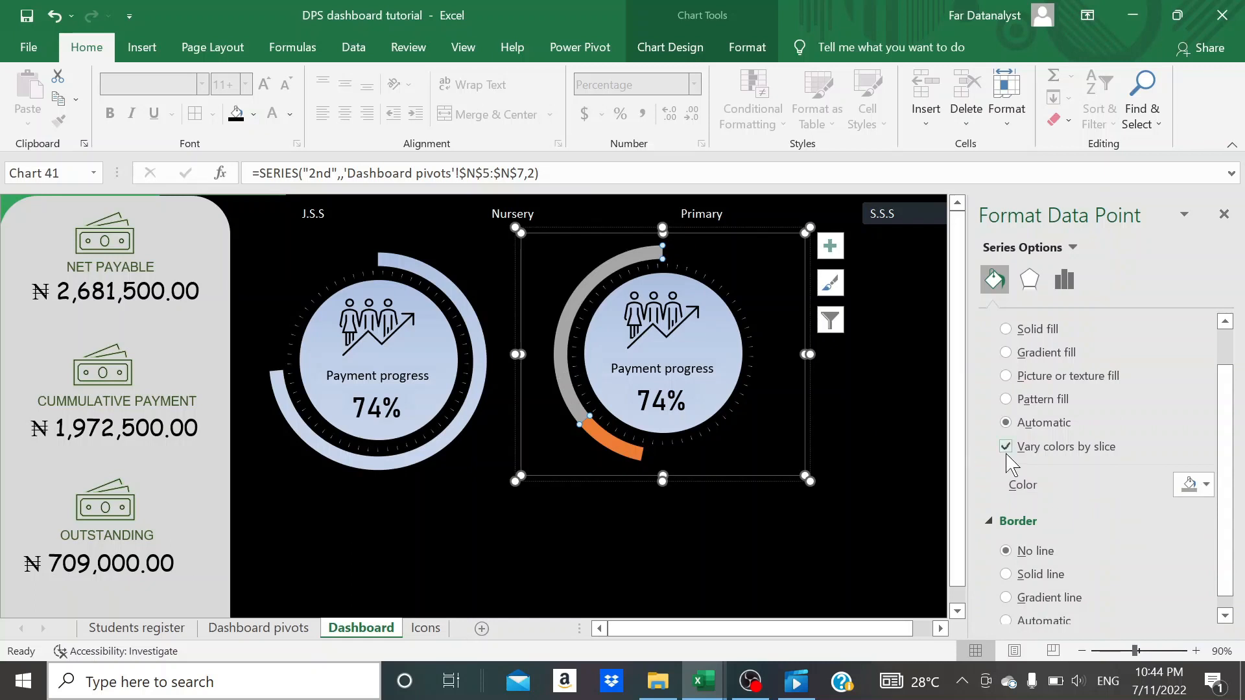
pyautogui.click(1005, 329)
pyautogui.moveTo(1088, 512); pyautogui.dragTo(1139, 513)
pyautogui.click(781, 563)
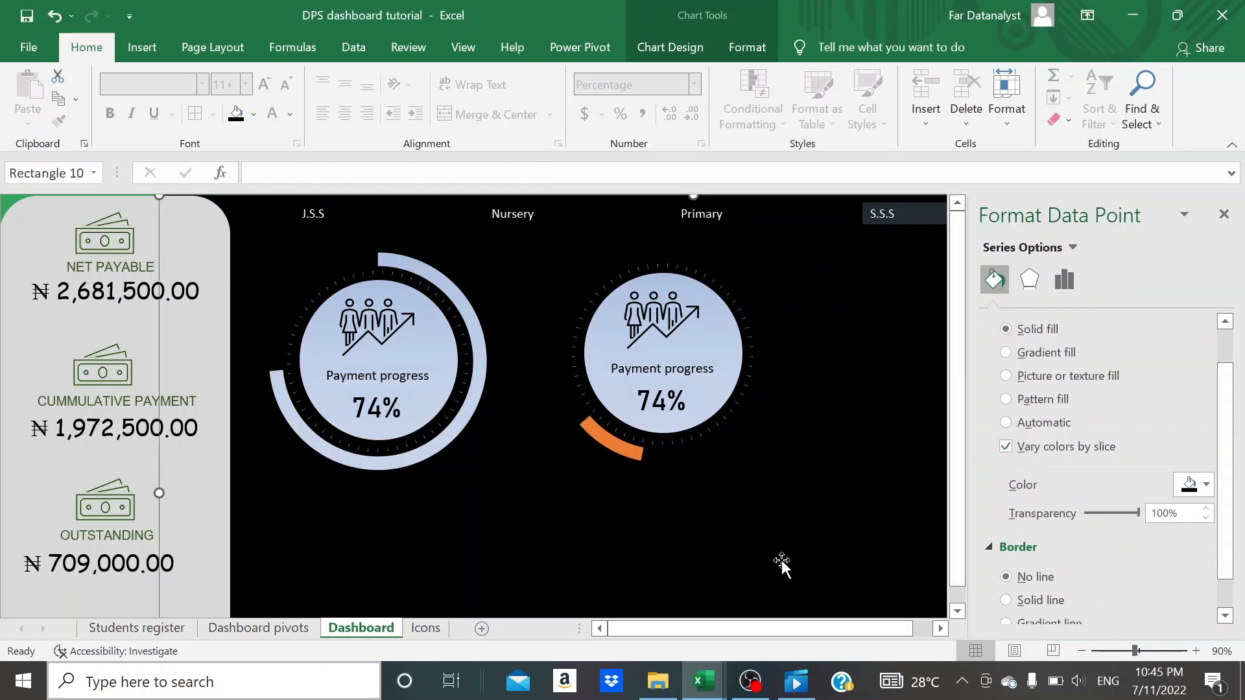
# - Apply a linear gradient fill to the orange None payment segment of the second doughnut
pyautogui.click(635, 452)
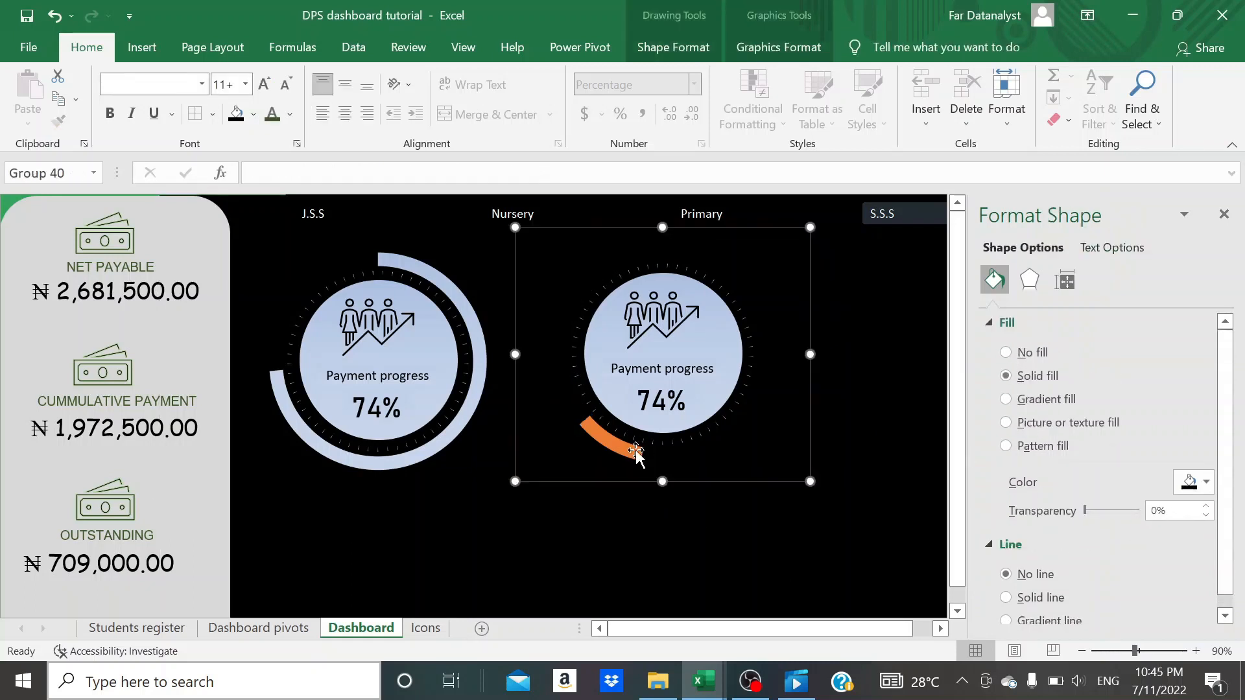
pyautogui.click(636, 452)
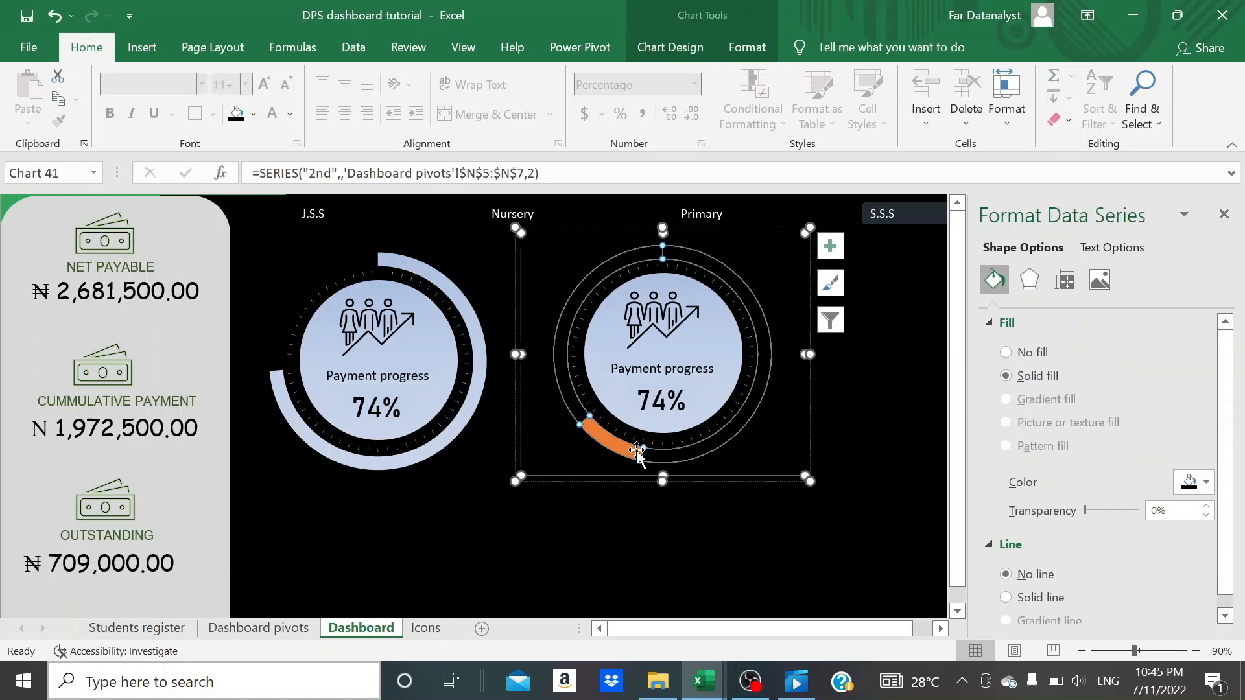
pyautogui.click(635, 452)
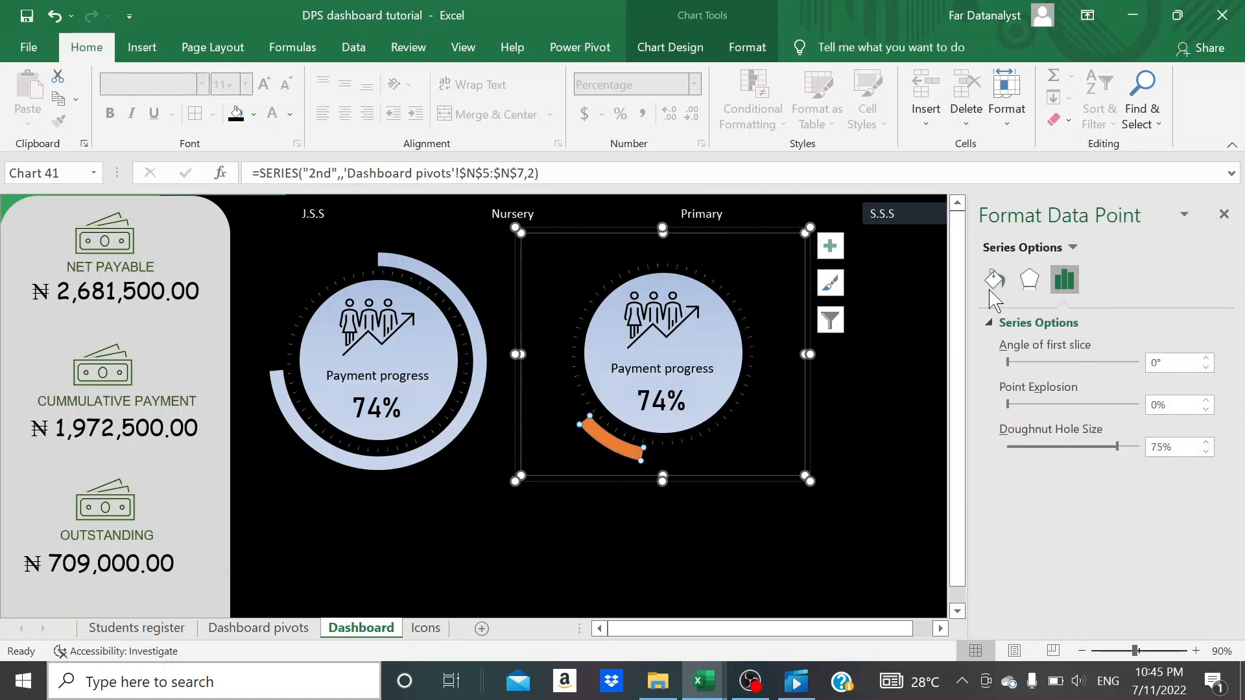
pyautogui.click(994, 279)
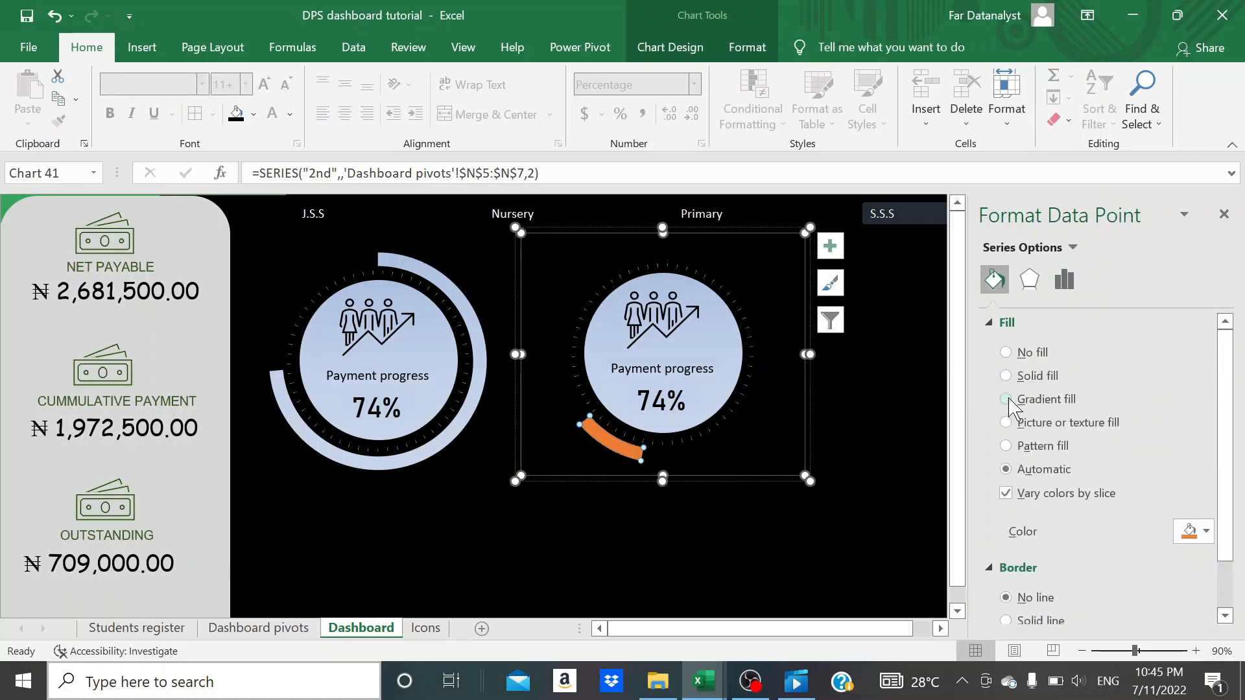
pyautogui.click(1005, 399)
pyautogui.scroll(-3, 1011, 453)
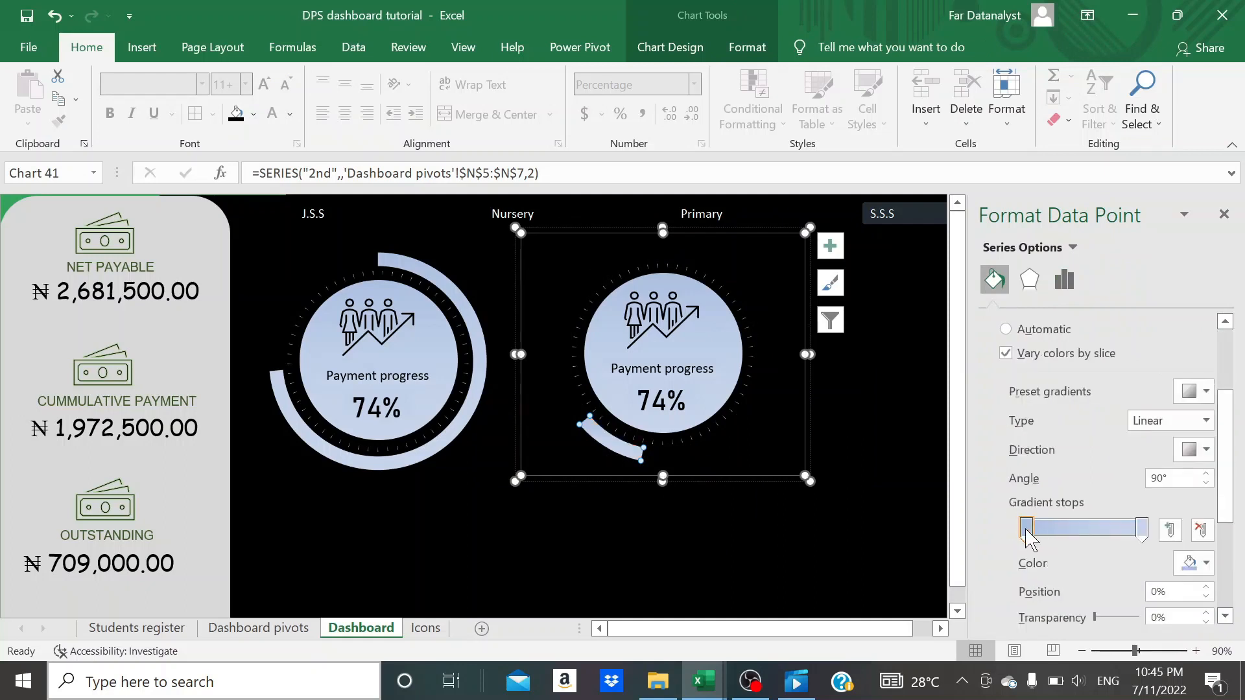
pyautogui.click(823, 564)
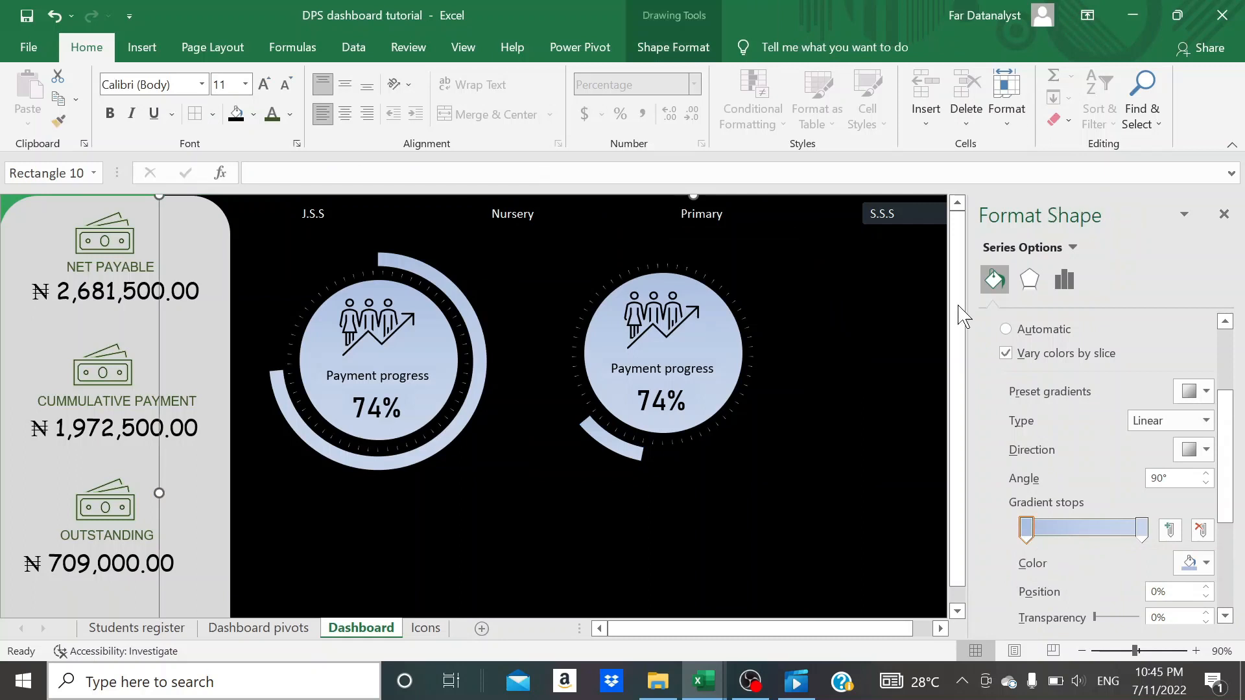
pyautogui.click(1224, 214)
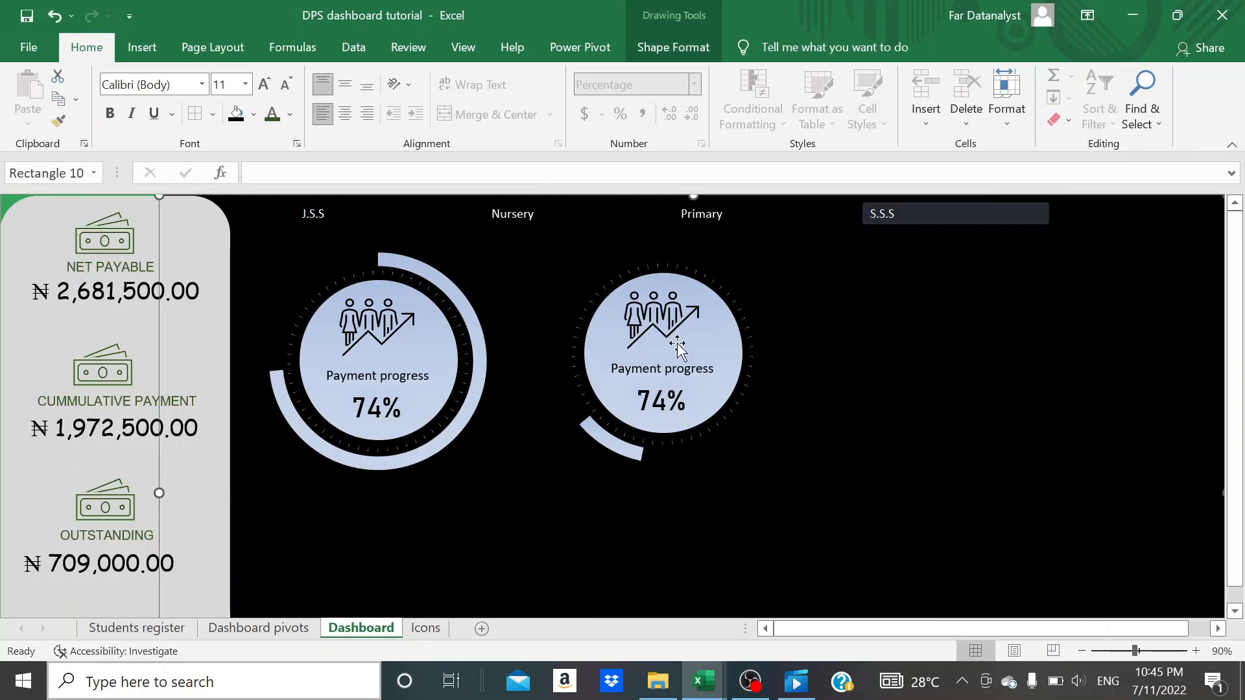
# - Change the label inside the second doughnut to "None payment"
pyautogui.click(672, 415)
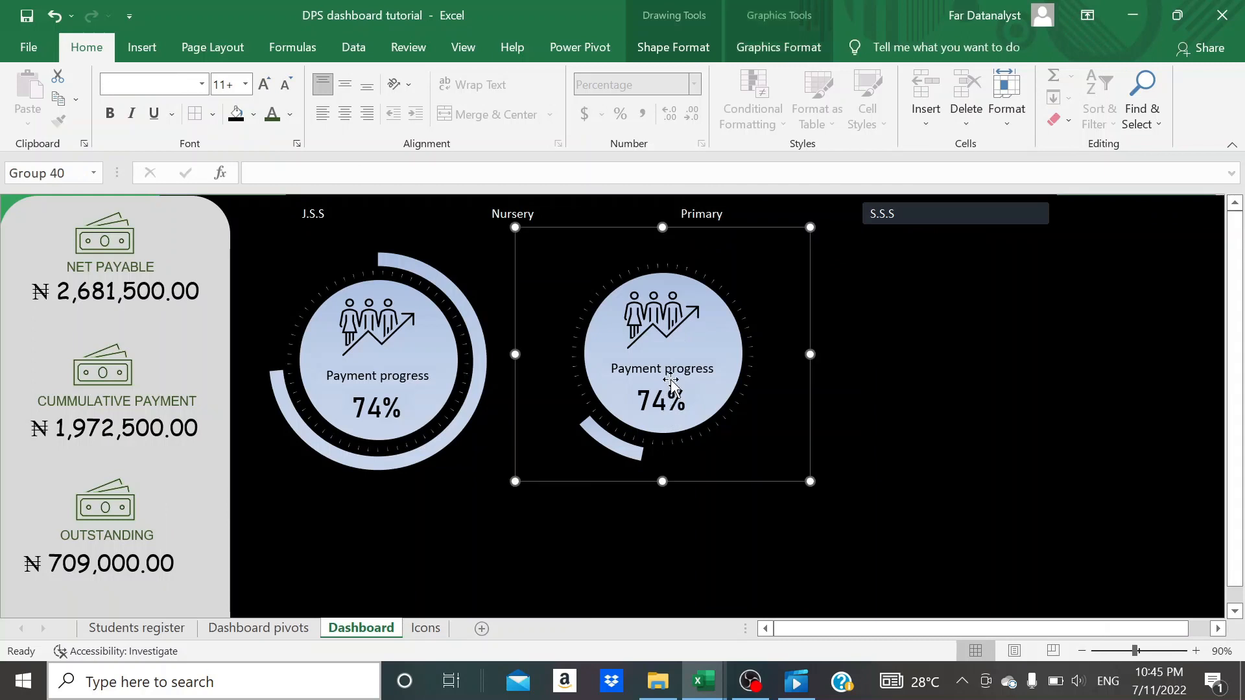
pyautogui.click(666, 329)
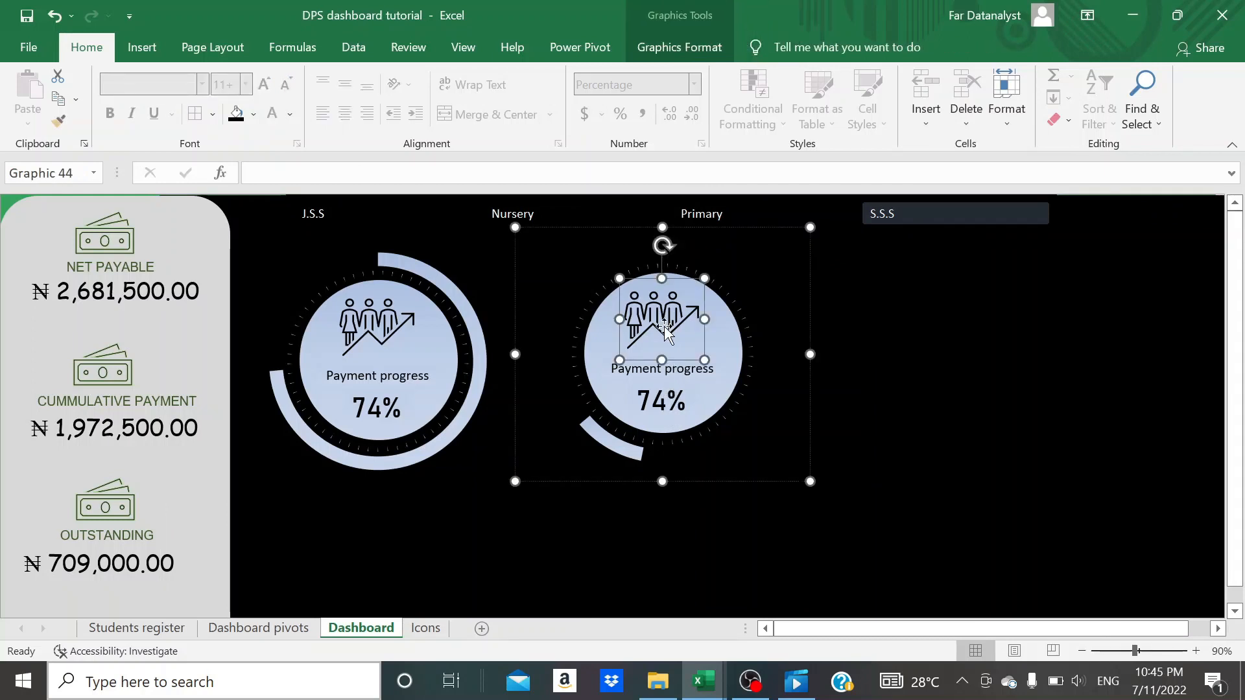
pyautogui.click(687, 368)
pyautogui.click(711, 368)
pyautogui.press('BackSpace')
pyautogui.press('BackSpace')
pyautogui.press('BackSpace')
pyautogui.press('BackSpace')
pyautogui.press('BackSpace')
pyautogui.press('BackSpace')
pyautogui.press('BackSpace')
pyautogui.press('BackSpace')
pyautogui.press('BackSpace')
pyautogui.press('BackSpace')
pyautogui.press('BackSpace')
pyautogui.press('BackSpace')
pyautogui.press('BackSpace')
pyautogui.press('BackSpace')
pyautogui.press('BackSpace')
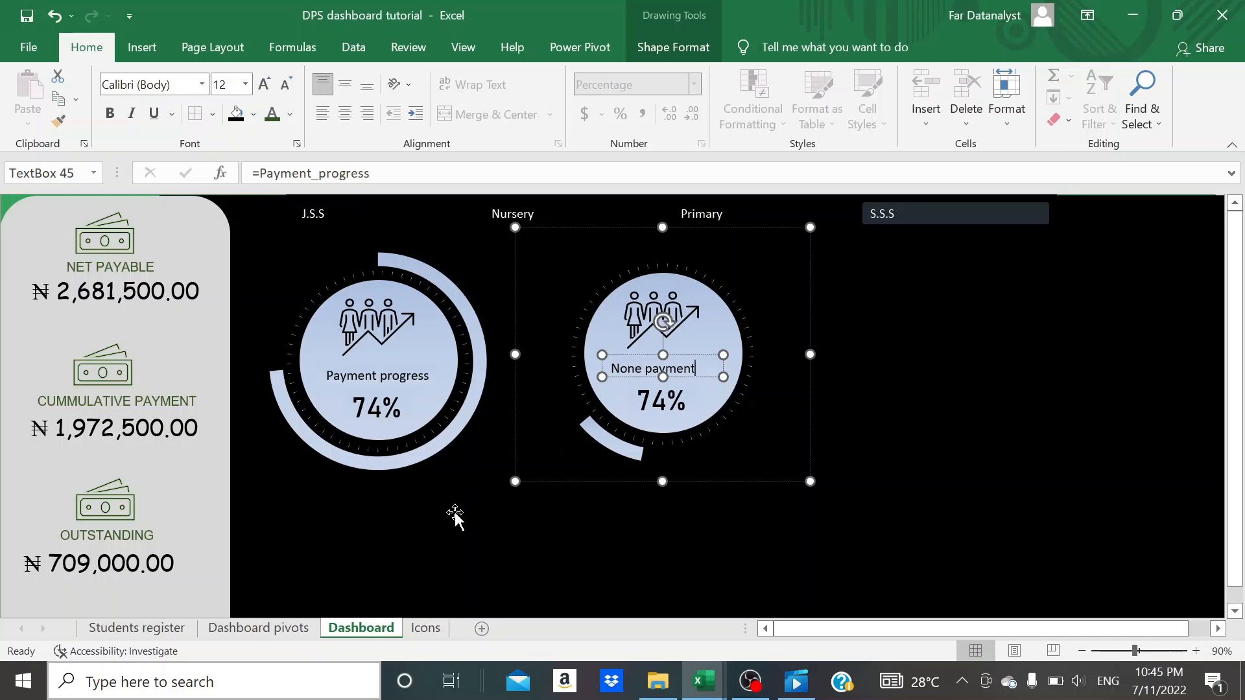
# - Name the None payment percentage cell N6 on the Dashboard pivots sheet None_payment
pyautogui.click(293, 630)
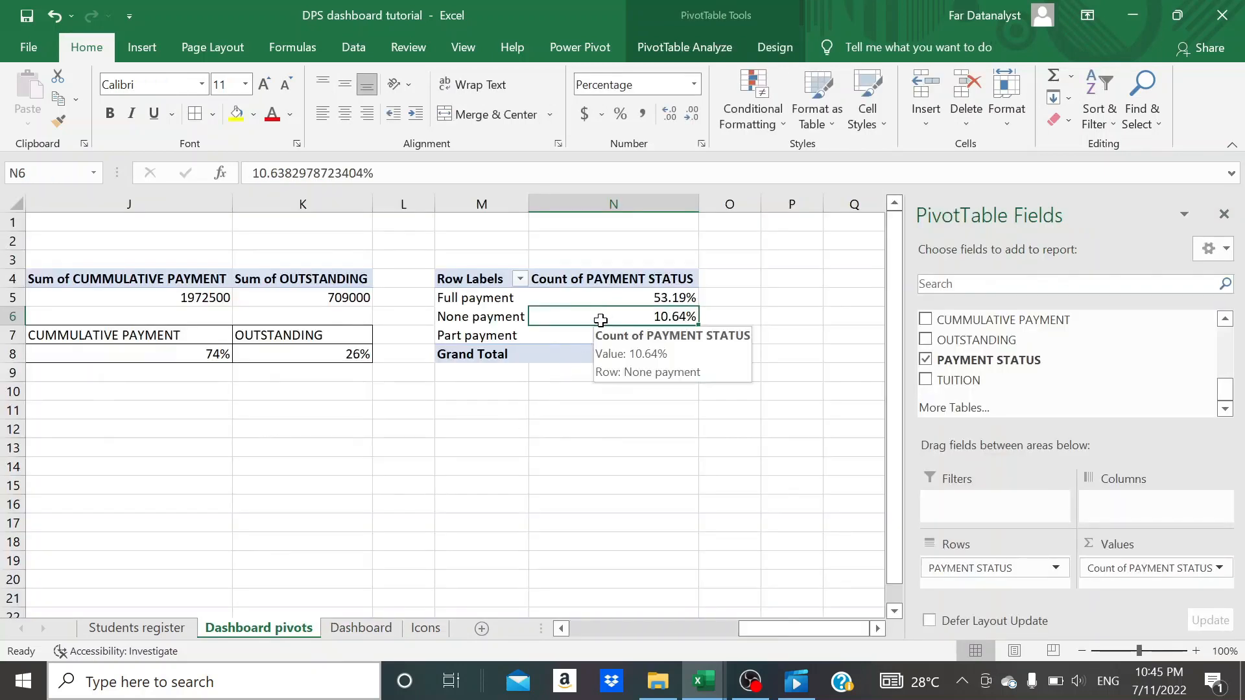
pyautogui.click(52, 173)
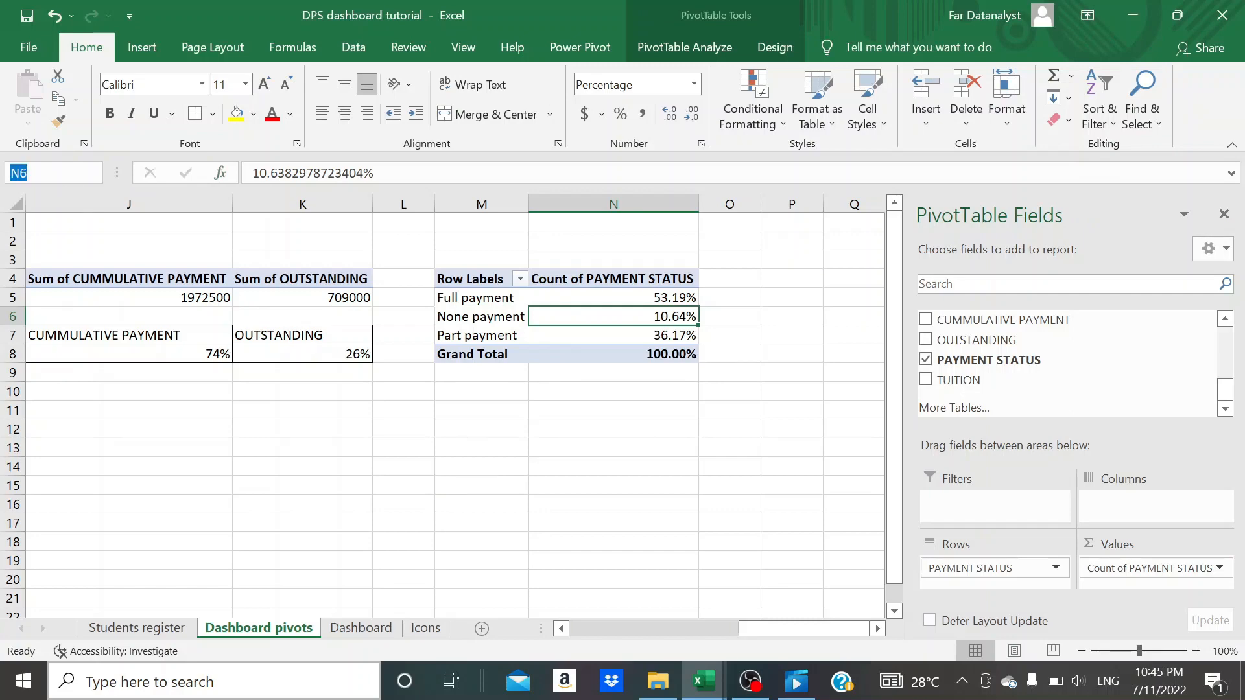
pyautogui.write('None_payment')
pyautogui.press('Return')
# - On the Dashboard, nudge the None payment label up slightly and link the percentage text box below it to =None_payment
pyautogui.click(366, 629)
pyautogui.moveTo(688, 369); pyautogui.dragTo(692, 365)
pyautogui.click(670, 400)
pyautogui.press('BackSpace')
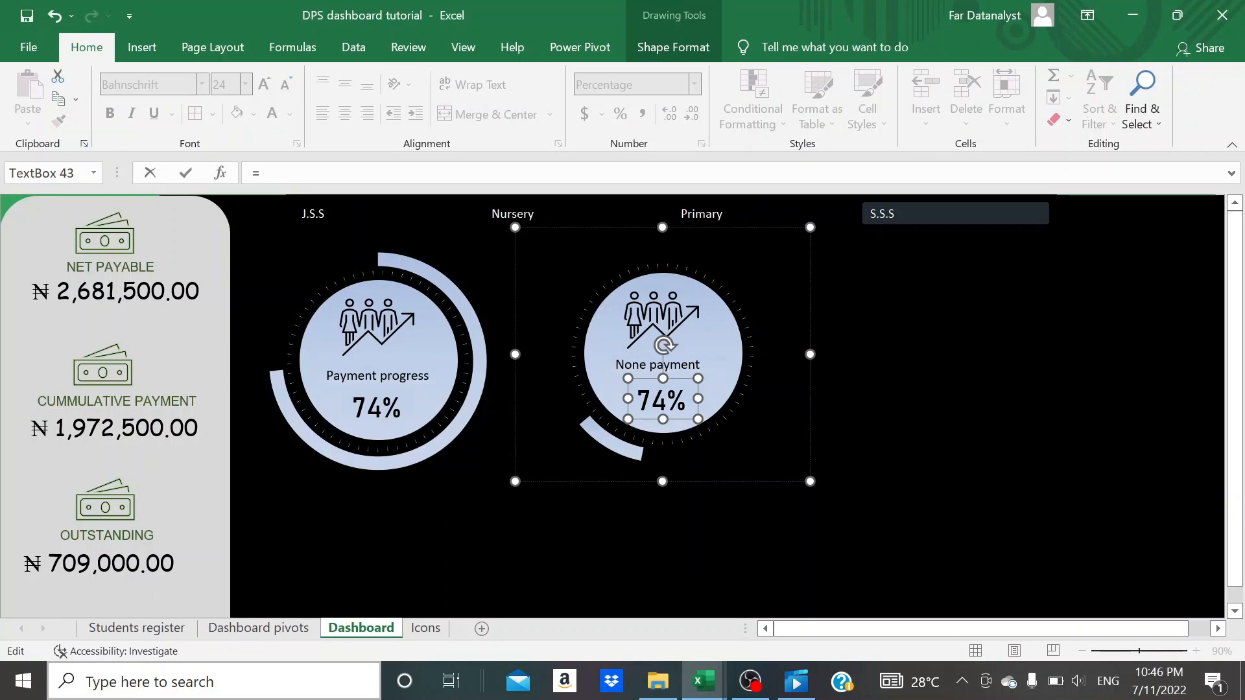
pyautogui.write('=non')
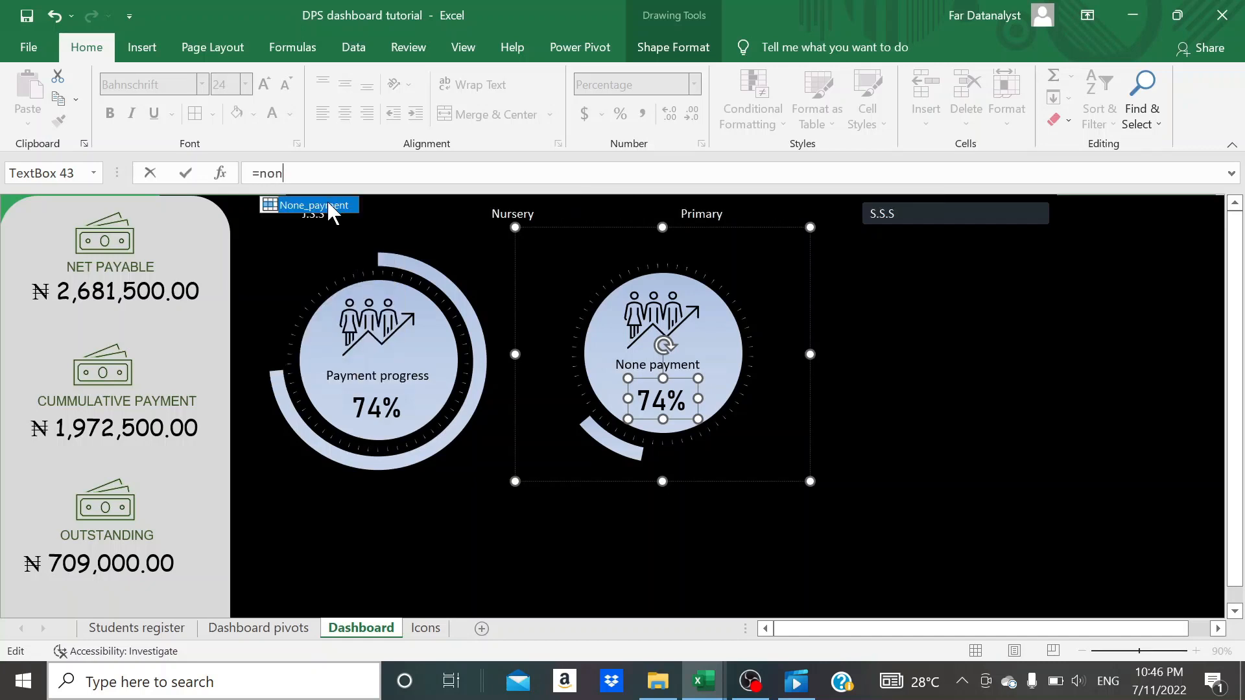
pyautogui.doubleClick(328, 205)
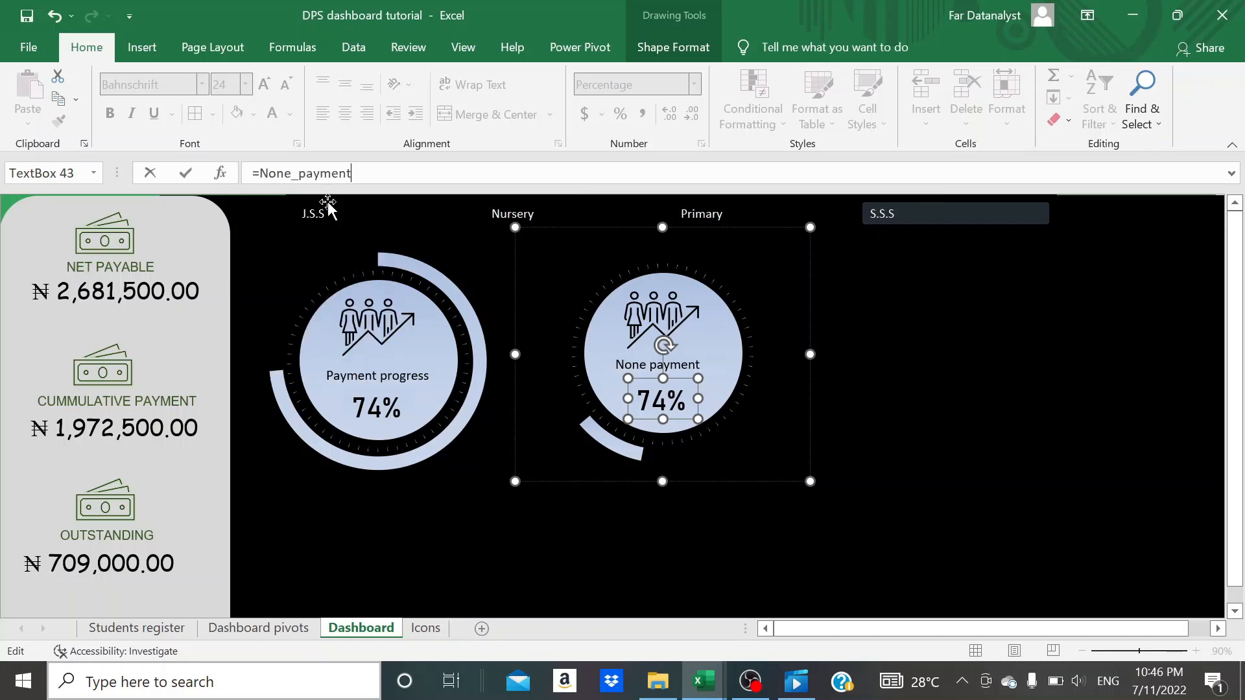
pyautogui.press('Return')
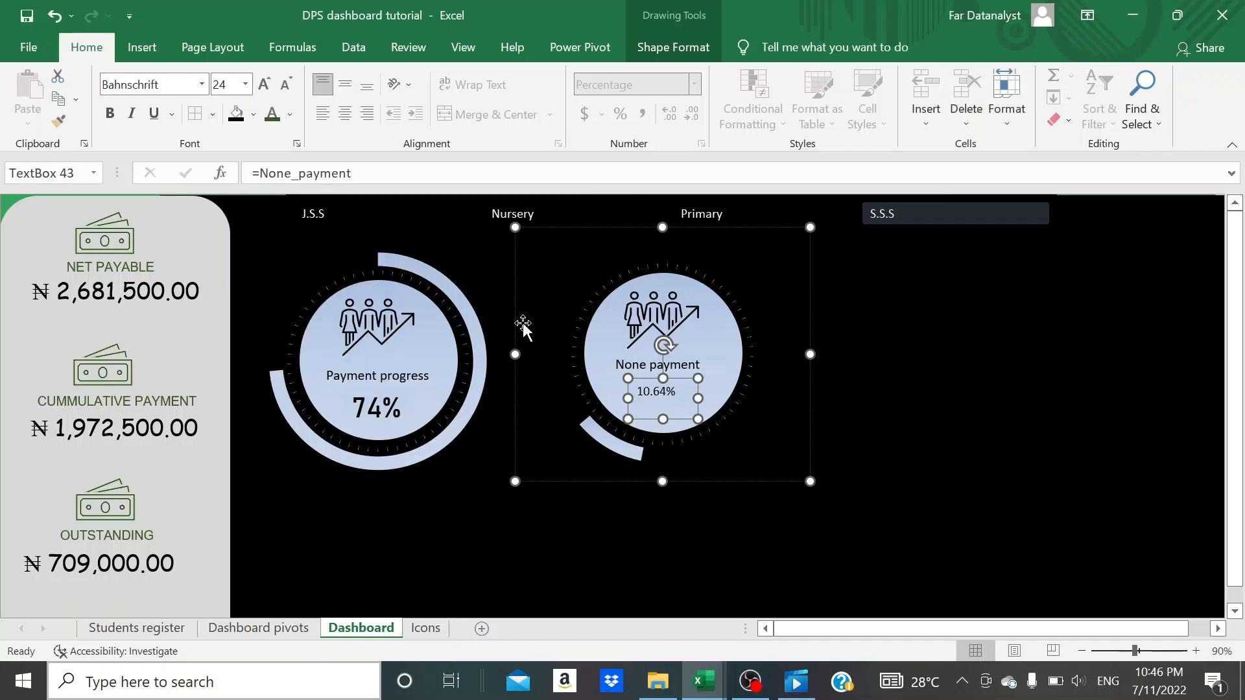
# - Format the second doughnut's percentage in Bahnschrift size 24 and widen its text box to fit the whole figure
pyautogui.click(115, 84)
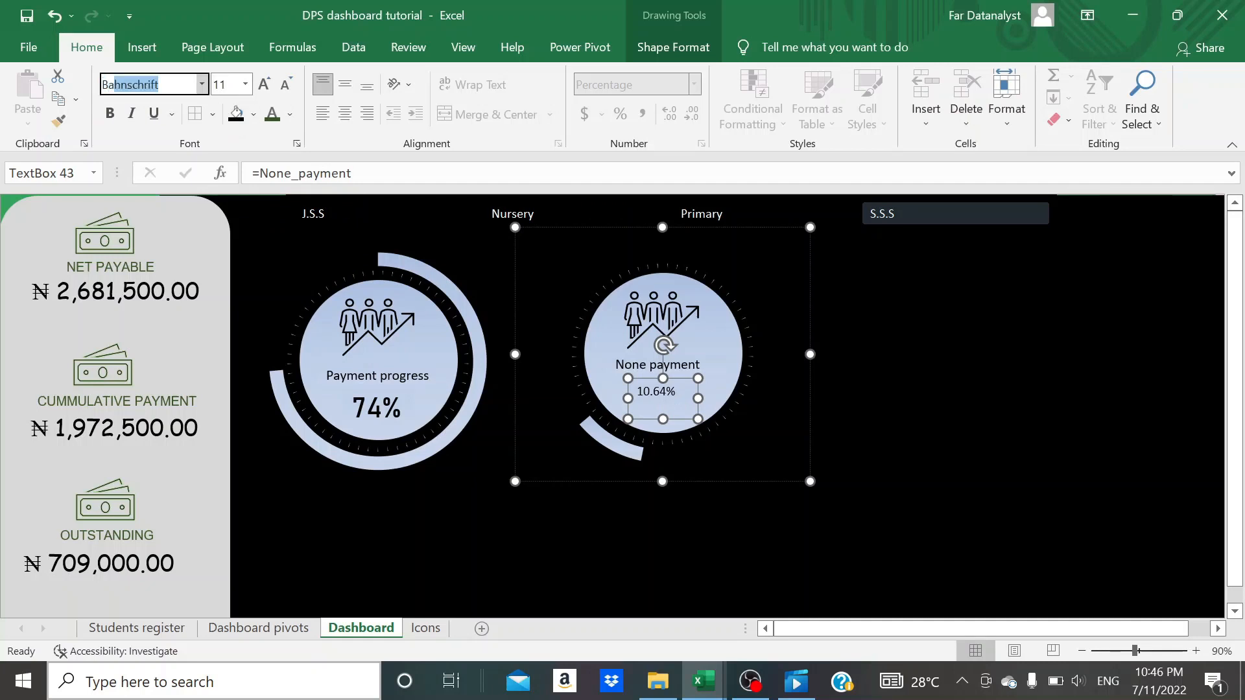
pyautogui.press('Return')
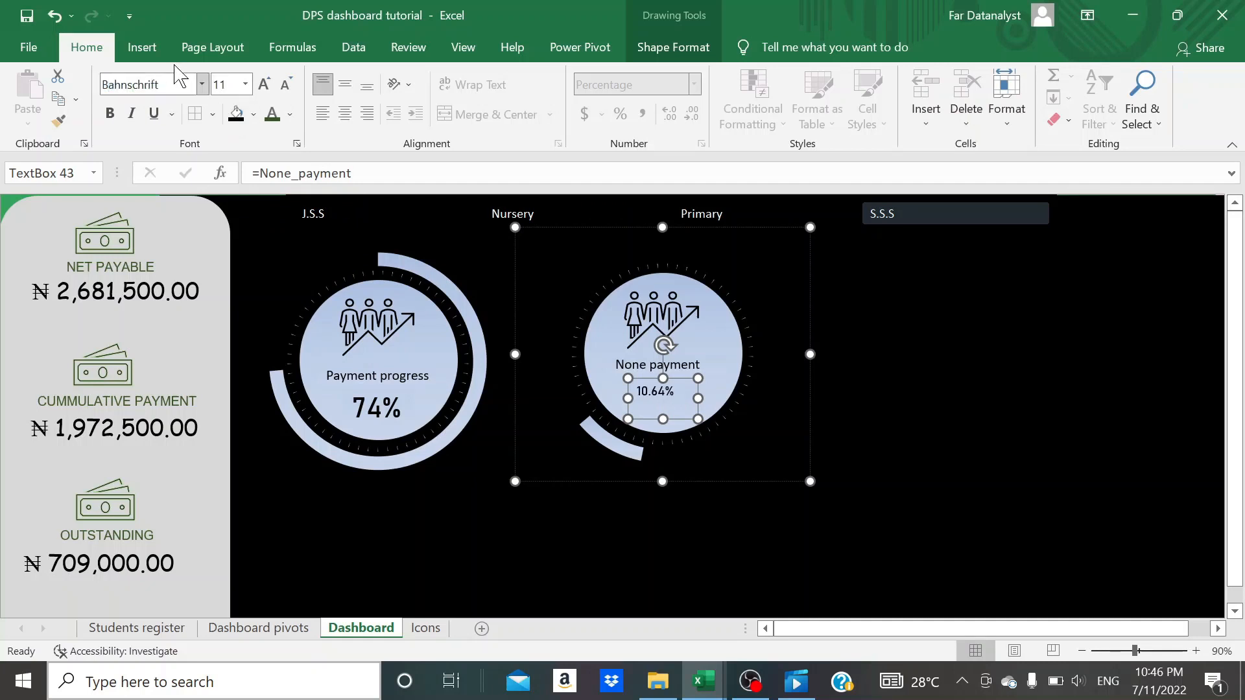
pyautogui.click(264, 84)
pyautogui.click(264, 84)
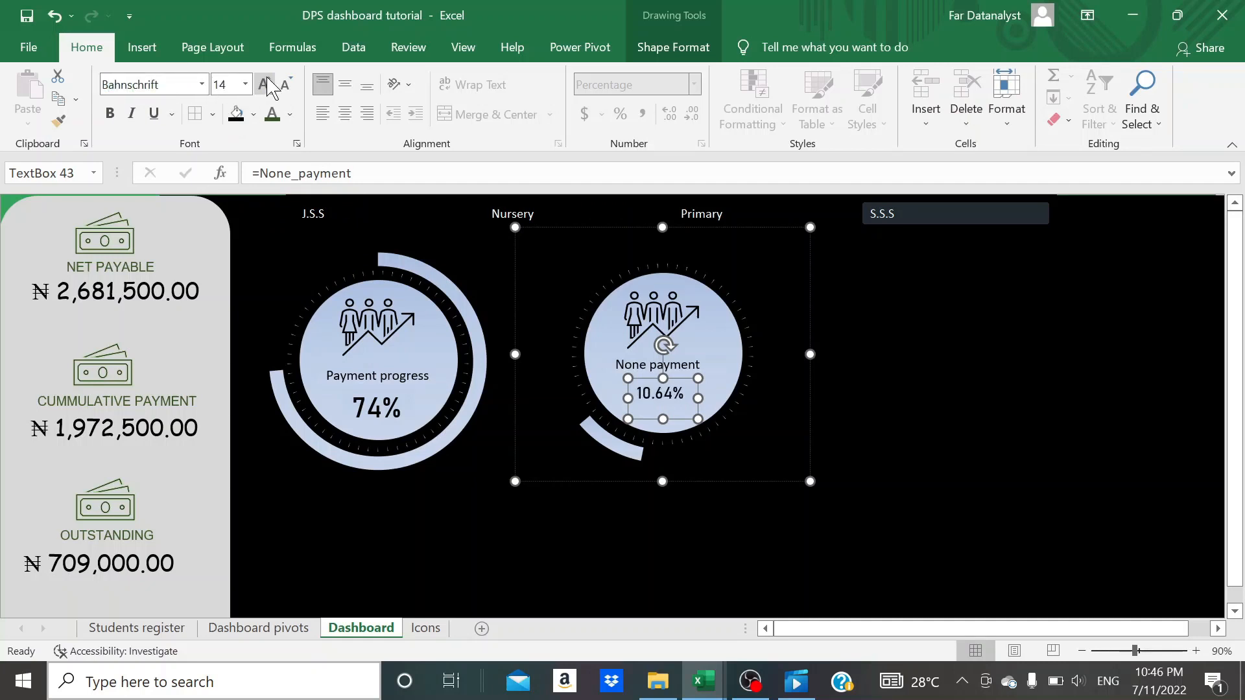
pyautogui.click(263, 85)
pyautogui.click(264, 85)
pyautogui.click(264, 84)
pyautogui.click(264, 84)
pyautogui.click(265, 85)
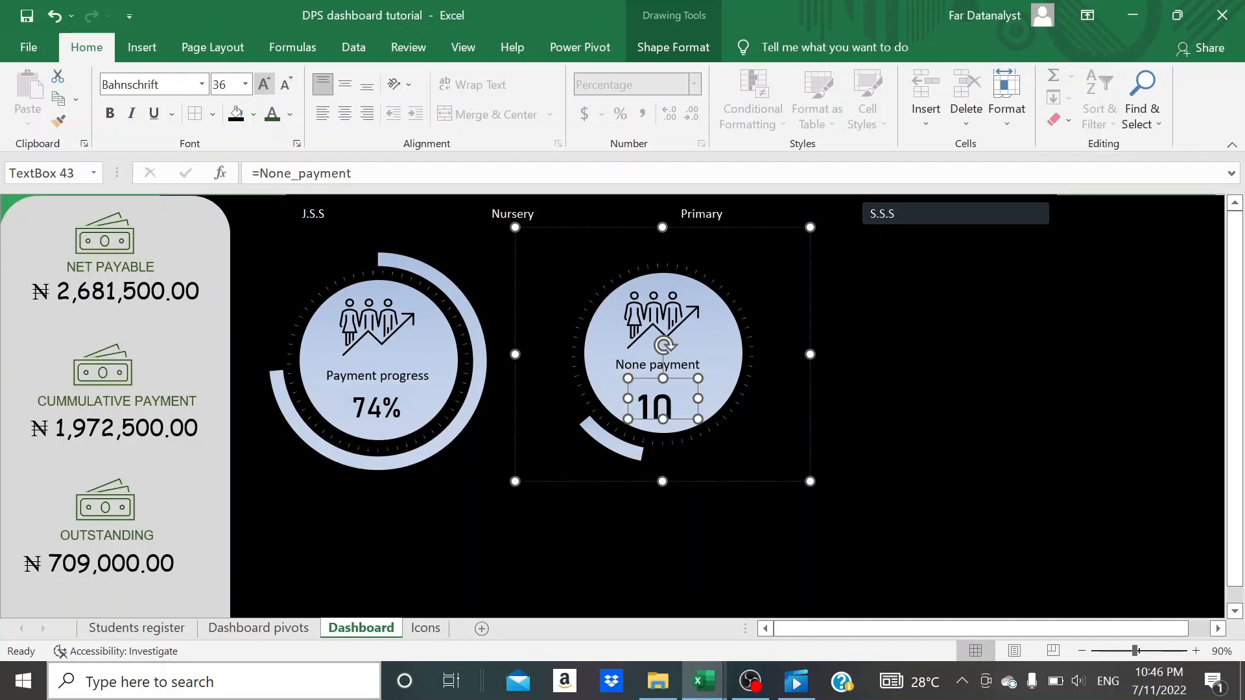
pyautogui.click(285, 85)
pyautogui.click(289, 92)
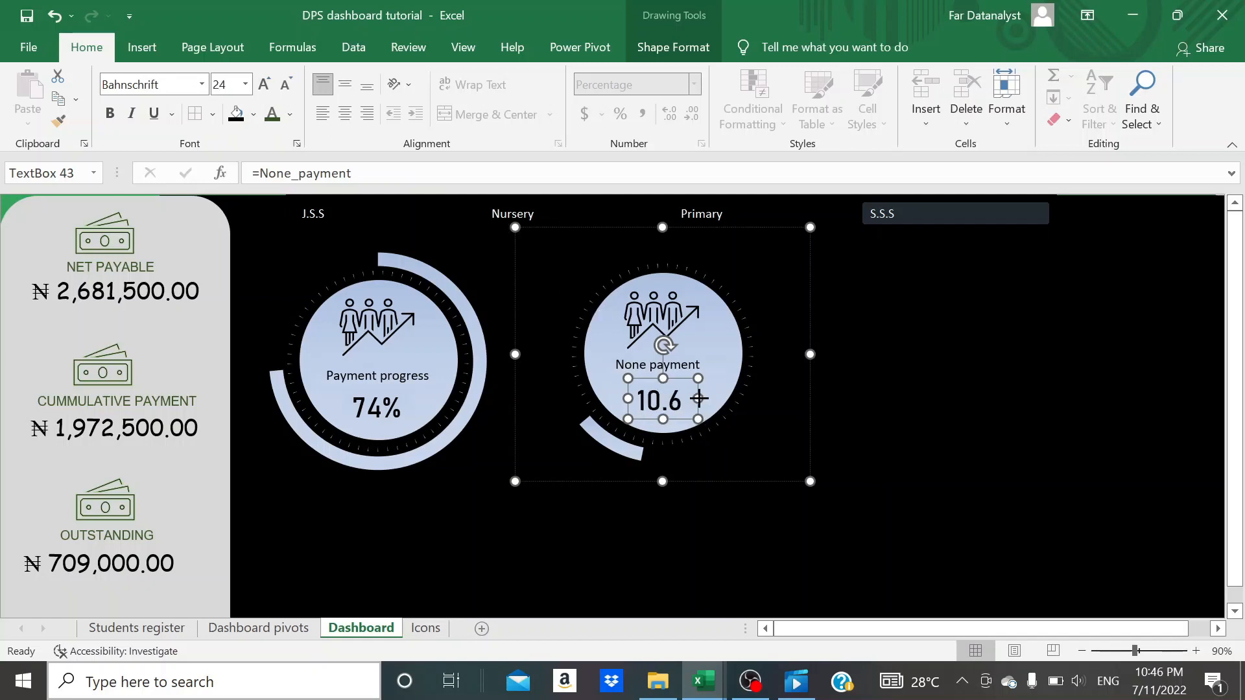
pyautogui.moveTo(698, 398); pyautogui.dragTo(707, 399)
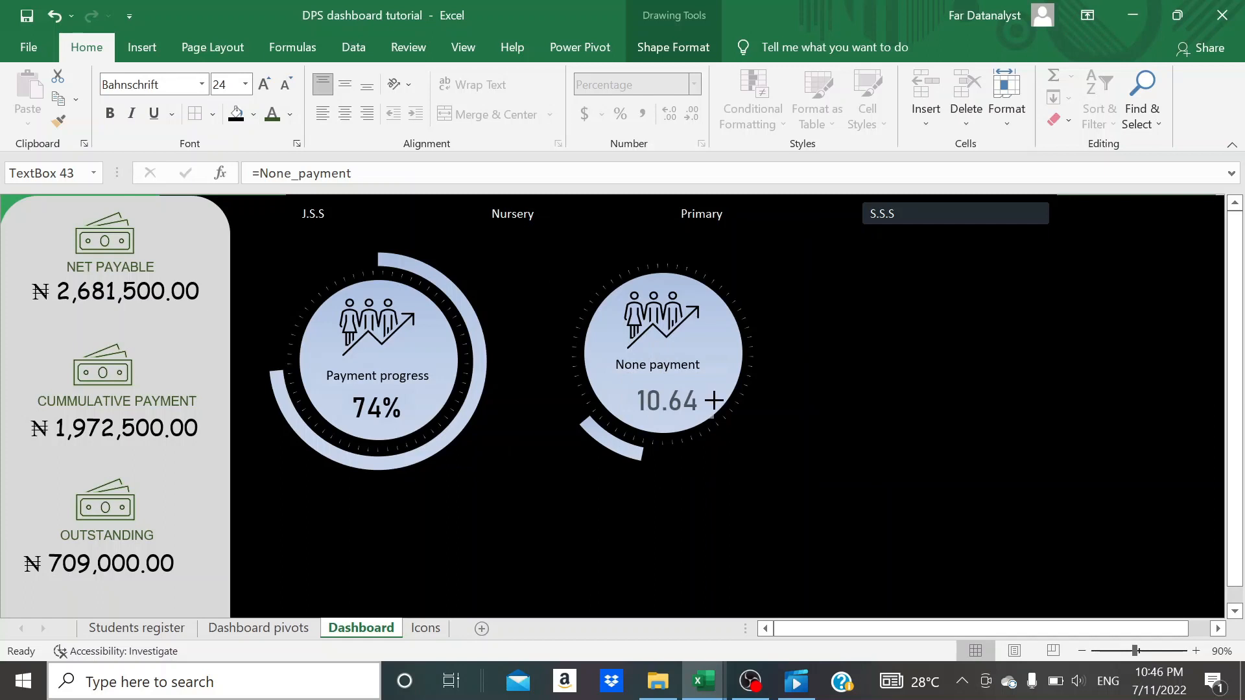
pyautogui.moveTo(720, 400); pyautogui.dragTo(718, 397)
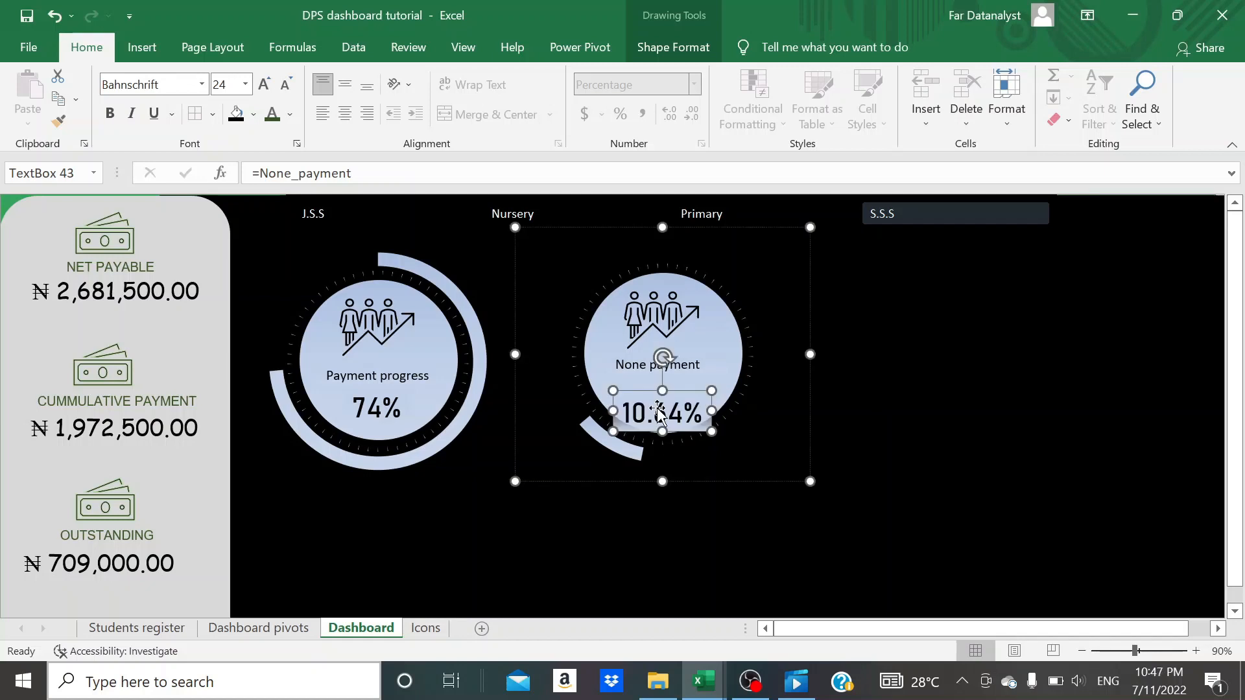
# - Give the none-payment percentage text box a solid fill at 100% transparency and move it up beneath its label
pyautogui.doubleClick(658, 413)
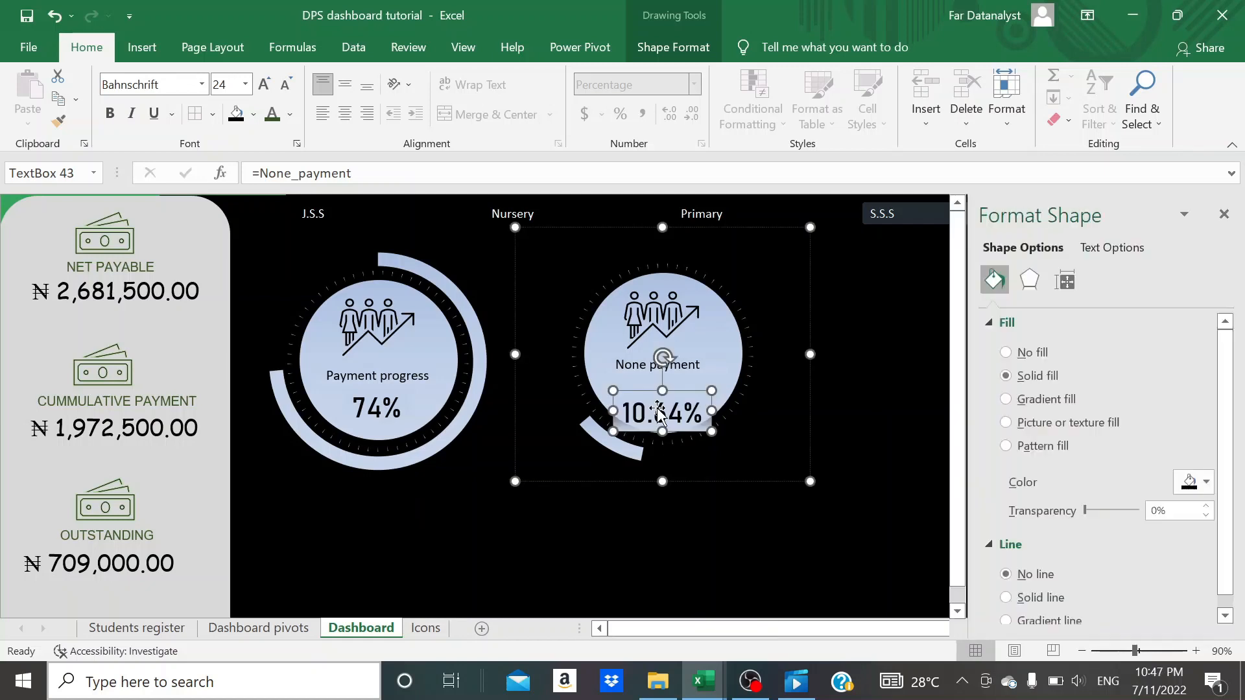
pyautogui.click(1005, 376)
pyautogui.click(1041, 576)
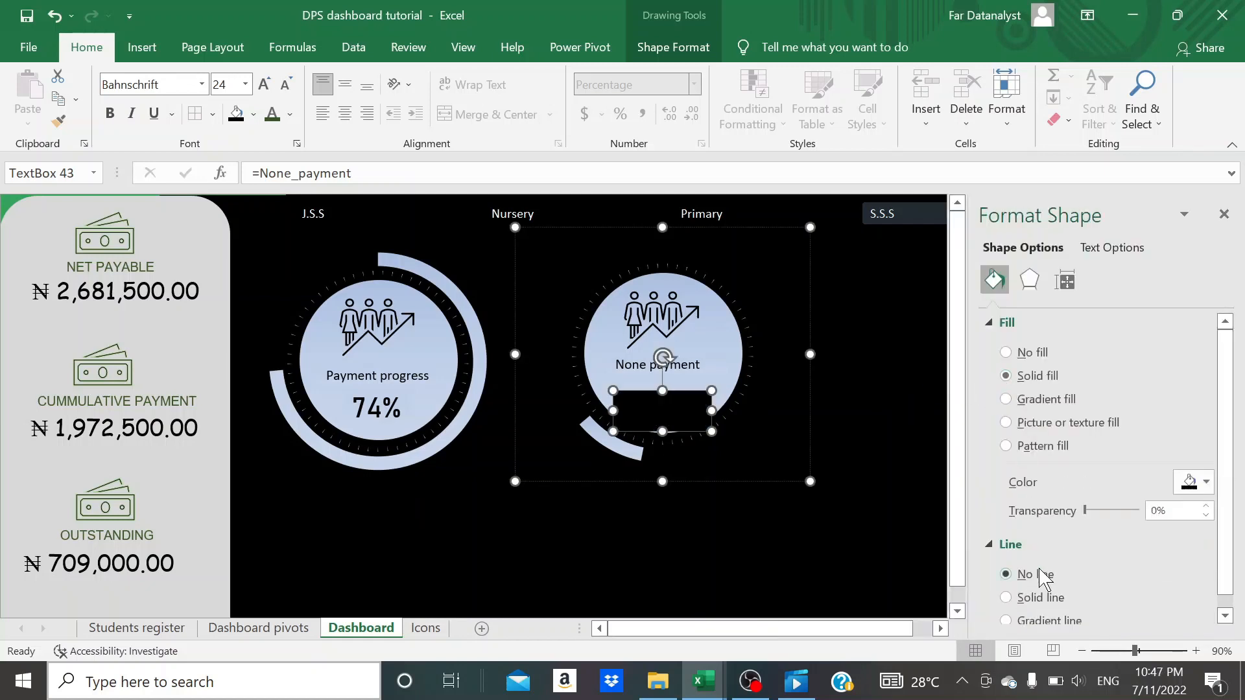
pyautogui.scroll(-1, 1051, 557)
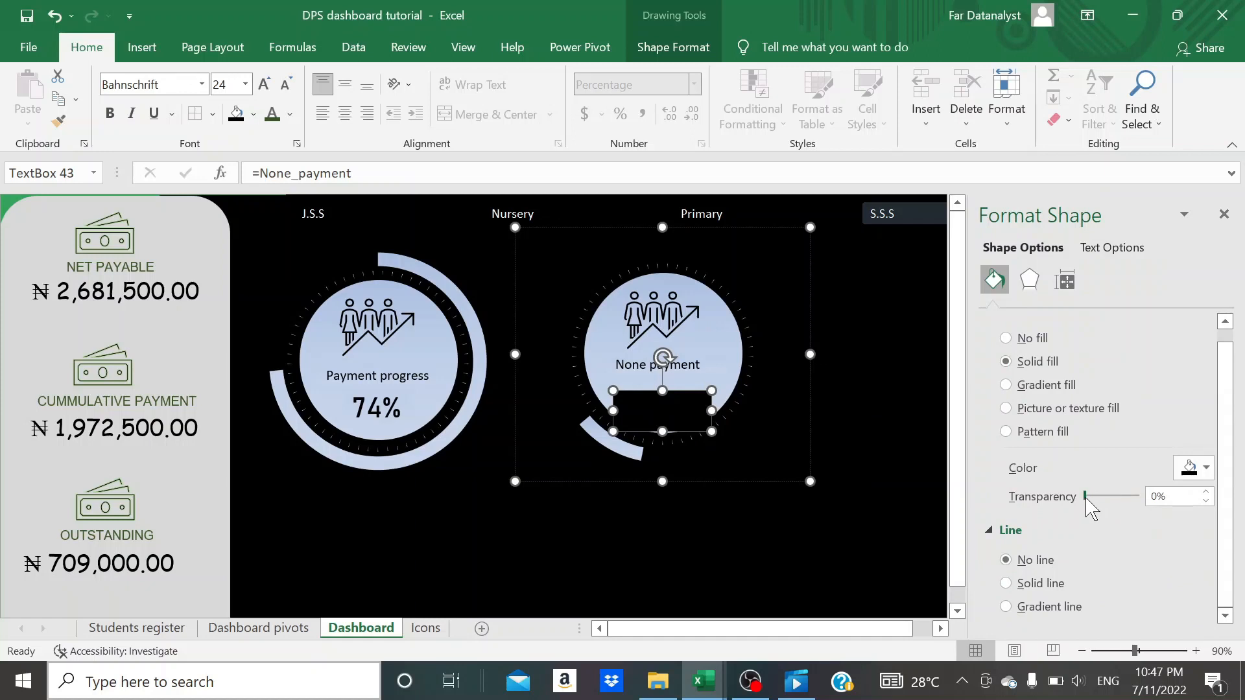
pyautogui.moveTo(1086, 499); pyautogui.dragTo(1157, 498)
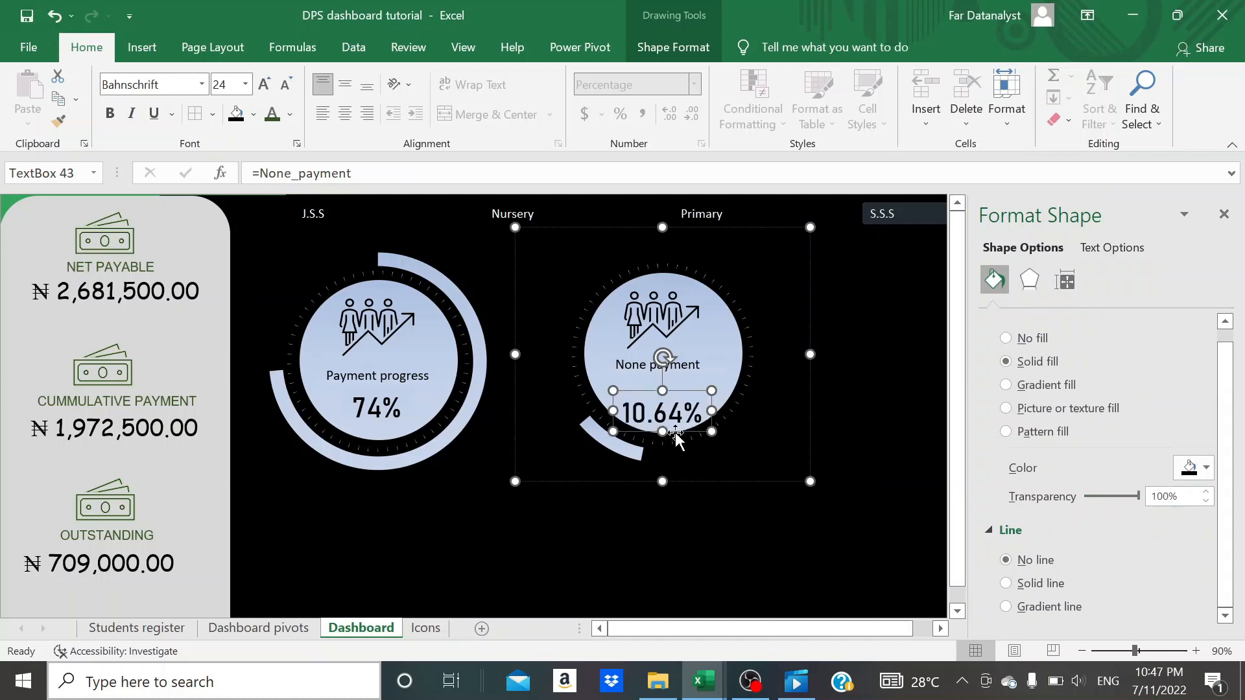
pyautogui.moveTo(668, 408); pyautogui.dragTo(667, 401)
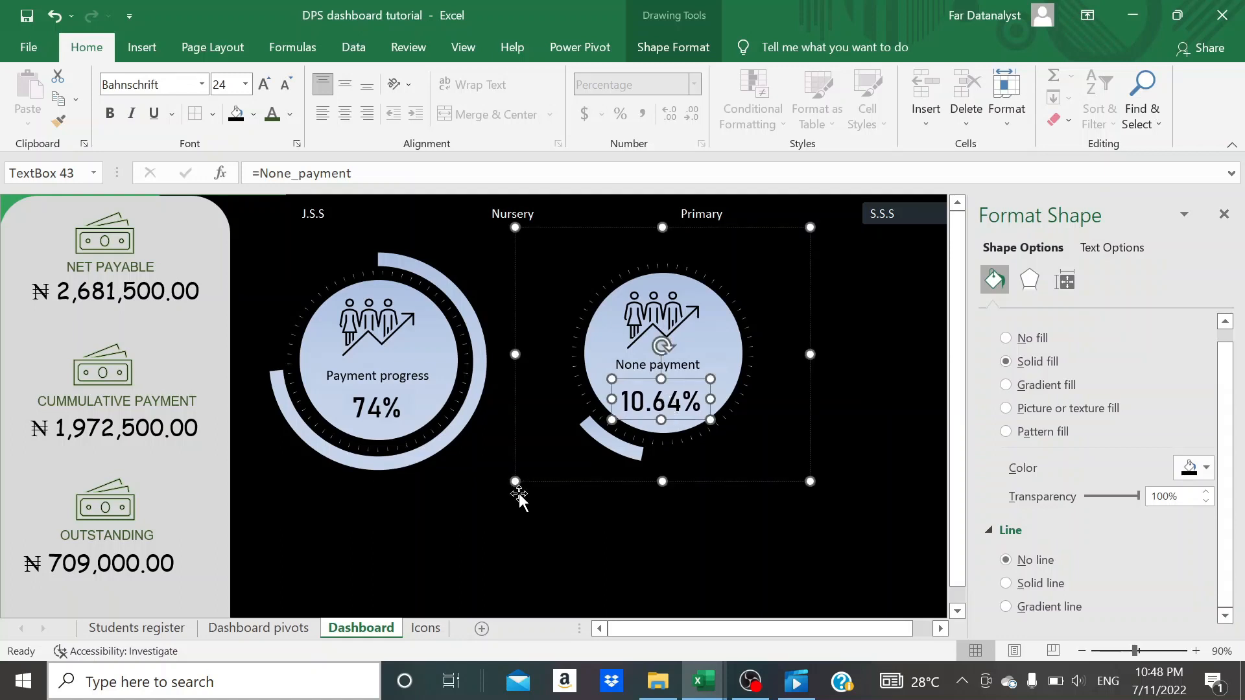
# - Compare the fill settings of the percentage text boxes in the two doughnuts
pyautogui.click(519, 493)
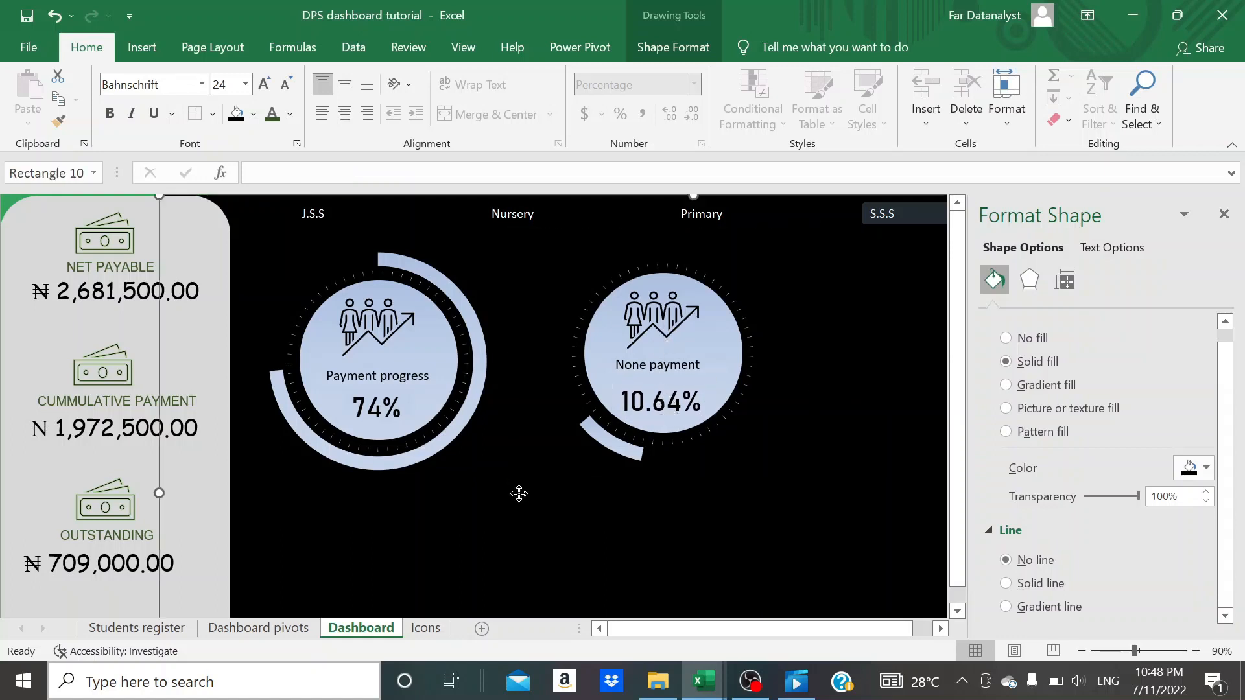
pyautogui.click(385, 404)
pyautogui.click(391, 412)
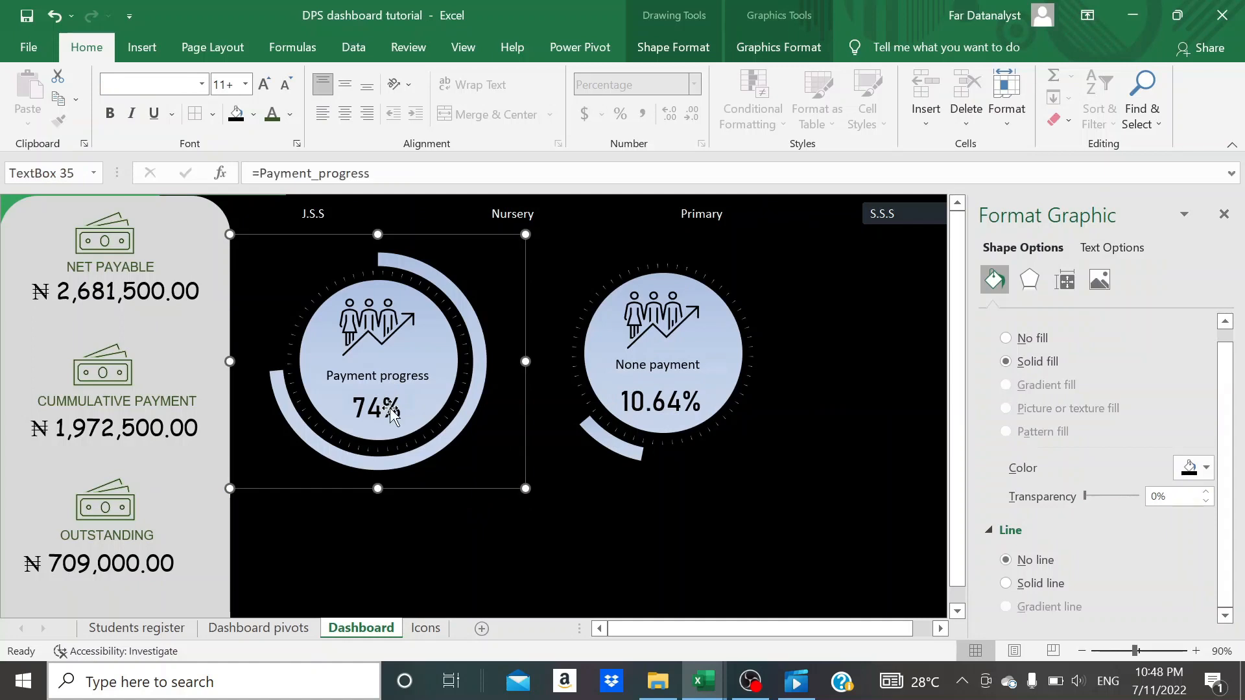
pyautogui.click(661, 405)
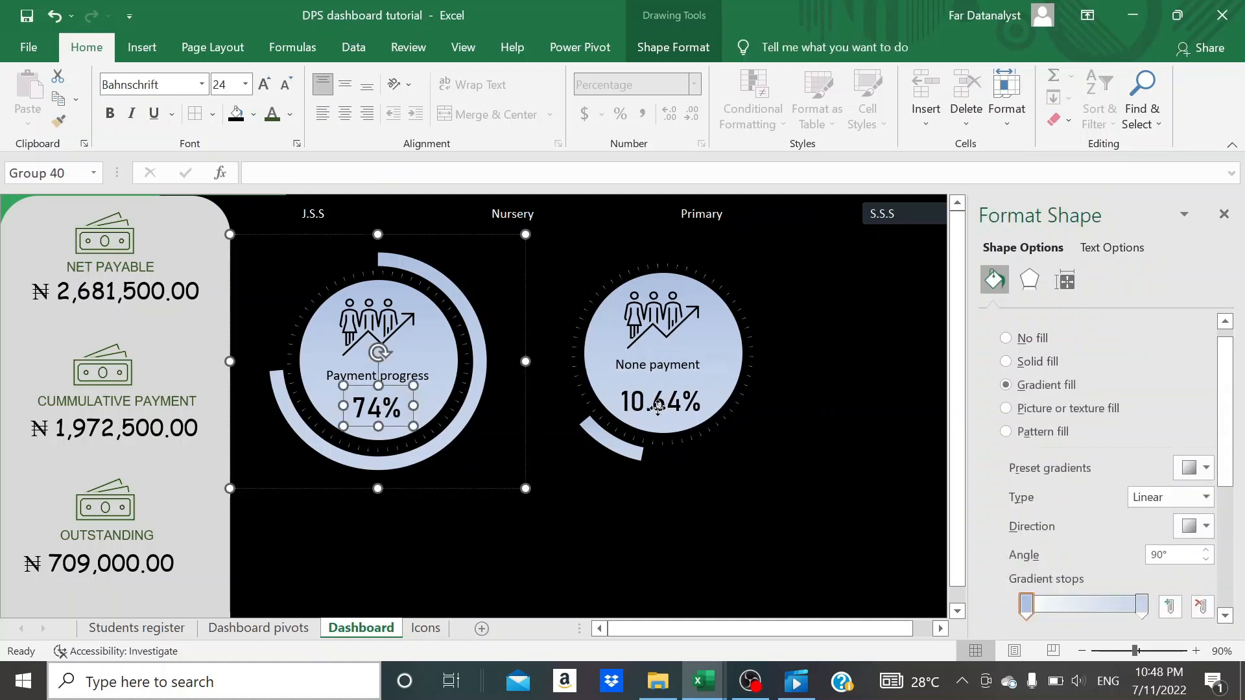
pyautogui.click(660, 409)
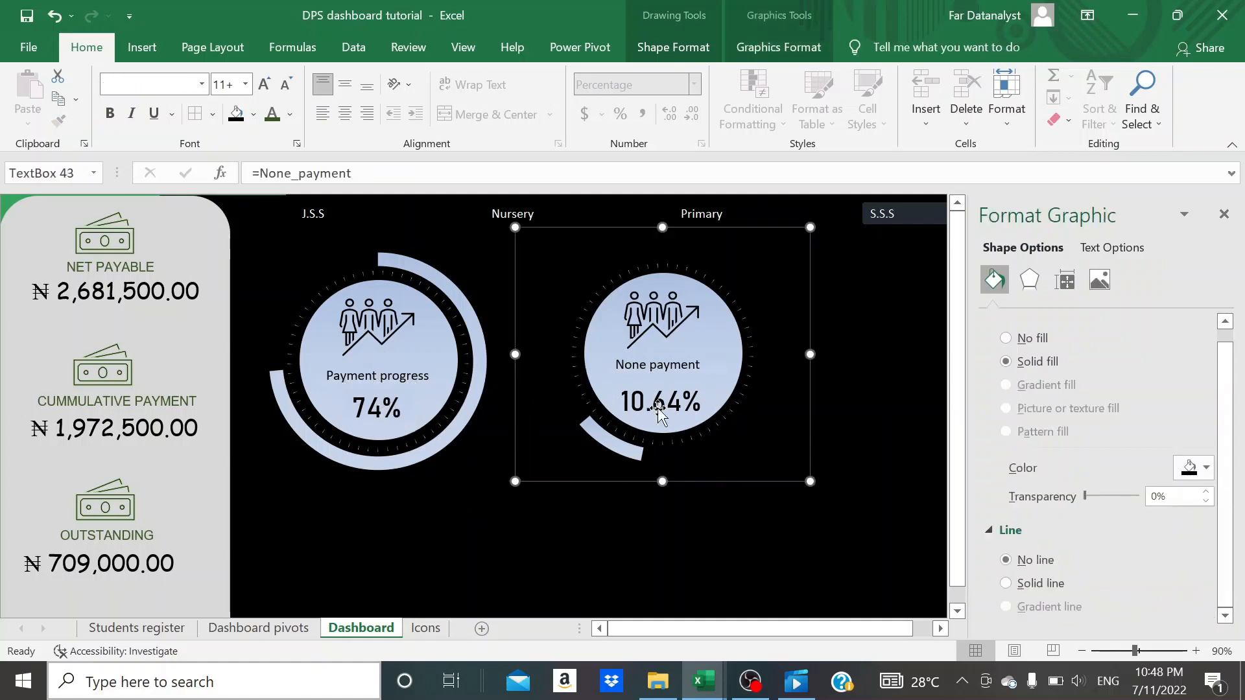
pyautogui.click(708, 531)
# - Move the None payment label down to sit just above the percentage in the second doughnut
pyautogui.click(671, 408)
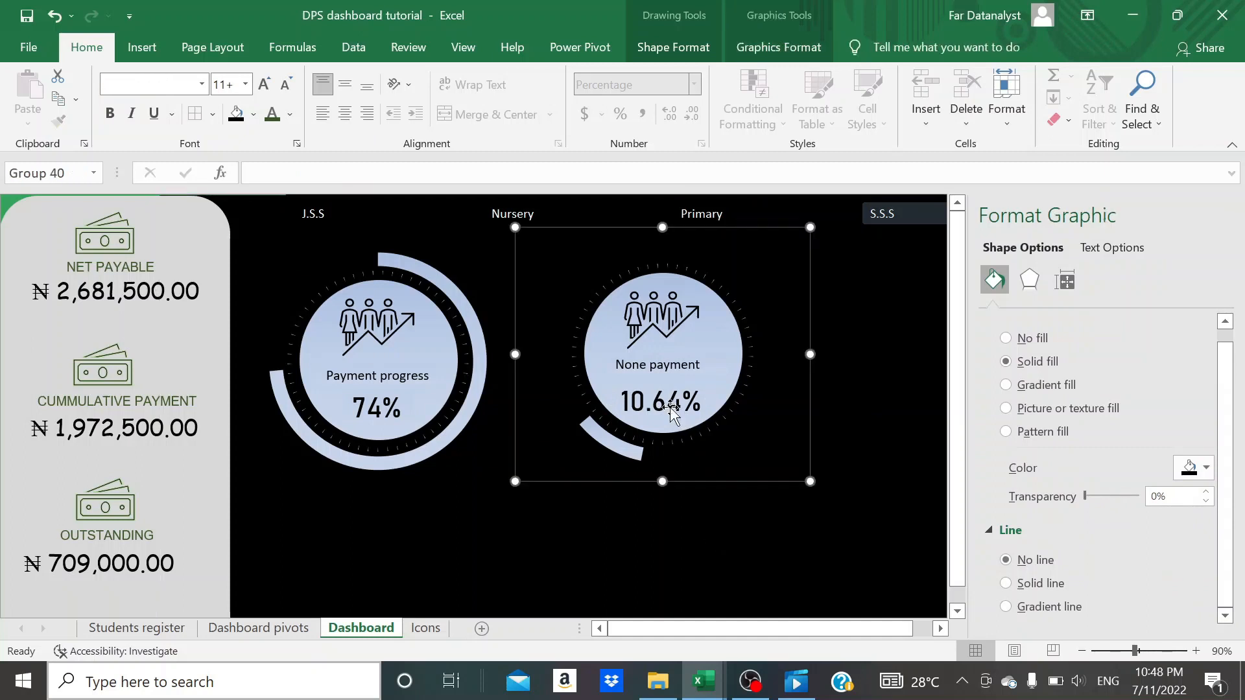
pyautogui.click(674, 364)
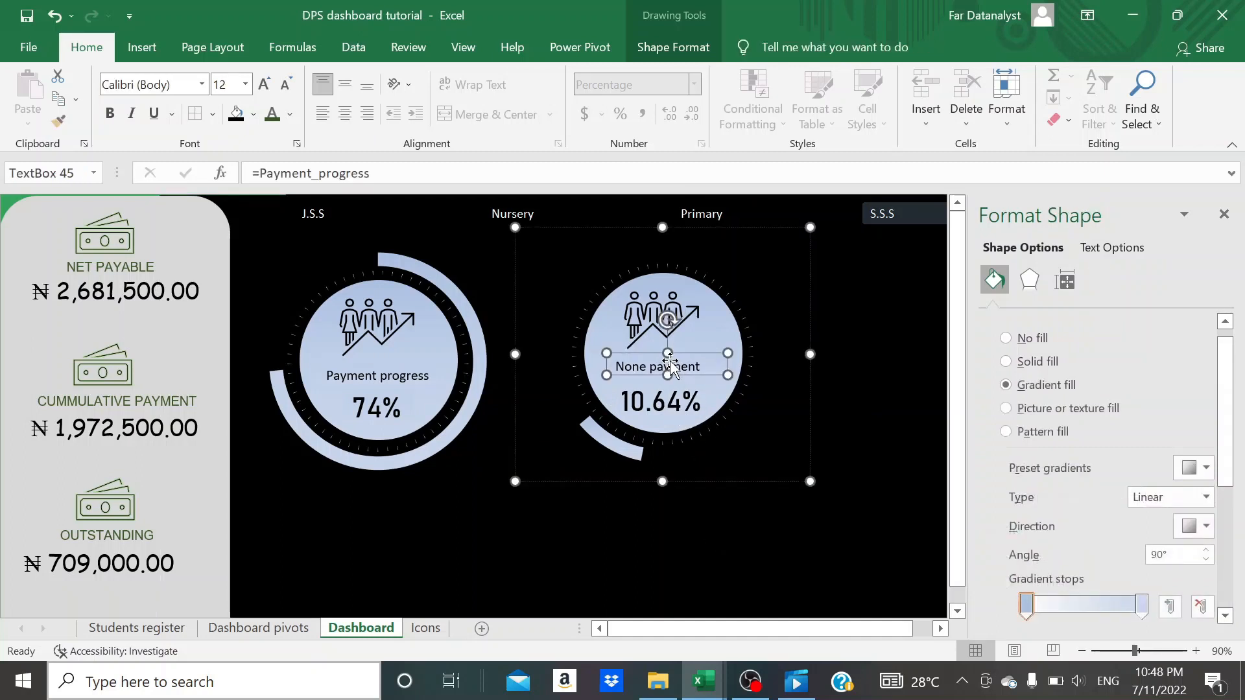
pyautogui.moveTo(669, 364); pyautogui.dragTo(671, 362)
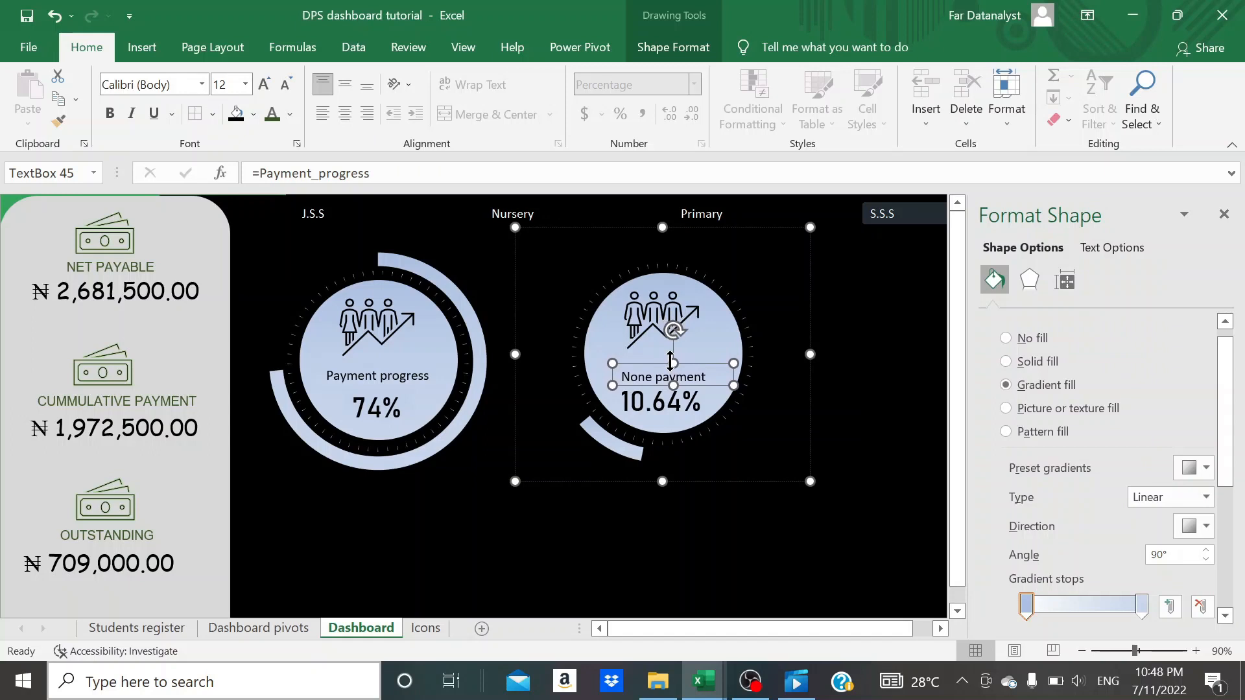
# - Replace the people-and-arrow icon in the second doughnut with the single-person icon copied from the Icons sheet, placed above the label
pyautogui.click(662, 322)
pyautogui.press('Delete')
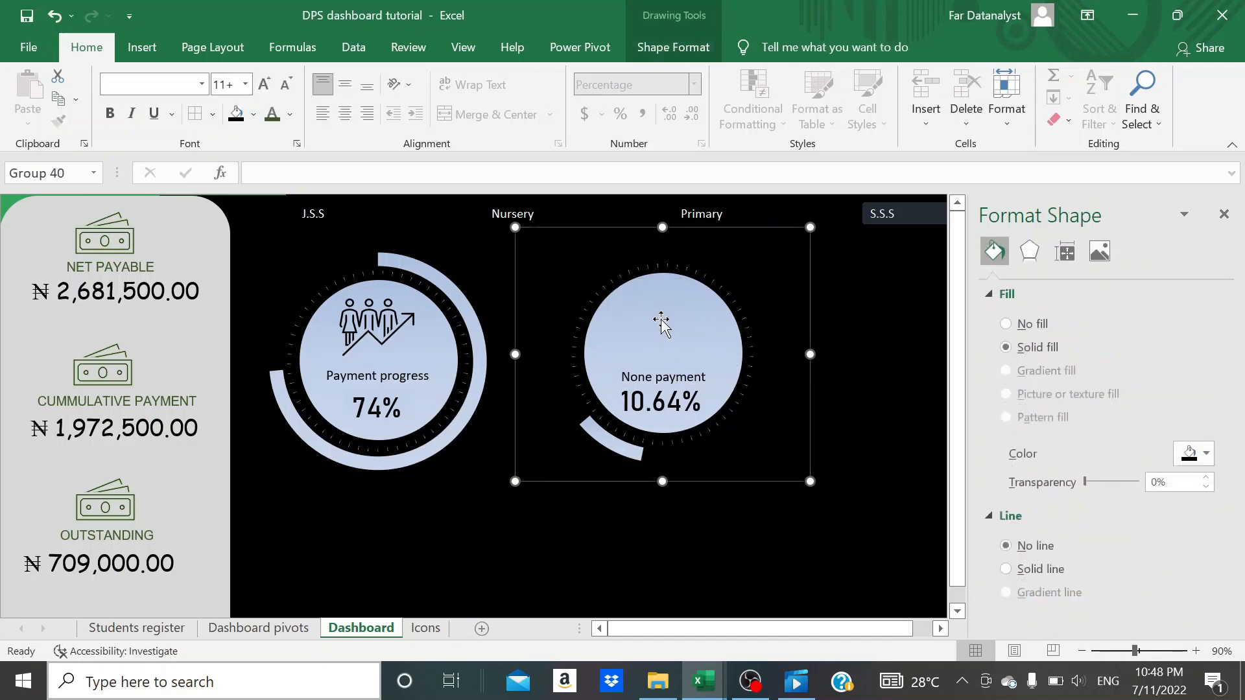
pyautogui.click(429, 629)
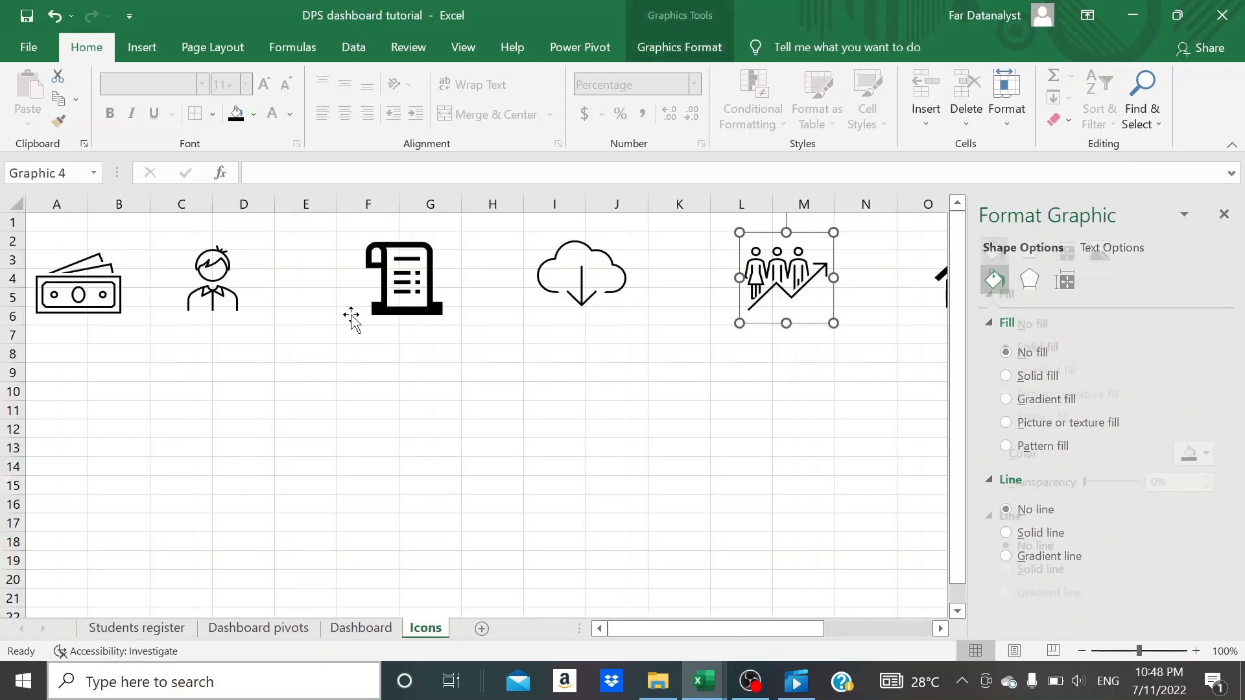
pyautogui.click(213, 292)
pyautogui.hotkey('ctrl', 'c')
pyautogui.click(361, 628)
pyautogui.hotkey('ctrl', 'v')
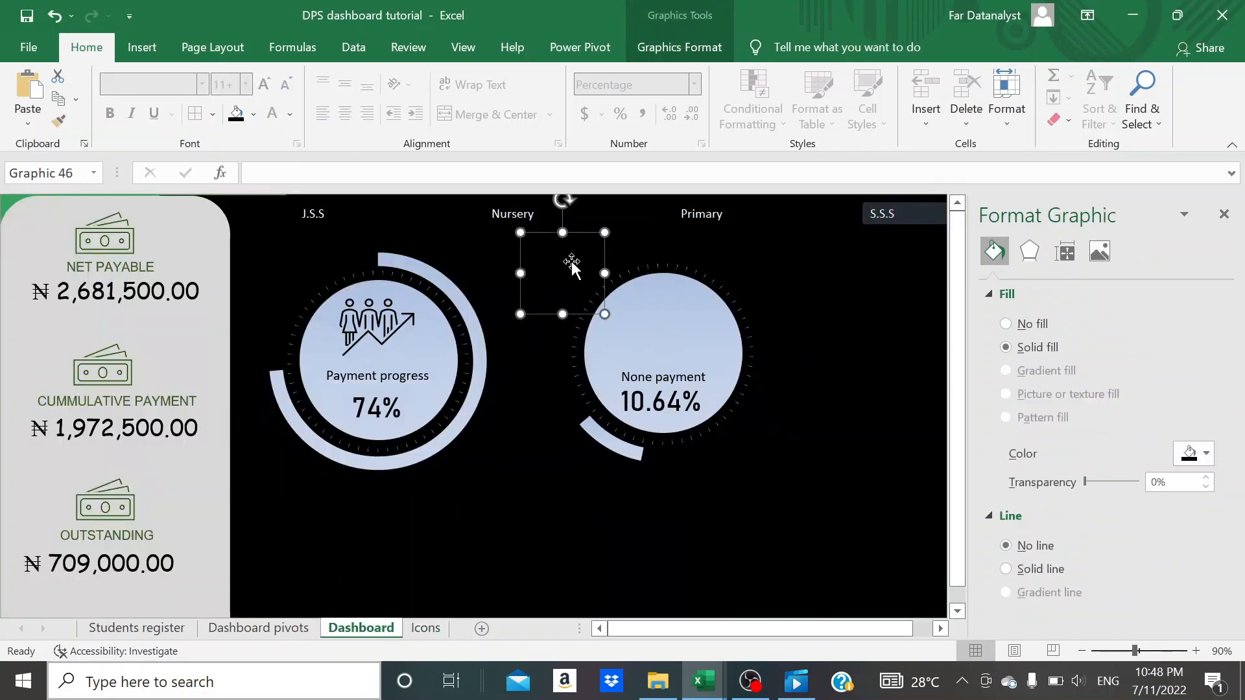
pyautogui.moveTo(571, 263); pyautogui.dragTo(669, 312)
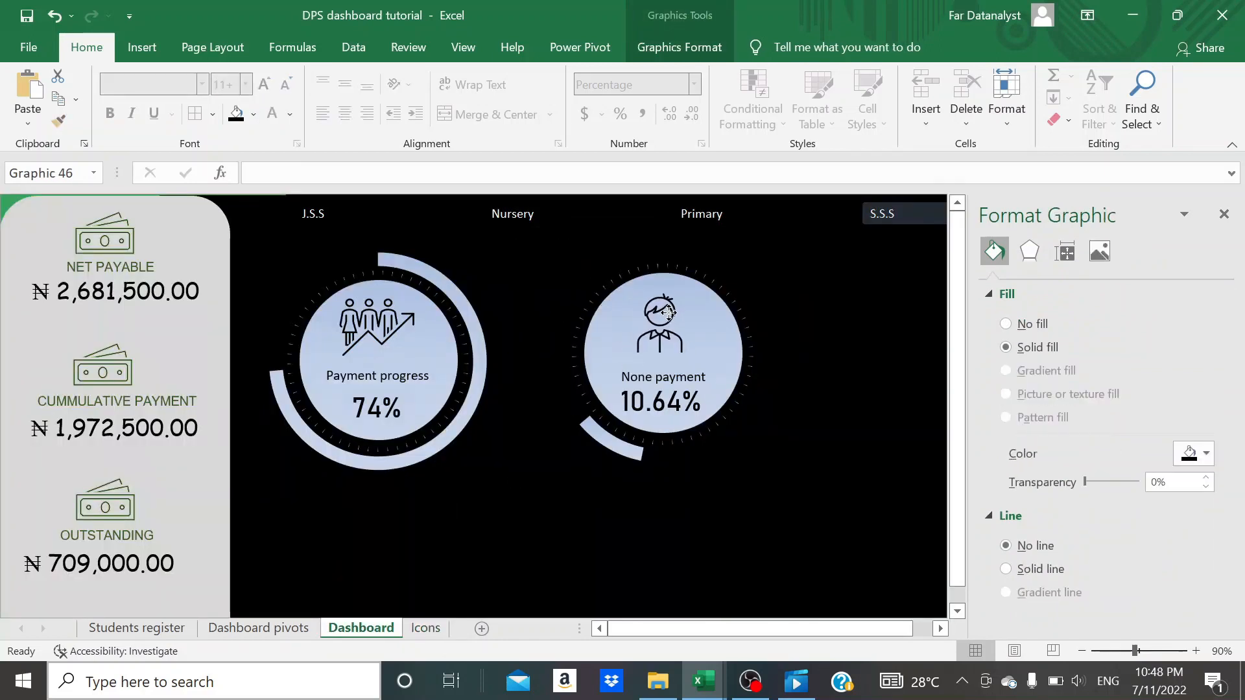
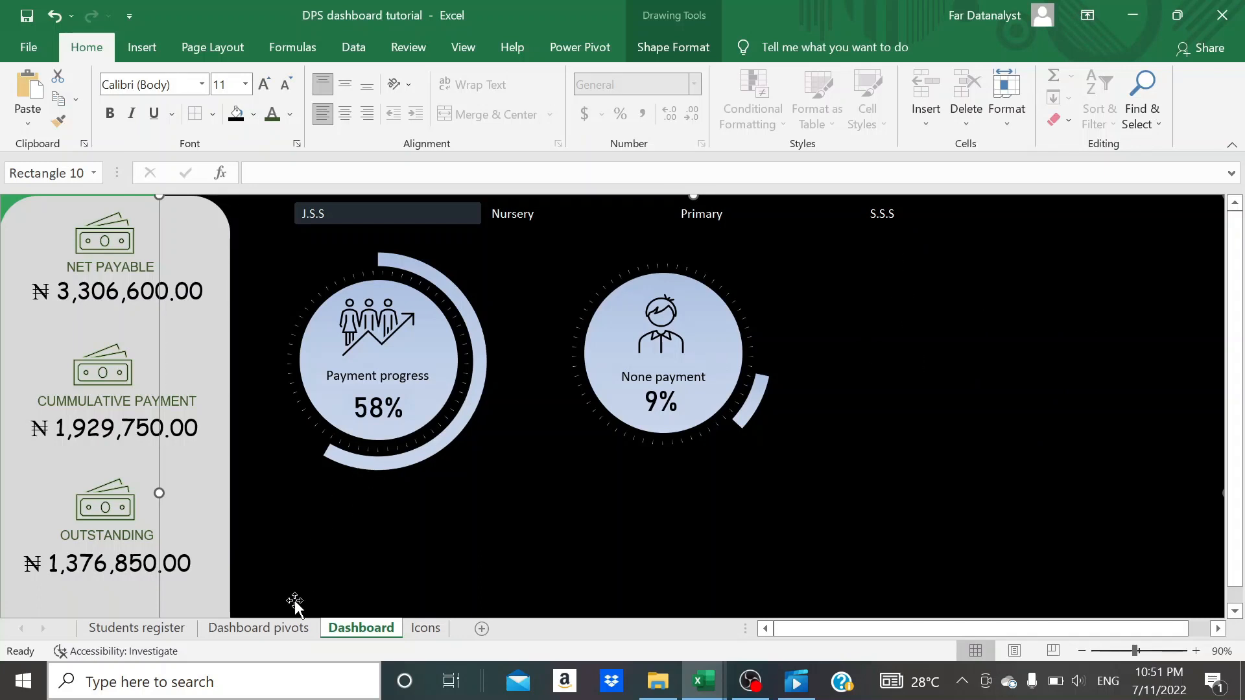
# - On the Dashboard pivots sheet, paste a copy of the payment status pivot table at P4 and fit columns P and Q to their contents
pyautogui.click(295, 632)
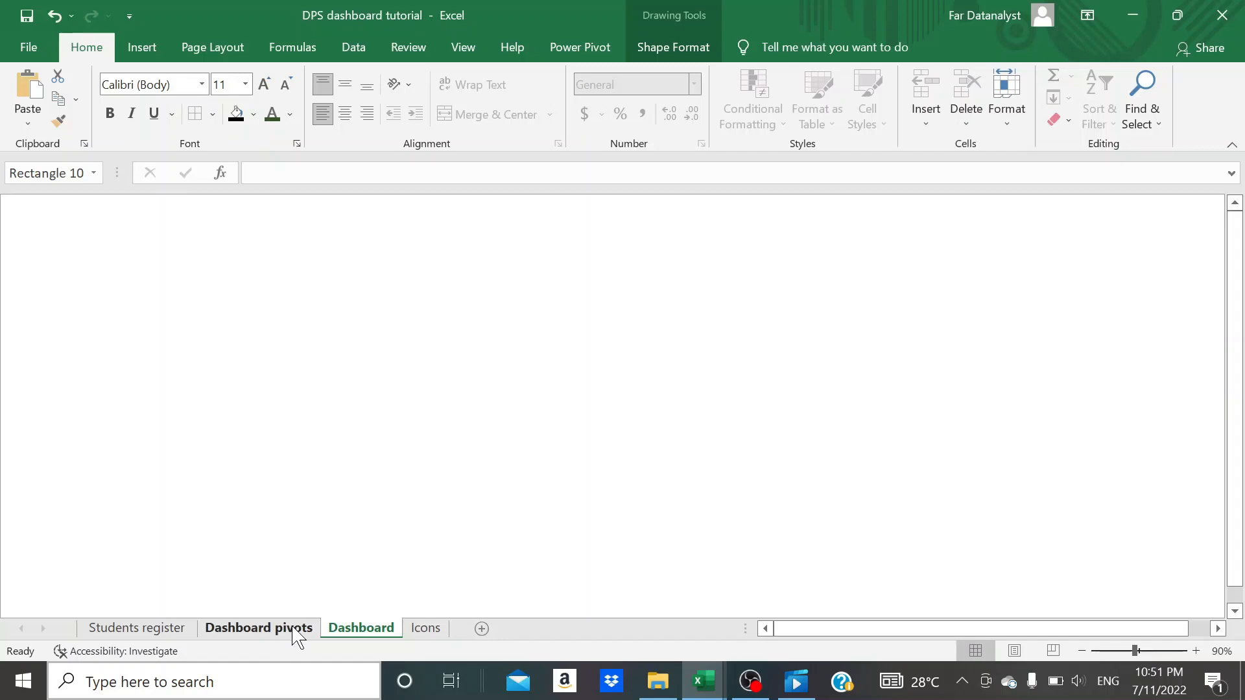
pyautogui.click(613, 282)
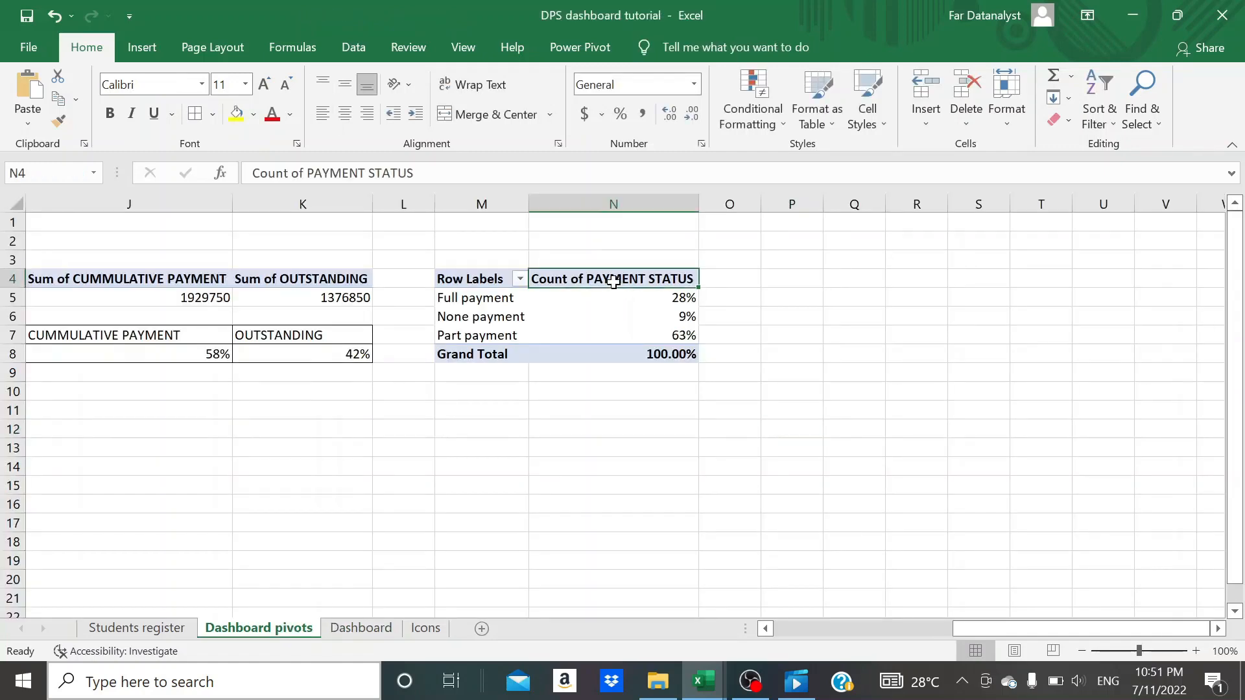
pyautogui.write('Row Labels\tCount of PAYMENT STATUS Full payment\t28% None payment\t9% Part payment\t63% Grand Total\t100.00%')
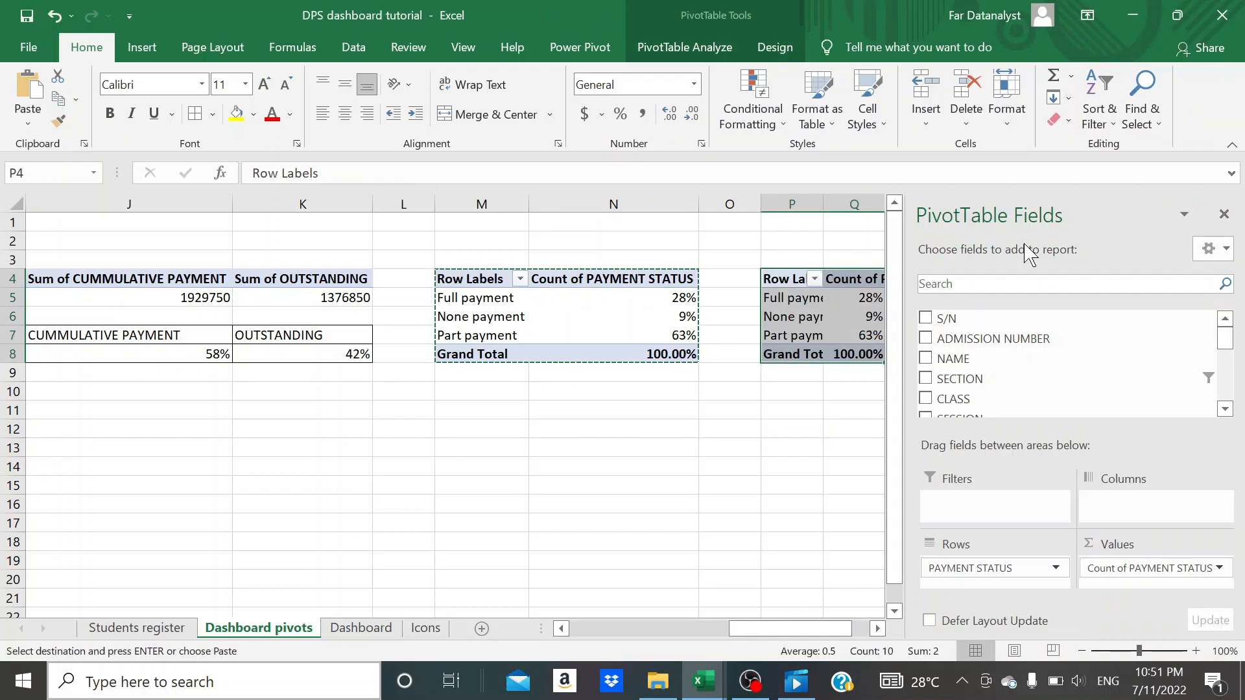
pyautogui.click(1223, 214)
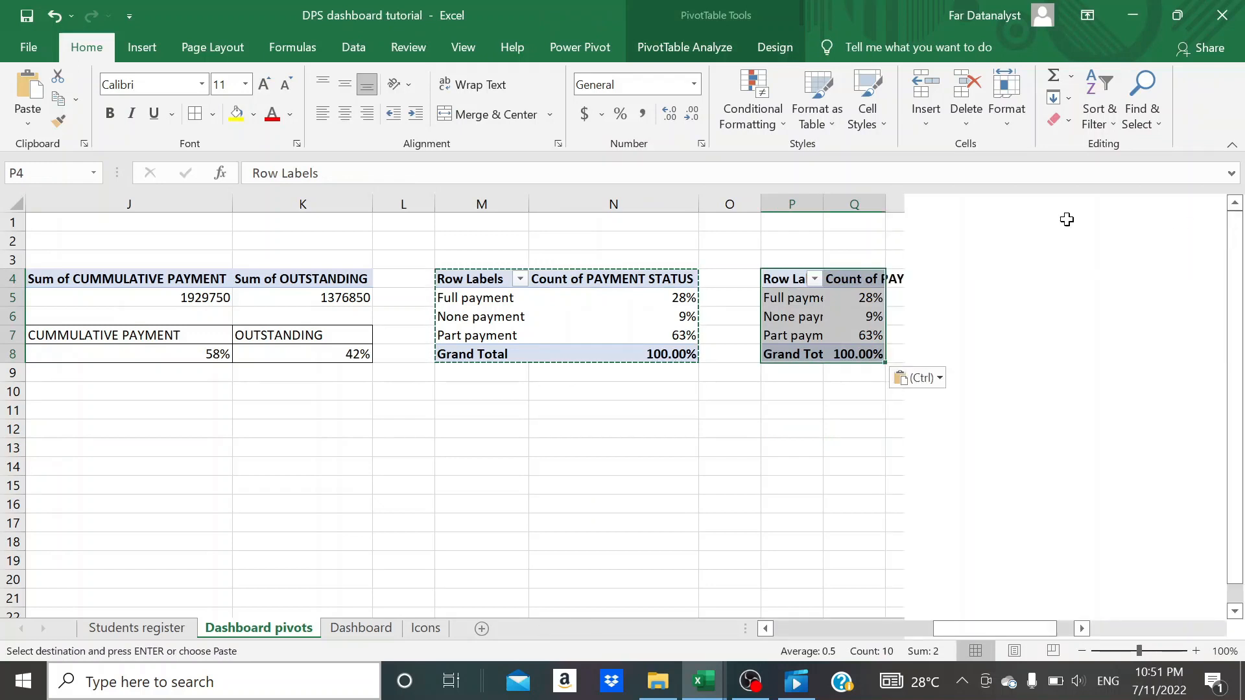
pyautogui.doubleClick(886, 201)
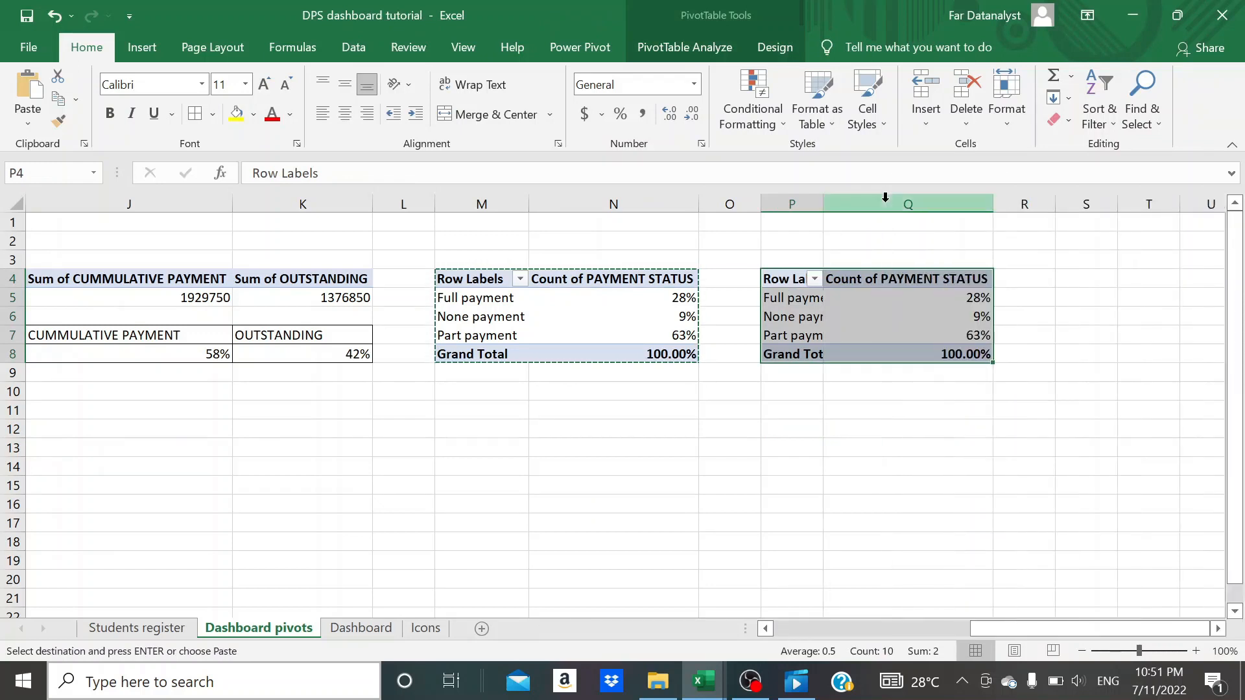
pyautogui.doubleClick(823, 197)
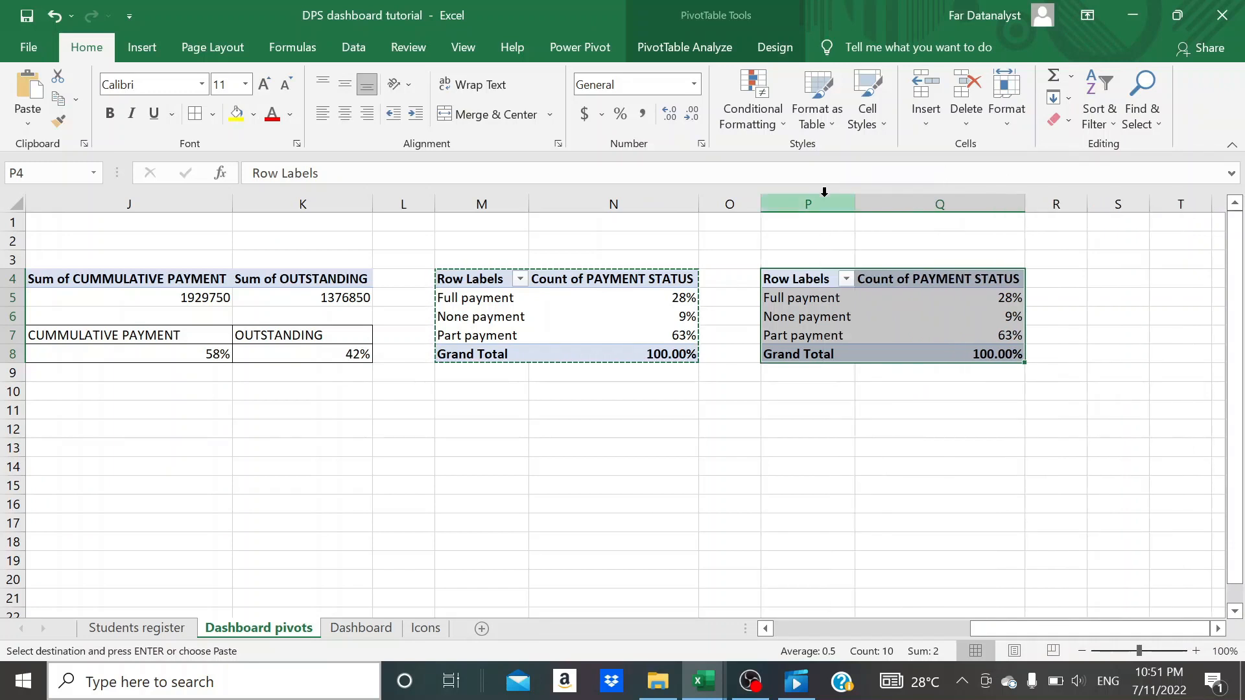
pyautogui.click(846, 442)
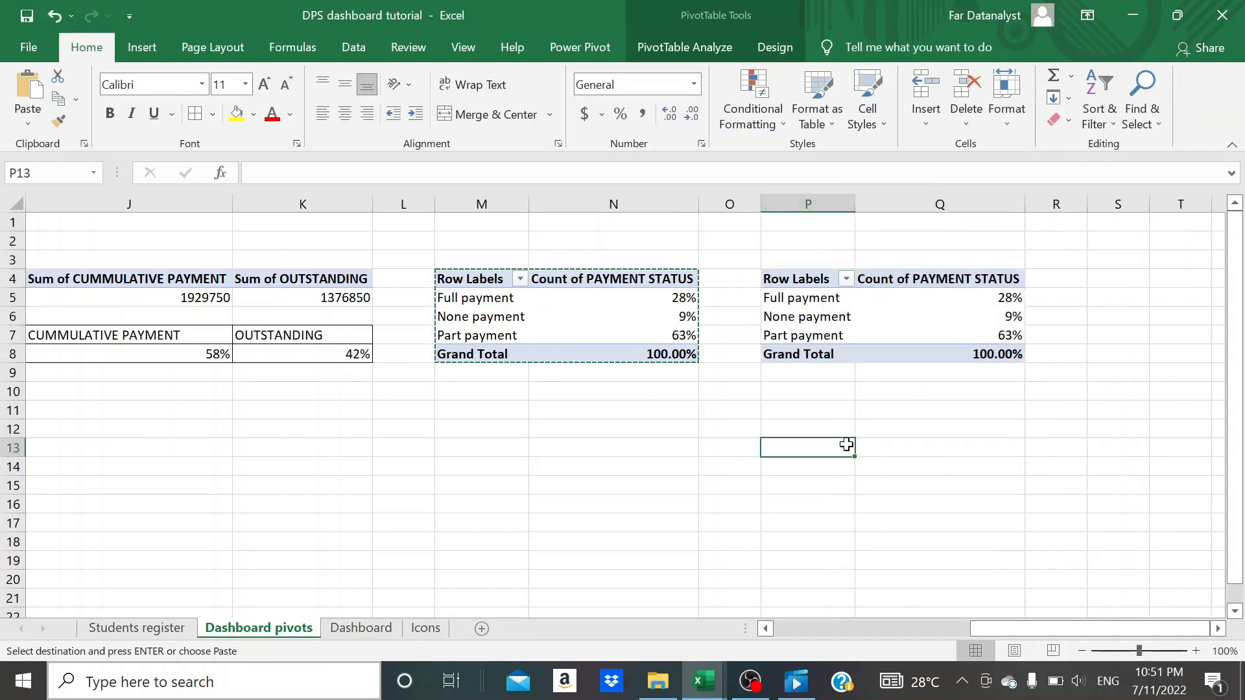
pyautogui.click(829, 319)
pyautogui.press('Escape')
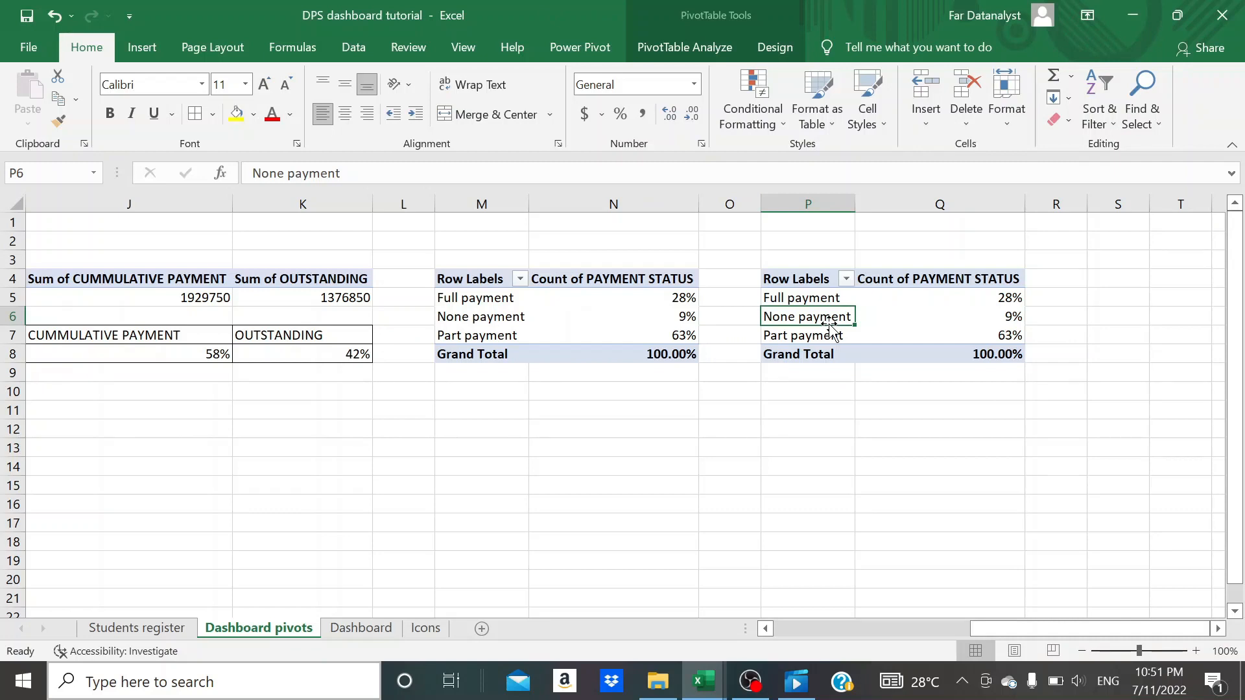
# - Remove PAYMENT STATUS from both the rows and values of the copied pivot table at P4
pyautogui.click(915, 305)
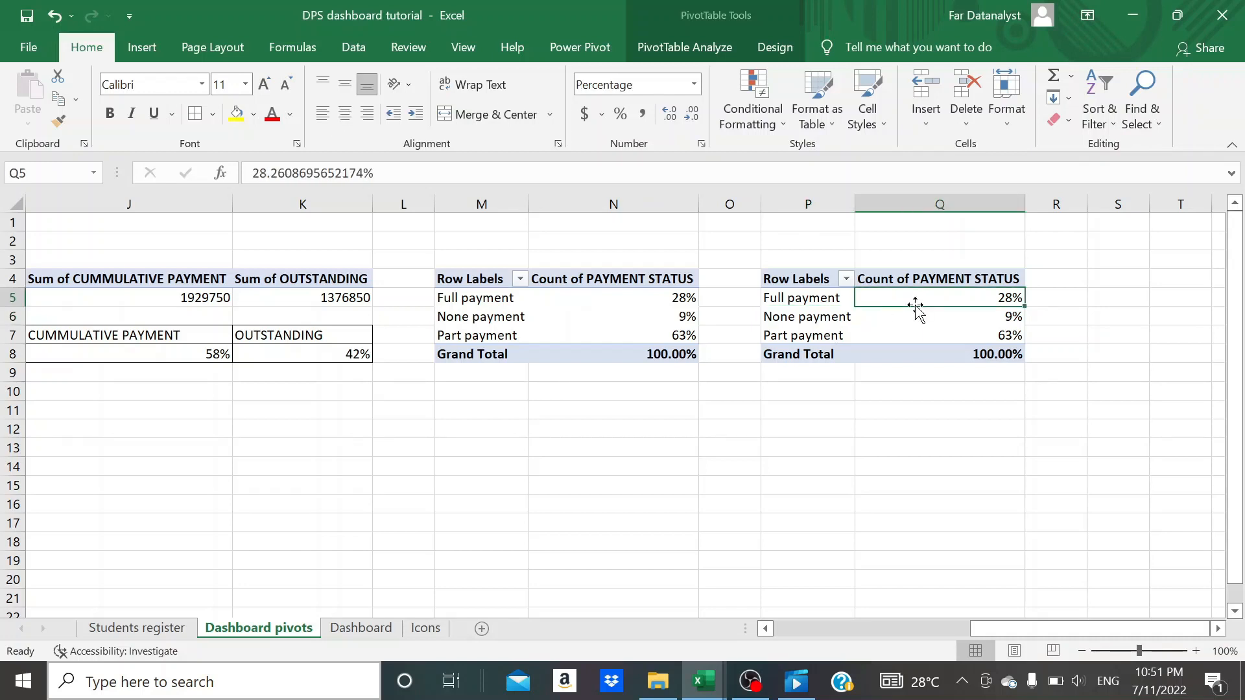
pyautogui.click(698, 49)
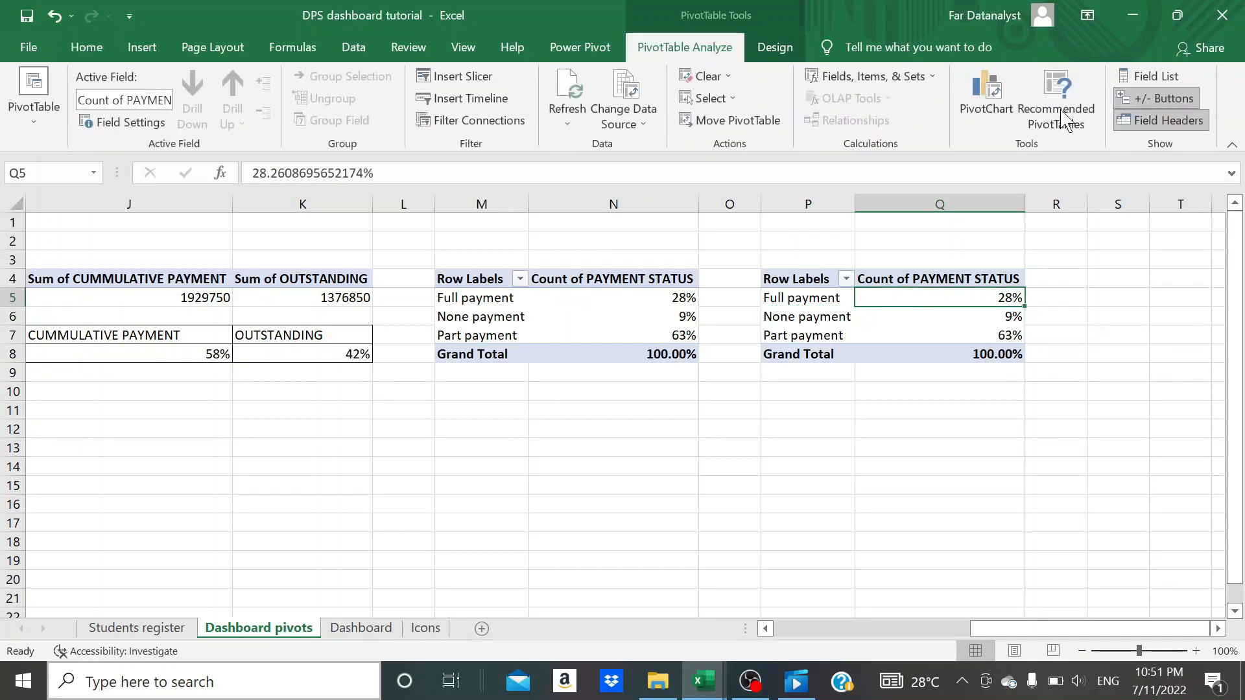
pyautogui.click(1141, 78)
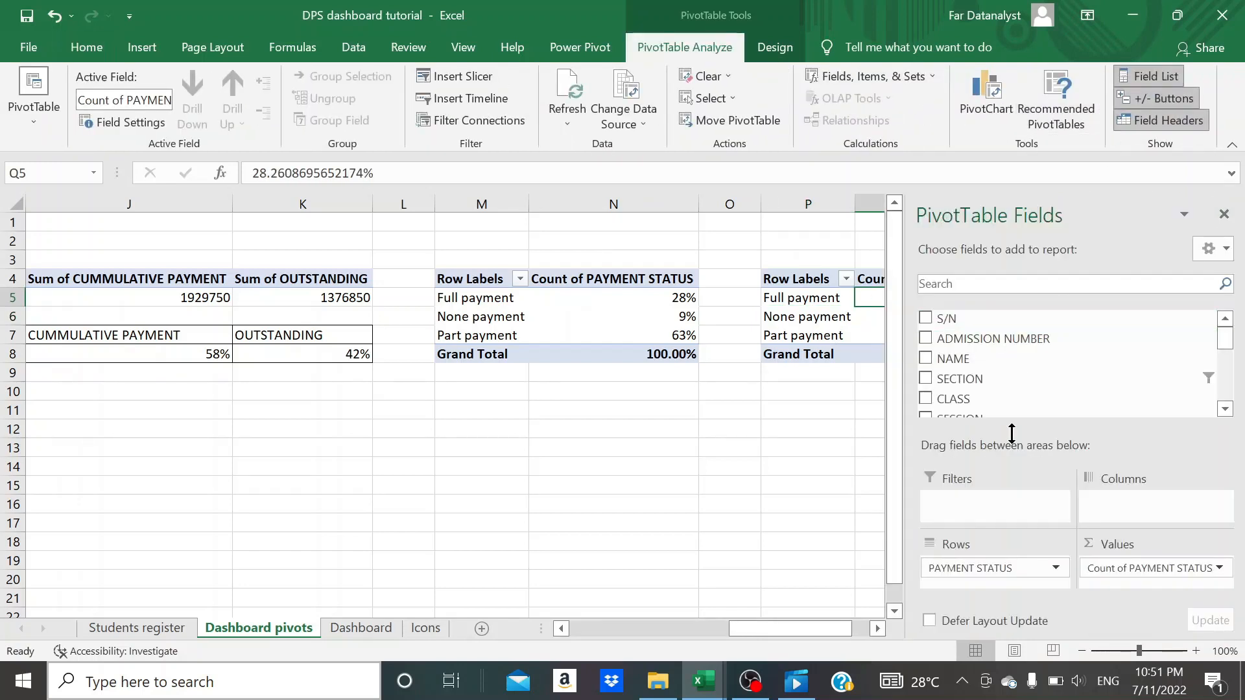
pyautogui.moveTo(986, 570); pyautogui.dragTo(687, 486)
pyautogui.moveTo(1131, 569); pyautogui.dragTo(667, 479)
# - Add CUMMULATIVE PAYMENT as a summed value in the emptied pivot table at P4
pyautogui.scroll(-2, 989, 382)
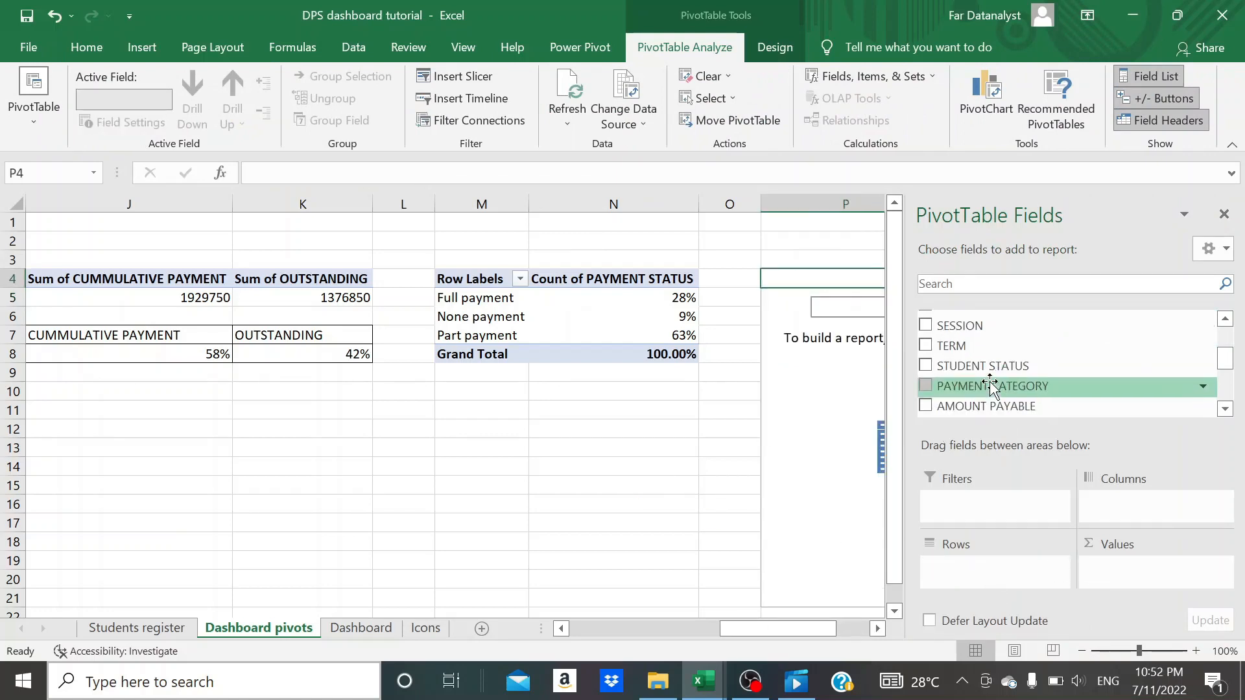
pyautogui.scroll(-3, 990, 384)
pyautogui.scroll(3, 995, 372)
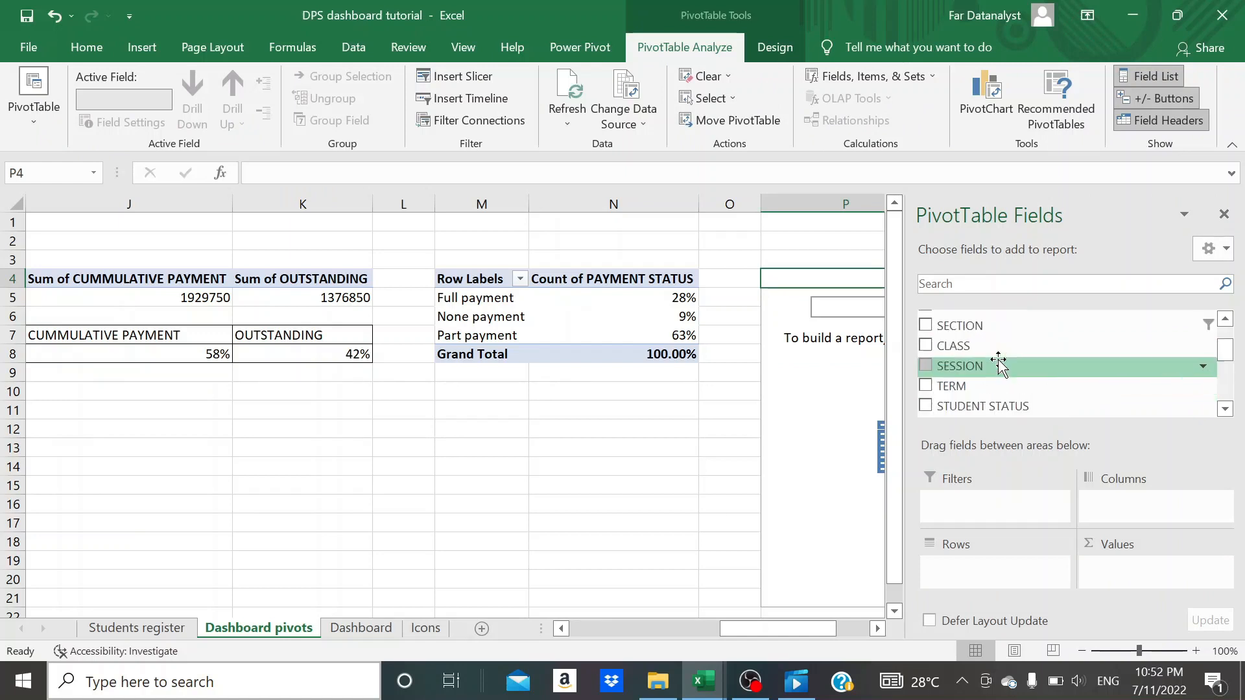
pyautogui.scroll(-3, 1037, 370)
pyautogui.moveTo(1005, 320); pyautogui.dragTo(1128, 570)
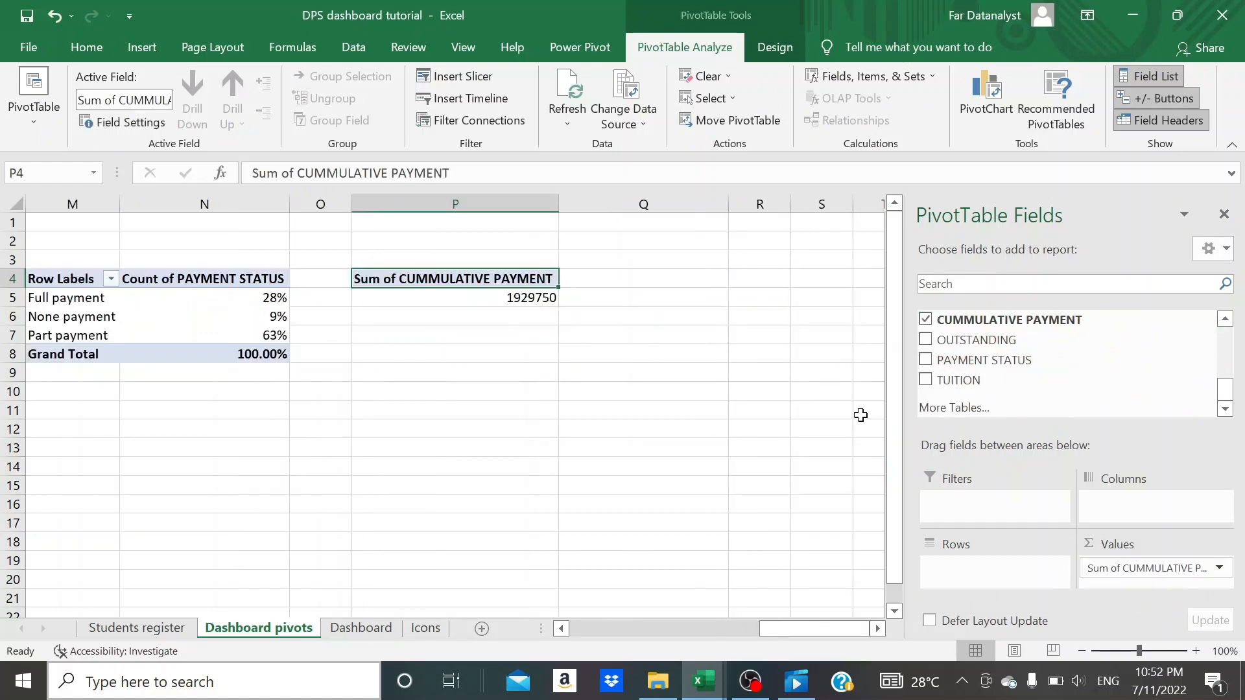
# - Break the cumulative payment pivot table down by row with SECTION, then CLASS nested beneath it
pyautogui.scroll(5, 1064, 371)
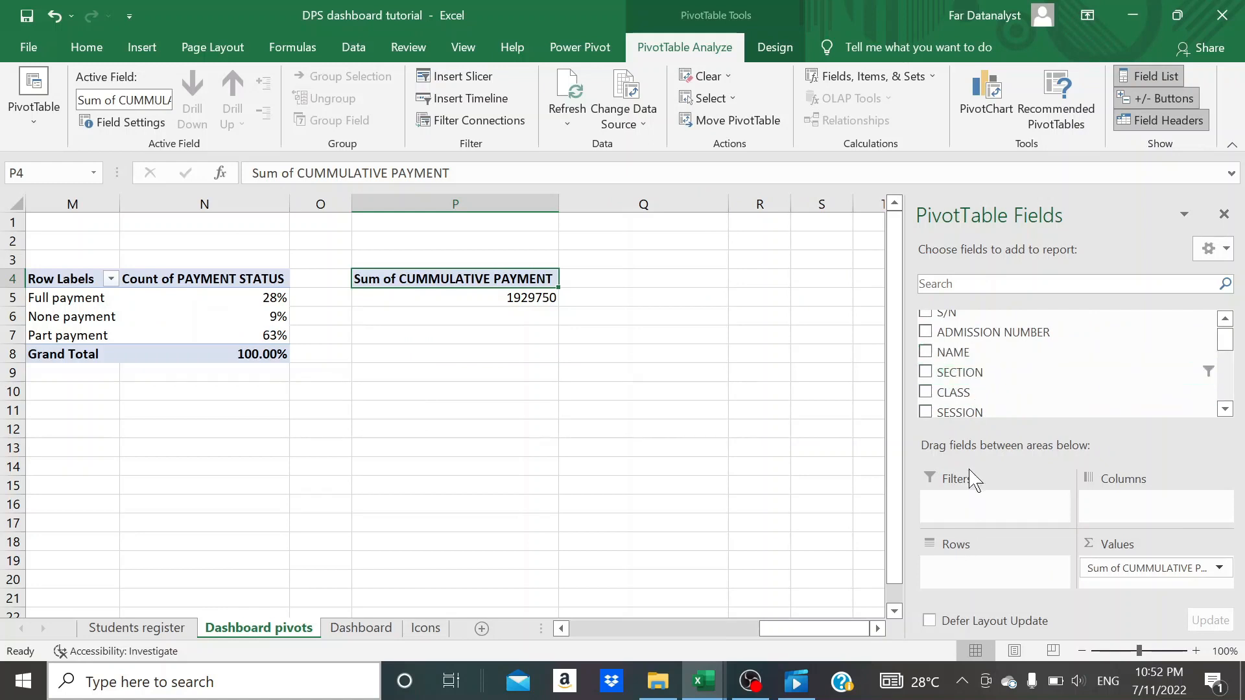
pyautogui.moveTo(964, 370); pyautogui.dragTo(966, 569)
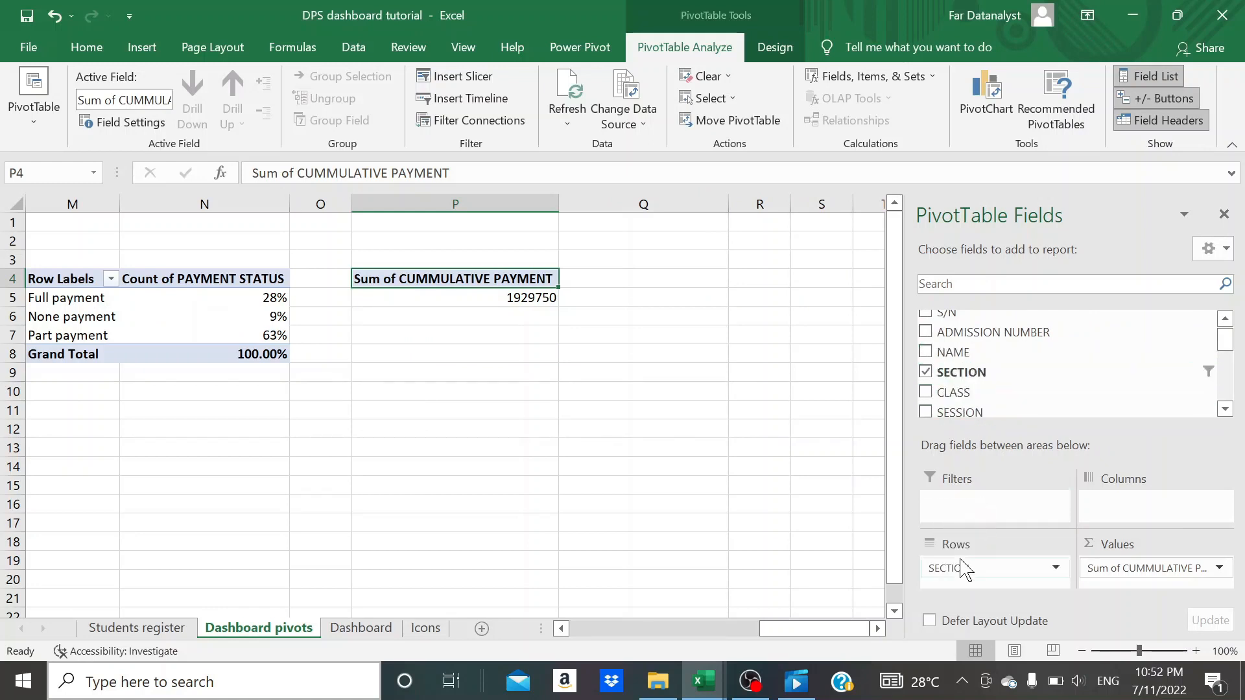
pyautogui.moveTo(948, 389); pyautogui.dragTo(963, 587)
pyautogui.click(700, 410)
pyautogui.click(424, 302)
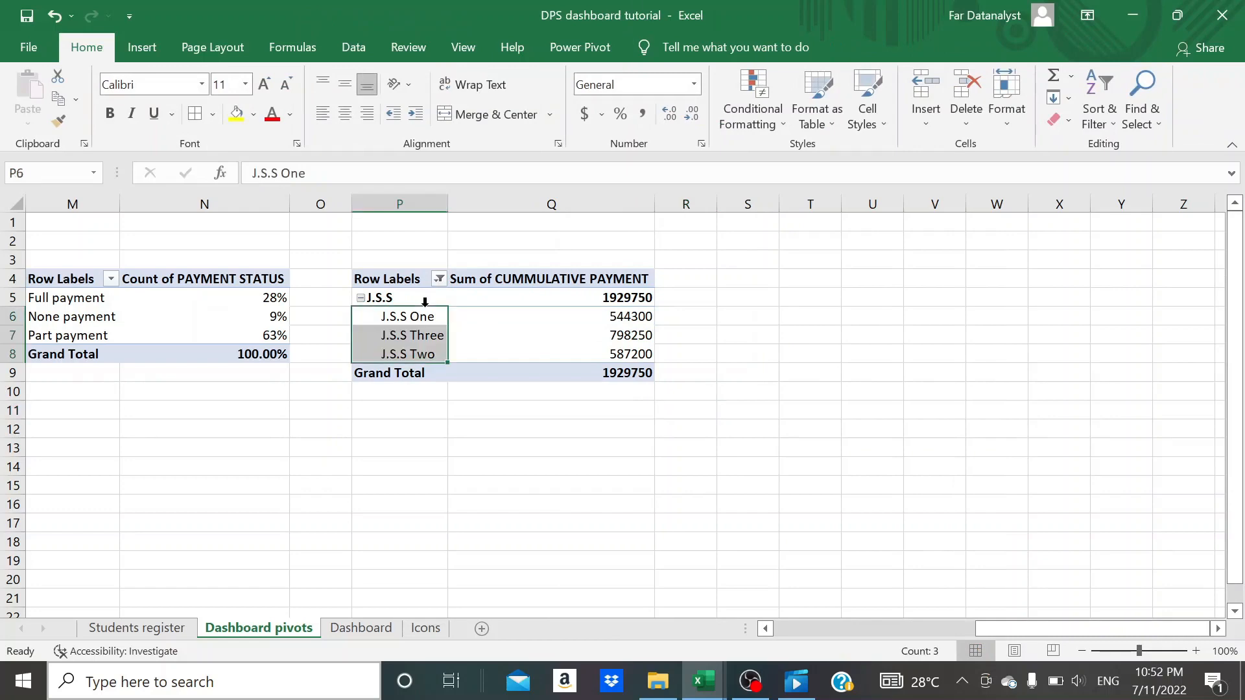
# - Insert a 2-D clustered column chart from the cumulative payment by class pivot table
pyautogui.click(403, 321)
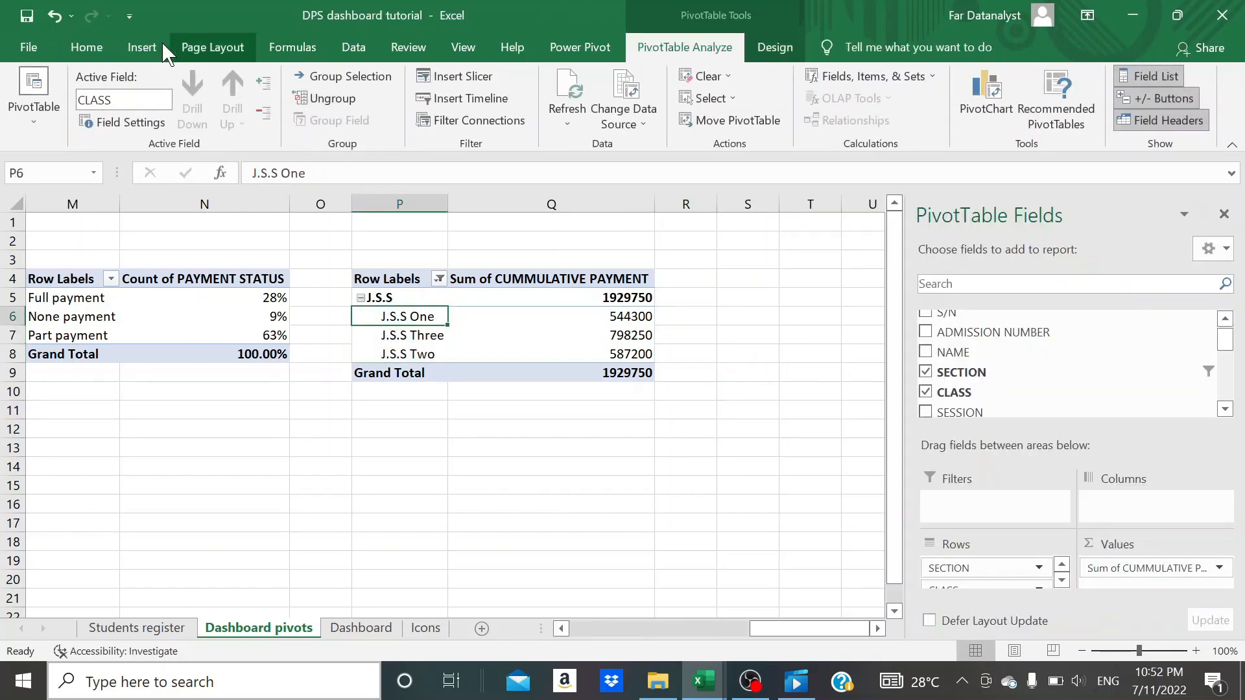
pyautogui.click(142, 47)
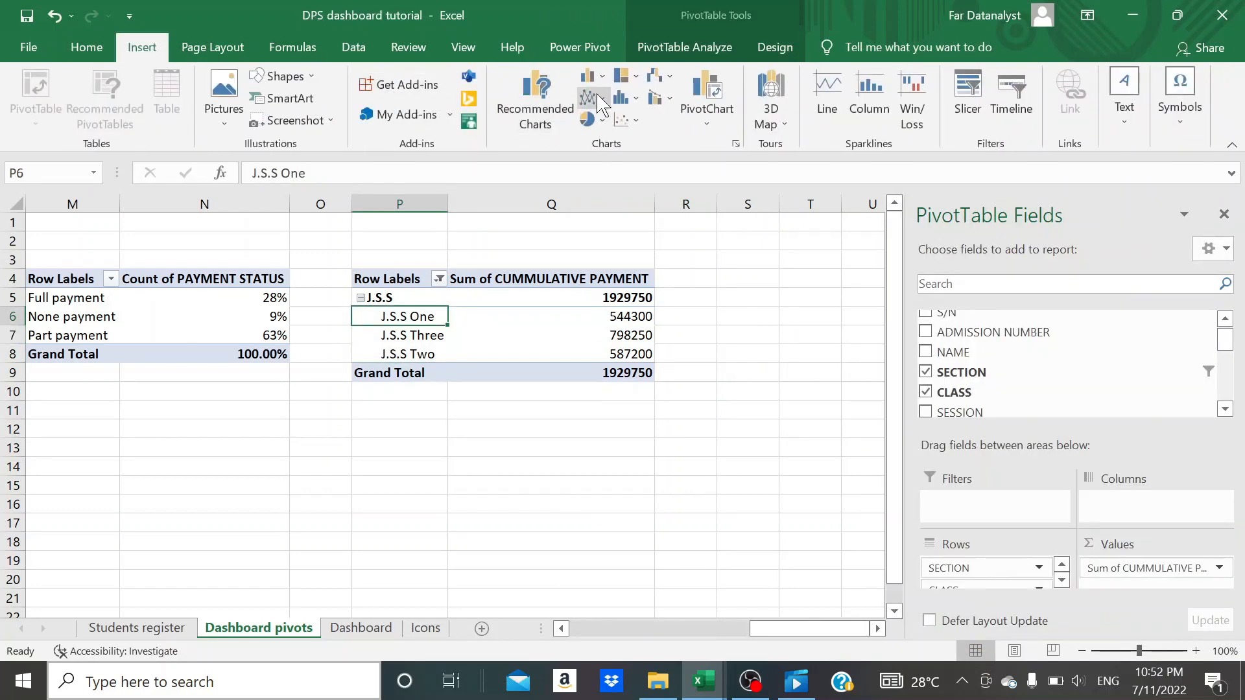
pyautogui.click(593, 76)
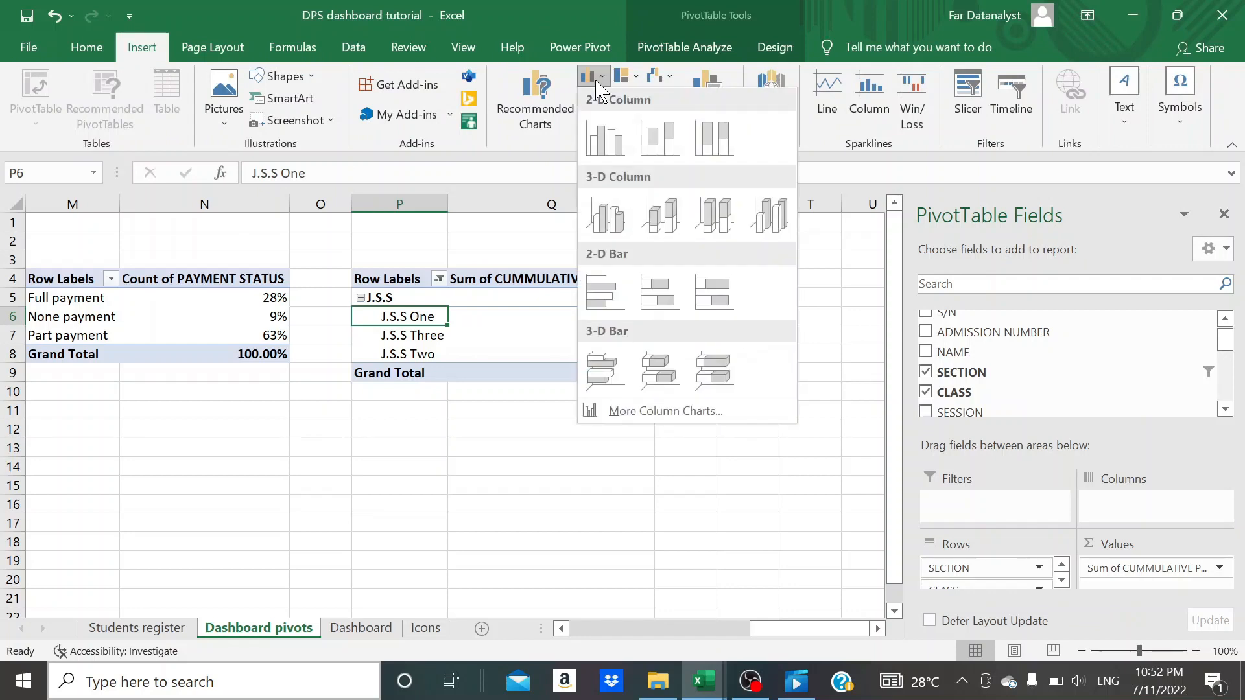
pyautogui.click(602, 163)
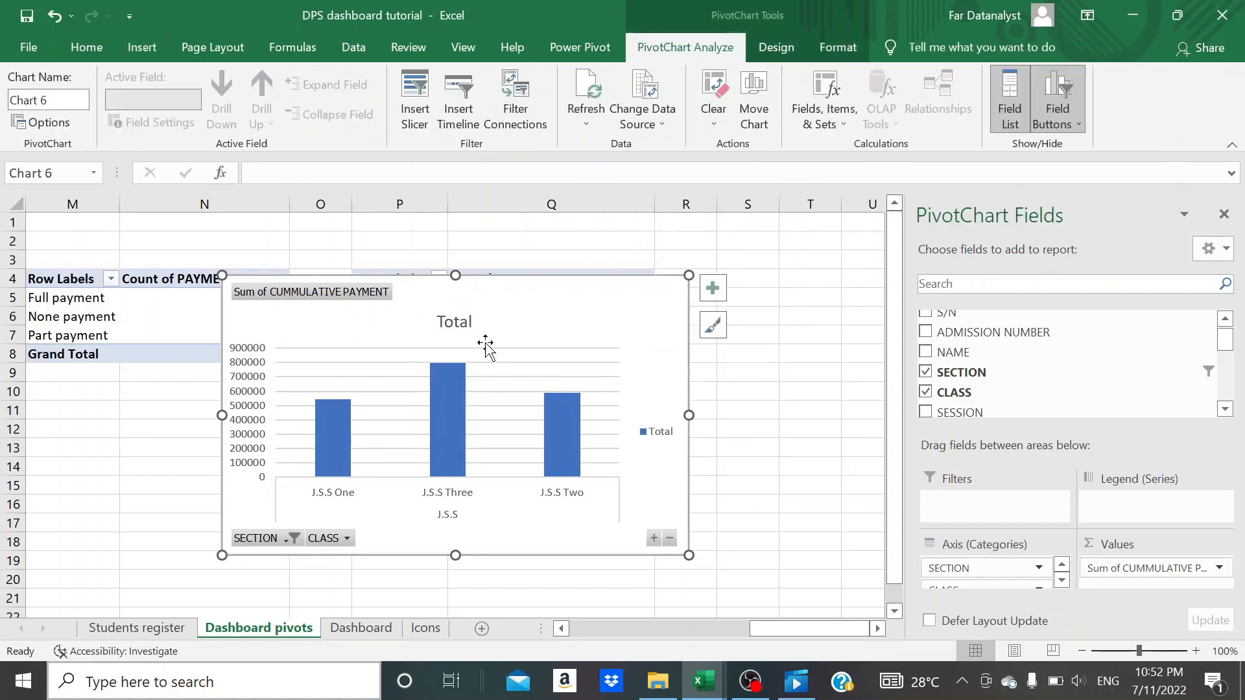
# - Delete the title, legend, vertical axis and gridlines from the cumulative payment column chart
pyautogui.click(456, 322)
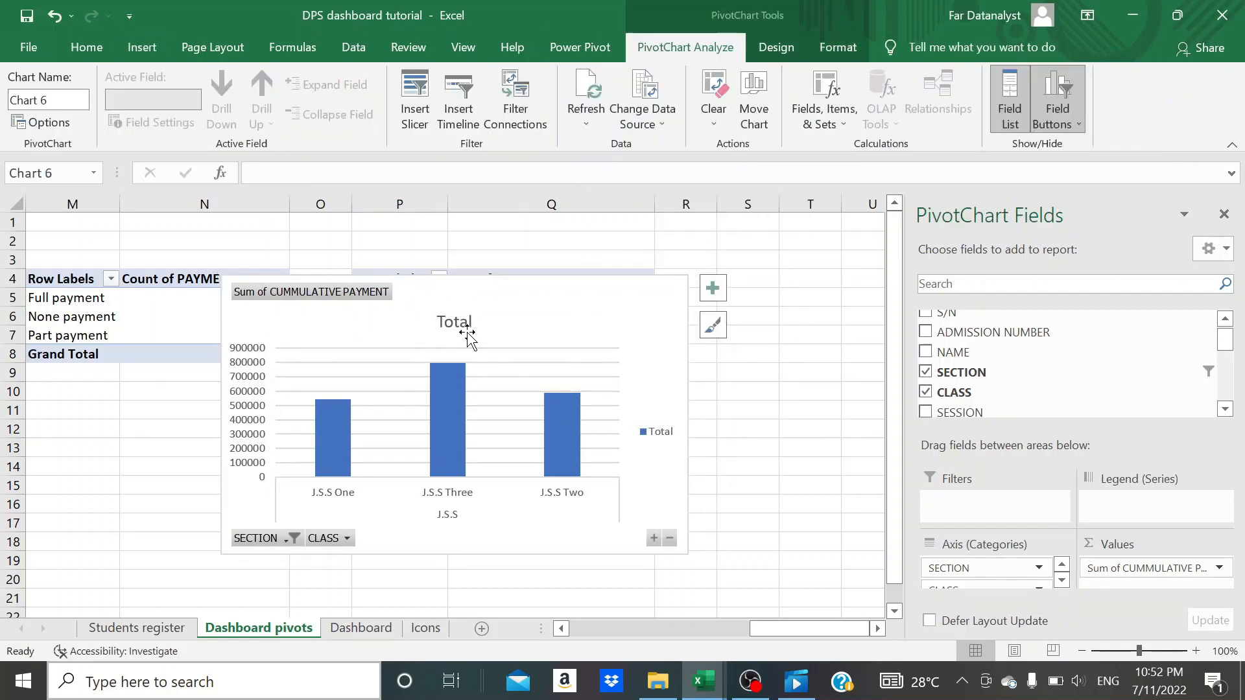
pyautogui.press('Delete')
pyautogui.click(667, 423)
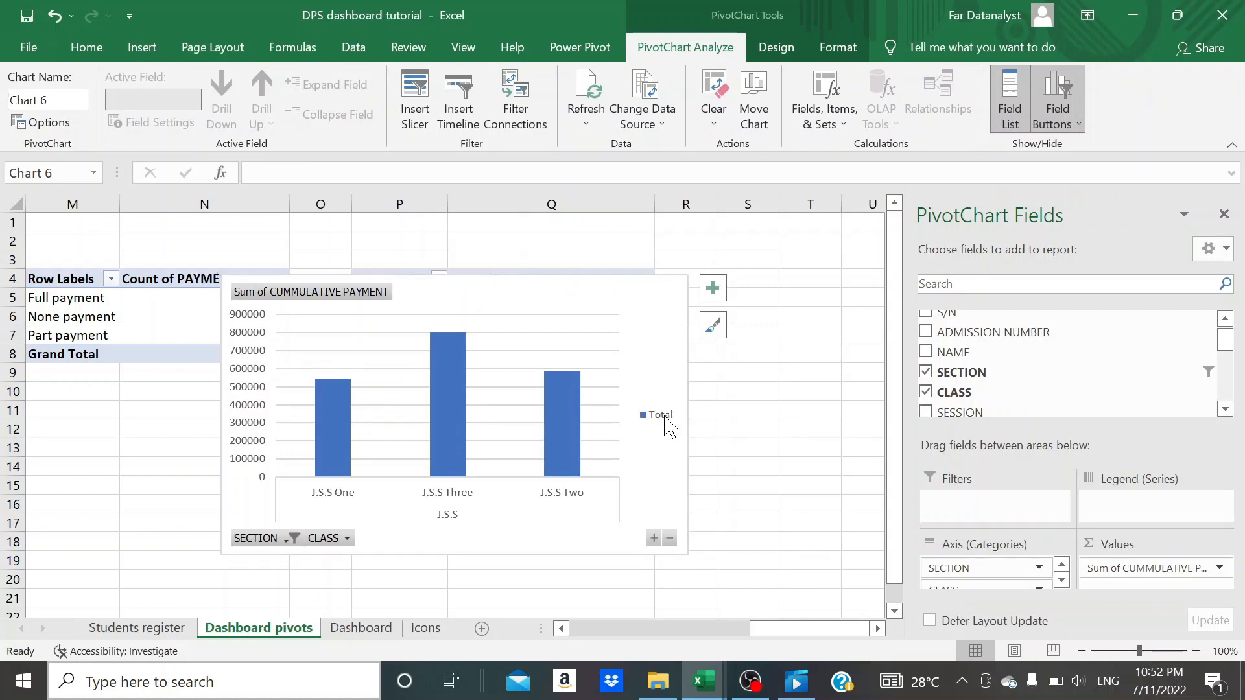
pyautogui.press('Delete')
pyautogui.click(241, 355)
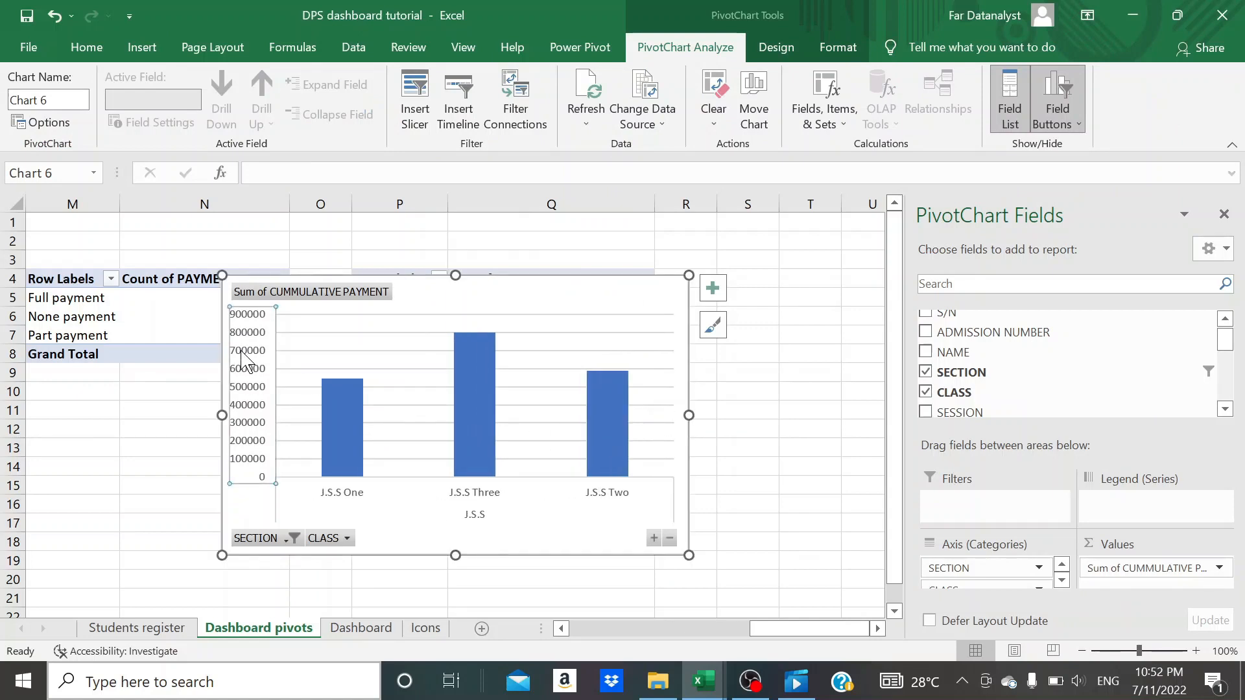
pyautogui.press('Delete')
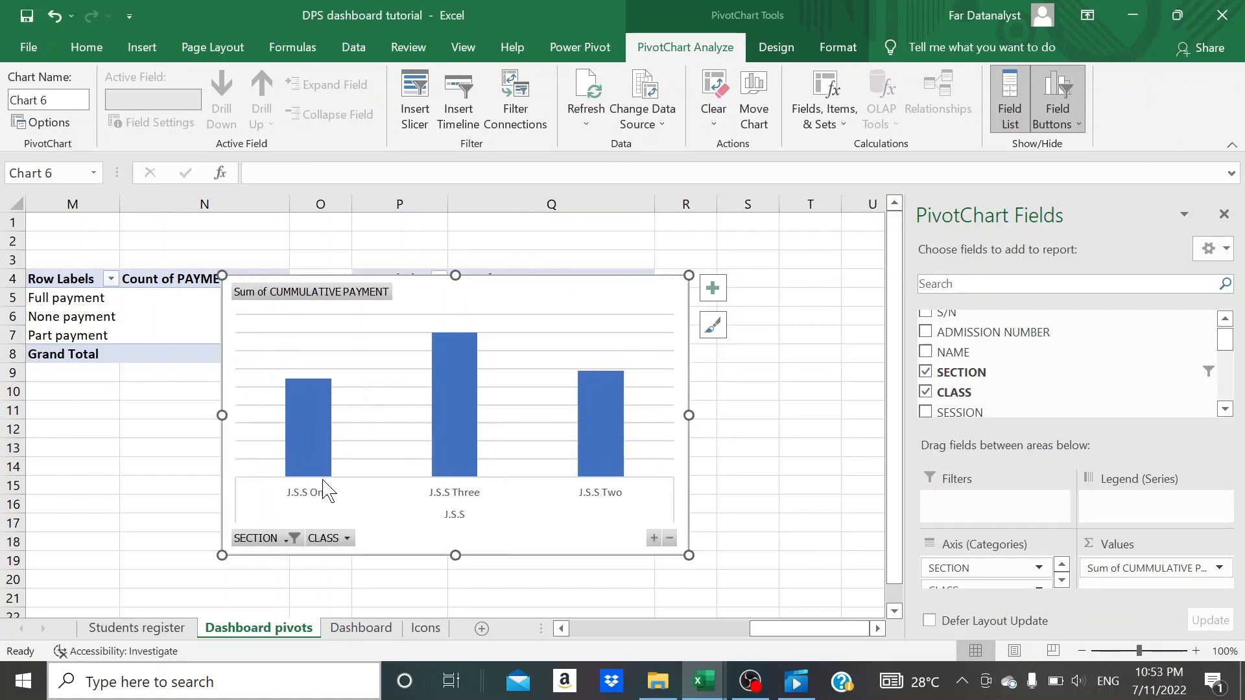
pyautogui.click(525, 368)
pyautogui.press('Delete')
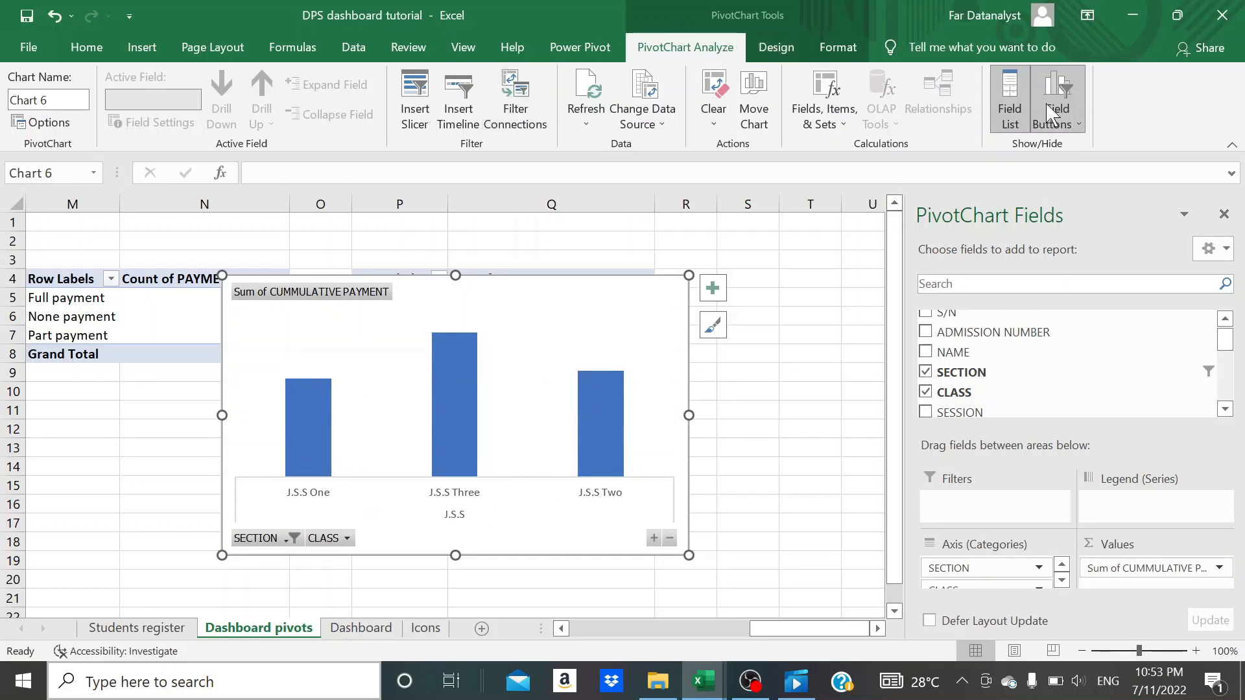
# - Hide the axis, report filter, value and expand/collapse field buttons on the column chart
pyautogui.click(1078, 125)
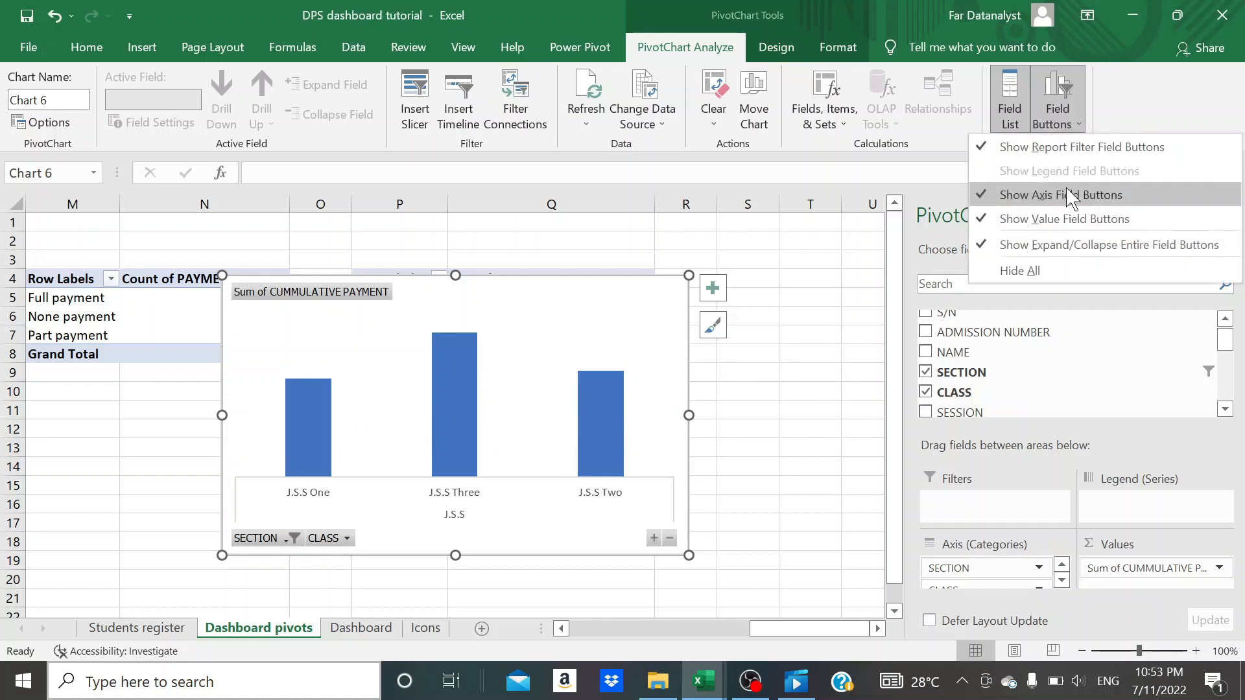
pyautogui.click(1061, 194)
pyautogui.click(1067, 123)
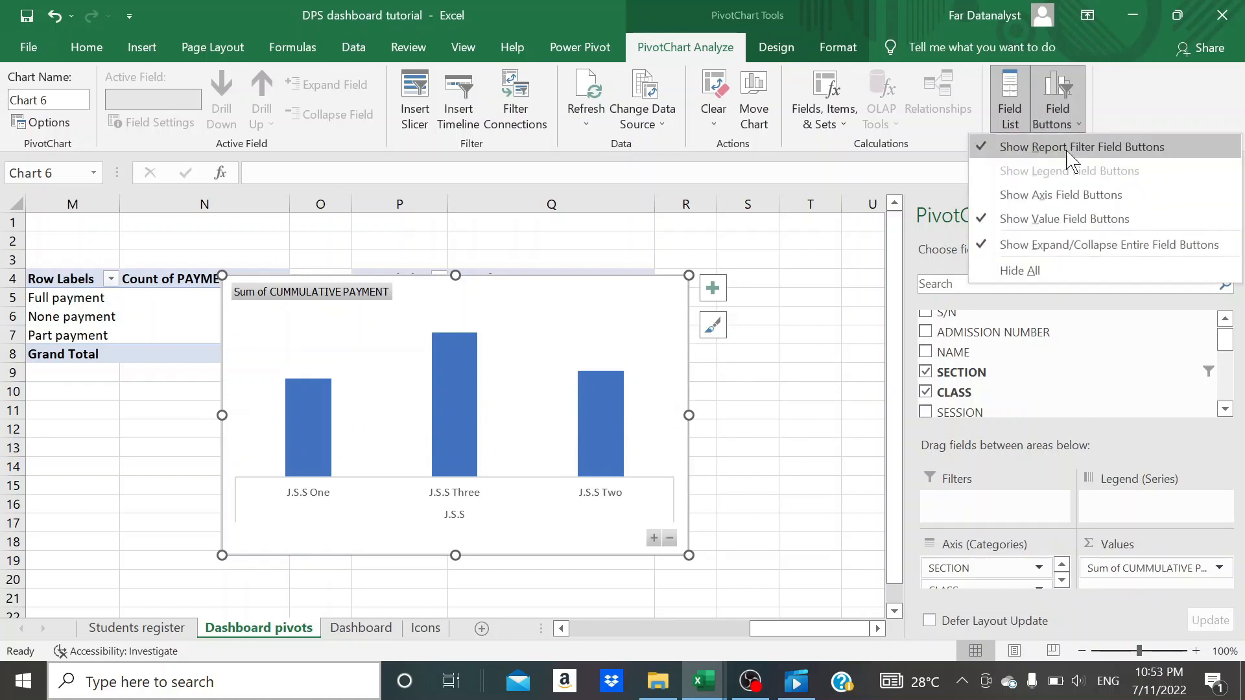
pyautogui.click(1071, 151)
pyautogui.click(1067, 127)
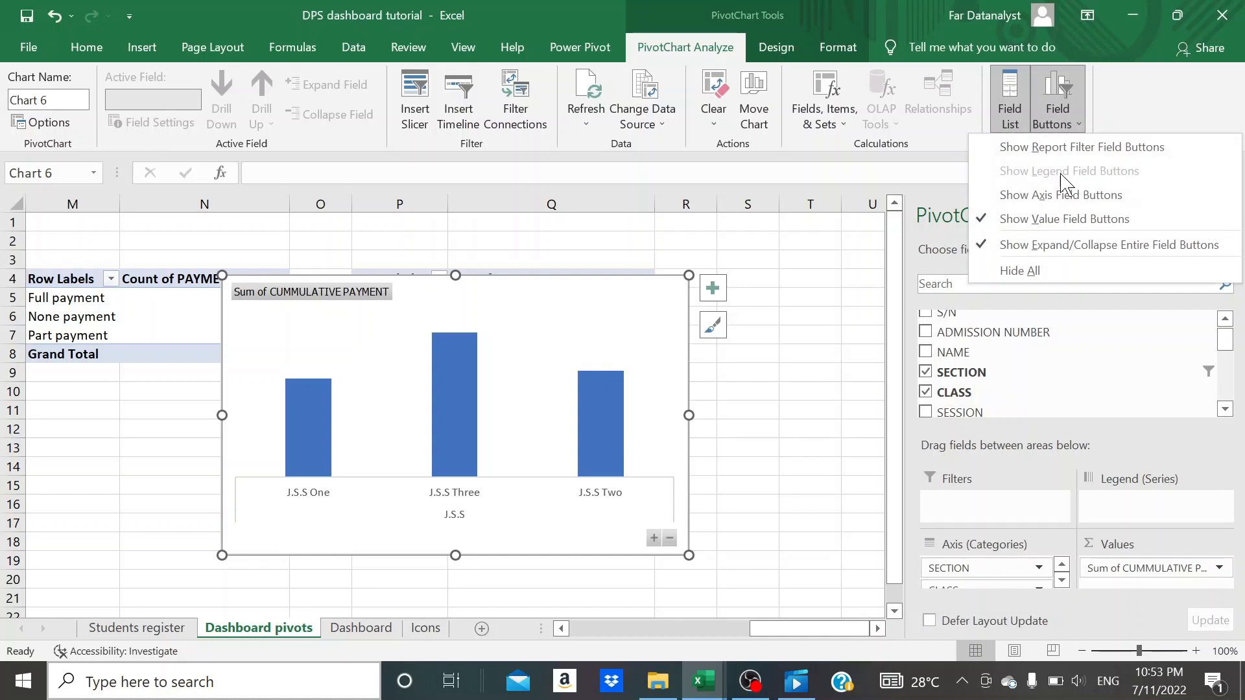
pyautogui.click(1061, 222)
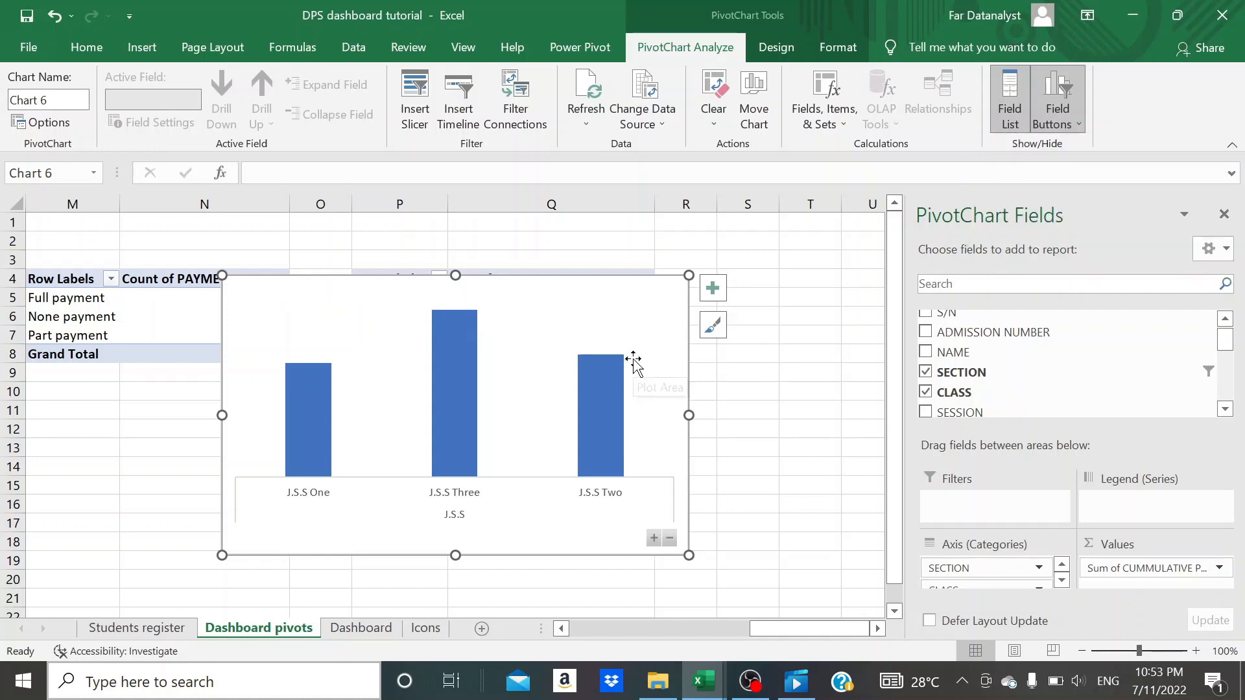
pyautogui.click(1042, 125)
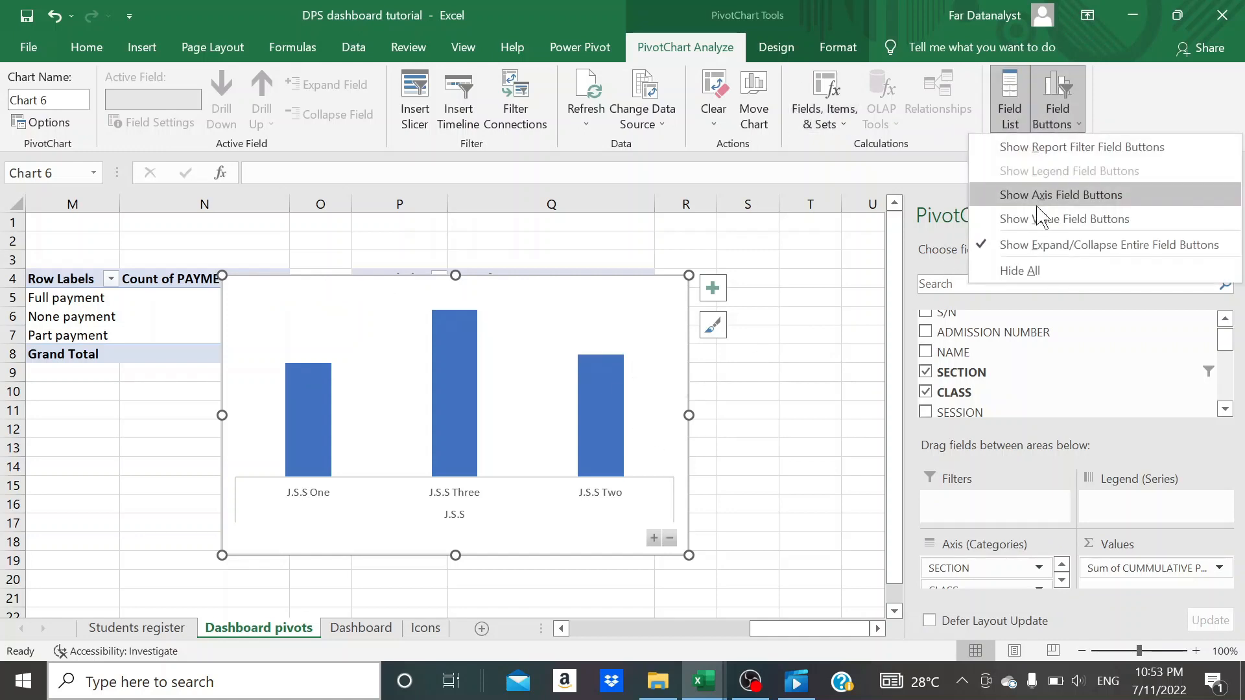
pyautogui.click(1034, 242)
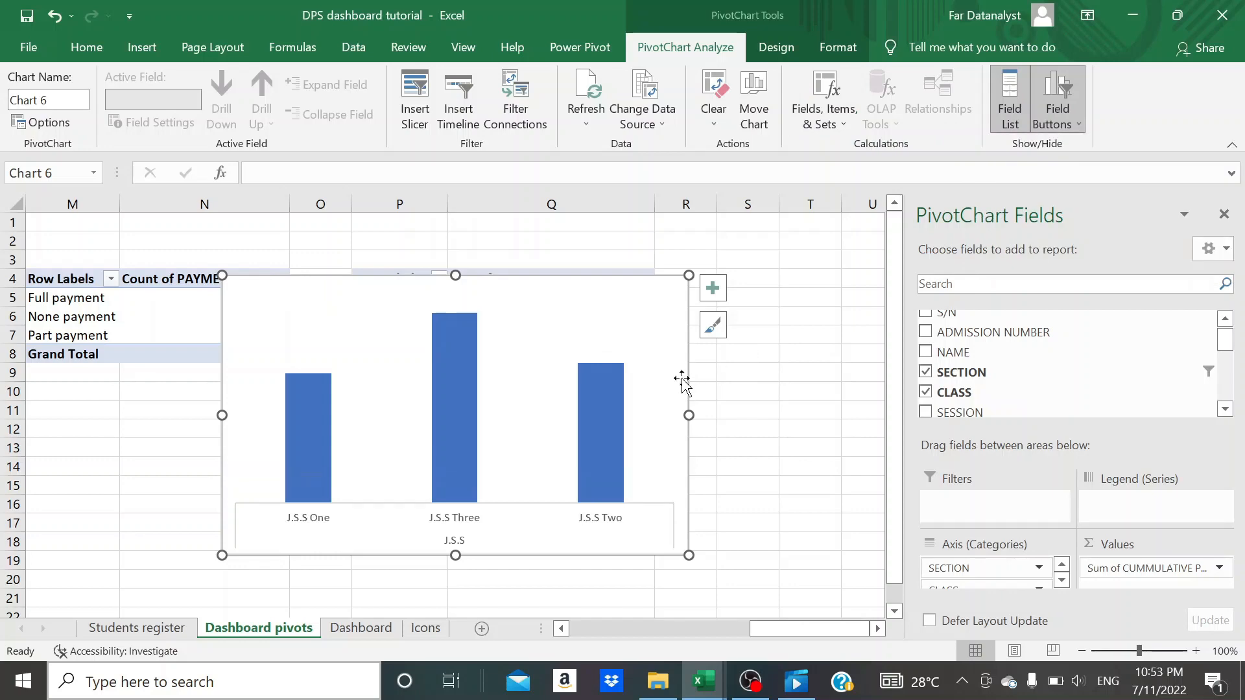
# - Cut the column chart from the Dashboard pivots sheet and paste it onto the Dashboard sheet
pyautogui.hotkey('ctrl', 'x')
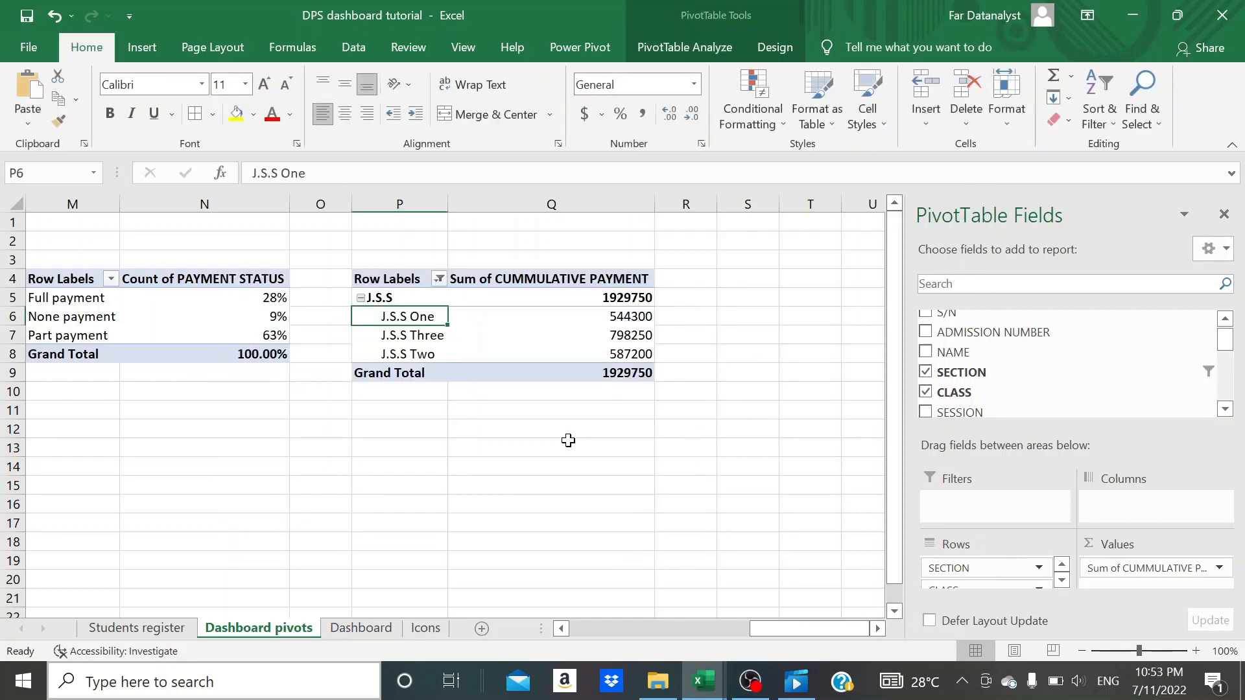
pyautogui.click(389, 634)
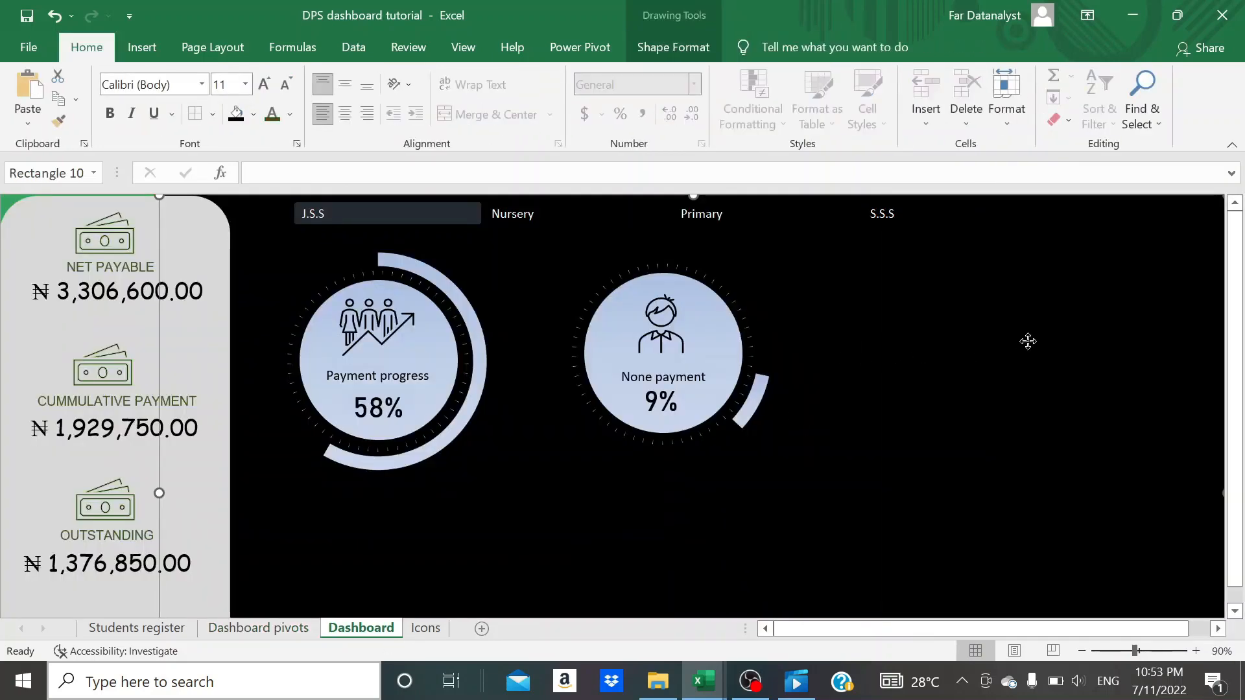
pyautogui.hotkey('ctrl', 'v')
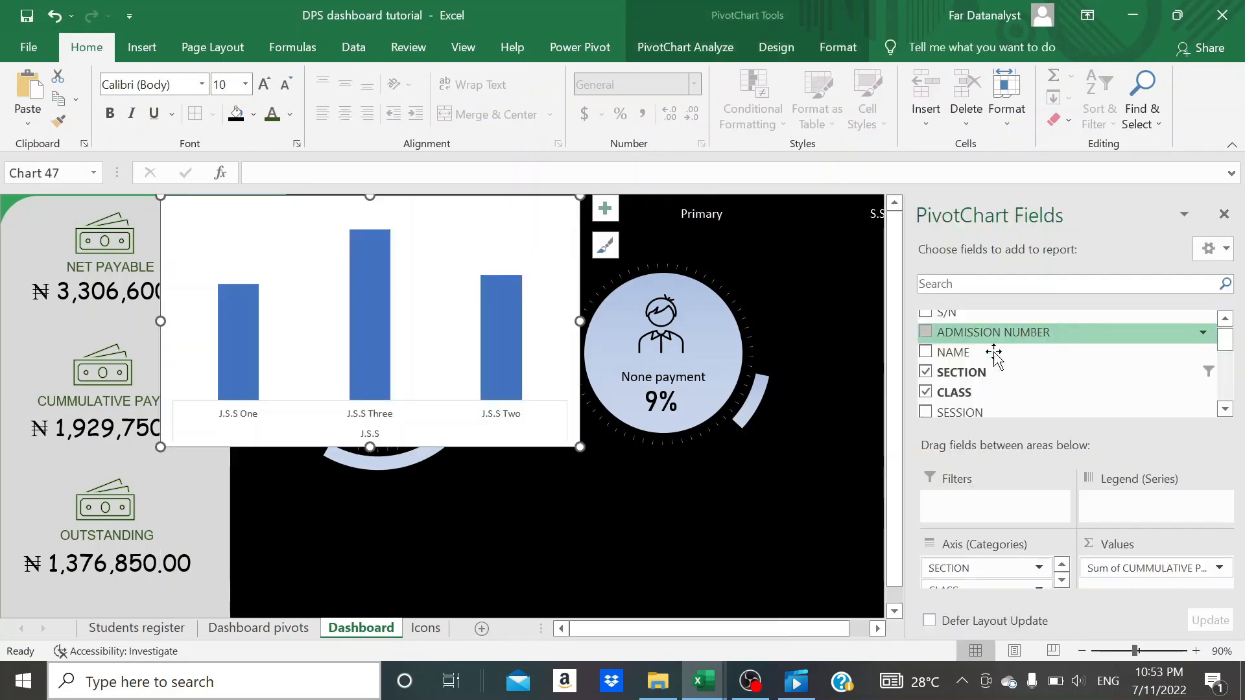
# - Move the column chart beside the None payment indicator, just under the section slicer, and fill its background black
pyautogui.click(1223, 214)
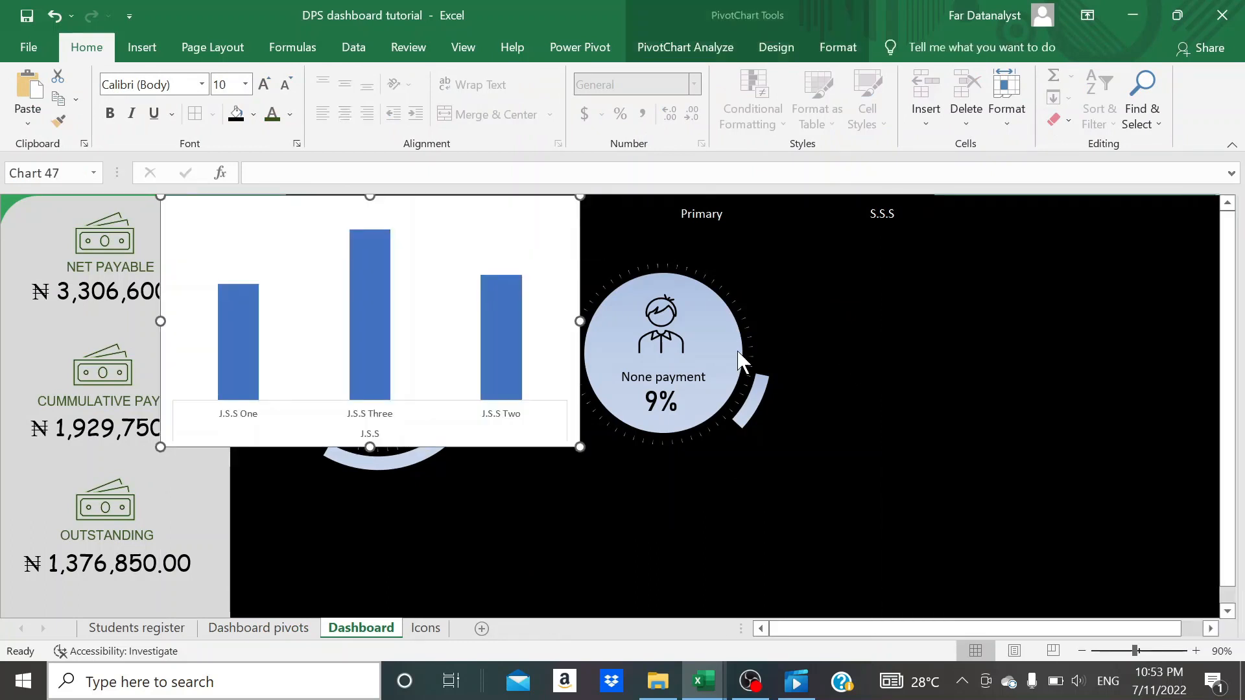
pyautogui.click(535, 392)
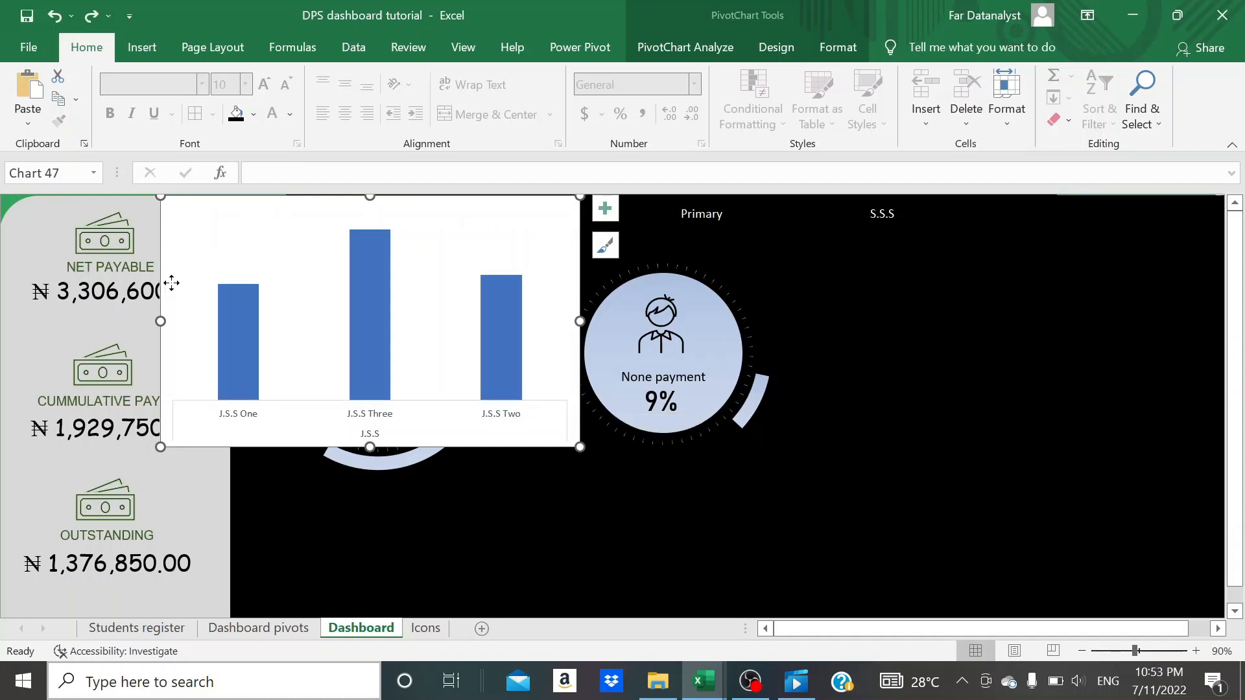
pyautogui.moveTo(170, 281); pyautogui.dragTo(798, 337)
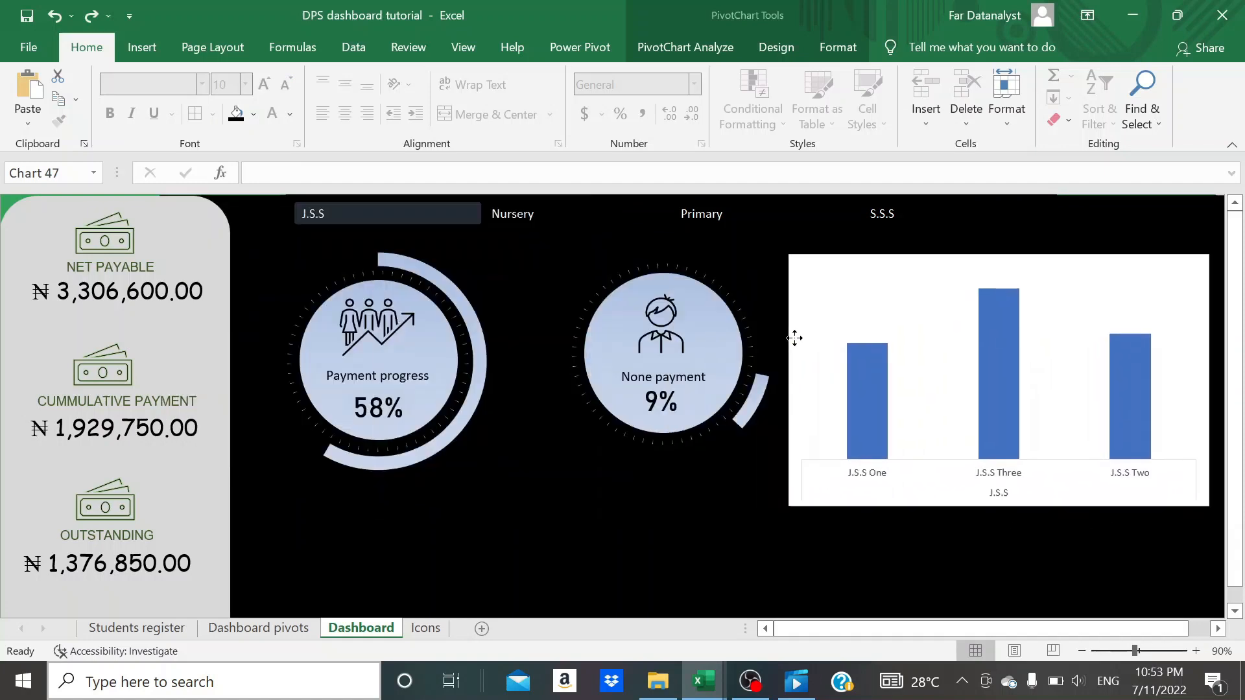
pyautogui.click(236, 114)
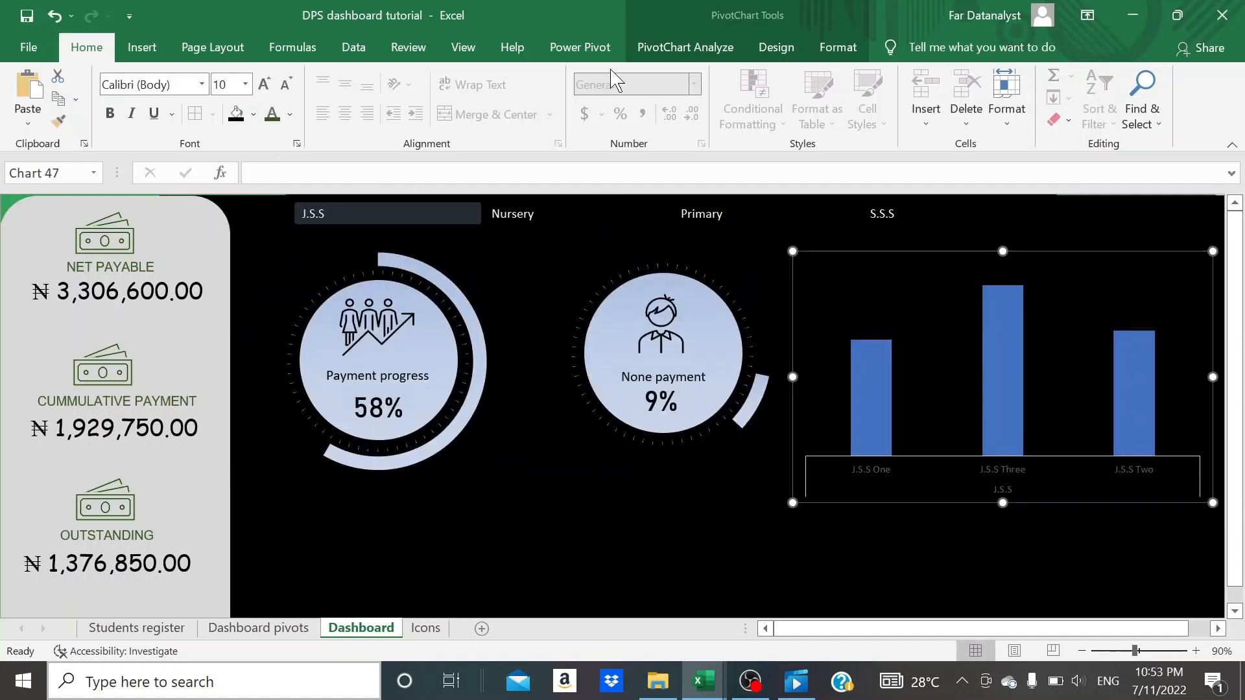
pyautogui.click(838, 49)
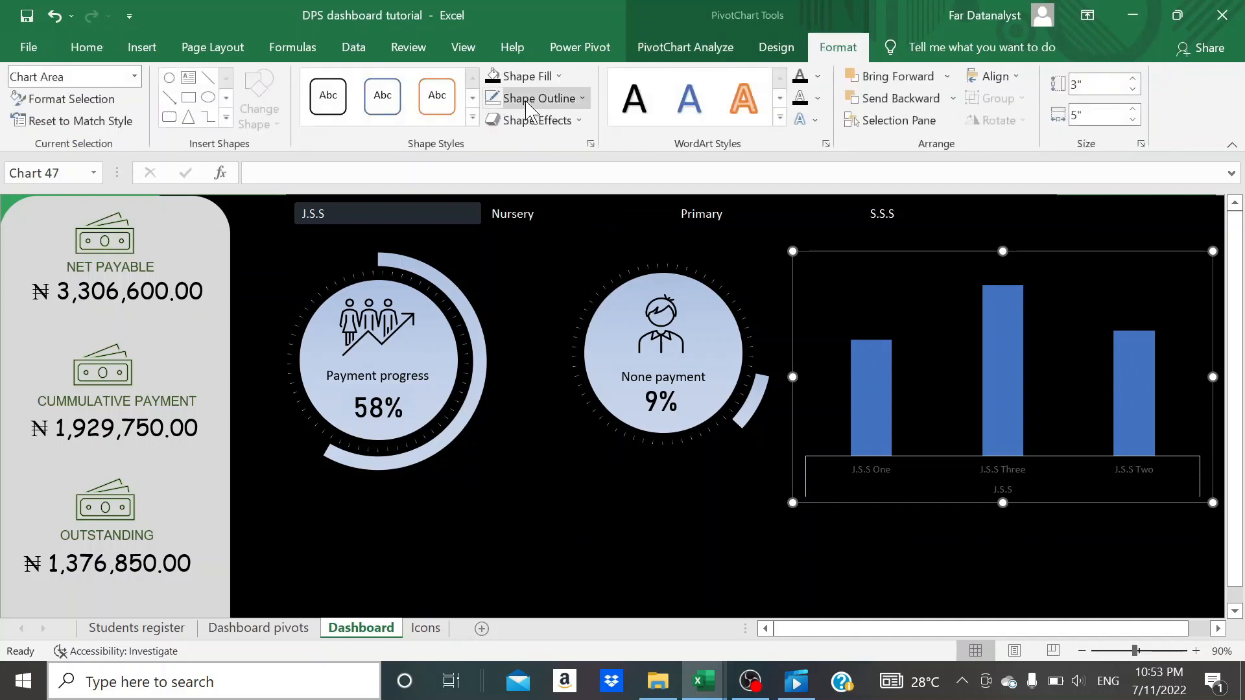
pyautogui.click(661, 579)
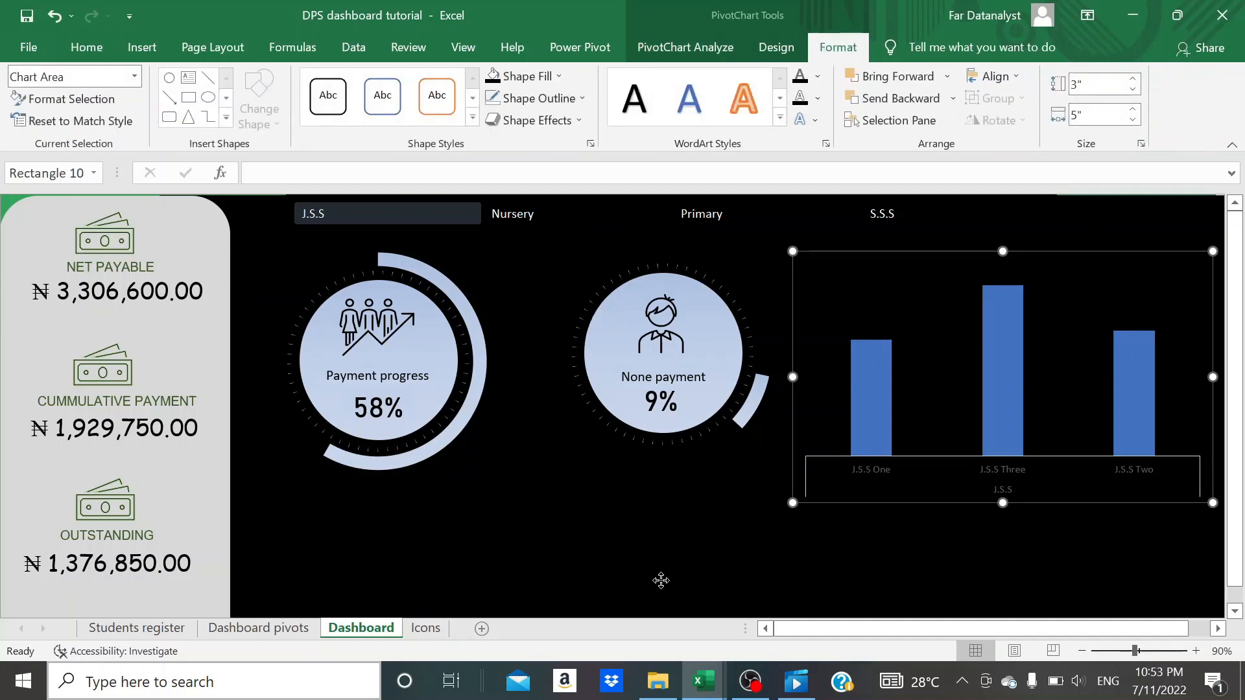
pyautogui.click(912, 324)
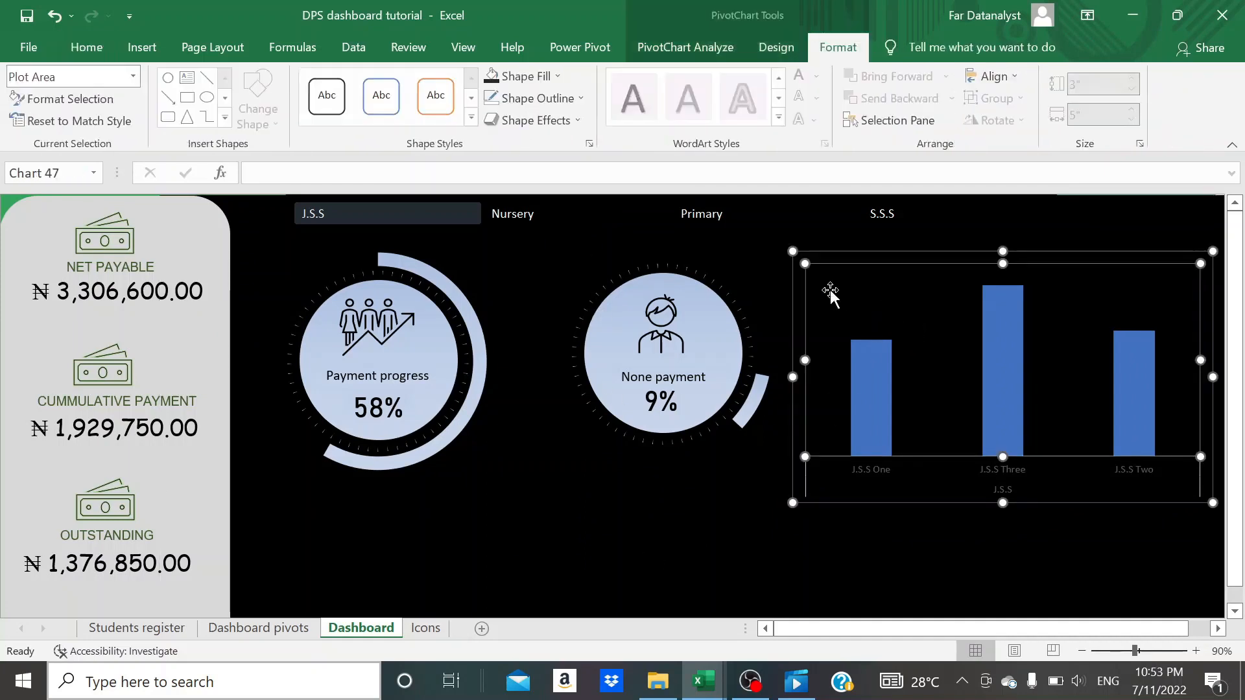
pyautogui.moveTo(801, 305); pyautogui.dragTo(807, 279)
# - Apply a linear gradient fill to the chart's columns and set the first gradient stop's transparency to 0%
pyautogui.click(875, 351)
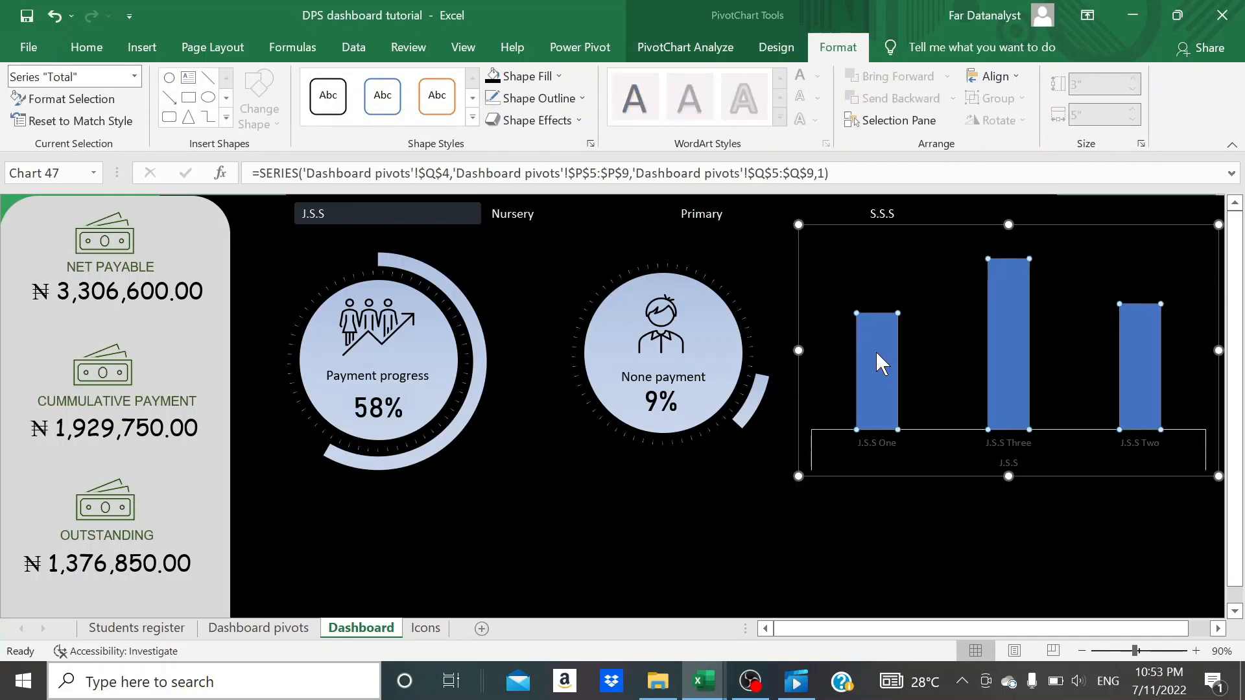
pyautogui.doubleClick(875, 351)
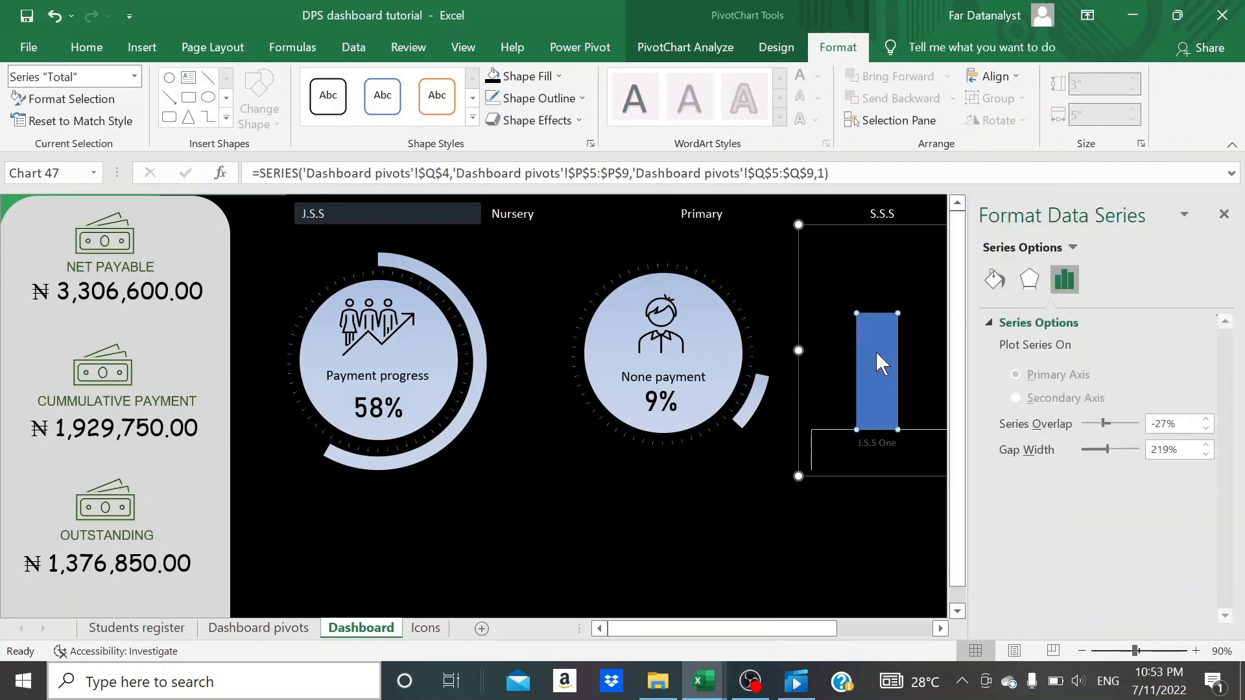
pyautogui.click(1004, 280)
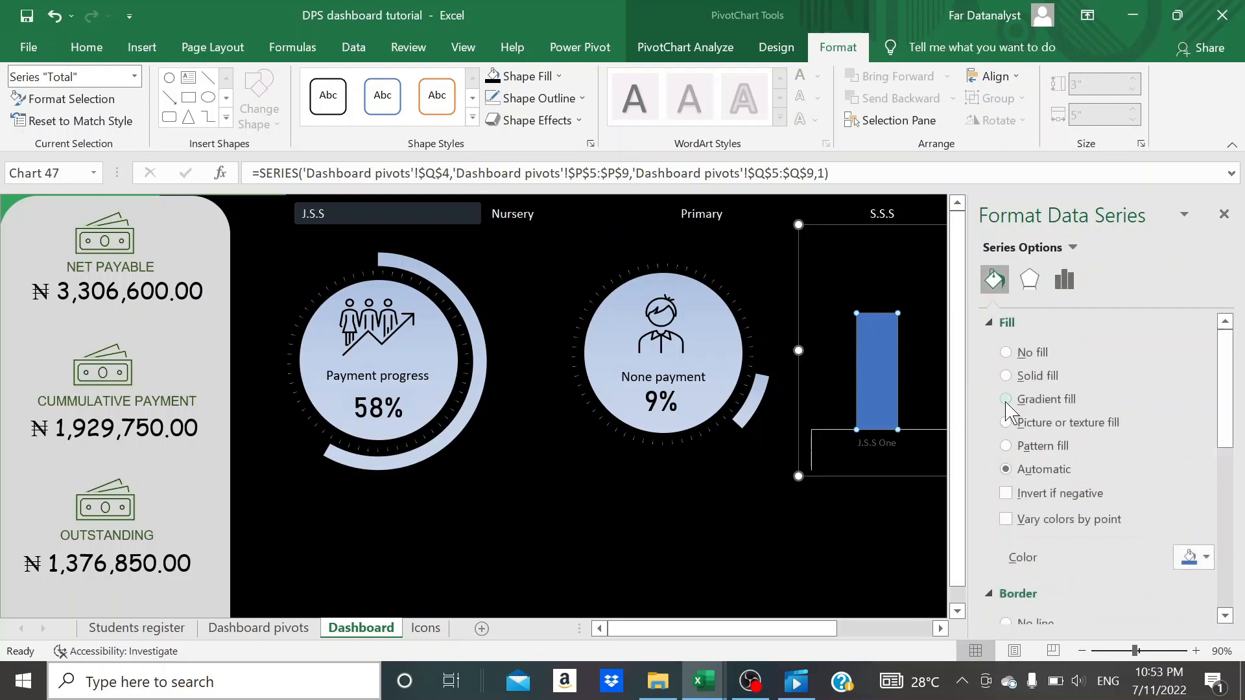
pyautogui.click(1005, 399)
pyautogui.scroll(-2, 1030, 486)
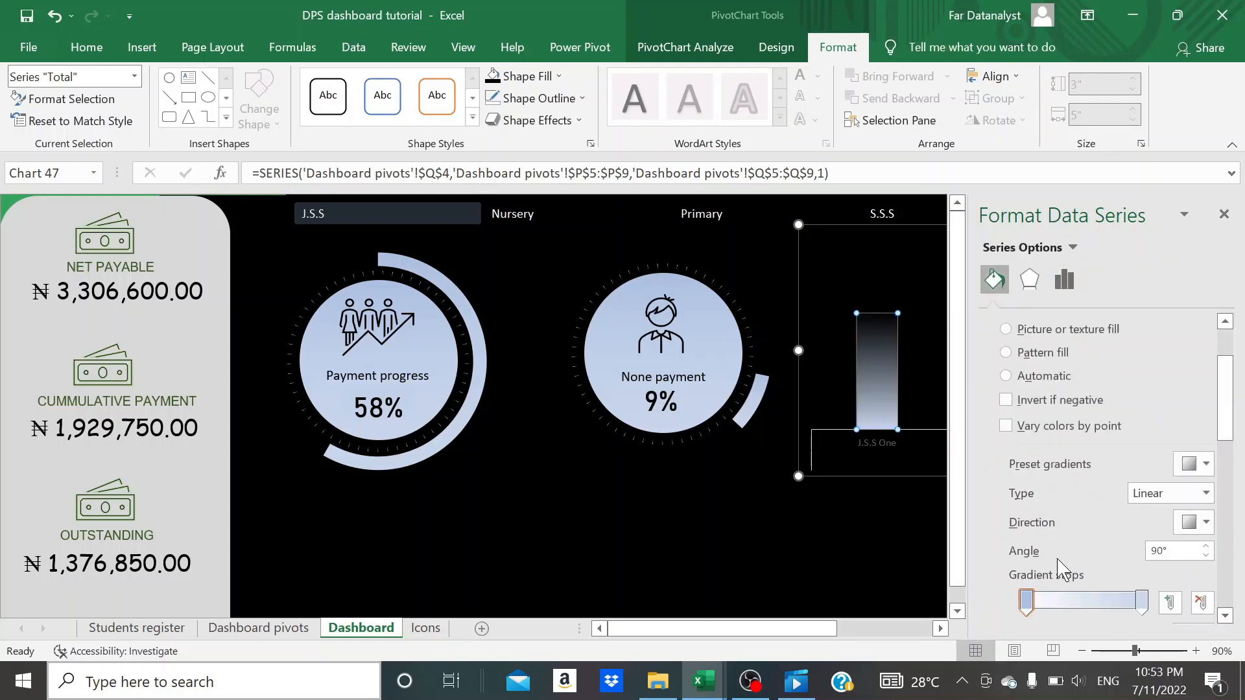
pyautogui.scroll(-2, 1066, 522)
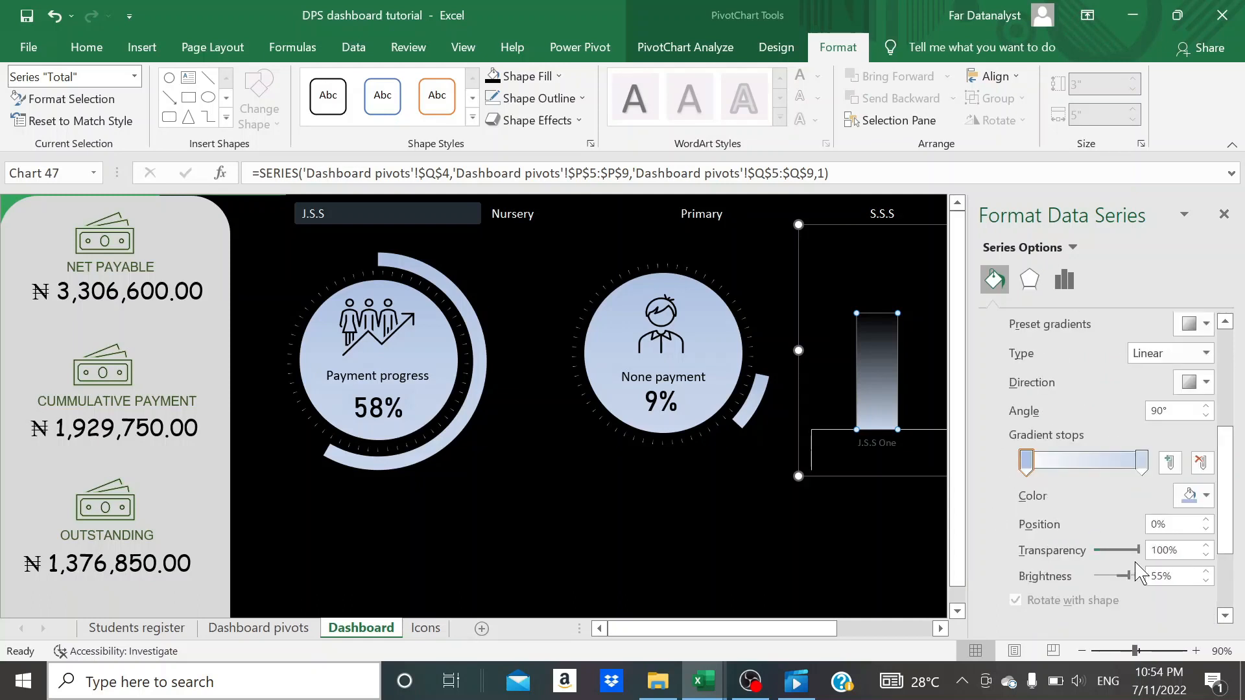
pyautogui.moveTo(1138, 551); pyautogui.dragTo(1081, 564)
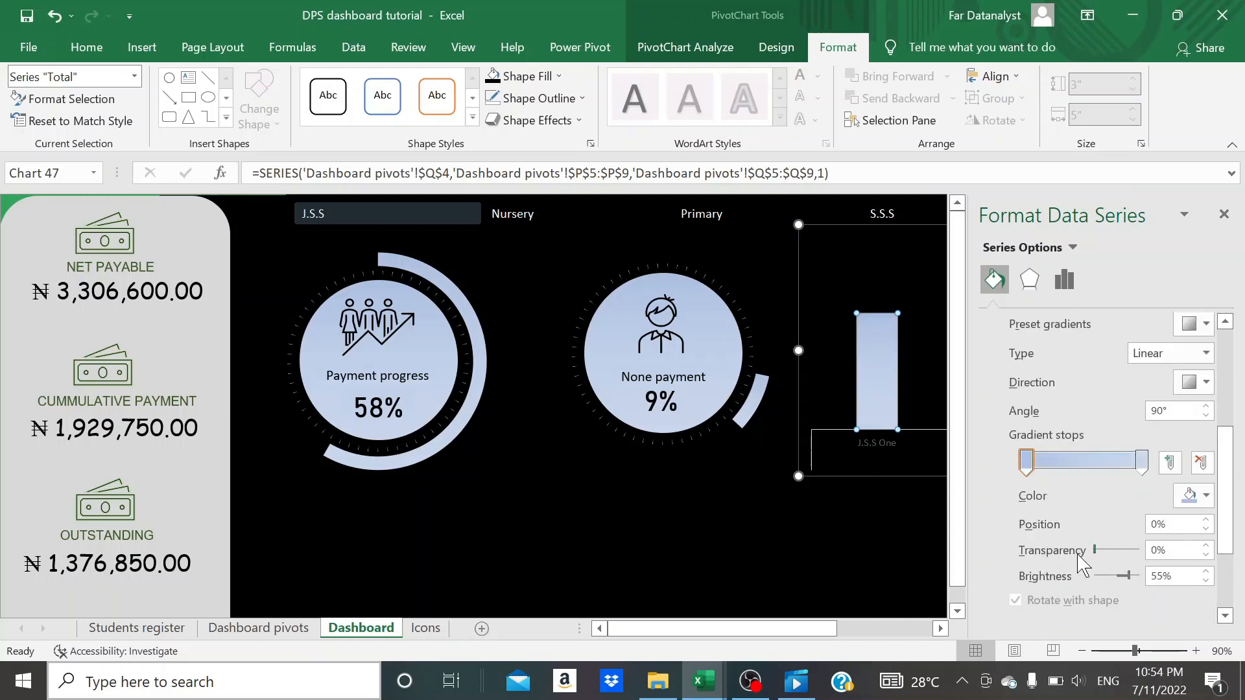
pyautogui.click(792, 535)
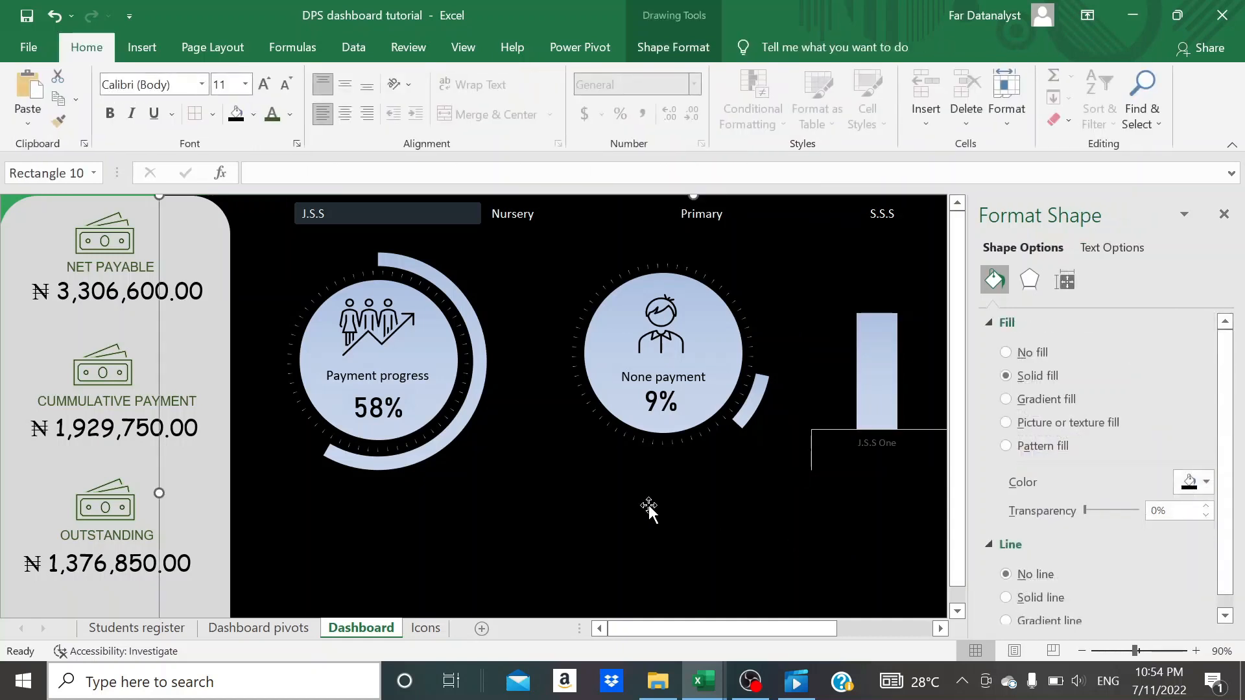
pyautogui.click(1223, 213)
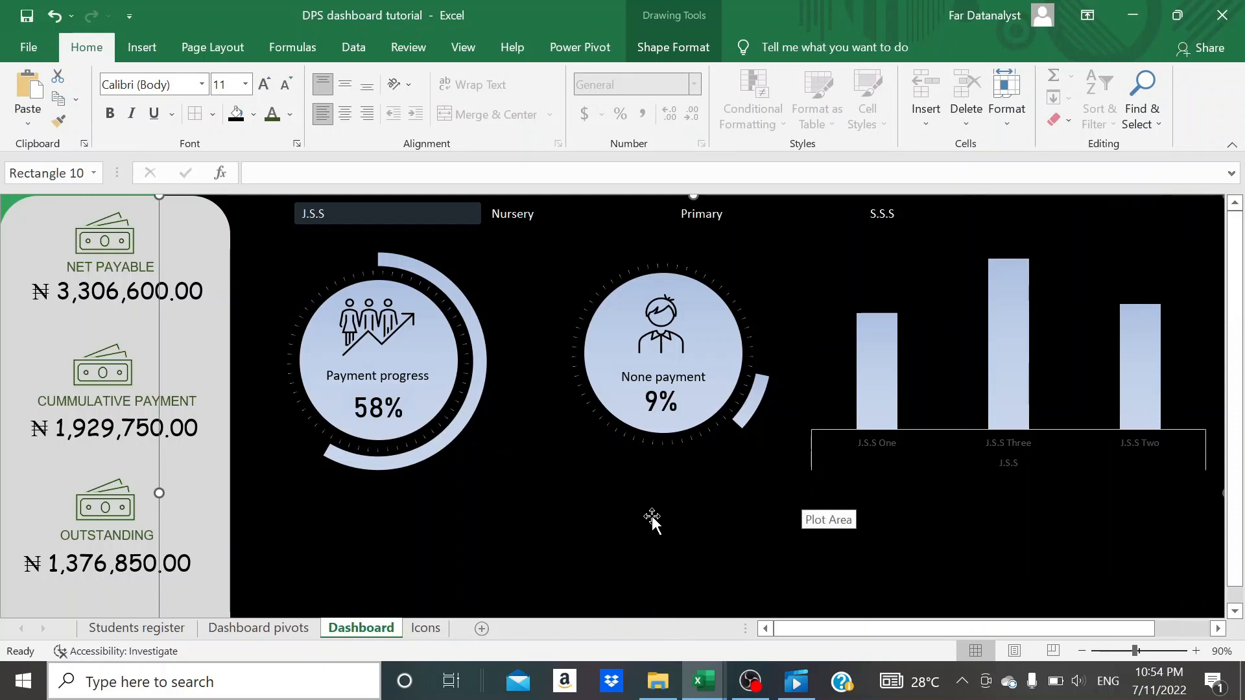
# - Add the smallest grey glow variation to the columns of the cumulative payment chart
pyautogui.click(883, 375)
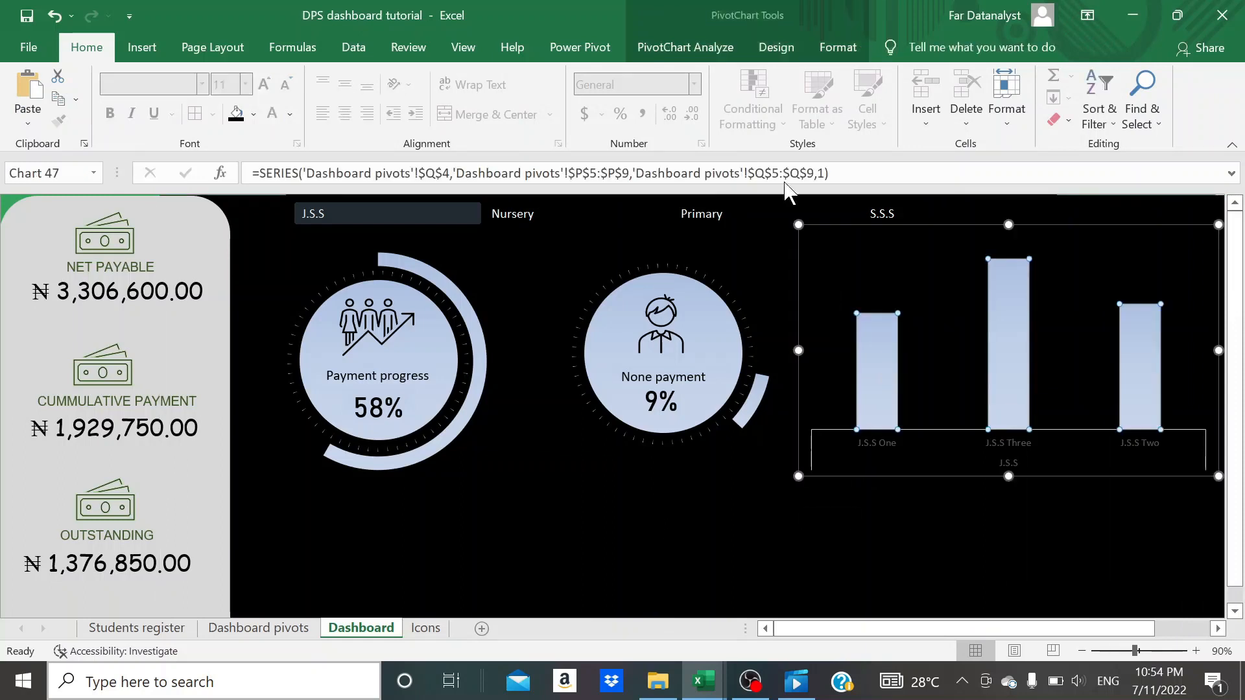
pyautogui.click(837, 50)
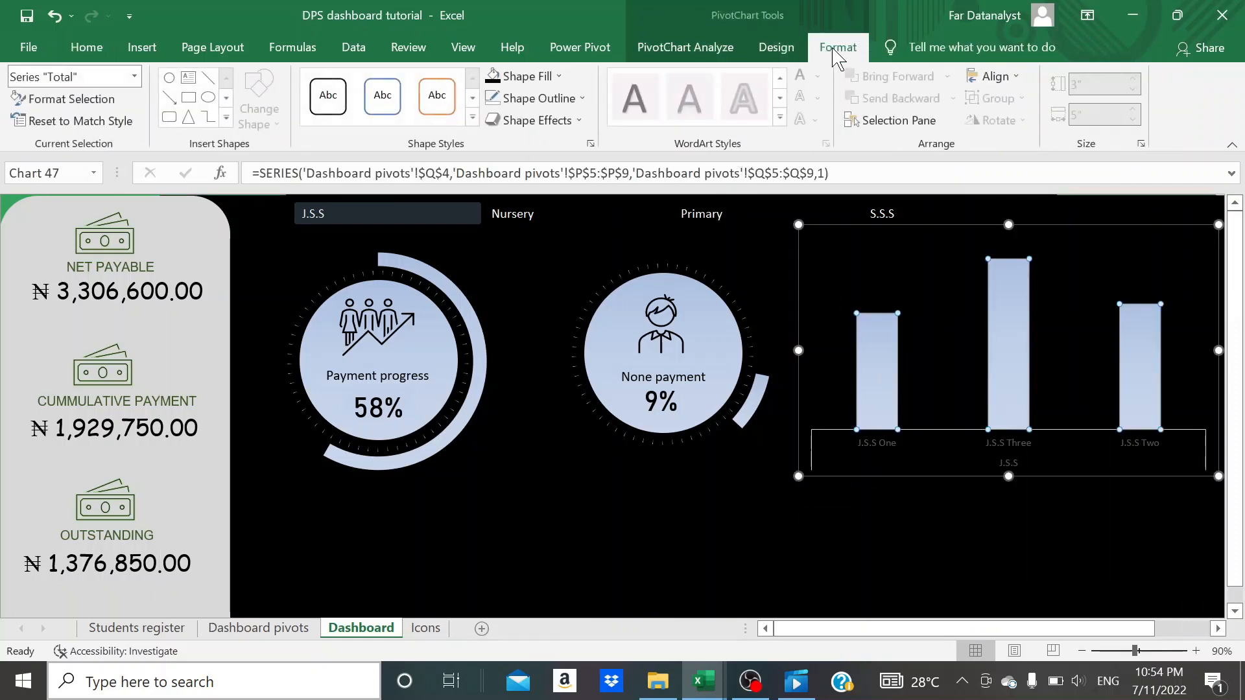
pyautogui.click(565, 122)
pyautogui.moveTo(549, 200)
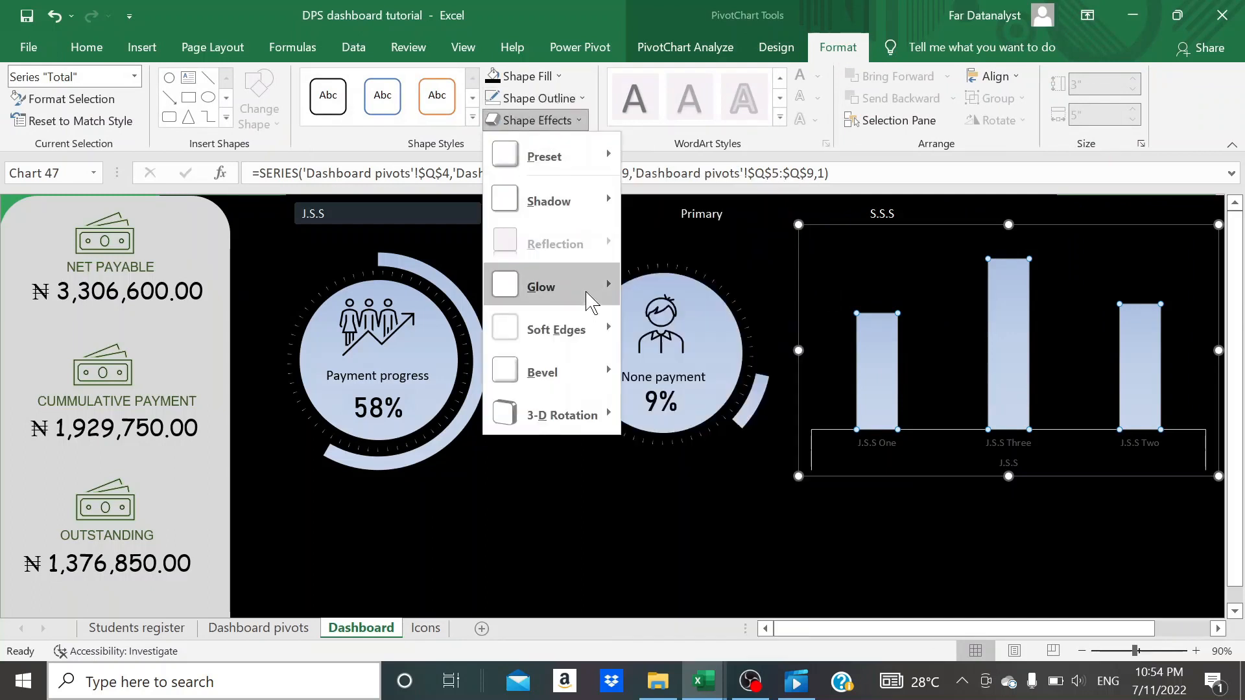
pyautogui.moveTo(605, 299)
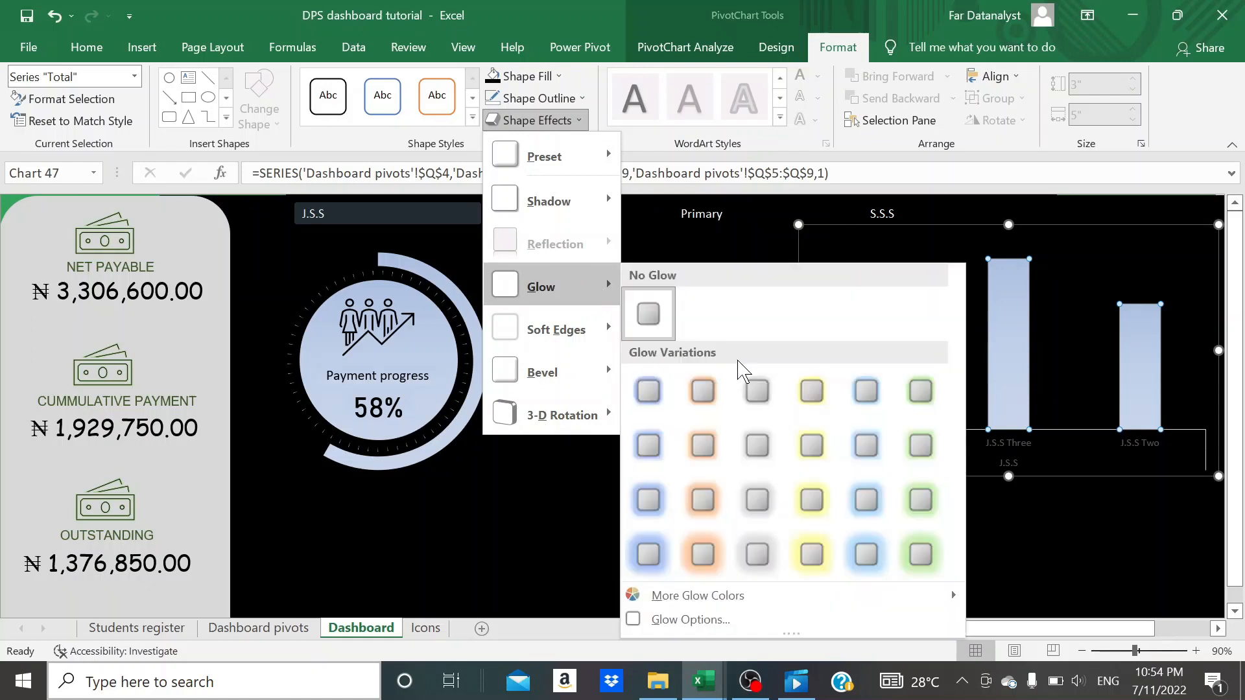
pyautogui.click(757, 390)
pyautogui.click(760, 560)
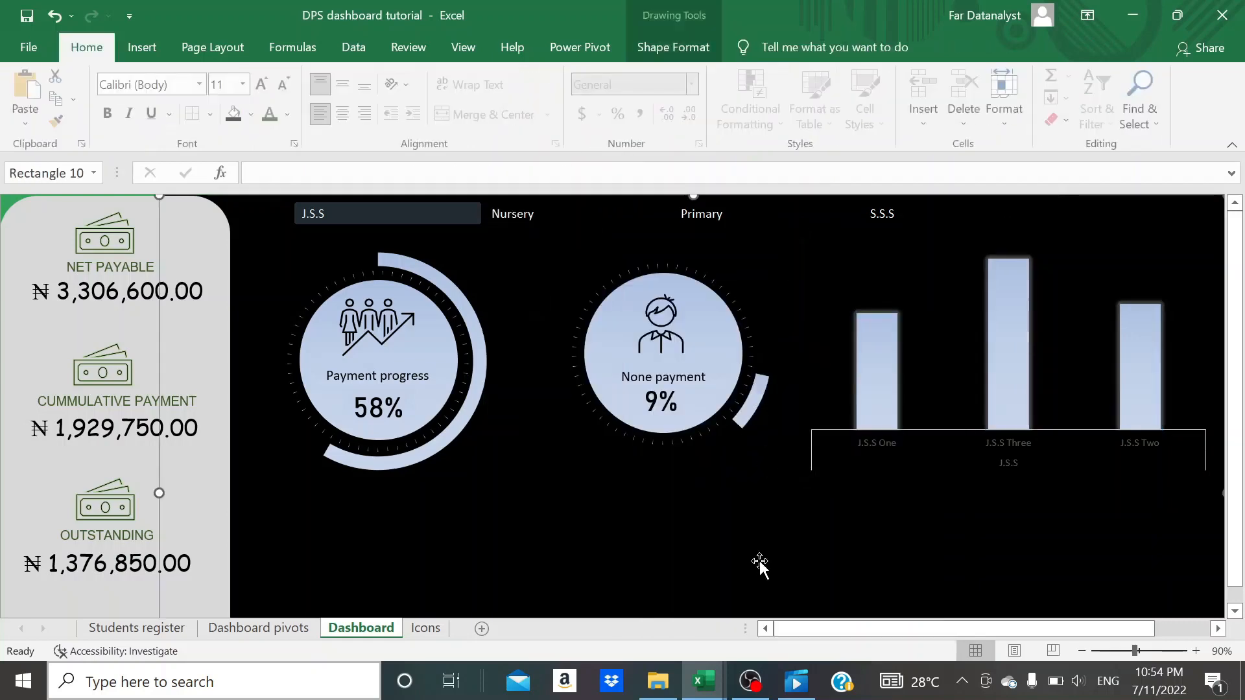
# - Set the font color of the column chart's category axis labels to white
pyautogui.hscroll(3, 736, 492)
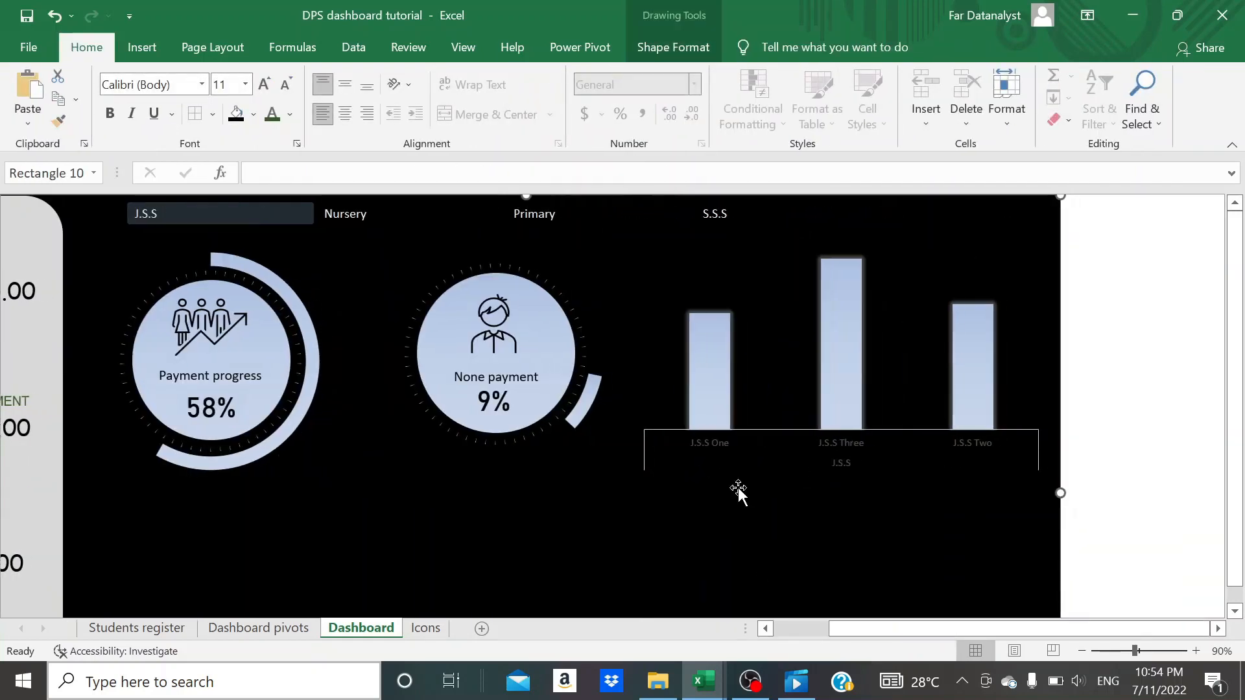
pyautogui.click(772, 452)
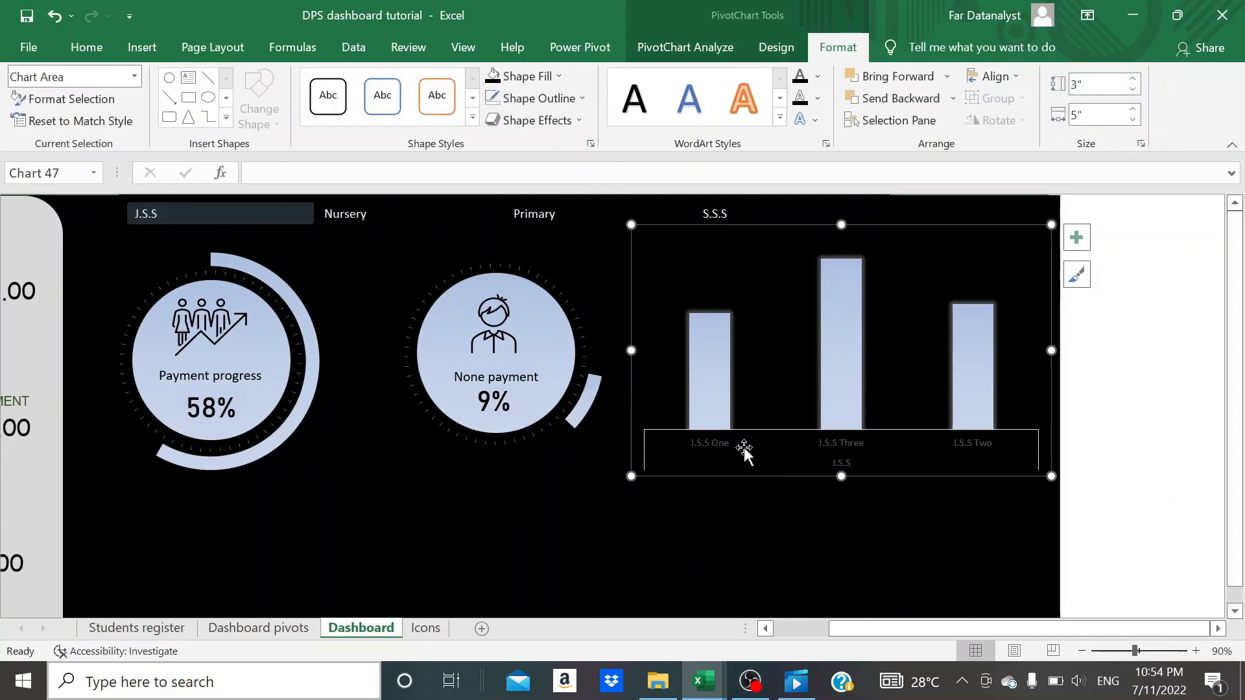
pyautogui.click(706, 451)
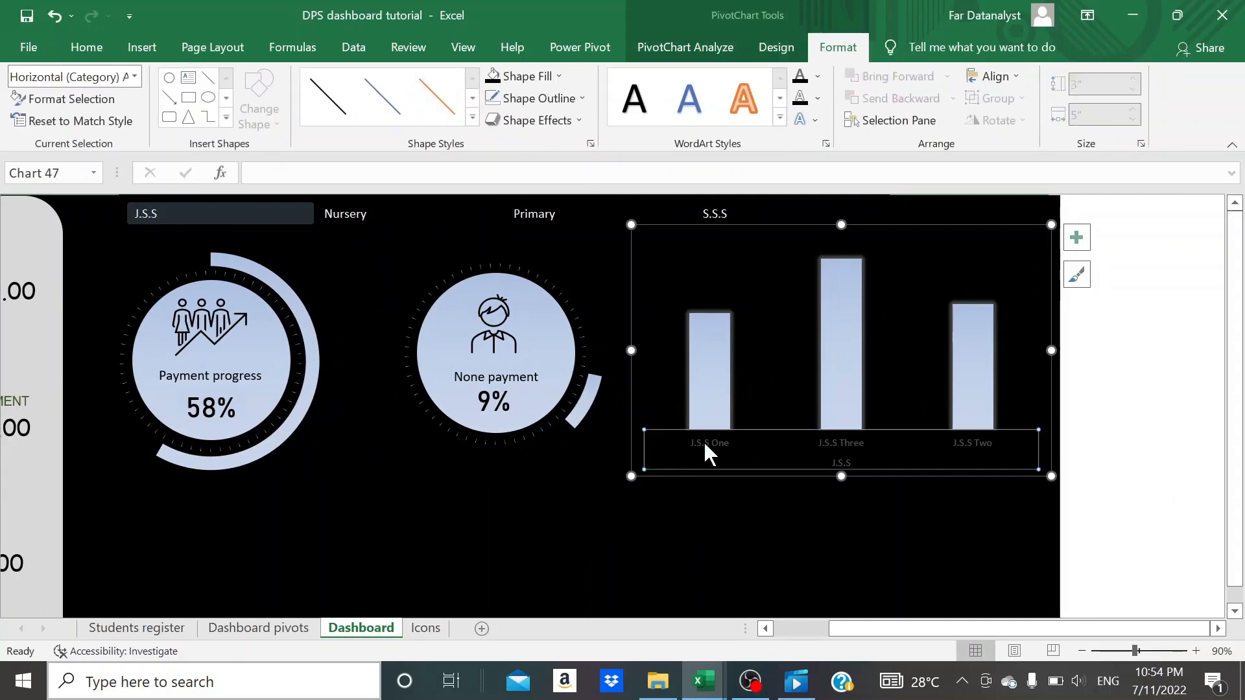
pyautogui.click(86, 47)
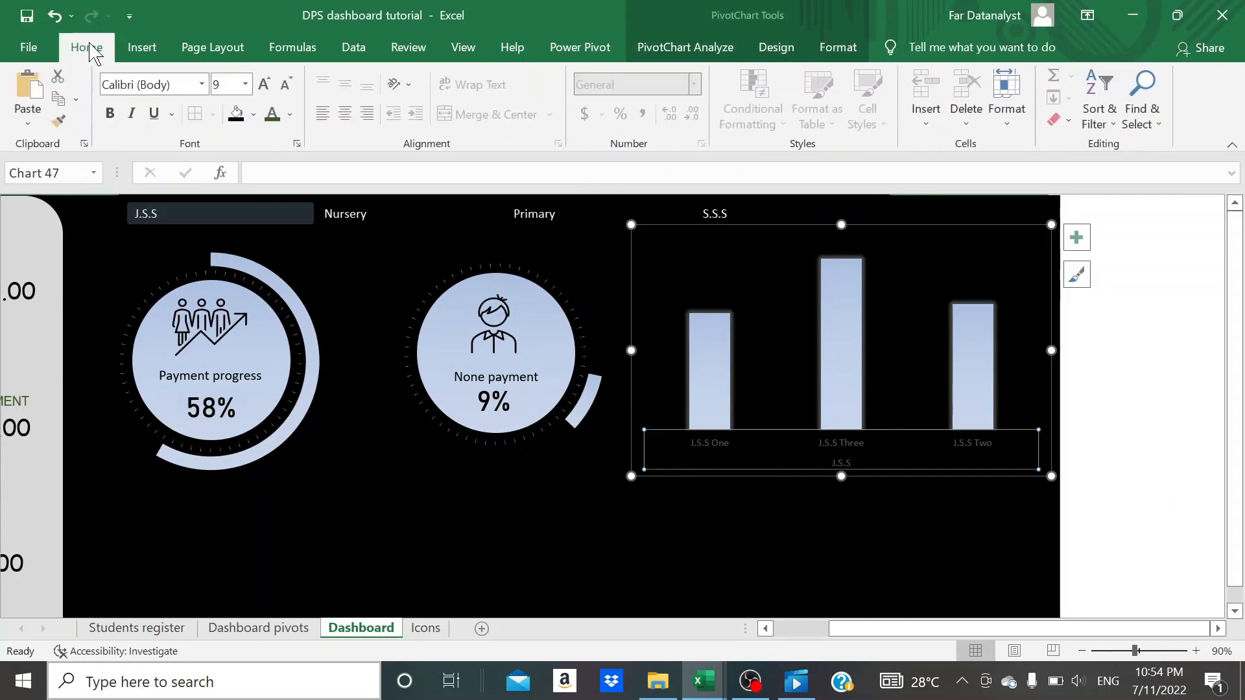
pyautogui.click(290, 116)
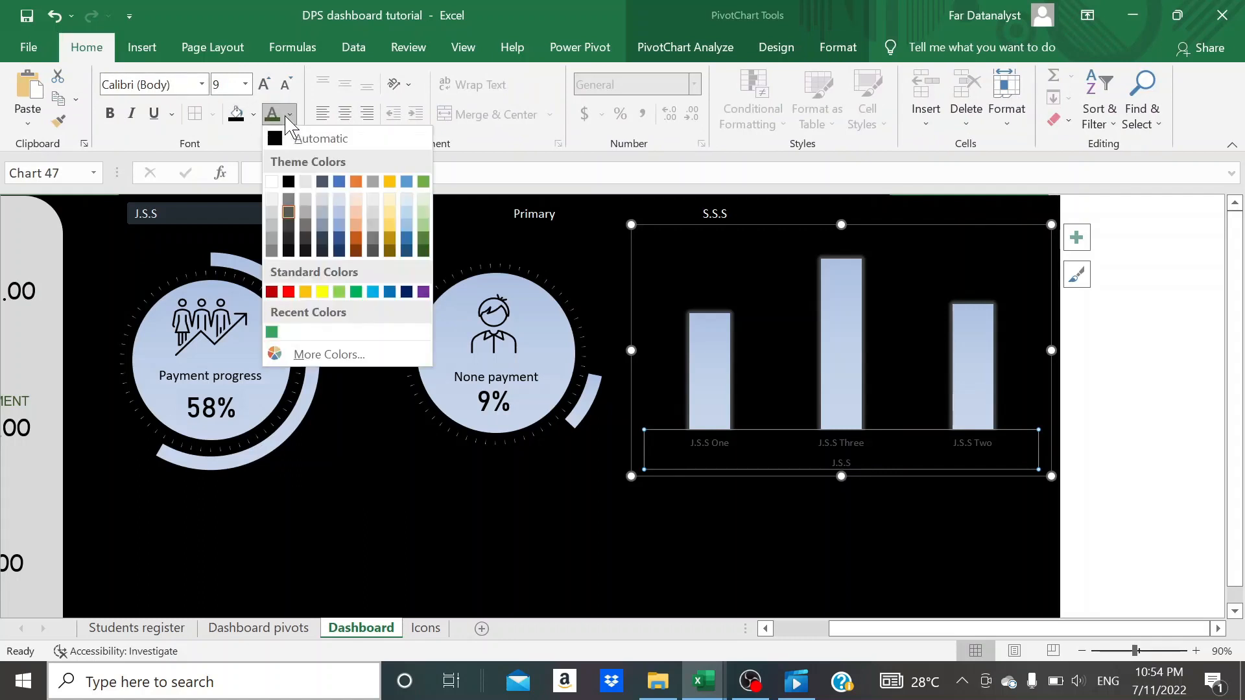
pyautogui.click(272, 182)
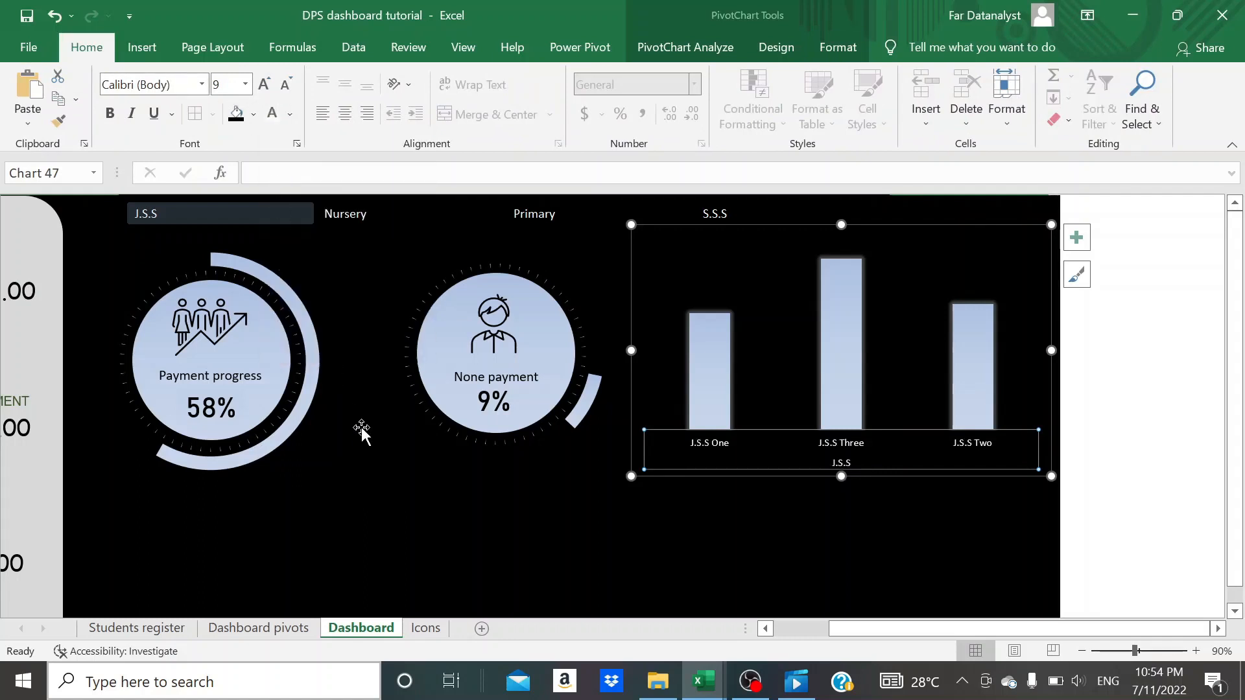
pyautogui.click(380, 532)
# - Test the dashboard by filtering the section slicer to Primary, S.S.S, Primary again and Nursery
pyautogui.hscroll(-3, 380, 531)
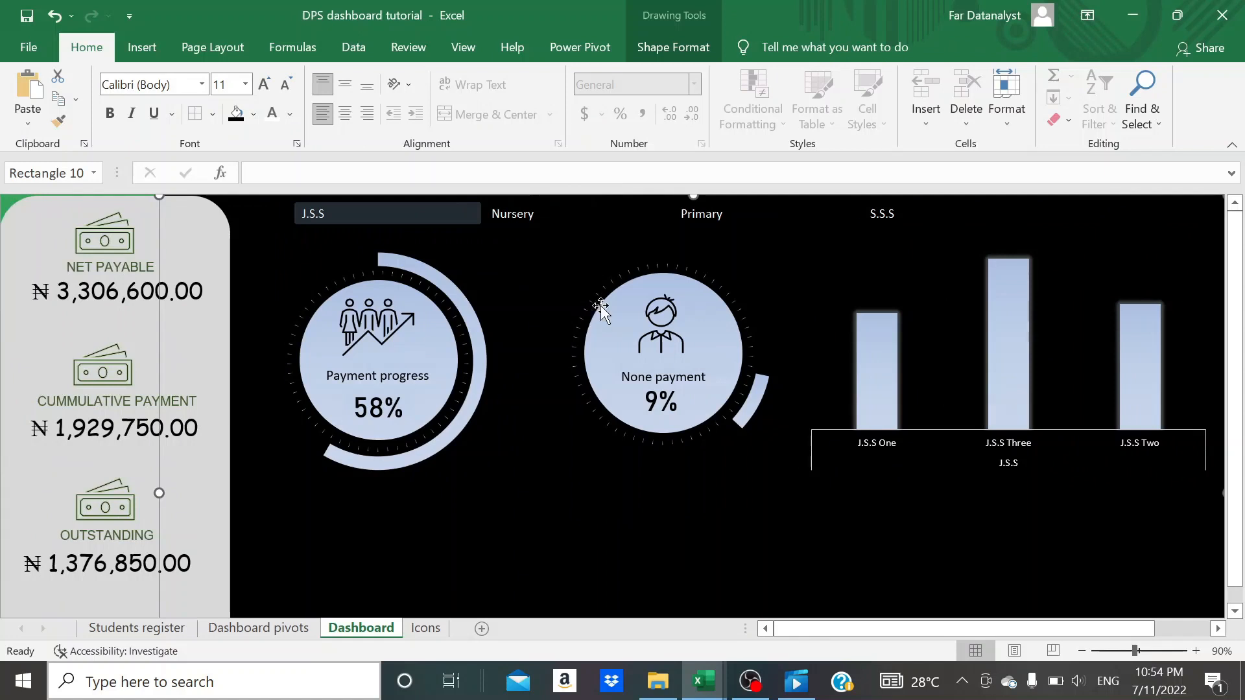
pyautogui.click(726, 214)
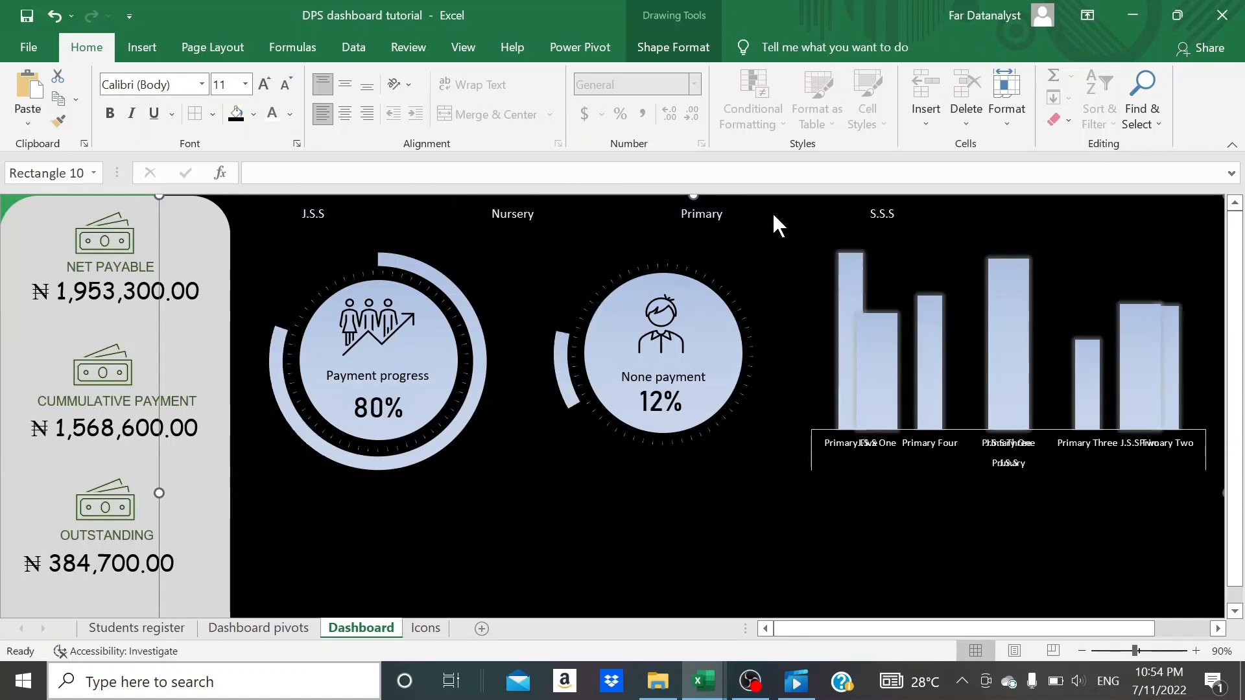
pyautogui.keyDown('ctrl'); pyautogui.click(873, 214); pyautogui.keyUp('ctrl')
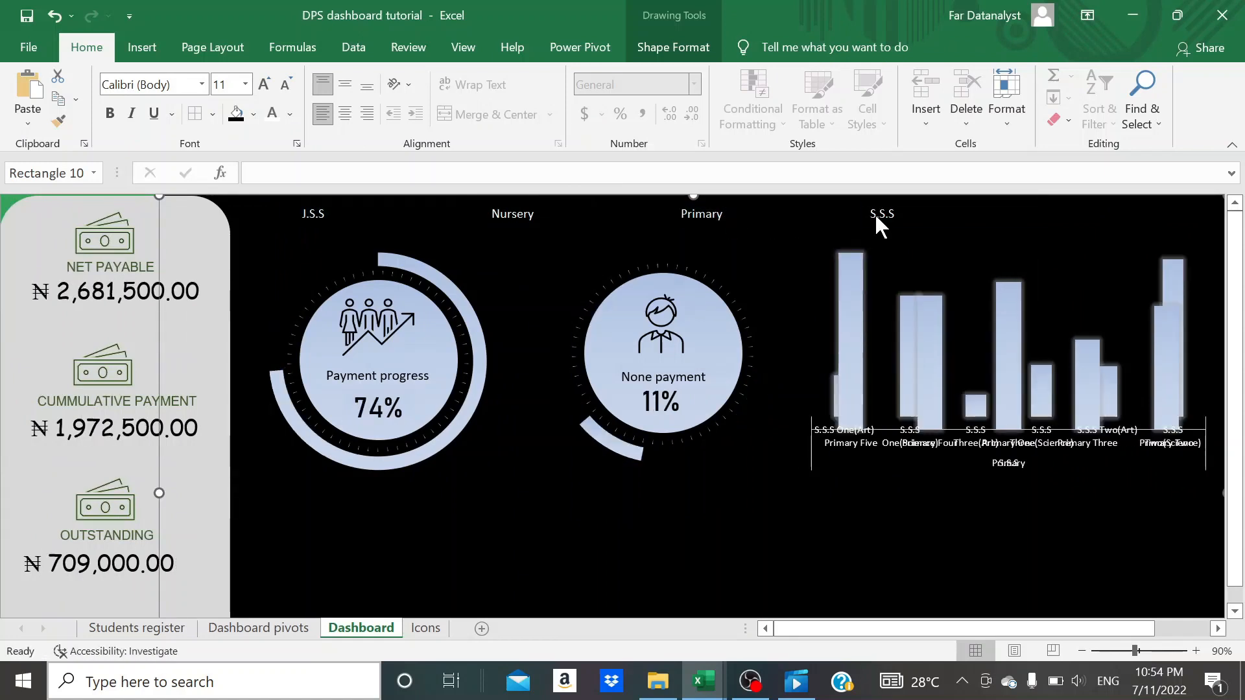
pyautogui.click(703, 214)
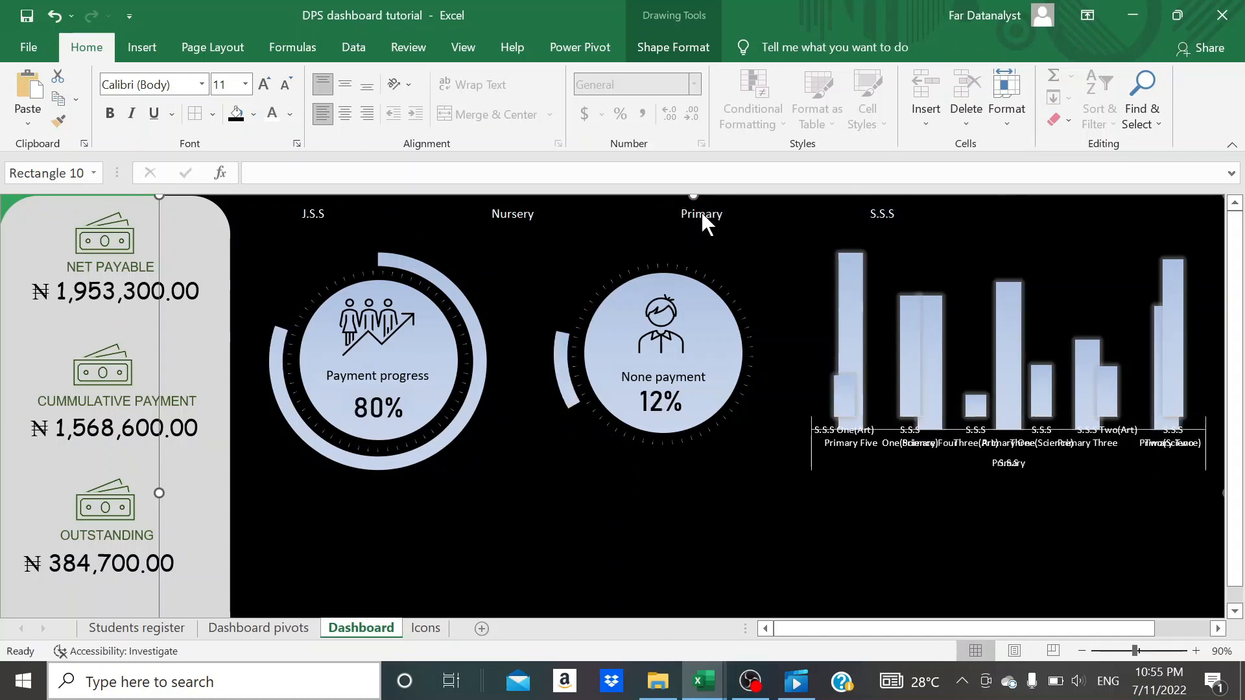
pyautogui.click(532, 227)
pyautogui.click(517, 213)
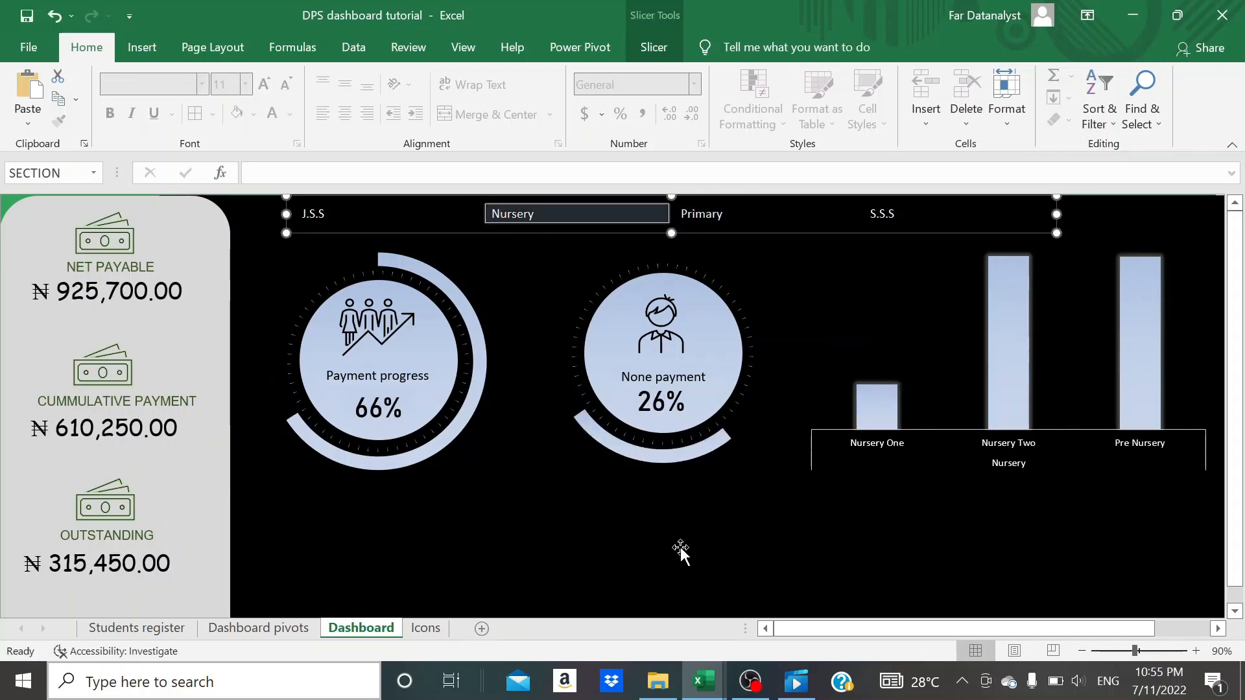
# - Examine the payment type, student intake and outstanding payments charts in the School fees analysis template workbook
pyautogui.click(629, 554)
pyautogui.scroll(-2, 630, 554)
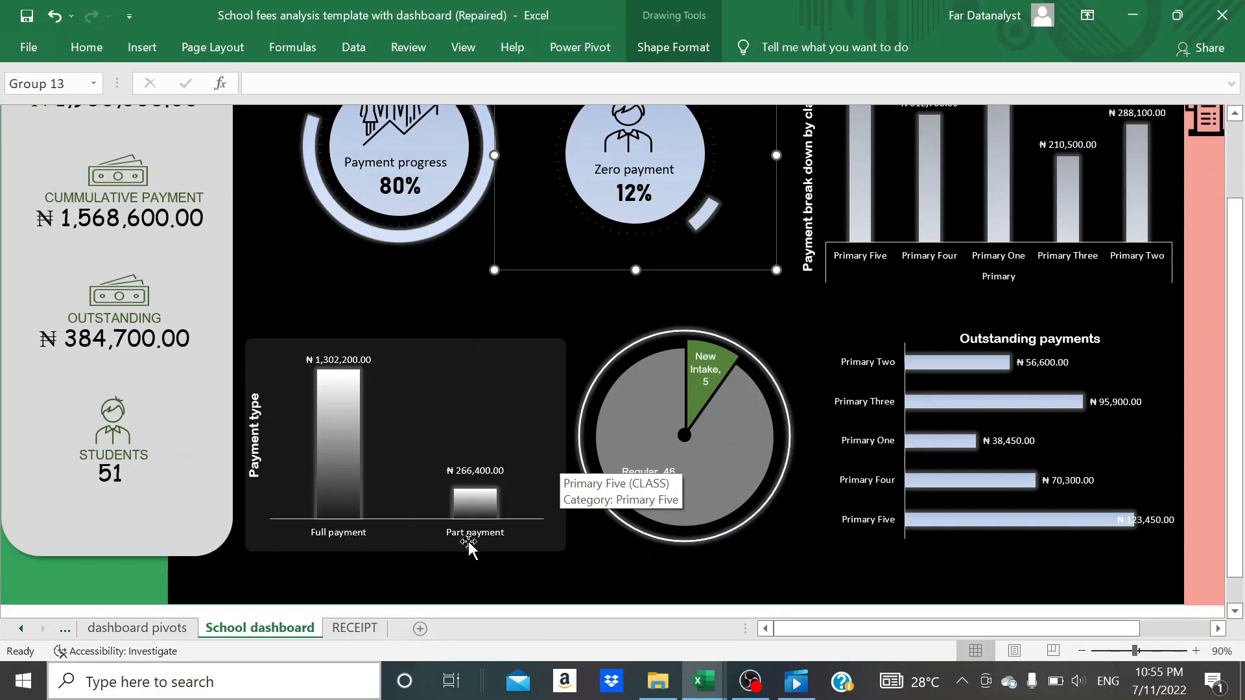
pyautogui.click(777, 541)
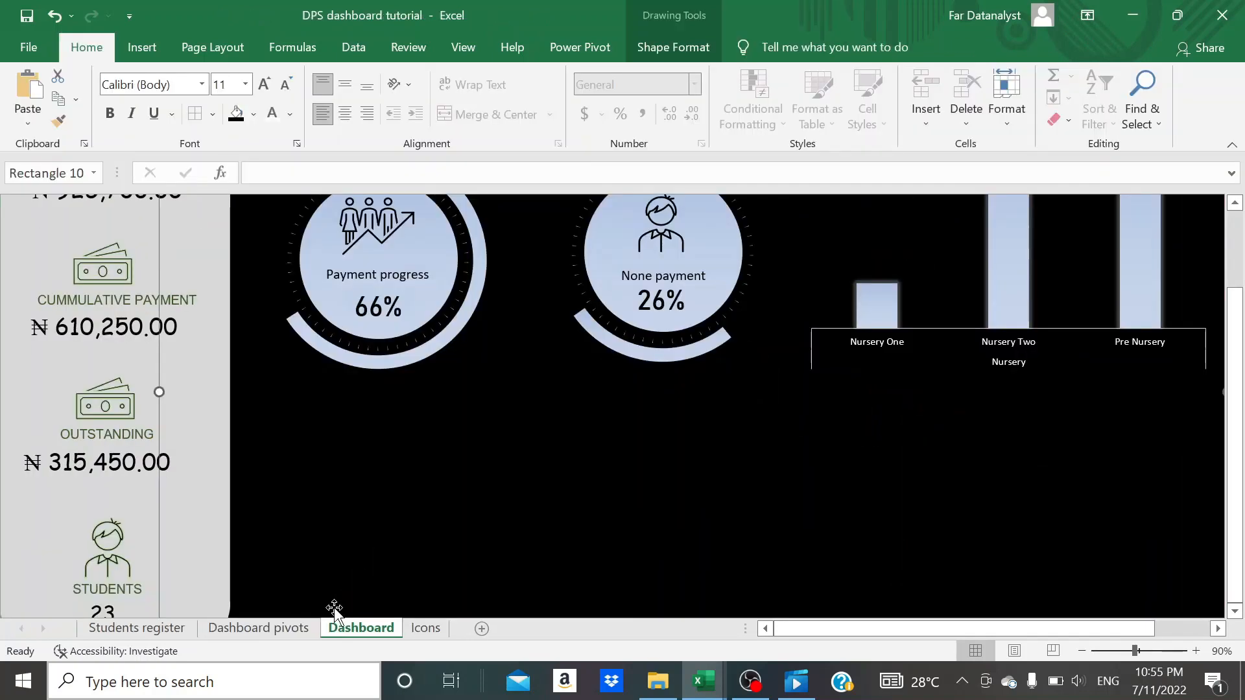
# - Copy the section and class cumulative payment pivot table to cell S4 of the Dashboard pivots sheet
pyautogui.click(304, 631)
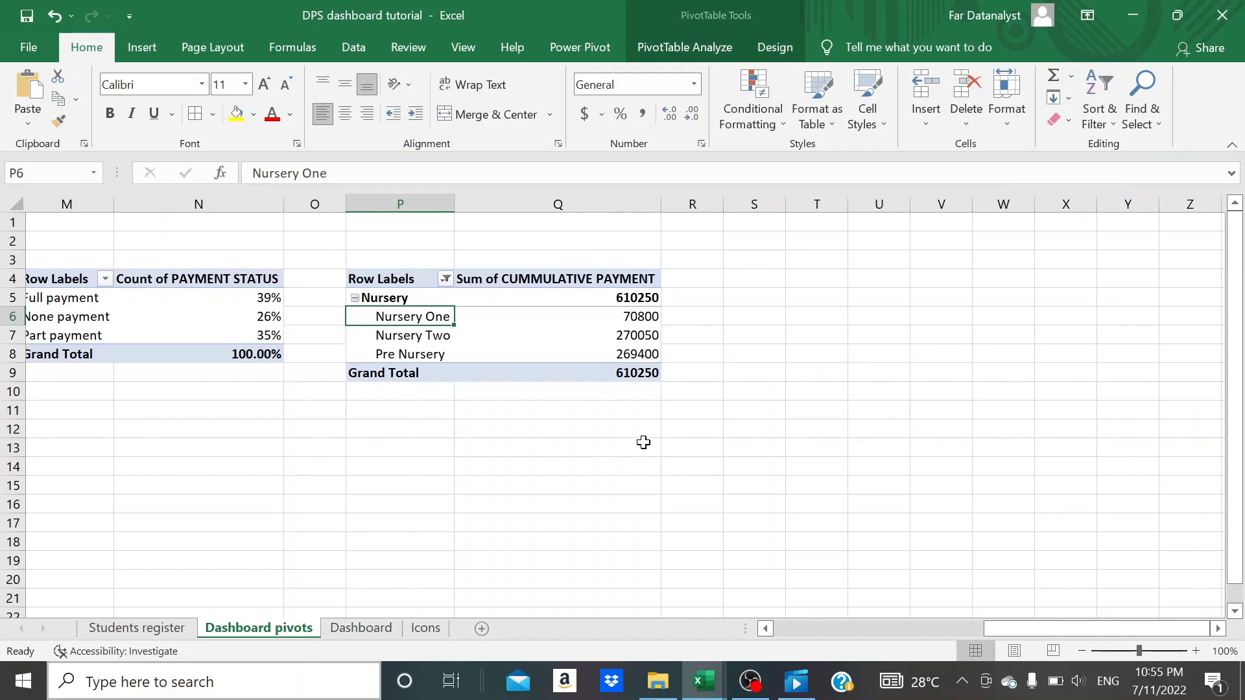
pyautogui.hscroll(-1, 493, 331)
pyautogui.click(423, 278)
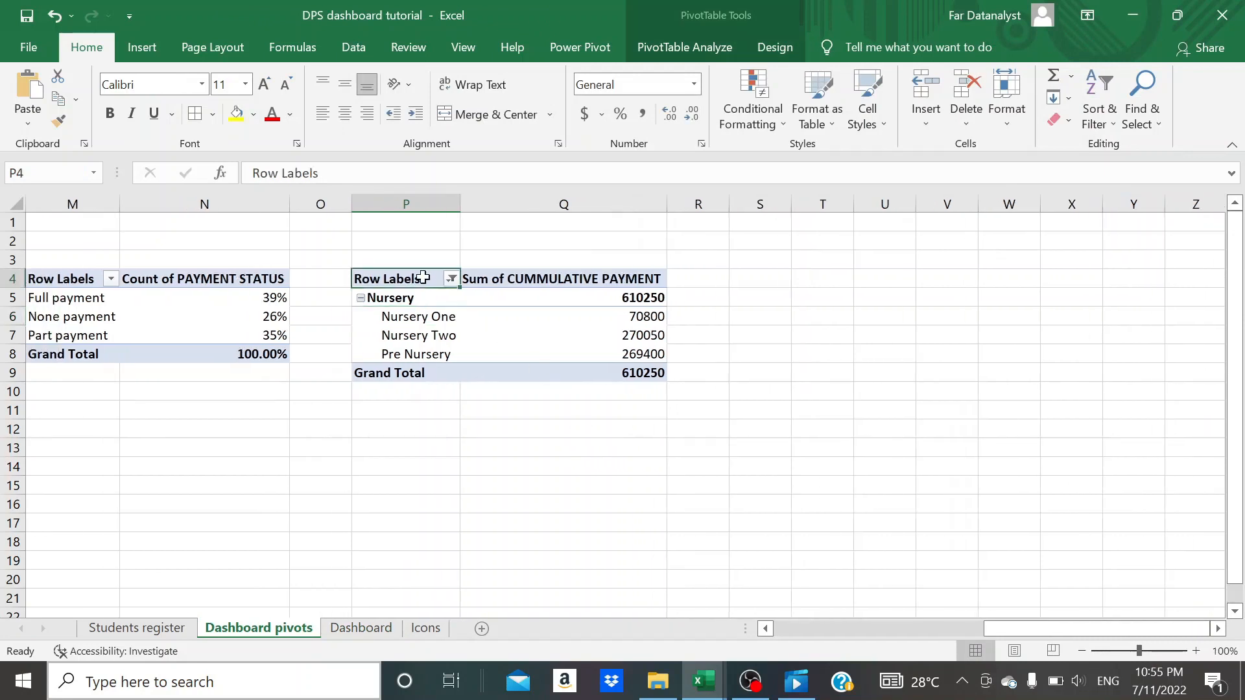
pyautogui.hotkey('shift', 'Right')
pyautogui.hotkey('shift', 'Right')
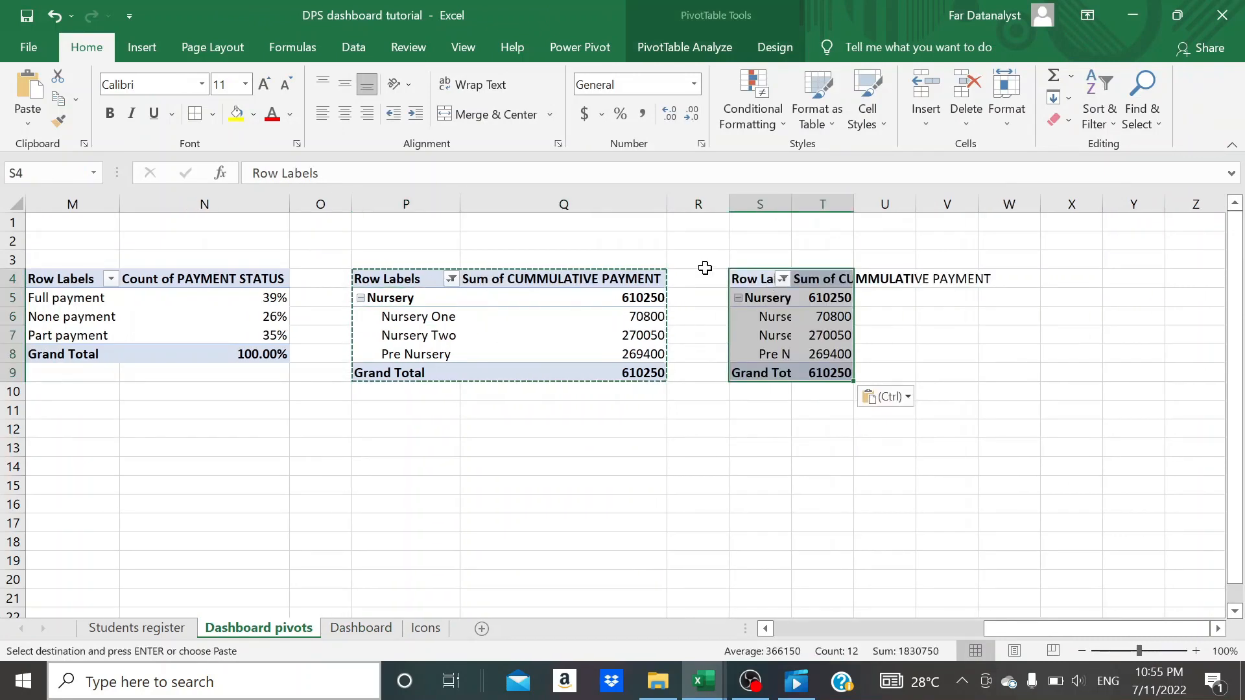
pyautogui.write('`')
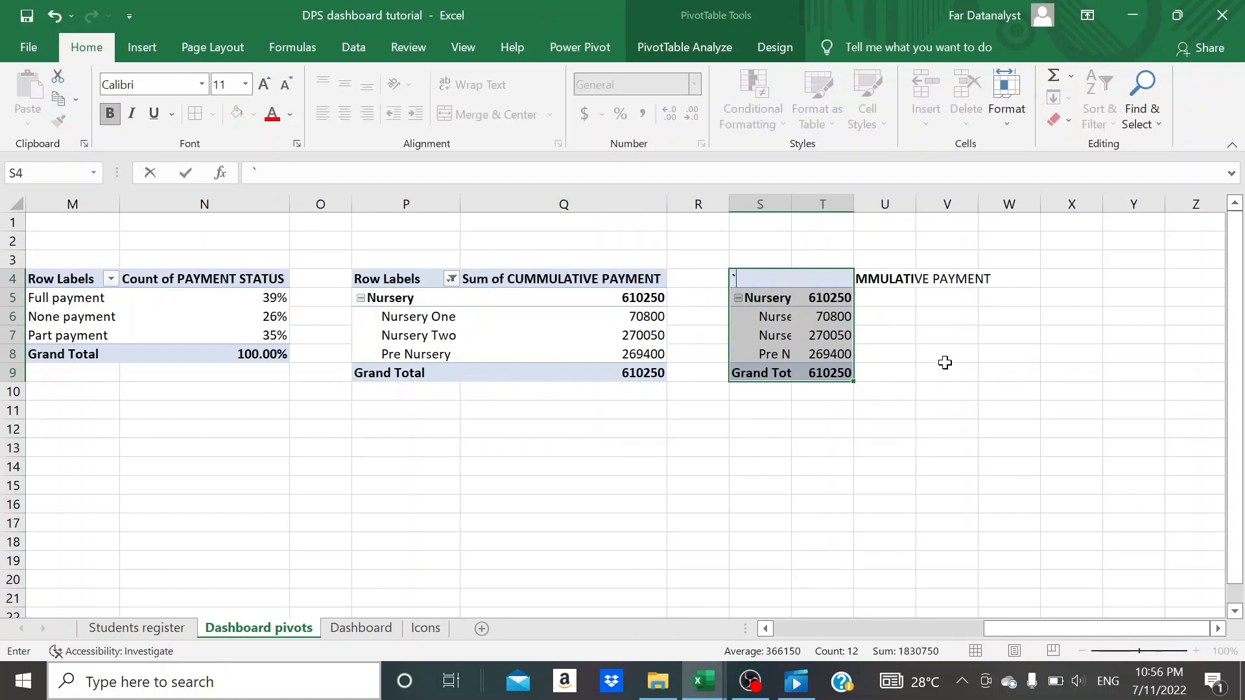
pyautogui.click(961, 394)
pyautogui.hotkey('ctrl', 'z')
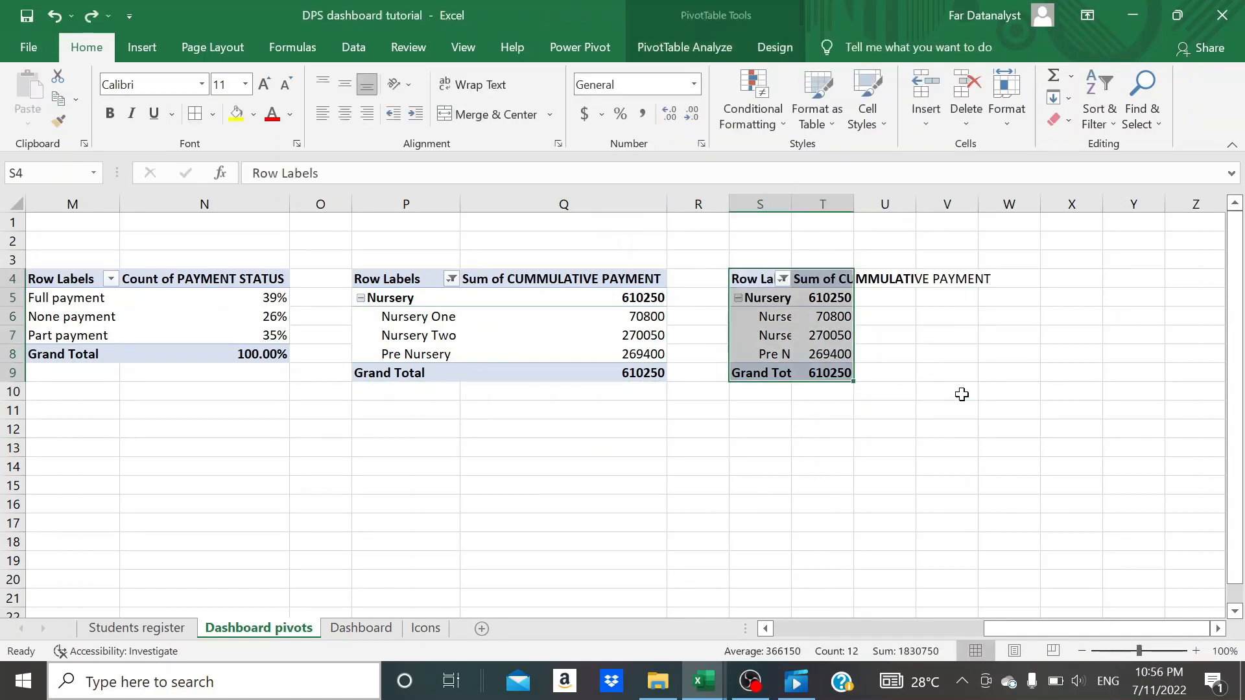
# - Autofit columns S and T to the contents of the copied pivot table
pyautogui.doubleClick(856, 202)
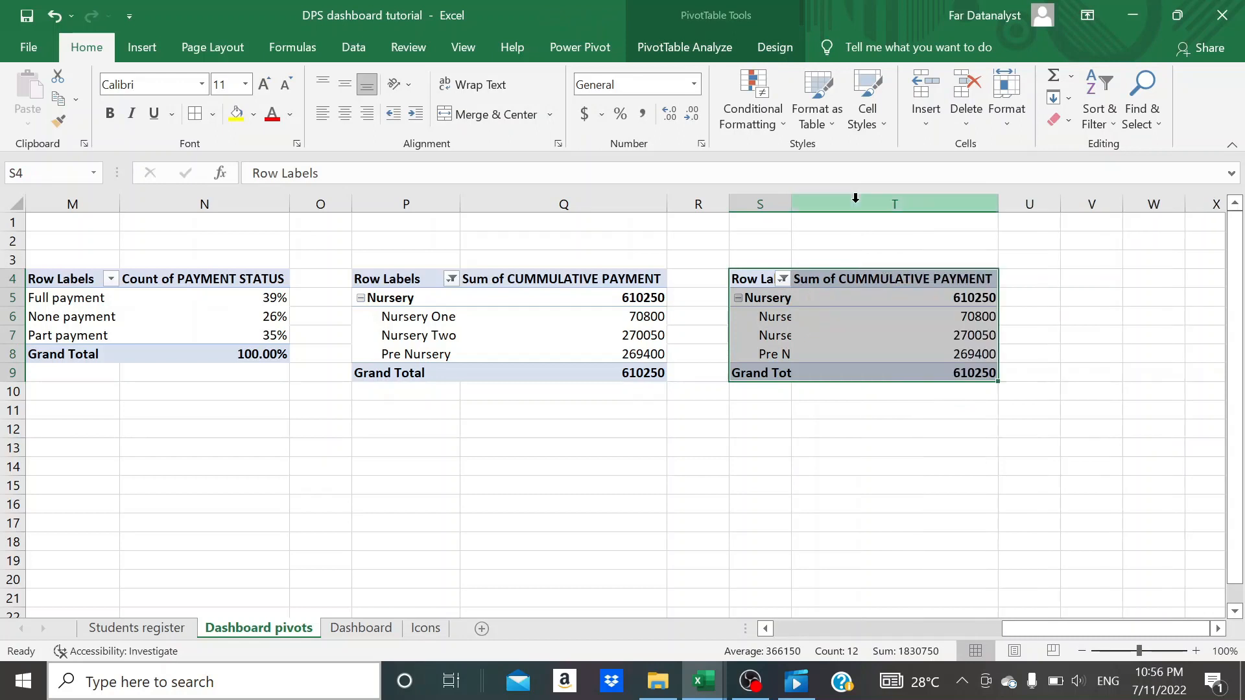
pyautogui.doubleClick(791, 195)
pyautogui.click(895, 471)
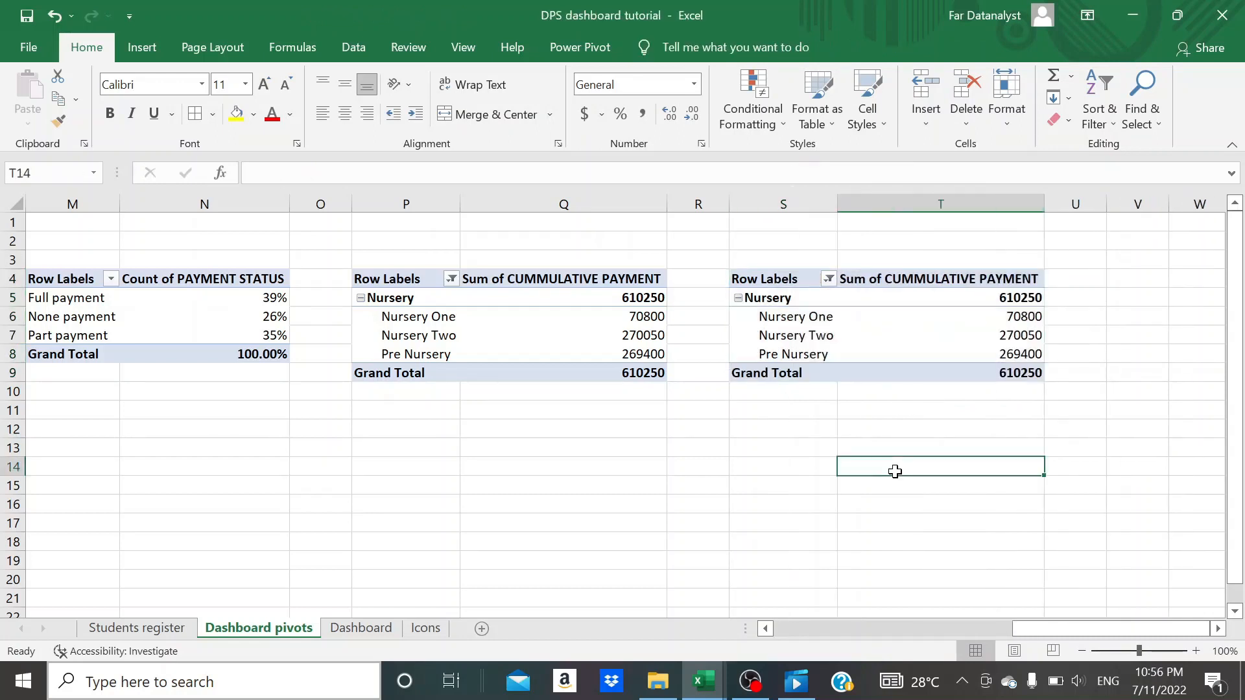
# - Show the field list of the copied pivot table and remove all of its row and value fields
pyautogui.click(807, 297)
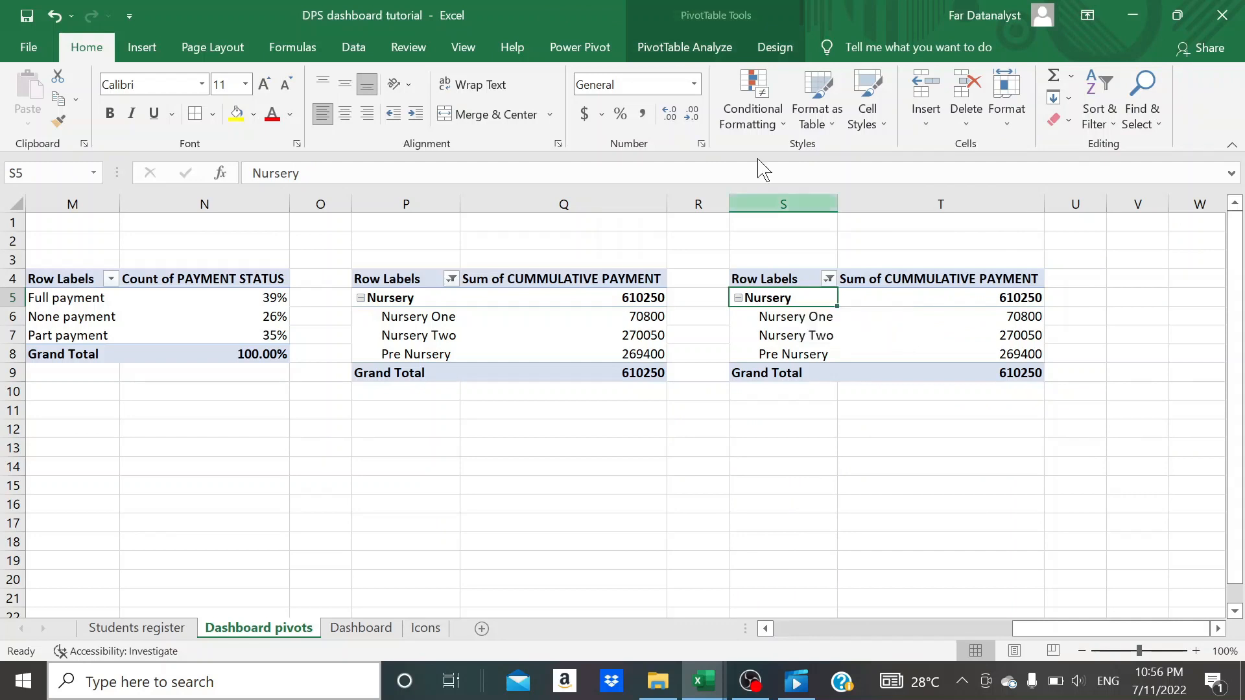
pyautogui.click(689, 55)
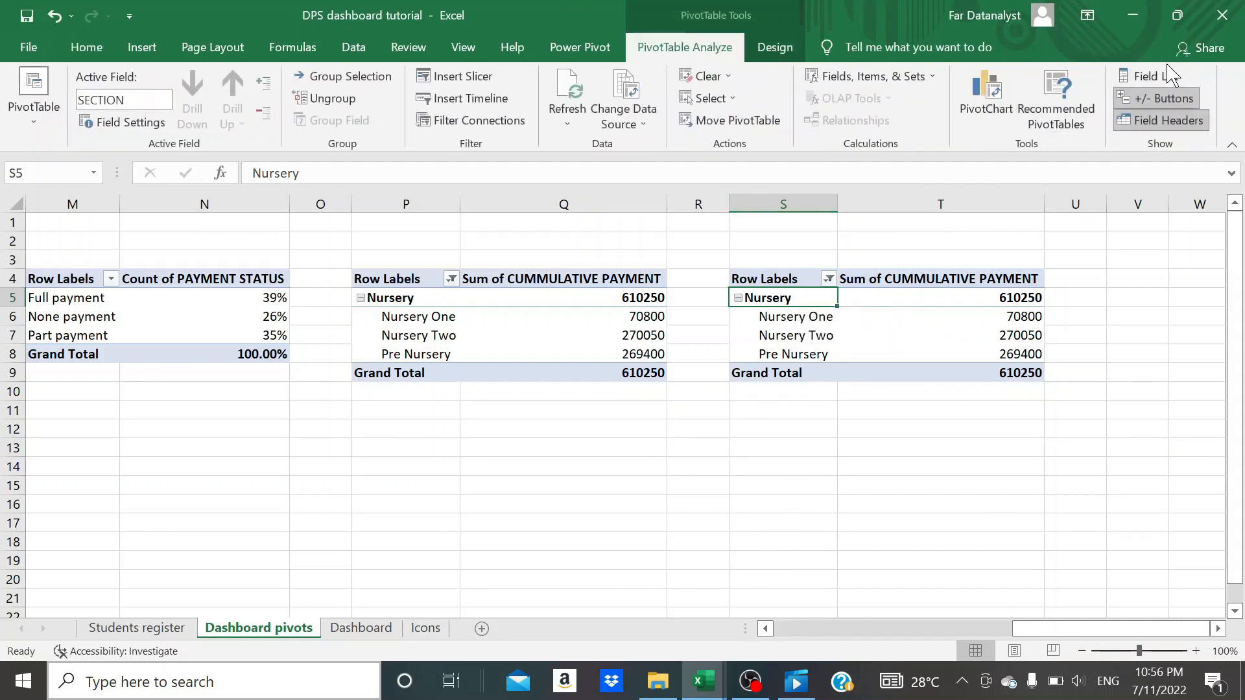
pyautogui.click(1153, 76)
pyautogui.moveTo(992, 568); pyautogui.dragTo(758, 538)
pyautogui.moveTo(985, 568); pyautogui.dragTo(756, 538)
pyautogui.moveTo(1146, 569); pyautogui.dragTo(778, 519)
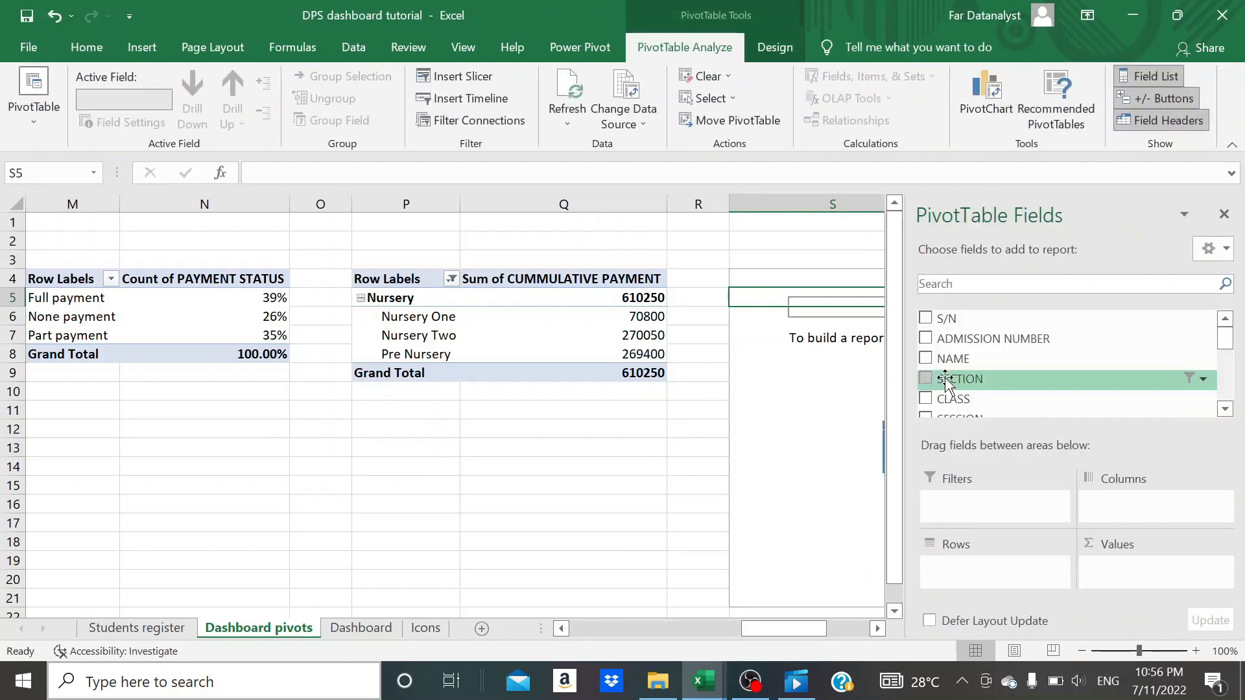
# - Add PAYMENT STATUS to the copied pivot table both as the values field and as the row labels
pyautogui.scroll(-3, 946, 379)
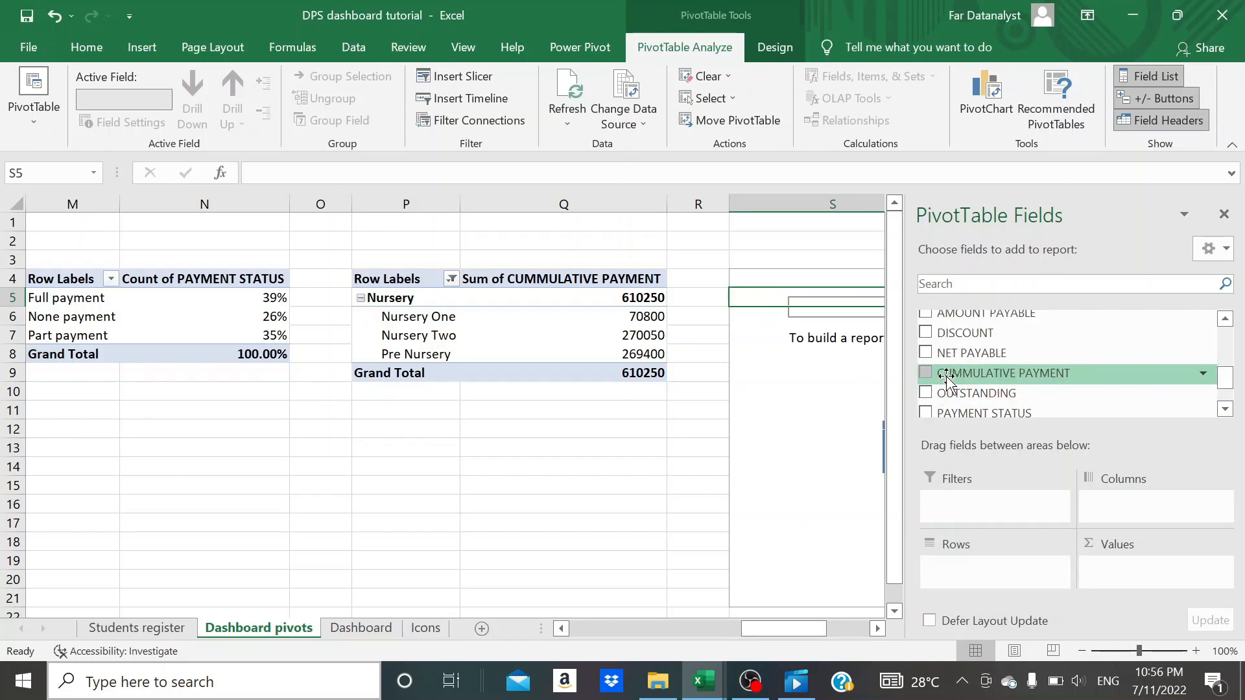
pyautogui.scroll(-1, 946, 380)
pyautogui.scroll(2, 946, 379)
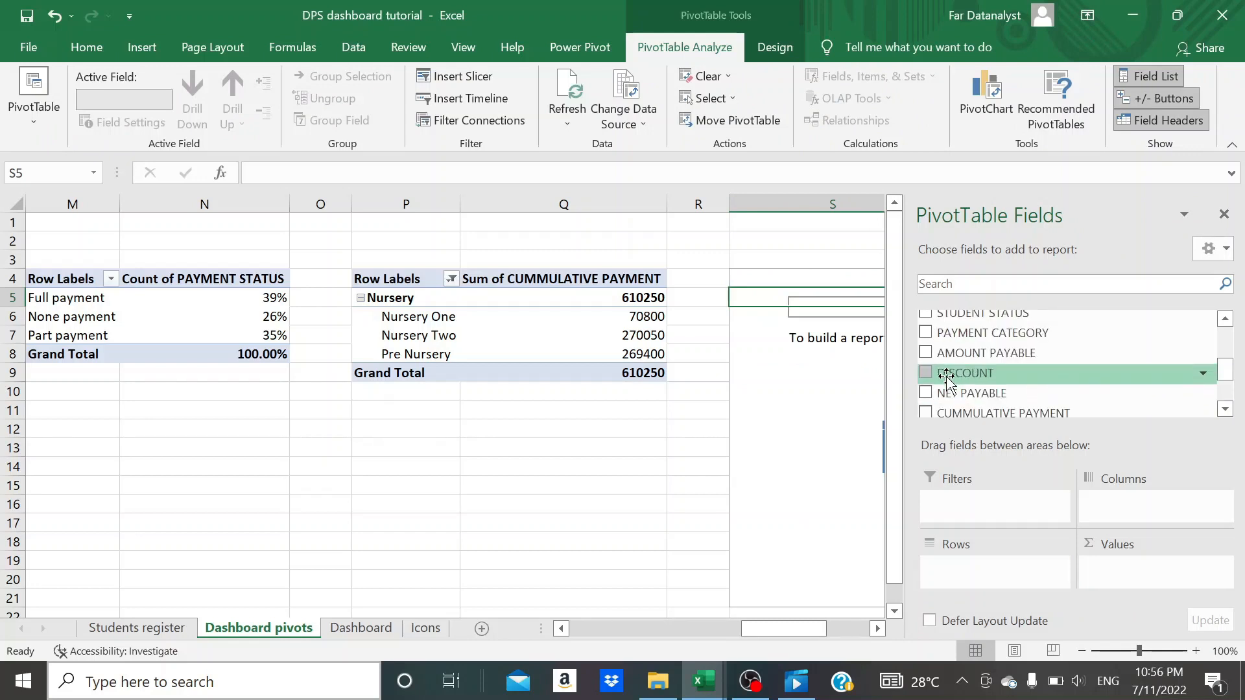
pyautogui.scroll(-2, 947, 379)
pyautogui.moveTo(966, 363); pyautogui.dragTo(1120, 572)
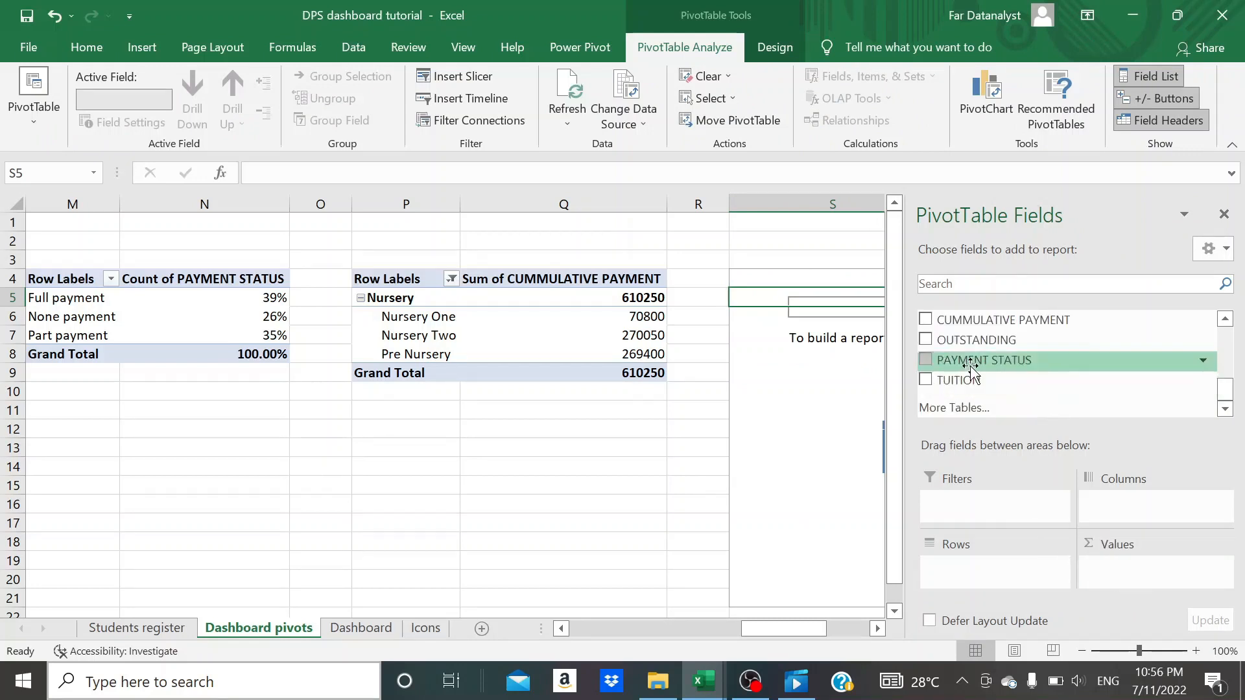
pyautogui.moveTo(968, 363); pyautogui.dragTo(1115, 567)
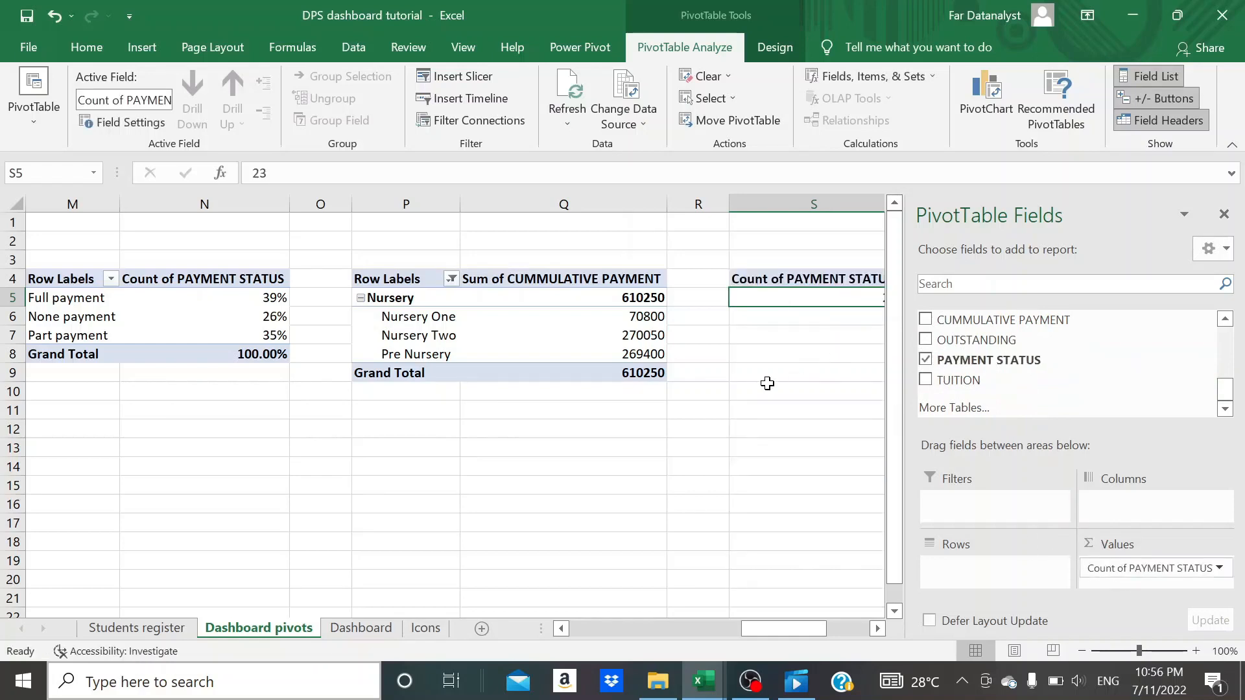
pyautogui.hscroll(3, 767, 383)
pyautogui.moveTo(985, 367); pyautogui.dragTo(978, 573)
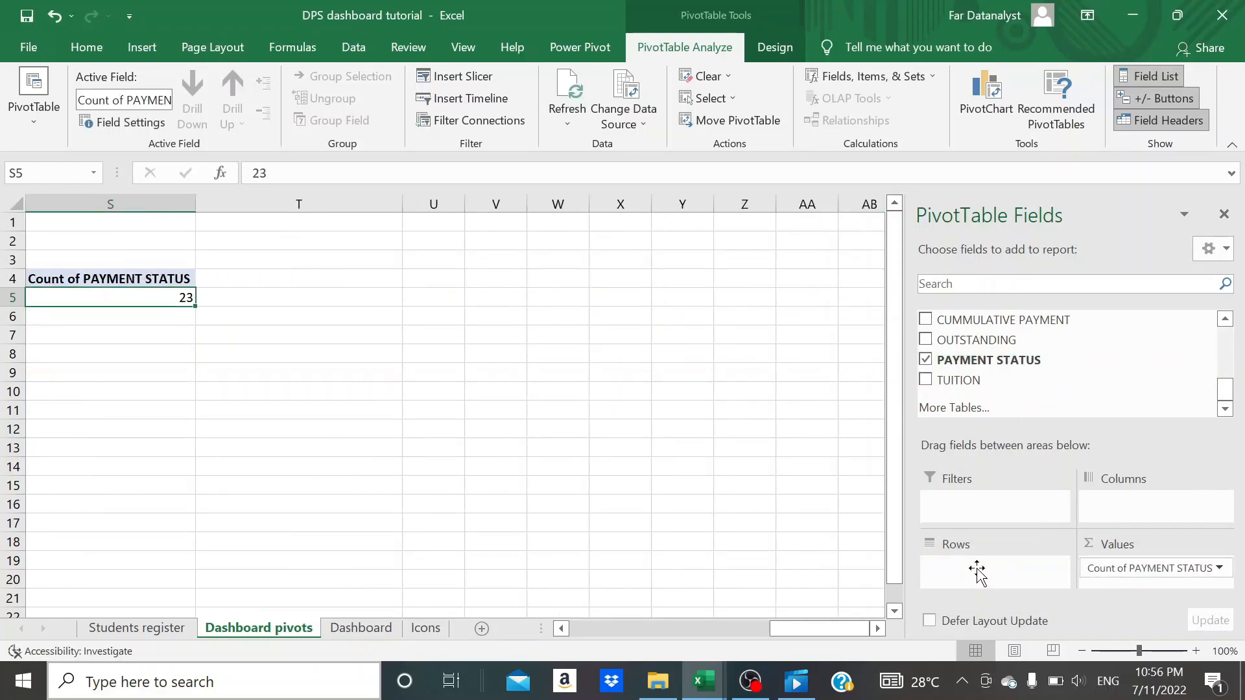
pyautogui.hscroll(-3, 559, 401)
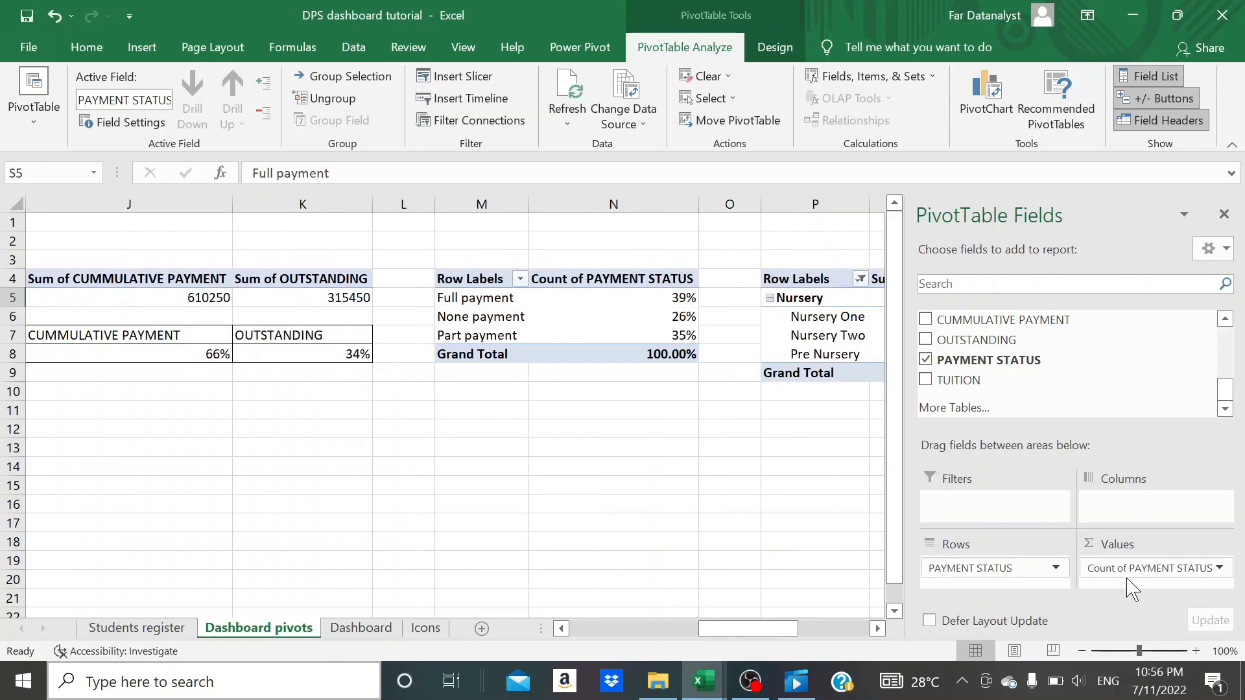
# - Replace the payment status count in the pivot table's values with the sum of CUMMULATIVE PAYMENT
pyautogui.click(1102, 568)
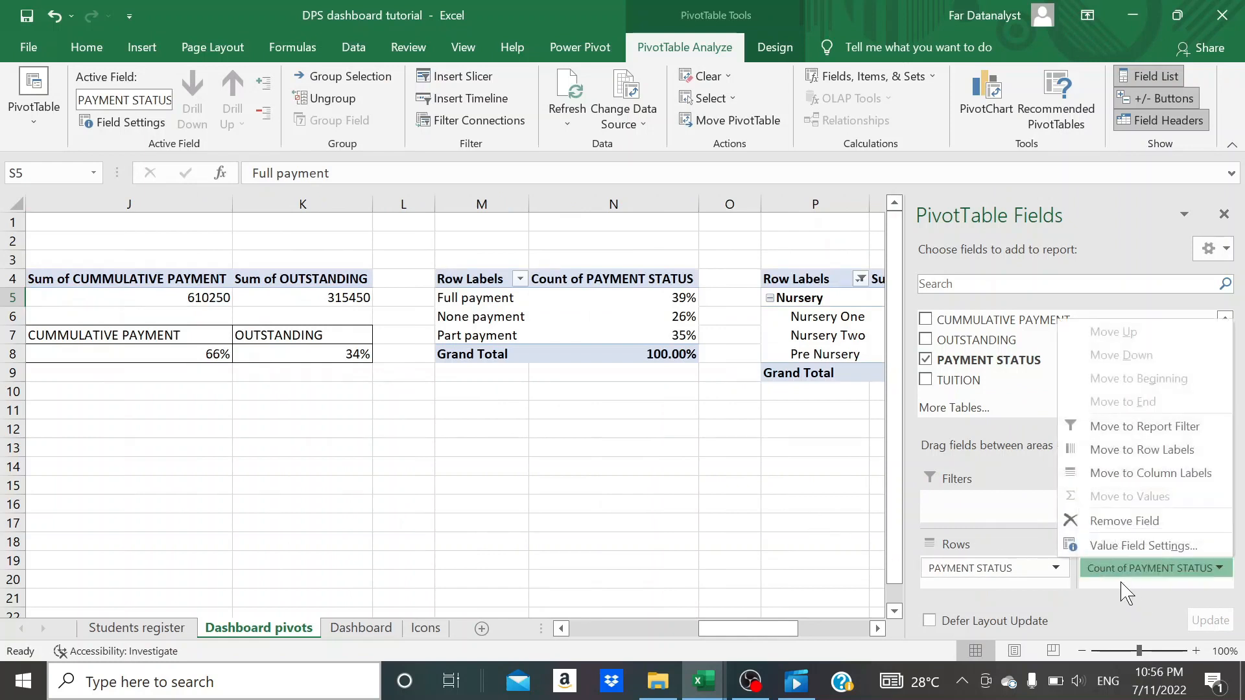
pyautogui.moveTo(1108, 568); pyautogui.dragTo(806, 511)
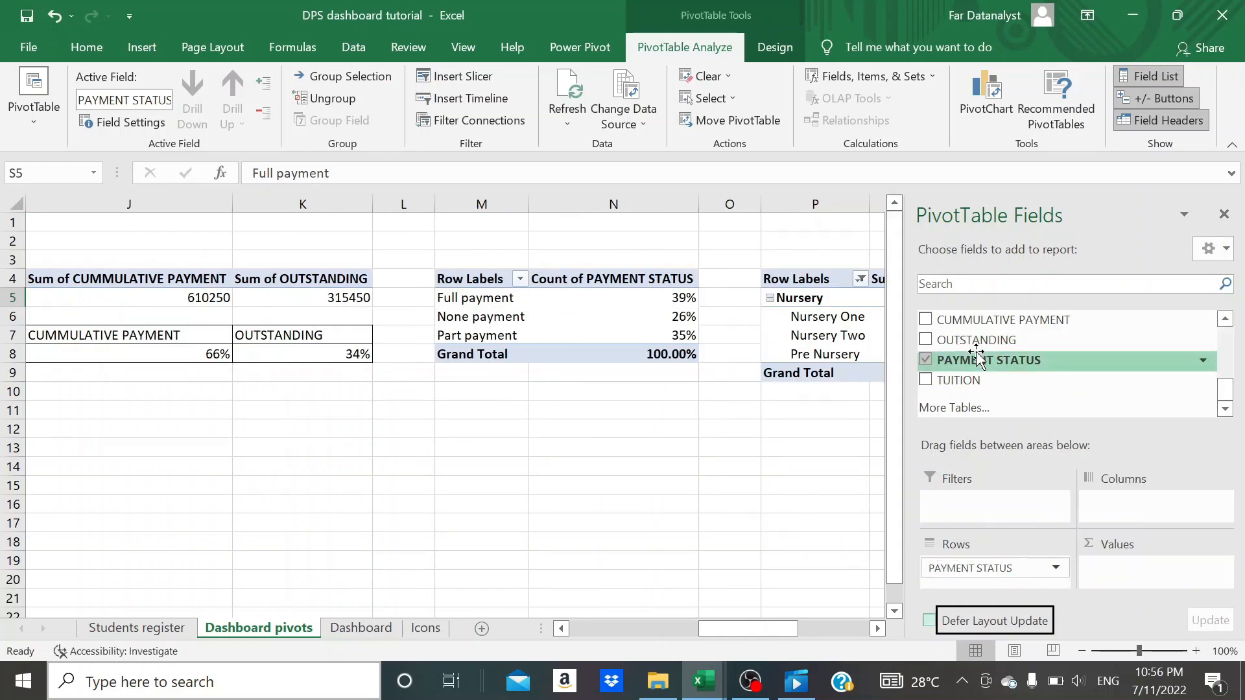
pyautogui.moveTo(966, 321); pyautogui.dragTo(1139, 590)
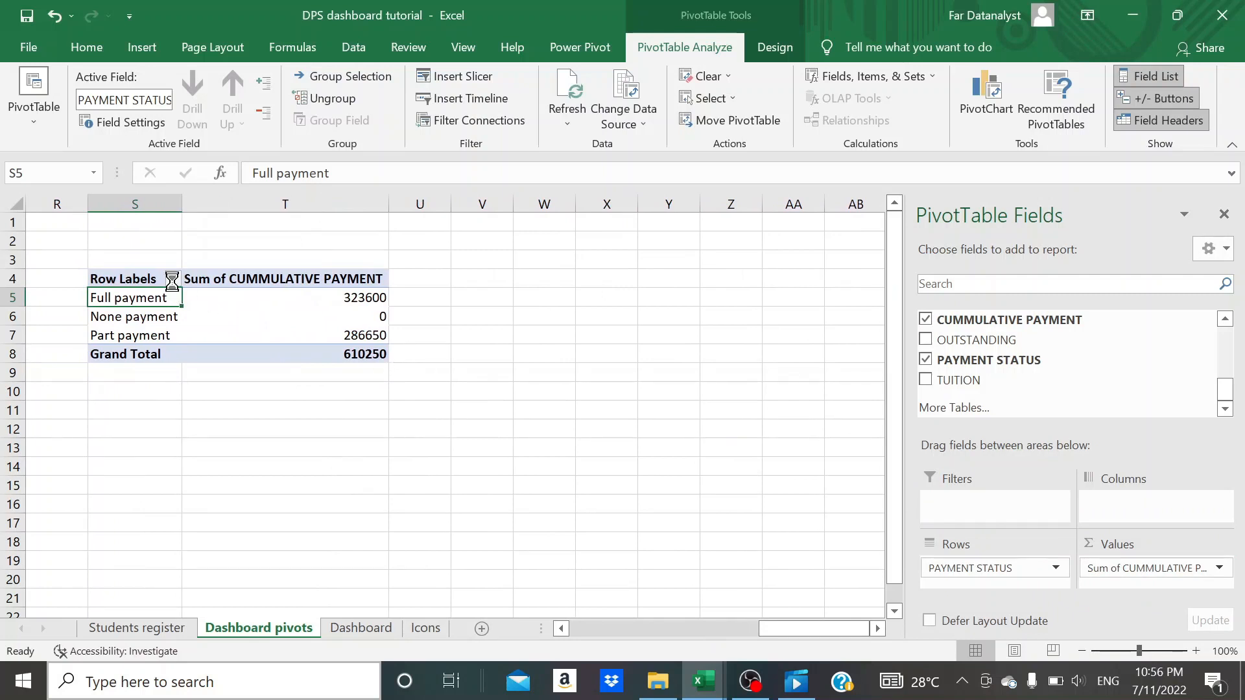
# - Filter the payment status row labels to exclude None payment
pyautogui.click(172, 279)
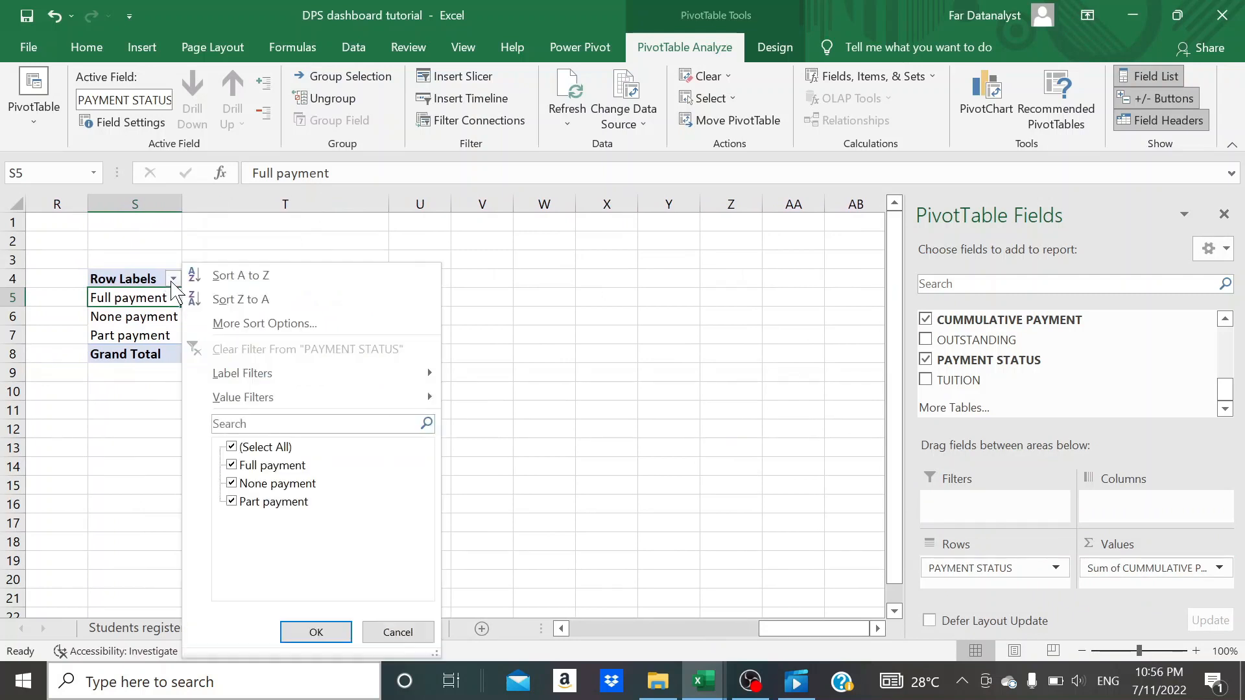
pyautogui.click(231, 486)
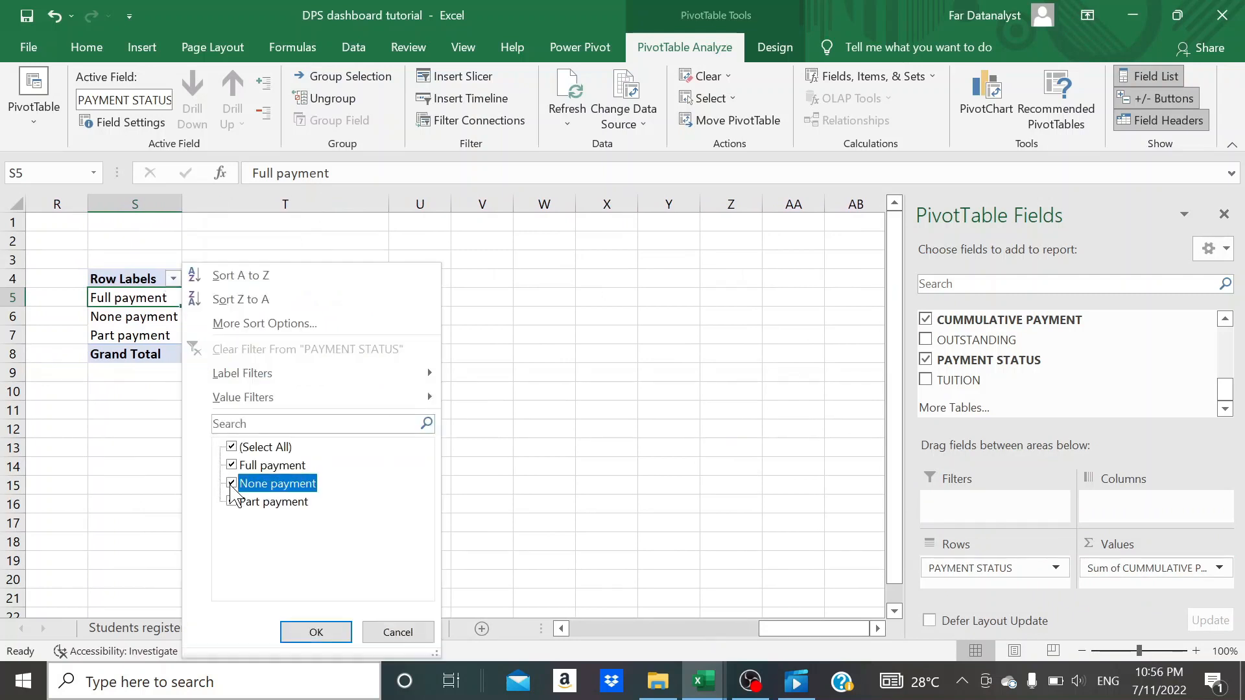
pyautogui.click(314, 634)
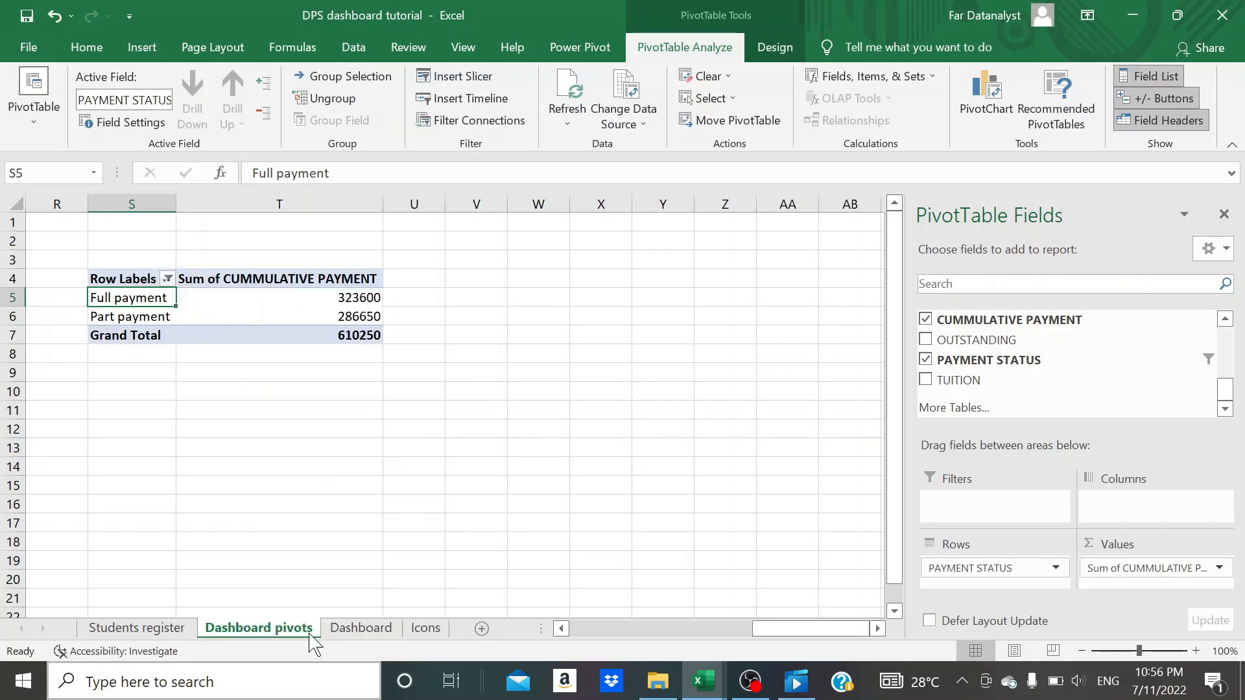
pyautogui.click(367, 416)
# - Insert a clustered column pivot chart from the payment status pivot table
pyautogui.click(158, 299)
pyautogui.click(141, 48)
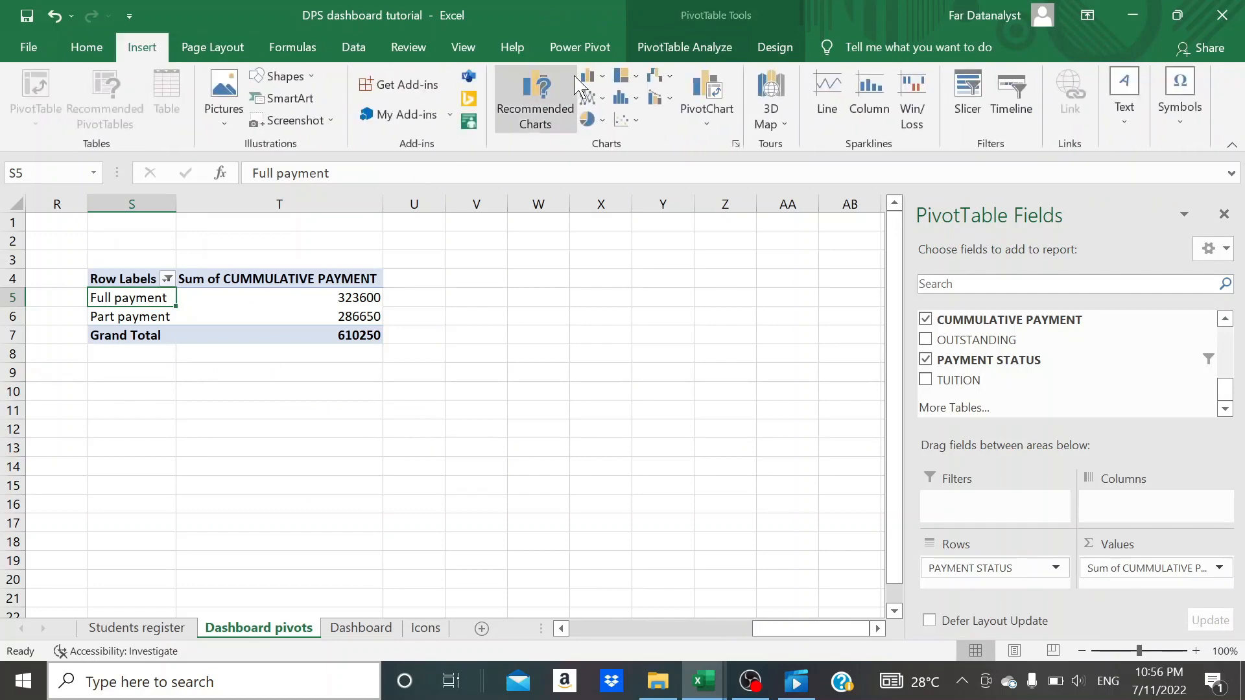
pyautogui.click(590, 77)
pyautogui.click(603, 140)
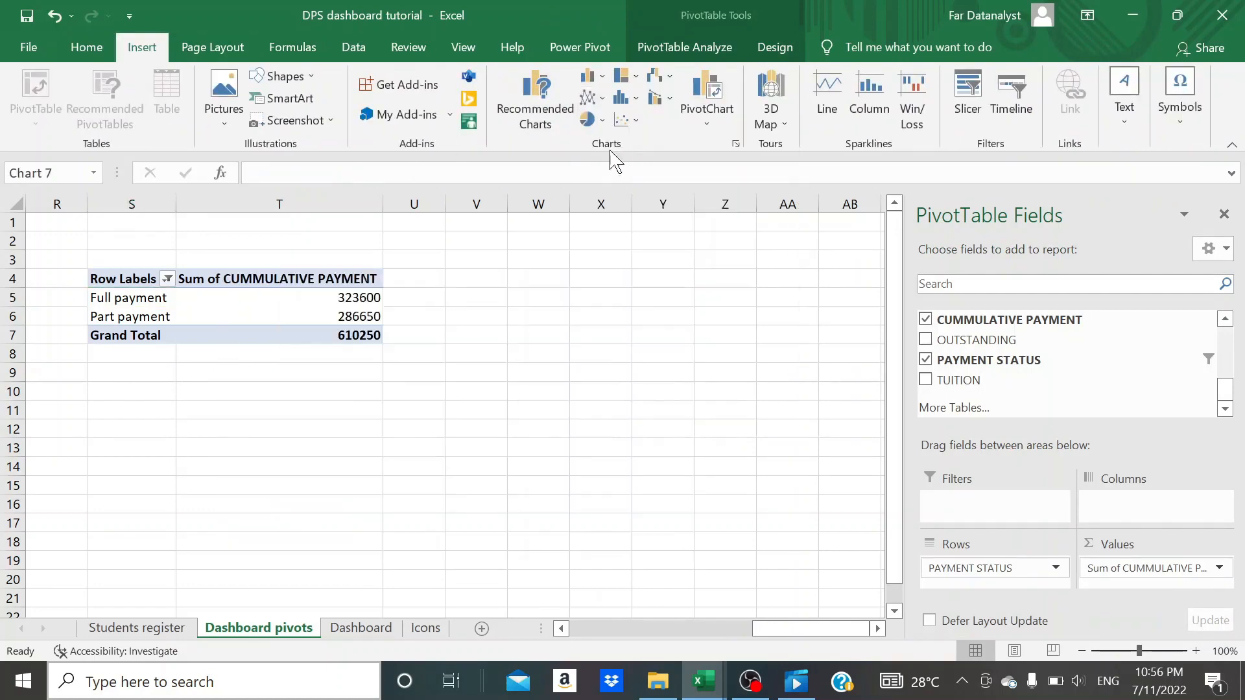
# - Delete the title, legend and gridlines from the payment status column chart
pyautogui.click(455, 322)
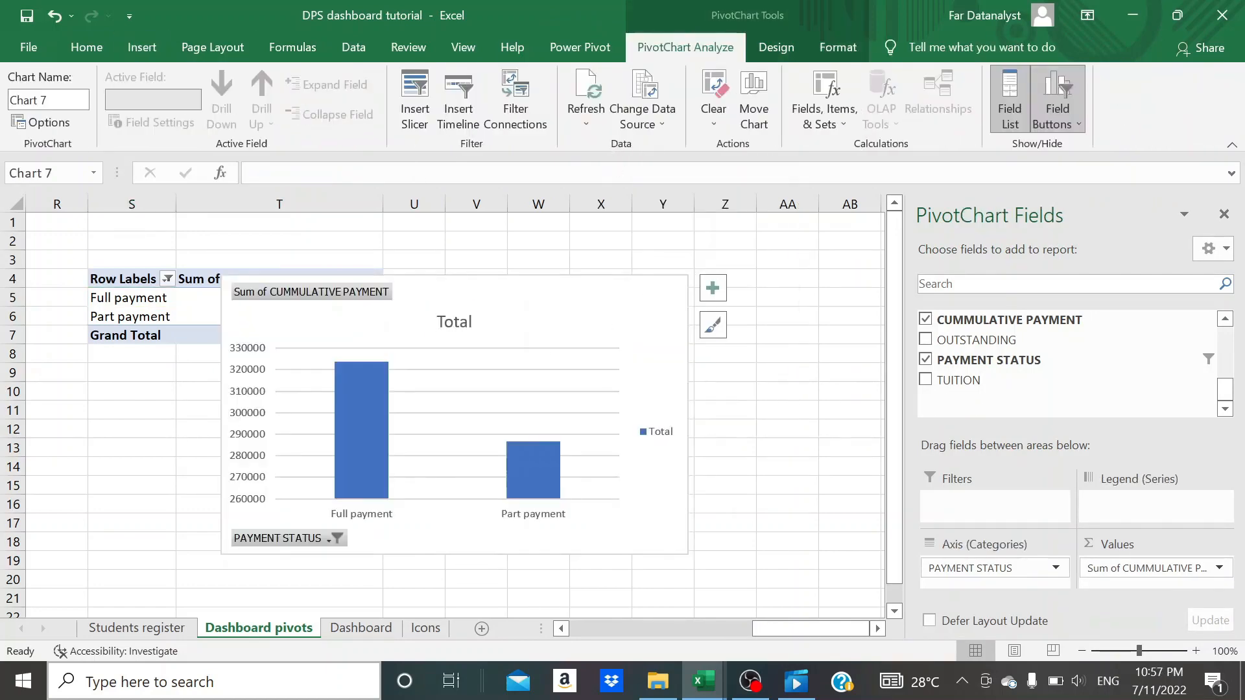
pyautogui.press('Delete')
pyautogui.click(658, 418)
pyautogui.press('Delete')
pyautogui.click(571, 394)
pyautogui.press('Delete')
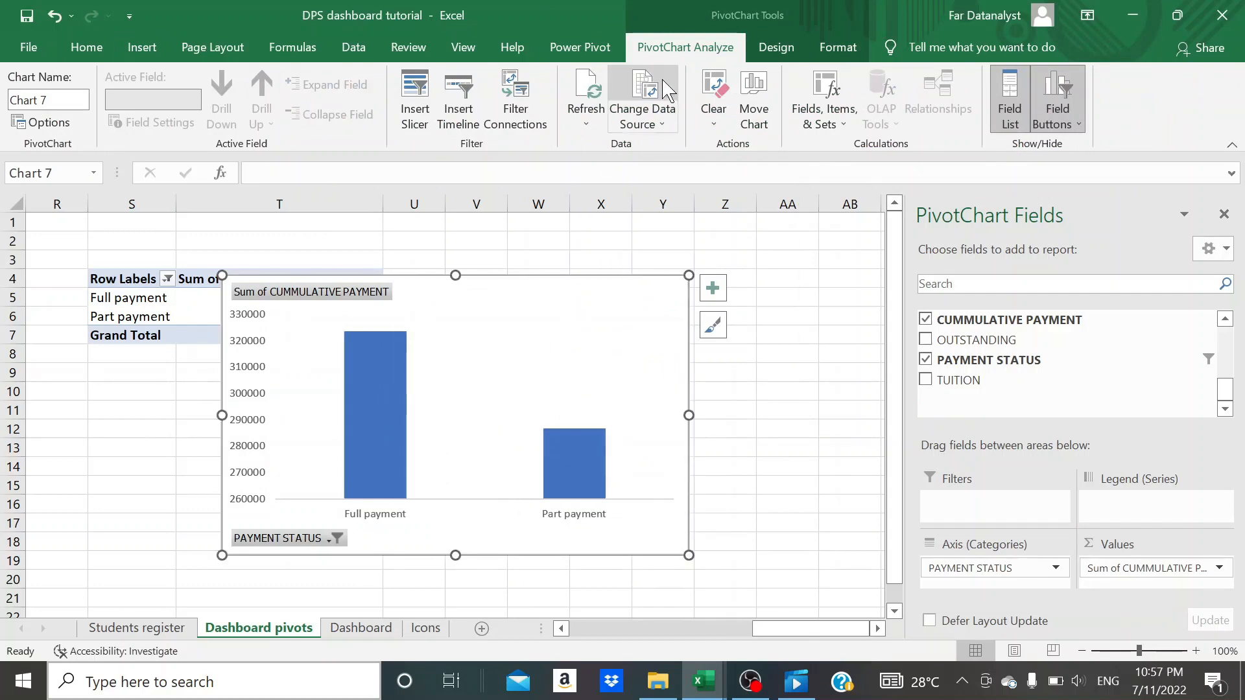
# - Hide all field buttons on the payment status chart and delete its vertical value axis
pyautogui.click(1078, 124)
pyautogui.click(1058, 107)
pyautogui.click(1064, 115)
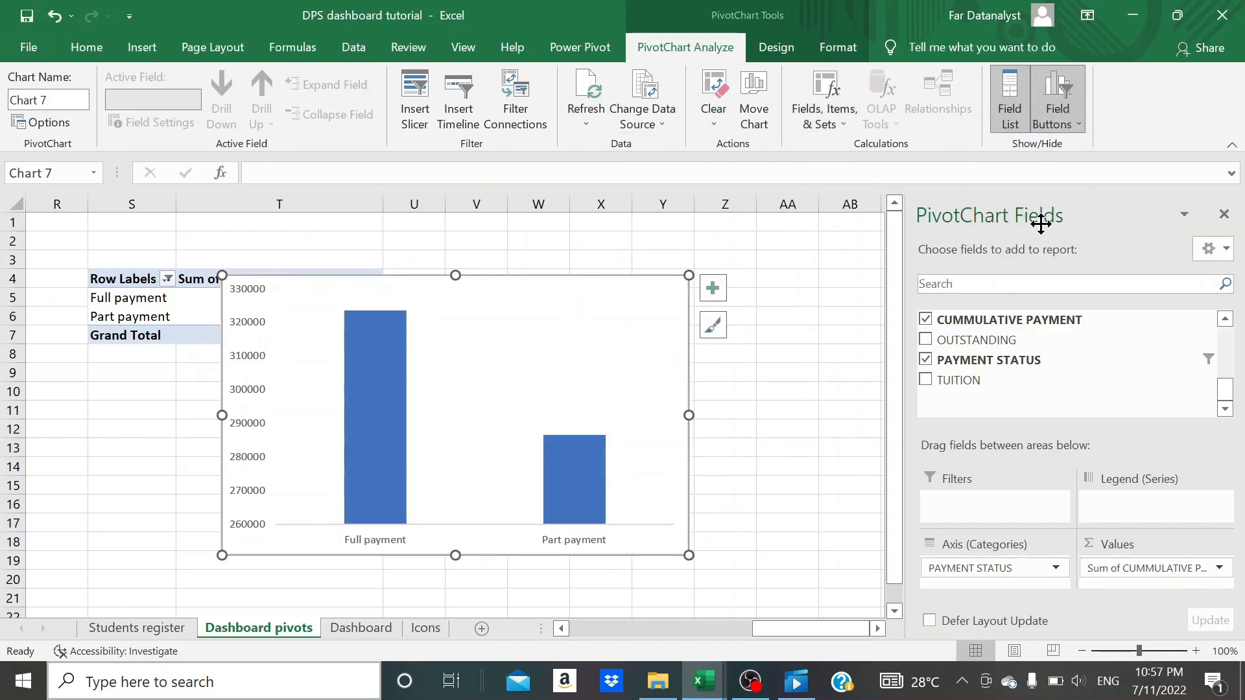
pyautogui.click(256, 403)
pyautogui.press('Delete')
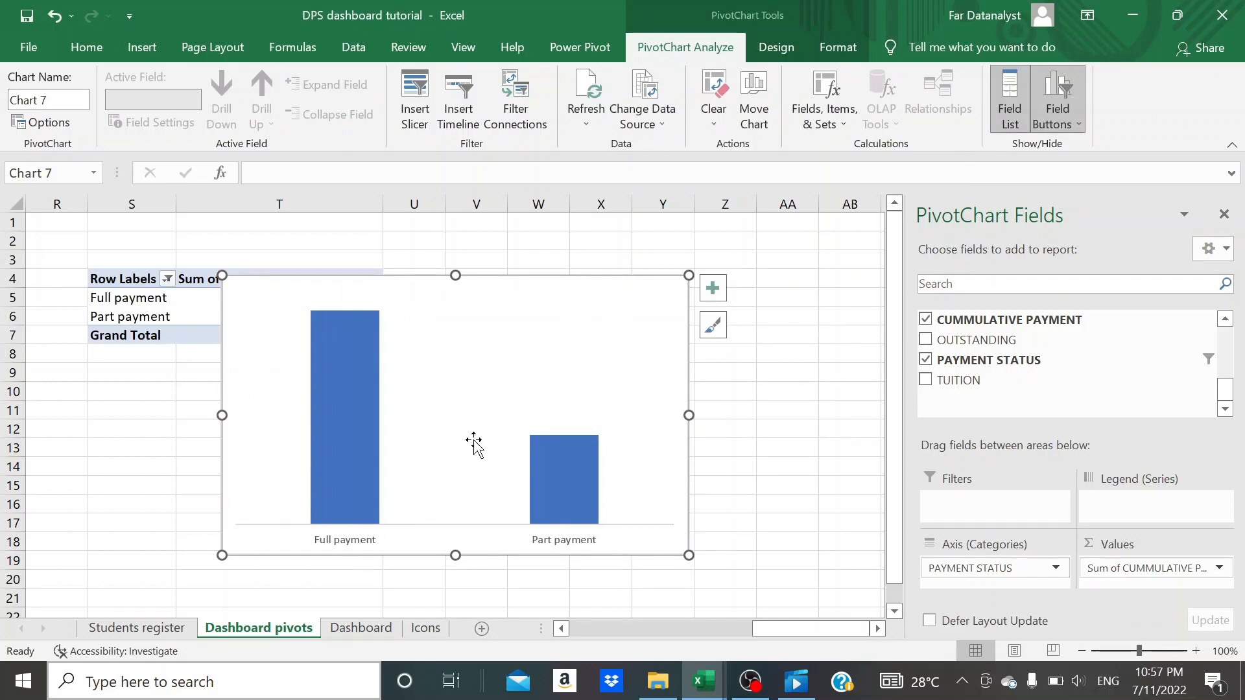
# - Move the payment status chart to the Dashboard sheet and place it below the doughnut indicators
pyautogui.hotkey('ctrl', 'x')
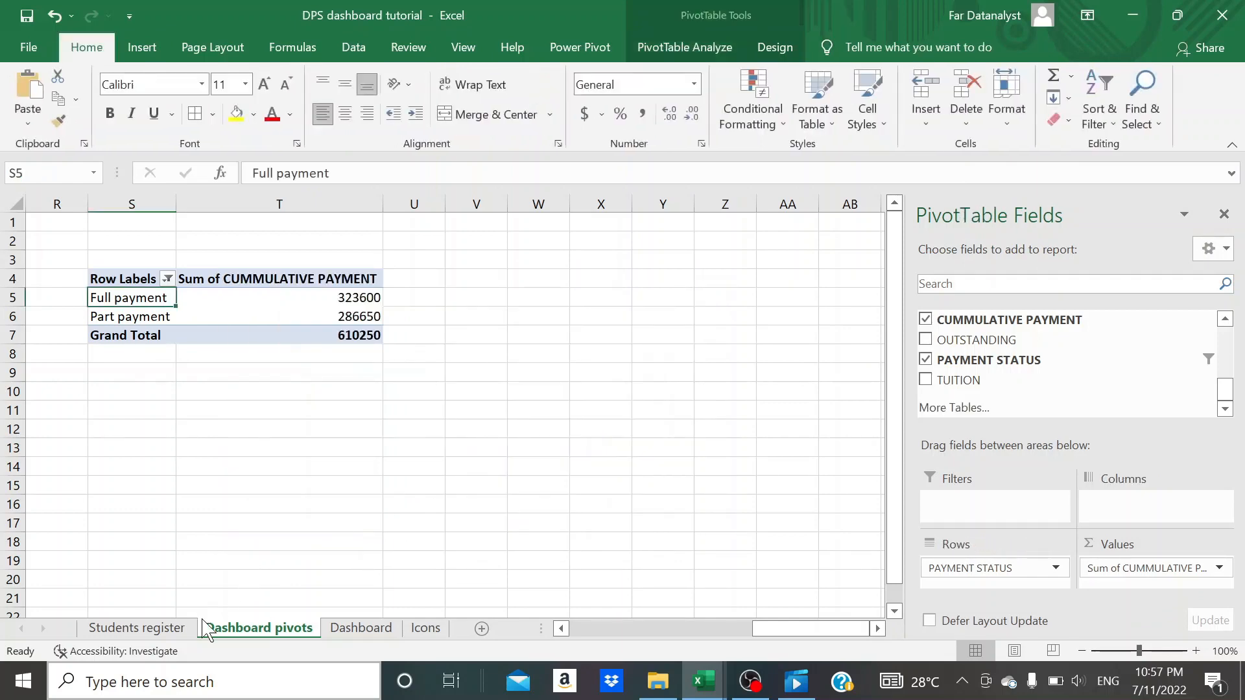
pyautogui.click(361, 628)
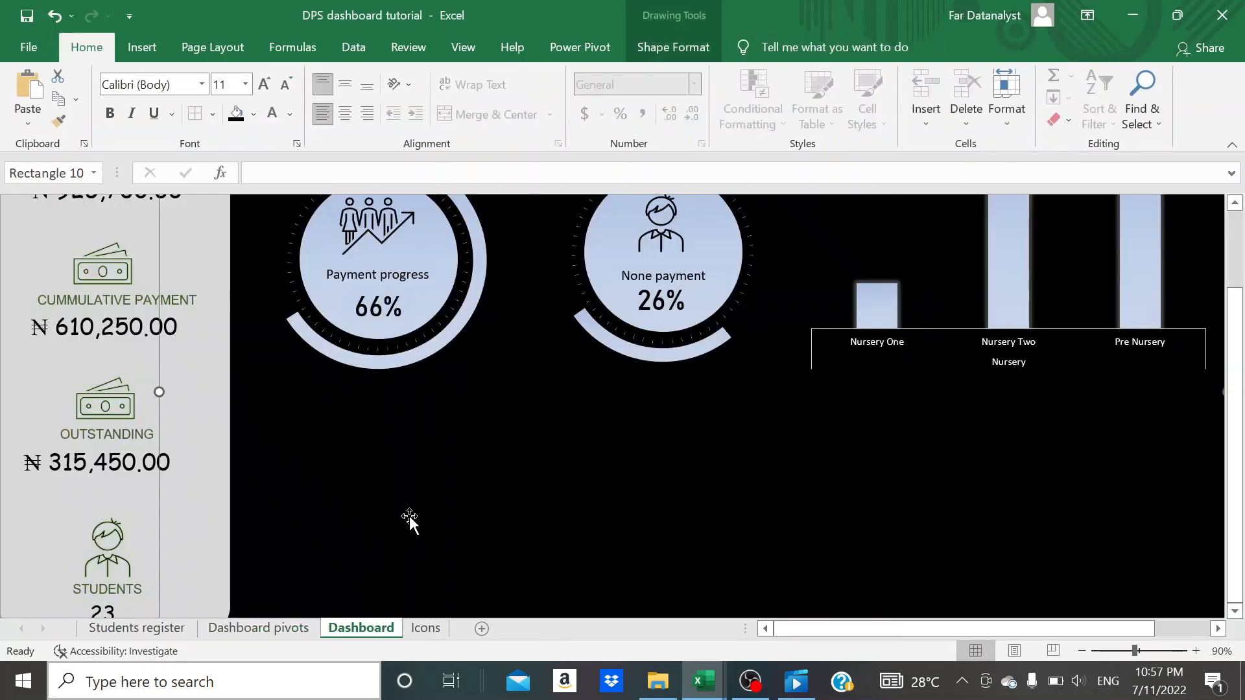
pyautogui.hotkey('ctrl', 'v')
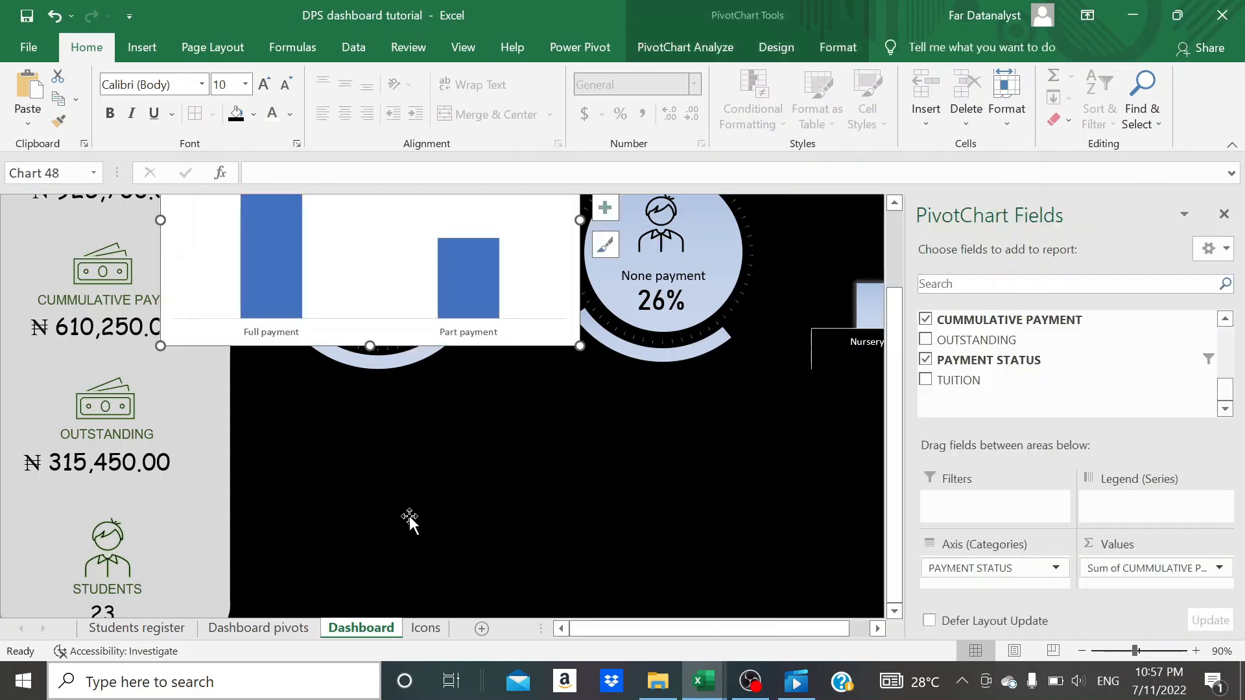
pyautogui.moveTo(212, 334); pyautogui.dragTo(303, 479)
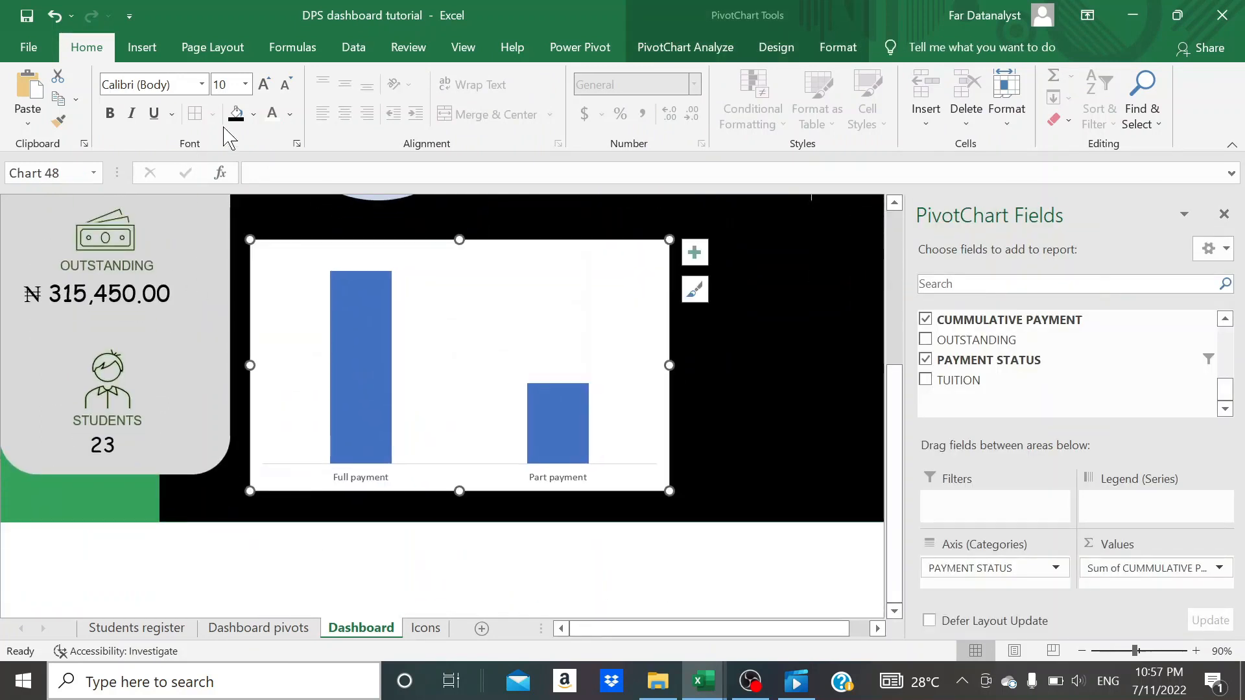
# - Fill the payment status chart's background with black and remove its outline
pyautogui.click(237, 121)
pyautogui.click(838, 48)
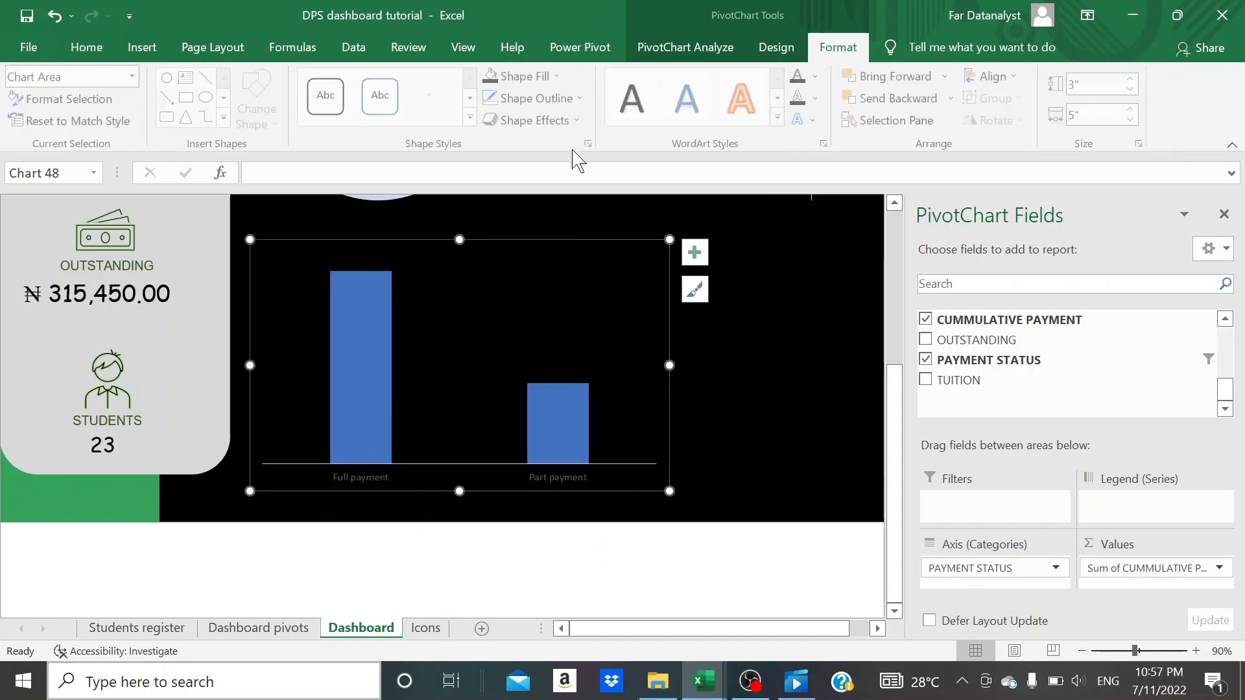
pyautogui.click(820, 418)
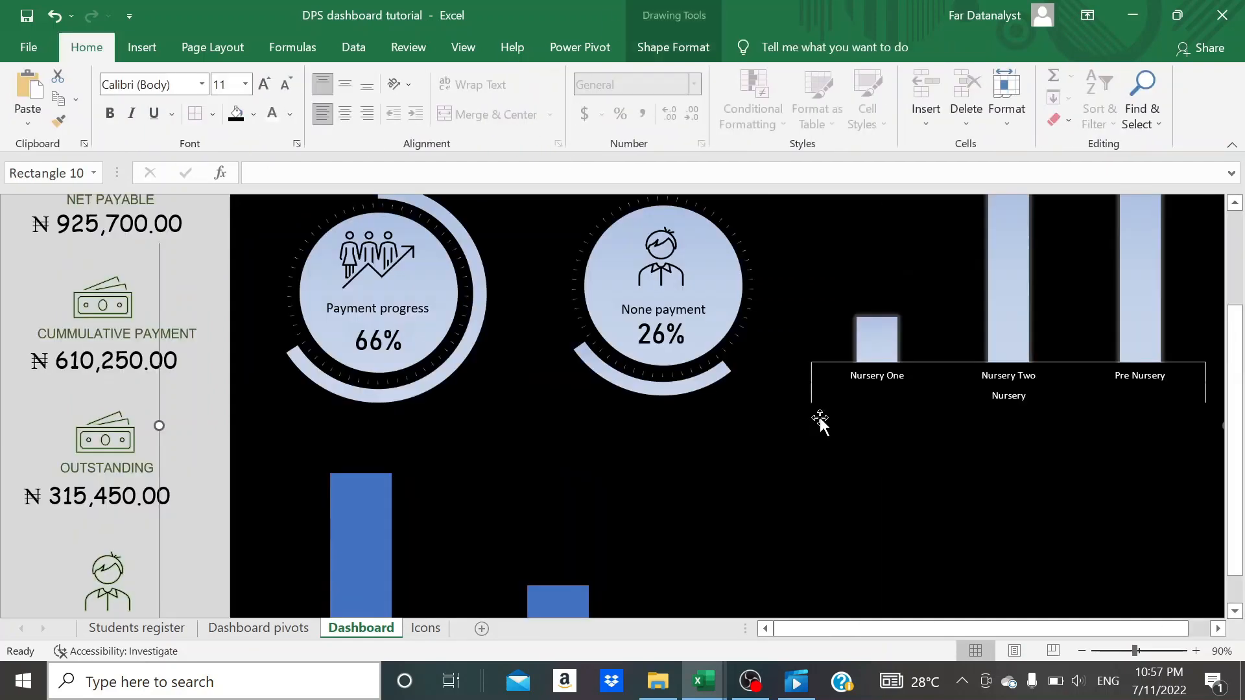
pyautogui.scroll(-3, 820, 417)
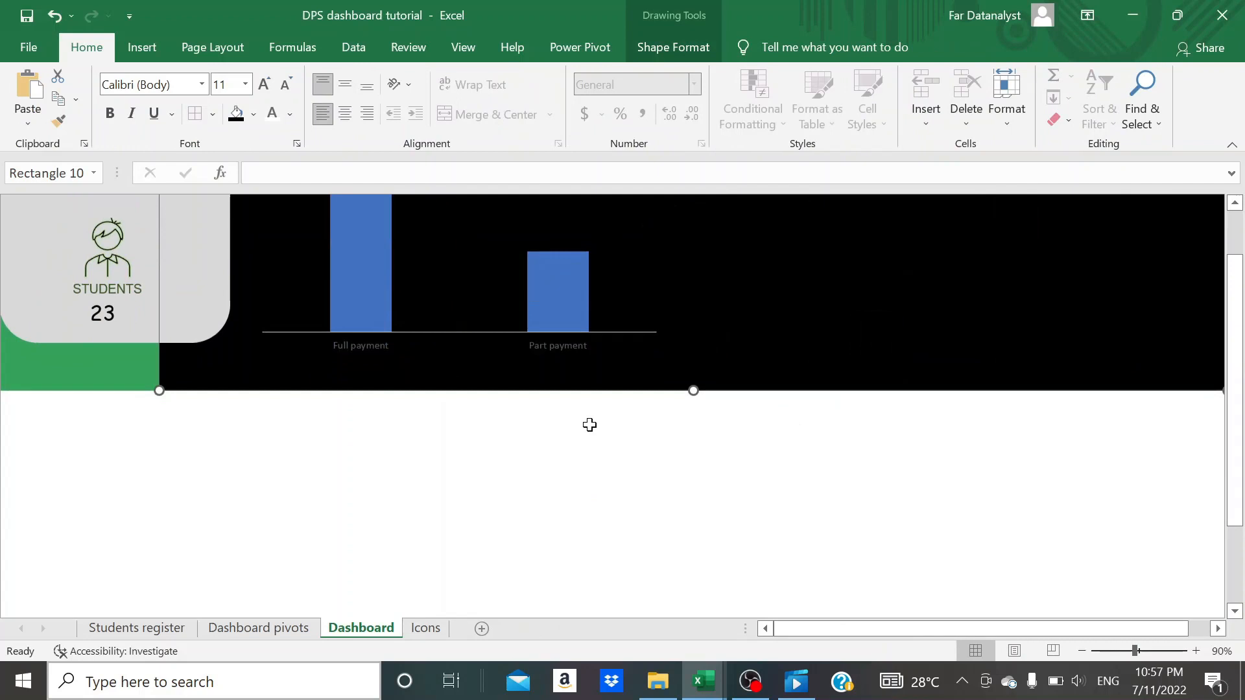
# - Change the category axis labels of the payment status chart to white
pyautogui.click(567, 348)
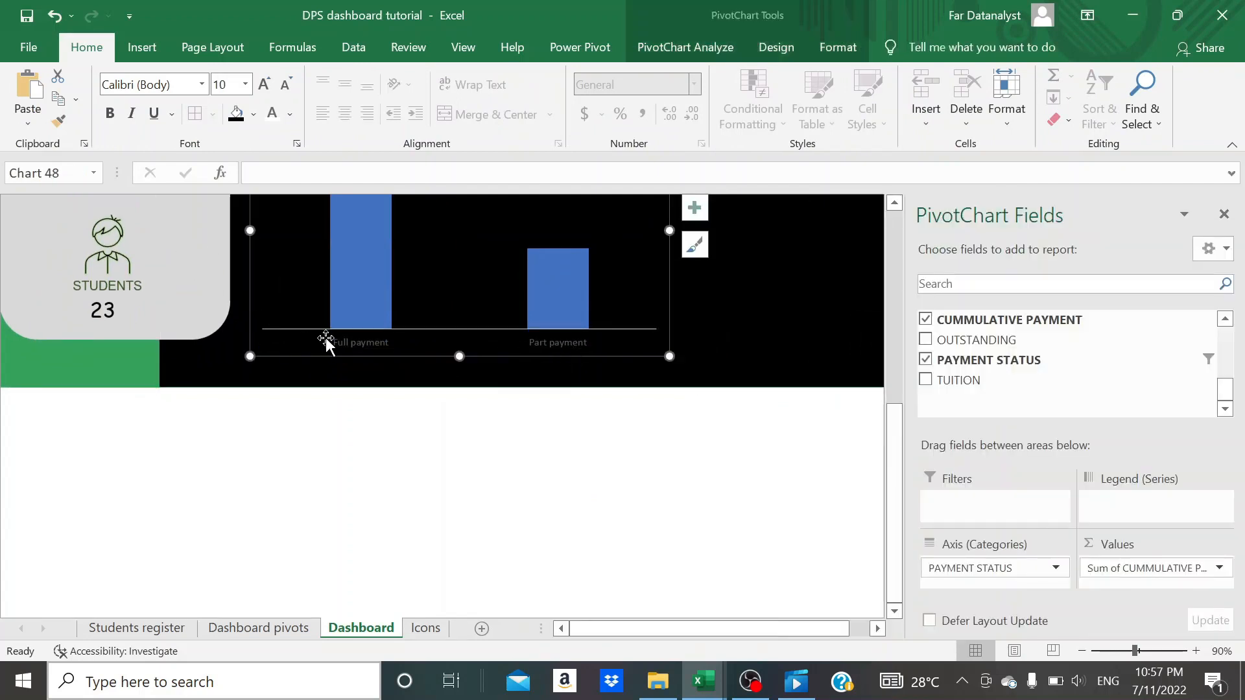
pyautogui.click(353, 343)
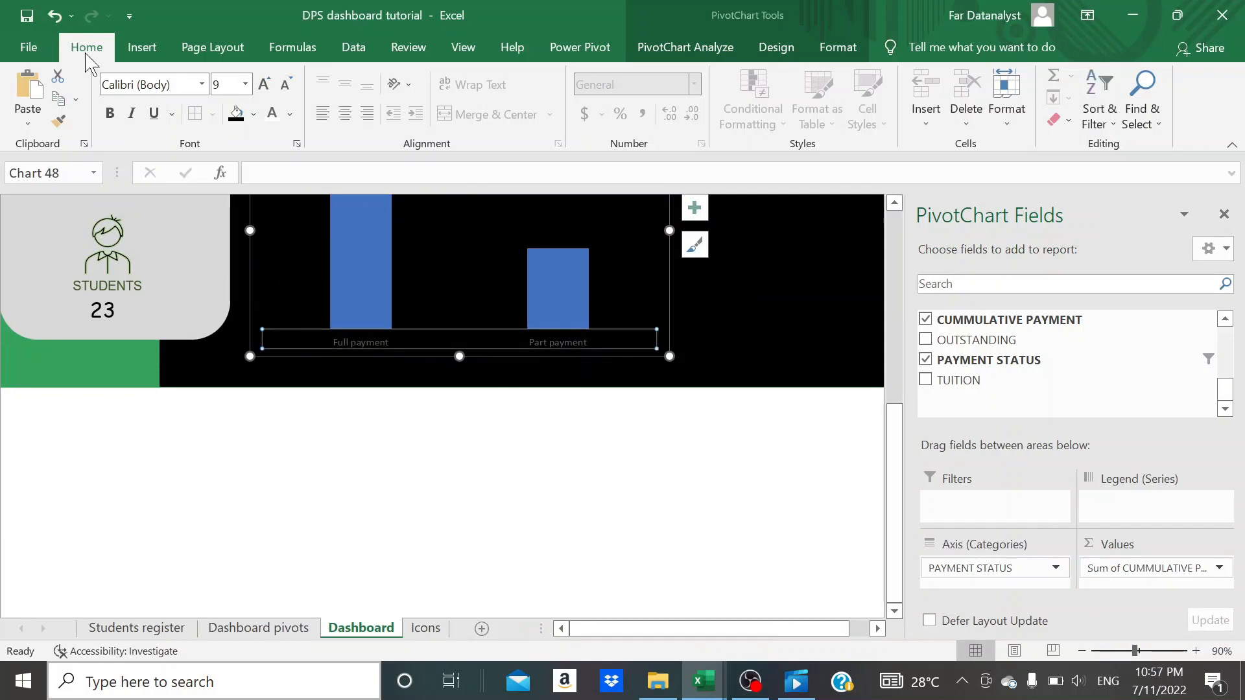
pyautogui.click(273, 116)
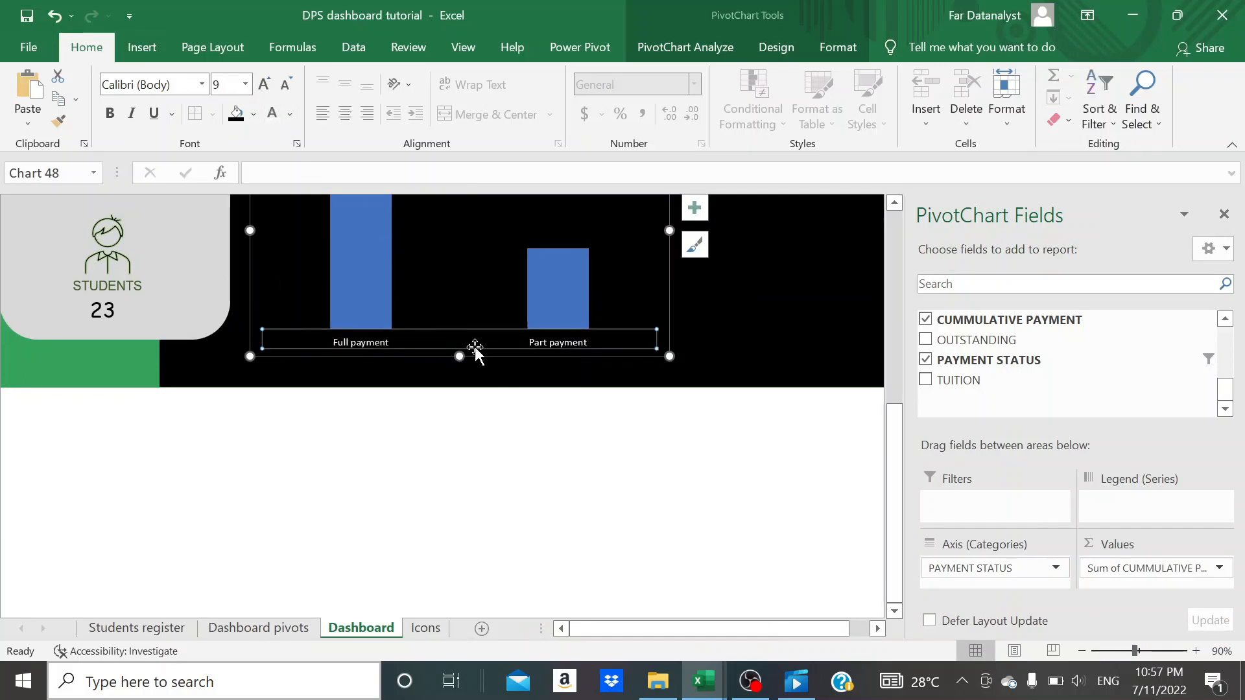
pyautogui.scroll(4, 480, 357)
pyautogui.click(735, 363)
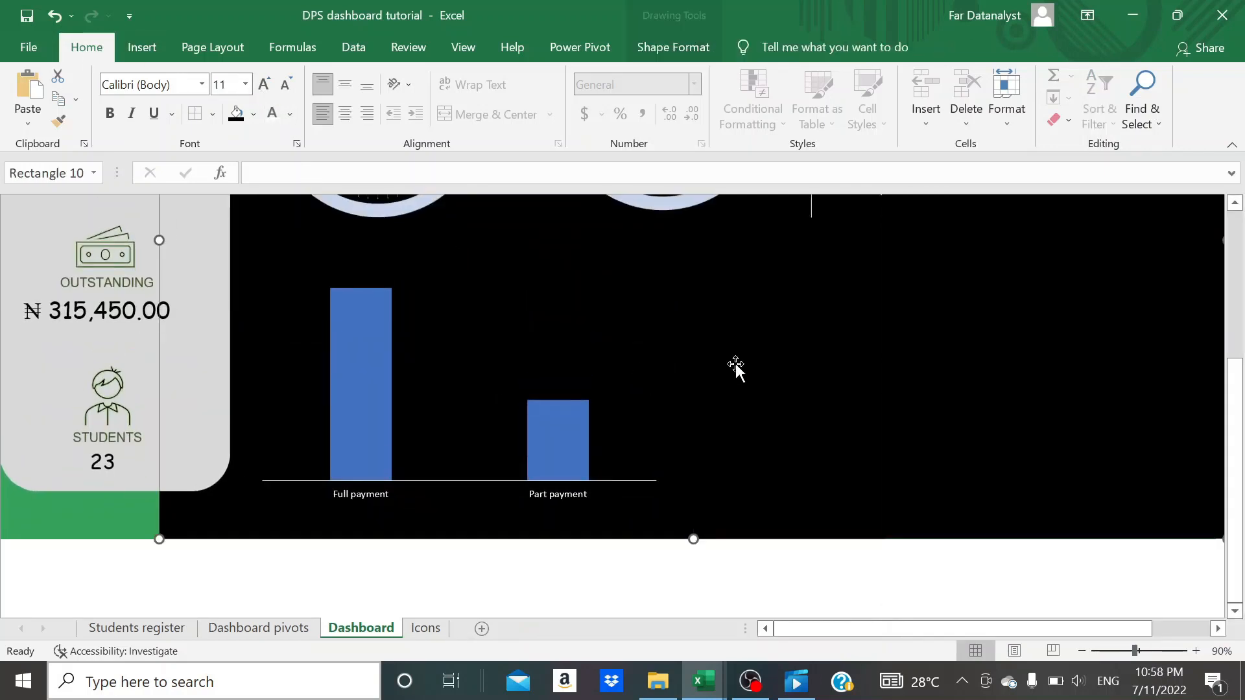
# - Apply a gradient fill to the columns of the payment status chart on the Dashboard sheet
pyautogui.scroll(5, 735, 363)
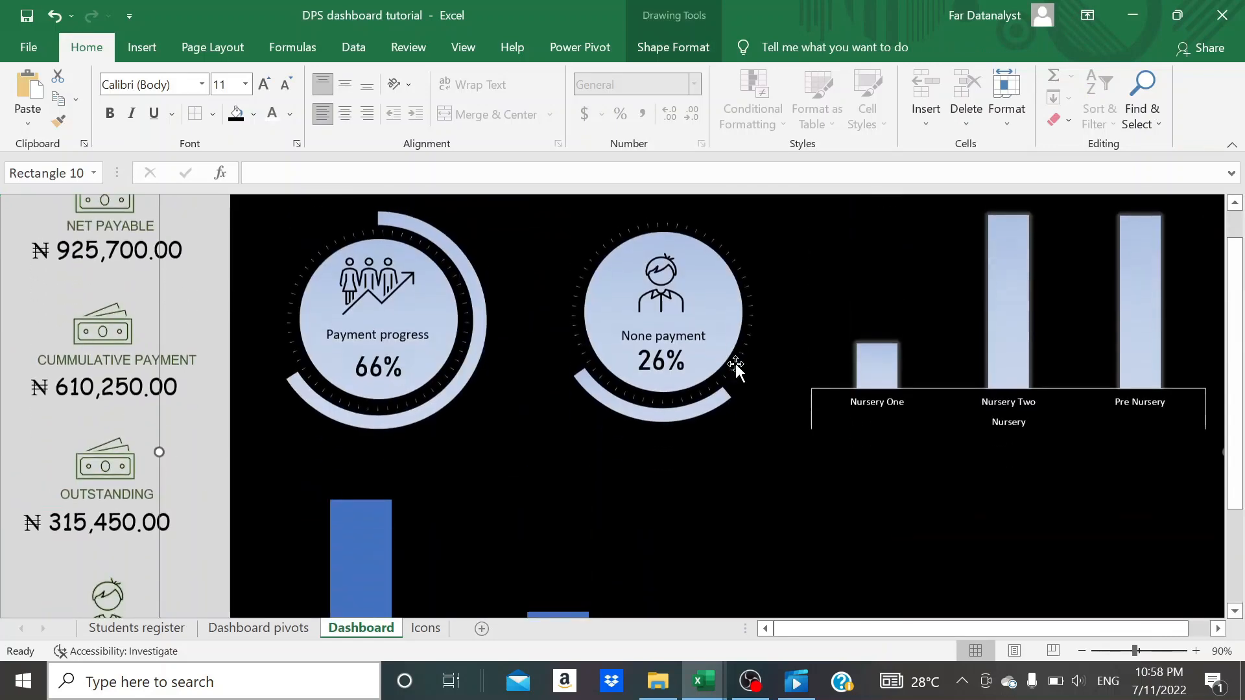
pyautogui.scroll(-2, 735, 363)
pyautogui.scroll(-3, 558, 594)
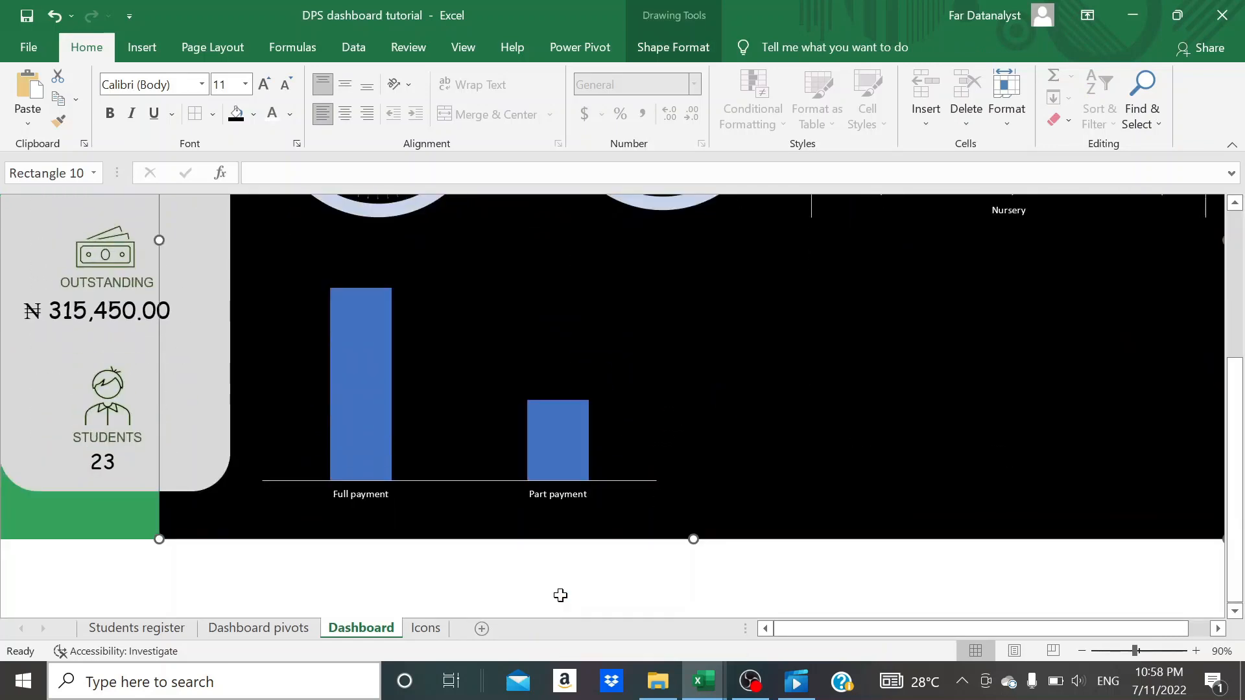
pyautogui.click(383, 436)
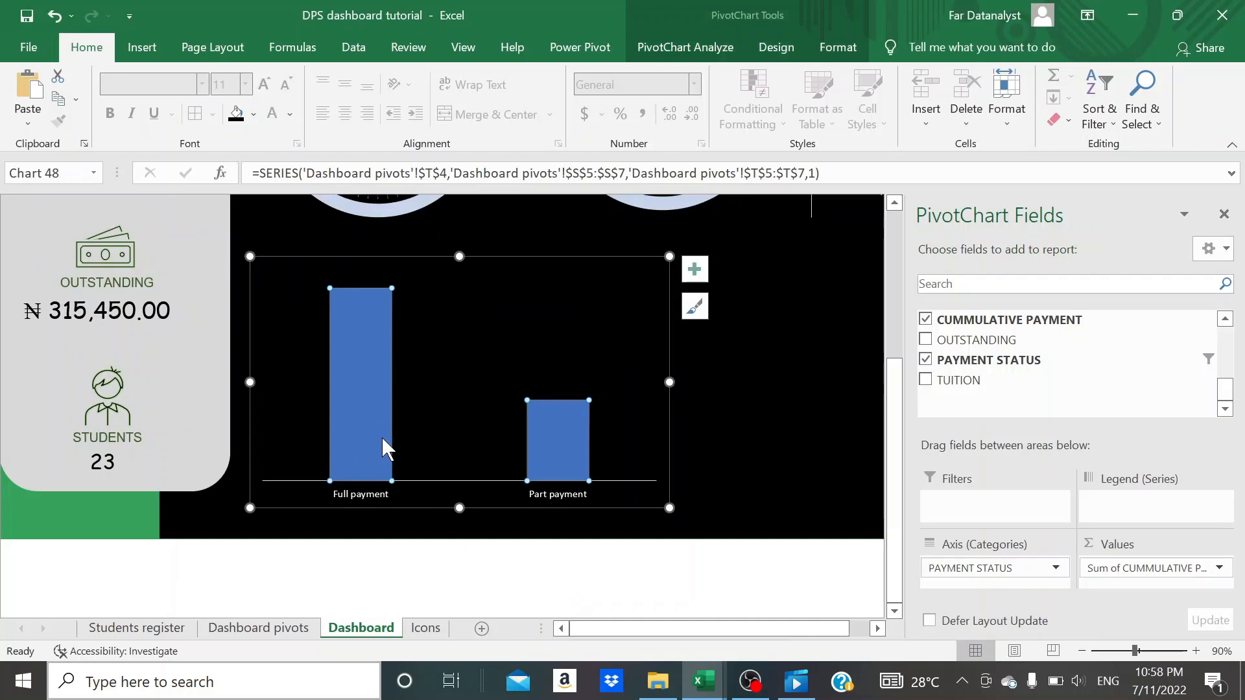
pyautogui.click(383, 438)
pyautogui.click(751, 549)
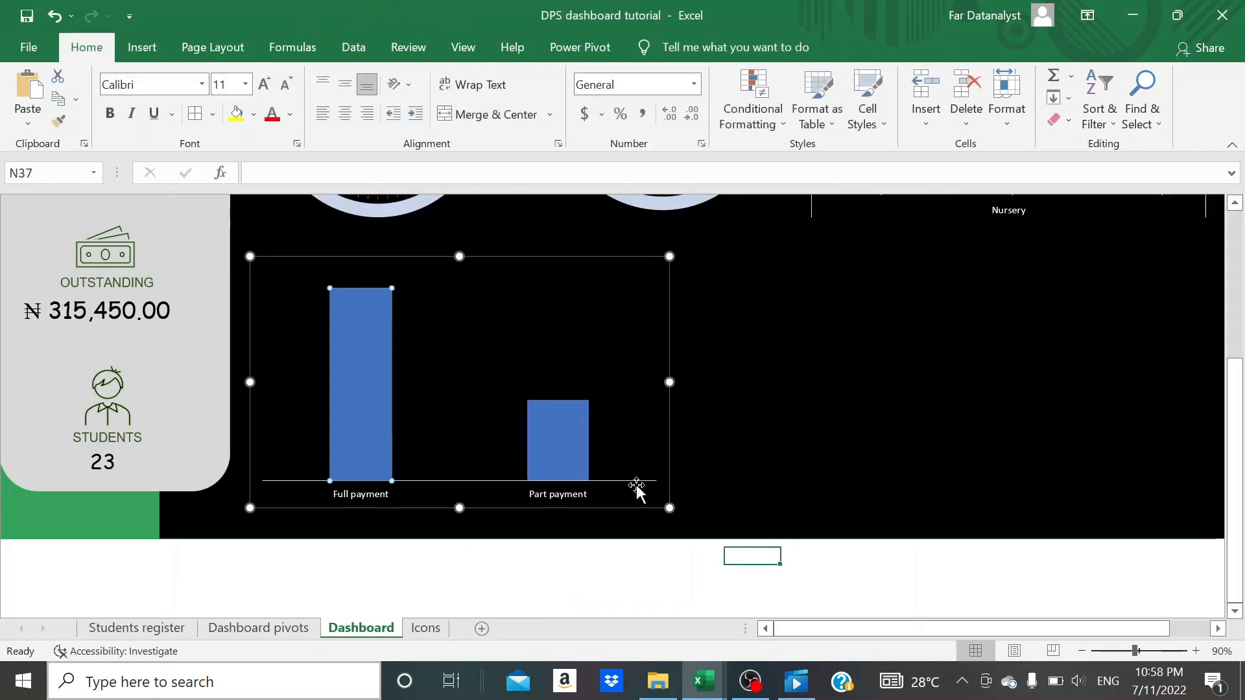
pyautogui.click(562, 449)
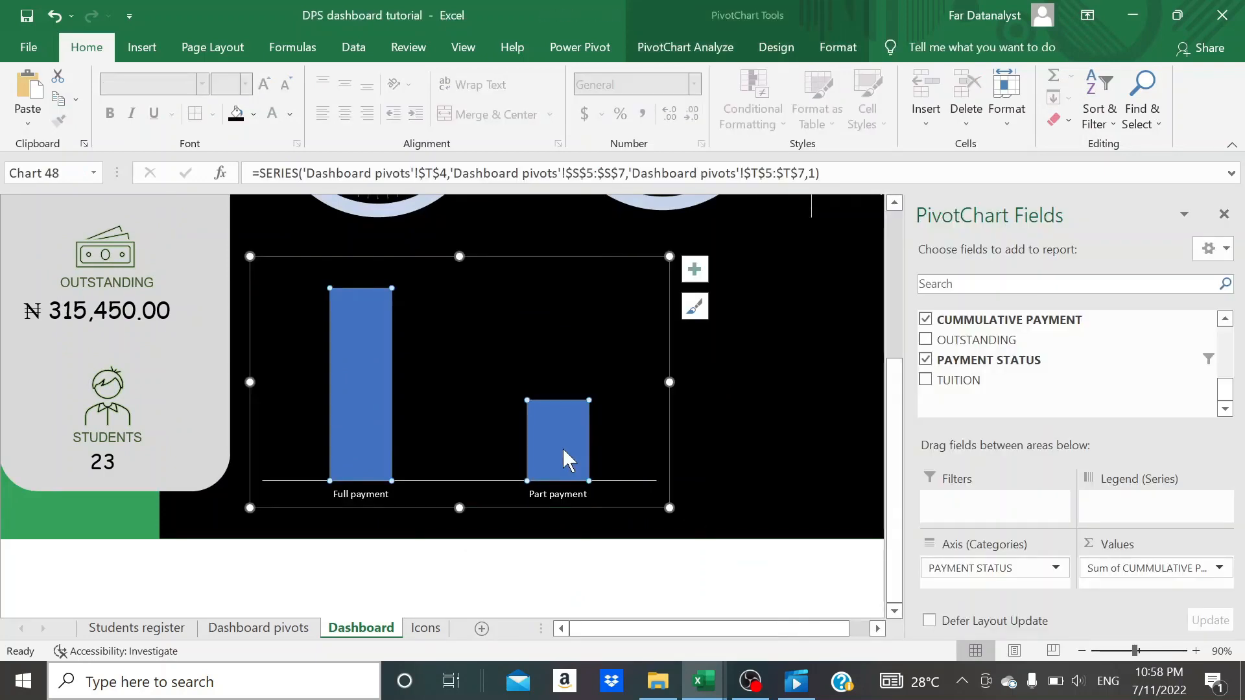
pyautogui.click(695, 269)
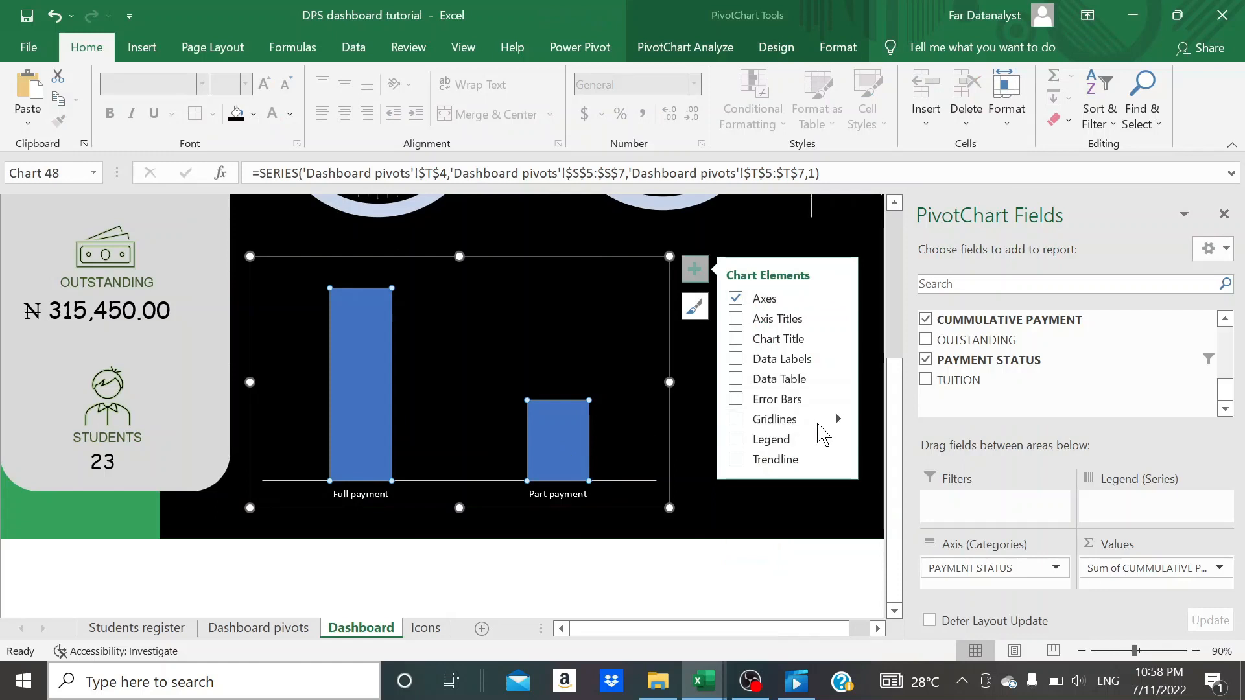
pyautogui.click(1223, 215)
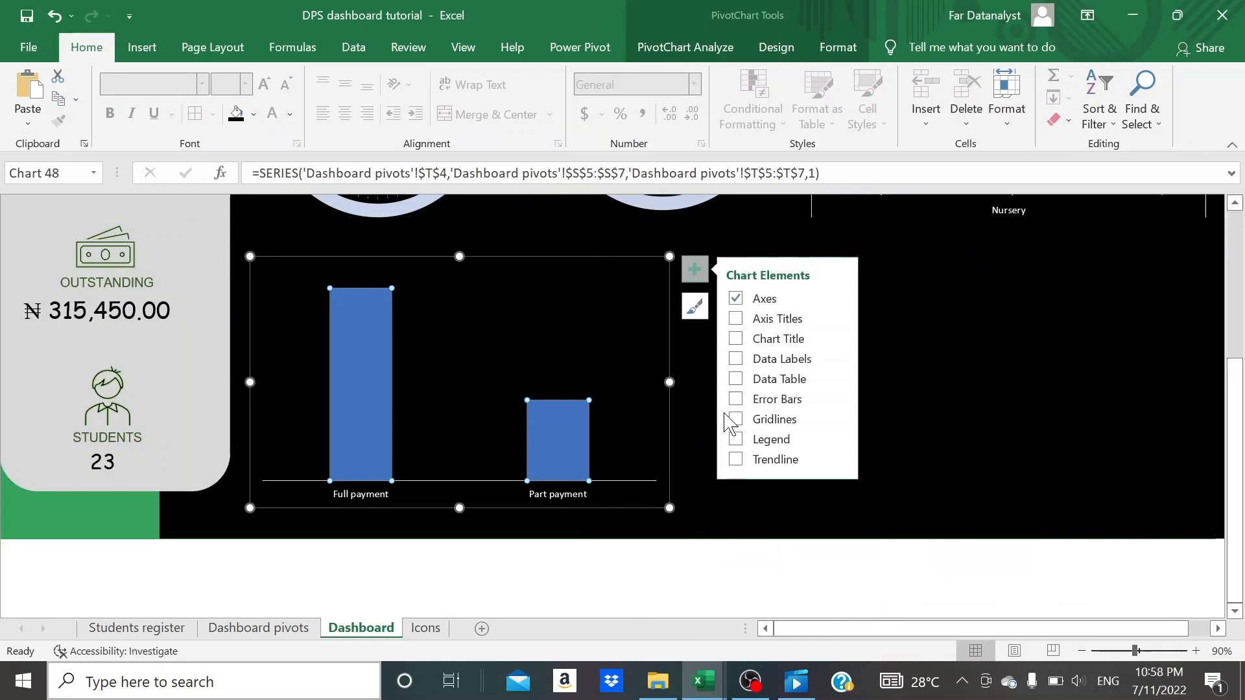
pyautogui.hotkey('ctrl', '1')
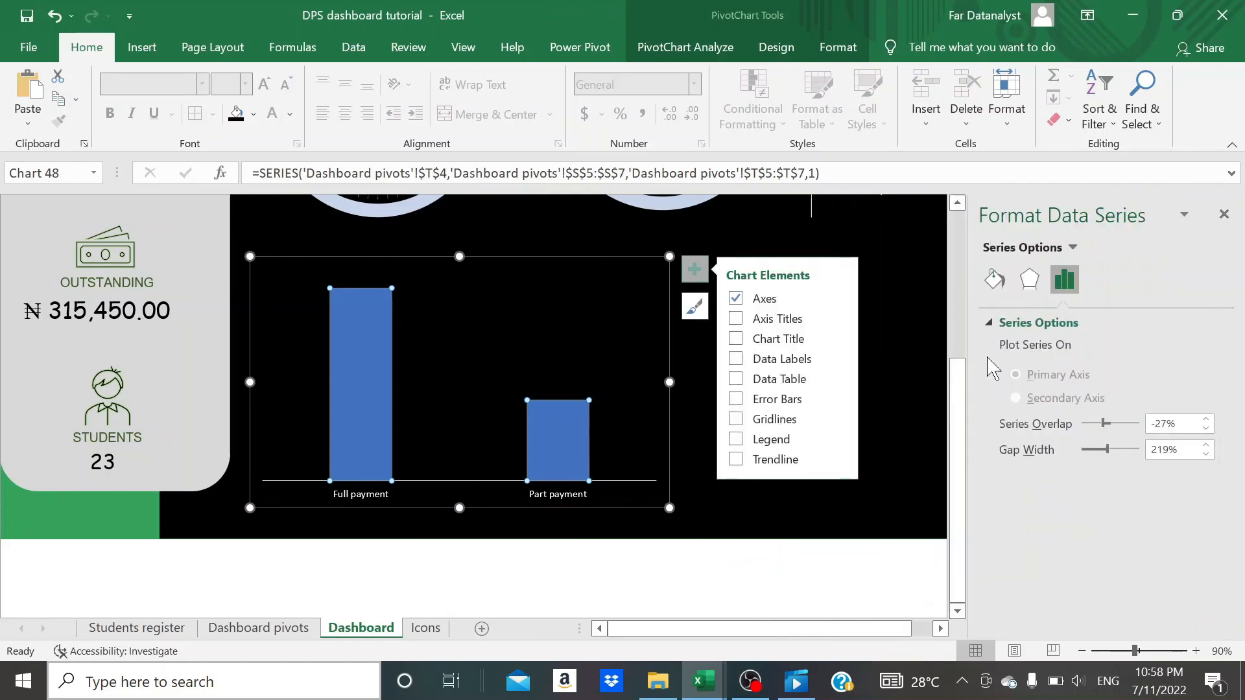
pyautogui.click(993, 277)
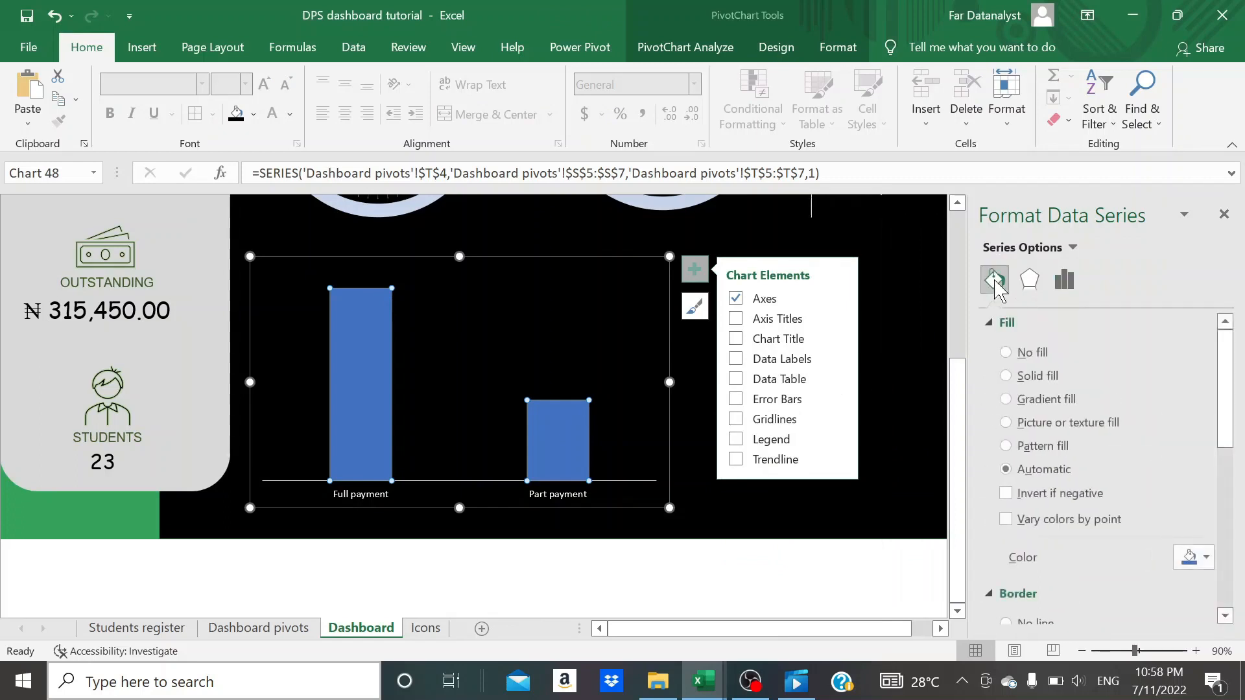
pyautogui.scroll(-2, 1034, 492)
pyautogui.scroll(1, 1037, 474)
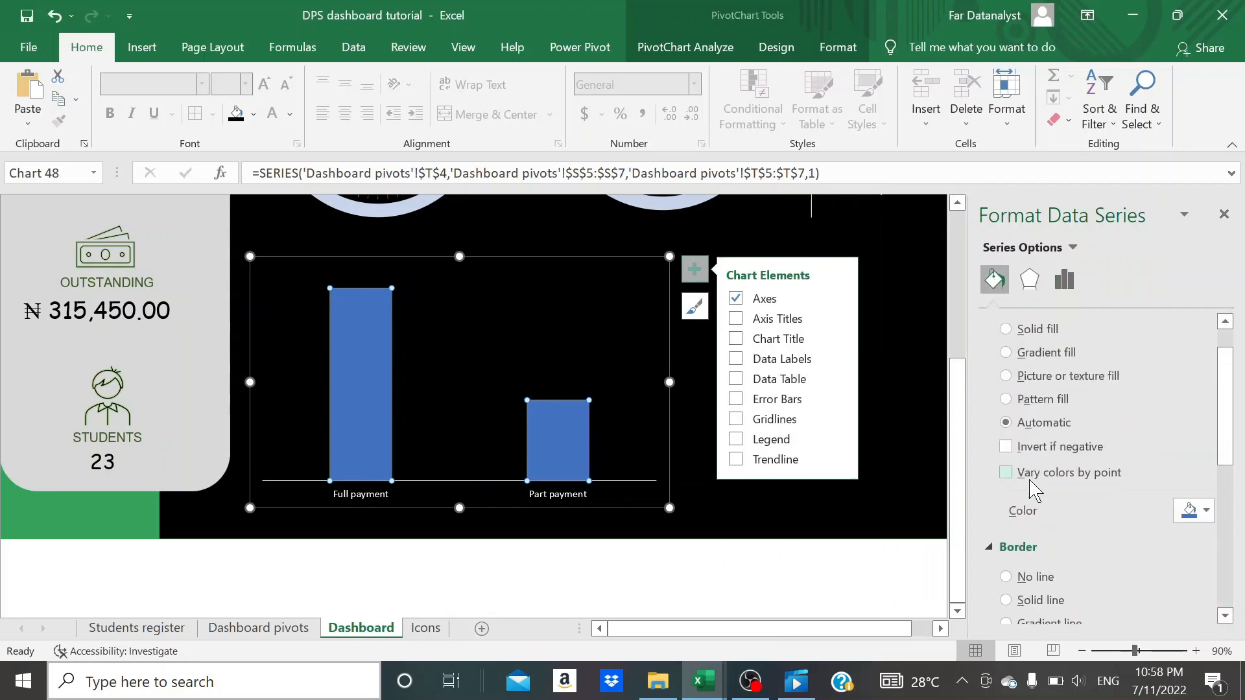
pyautogui.click(1005, 352)
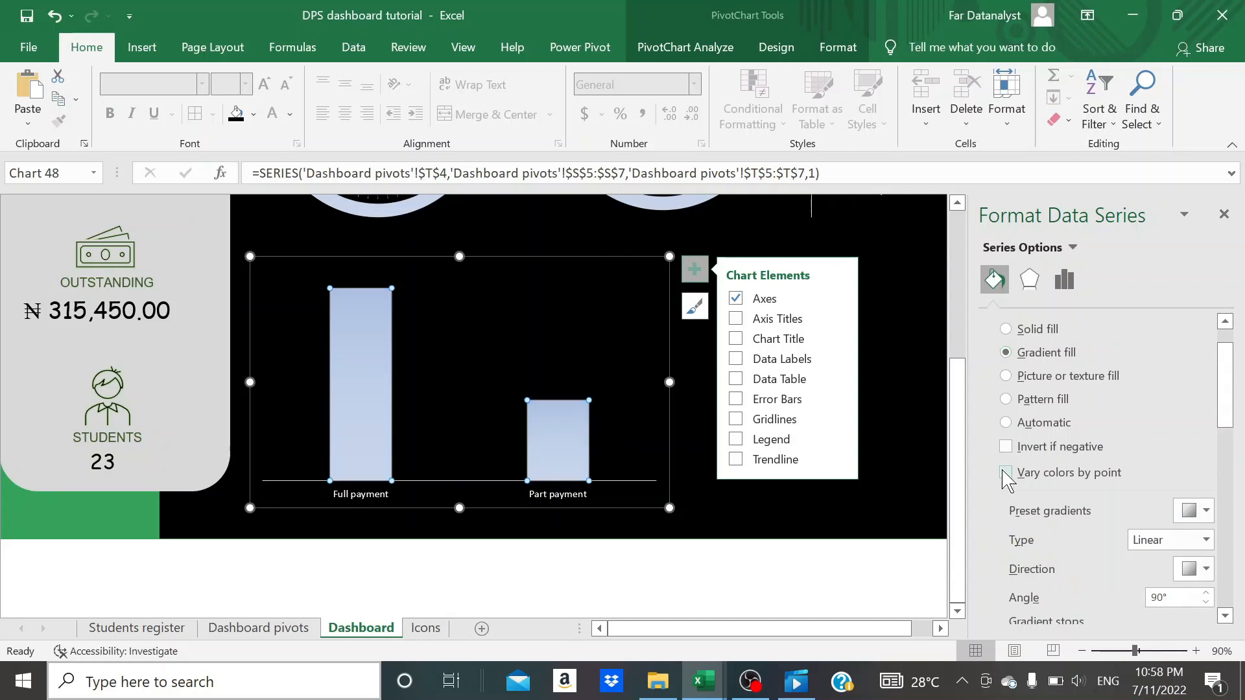
# - Reposition the gradient stops of the payment status columns, setting the darker stop's position to 63%
pyautogui.scroll(-2, 1025, 545)
pyautogui.scroll(-2, 1026, 545)
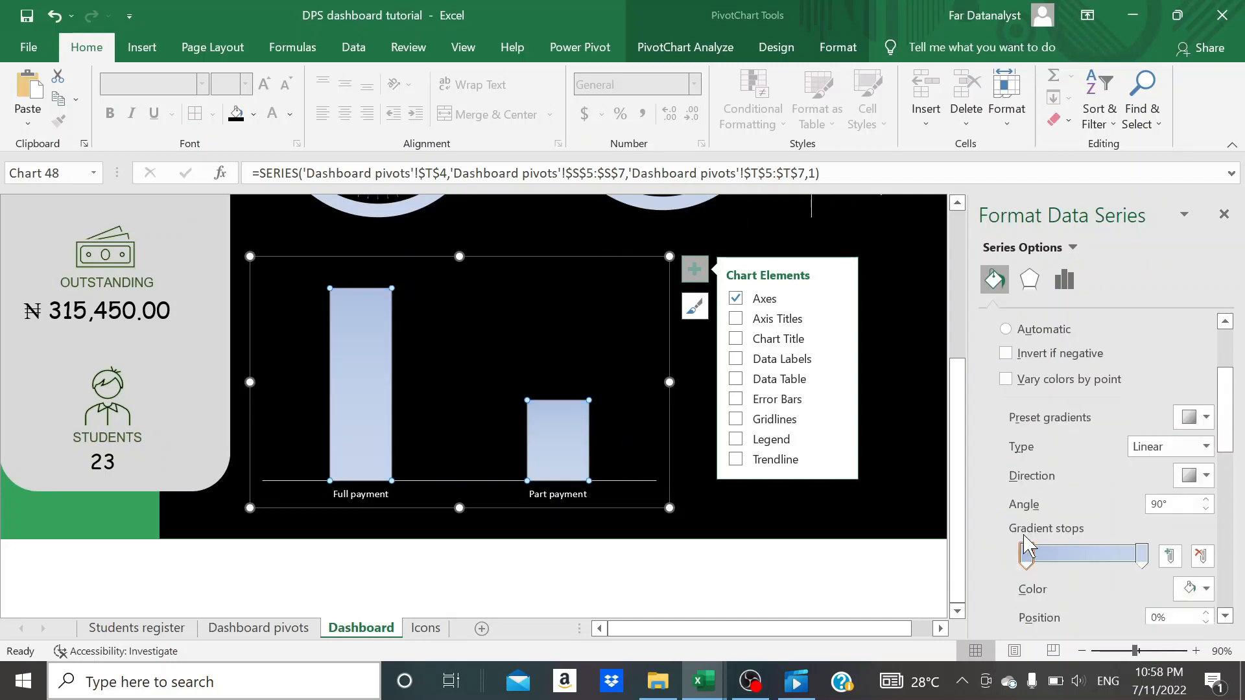
pyautogui.moveTo(1027, 555); pyautogui.dragTo(1113, 571)
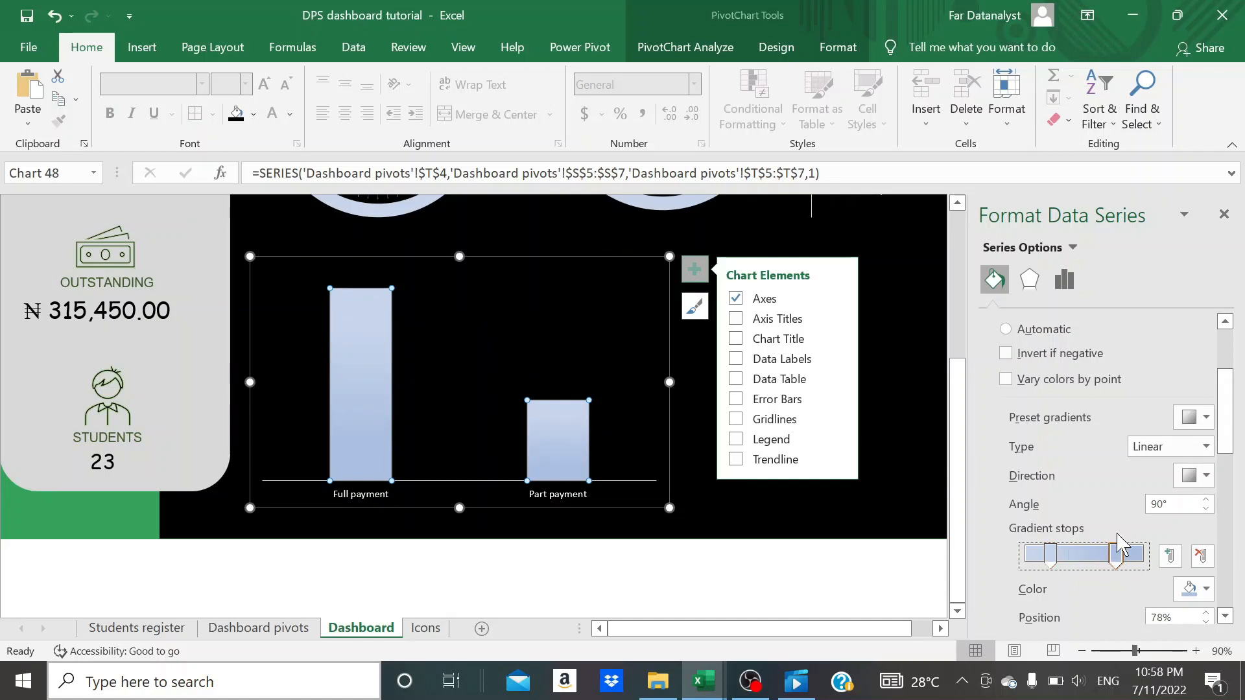
pyautogui.press('Left')
pyautogui.press('Left')
pyautogui.press('Left')
pyautogui.press('Left')
pyautogui.press('Left')
pyautogui.press('Left')
pyautogui.press('Left')
pyautogui.press('Left')
pyautogui.press('Left')
pyautogui.press('Left')
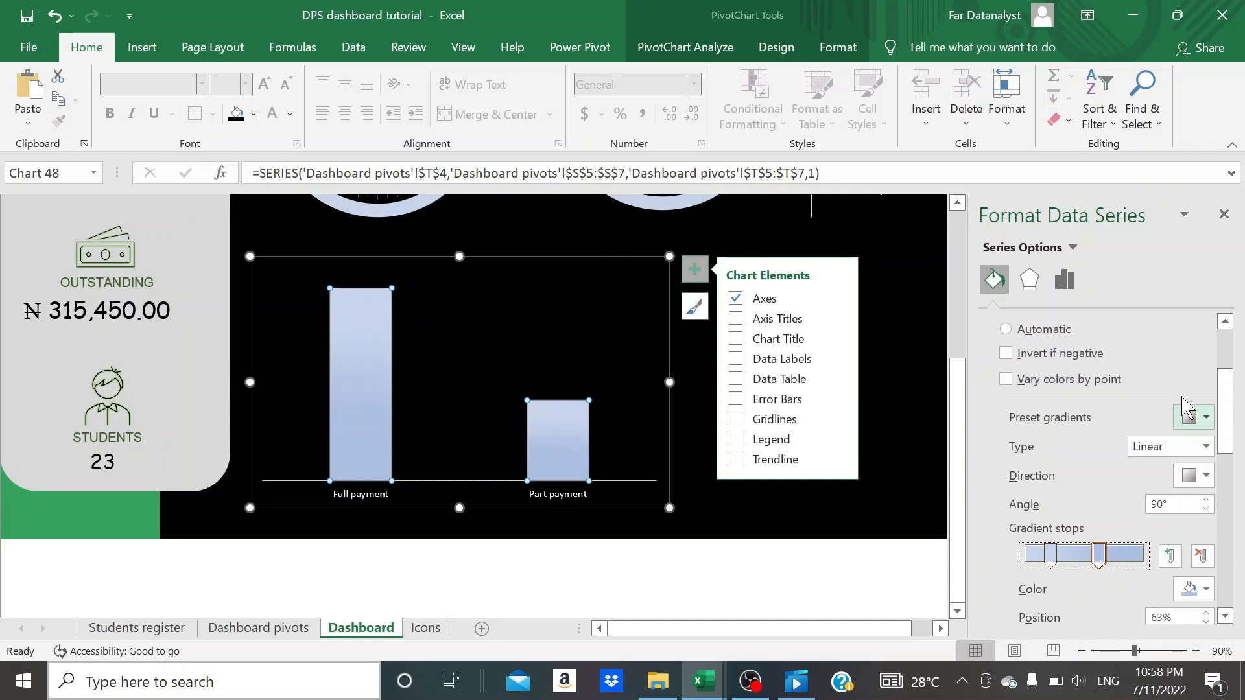
pyautogui.click(1224, 214)
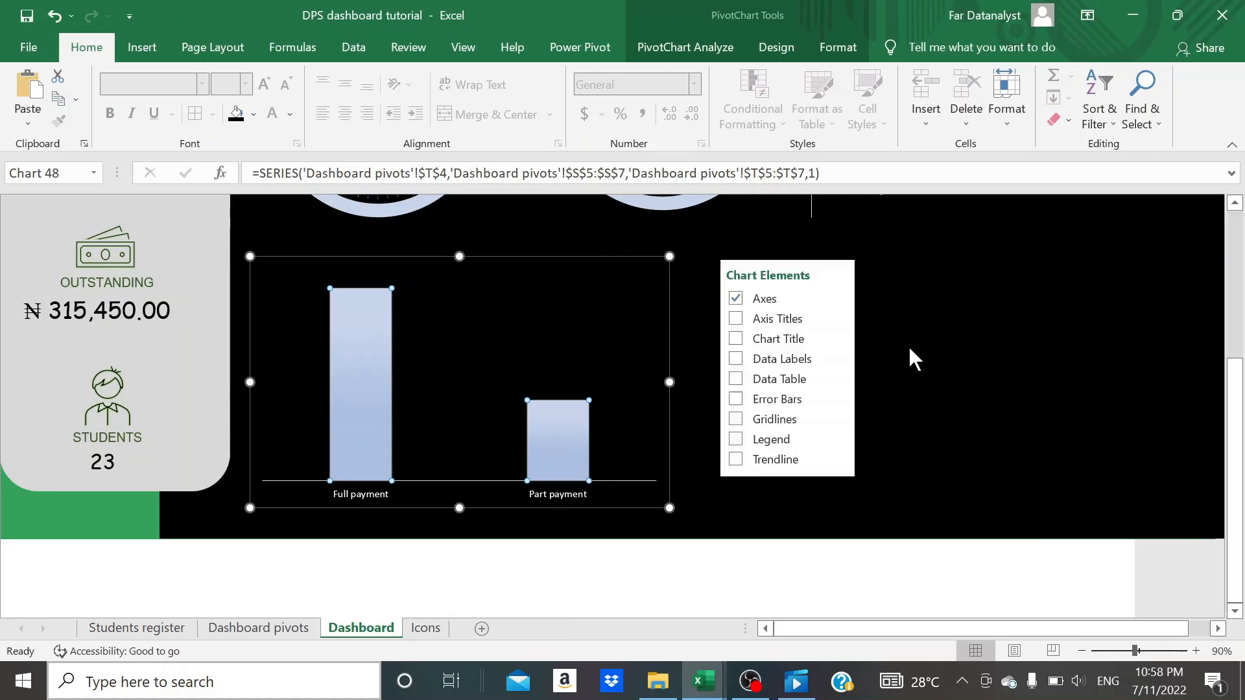
# - Add data labels above the payment status columns and colour their text white
pyautogui.click(735, 358)
pyautogui.click(901, 389)
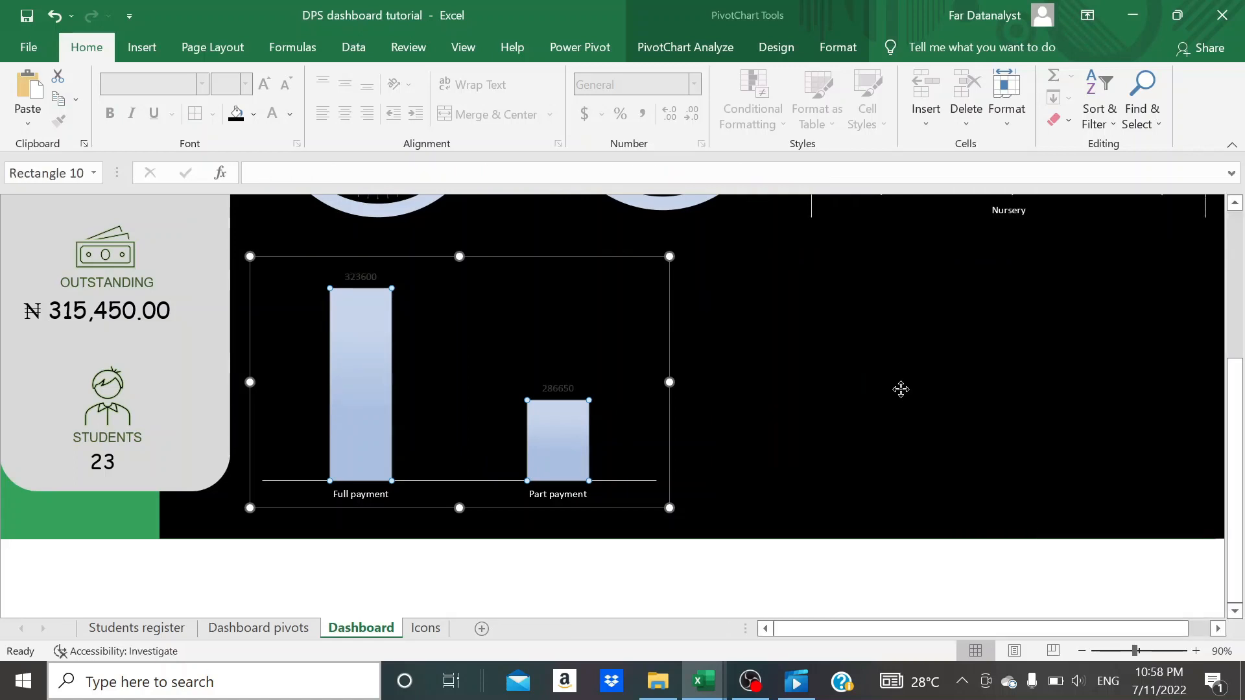
pyautogui.click(565, 387)
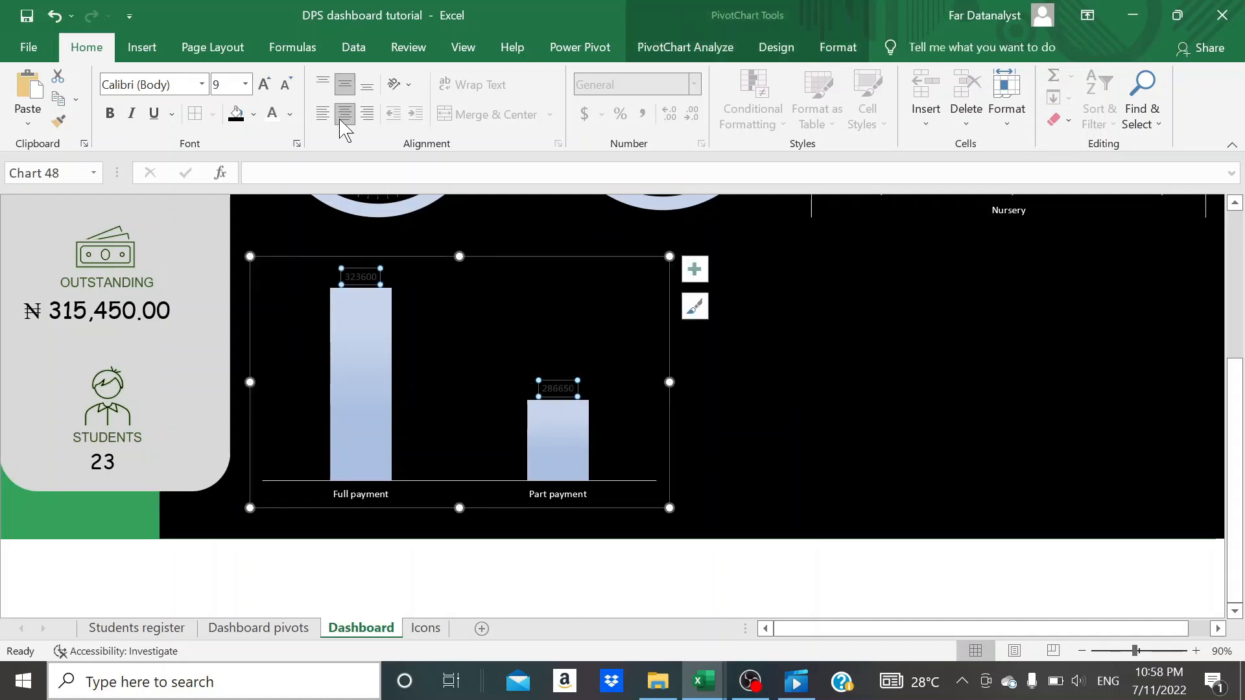
pyautogui.click(780, 416)
pyautogui.click(566, 387)
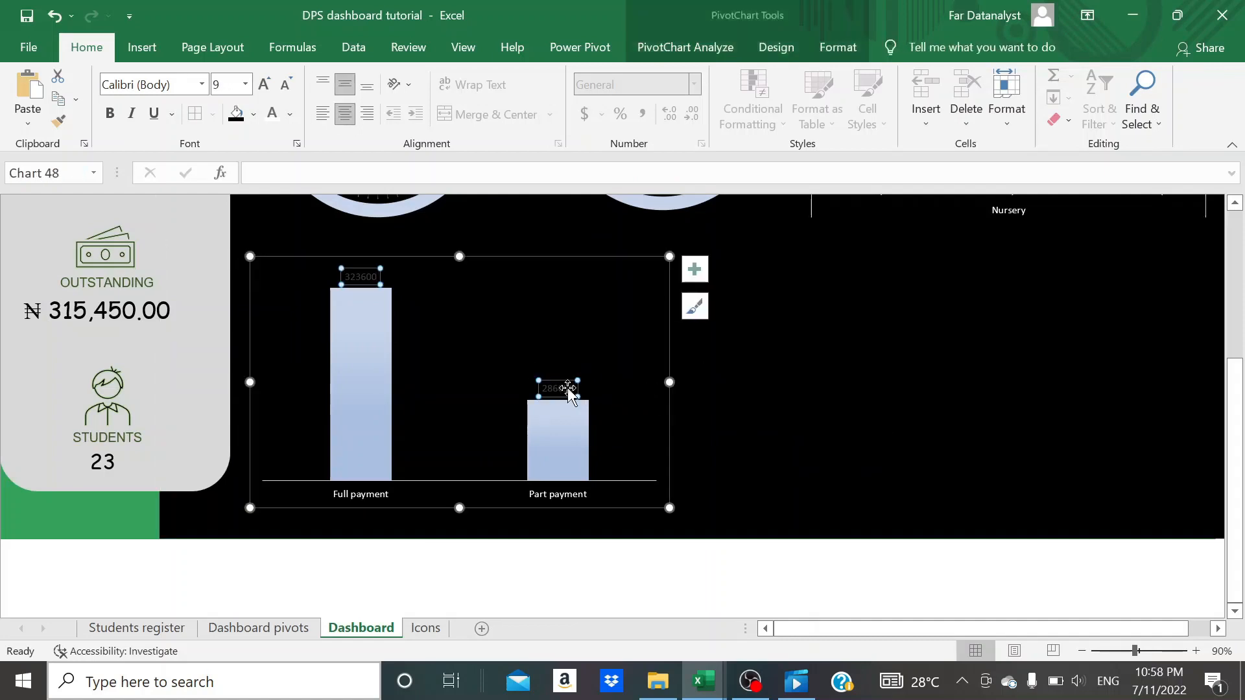
pyautogui.click(770, 473)
pyautogui.scroll(5, 769, 470)
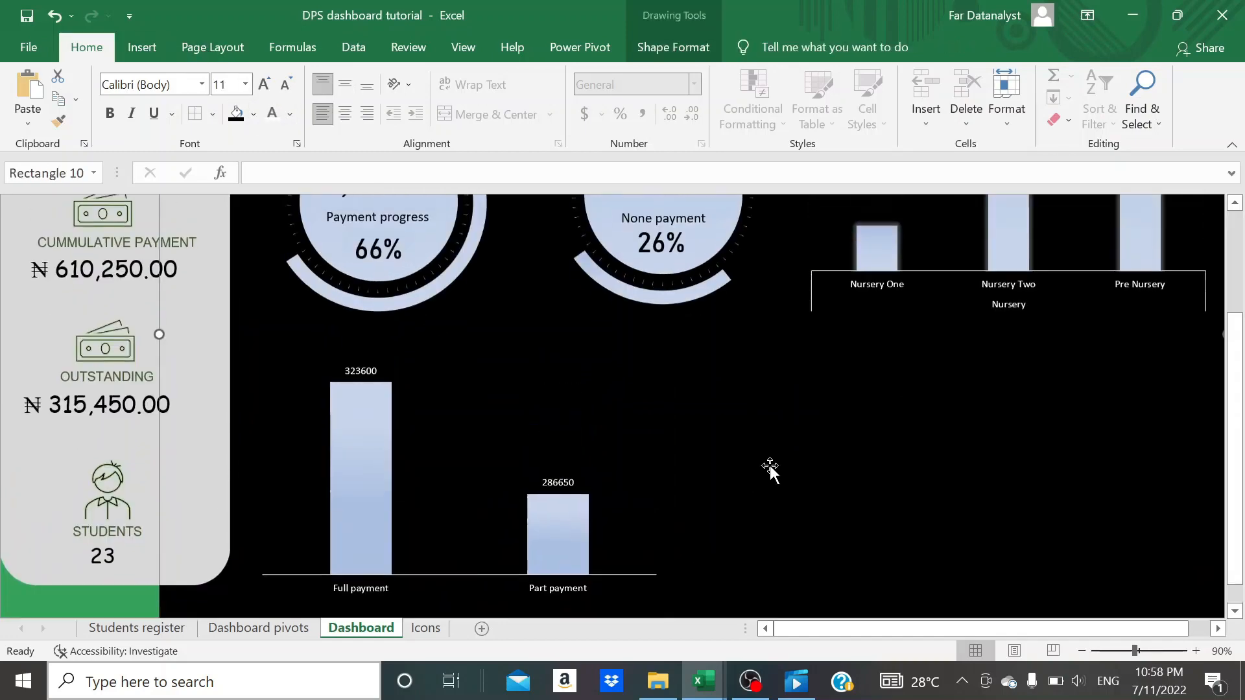
# - Add data labels to the cumulative payment column chart of the nursery classes and colour their text white
pyautogui.hscroll(2, 770, 470)
pyautogui.click(822, 415)
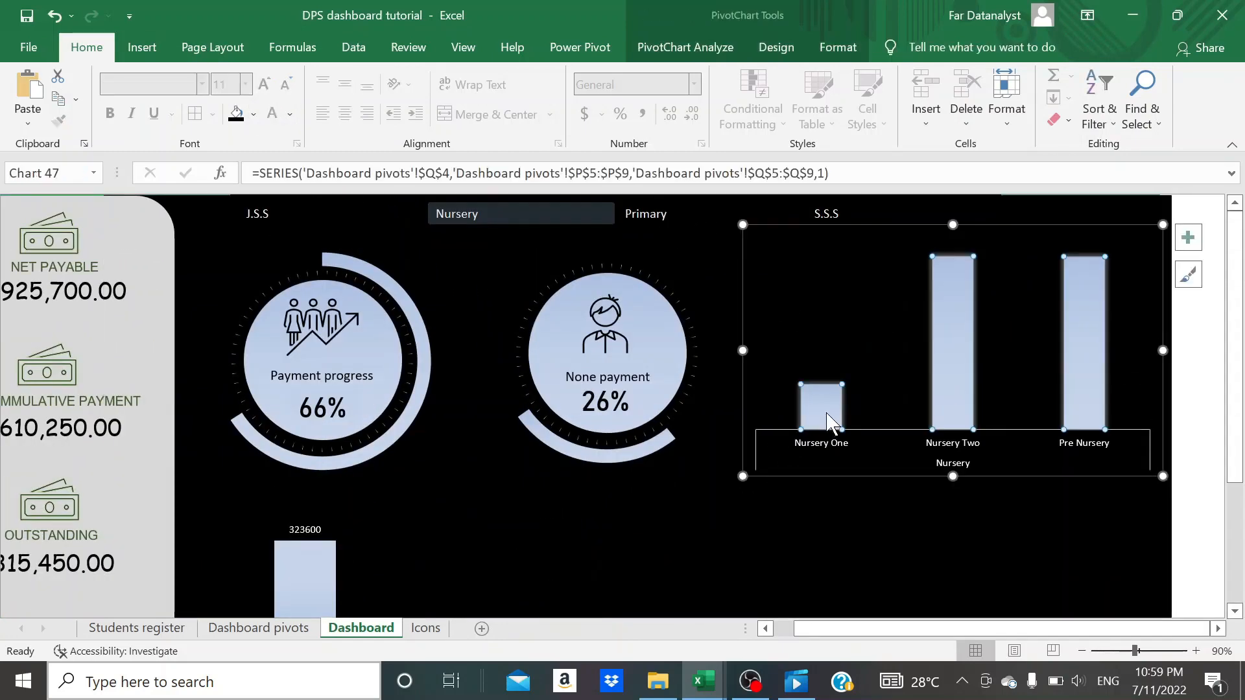
pyautogui.click(1189, 237)
pyautogui.click(609, 327)
pyautogui.click(820, 372)
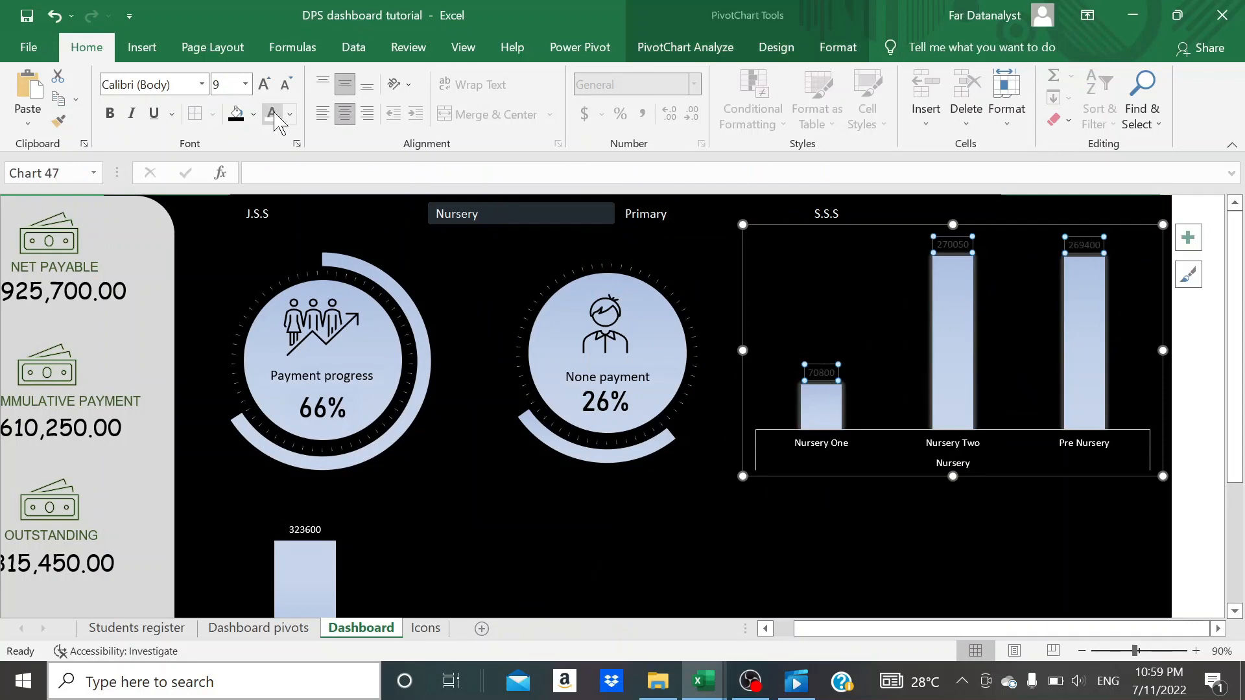
pyautogui.click(595, 558)
pyautogui.scroll(-3, 752, 521)
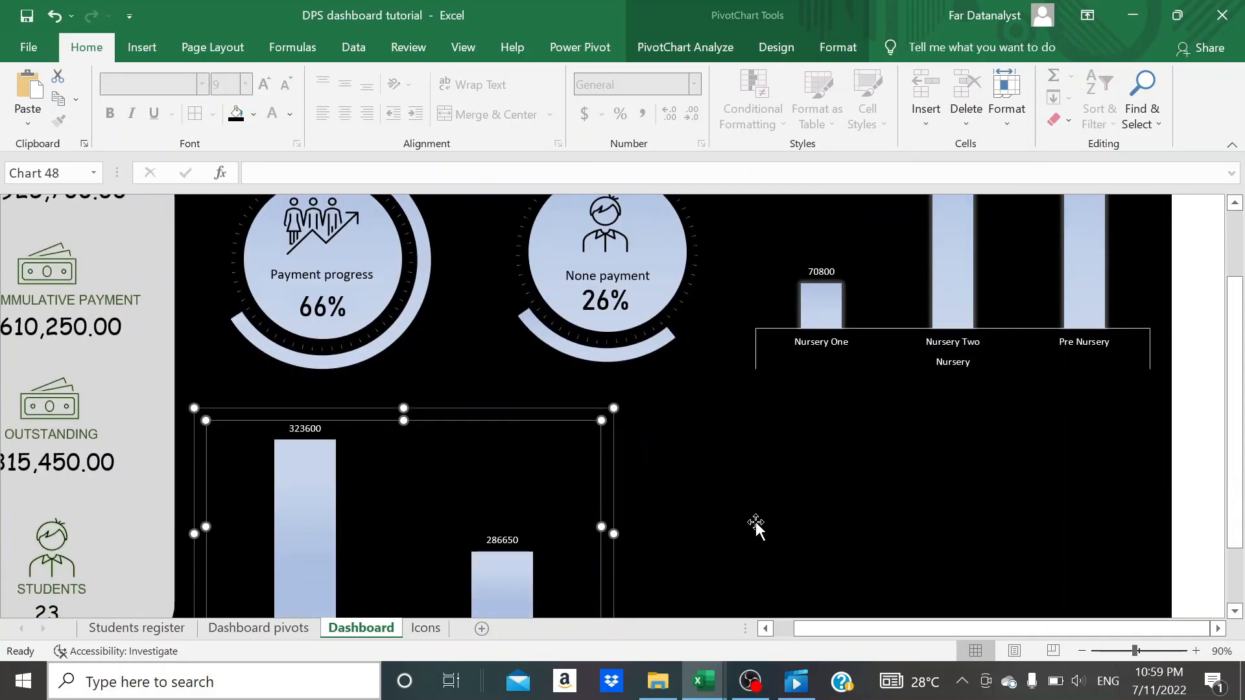
pyautogui.scroll(-1, 756, 521)
pyautogui.click(767, 476)
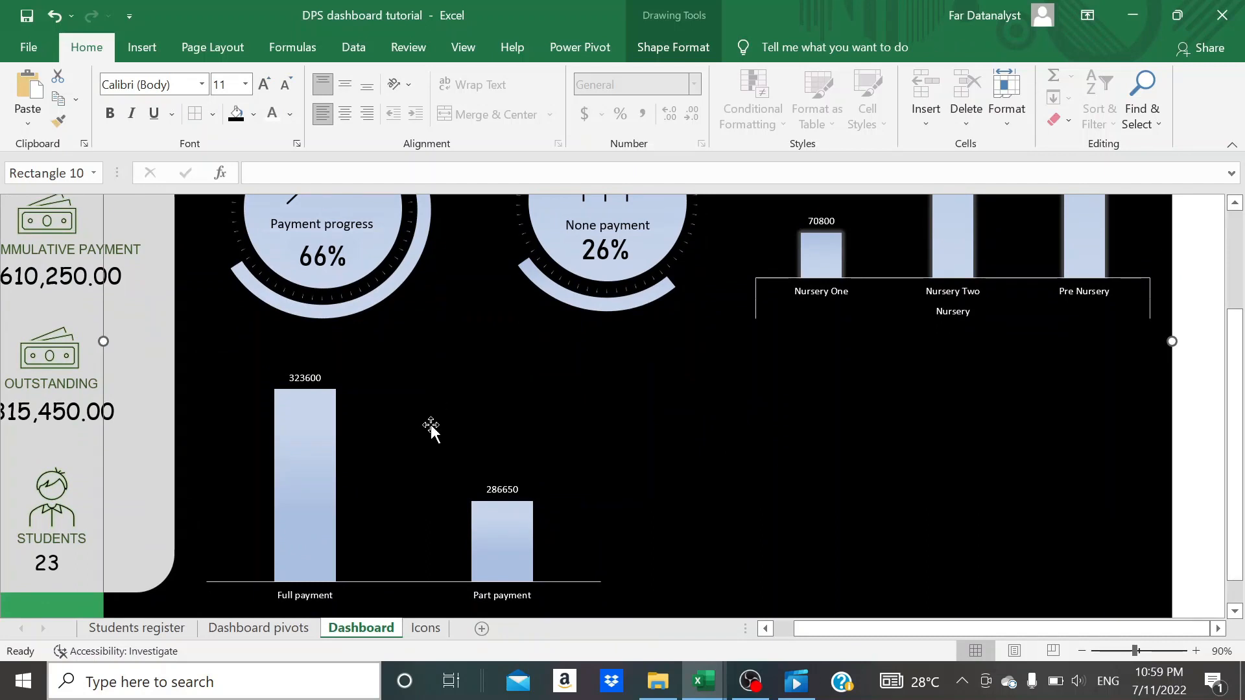
# - Copy the payment status pivot table on the Dashboard pivots sheet and paste the duplicate at cell V4
pyautogui.click(295, 629)
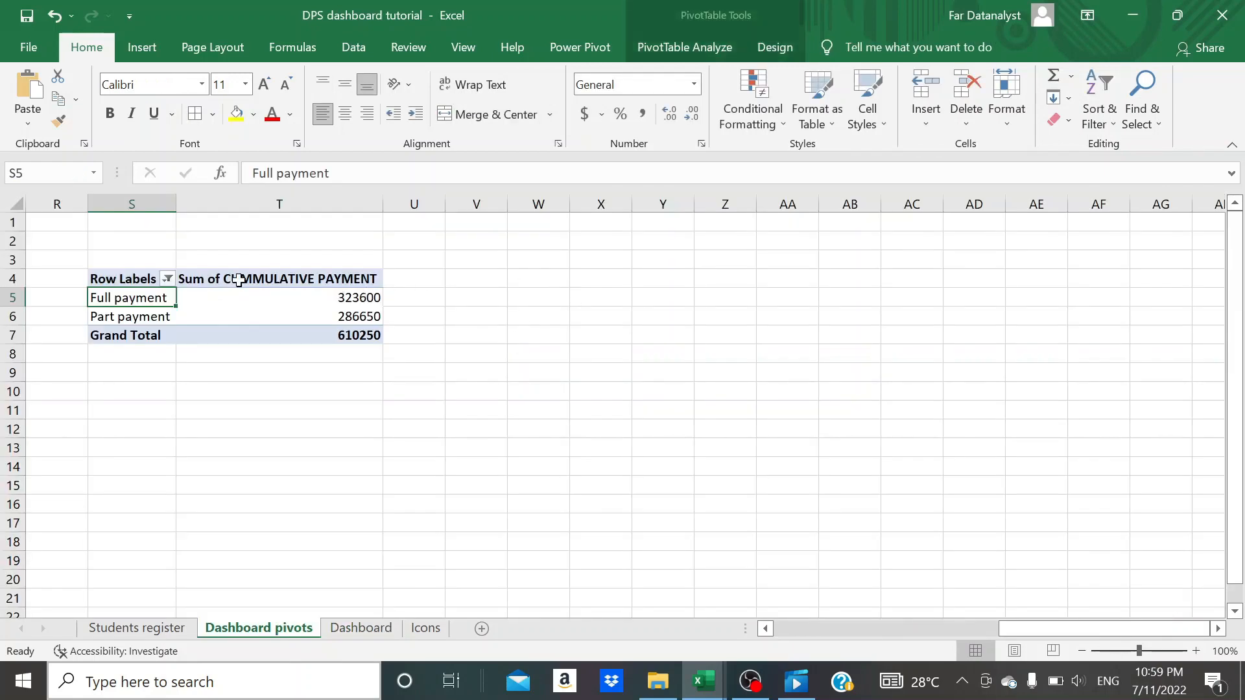
pyautogui.click(130, 276)
pyautogui.hotkey('ctrl', 'shift', 'Right')
pyautogui.hotkey('ctrl', 'shift', 'Down')
pyautogui.hotkey('ctrl', 'v')
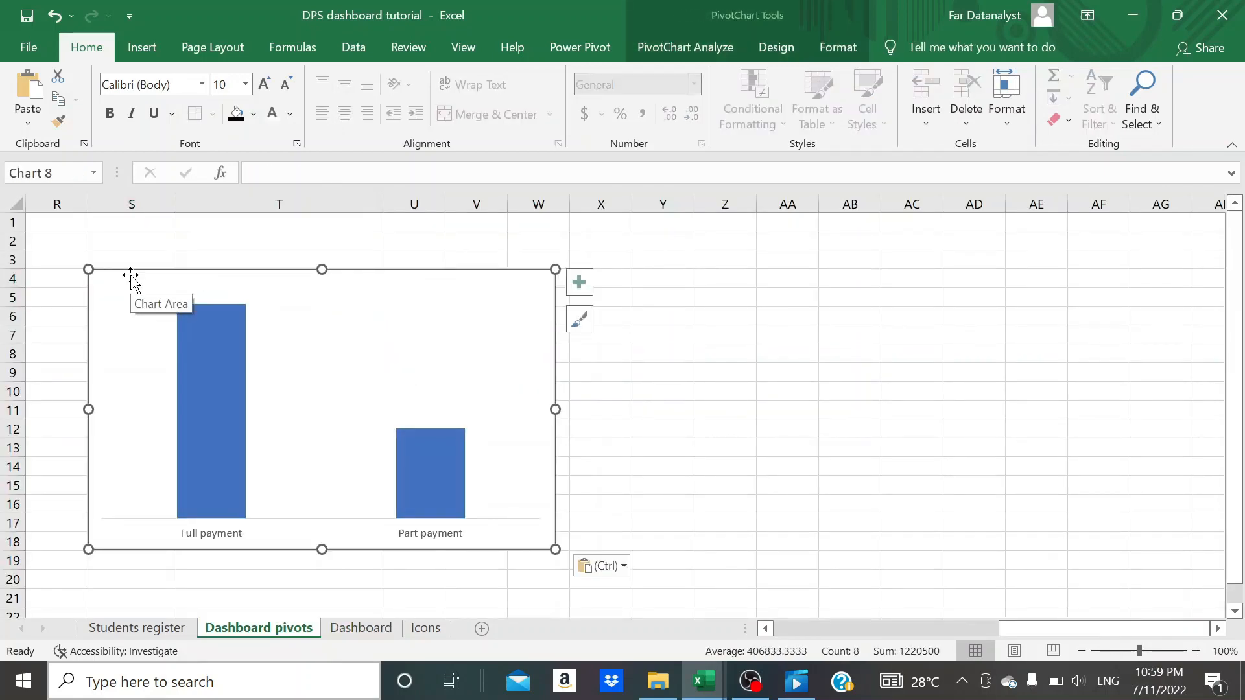
pyautogui.hotkey('ctrl', 'z')
pyautogui.hotkey('ctrl', 'c')
pyautogui.click(484, 276)
pyautogui.hotkey('ctrl', 'v')
# - Autofit the columns of the duplicated pivot table and end the copy mode
pyautogui.doubleClick(570, 203)
pyautogui.click(529, 303)
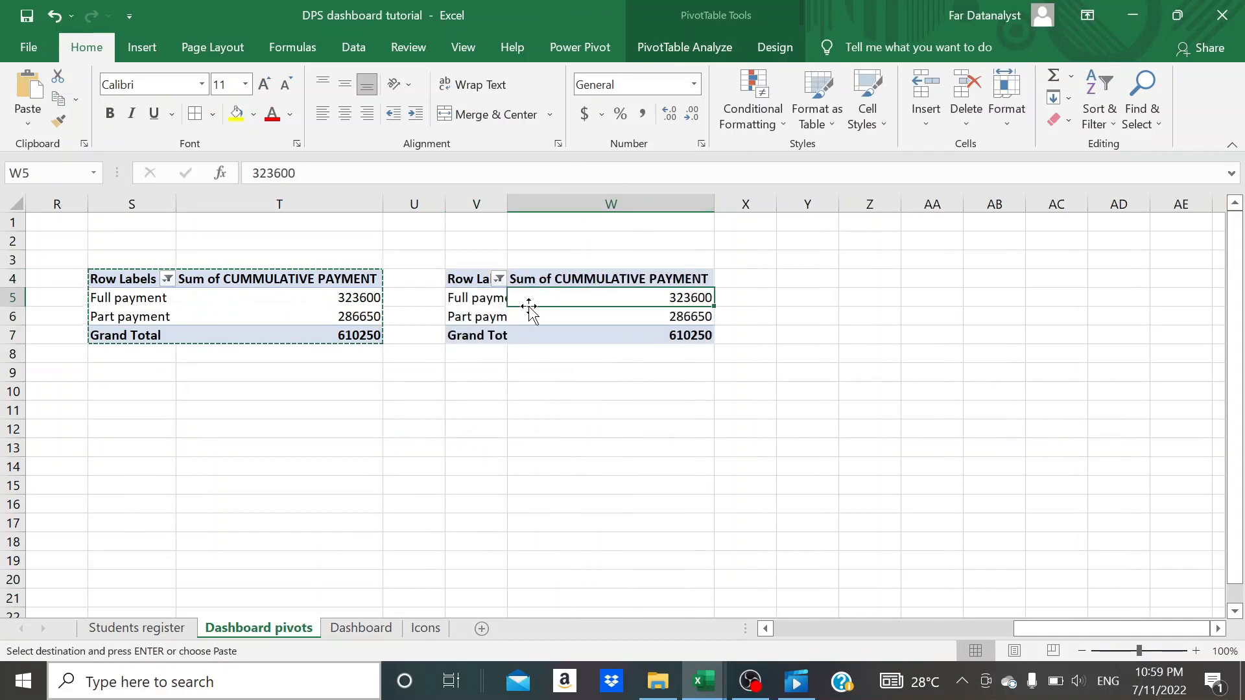
pyautogui.doubleClick(508, 203)
pyautogui.press('Escape')
# - Remove the duplicate pivot table's existing fields and rebuild it with STUDENT STATUS as both the rows and the counted values
pyautogui.click(685, 47)
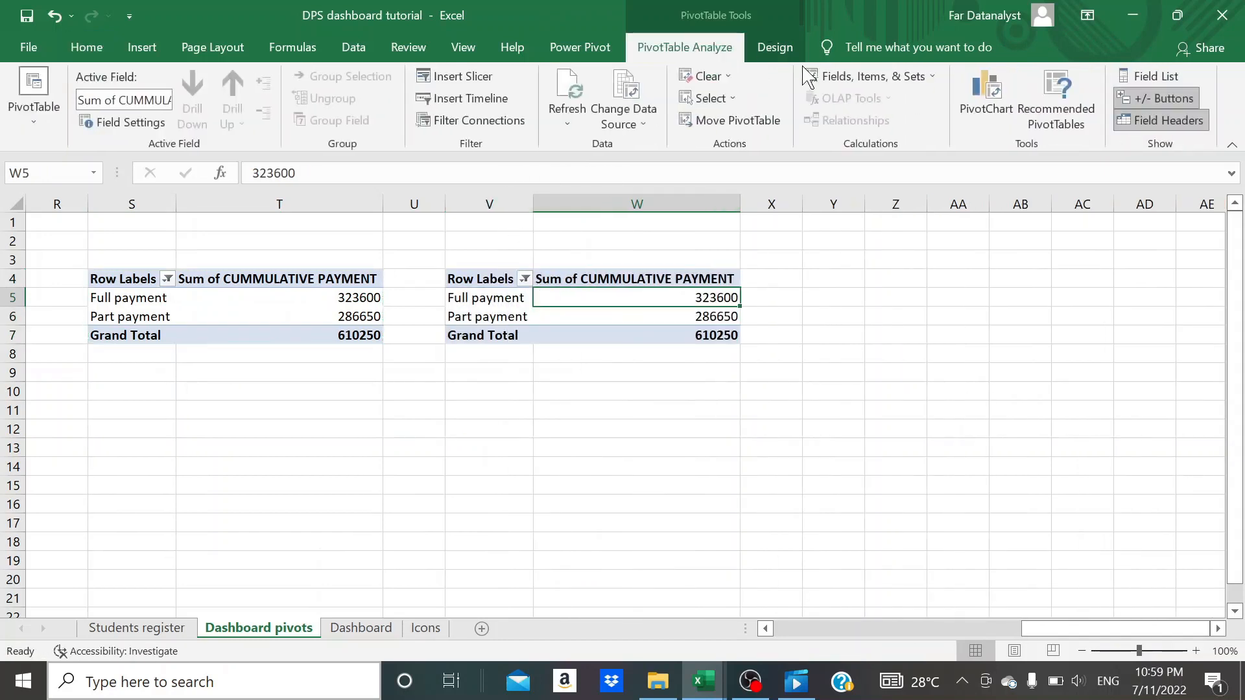
pyautogui.click(1131, 81)
pyautogui.scroll(-2, 1033, 383)
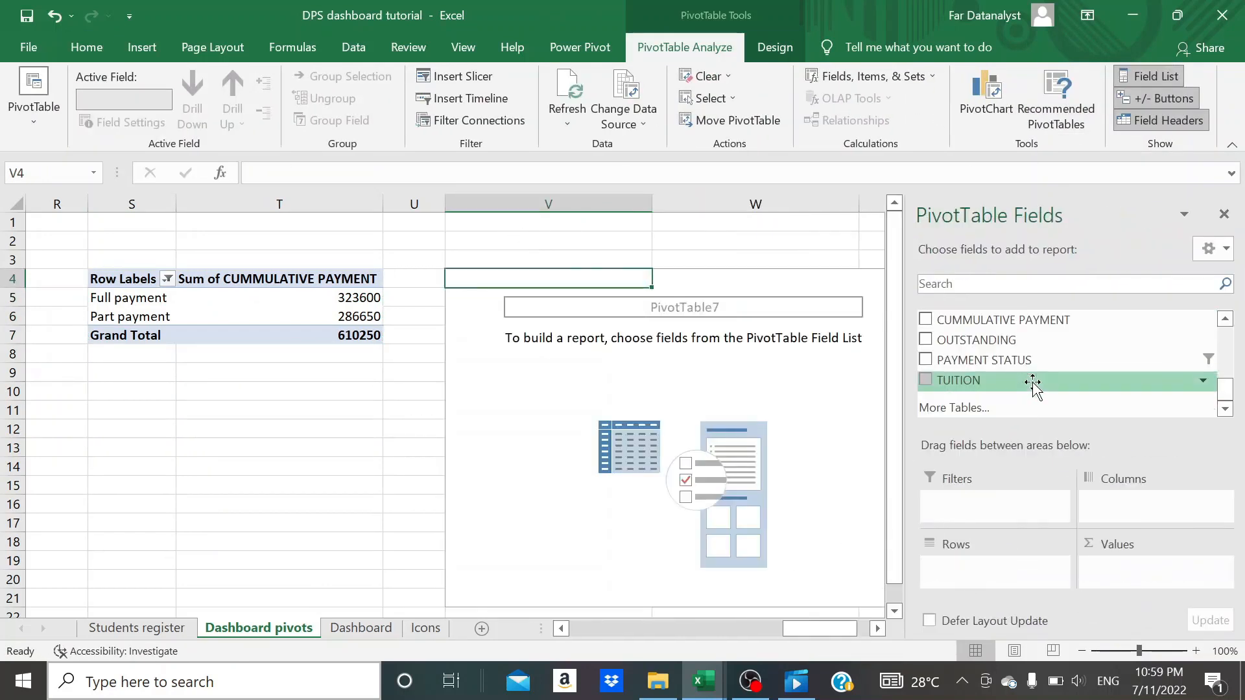
pyautogui.scroll(3, 1032, 381)
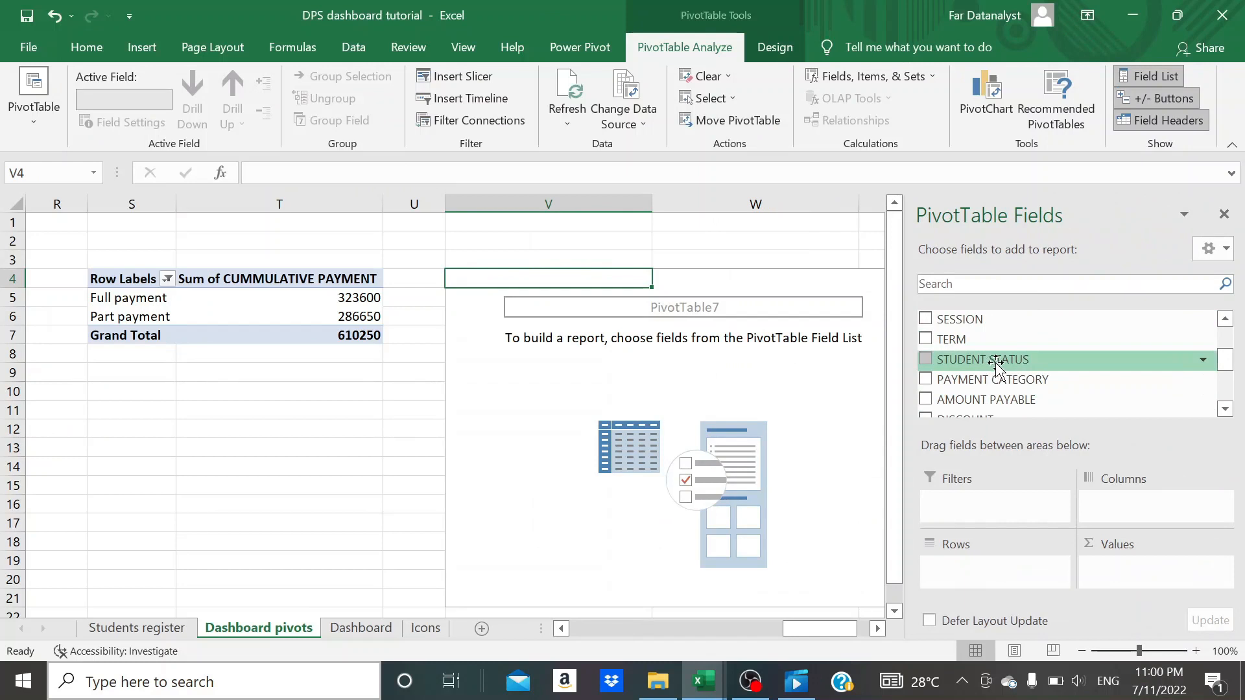
pyautogui.moveTo(997, 366); pyautogui.dragTo(1131, 568)
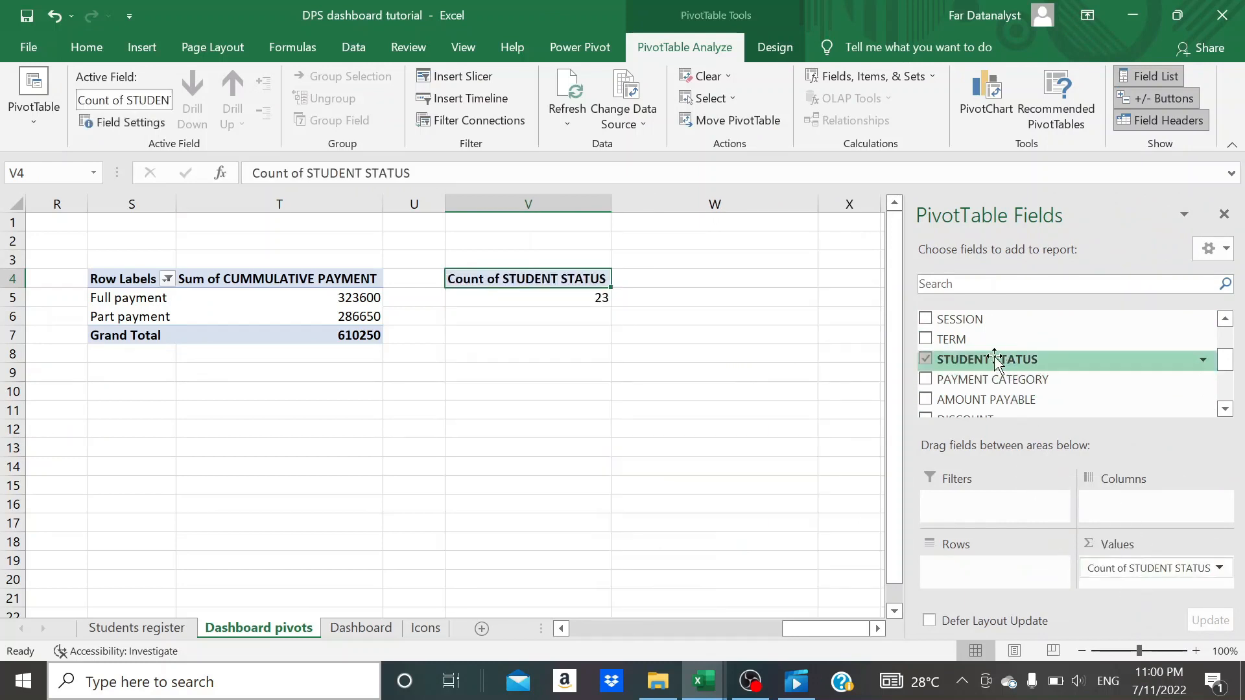
pyautogui.moveTo(992, 356); pyautogui.dragTo(977, 570)
pyautogui.click(616, 447)
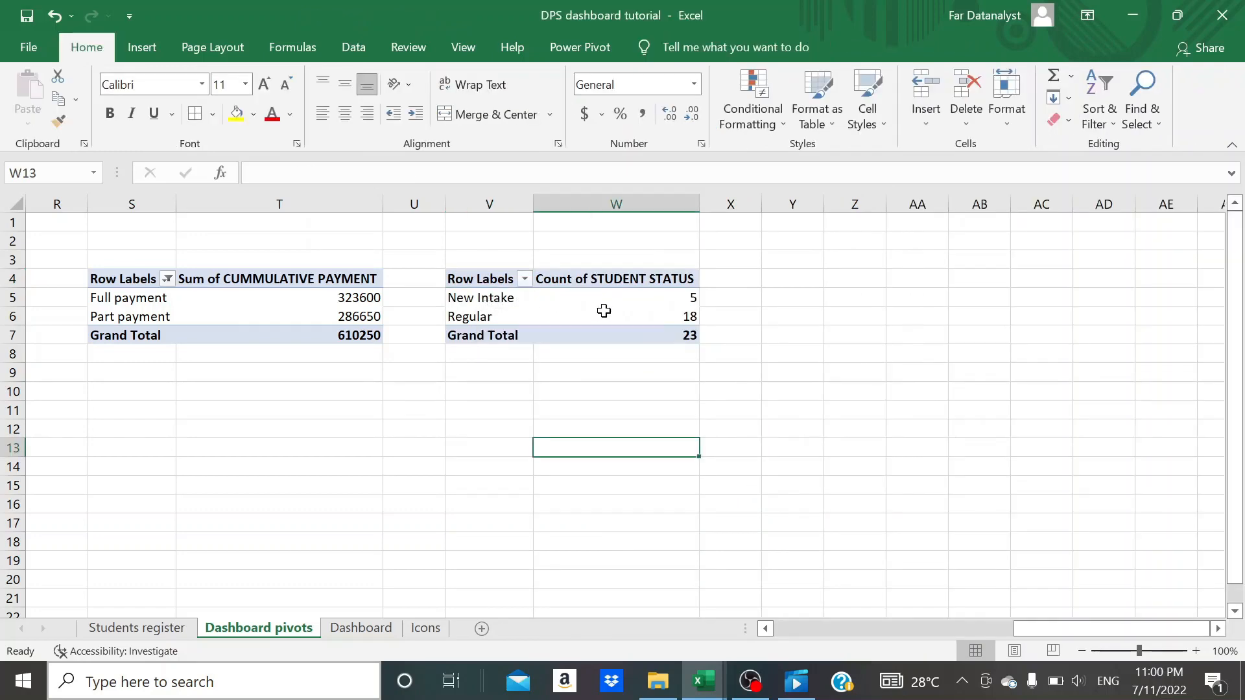
# - Review the New Intake and Regular counts in the student status pivot table
pyautogui.click(691, 299)
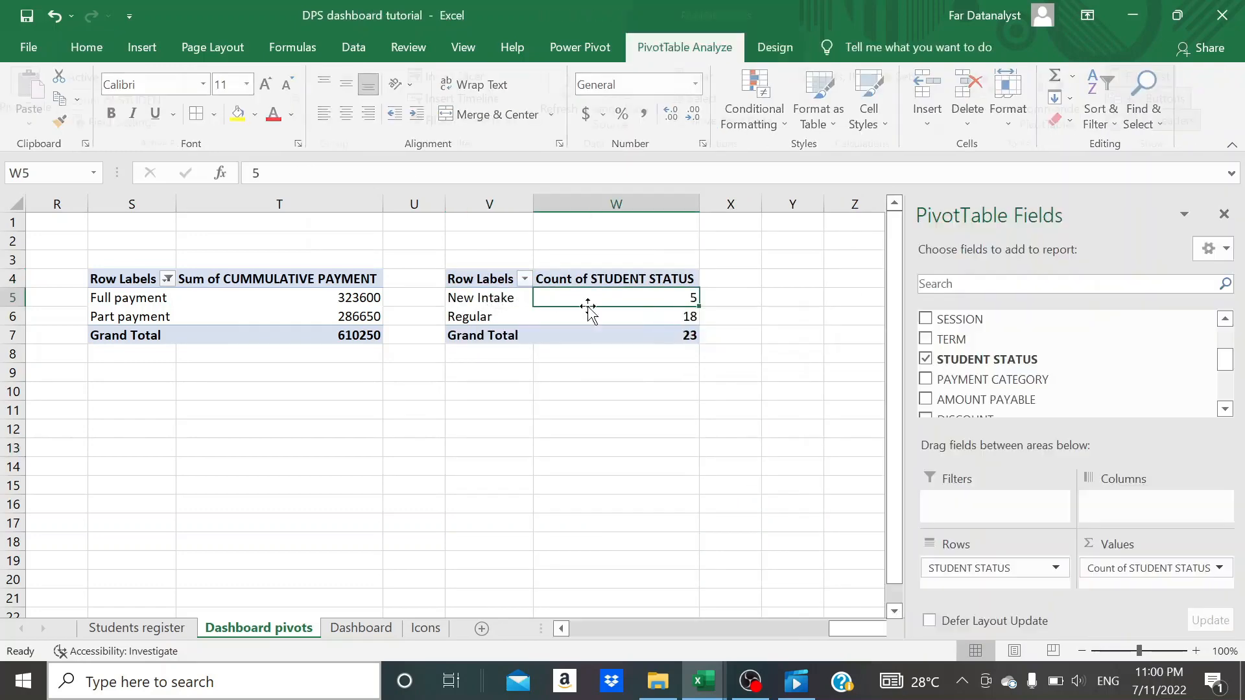
pyautogui.click(491, 300)
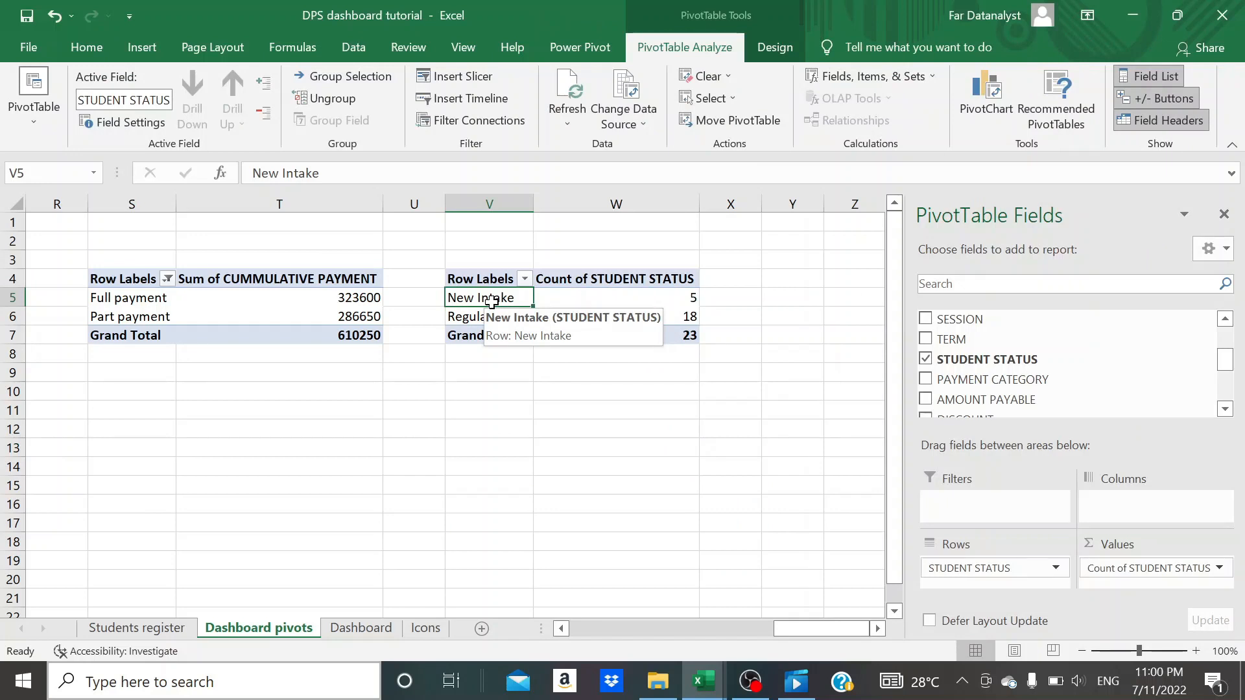
pyautogui.click(672, 302)
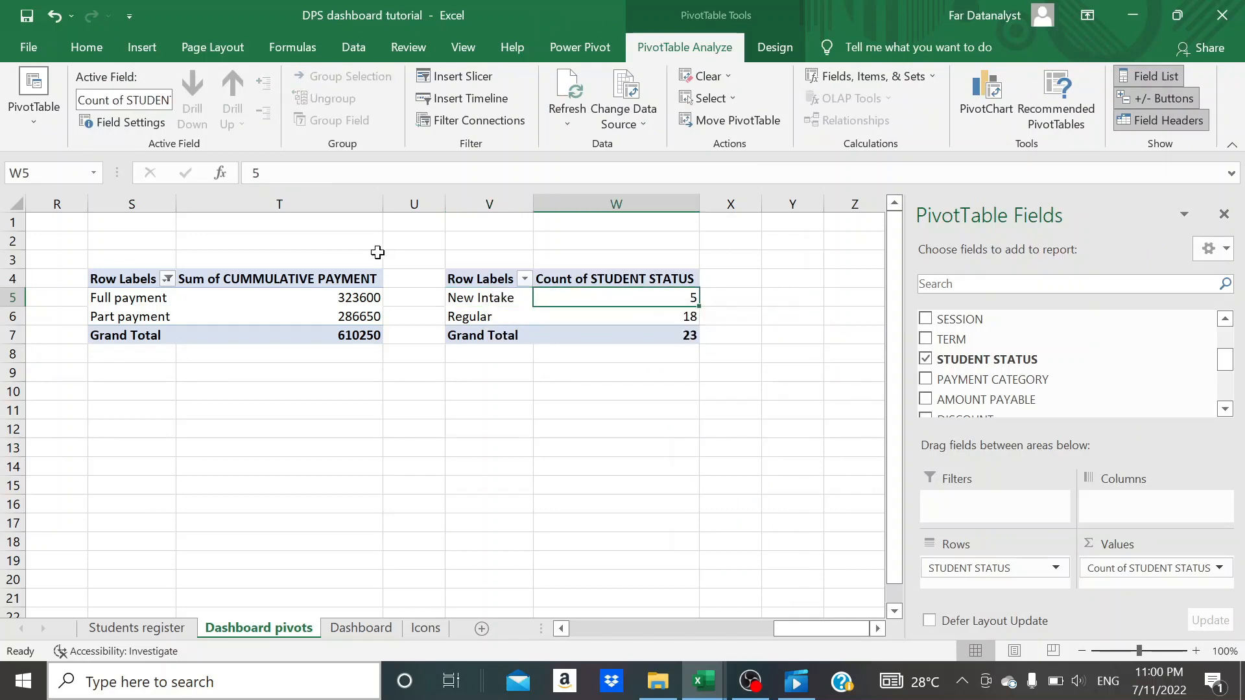
pyautogui.click(499, 317)
pyautogui.click(614, 320)
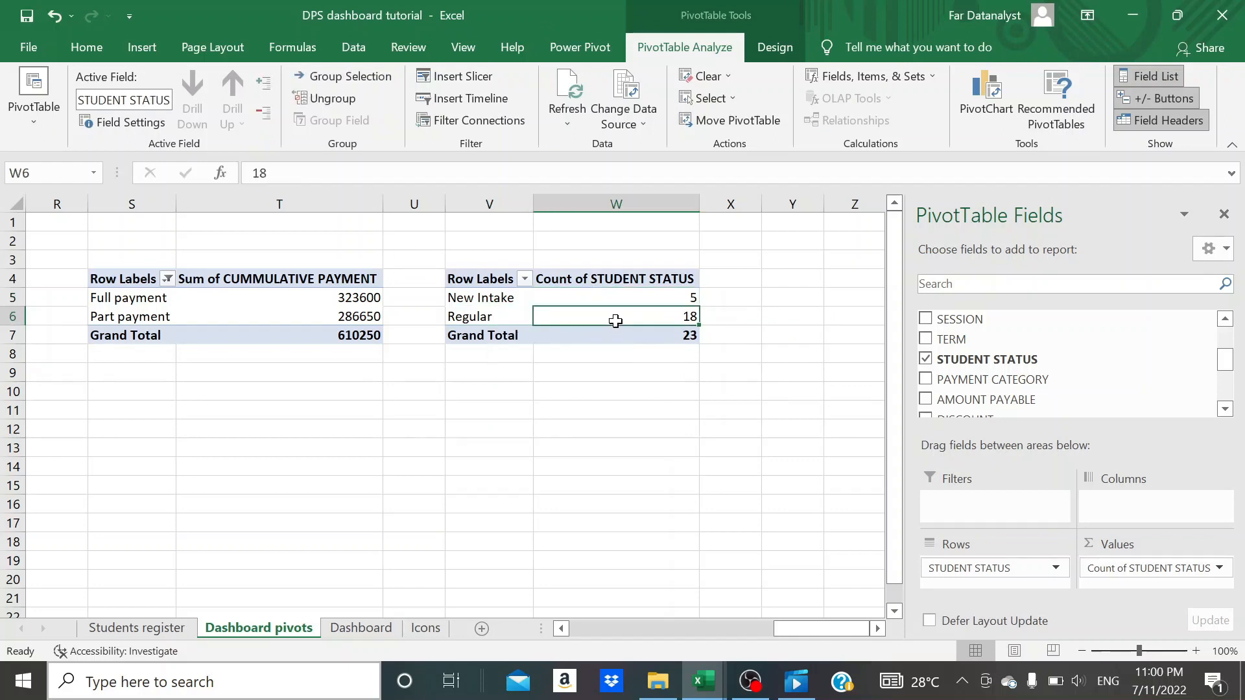
pyautogui.click(499, 318)
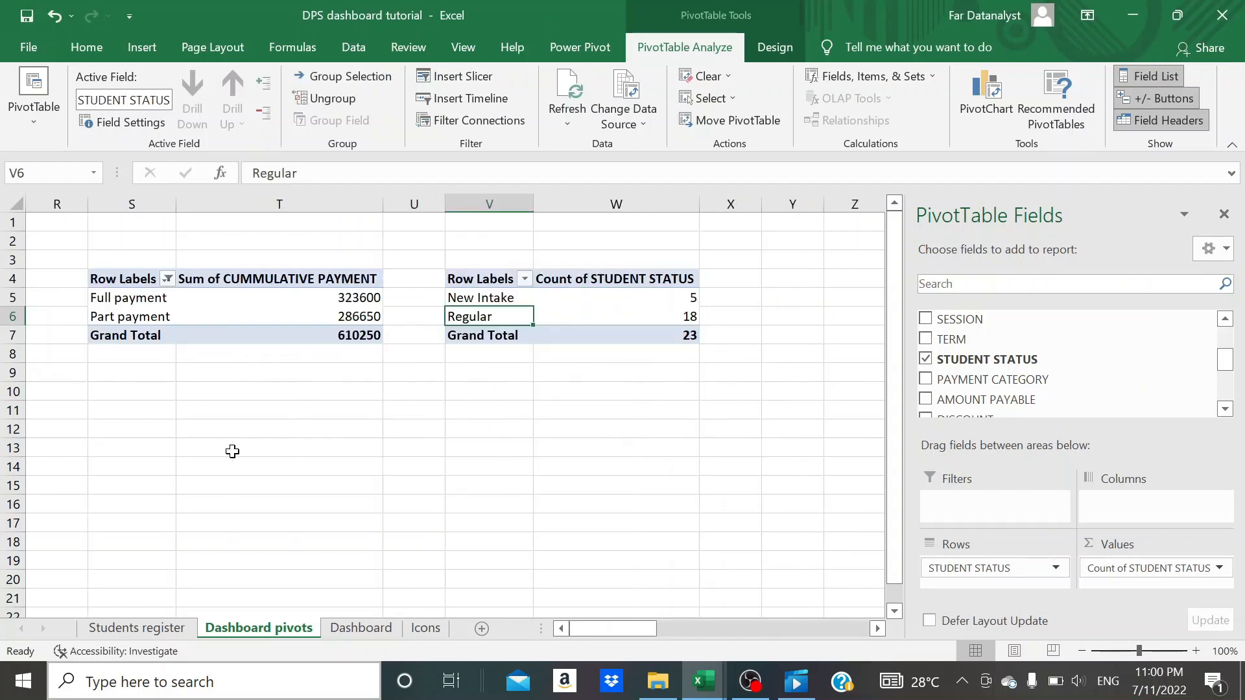
pyautogui.hscroll(-10, 525, 501)
pyautogui.scroll(-1, 525, 500)
pyautogui.hscroll(6, 527, 502)
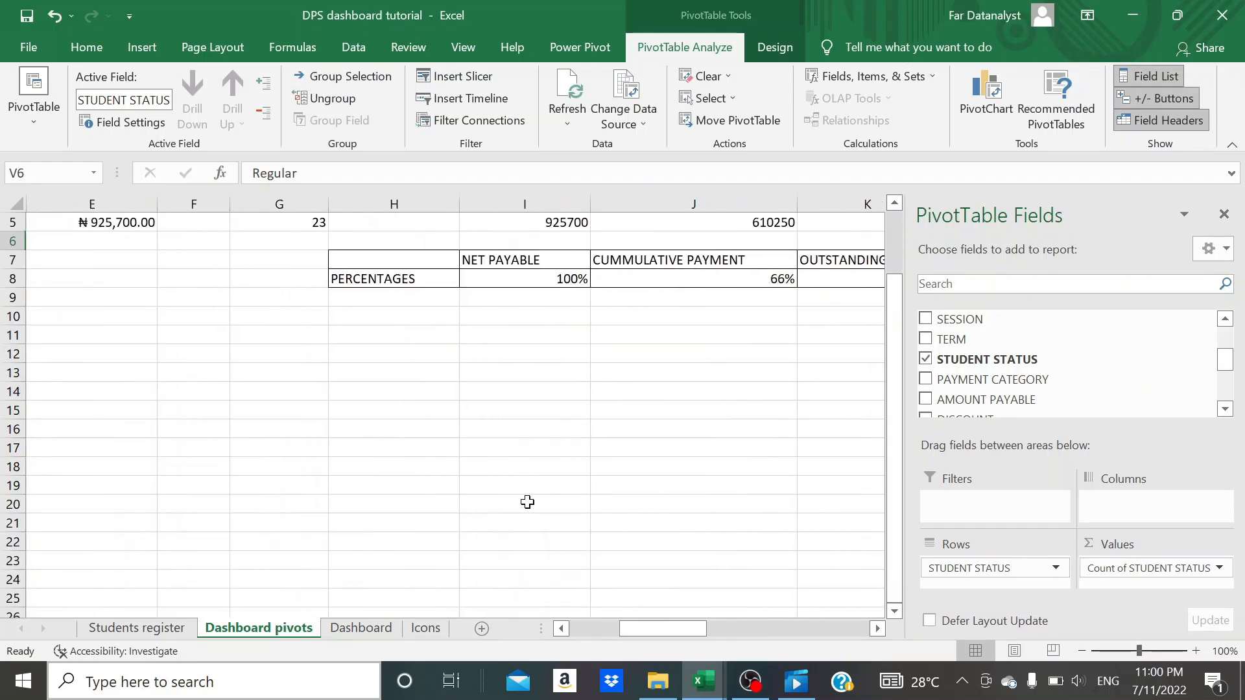
pyautogui.hscroll(20, 527, 502)
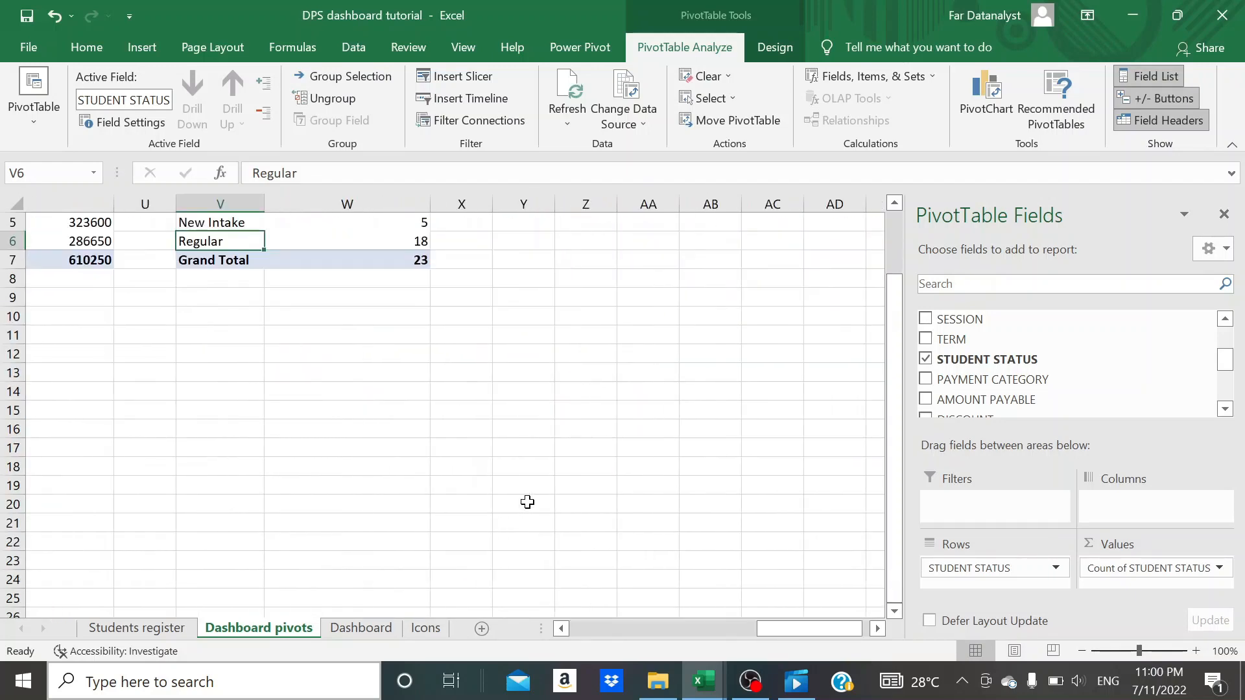
pyautogui.scroll(2, 527, 502)
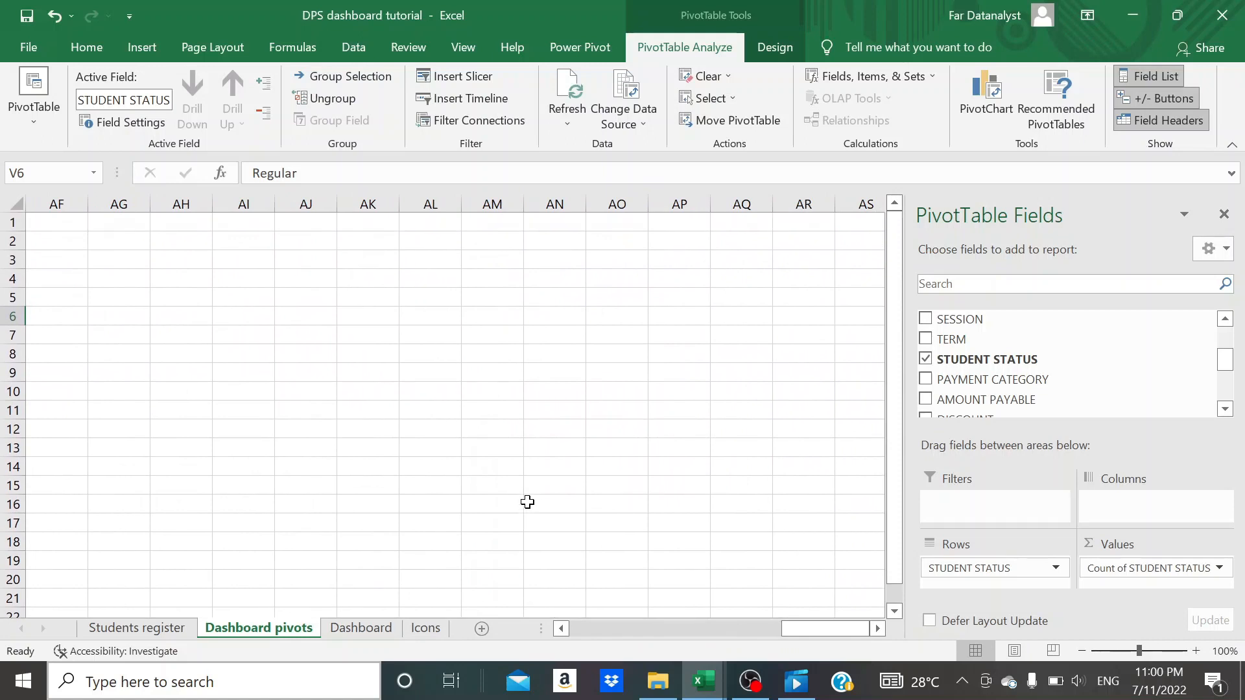
pyautogui.hscroll(-2, 527, 501)
pyautogui.hscroll(-12, 527, 502)
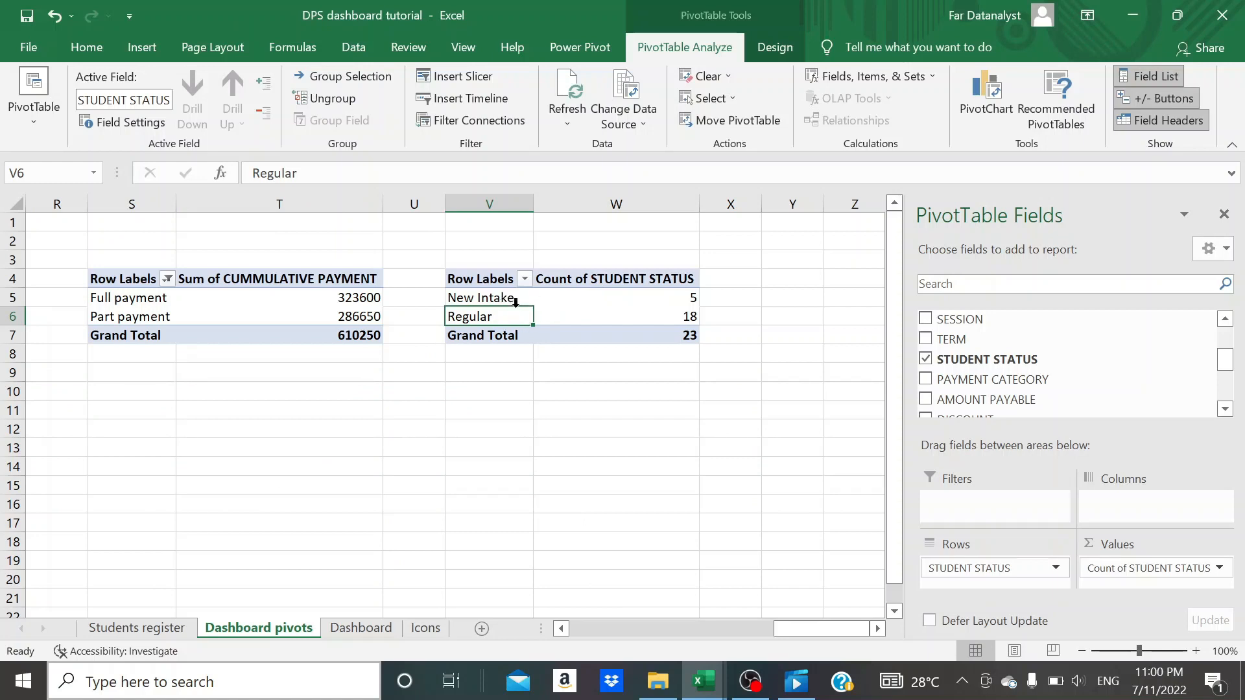
# - Insert a 2-D pie chart based on the student status pivot table
pyautogui.click(87, 51)
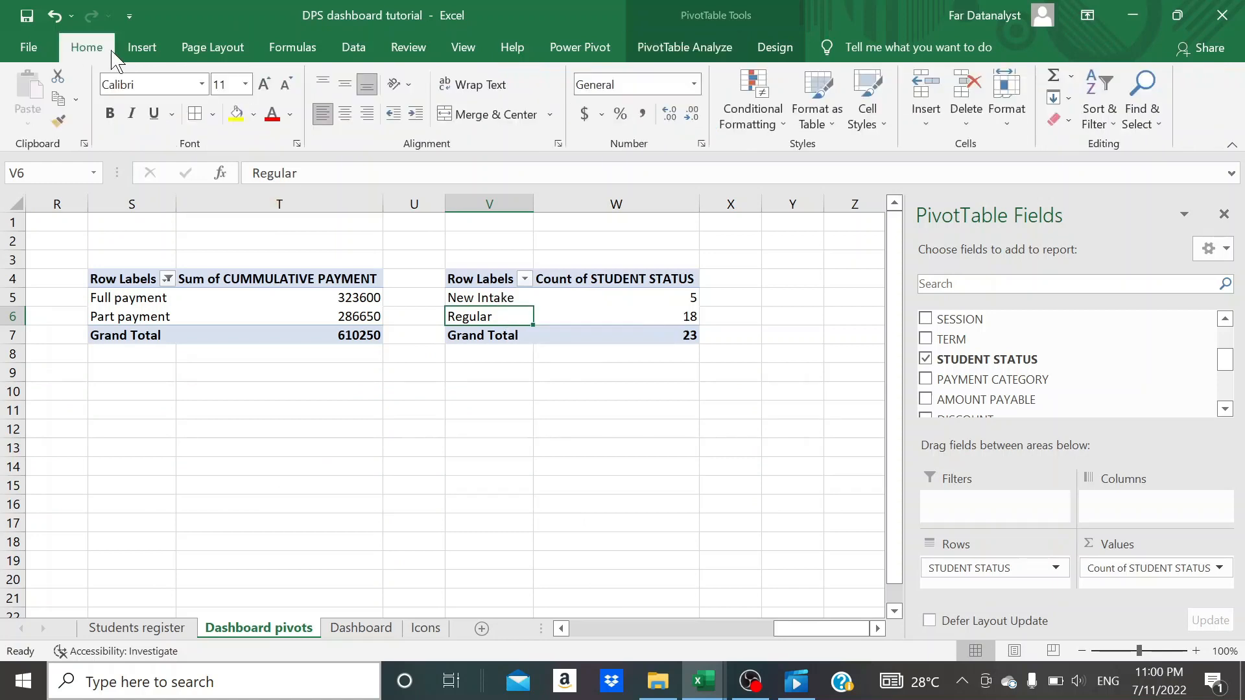
pyautogui.click(140, 50)
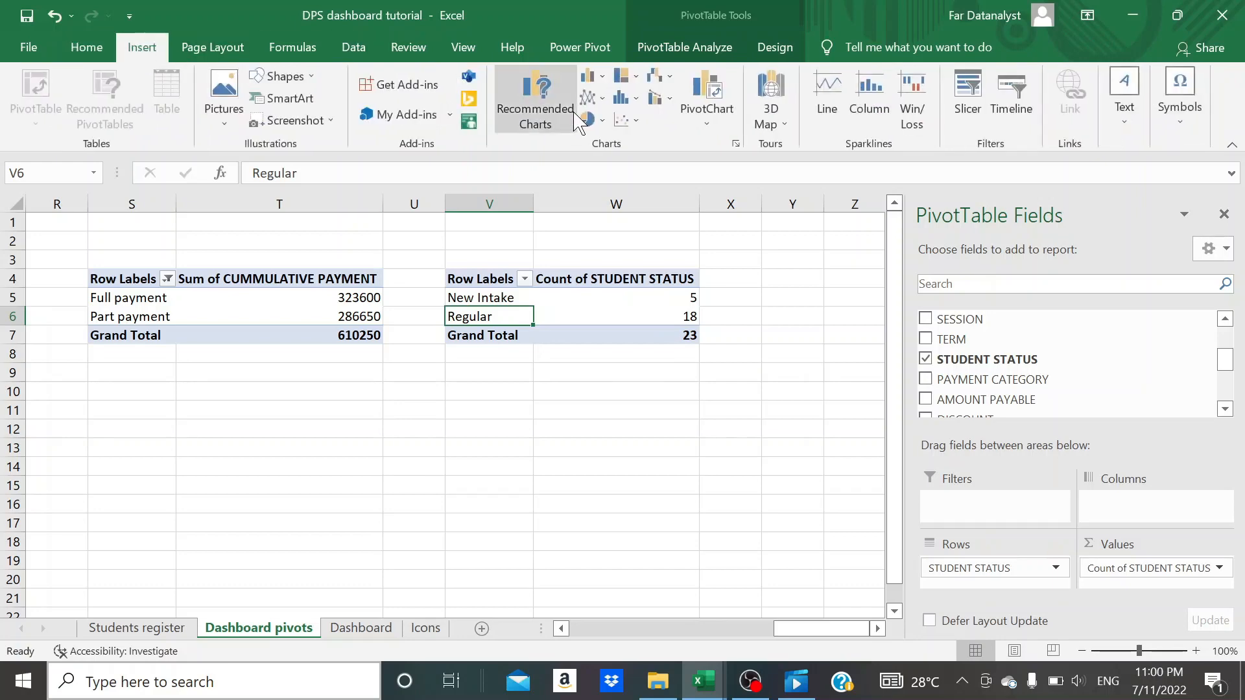
pyautogui.click(591, 119)
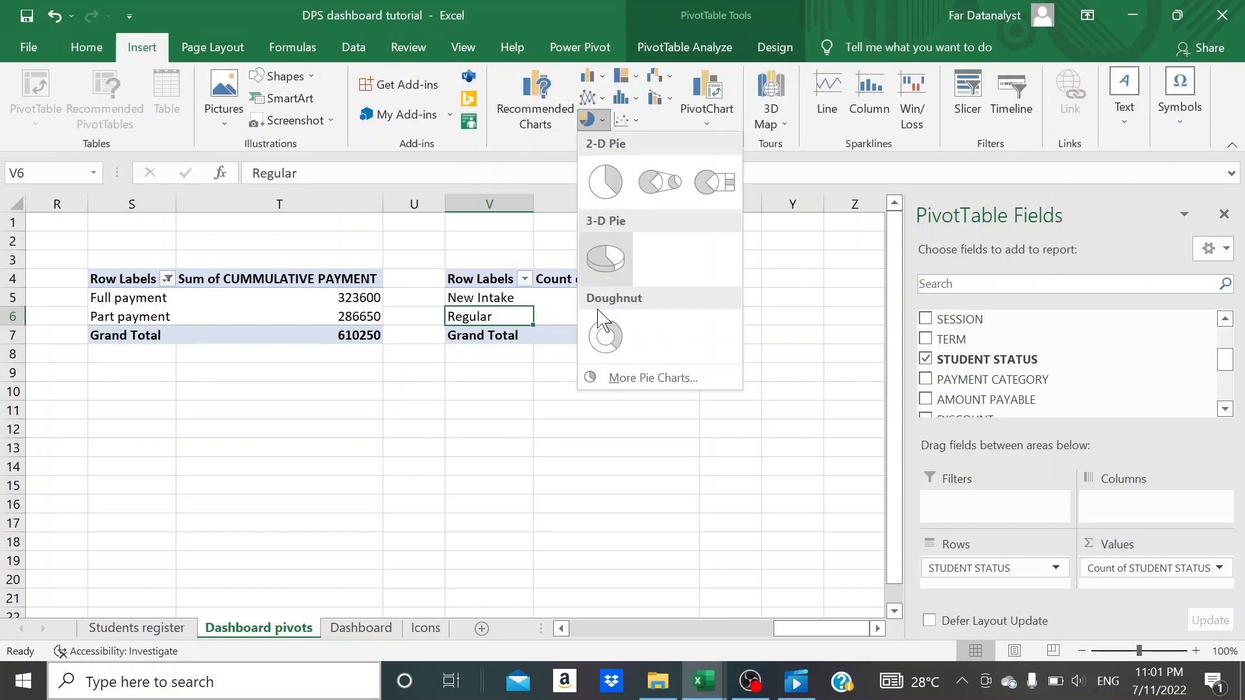
pyautogui.click(604, 181)
# - Delete the pie chart's legend and title and hide all of its field buttons
pyautogui.click(597, 461)
pyautogui.press('Delete')
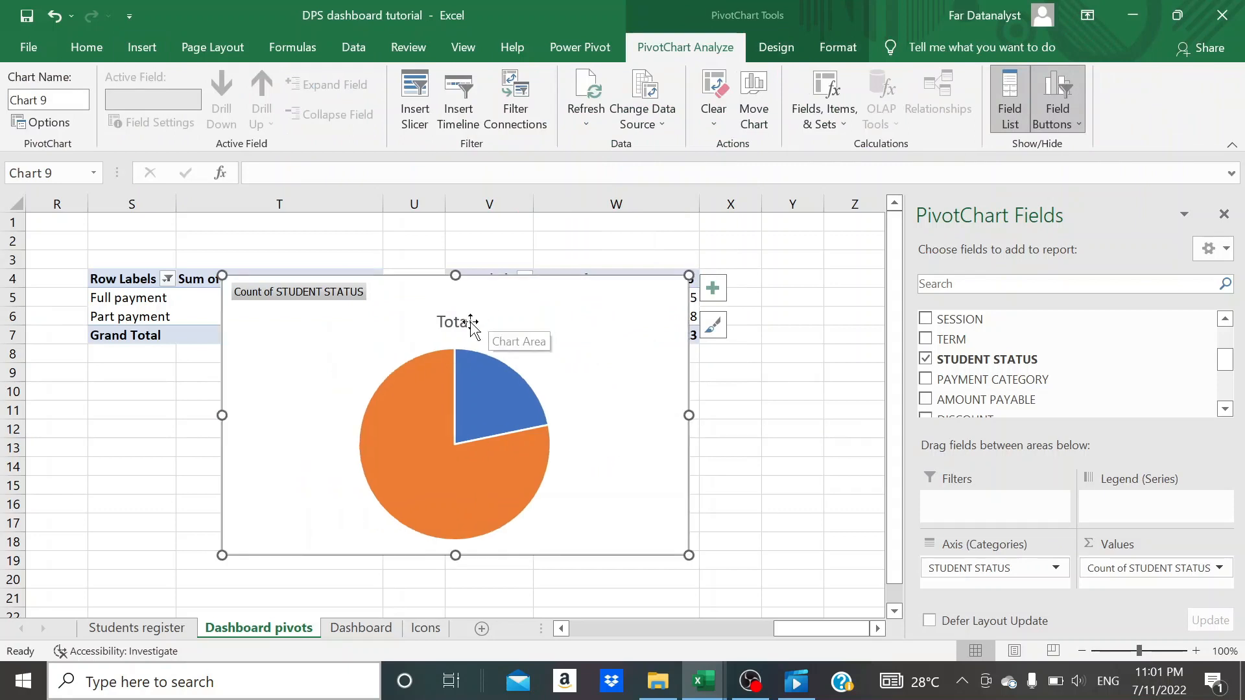
pyautogui.click(468, 322)
pyautogui.press('Delete')
pyautogui.click(1057, 124)
pyautogui.click(1015, 146)
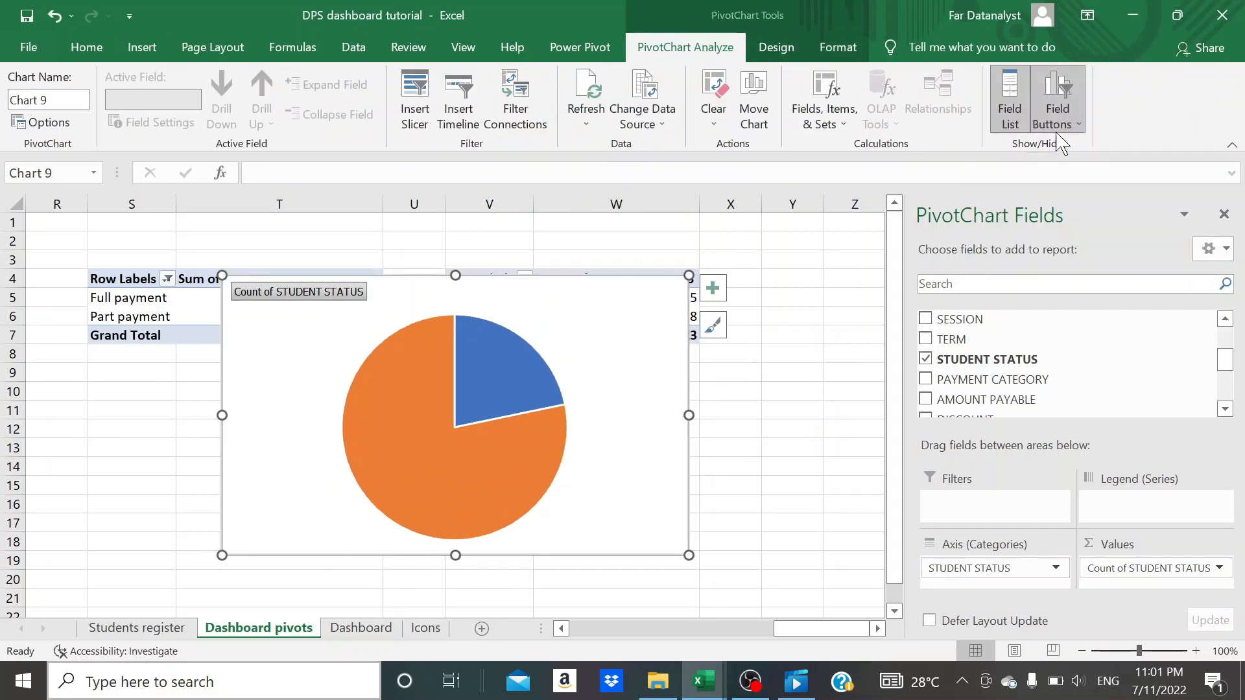
pyautogui.click(1056, 131)
pyautogui.click(986, 219)
pyautogui.click(713, 426)
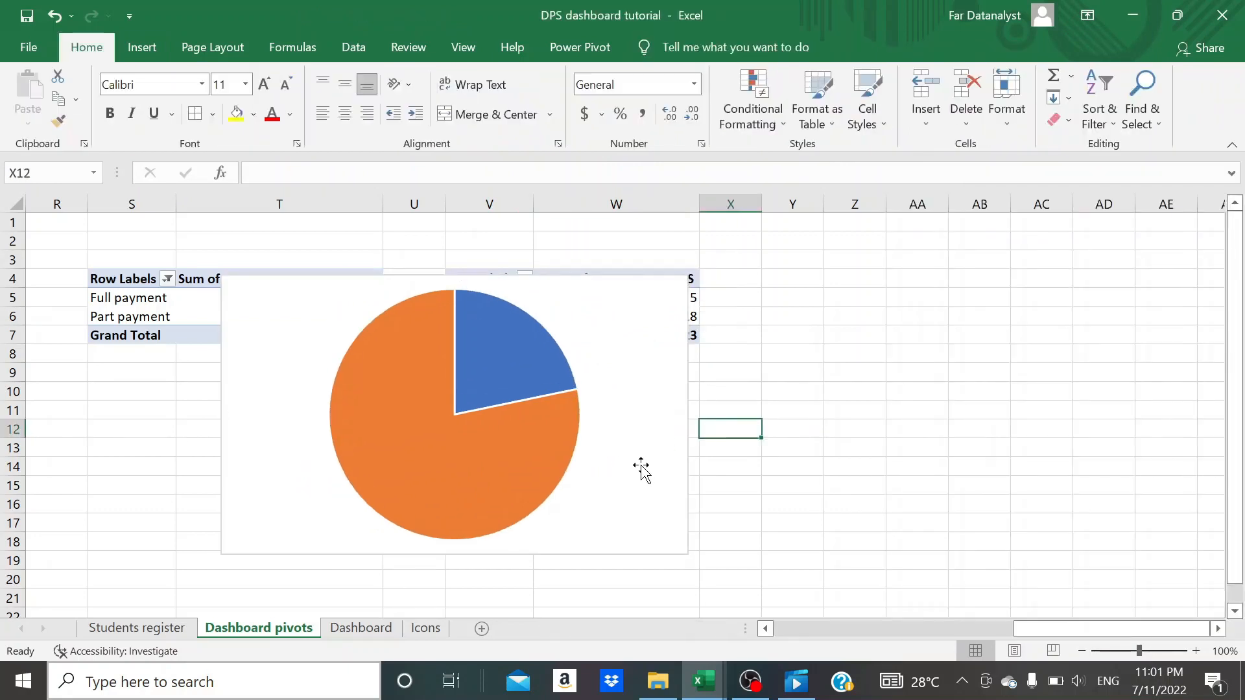
# - Move the pie chart from Dashboard pivots to the Dashboard sheet, beside the payment status column chart, and close the field list
pyautogui.moveTo(641, 468); pyautogui.dragTo(641, 498)
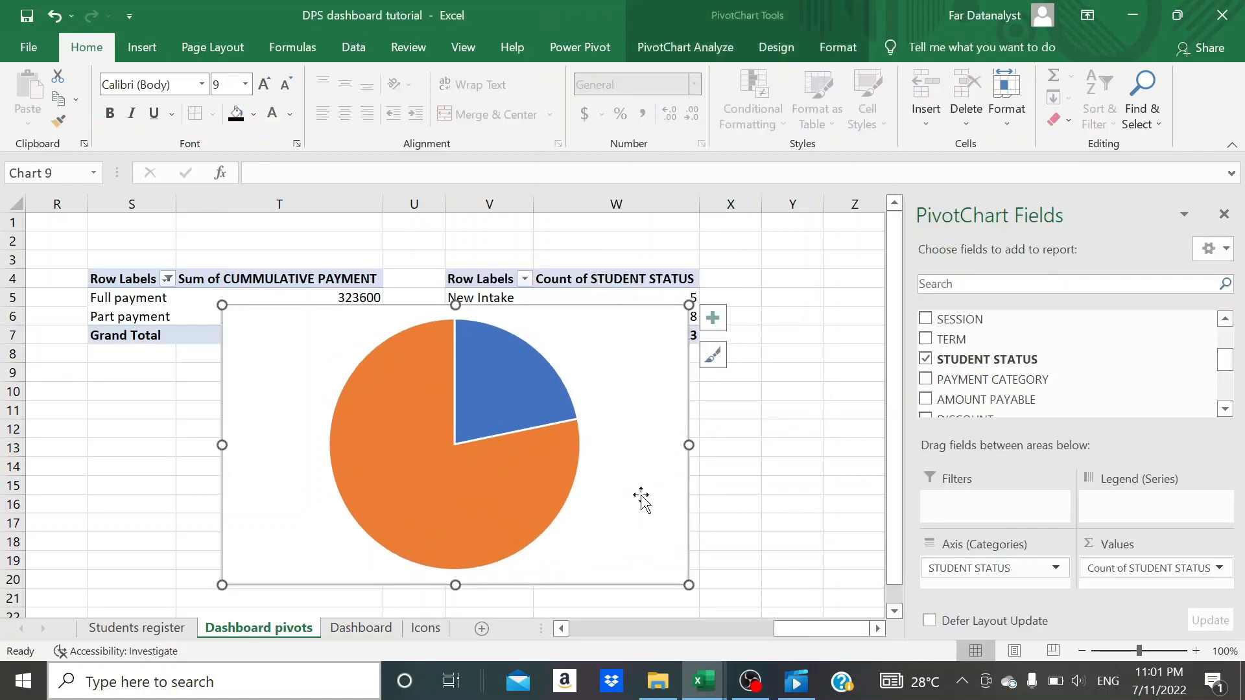
pyautogui.hotkey('ctrl', 'x')
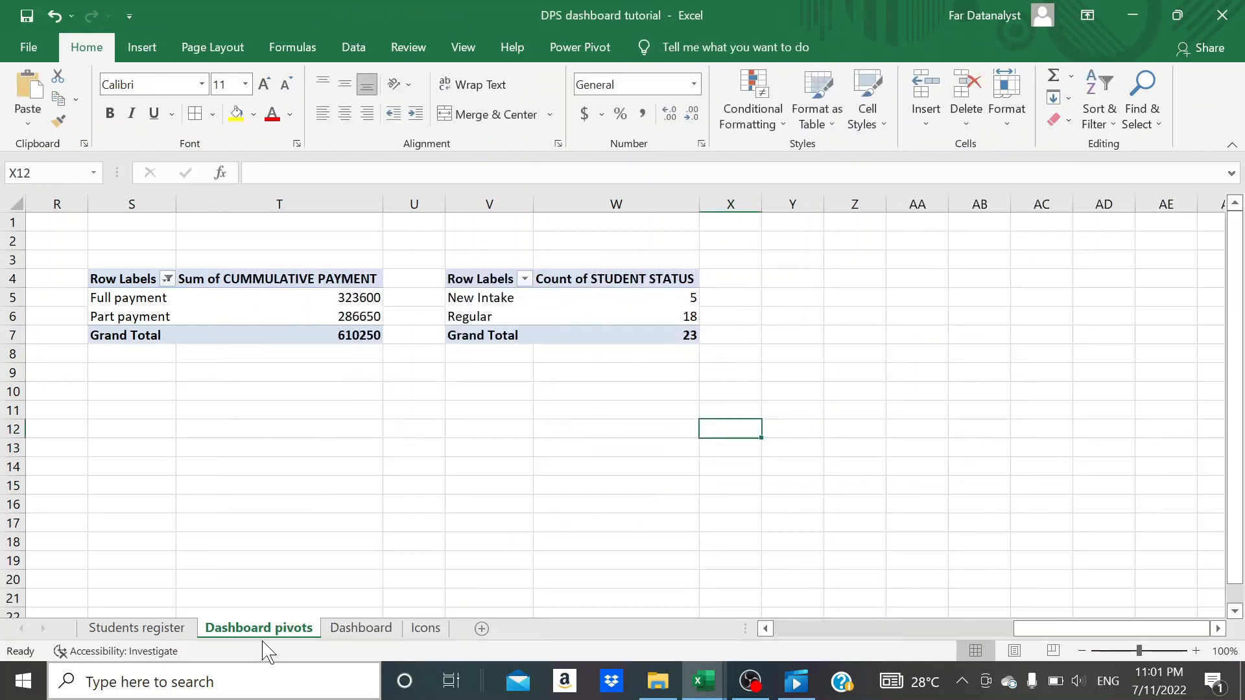
pyautogui.click(349, 627)
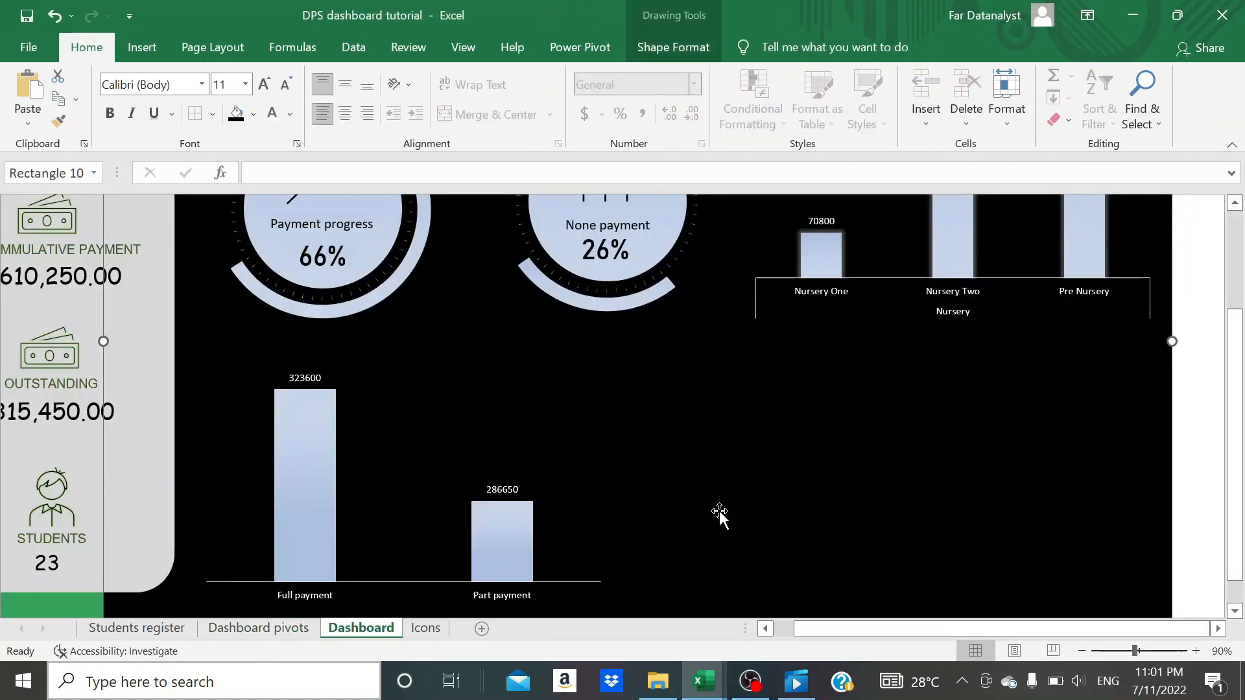
pyautogui.hotkey('ctrl', 'v')
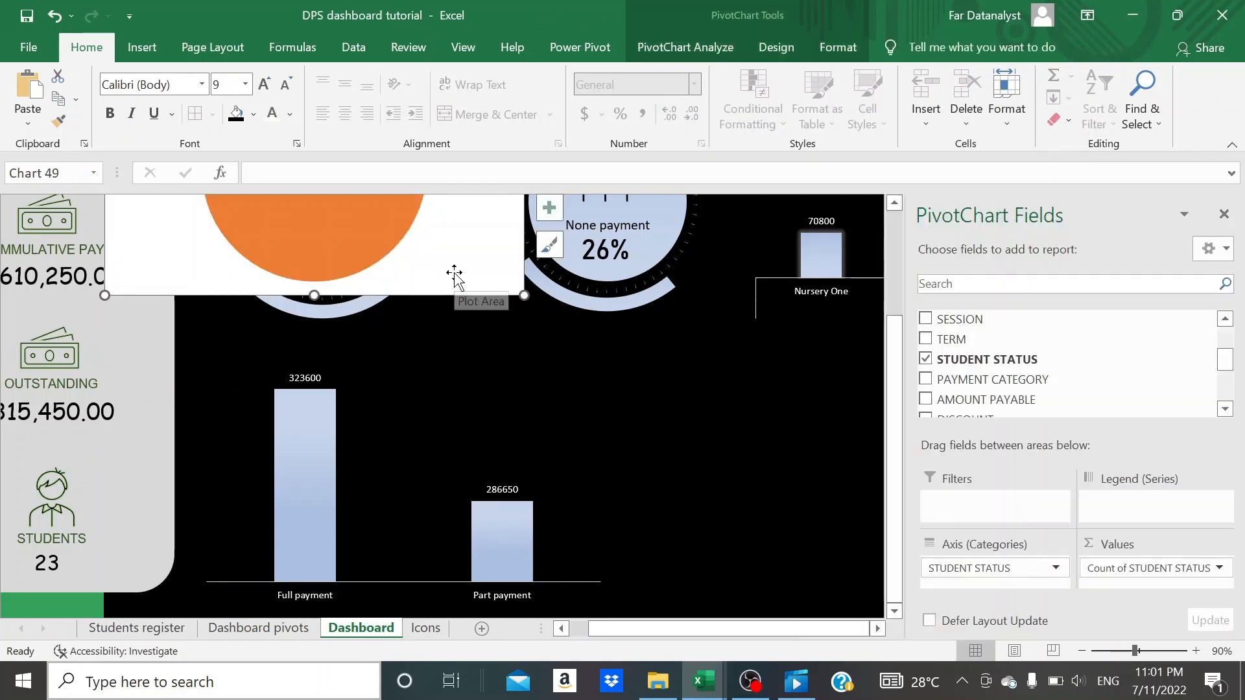
pyautogui.moveTo(453, 275); pyautogui.dragTo(805, 598)
pyautogui.click(1223, 214)
pyautogui.moveTo(844, 550); pyautogui.dragTo(1015, 544)
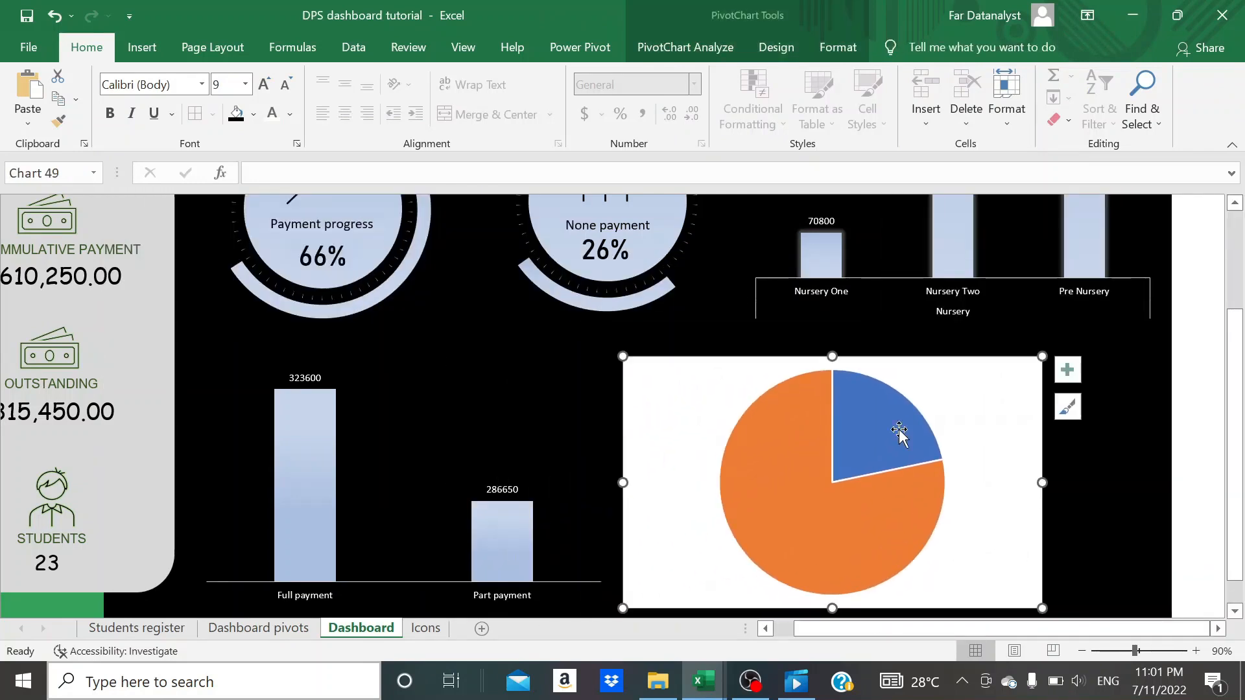
# - Shrink the pie chart to about 3.67" wide and reposition it just beside the payment status column chart
pyautogui.moveTo(622, 484); pyautogui.dragTo(733, 483)
pyautogui.moveTo(887, 356); pyautogui.dragTo(888, 421)
pyautogui.moveTo(1006, 536); pyautogui.dragTo(902, 514)
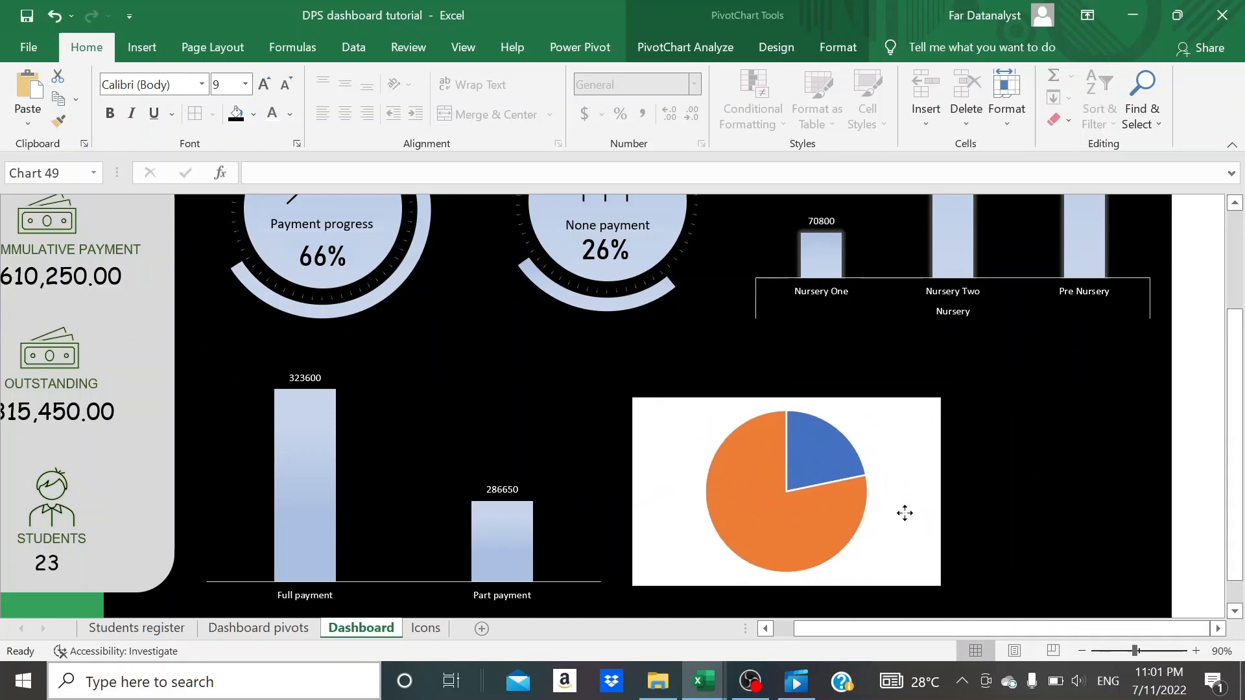
# - Set the pie chart's height to 2.88" and move it up so it lines up with the payment status chart
pyautogui.click(859, 53)
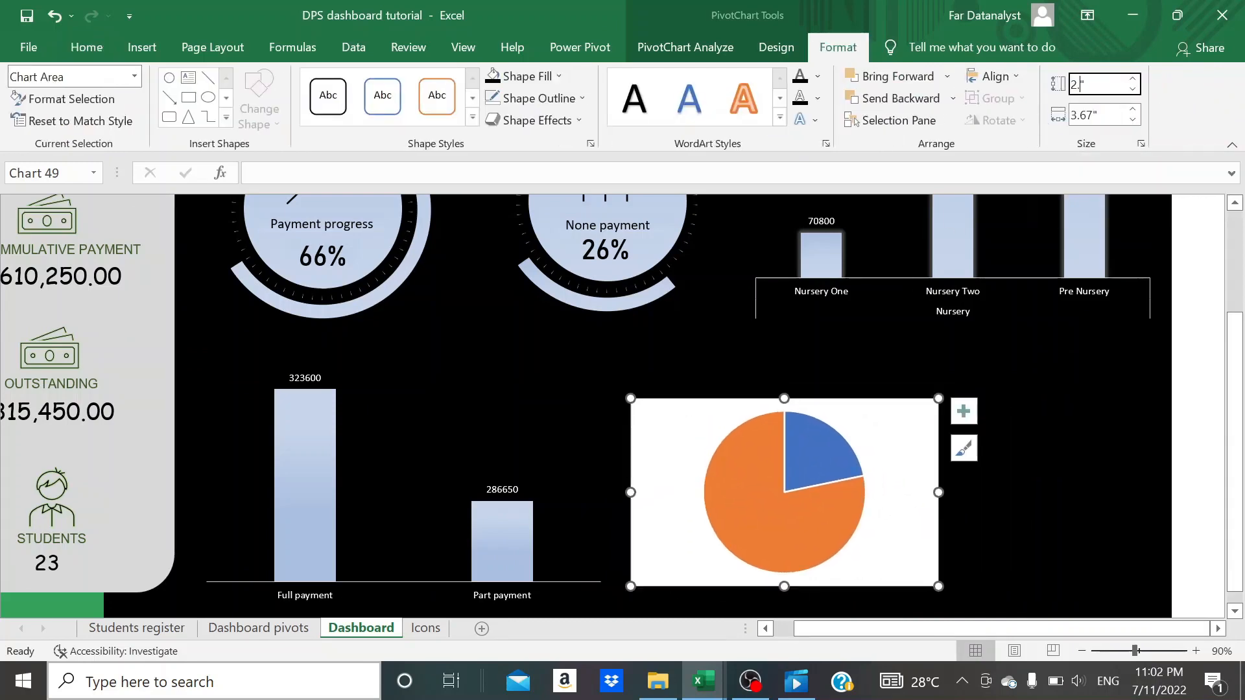
pyautogui.press('Tab')
pyautogui.click(1054, 330)
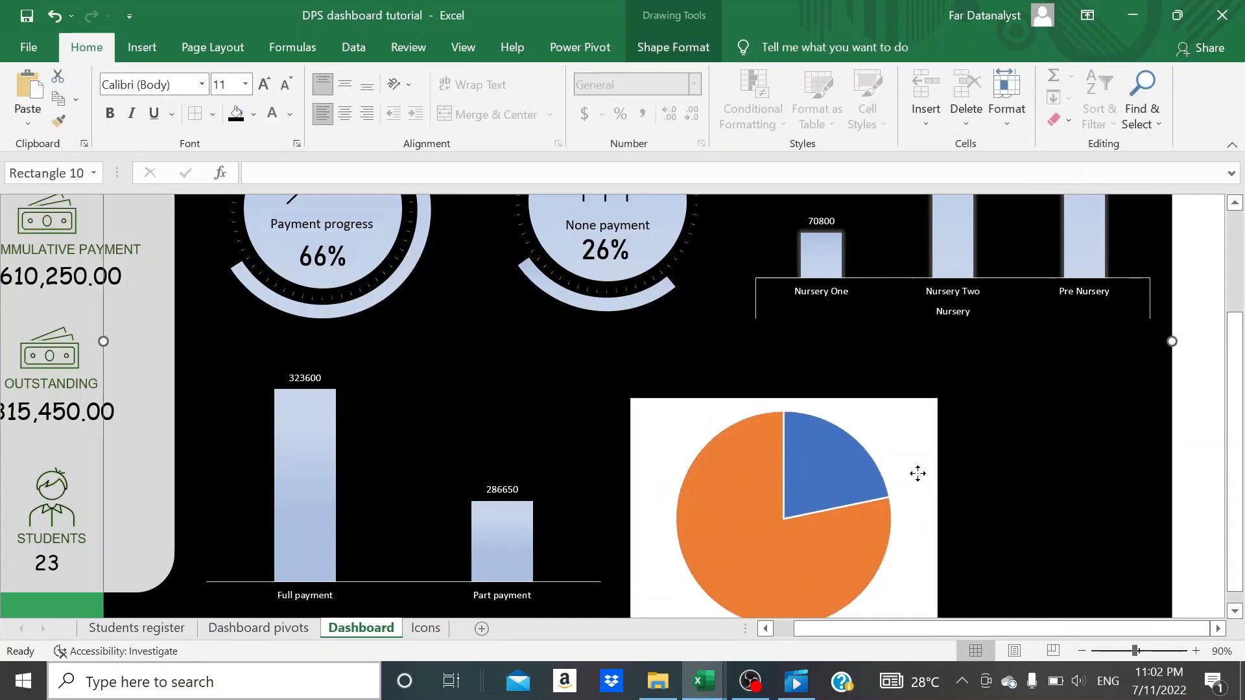
pyautogui.click(915, 473)
pyautogui.moveTo(907, 438); pyautogui.dragTo(918, 402)
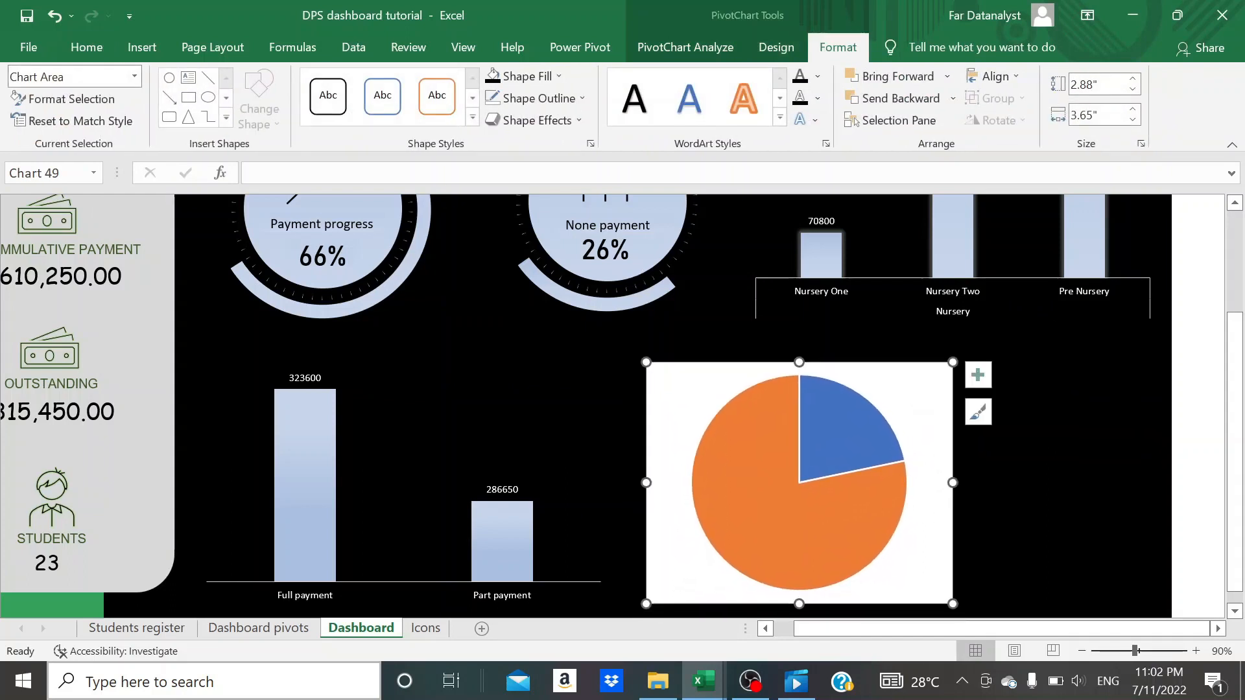
# - Fill the pie chart's background with black and remove the chart area's outline
pyautogui.click(90, 46)
pyautogui.click(235, 121)
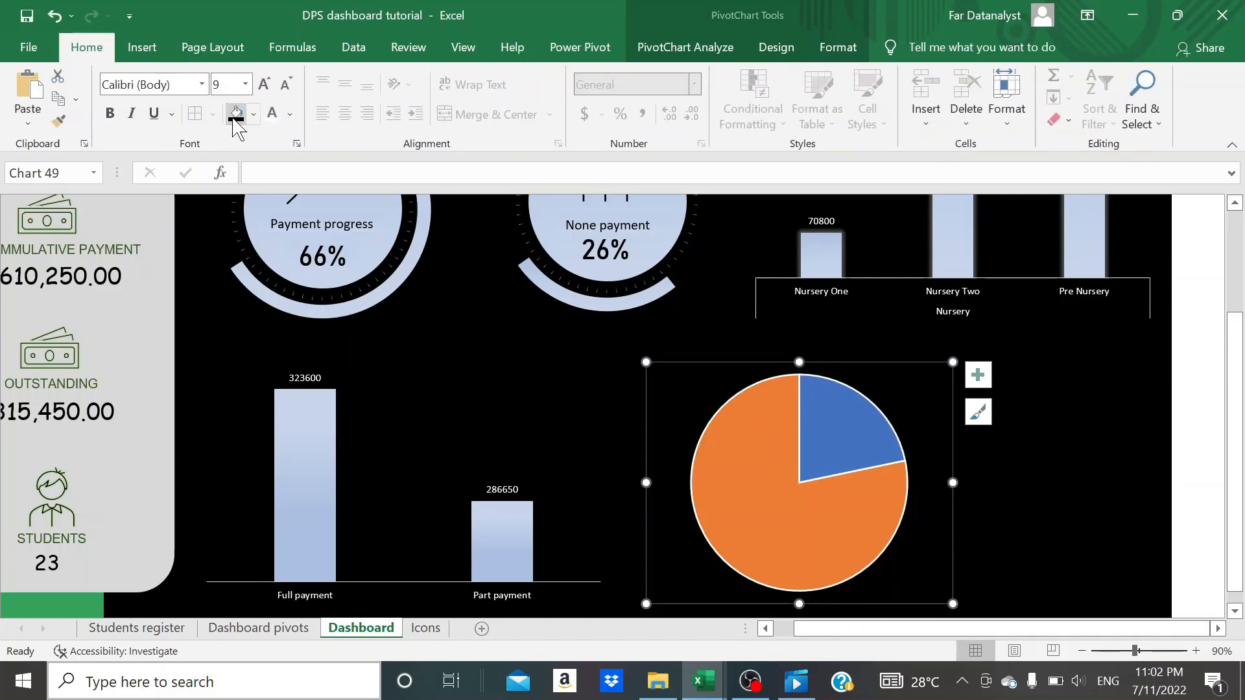
pyautogui.click(836, 47)
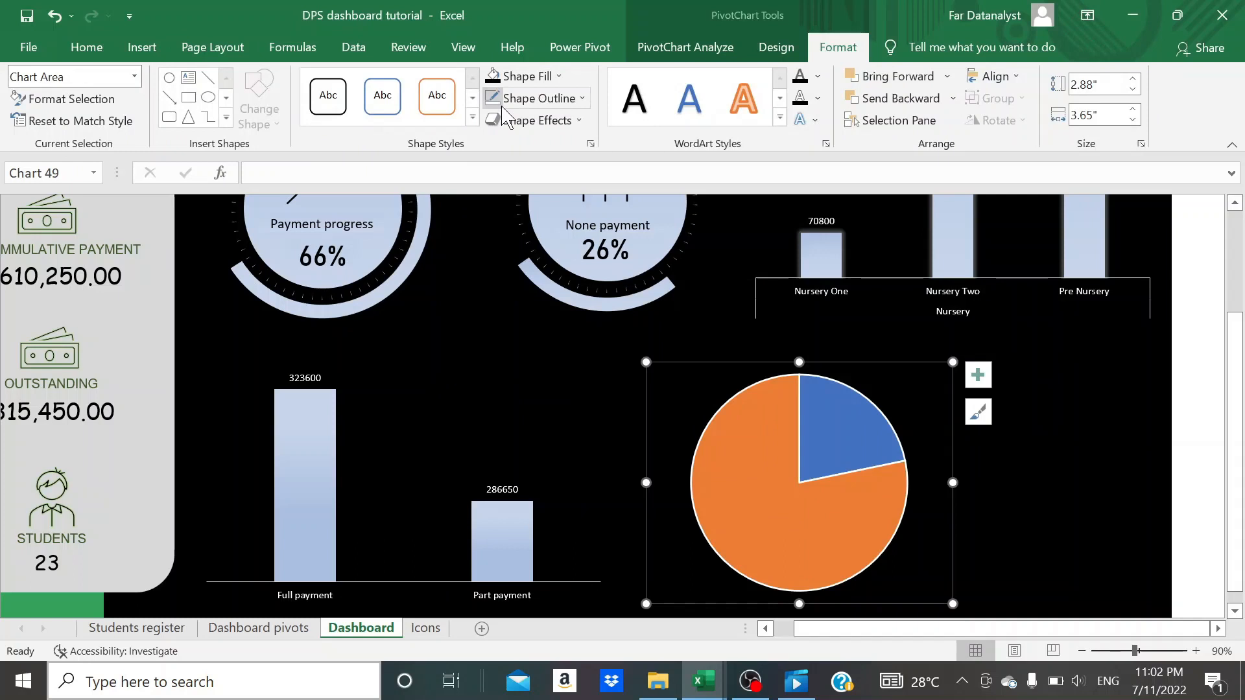
pyautogui.click(1036, 562)
# - Remove the border line from the slices of the student status pie chart
pyautogui.click(829, 526)
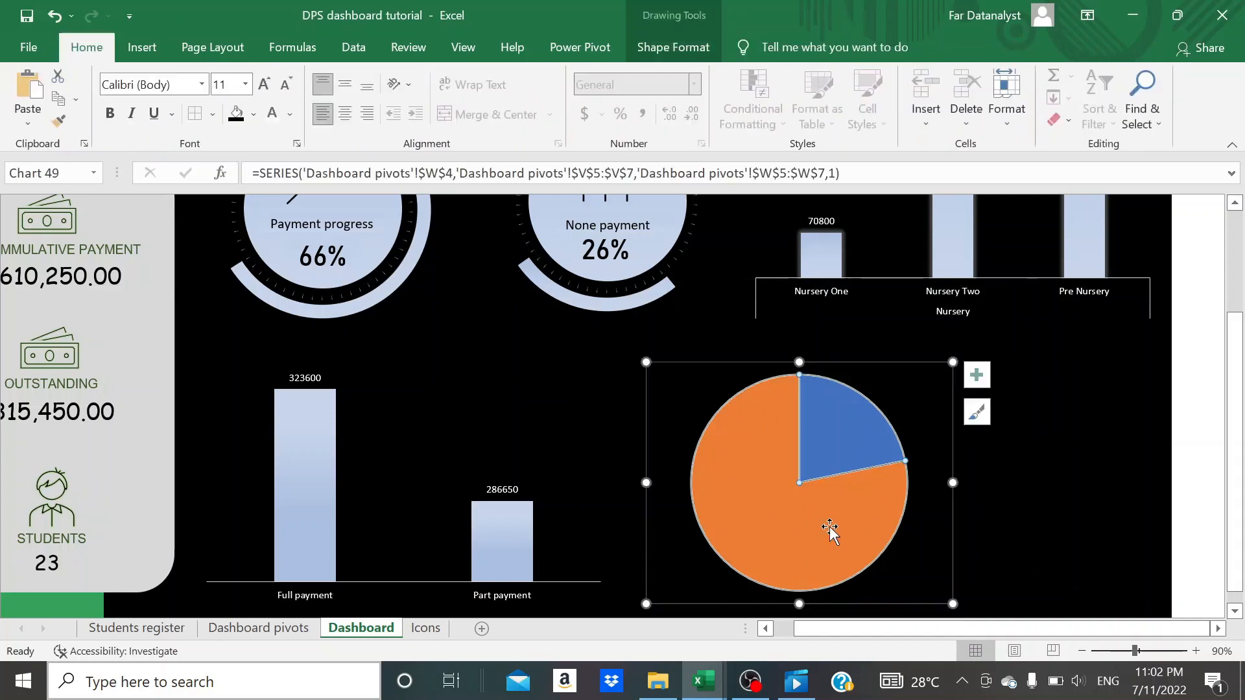
pyautogui.rightClick(838, 452)
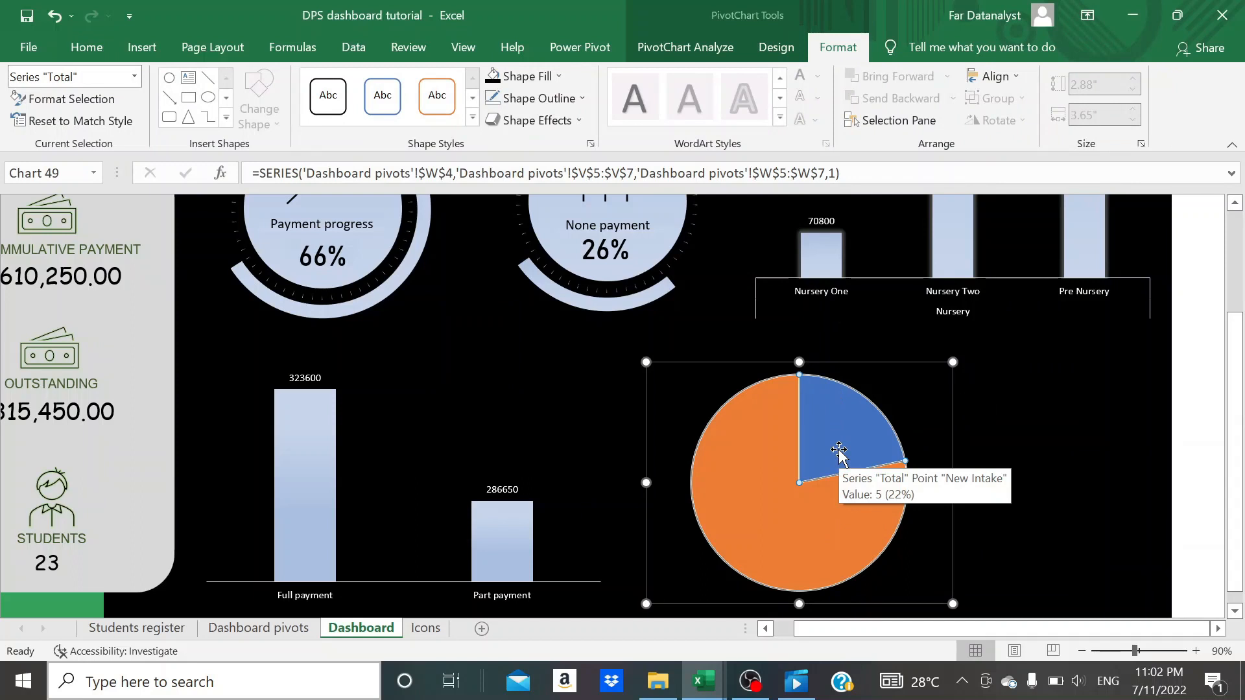
pyautogui.doubleClick(838, 451)
pyautogui.click(993, 279)
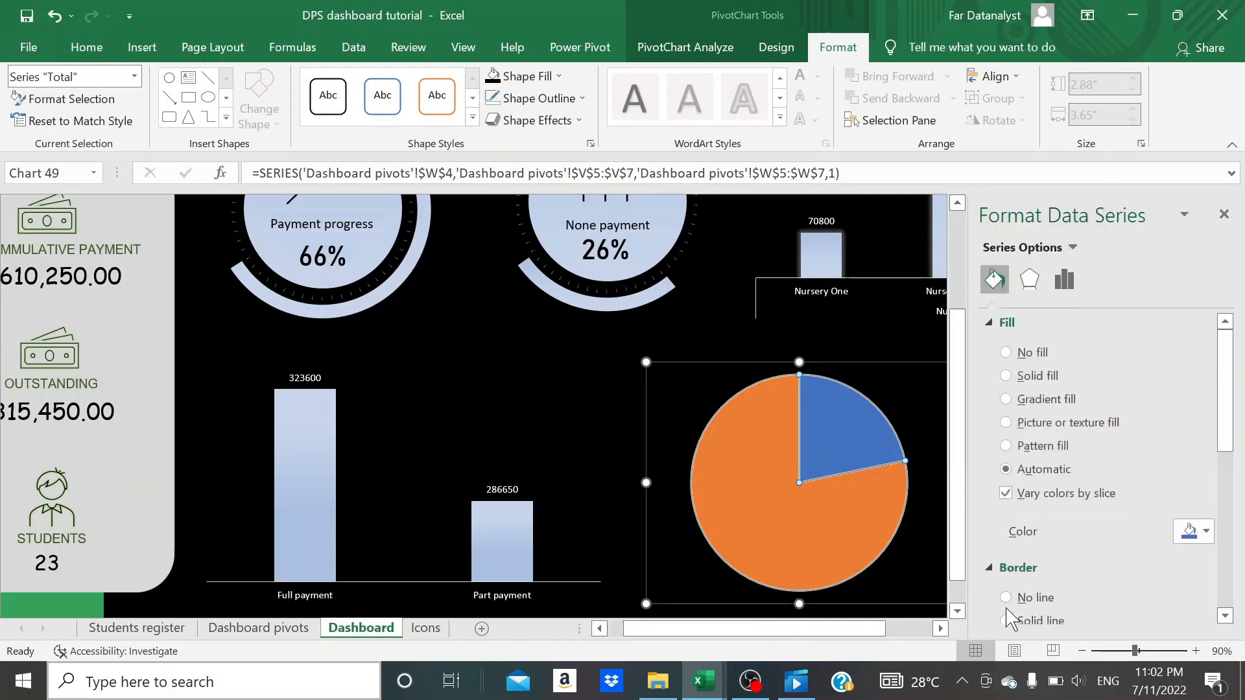
pyautogui.click(1006, 598)
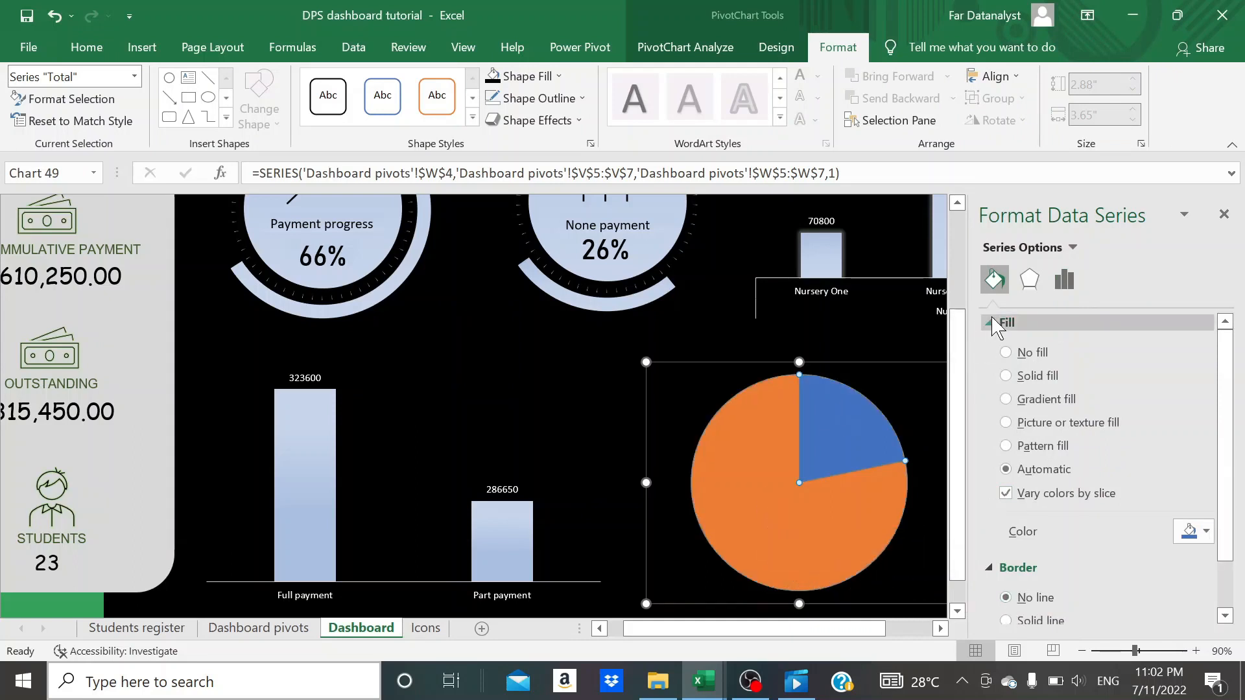
# - Set the pie explosion of the student status chart to 5% and close the series formatting
pyautogui.click(1064, 280)
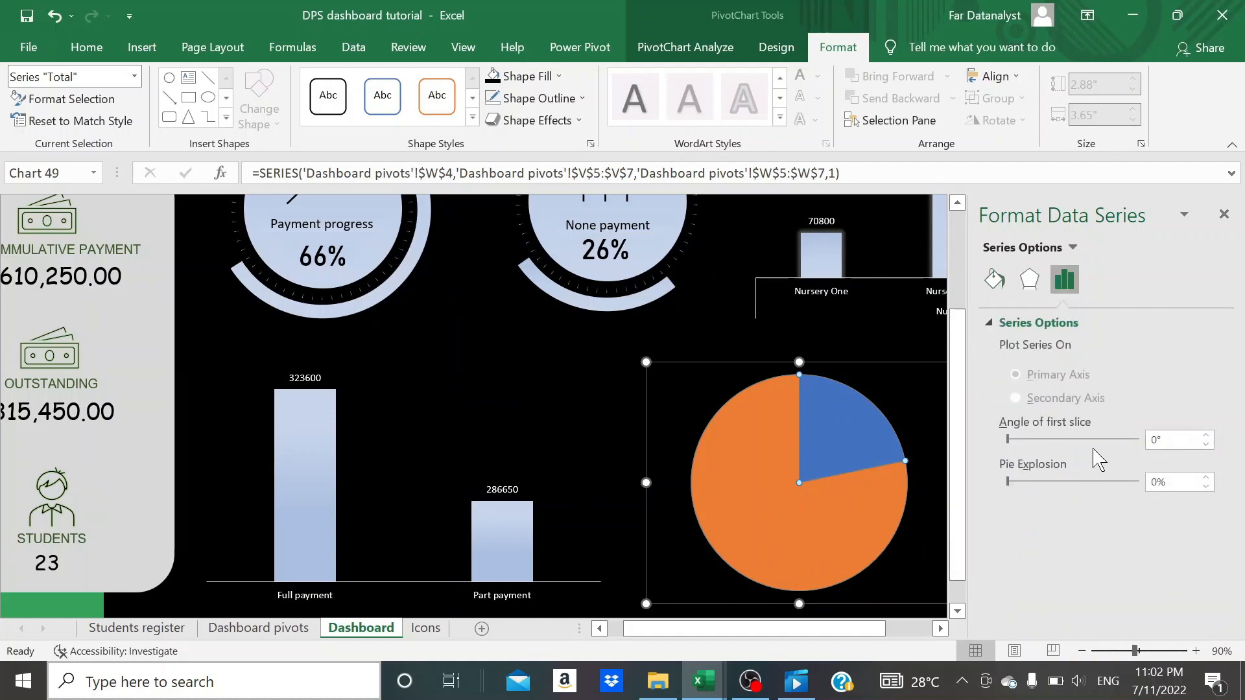
pyautogui.click(1016, 483)
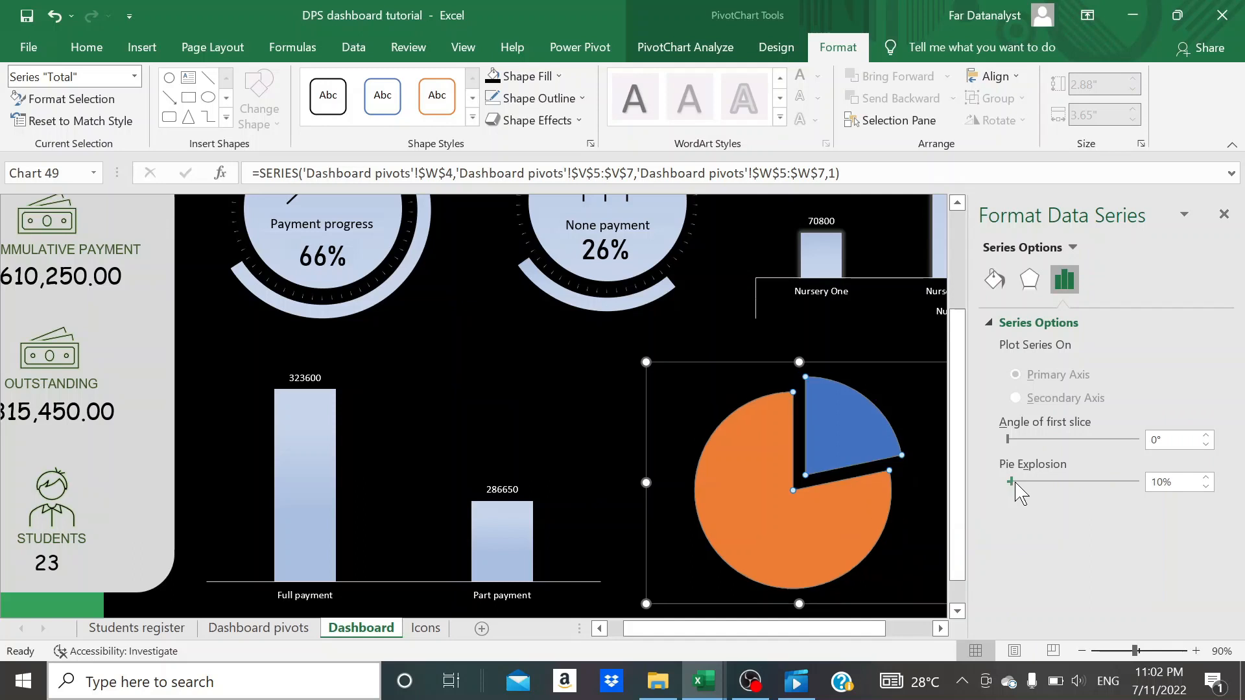
pyautogui.click(1161, 483)
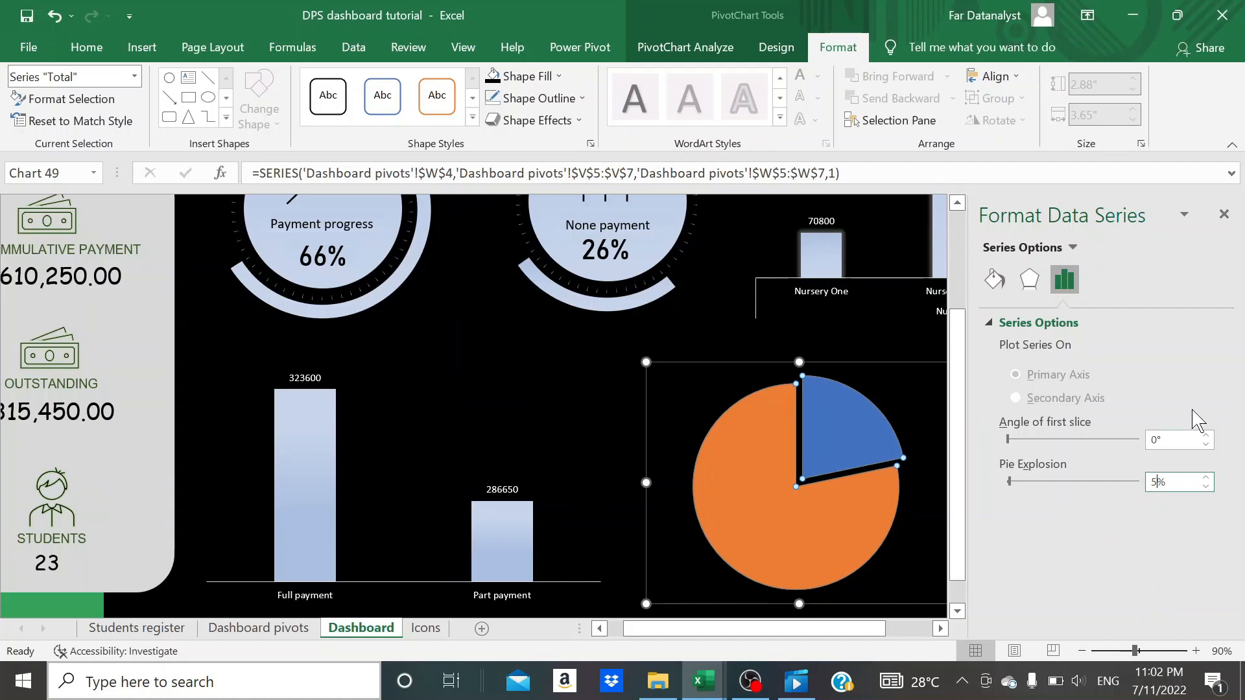
pyautogui.click(1224, 215)
pyautogui.click(1022, 473)
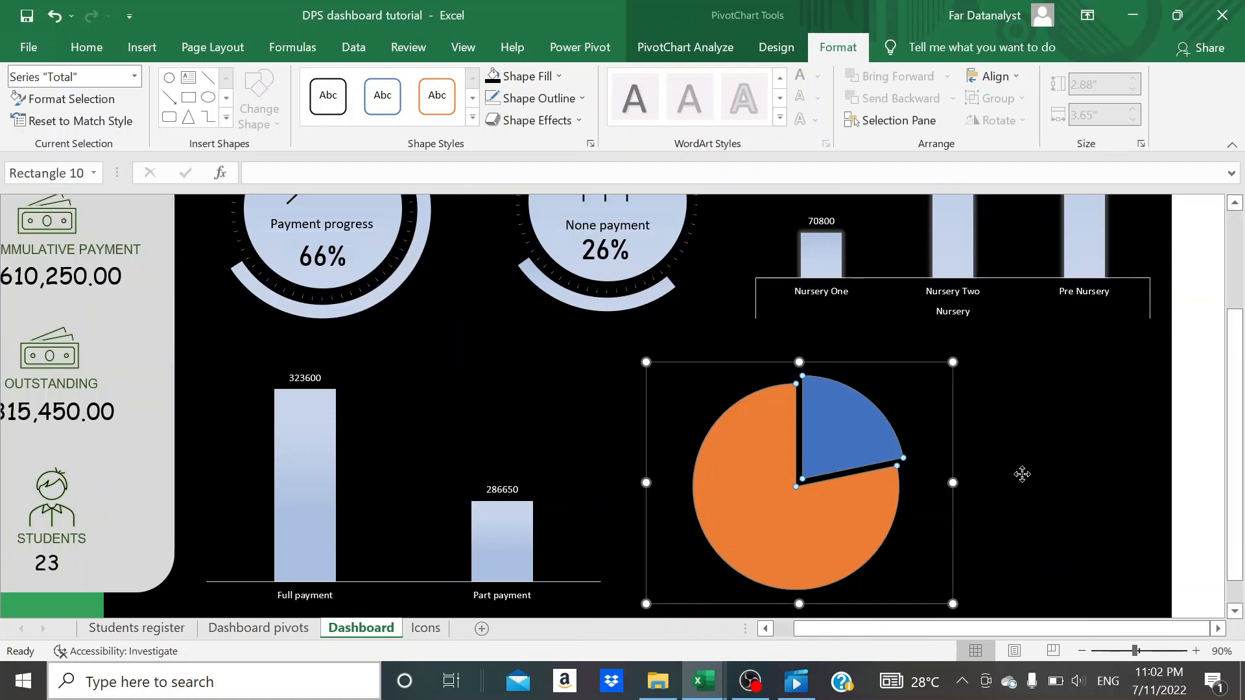
pyautogui.click(841, 526)
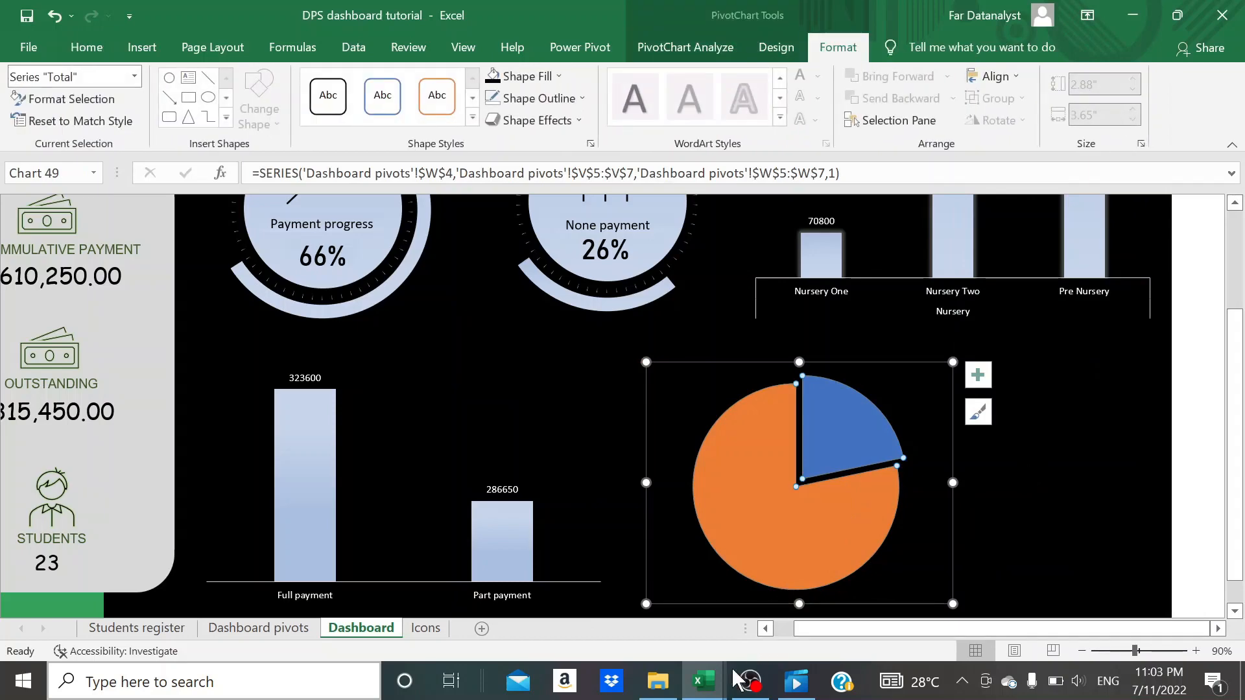
# - Fill the Regular slice of the student status pie chart with a solid medium grey
pyautogui.doubleClick(794, 519)
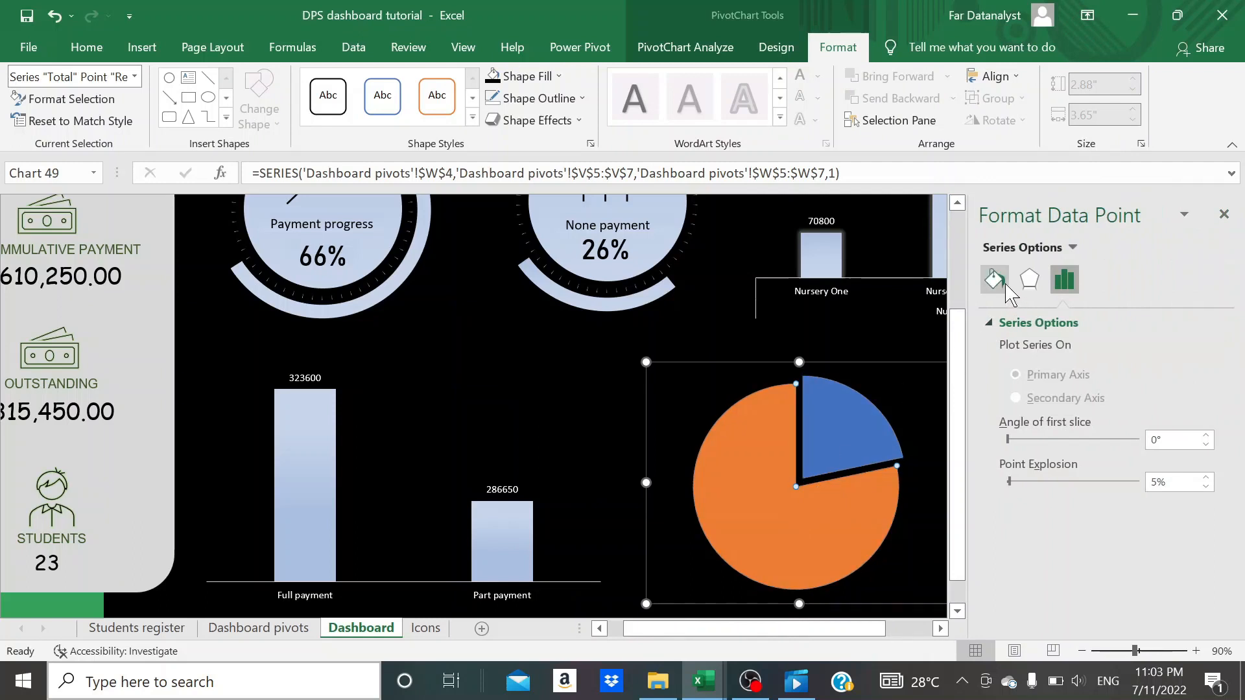
pyautogui.click(994, 278)
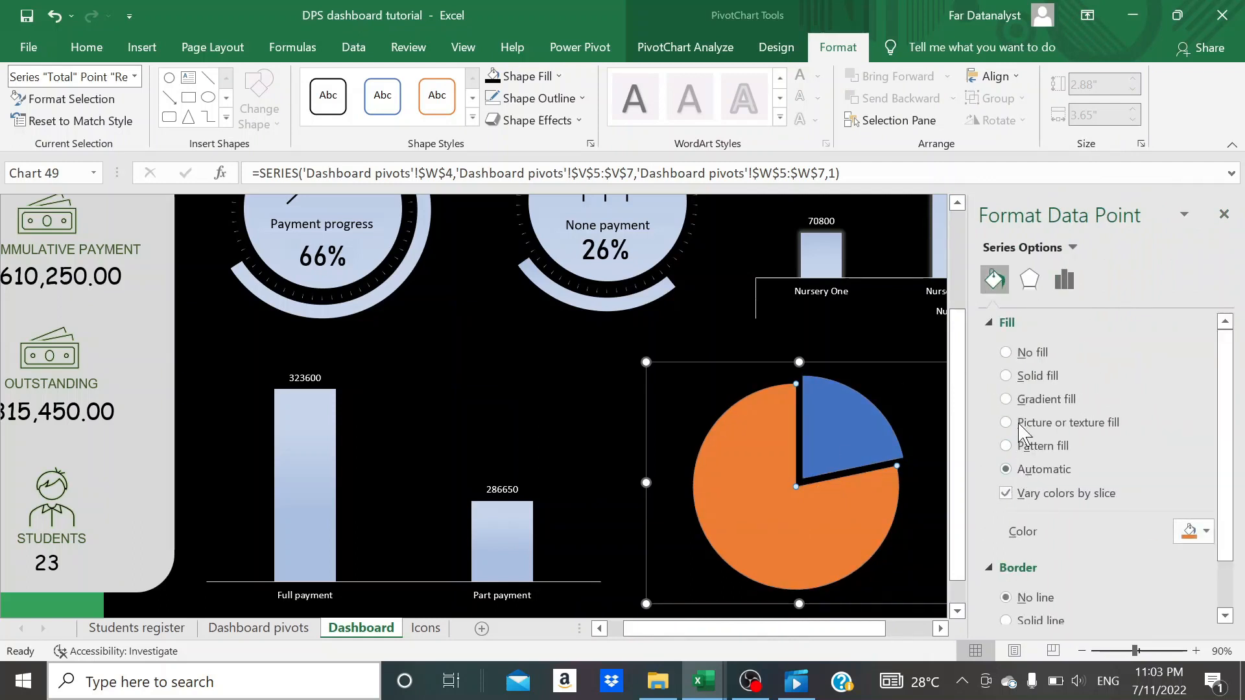
pyautogui.click(1005, 376)
pyautogui.scroll(-2, 1167, 454)
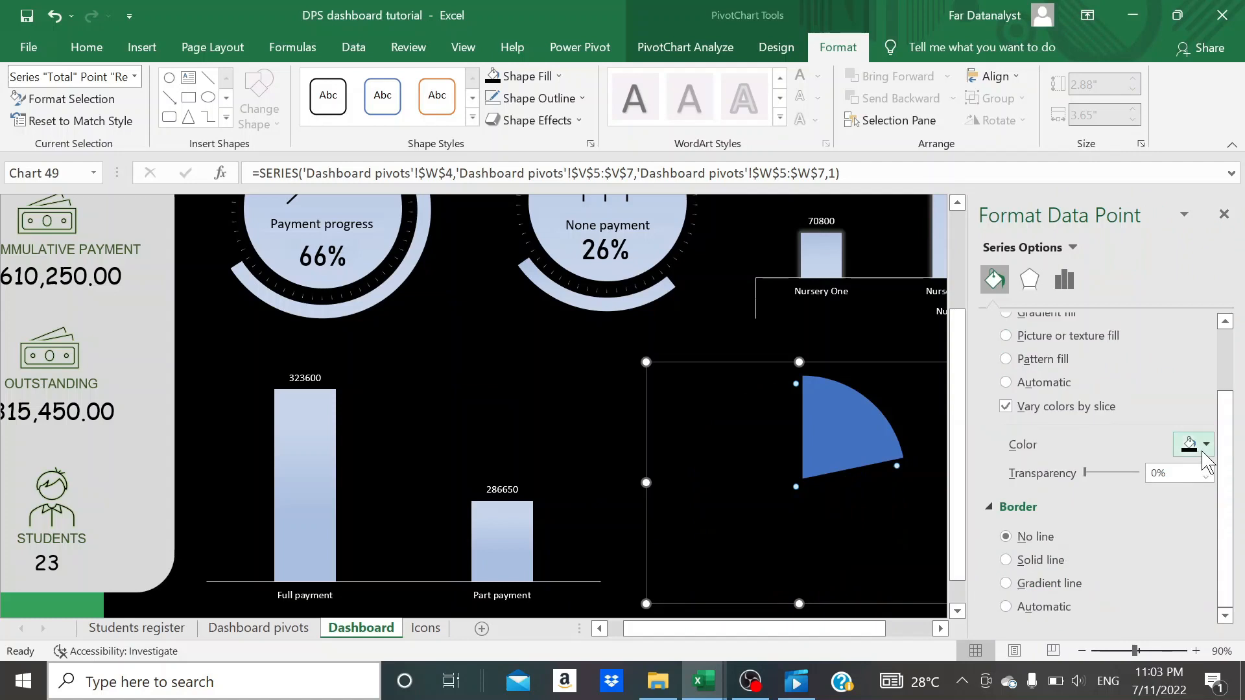
pyautogui.click(1204, 445)
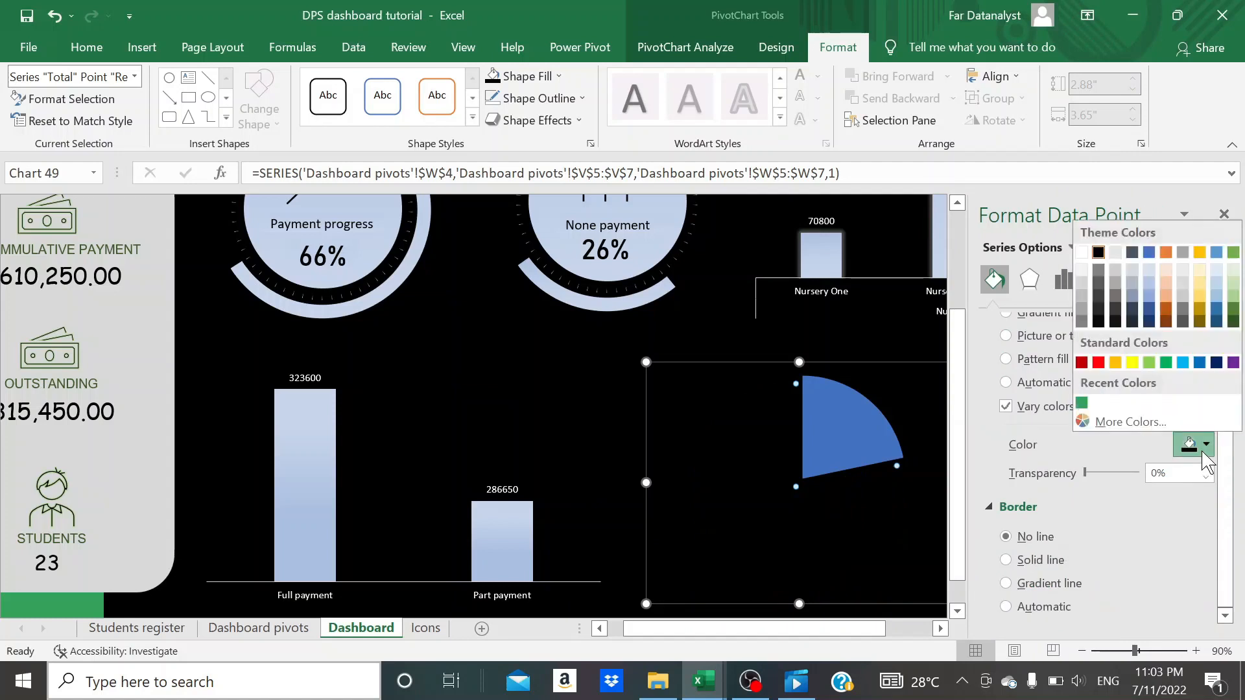
pyautogui.click(1082, 310)
# - Fill the New Intake slice with the recently used green and close the formatting options
pyautogui.click(825, 425)
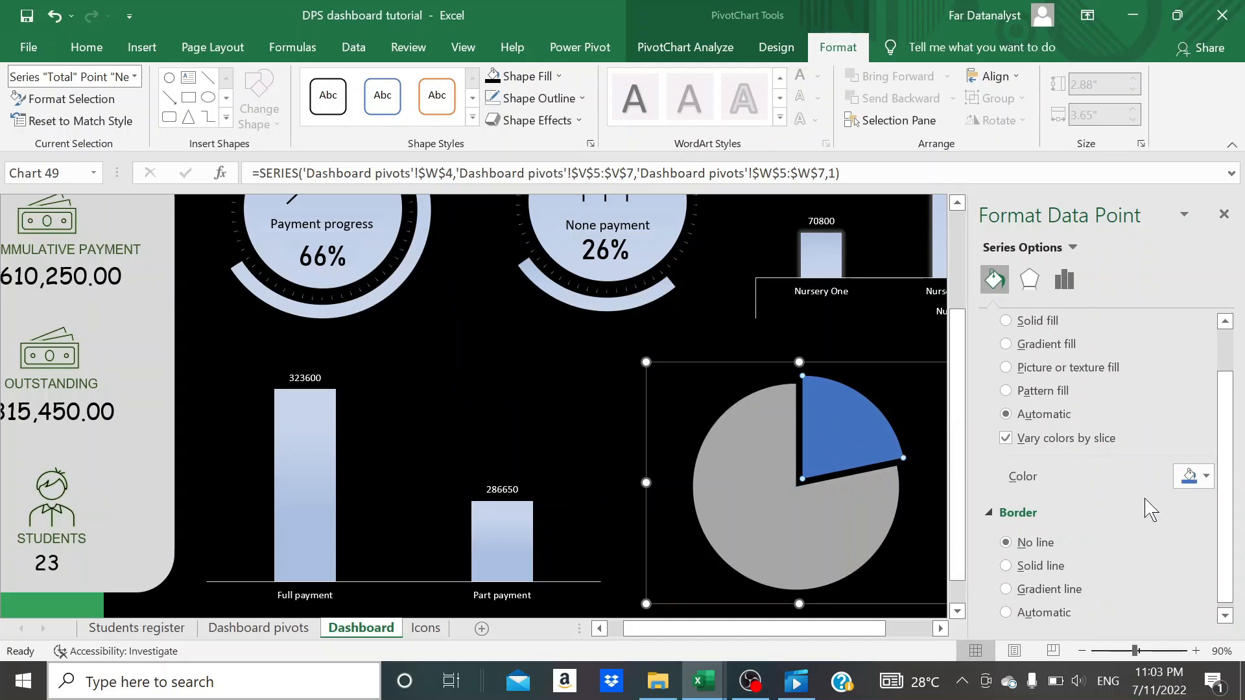
pyautogui.click(1205, 477)
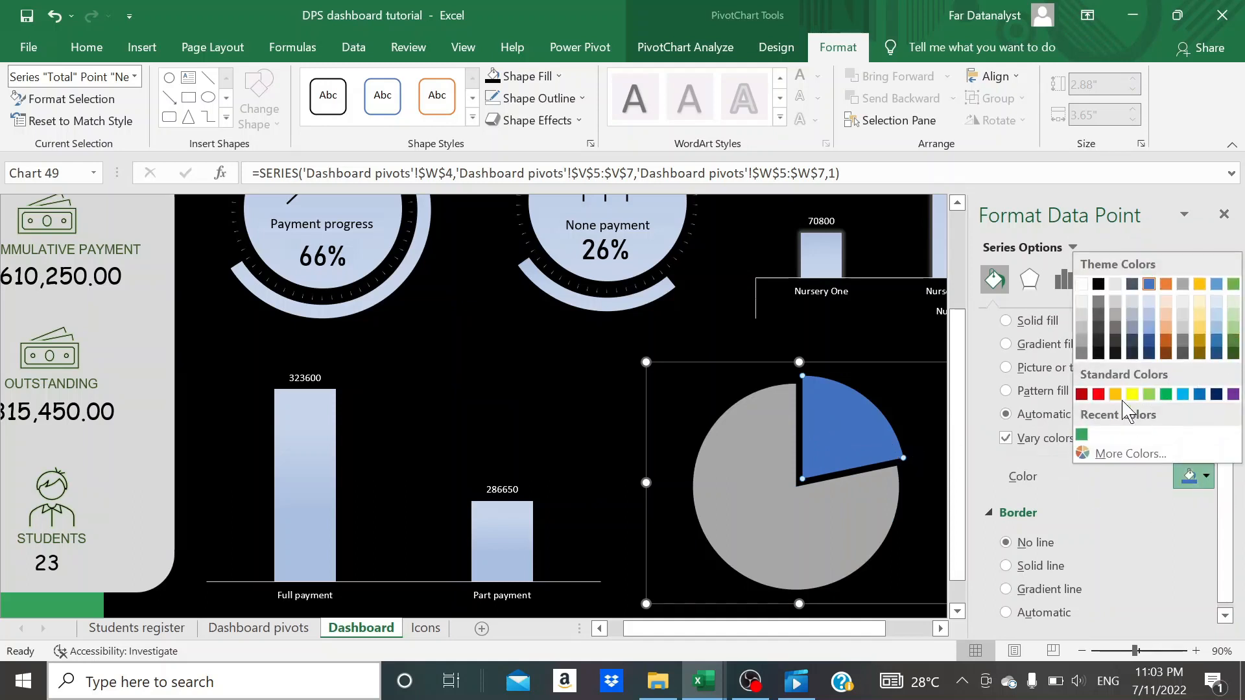
pyautogui.click(1081, 435)
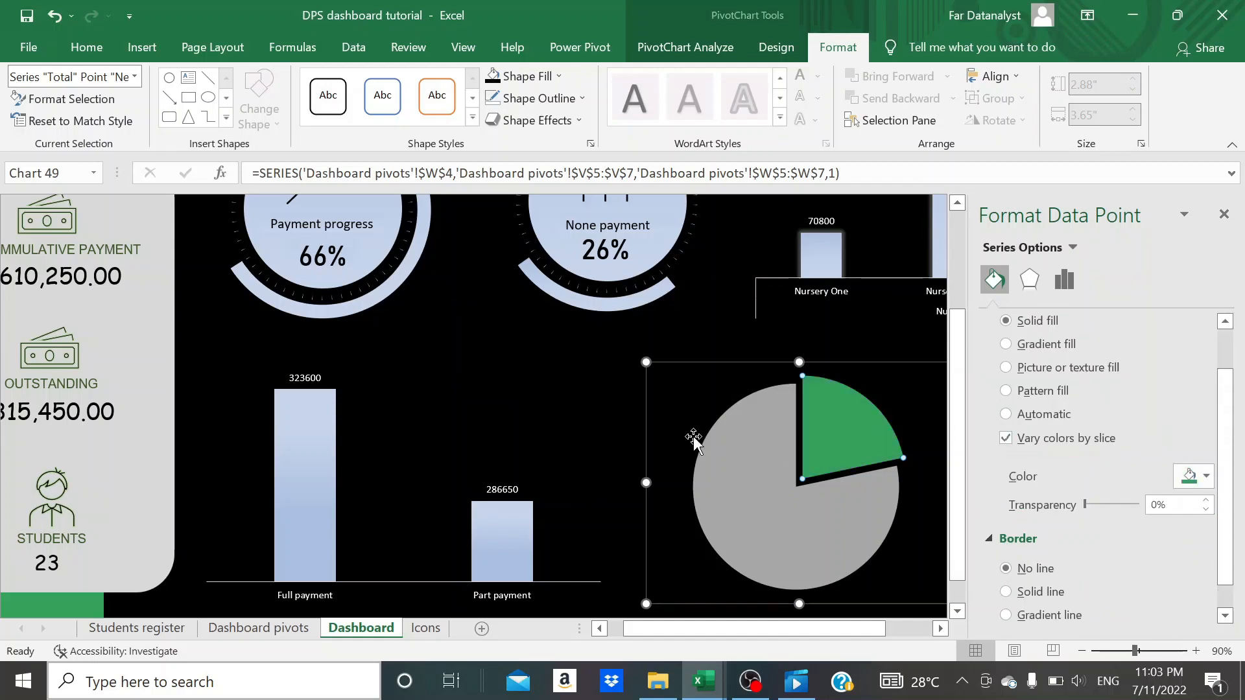
pyautogui.click(647, 420)
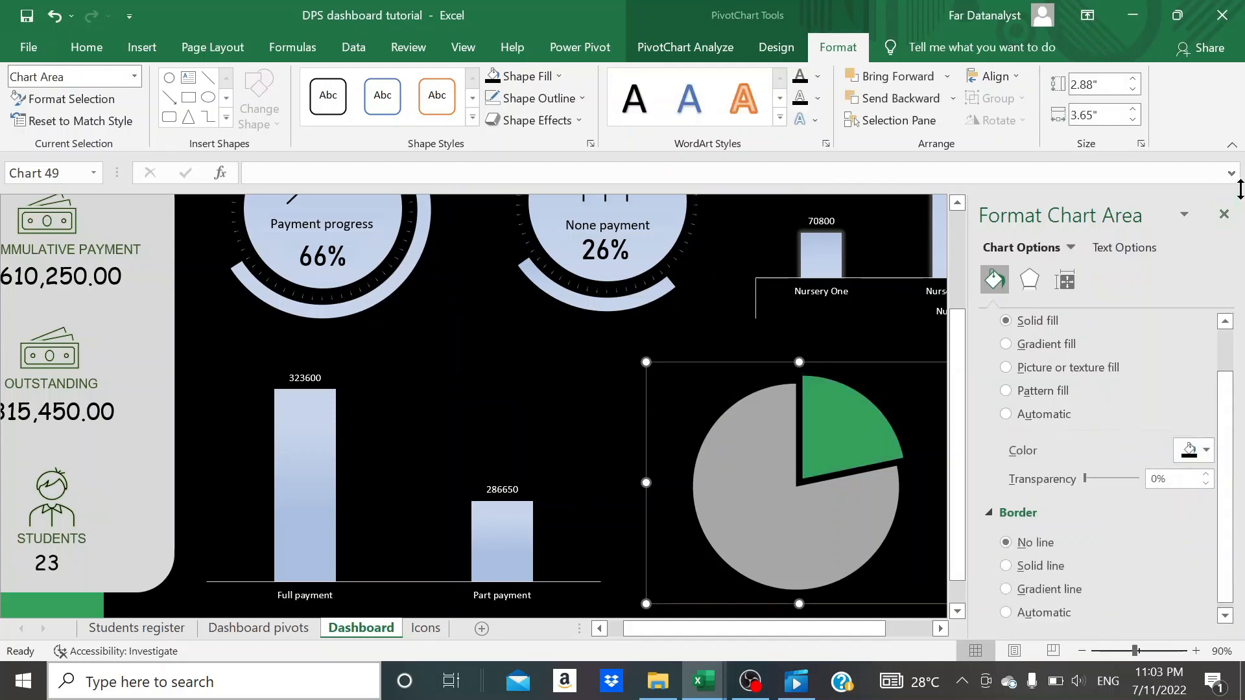
pyautogui.click(1223, 214)
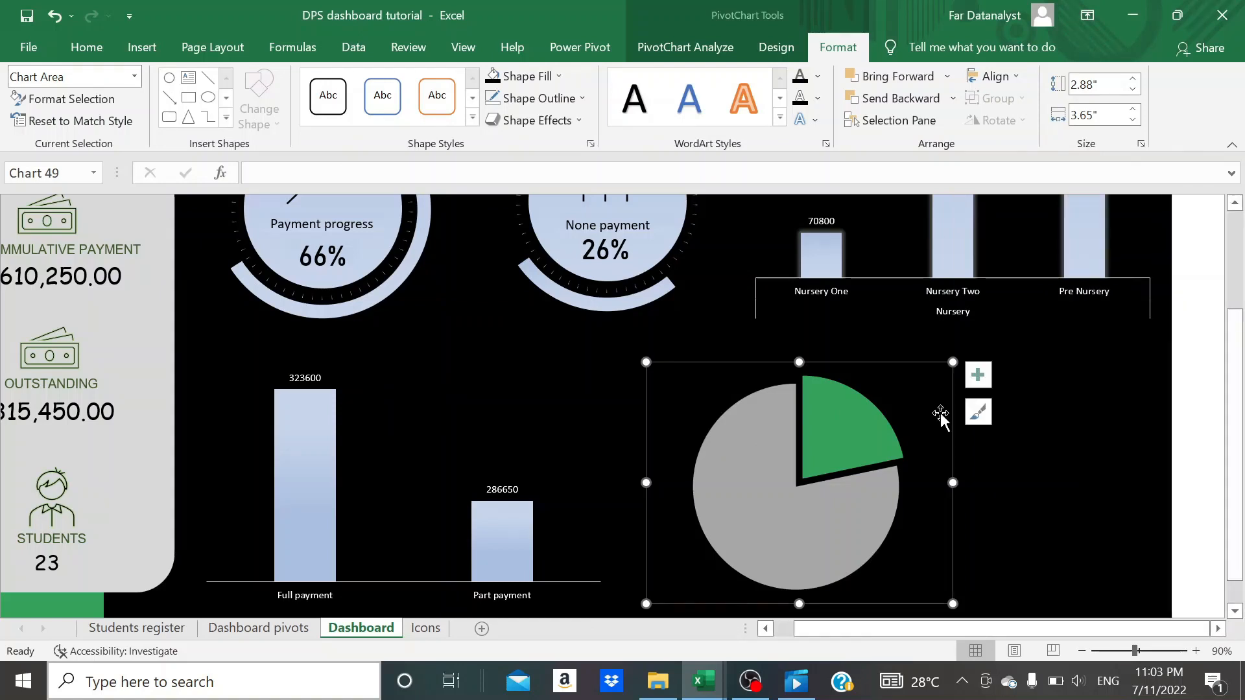
# - Add data labels to the student status pie chart showing both category name and value
pyautogui.click(977, 377)
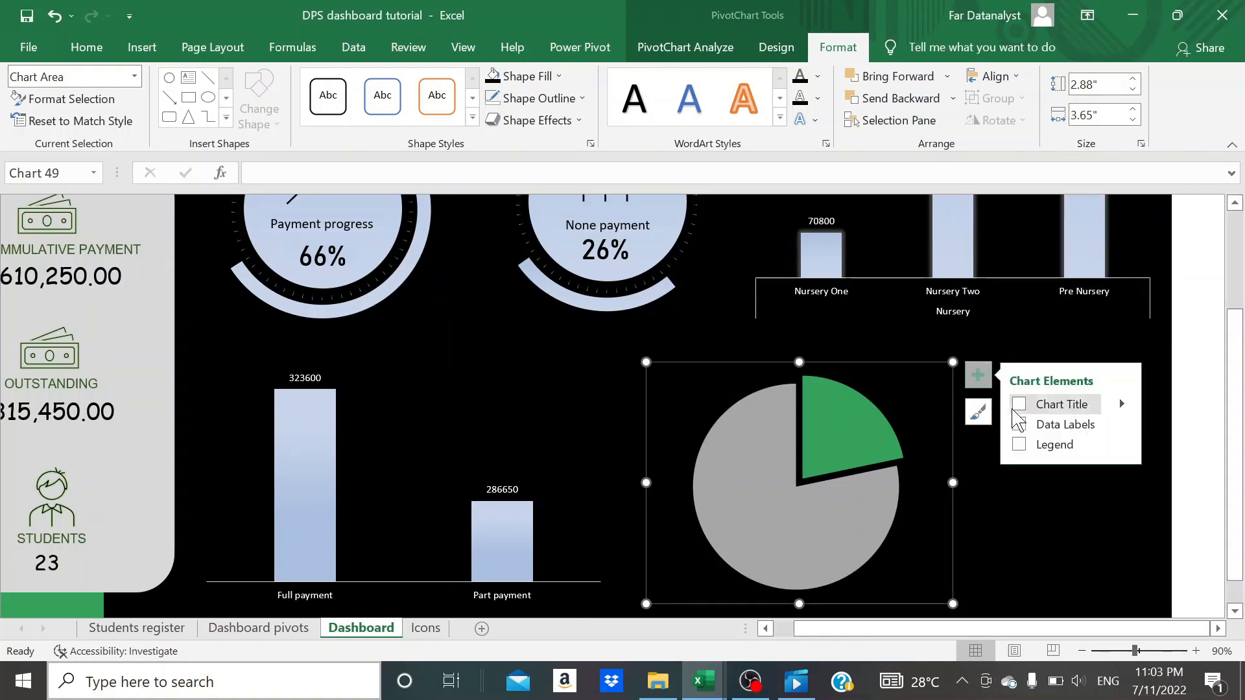
pyautogui.click(1016, 425)
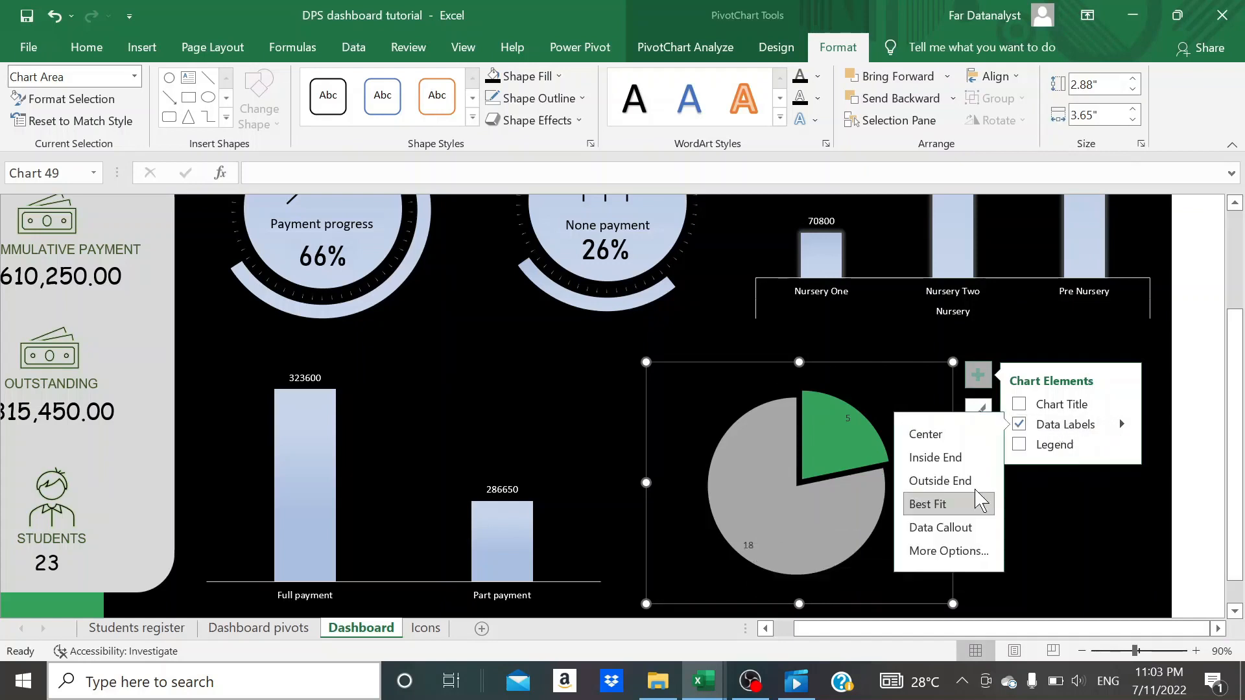
pyautogui.click(921, 551)
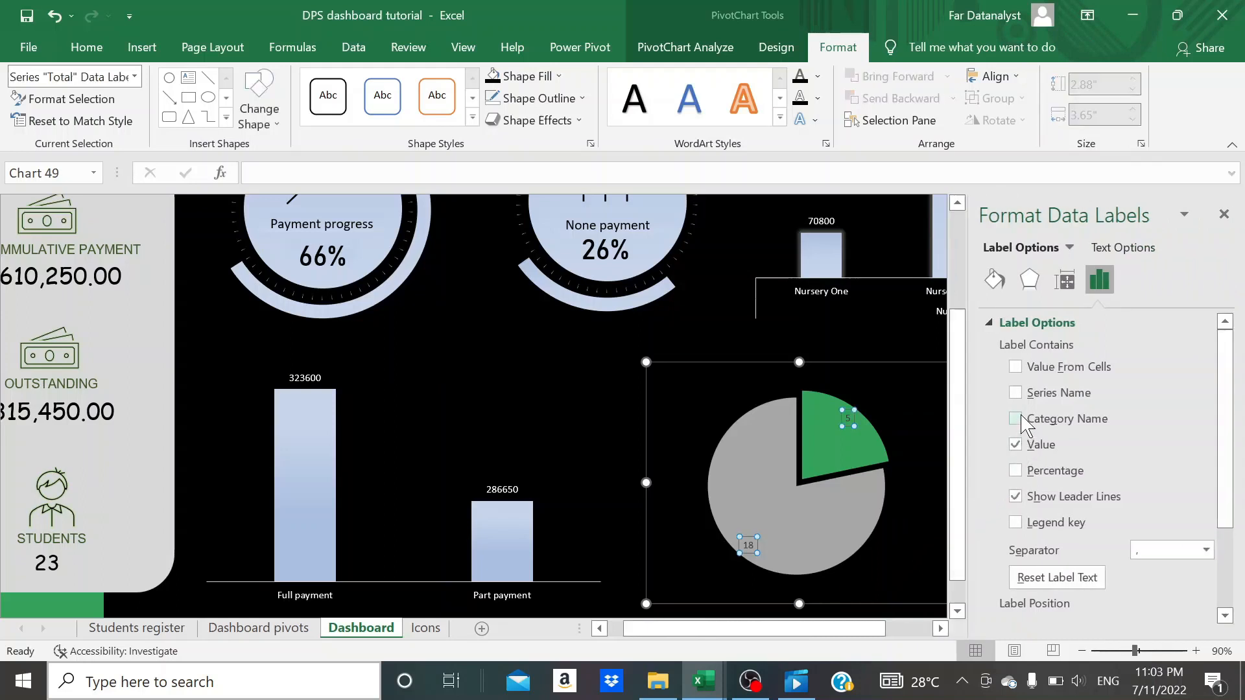
pyautogui.click(1021, 420)
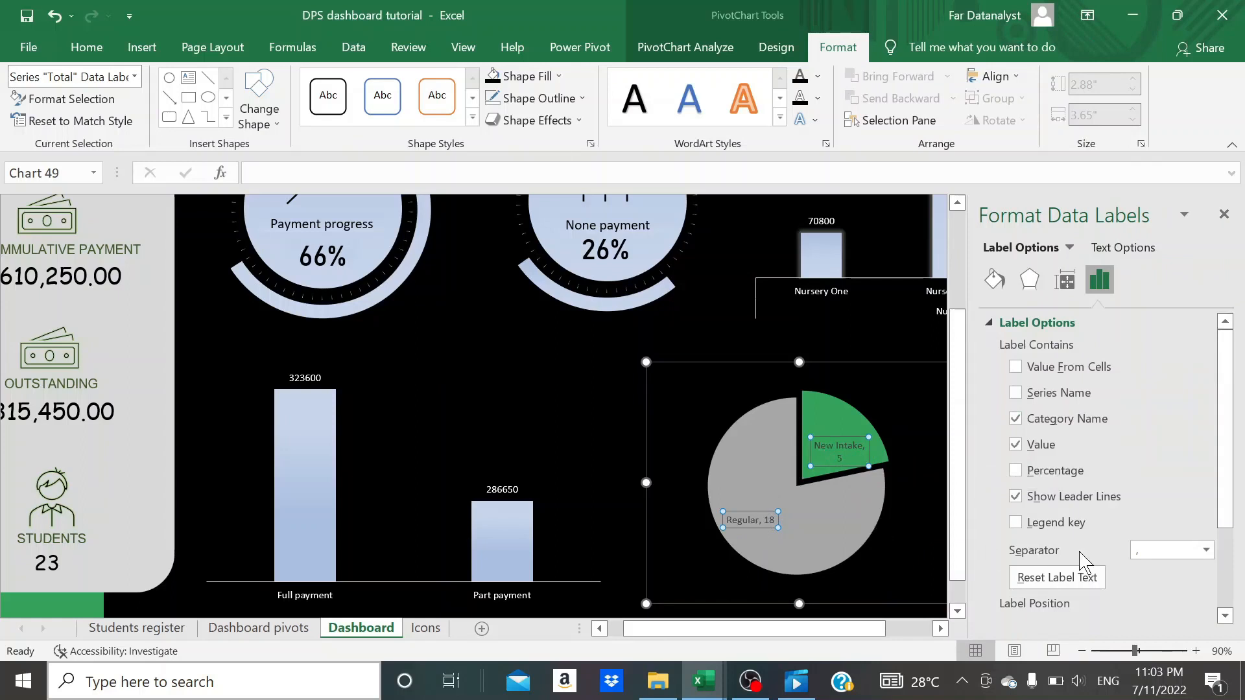
pyautogui.click(1223, 214)
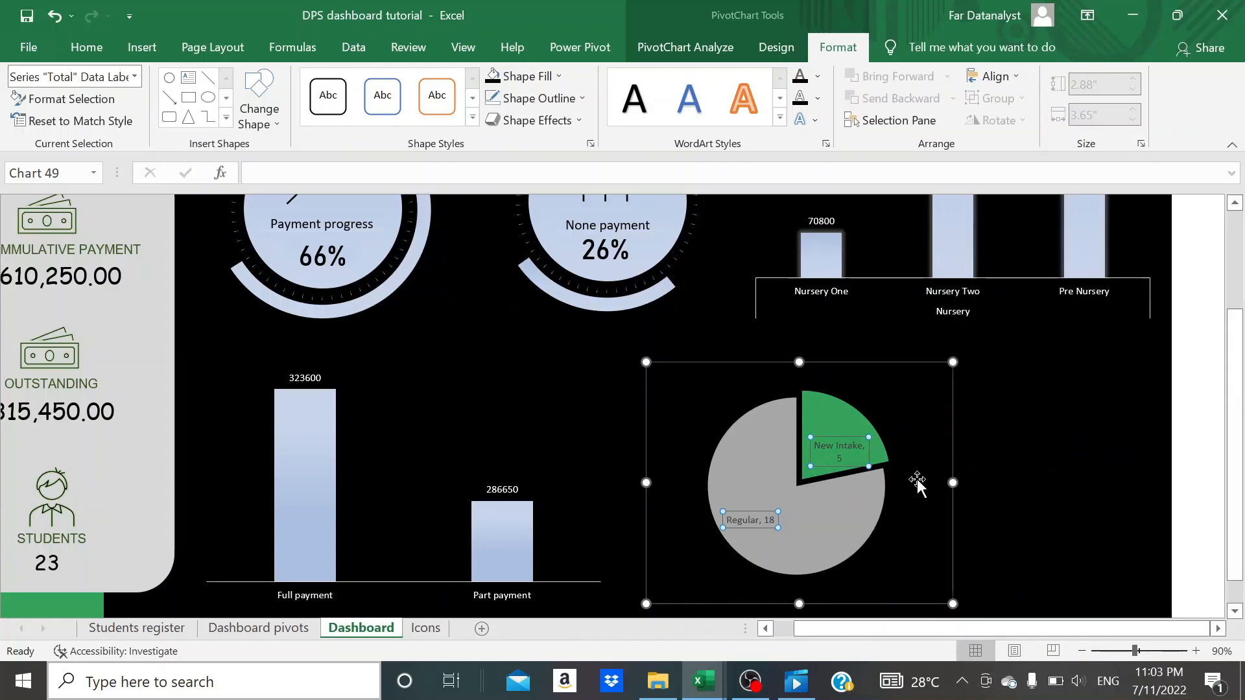
pyautogui.click(1089, 506)
pyautogui.click(802, 546)
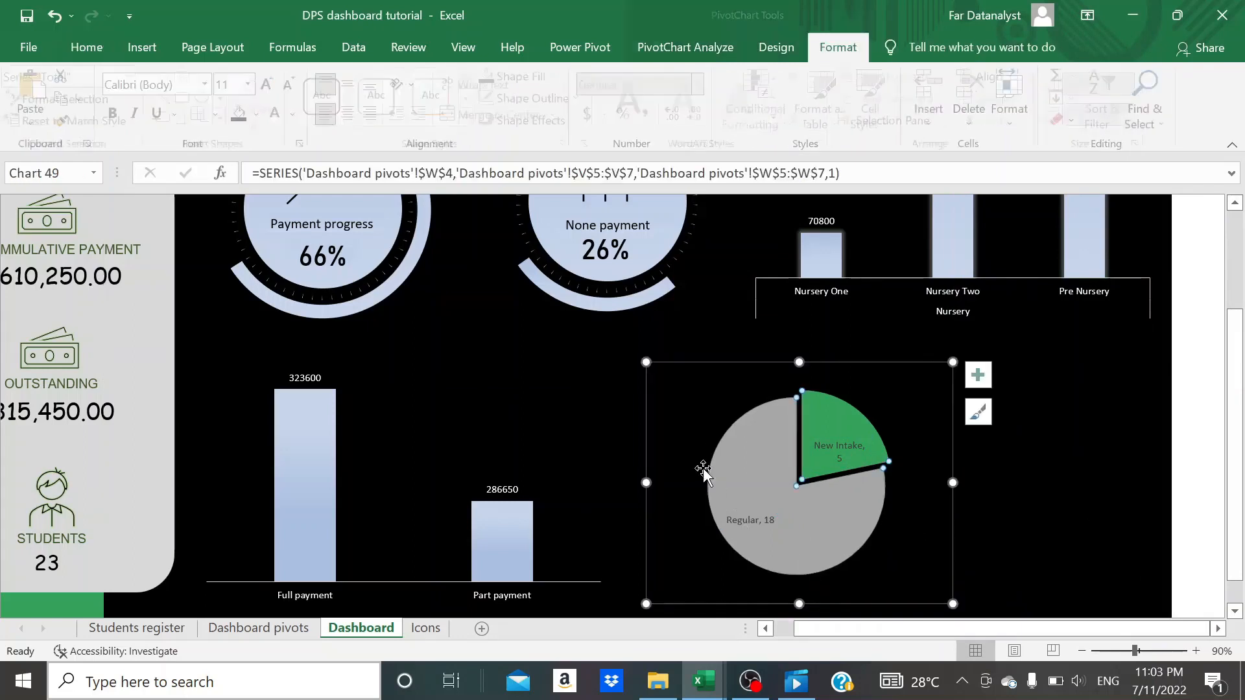
pyautogui.click(513, 348)
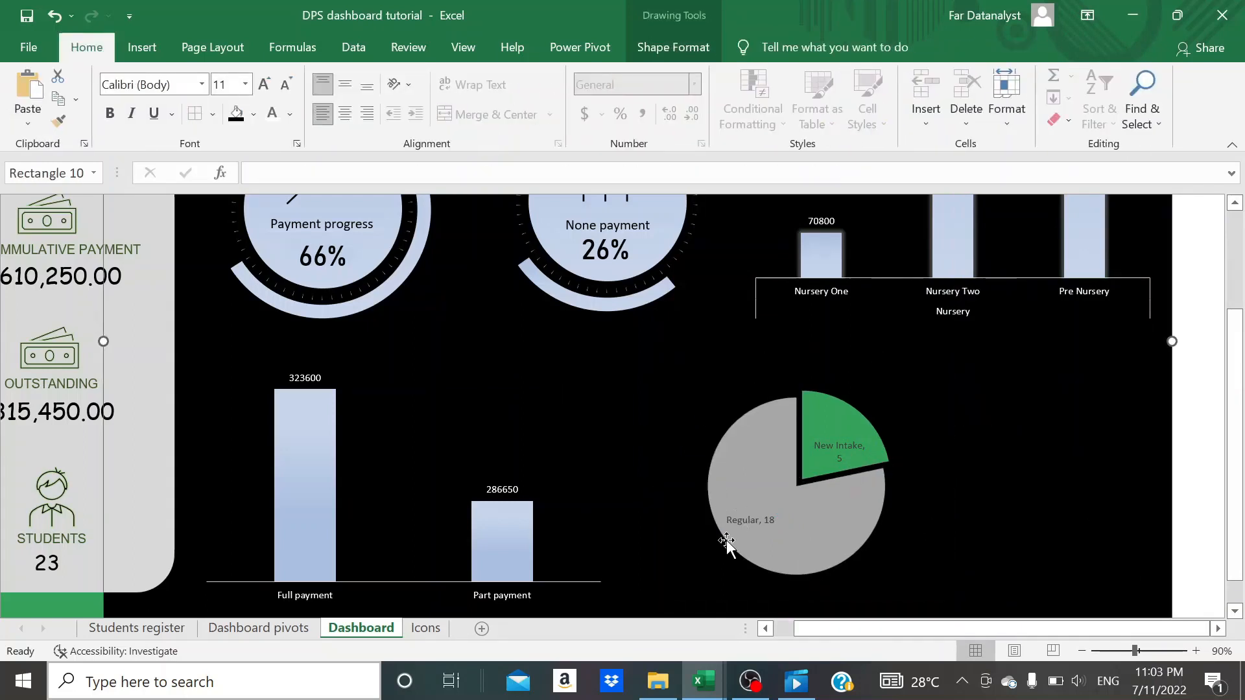
# - Draw a hollow circle around the pie chart, thinned to a fine ring about 2.66" high and 2.45" wide
pyautogui.click(142, 47)
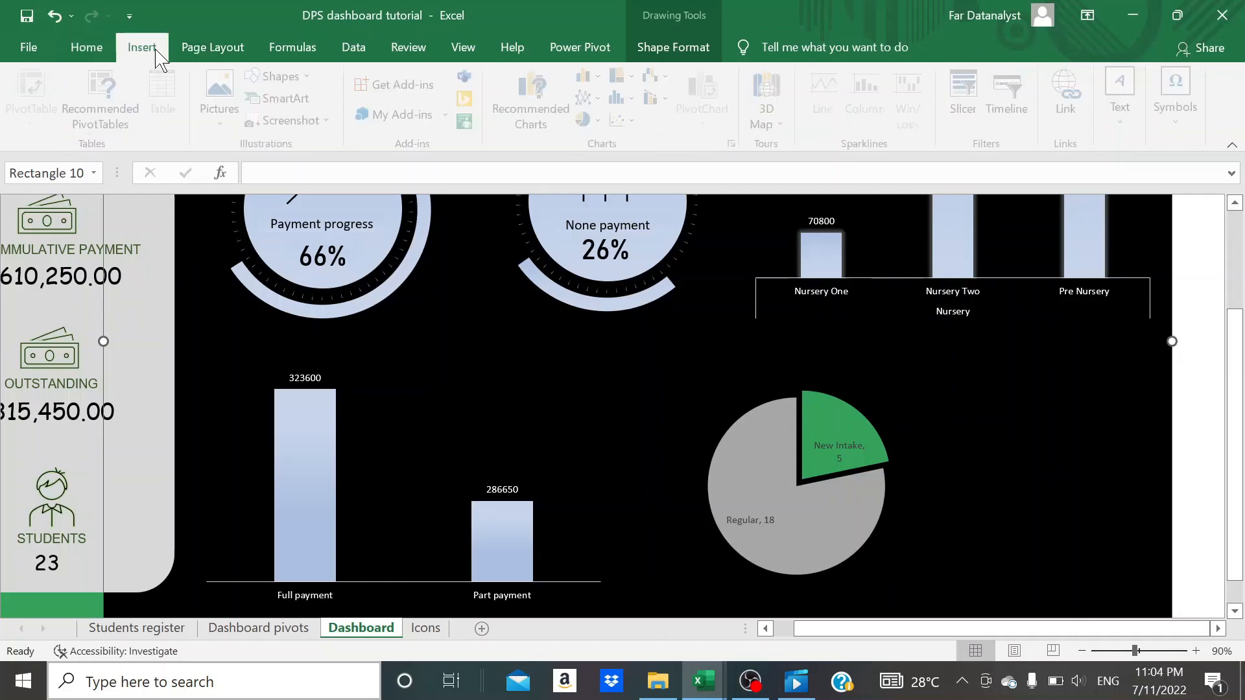
pyautogui.click(278, 78)
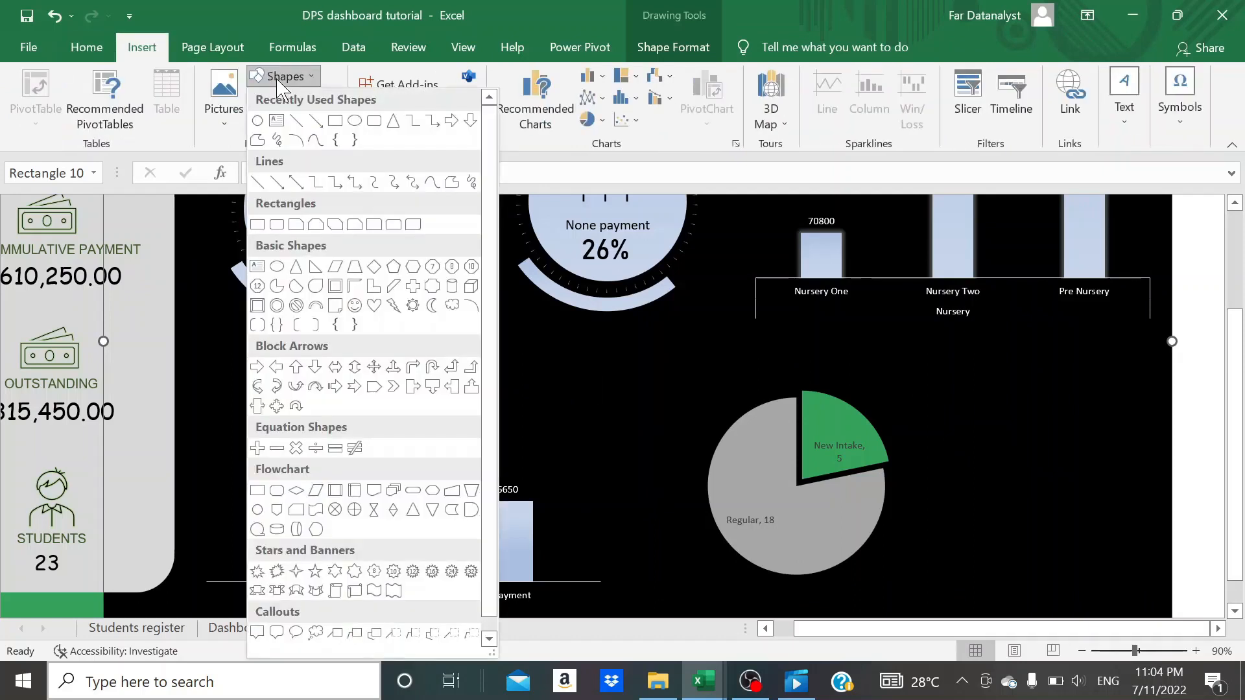
pyautogui.click(277, 305)
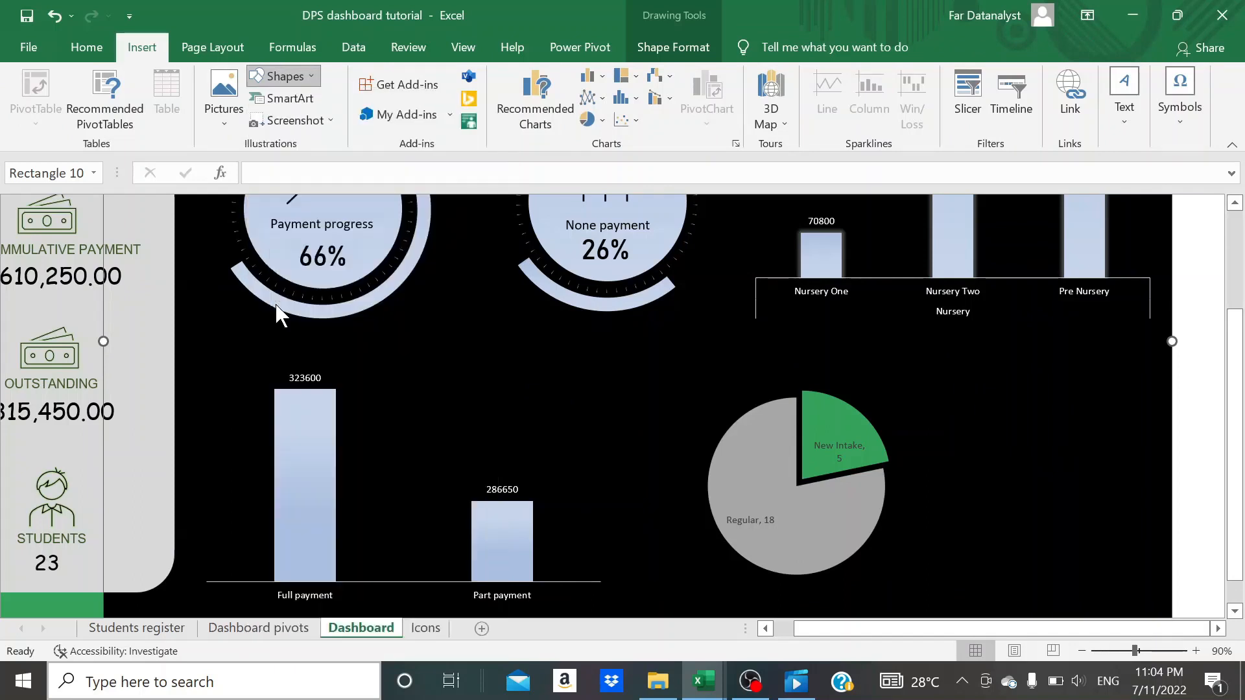
pyautogui.moveTo(692, 366); pyautogui.dragTo(899, 569)
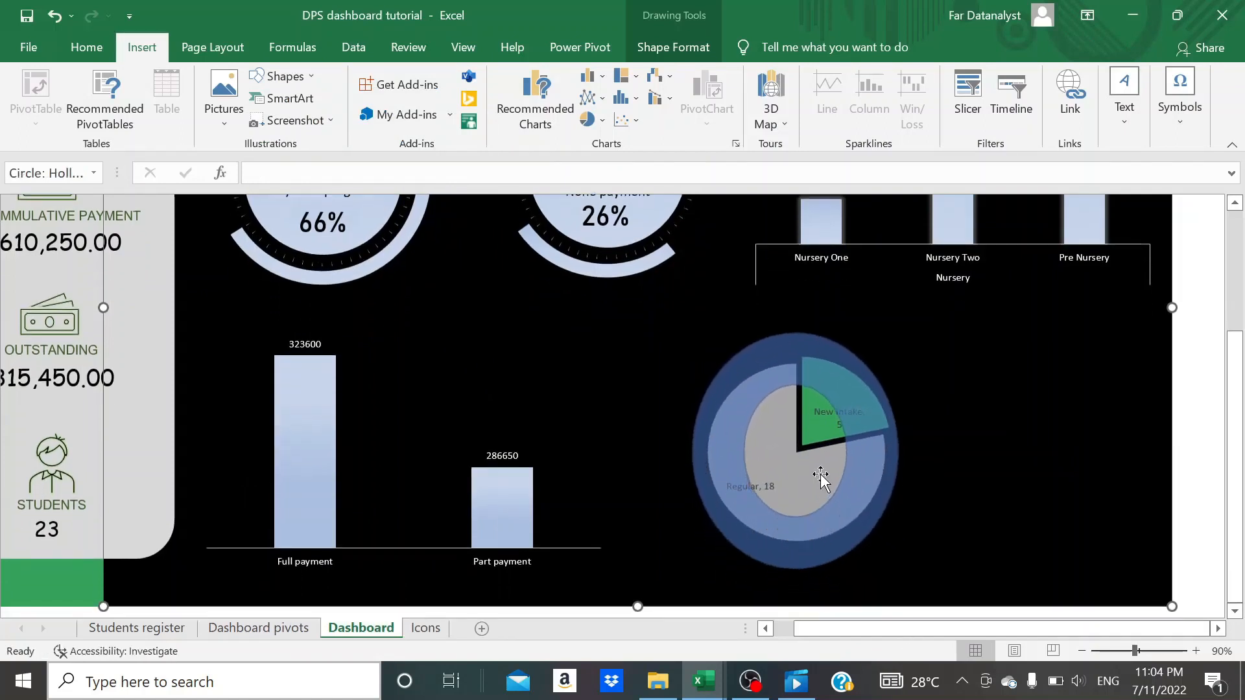
pyautogui.moveTo(743, 450); pyautogui.dragTo(692, 451)
pyautogui.moveTo(796, 342); pyautogui.dragTo(798, 350)
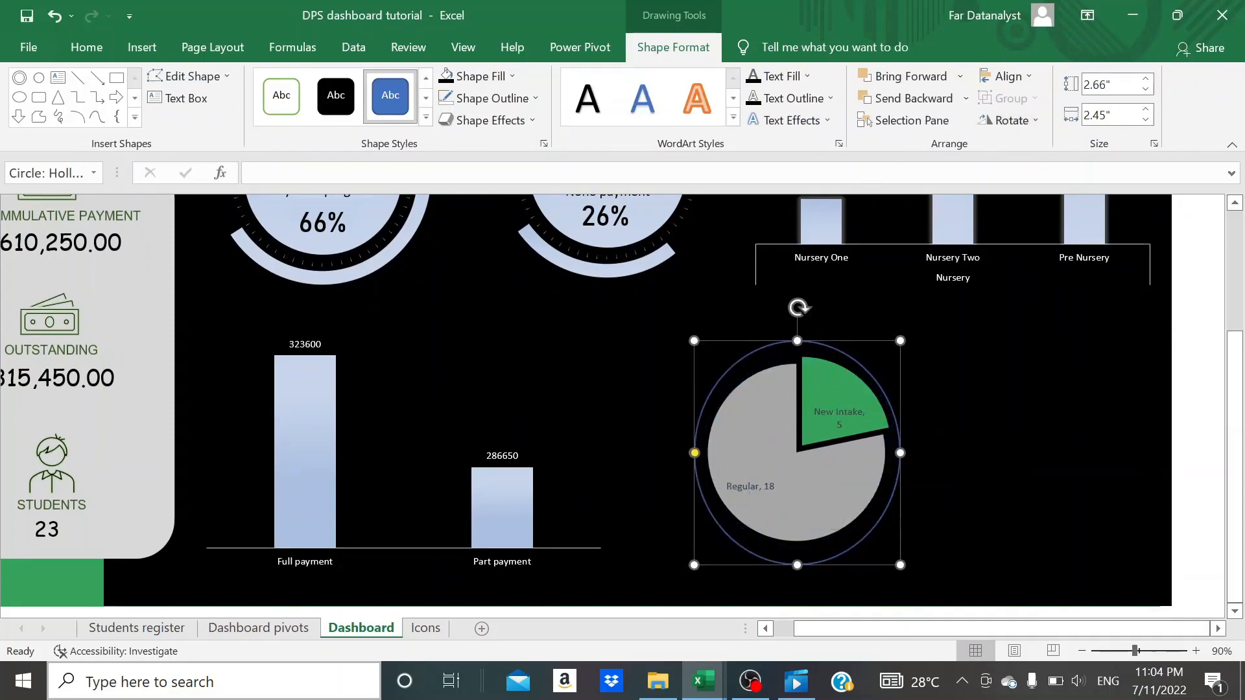
# - Try to set the hollow circle's width to 2.66", and undo the resize along with the accidental background shift
pyautogui.click(1108, 114)
pyautogui.write('2.66')
pyautogui.click(1064, 375)
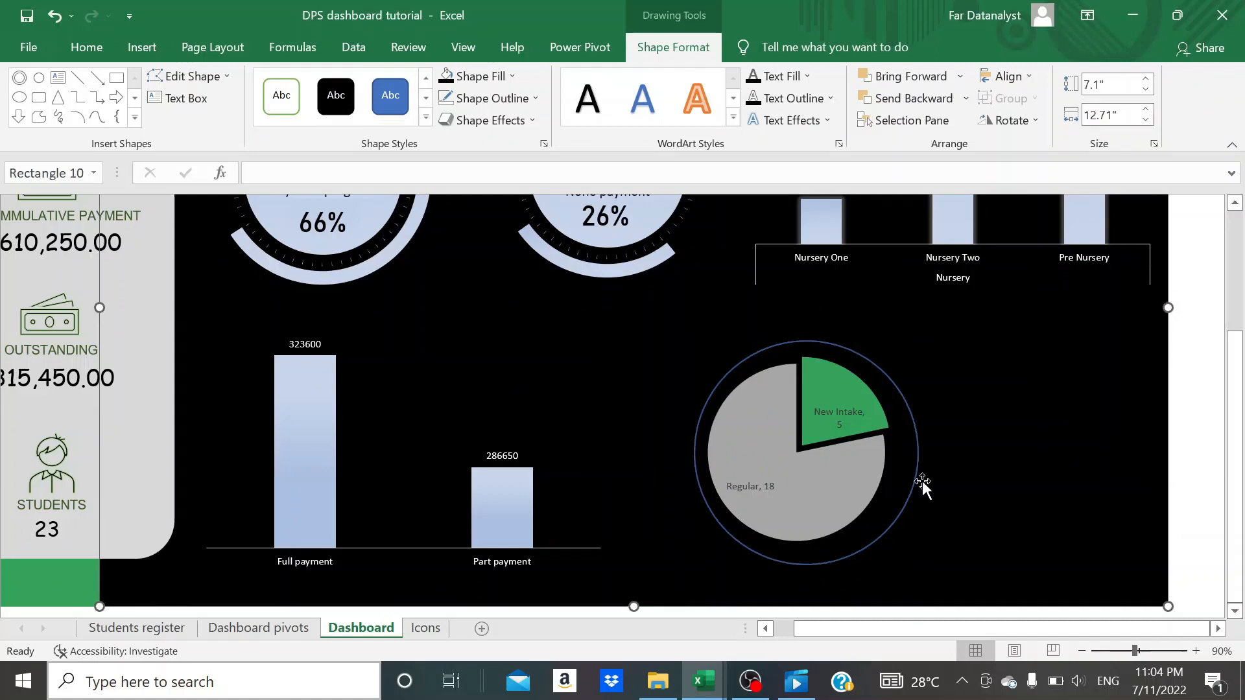
pyautogui.click(916, 483)
pyautogui.hotkey('ctrl', 'z')
pyautogui.hotkey('ctrl', 'z')
pyautogui.hotkey('ctrl', 'z')
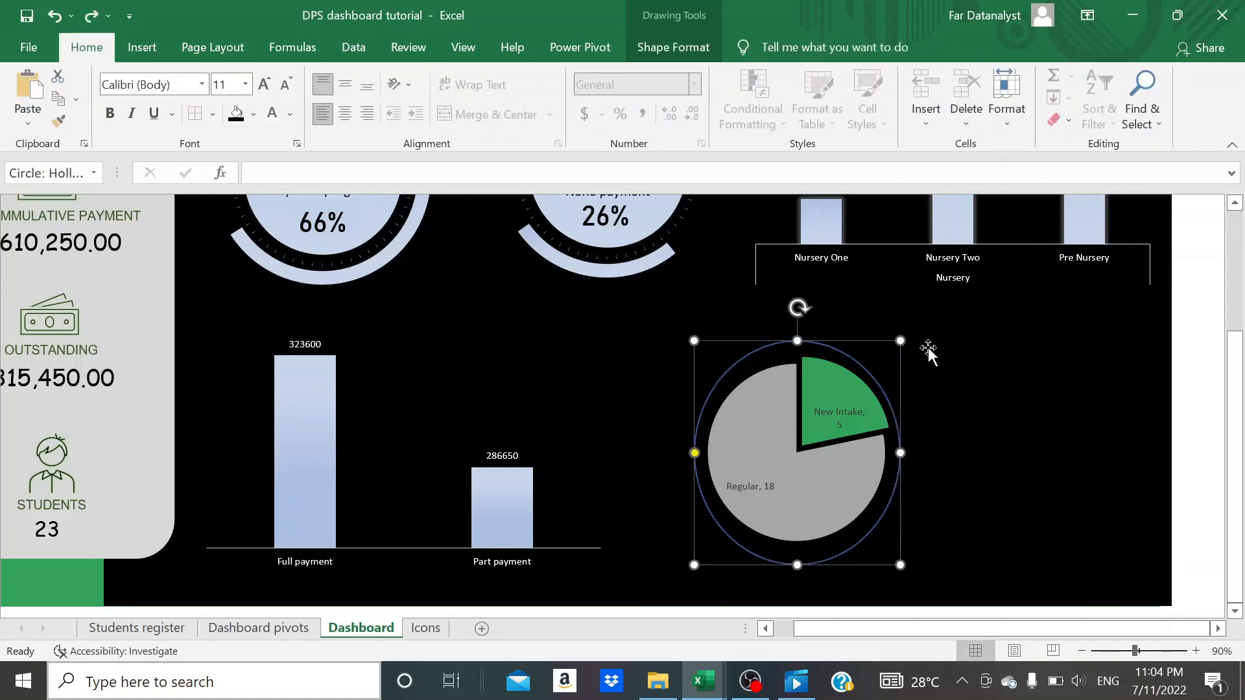
# - Set the hollow circle's width to 2.66" and centre the ring around the pie chart
pyautogui.click(703, 50)
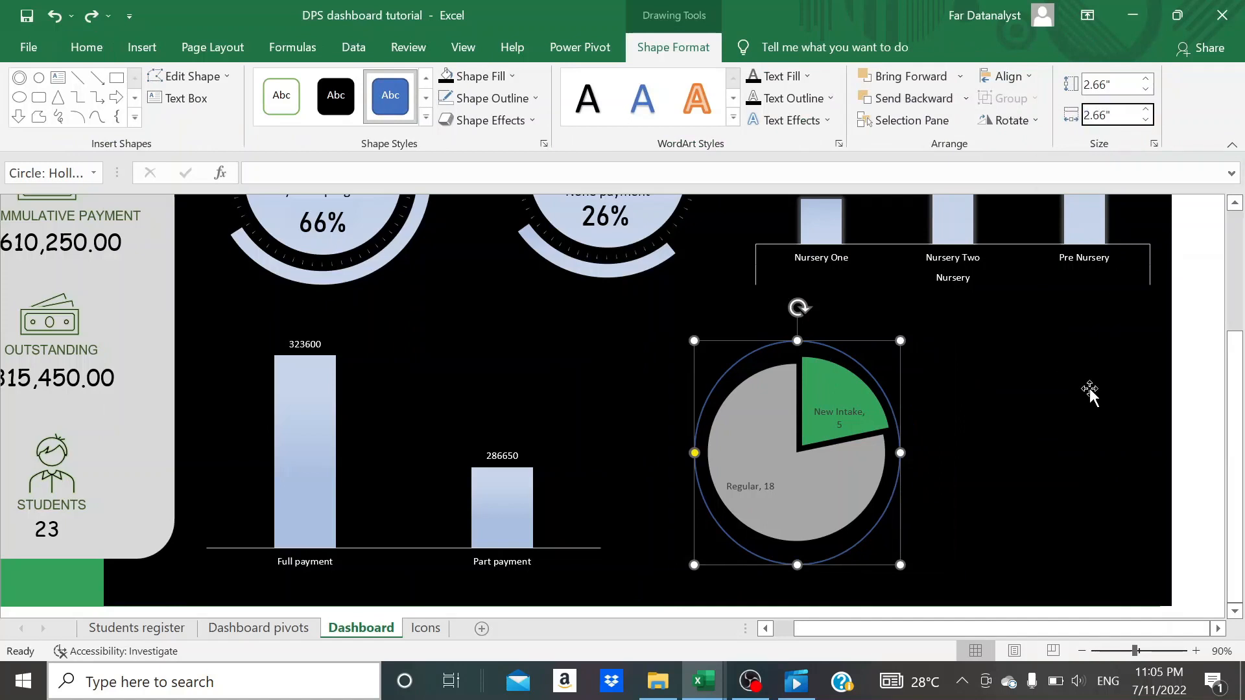
pyautogui.click(908, 492)
pyautogui.click(907, 500)
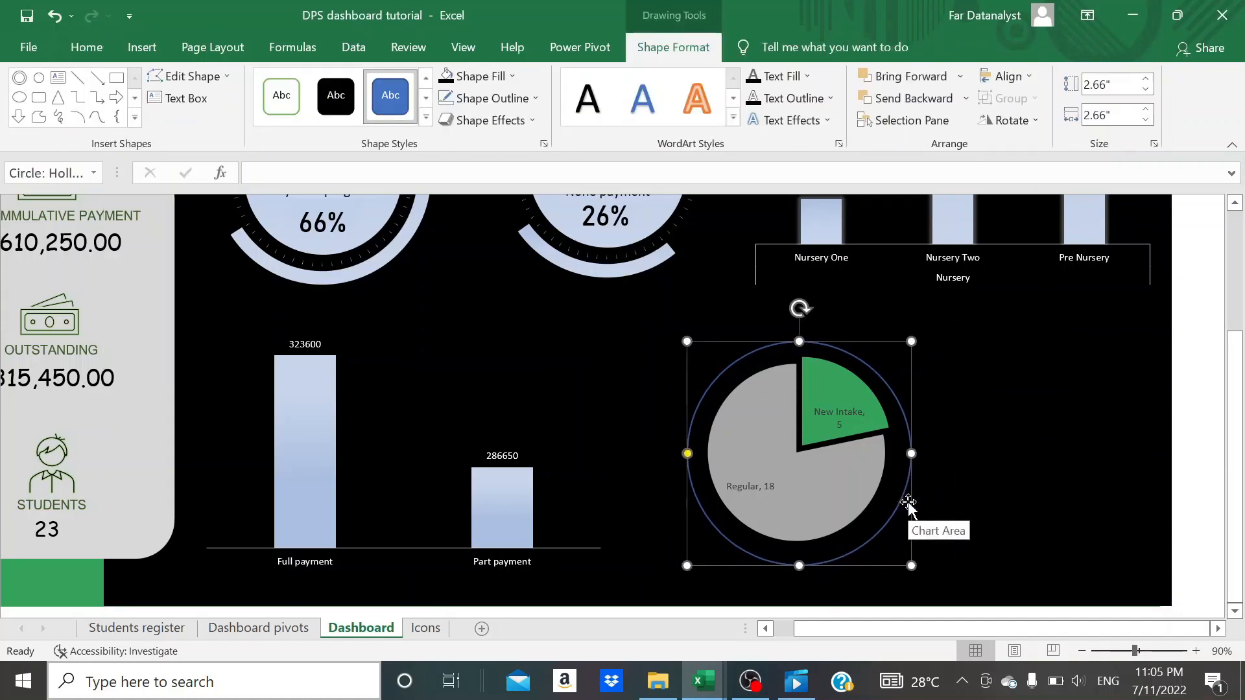
pyautogui.click(996, 504)
pyautogui.click(892, 514)
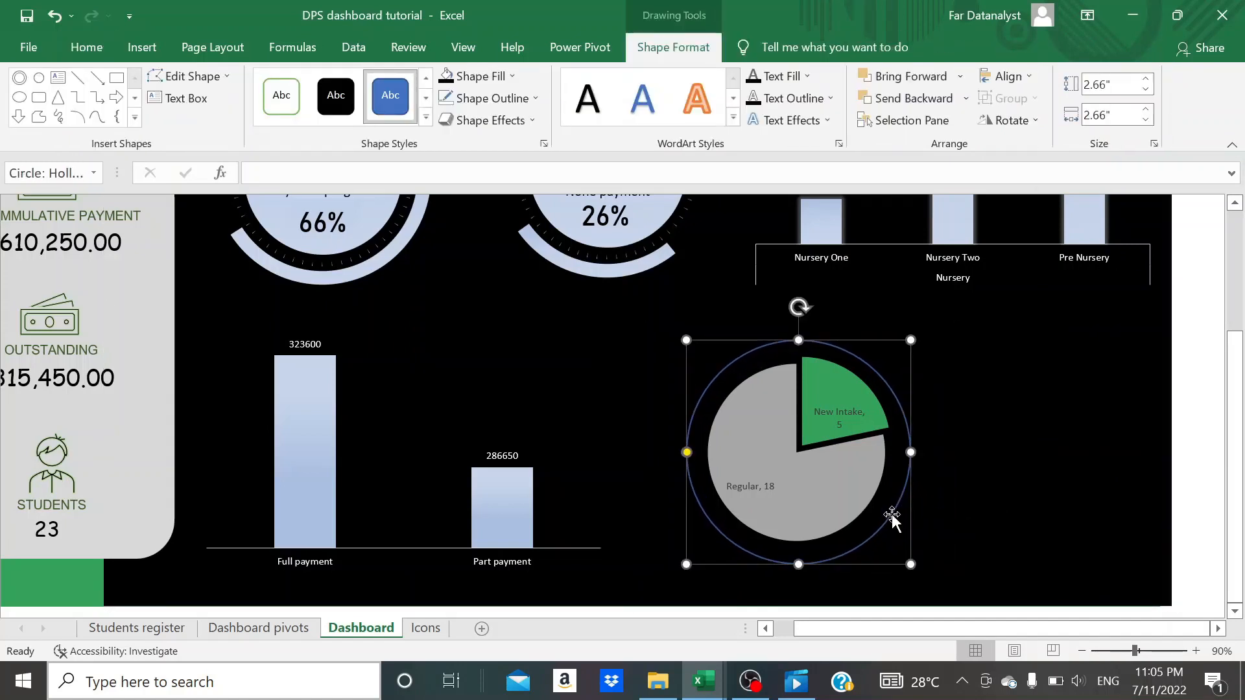
# - Change the outline colour of the ring around the pie chart to white
pyautogui.click(512, 77)
pyautogui.click(517, 78)
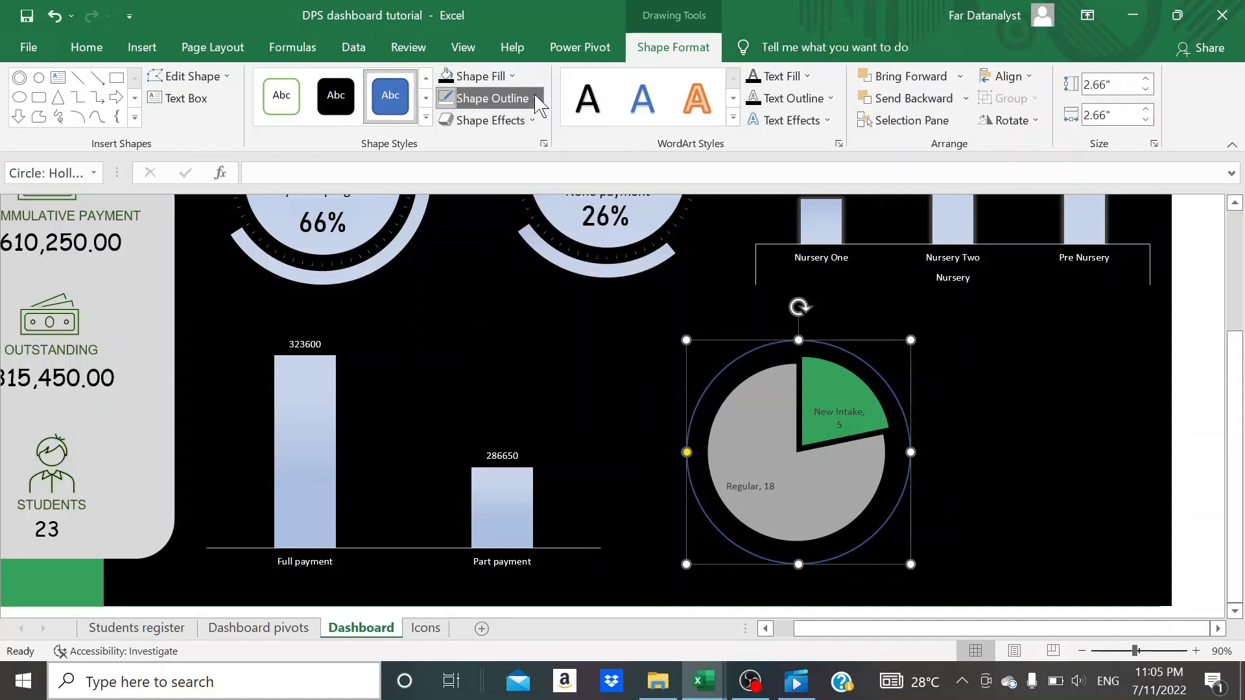
pyautogui.click(534, 98)
pyautogui.click(446, 166)
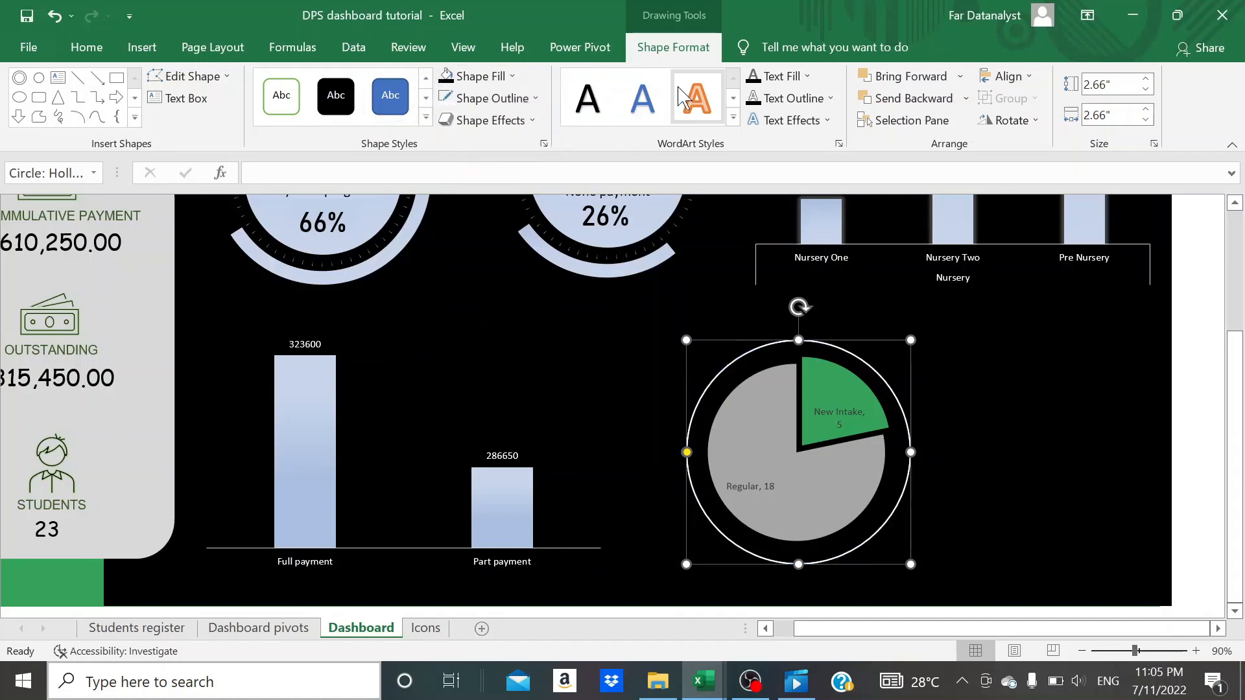
# - Apply the smallest grey glow variation to the ring around the pie chart and deselect it
pyautogui.click(521, 123)
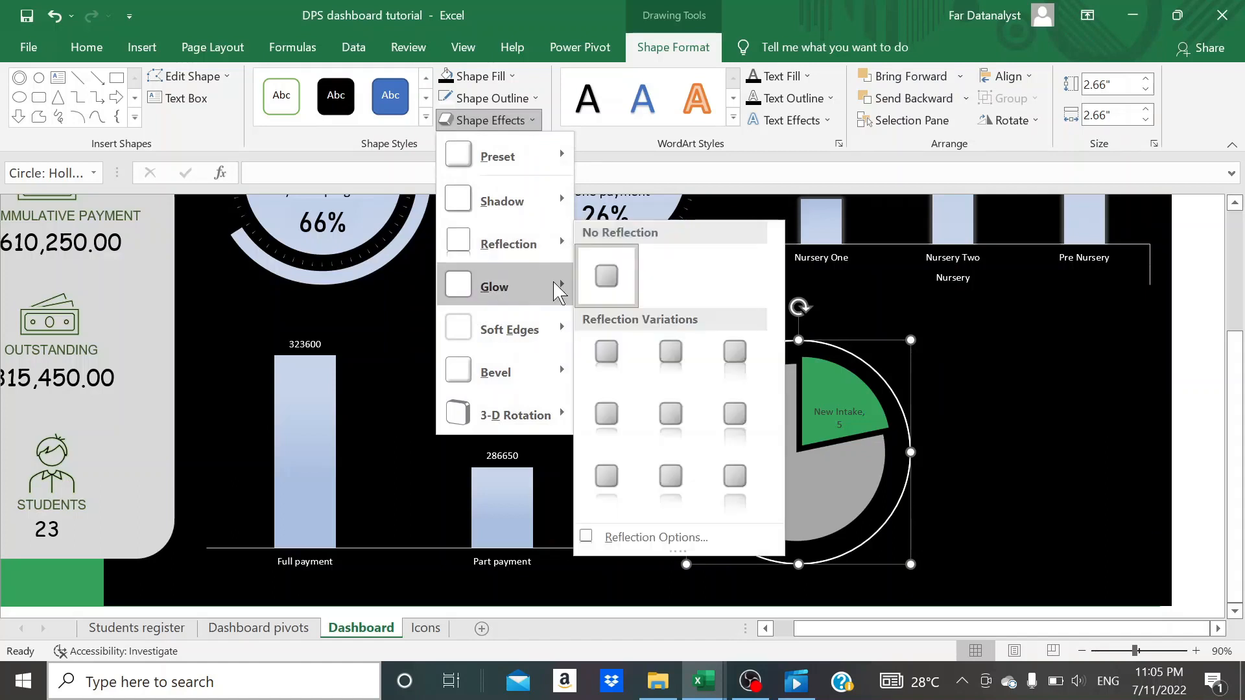
pyautogui.moveTo(559, 293)
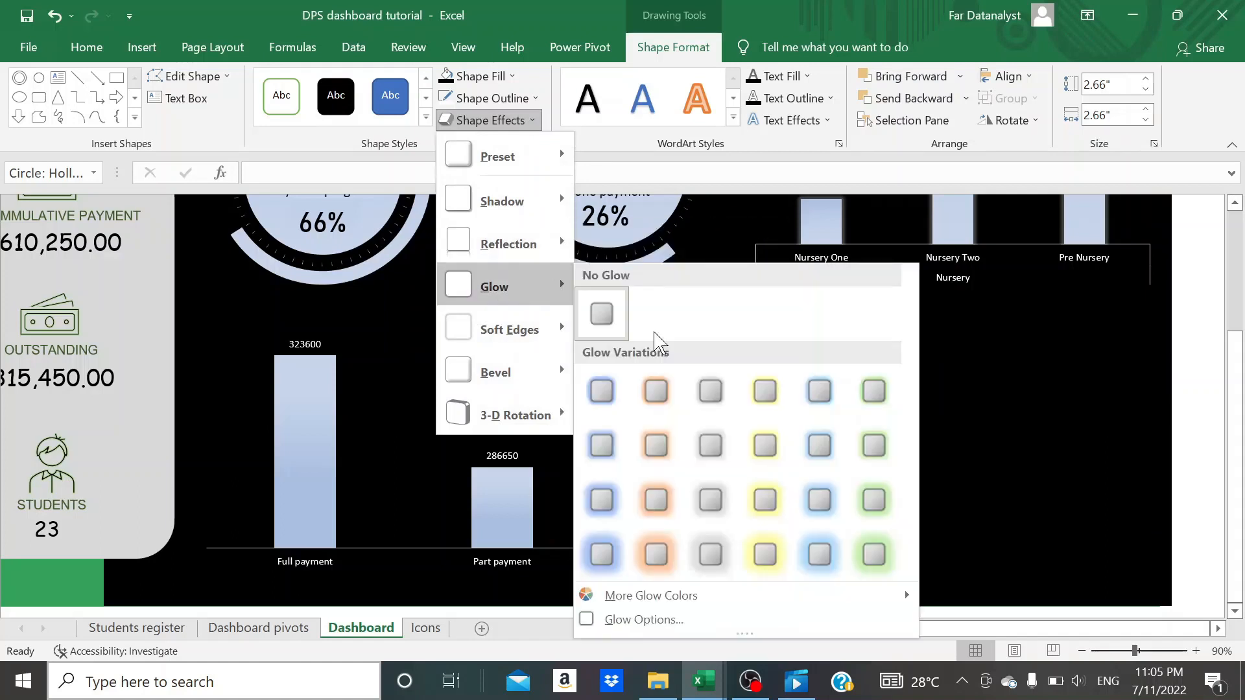
pyautogui.click(723, 384)
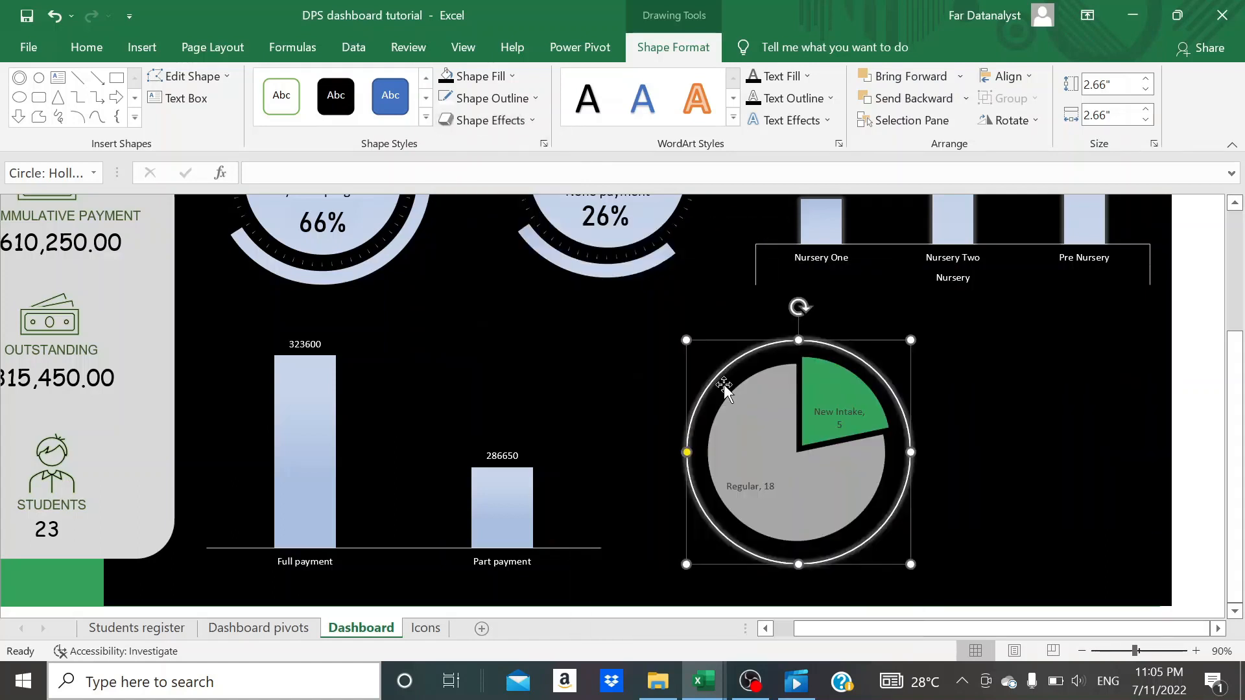
pyautogui.click(1023, 461)
# - Group the student status pie chart with the glowing white ring around it
pyautogui.hscroll(5, 1023, 462)
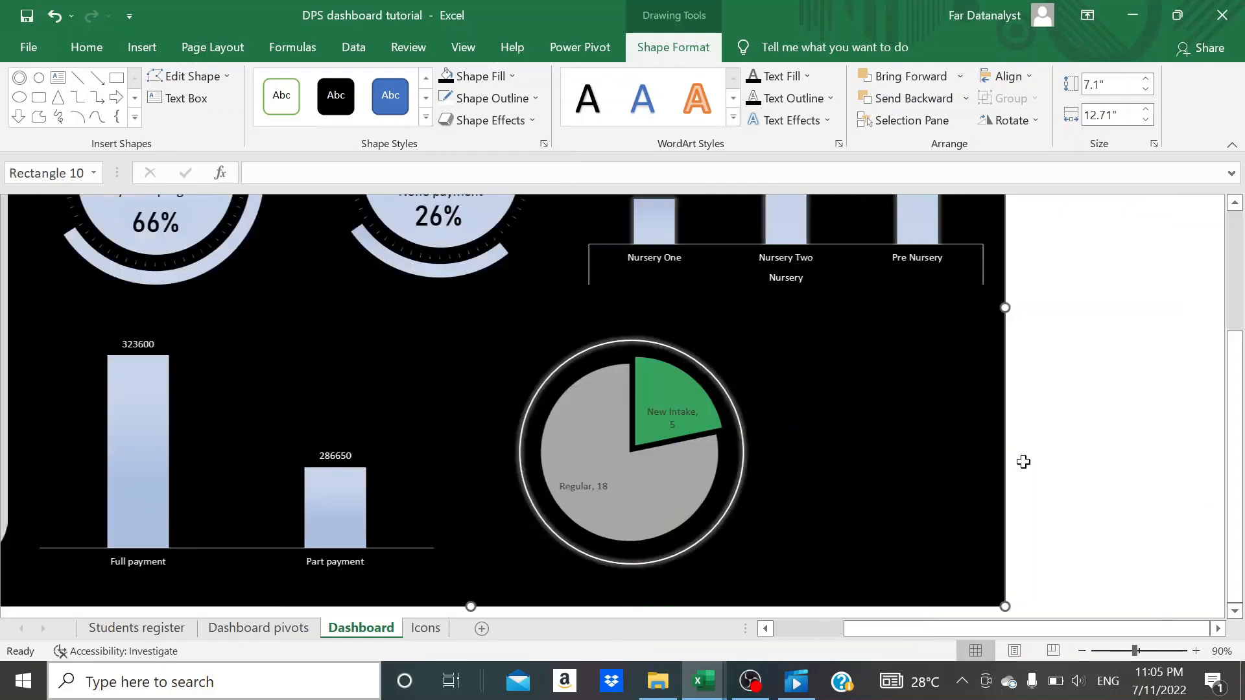
pyautogui.click(601, 516)
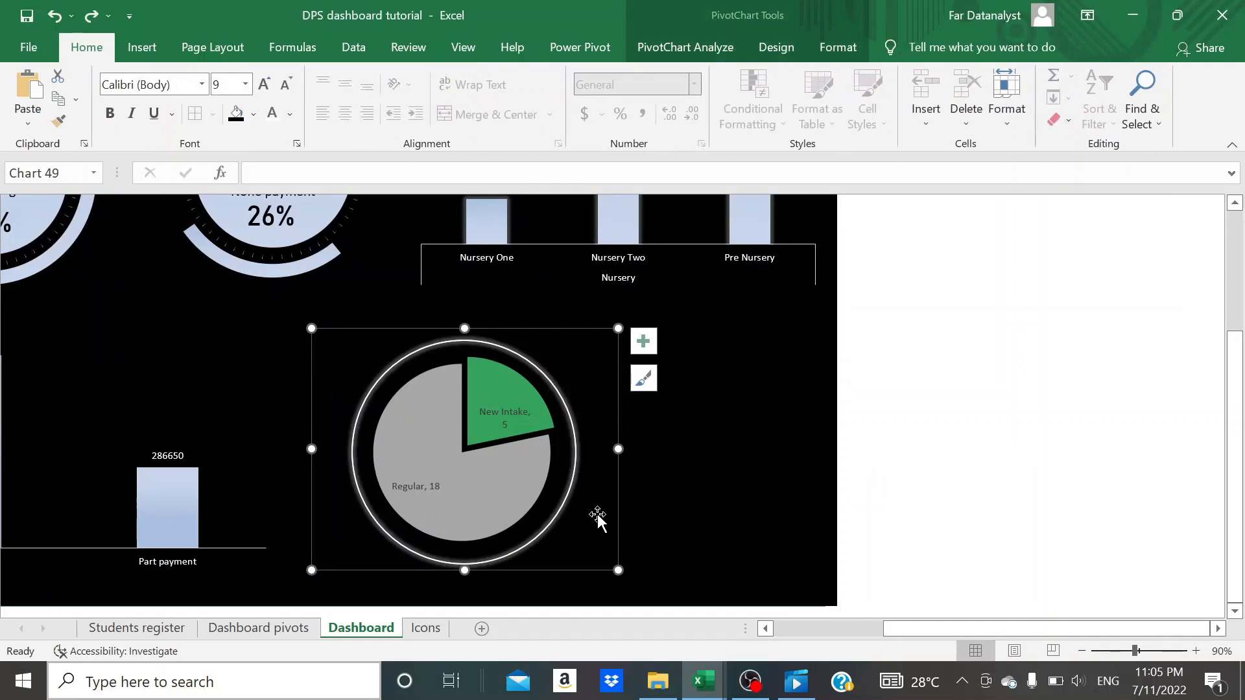
pyautogui.doubleClick(566, 509)
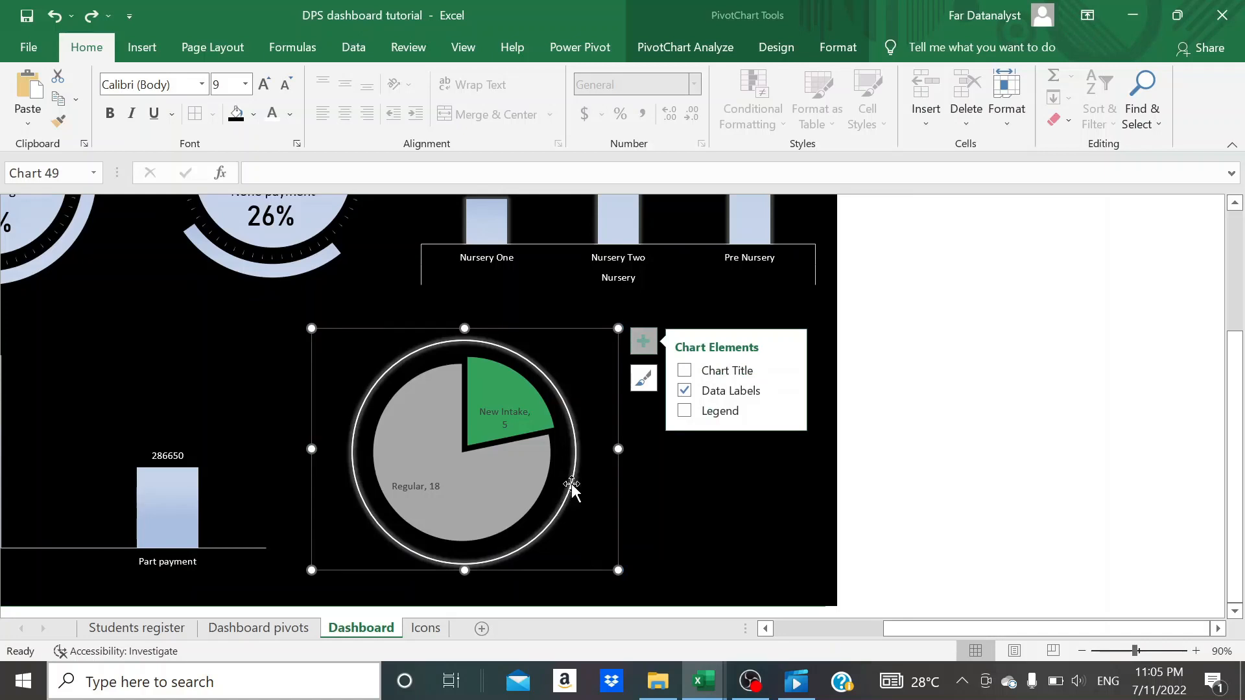
pyautogui.click(571, 483)
pyautogui.keyDown('ctrl'); pyautogui.click(597, 476); pyautogui.keyUp('ctrl')
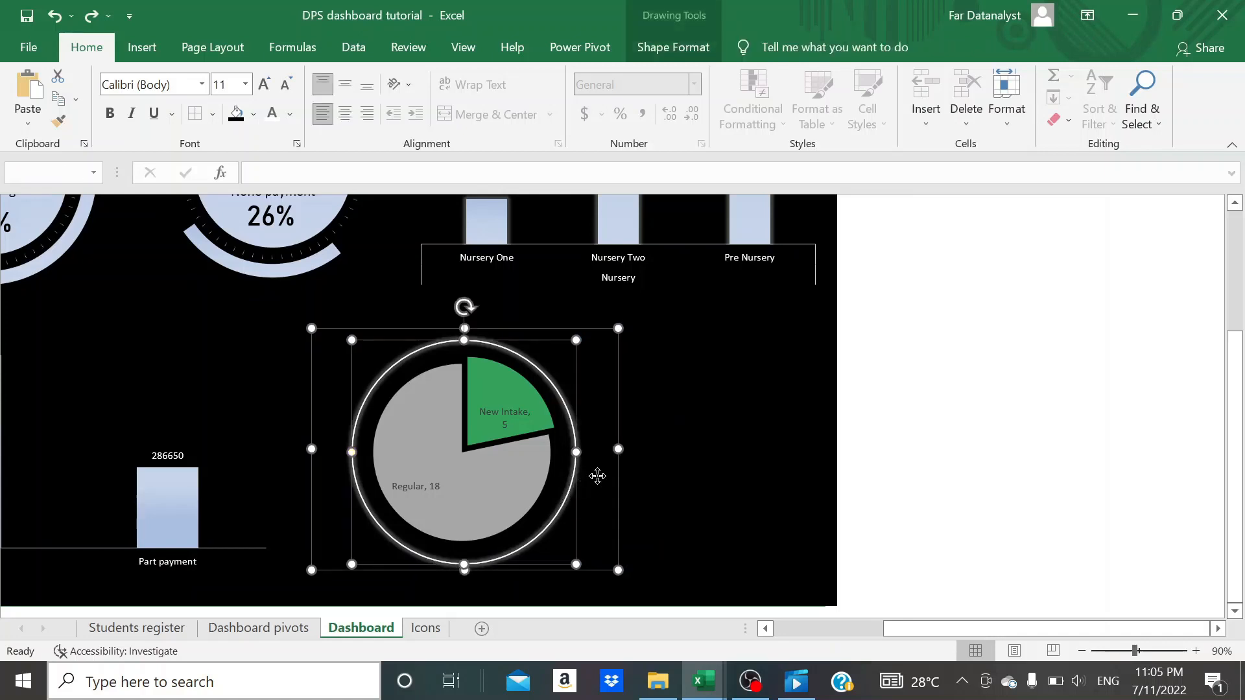
pyautogui.rightClick(597, 476)
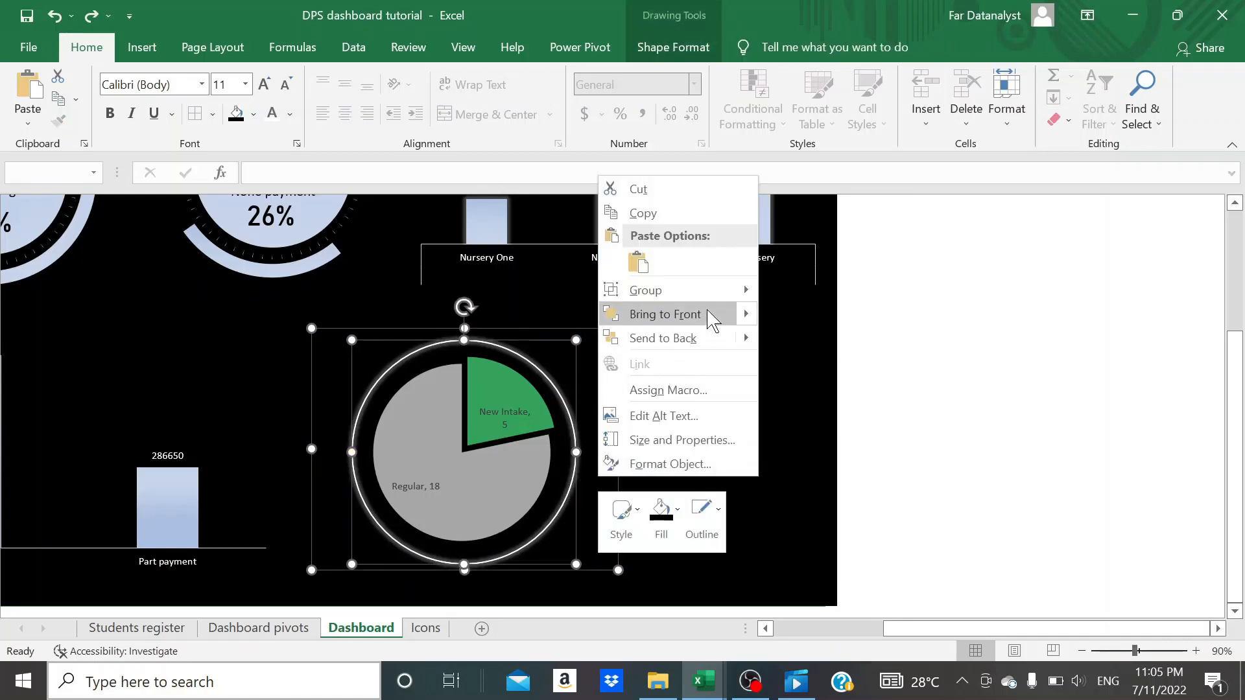
pyautogui.moveTo(736, 293)
pyautogui.click(804, 292)
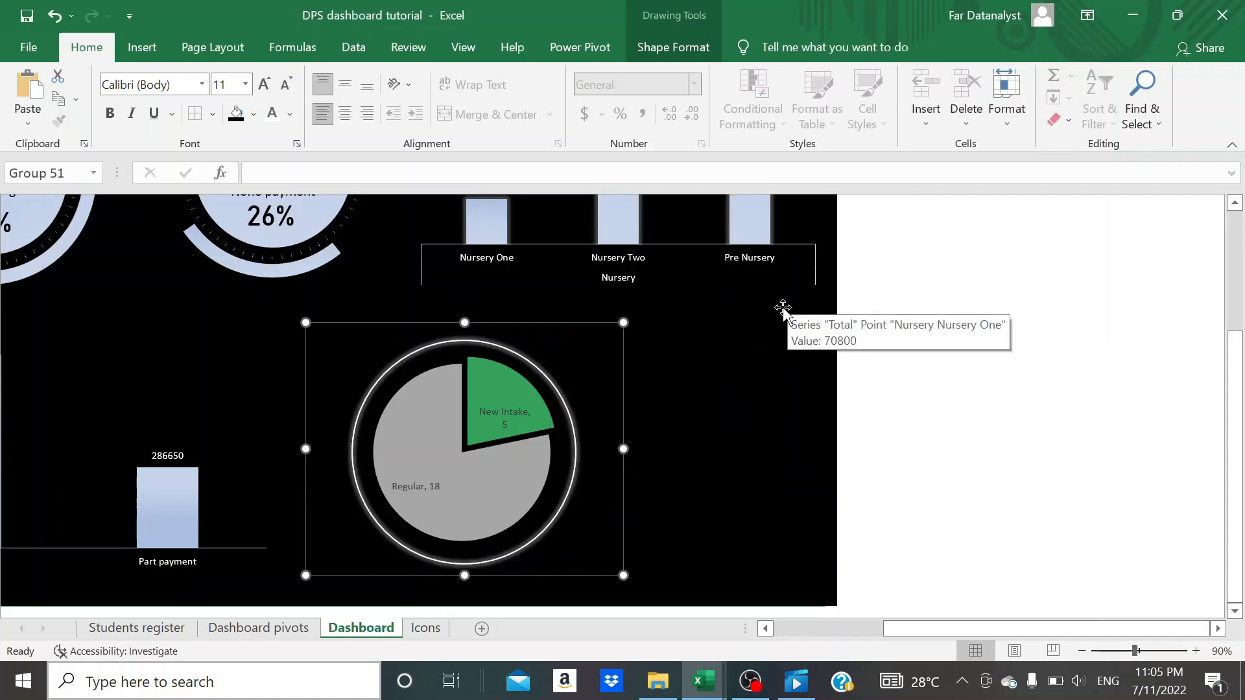
# - Nudge the grouped pie chart and ring to the left and slightly down on the dashboard
pyautogui.click(677, 420)
pyautogui.click(322, 341)
pyautogui.press('Left')
pyautogui.press('Left')
pyautogui.press('Left')
pyautogui.press('Left')
pyautogui.press('Left')
pyautogui.press('Left')
pyautogui.press('Left')
pyautogui.press('Left')
pyautogui.press('Left')
pyautogui.press('Left')
pyautogui.press('Left')
pyautogui.press('Left')
pyautogui.press('Left')
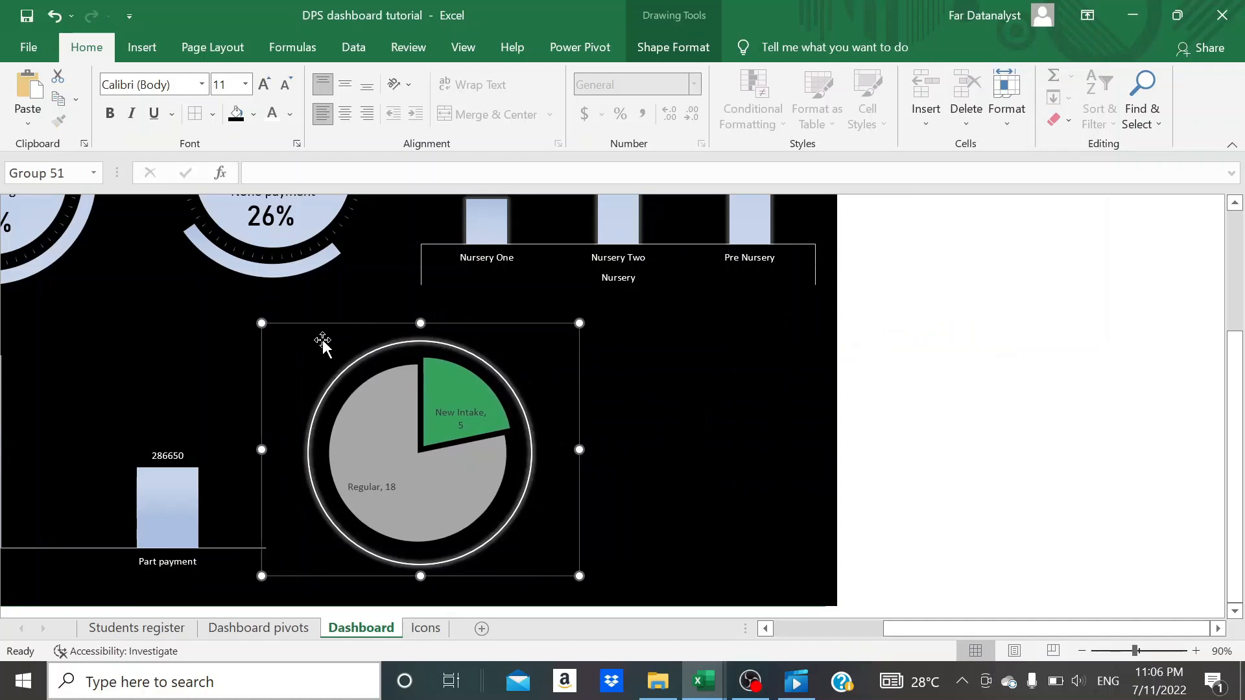
pyautogui.press('Down')
pyautogui.press('Down')
pyautogui.press('Down')
pyautogui.press('Down')
pyautogui.press('Down')
pyautogui.press('Down')
# - Set the Full payment/Part payment column chart's height to 2.54" and reduce its width to between 3" and 4"
pyautogui.hscroll(-5, 905, 289)
pyautogui.click(590, 359)
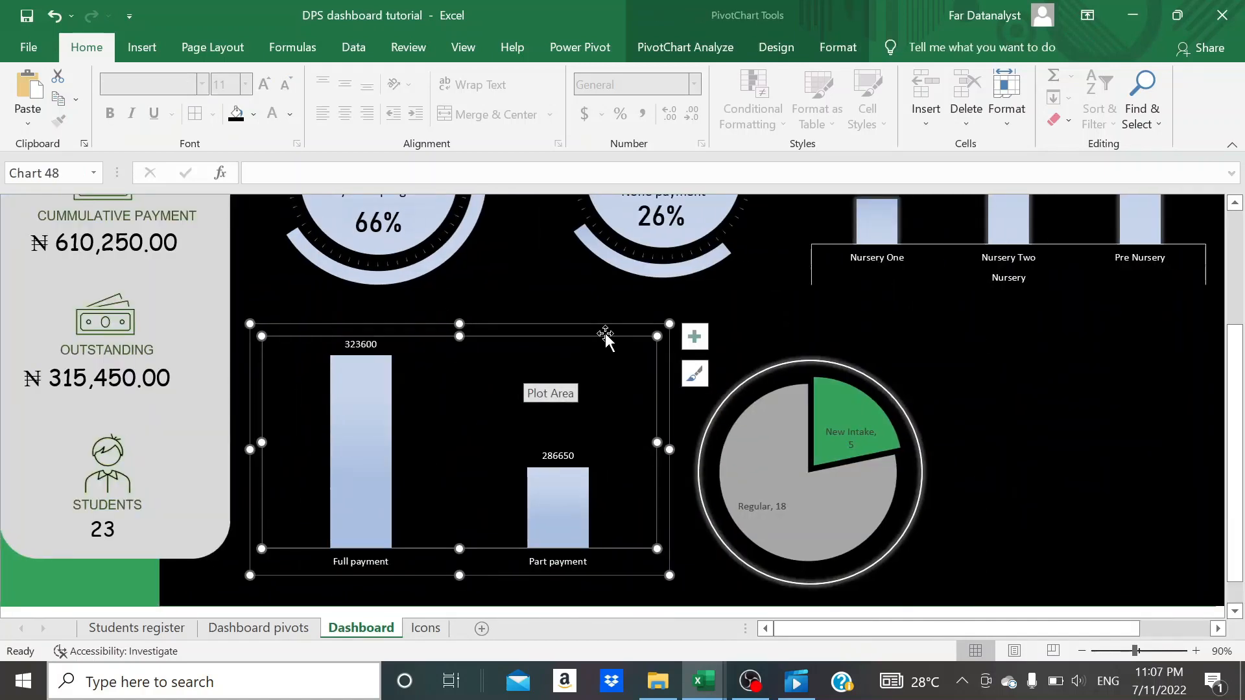
pyautogui.click(600, 327)
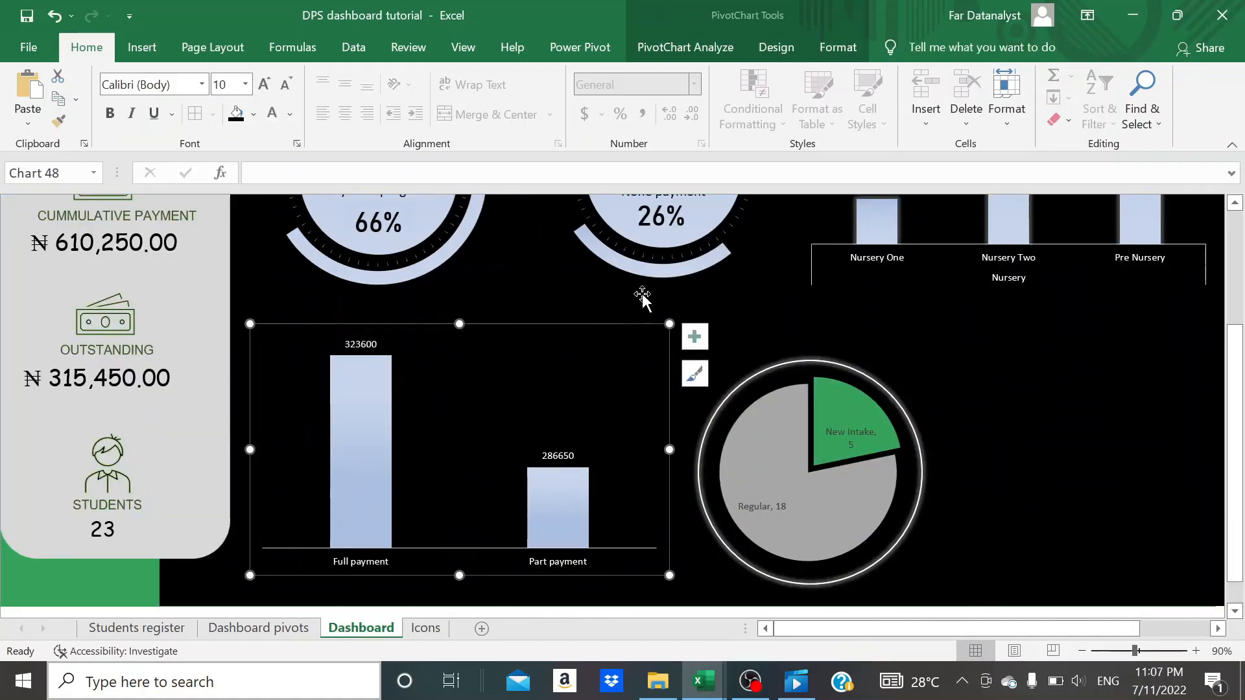
pyautogui.click(837, 47)
pyautogui.click(1097, 84)
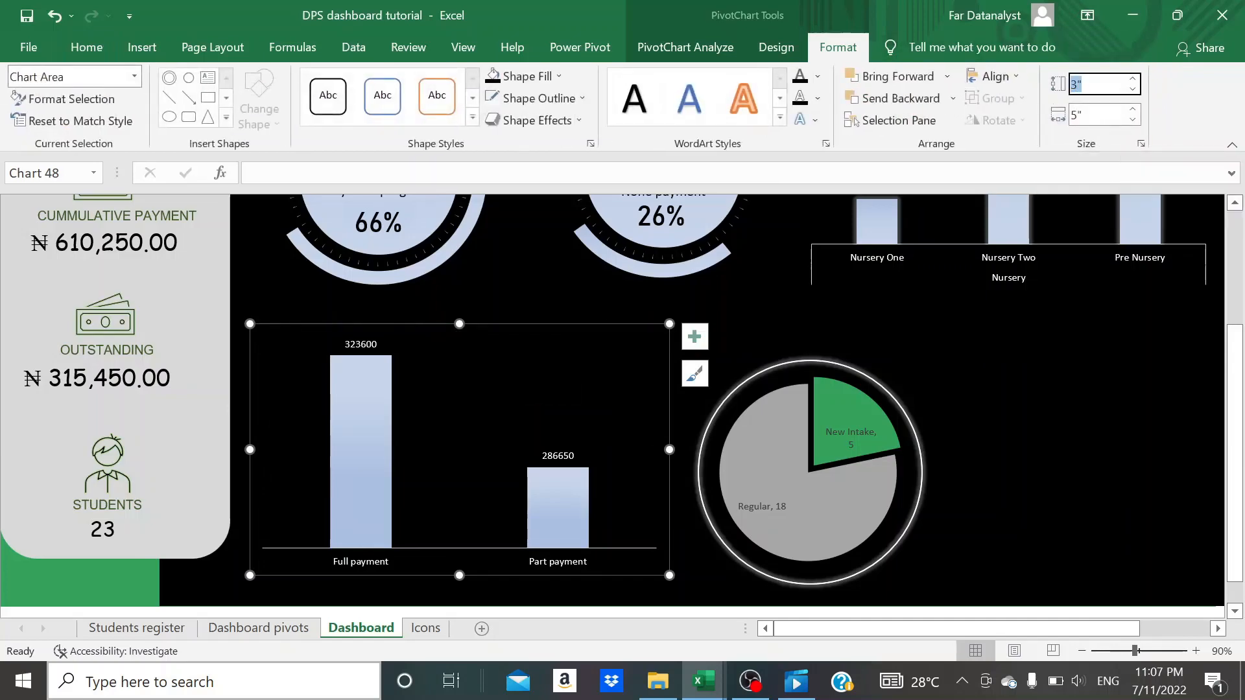
pyautogui.press('Tab')
pyautogui.write('3')
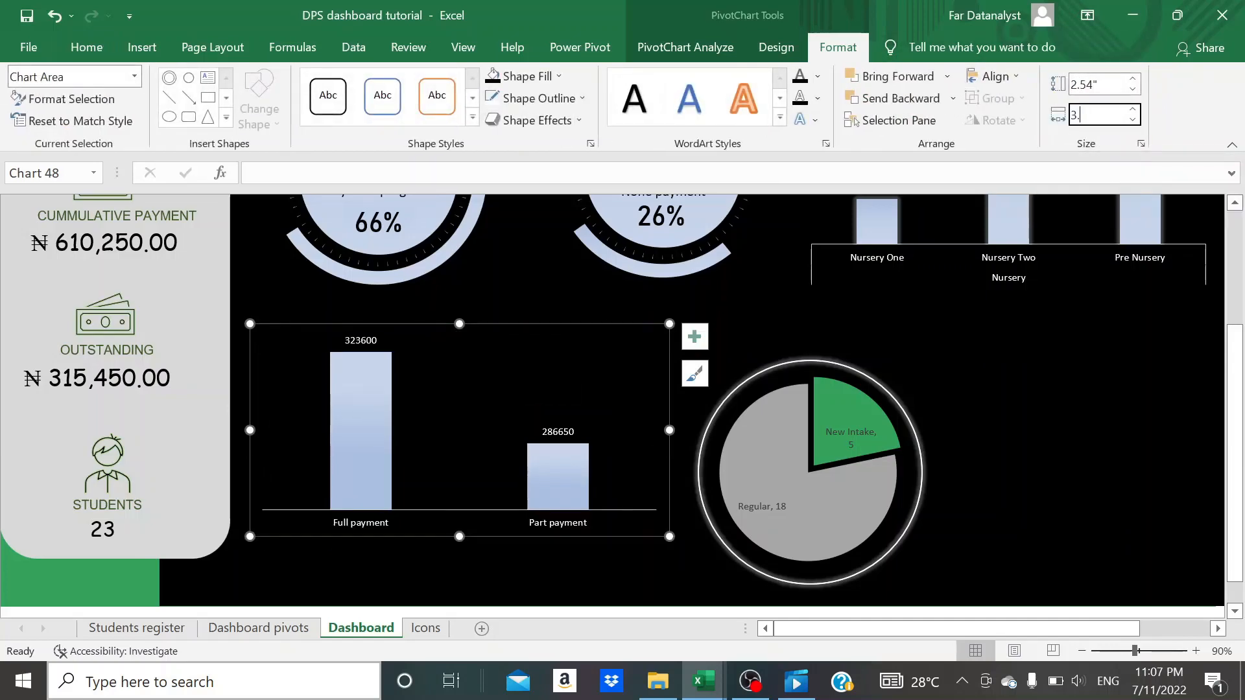
pyautogui.write('.')
pyautogui.click(1162, 416)
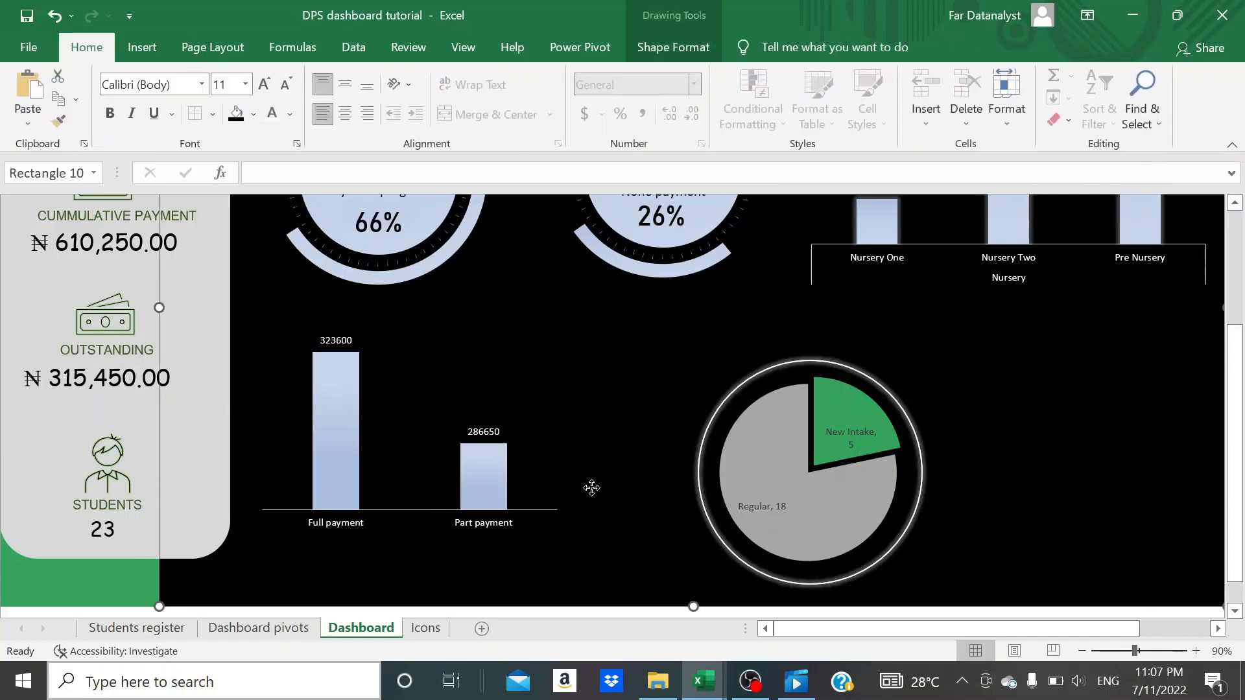
# - Move the Full payment/Part payment column chart slightly down beneath the payment progress doughnut
pyautogui.click(547, 439)
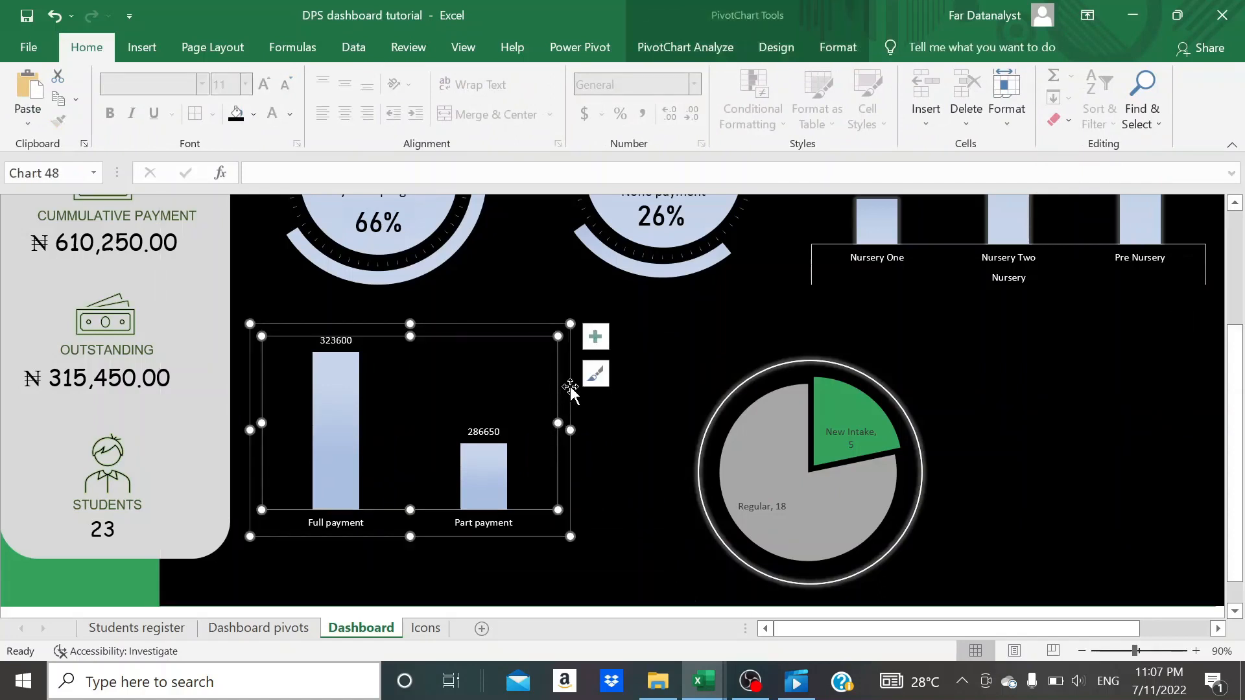
pyautogui.click(570, 388)
pyautogui.moveTo(562, 392)
pyautogui.mouseDown()
pyautogui.moveTo(560, 429)
pyautogui.moveTo(559, 415)
pyautogui.mouseUp()
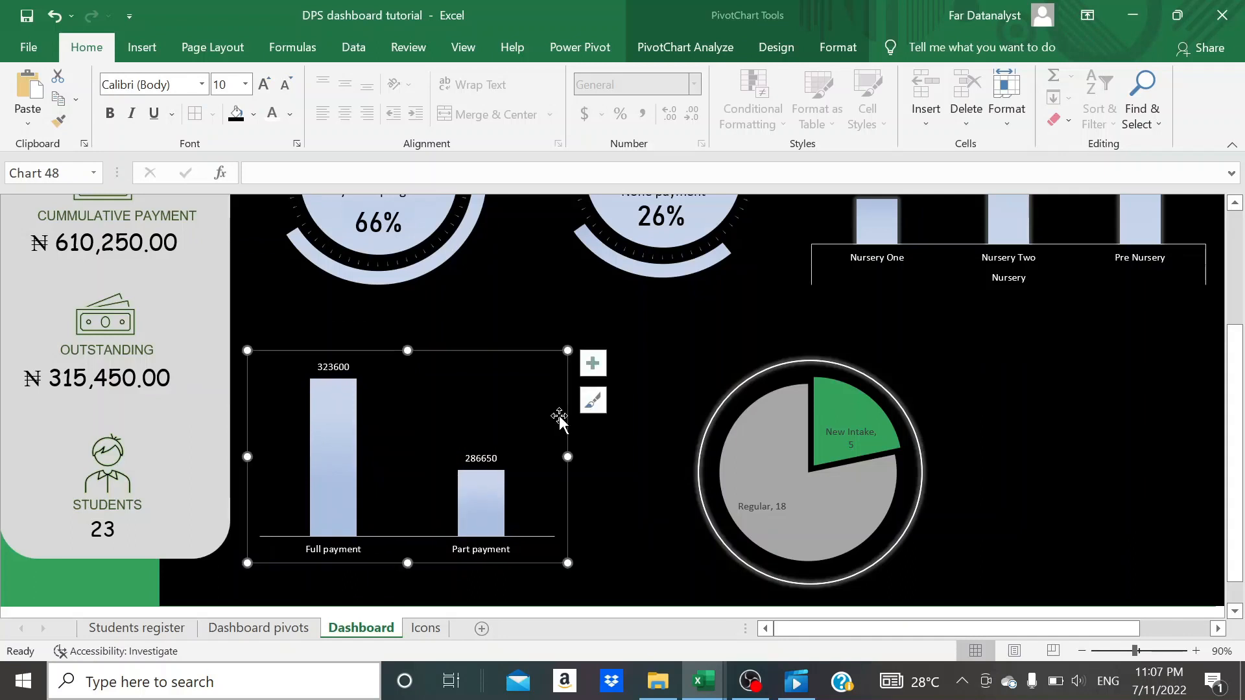
pyautogui.click(665, 423)
pyautogui.click(648, 398)
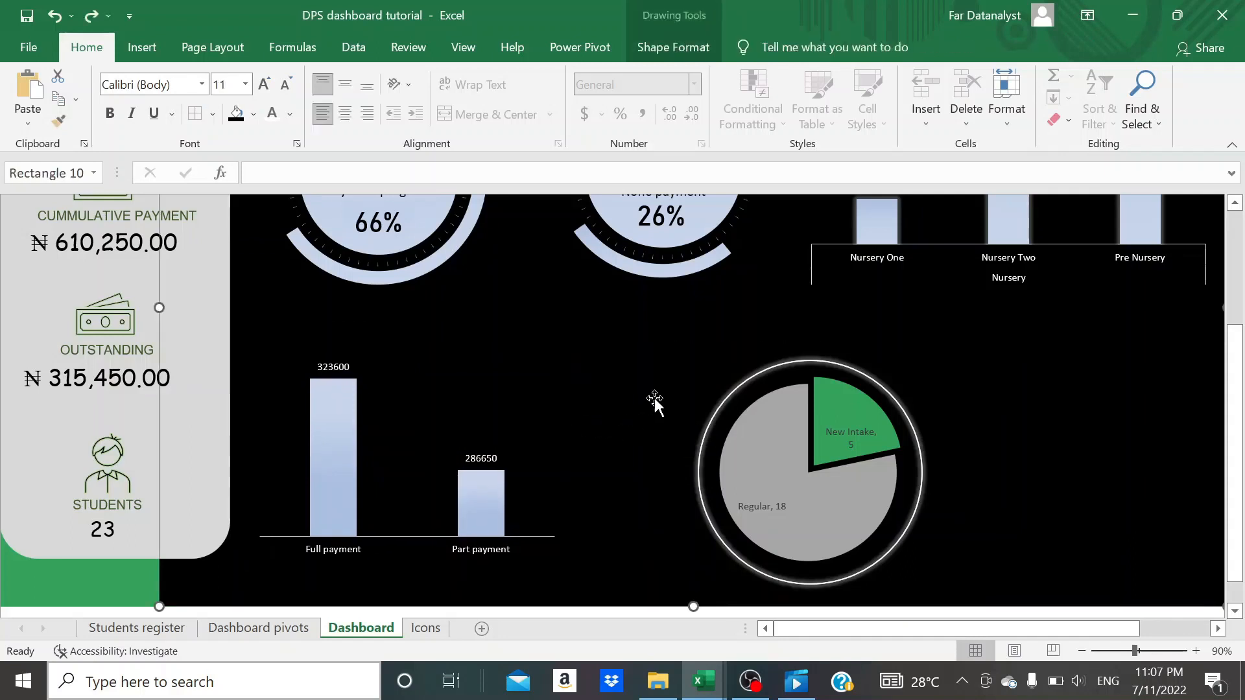
# - Move the ringed pie chart left and slightly up beneath the none payment doughnut, and slightly narrow the Full payment/Part payment column chart
pyautogui.moveTo(729, 396); pyautogui.dragTo(659, 396)
pyautogui.click(614, 373)
pyautogui.moveTo(549, 383); pyautogui.dragTo(563, 377)
pyautogui.click(594, 374)
pyautogui.hotkey('ctrl', 'z')
pyautogui.moveTo(691, 367); pyautogui.dragTo(644, 345)
pyautogui.click(946, 523)
pyautogui.scroll(3, 946, 522)
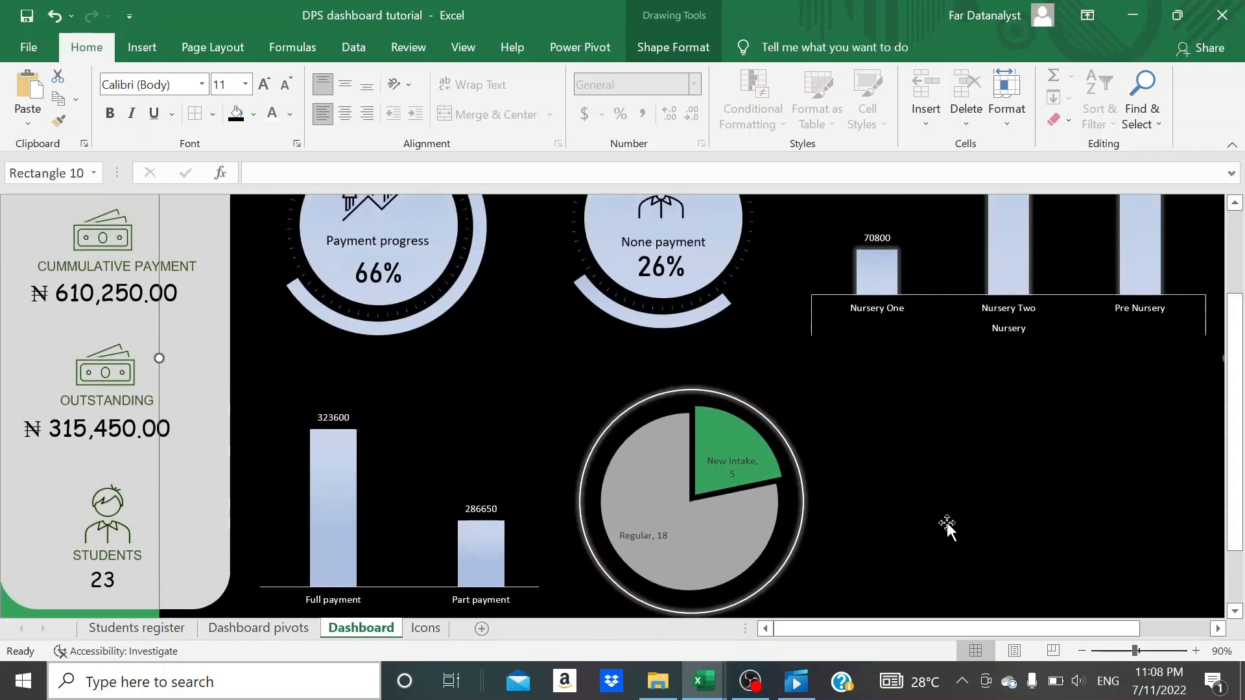
pyautogui.hscroll(4, 947, 523)
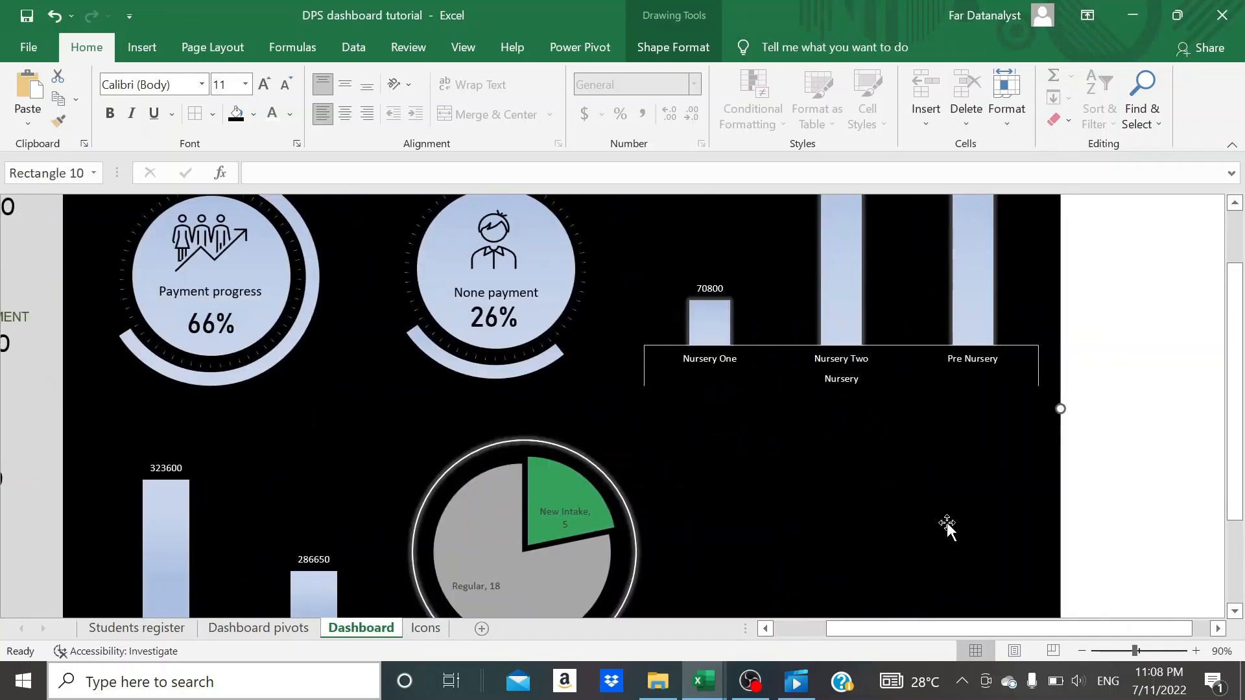
pyautogui.hscroll(-3, 946, 523)
pyautogui.scroll(-1, 947, 522)
pyautogui.scroll(-1, 982, 441)
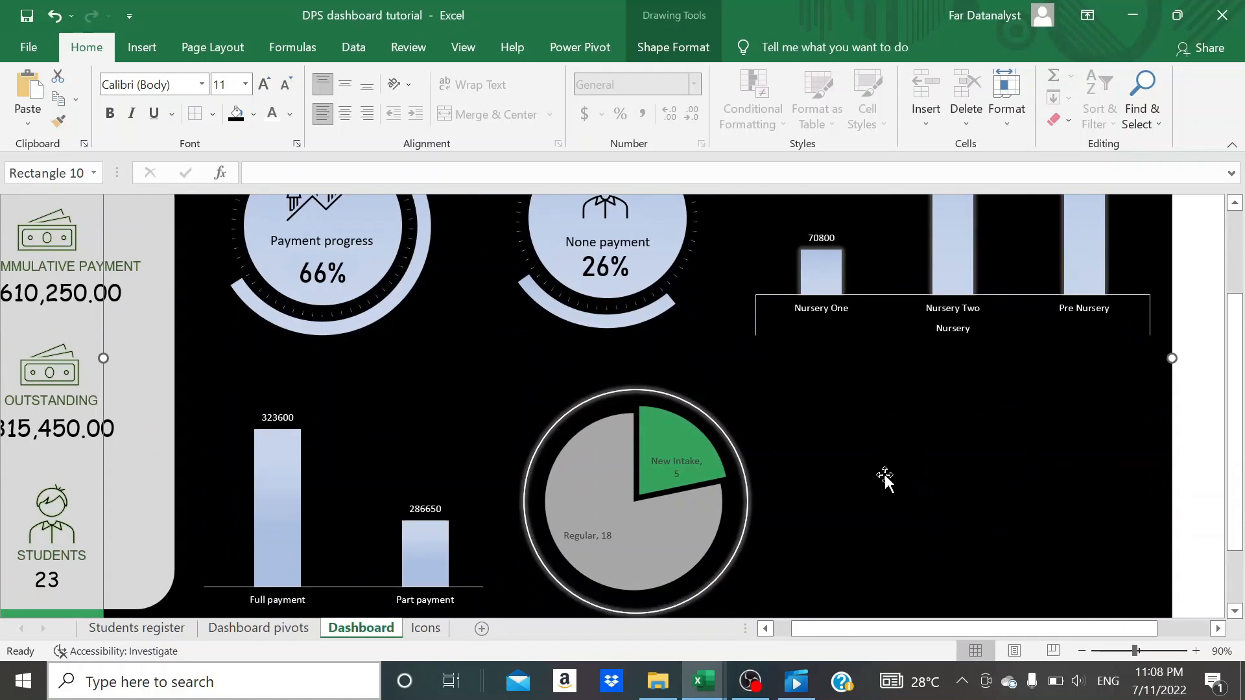
pyautogui.scroll(-1, 884, 475)
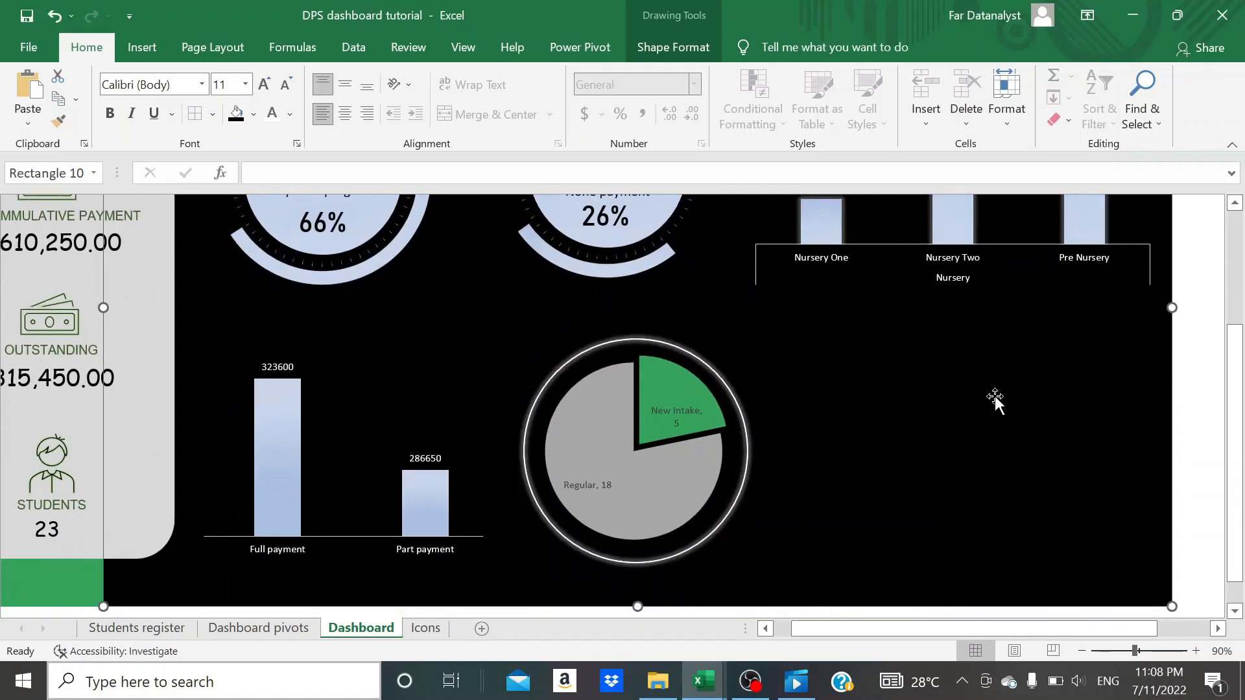
# - Copy the student status pivot table on the Dashboard pivots sheet to cell Y4 and fit the copy's column widths
pyautogui.click(258, 628)
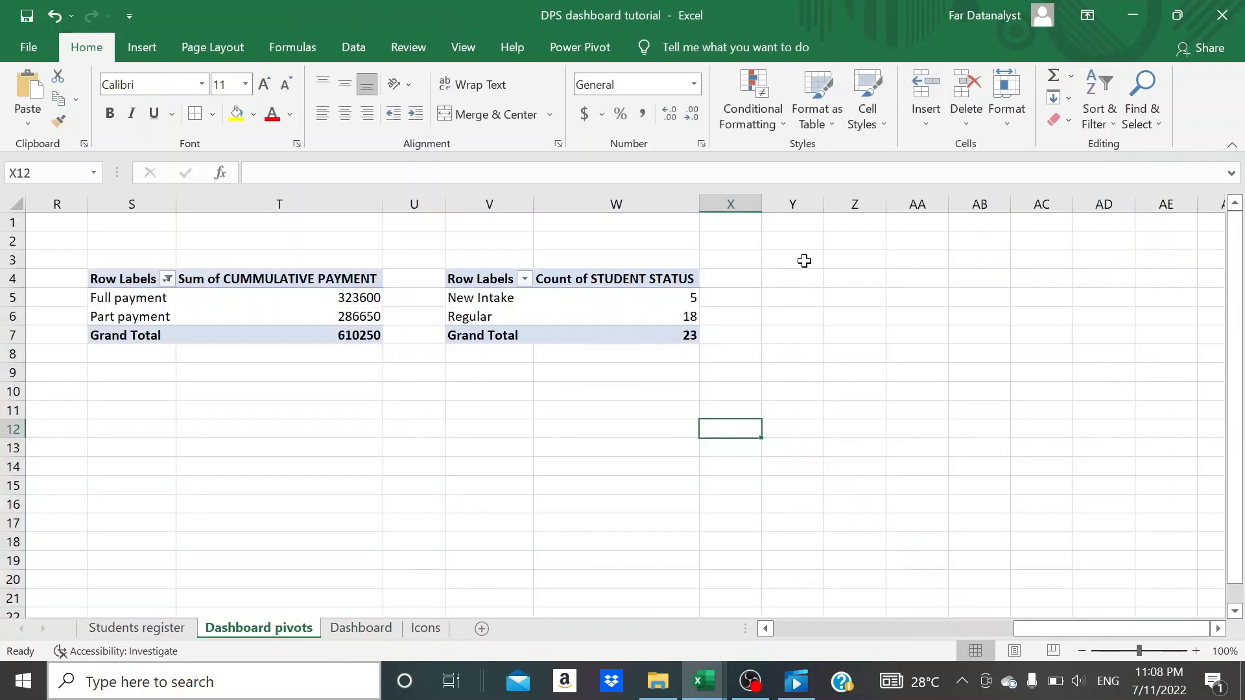
pyautogui.click(509, 280)
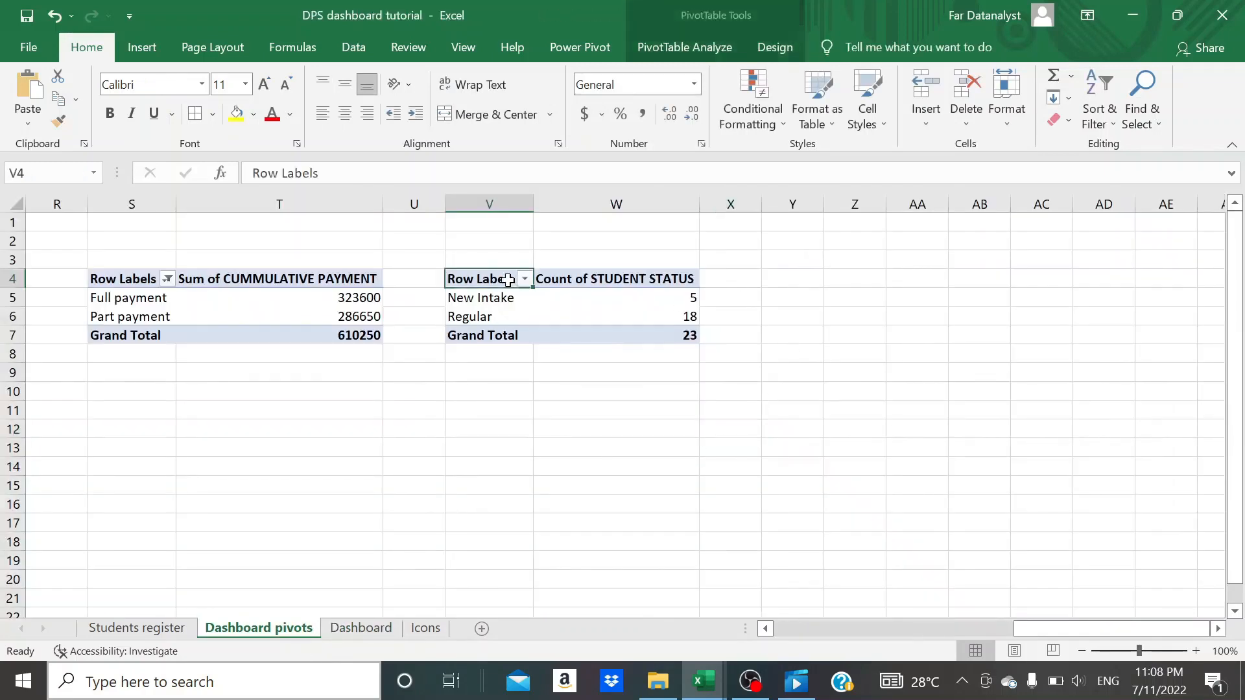
pyautogui.hotkey('shift', 'Right')
pyautogui.hotkey('shift', 'Down')
pyautogui.hotkey('shift', 'Down')
pyautogui.hotkey('shift', 'Down')
pyautogui.hotkey('ctrl', 'c')
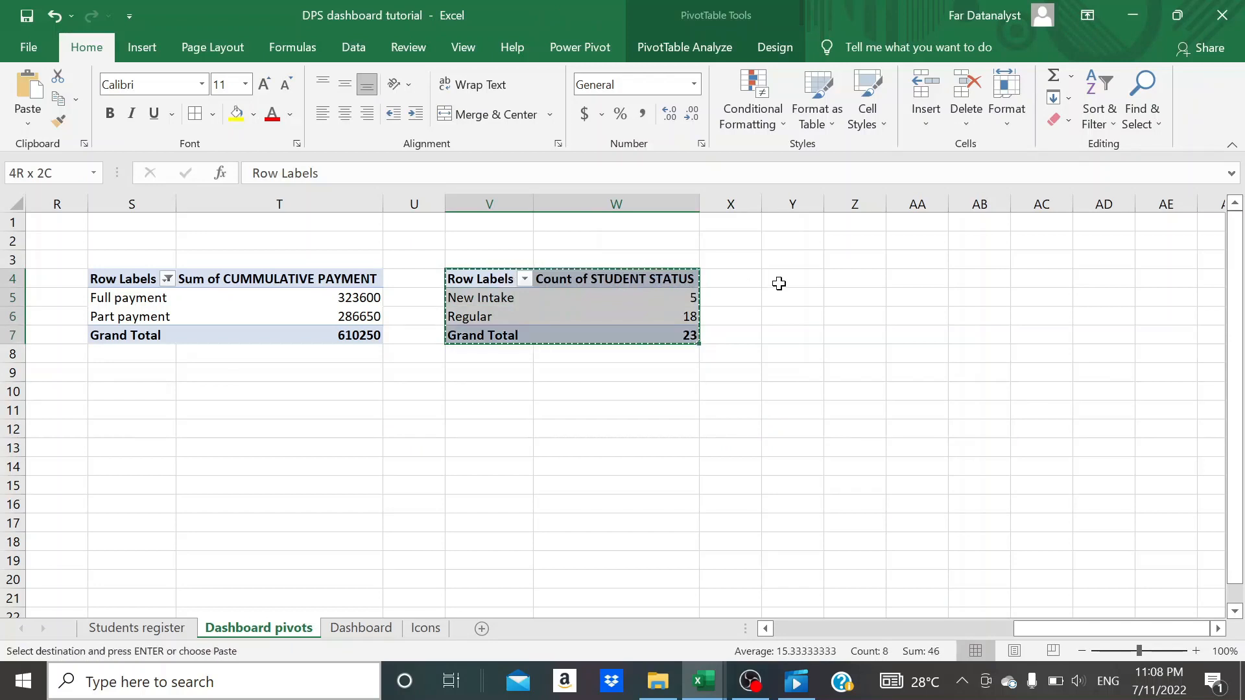
pyautogui.click(778, 284)
pyautogui.hotkey('ctrl', 'v')
pyautogui.press('Escape')
pyautogui.doubleClick(824, 205)
pyautogui.doubleClick(911, 194)
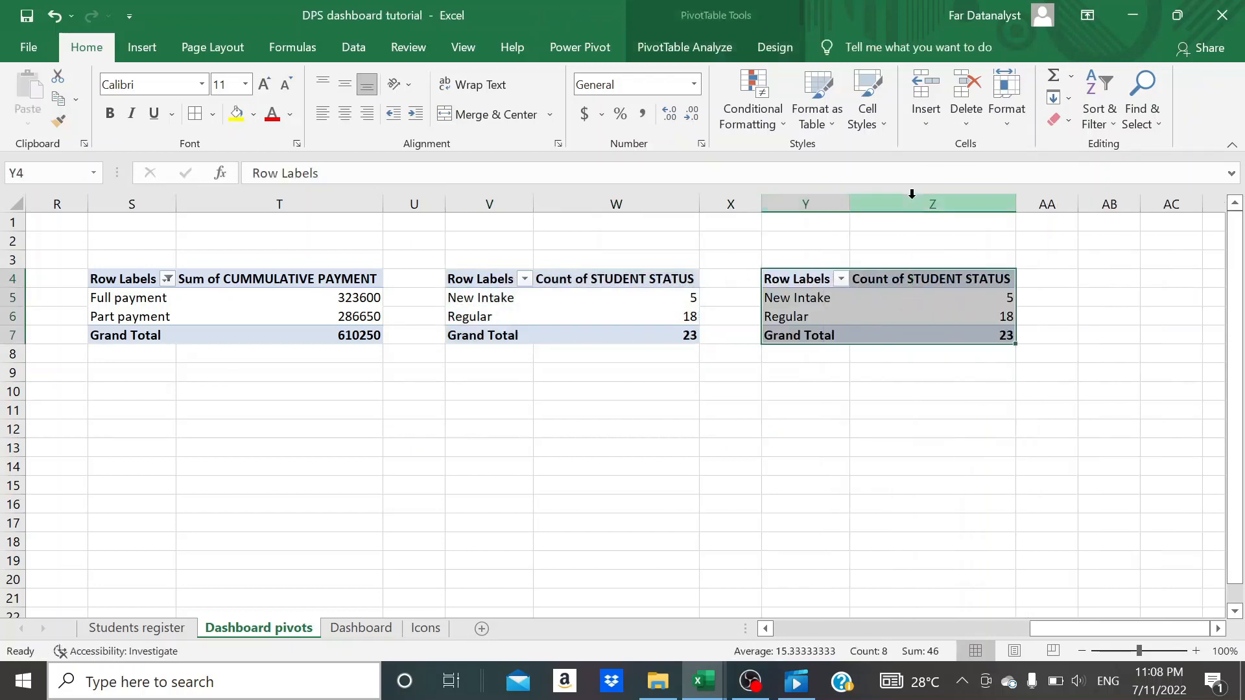
# - Rebuild the pivot table copy at Y4 with CLASS as rows and the sum of OUTSTANDING as values, removing STUDENT STATUS
pyautogui.click(830, 321)
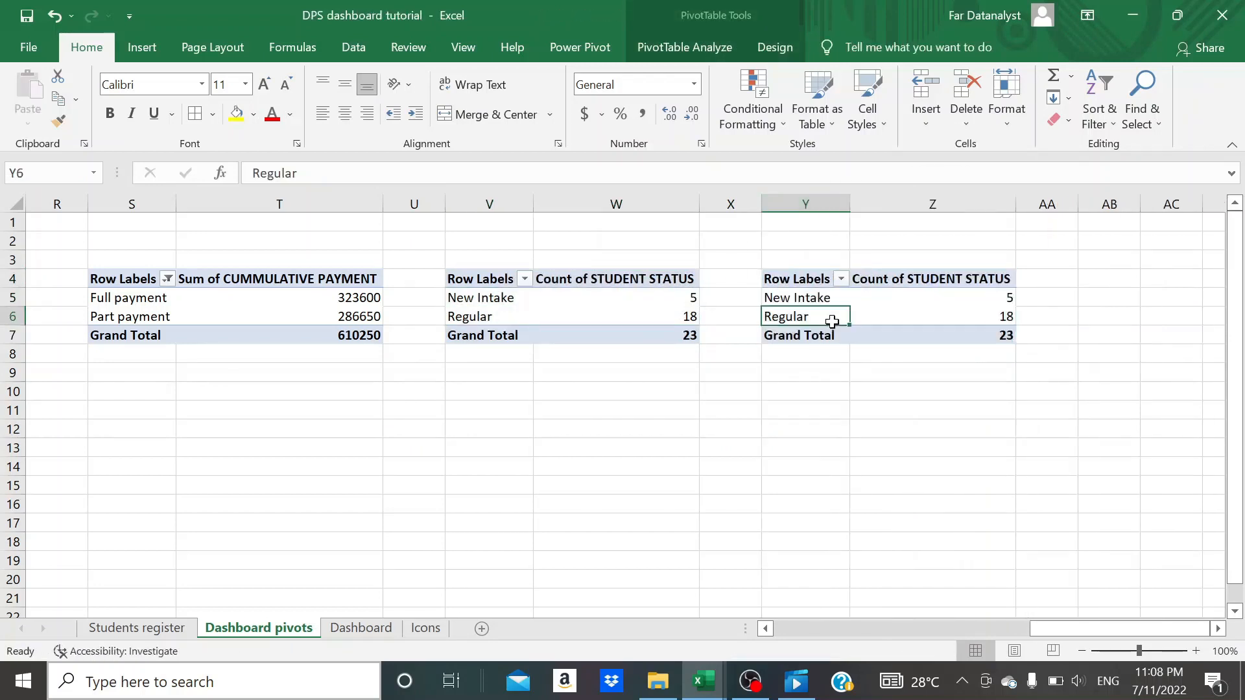
pyautogui.click(710, 52)
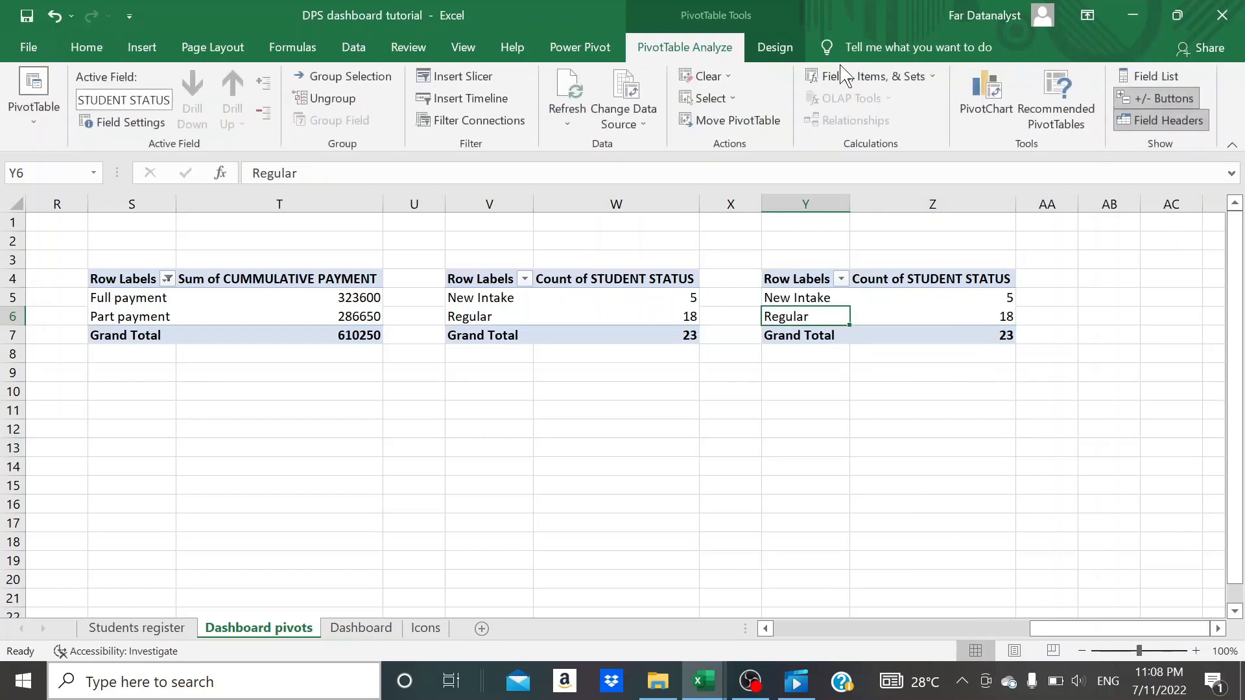
pyautogui.click(1120, 76)
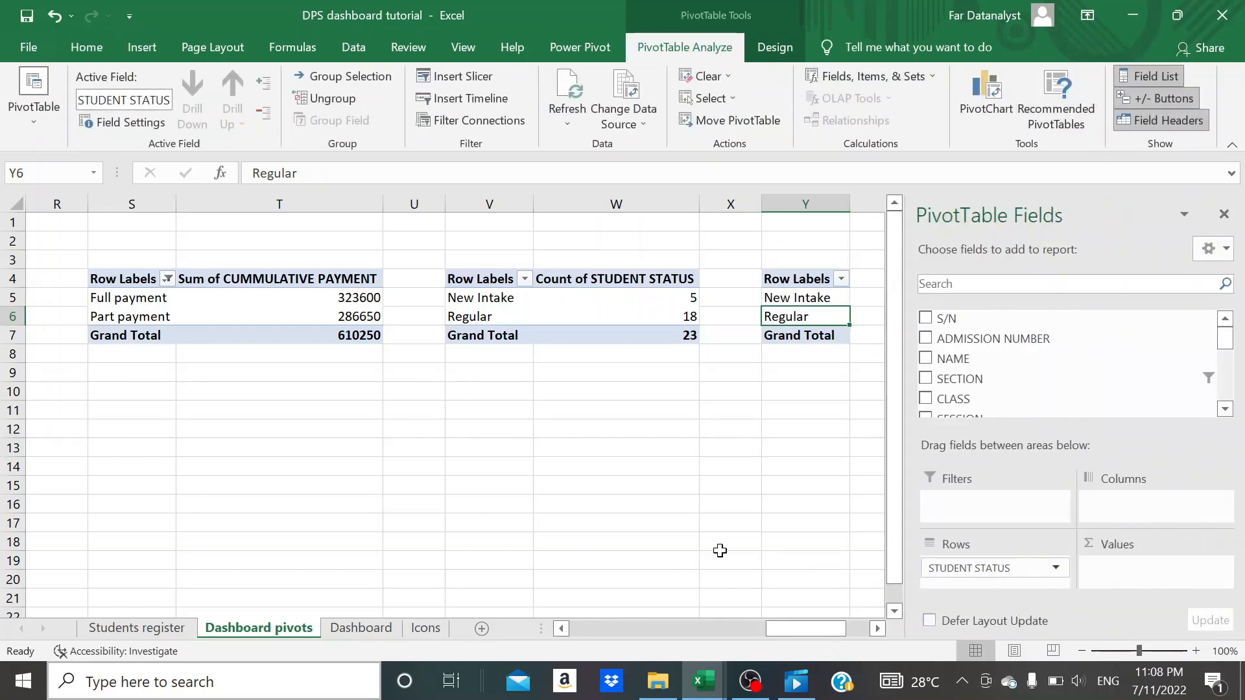
pyautogui.moveTo(973, 568); pyautogui.dragTo(804, 557)
pyautogui.scroll(-5, 1056, 394)
pyautogui.moveTo(982, 338); pyautogui.dragTo(1136, 577)
pyautogui.scroll(3, 1024, 389)
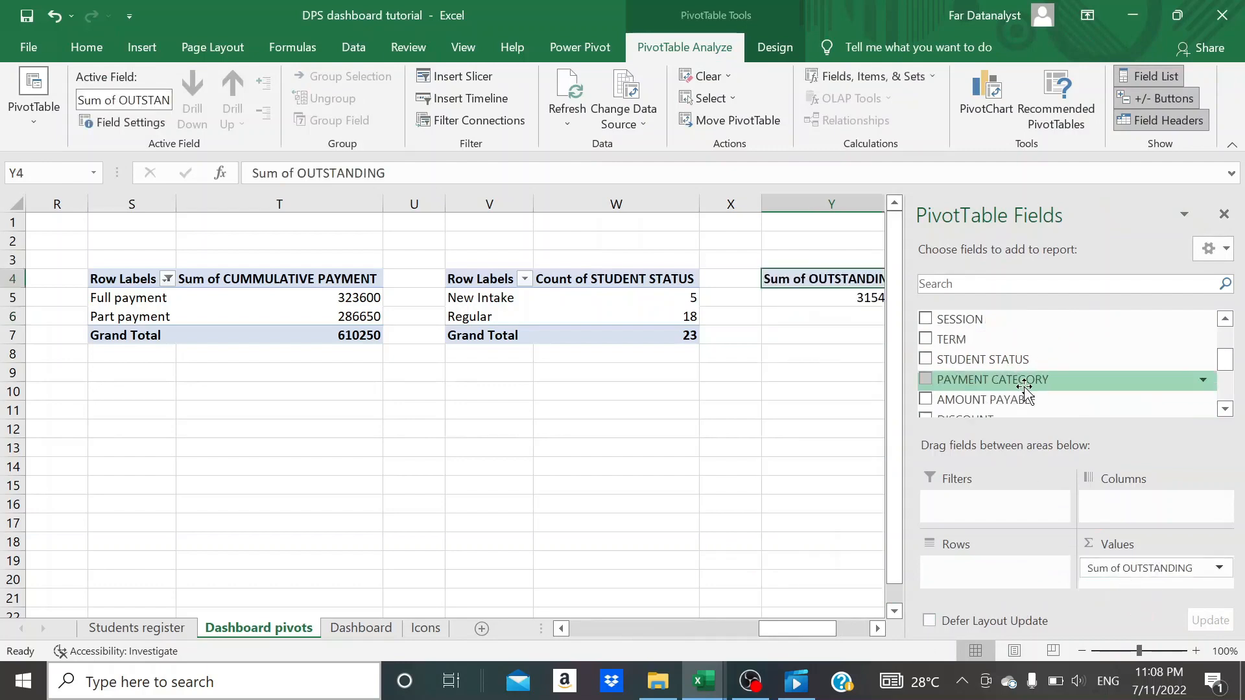
pyautogui.scroll(3, 1024, 389)
pyautogui.moveTo(978, 392); pyautogui.dragTo(979, 565)
pyautogui.click(744, 435)
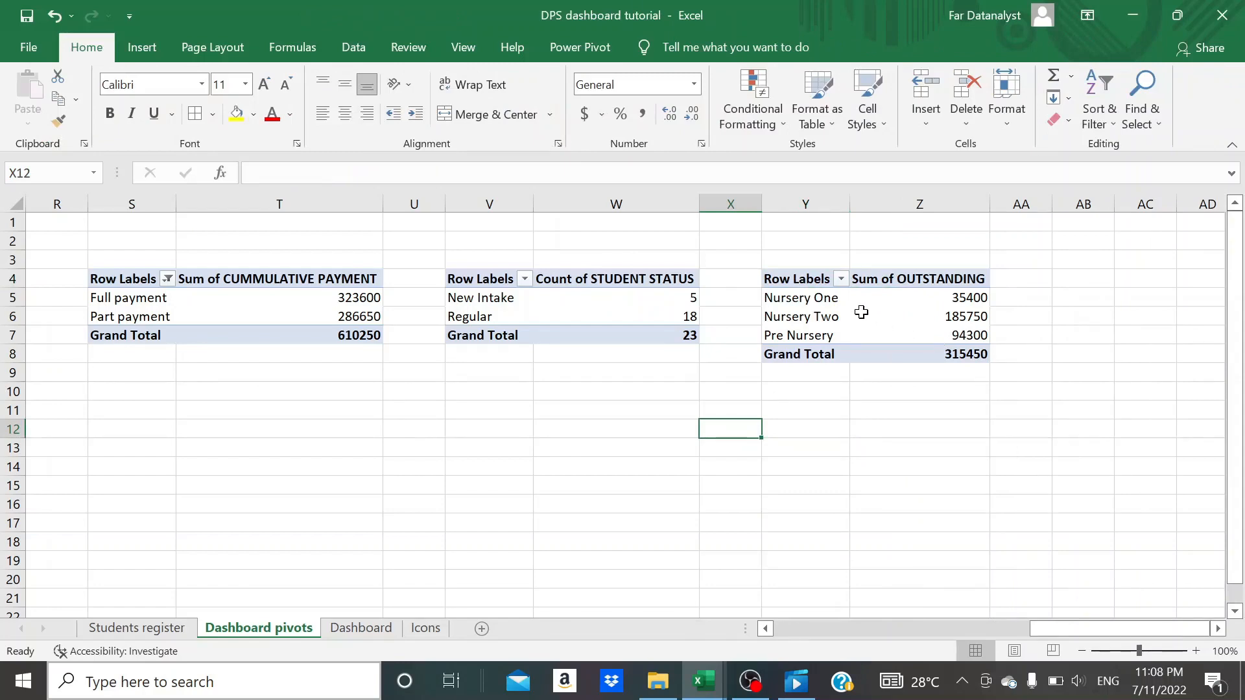
# - Close the PivotTable field list and review the outstanding amounts per class in the new pivot table
pyautogui.click(820, 298)
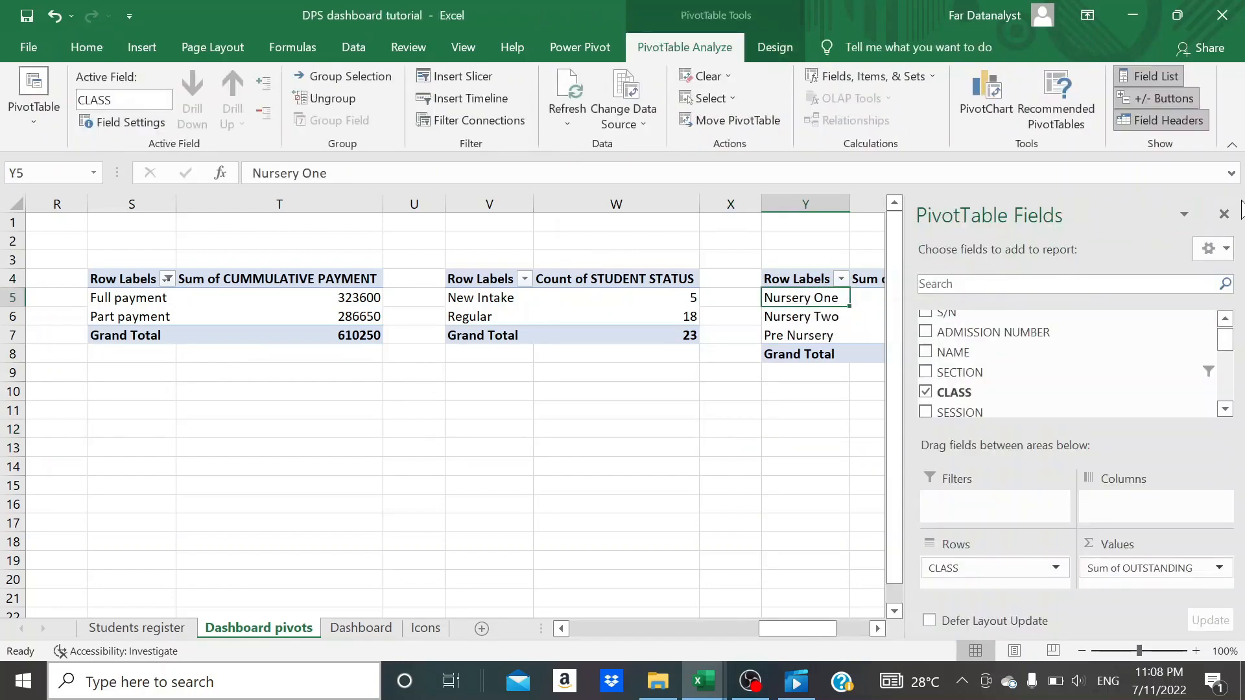
pyautogui.click(1223, 214)
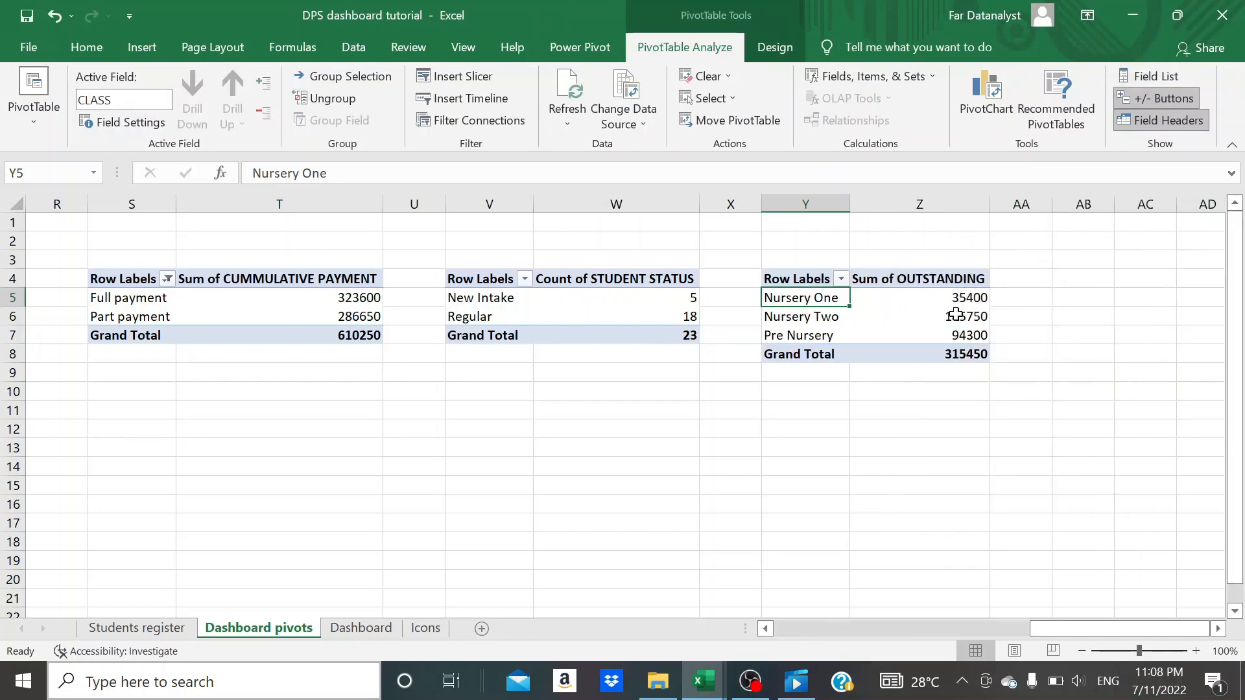
pyautogui.click(955, 315)
pyautogui.click(940, 335)
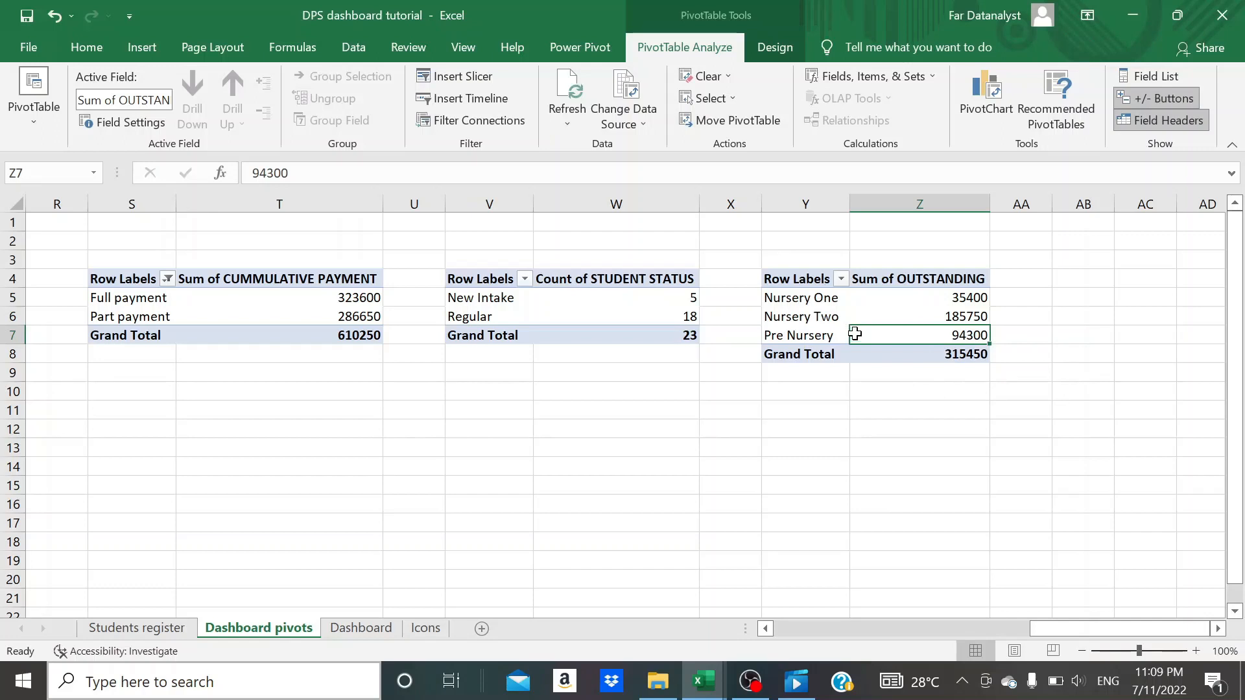
pyautogui.moveTo(855, 333)
# - Filter the dashboard to the Primary section with the slicer and check the outstanding pivot table on the Dashboard pivots sheet
pyautogui.click(346, 632)
pyautogui.scroll(5, 431, 431)
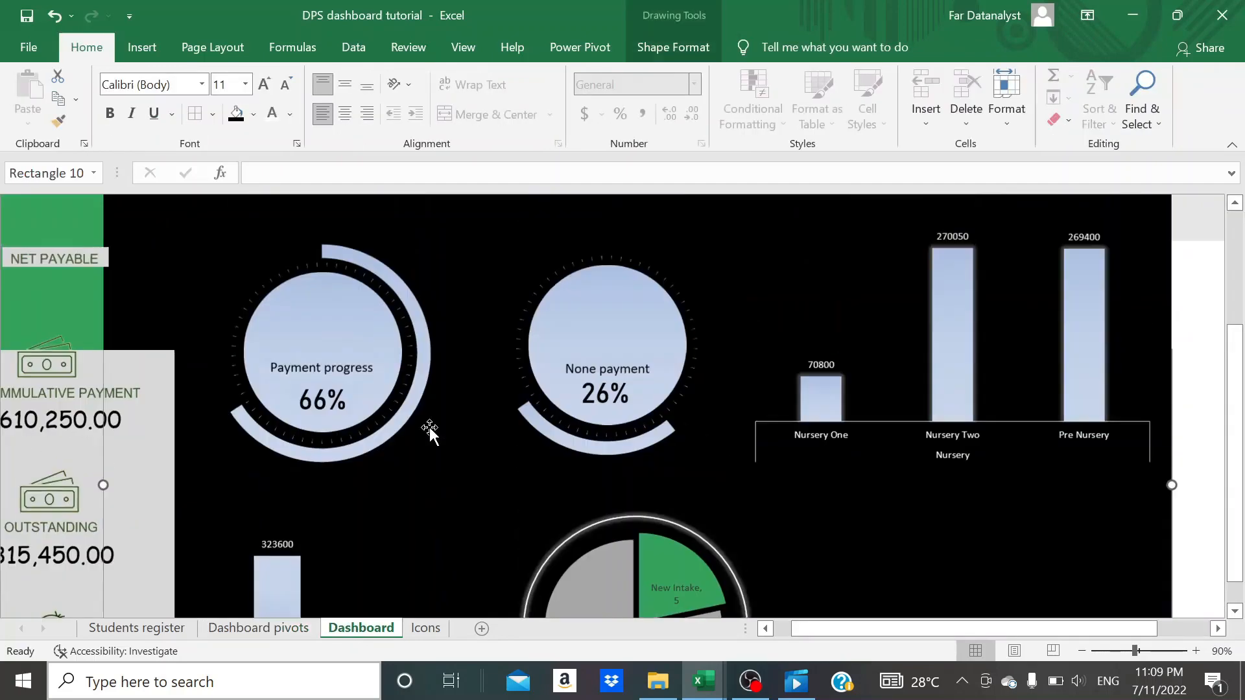
pyautogui.click(658, 214)
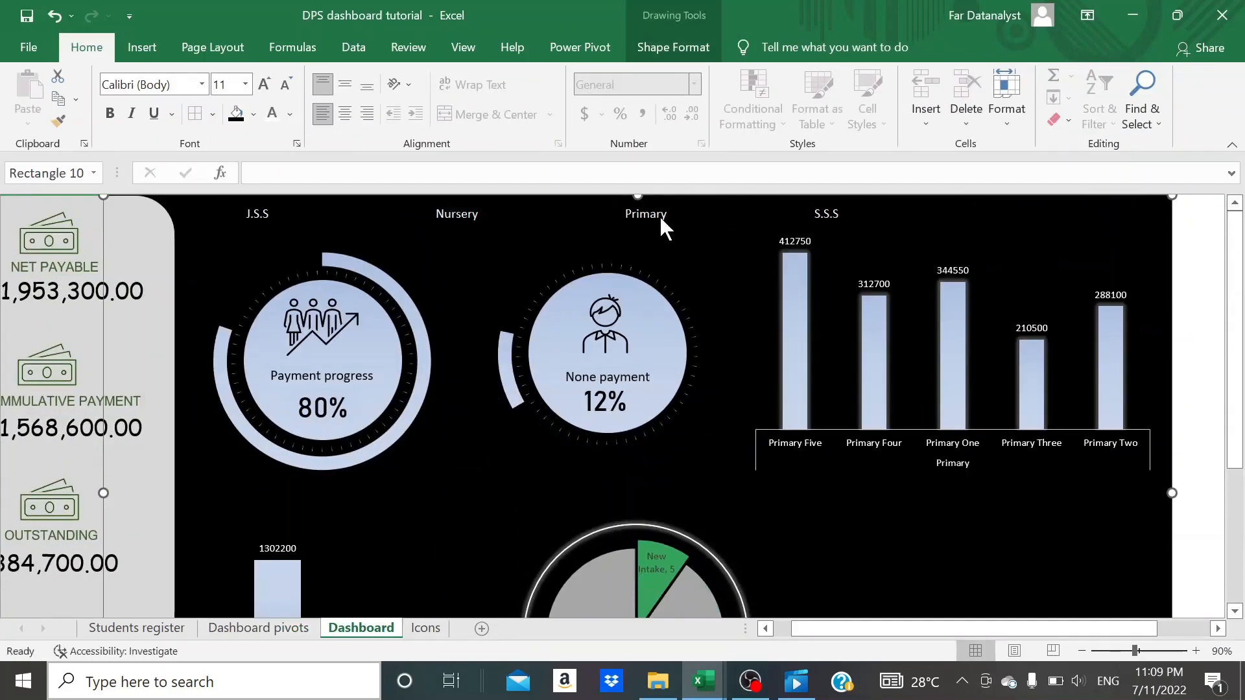
pyautogui.click(258, 628)
pyautogui.click(810, 306)
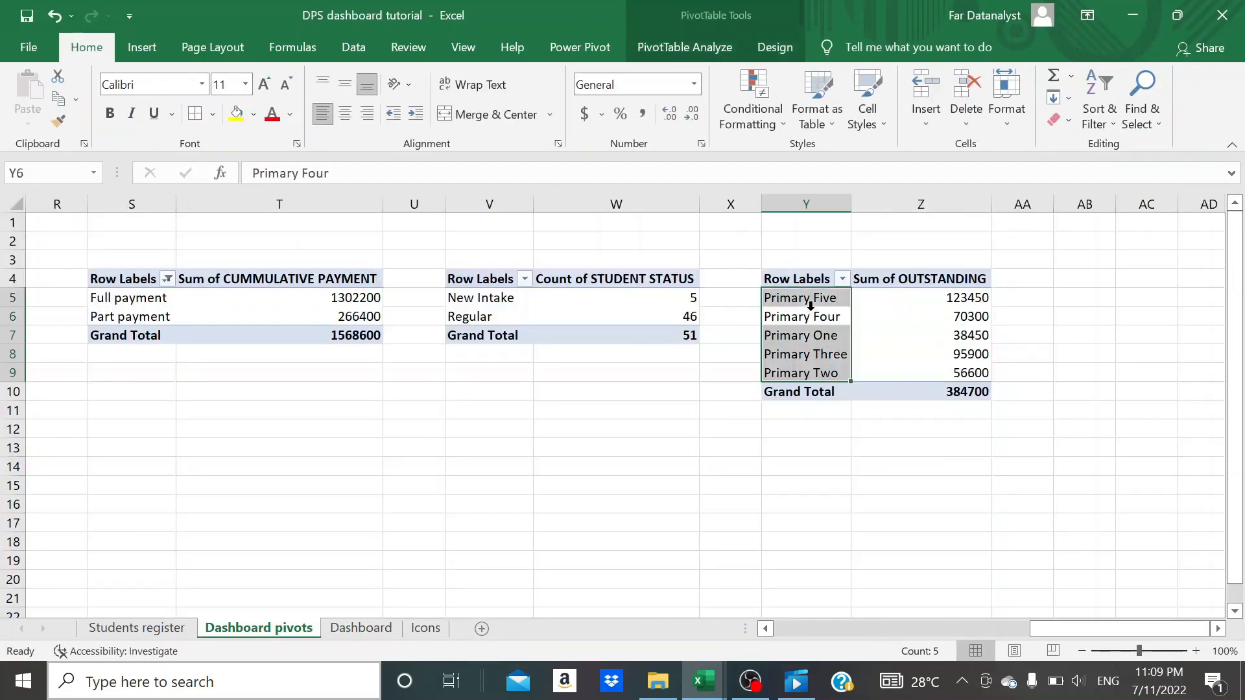
pyautogui.click(1011, 321)
pyautogui.click(917, 332)
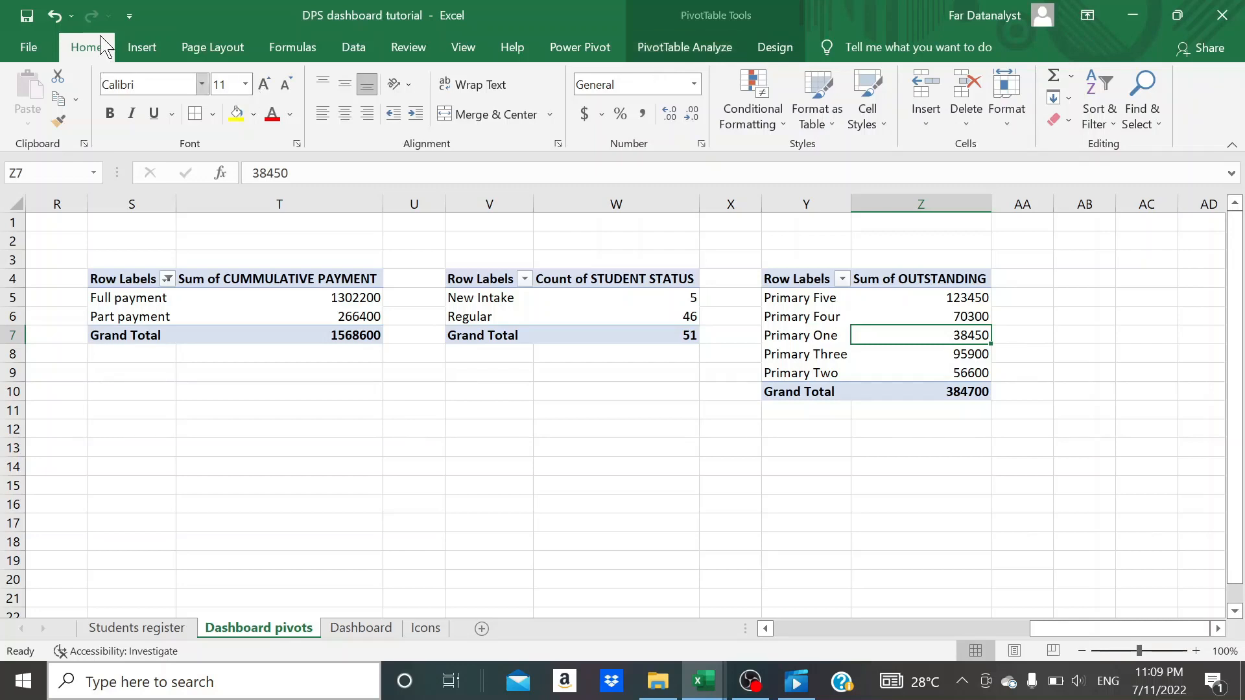
# - Insert a 2-D clustered bar chart from the pivot table of outstanding fees by class
pyautogui.click(137, 47)
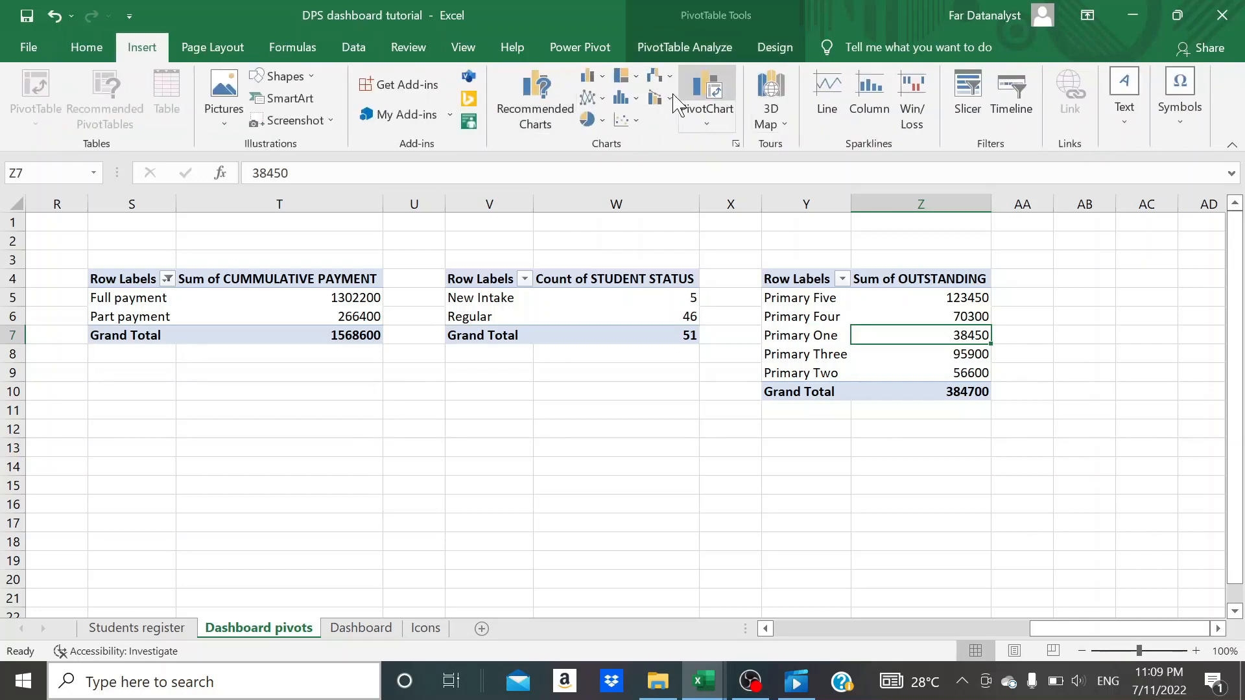
pyautogui.click(597, 73)
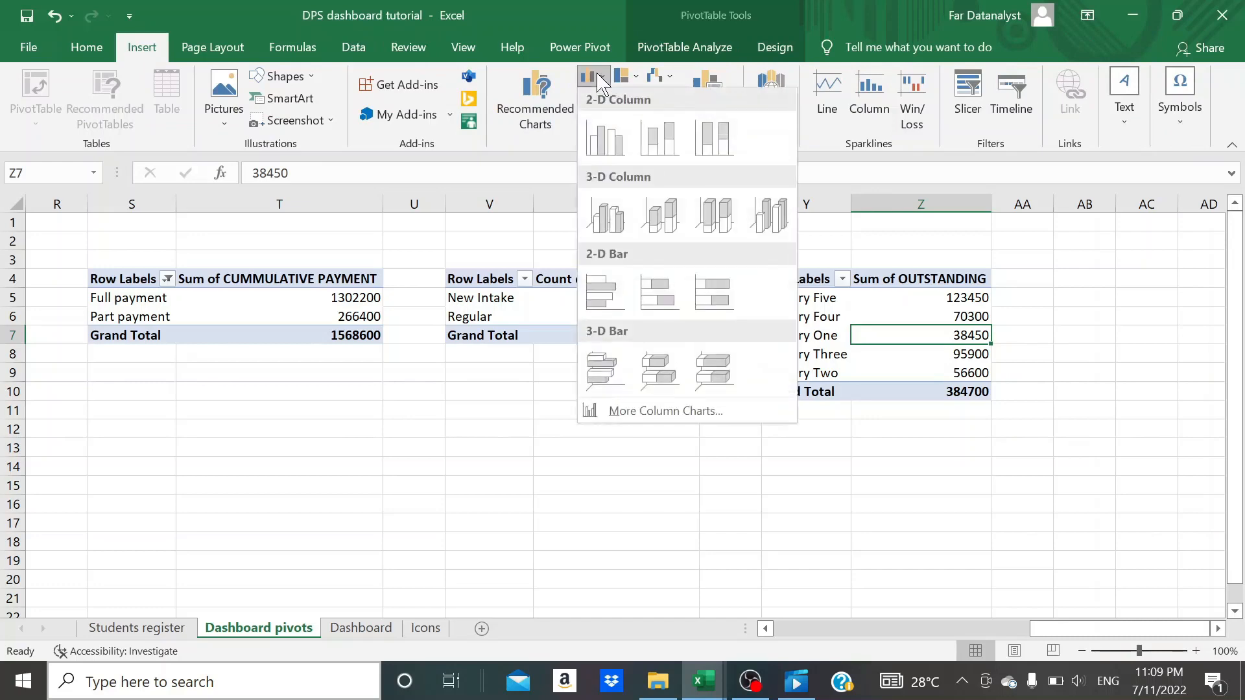
pyautogui.click(605, 293)
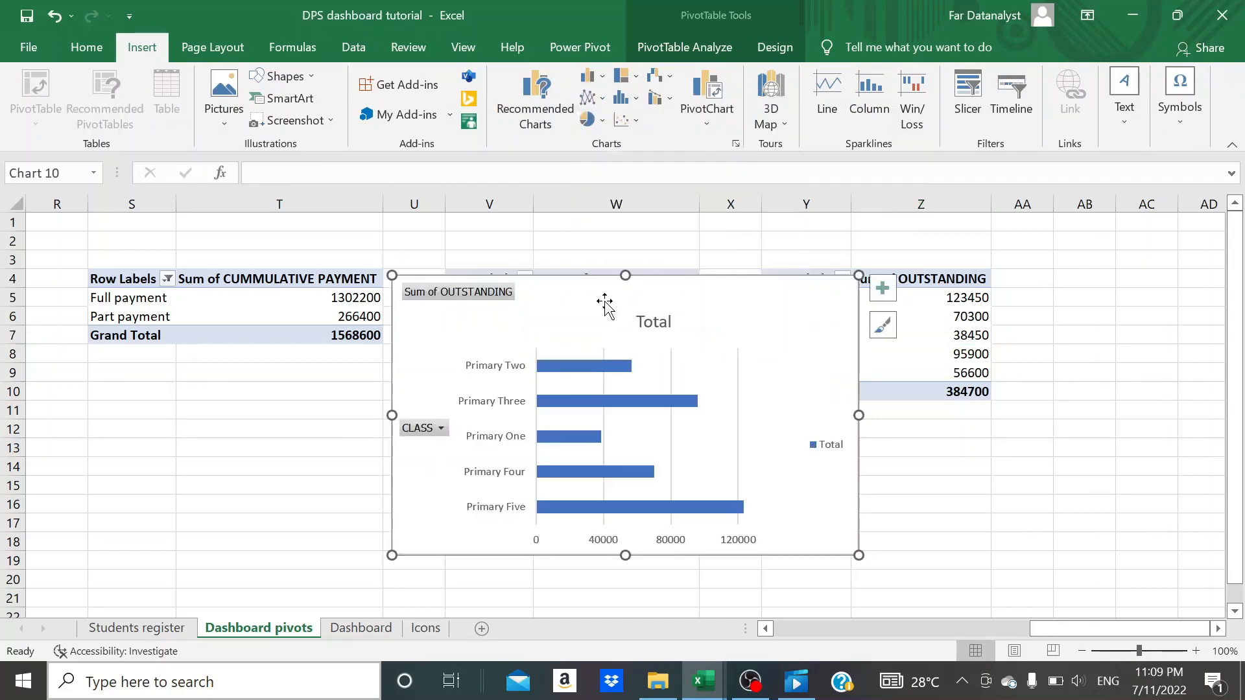
# - Remove the title, legend, vertical gridlines and horizontal value axis from the outstanding fees bar chart
pyautogui.click(666, 331)
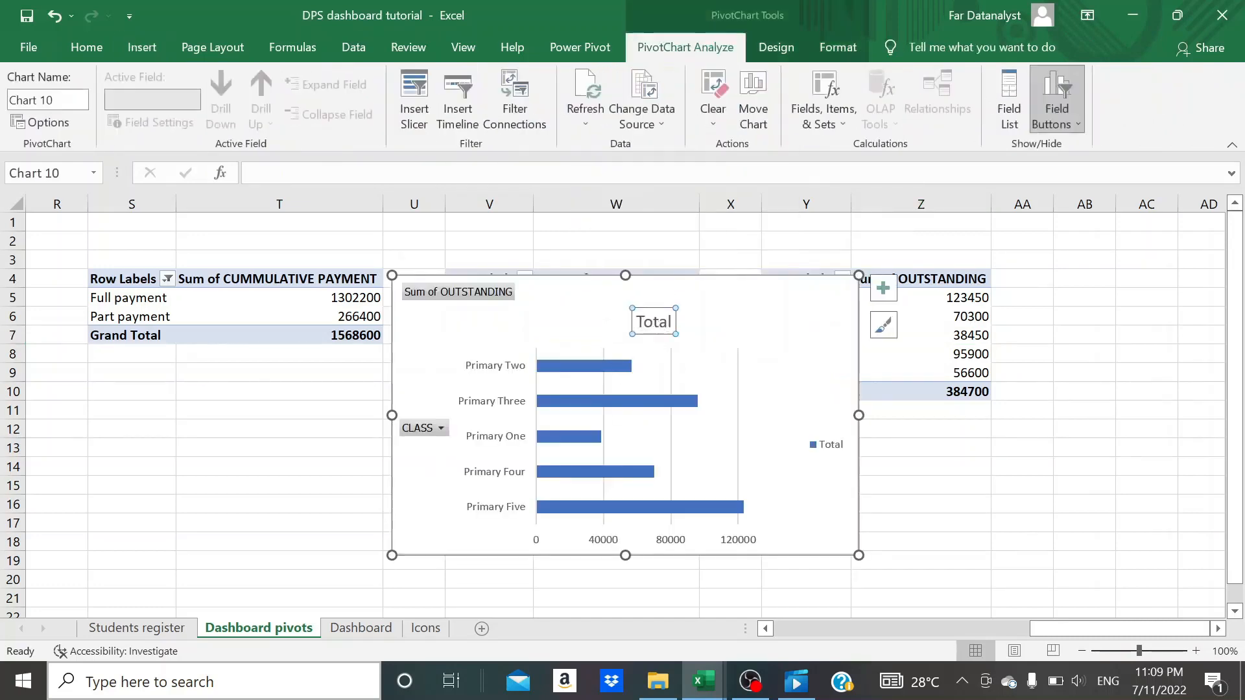
pyautogui.press('Delete')
pyautogui.click(833, 436)
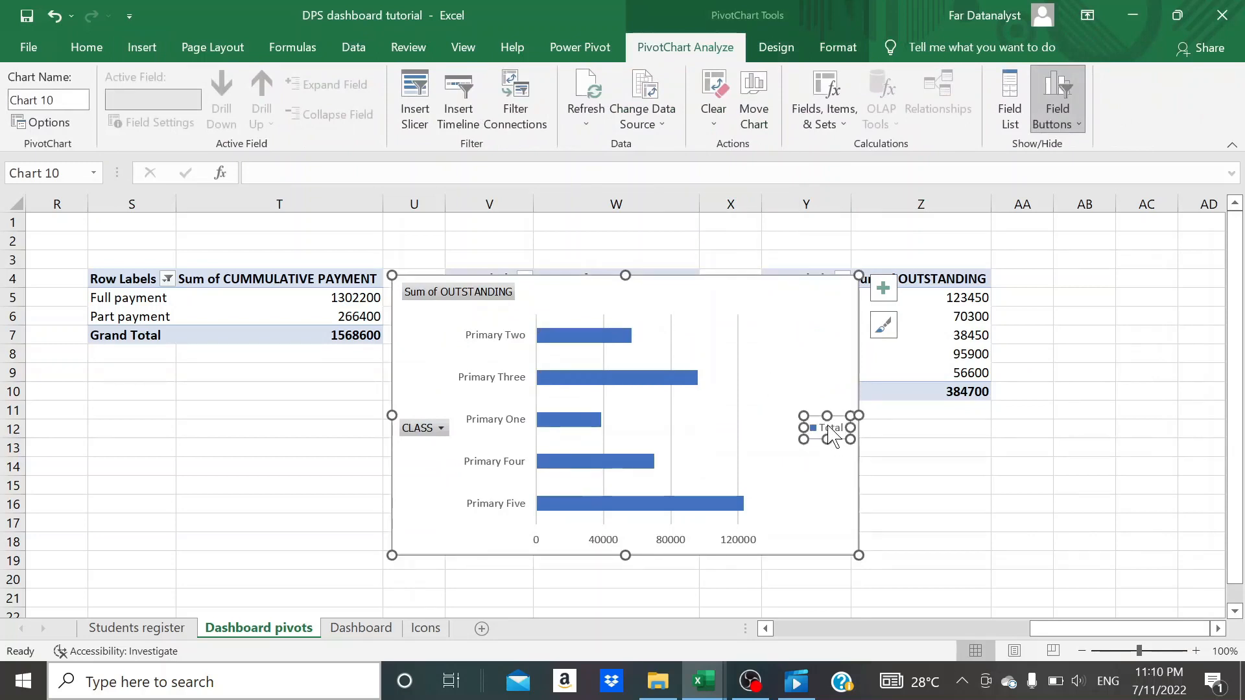
pyautogui.press('Delete')
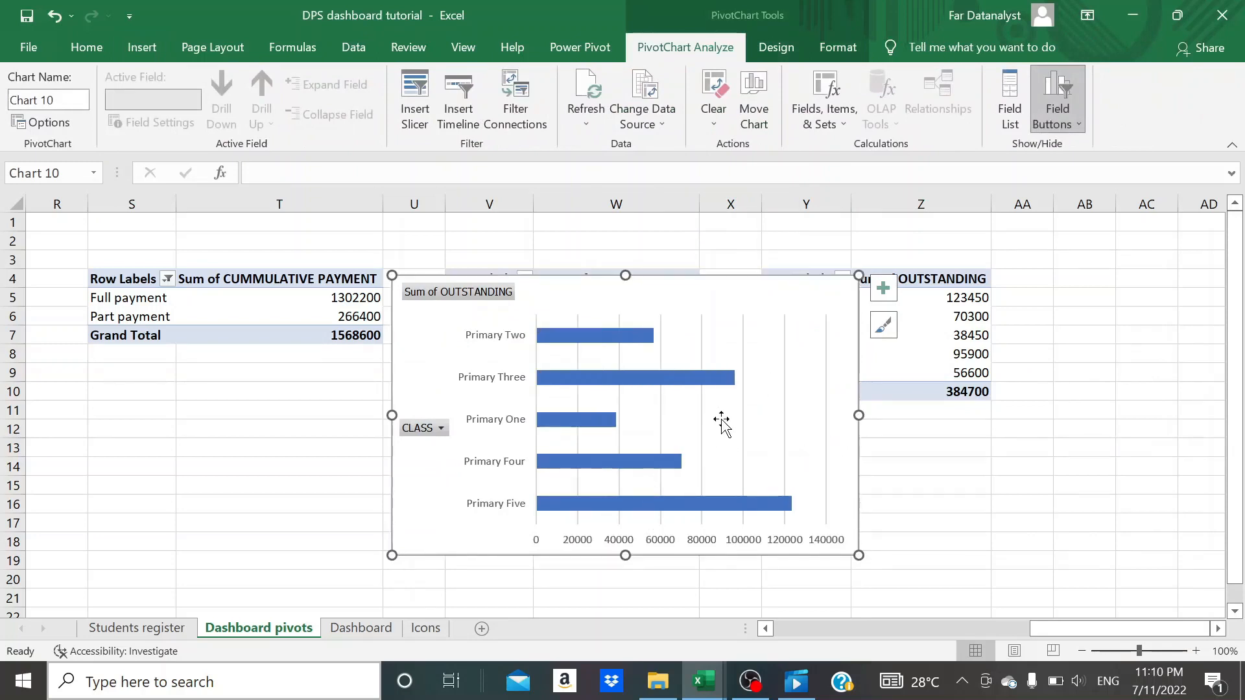
pyautogui.click(744, 425)
pyautogui.press('Delete')
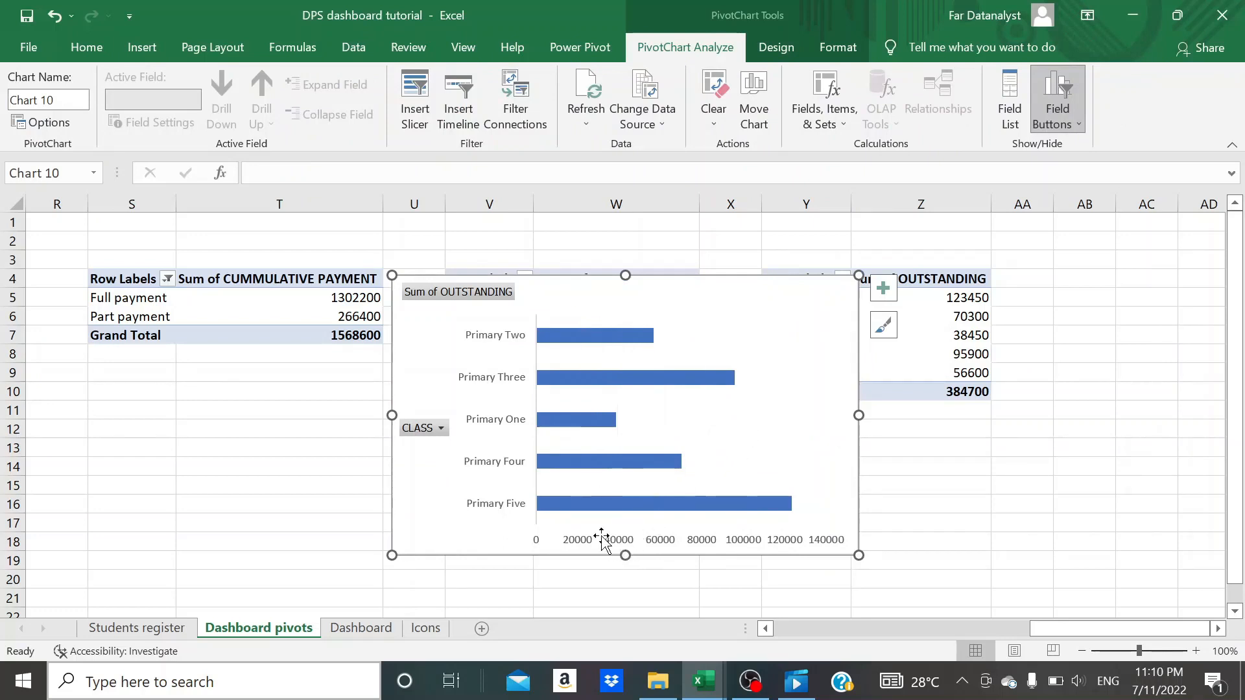
pyautogui.click(582, 543)
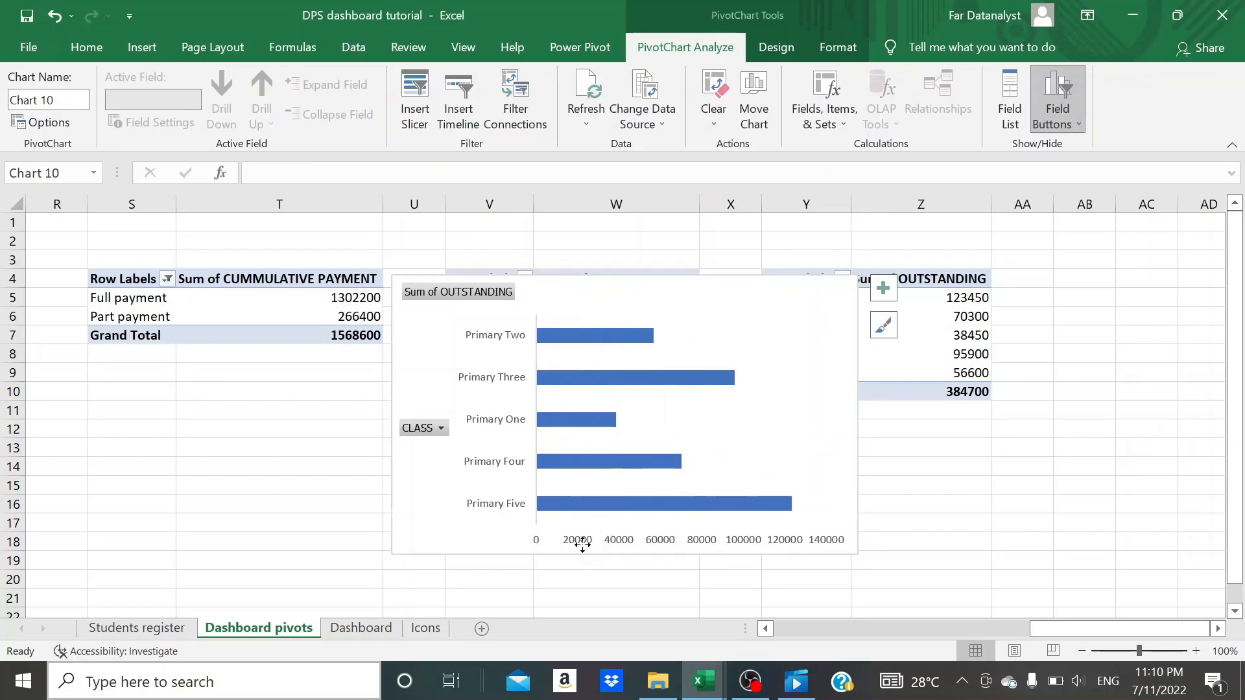
pyautogui.press('Delete')
pyautogui.moveTo(582, 545); pyautogui.dragTo(556, 571)
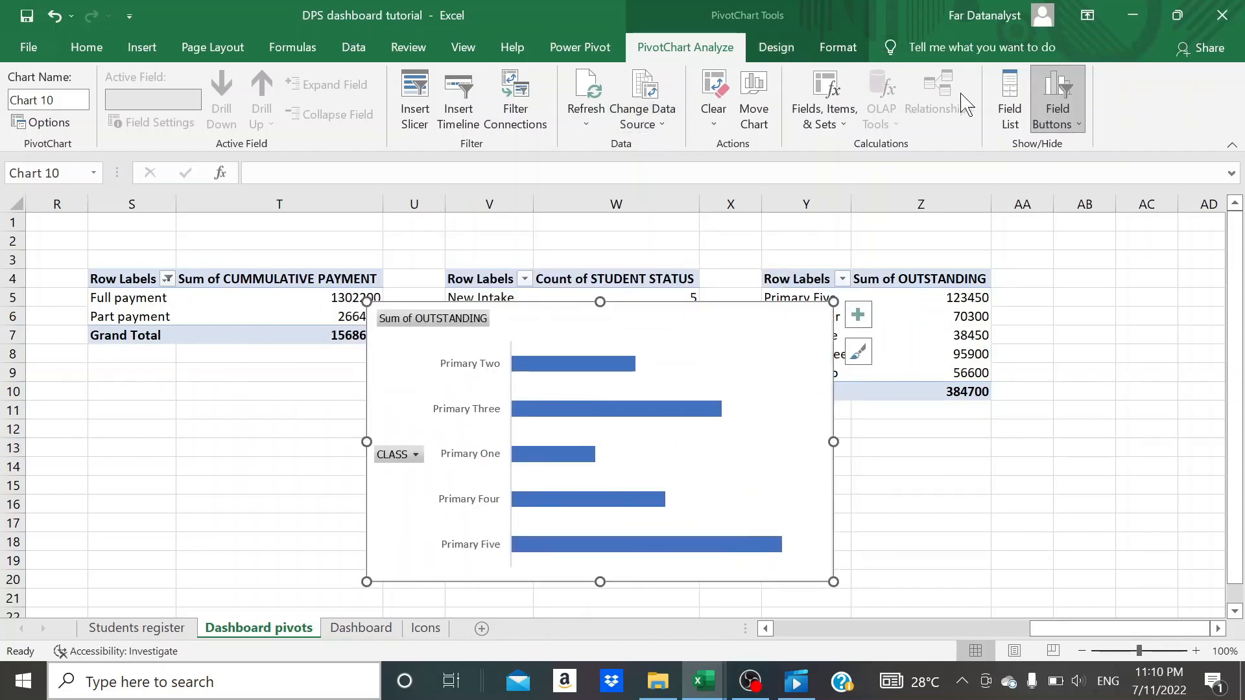
# - Hide all field buttons on the outstanding fees bar chart
pyautogui.click(1055, 125)
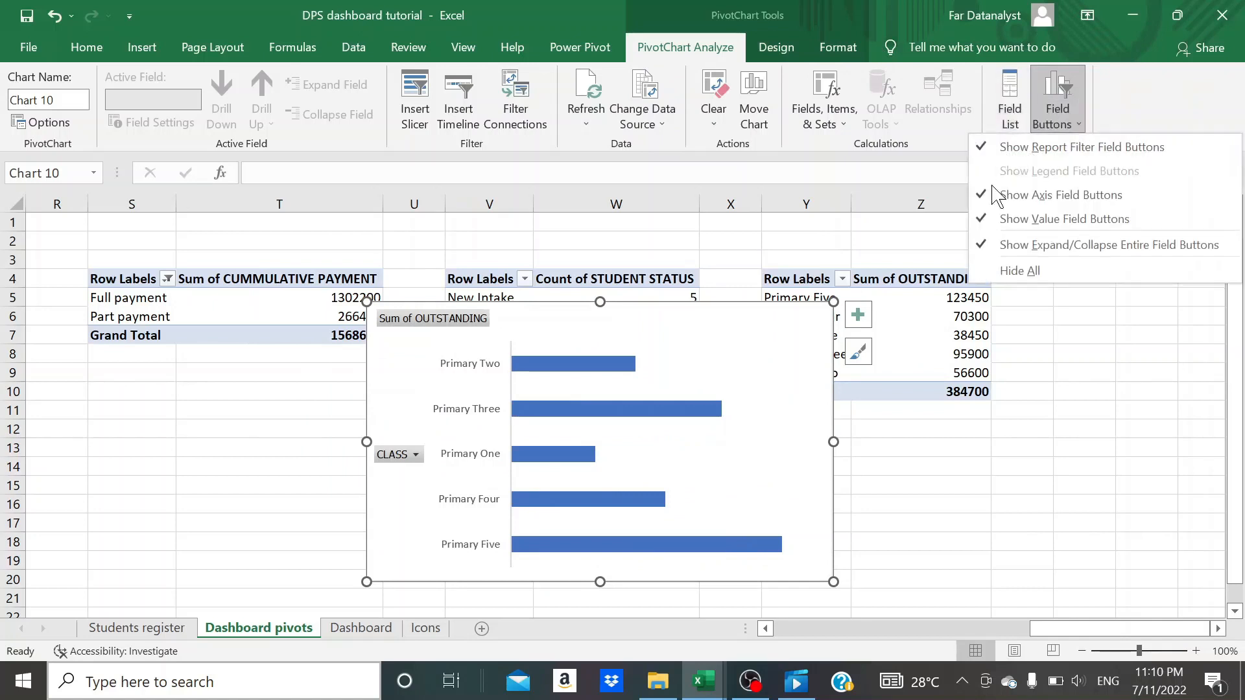
pyautogui.click(988, 195)
pyautogui.click(1056, 120)
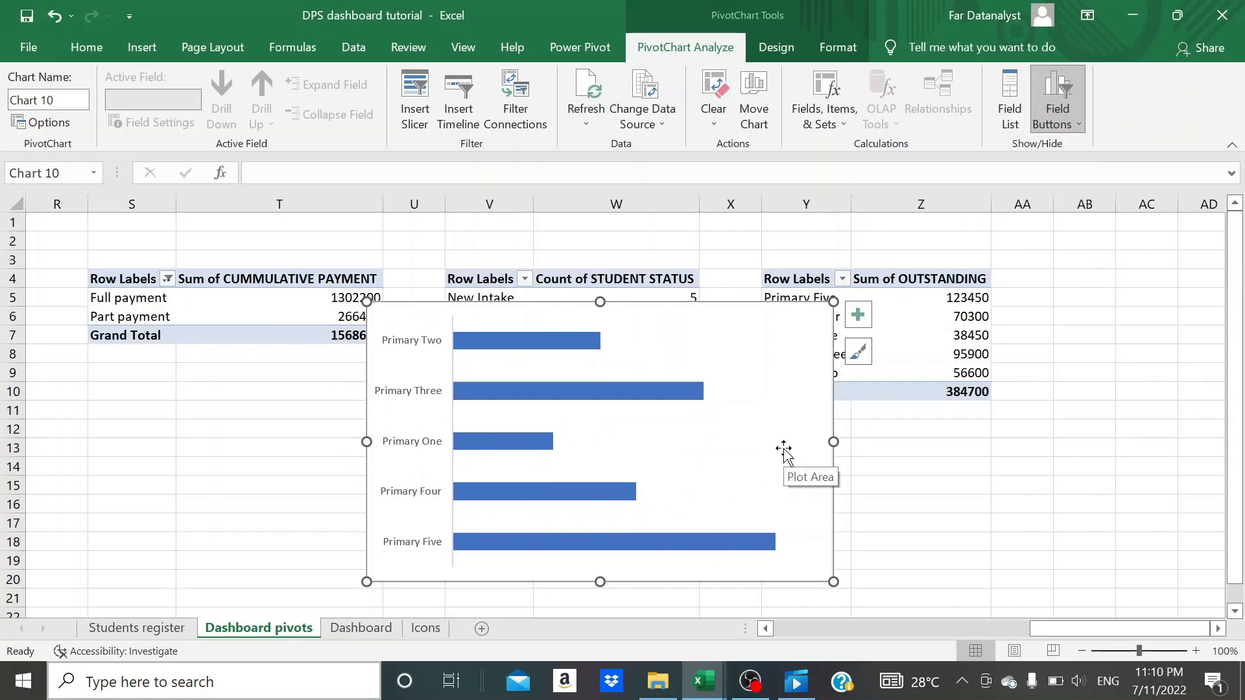
# - Move the outstanding fees bar chart from the Dashboard pivots sheet onto the Dashboard sheet and close the formatting pane
pyautogui.press('Delete')
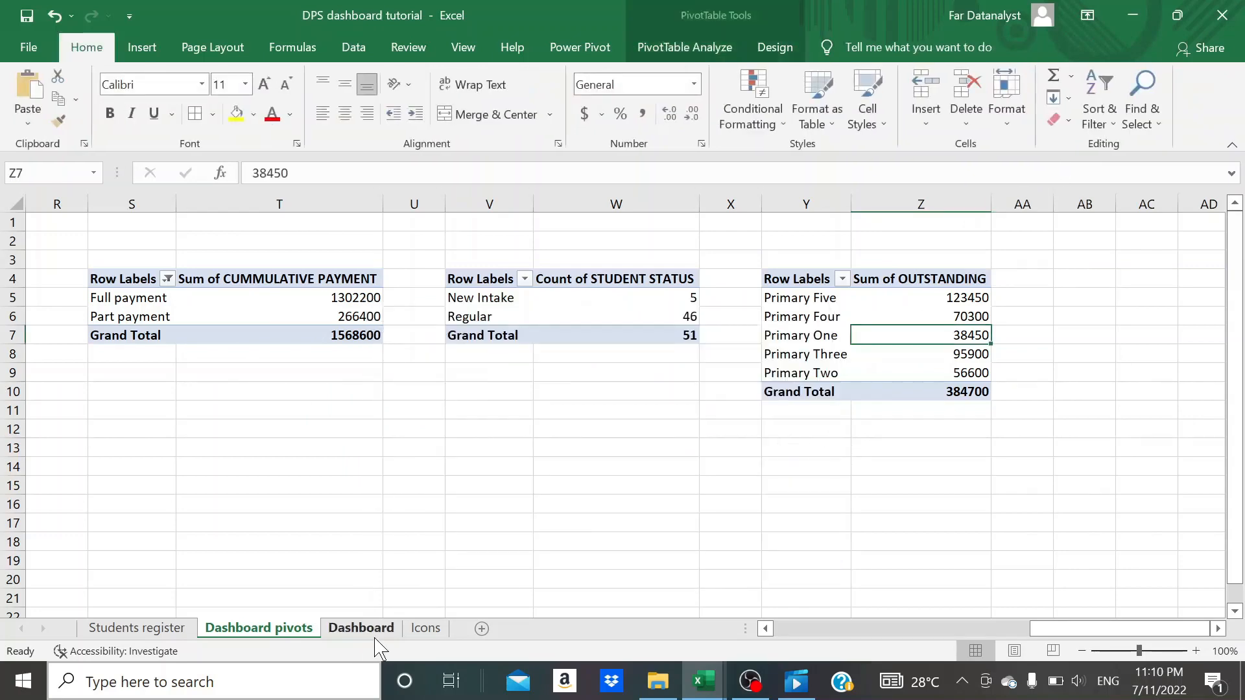
pyautogui.click(371, 630)
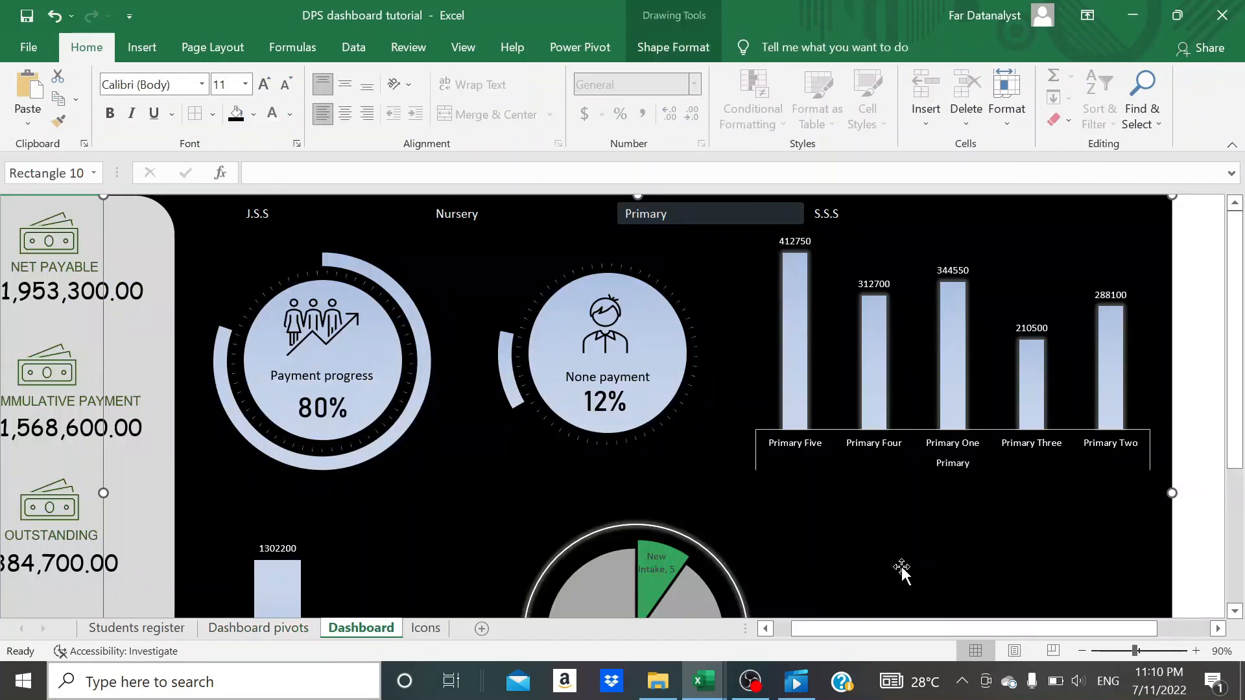
pyautogui.hotkey('ctrl', 'v')
pyautogui.scroll(-2, 166, 324)
pyautogui.click(167, 325)
pyautogui.doubleClick(156, 347)
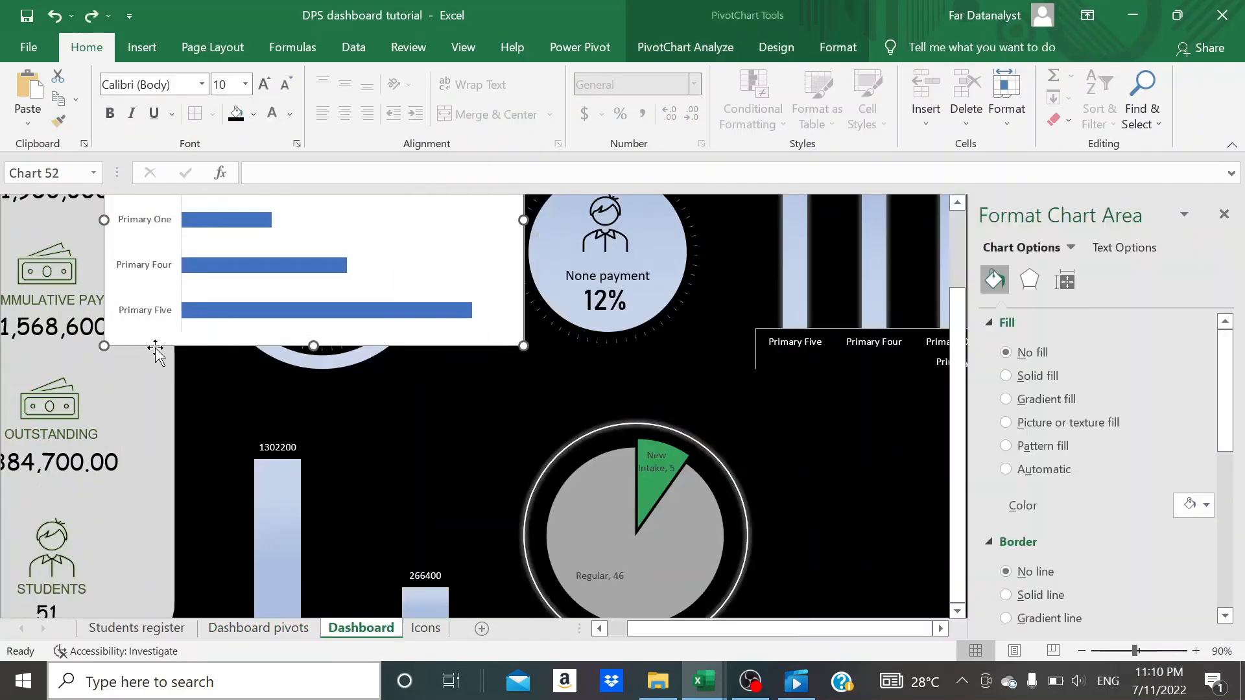
pyautogui.moveTo(156, 347); pyautogui.dragTo(771, 632)
pyautogui.click(1223, 215)
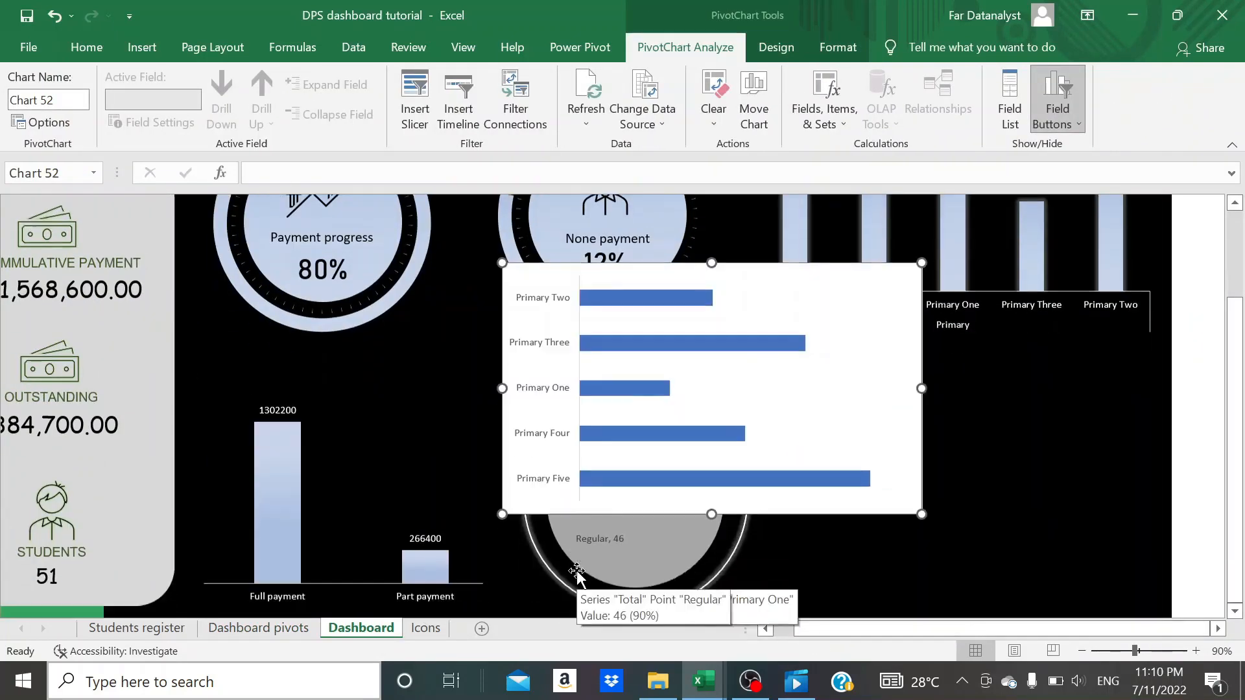
# - Narrow the bar chart to about 4.55 inches and place it beside the student status pie, below the class column chart
pyautogui.scroll(-1, 577, 572)
pyautogui.moveTo(528, 455); pyautogui.dragTo(786, 580)
pyautogui.moveTo(1178, 468); pyautogui.dragTo(1141, 473)
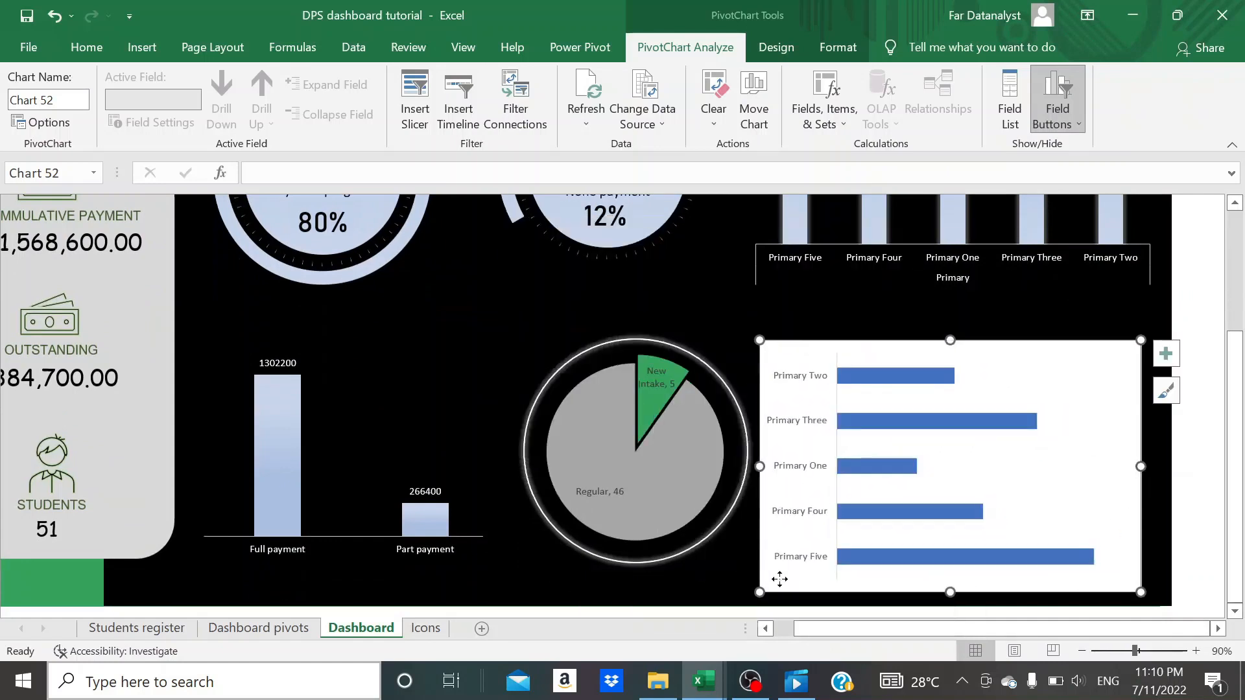
pyautogui.moveTo(779, 579); pyautogui.dragTo(803, 578)
# - Fill the outstanding fees bar chart's background with black and remove its outline
pyautogui.click(86, 47)
pyautogui.click(236, 114)
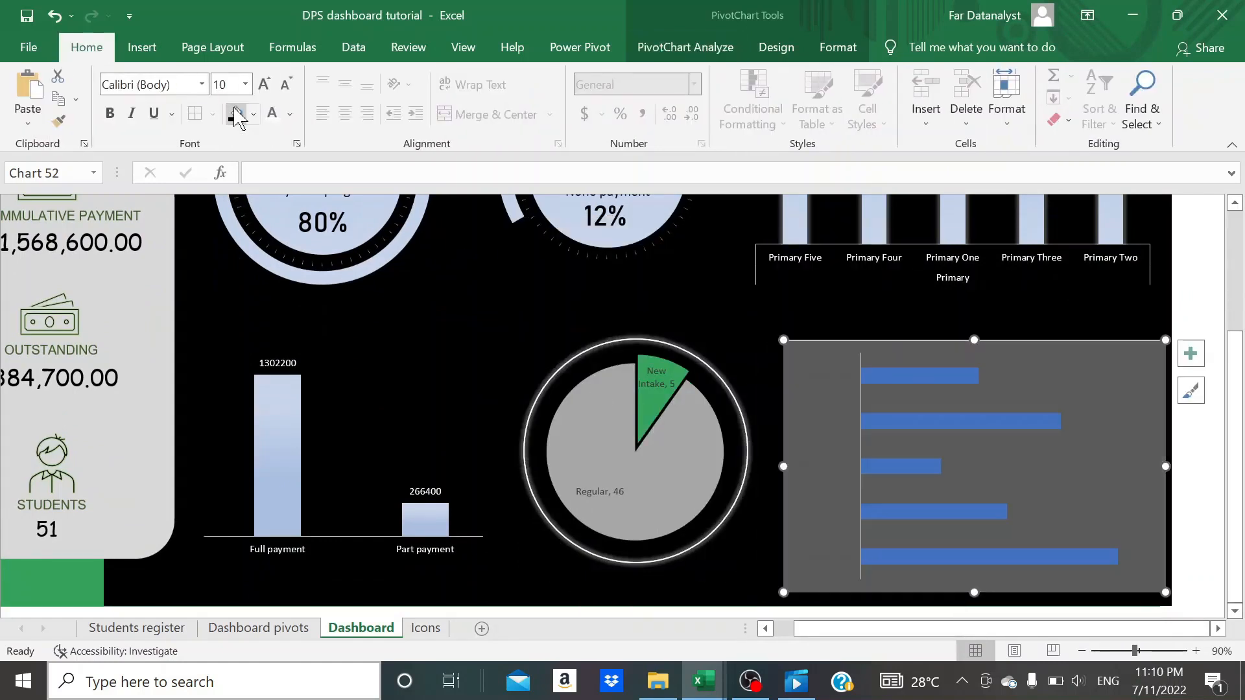
pyautogui.click(431, 303)
pyautogui.click(800, 358)
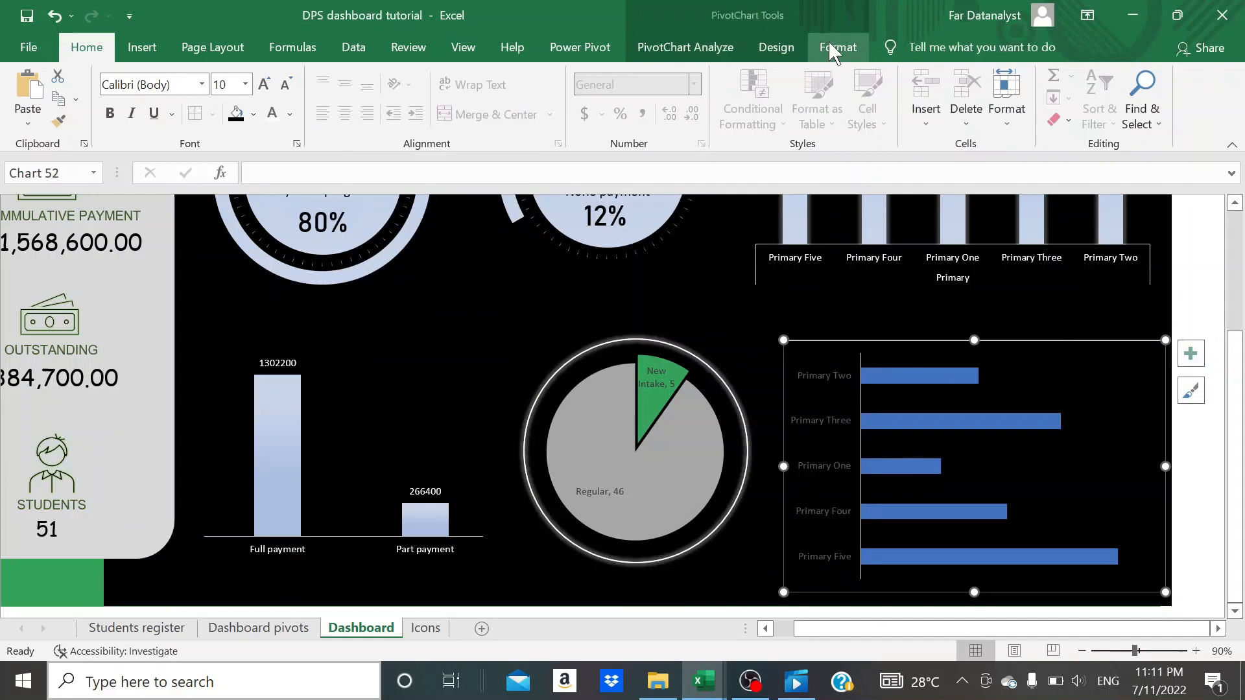
pyautogui.click(833, 52)
pyautogui.click(539, 97)
pyautogui.click(533, 334)
# - Apply a gradient fill to the bars of the outstanding fees chart
pyautogui.click(904, 418)
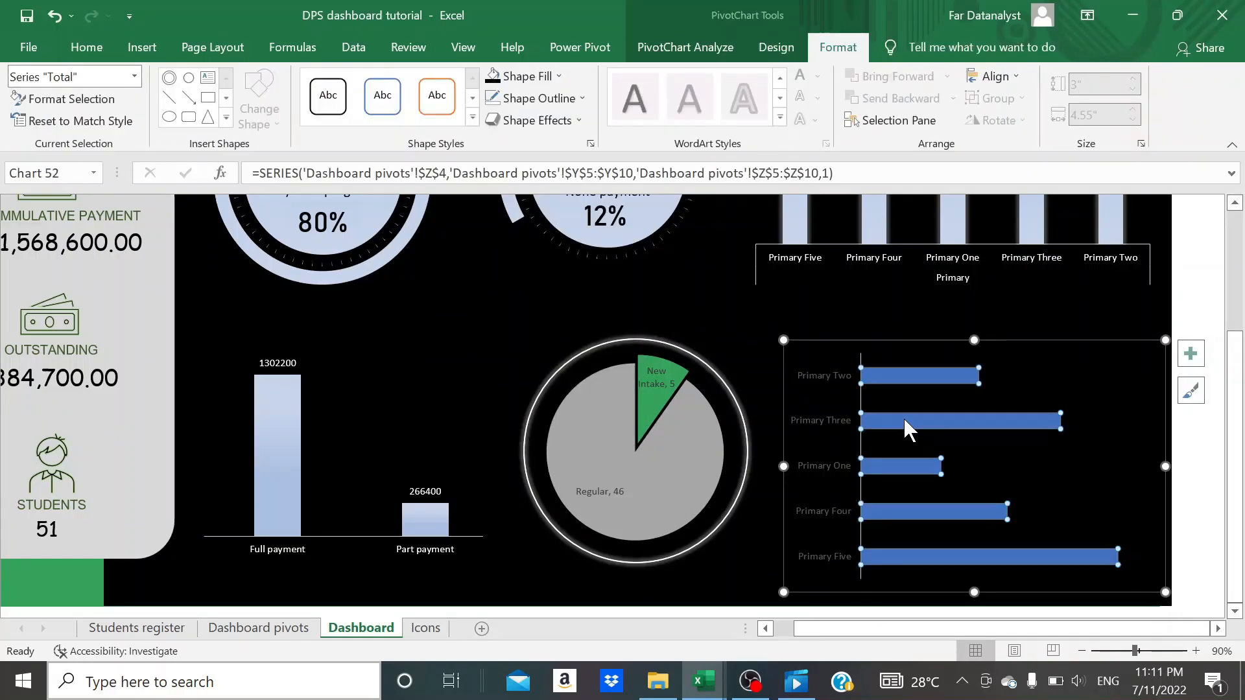
pyautogui.doubleClick(904, 418)
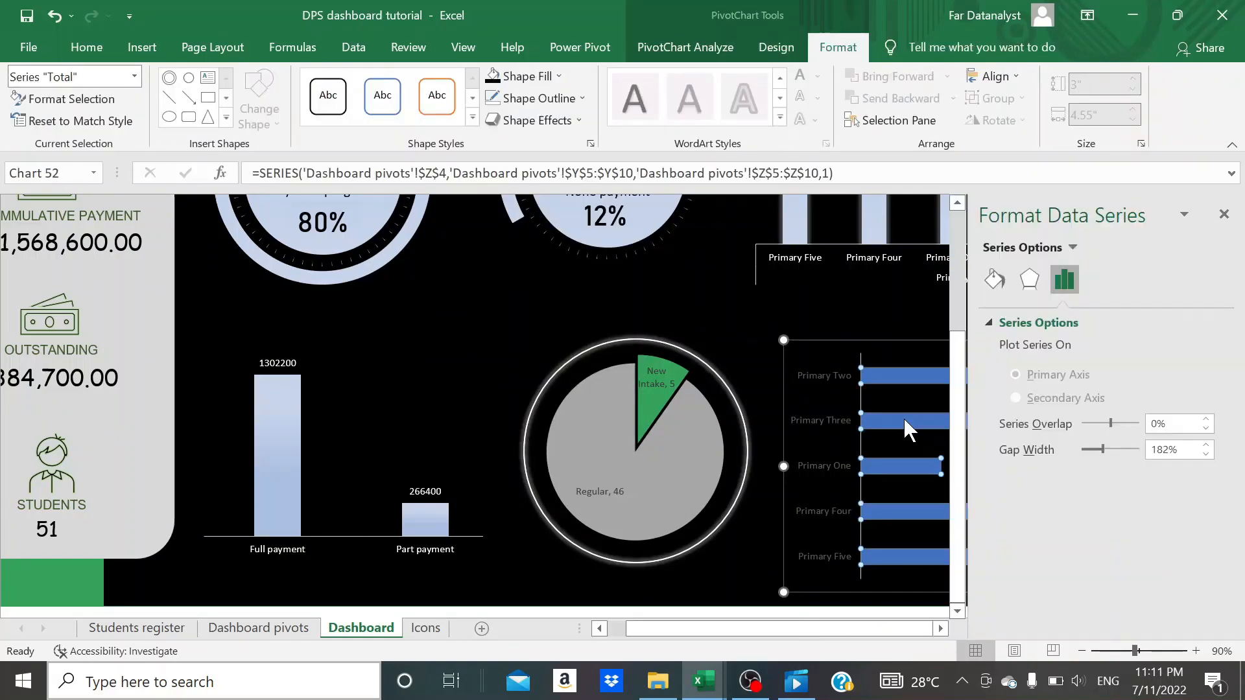
pyautogui.click(994, 280)
pyautogui.scroll(-2, 1008, 483)
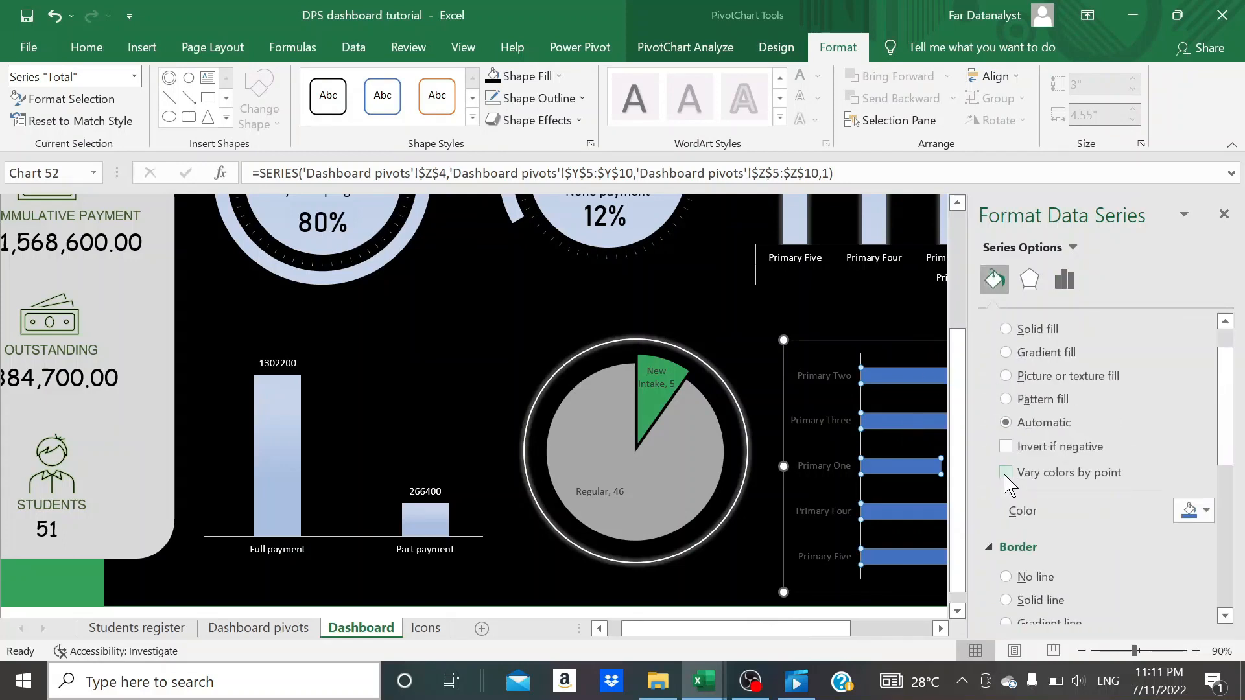
pyautogui.click(1006, 353)
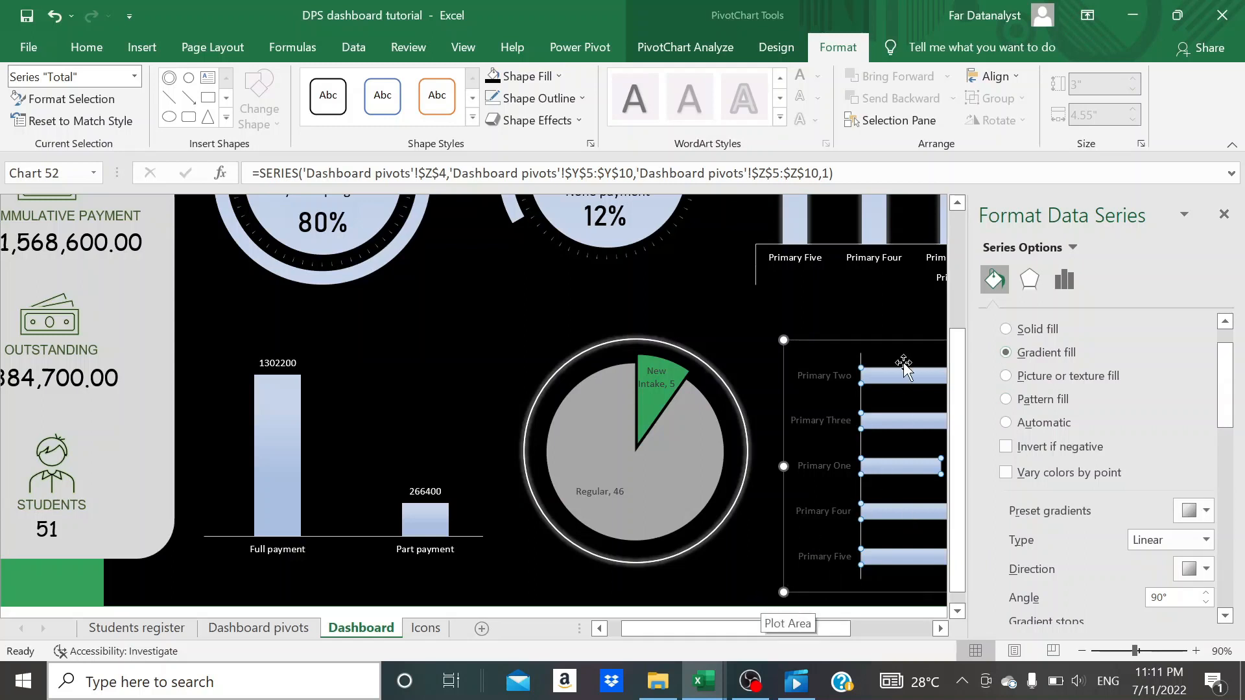
# - Add a glow effect to the outstanding fees bars and close the formatting pane
pyautogui.click(556, 122)
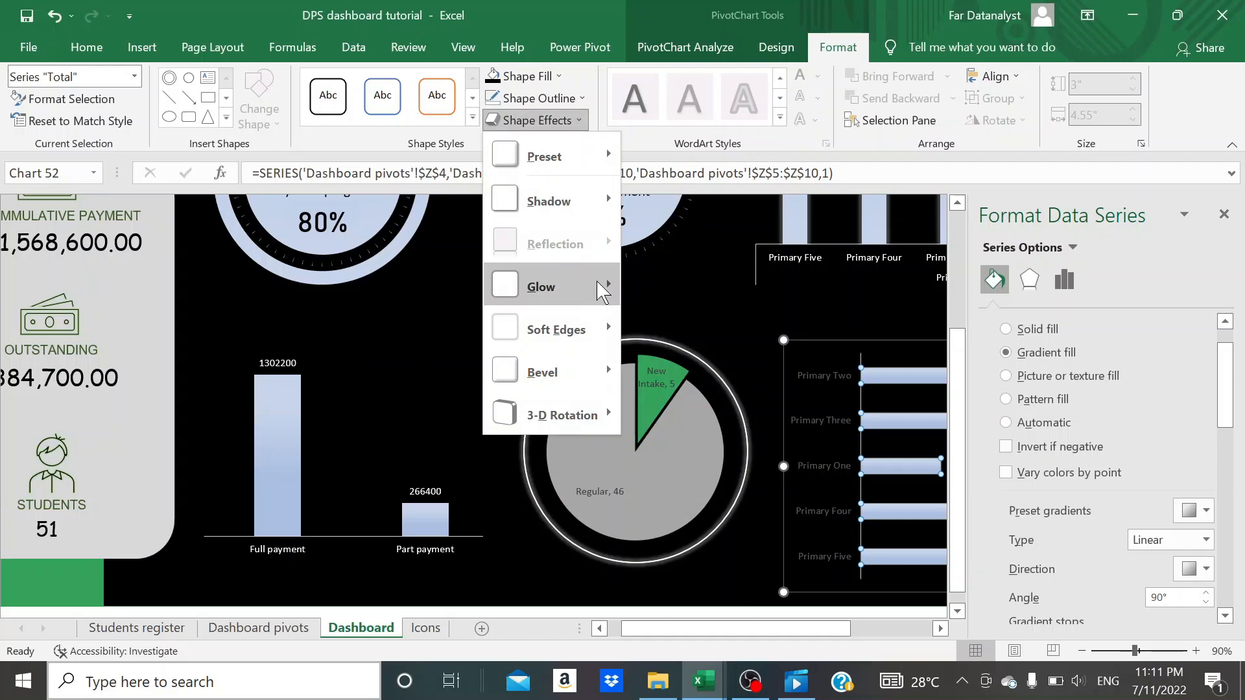
pyautogui.moveTo(596, 285)
pyautogui.click(765, 405)
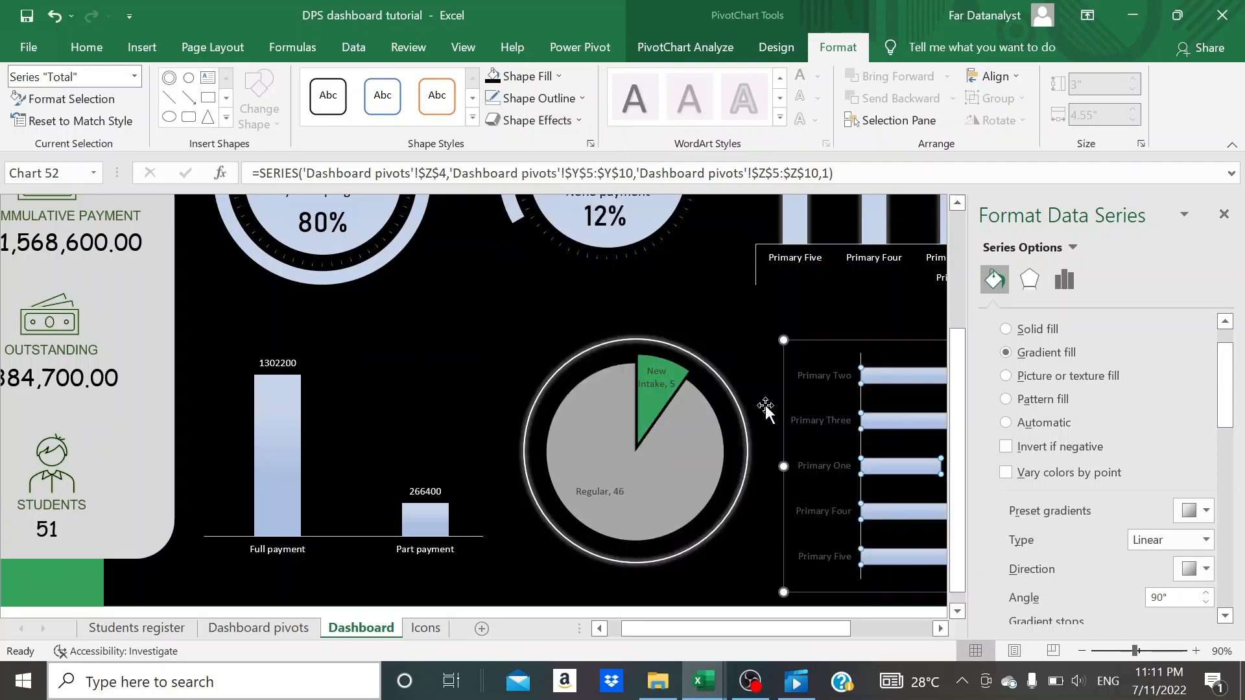
pyautogui.click(721, 309)
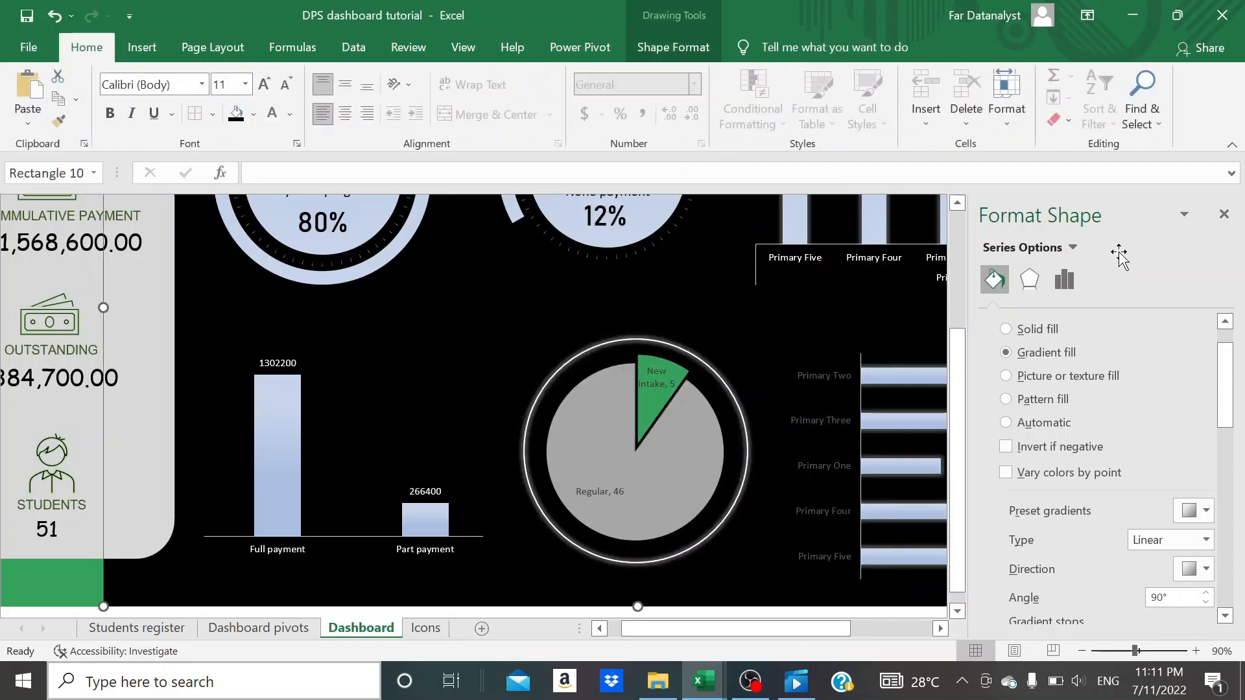
pyautogui.click(1223, 215)
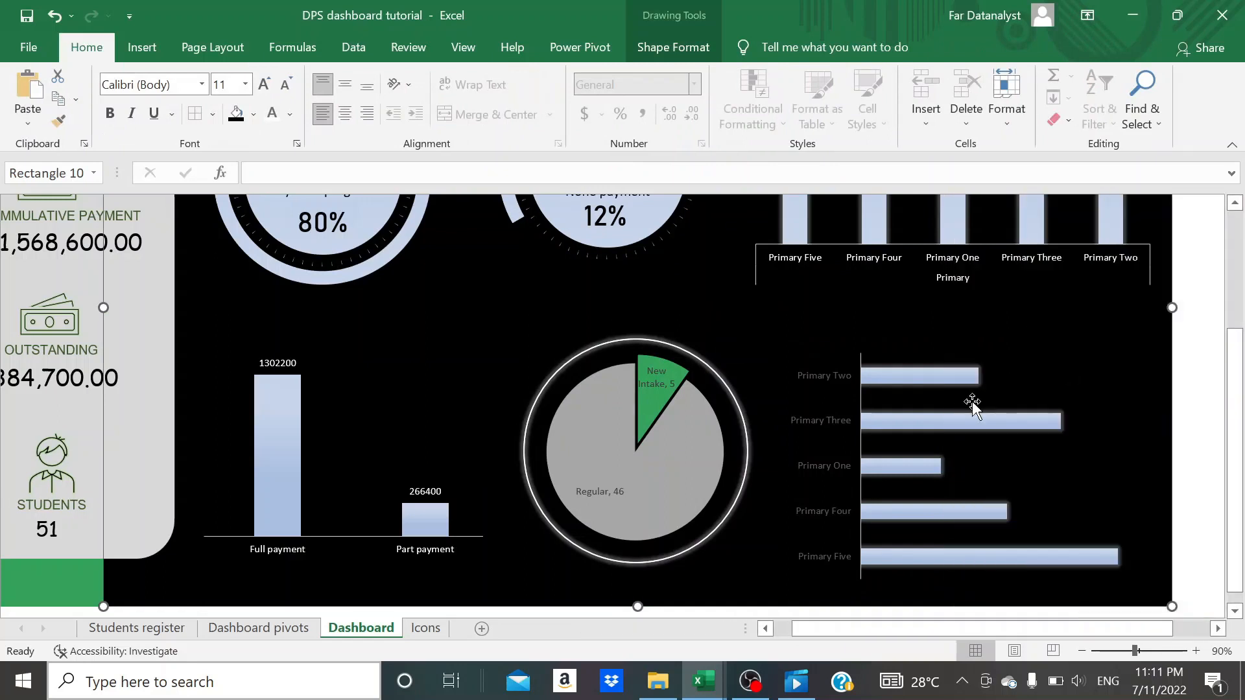
# - Add data labels to the outstanding fees bar chart
pyautogui.click(1036, 382)
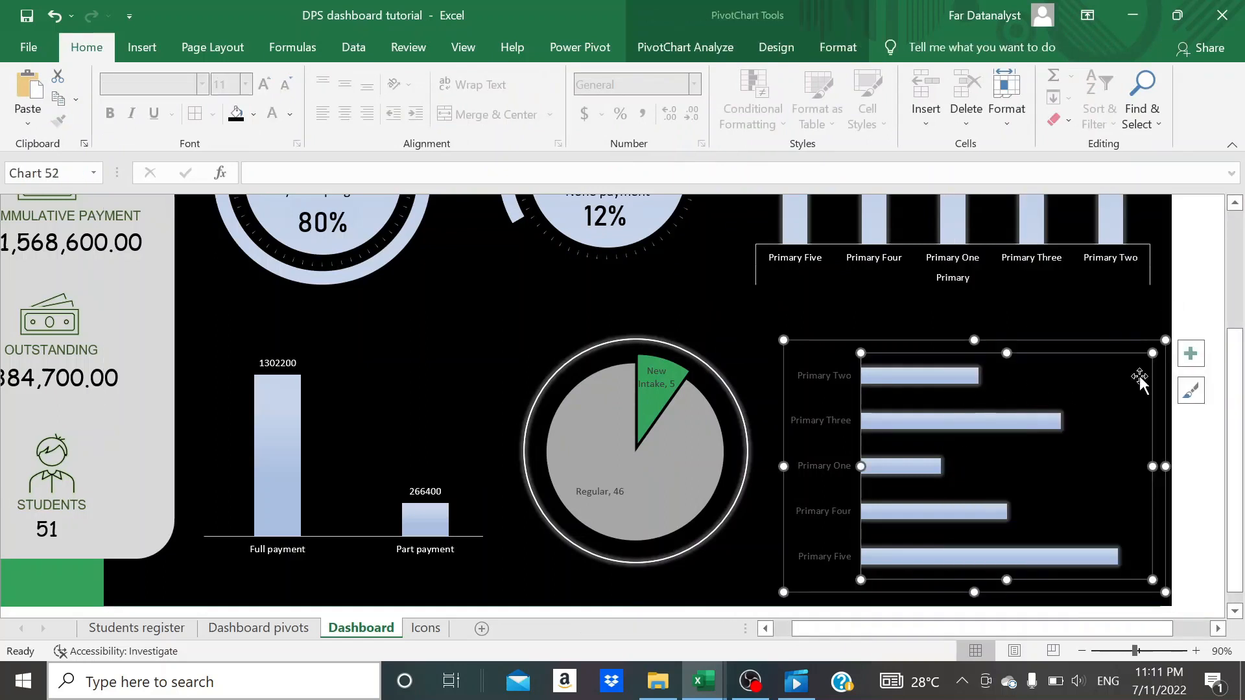
pyautogui.click(1190, 355)
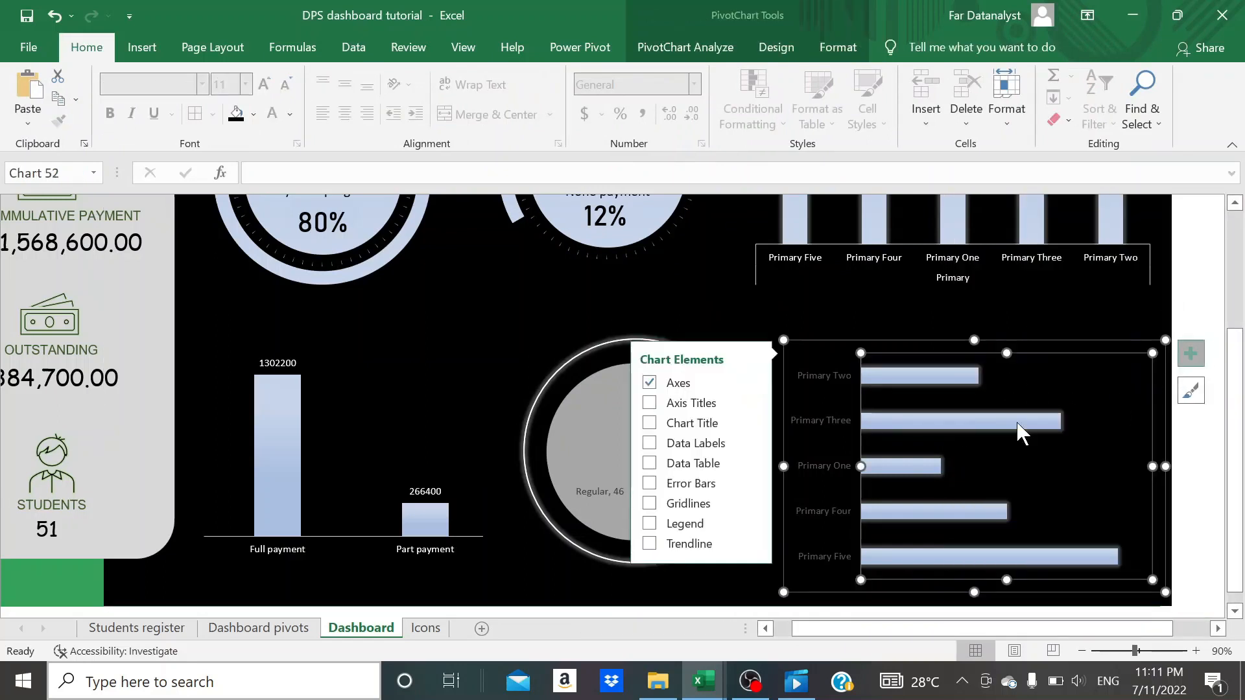
pyautogui.click(651, 445)
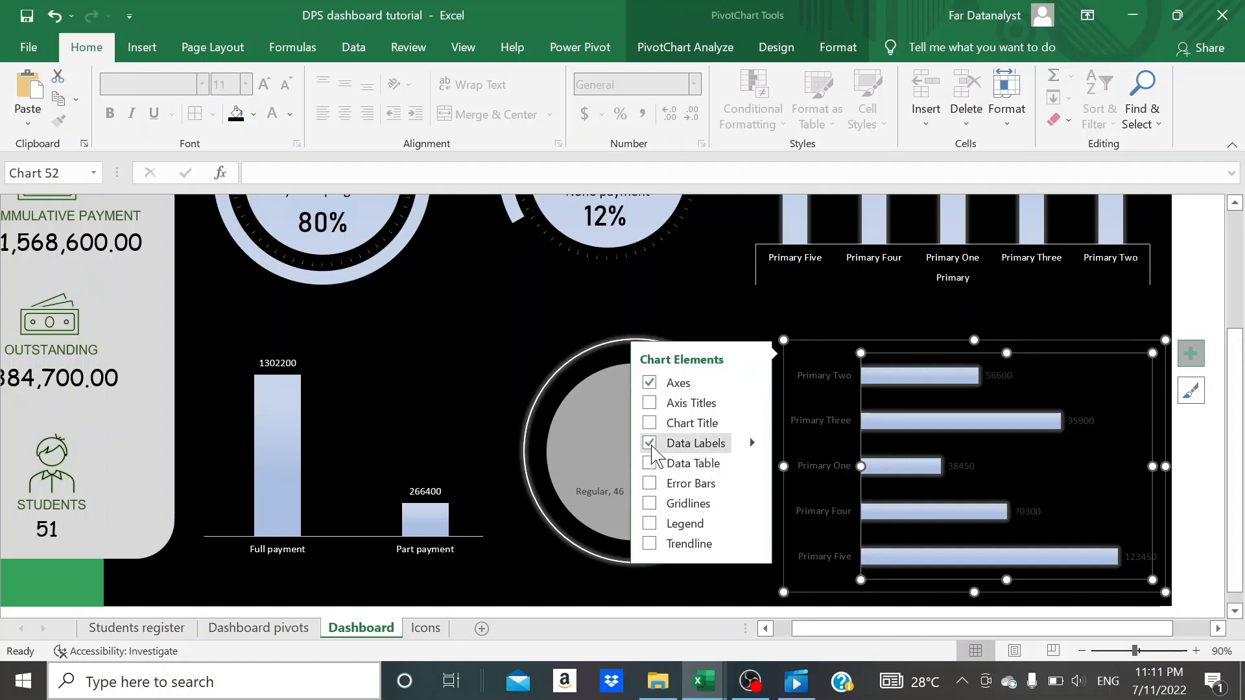
pyautogui.click(925, 322)
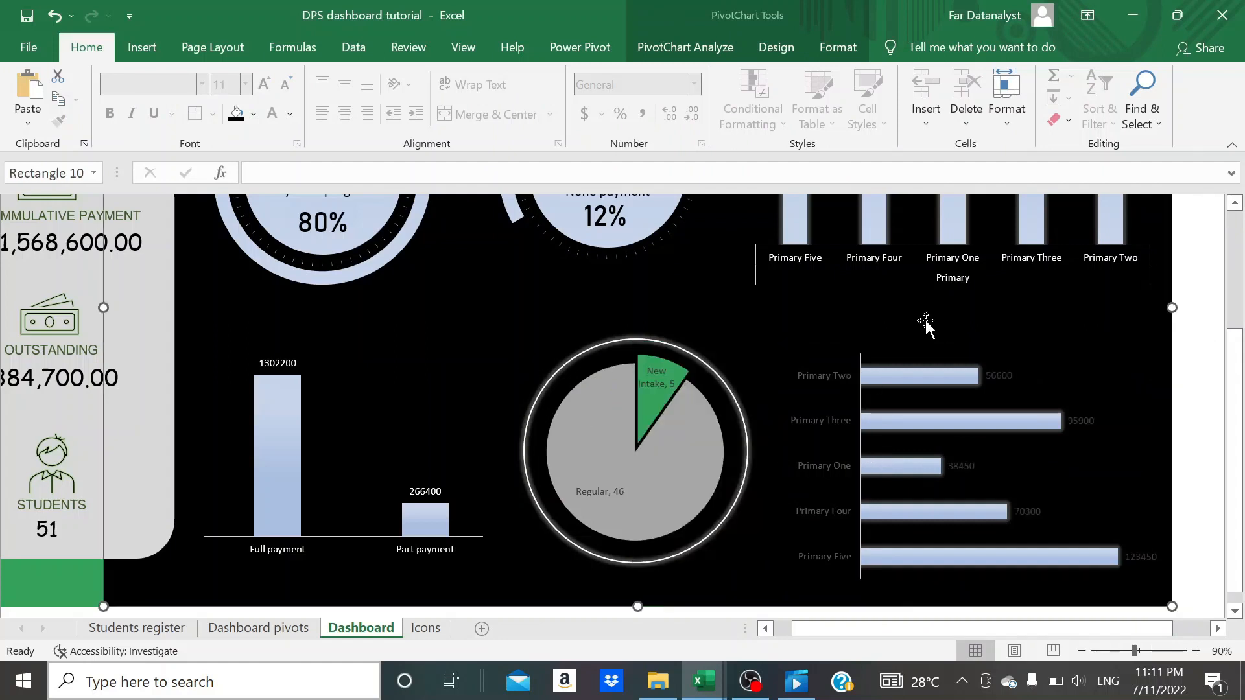
# - Set the font colour of the bar chart's data labels and class axis labels to white
pyautogui.click(1000, 377)
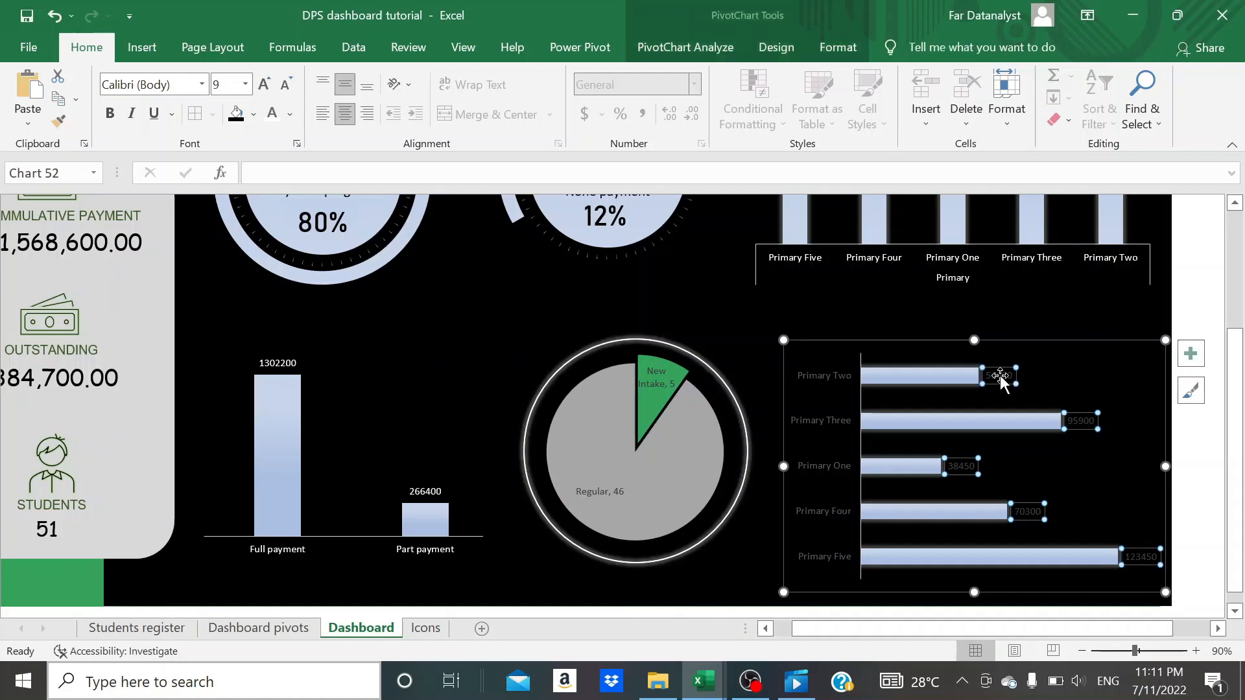
pyautogui.click(273, 114)
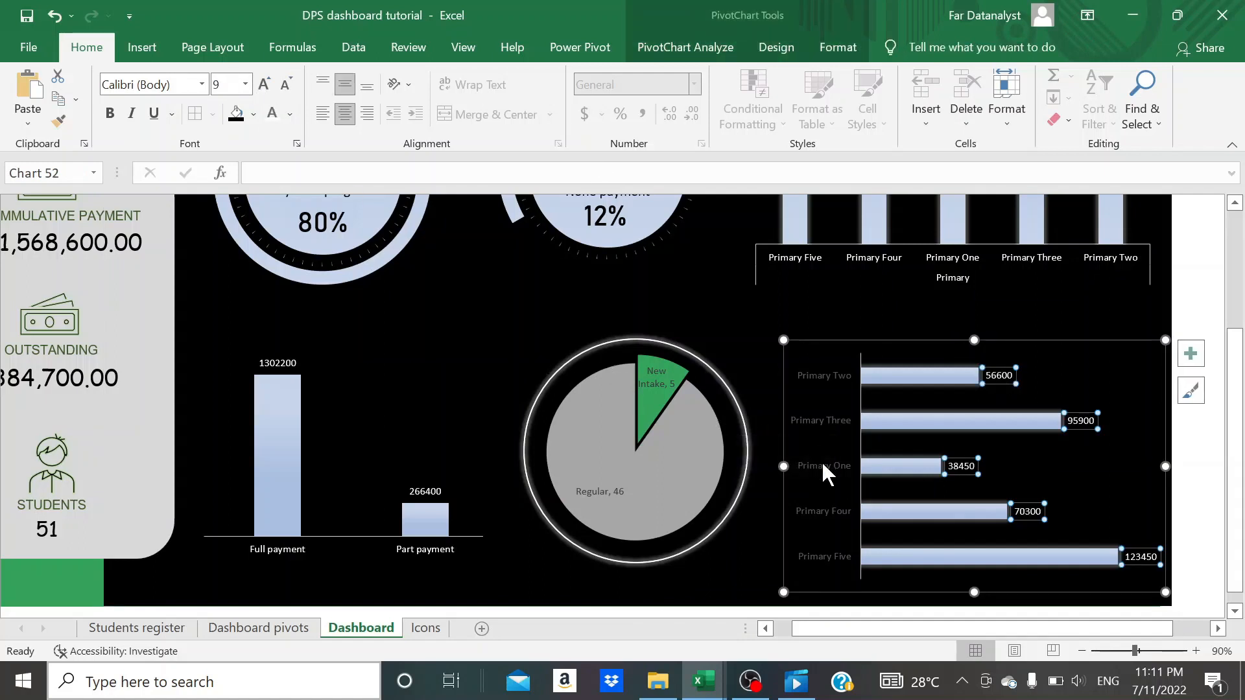
pyautogui.click(833, 479)
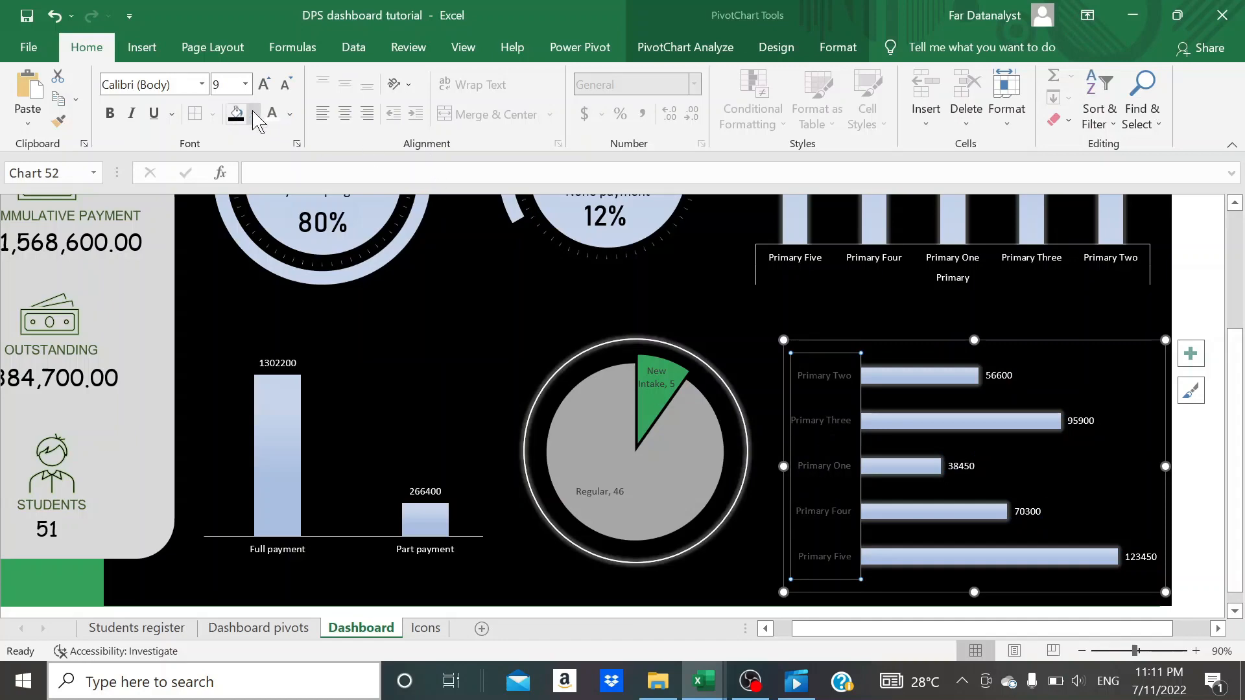
pyautogui.click(272, 116)
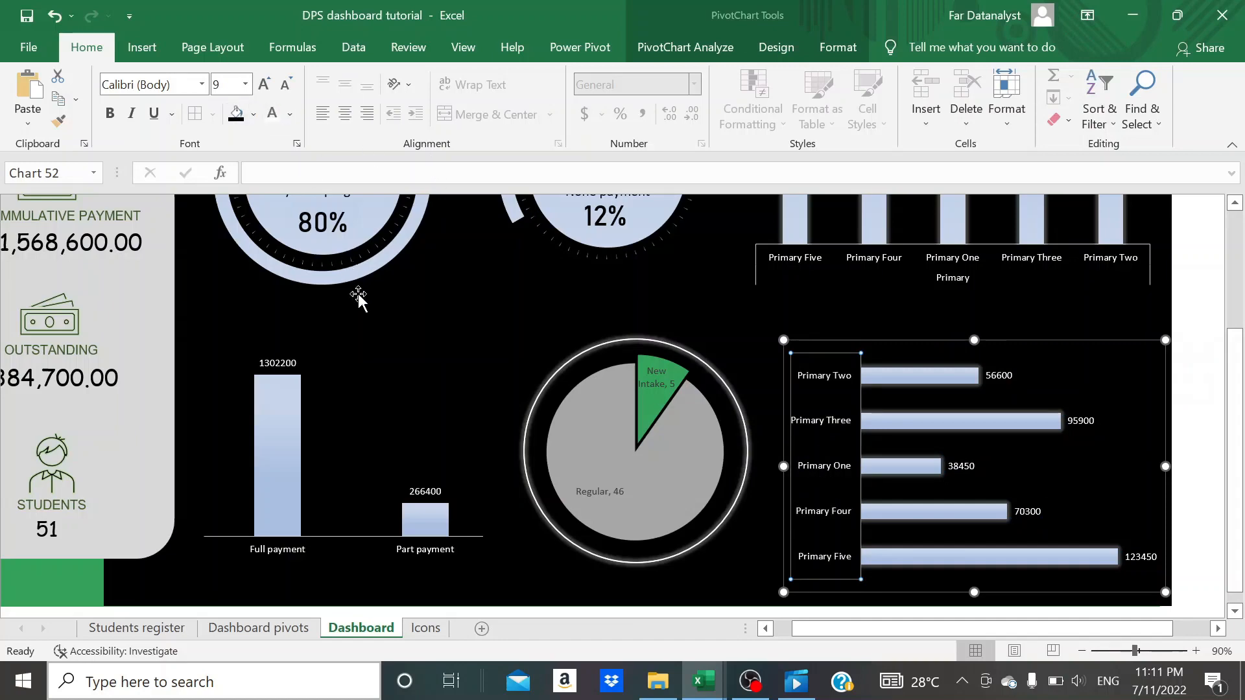
pyautogui.scroll(4, 356, 290)
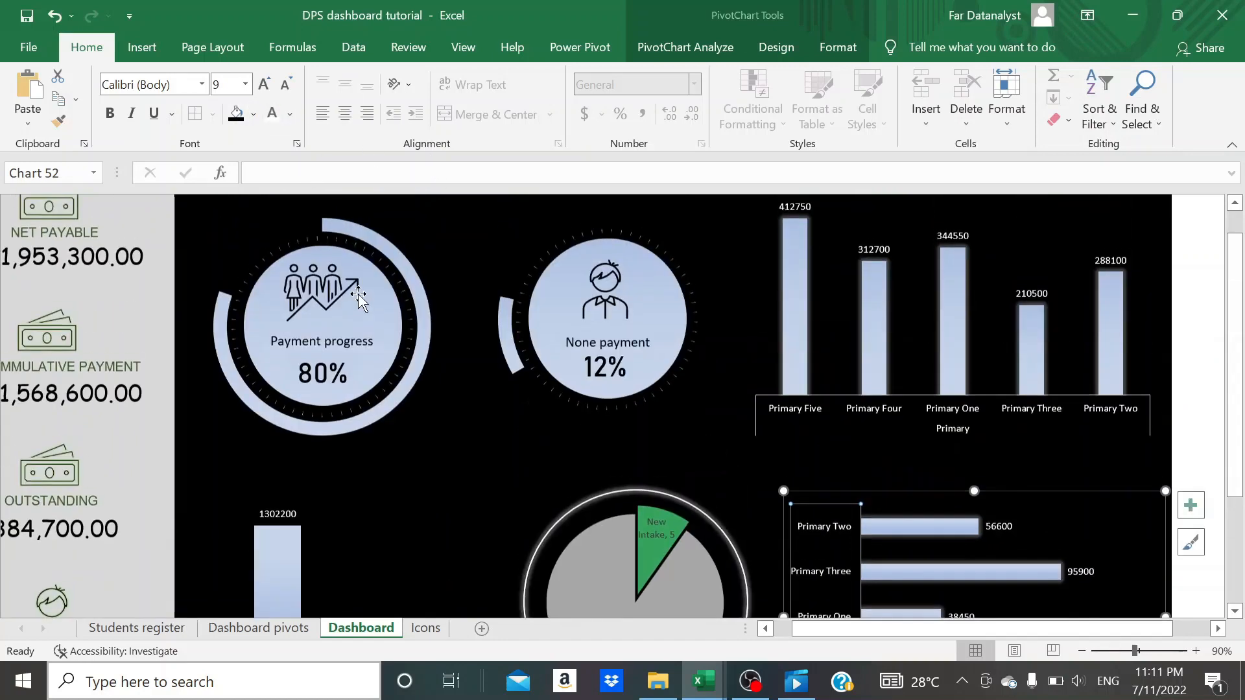
# - Hide the formula bar and collapse the ribbon to give the dashboard more room
pyautogui.click(744, 261)
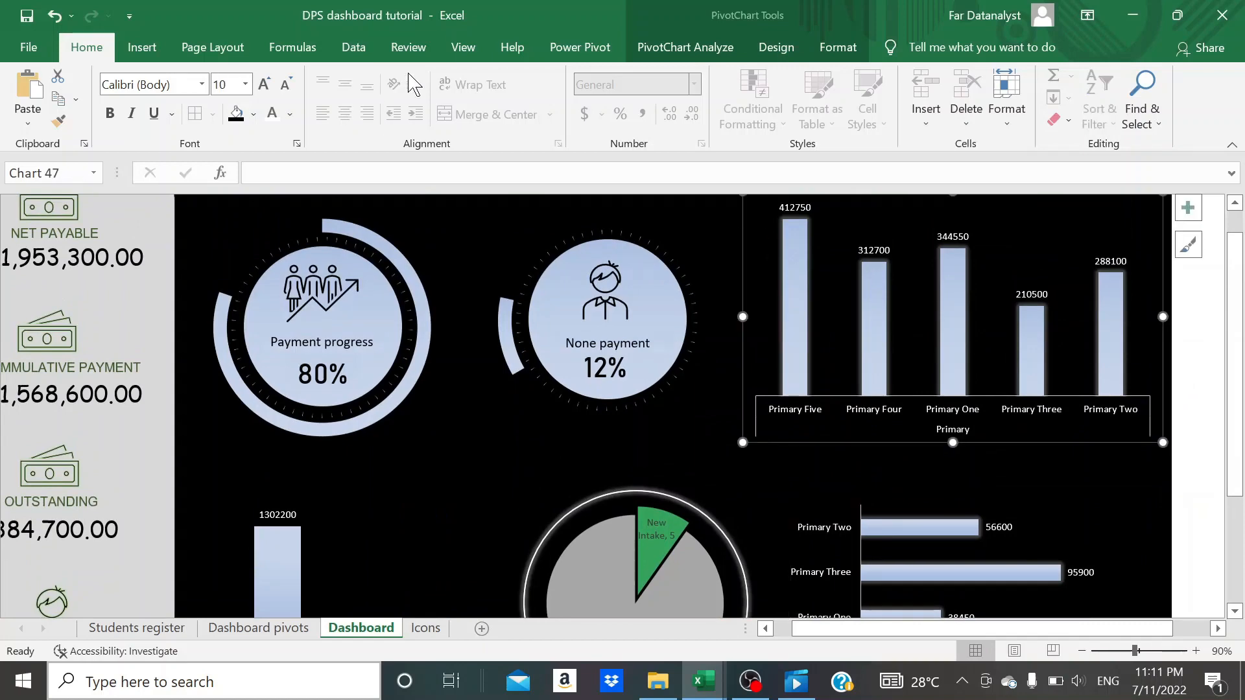
pyautogui.click(462, 48)
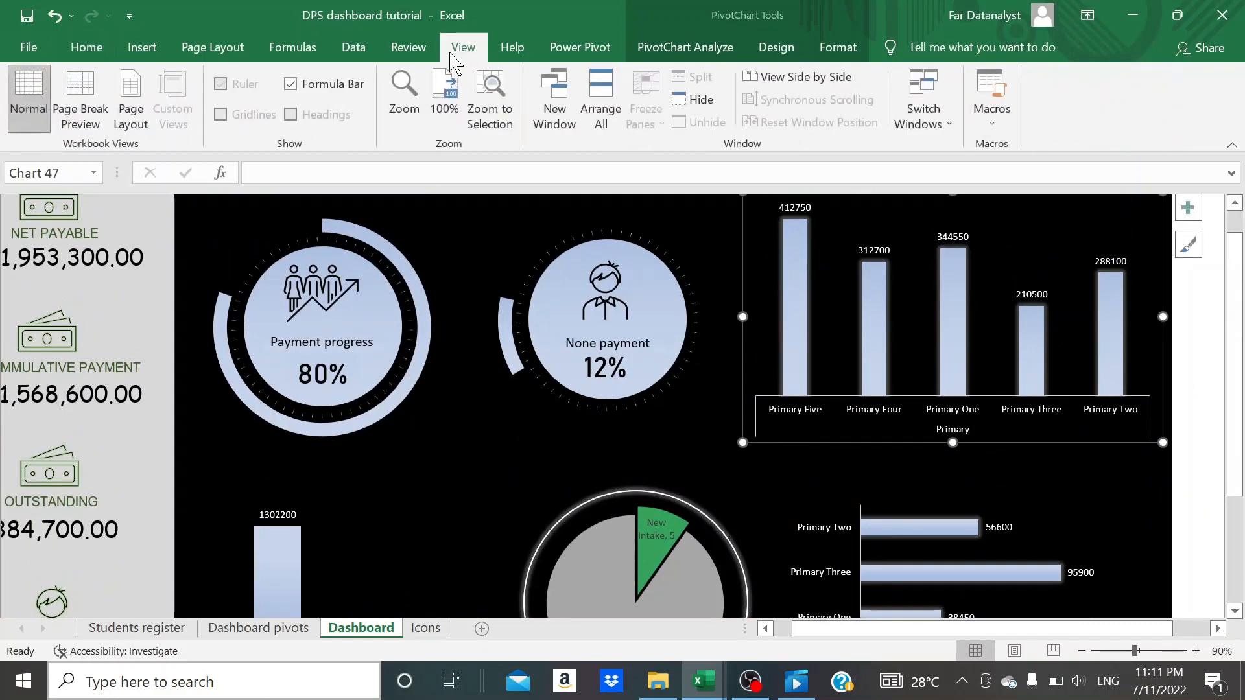
pyautogui.click(290, 84)
pyautogui.click(403, 203)
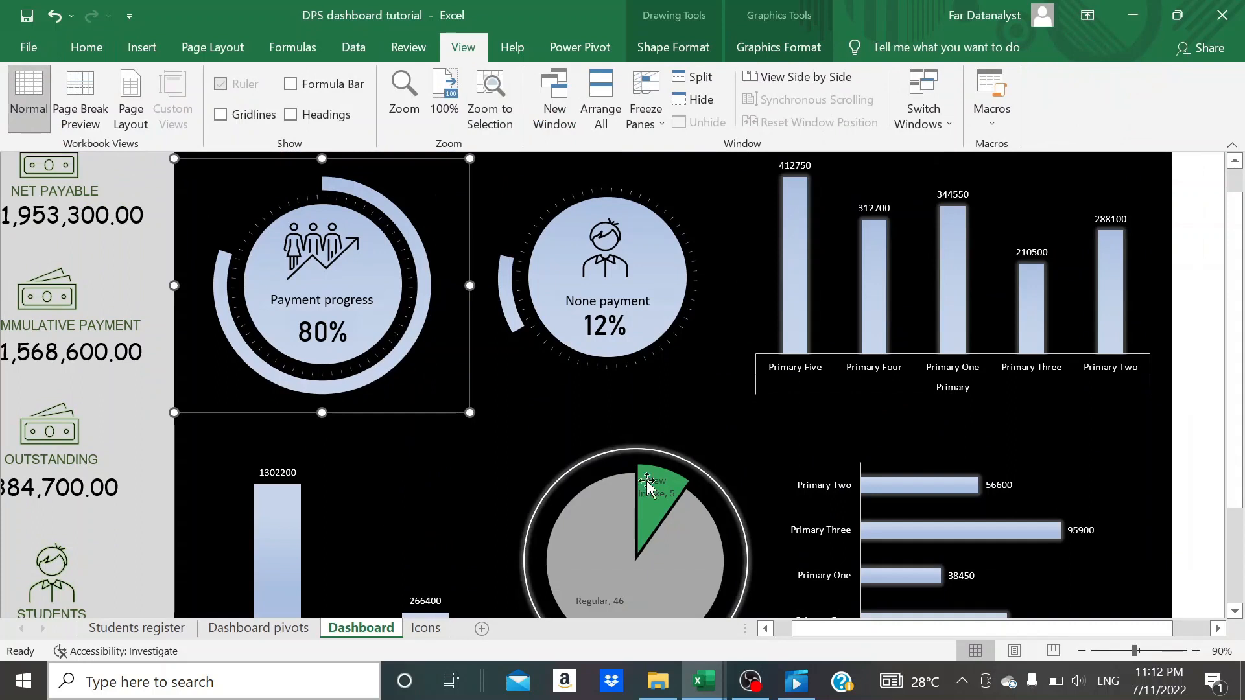
pyautogui.click(1202, 346)
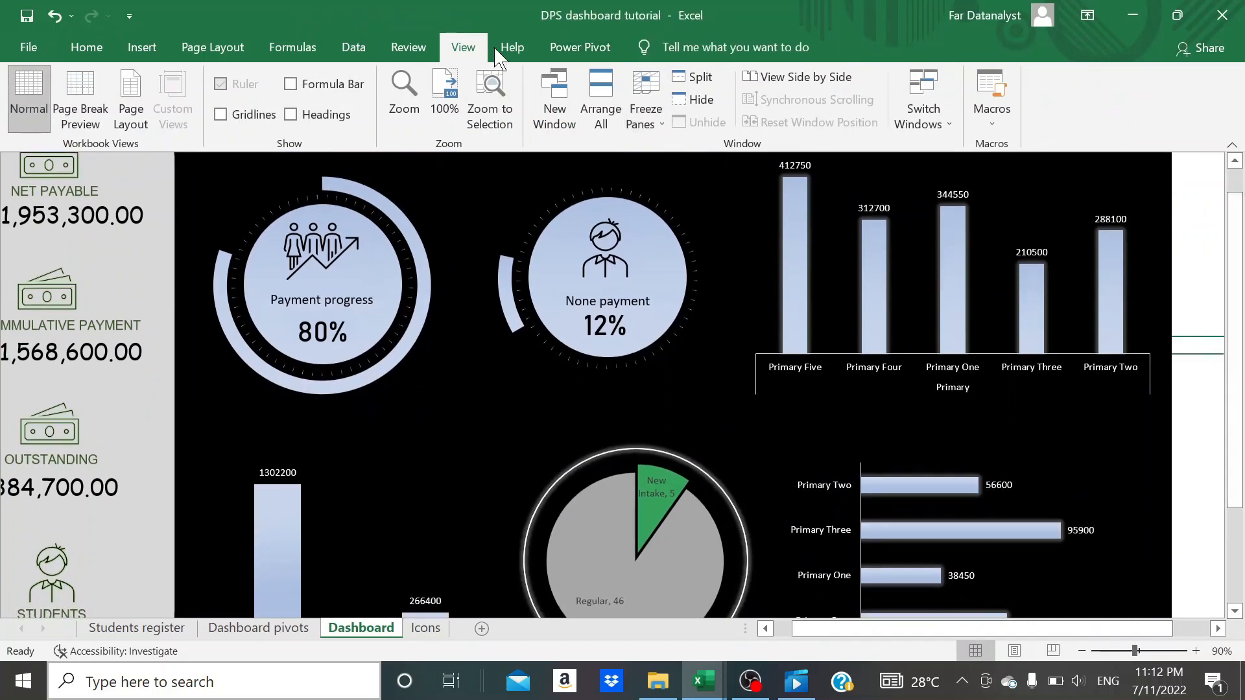
pyautogui.doubleClick(477, 48)
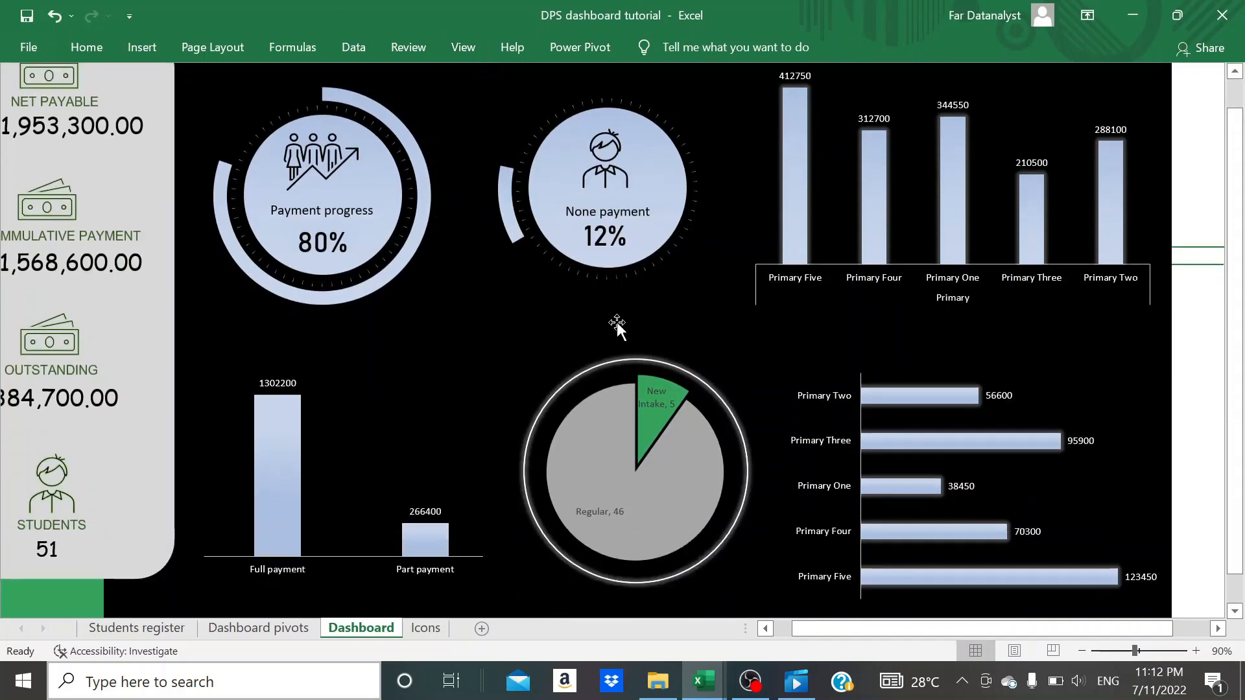
# - Nudge the student status pie with its ring and the outstanding fees bar chart slightly upward
pyautogui.hscroll(-1, 617, 322)
pyautogui.scroll(1, 547, 390)
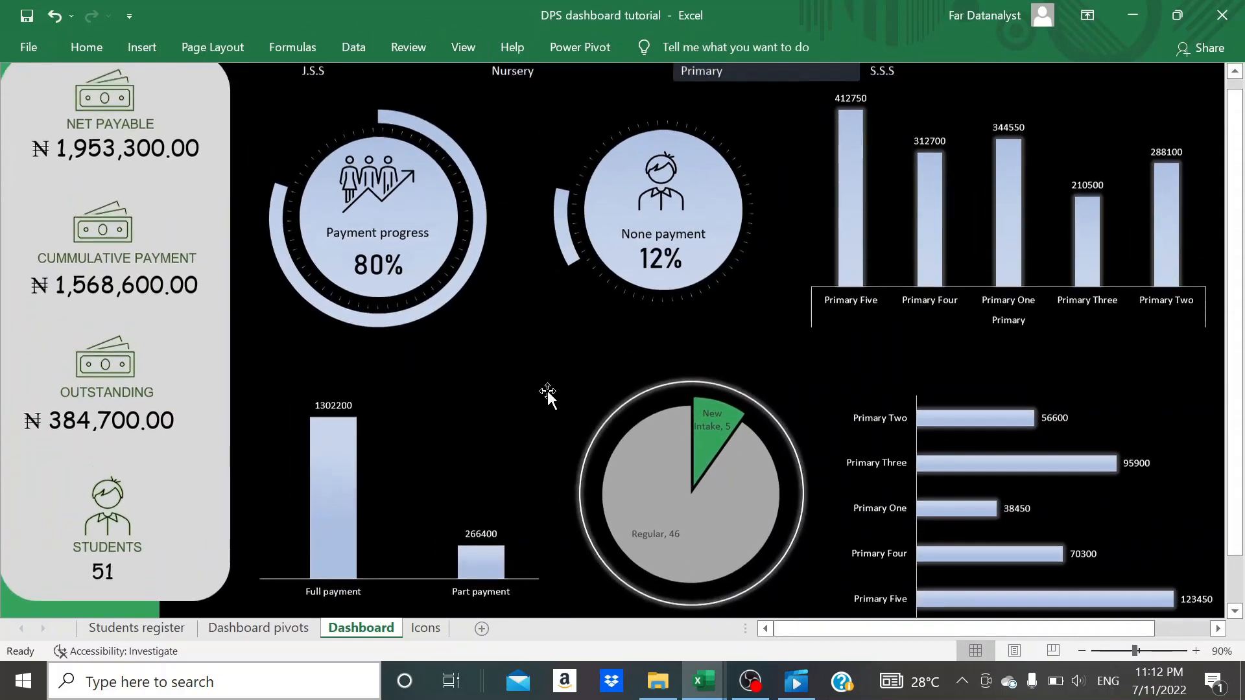
pyautogui.click(778, 404)
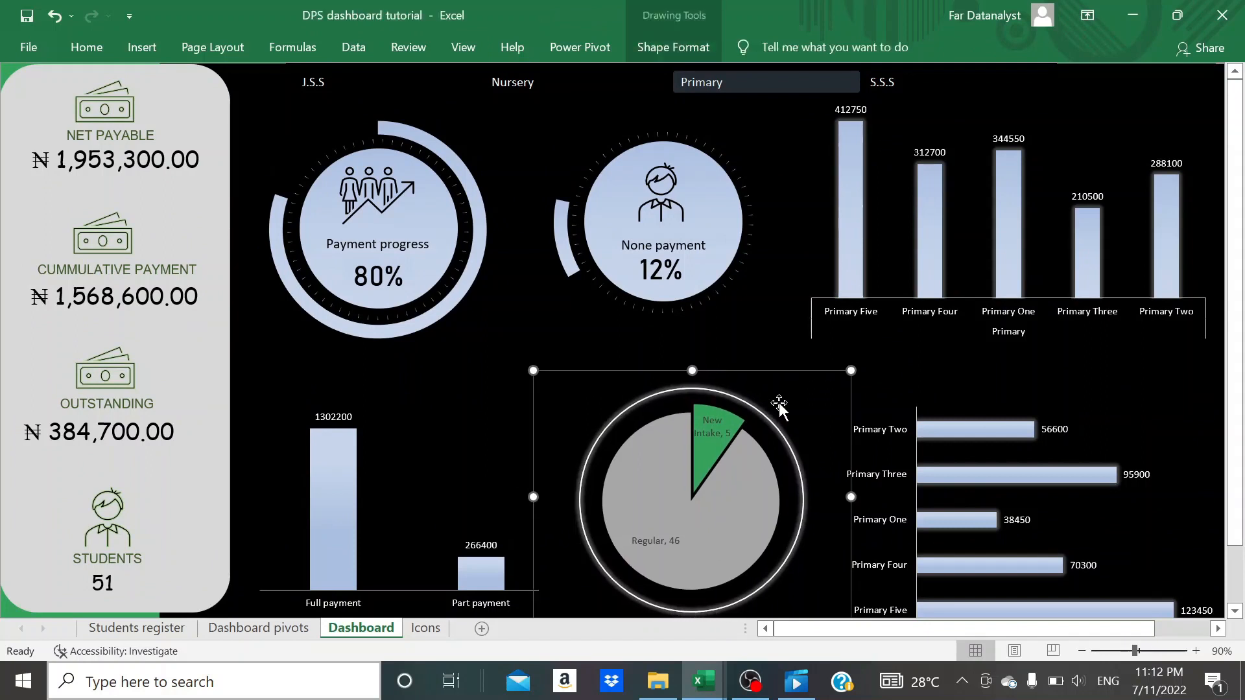
pyautogui.click(964, 422)
pyautogui.press('Up')
pyautogui.press('Up')
pyautogui.press('Up')
pyautogui.press('Up')
pyautogui.press('Up')
pyautogui.press('Up')
pyautogui.press('Up')
pyautogui.press('Up')
pyautogui.press('Up')
pyautogui.press('Up')
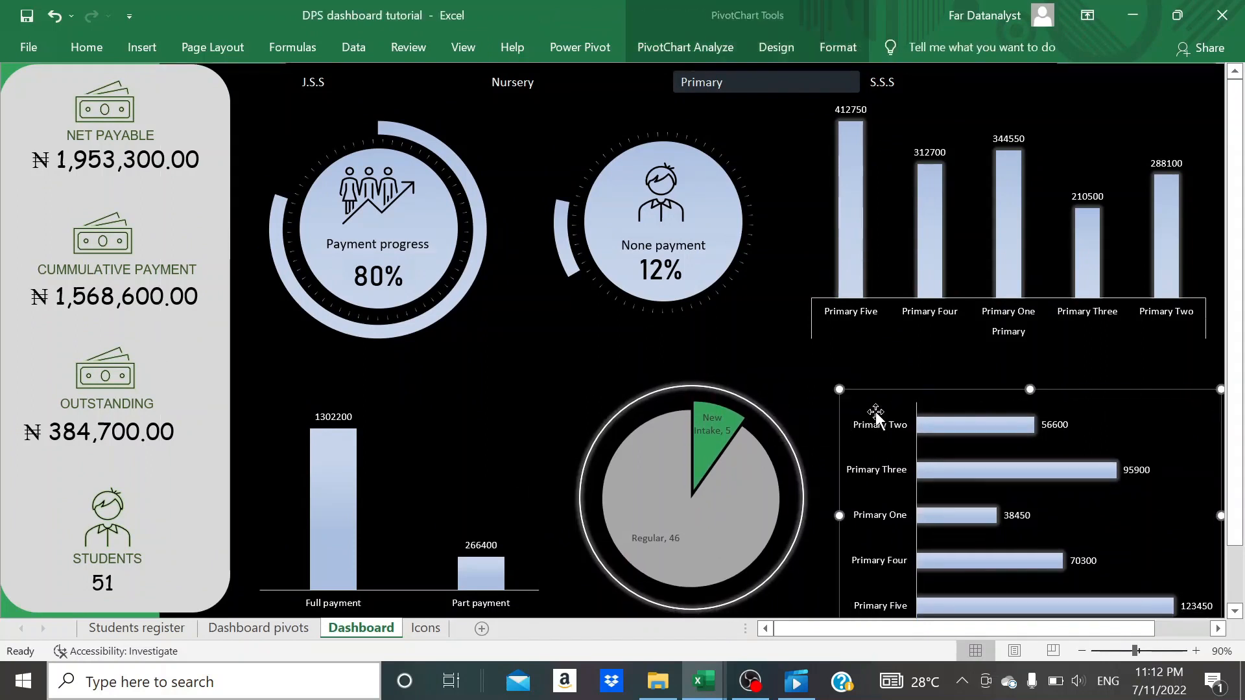
# - Fill the background of the full and part payment column chart with dark grey
pyautogui.click(418, 462)
pyautogui.click(272, 415)
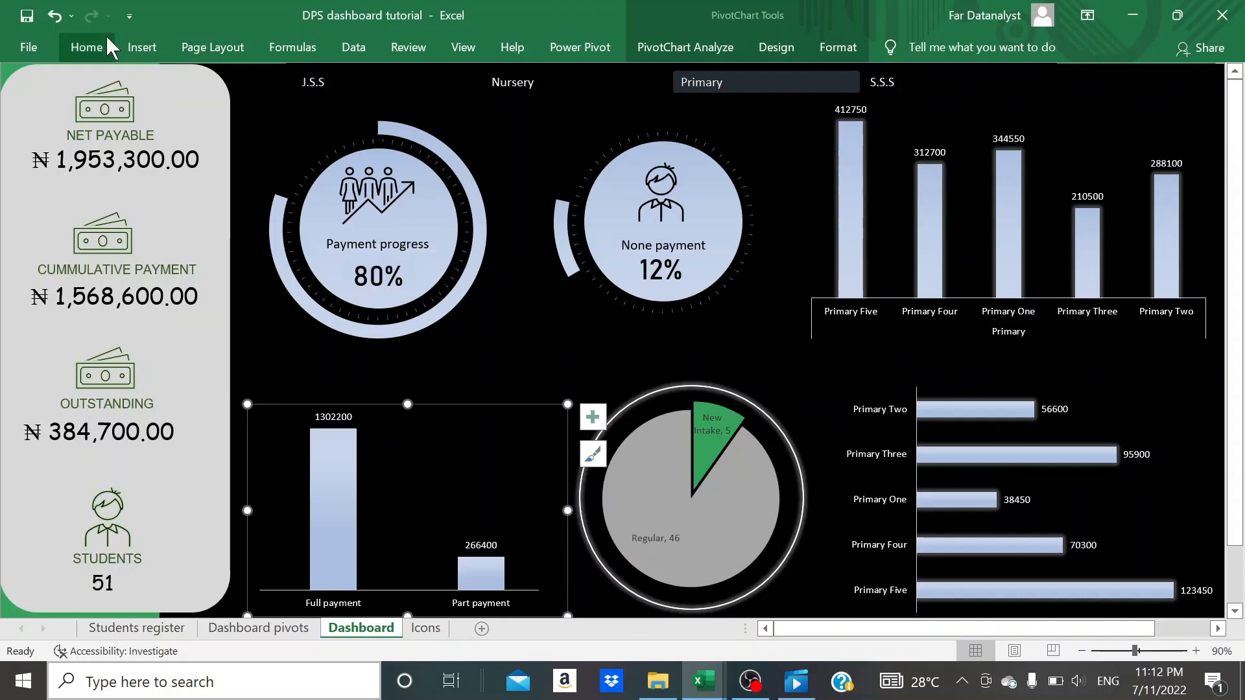
pyautogui.click(86, 46)
pyautogui.click(253, 115)
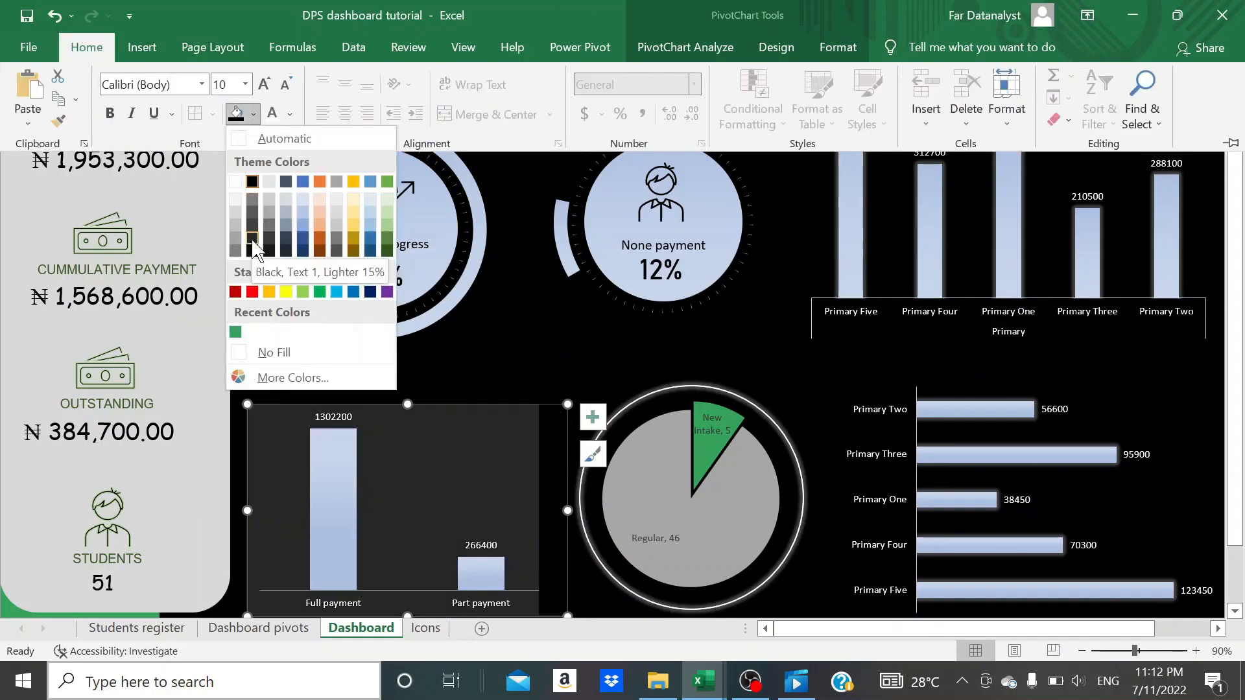
pyautogui.click(552, 444)
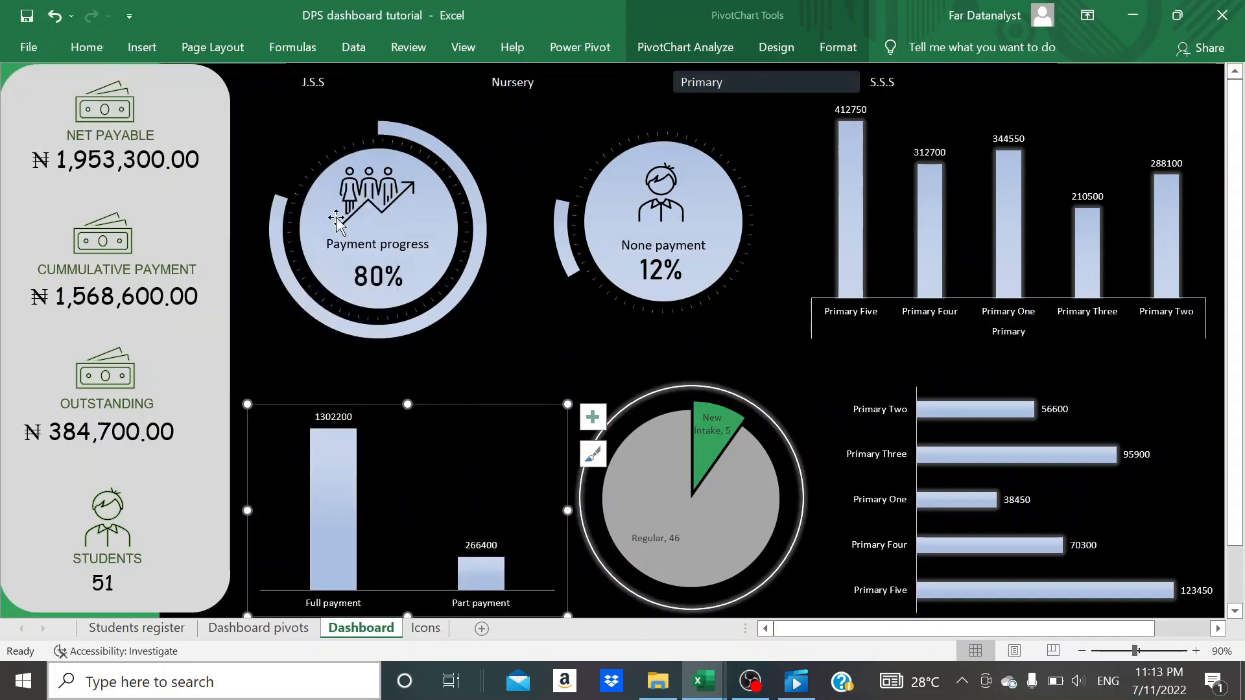
pyautogui.click(79, 56)
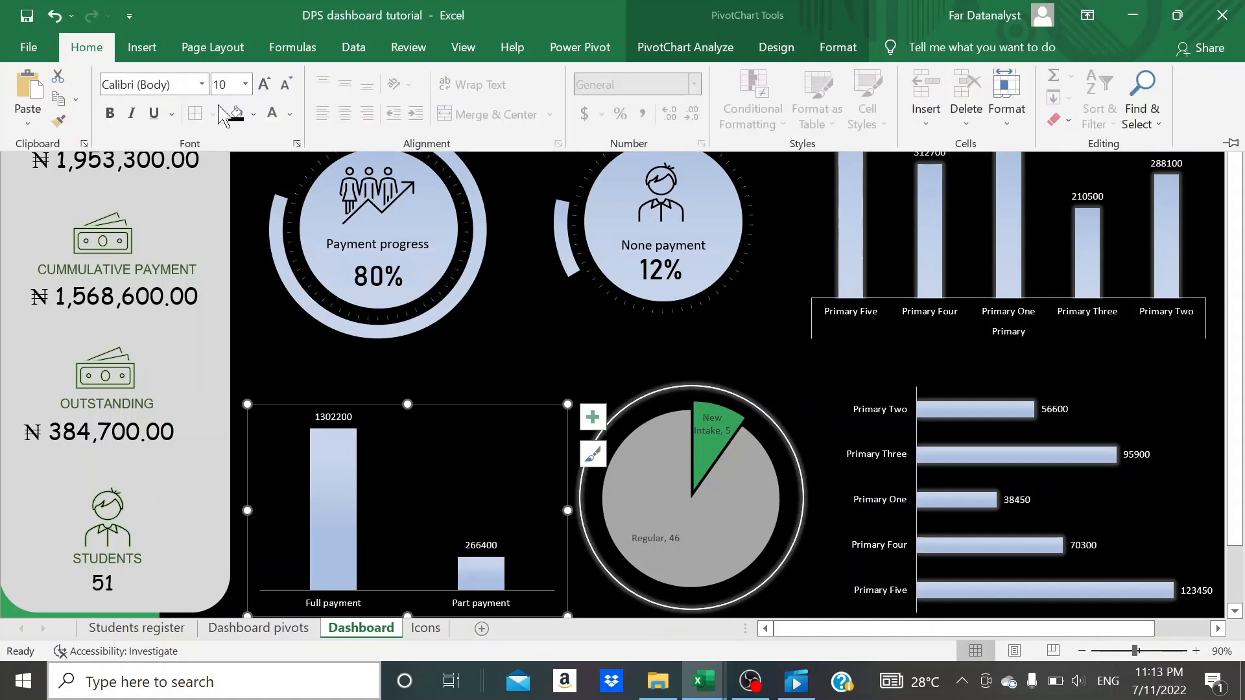
pyautogui.click(252, 115)
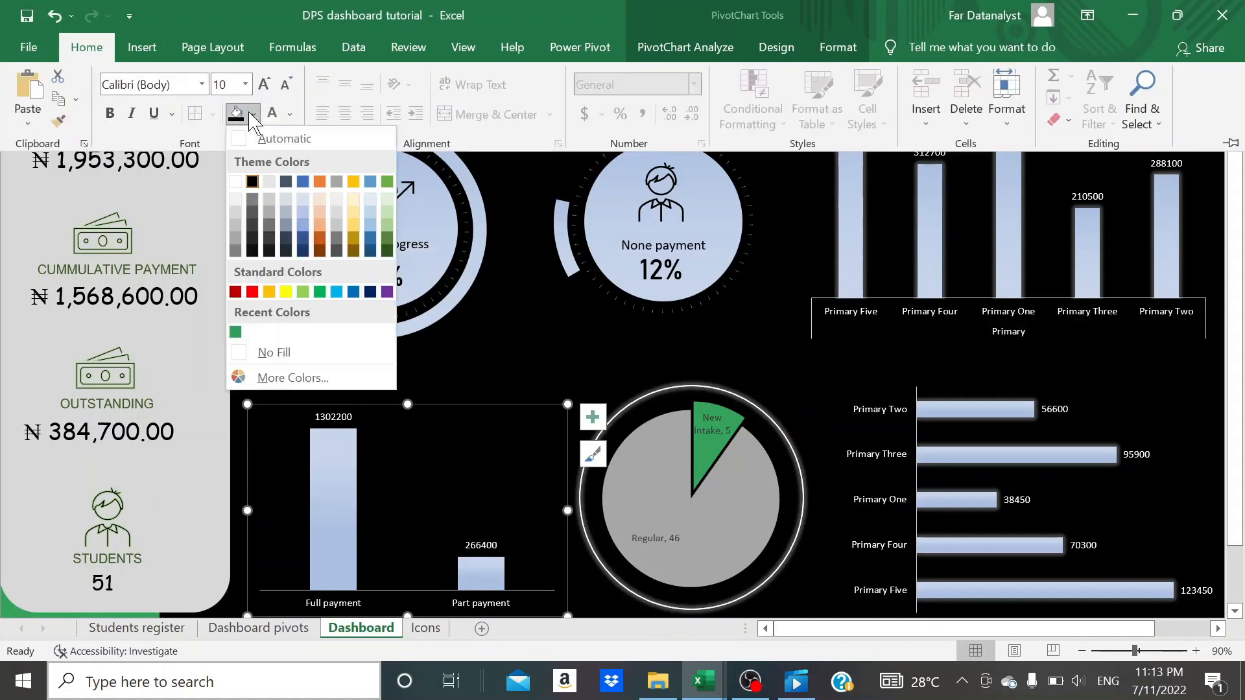
pyautogui.click(253, 239)
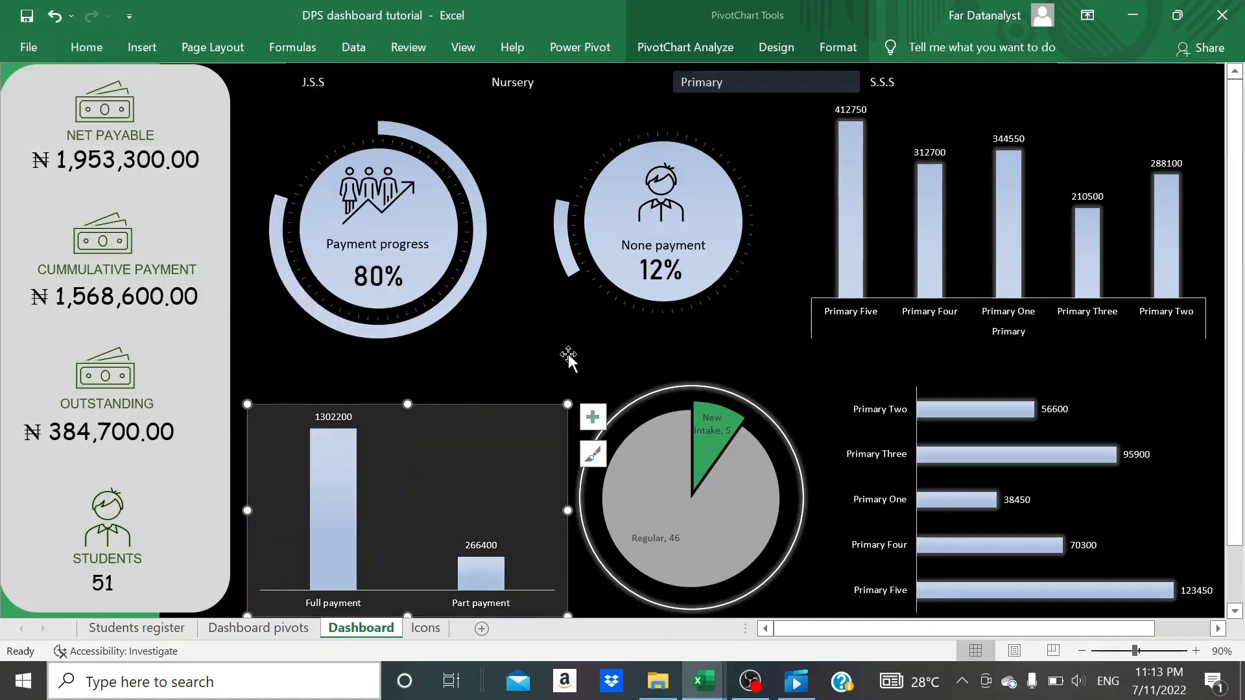
# - Move the student status pie and its ring slightly right and down, away from the payment column chart
pyautogui.scroll(-1, 568, 354)
pyautogui.click(592, 295)
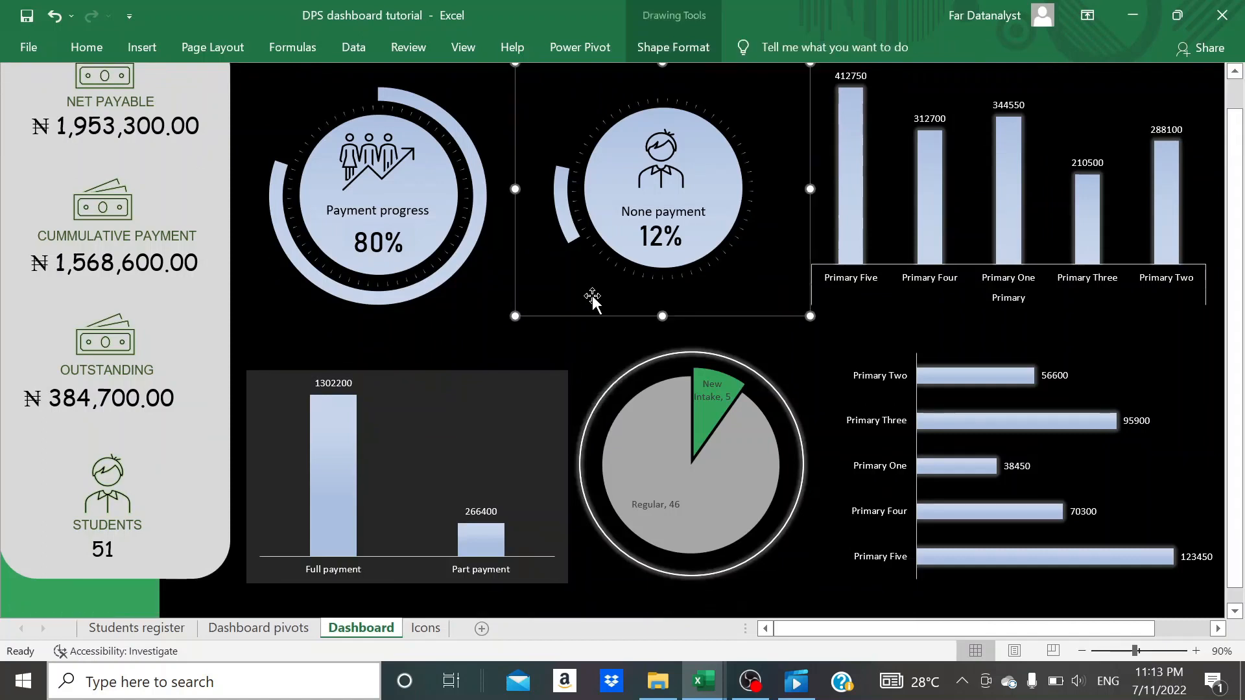
pyautogui.scroll(-2, 593, 295)
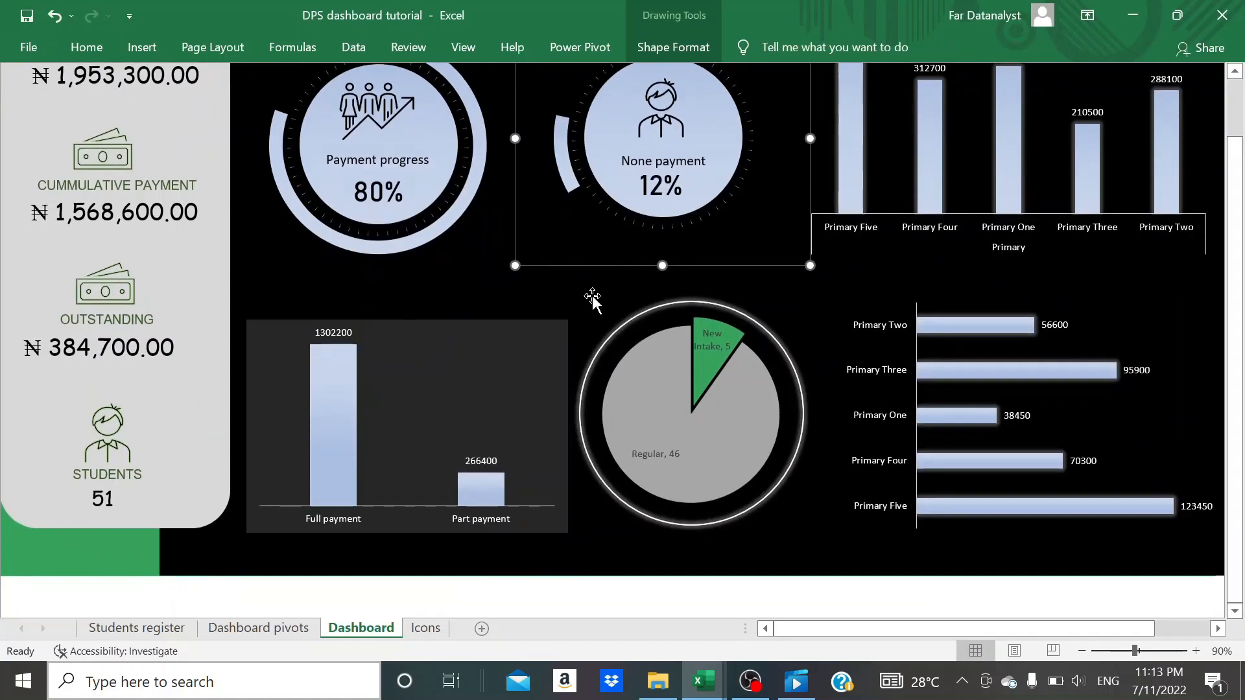
pyautogui.moveTo(764, 314); pyautogui.dragTo(767, 316)
pyautogui.press('Right')
pyautogui.press('Right')
pyautogui.press('Right')
pyautogui.press('Right')
pyautogui.press('Right')
pyautogui.press('Right')
pyautogui.press('Down')
pyautogui.press('Down')
# - Enlarge the font of the student status pie's data labels by two increments and deselect the chart
pyautogui.click(668, 454)
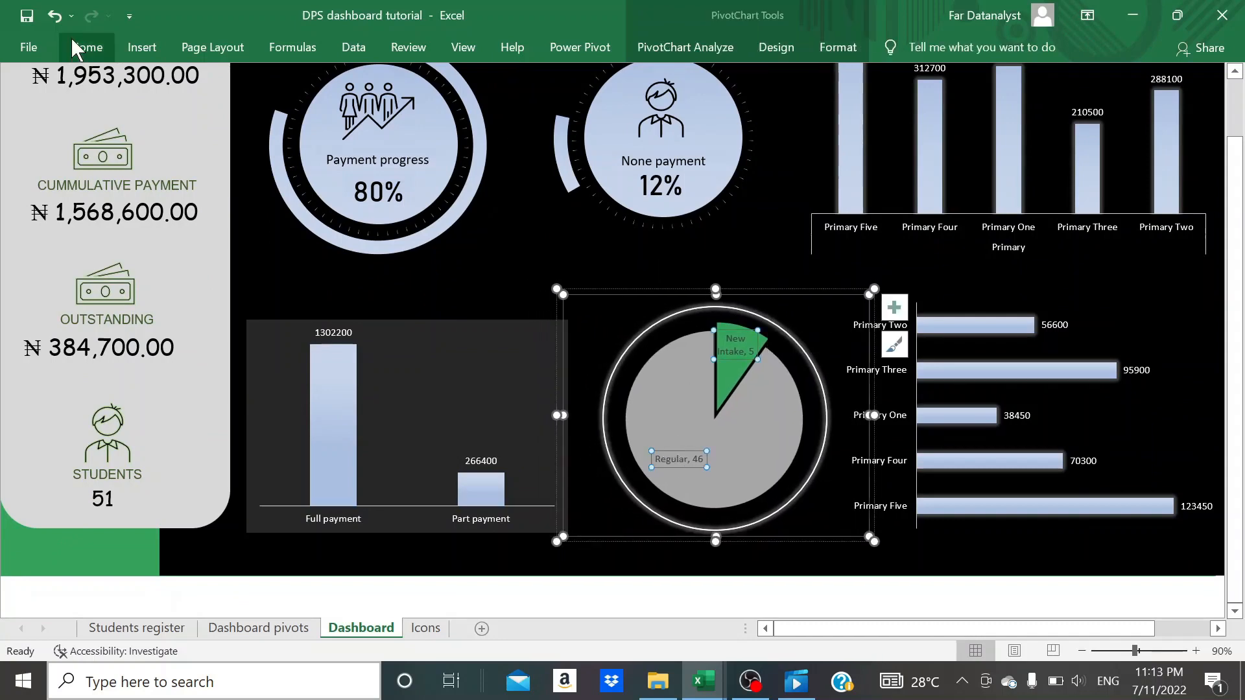
pyautogui.click(77, 48)
pyautogui.doubleClick(267, 82)
pyautogui.click(486, 268)
pyautogui.click(559, 502)
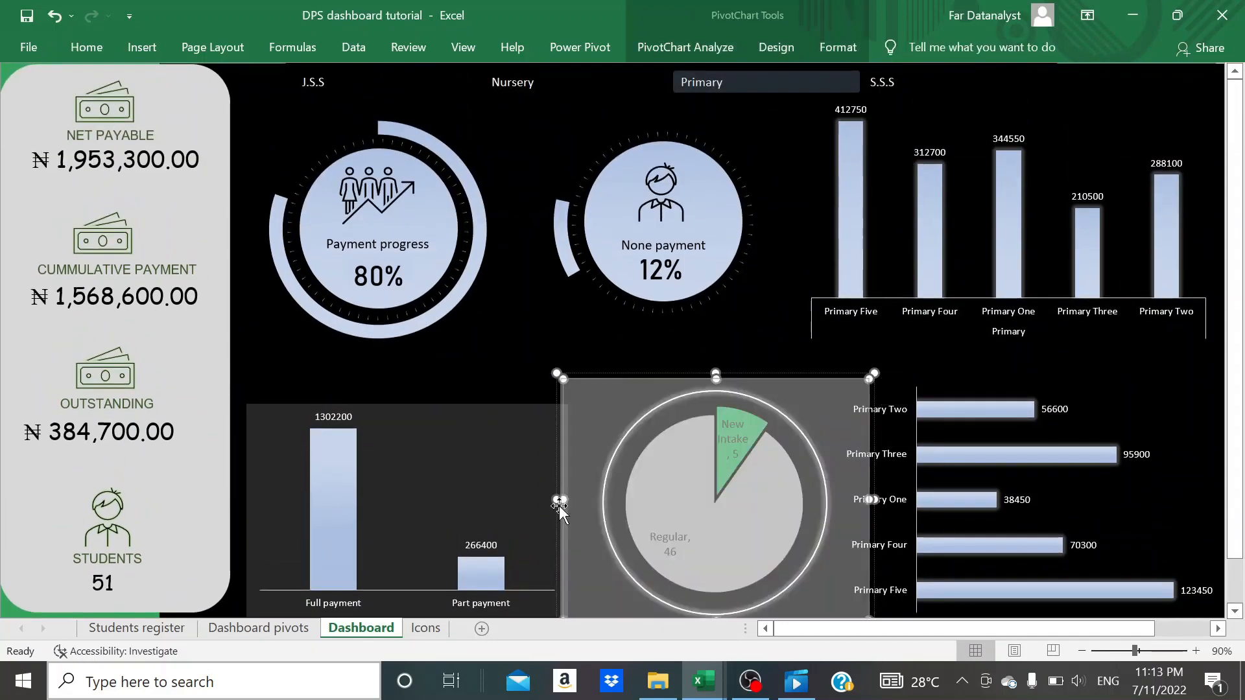
pyautogui.click(475, 315)
pyautogui.scroll(1, 474, 316)
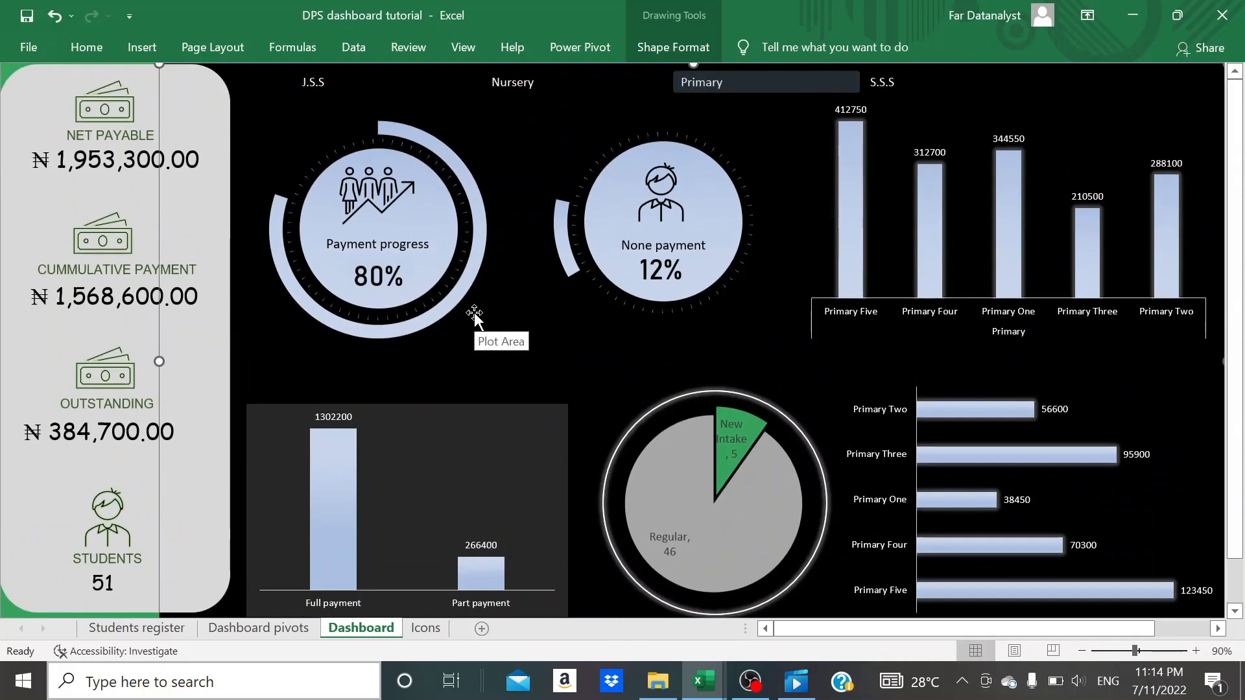
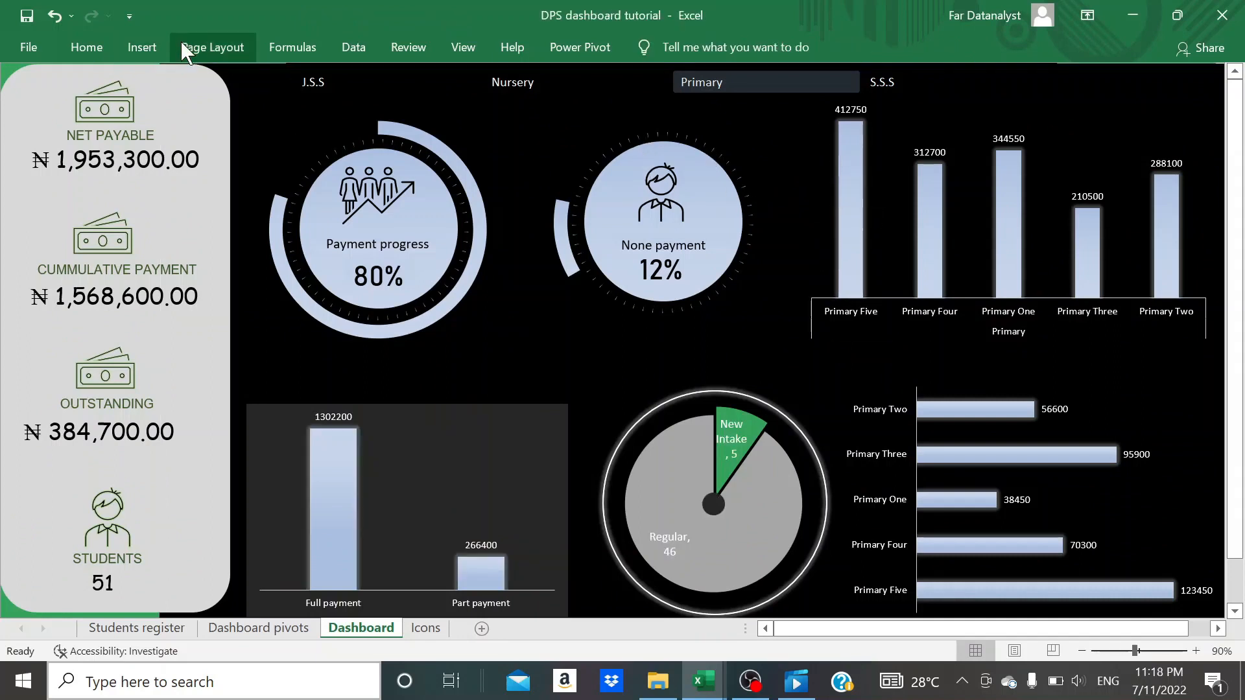
# - Insert a text box between the None payment gauge and the column chart, rotated right 90° and enlarged into a tall strip
pyautogui.click(141, 47)
pyautogui.click(1124, 97)
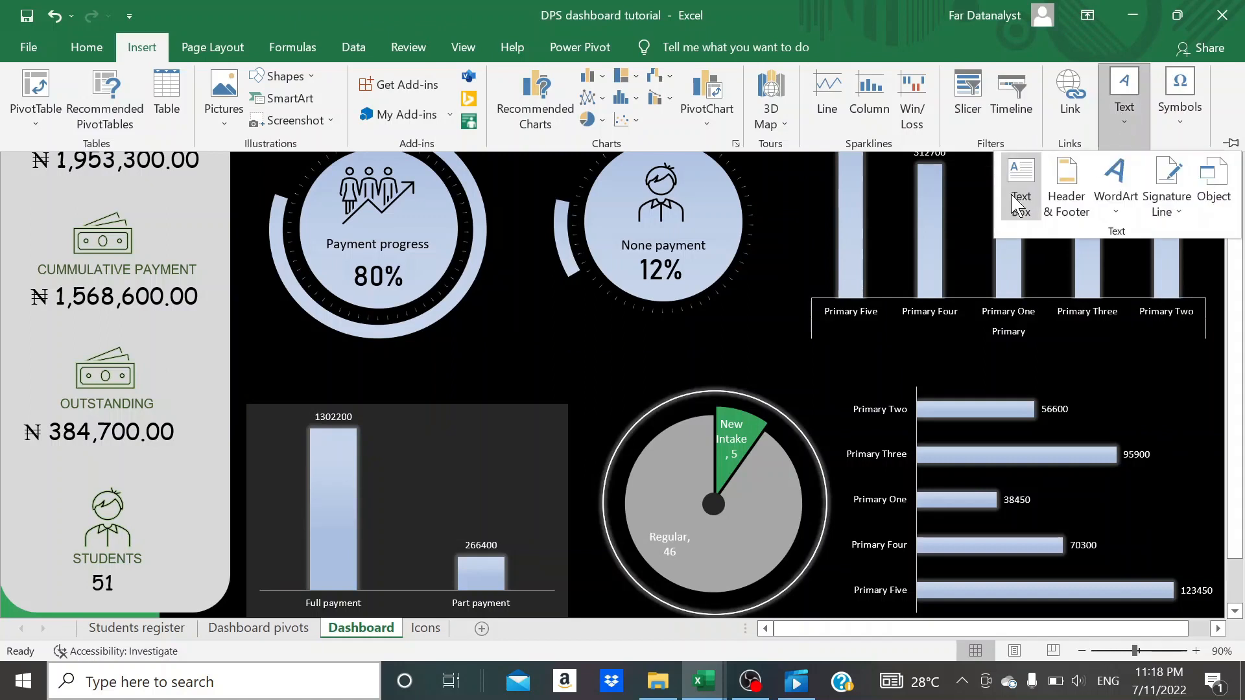
pyautogui.click(1019, 205)
pyautogui.moveTo(836, 170); pyautogui.dragTo(762, 158)
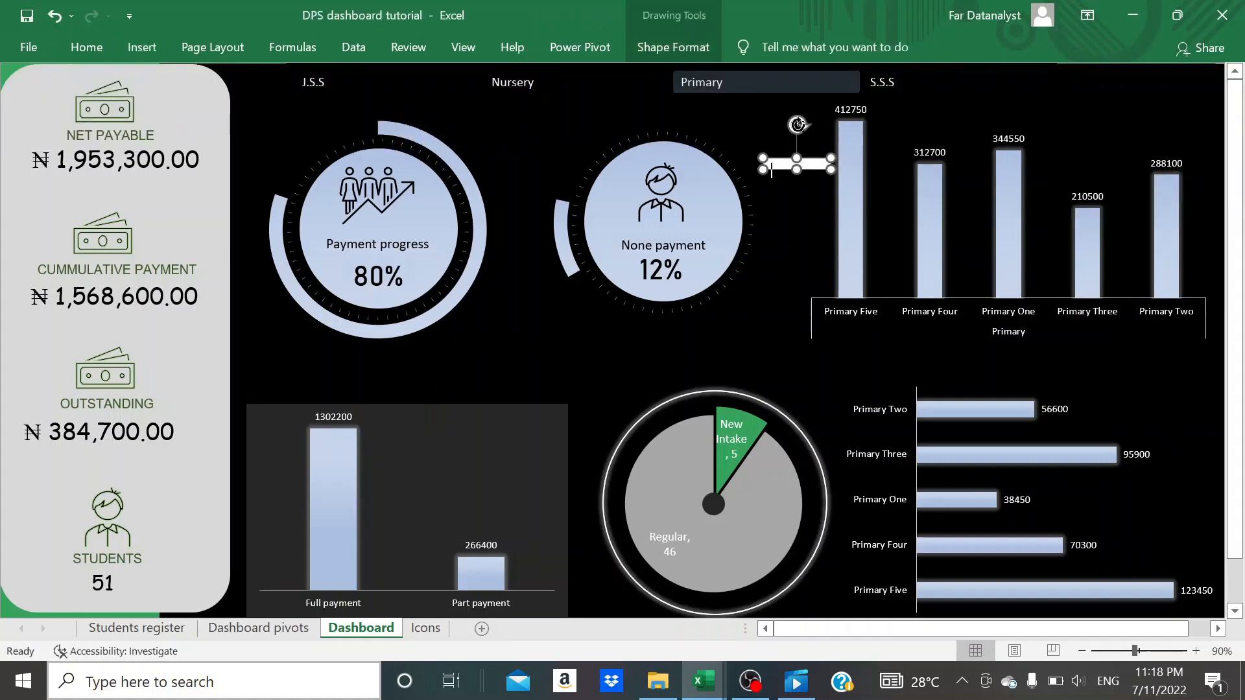
pyautogui.click(673, 47)
pyautogui.click(1017, 149)
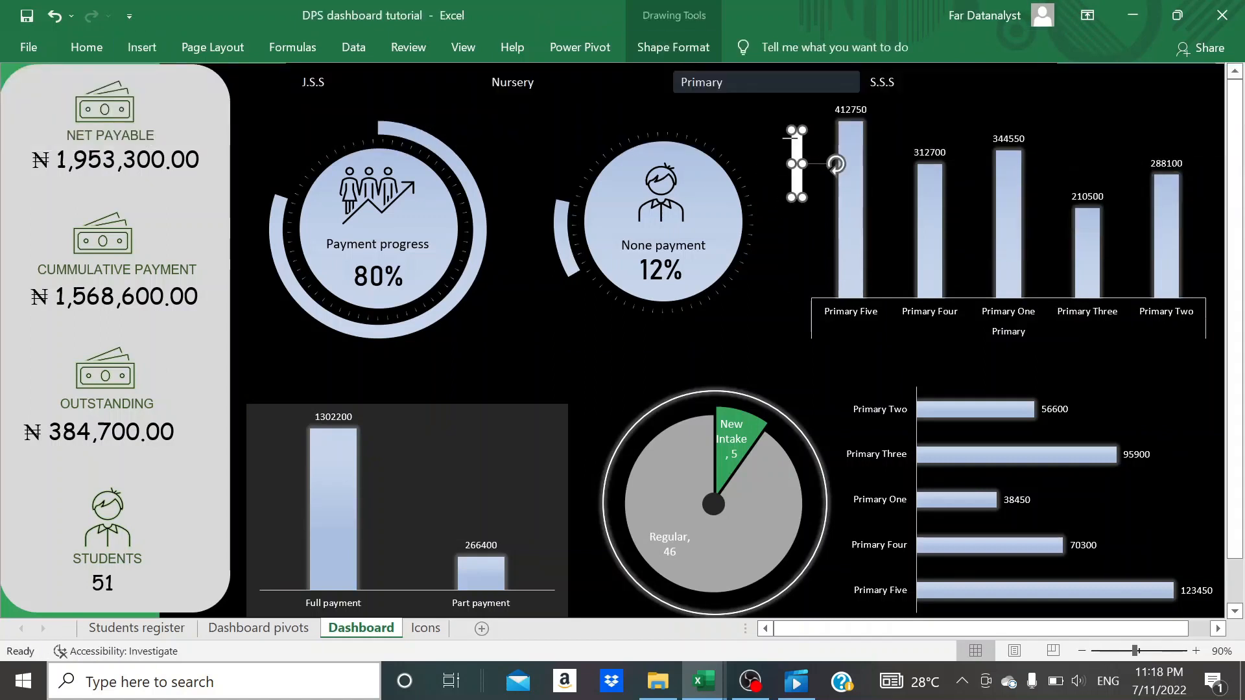
pyautogui.moveTo(791, 165); pyautogui.dragTo(791, 285)
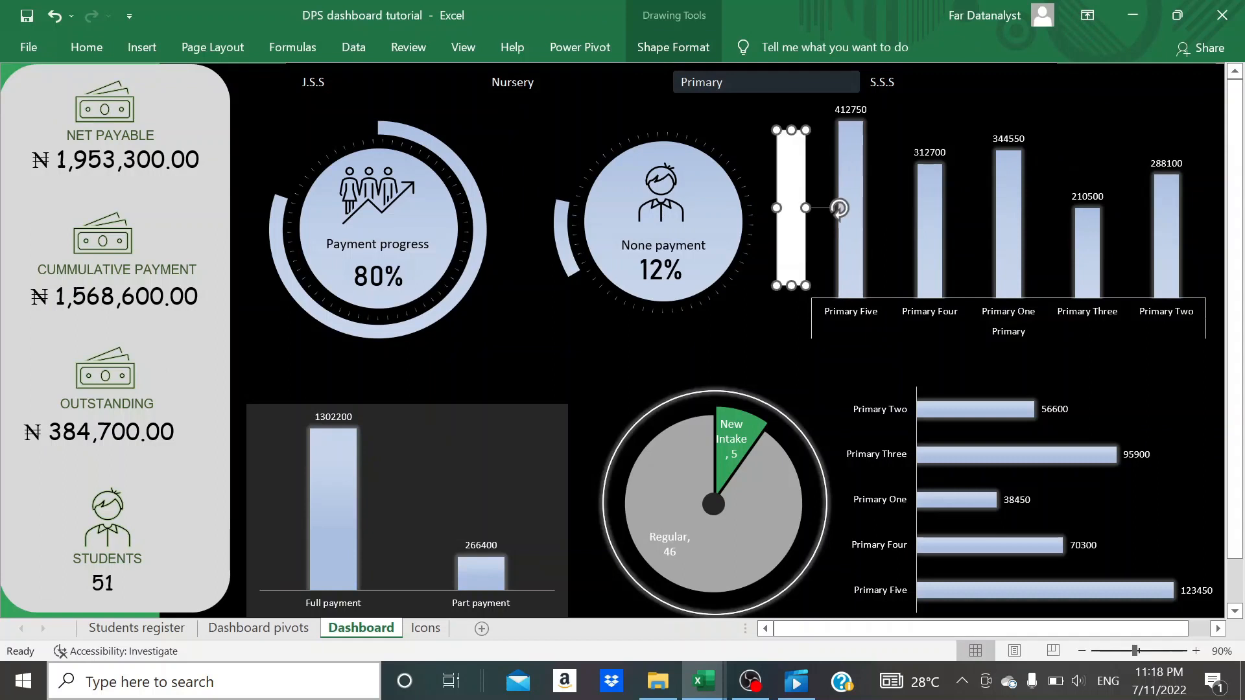
# - Flip the text box horizontally and enter "Payment breakdown by class", lengthening the box to fit the text
pyautogui.doubleClick(789, 261)
pyautogui.write('P')
pyautogui.click(673, 47)
pyautogui.click(1010, 120)
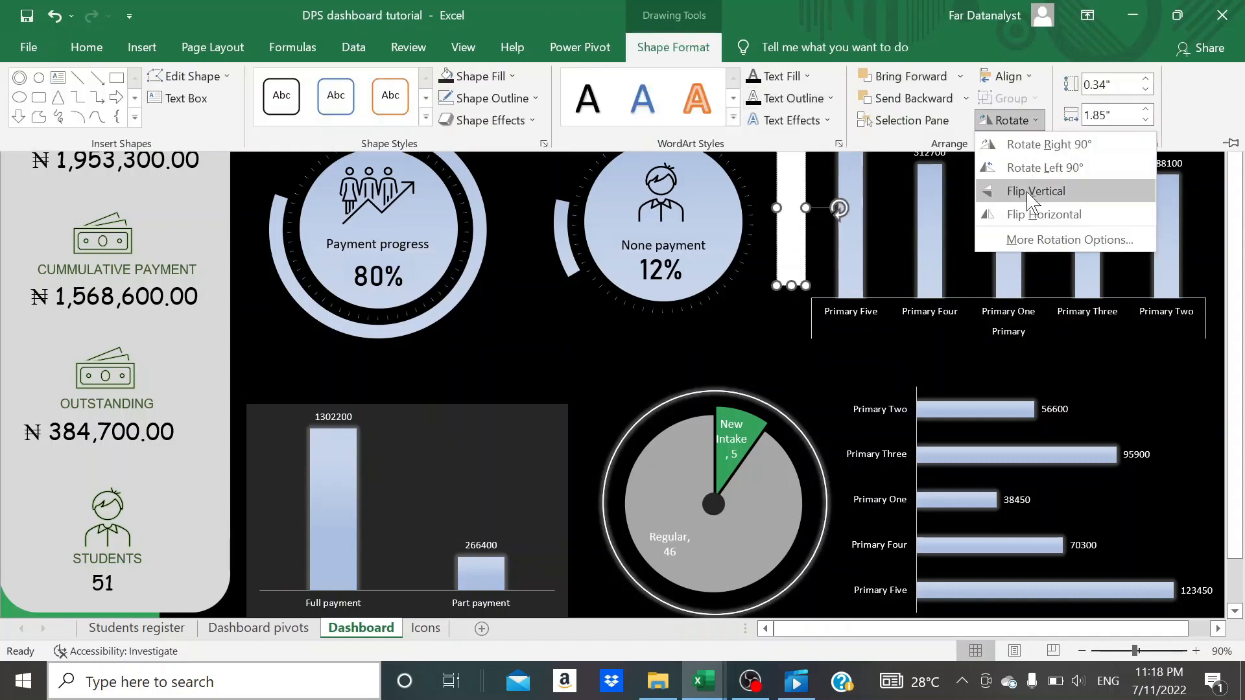
pyautogui.click(1043, 215)
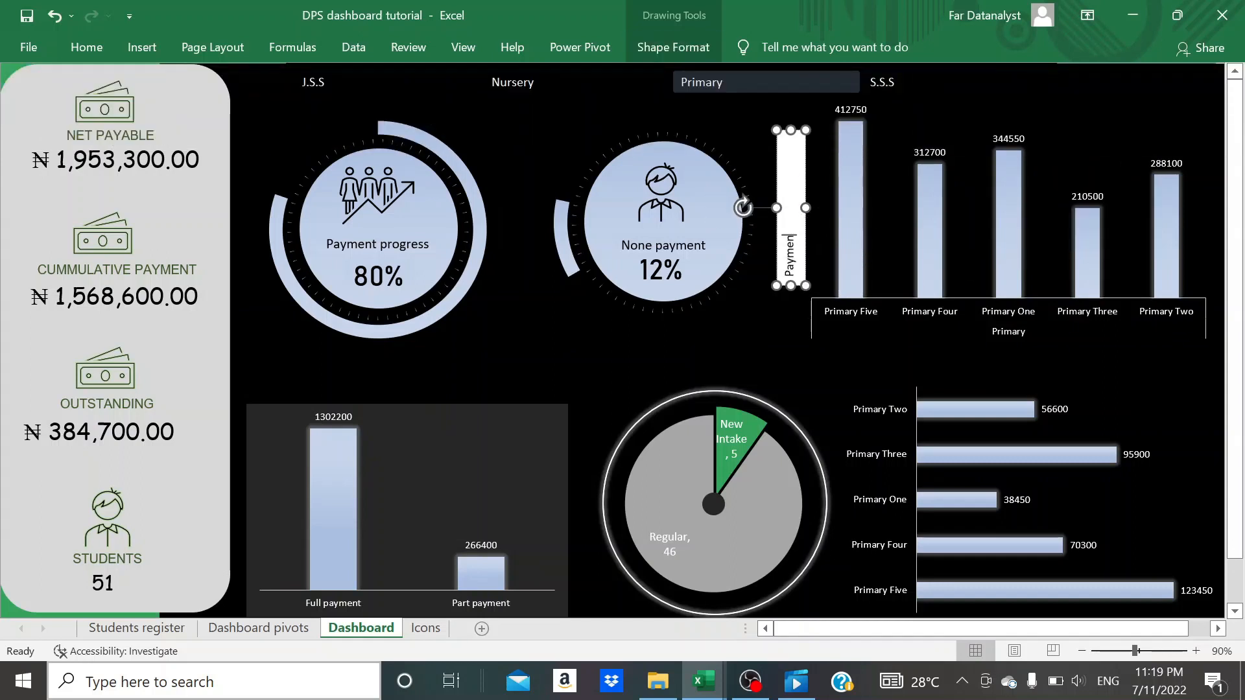
pyautogui.write('ayment breakdown by')
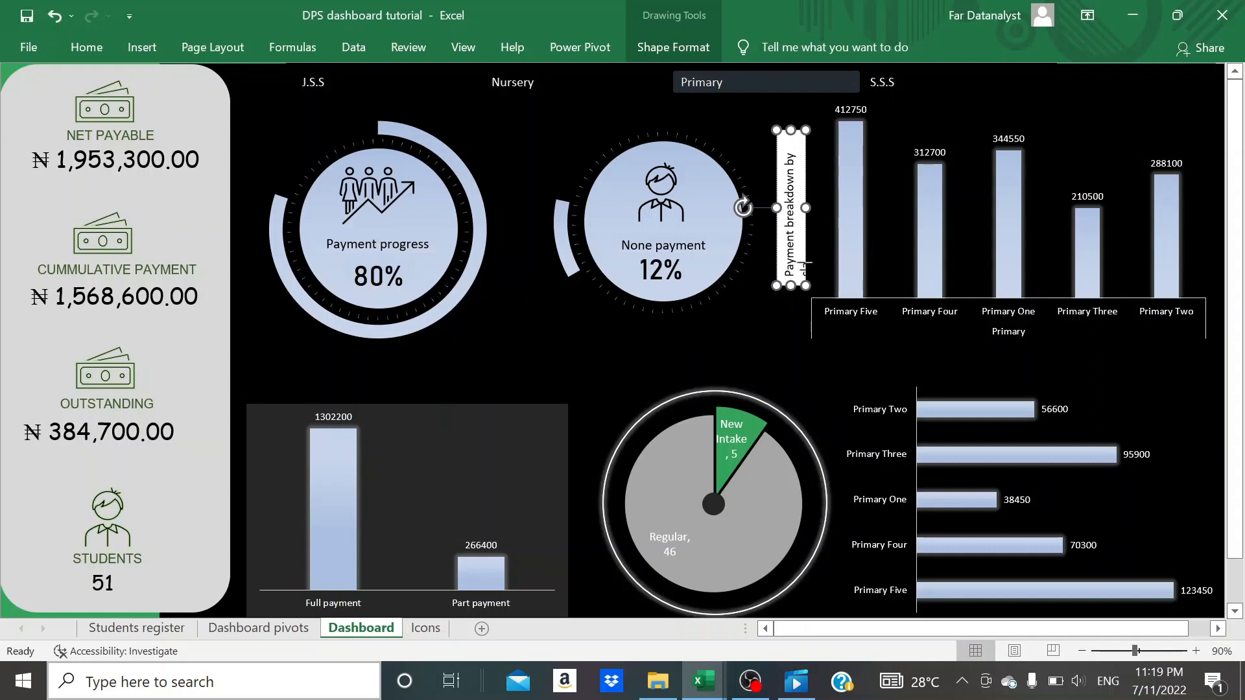
pyautogui.moveTo(790, 132); pyautogui.dragTo(790, 112)
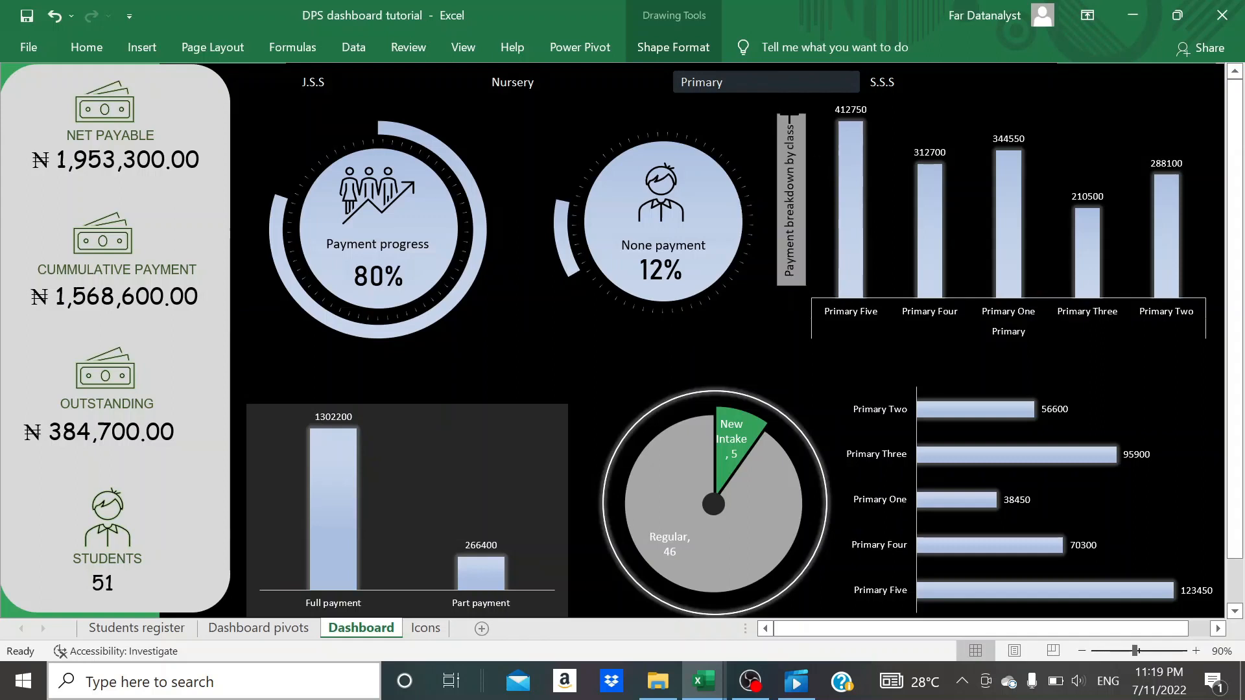
# - Give the "Payment breakdown by class" label a dark grey fill and white text
pyautogui.click(673, 48)
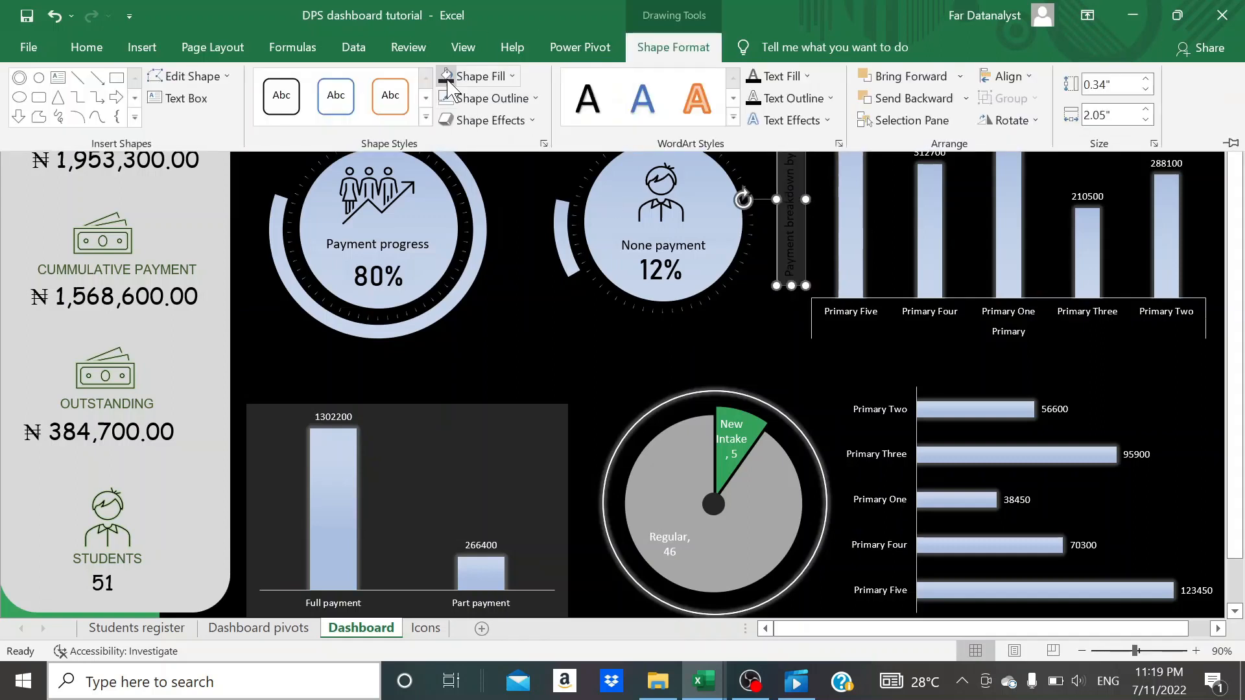
pyautogui.click(86, 47)
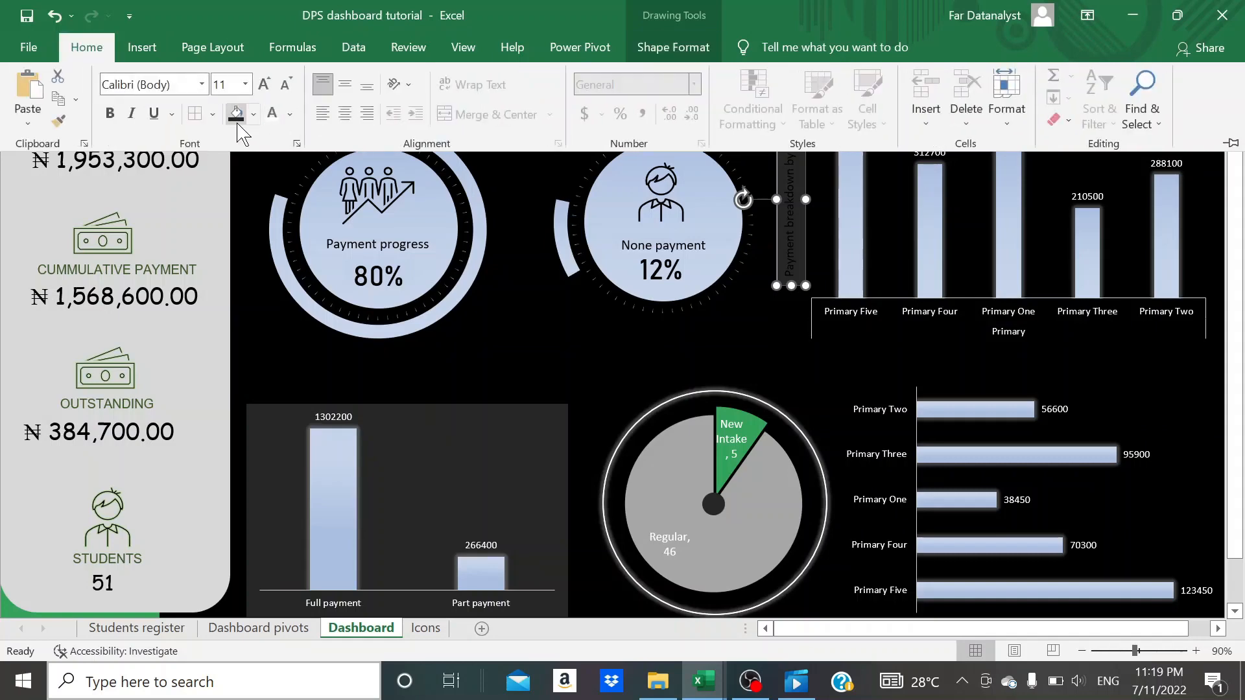
pyautogui.click(271, 114)
pyautogui.click(565, 406)
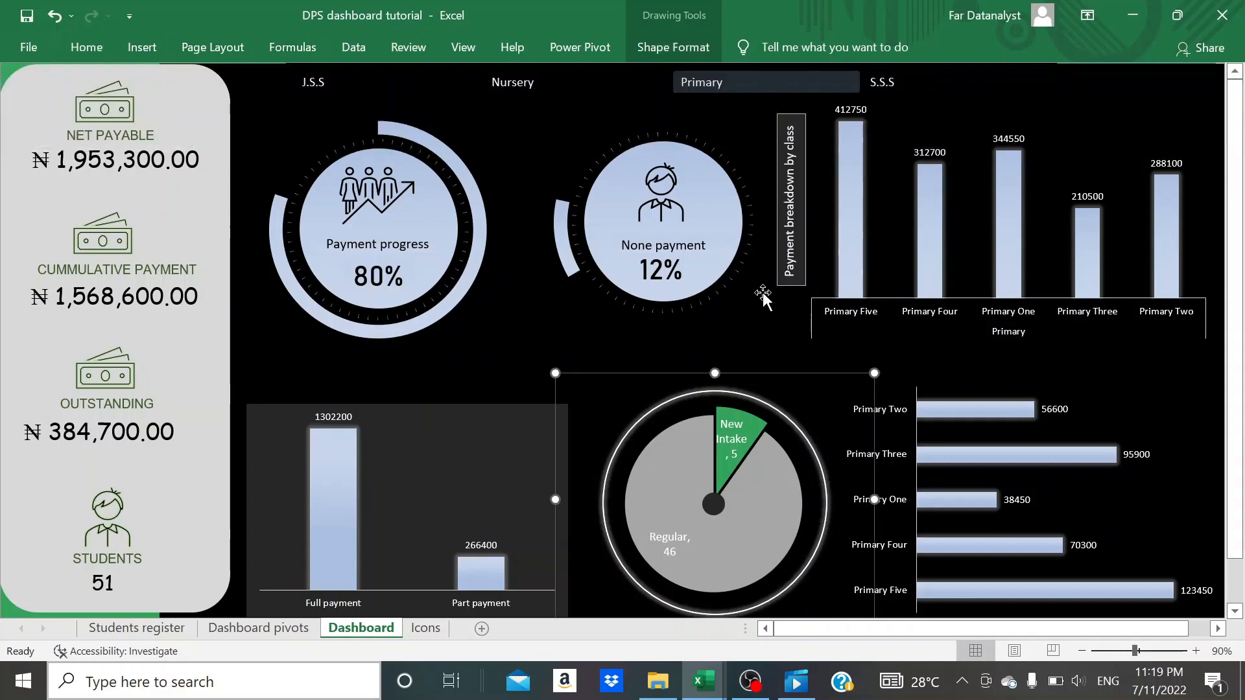
# - Remove the vertical label's outline and fill both the label and the circle at the pie chart's centre with black
pyautogui.click(777, 202)
pyautogui.click(680, 48)
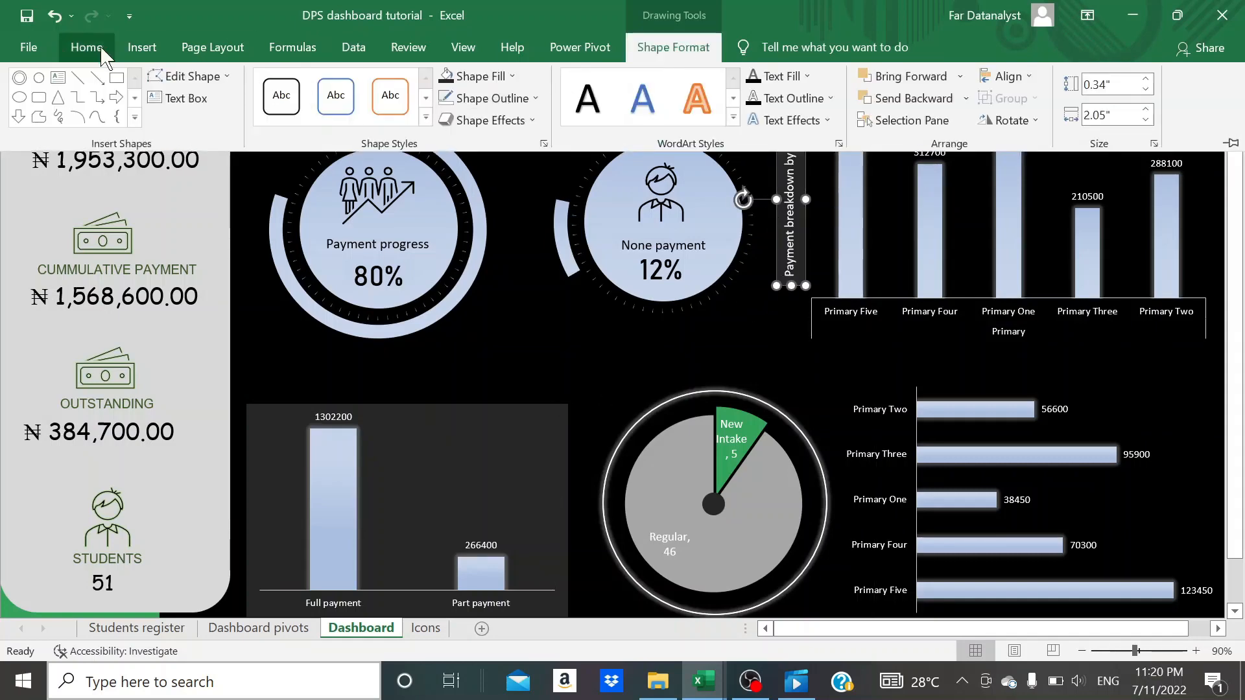
pyautogui.click(86, 47)
pyautogui.click(537, 339)
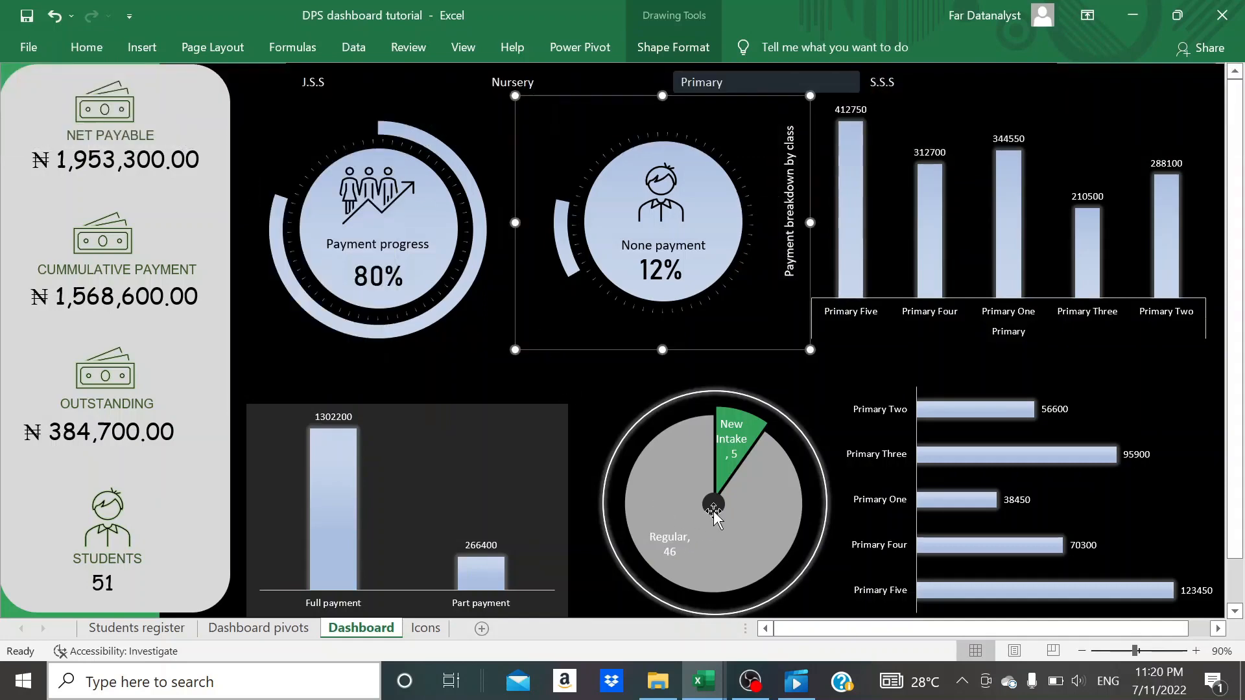
pyautogui.click(87, 48)
pyautogui.click(511, 332)
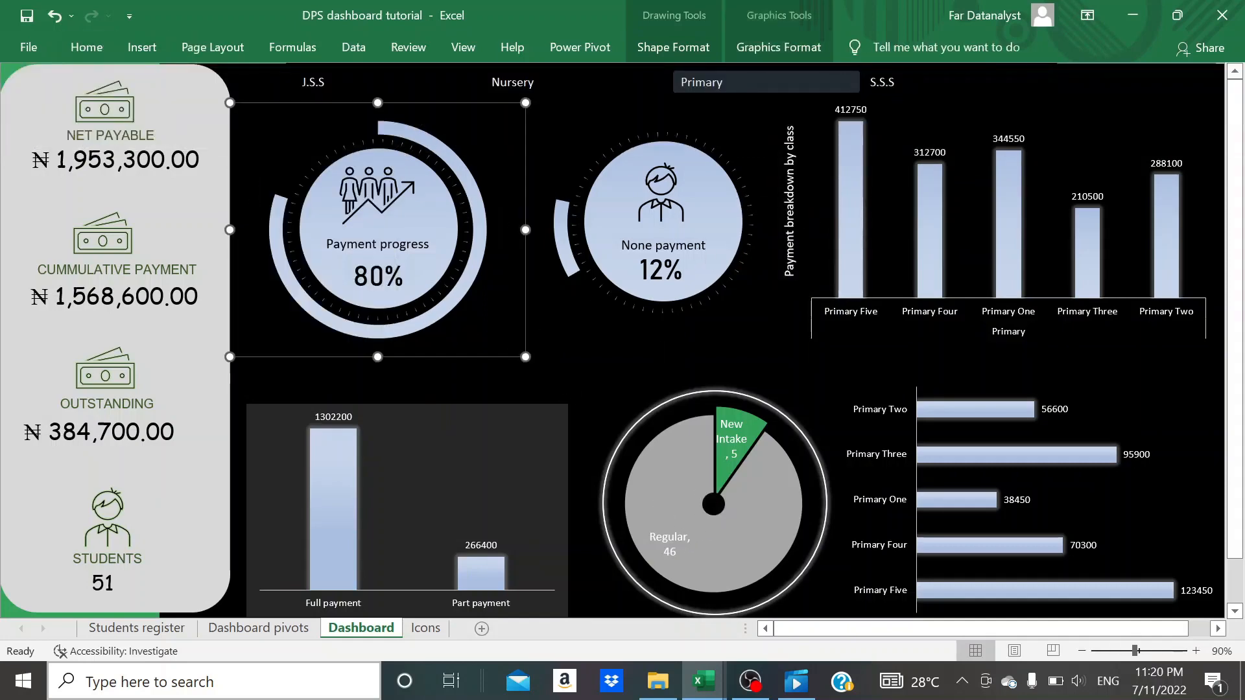
# - Move the vertical label right beside the column chart's first column and paste a copy into the Full payment/Part payment chart
pyautogui.click(775, 188)
pyautogui.moveTo(775, 186); pyautogui.dragTo(798, 190)
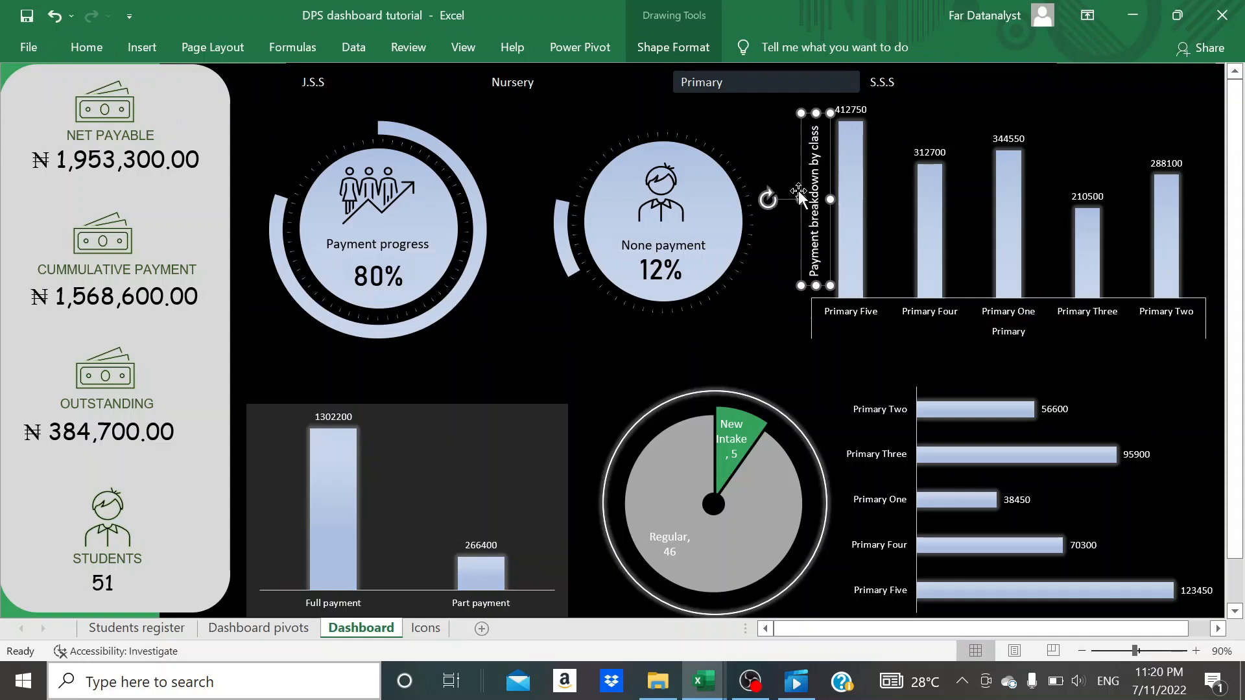
pyautogui.click(501, 444)
pyautogui.hotkey('ctrl', 'v')
# - Change the copied label's fill to the dark grey of the Full payment/Part payment chart
pyautogui.doubleClick(260, 505)
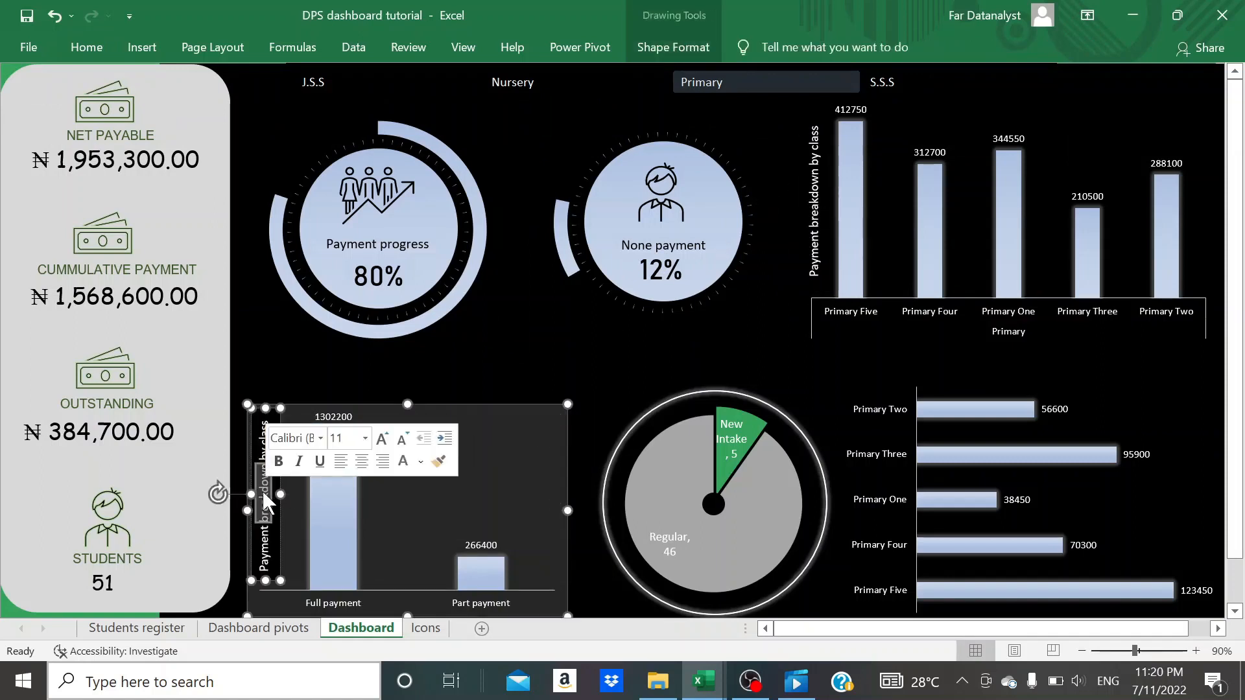
pyautogui.click(247, 478)
pyautogui.click(247, 478)
pyautogui.click(249, 478)
pyautogui.click(248, 477)
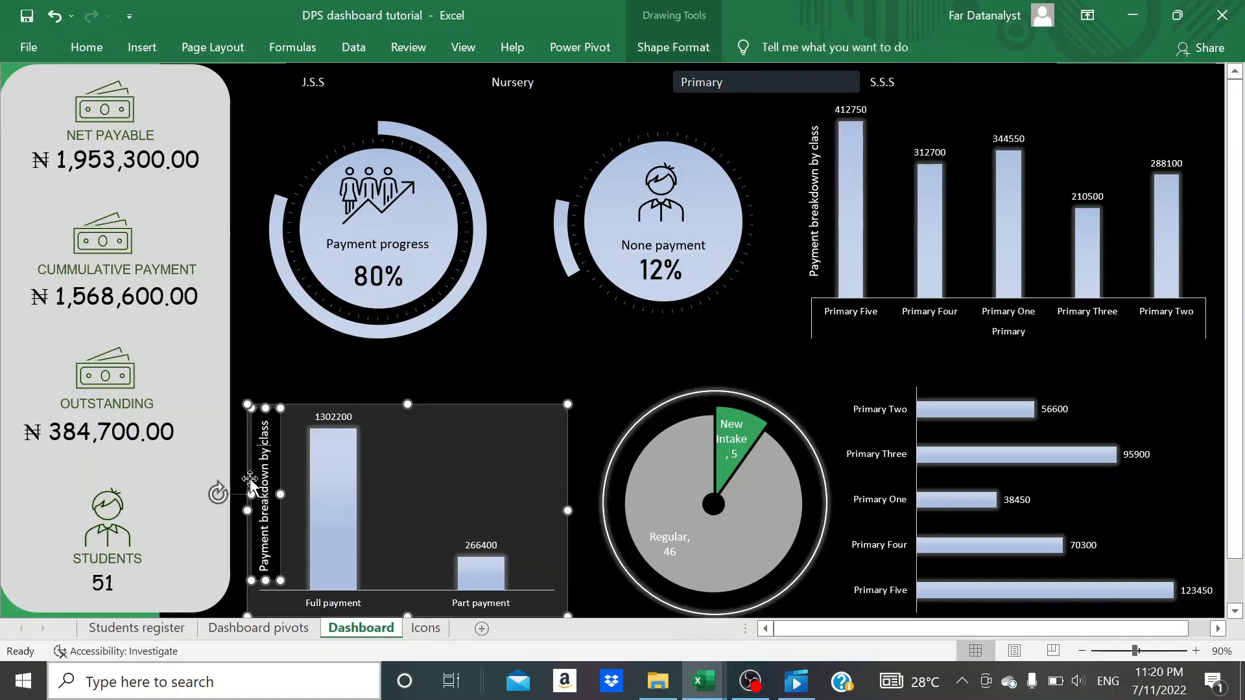
pyautogui.click(86, 46)
pyautogui.click(253, 115)
pyautogui.click(253, 244)
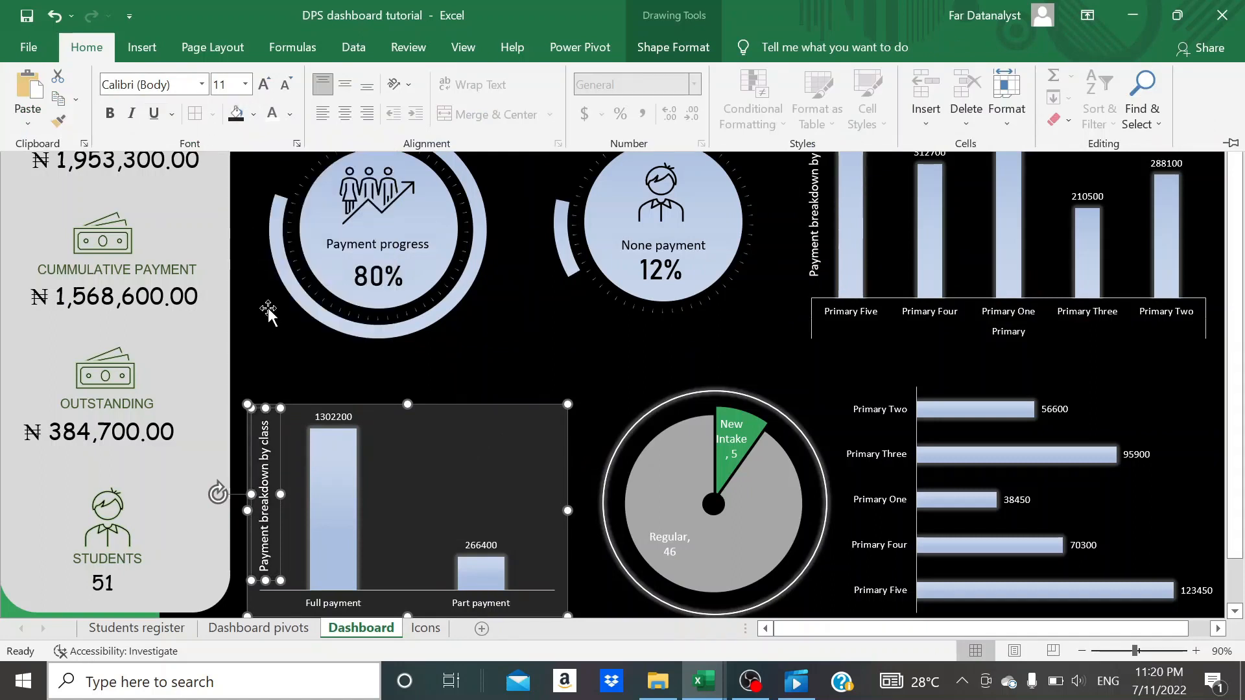
# - Replace the copied label's text with "Payment statuus", shorten its box and move it up along the chart's left edge
pyautogui.click(317, 384)
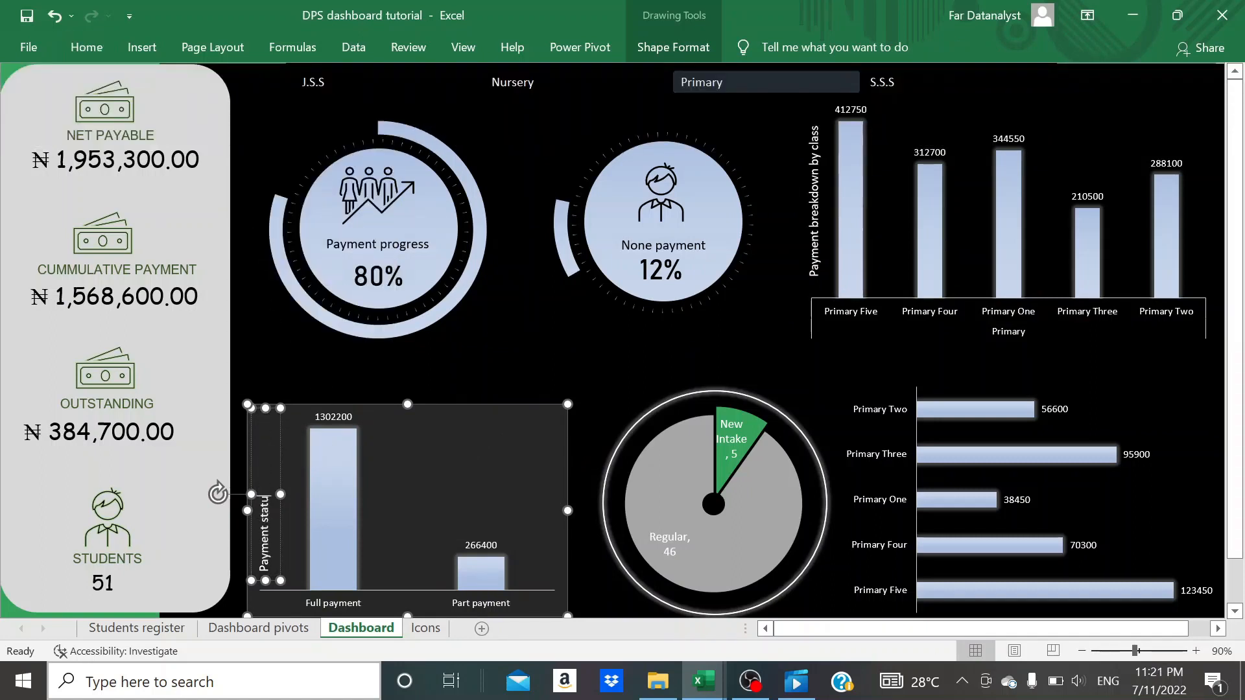
pyautogui.moveTo(264, 427); pyautogui.dragTo(265, 471)
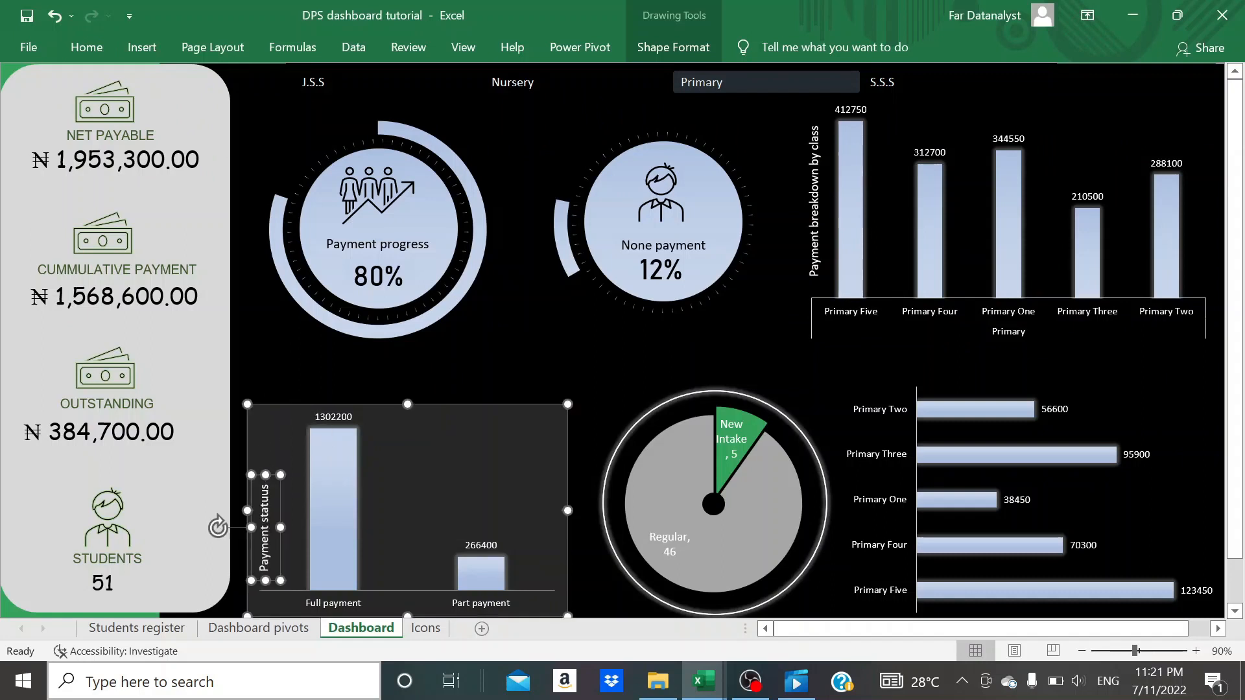
pyautogui.moveTo(251, 519)
pyautogui.mouseDown()
pyautogui.moveTo(267, 499)
pyautogui.moveTo(251, 498)
pyautogui.mouseUp()
pyautogui.click(638, 347)
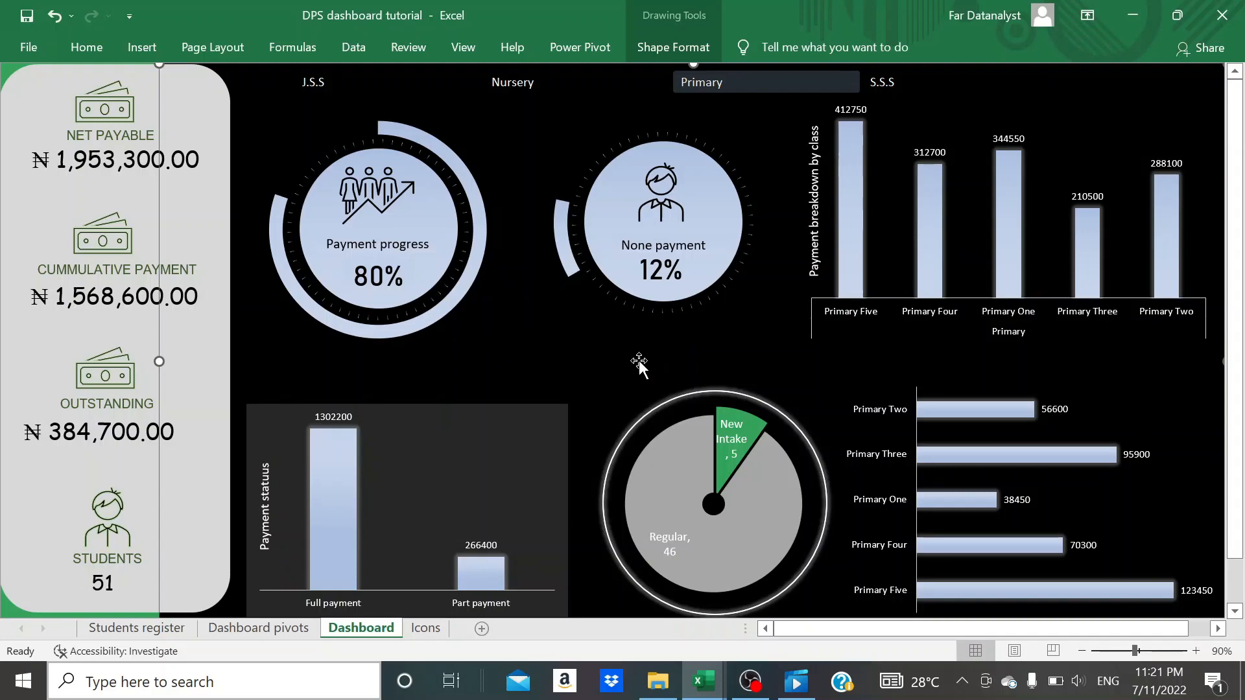
# - Paste a copy of the "Payment statuus" label into the horizontal bar chart of outstanding amounts
pyautogui.scroll(-1, 639, 360)
pyautogui.scroll(1, 293, 502)
pyautogui.click(265, 505)
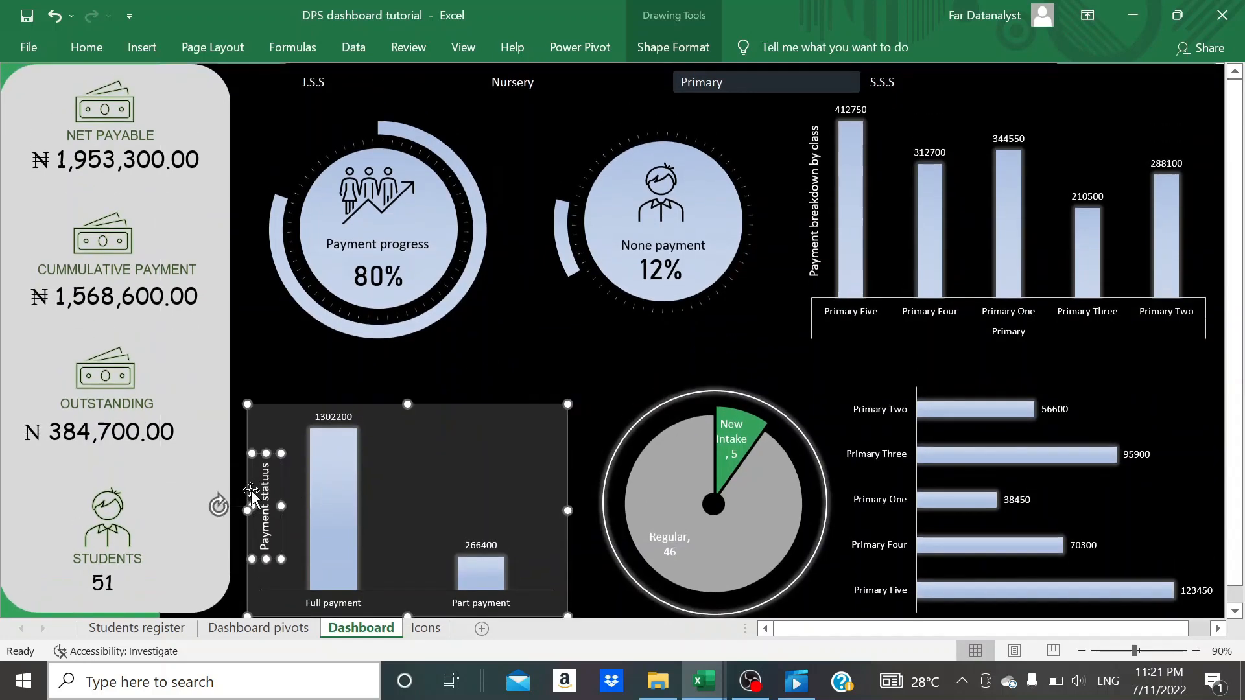
pyautogui.click(1008, 351)
pyautogui.click(995, 377)
pyautogui.hotkey('ctrl', 'v')
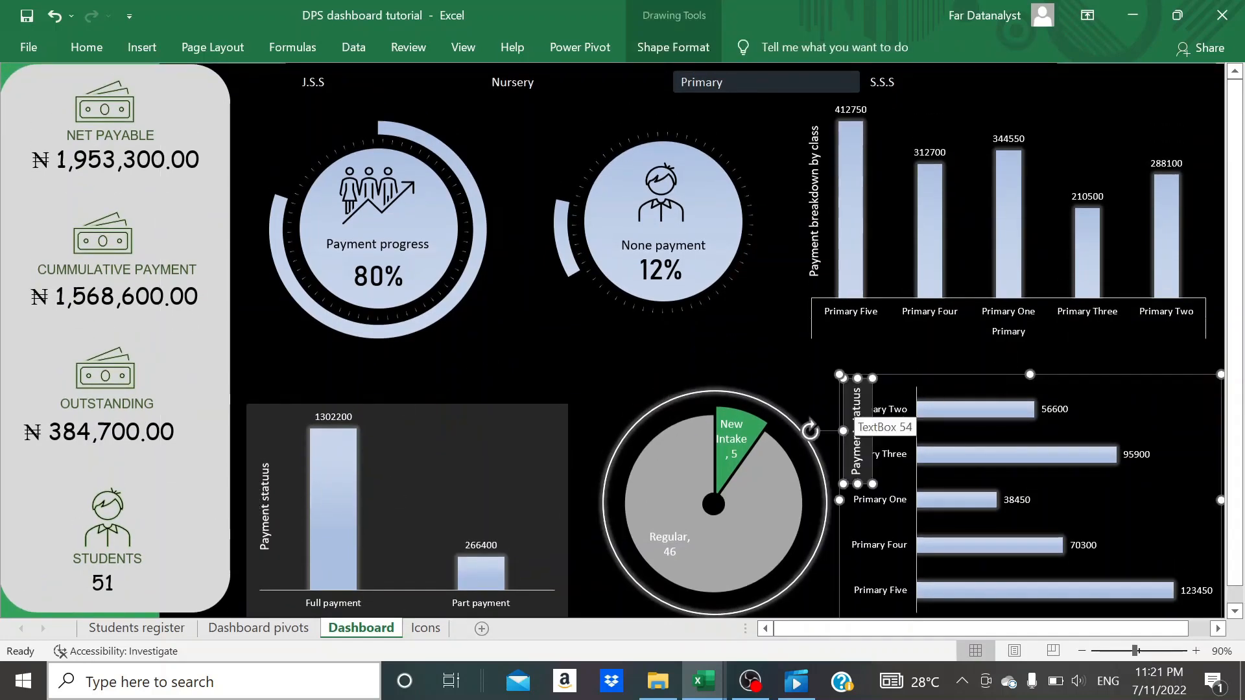
# - Rotate the pasted label right 90° so it reads horizontally and move it down the bar chart's left edge
pyautogui.click(695, 55)
pyautogui.click(1005, 121)
pyautogui.click(1037, 158)
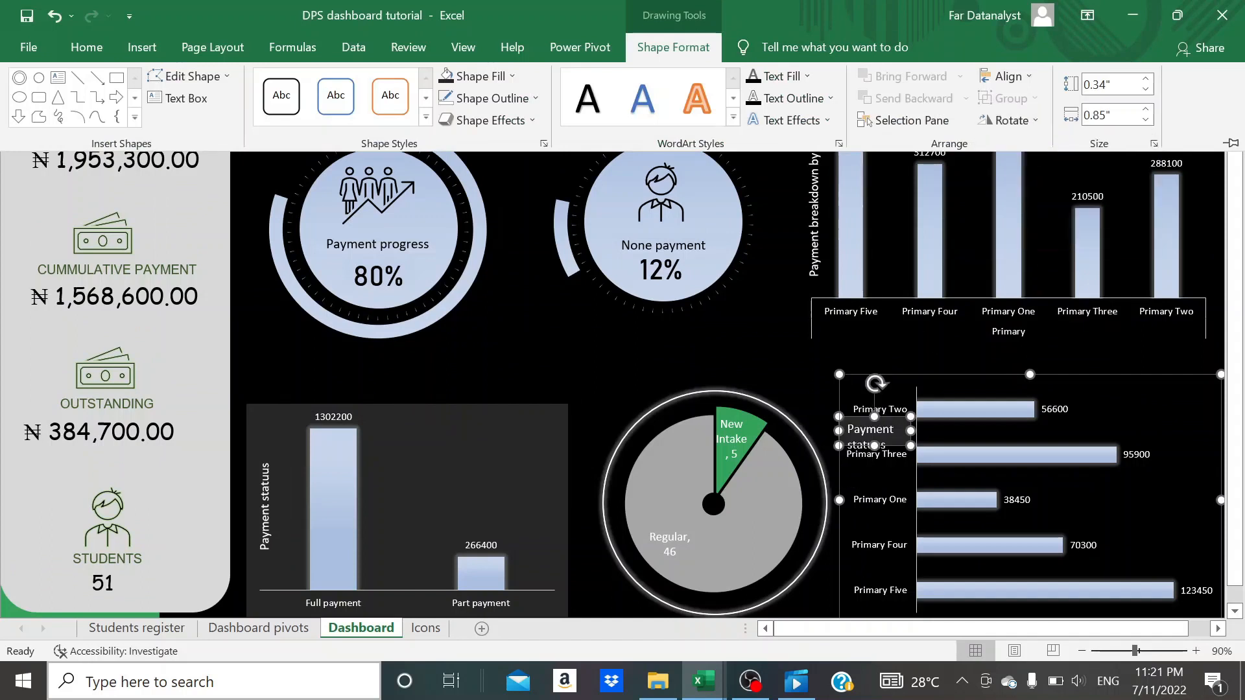
pyautogui.click(887, 415)
pyautogui.moveTo(889, 416); pyautogui.dragTo(832, 483)
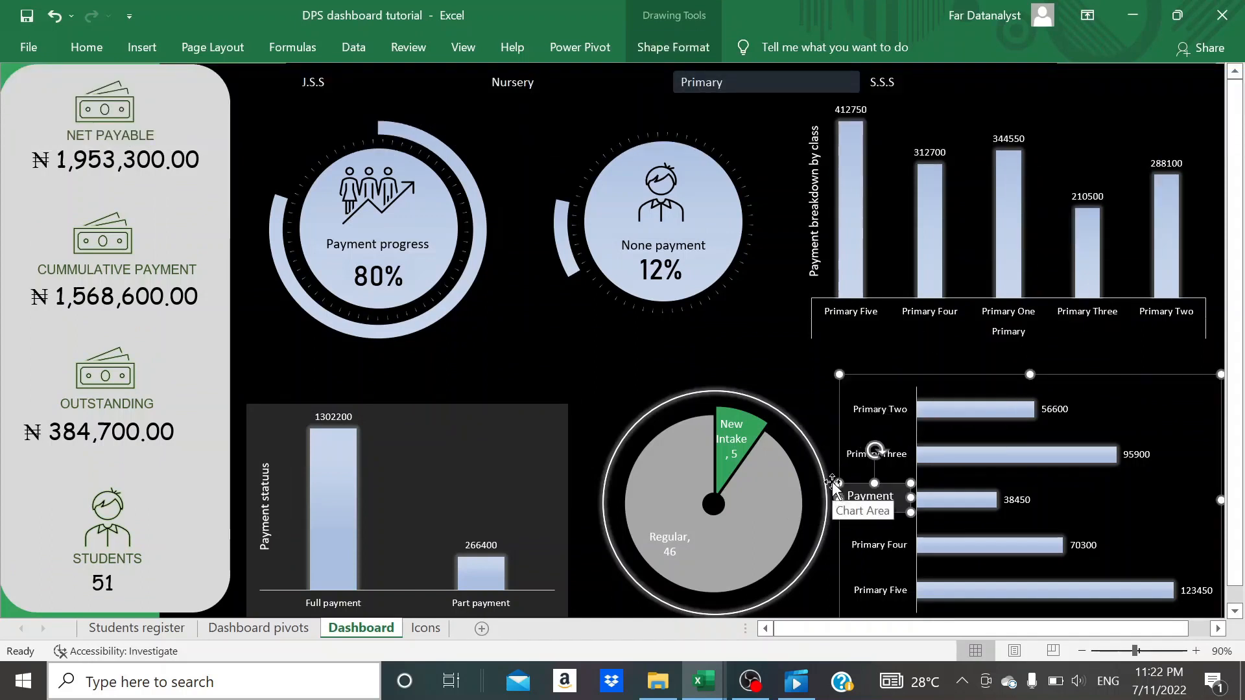
# - Cut the label out of the bar chart, paste it onto the dashboard and place it, widened, above the bar chart
pyautogui.hotkey('ctrl', 'x')
pyautogui.click(964, 356)
pyautogui.hotkey('ctrl', 'v')
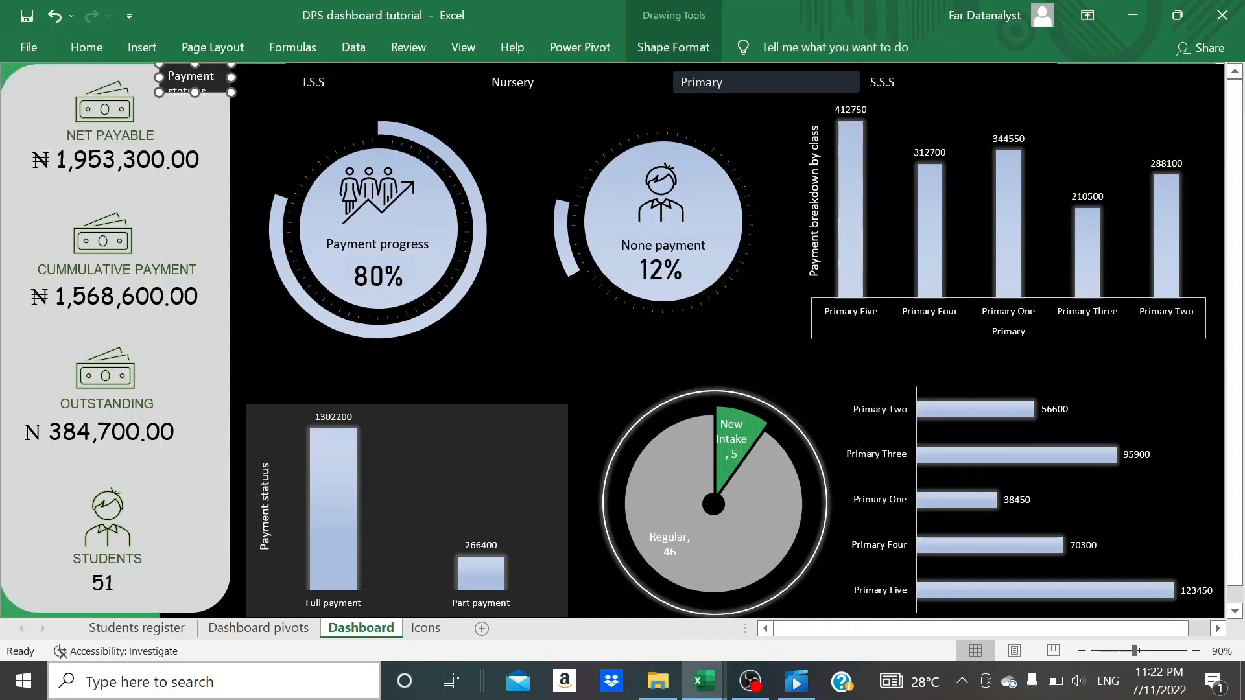
pyautogui.moveTo(207, 89); pyautogui.dragTo(1096, 356)
# - Replace the label's text with "Outsanding payment" and narrow its box to fit
pyautogui.tripleClick(1027, 356)
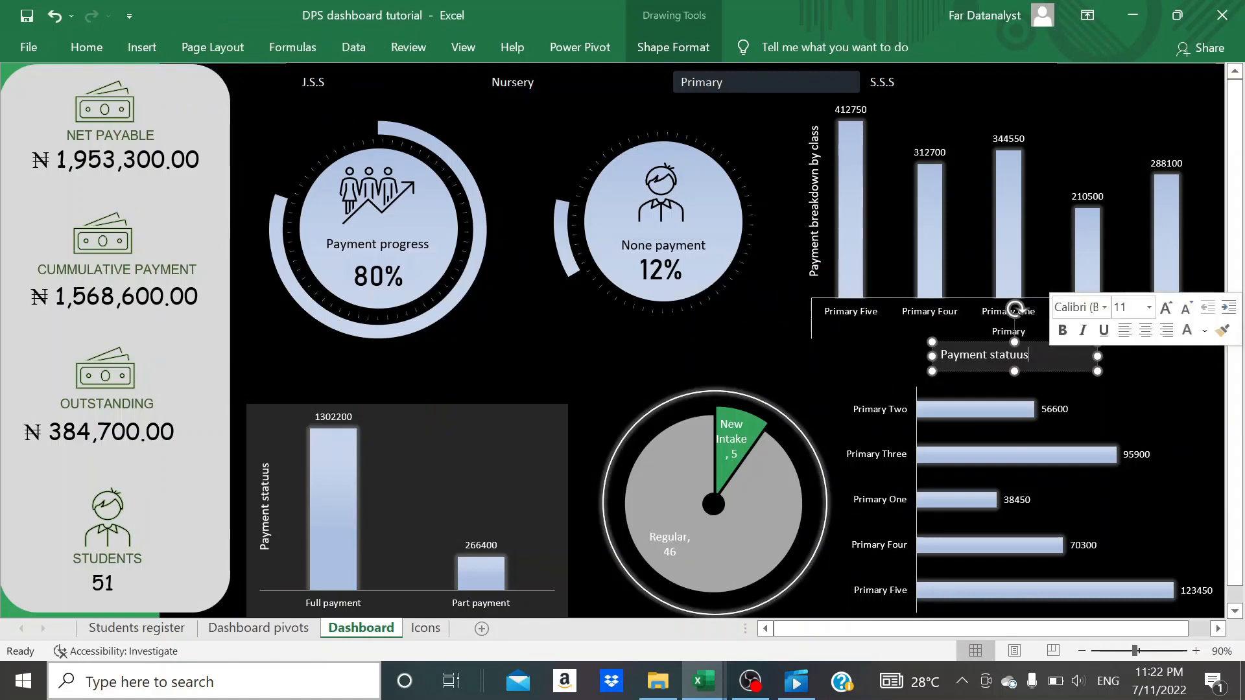
pyautogui.write('Pa')
pyautogui.write('tsandin')
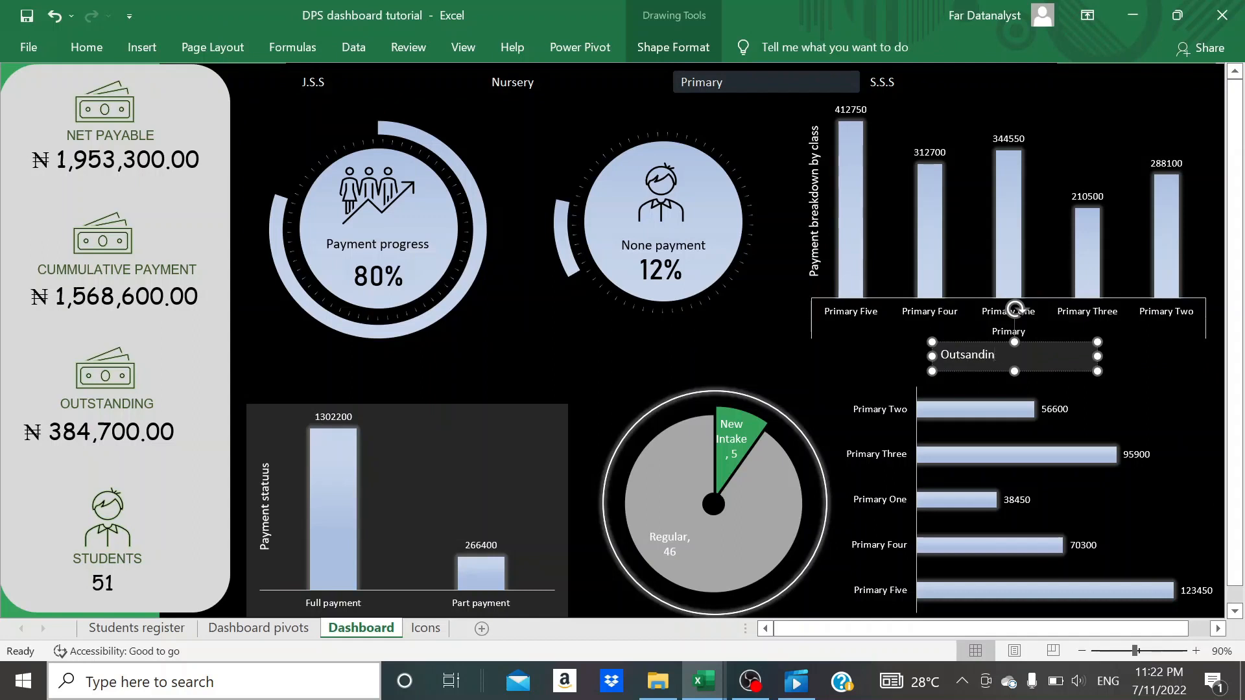
pyautogui.write('g payment')
pyautogui.moveTo(1096, 356); pyautogui.dragTo(1063, 356)
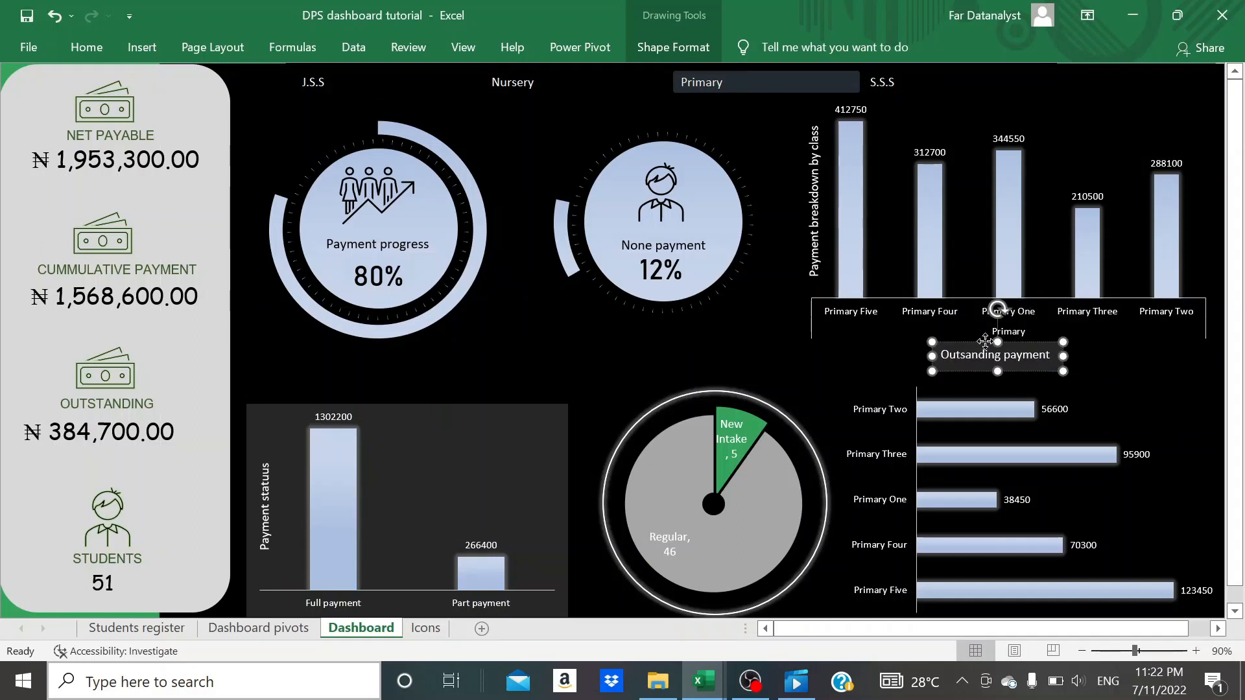
# - Fill the "Outsanding payment" label with black and move it down to sit just above the first bar of the bar chart
pyautogui.click(86, 47)
pyautogui.click(253, 114)
pyautogui.click(257, 183)
pyautogui.click(985, 341)
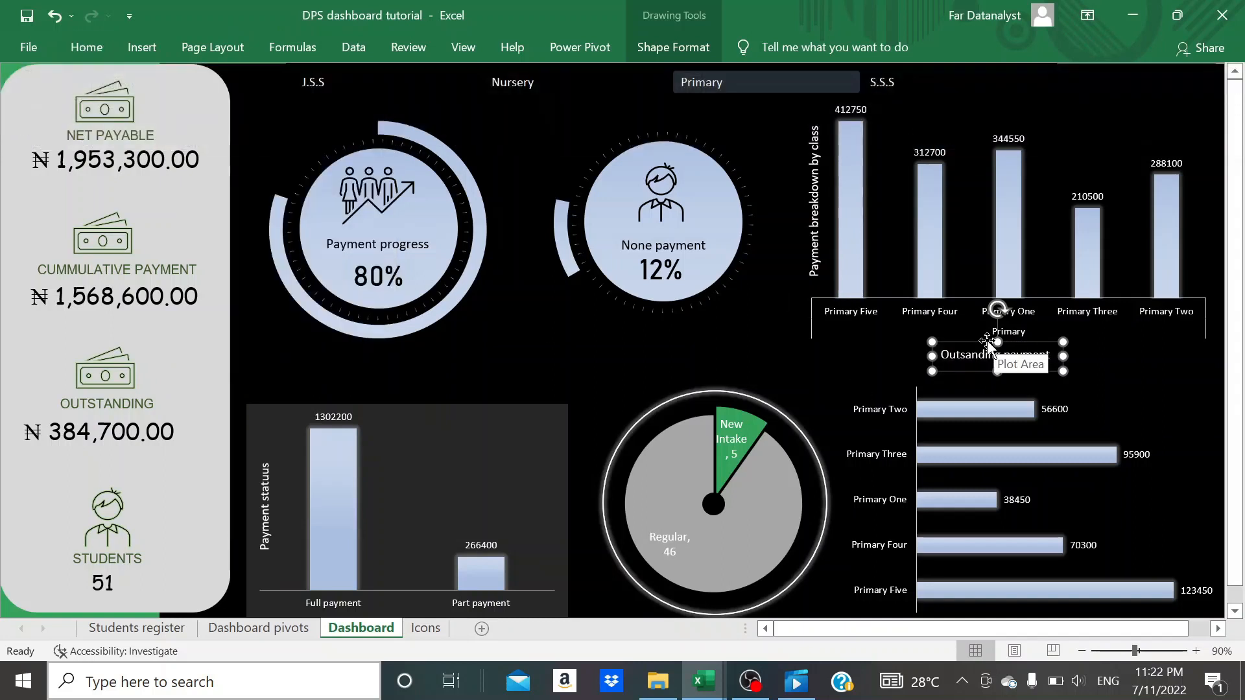
pyautogui.moveTo(985, 342); pyautogui.dragTo(1012, 369)
pyautogui.hotkey('ctrl', 'z')
pyautogui.click(987, 354)
pyautogui.click(612, 382)
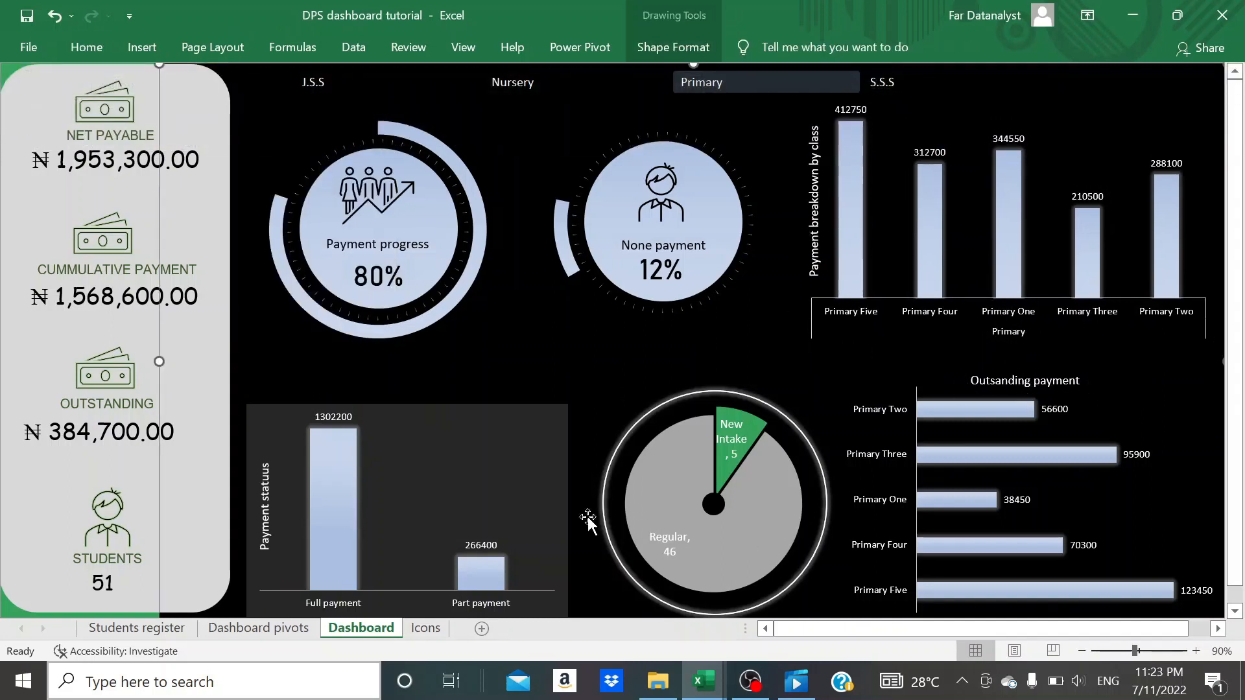
# - Nudge the Full payment/Part payment chart upward until its top edge is roughly level with the neighbouring pie chart's frame
pyautogui.click(537, 497)
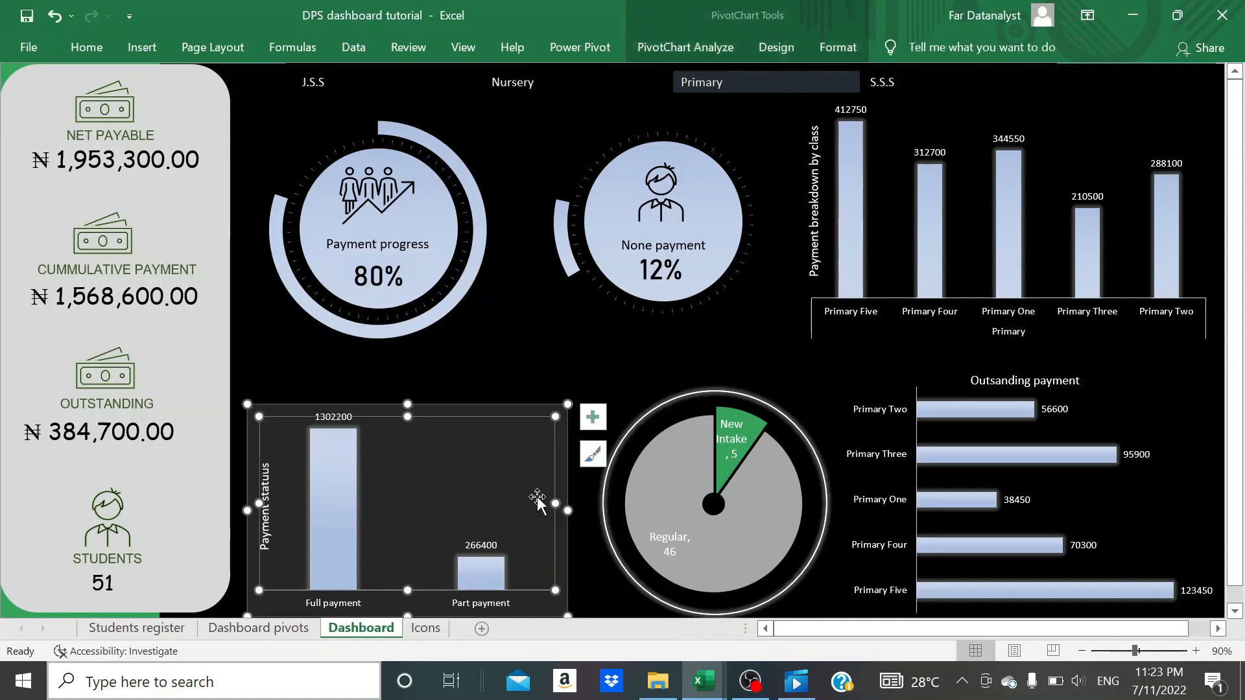
pyautogui.click(530, 410)
pyautogui.press('Up')
pyautogui.press('Up')
pyautogui.press('Up')
pyautogui.press('Up')
pyautogui.press('Up')
pyautogui.press('Up')
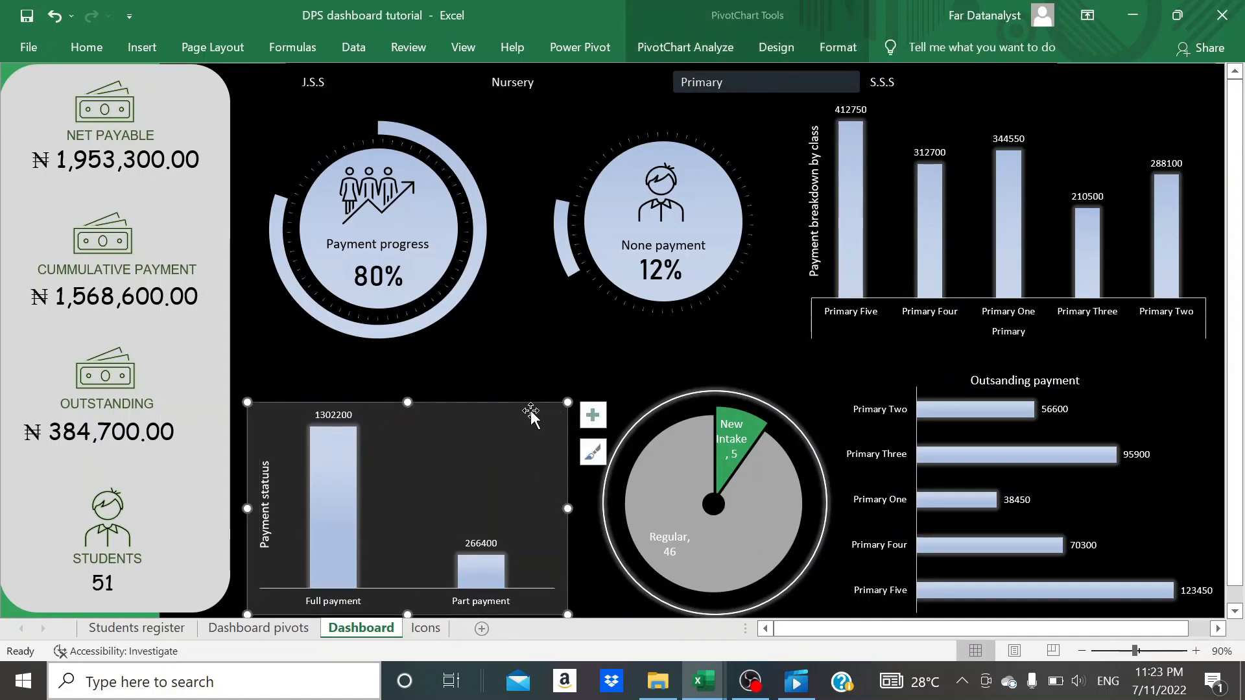
pyautogui.press('Up')
pyautogui.press('Up')
pyautogui.press('Up')
pyautogui.press('Up')
pyautogui.press('Up')
pyautogui.press('Up')
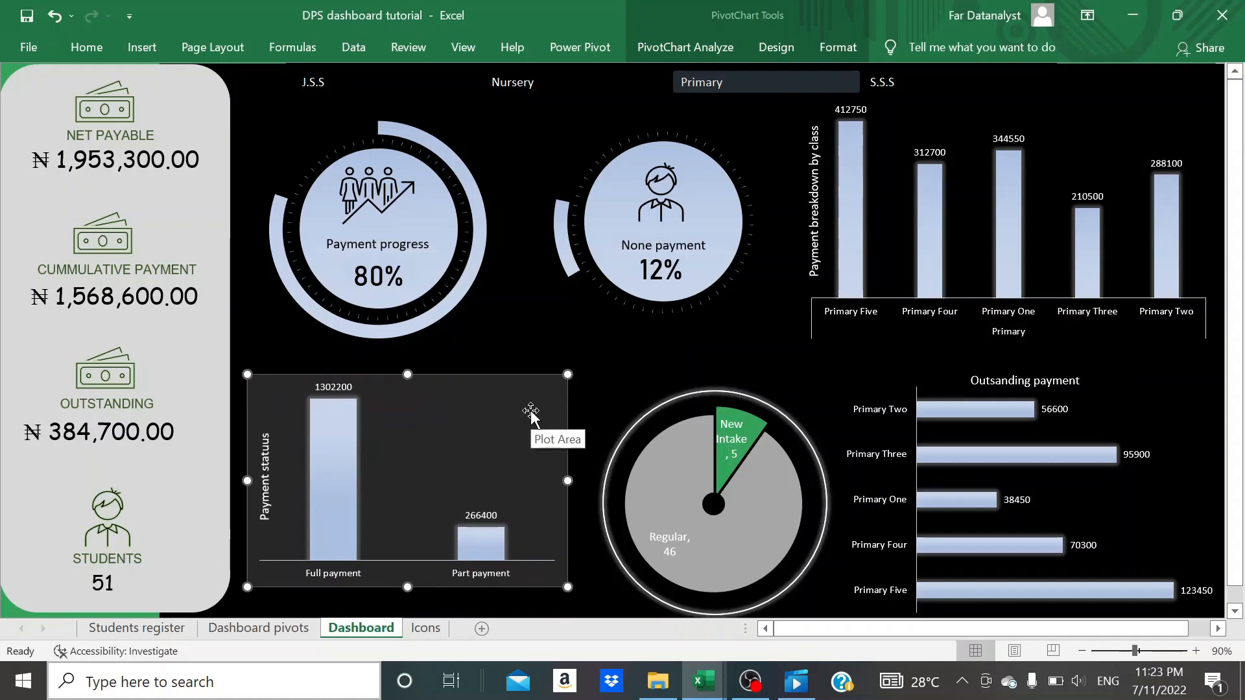
pyautogui.click(642, 392)
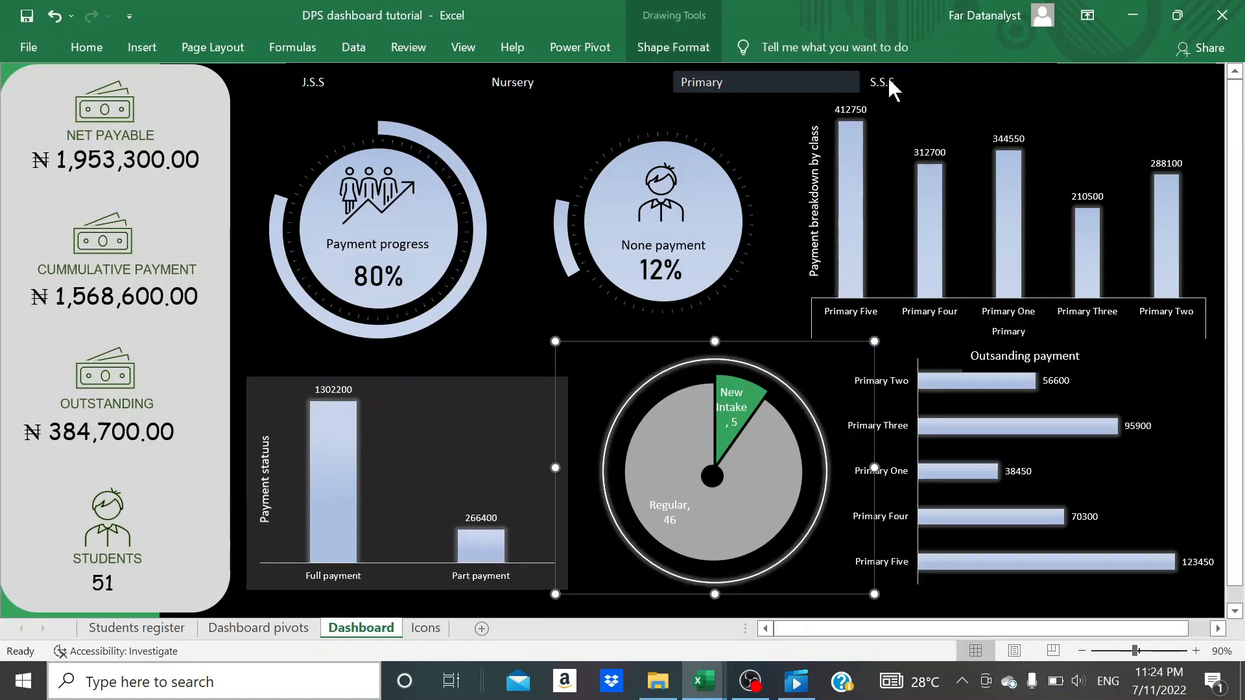
# - Filter the dashboard by the S.S.S section and by the Nursery section to check how the charts respond
pyautogui.click(889, 84)
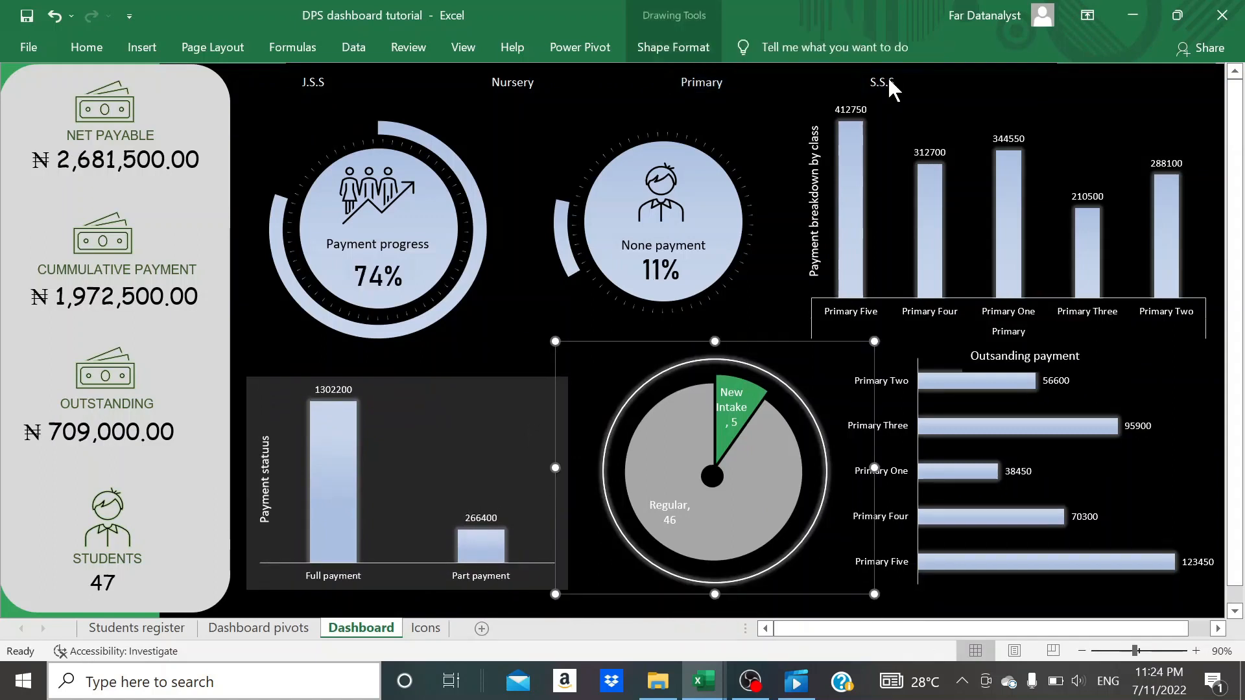
pyautogui.click(512, 83)
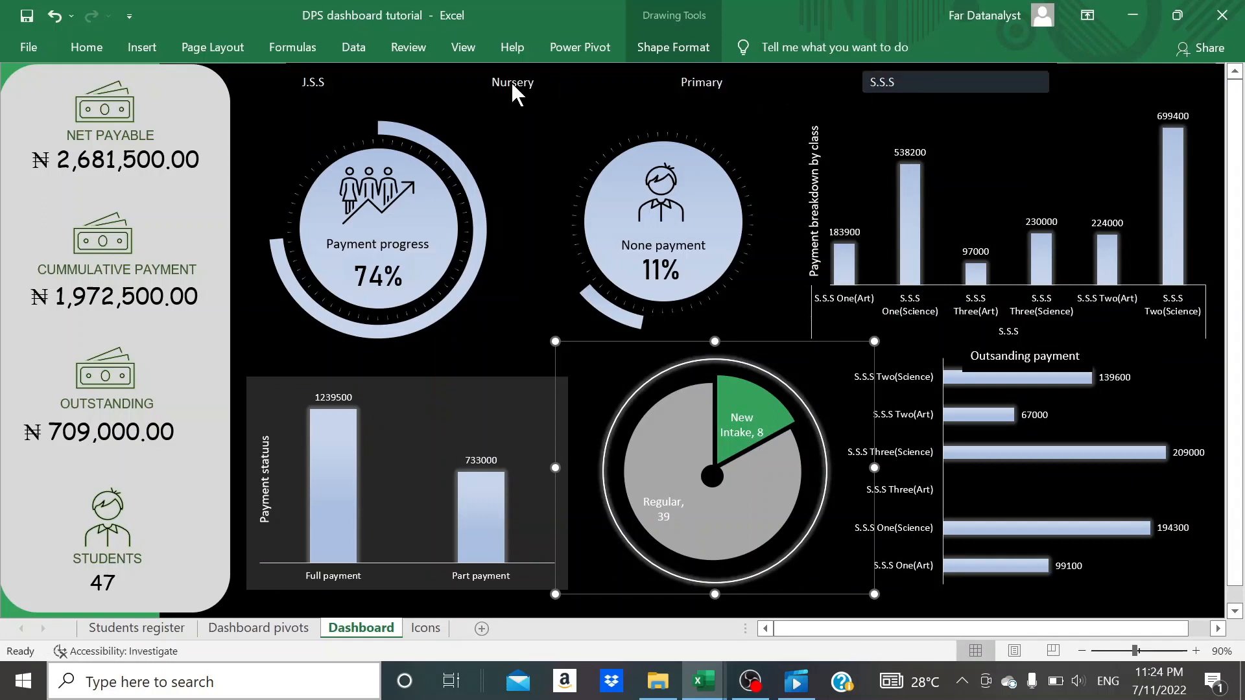
pyautogui.click(511, 81)
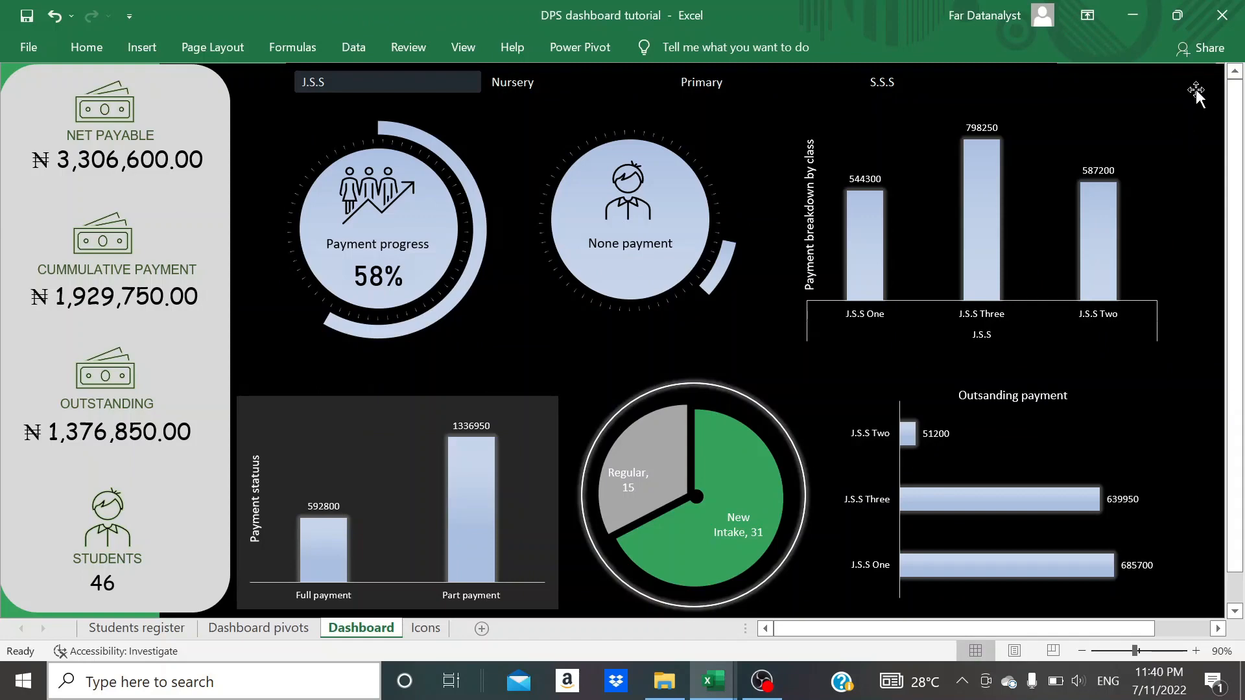
# - Draw a narrow full-height rectangle as a vertical strip along the dashboard's right edge, just beyond the bar charts, and adjust its placement
pyautogui.click(141, 47)
pyautogui.click(310, 77)
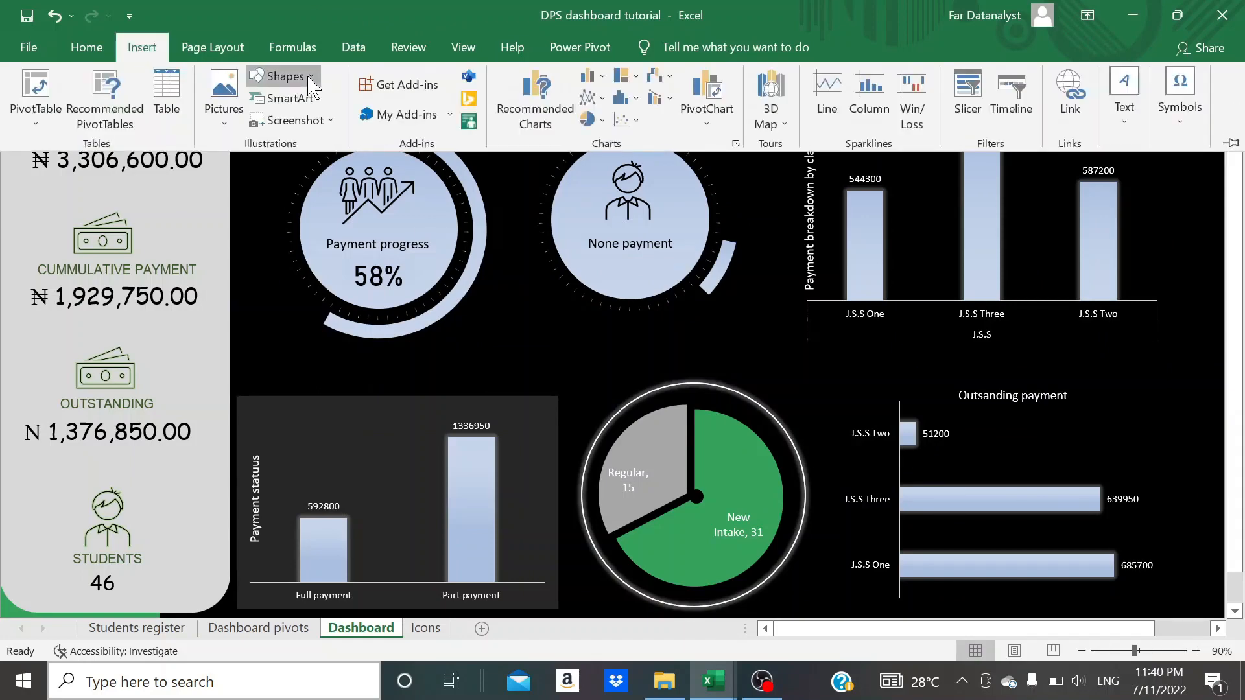
pyautogui.click(256, 225)
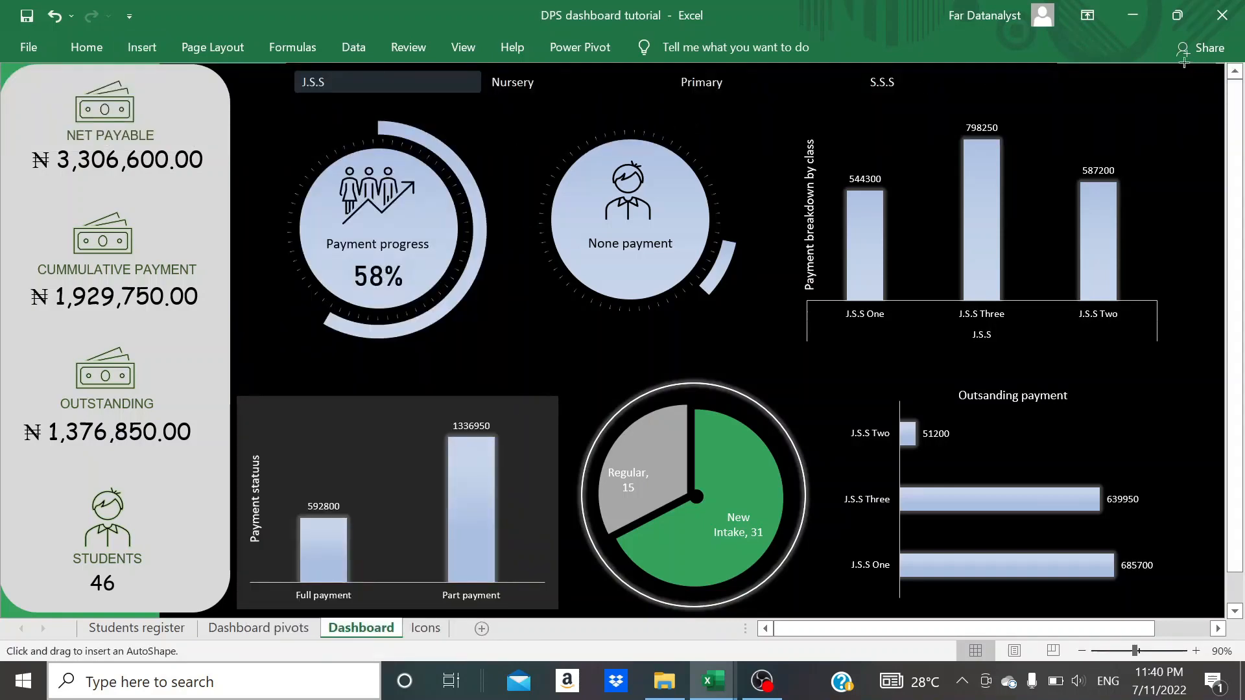
pyautogui.moveTo(1173, 62)
pyautogui.mouseDown()
pyautogui.moveTo(950, 444)
pyautogui.moveTo(945, 618)
pyautogui.mouseUp()
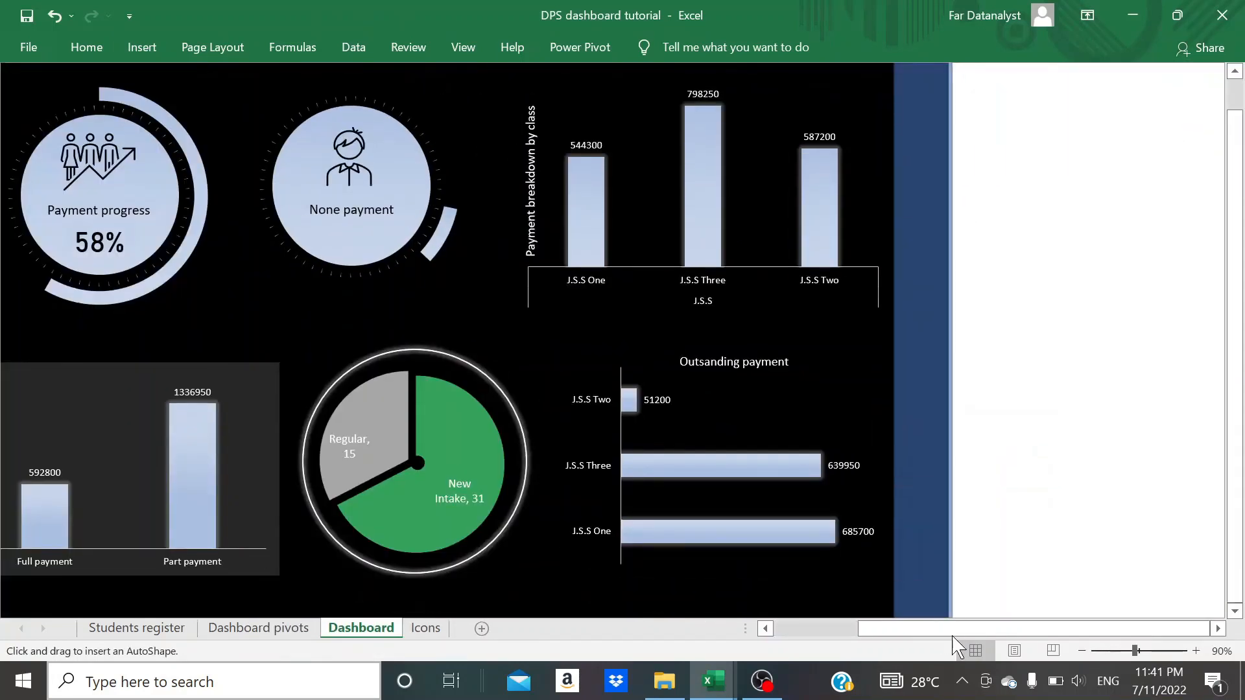
pyautogui.moveTo(923, 58); pyautogui.dragTo(923, 58)
pyautogui.click(505, 97)
pyautogui.hscroll(-4, 575, 272)
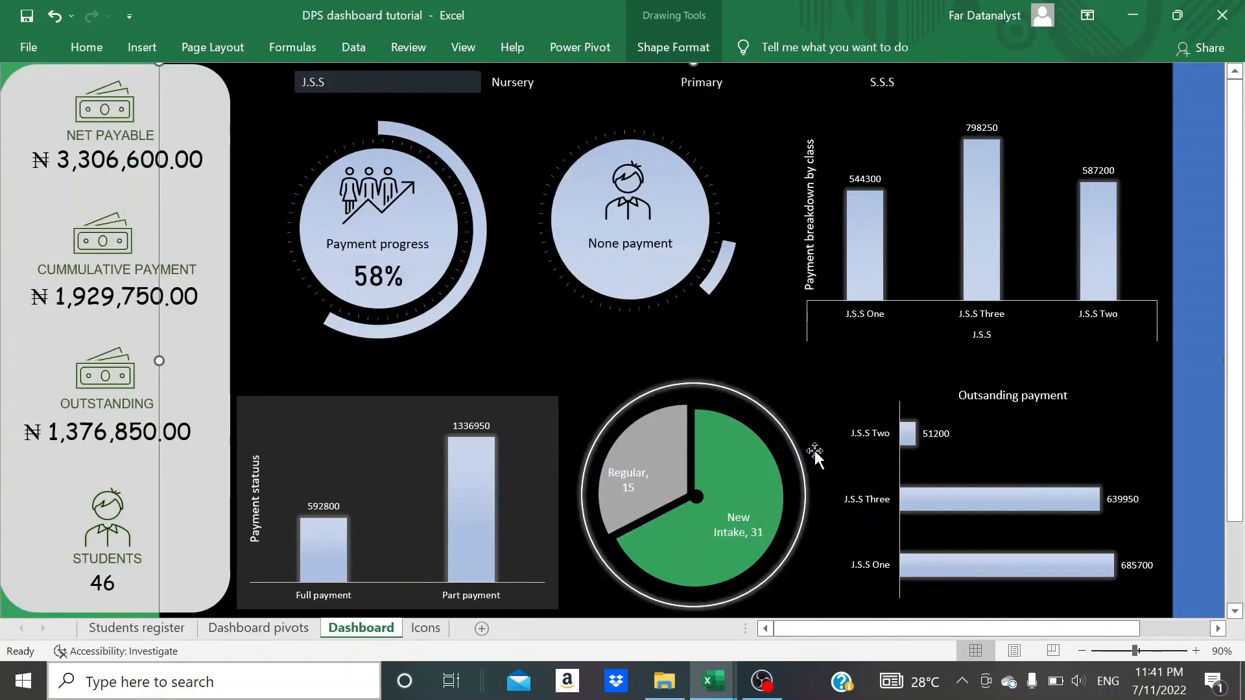
pyautogui.scroll(-5, 814, 456)
pyautogui.click(1199, 383)
pyautogui.moveTo(1200, 420); pyautogui.dragTo(1203, 409)
pyautogui.scroll(6, 1031, 498)
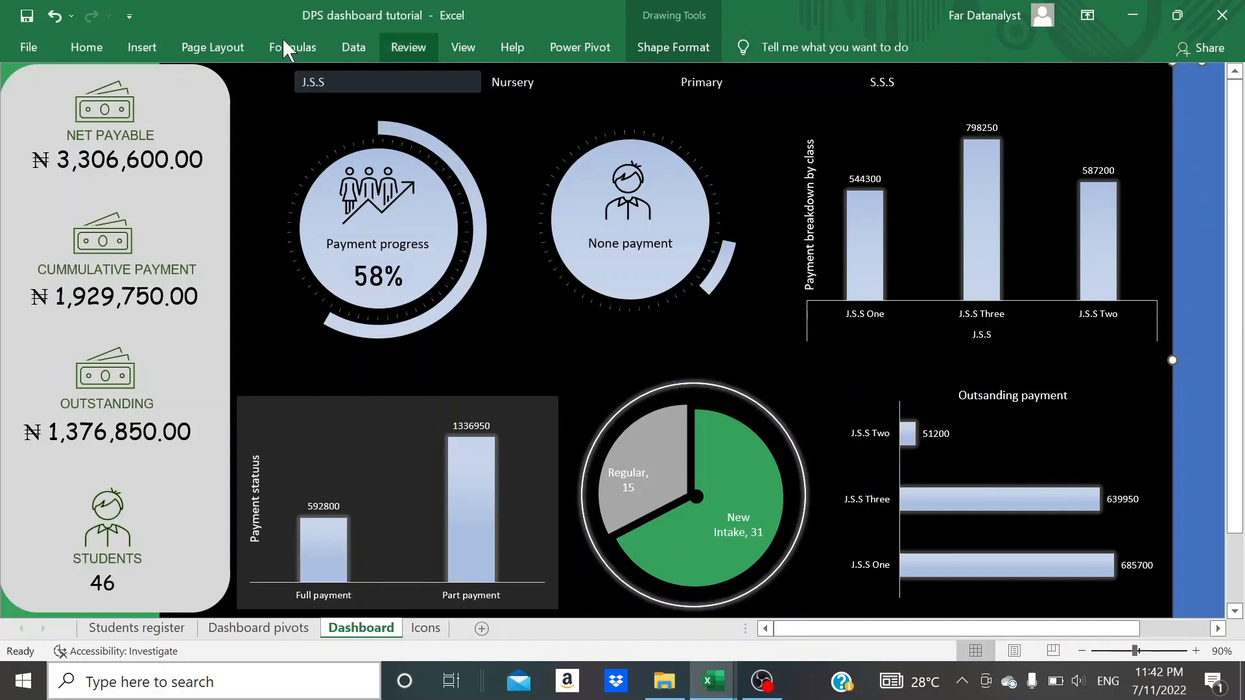
# - Fill the vertical strip with the custom colour #F7A197
pyautogui.click(91, 47)
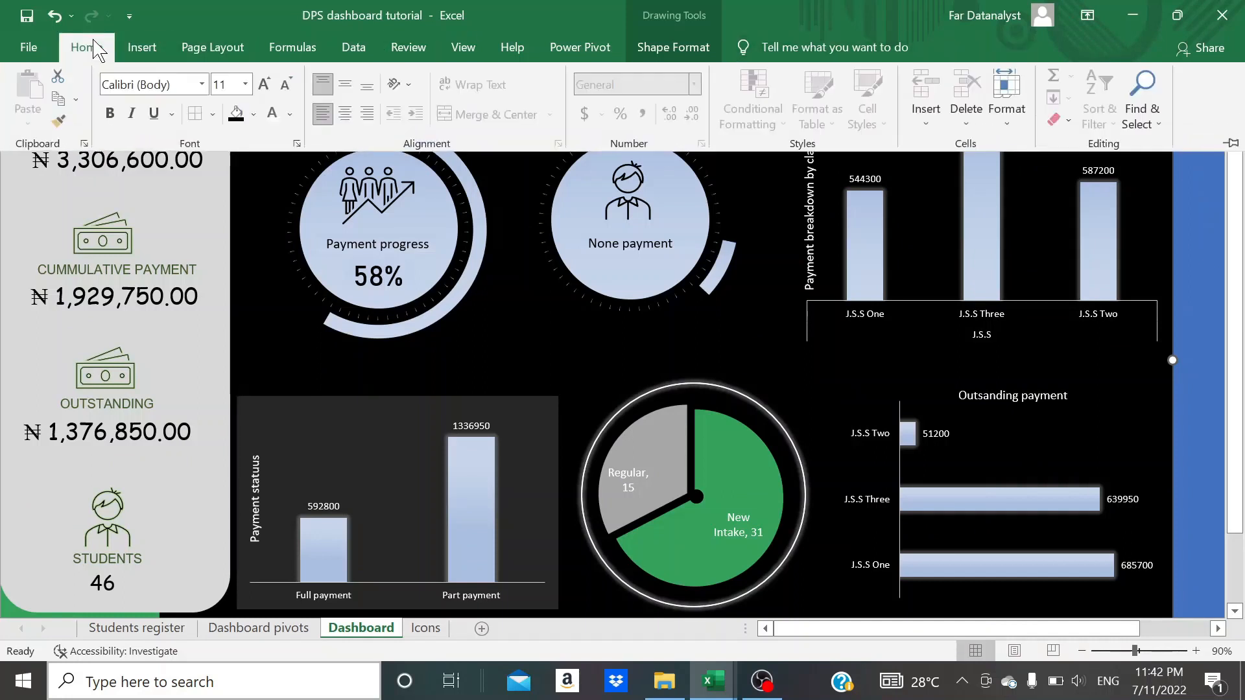
pyautogui.click(253, 115)
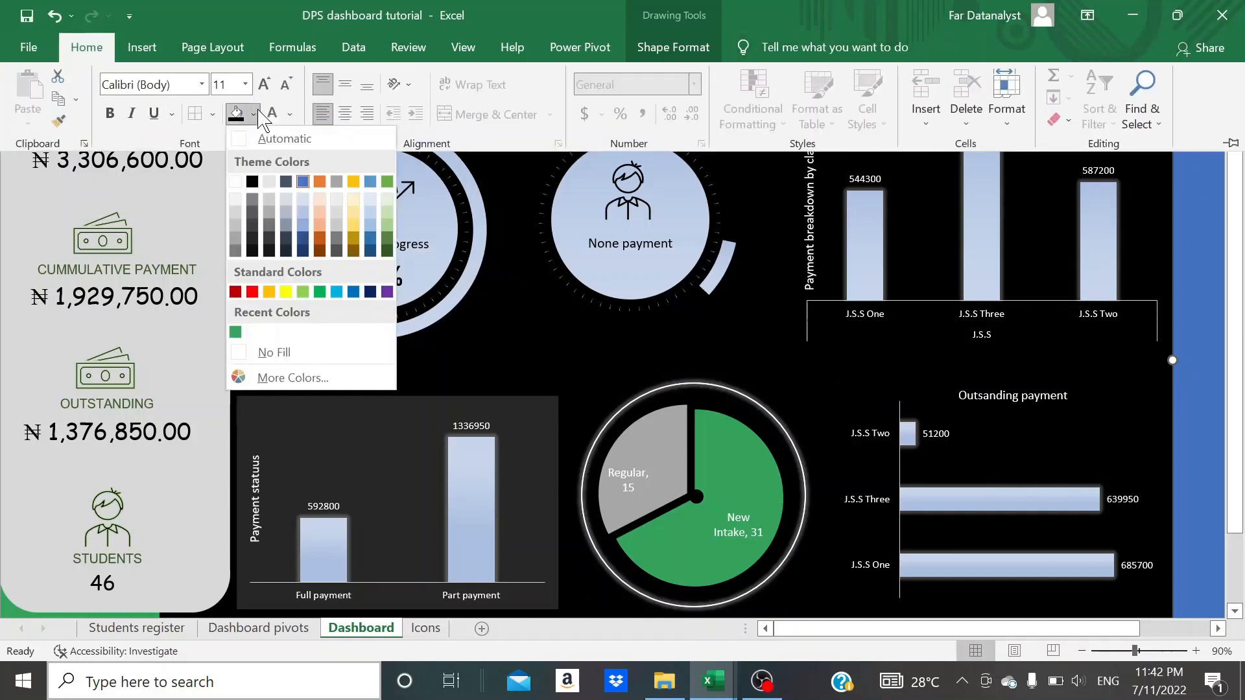
pyautogui.click(298, 380)
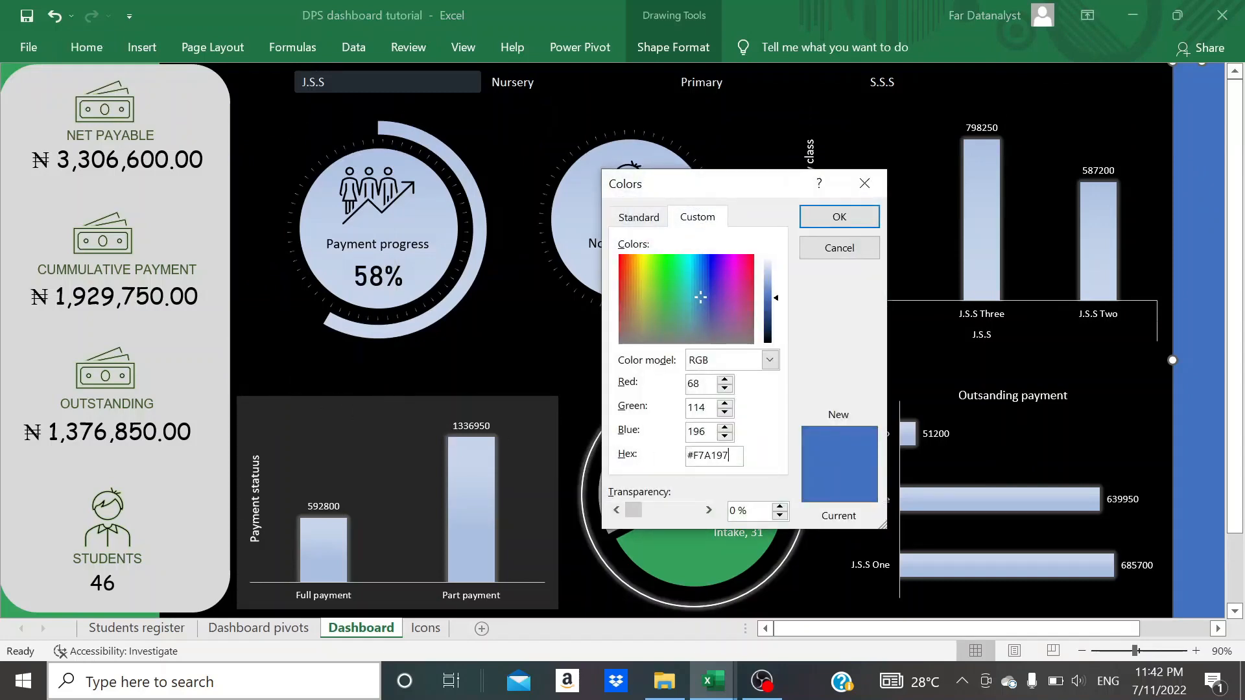
pyautogui.click(839, 216)
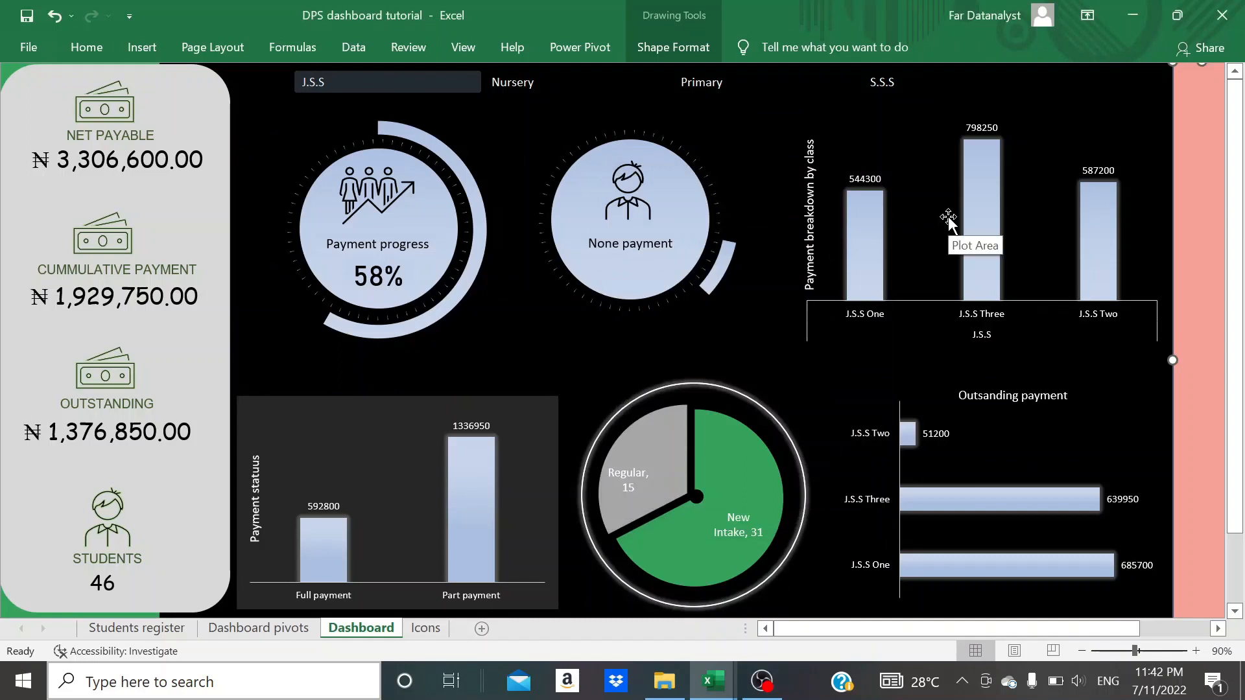
pyautogui.click(908, 134)
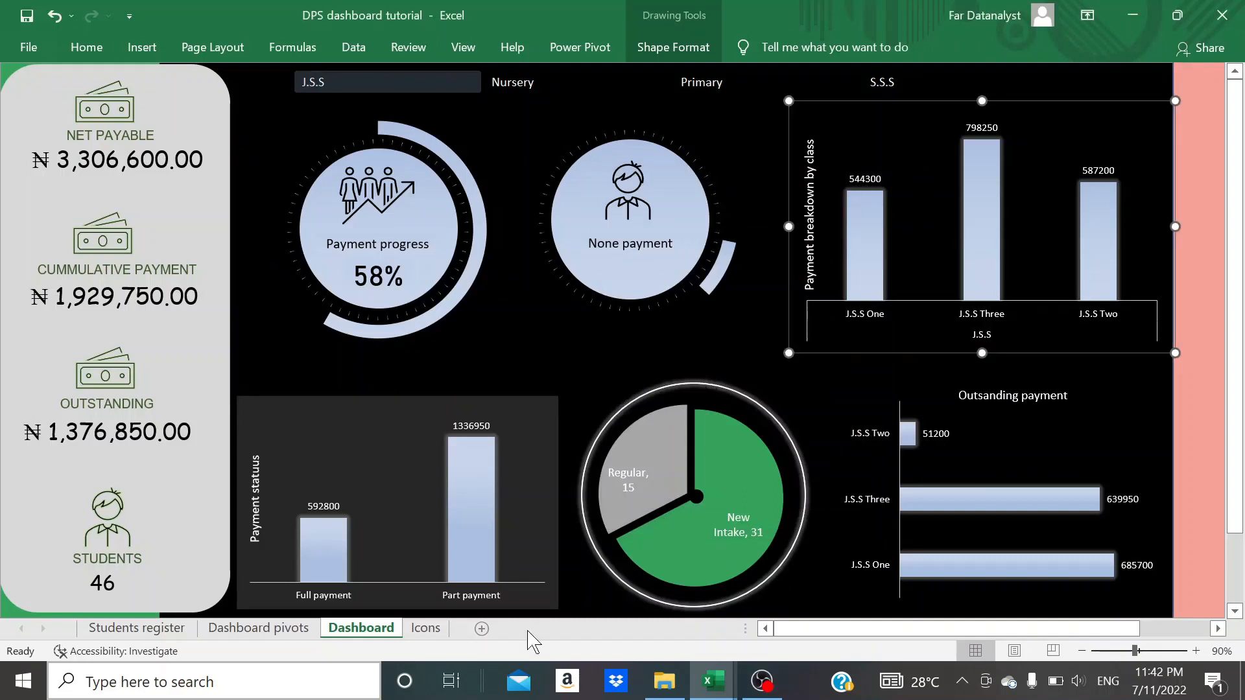
# - Copy the house icon with the chimney from the Icons sheet, paste it onto the Dashboard and place it at the top of the pink strip
pyautogui.click(425, 628)
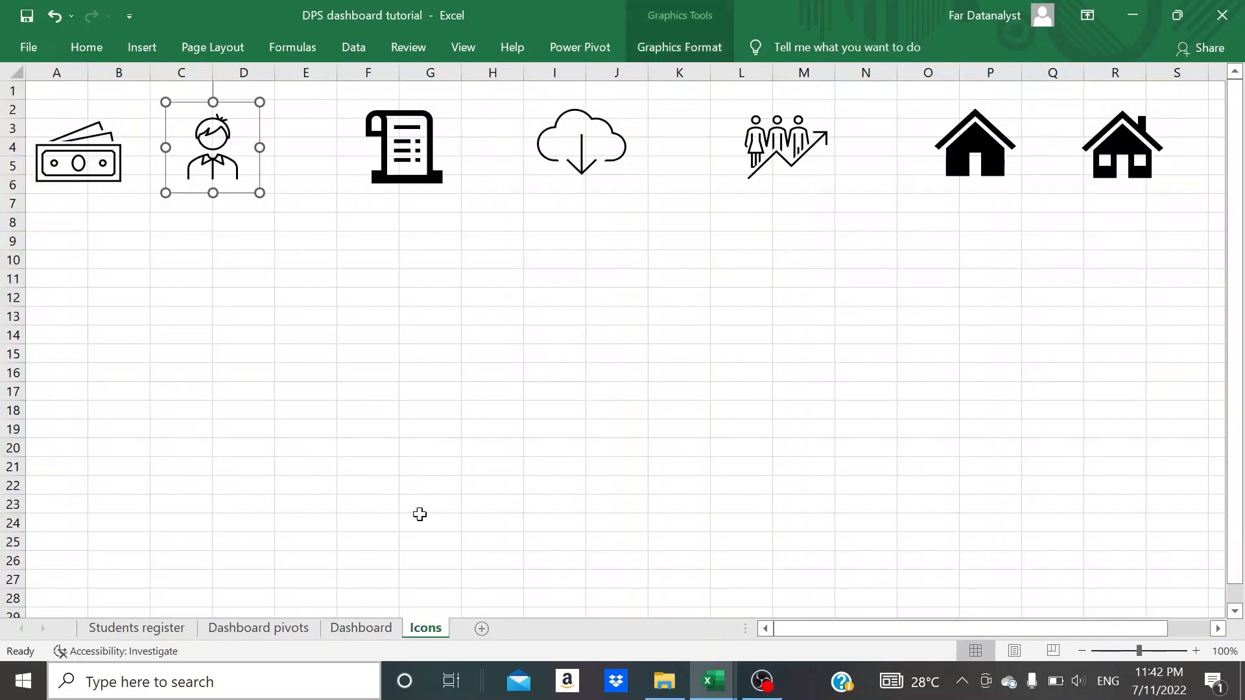
pyautogui.click(1120, 157)
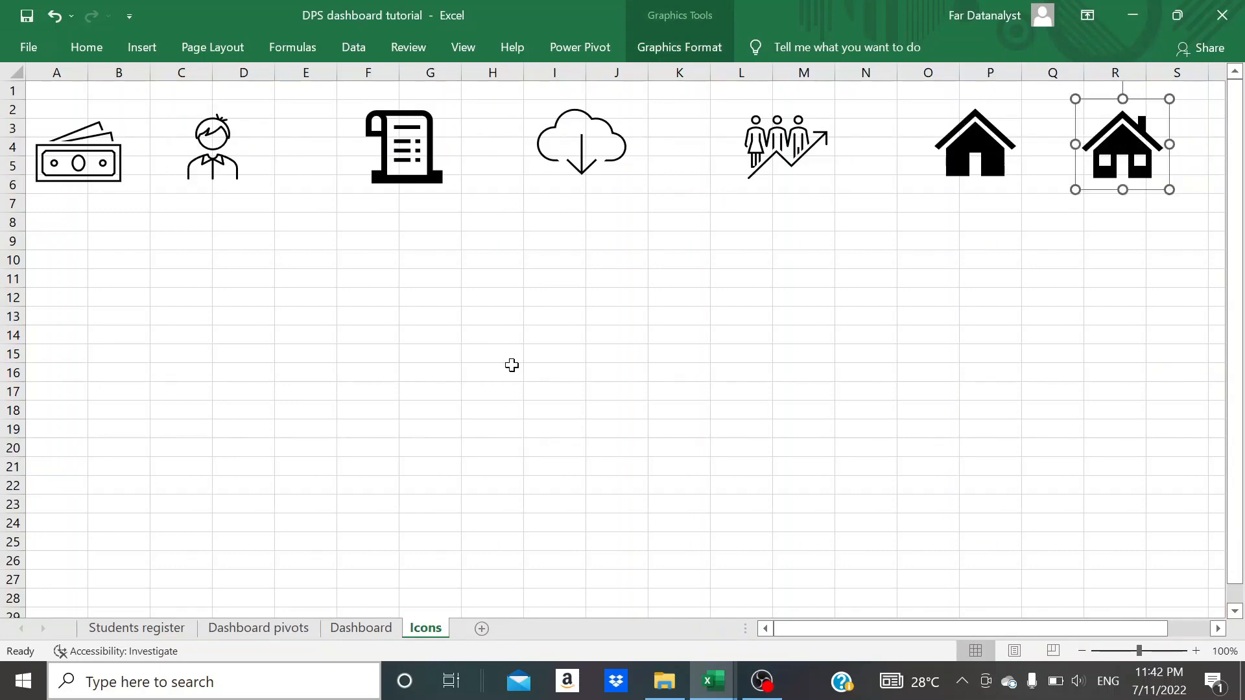
pyautogui.click(361, 627)
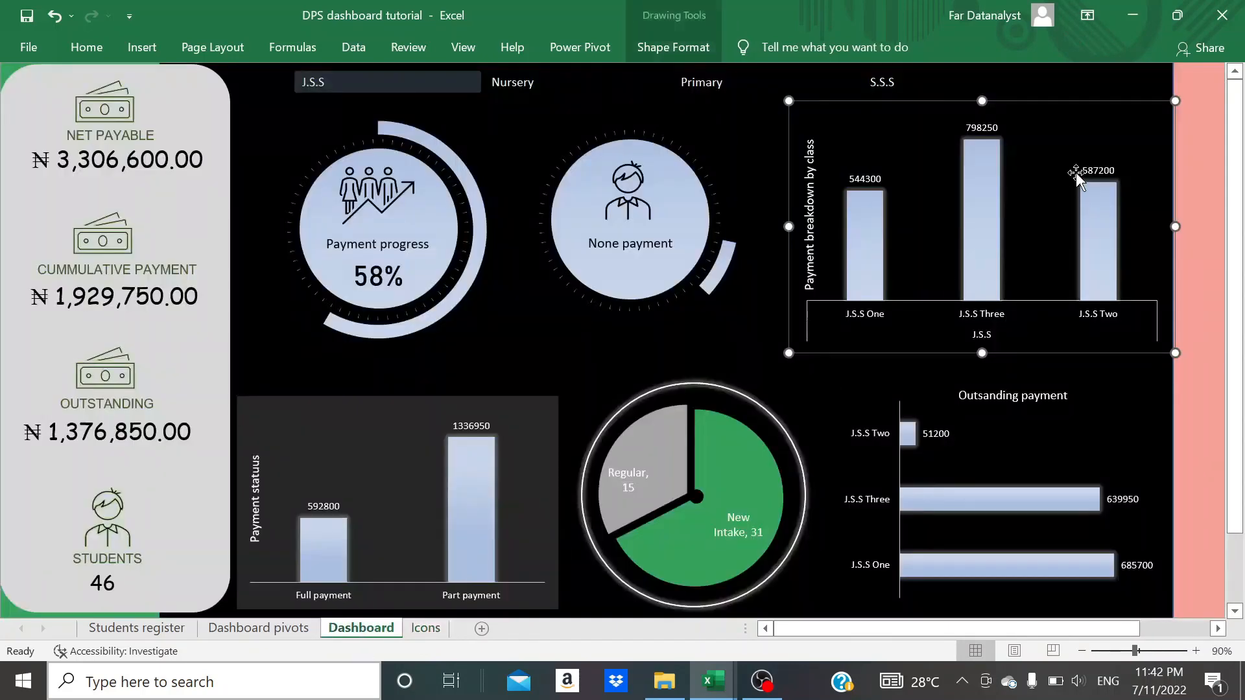
pyautogui.hotkey('ctrl', 'v')
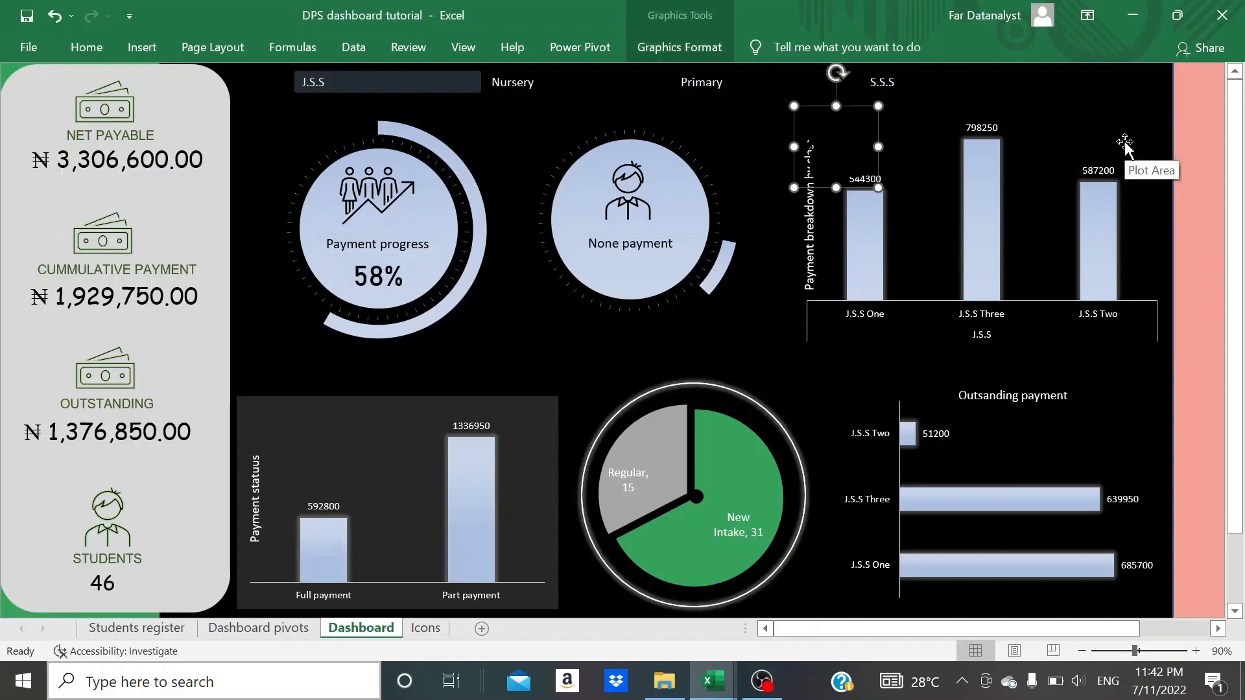
pyautogui.moveTo(870, 131); pyautogui.dragTo(965, 94)
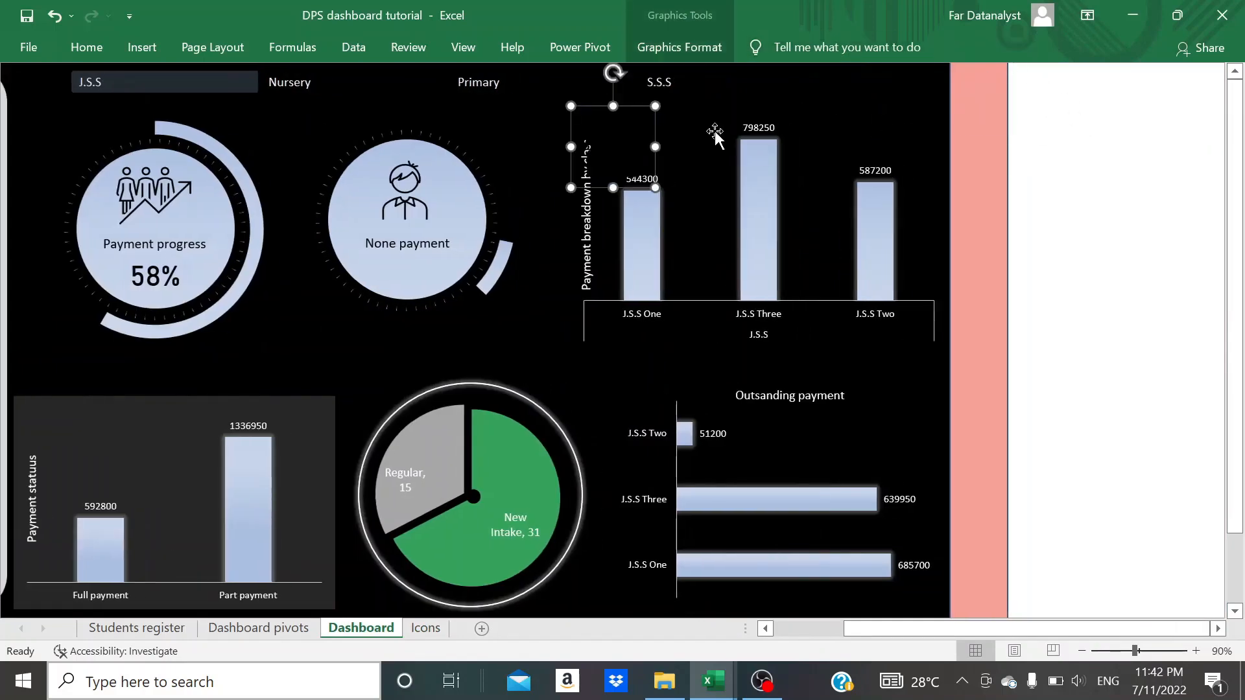
pyautogui.moveTo(655, 135); pyautogui.dragTo(1016, 113)
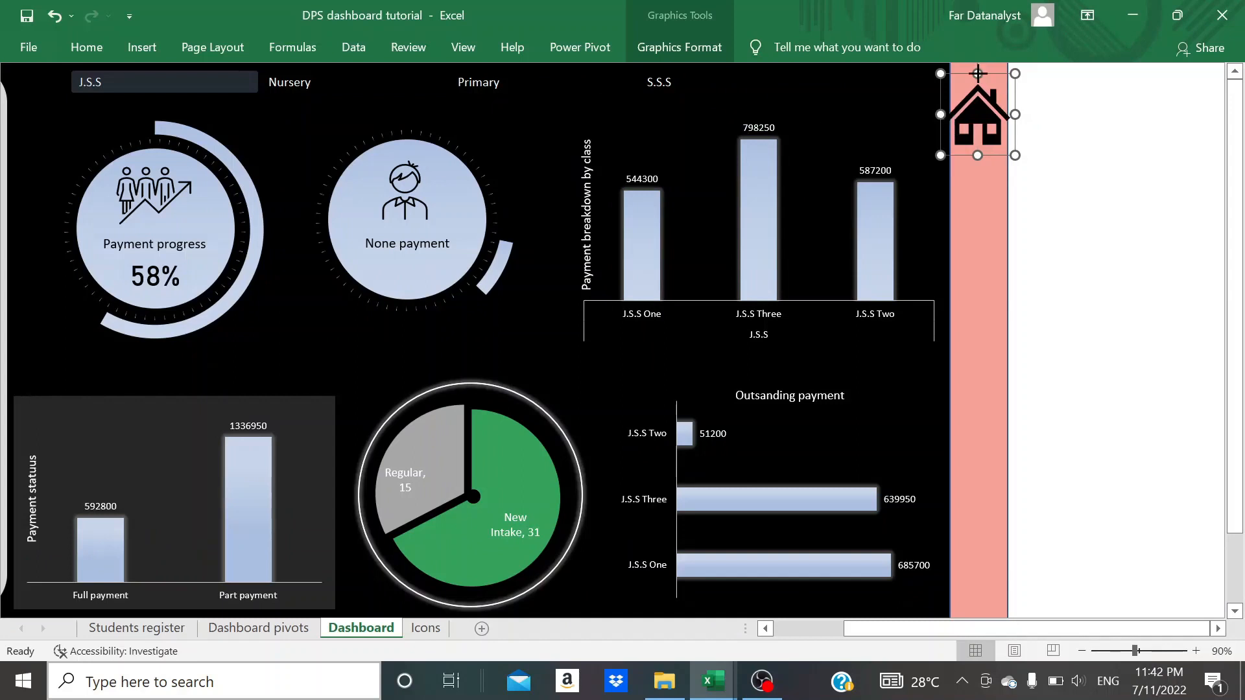
# - Shrink the house icon to the strip's width and nudge it left to align it at the strip's top
pyautogui.moveTo(978, 70); pyautogui.dragTo(947, 120)
pyautogui.moveTo(979, 123); pyautogui.dragTo(1000, 96)
pyautogui.moveTo(973, 63); pyautogui.dragTo(985, 77)
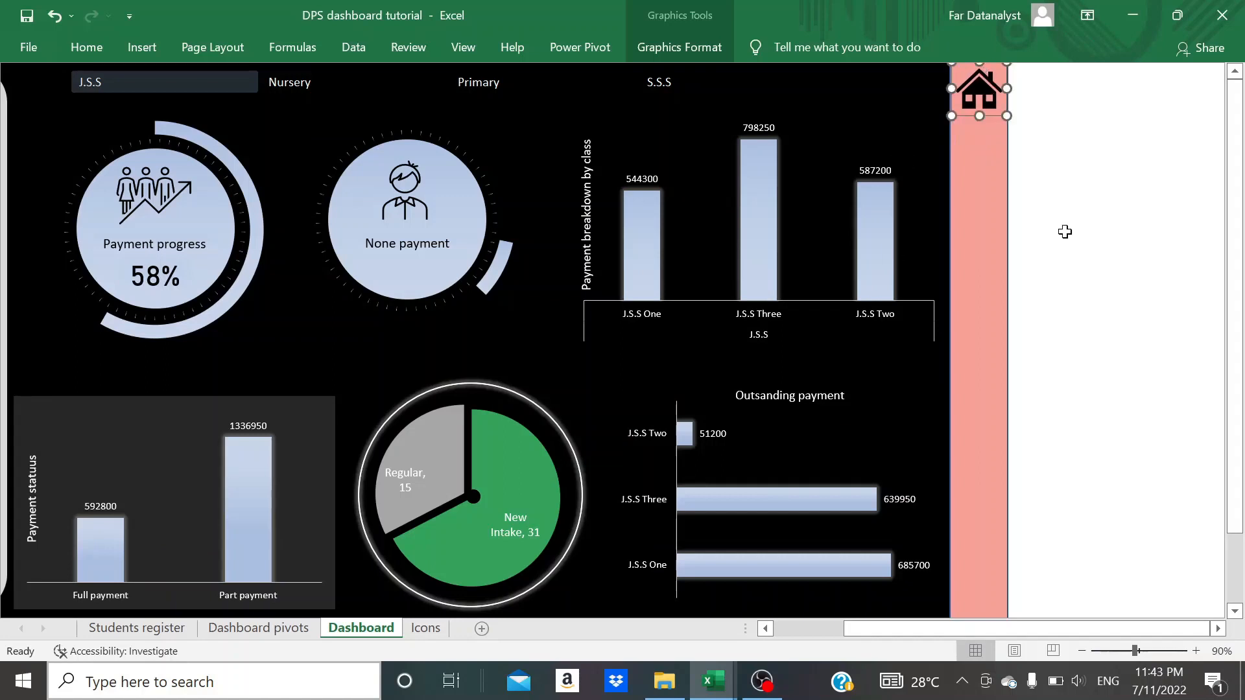
pyautogui.hscroll(-3, 1065, 231)
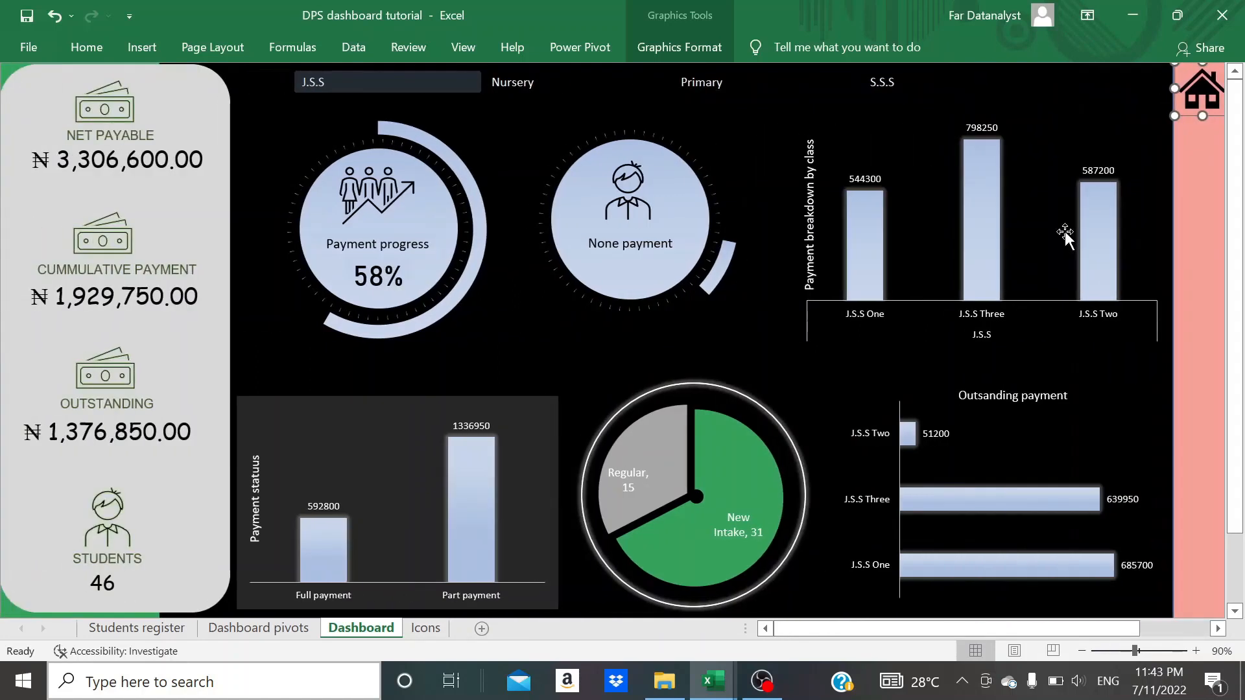
pyautogui.click(1089, 97)
pyautogui.click(1200, 97)
pyautogui.press('Left')
pyautogui.press('Left')
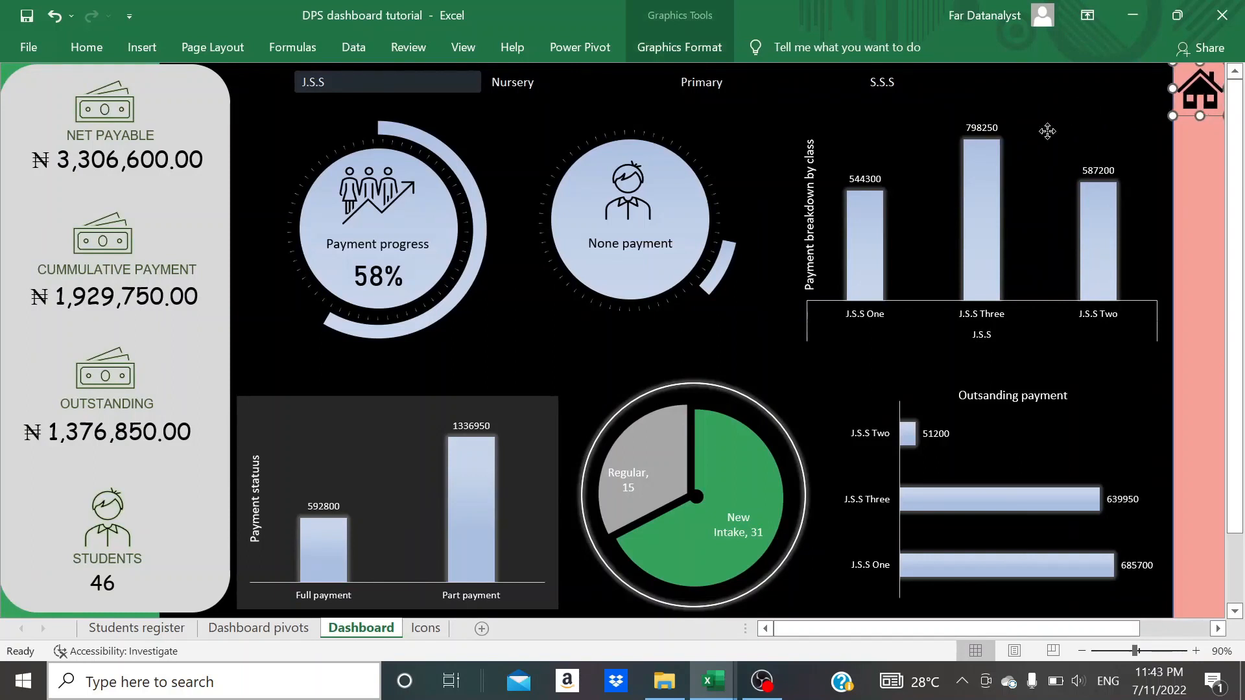
pyautogui.click(1051, 126)
pyautogui.click(1212, 92)
pyautogui.rightClick(1209, 95)
pyautogui.moveTo(1128, 231)
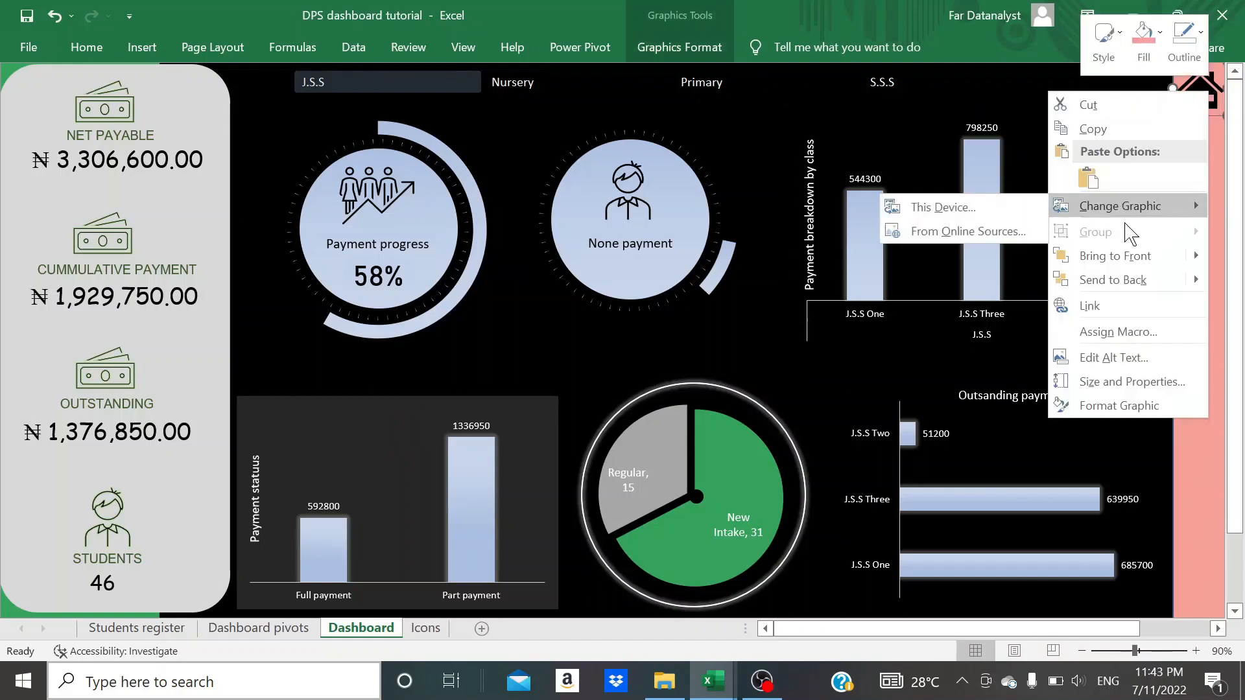
pyautogui.click(1100, 297)
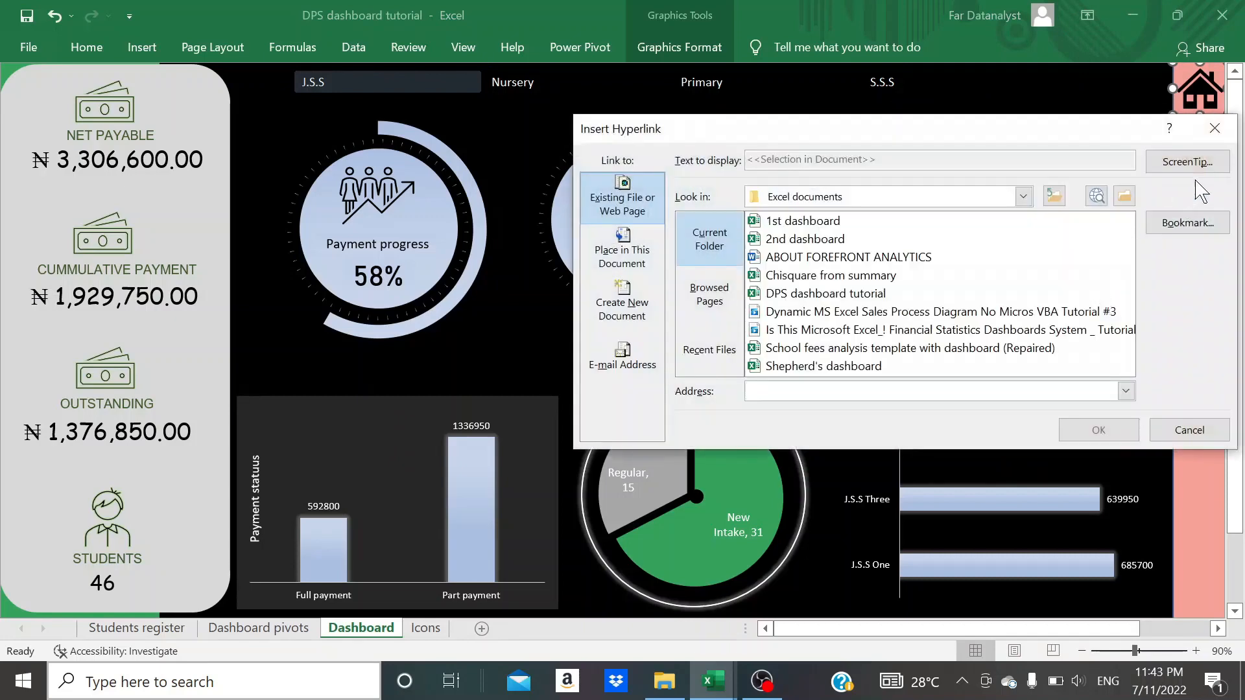
pyautogui.click(1214, 128)
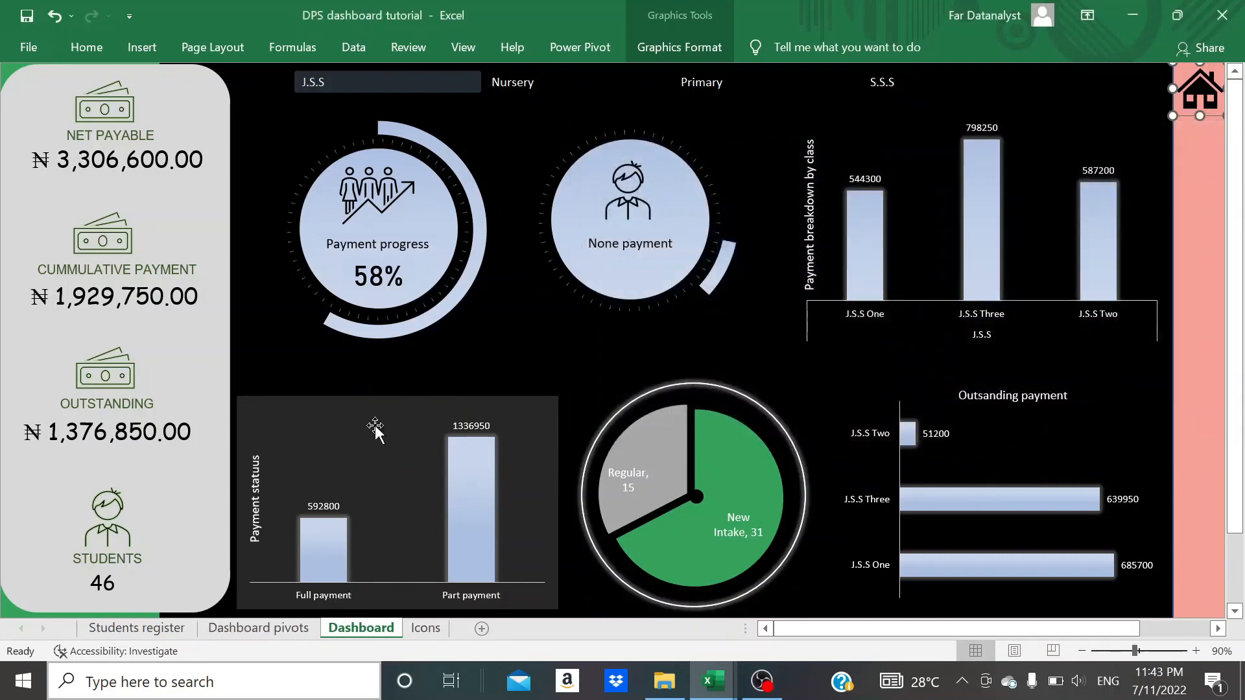
# - Show the formula bar and name cell A1 of the Students register sheet "home"
pyautogui.click(164, 628)
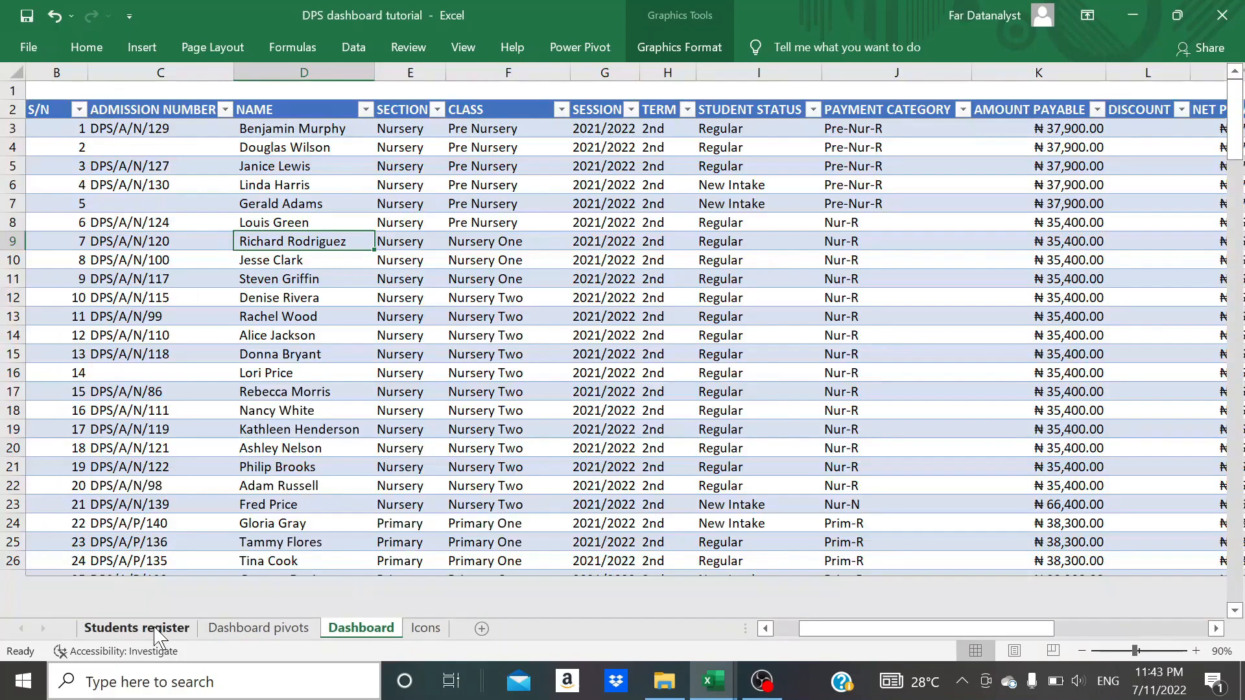
pyautogui.hscroll(-1, 256, 456)
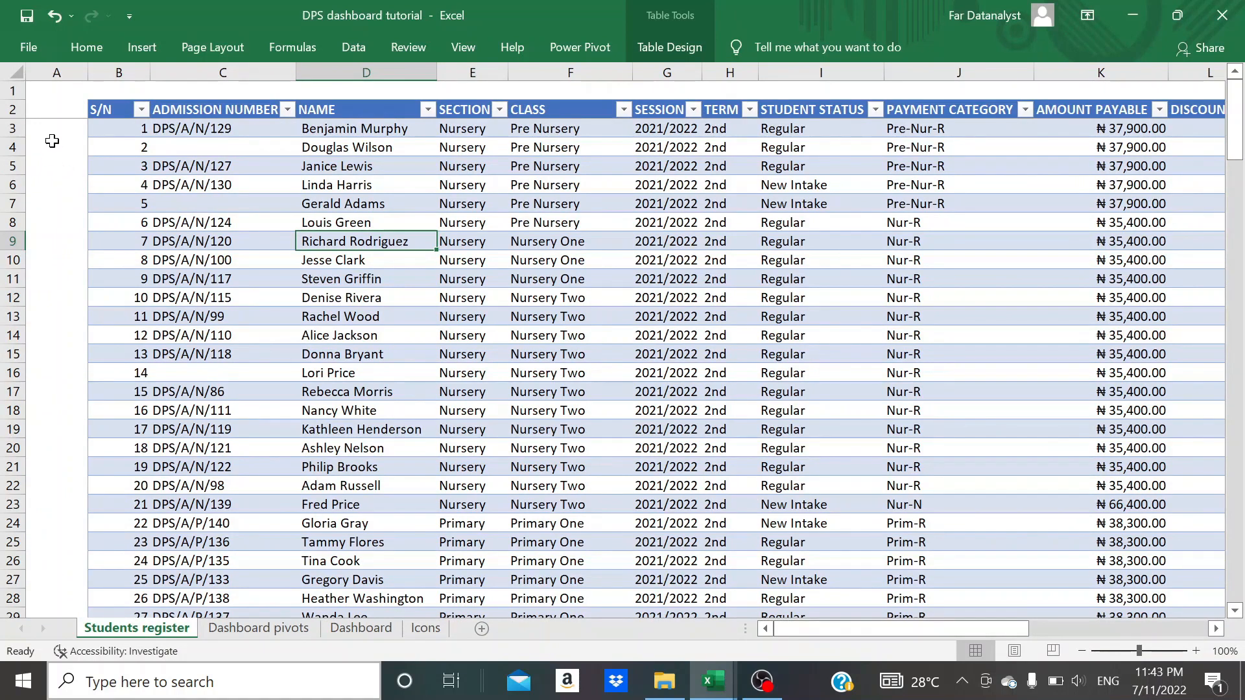
pyautogui.click(44, 94)
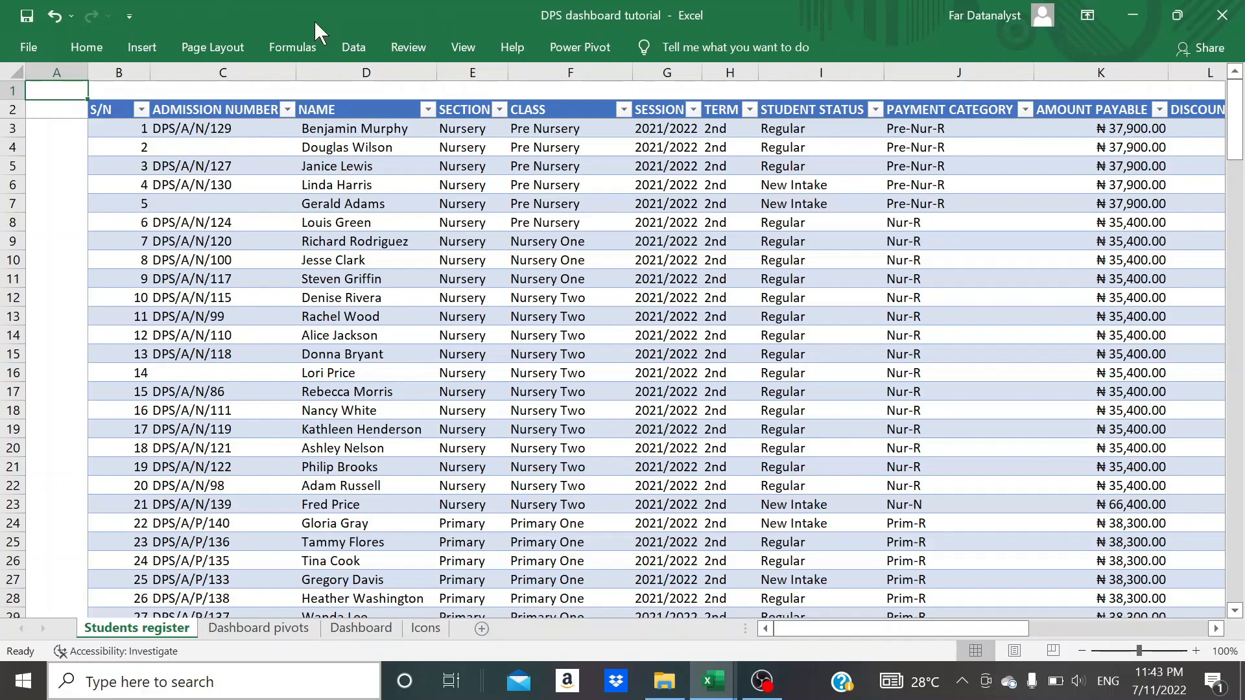
pyautogui.click(463, 47)
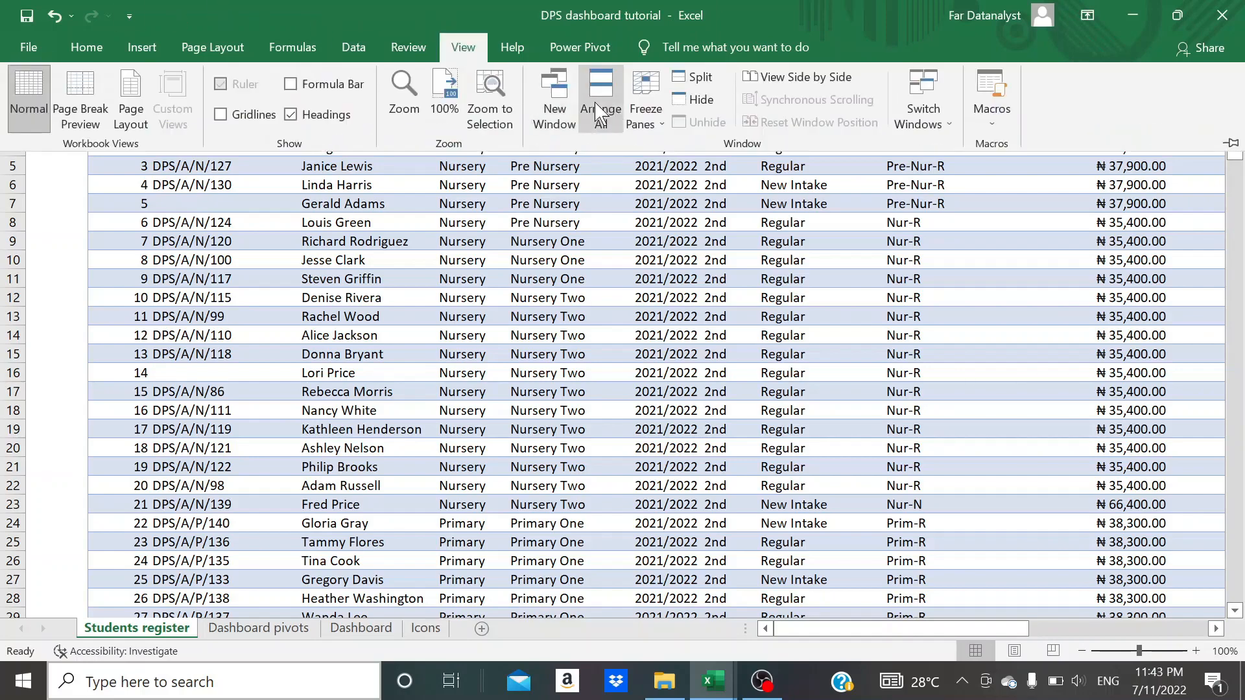
pyautogui.click(289, 84)
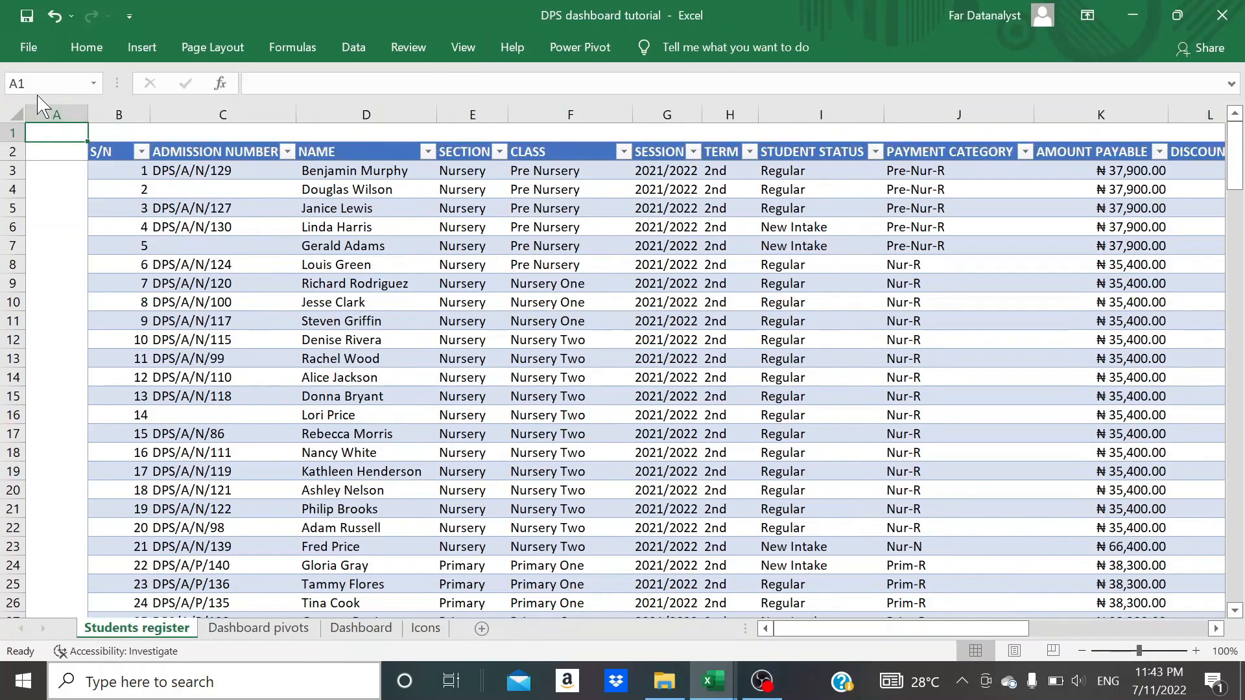
pyautogui.write('hic 62')
# - Link the house icon on the Dashboard sheet to the defined name "home" in this workbook
pyautogui.click(361, 628)
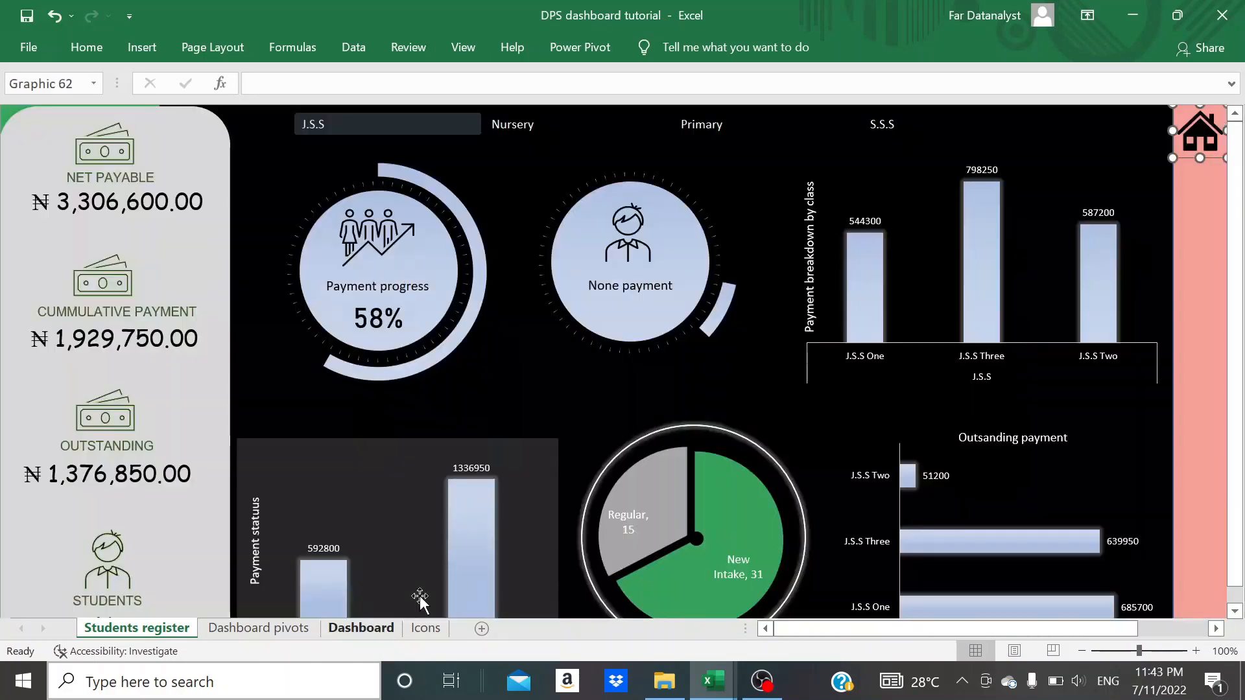
pyautogui.rightClick(1205, 137)
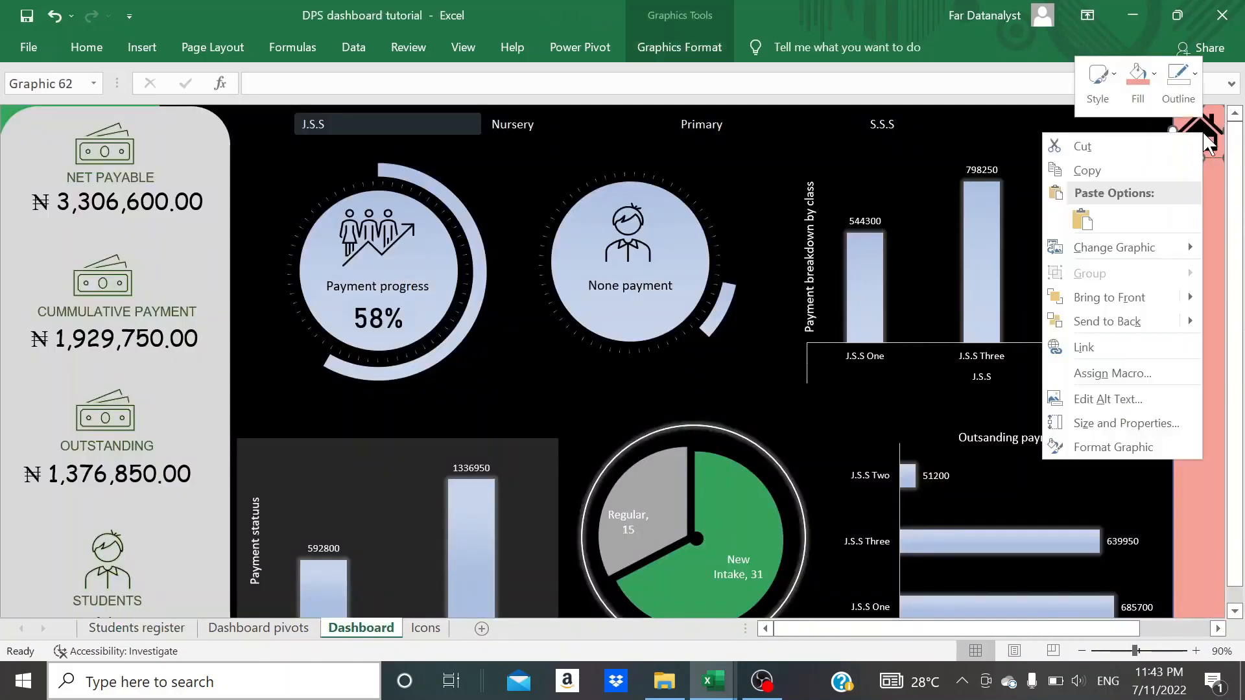
pyautogui.click(1084, 348)
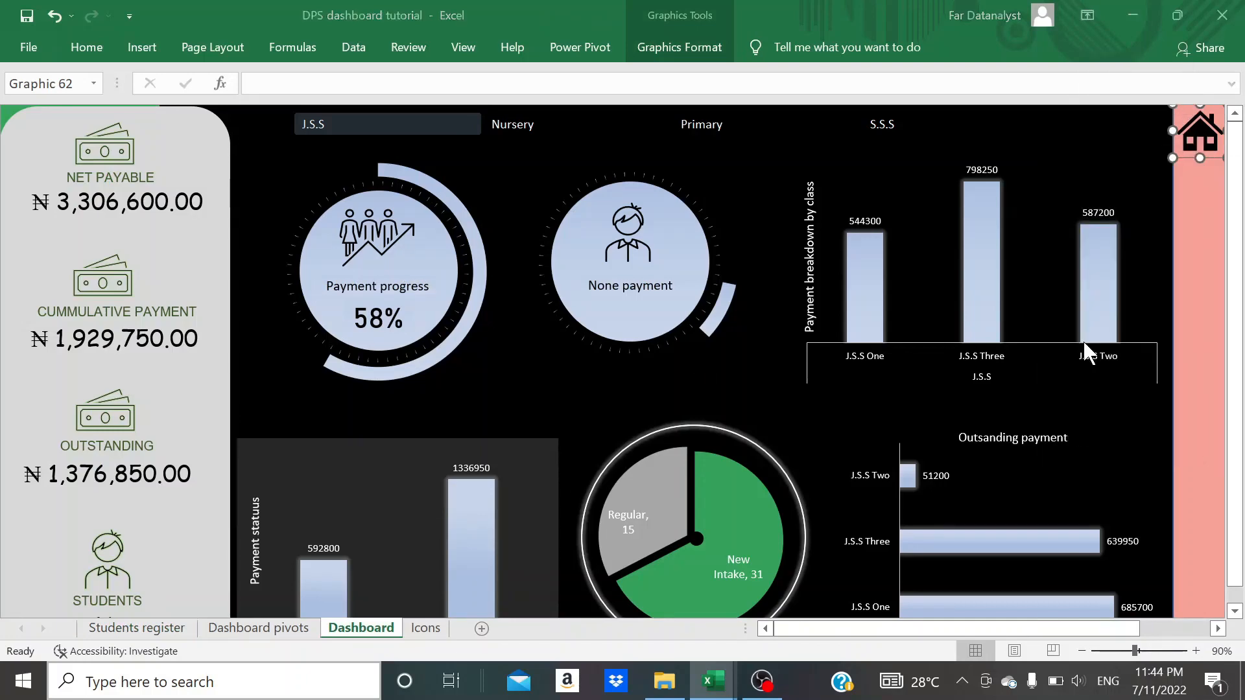
pyautogui.click(634, 301)
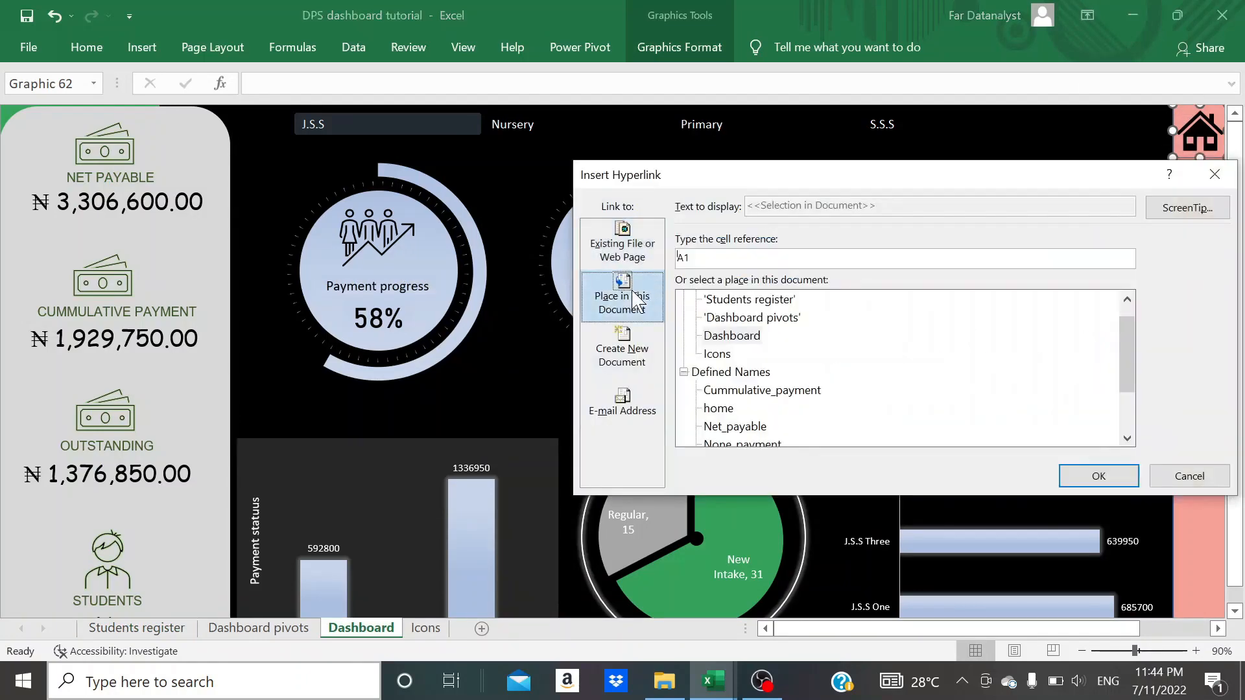
pyautogui.scroll(-2, 730, 367)
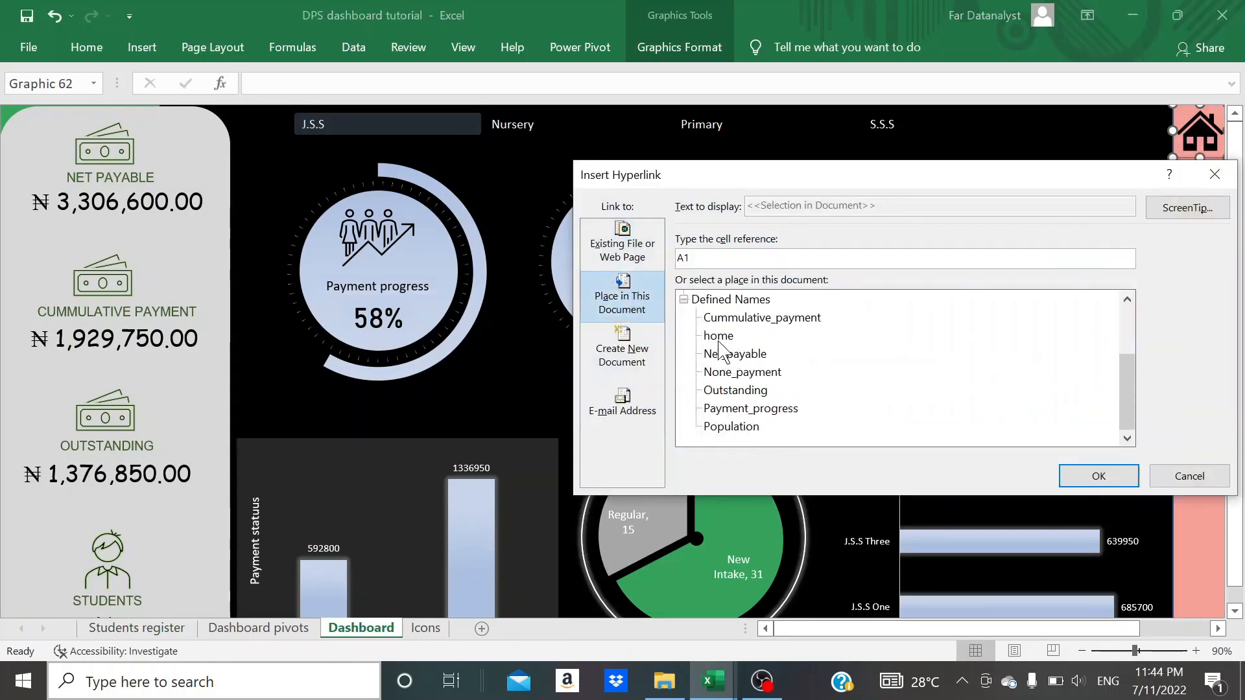
pyautogui.click(719, 336)
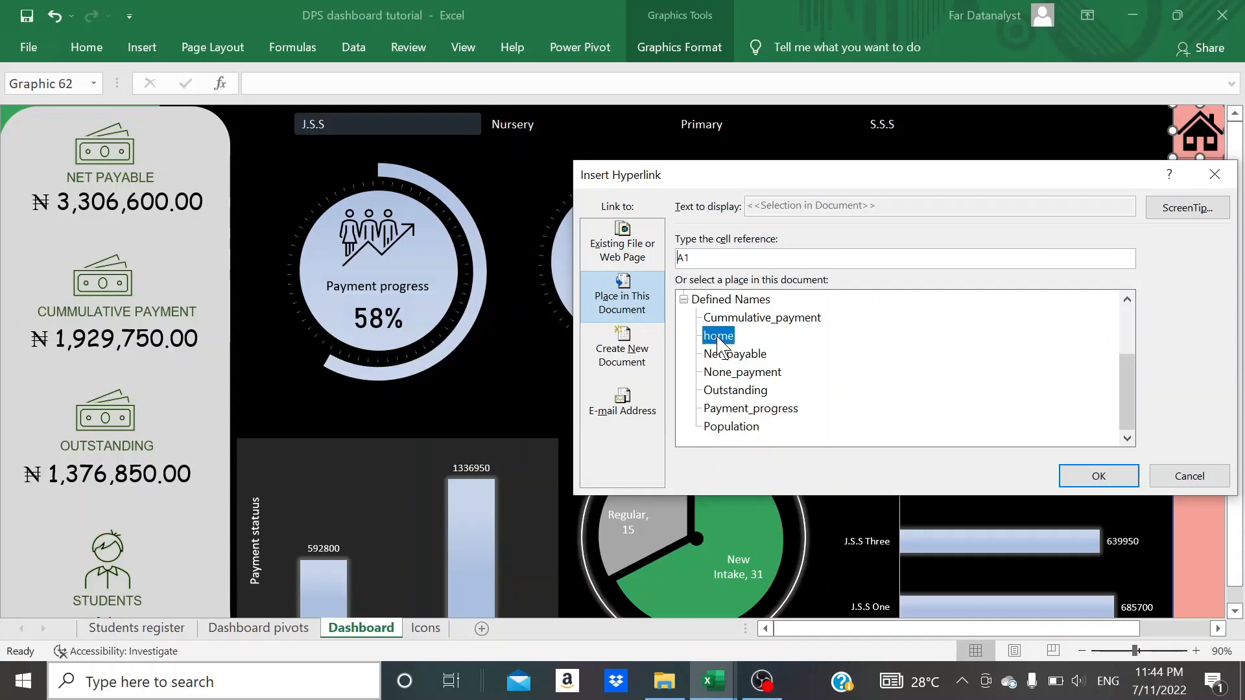
pyautogui.click(1078, 478)
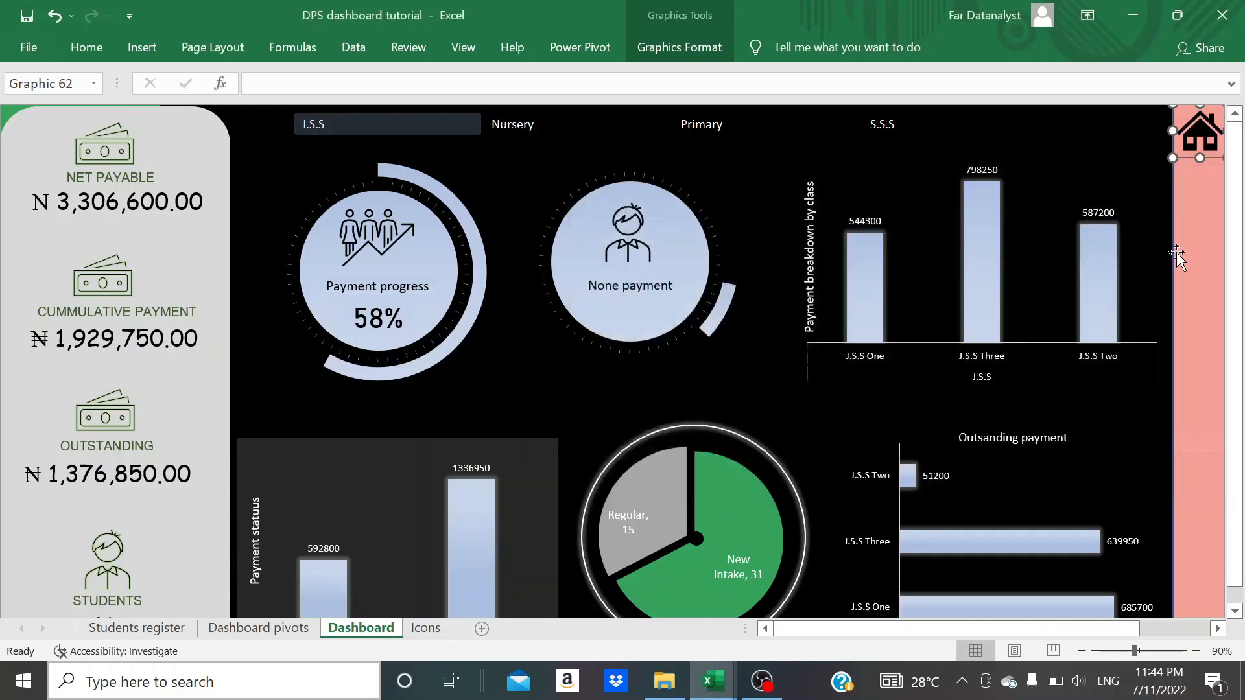
# - Set the ScreenTip text of the house icon's hyperlink to "Home"
pyautogui.rightClick(1205, 145)
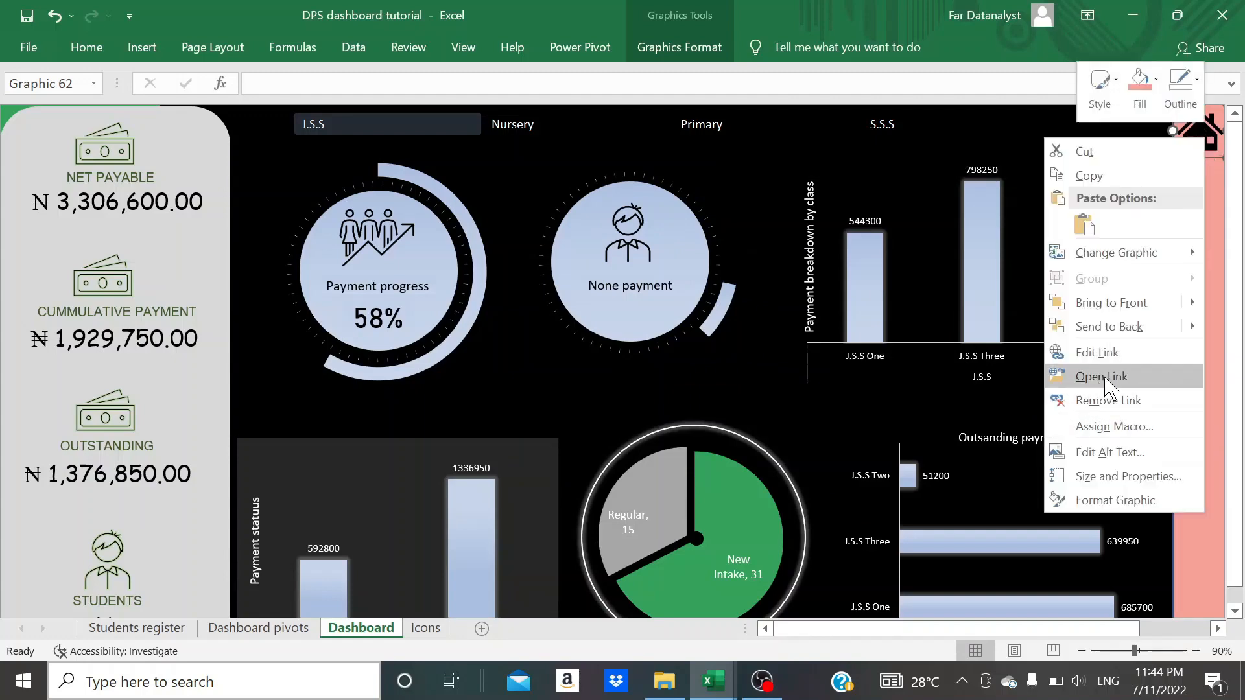
pyautogui.click(1106, 354)
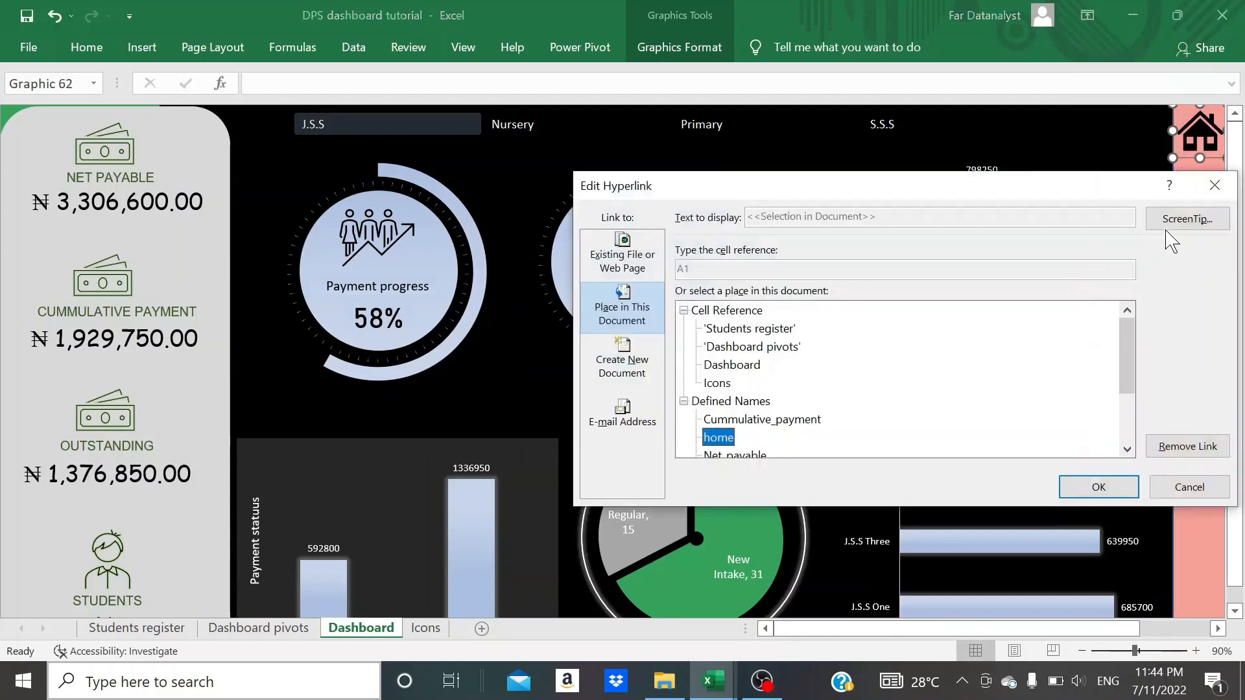
pyautogui.click(1186, 219)
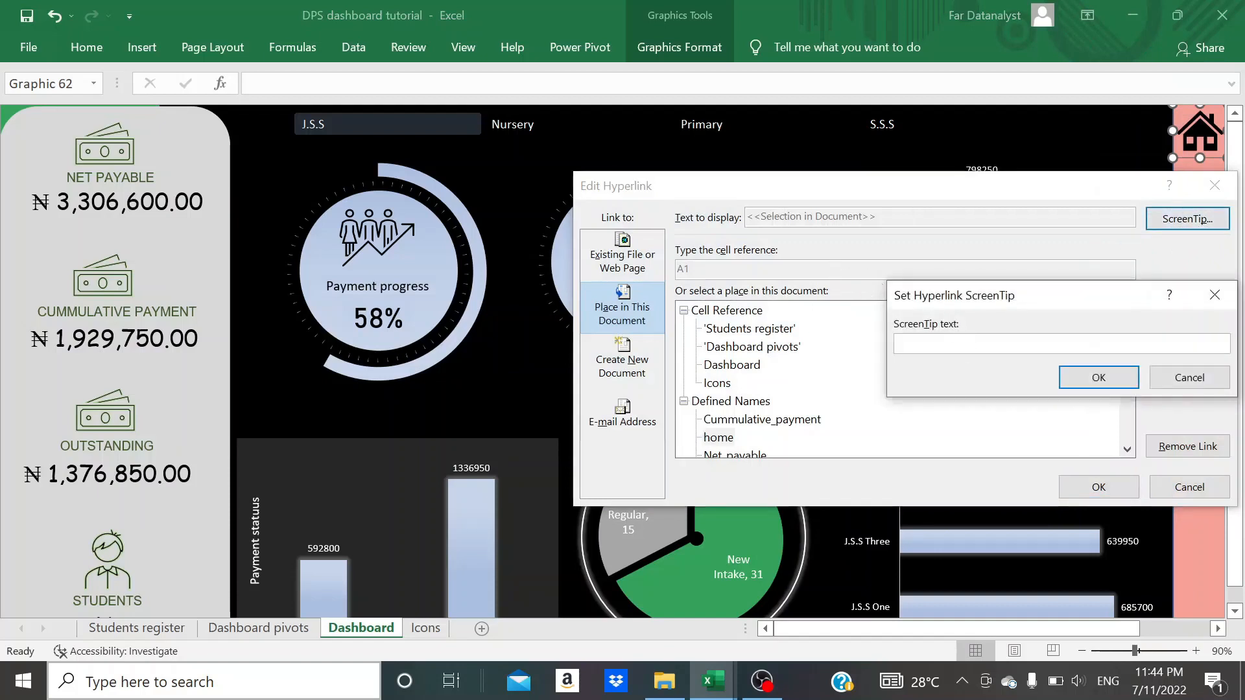
pyautogui.write('Home')
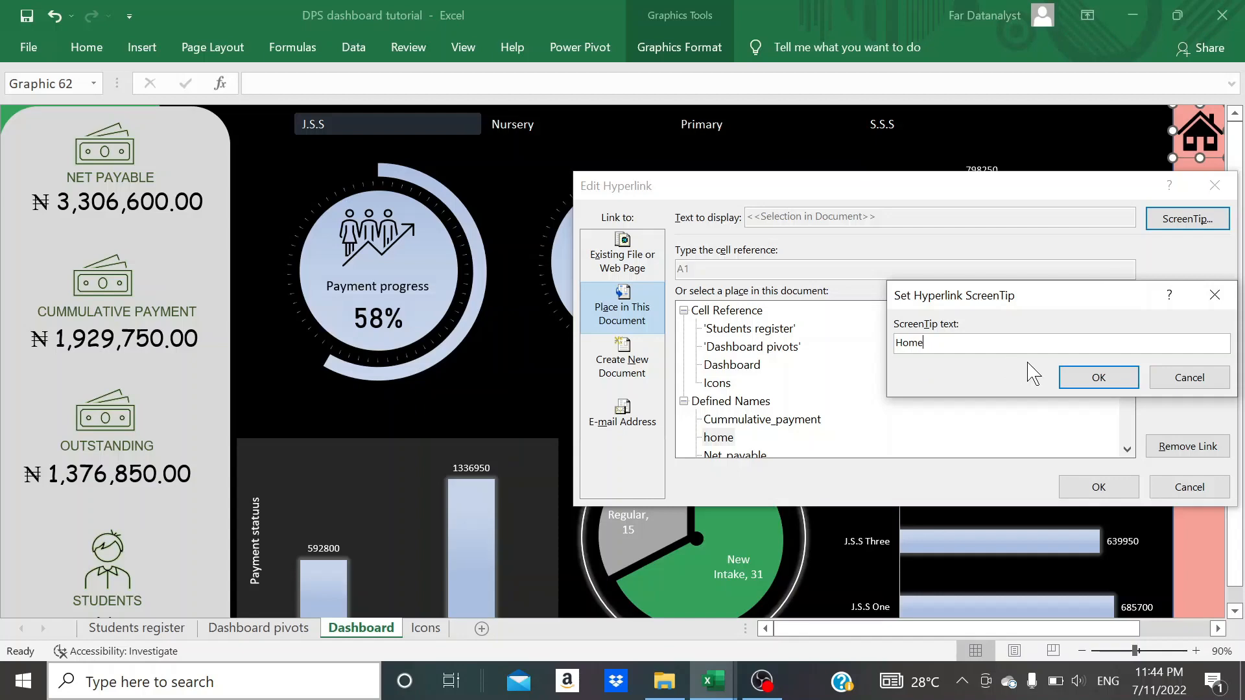
pyautogui.click(1084, 381)
pyautogui.click(1093, 491)
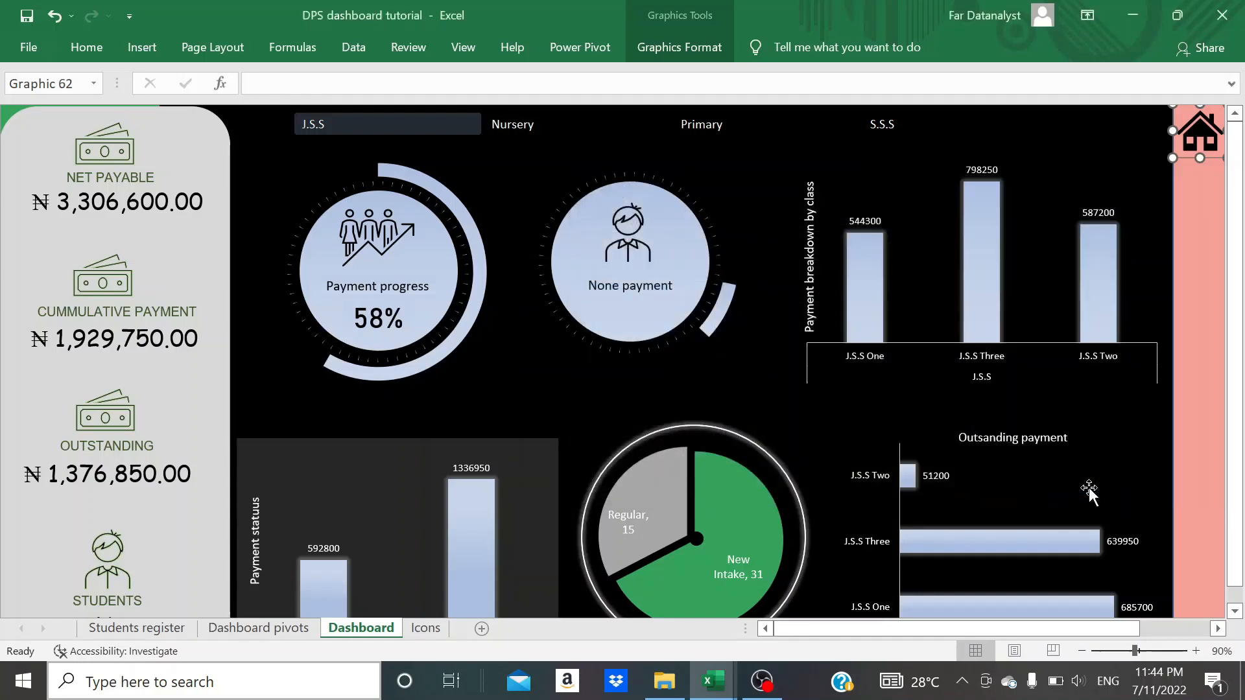
# - Test the house icon's link to the Students register sheet and return to the Dashboard
pyautogui.click(1144, 304)
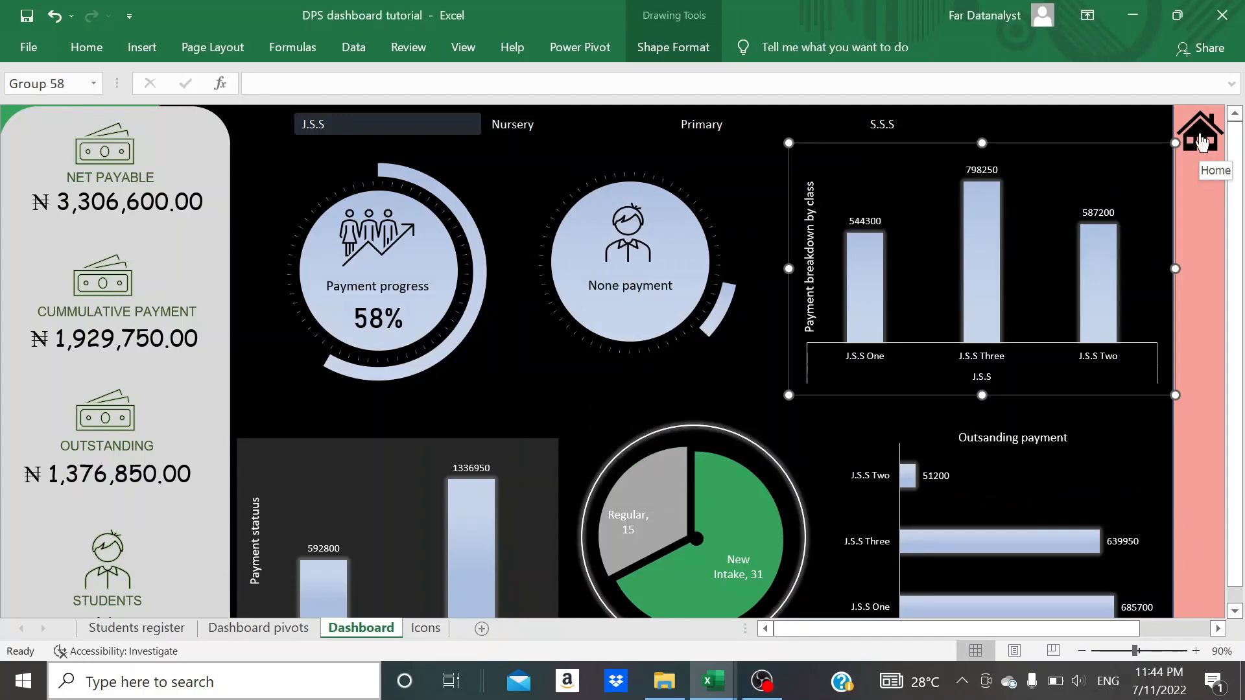
pyautogui.click(1201, 144)
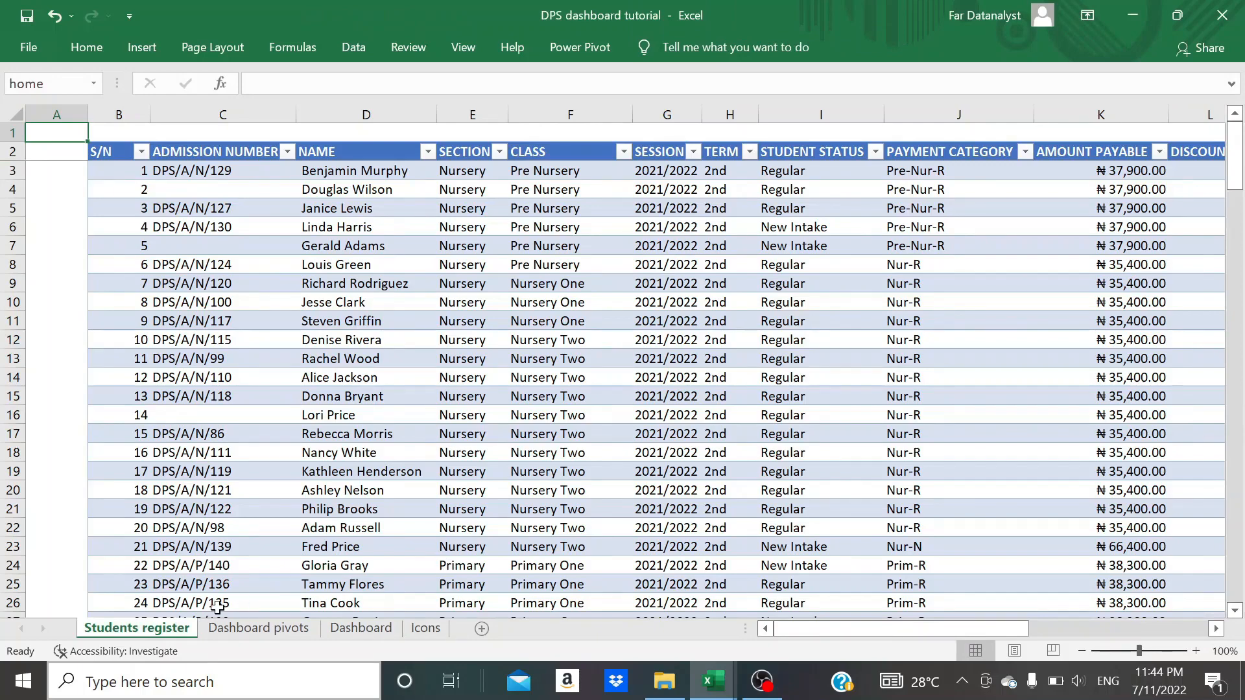
pyautogui.click(366, 632)
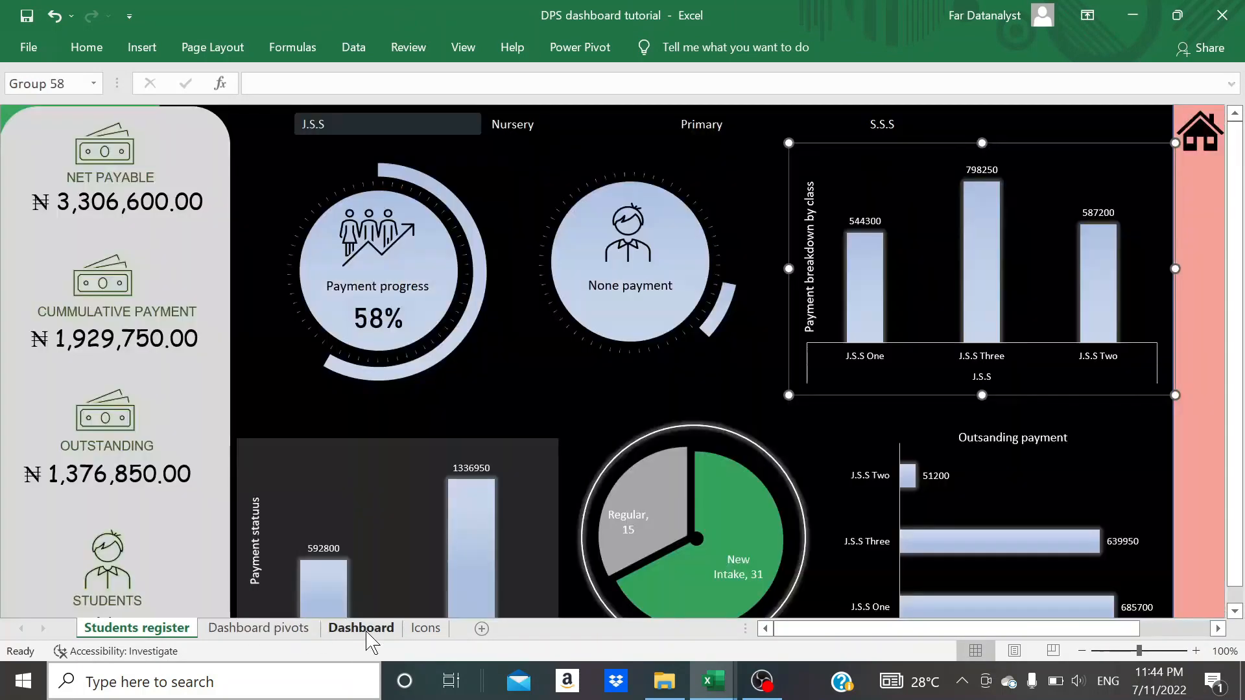
# - Apply the outer shadow Offset: Bottom Right to the grey rounded panel behind the payment and student totals
pyautogui.scroll(-10, 673, 528)
pyautogui.click(672, 522)
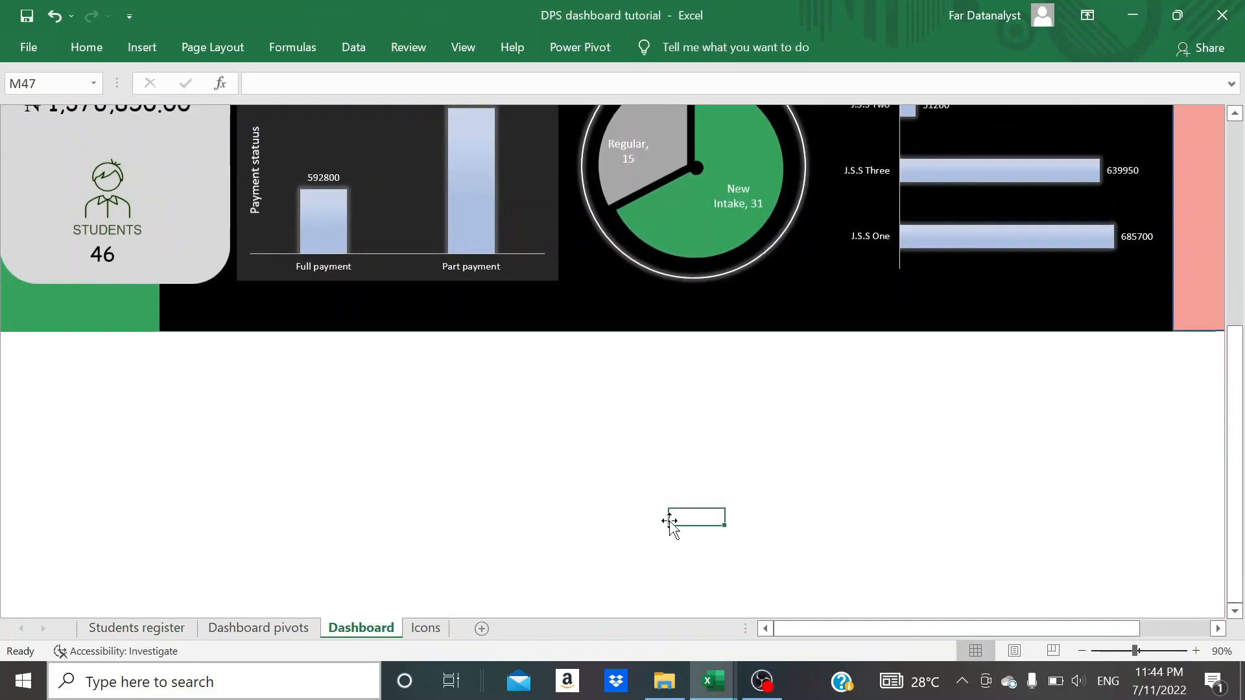
pyautogui.scroll(11, 671, 522)
pyautogui.scroll(-4, 350, 500)
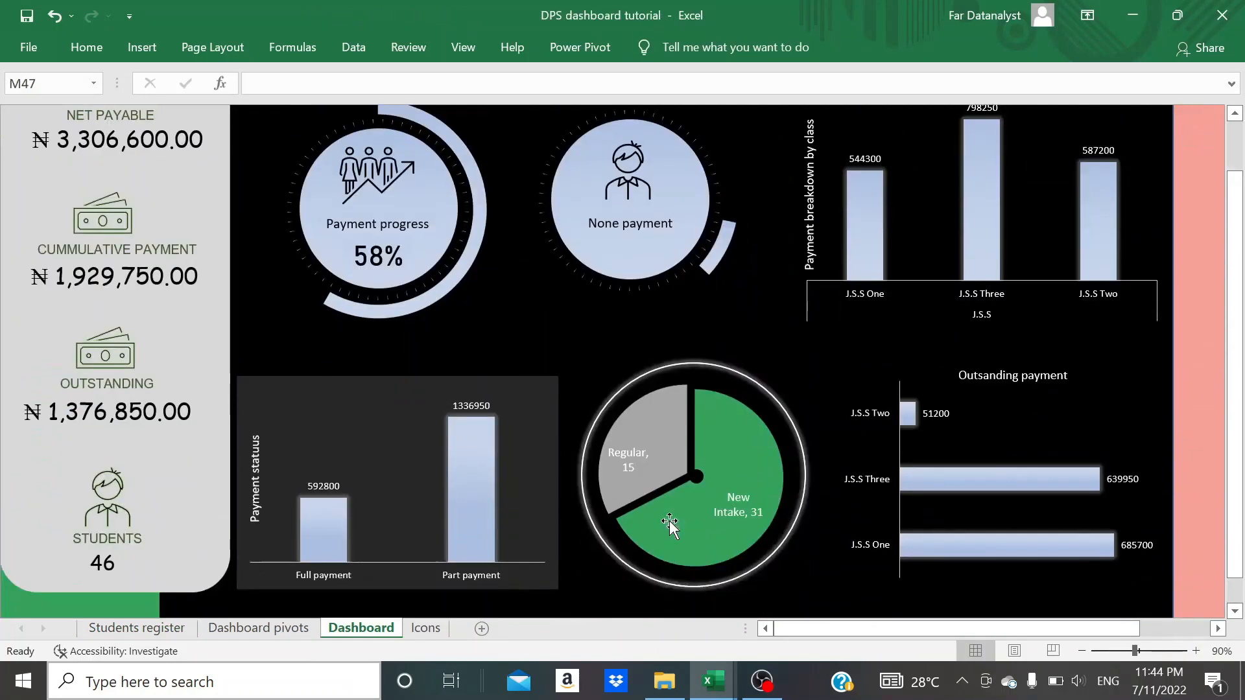
pyautogui.click(162, 533)
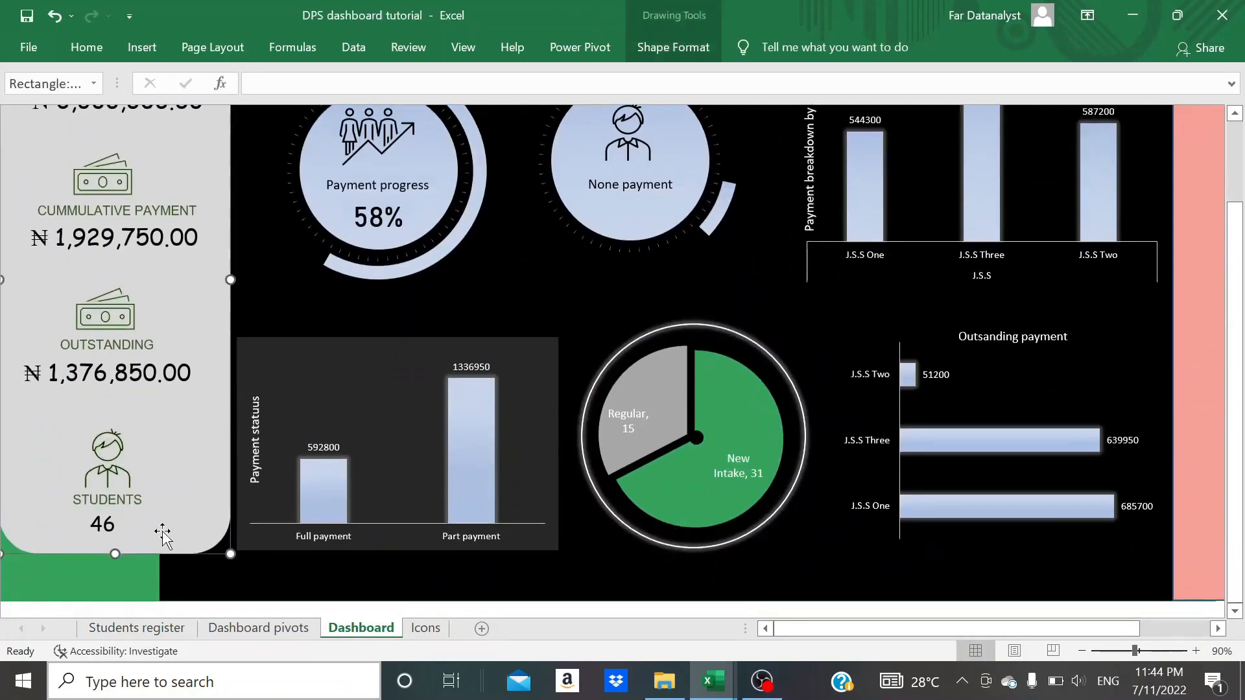
pyautogui.click(667, 57)
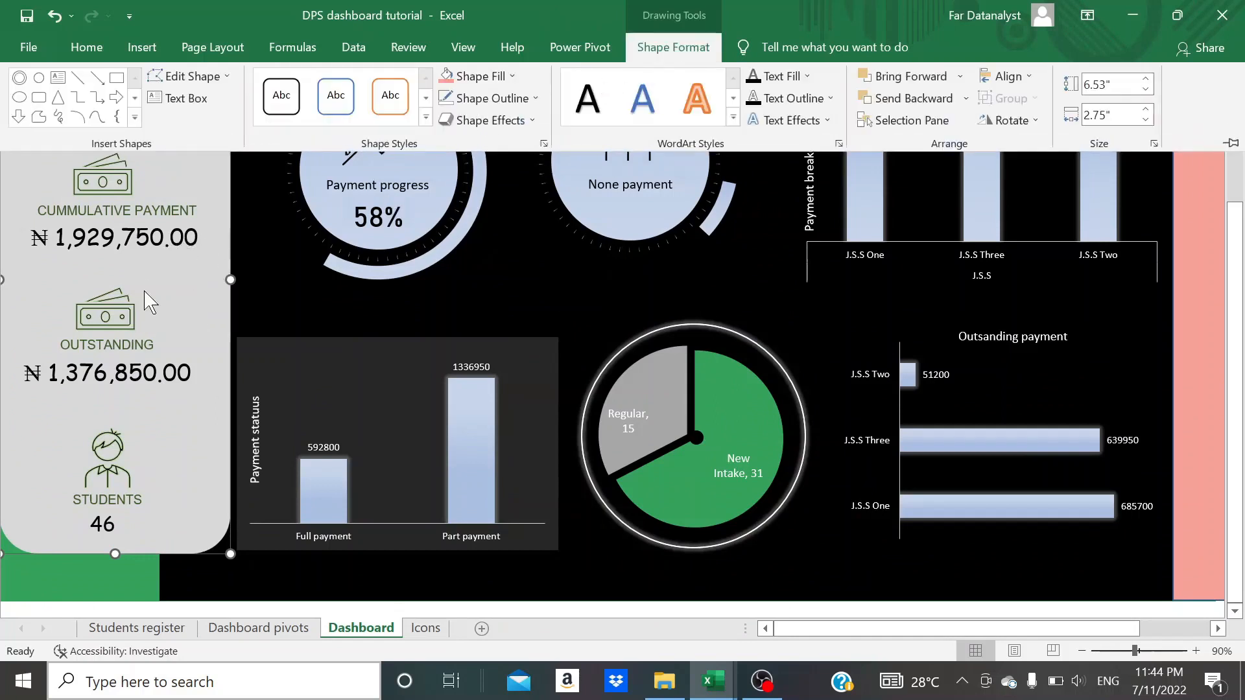
pyautogui.click(515, 121)
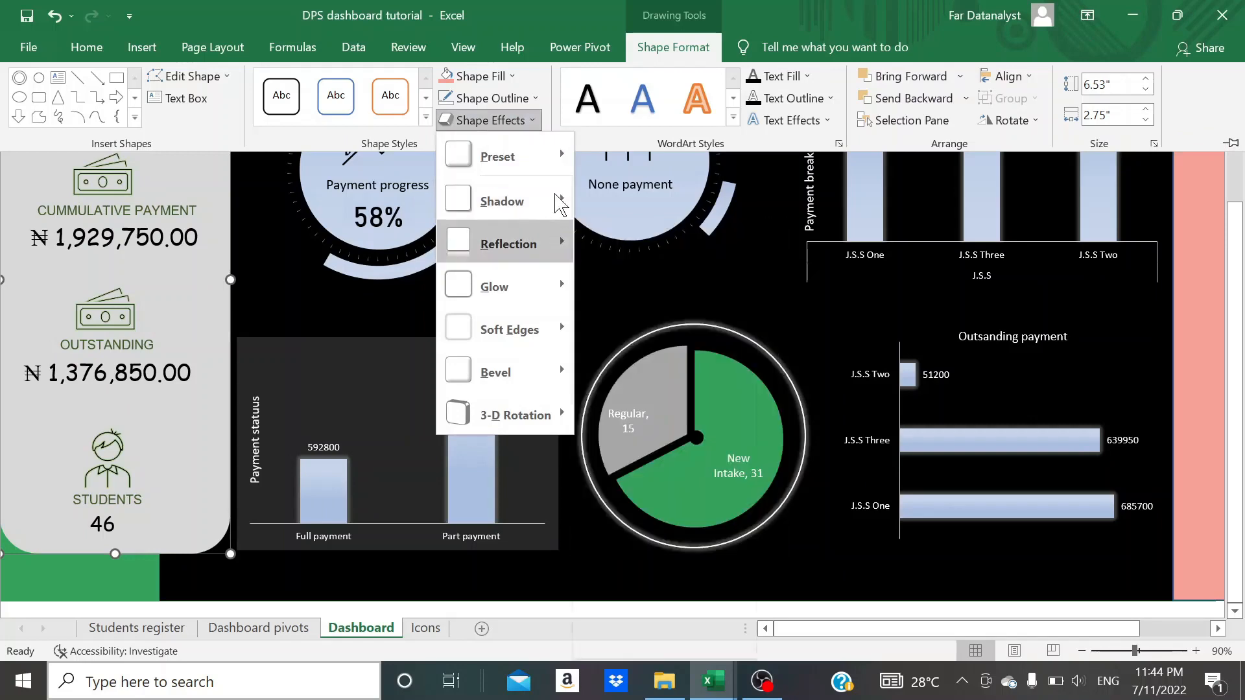
pyautogui.moveTo(561, 202)
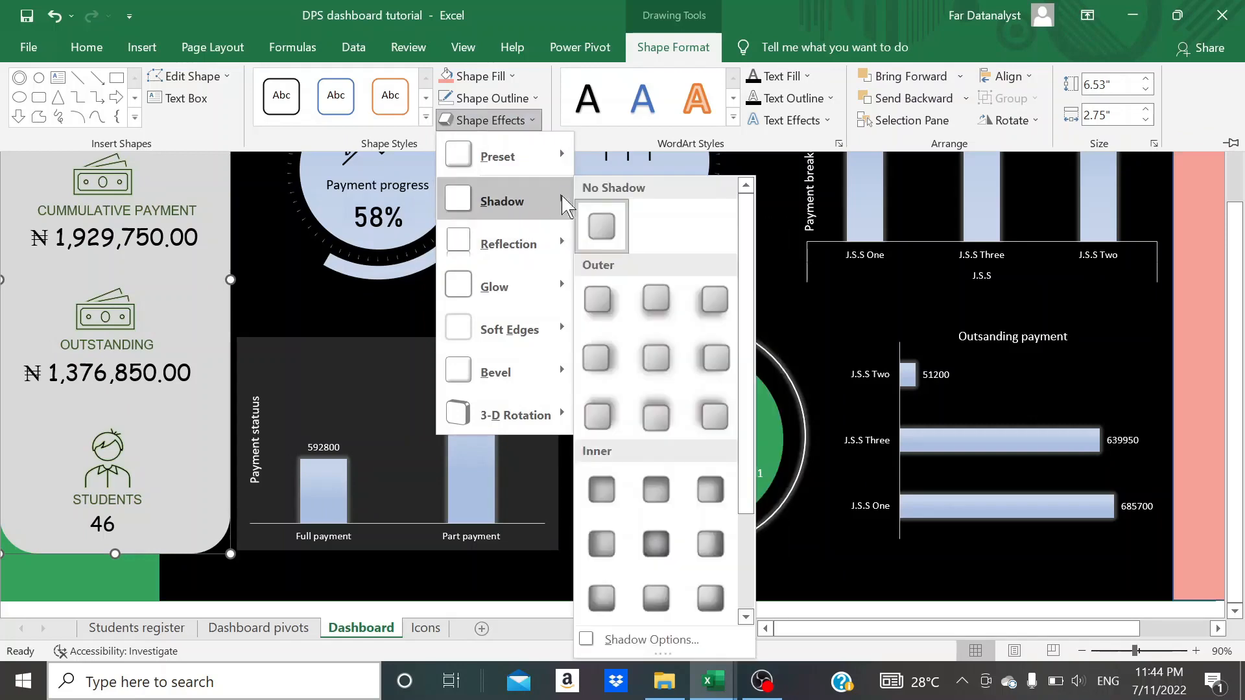
pyautogui.click(609, 299)
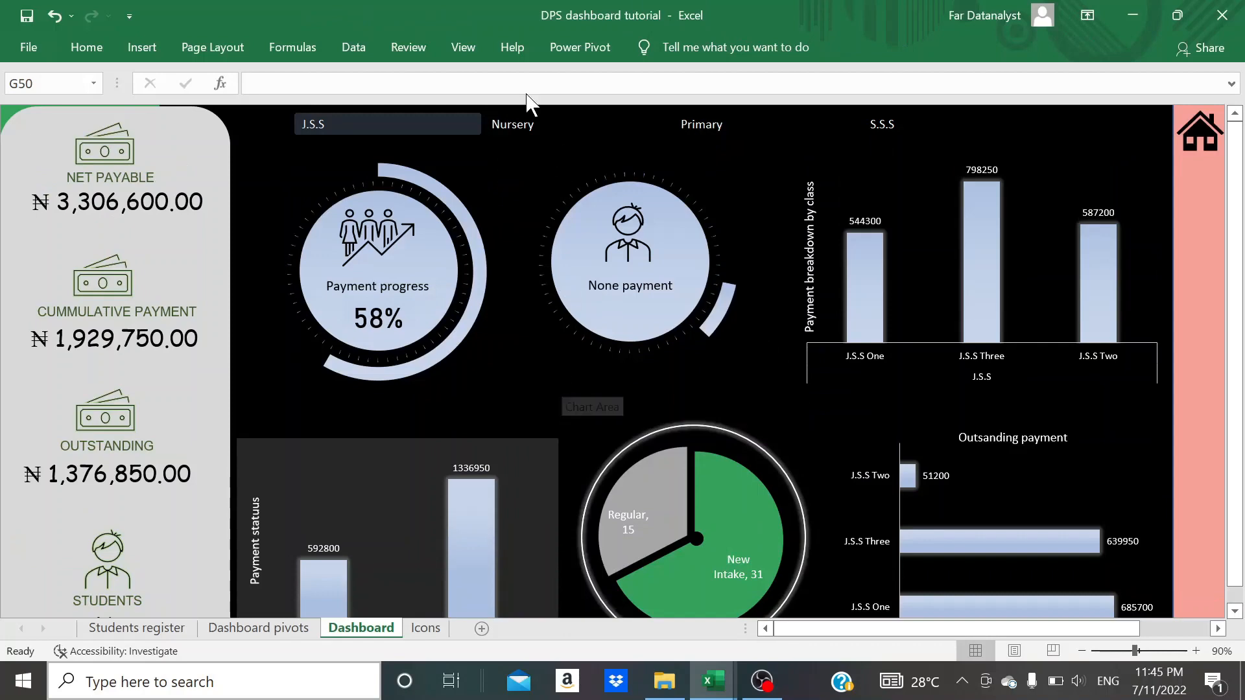
# - Hide the formula bar so the Dashboard sheet has more room
pyautogui.click(471, 45)
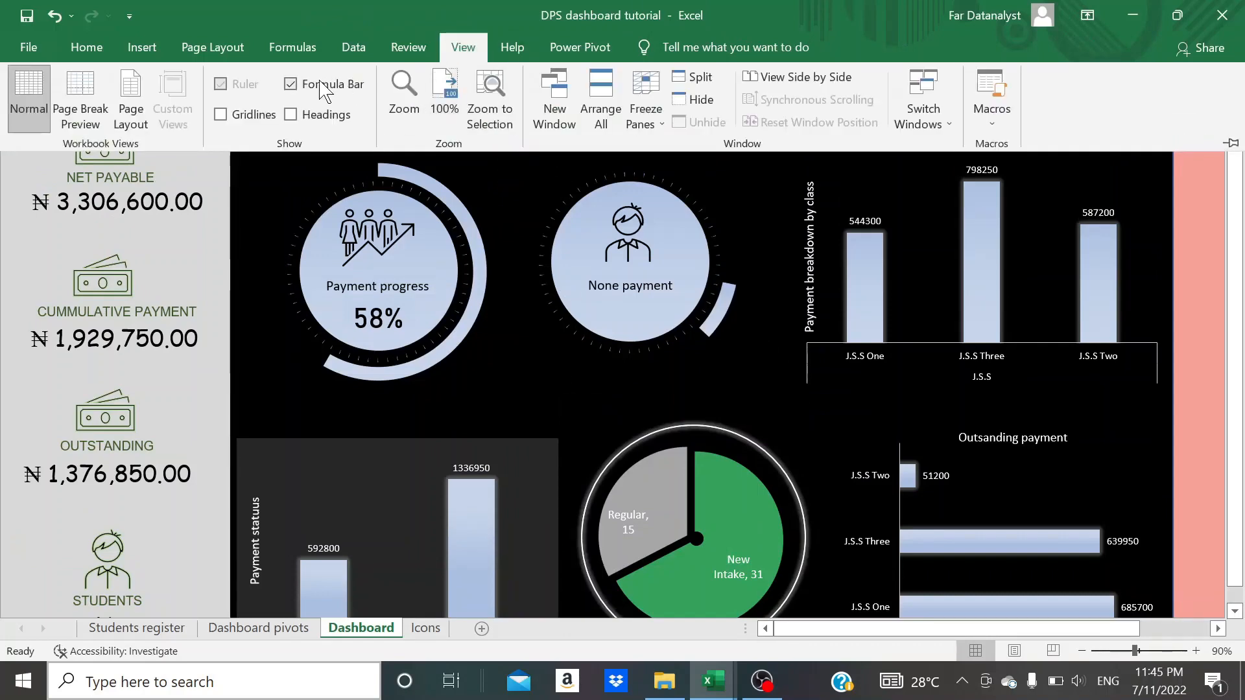
pyautogui.click(290, 84)
pyautogui.click(300, 158)
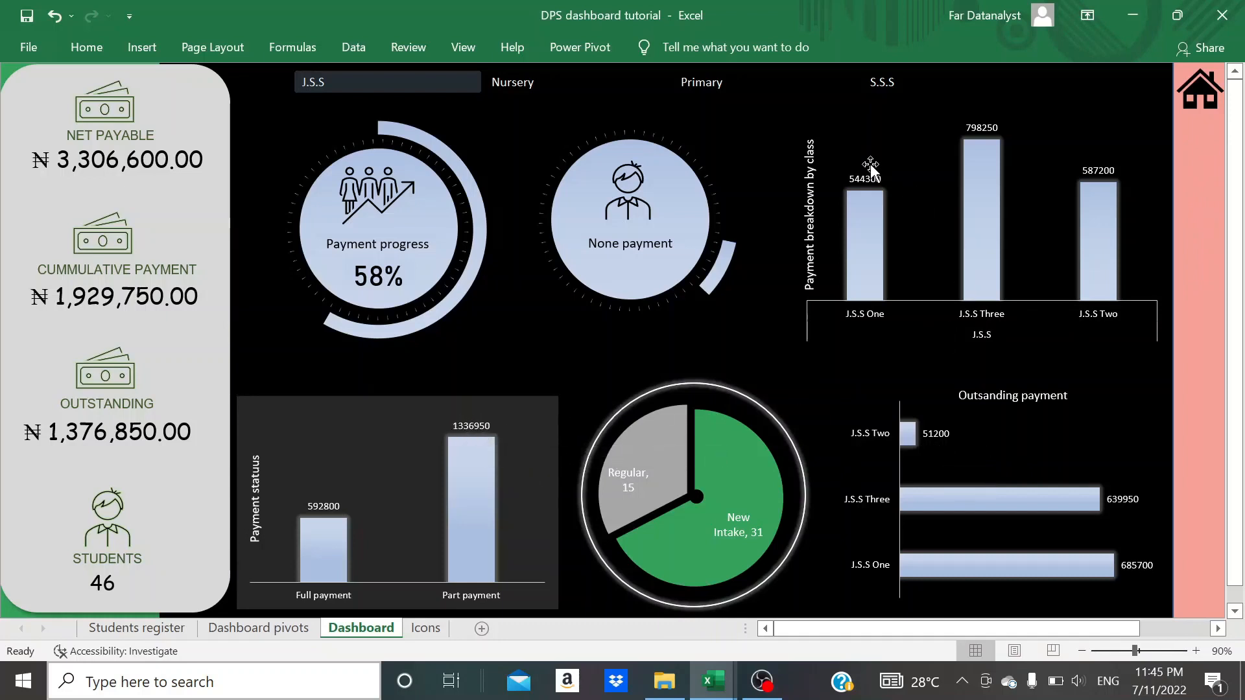
# - Examine the cumulative payment, student status and outstanding pivot tables on the Dashboard pivots sheet
pyautogui.click(253, 634)
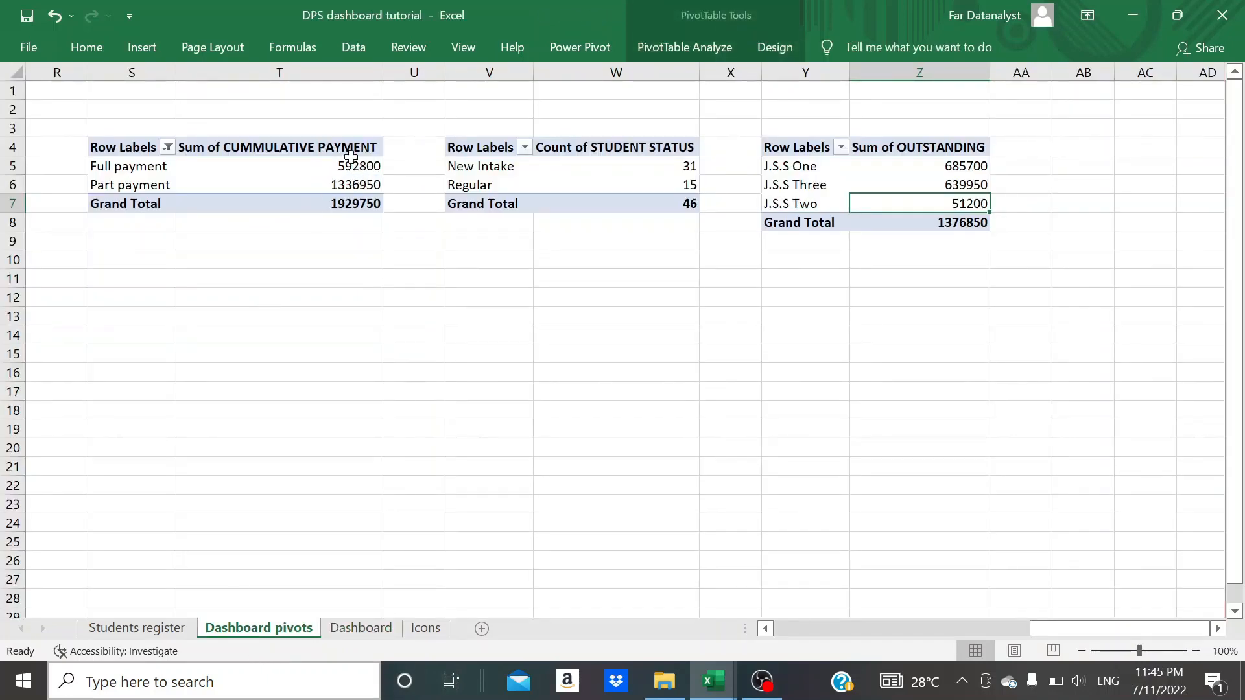
pyautogui.moveTo(357, 172)
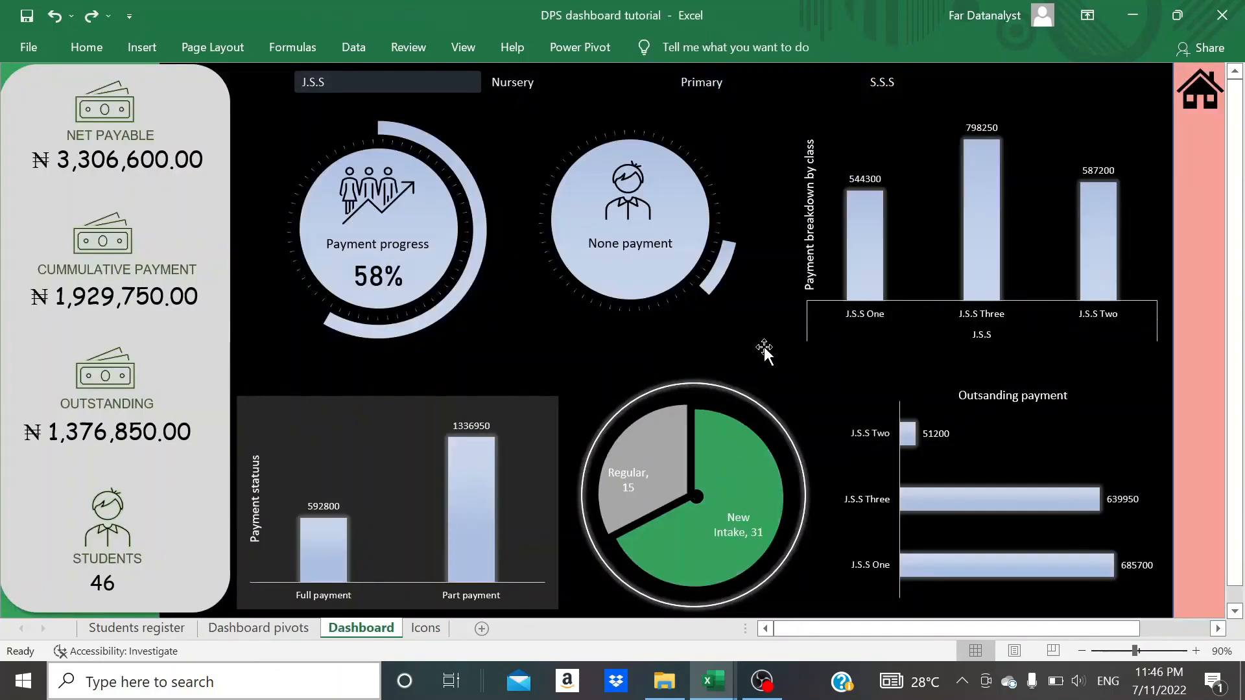
# - Nudge the small black circle on the Dashboard into the centre of the student status pie chart
pyautogui.click(699, 502)
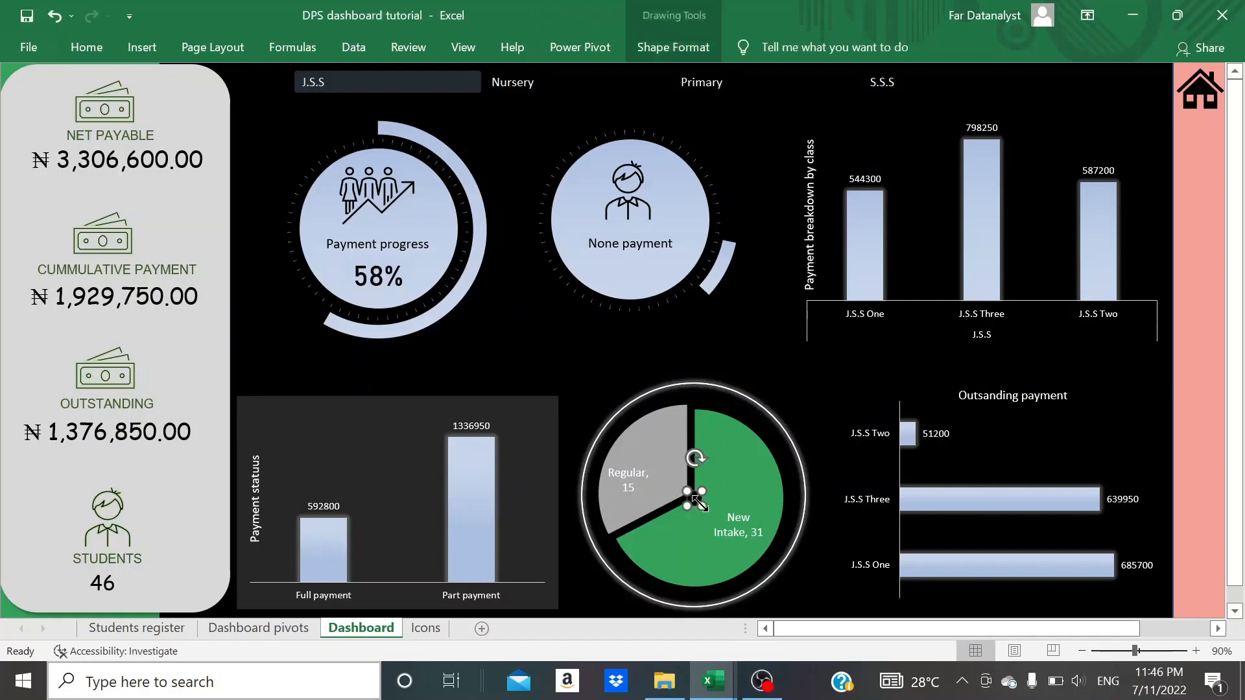
pyautogui.click(795, 325)
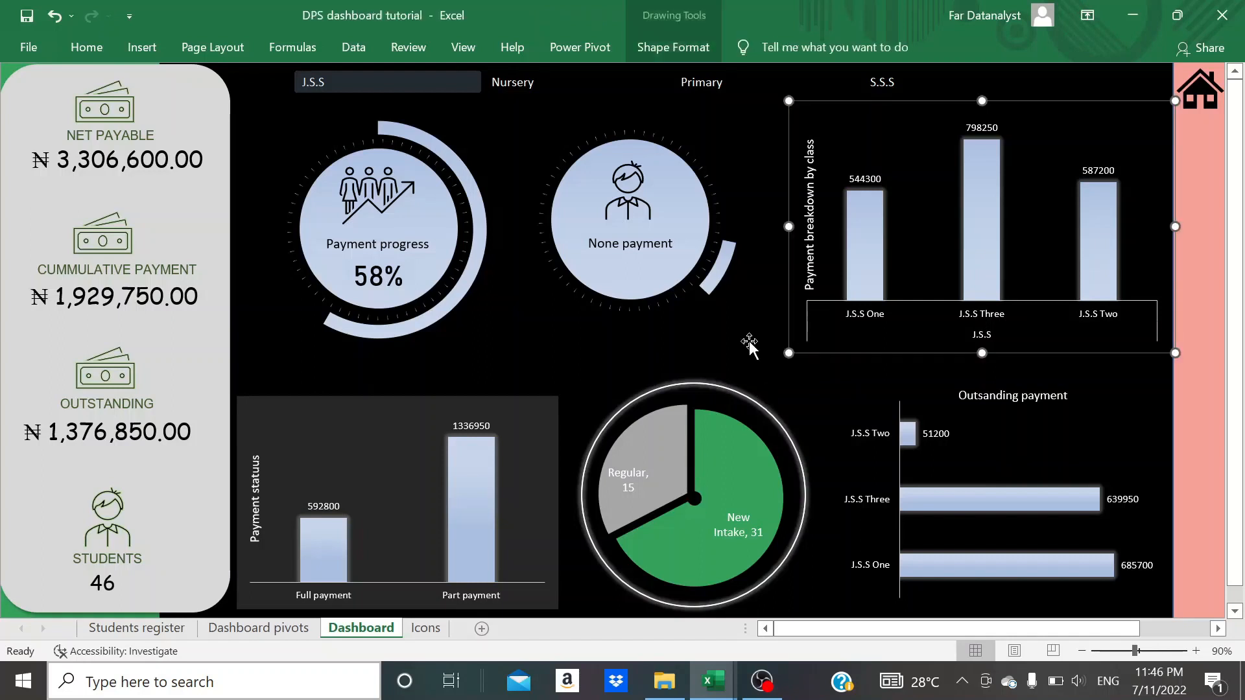